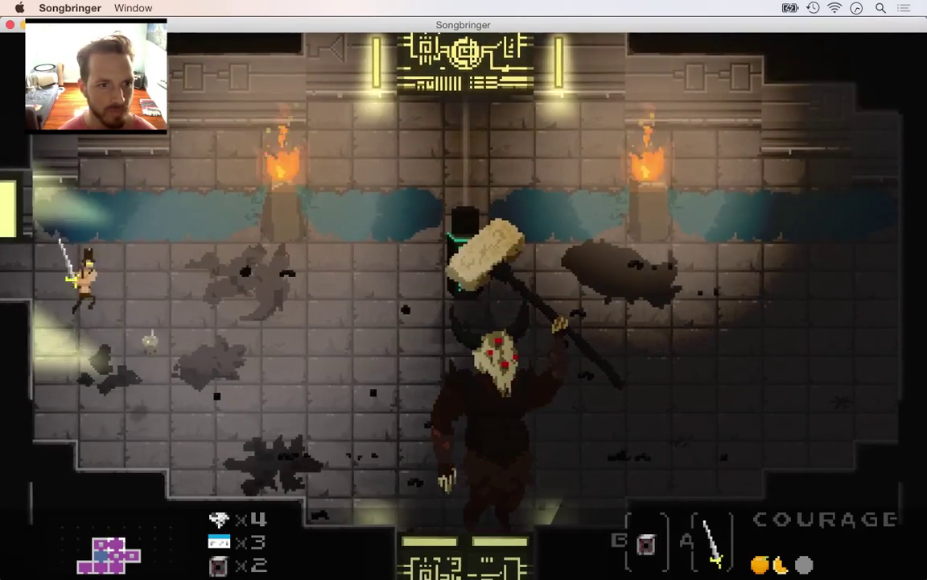
Relaunch the Songbringer build and move the hero up beside the hammer-wielding boss with the sword drawn
{"action": "key", "text": "super+q"}
{"action": "key", "text": "super+r"}
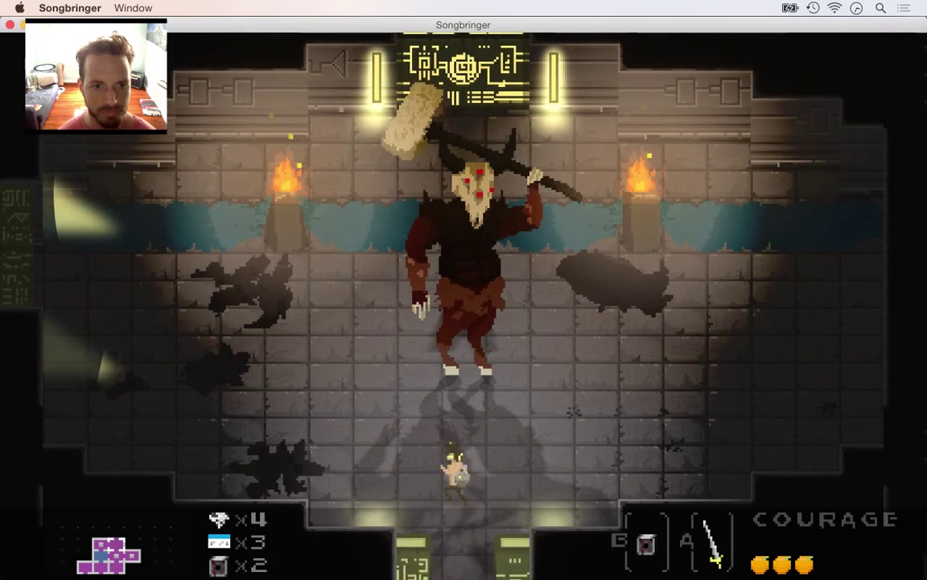
{"action": "key", "text": "Left"}
{"action": "key", "text": "Up"}
{"action": "key", "text": "a"}
{"action": "key", "text": "Right"}
{"action": "key", "text": "Up"}
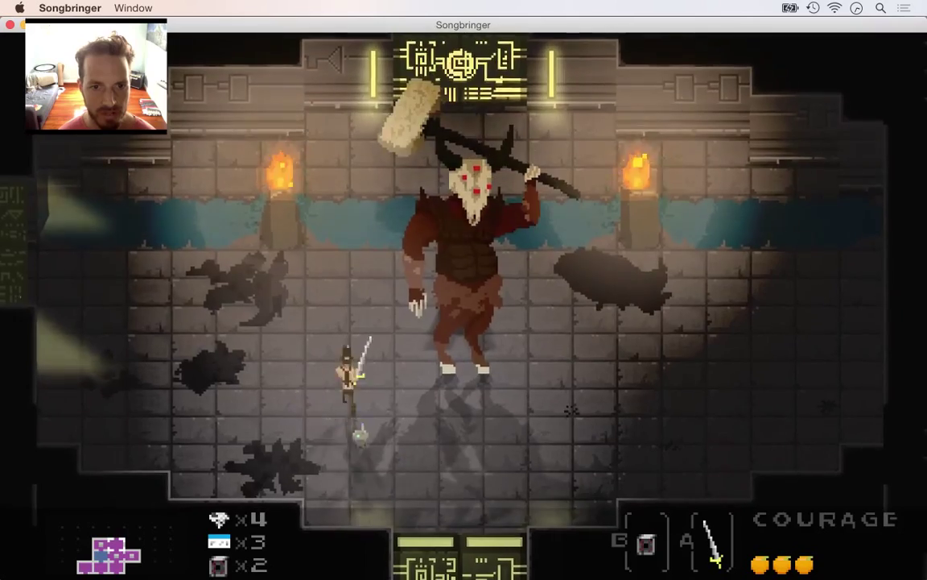
Fight the boss with the sword in the middle of the arena while moving around its hammer swings
{"action": "key", "text": "a"}
{"action": "key", "text": "Right"}
{"action": "key", "text": "a"}
{"action": "key", "text": "a"}
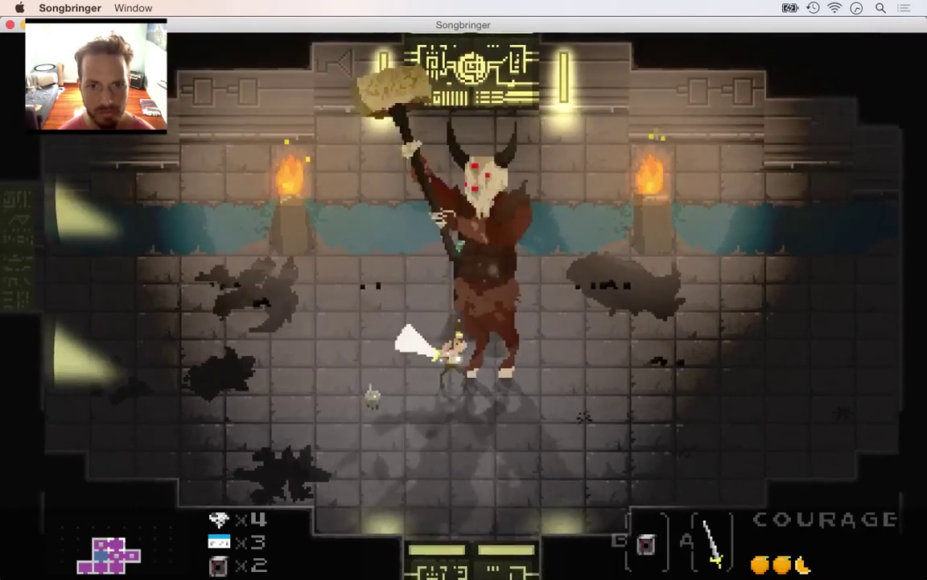
{"action": "key", "text": "Left"}
{"action": "key", "text": "Right"}
{"action": "key", "text": "Up"}
{"action": "key", "text": "a"}
{"action": "key", "text": "Left"}
{"action": "key", "text": "Right"}
{"action": "key", "text": "a"}
Lure the boss across the arena to the west side doorway
{"action": "key", "text": "Left"}
{"action": "key", "text": "Left"}
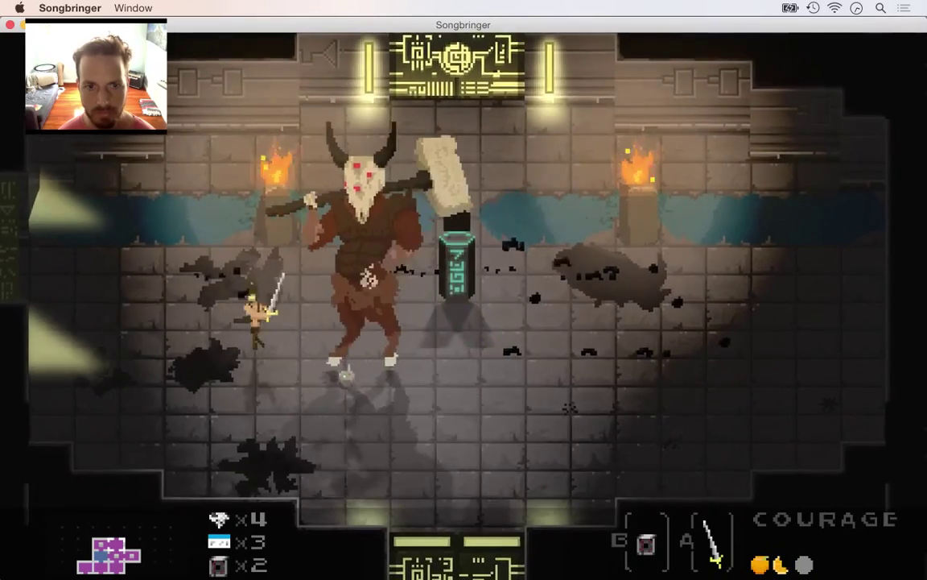
{"action": "key", "text": "Up"}
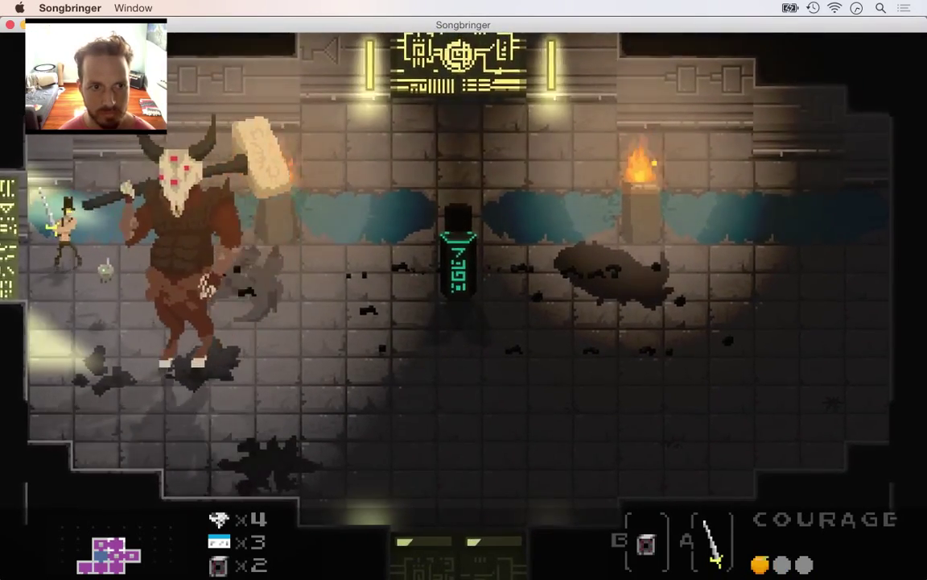
{"action": "key", "text": "Left"}
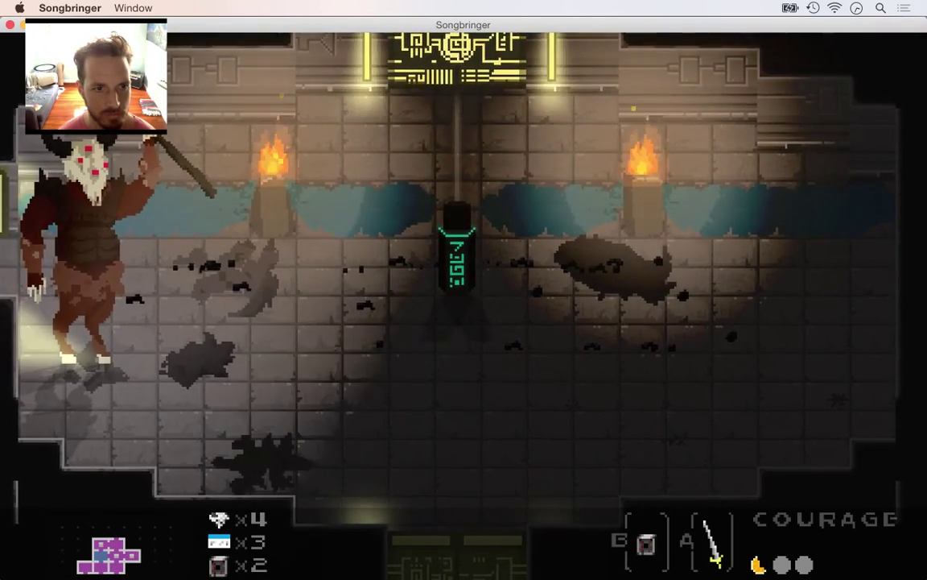
Walk the hero around the defeated boss beside the doorway to test its collision and whether it blocks the exit
{"action": "key", "text": "Right"}
{"action": "key", "text": "Left"}
{"action": "key", "text": "Right"}
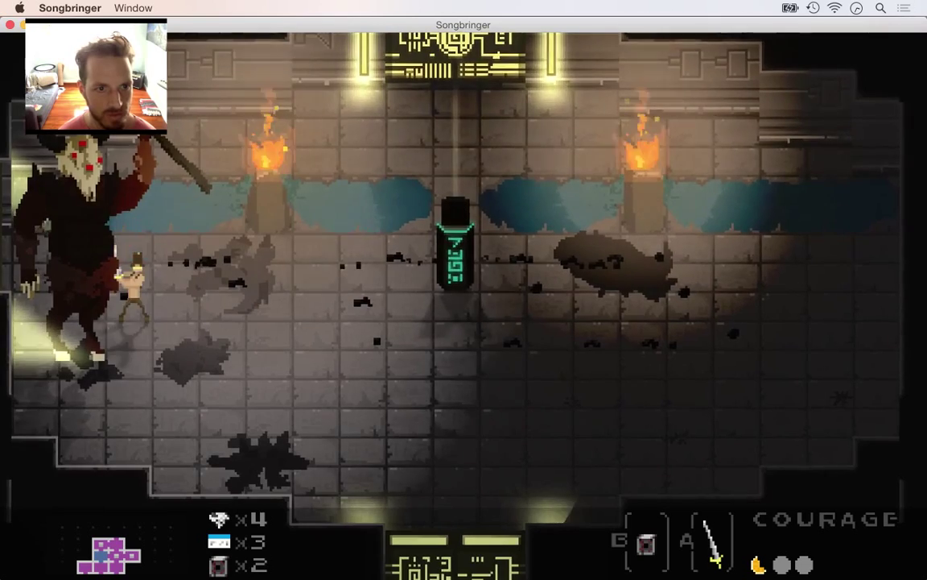
{"action": "key", "text": "Down"}
{"action": "key", "text": "Left"}
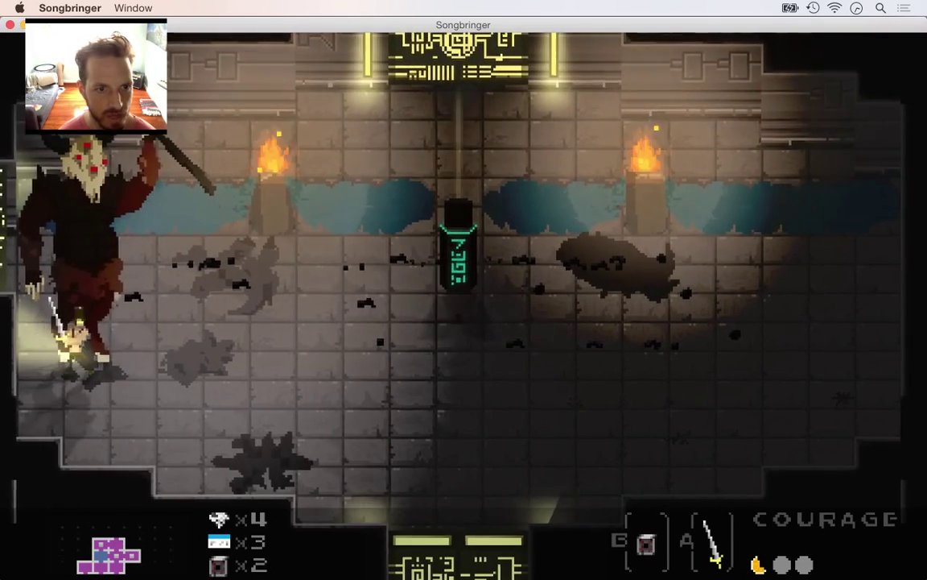
{"action": "key", "text": "Right"}
{"action": "key", "text": "Up"}
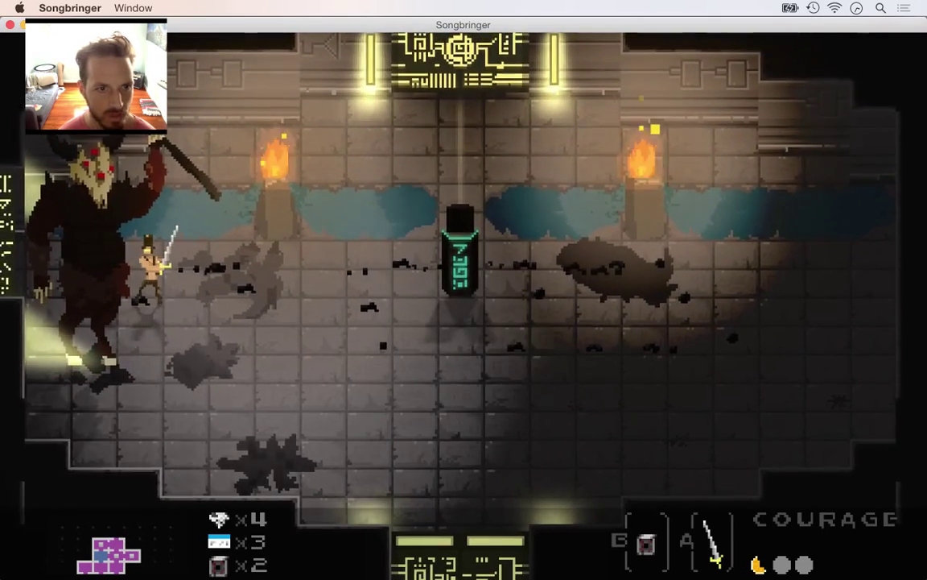
{"action": "key", "text": "Left"}
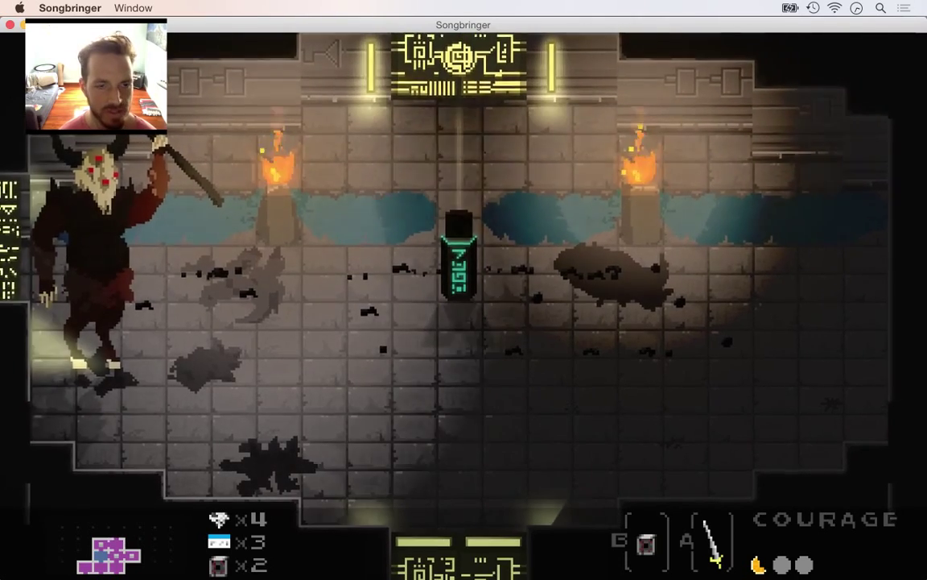
Walk the hero back to the pillar in the middle of the arena and quit the game
{"action": "key", "text": "Right"}
{"action": "key", "text": "Right"}
{"action": "key", "text": "Down"}
{"action": "key", "text": "Right"}
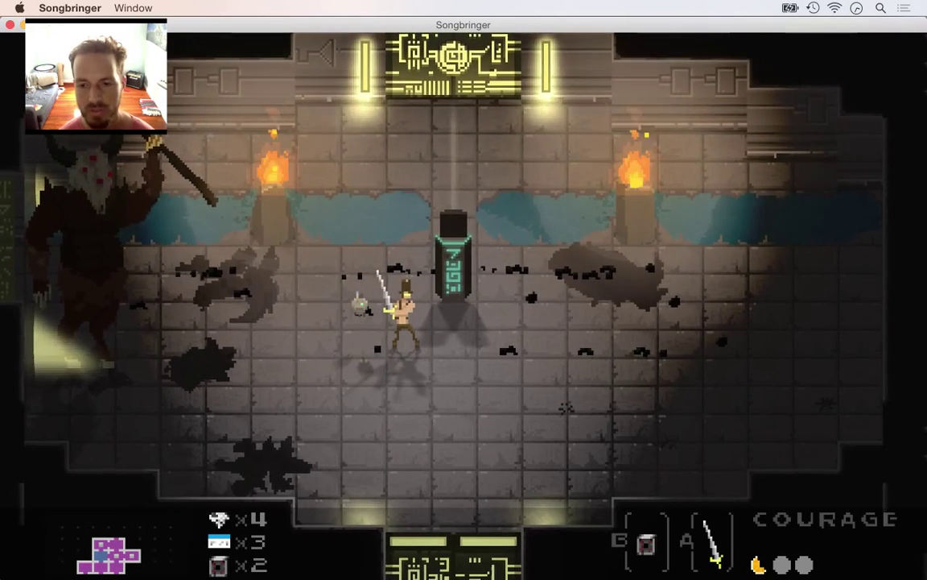
{"action": "key", "text": "super+q"}
{"action": "key", "text": "super+q"}
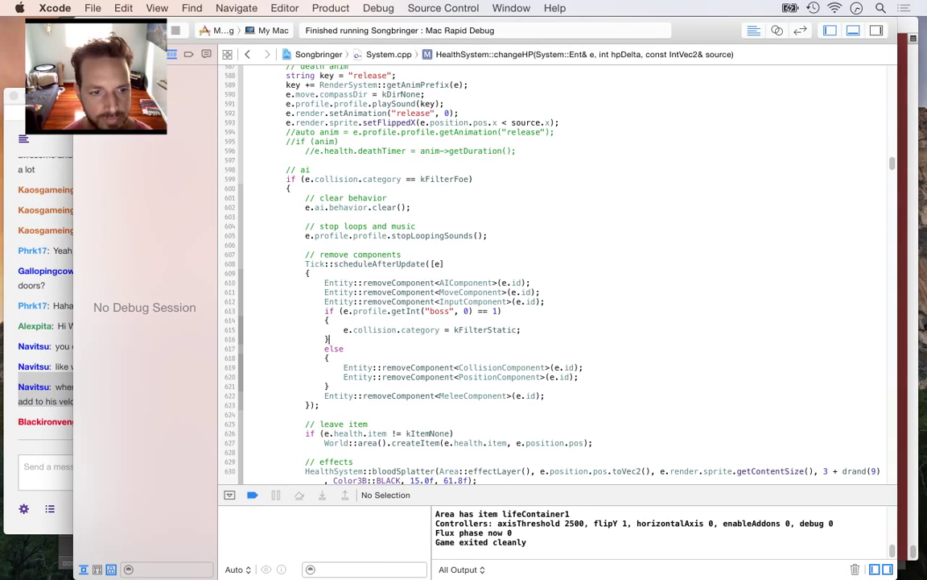
Switch to Safari to read the stream chat's suggestions about the boss's collision, and return to the code in Xcode
{"action": "key", "text": "super+Tab"}
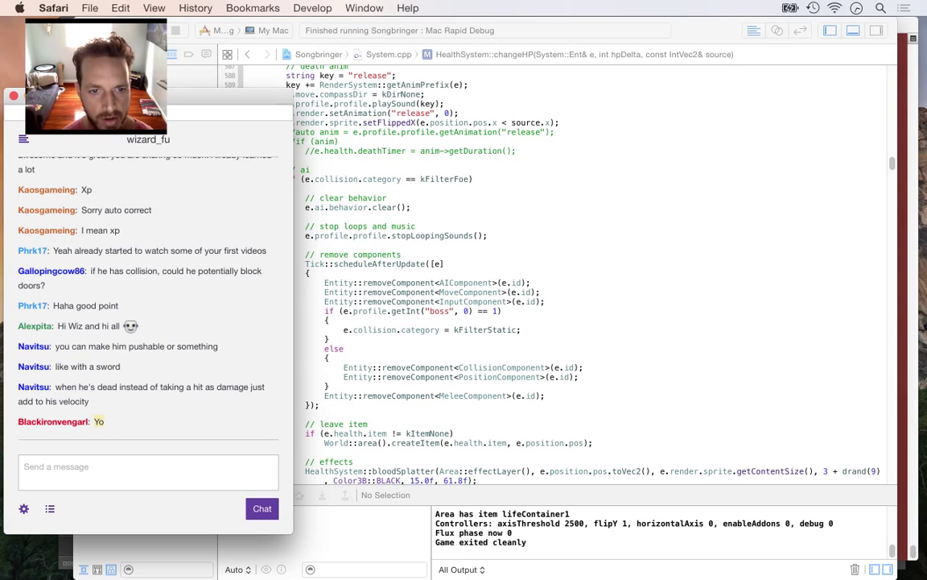
{"action": "key", "text": "super+Tab"}
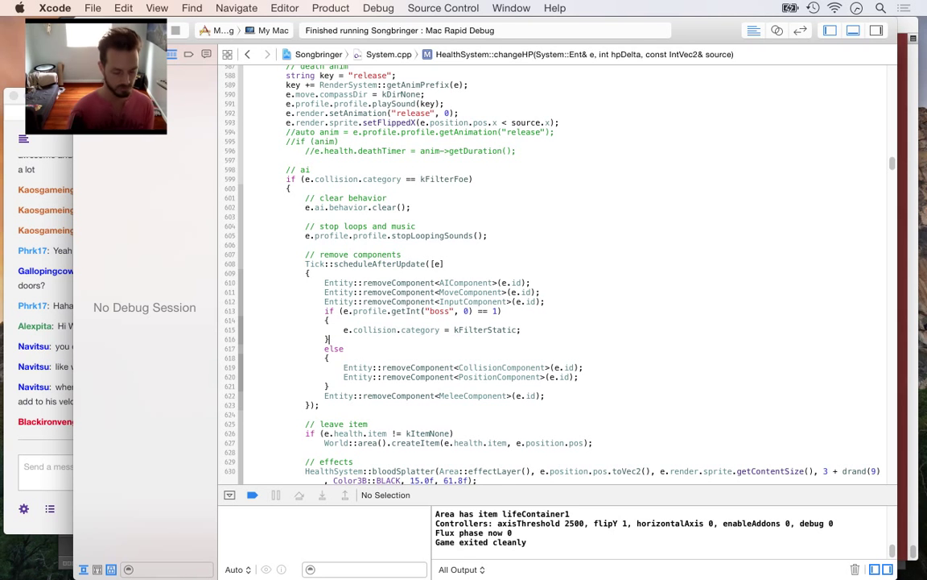
{"action": "left_click", "coordinate": [329, 338]}
Switch to Photoshop, open the boss's sprite animation document from the recent files and enlarge it for inspection
{"action": "key", "text": "cmd+Tab"}
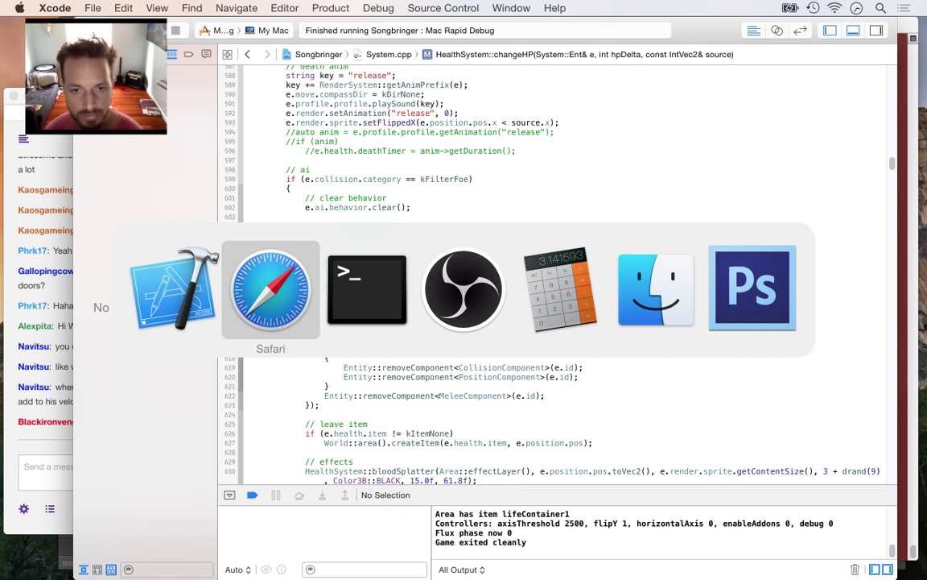
{"action": "key", "text": "super+Tab"}
{"action": "key", "text": "super+Tab"}
{"action": "key", "text": "super+Tab"}
{"action": "key", "text": "super+Tab"}
{"action": "key", "text": "super+Tab"}
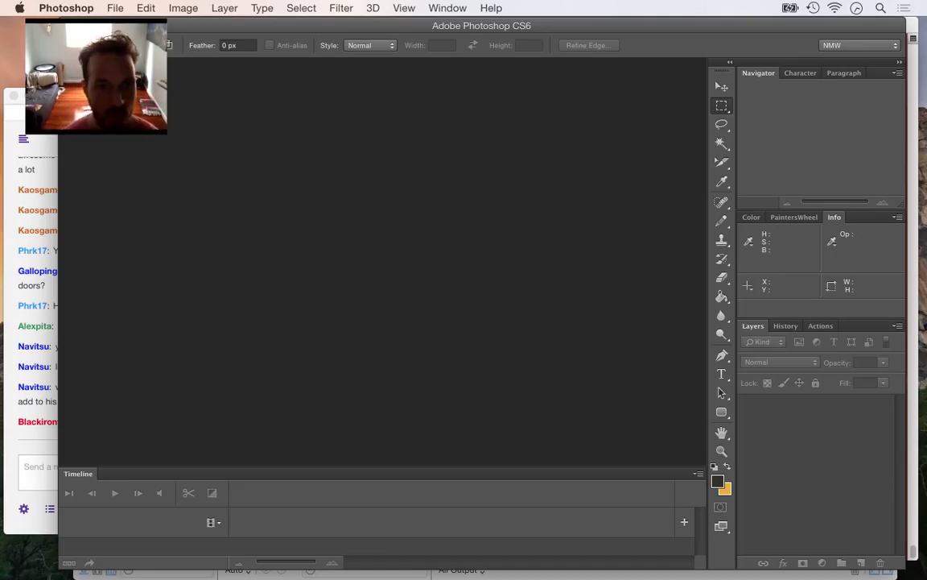
{"action": "left_click", "coordinate": [115, 7]}
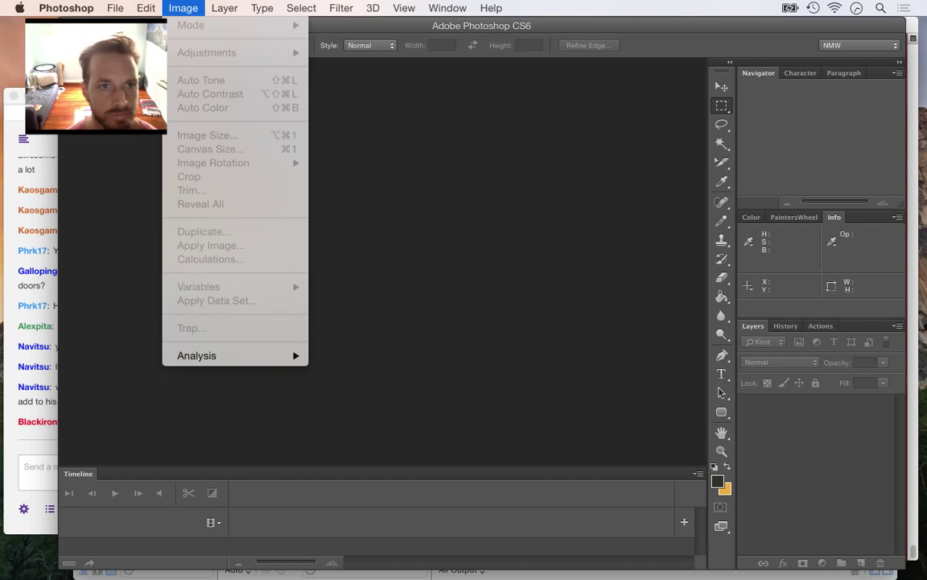
{"action": "mouse_move", "coordinate": [201, 94]}
{"action": "key", "text": "Down"}
{"action": "key", "text": "Down"}
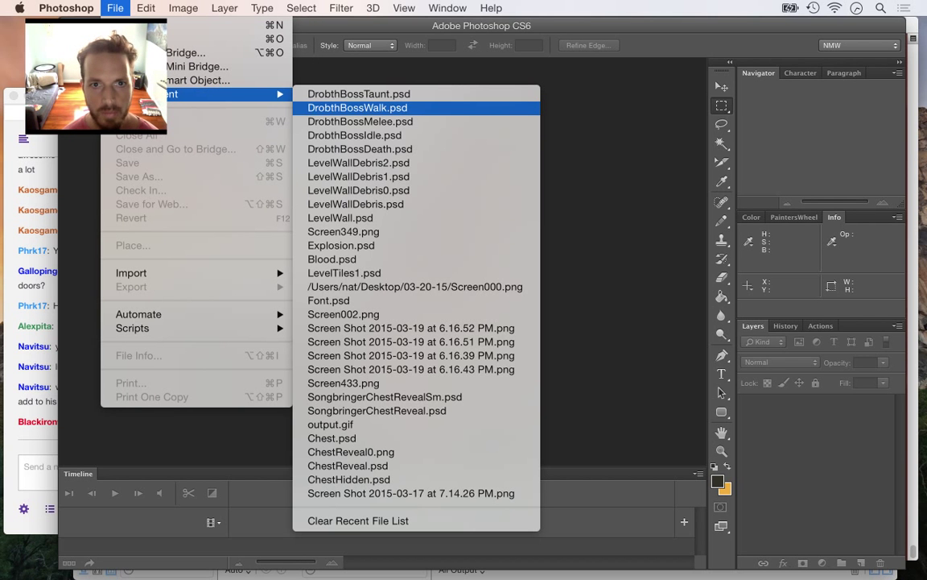
{"action": "key", "text": "Down"}
{"action": "key", "text": "Down"}
{"action": "key", "text": "Up"}
{"action": "key", "text": "Up"}
{"action": "key", "text": "Up"}
{"action": "key", "text": "Up"}
{"action": "key", "text": "Return"}
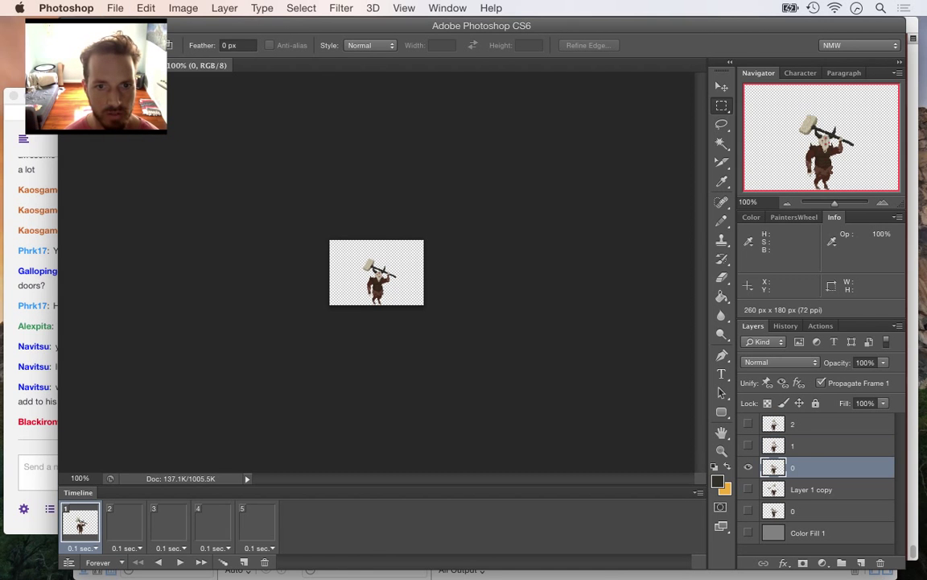
{"action": "key", "text": "super+0"}
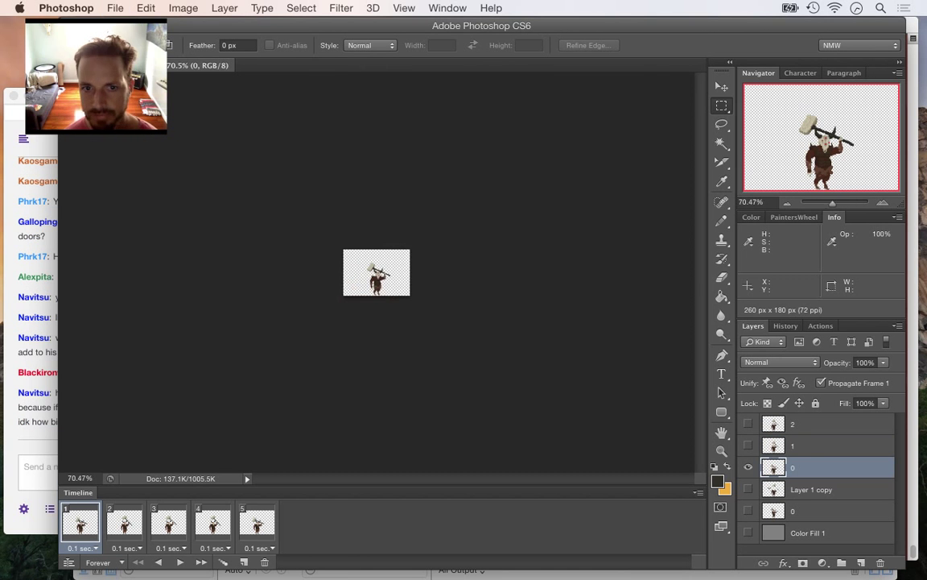
Switch to the Safari chat and highlight the comment about a two-tile boss blocking a three-tile door
{"action": "left_click", "coordinate": [37, 306]}
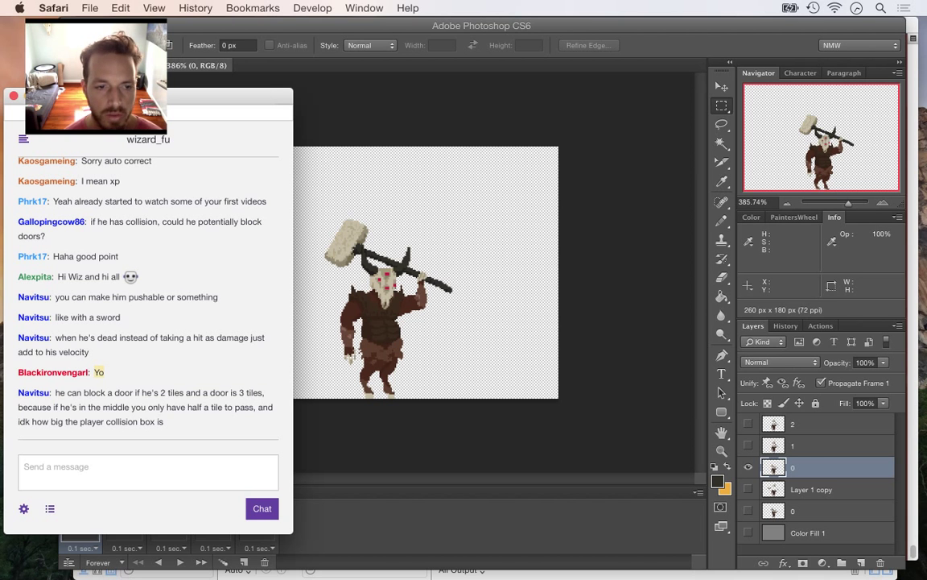
{"action": "left_click_drag", "start_coordinate": [60, 392], "coordinate": [158, 422]}
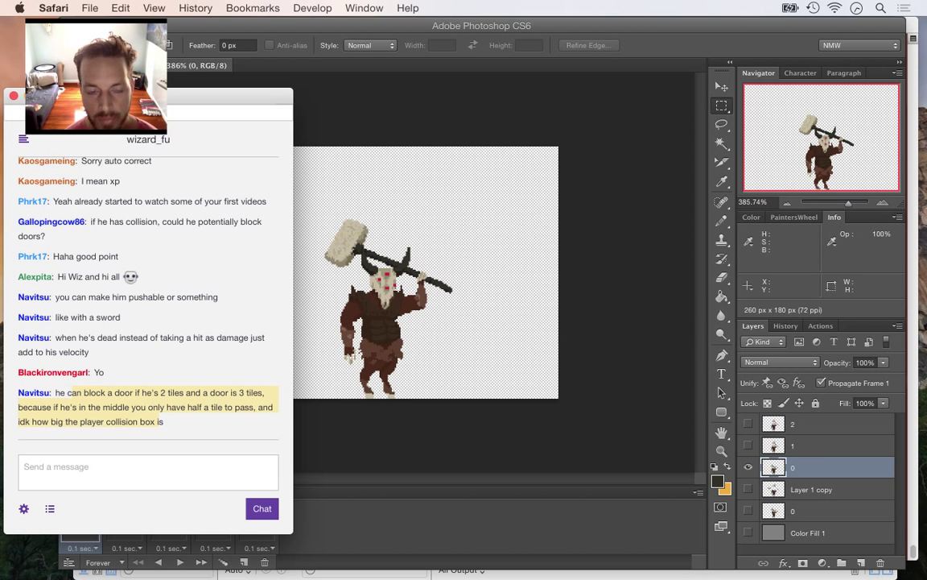
Switch to Xcode, open Area.cpp from the project files and look back through the Area::create code
{"action": "key", "text": "super+Tab"}
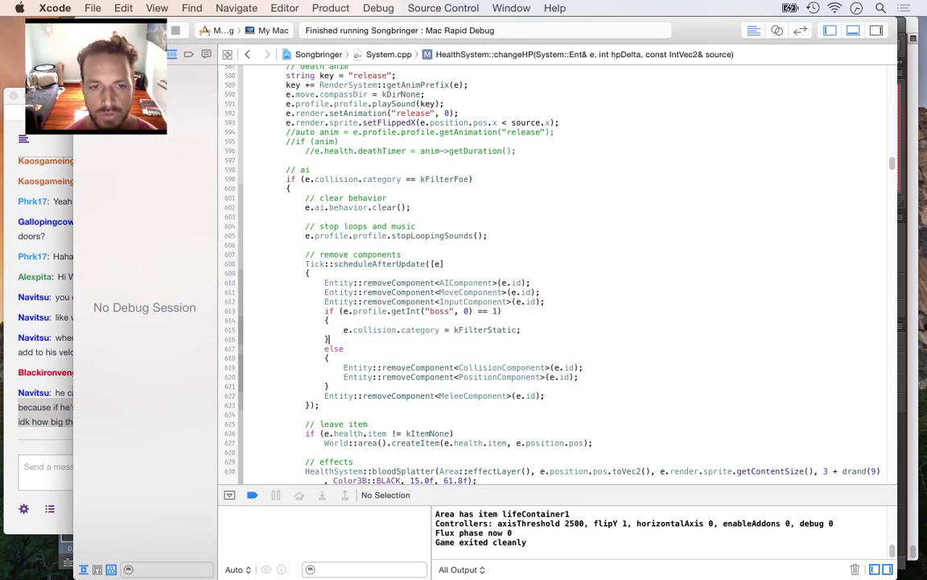
{"action": "key", "text": "super+1"}
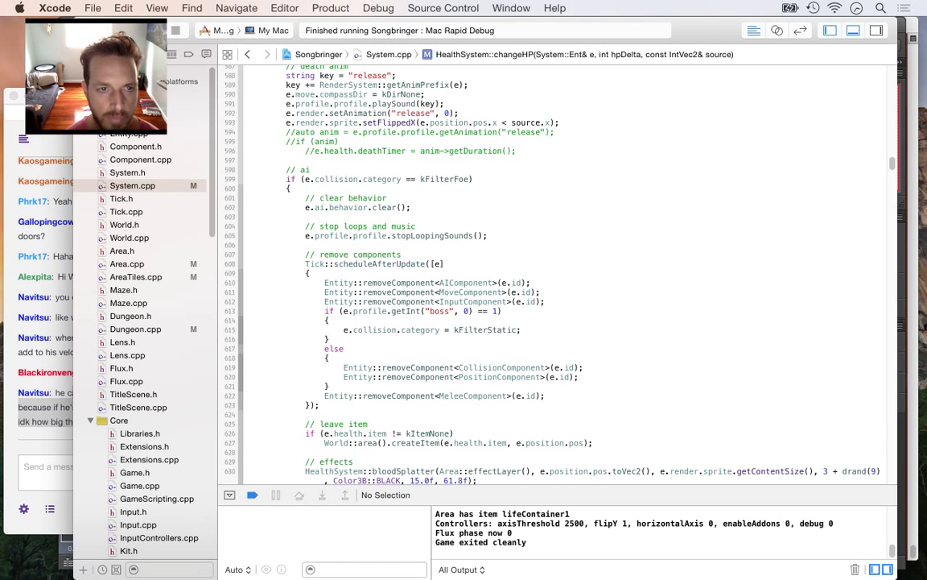
{"action": "key", "text": "super+shift+j"}
{"action": "left_click", "coordinate": [127, 264]}
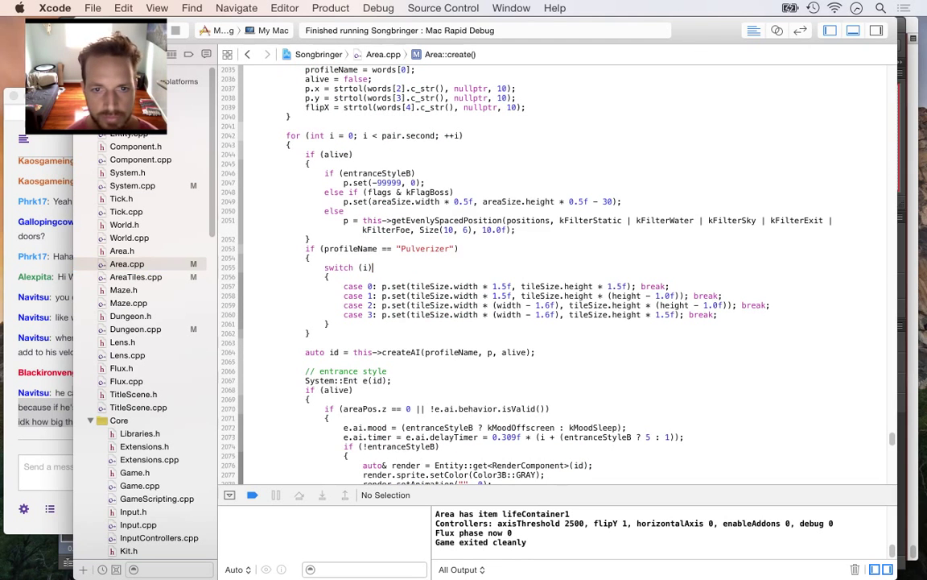
{"action": "key", "text": "Up"}
{"action": "key", "text": "Page_Up"}
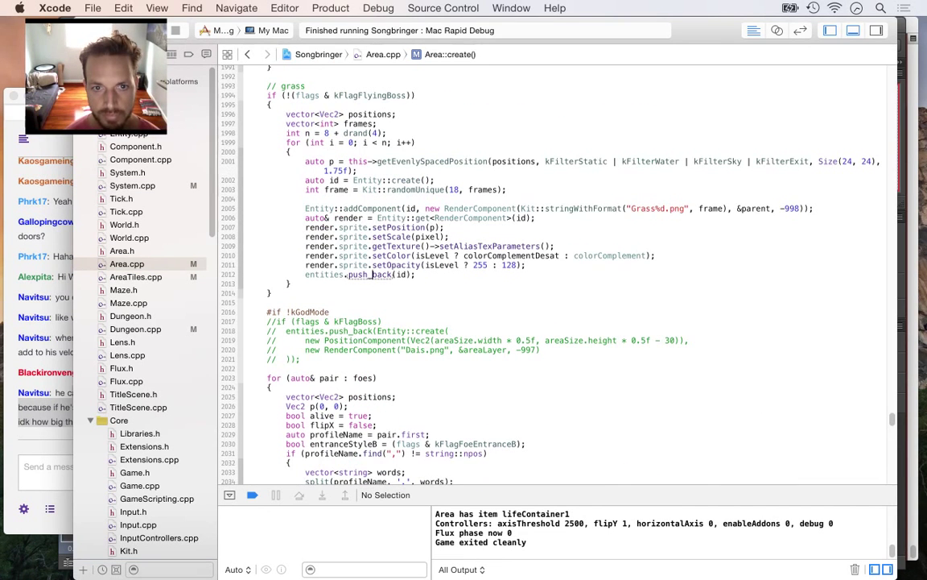
{"action": "key", "text": "Page_Up"}
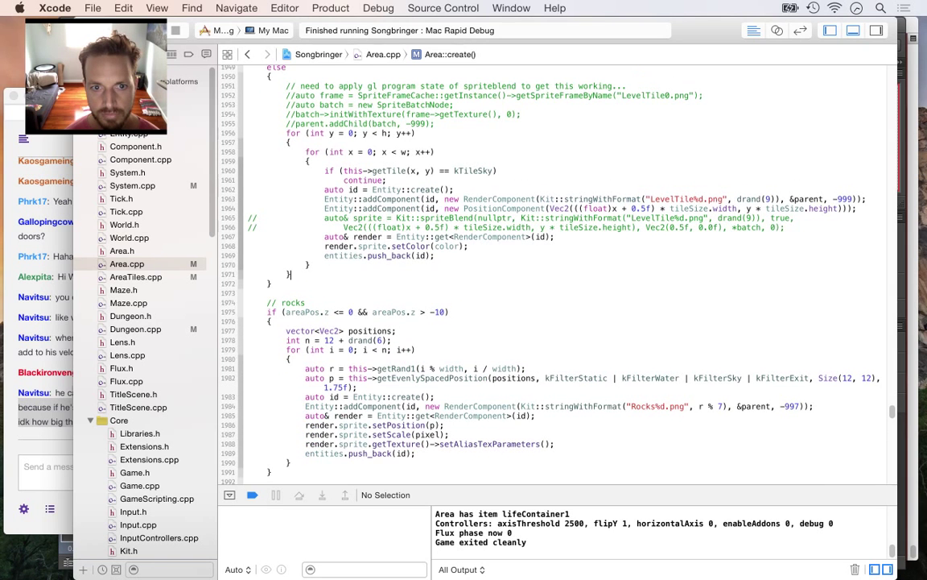
Search Area.cpp from its beginning for "createtrans" and go to the definition of Area::createTransients
{"action": "key", "text": "super+Up"}
{"action": "key", "text": "super+f"}
{"action": "type", "text": "create"}
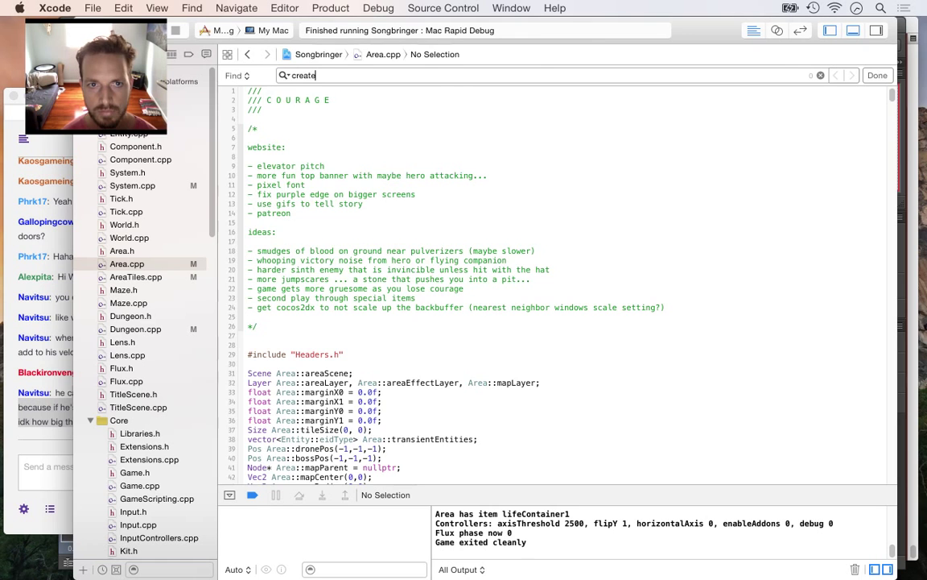
{"action": "type", "text": "trans"}
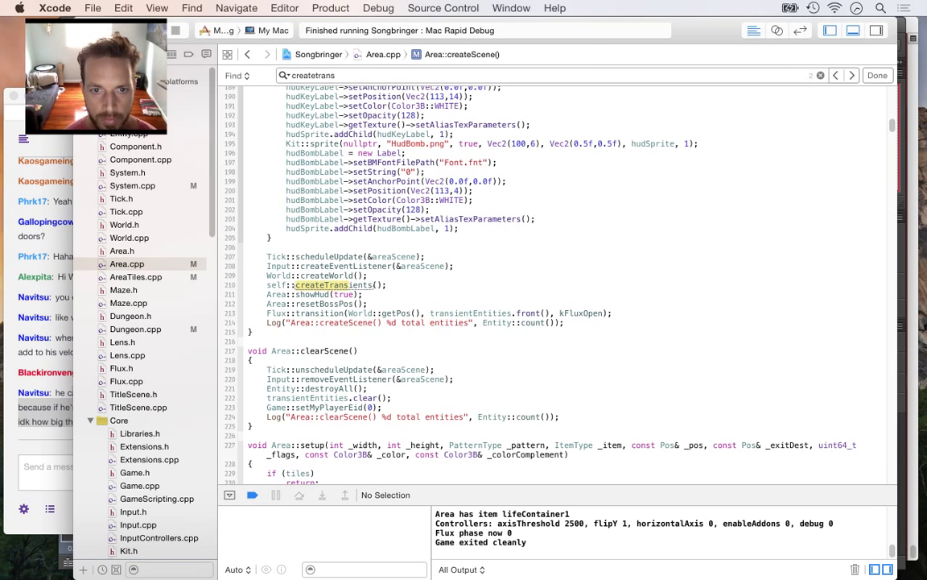
{"action": "key", "text": "Return"}
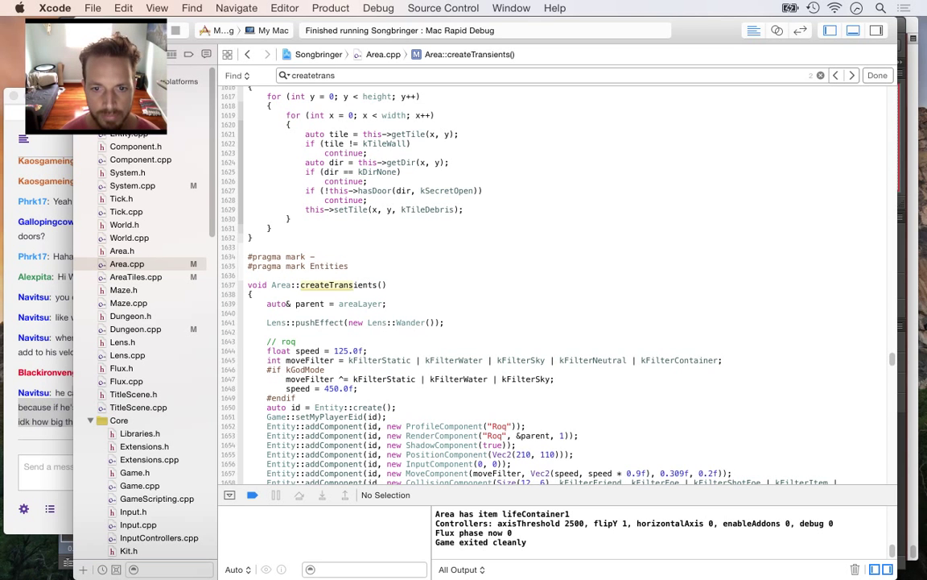
Locate the CollisionComponent size in the roq entity's setup and hide the debug area to enlarge the editor
{"action": "key", "text": "Down"}
{"action": "key", "text": "Down"}
{"action": "key", "text": "Down"}
{"action": "key", "text": "Down"}
{"action": "key", "text": "Down"}
{"action": "key", "text": "Down"}
{"action": "key", "text": "Down"}
{"action": "key", "text": "Down"}
{"action": "key", "text": "Down"}
{"action": "key", "text": "Down"}
{"action": "key", "text": "Down"}
{"action": "key", "text": "Down"}
{"action": "key", "text": "Down"}
{"action": "key", "text": "Down"}
{"action": "key", "text": "Down"}
{"action": "key", "text": "Down"}
{"action": "key", "text": "Down"}
{"action": "key", "text": "Down"}
{"action": "key", "text": "Down"}
{"action": "key", "text": "Down"}
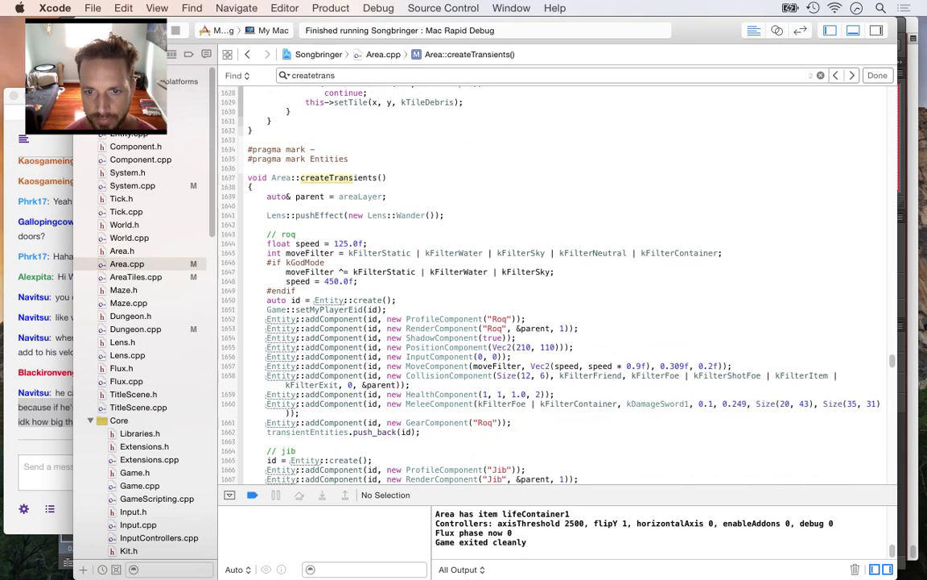
{"action": "double_click", "coordinate": [543, 366]}
{"action": "key", "text": "super+shift+y"}
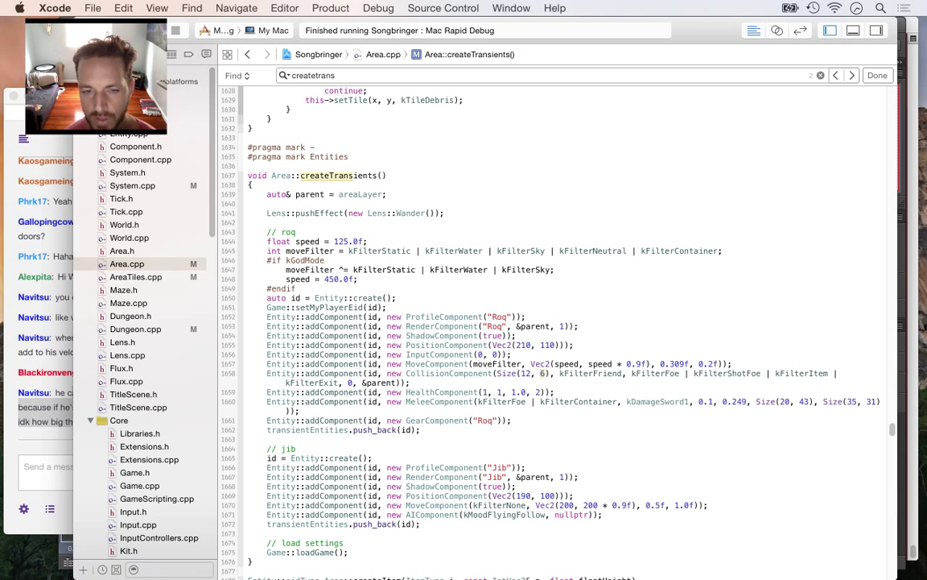
Open the DrobthBoss.plist profile from the project's Profiles folder
{"action": "scroll", "coordinate": [141, 322], "scroll_direction": "down", "scroll_amount": 15}
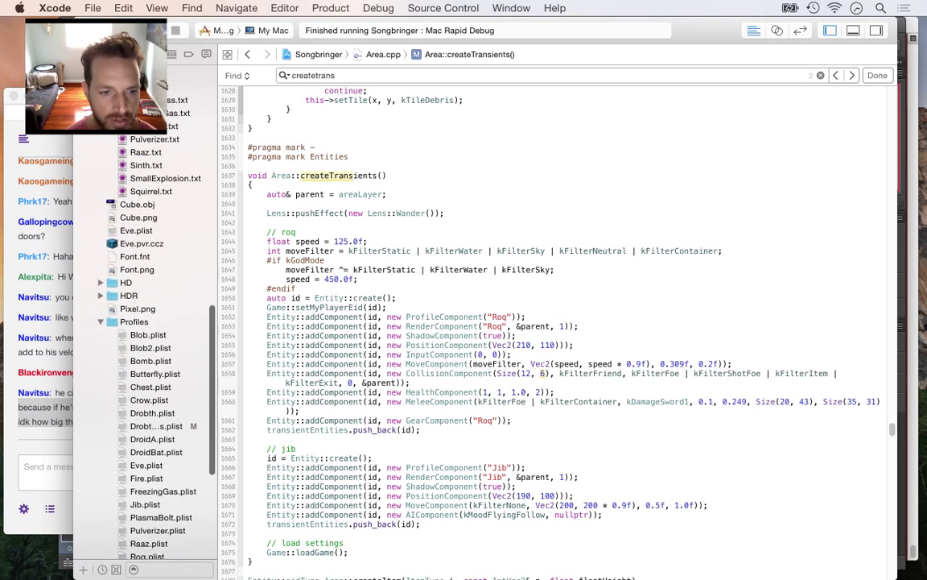
{"action": "scroll", "coordinate": [141, 362], "scroll_direction": "down", "scroll_amount": 1}
{"action": "left_click", "coordinate": [157, 406]}
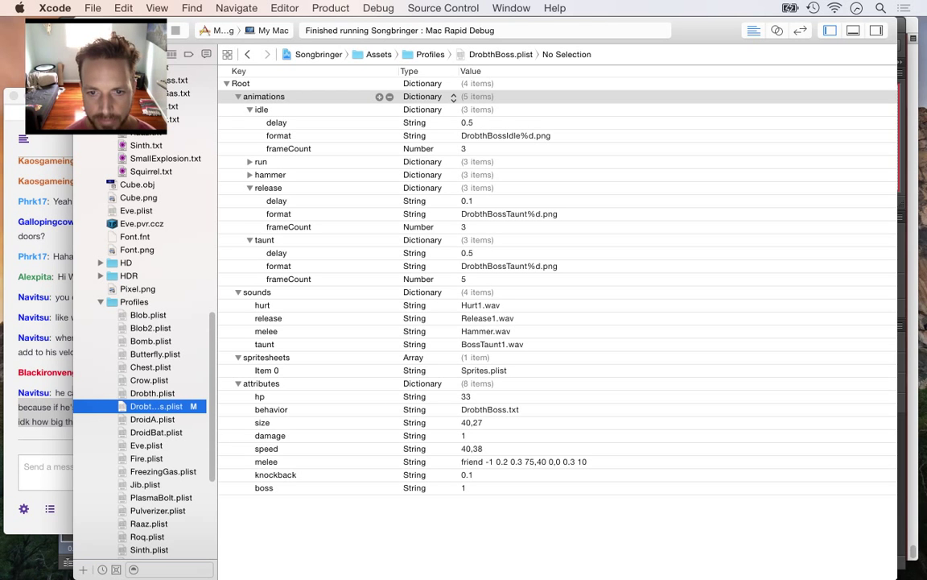
Set the boss's speed attribute to 40,35 and save the profile
{"action": "double_click", "coordinate": [481, 449]}
{"action": "left_click", "coordinate": [483, 449]}
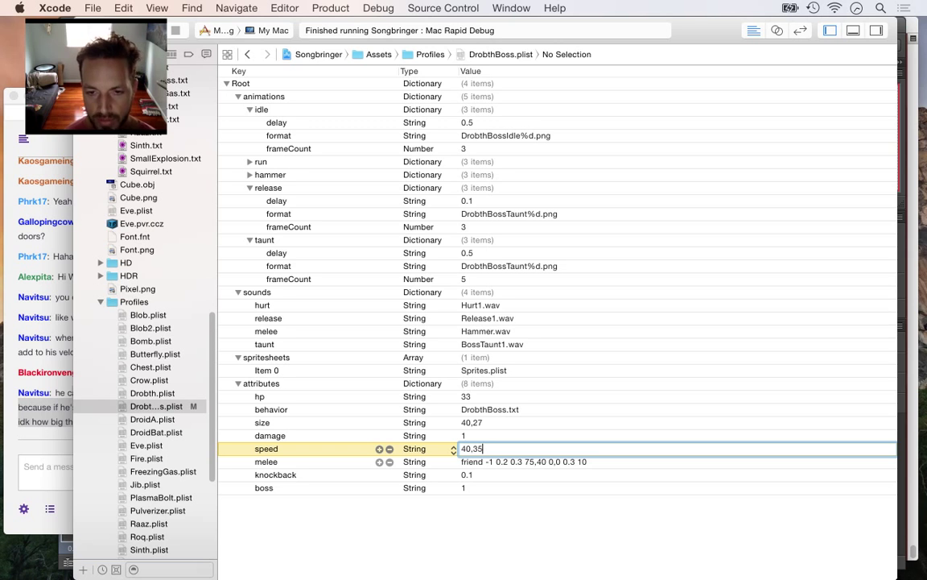
{"action": "left_click", "coordinate": [500, 436]}
{"action": "key", "text": "super+s"}
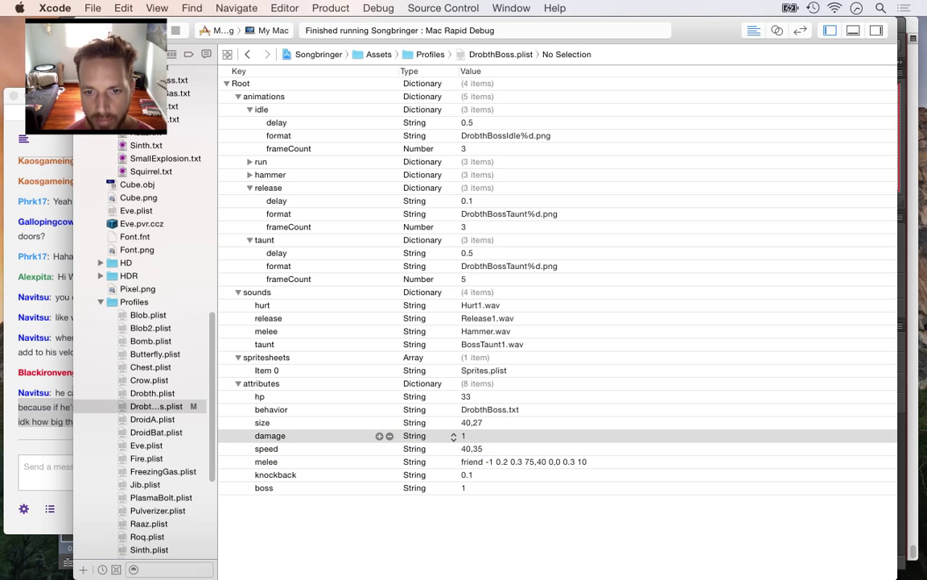
Switch to Calculator to work out a speed value starting from 36, and clear the display
{"action": "mouse_move", "coordinate": [913, 96]}
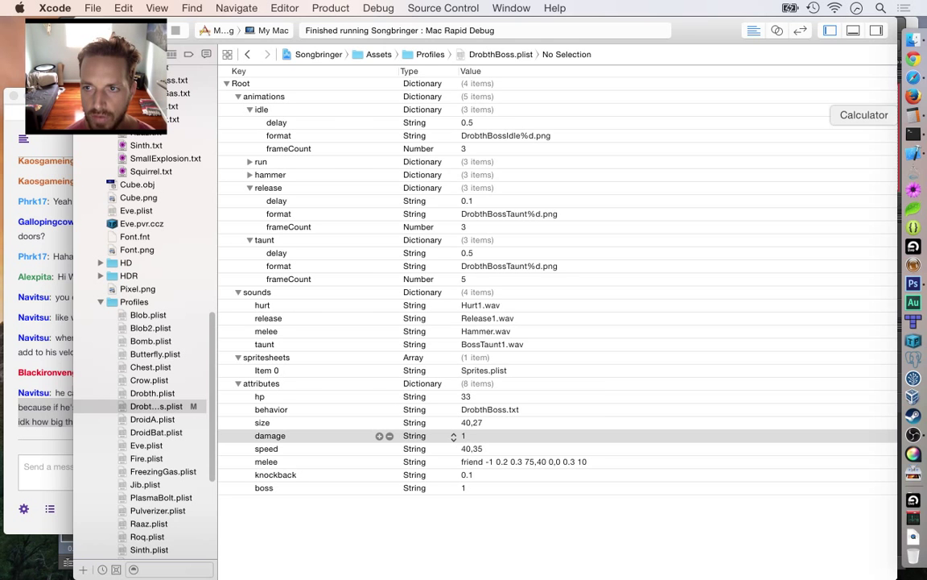
{"action": "left_click", "coordinate": [913, 115]}
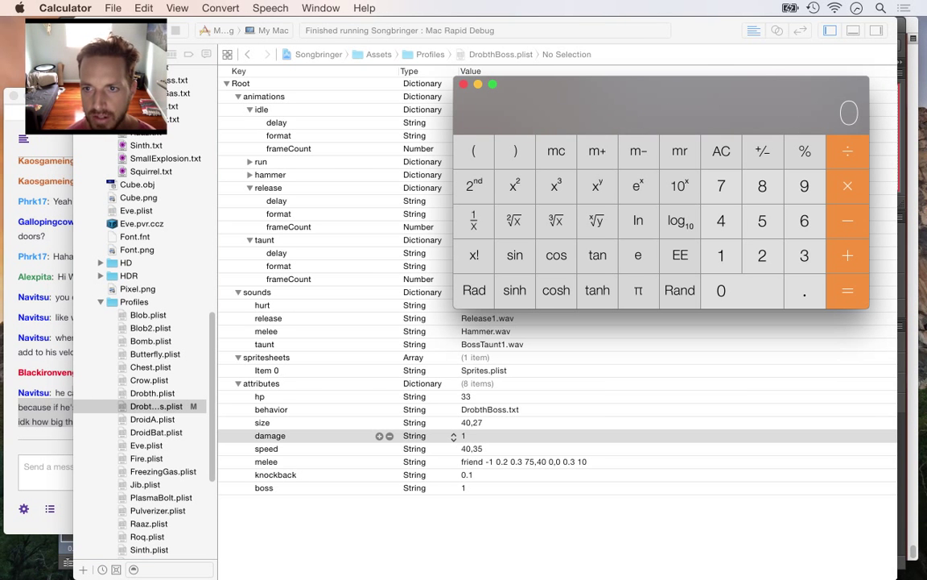
{"action": "type", "text": "36"}
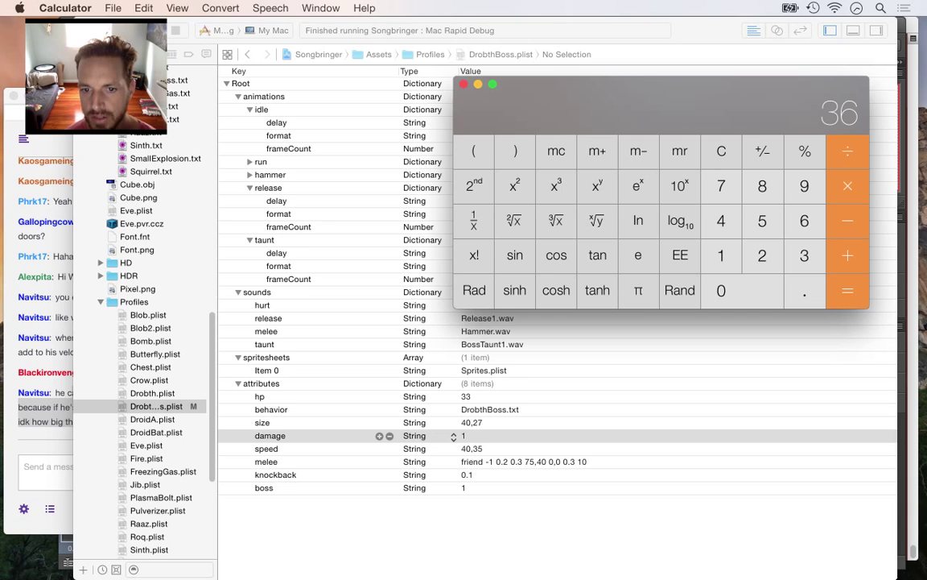
{"action": "key", "text": "super+q"}
{"action": "double_click", "coordinate": [473, 449]}
{"action": "key", "text": "Right"}
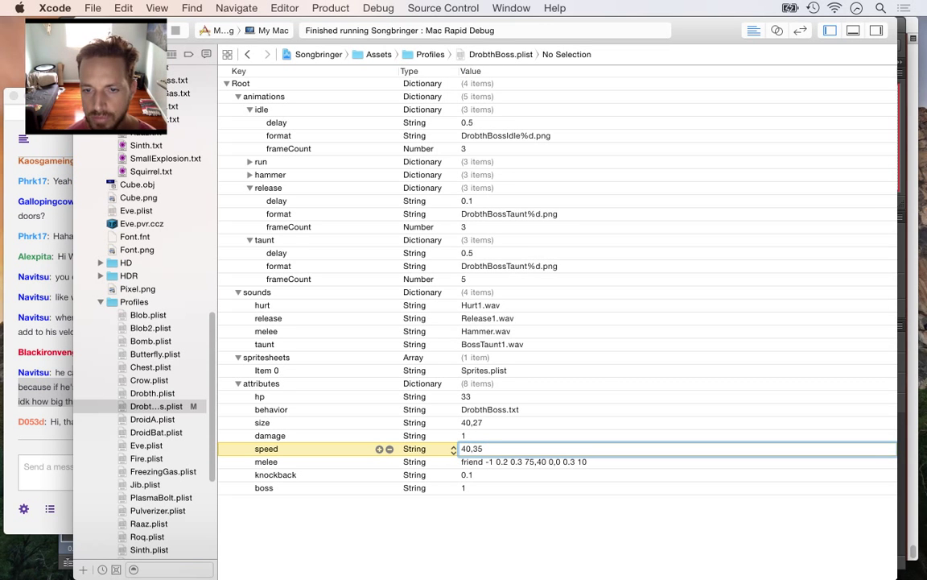
{"action": "key", "text": "super+Tab"}
{"action": "key", "text": "Escape"}
{"action": "key", "text": "3"}
{"action": "key", "text": "6"}
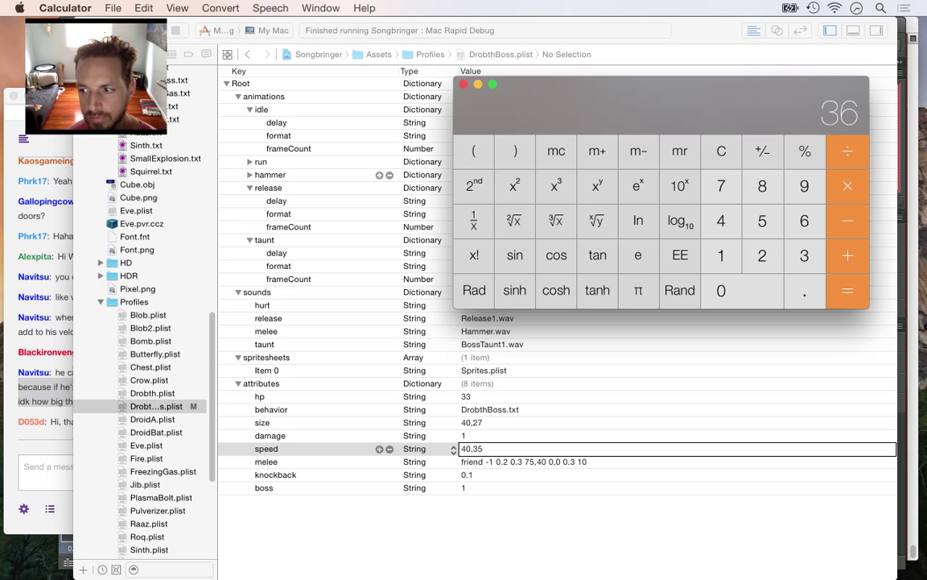
{"action": "key", "text": "Escape"}
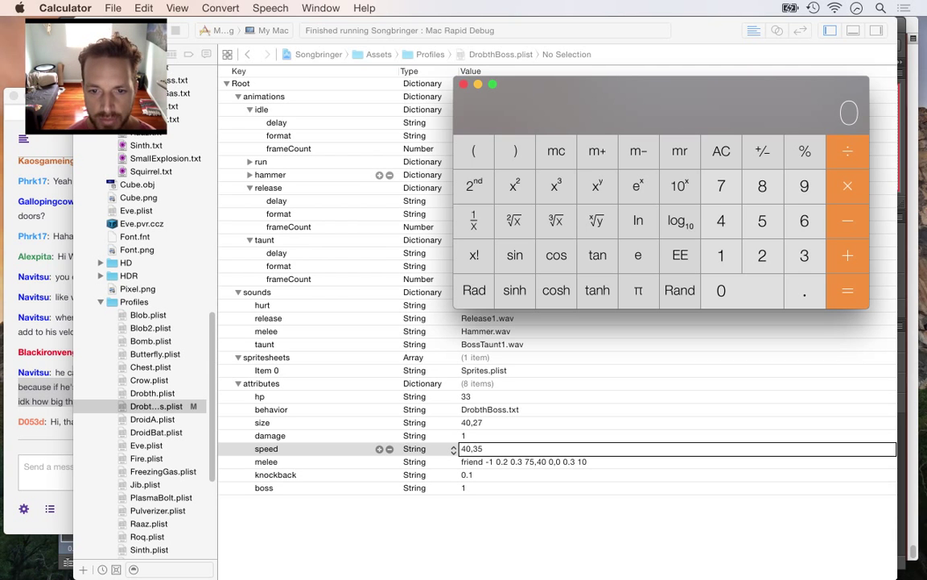
Return to Xcode, set the boss's speed attribute to 40,24 and save the profile
{"action": "key", "text": "super+Tab"}
{"action": "key", "text": "Return"}
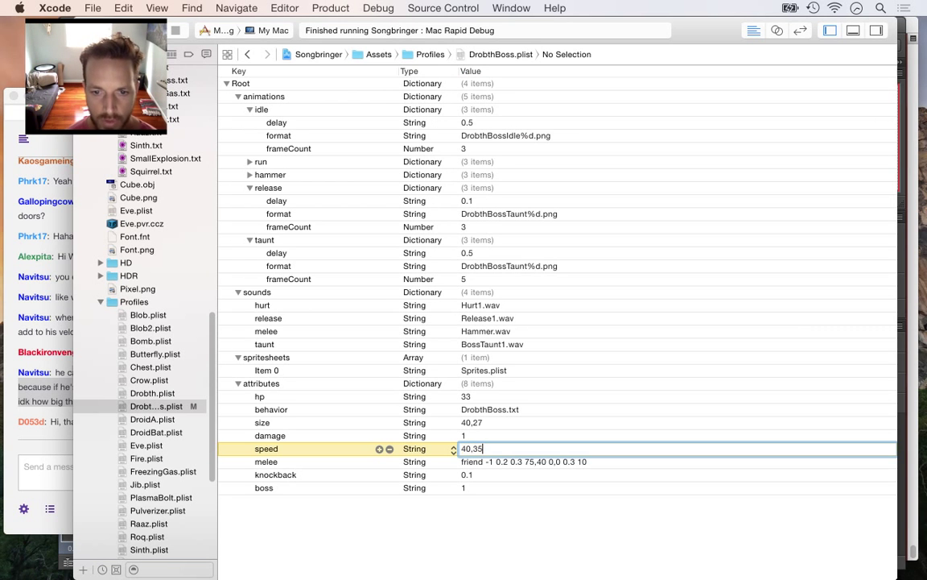
{"action": "key", "text": "BackSpace"}
{"action": "key", "text": "BackSpace"}
{"action": "type", "text": "24"}
{"action": "key", "text": "Return"}
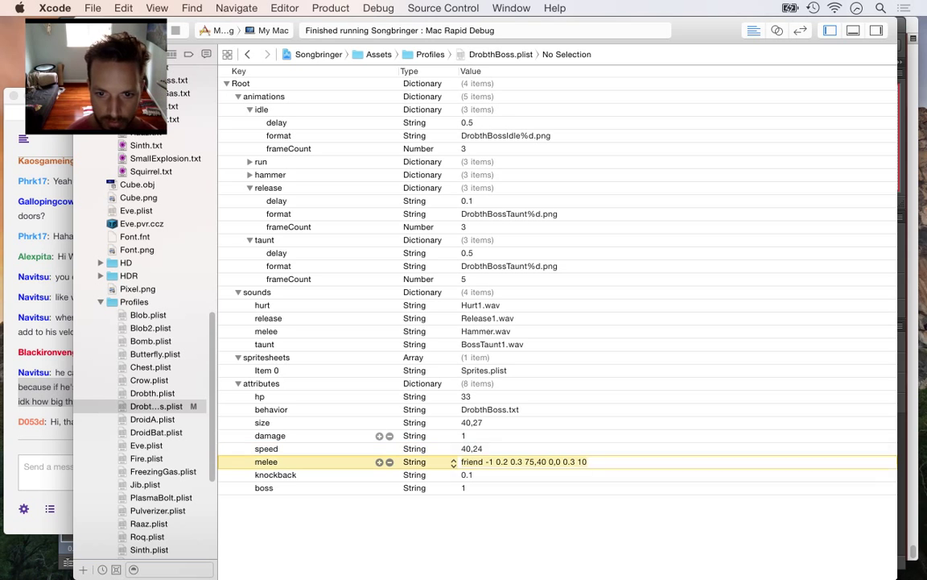
{"action": "left_click", "coordinate": [472, 449]}
{"action": "key", "text": "super+s"}
Check the newest message in the Safari chat and return to Xcode to look through the project files
{"action": "key", "text": "super+Tab"}
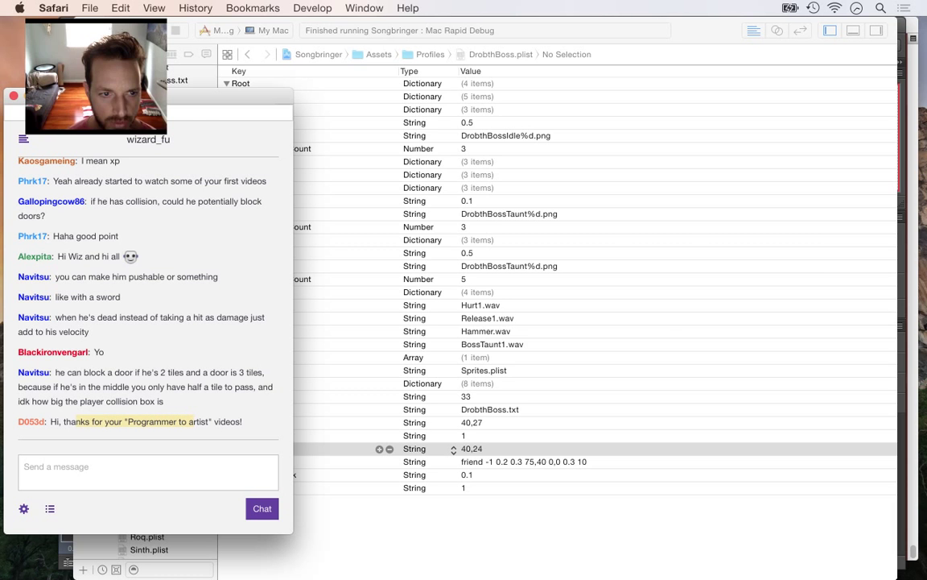
{"action": "key", "text": "super+Tab"}
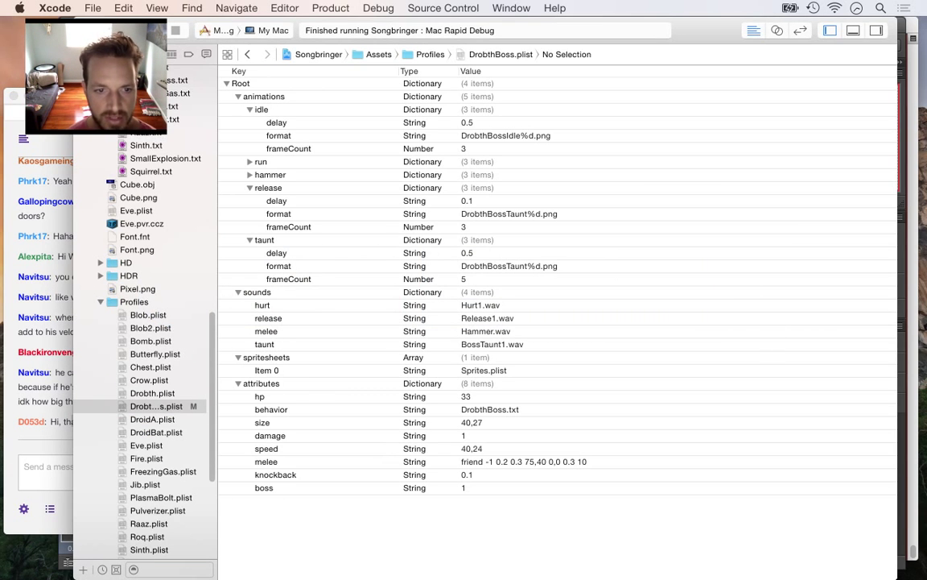
{"action": "scroll", "coordinate": [141, 346], "scroll_direction": "up", "scroll_amount": 5}
{"action": "scroll", "coordinate": [141, 322], "scroll_direction": "up", "scroll_amount": 10}
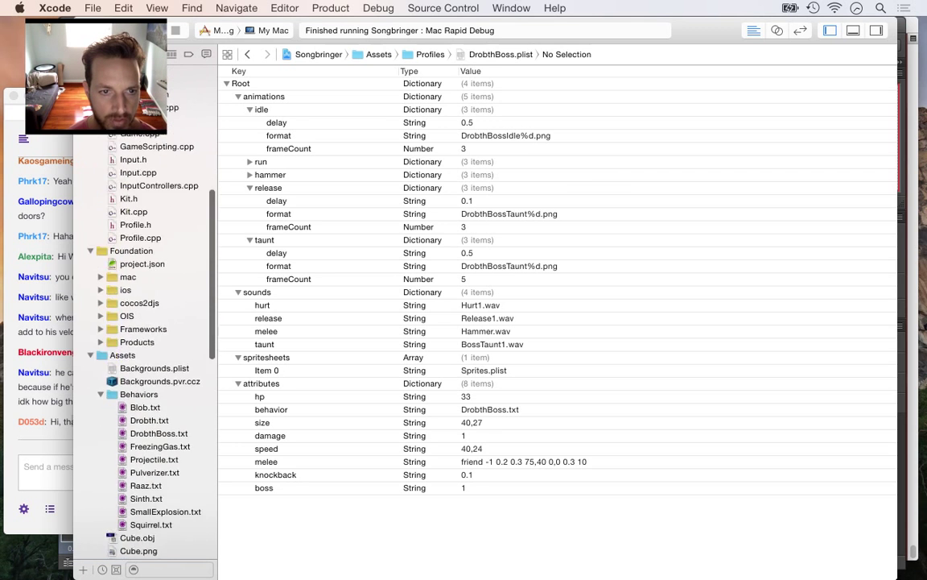
{"action": "scroll", "coordinate": [141, 322], "scroll_direction": "down", "scroll_amount": 7}
Switch to Photoshop and save the DrobthBossTaunt document as DrobthBossDeath.psd in the Foes folder
{"action": "key", "text": "super+Tab"}
{"action": "key", "text": "super+Tab"}
{"action": "key", "text": "super+Tab"}
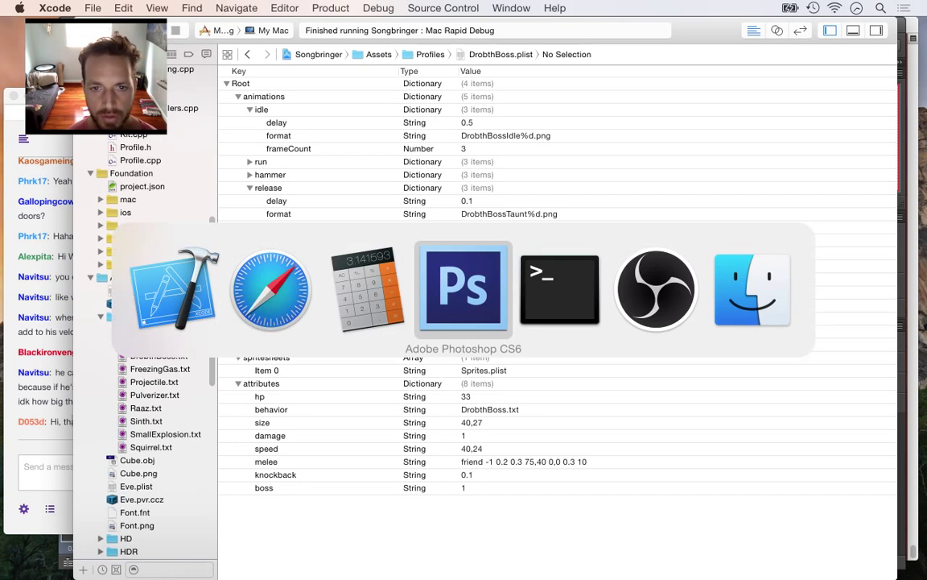
{"action": "left_click", "coordinate": [115, 8]}
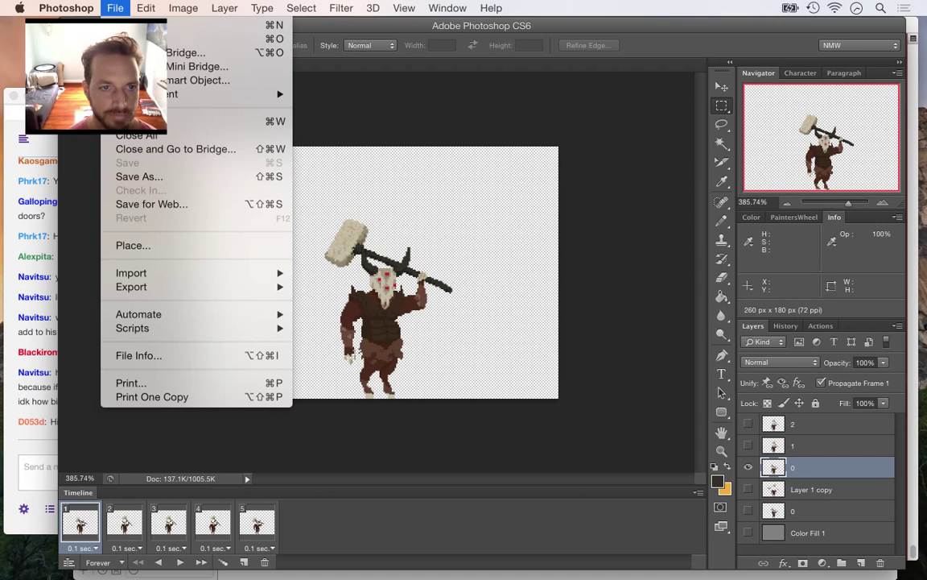
{"action": "left_click", "coordinate": [211, 178]}
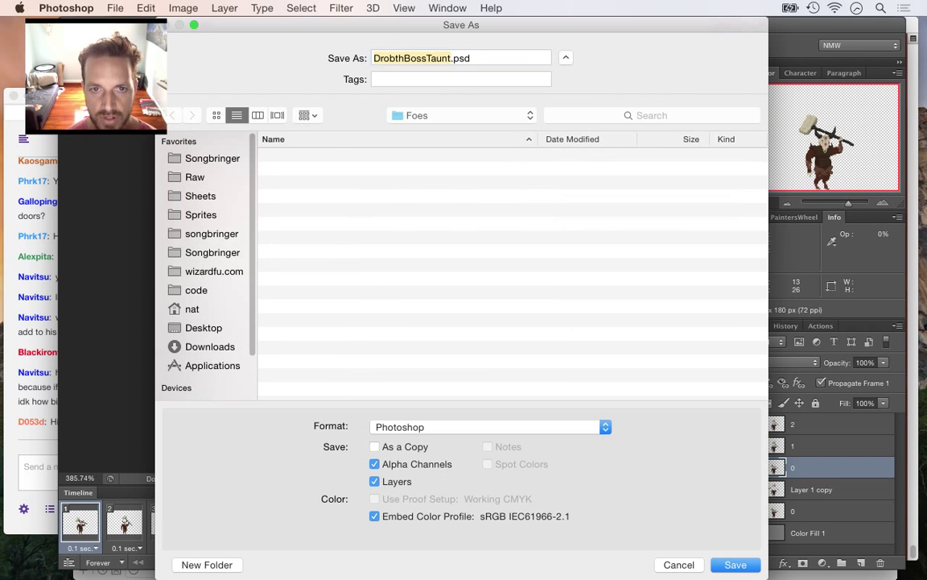
{"action": "key", "text": "Right"}
{"action": "key", "text": "BackSpace"}
{"action": "key", "text": "BackSpace"}
{"action": "key", "text": "BackSpace"}
{"action": "key", "text": "BackSpace"}
{"action": "key", "text": "BackSpace"}
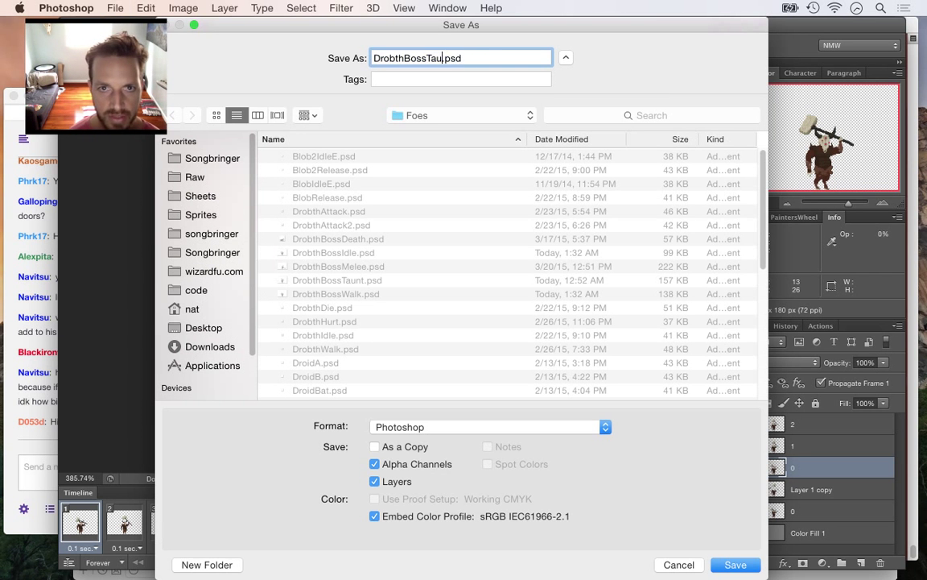
{"action": "type", "text": "Death"}
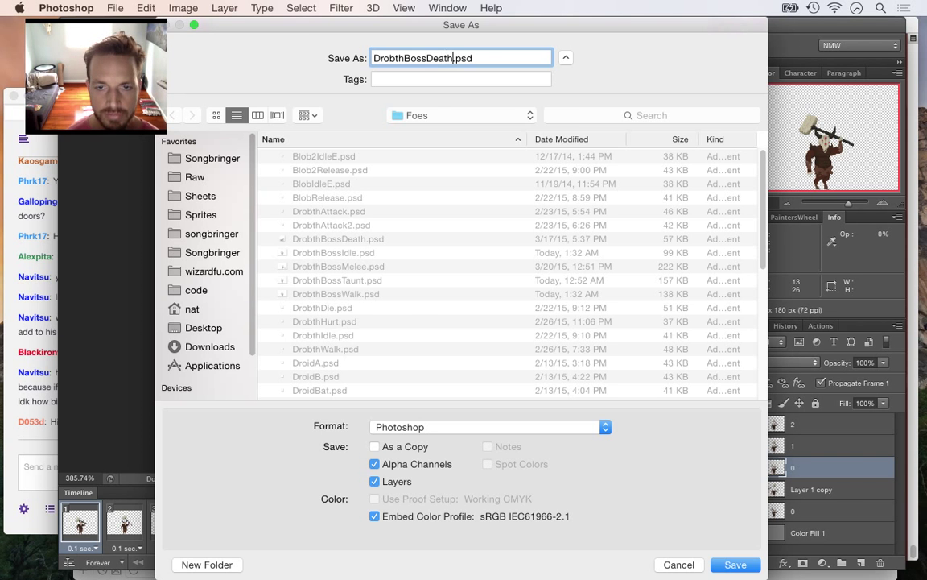
{"action": "key", "text": "Return"}
{"action": "key", "text": "Escape"}
{"action": "key", "text": "Escape"}
Look through the boss animation's frames and delete the last two, frames 4 and 5
{"action": "scroll", "coordinate": [377, 272], "scroll_direction": "up", "scroll_amount": 7}
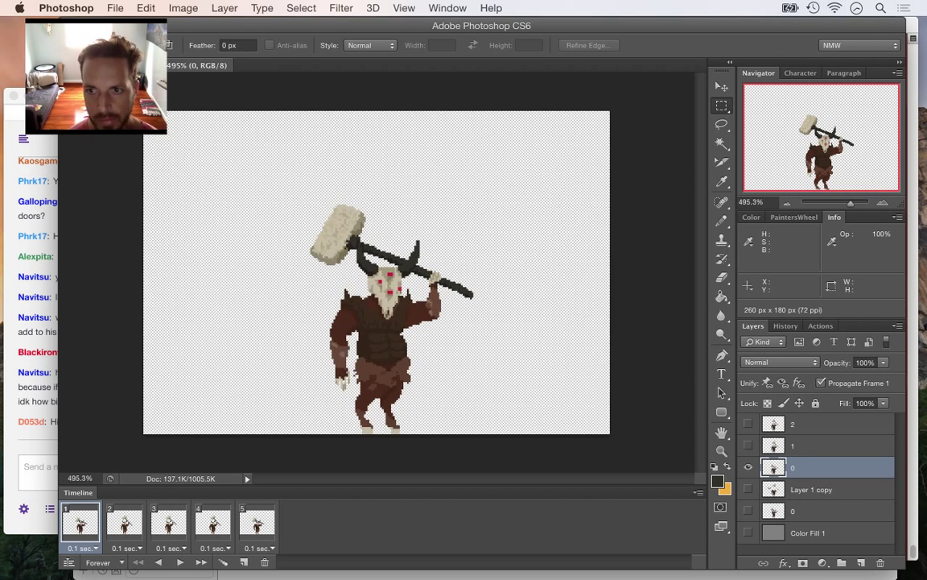
{"action": "scroll", "coordinate": [349, 273], "scroll_direction": "down", "scroll_amount": 3}
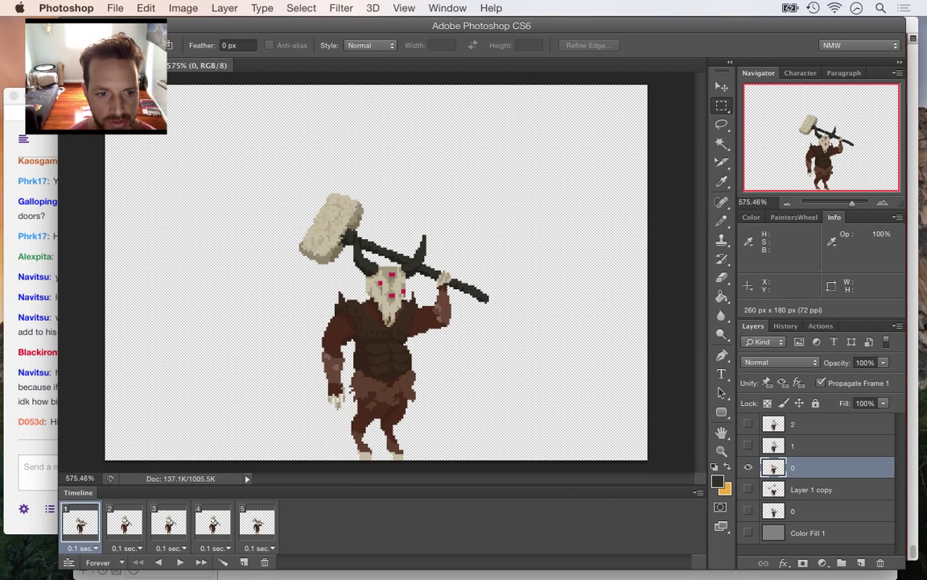
{"action": "left_click", "coordinate": [125, 523]}
{"action": "left_click", "coordinate": [169, 524]}
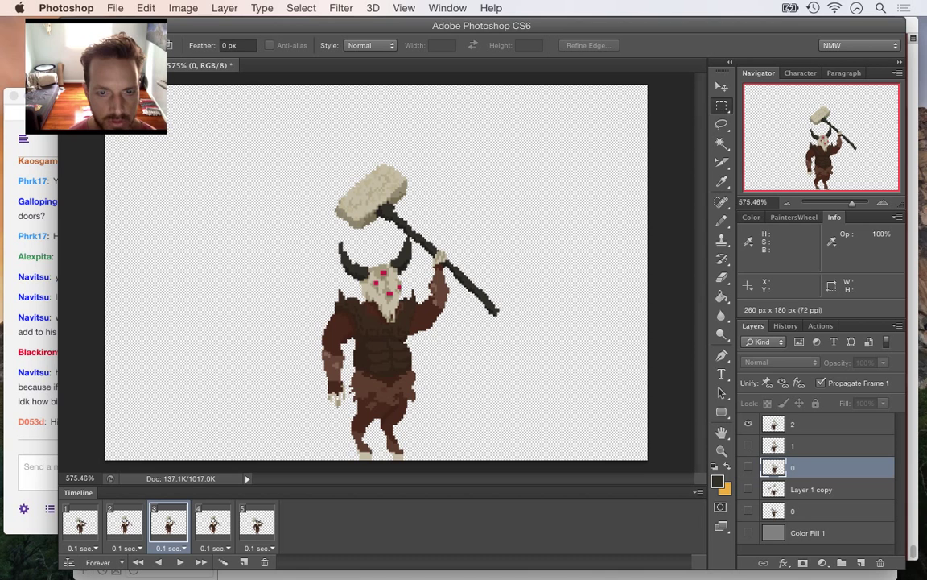
{"action": "left_click", "coordinate": [213, 523]}
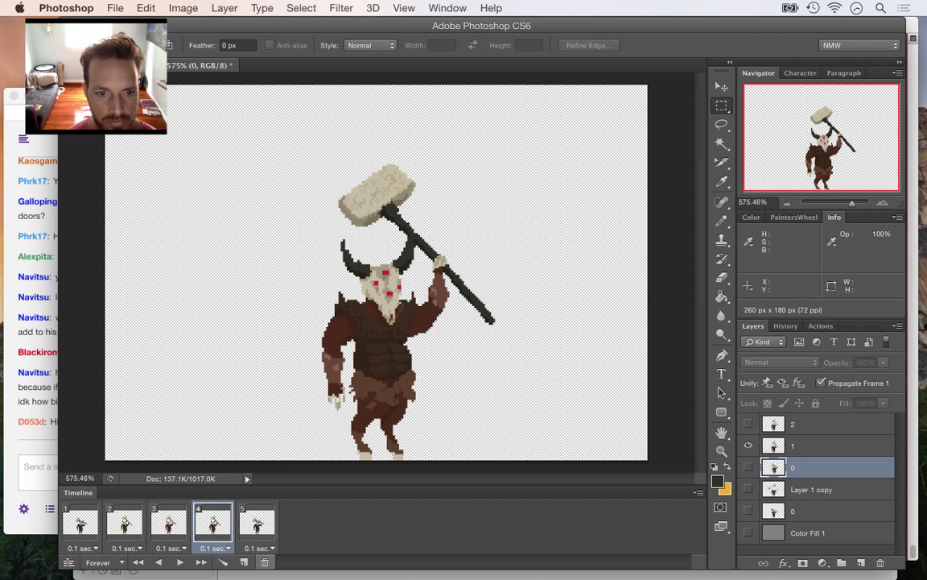
{"action": "left_click", "coordinate": [265, 561]}
{"action": "left_click", "coordinate": [265, 562]}
Compare the three animation frames and delete frames 3 and 2, keeping only the first
{"action": "left_click", "coordinate": [124, 523]}
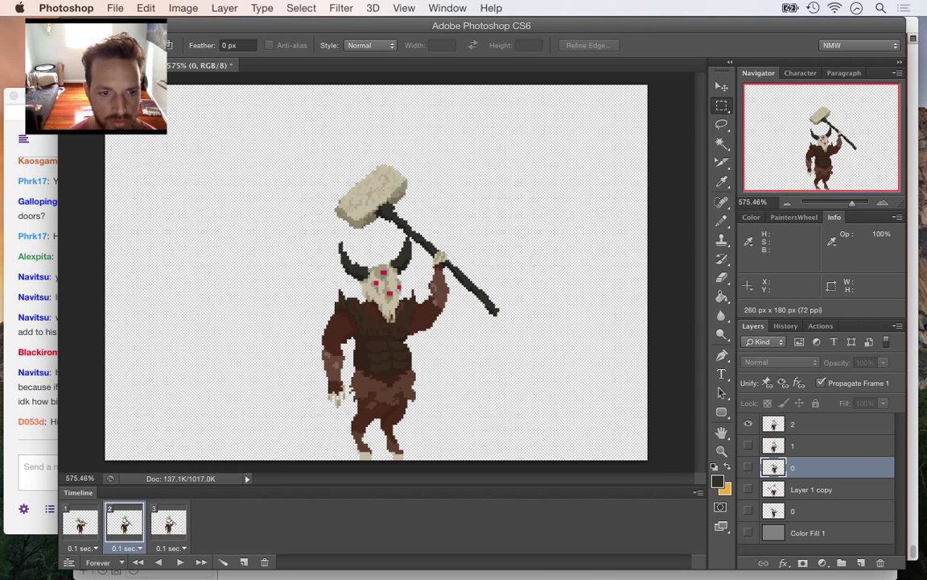
{"action": "left_click", "coordinate": [80, 523]}
{"action": "left_click", "coordinate": [124, 523]}
{"action": "left_click", "coordinate": [169, 523]}
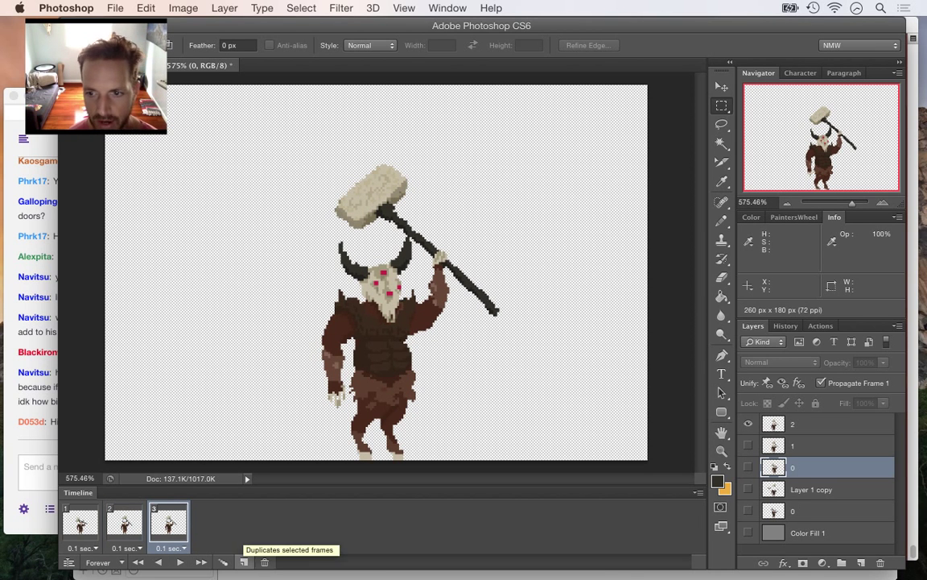
{"action": "left_click", "coordinate": [821, 425]}
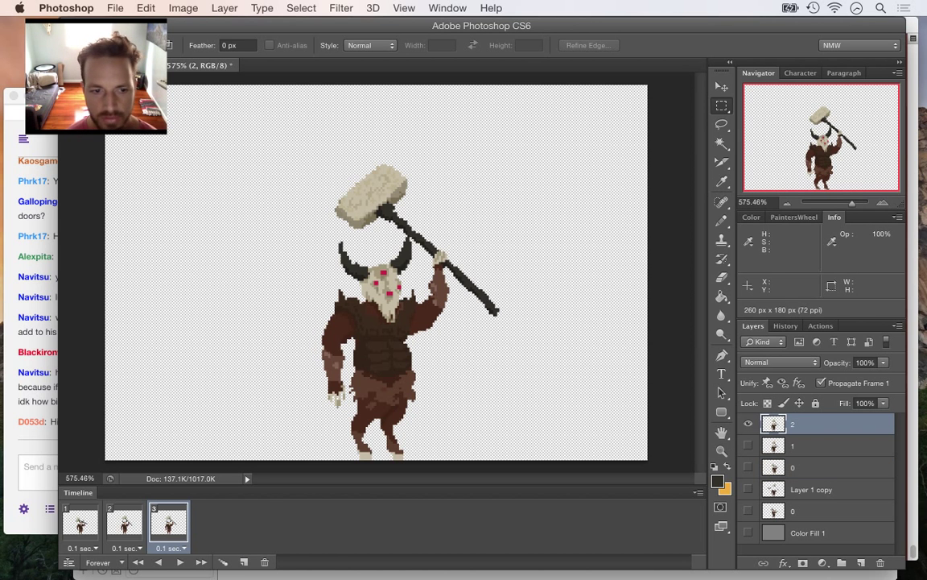
{"action": "left_click", "coordinate": [125, 524]}
{"action": "left_click", "coordinate": [81, 524]}
{"action": "left_click", "coordinate": [125, 524]}
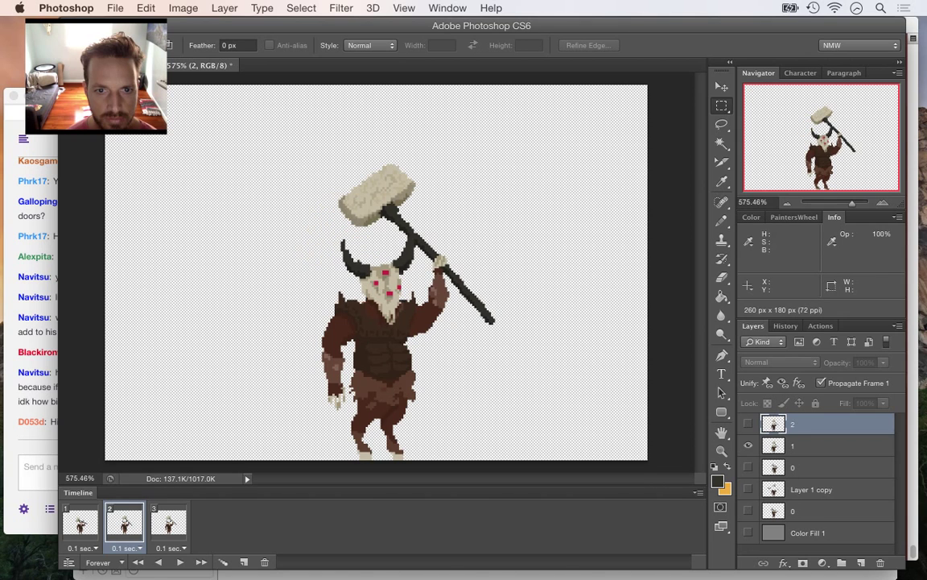
{"action": "left_click", "coordinate": [168, 524]}
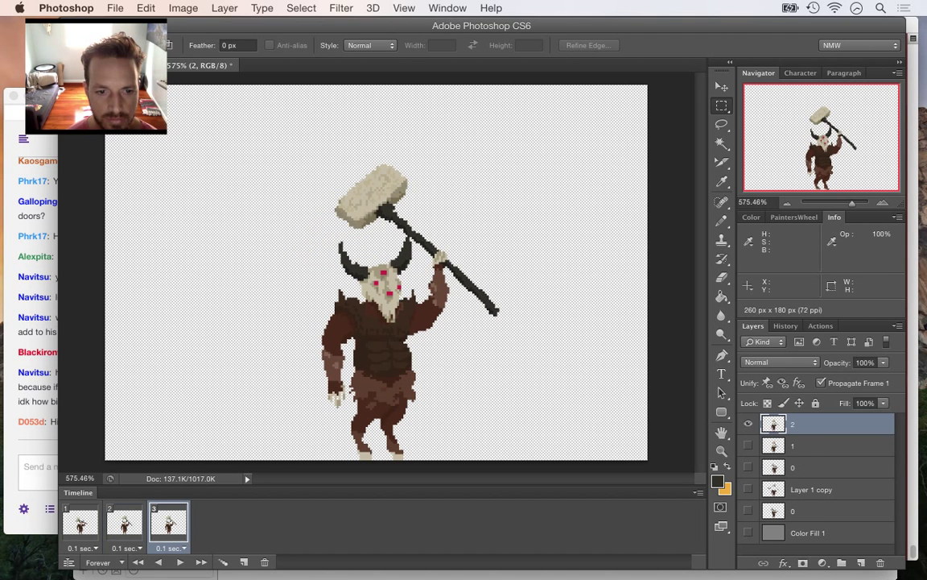
{"action": "left_click", "coordinate": [265, 562]}
{"action": "left_click", "coordinate": [264, 562]}
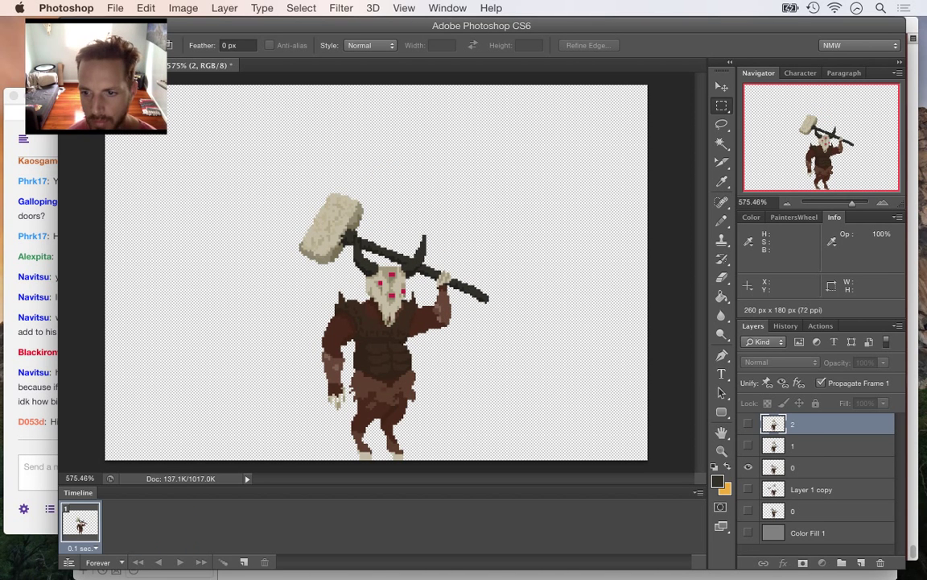
Try deleting Layer 1 copy and the layer 0 directly beneath it, and undo the deletion
{"action": "left_click", "coordinate": [811, 489]}
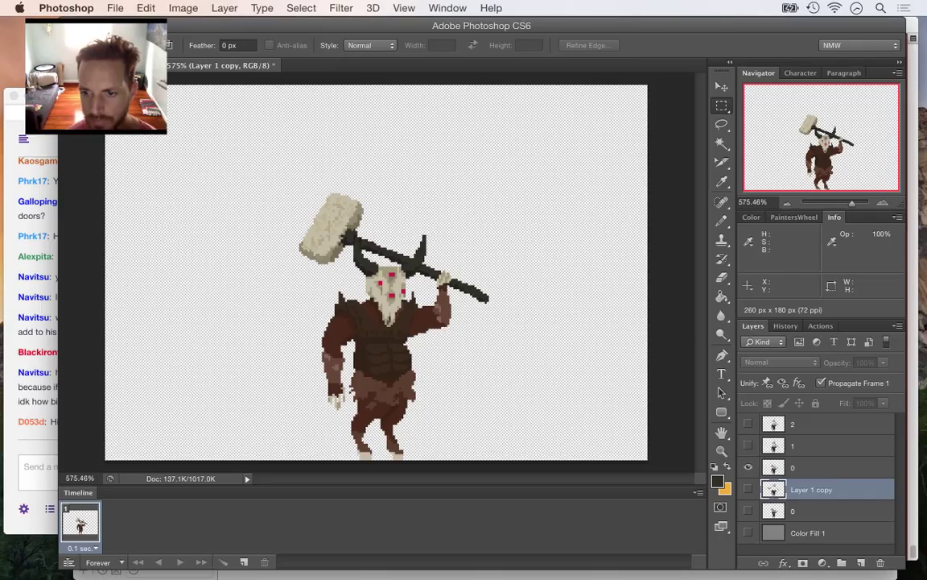
{"action": "left_click", "coordinate": [794, 510]}
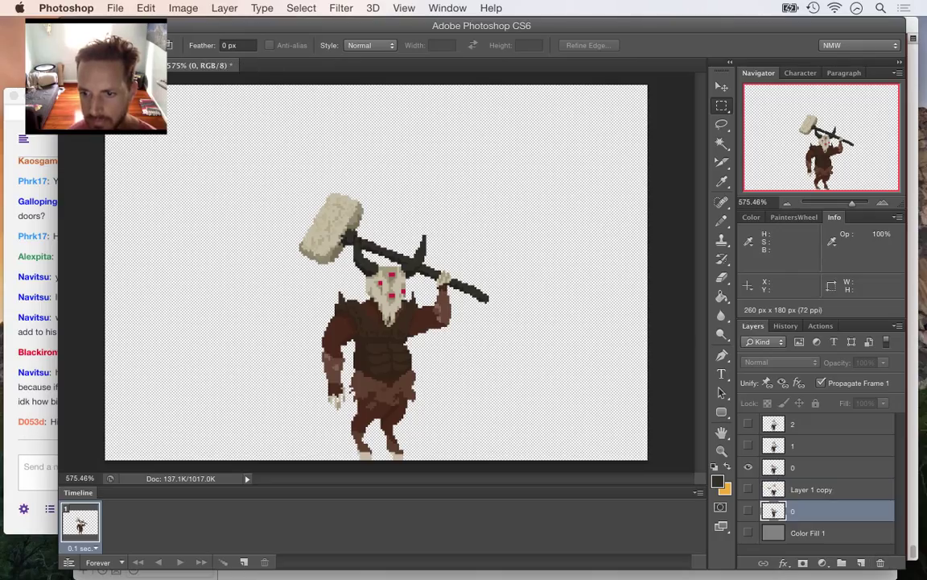
{"action": "left_click", "coordinate": [795, 468]}
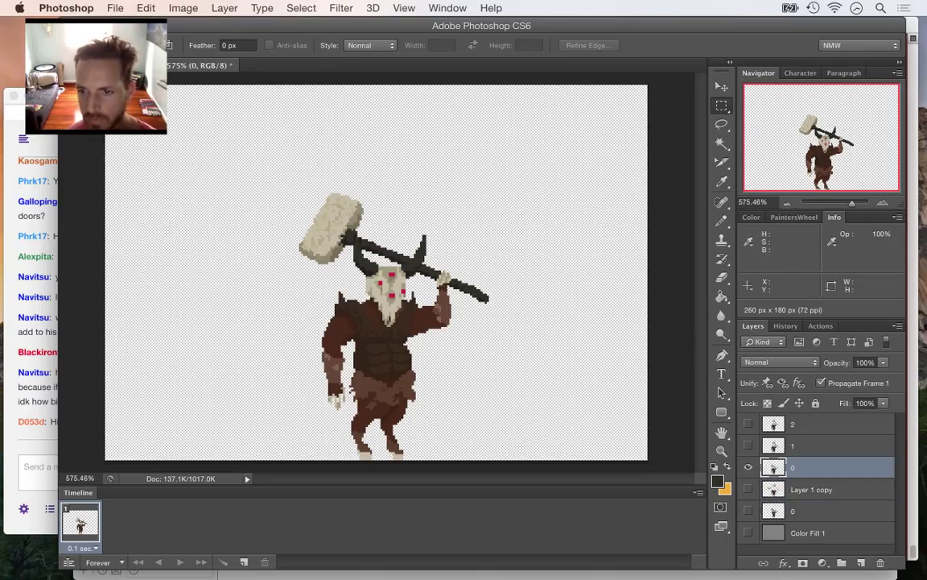
{"action": "left_click", "coordinate": [812, 490]}
{"action": "left_click", "coordinate": [880, 563]}
{"action": "left_click", "coordinate": [880, 563]}
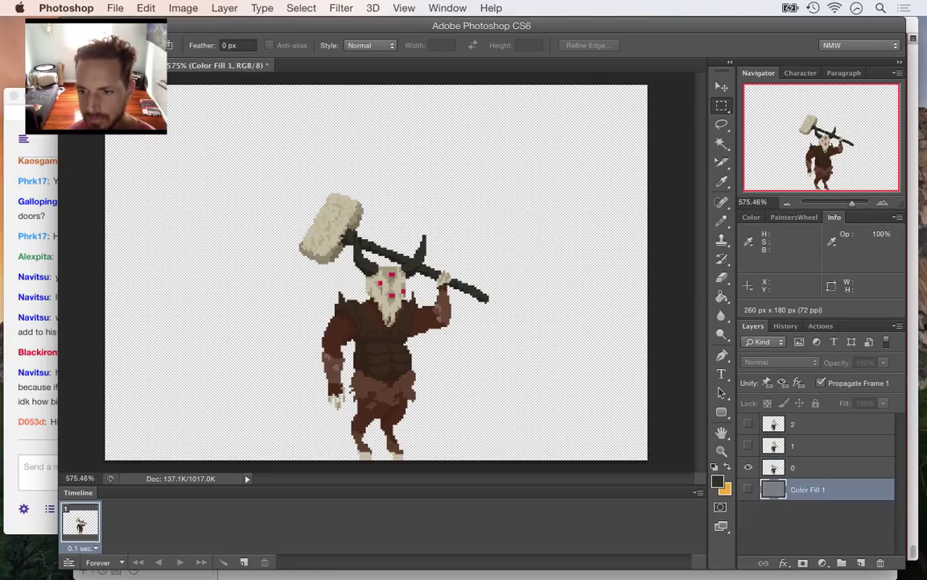
{"action": "key", "text": "super+z"}
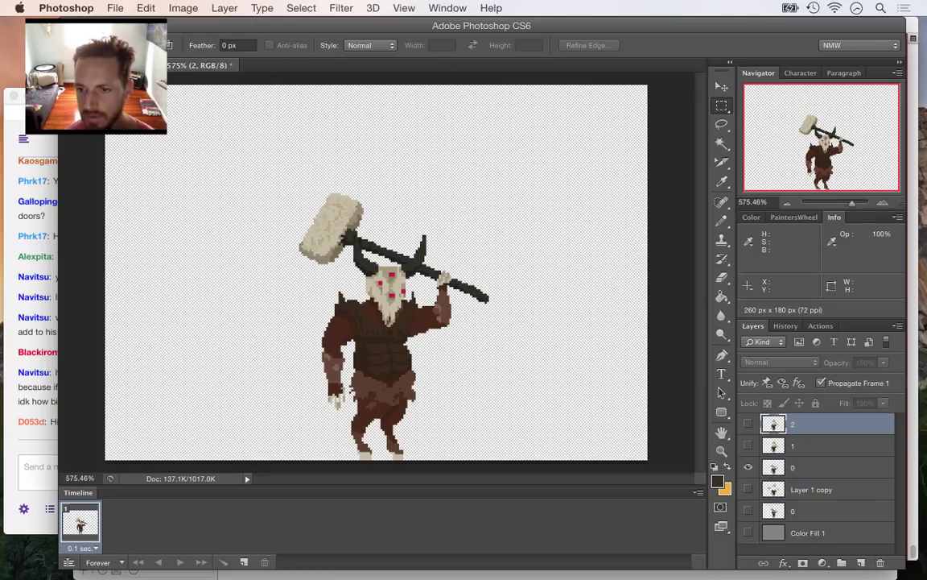
Show layer 2 in place of layer 0, duplicate it as 2 copy, and hide the original layer 2
{"action": "left_click", "coordinate": [747, 467]}
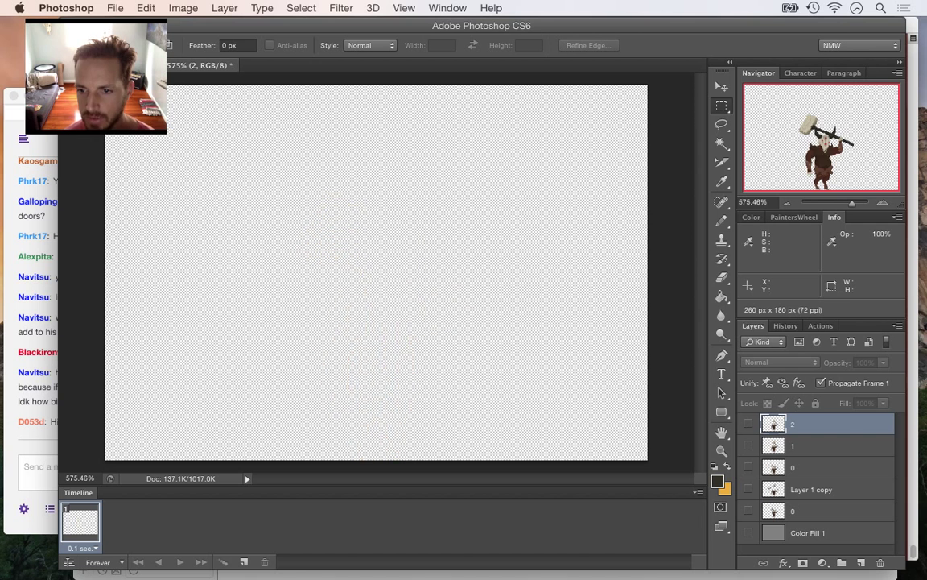
{"action": "left_click", "coordinate": [748, 424]}
{"action": "right_click", "coordinate": [837, 423]}
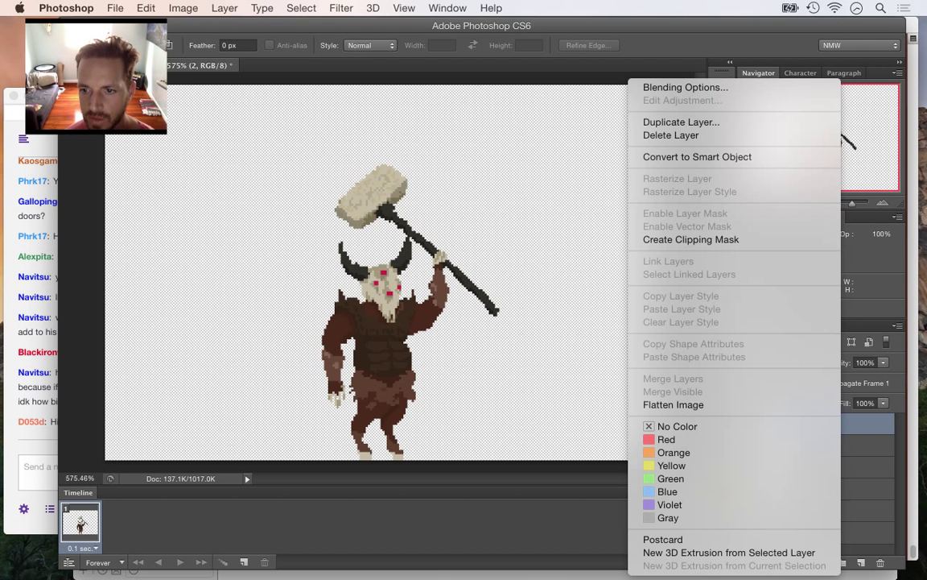
{"action": "left_click", "coordinate": [681, 122]}
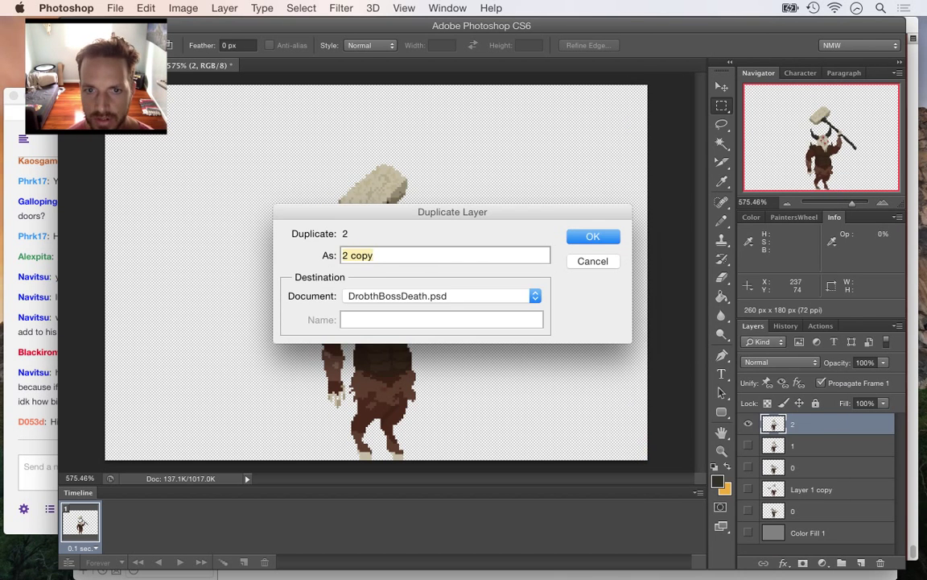
{"action": "key", "text": "Return"}
{"action": "left_click", "coordinate": [748, 446]}
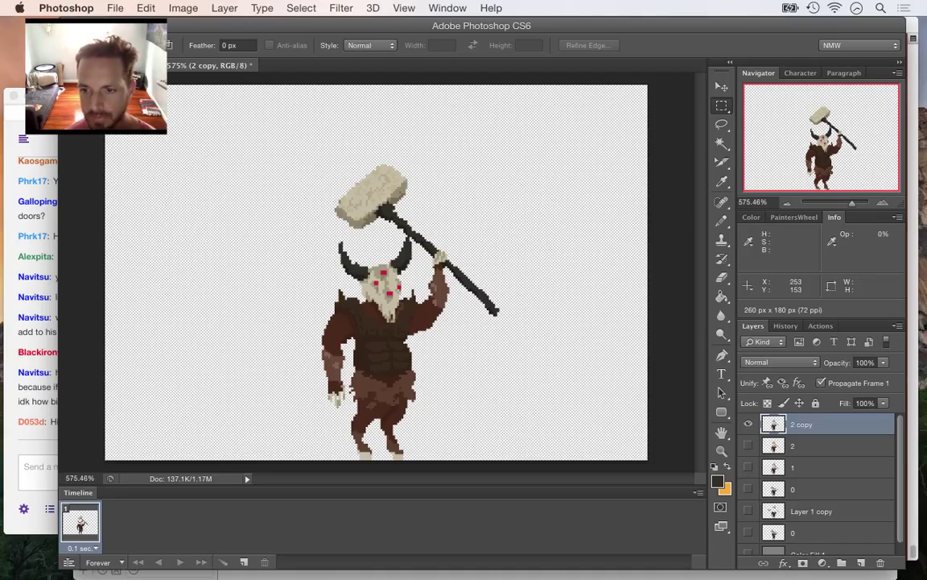
Add a Hue/Saturation adjustment above 2 copy with Saturation at -100
{"action": "left_click", "coordinate": [822, 562]}
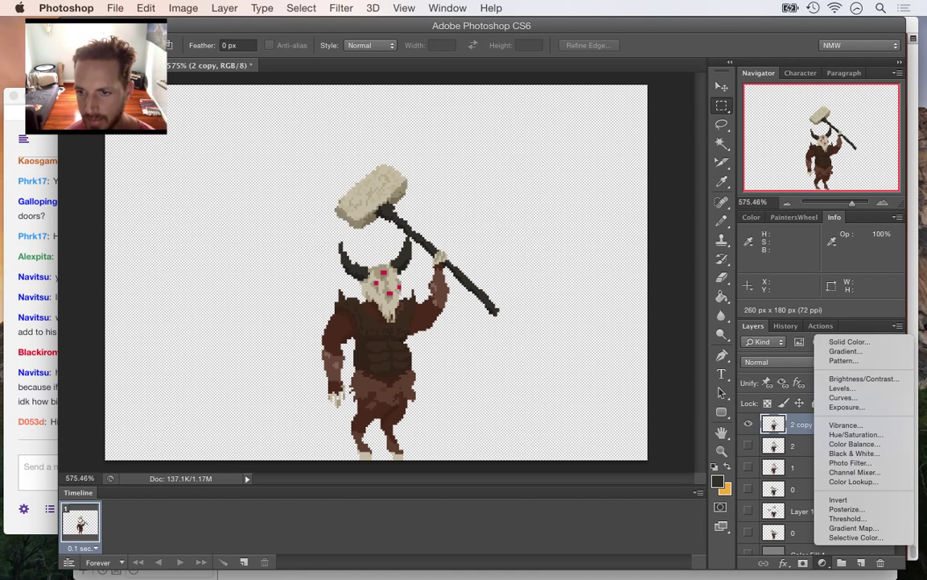
{"action": "left_click", "coordinate": [797, 438]}
{"action": "left_click_drag", "start_coordinate": [664, 358], "coordinate": [602, 357]}
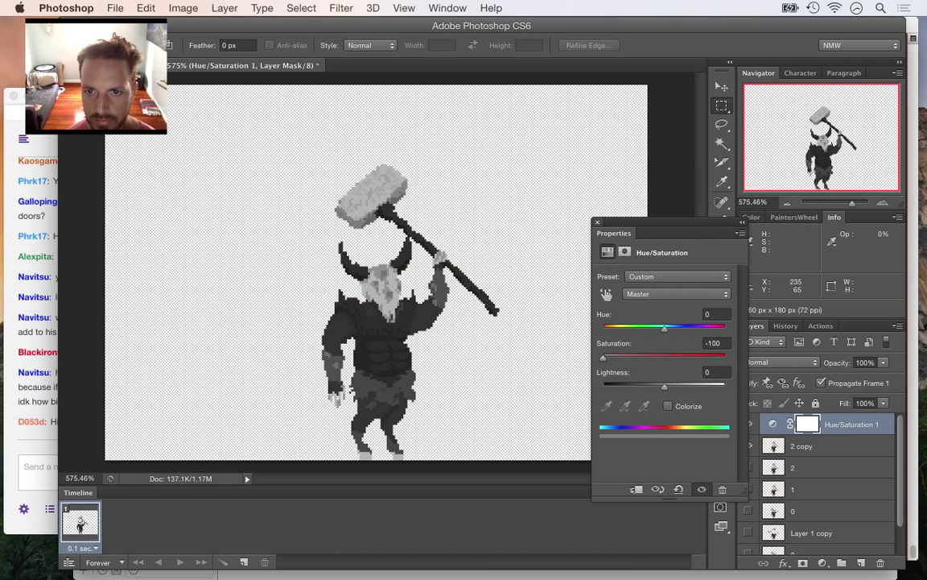
{"action": "left_click", "coordinate": [597, 222]}
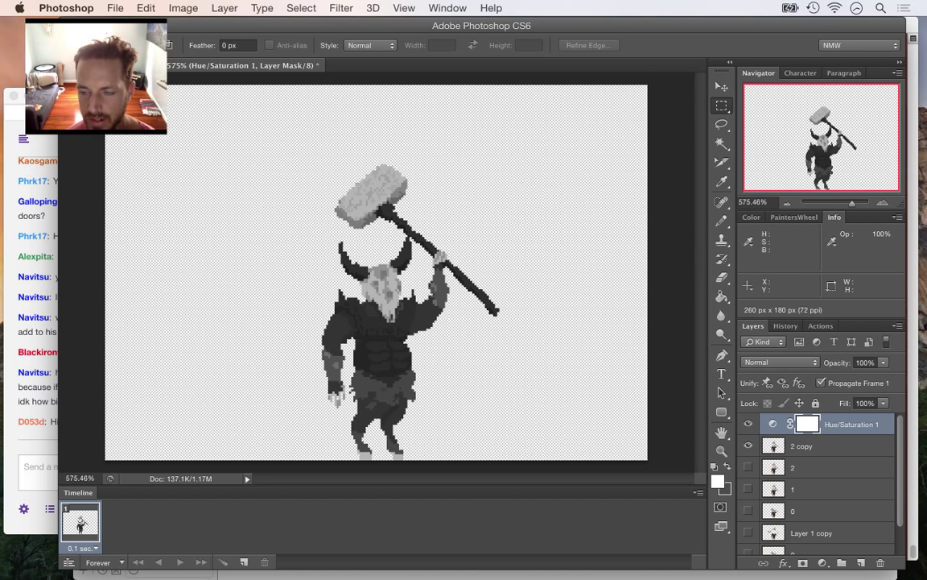
Select the outline of 2 copy, display the Hue/Saturation layer's mask, and ready the Pencil tool with black (000000)
{"action": "key", "text": "super+a"}
{"action": "key", "text": "super+d"}
{"action": "left_click", "coordinate": [808, 424], "text": "alt"}
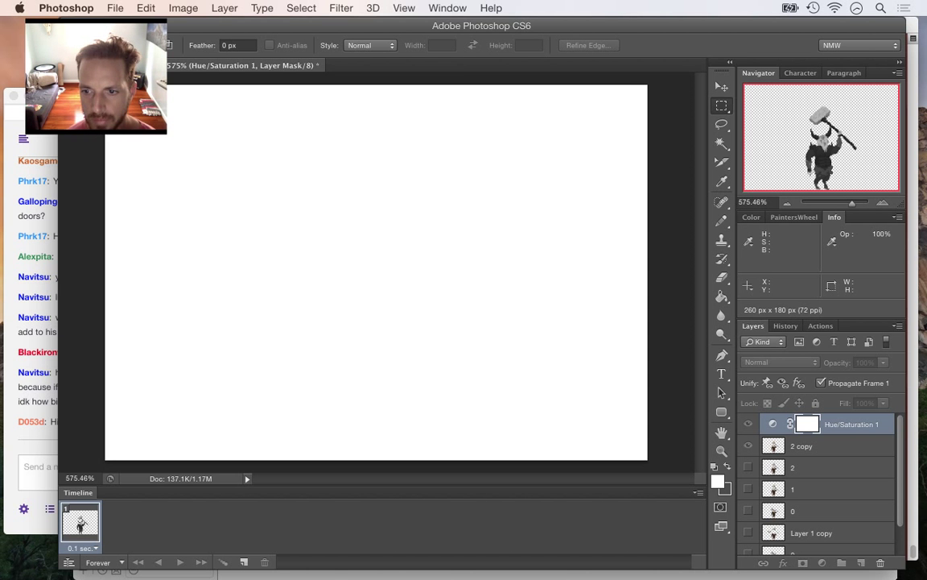
{"action": "left_click", "coordinate": [807, 424], "text": "alt"}
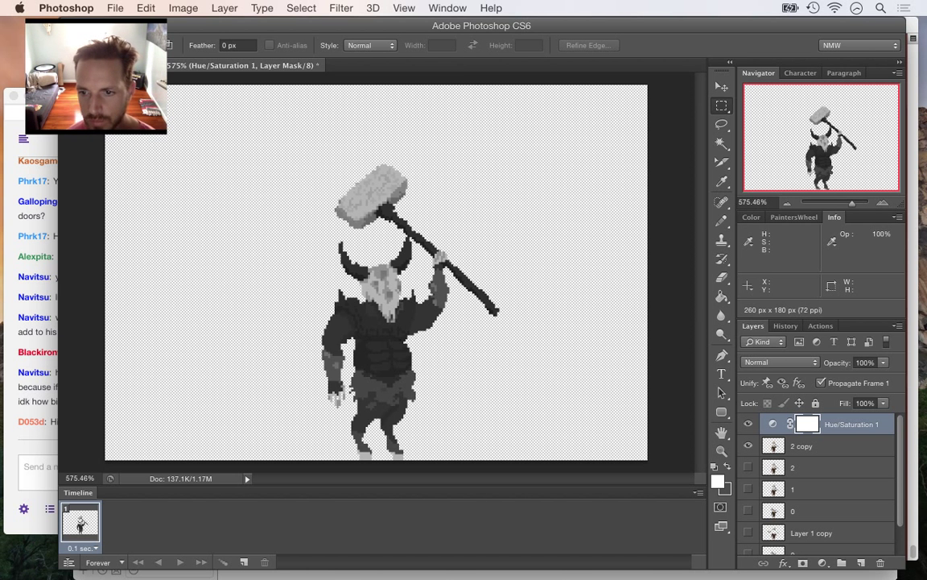
{"action": "left_click", "coordinate": [773, 446], "text": "super"}
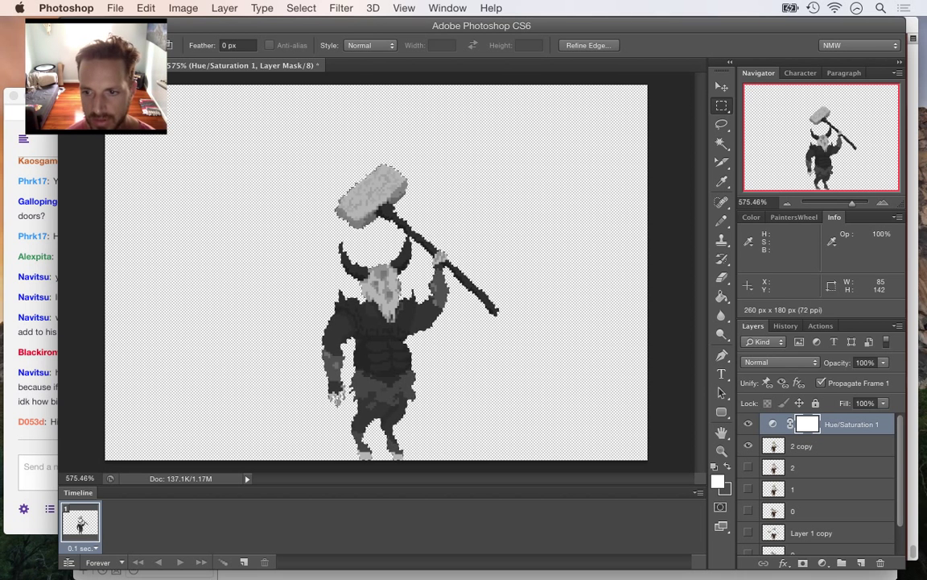
{"action": "key", "text": "shift+BackSpace"}
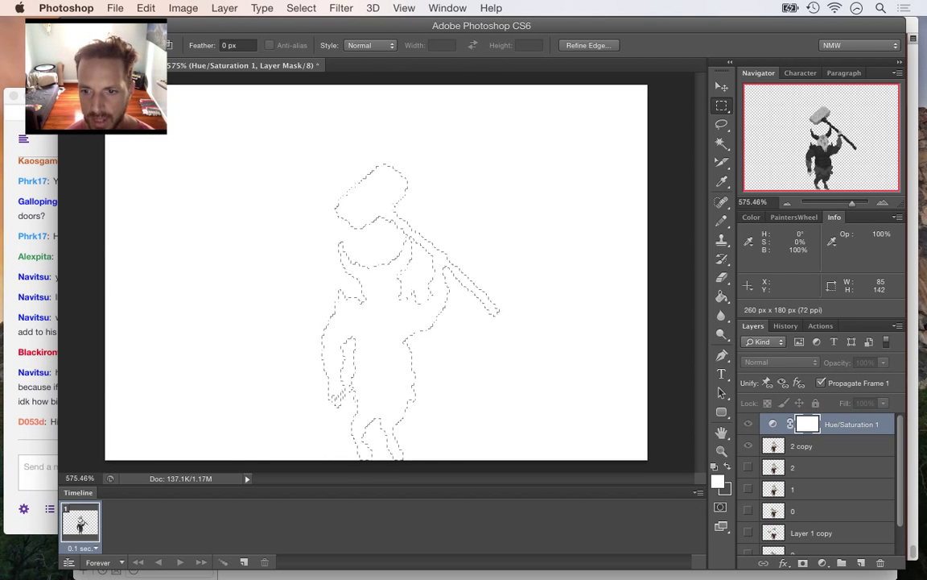
{"action": "left_click", "coordinate": [717, 481]}
{"action": "left_click", "coordinate": [596, 435]}
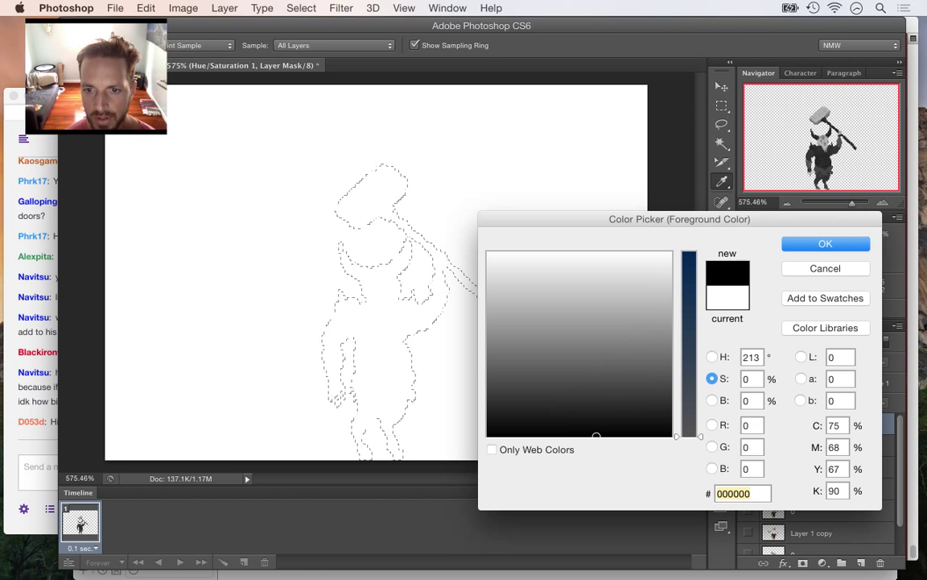
{"action": "key", "text": "Return"}
{"action": "key", "text": "b"}
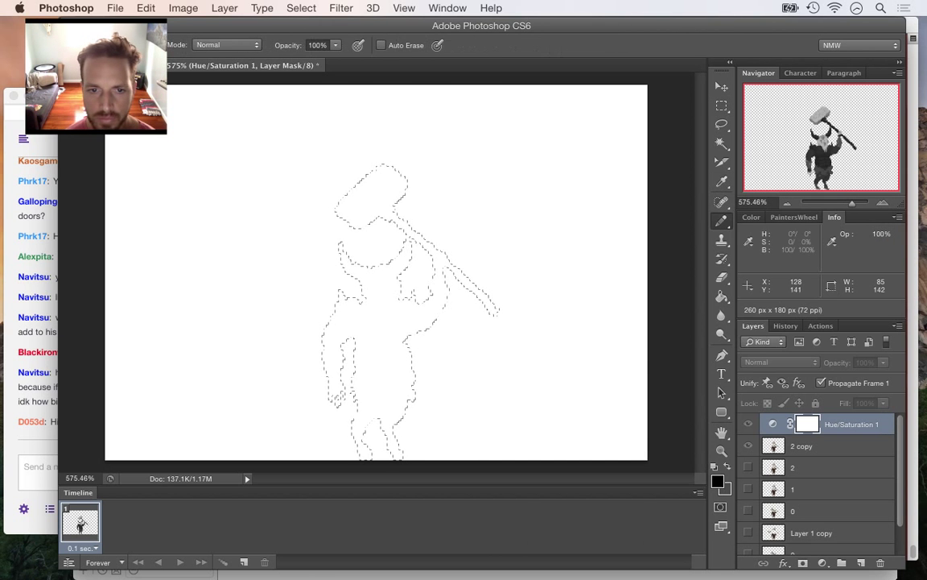
Paint the mask black over the boss's torso, upper arms, head, most of the hammer handle, and where the handle meets the hammer head
{"action": "mouse_move", "coordinate": [369, 377]}
{"action": "left_mouse_down"}
{"action": "mouse_move", "coordinate": [380, 407]}
{"action": "mouse_move", "coordinate": [400, 385]}
{"action": "mouse_move", "coordinate": [403, 397]}
{"action": "mouse_move", "coordinate": [402, 361]}
{"action": "mouse_move", "coordinate": [383, 344]}
{"action": "mouse_move", "coordinate": [341, 359]}
{"action": "mouse_move", "coordinate": [334, 335]}
{"action": "mouse_move", "coordinate": [352, 325]}
{"action": "mouse_move", "coordinate": [351, 303]}
{"action": "mouse_move", "coordinate": [404, 335]}
{"action": "mouse_move", "coordinate": [431, 313]}
{"action": "left_mouse_up"}
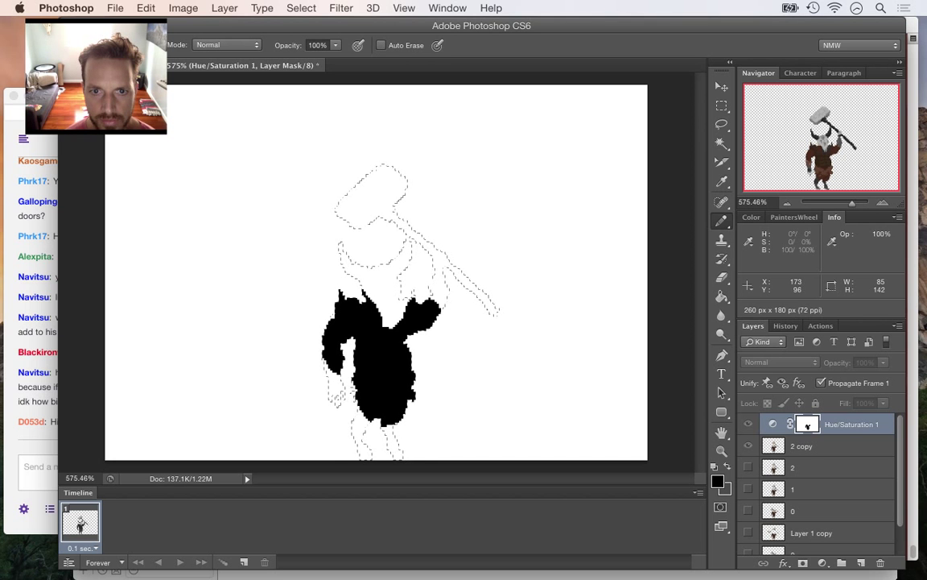
{"action": "mouse_move", "coordinate": [435, 306]}
{"action": "left_mouse_down"}
{"action": "mouse_move", "coordinate": [443, 256]}
{"action": "mouse_move", "coordinate": [405, 228]}
{"action": "left_mouse_up"}
{"action": "mouse_move", "coordinate": [388, 335]}
{"action": "left_mouse_down"}
{"action": "mouse_move", "coordinate": [391, 315]}
{"action": "mouse_move", "coordinate": [368, 292]}
{"action": "mouse_move", "coordinate": [392, 274]}
{"action": "left_mouse_up"}
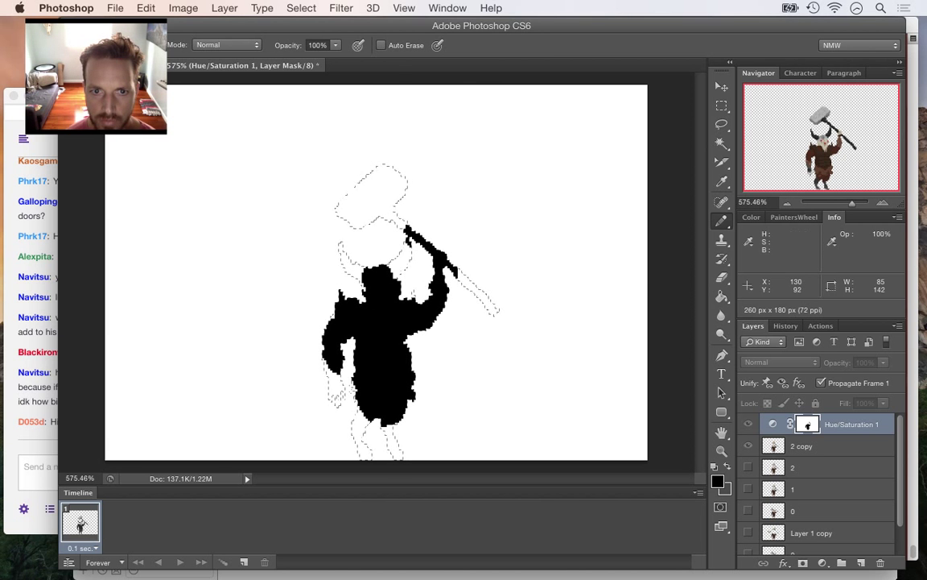
{"action": "left_click_drag", "start_coordinate": [456, 272], "coordinate": [468, 282]}
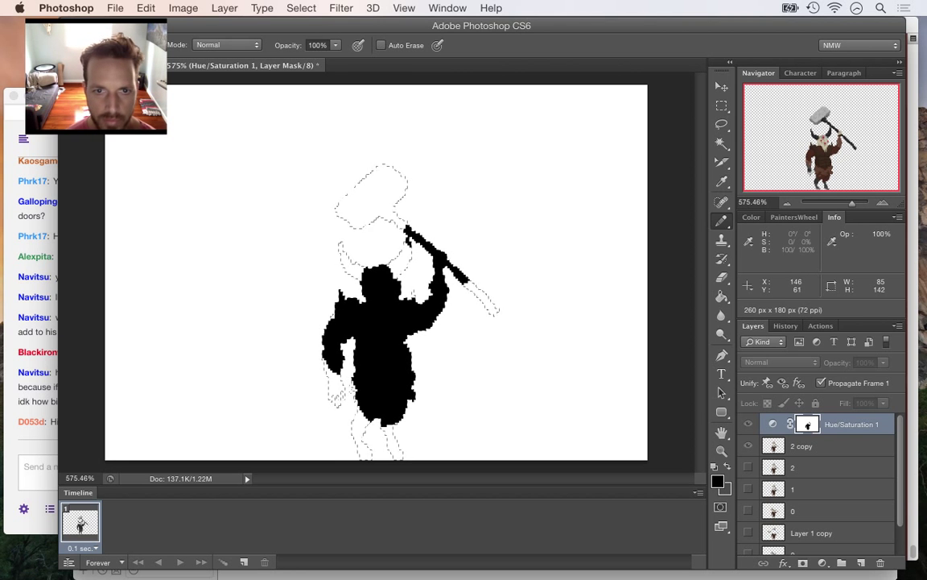
{"action": "left_click_drag", "start_coordinate": [384, 208], "coordinate": [400, 220]}
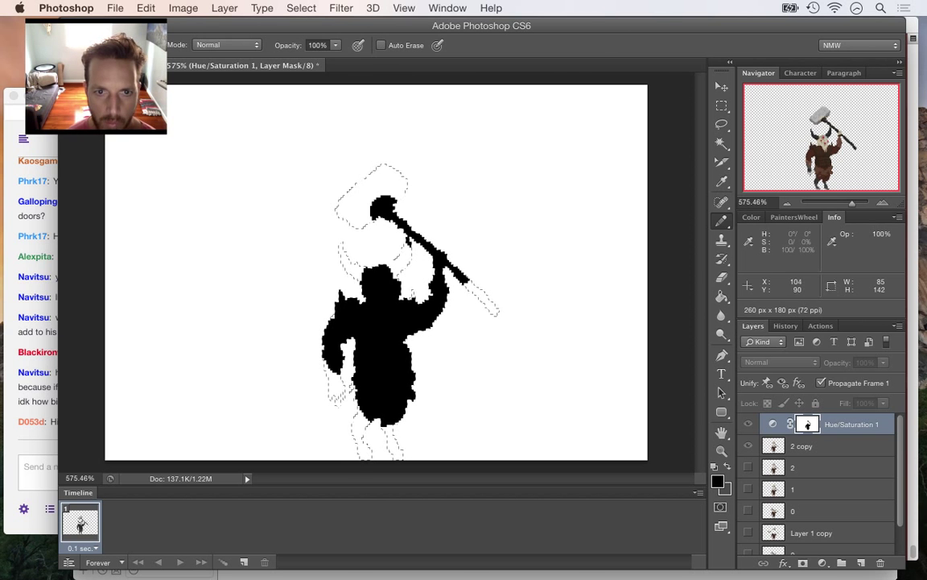
Compare the mask with the sprite, extend the black over the bases of both horns, and save the document
{"action": "left_click", "coordinate": [397, 249], "text": "alt"}
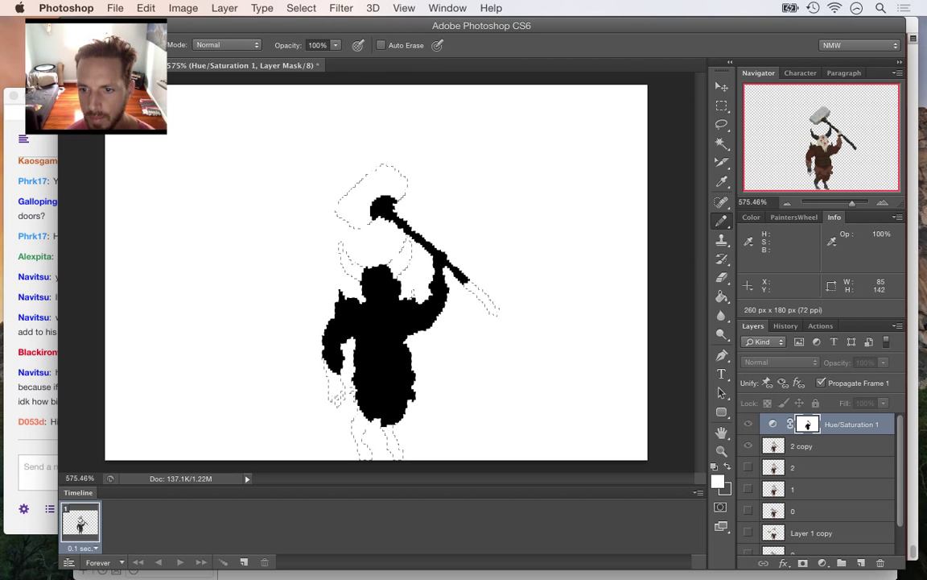
{"action": "left_click", "coordinate": [808, 424], "text": "alt"}
{"action": "left_click", "coordinate": [808, 424], "text": "alt"}
{"action": "left_click", "coordinate": [807, 424], "text": "alt"}
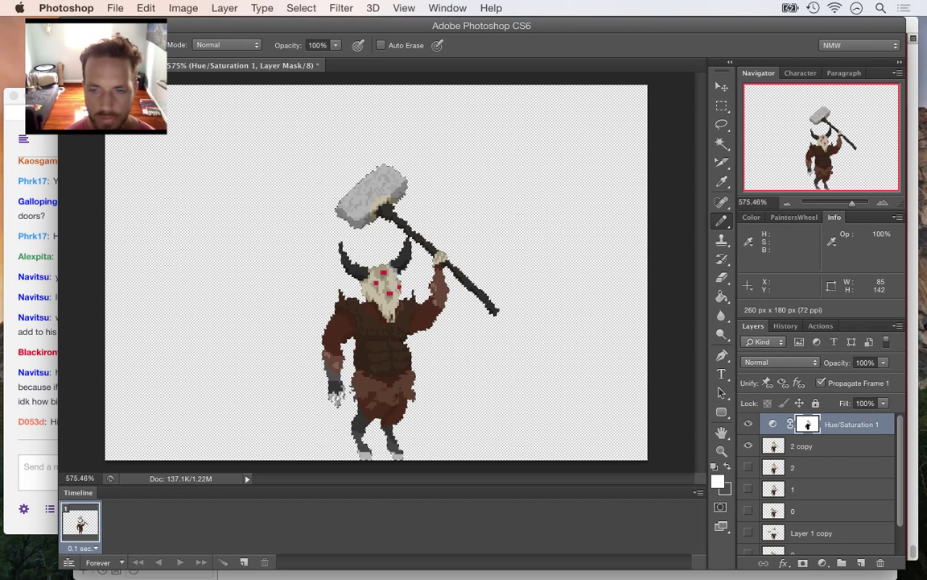
{"action": "left_click", "coordinate": [807, 424], "text": "alt"}
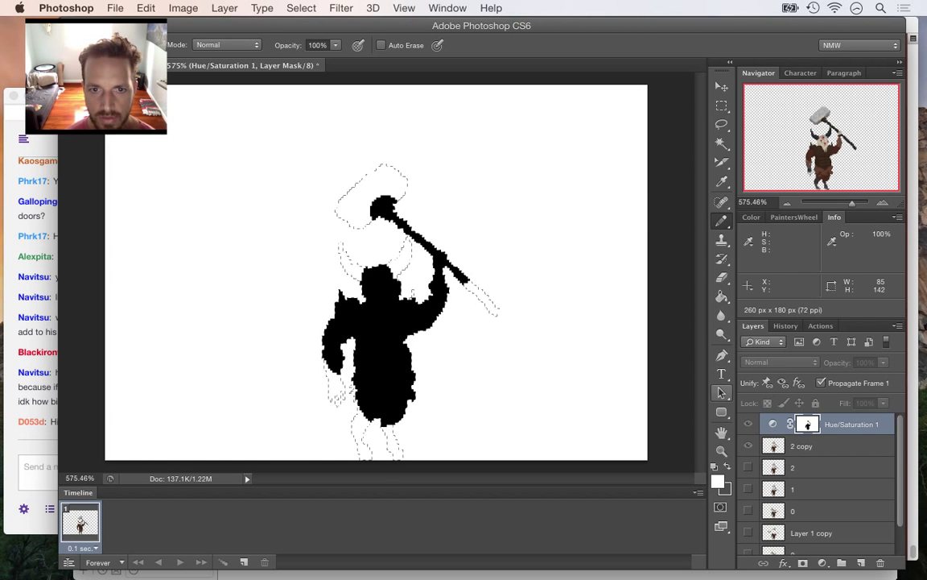
{"action": "left_click", "coordinate": [385, 275], "text": "alt"}
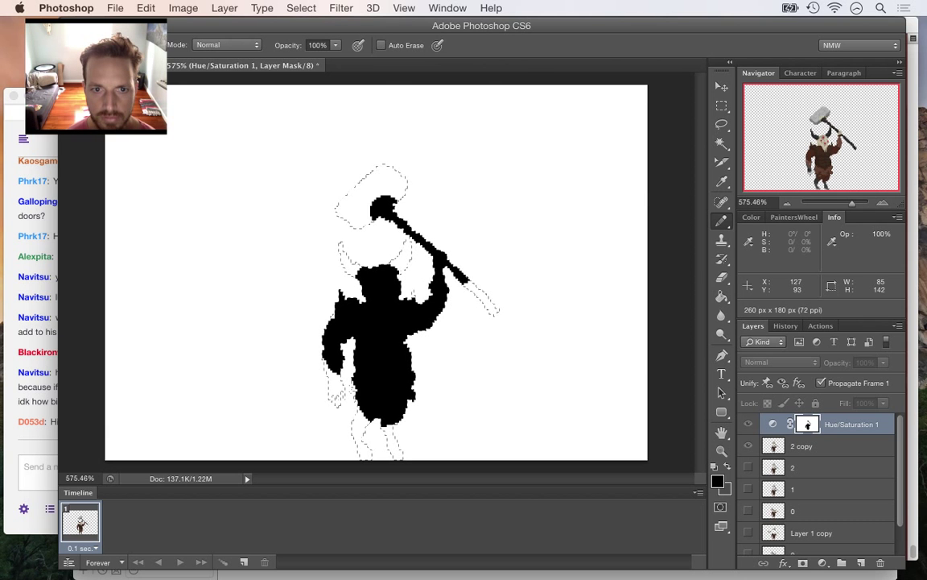
{"action": "left_click_drag", "start_coordinate": [393, 276], "coordinate": [396, 266]}
{"action": "key", "text": "super+s"}
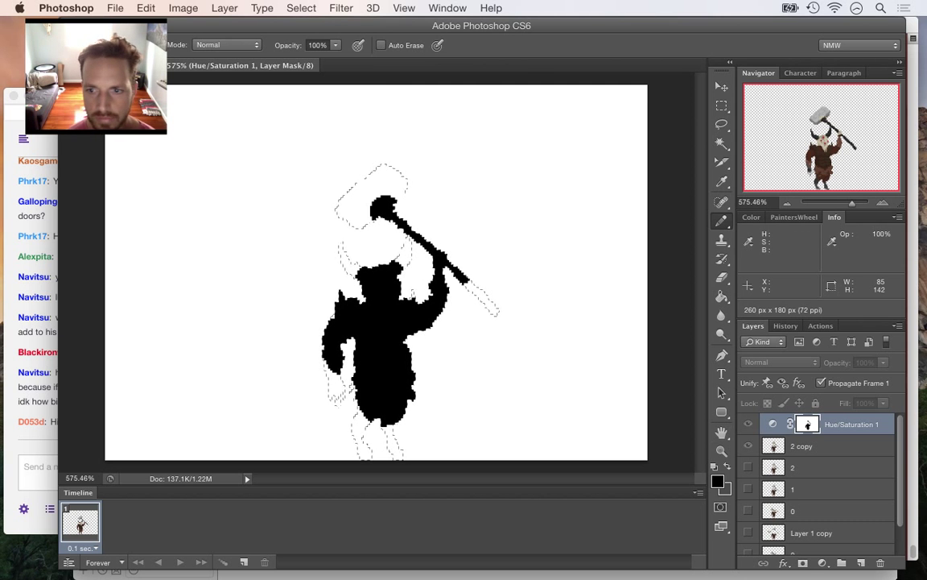
Extend the mask's black area further into the hammer head, save the document, and return to the sprite view
{"action": "left_click", "coordinate": [808, 424], "text": "alt"}
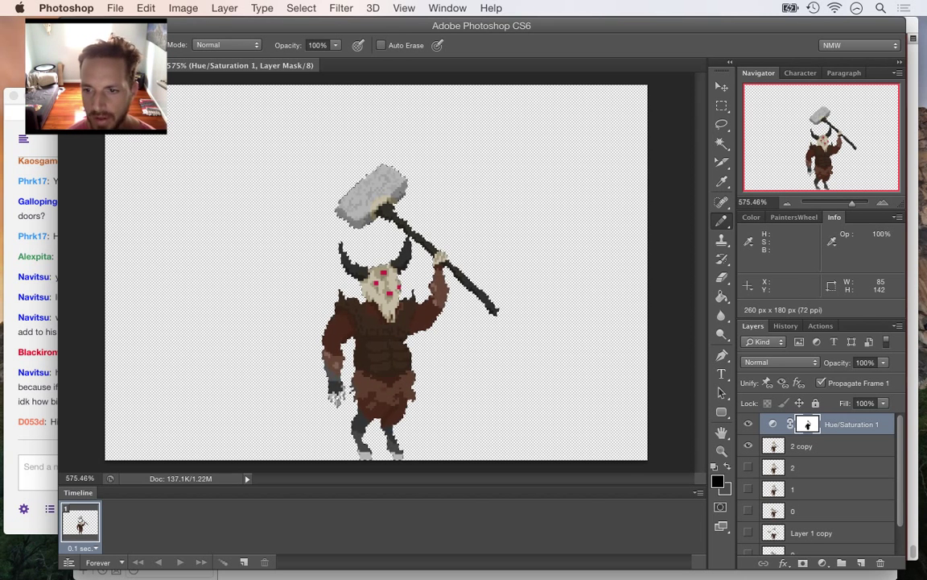
{"action": "left_click", "coordinate": [807, 424], "text": "alt"}
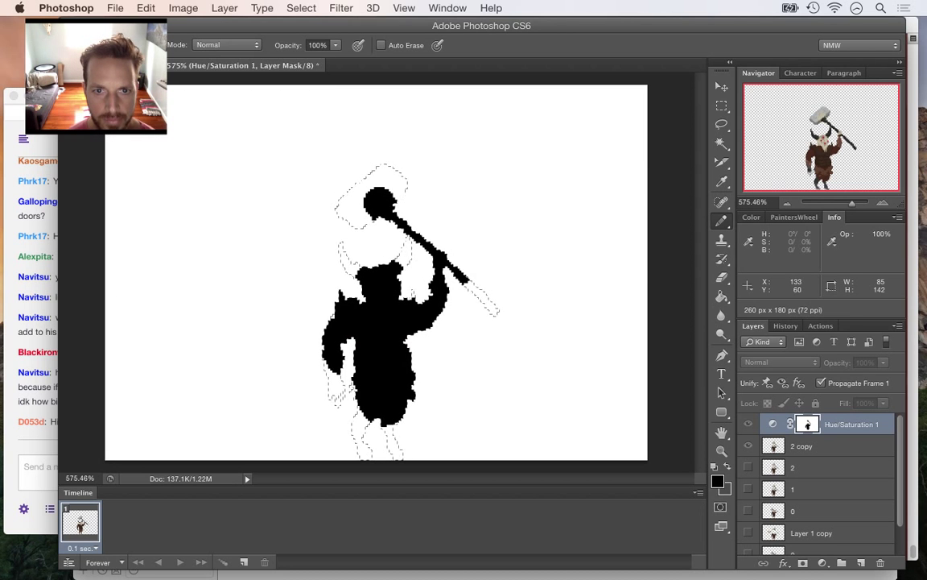
{"action": "mouse_move", "coordinate": [385, 205]}
{"action": "left_mouse_down"}
{"action": "mouse_move", "coordinate": [374, 207]}
{"action": "mouse_move", "coordinate": [383, 198]}
{"action": "left_mouse_up"}
{"action": "key", "text": "ctrl+s"}
{"action": "left_click", "coordinate": [808, 424], "text": "alt"}
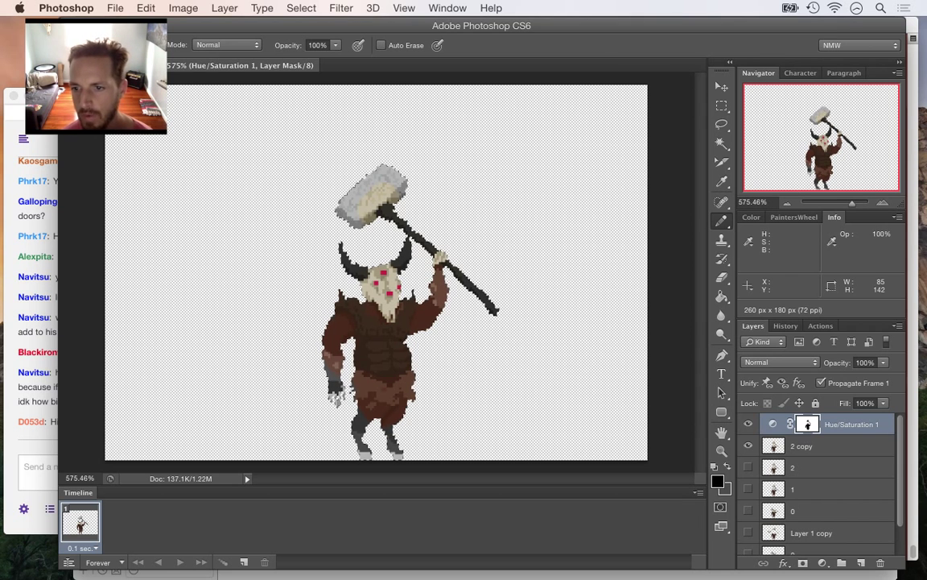
Merge the Hue/Saturation adjustment with 2 copy and rename the merged layer as 3
{"action": "left_click", "coordinate": [820, 447], "text": "shift"}
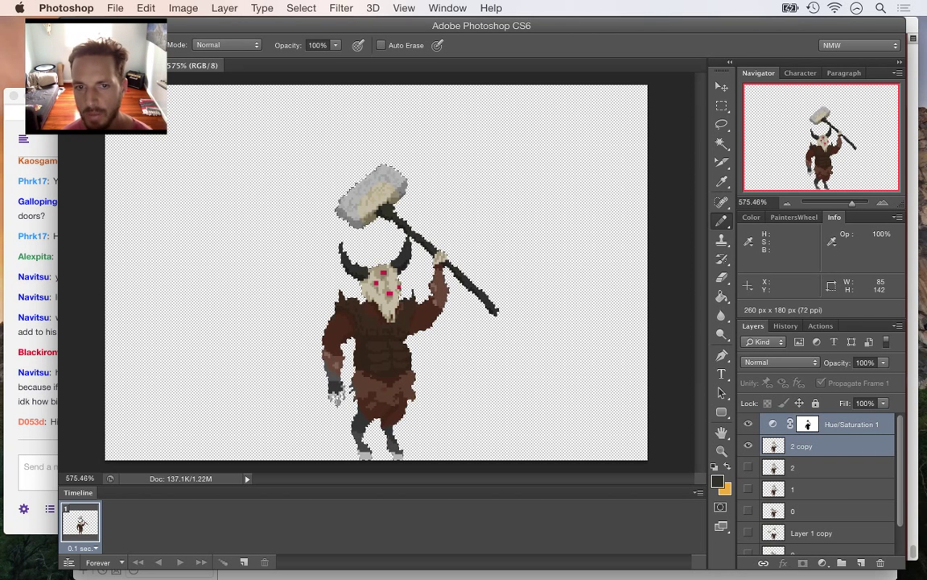
{"action": "key", "text": "m"}
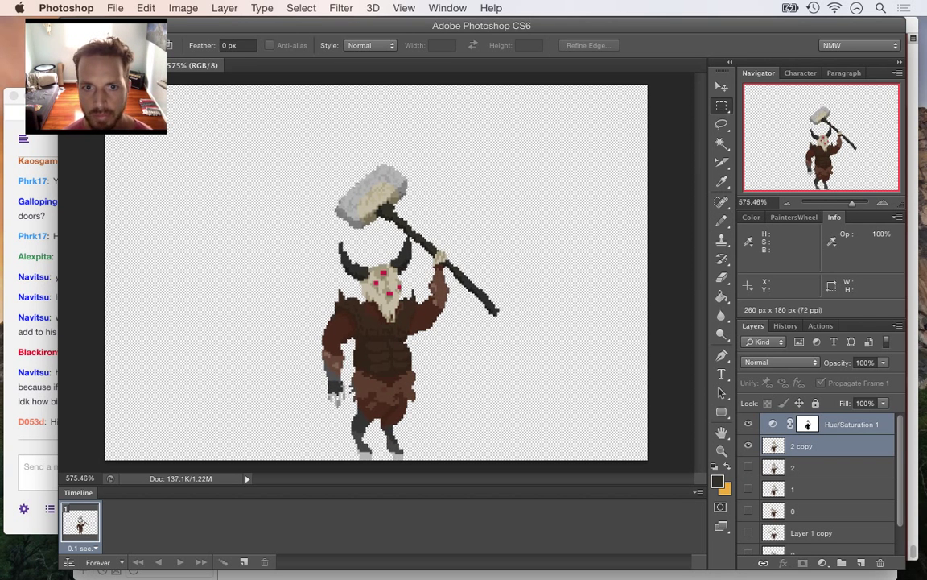
{"action": "right_click", "coordinate": [850, 441]}
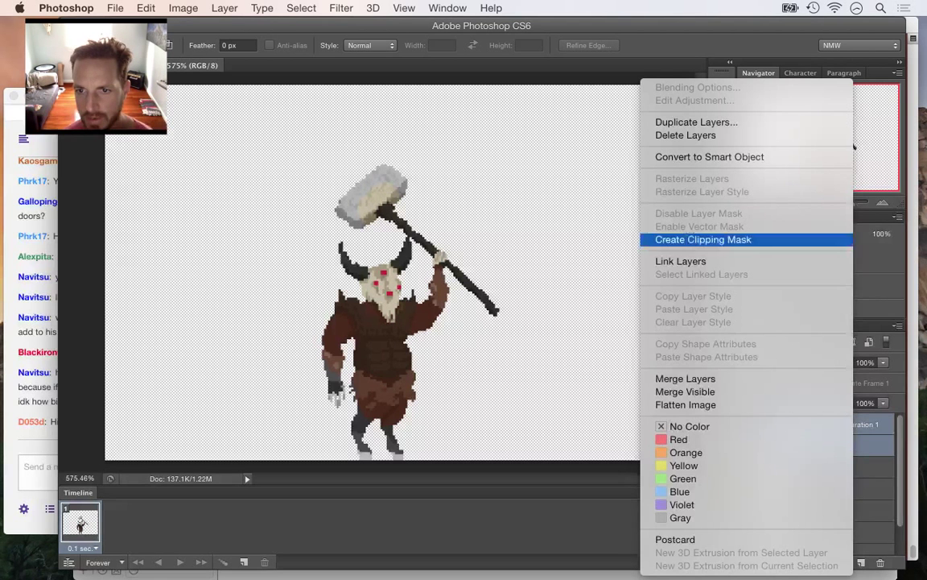
{"action": "left_click", "coordinate": [684, 378]}
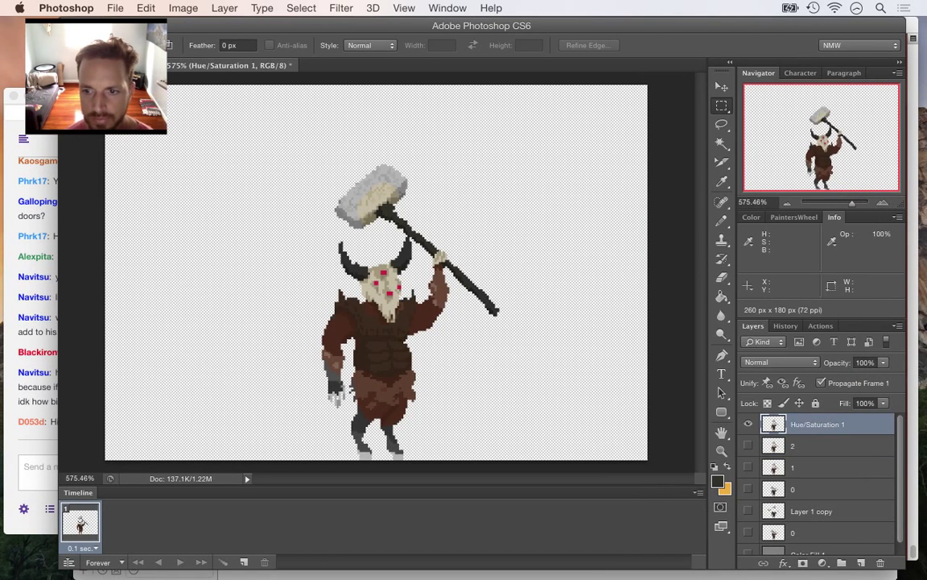
{"action": "double_click", "coordinate": [818, 424]}
{"action": "key", "text": "Return"}
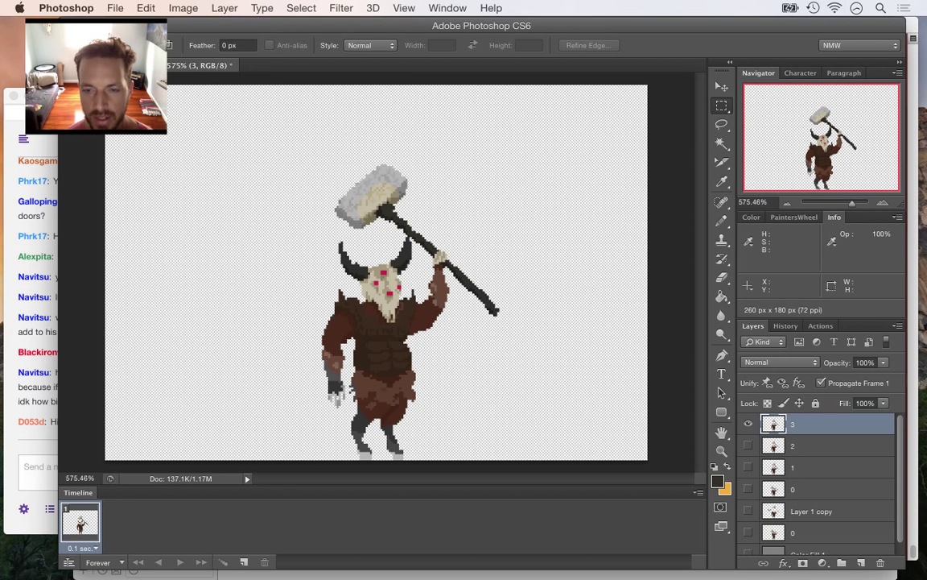
Hide layer 3, duplicate layer 2 as 4, and make the duplicate visible at the top of the layer stack
{"action": "left_click", "coordinate": [813, 446]}
{"action": "left_click", "coordinate": [747, 424]}
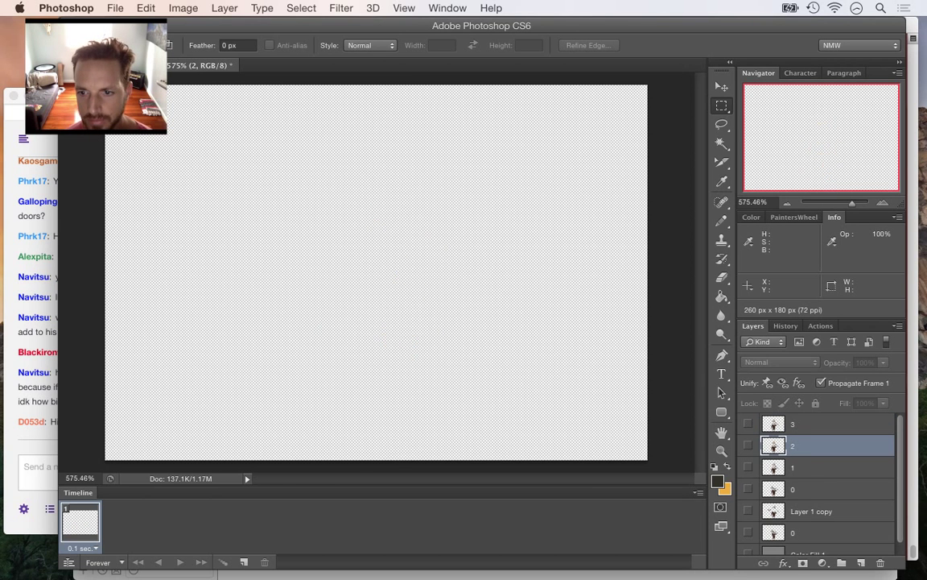
{"action": "right_click", "coordinate": [805, 445]}
{"action": "left_click", "coordinate": [662, 123]}
{"action": "type", "text": "4"}
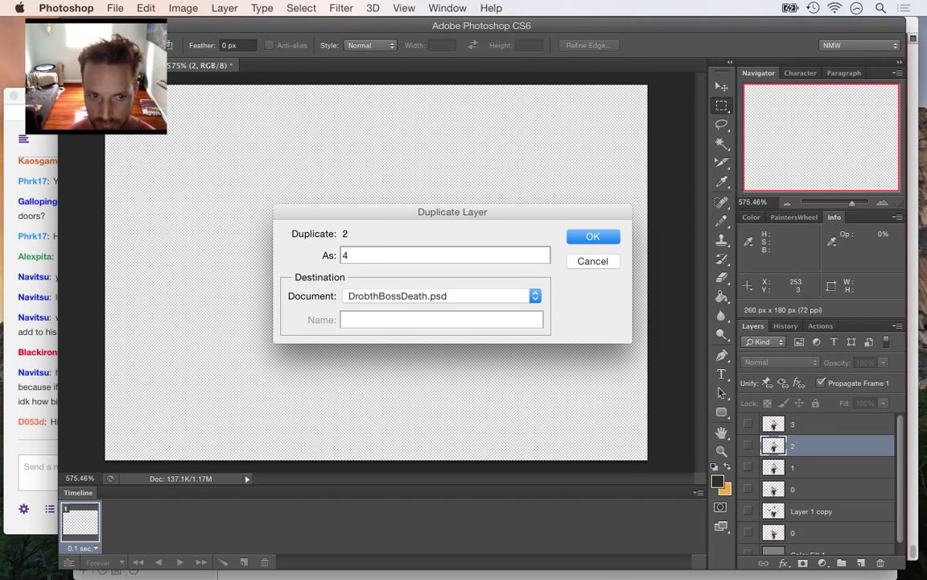
{"action": "key", "text": "Return"}
{"action": "left_click_drag", "start_coordinate": [805, 446], "coordinate": [805, 415]}
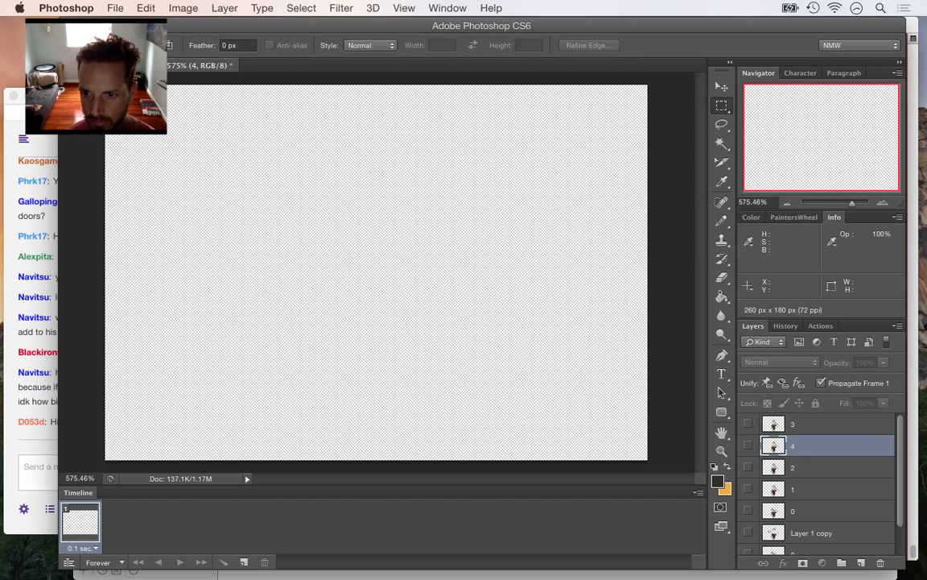
{"action": "left_click", "coordinate": [748, 423]}
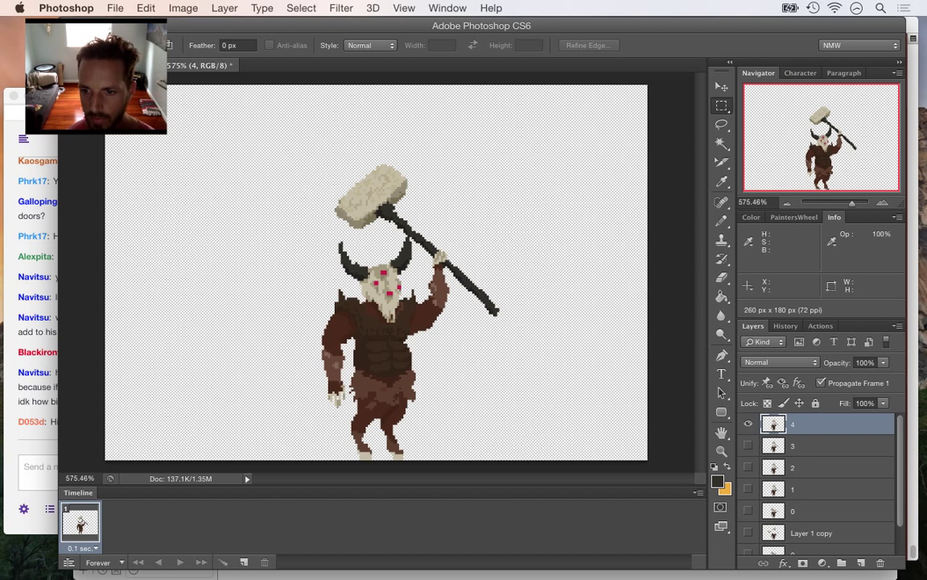
Add a fully desaturating Hue/Saturation adjustment above layer 4, display its mask, and load layer 4's outline as a selection
{"action": "left_click", "coordinate": [822, 563]}
{"action": "left_click", "coordinate": [856, 434]}
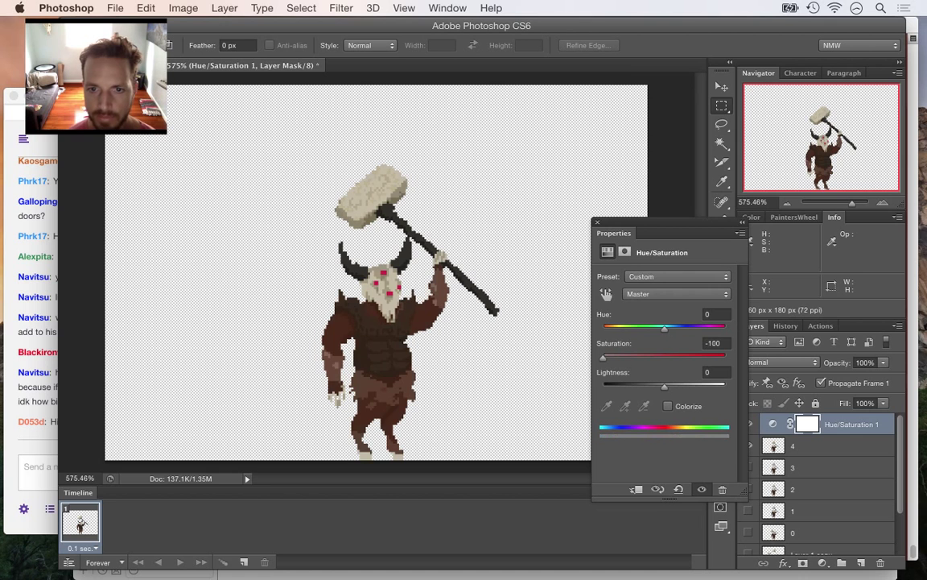
{"action": "left_click", "coordinate": [597, 223]}
{"action": "left_click", "coordinate": [807, 424], "text": "alt"}
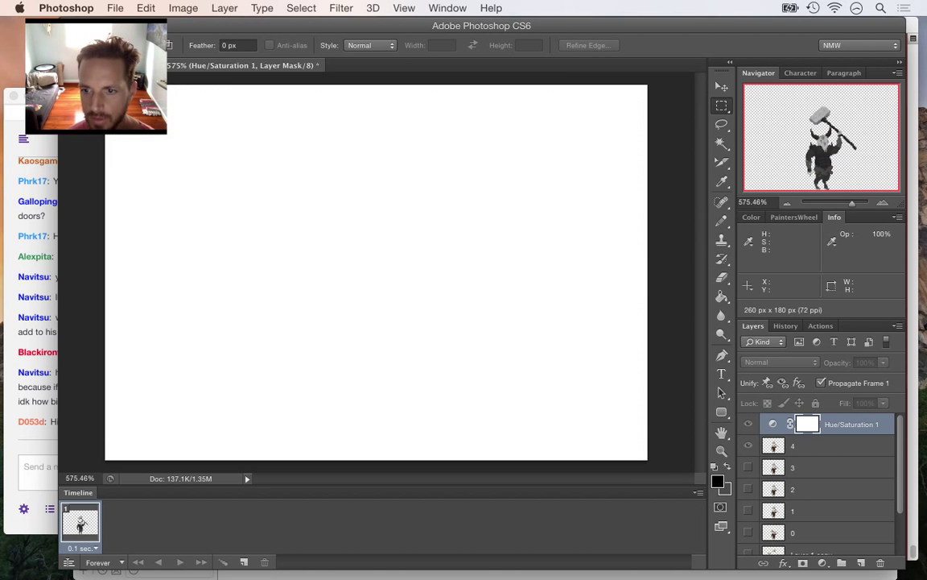
{"action": "left_click", "coordinate": [774, 446], "text": "super"}
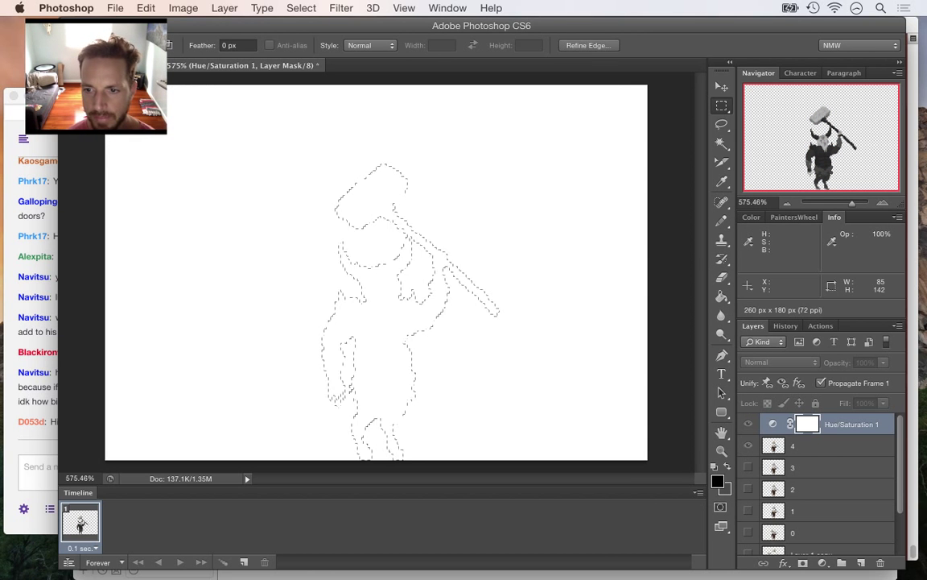
Paint the mask black with the Pencil over the torso, waist, raised arm, and upper hammer shaft within the selected outline
{"action": "key", "text": "b"}
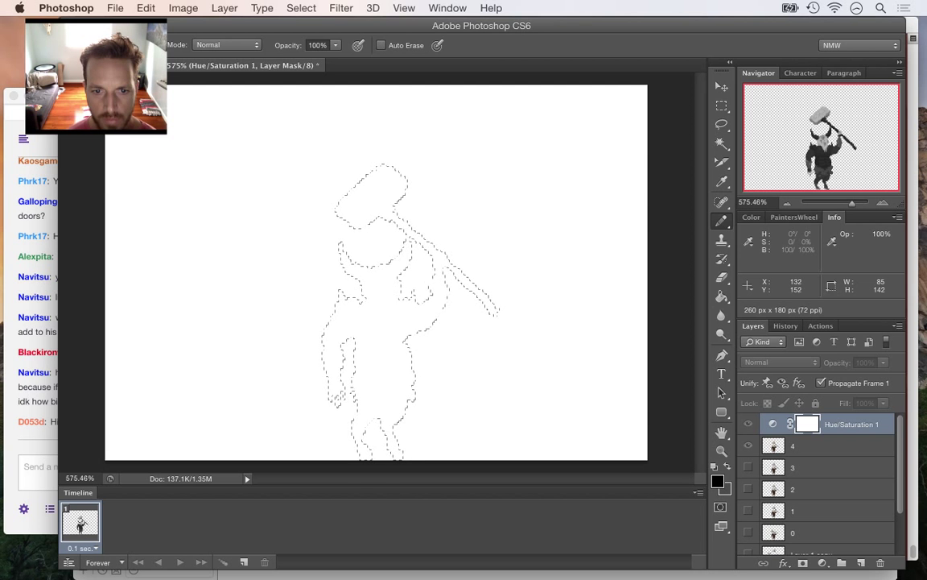
{"action": "left_click", "coordinate": [380, 400]}
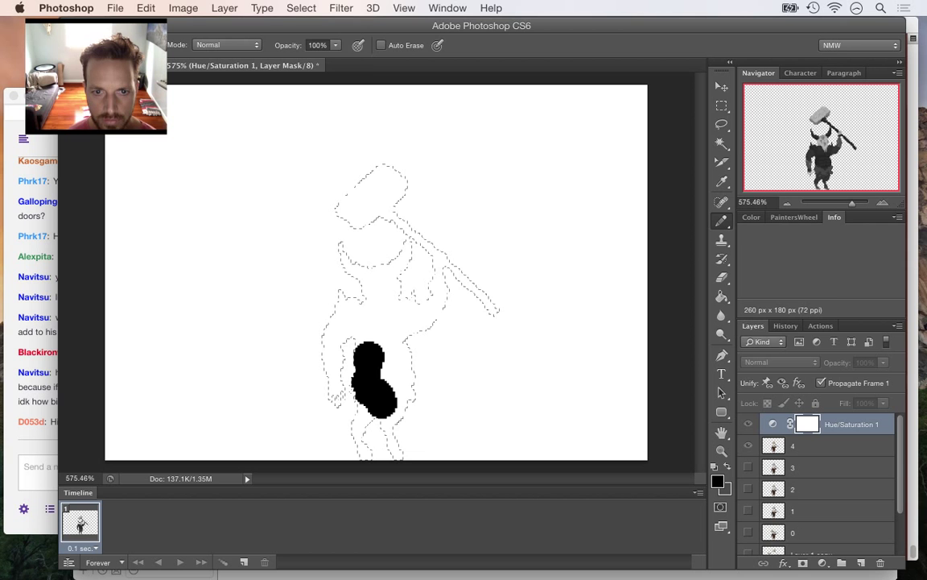
{"action": "left_click_drag", "start_coordinate": [404, 393], "coordinate": [394, 404]}
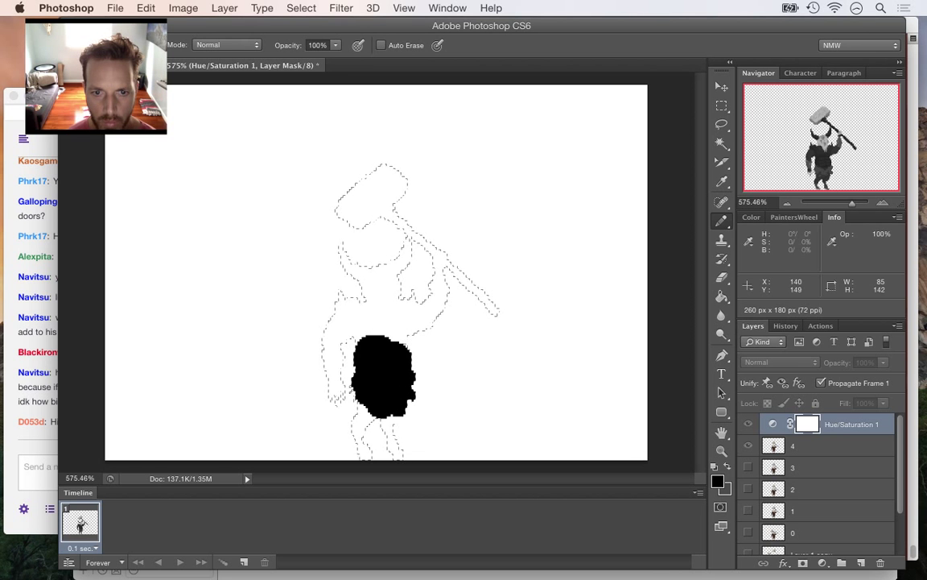
{"action": "mouse_move", "coordinate": [364, 341]}
{"action": "left_mouse_down"}
{"action": "mouse_move", "coordinate": [345, 303]}
{"action": "mouse_move", "coordinate": [364, 319]}
{"action": "mouse_move", "coordinate": [391, 312]}
{"action": "left_mouse_up"}
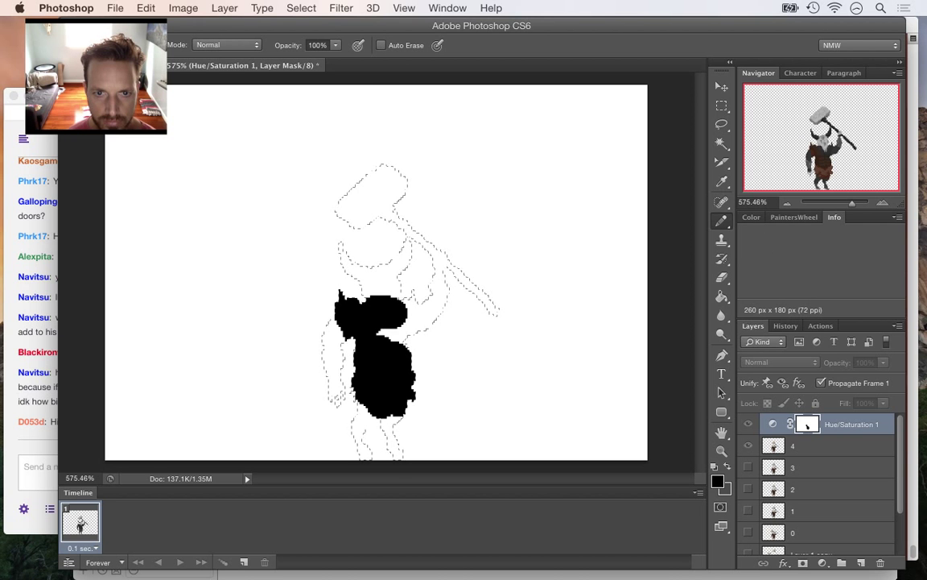
{"action": "left_click_drag", "start_coordinate": [412, 311], "coordinate": [420, 328]}
{"action": "left_click_drag", "start_coordinate": [439, 290], "coordinate": [443, 259]}
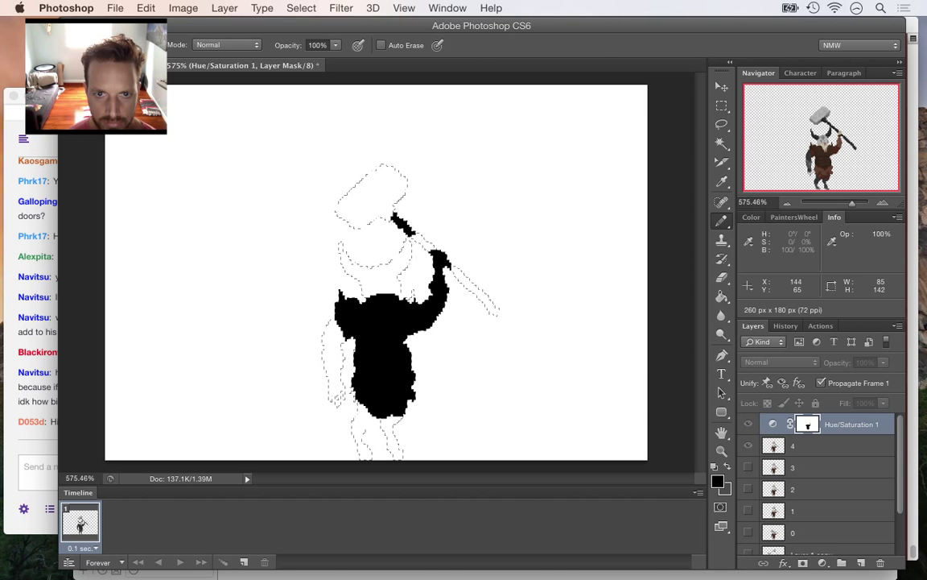
{"action": "left_click_drag", "start_coordinate": [386, 215], "coordinate": [391, 206]}
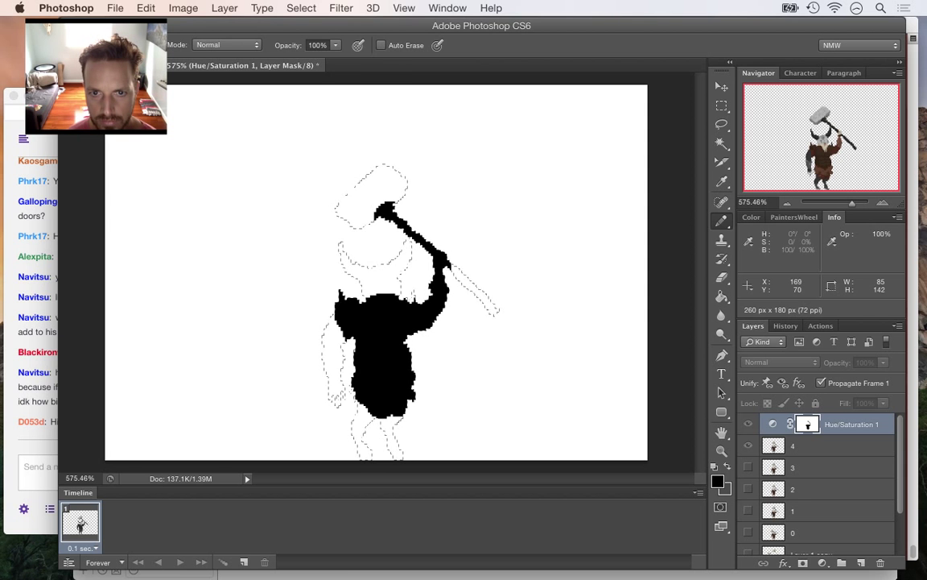
Trim the black area's lower corners at the loincloth hem with white, and return to the sprite view
{"action": "left_click", "coordinate": [483, 255], "text": "alt"}
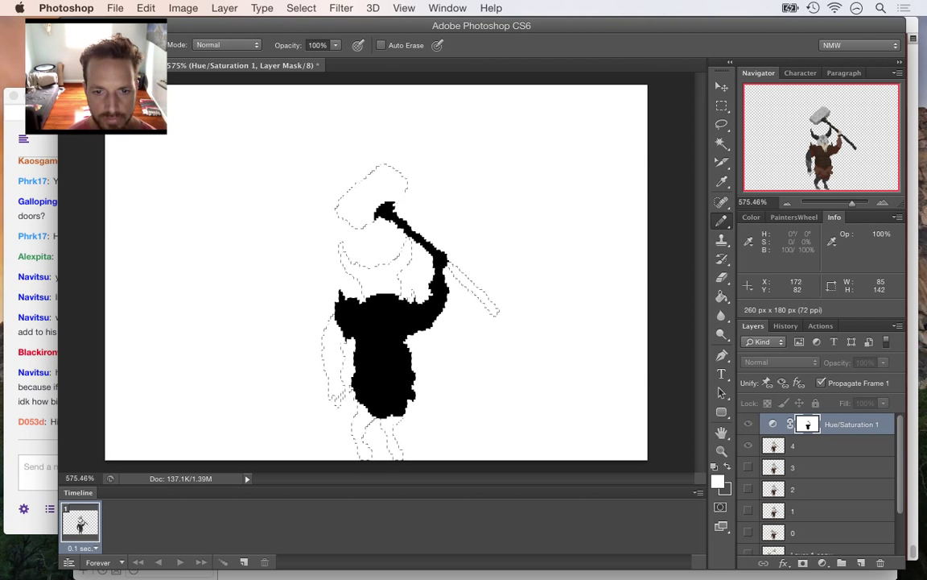
{"action": "left_click", "coordinate": [359, 413], "text": "alt"}
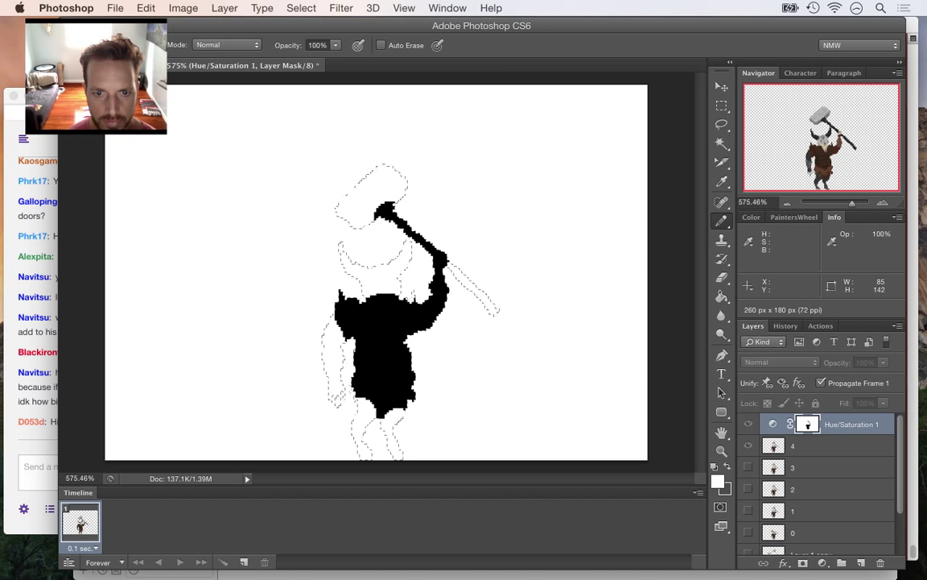
{"action": "key", "text": "super+z"}
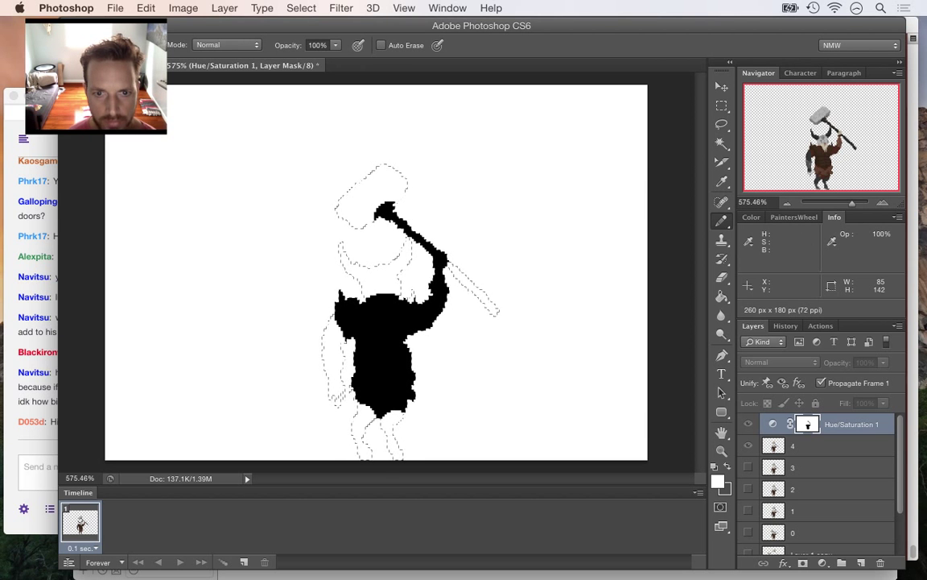
{"action": "left_click", "coordinate": [807, 424], "text": "alt"}
{"action": "key", "text": "ctrl+d"}
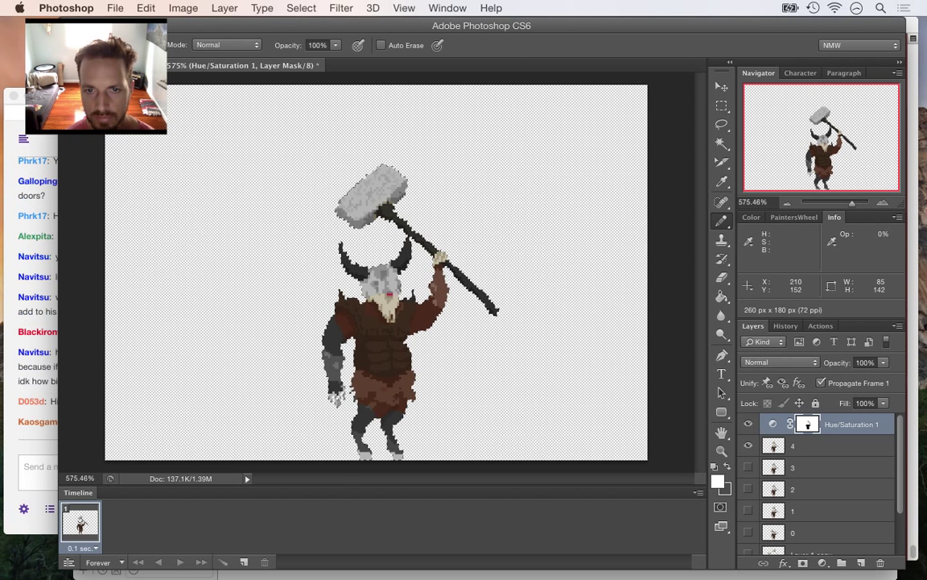
Switch to the Safari chat window, read the latest viewer question about portals, and return to Photoshop
{"action": "left_click", "coordinate": [34, 339]}
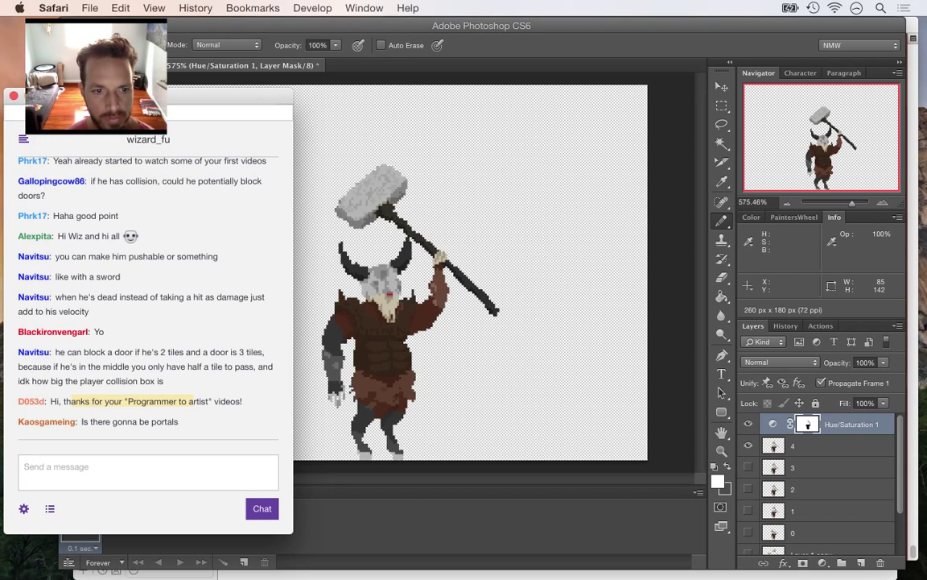
{"action": "left_click_drag", "start_coordinate": [105, 422], "coordinate": [179, 422]}
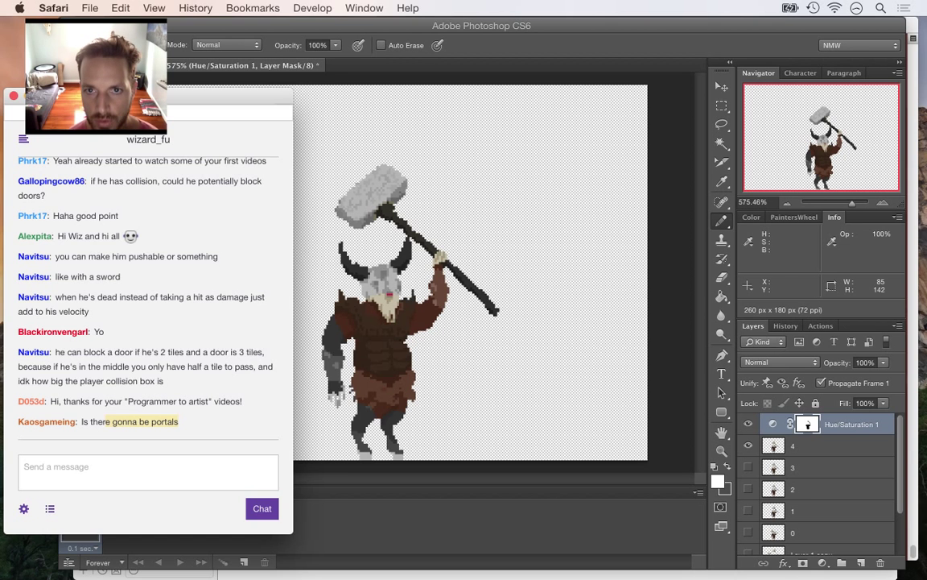
{"action": "left_click", "coordinate": [807, 425]}
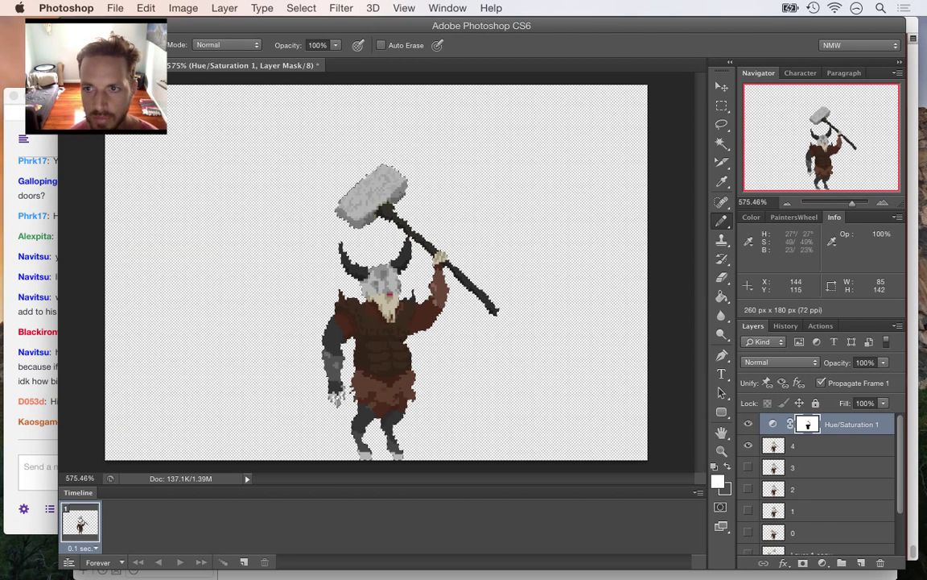
Clear the selection, save the document, and duplicate the Hue/Saturation 1 adjustment layer with its mask
{"action": "key", "text": "m"}
{"action": "key", "text": "super+s"}
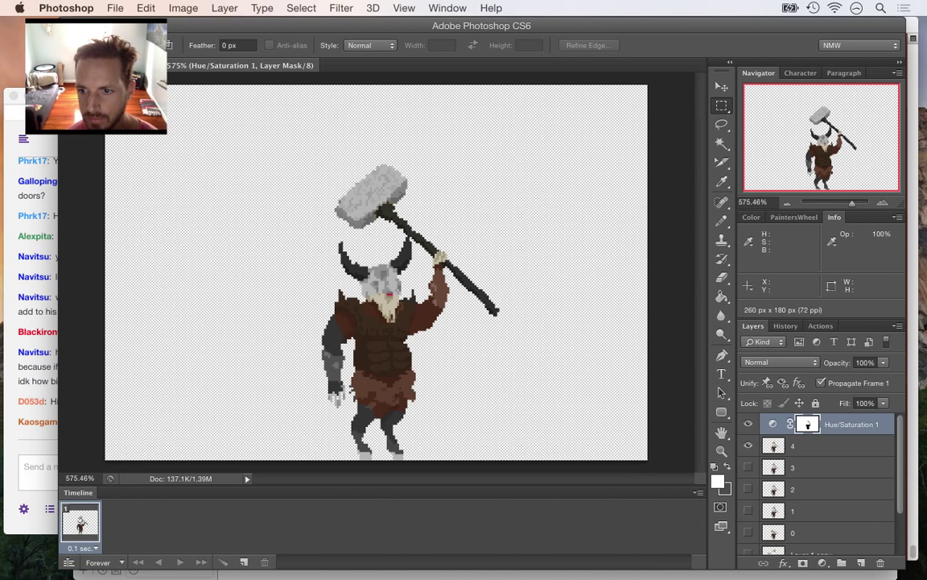
{"action": "right_click", "coordinate": [807, 425]}
{"action": "left_click", "coordinate": [721, 122]}
{"action": "key", "text": "Return"}
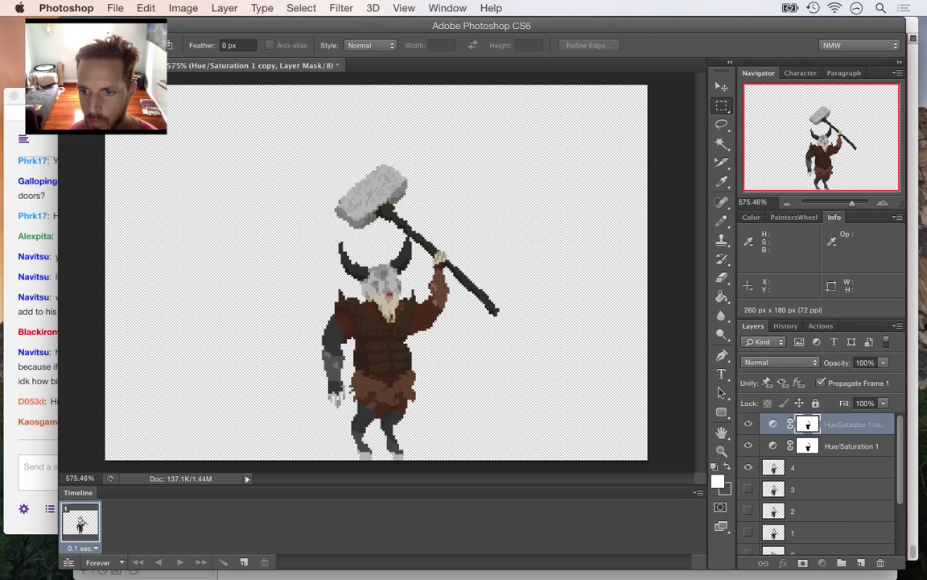
Merge Hue/Saturation 1 with layer 4, rename the merged layer as 4, and save the document
{"action": "left_click", "coordinate": [851, 446]}
{"action": "left_click", "coordinate": [840, 467], "text": "shift"}
{"action": "right_click", "coordinate": [789, 466]}
{"action": "left_click", "coordinate": [684, 378]}
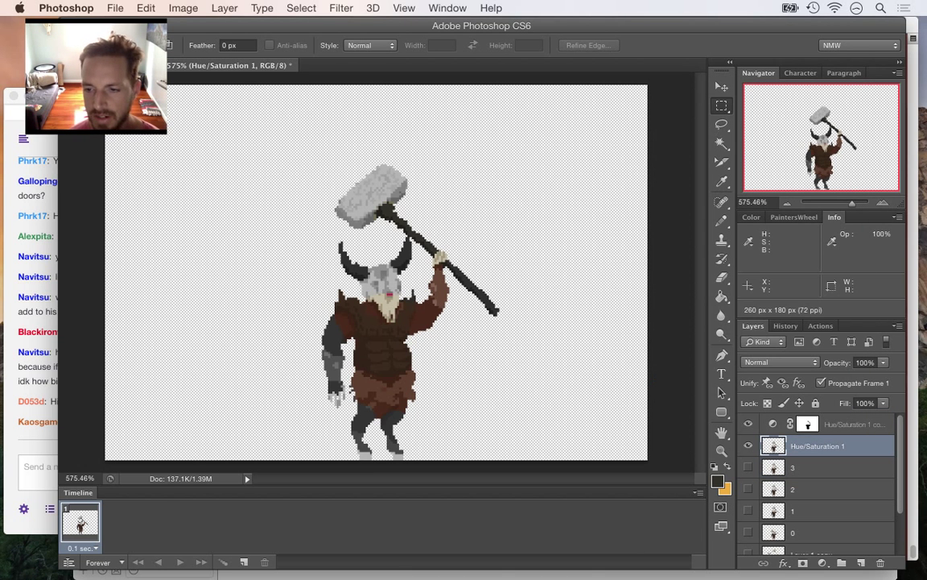
{"action": "double_click", "coordinate": [818, 446]}
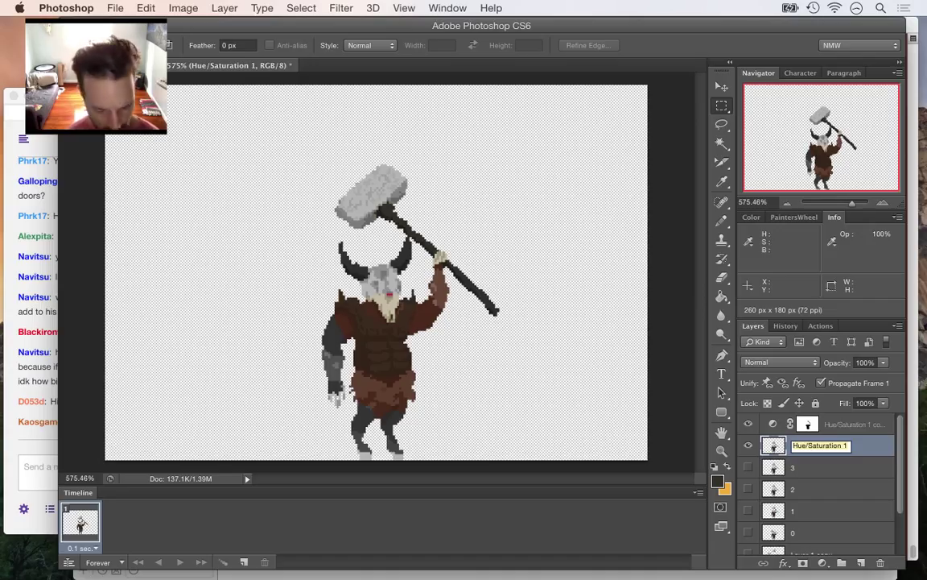
{"action": "type", "text": "4"}
{"action": "key", "text": "Return"}
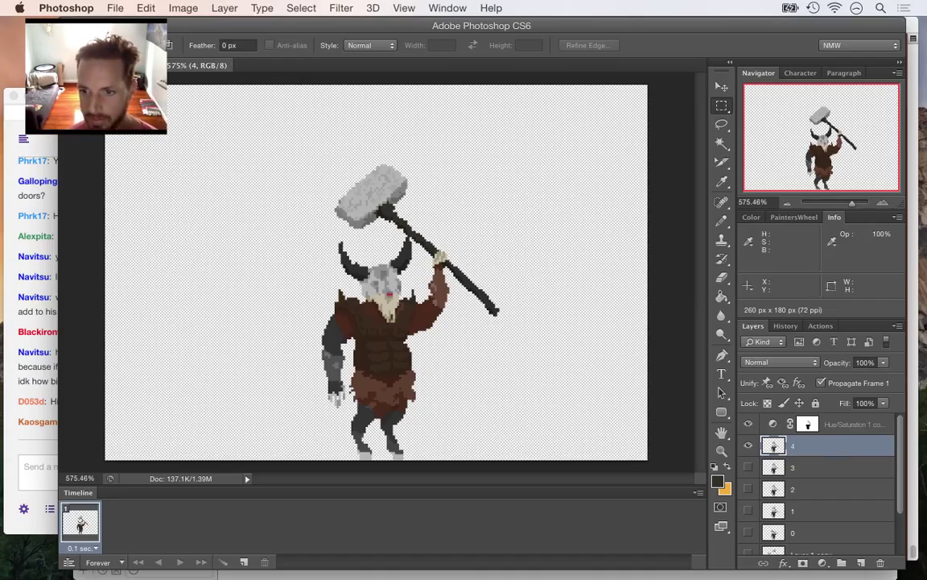
Compare layers 1 and 2 with and without the adjustment, leaving only layer 2 visible
{"action": "left_click", "coordinate": [748, 445]}
{"action": "left_click", "coordinate": [748, 488]}
{"action": "left_click", "coordinate": [818, 490]}
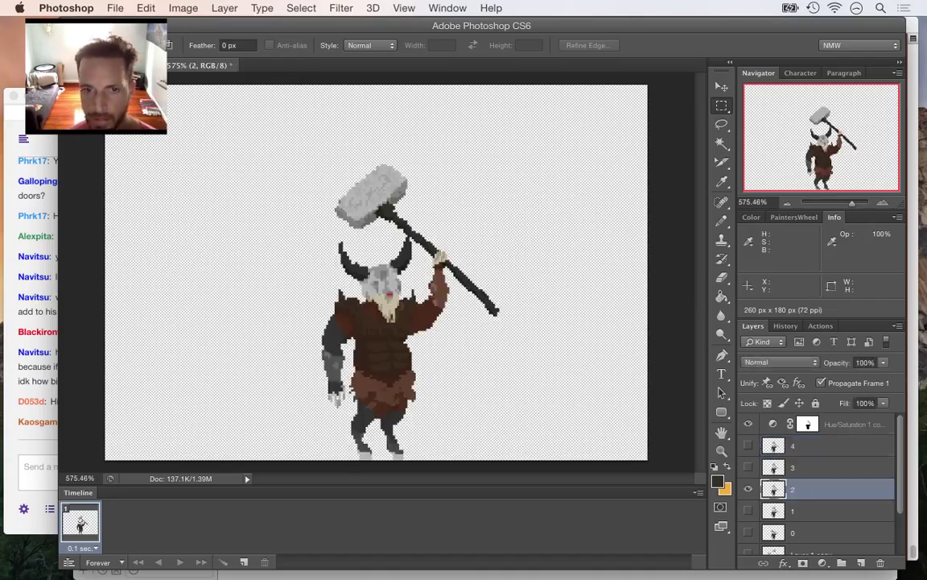
{"action": "left_click", "coordinate": [748, 488]}
{"action": "left_click", "coordinate": [747, 511]}
{"action": "left_click", "coordinate": [817, 512]}
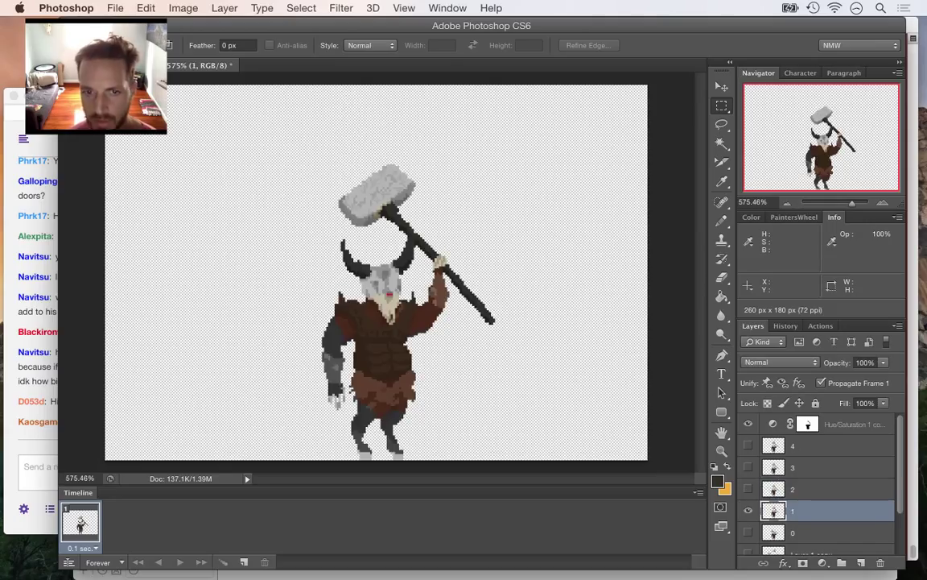
{"action": "left_click", "coordinate": [748, 424]}
{"action": "left_click", "coordinate": [748, 511]}
{"action": "left_click", "coordinate": [748, 488]}
{"action": "left_click", "coordinate": [748, 489]}
{"action": "left_click", "coordinate": [748, 489]}
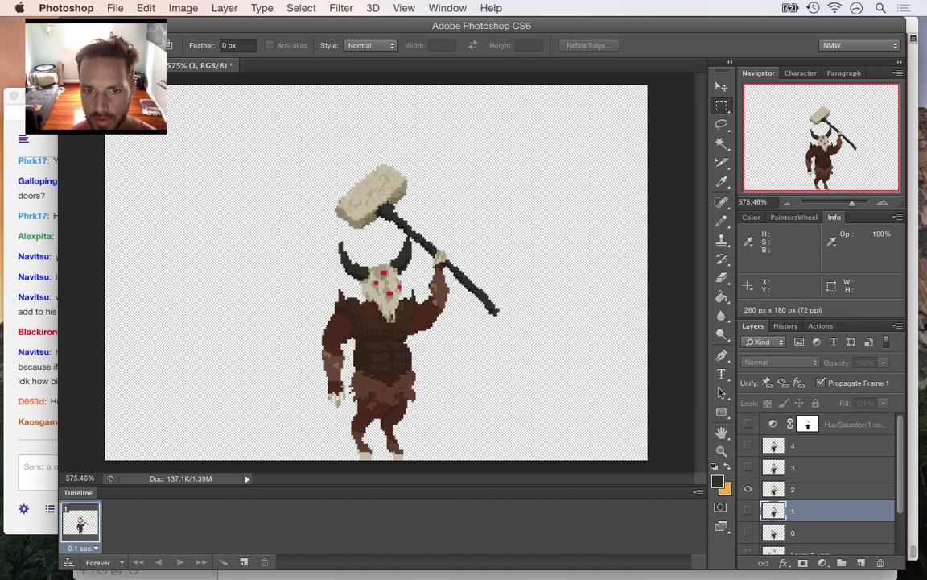
Duplicate layer 2 as 5, place it directly beneath the Hue/Saturation copy, and show only those two layers
{"action": "right_click", "coordinate": [818, 488]}
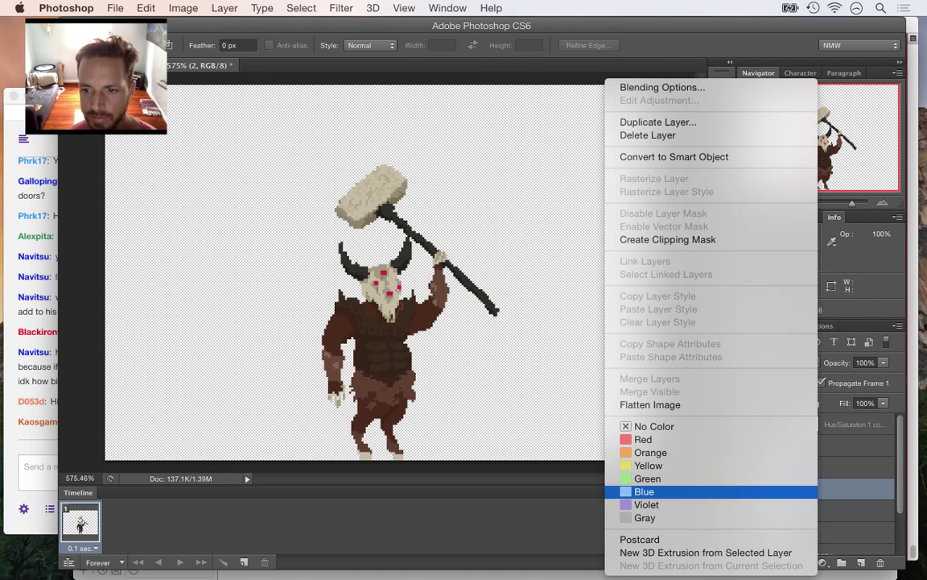
{"action": "left_click", "coordinate": [657, 121]}
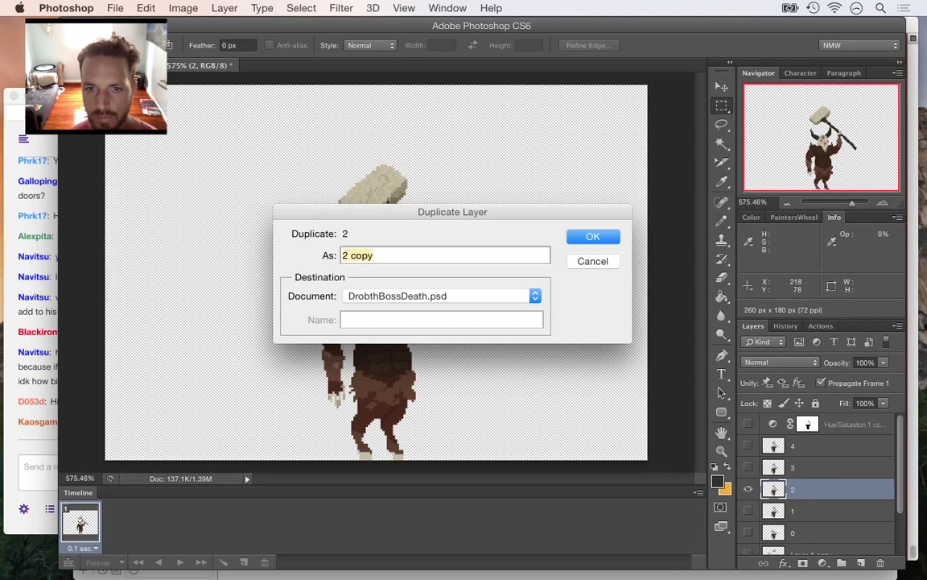
{"action": "type", "text": "5"}
{"action": "key", "text": "Return"}
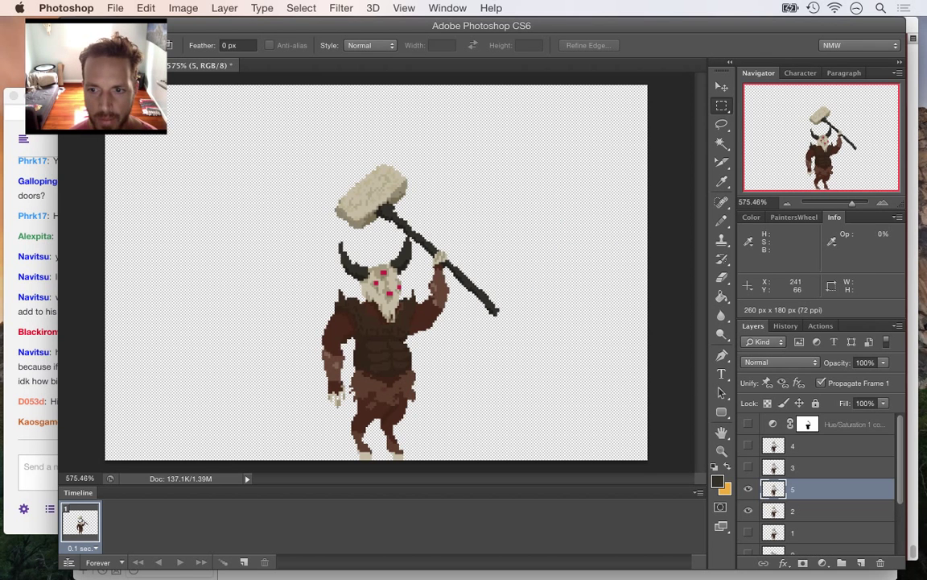
{"action": "left_click_drag", "start_coordinate": [793, 445], "coordinate": [808, 424]}
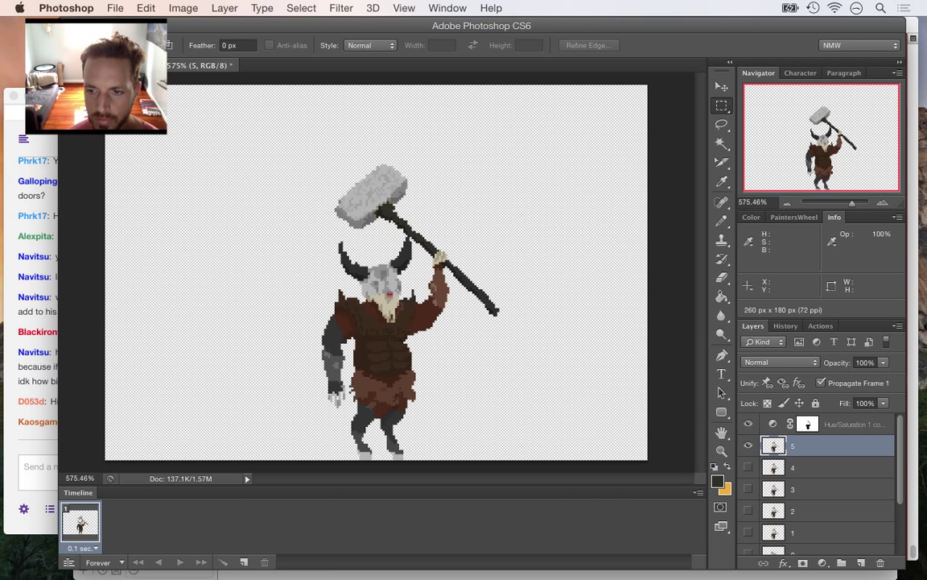
Paint the copied mask white over the loincloth, the lowered arm's shoulder, the raised hand, and the hammer shaft within the sprite's outline
{"action": "left_click", "coordinate": [808, 424], "text": "super"}
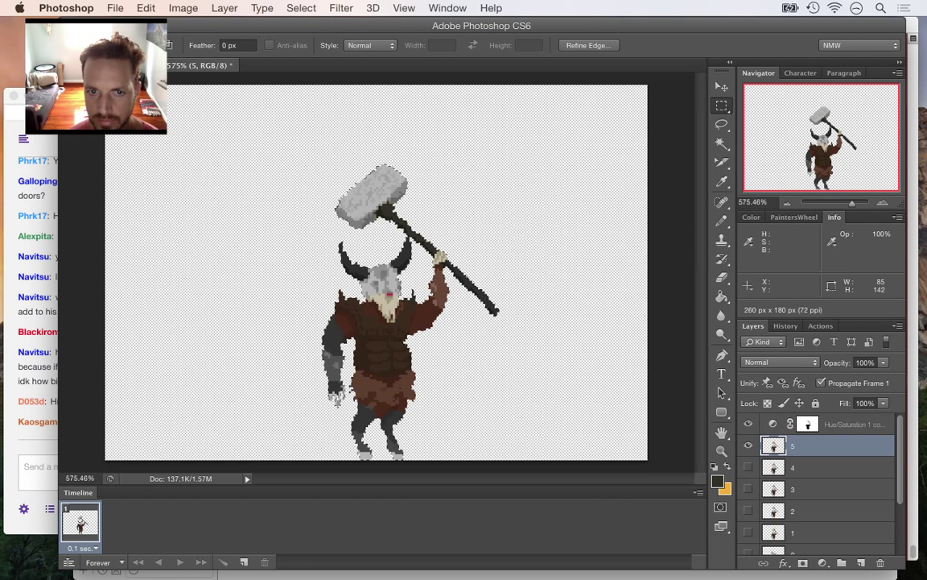
{"action": "left_click", "coordinate": [808, 424], "text": "alt"}
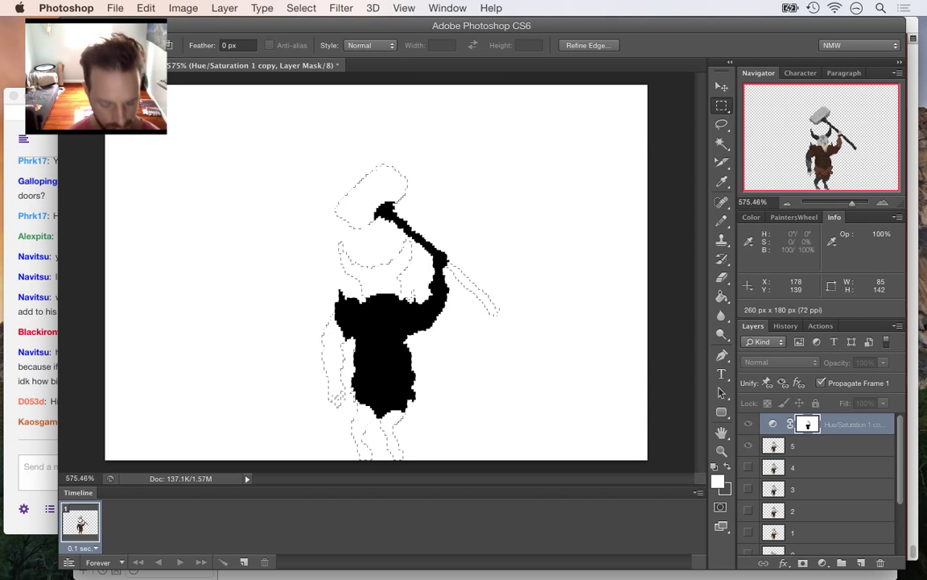
{"action": "key", "text": "i"}
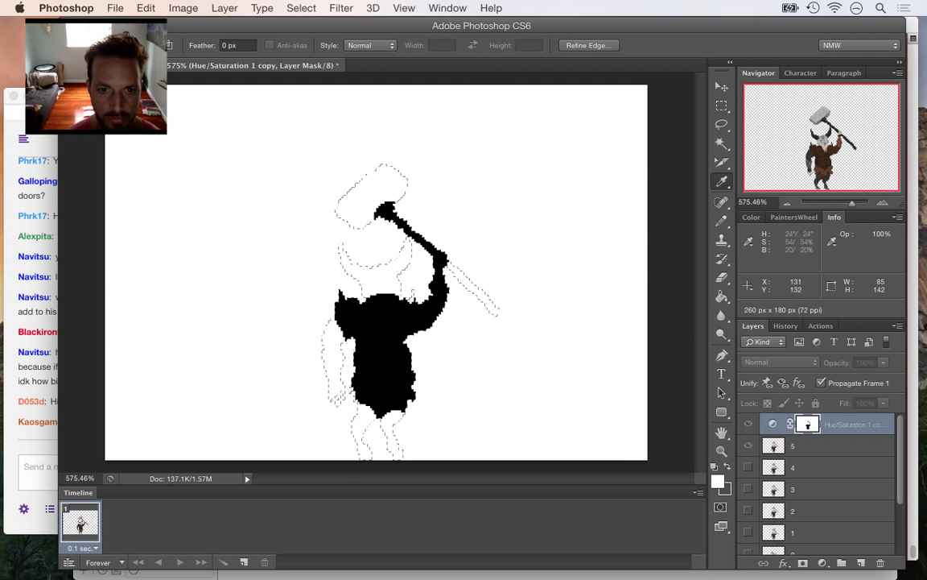
{"action": "key", "text": "b"}
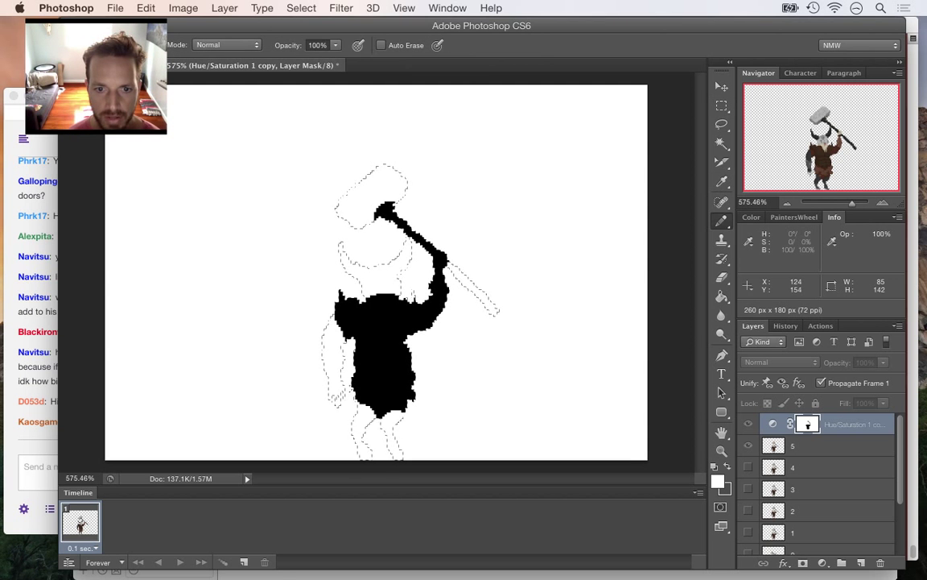
{"action": "left_click_drag", "start_coordinate": [357, 390], "coordinate": [376, 417]}
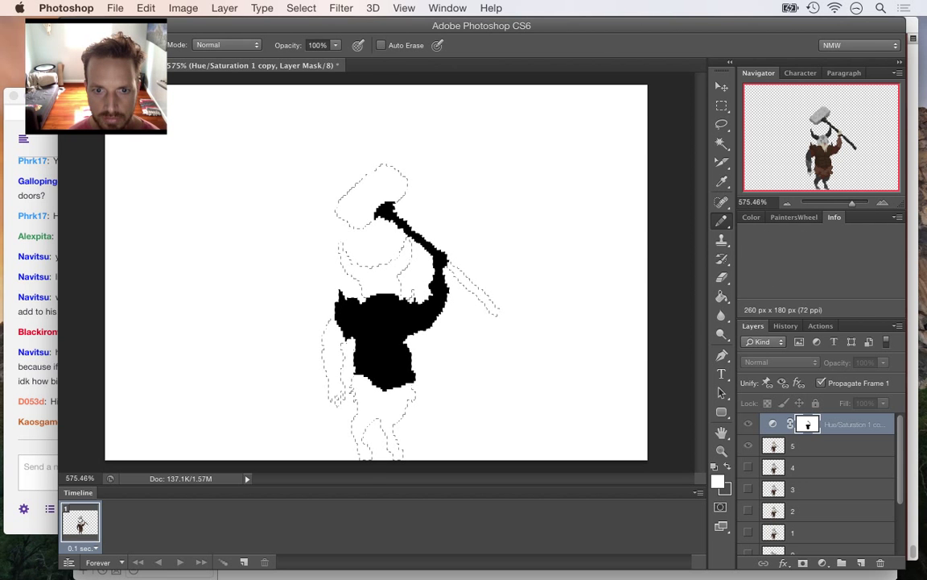
{"action": "left_click_drag", "start_coordinate": [341, 298], "coordinate": [338, 331]}
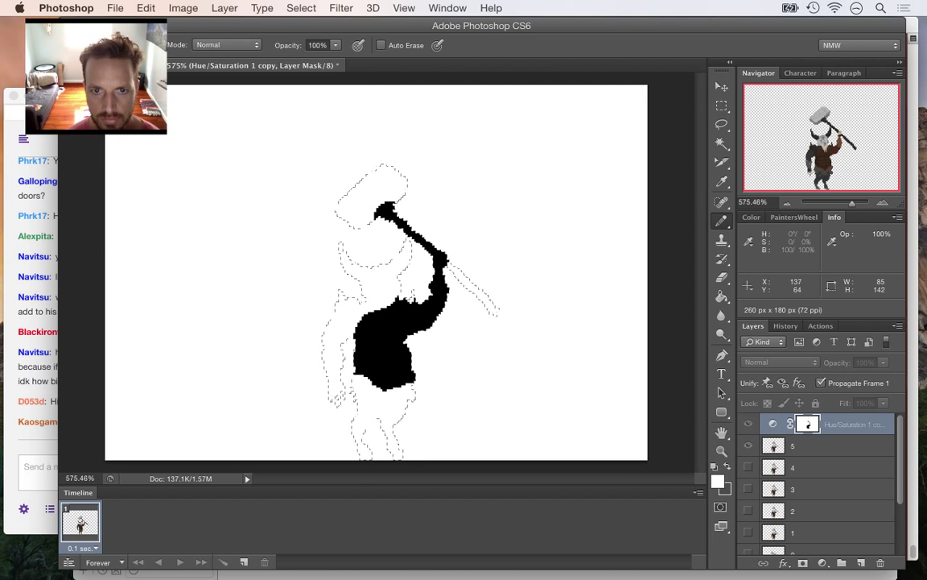
{"action": "left_click_drag", "start_coordinate": [383, 208], "coordinate": [395, 219]}
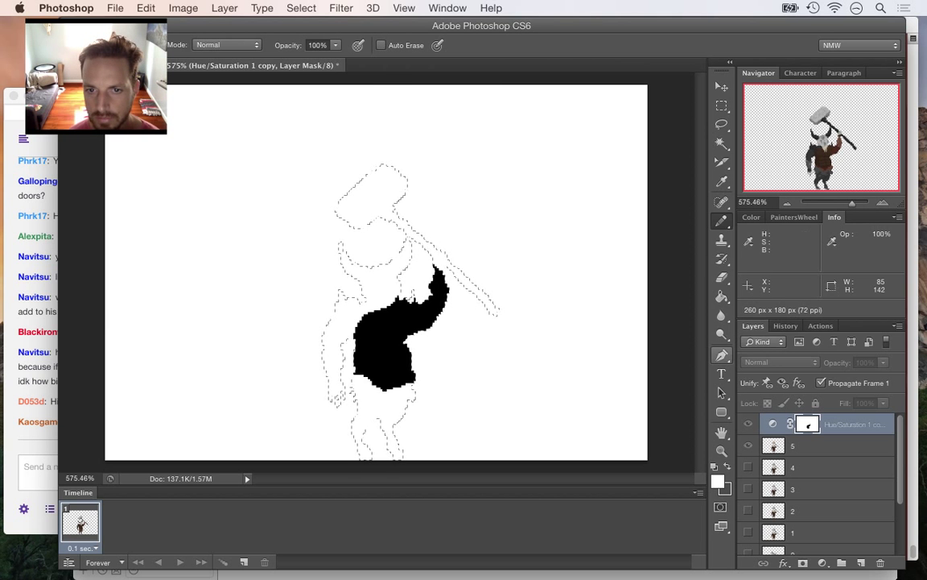
Return from the mask view to the sprite, save the document, and duplicate the Hue/Saturation adjustment copy
{"action": "left_click", "coordinate": [808, 424], "text": "alt"}
{"action": "key", "text": "super+s"}
{"action": "right_click", "coordinate": [854, 424]}
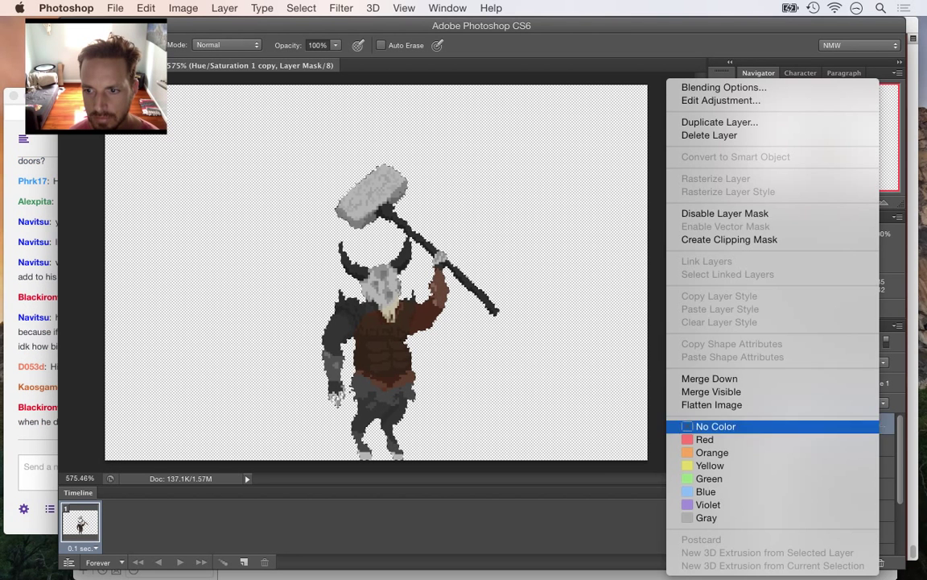
{"action": "left_click", "coordinate": [720, 122]}
{"action": "key", "text": "Return"}
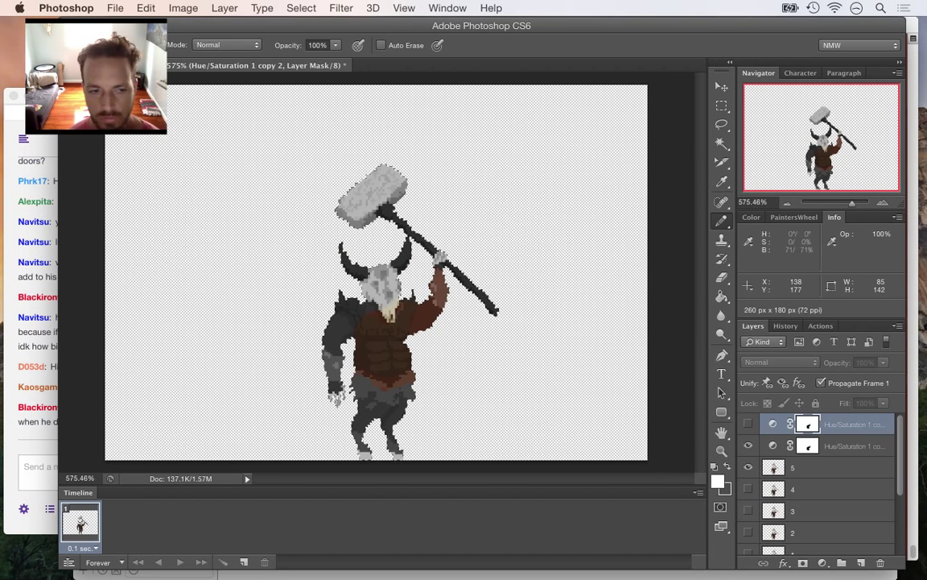
Switch to the Safari chat window, read the question about the boss turning to stone, and return to Photoshop
{"action": "left_click", "coordinate": [36, 435]}
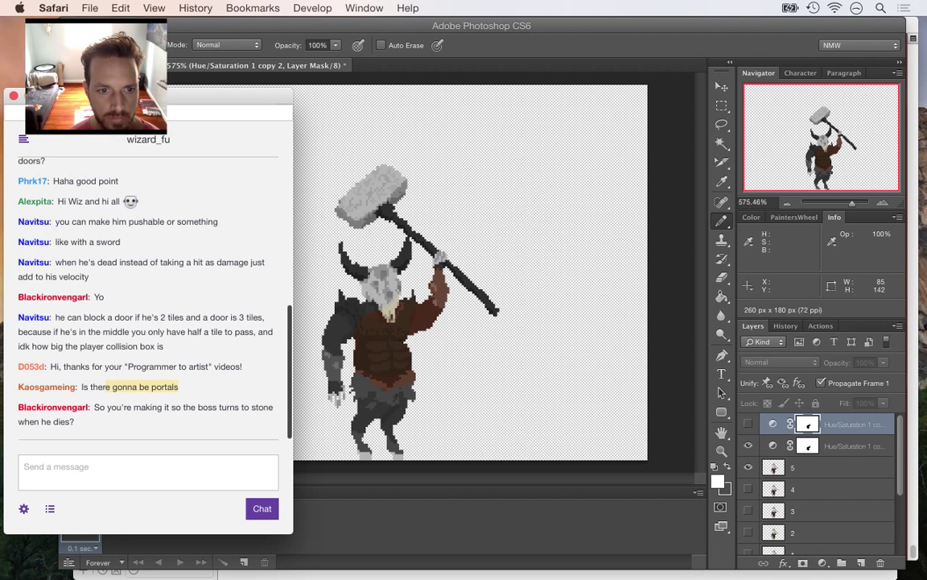
{"action": "left_click_drag", "start_coordinate": [94, 407], "coordinate": [75, 423]}
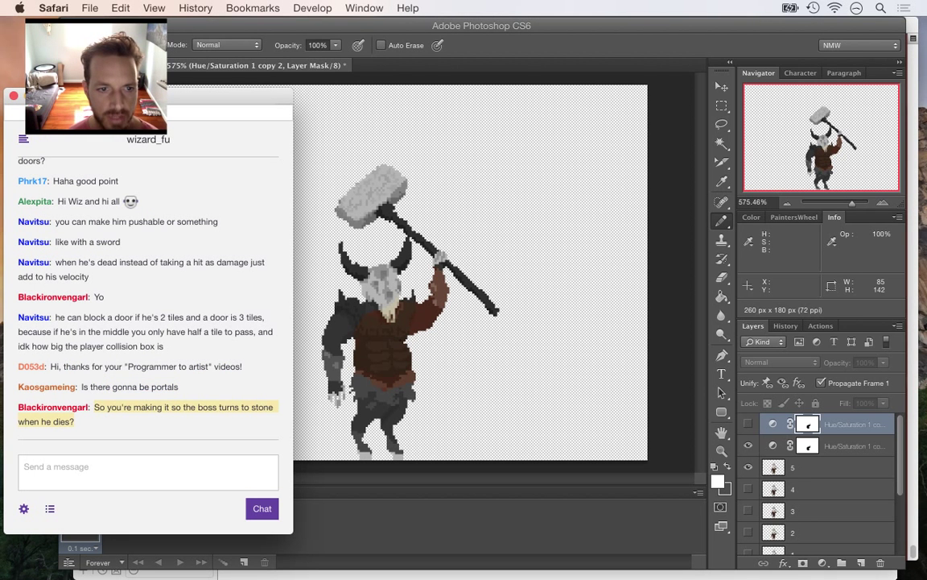
{"action": "key", "text": "super+Tab"}
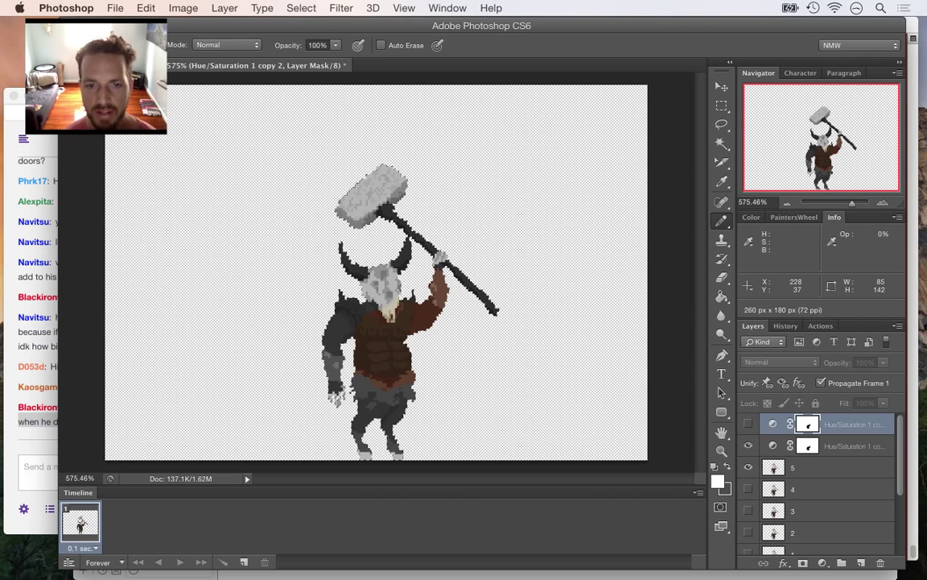
Merge the lower Hue/Saturation copy with layer 5 and rename the merged layer as 5
{"action": "left_click", "coordinate": [854, 446]}
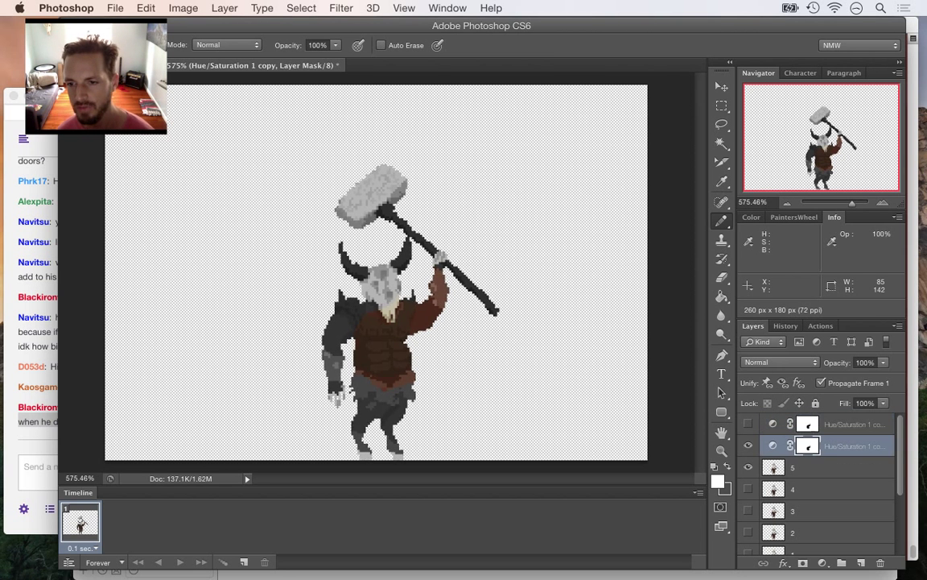
{"action": "left_click", "coordinate": [841, 468], "text": "shift"}
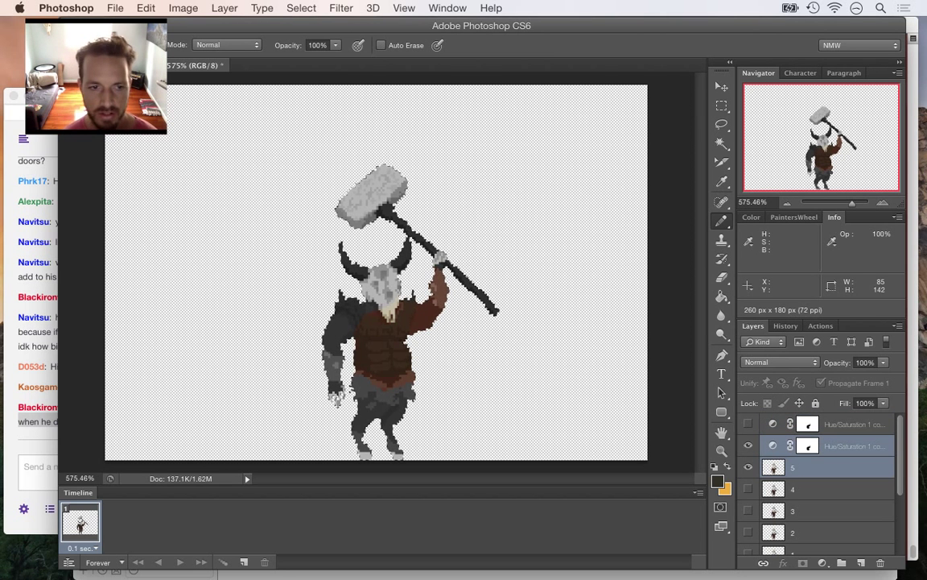
{"action": "right_click", "coordinate": [851, 466]}
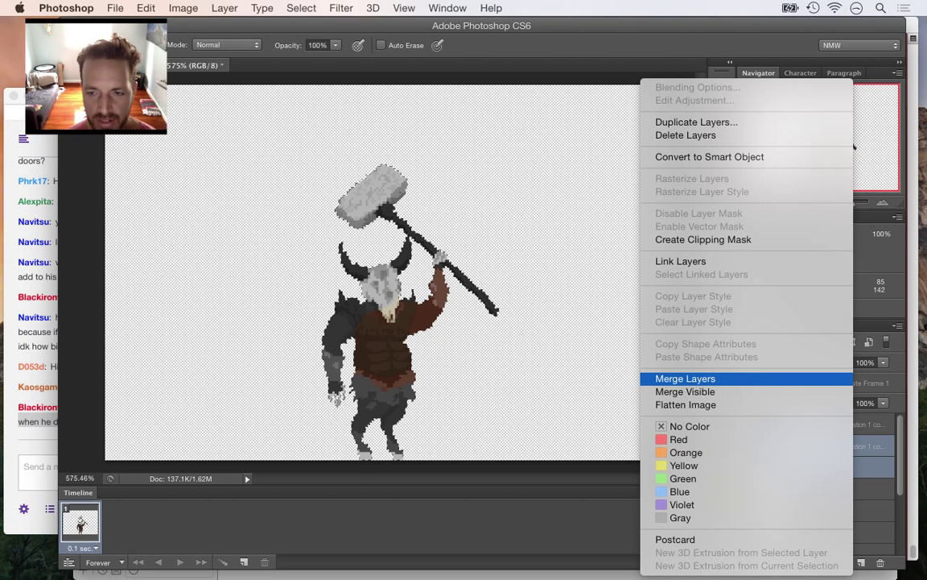
{"action": "key", "text": "Return"}
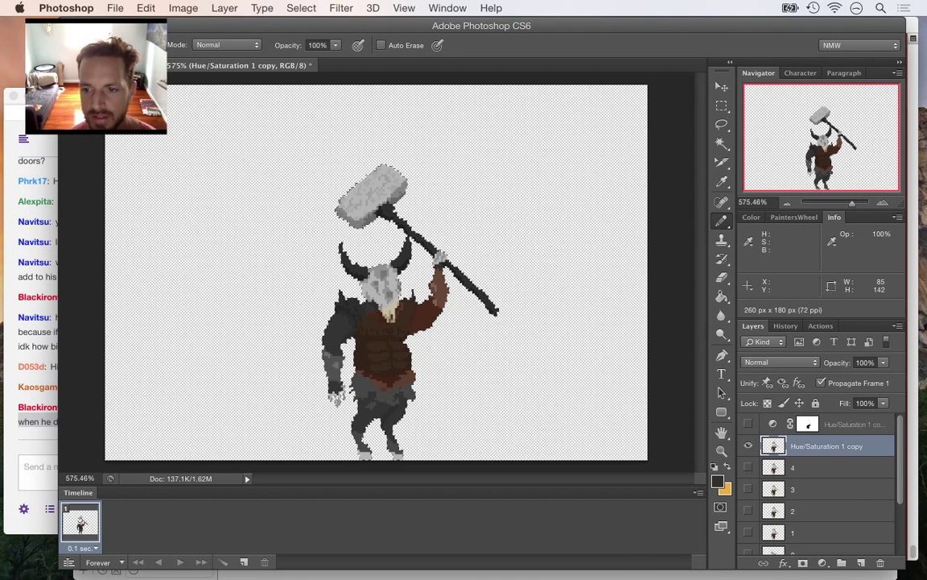
{"action": "double_click", "coordinate": [828, 446]}
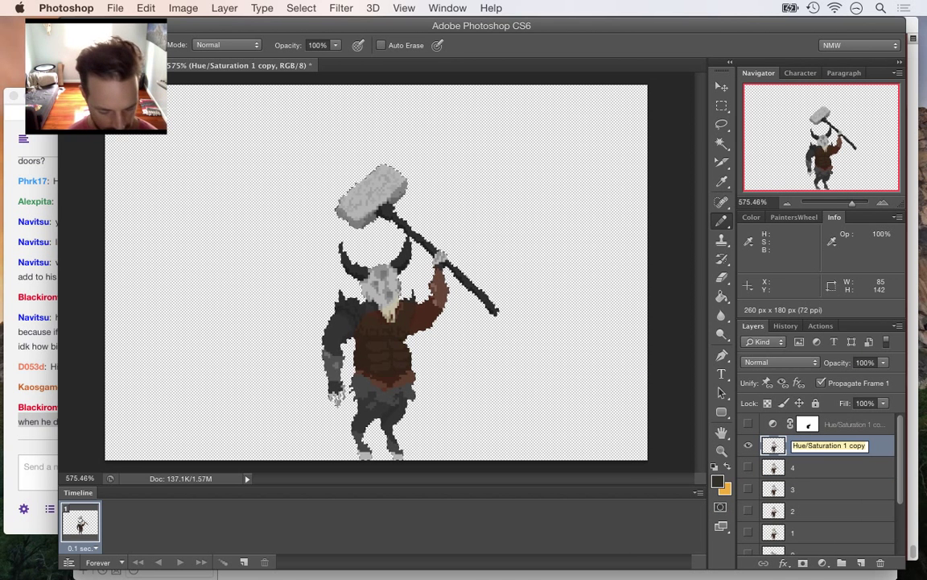
{"action": "type", "text": "5"}
{"action": "key", "text": "Return"}
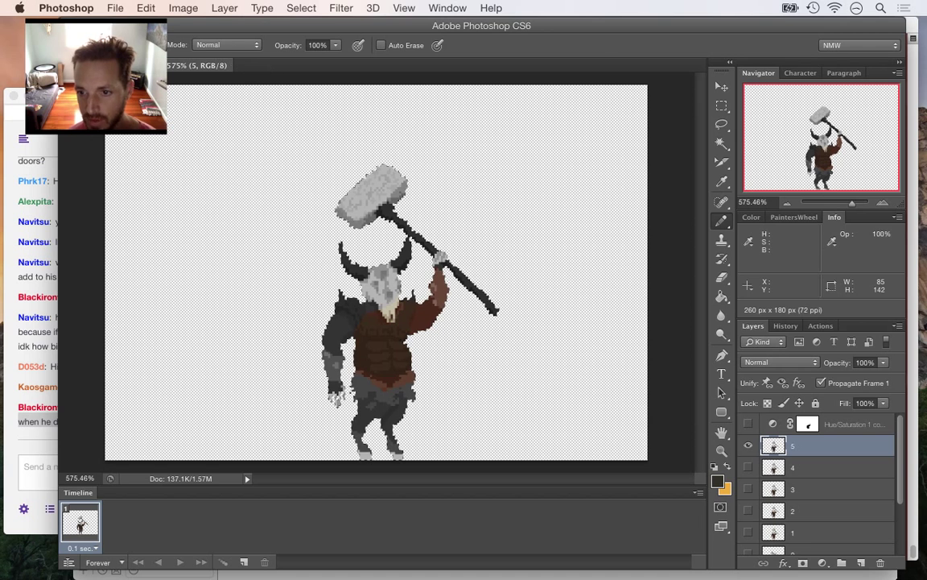
Undo the layer rename, the merge with layer 5, and the duplication of the Hue/Saturation copy
{"action": "key", "text": "m"}
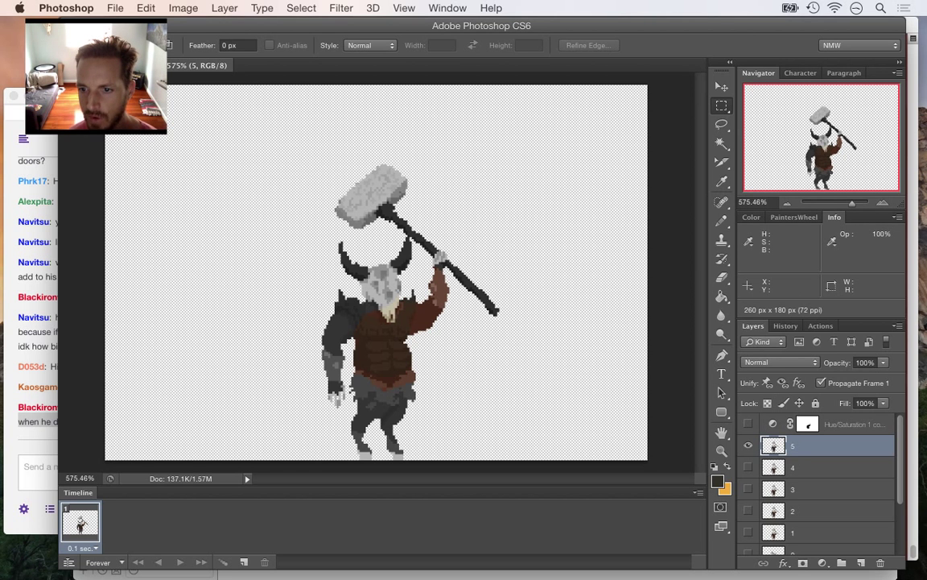
{"action": "key", "text": "super+alt+z"}
{"action": "key", "text": "super+alt+z"}
{"action": "key", "text": "super+alt+z"}
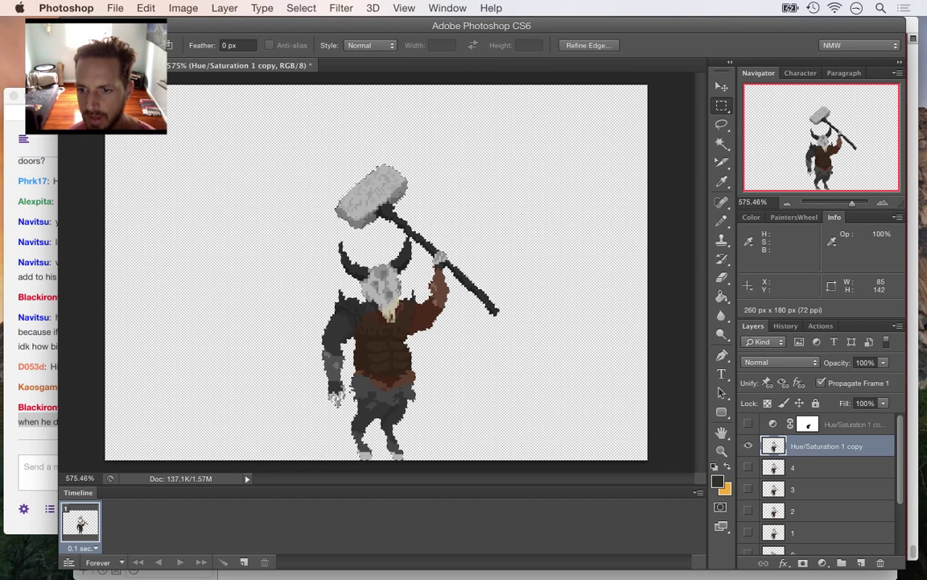
{"action": "key", "text": "super+z"}
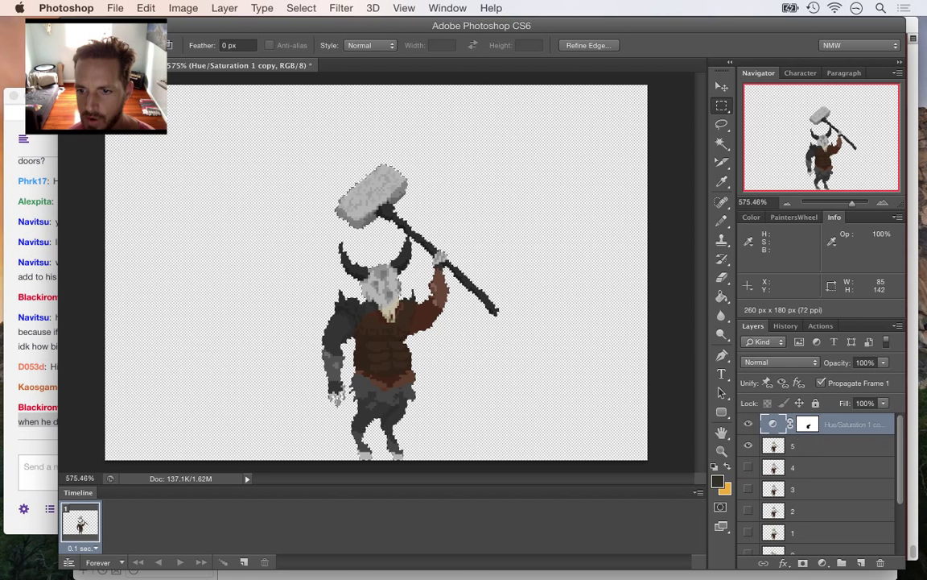
Paint the Hue/Saturation copy's mask white over the beard within layer 5's outline, comparing the mask with the sprite
{"action": "left_click", "coordinate": [772, 446], "text": "super"}
{"action": "left_click", "coordinate": [807, 424], "text": "alt"}
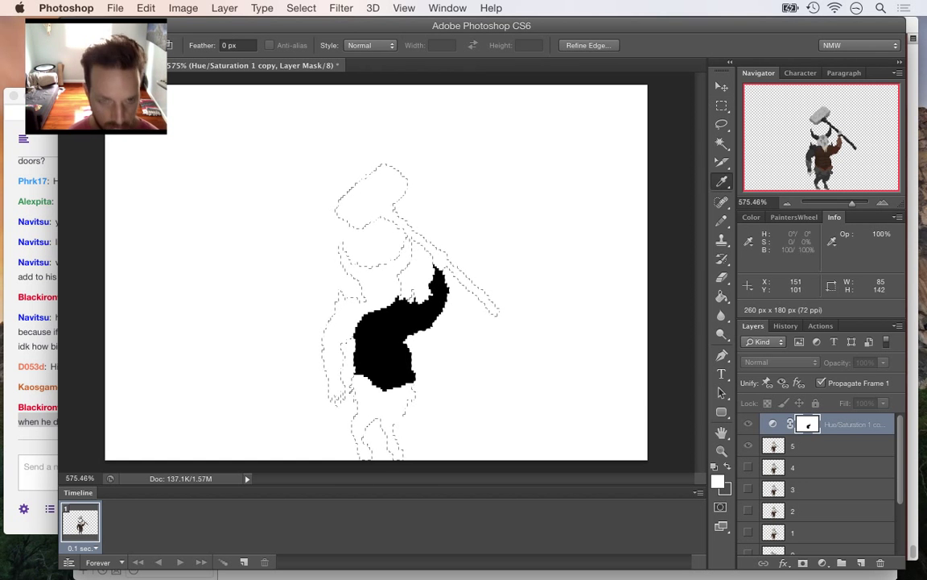
{"action": "key", "text": "i"}
{"action": "key", "text": "b"}
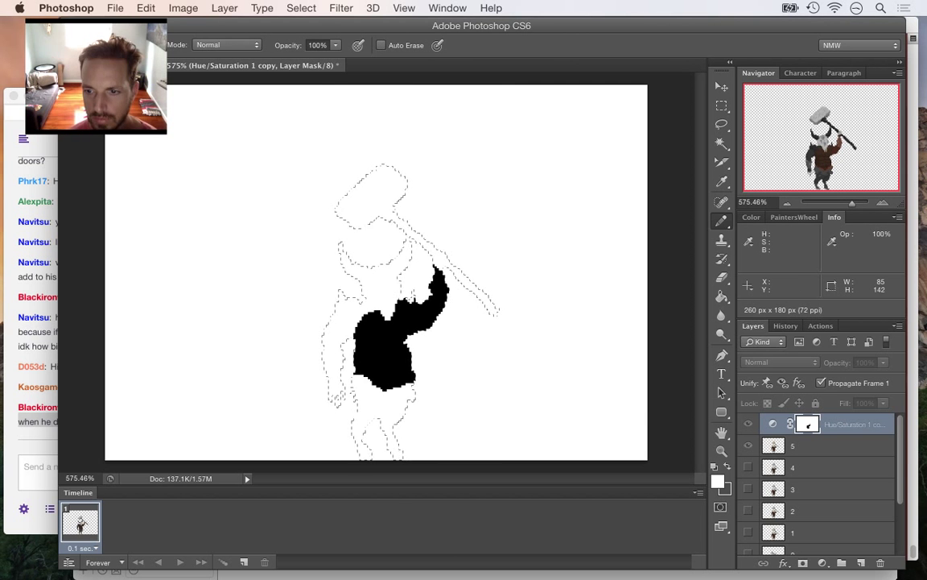
{"action": "left_click", "coordinate": [808, 425], "text": "alt"}
{"action": "left_click", "coordinate": [808, 425], "text": "alt"}
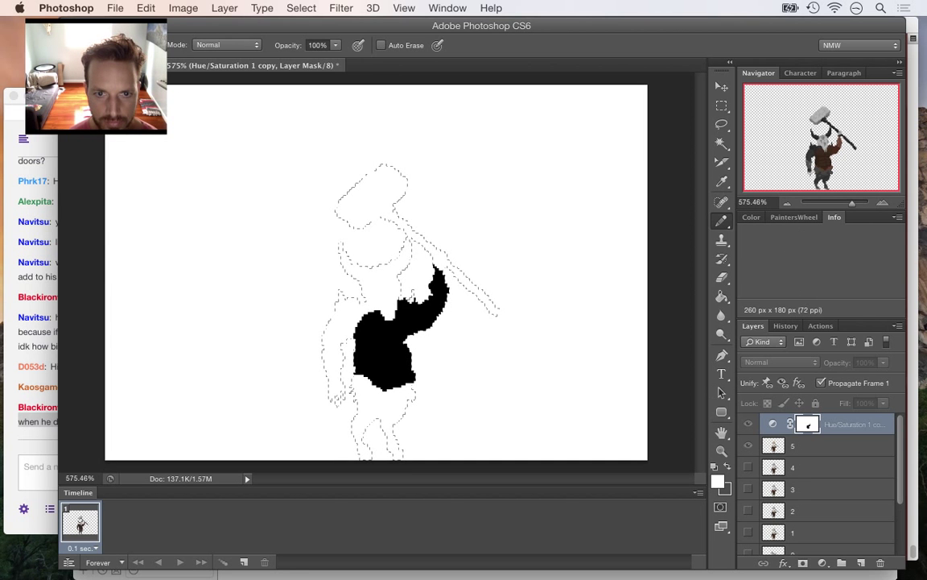
{"action": "left_click", "coordinate": [809, 425], "text": "alt"}
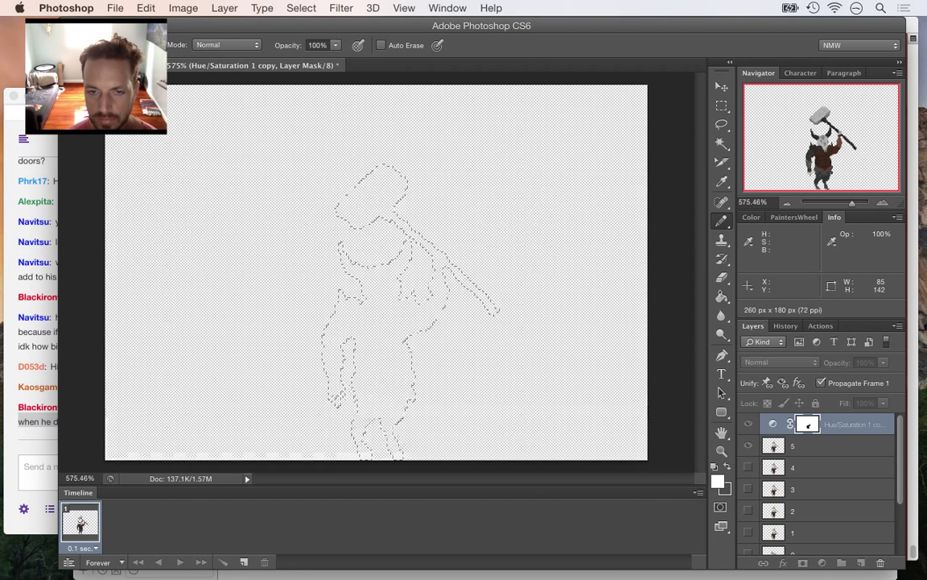
{"action": "left_click", "coordinate": [808, 425], "text": "alt"}
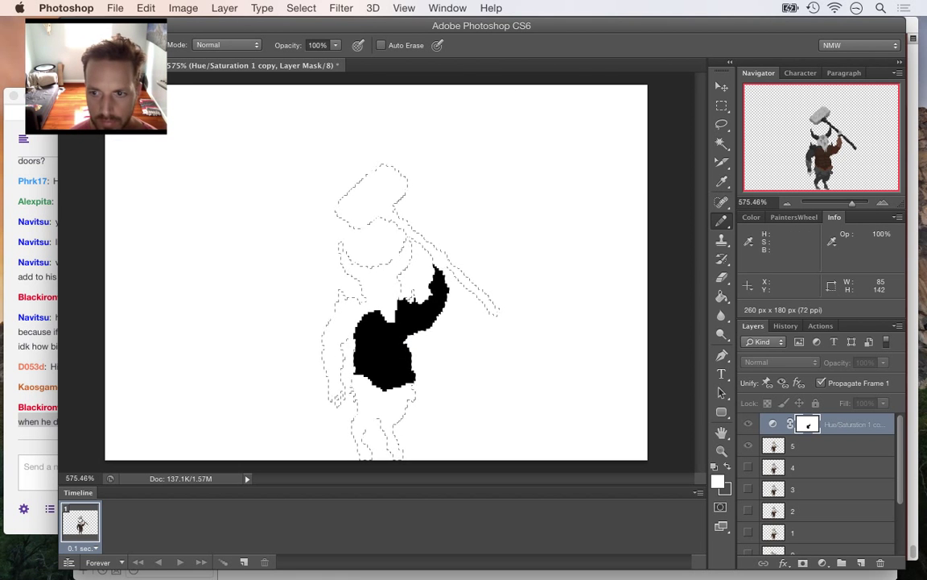
{"action": "left_click", "coordinate": [808, 425], "text": "alt"}
{"action": "left_click", "coordinate": [808, 425], "text": "alt"}
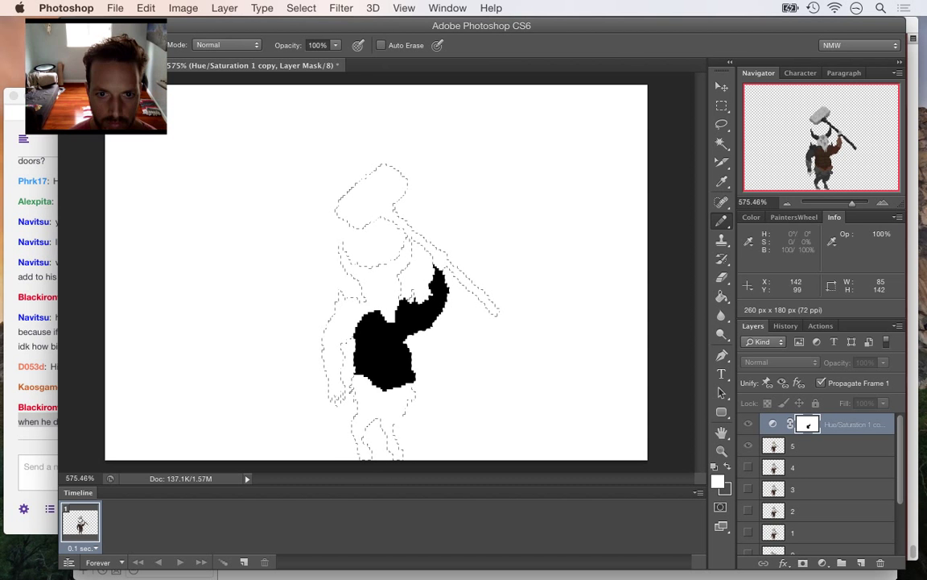
{"action": "left_click", "coordinate": [809, 425], "text": "alt"}
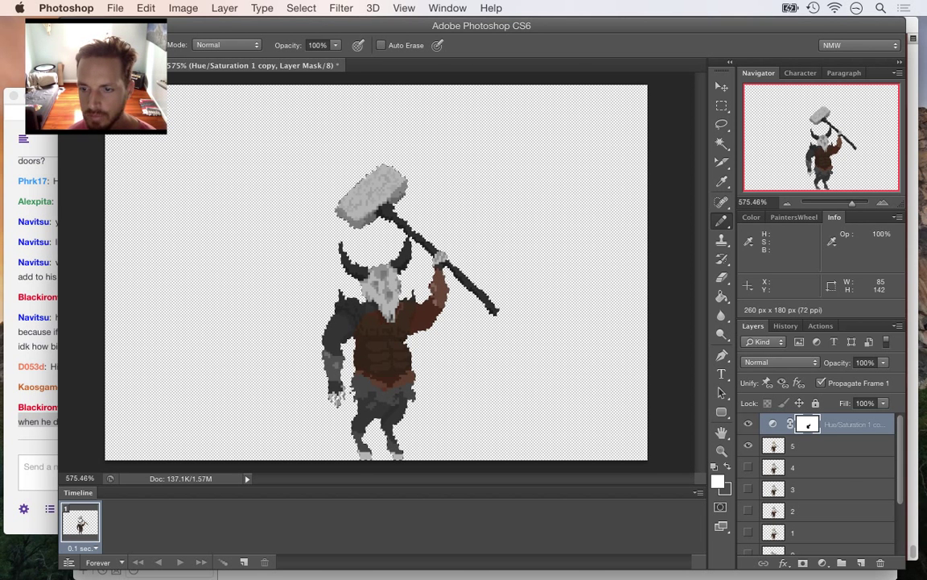
Duplicate the Hue/Saturation adjustment copy together with its beard-corrected mask
{"action": "right_click", "coordinate": [853, 425]}
{"action": "left_click", "coordinate": [709, 120]}
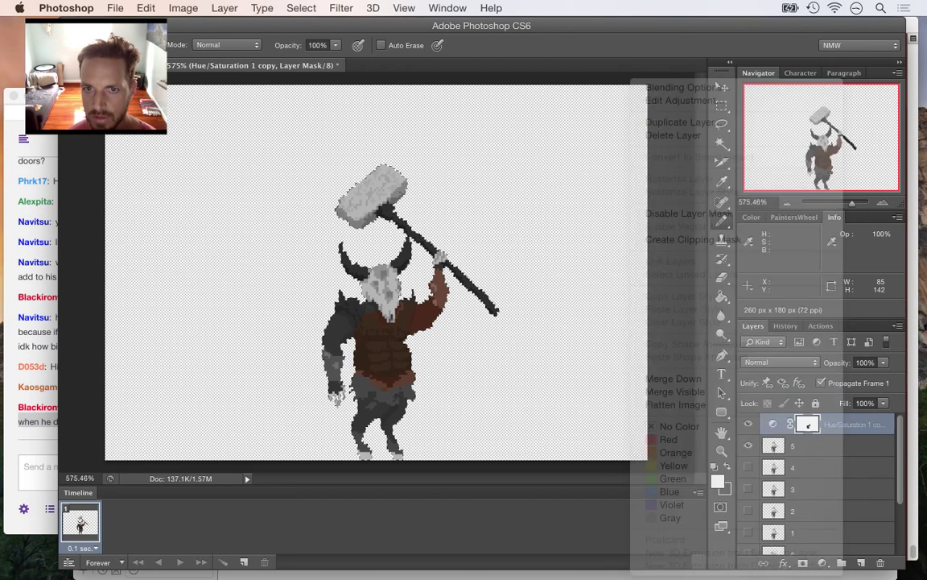
{"action": "key", "text": "Return"}
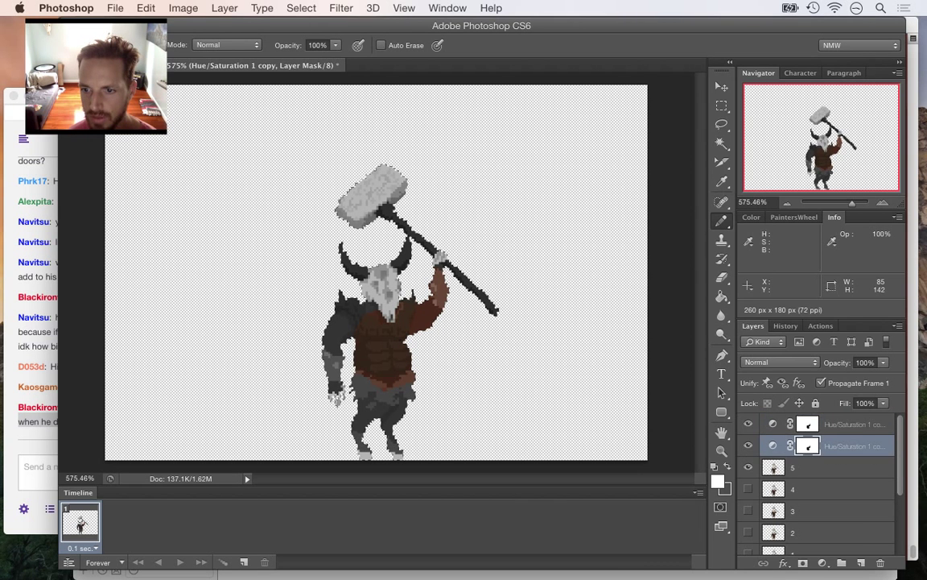
Merge the Hue/Saturation copy directly above layer 5 with that layer and rename the result as 5
{"action": "left_click", "coordinate": [855, 466], "text": "shift"}
{"action": "right_click", "coordinate": [855, 466]}
{"action": "left_click", "coordinate": [805, 378]}
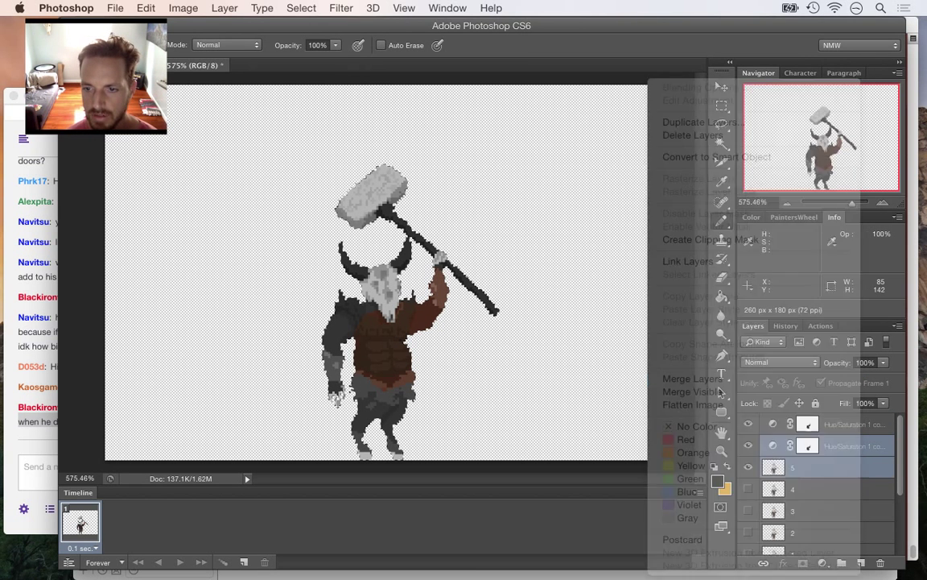
{"action": "double_click", "coordinate": [828, 446]}
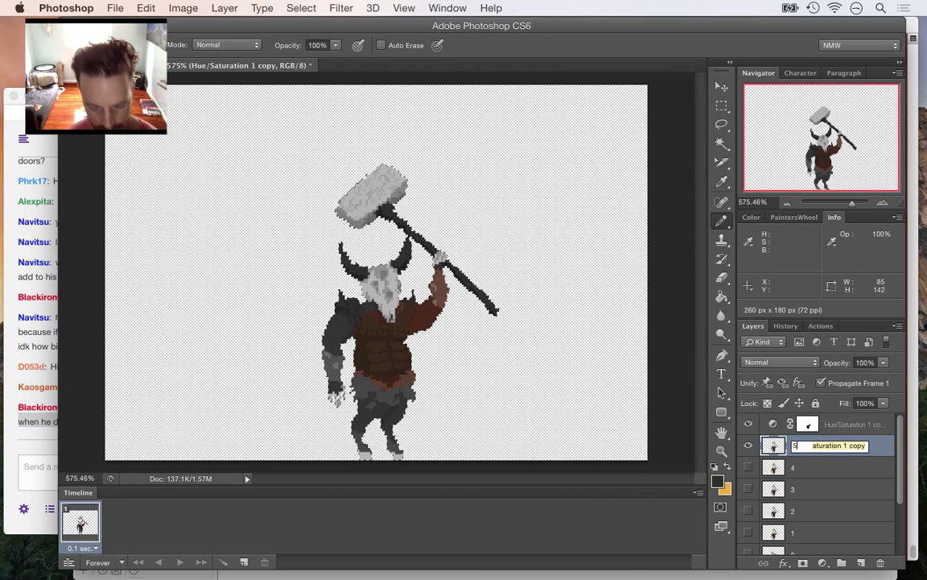
{"action": "type", "text": "5"}
{"action": "key", "text": "Return"}
Duplicate layer 2 as 2, place it directly beneath the remaining Hue/Saturation copy, and show it with layer 5 hidden
{"action": "left_click", "coordinate": [808, 510]}
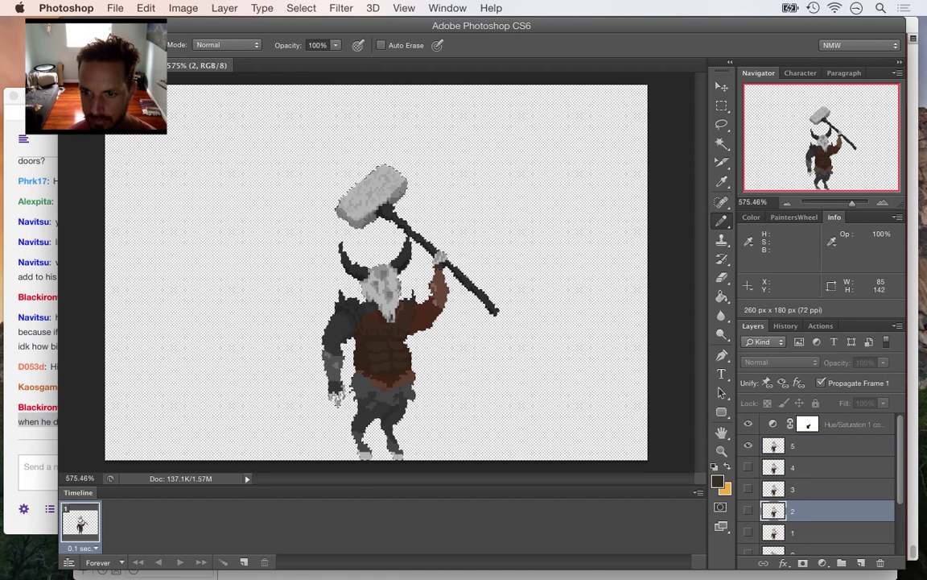
{"action": "right_click", "coordinate": [808, 511]}
{"action": "left_click", "coordinate": [648, 122]}
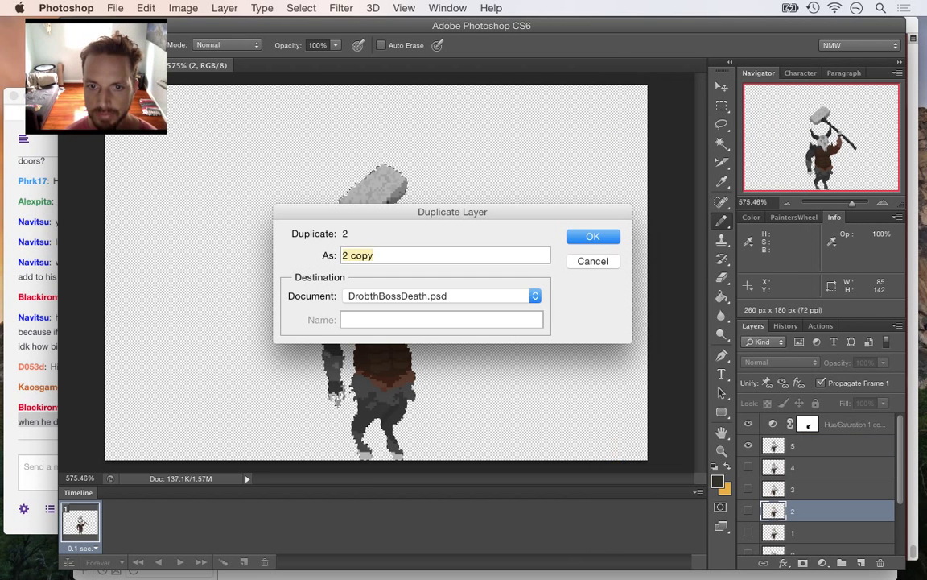
{"action": "type", "text": "2"}
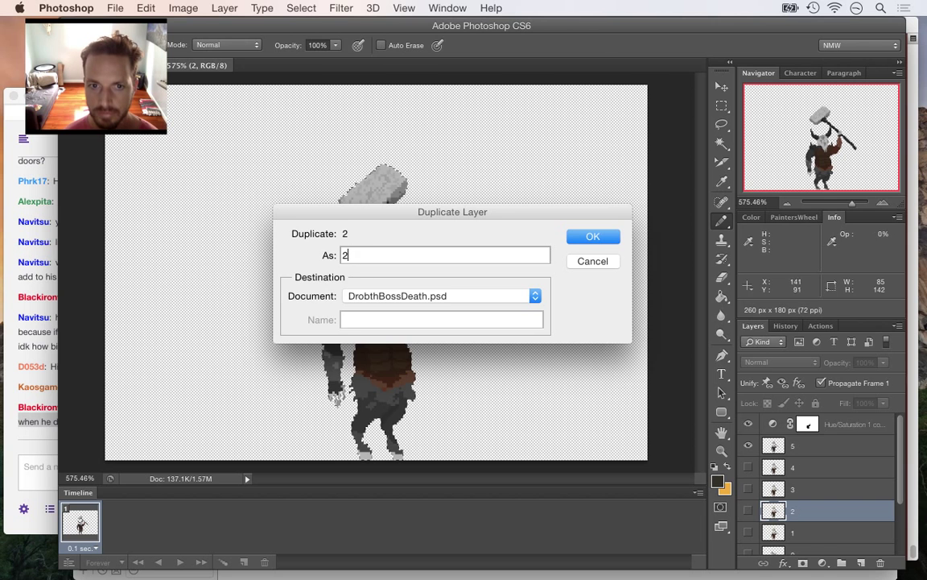
{"action": "key", "text": "Return"}
{"action": "left_click_drag", "start_coordinate": [808, 510], "coordinate": [808, 436]}
{"action": "left_click", "coordinate": [749, 467]}
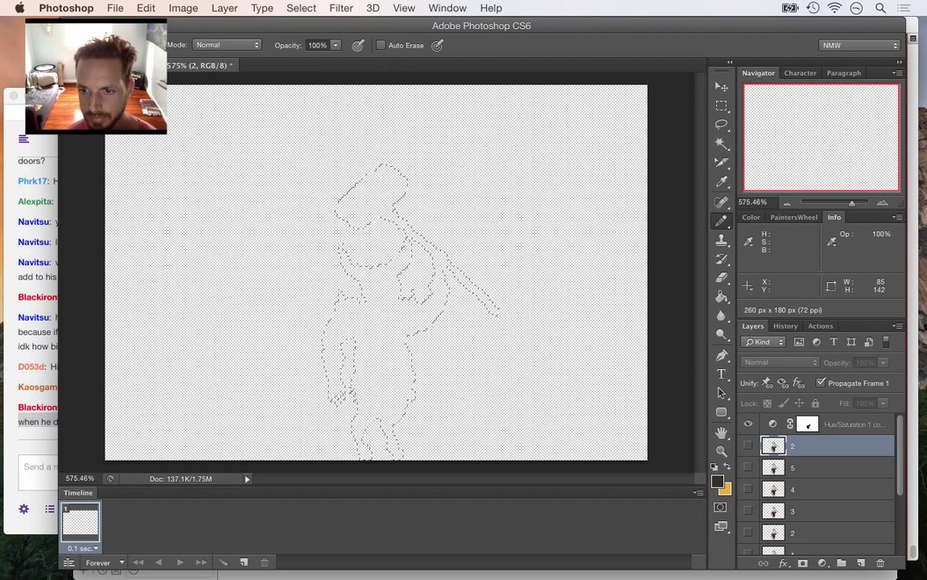
{"action": "left_click", "coordinate": [748, 445]}
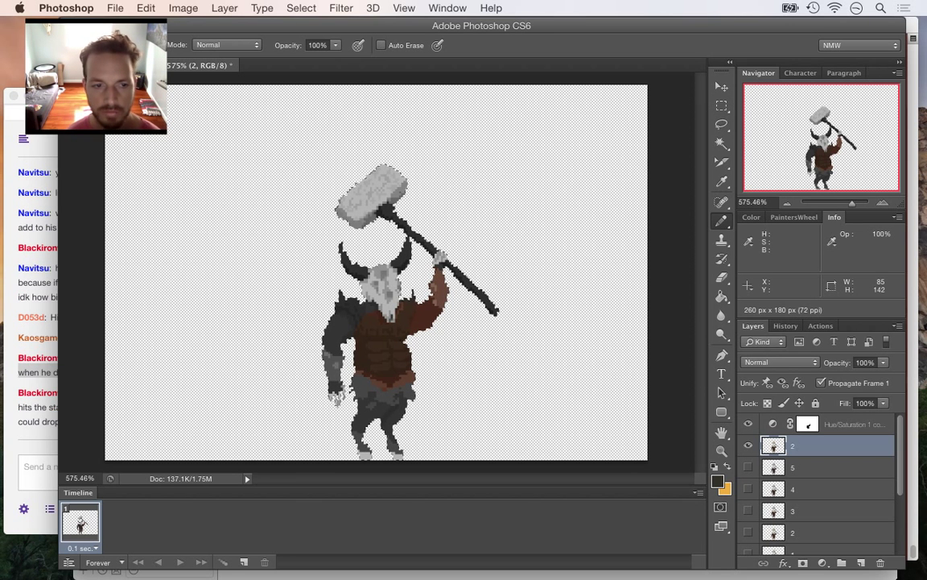
Switch to the Safari chat window, read the ideas about breaking the statue and dropping the hammer, and return to Photoshop
{"action": "left_click", "coordinate": [37, 322]}
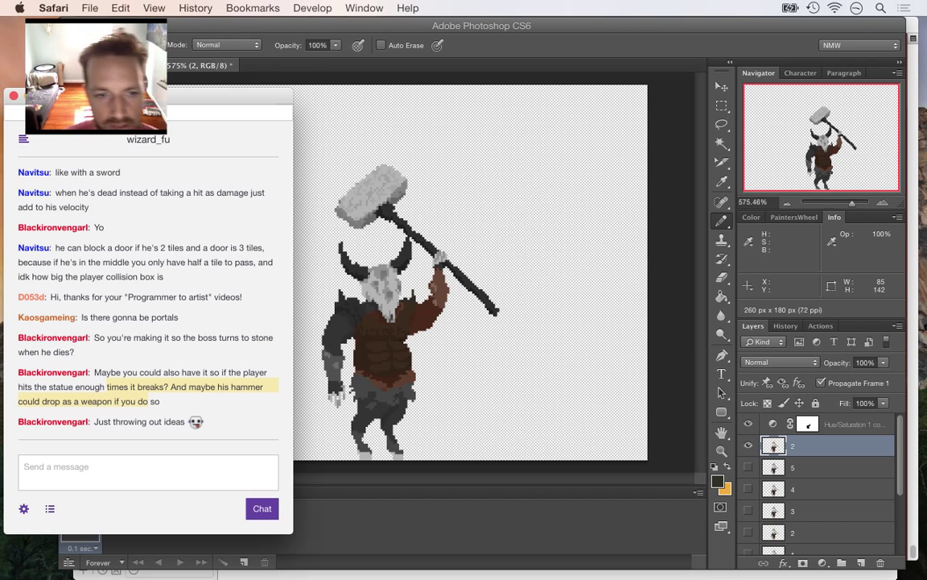
{"action": "left_click", "coordinate": [150, 401]}
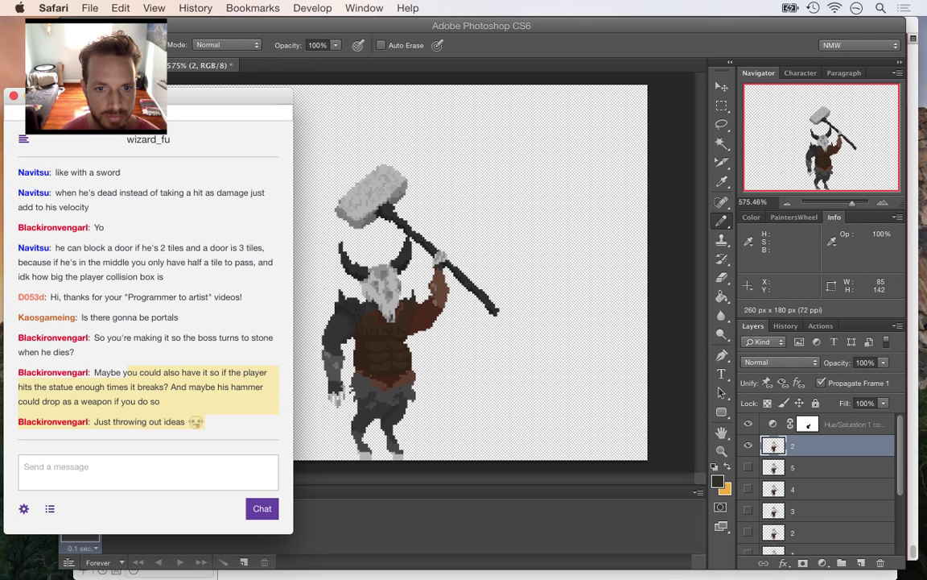
{"action": "key", "text": "super+Tab"}
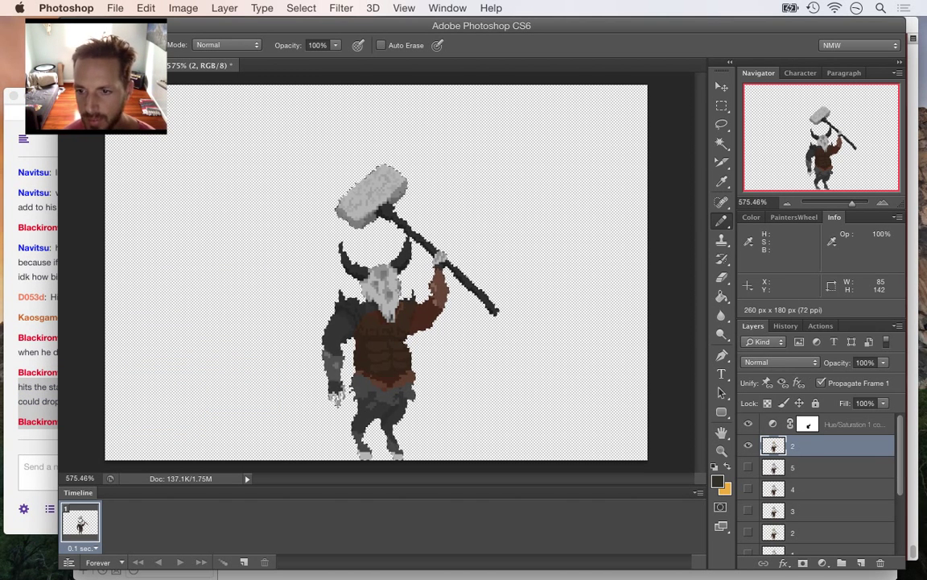
Paint the raised arm, waist and upper chest white in the Hue/Saturation copy's mask, leaving only the torso black
{"action": "left_click", "coordinate": [808, 424], "text": "alt"}
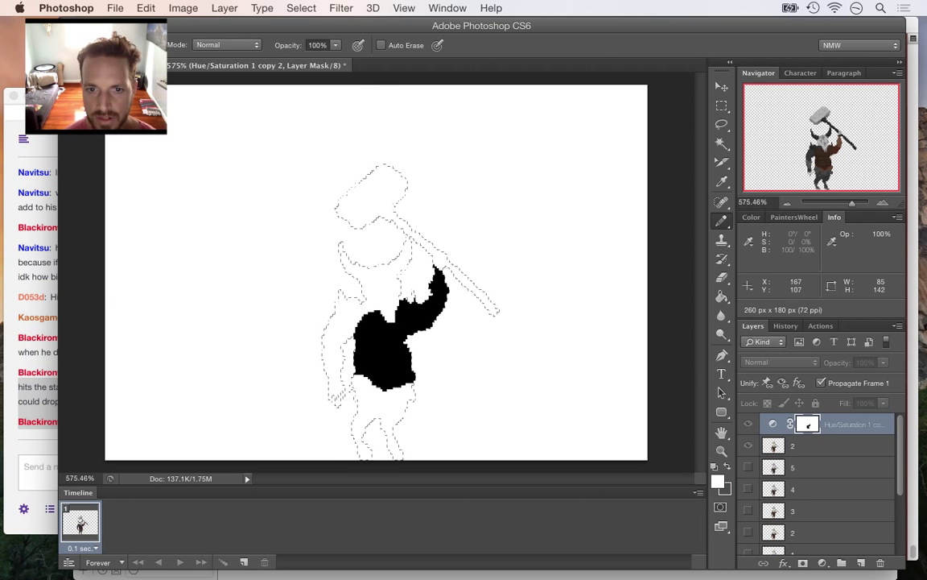
{"action": "left_click", "coordinate": [453, 259], "text": "alt"}
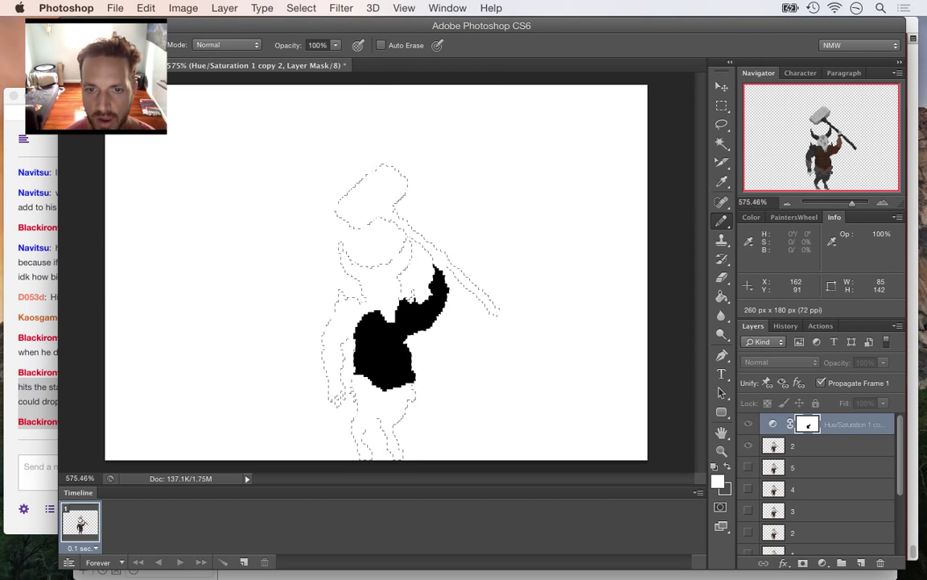
{"action": "mouse_move", "coordinate": [439, 270]}
{"action": "left_mouse_down"}
{"action": "mouse_move", "coordinate": [442, 301]}
{"action": "mouse_move", "coordinate": [426, 316]}
{"action": "left_mouse_up"}
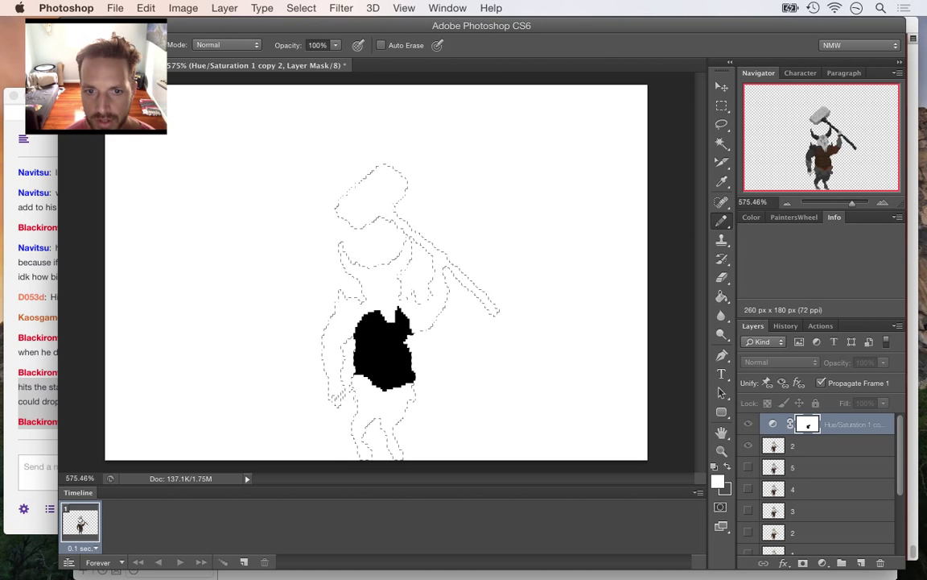
{"action": "left_click_drag", "start_coordinate": [414, 370], "coordinate": [414, 379]}
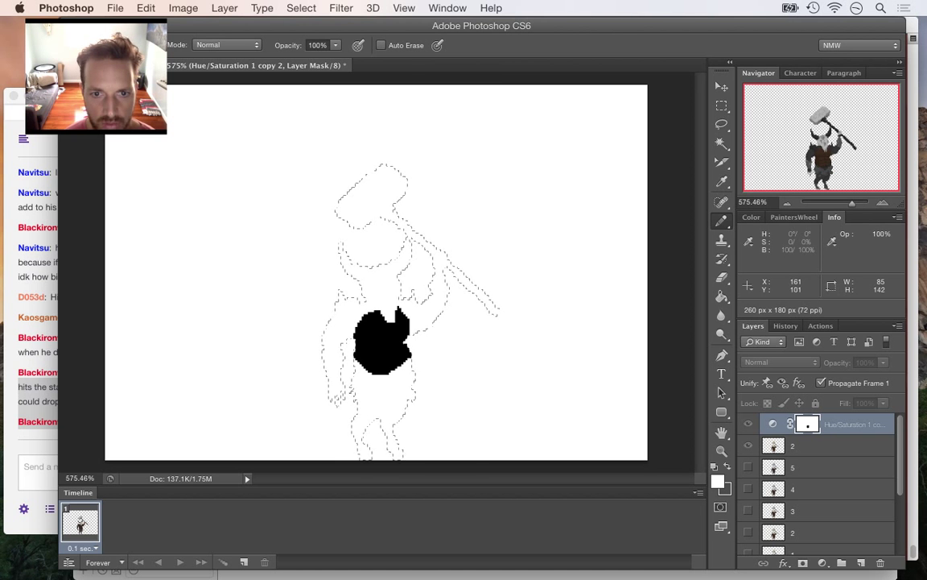
{"action": "mouse_move", "coordinate": [390, 309]}
{"action": "left_mouse_down"}
{"action": "mouse_move", "coordinate": [374, 311]}
{"action": "mouse_move", "coordinate": [393, 319]}
{"action": "left_mouse_up"}
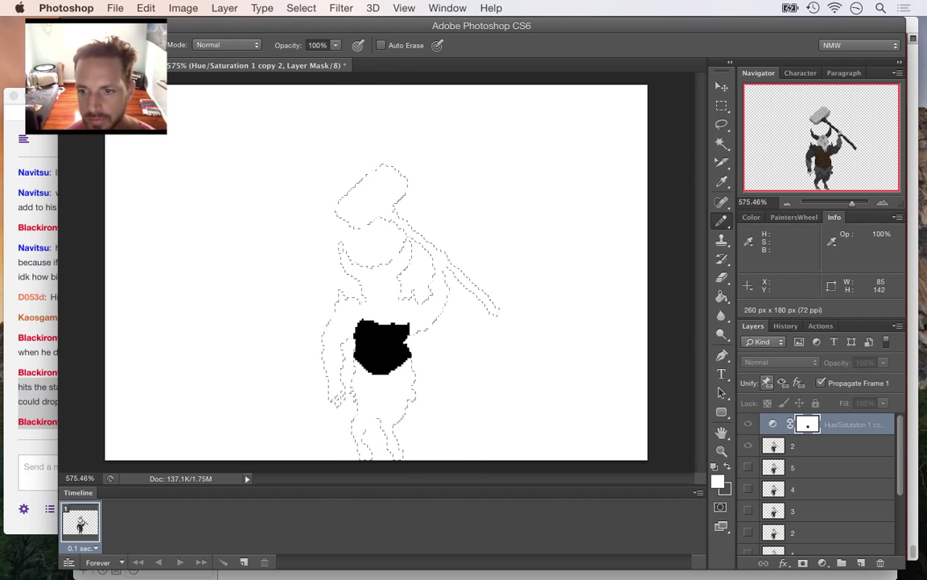
Save the document, leave the mask view, and clear both the pixel selection and the layer selection
{"action": "key", "text": "super+s"}
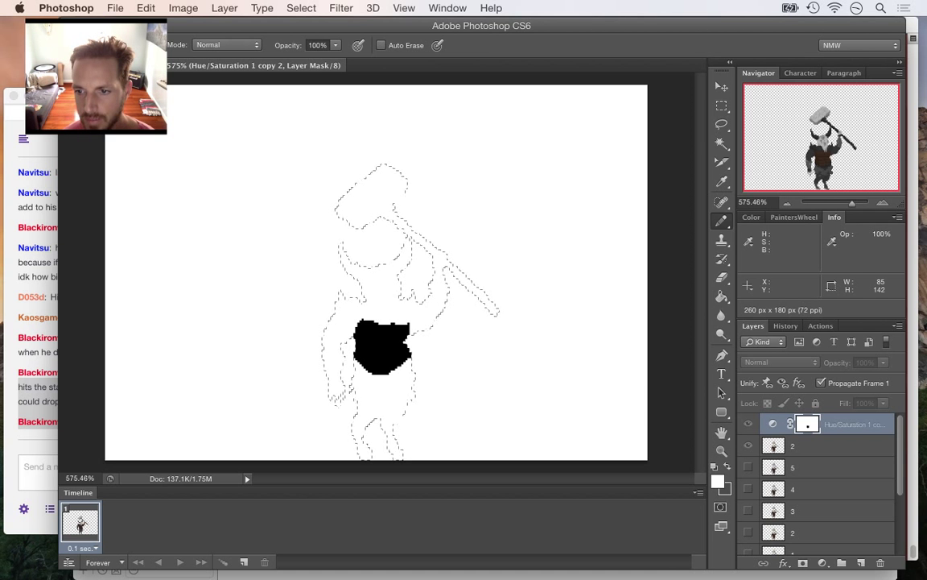
{"action": "key", "text": "super+a"}
{"action": "left_click", "coordinate": [807, 424], "text": "alt"}
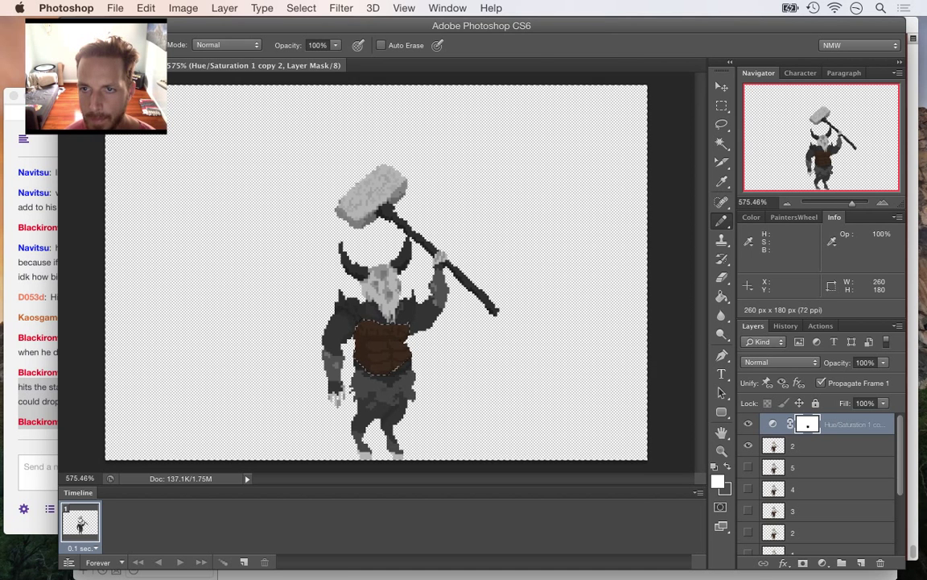
{"action": "key", "text": "m"}
{"action": "key", "text": "super+d"}
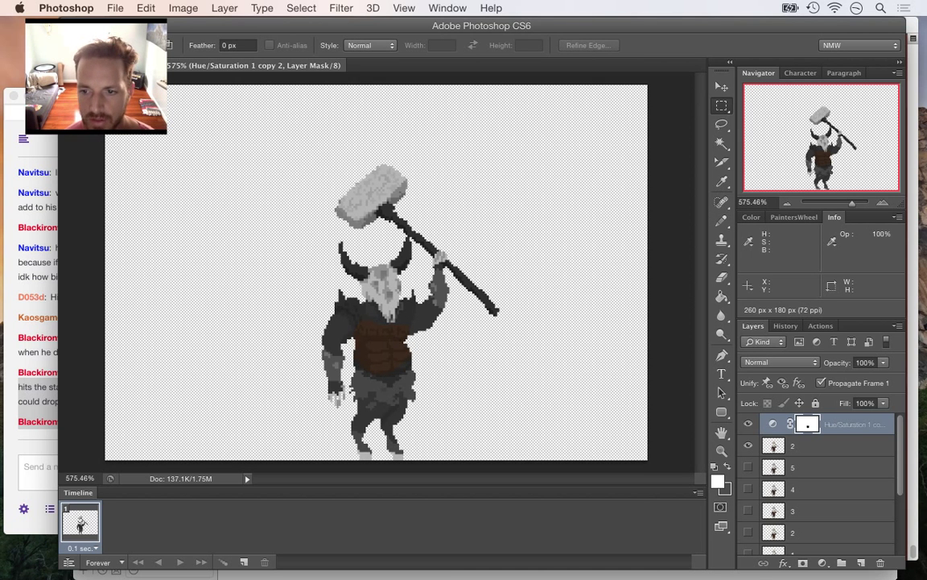
{"action": "left_click", "coordinate": [352, 391], "text": "super"}
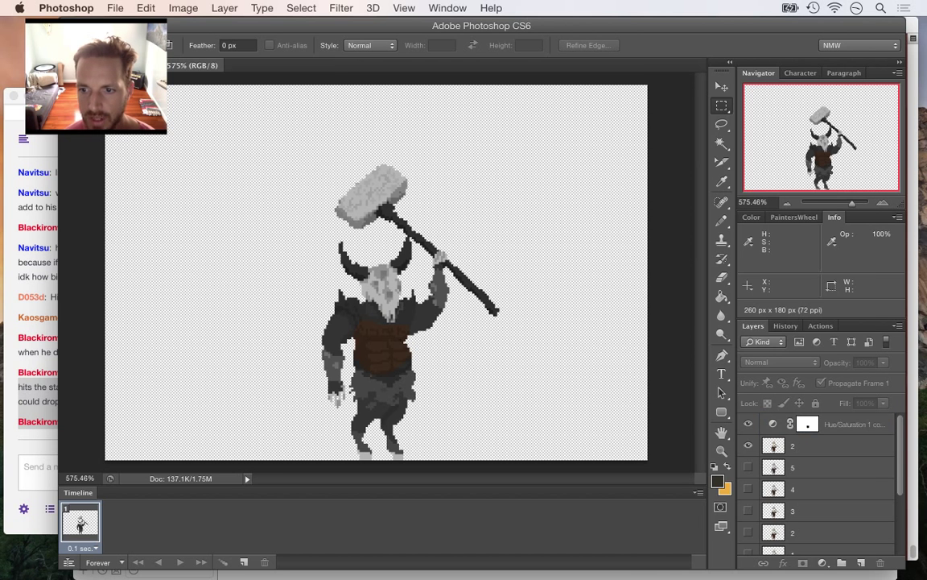
Duplicate the Hue/Saturation adjustment copy together with its torso mask
{"action": "right_click", "coordinate": [860, 424]}
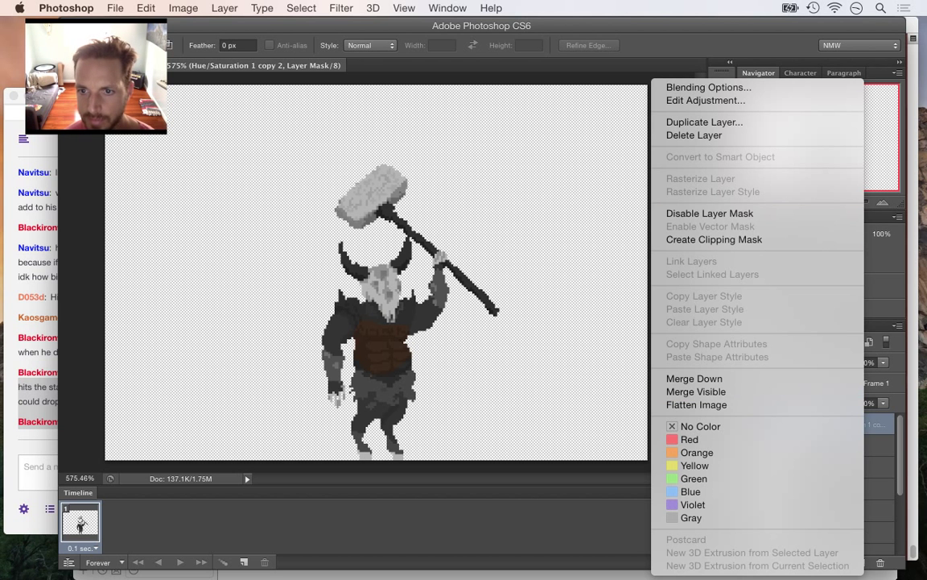
{"action": "left_click", "coordinate": [704, 122]}
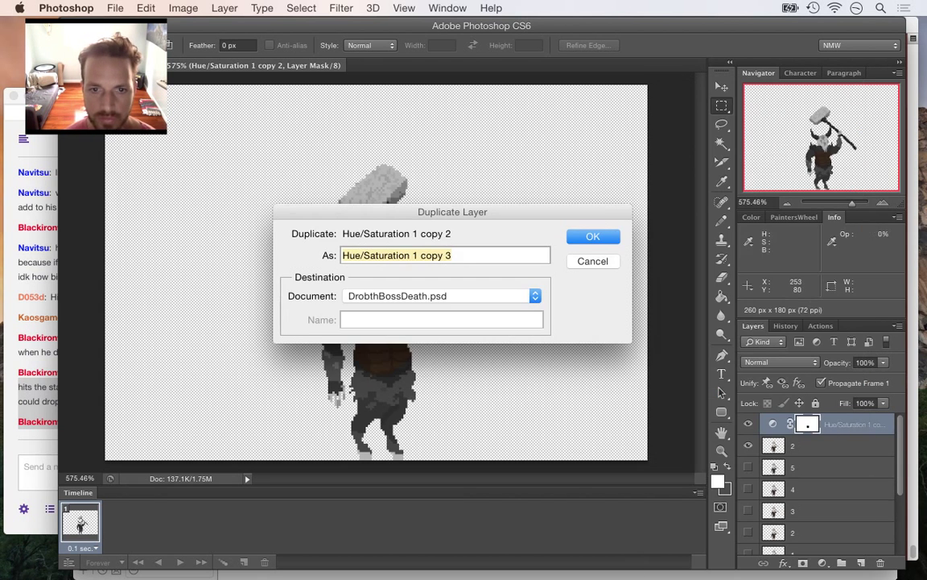
{"action": "key", "text": "Return"}
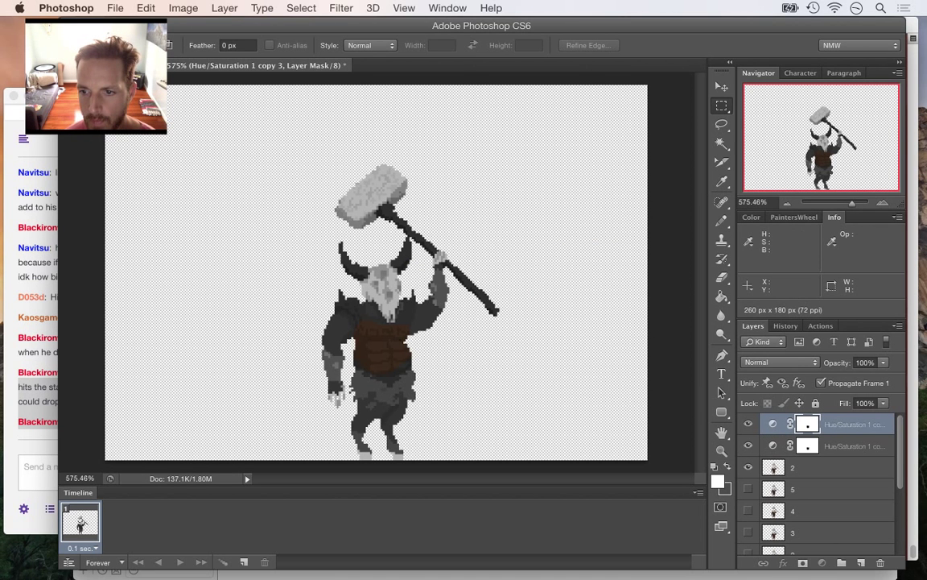
Merge the lower Hue/Saturation copy with the layer 2 duplicate beneath it and rename the result as 6
{"action": "left_click", "coordinate": [852, 446]}
{"action": "left_click", "coordinate": [852, 467], "text": "shift"}
{"action": "right_click", "coordinate": [852, 467]}
{"action": "left_click", "coordinate": [685, 379]}
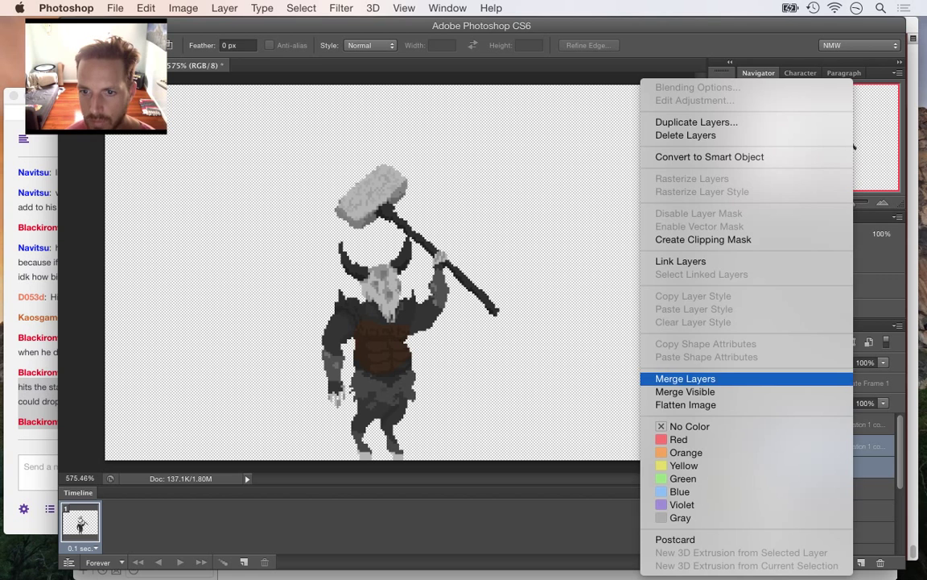
{"action": "double_click", "coordinate": [830, 446]}
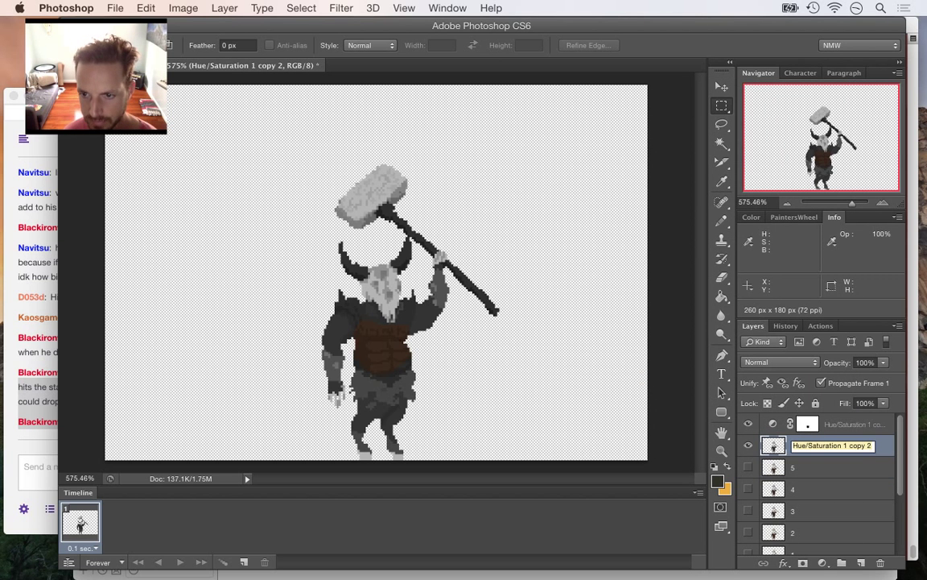
{"action": "type", "text": "6"}
{"action": "key", "text": "Return"}
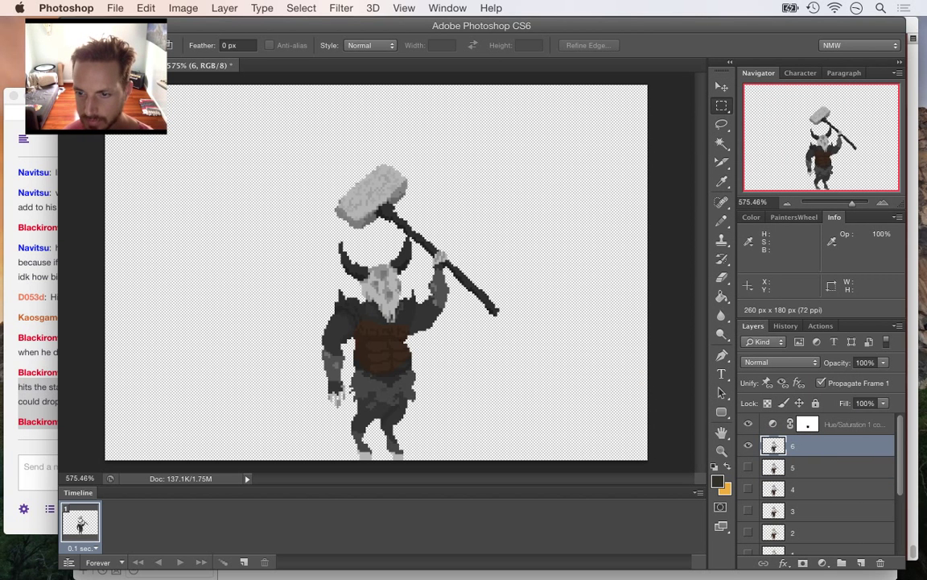
Duplicate layer 2 as 2 copy, place it directly beneath the Hue/Saturation copy, and show it with layer 6 hidden
{"action": "left_click", "coordinate": [813, 532]}
{"action": "right_click", "coordinate": [813, 532]}
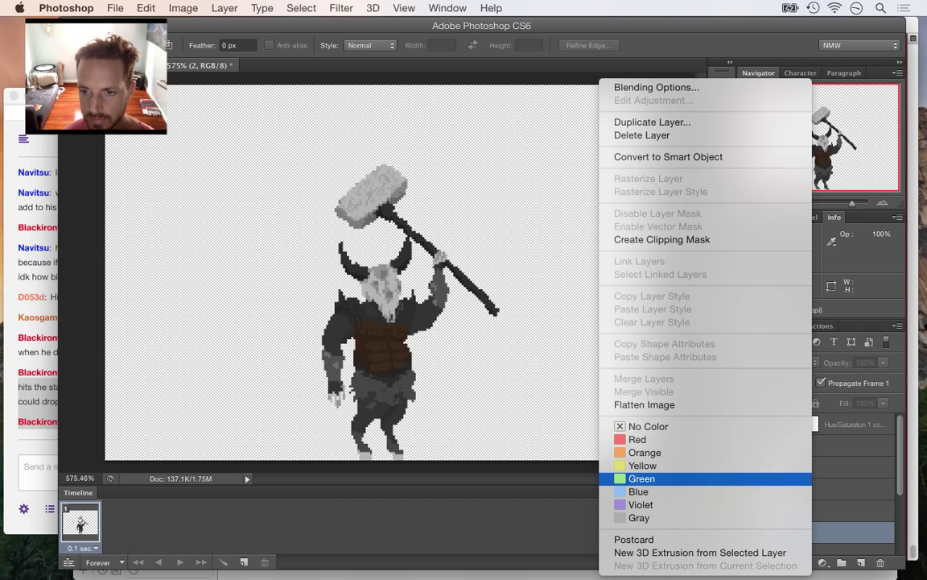
{"action": "left_click", "coordinate": [652, 121]}
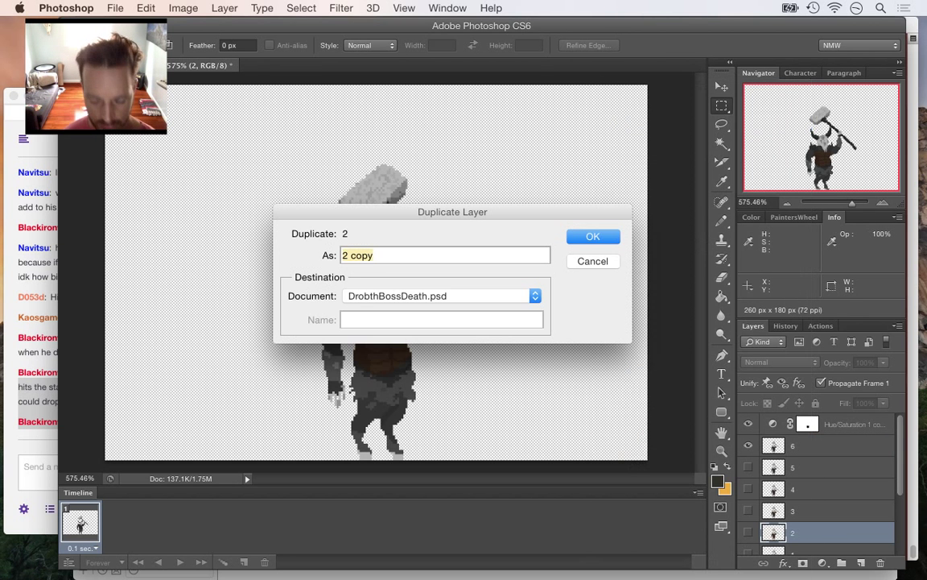
{"action": "key", "text": "Return"}
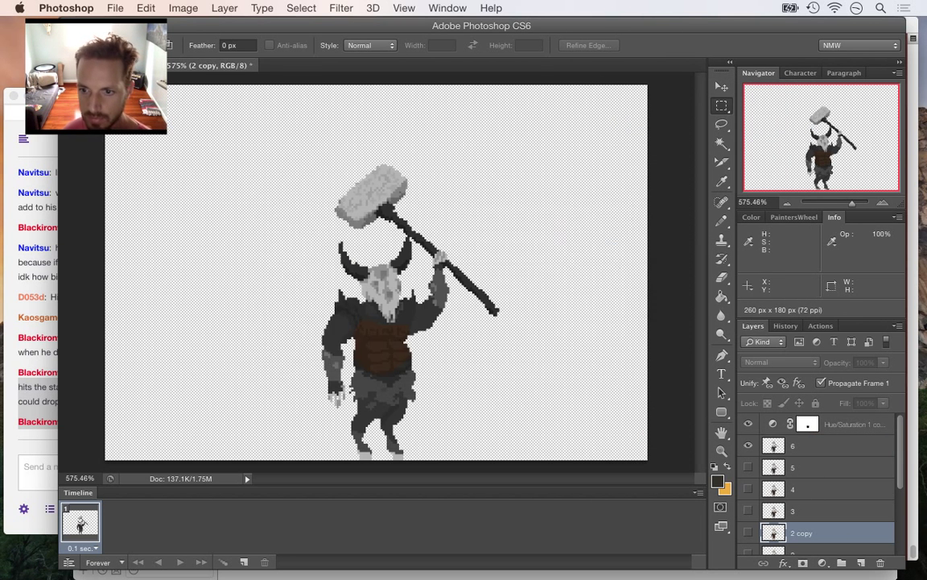
{"action": "left_click_drag", "start_coordinate": [813, 532], "coordinate": [813, 436]}
{"action": "left_click", "coordinate": [748, 467]}
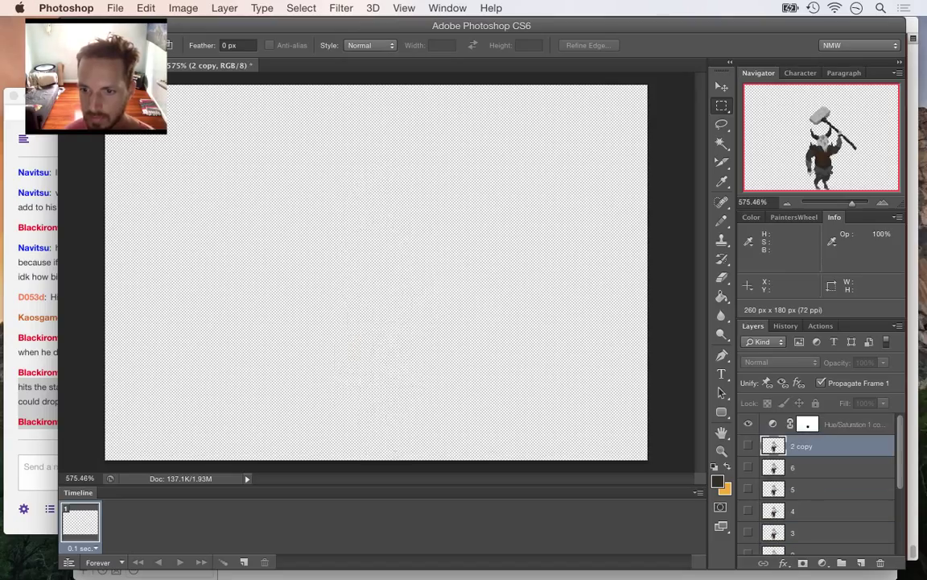
{"action": "left_click", "coordinate": [748, 445]}
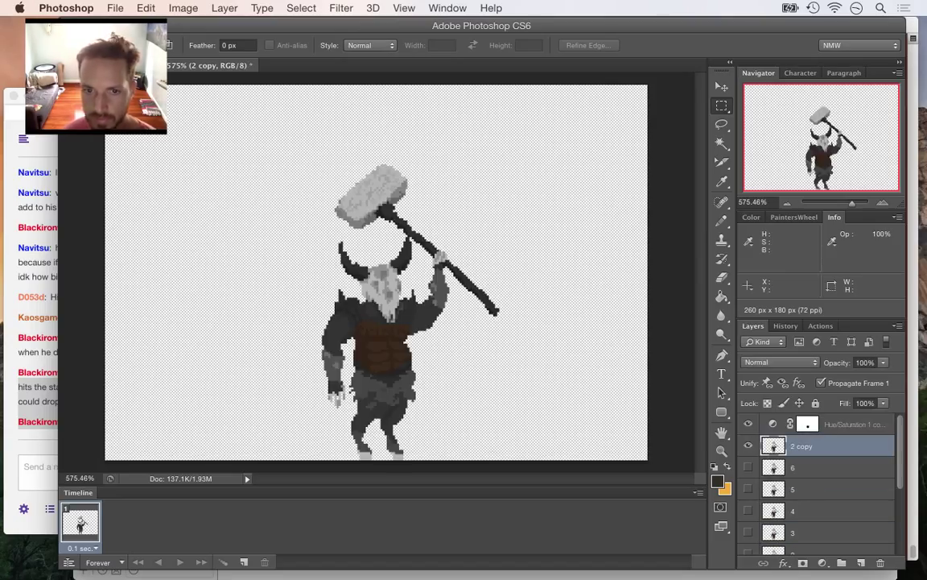
Delete the mask from the remaining Hue/Saturation copy so the adjustment affects the whole boss
{"action": "left_click", "coordinate": [807, 424]}
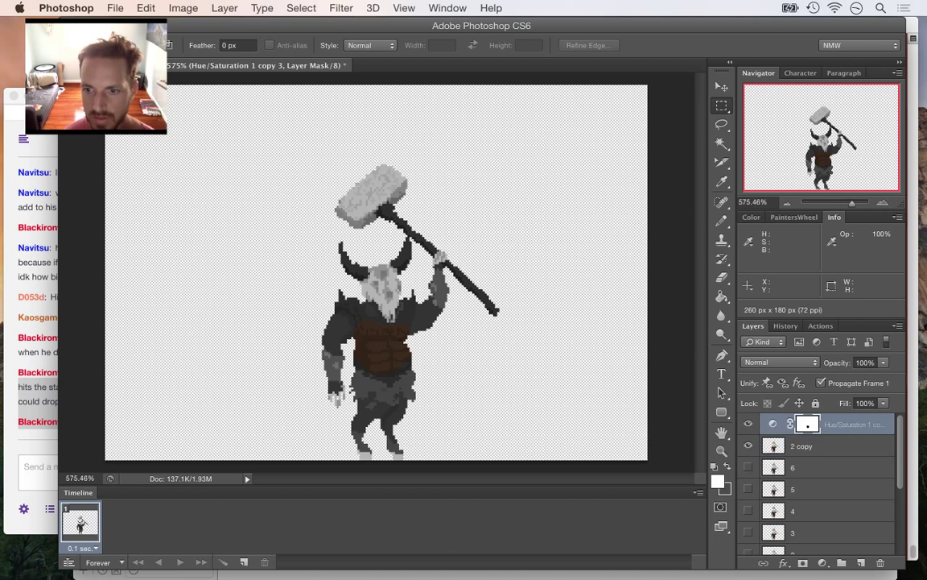
{"action": "right_click", "coordinate": [808, 424]}
{"action": "left_click", "coordinate": [704, 454]}
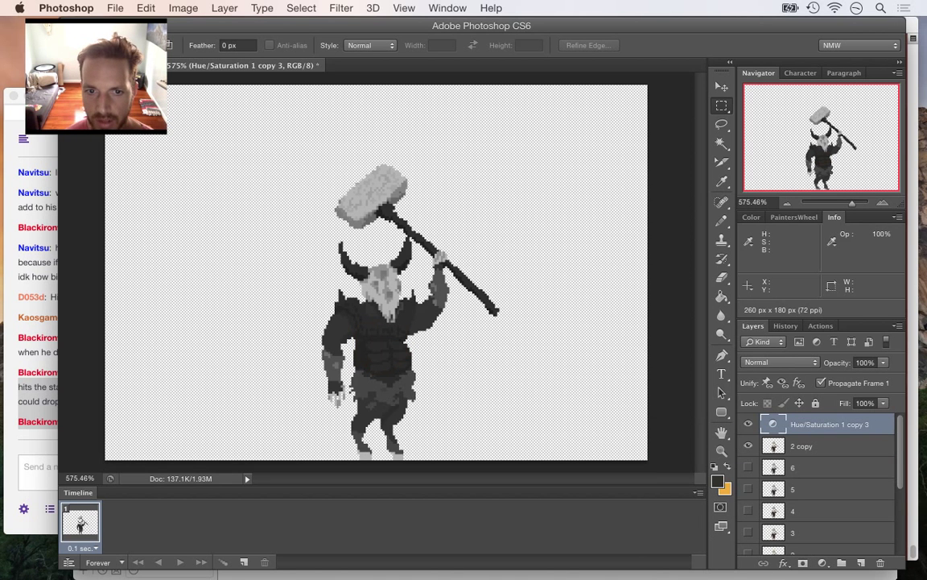
Merge the unmasked Hue/Saturation copy with layer 2 copy and rename the result as 7
{"action": "left_click", "coordinate": [845, 445], "text": "shift"}
{"action": "right_click", "coordinate": [845, 445]}
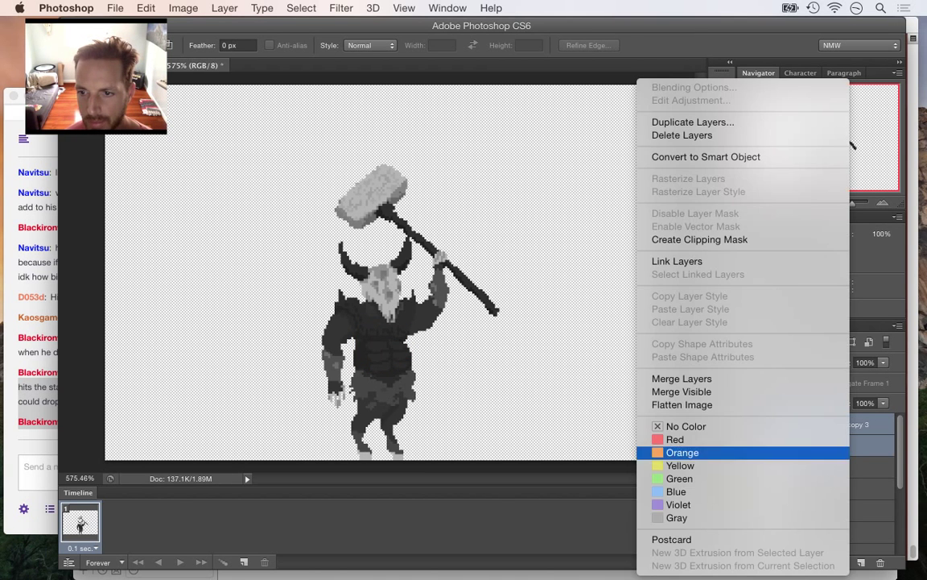
{"action": "left_click", "coordinate": [682, 379]}
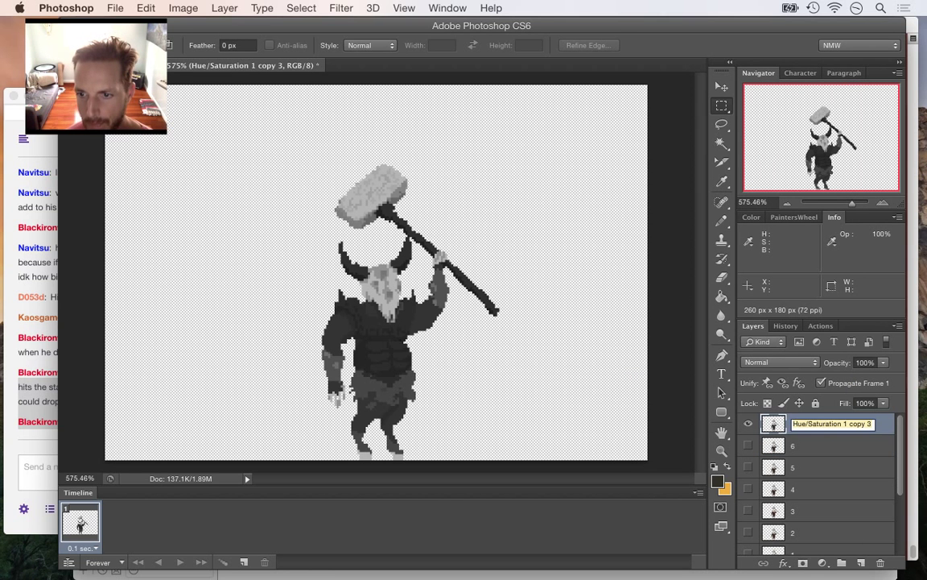
{"action": "type", "text": "7"}
{"action": "key", "text": "Return"}
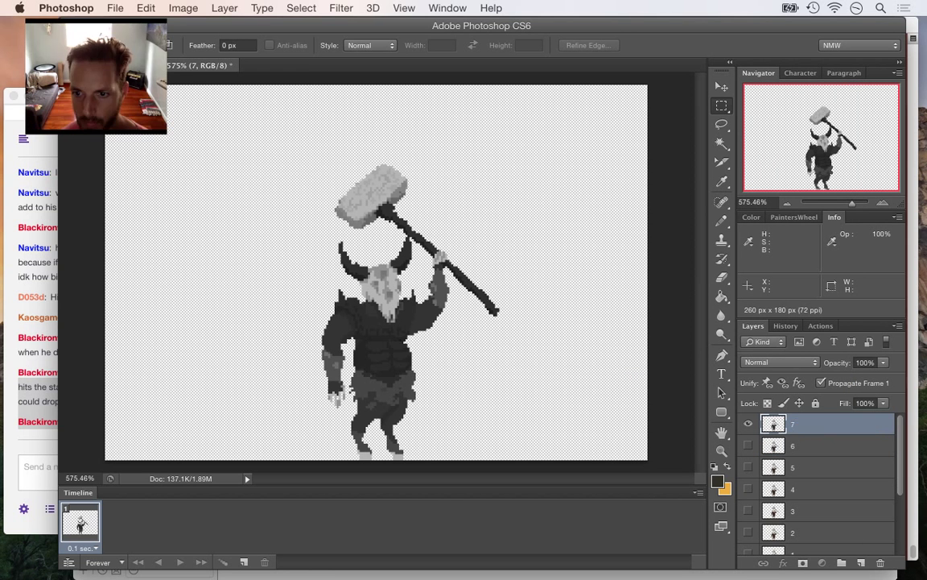
Set the first timeline frame to show only layer 0, with layer 7 hidden
{"action": "left_click", "coordinate": [814, 445]}
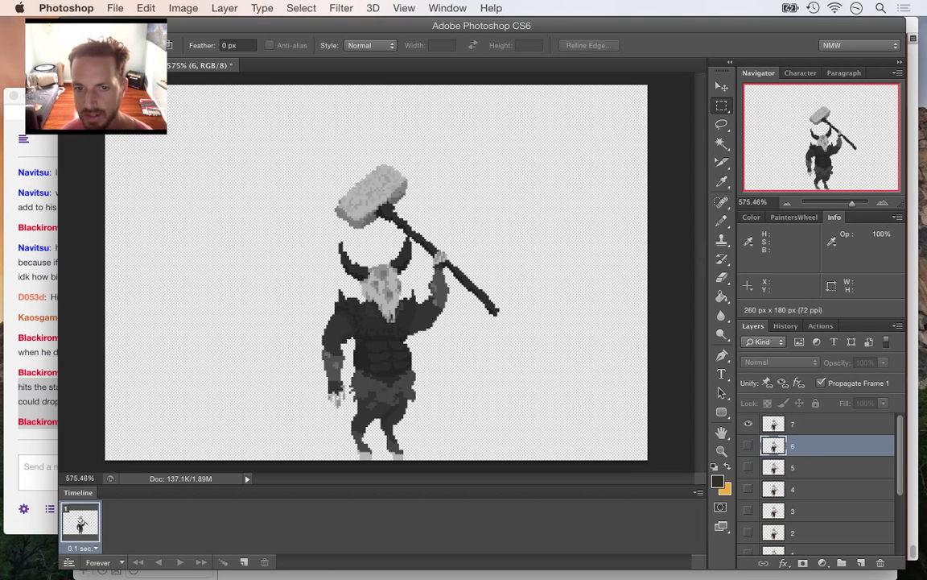
{"action": "scroll", "coordinate": [809, 459], "scroll_direction": "down", "scroll_amount": 3}
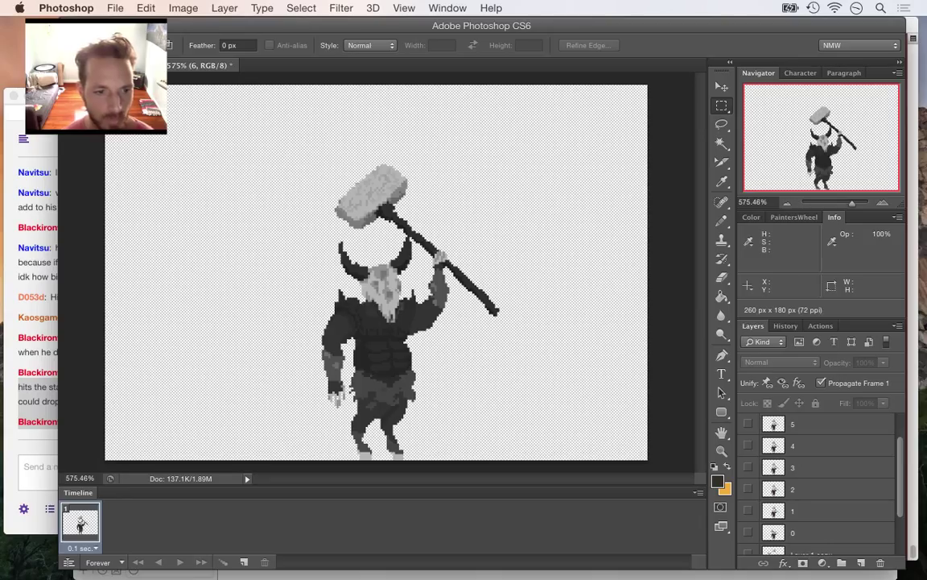
{"action": "scroll", "coordinate": [749, 451], "scroll_direction": "up", "scroll_amount": 3}
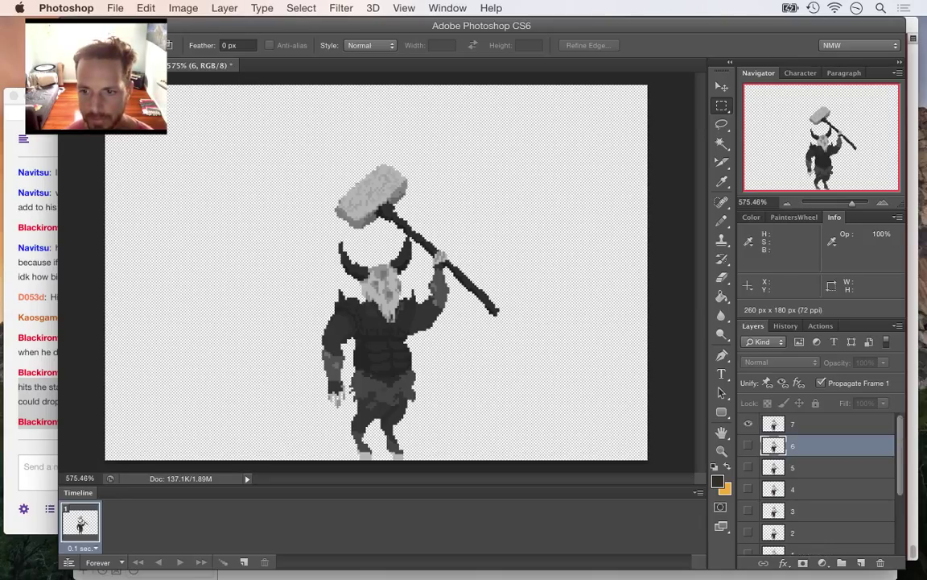
{"action": "left_click", "coordinate": [748, 424]}
{"action": "scroll", "coordinate": [817, 483], "scroll_direction": "down", "scroll_amount": 2}
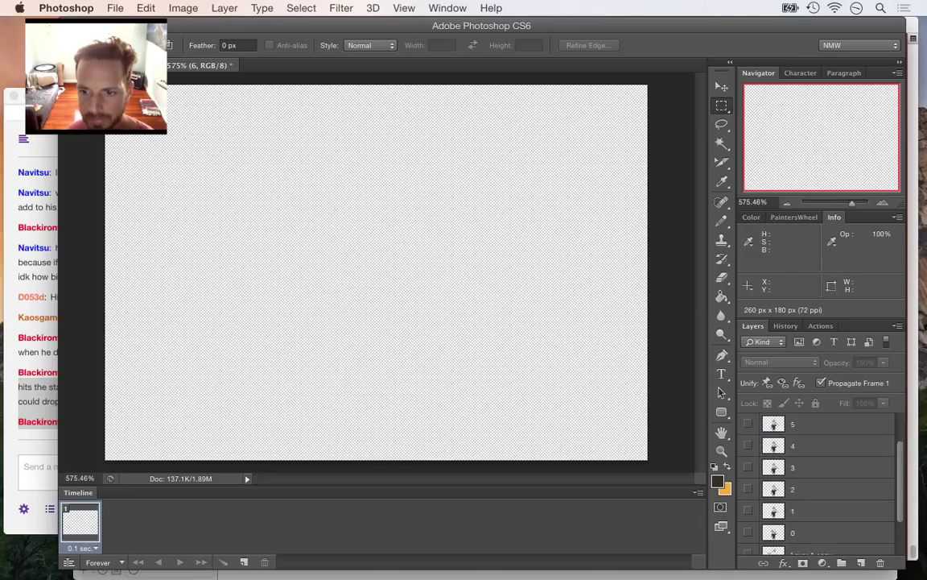
{"action": "left_click", "coordinate": [748, 532]}
Add timeline frames 2 and 3, showing only layer 1 in frame 2 and only layer 2 in frame 3
{"action": "left_click", "coordinate": [244, 562]}
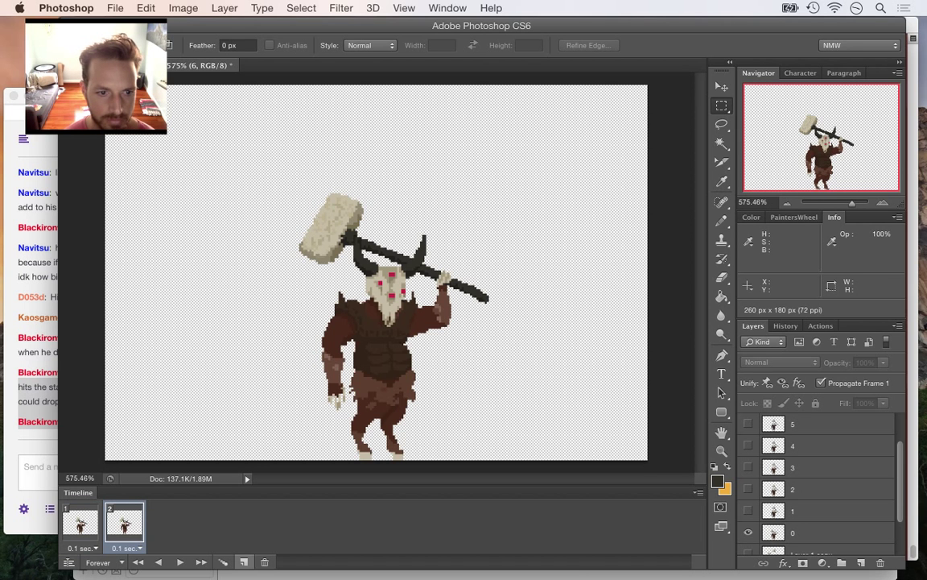
{"action": "left_click", "coordinate": [747, 532]}
{"action": "left_click", "coordinate": [748, 510]}
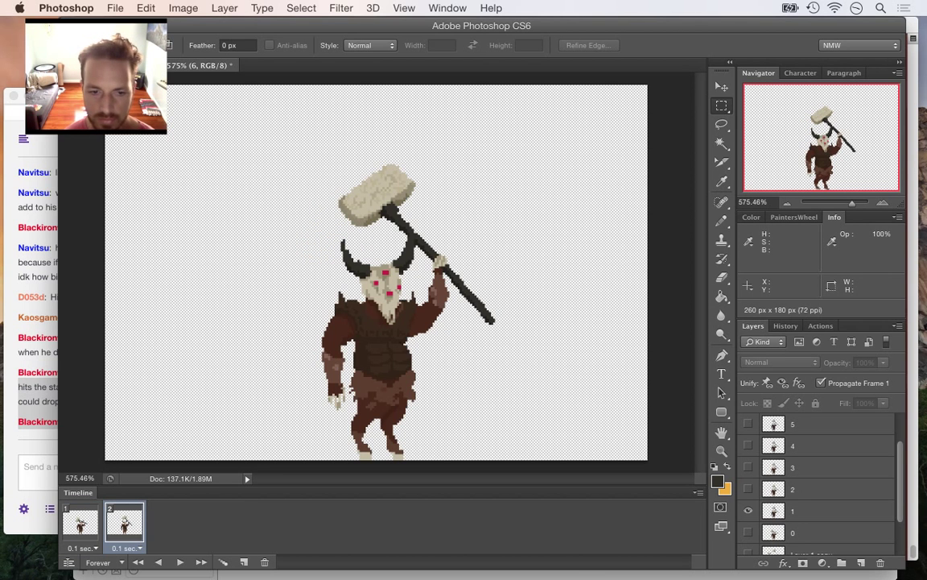
{"action": "left_click", "coordinate": [244, 562]}
{"action": "left_click", "coordinate": [747, 510]}
{"action": "left_click", "coordinate": [748, 488]}
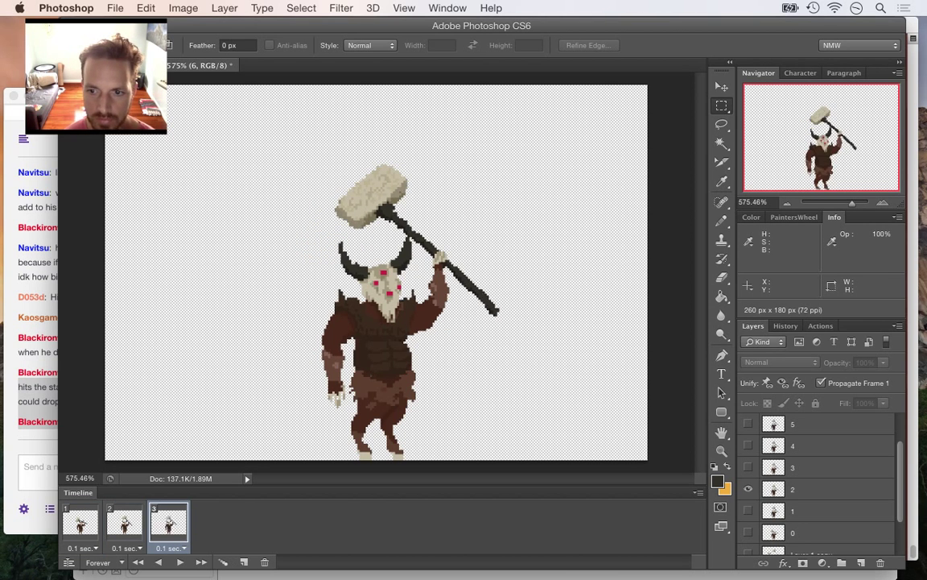
Add timeline frames 4, 5 and 6, showing only layer 3, layer 4 and layer 5 in turn
{"action": "left_click", "coordinate": [244, 562]}
{"action": "left_click", "coordinate": [748, 489]}
{"action": "left_click", "coordinate": [747, 467]}
{"action": "left_click", "coordinate": [244, 562]}
{"action": "left_click", "coordinate": [748, 467]}
{"action": "left_click", "coordinate": [748, 445]}
{"action": "left_click", "coordinate": [748, 445]}
{"action": "left_click", "coordinate": [748, 423]}
Add timeline frames 7 and 8, showing only layer 6 in frame 7 and only layer 7 in frame 8
{"action": "left_click", "coordinate": [244, 562]}
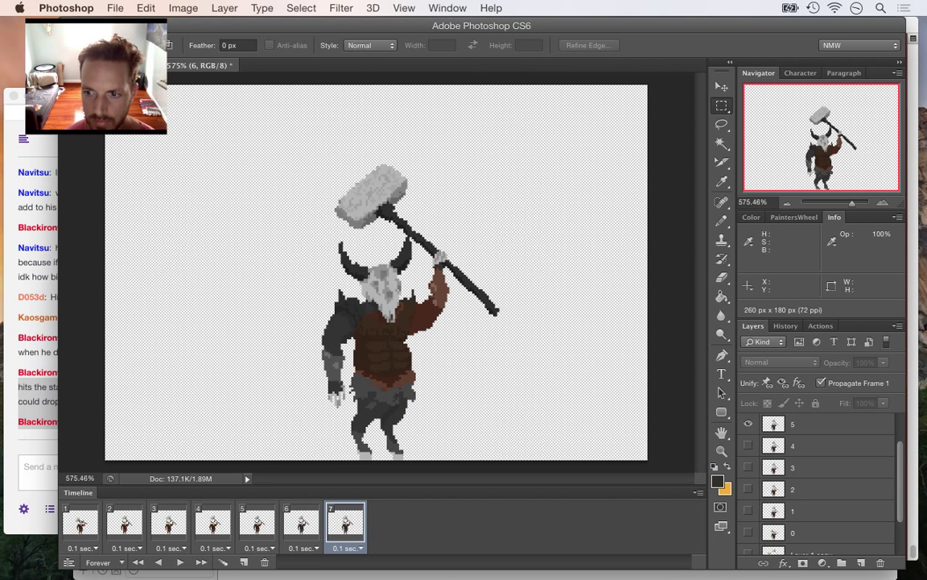
{"action": "scroll", "coordinate": [812, 448], "scroll_direction": "up", "scroll_amount": 2}
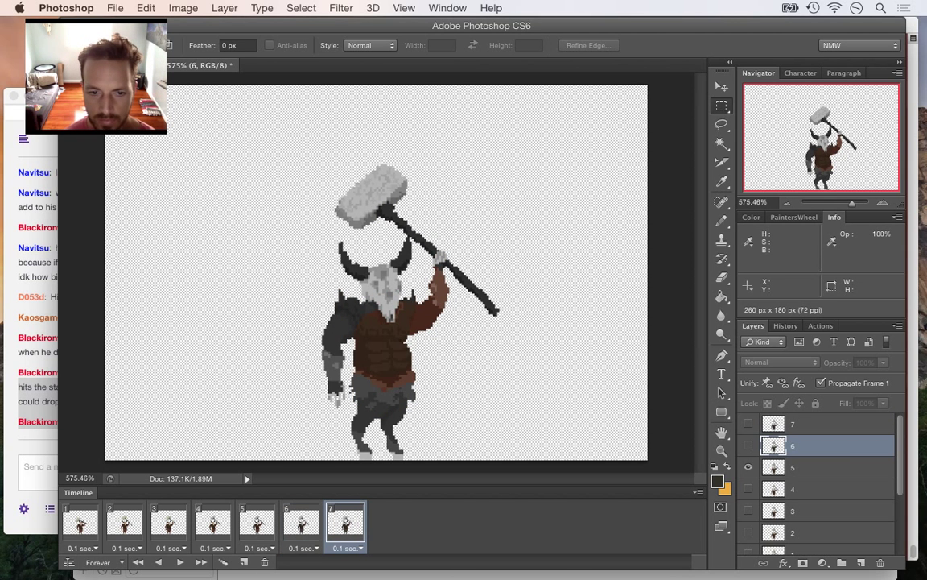
{"action": "left_click", "coordinate": [301, 523]}
{"action": "left_click", "coordinate": [345, 523]}
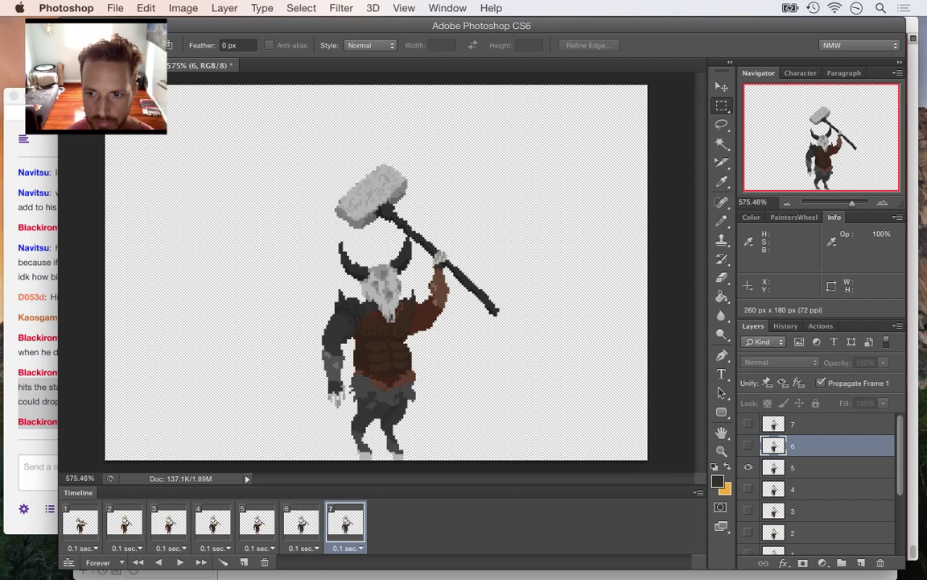
{"action": "left_click", "coordinate": [747, 467]}
{"action": "left_click", "coordinate": [748, 446]}
{"action": "key", "text": "F2"}
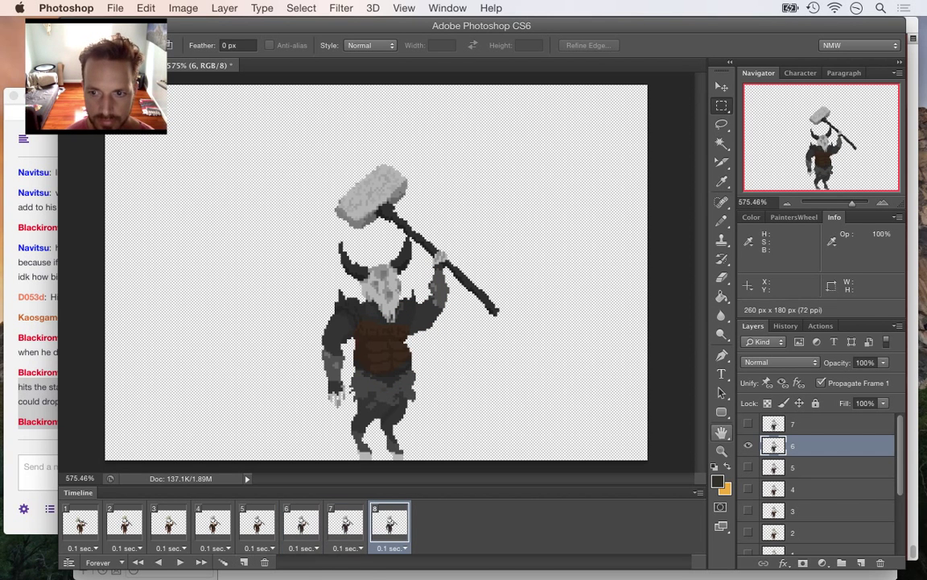
{"action": "left_click", "coordinate": [747, 424]}
Set the delay of frame 8 to 1 second and play the animation
{"action": "left_click", "coordinate": [81, 523]}
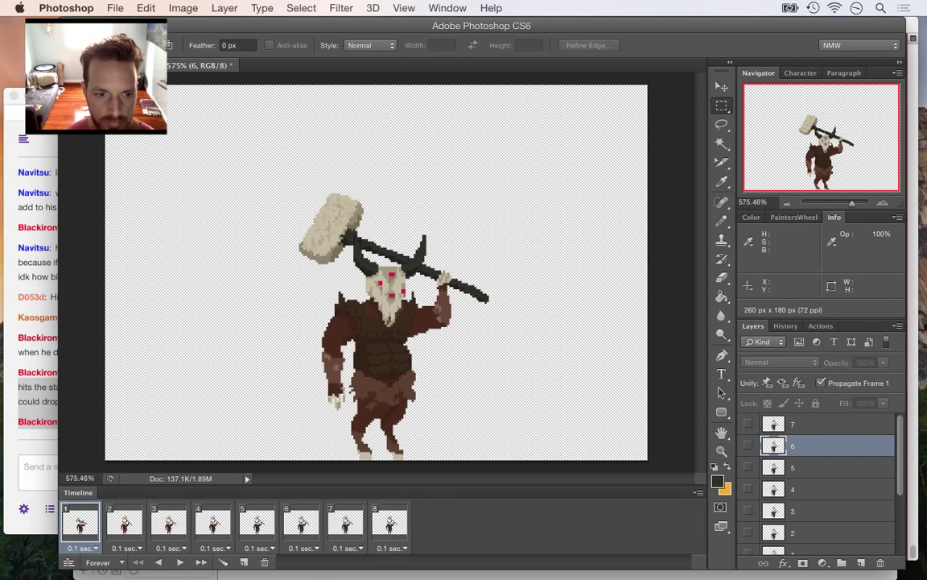
{"action": "left_click", "coordinate": [393, 548]}
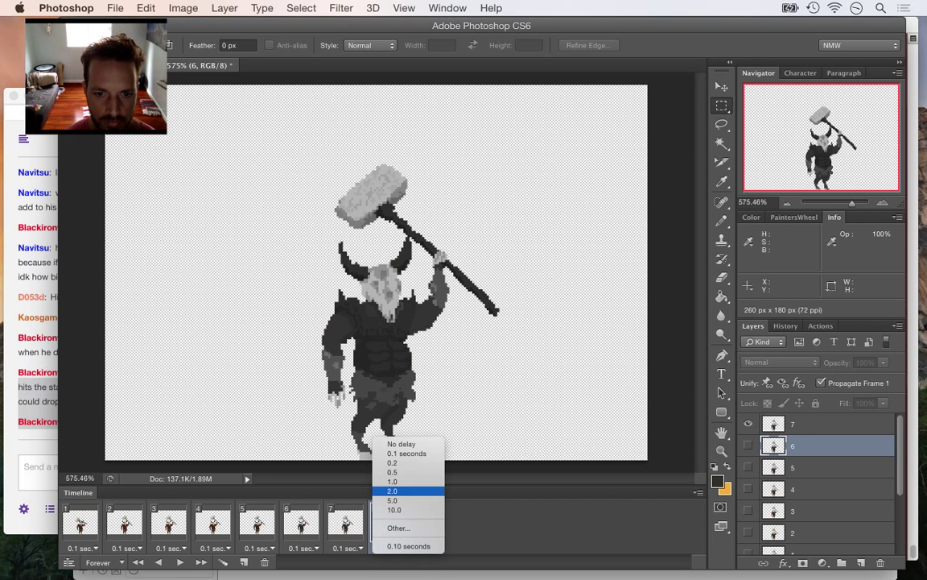
{"action": "left_click", "coordinate": [393, 481]}
{"action": "key", "text": "space"}
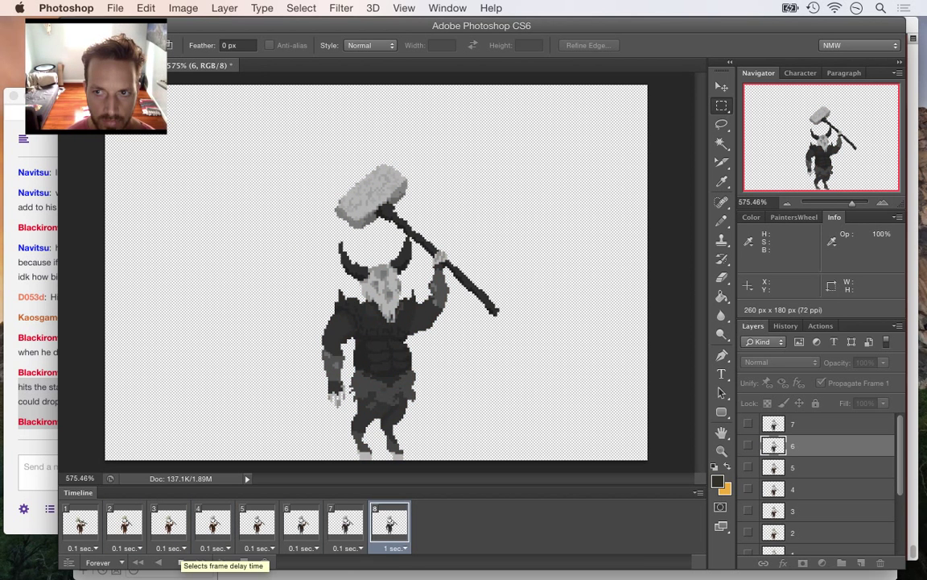
{"action": "left_click", "coordinate": [181, 561]}
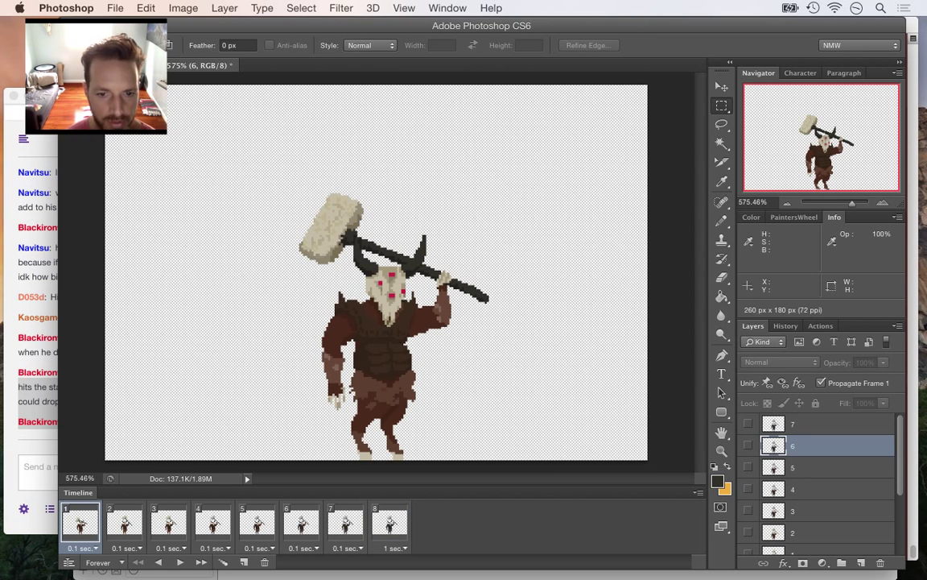
Set the delay of frames 1 to 7 to 0.2 seconds and preview the animation with the panels hidden
{"action": "left_click", "coordinate": [389, 523], "text": "shift"}
{"action": "left_click", "coordinate": [345, 524]}
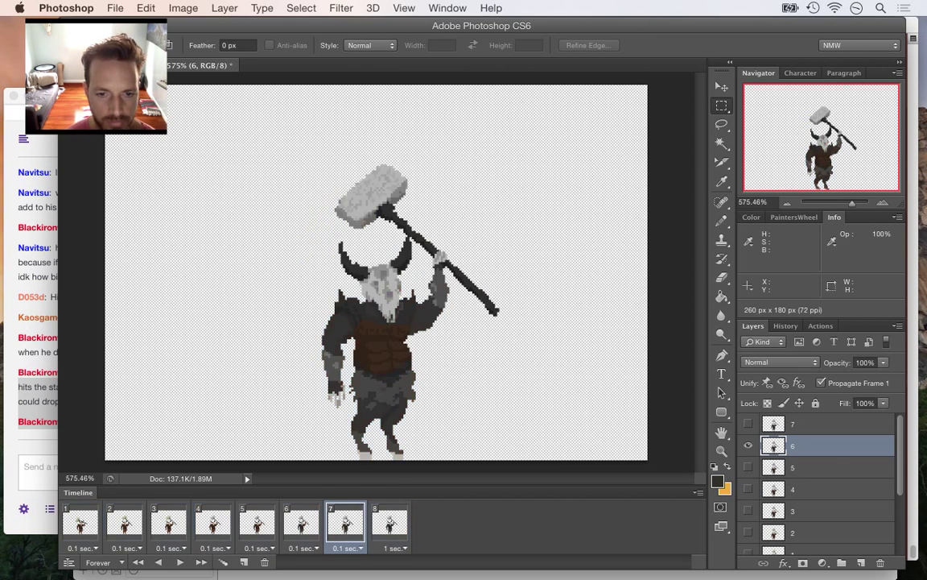
{"action": "left_click", "coordinate": [81, 523], "text": "shift"}
{"action": "left_click", "coordinate": [349, 548]}
{"action": "left_click", "coordinate": [354, 462]}
{"action": "left_click", "coordinate": [81, 524]}
{"action": "key", "text": "space"}
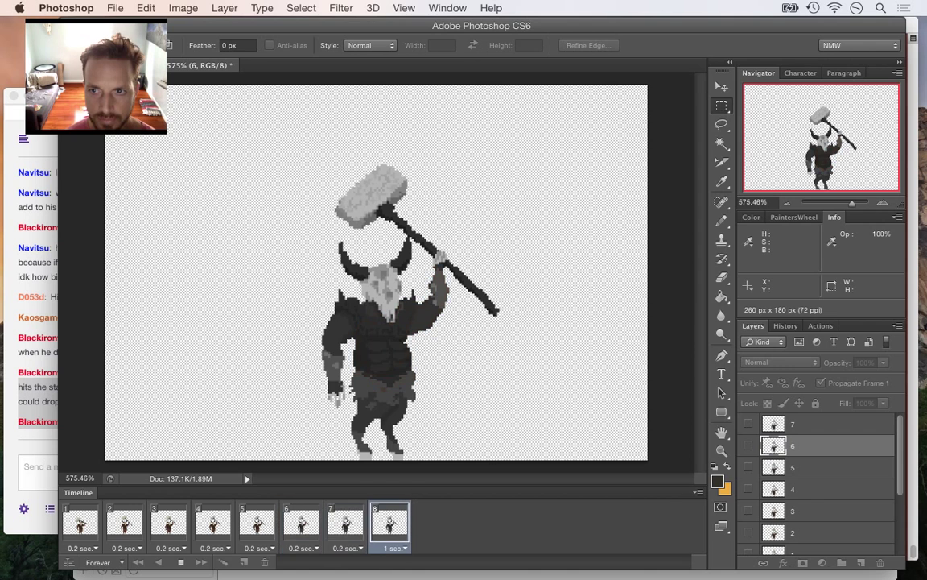
{"action": "key", "text": "Tab"}
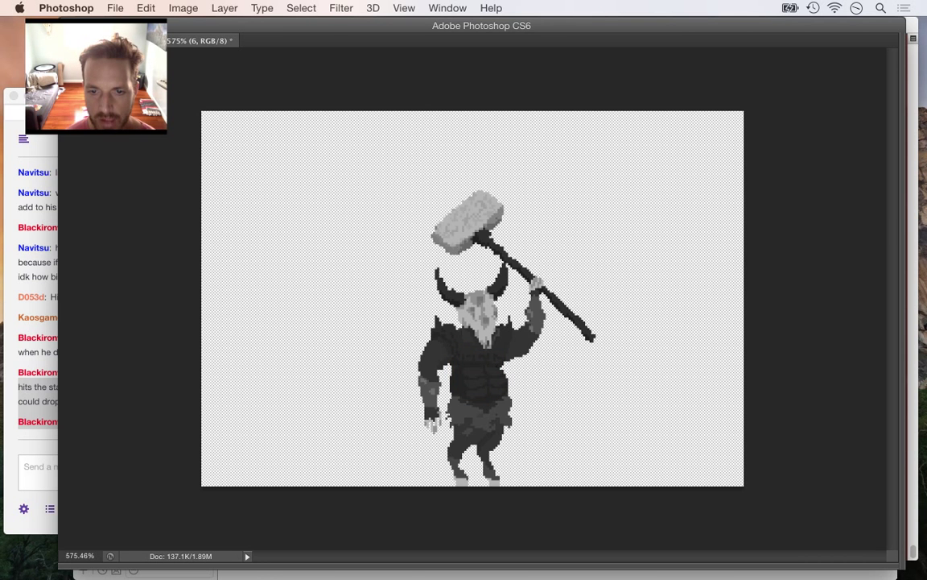
{"action": "key", "text": "Tab"}
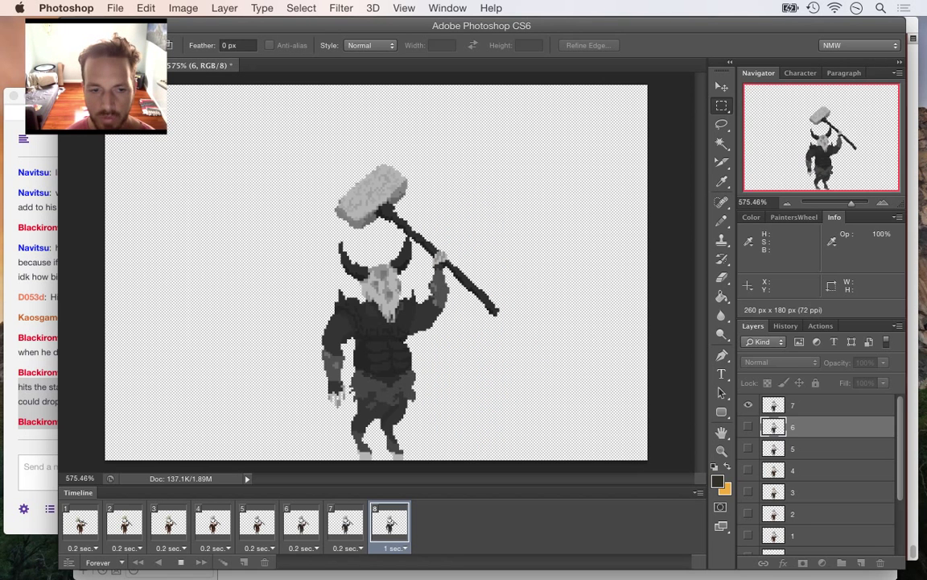
Set the delay of frames 1 to 7 to 0.15 seconds and preview the animation with the panels hidden
{"action": "left_click", "coordinate": [345, 524], "text": "shift"}
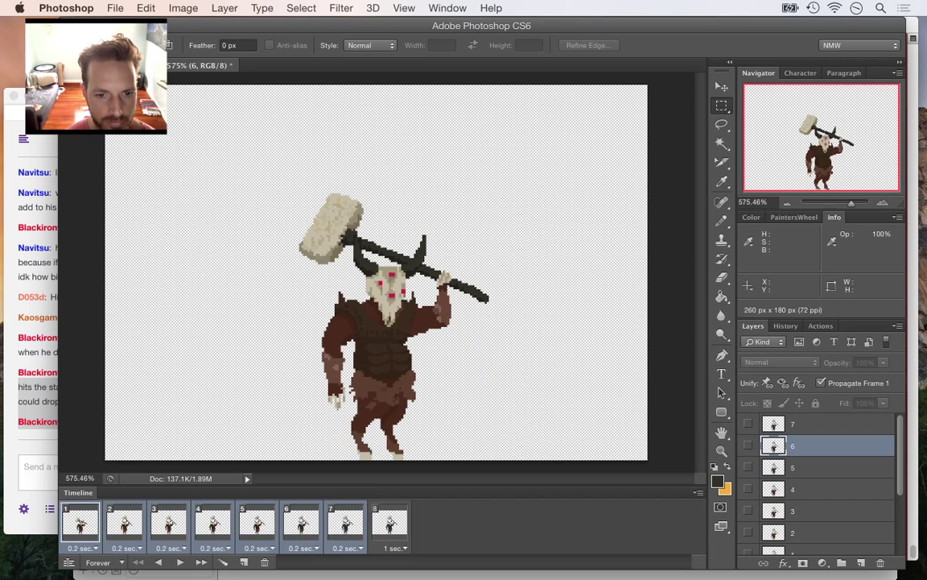
{"action": "left_click", "coordinate": [355, 548]}
{"action": "left_click", "coordinate": [355, 528]}
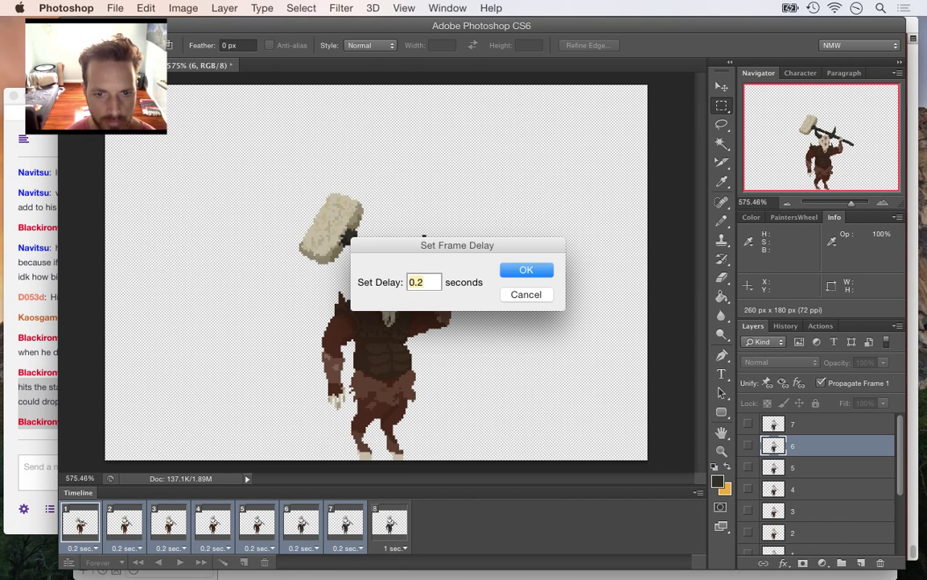
{"action": "left_click", "coordinate": [425, 282]}
{"action": "key", "text": "BackSpace"}
{"action": "type", "text": "15"}
{"action": "key", "text": "Return"}
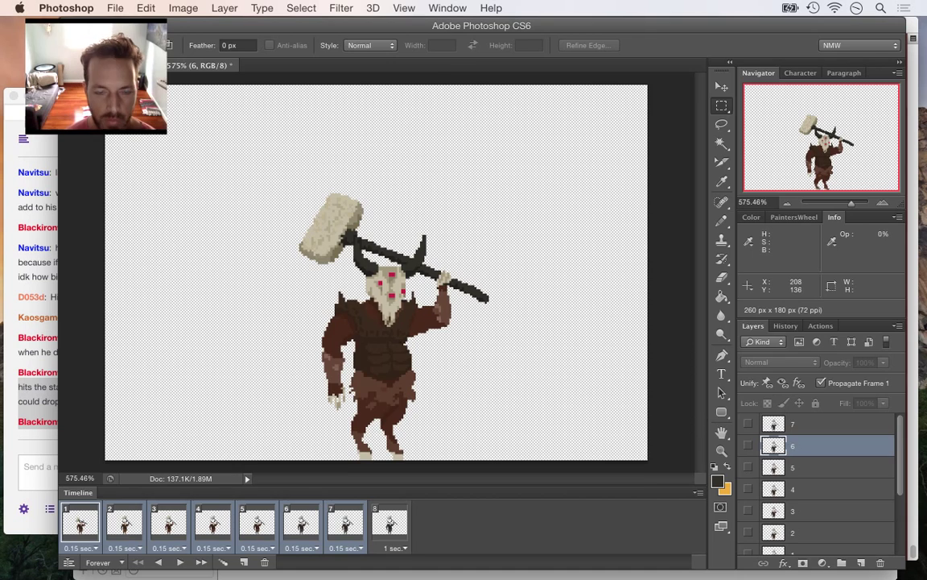
{"action": "key", "text": "Tab"}
{"action": "key", "text": "space"}
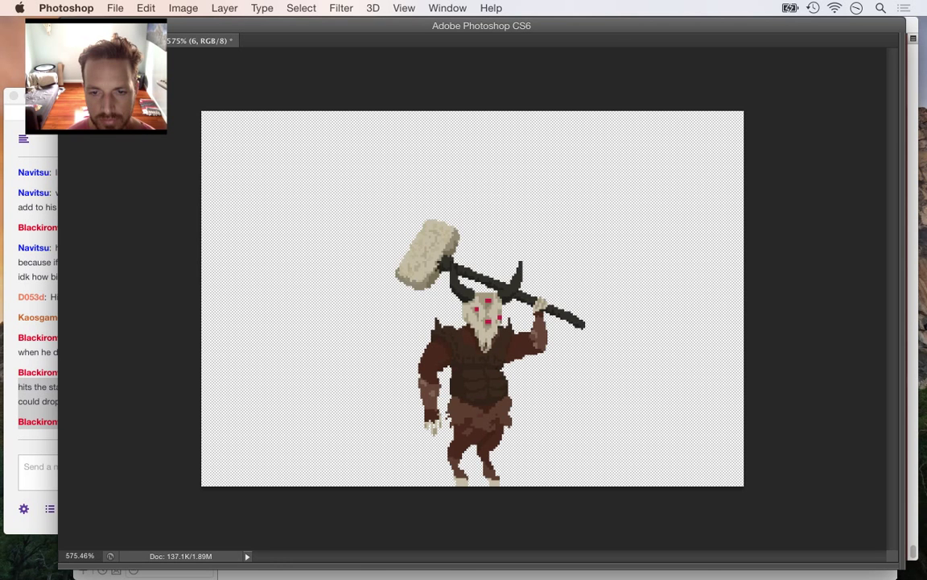
{"action": "key", "text": "Tab"}
{"action": "key", "text": "space"}
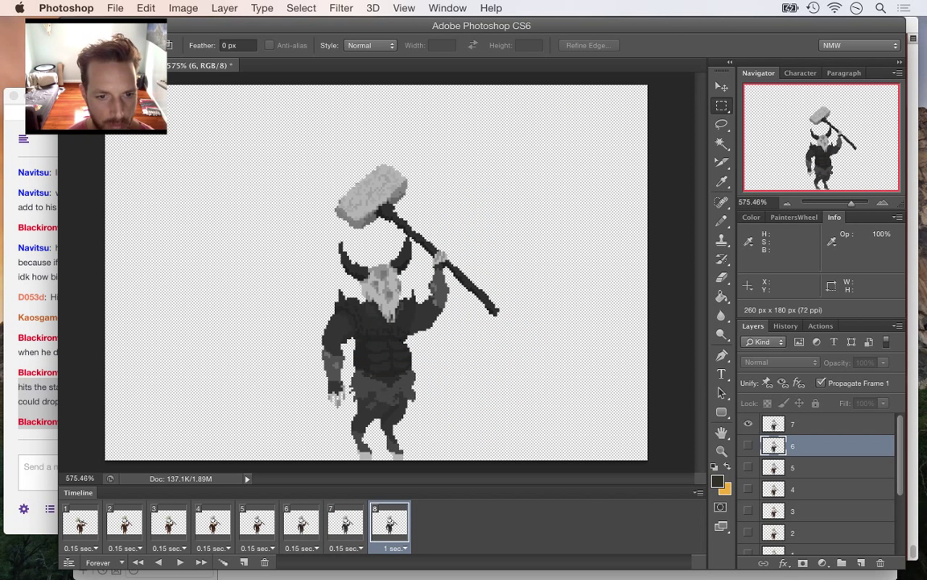
Set the delay of all eight timeline frames to 0.1 seconds
{"action": "left_click", "coordinate": [81, 523]}
{"action": "left_click", "coordinate": [389, 524], "text": "shift"}
{"action": "left_click", "coordinate": [396, 547]}
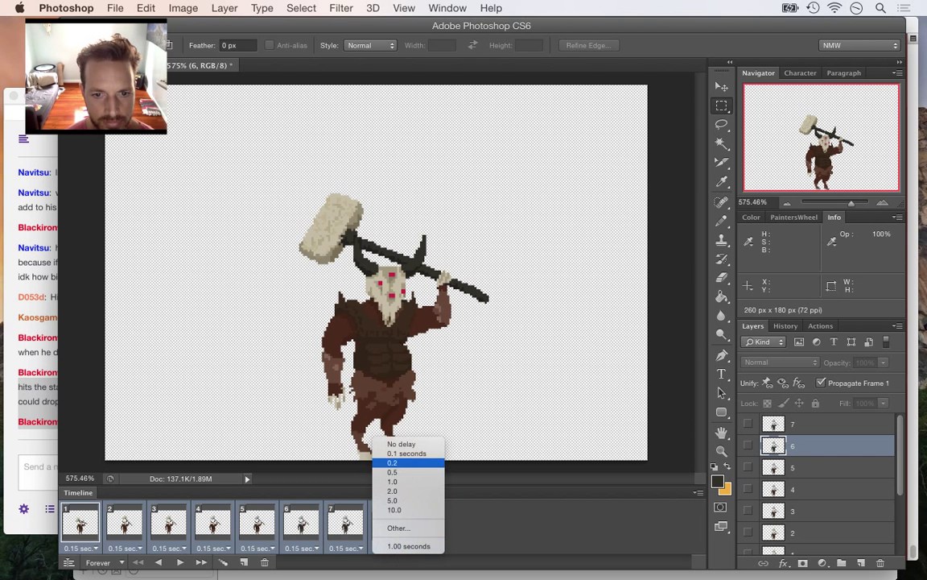
{"action": "left_click", "coordinate": [407, 453]}
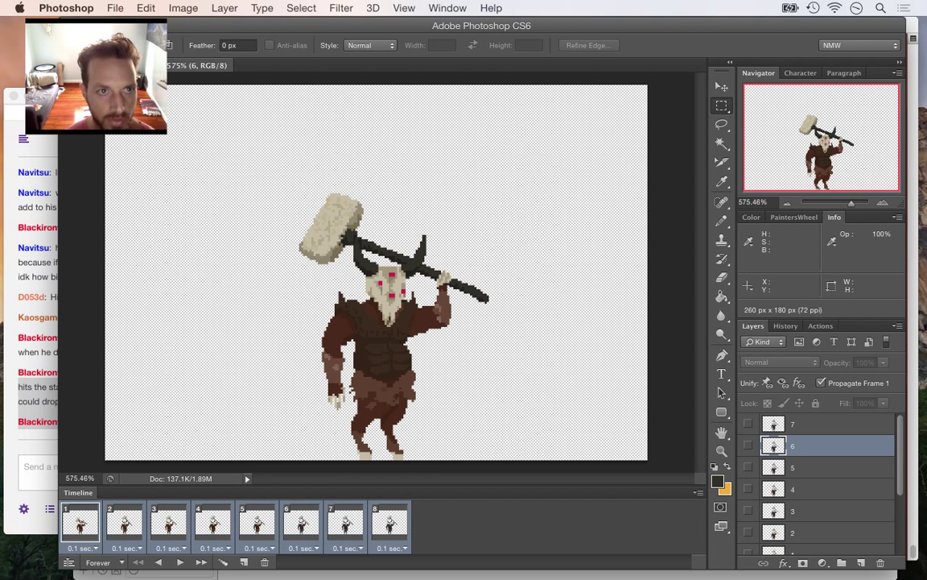
Render all frames as a 10 fps PNG image sequence named DrobthBossDeath.png into the Foes folder, replacing the existing sequence
{"action": "left_click", "coordinate": [115, 7]}
{"action": "mouse_move", "coordinate": [185, 287]}
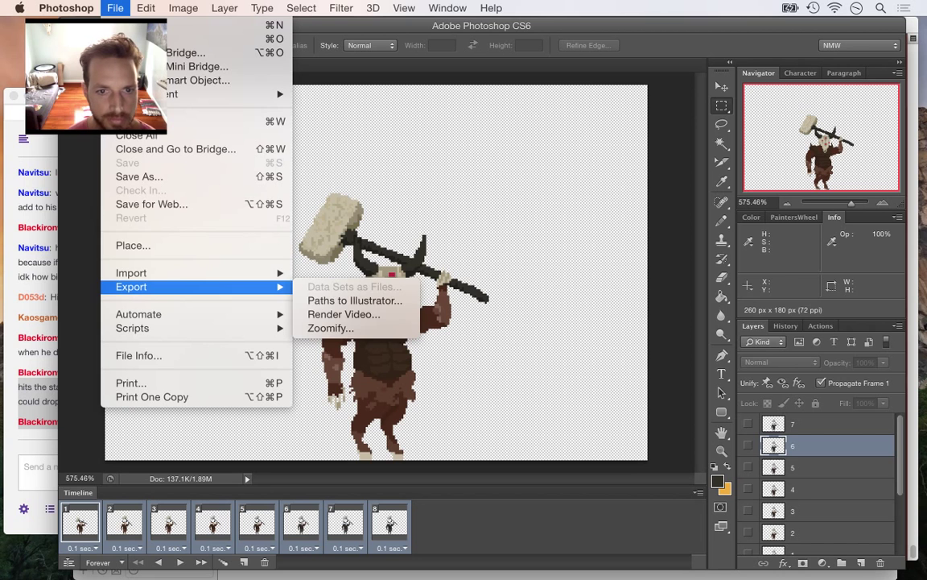
{"action": "left_click", "coordinate": [354, 314]}
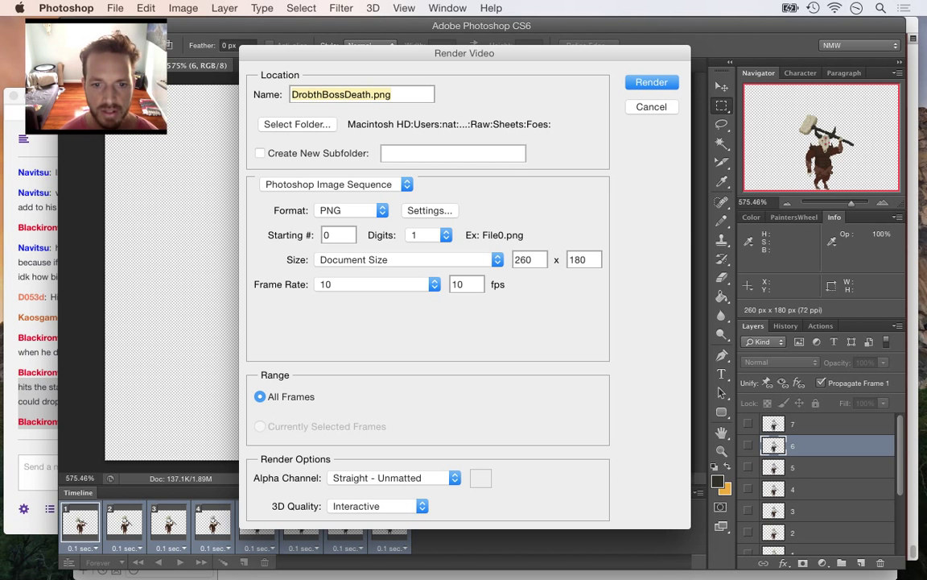
{"action": "key", "text": "Return"}
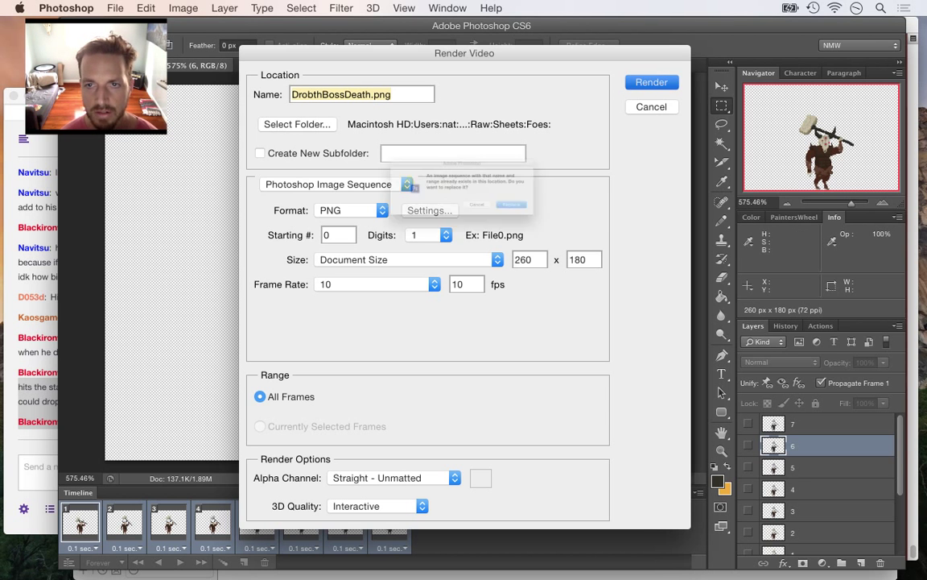
{"action": "key", "text": "Return"}
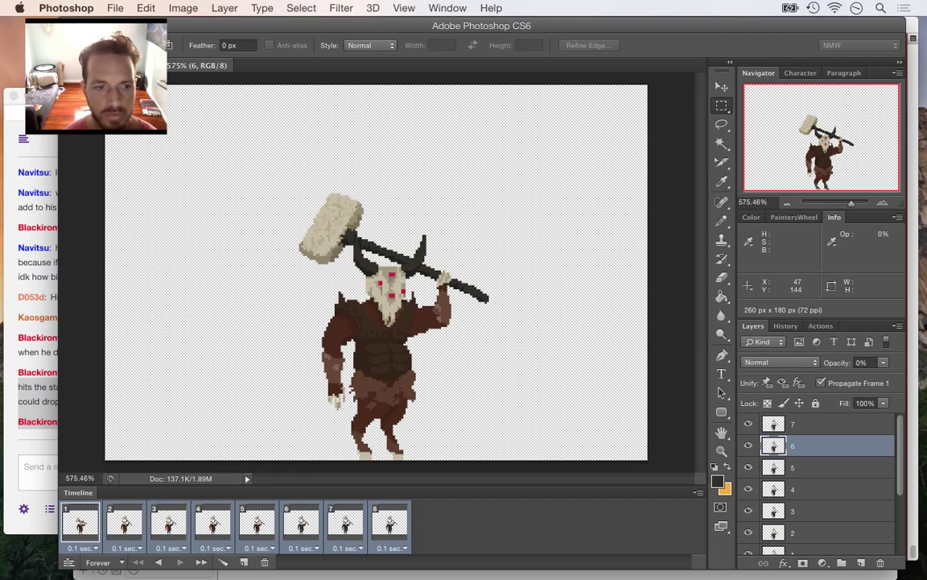
Switch to Finder and show the Sheets folder in a new, enlarged window with a narrower sidebar
{"action": "key", "text": "super+Tab"}
{"action": "key", "text": "super+Tab"}
{"action": "key", "text": "super+Tab"}
{"action": "key", "text": "super+Tab"}
{"action": "key", "text": "super+Tab"}
{"action": "key", "text": "super+Tab"}
{"action": "key", "text": "super+Tab"}
{"action": "key", "text": "super+Tab"}
{"action": "key", "text": "super+n"}
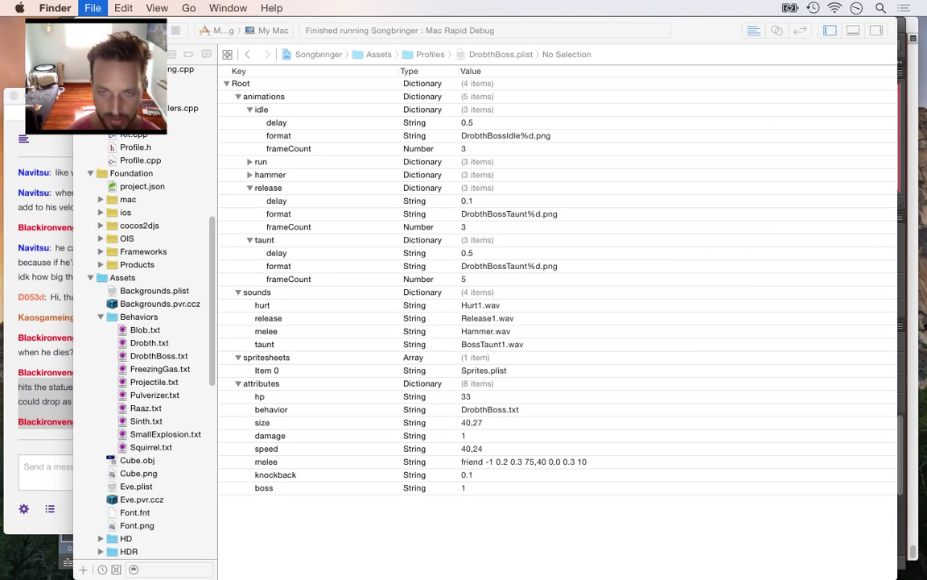
{"action": "left_click", "coordinate": [229, 183]}
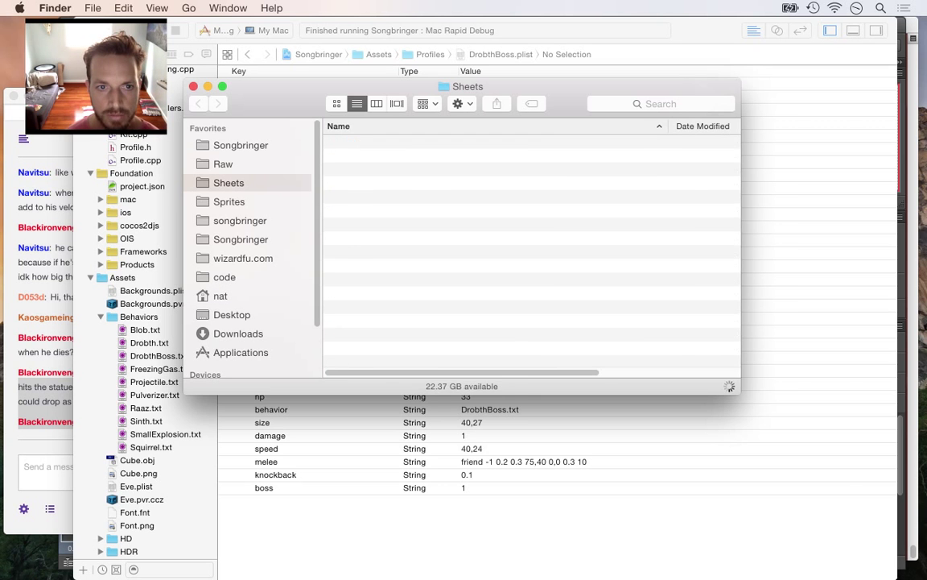
{"action": "left_click_drag", "start_coordinate": [739, 393], "coordinate": [868, 543]}
{"action": "left_click_drag", "start_coordinate": [323, 402], "coordinate": [286, 402]}
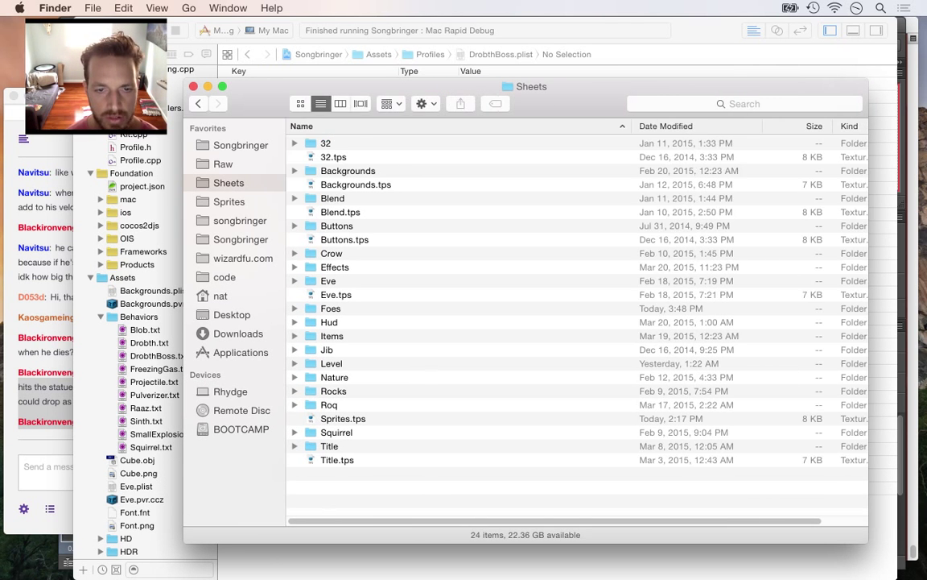
Open the Foes folder and check the rendered DrobthBossDeath PNG files, selecting DrobthBossDeath7.png
{"action": "double_click", "coordinate": [331, 309]}
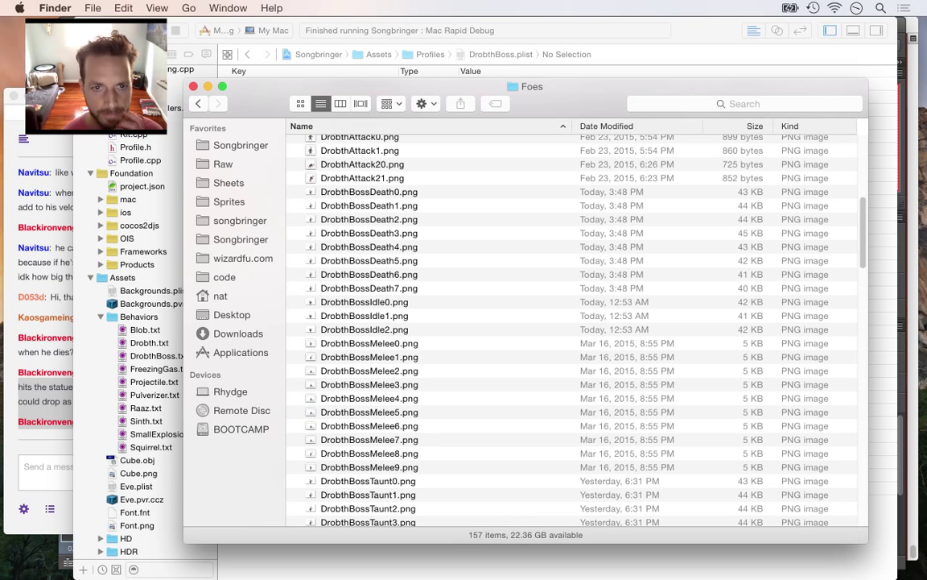
{"action": "left_click", "coordinate": [368, 192]}
{"action": "left_click", "coordinate": [368, 289]}
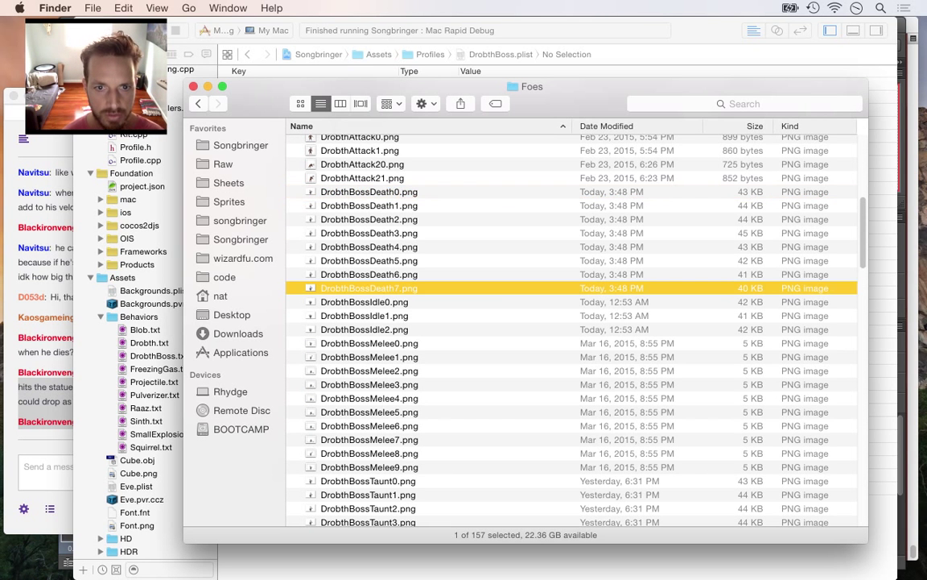
Switch to Xcode and open DrobthBoss.plist from the Profiles folder
{"action": "key", "text": "super+Tab"}
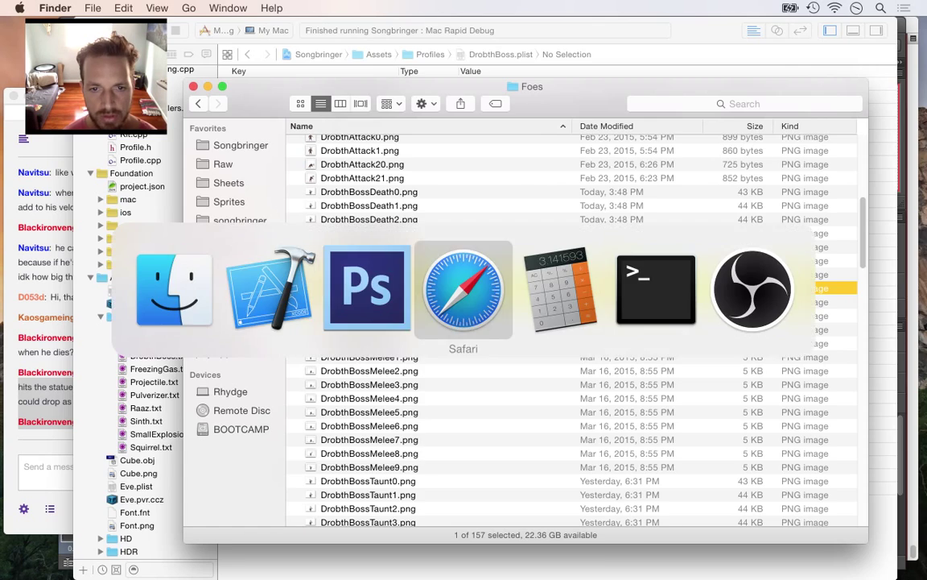
{"action": "key", "text": "super+Tab"}
{"action": "key", "text": "super+Tab"}
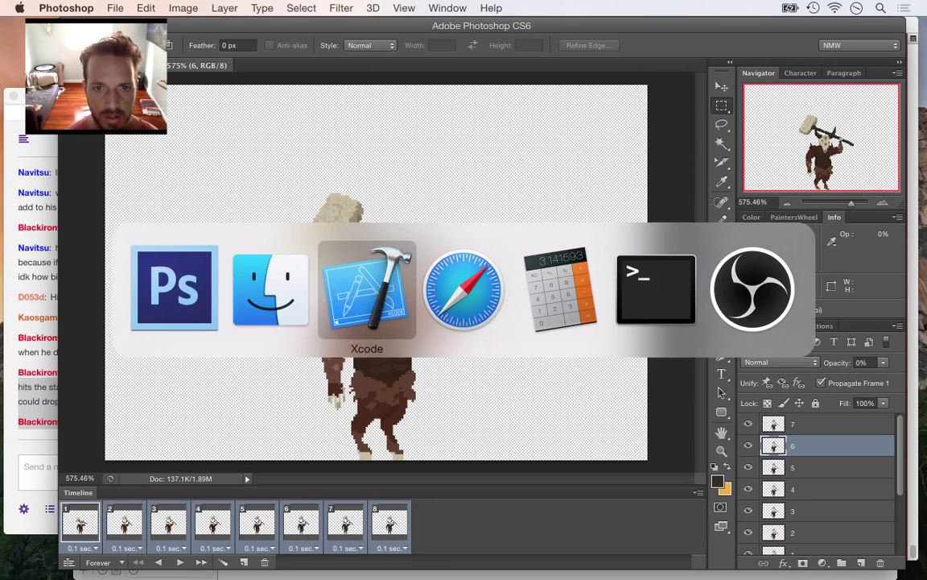
{"action": "left_click_drag", "start_coordinate": [217, 307], "coordinate": [210, 405]}
{"action": "left_click", "coordinate": [157, 400]}
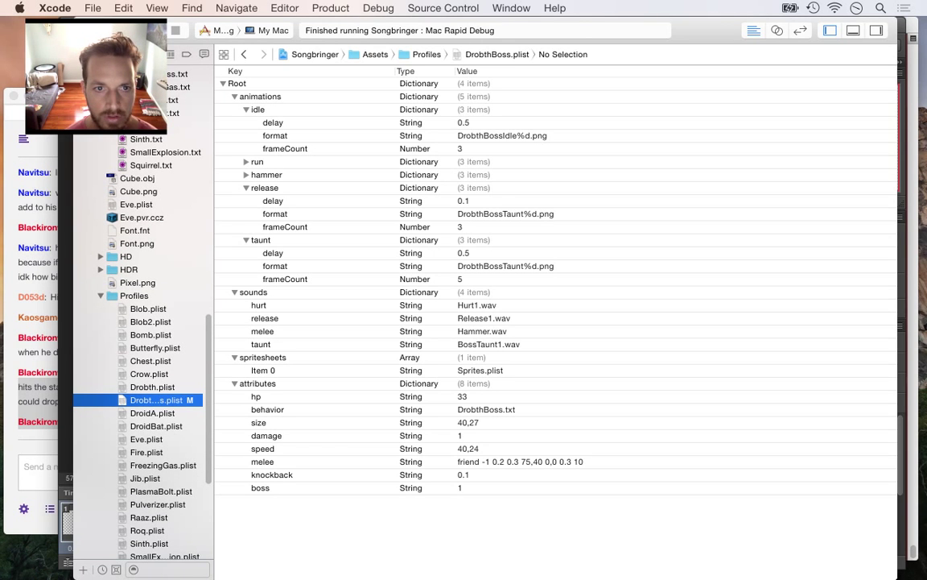
Set the release animation's format to DrobthBossDeath%d.png and open its frameCount value for editing
{"action": "double_click", "coordinate": [524, 214]}
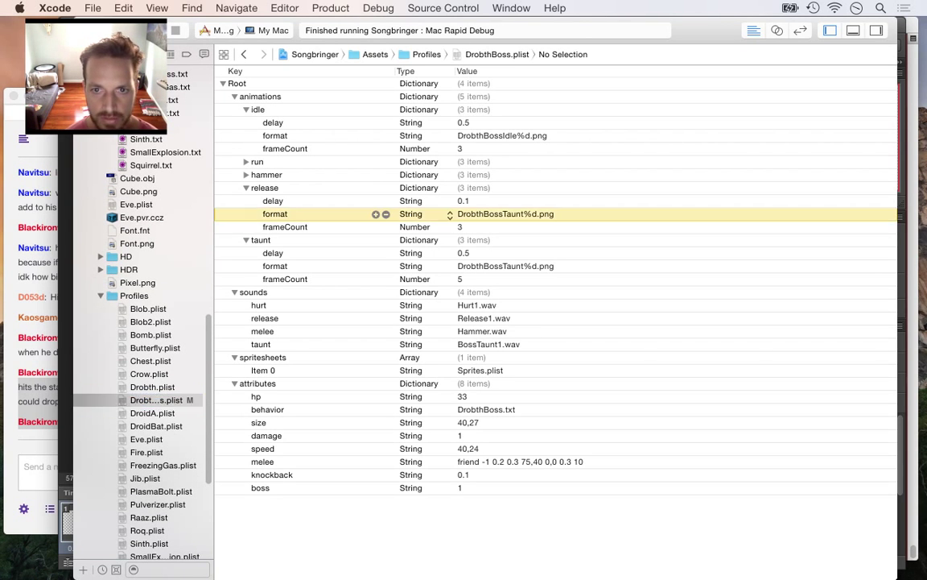
{"action": "left_click", "coordinate": [523, 214]}
{"action": "key", "text": "BackSpace"}
{"action": "key", "text": "BackSpace"}
{"action": "key", "text": "BackSpace"}
{"action": "key", "text": "BackSpace"}
{"action": "key", "text": "BackSpace"}
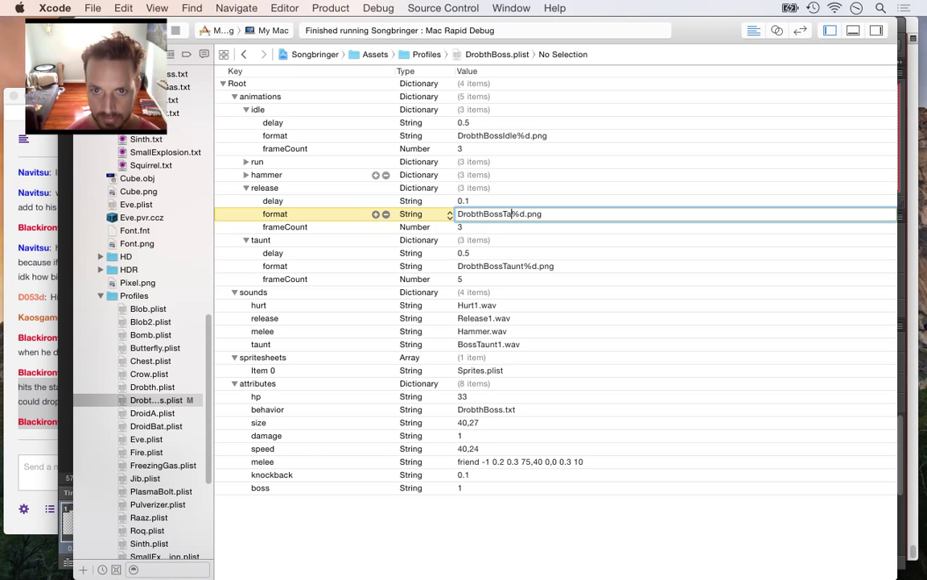
{"action": "type", "text": "Death"}
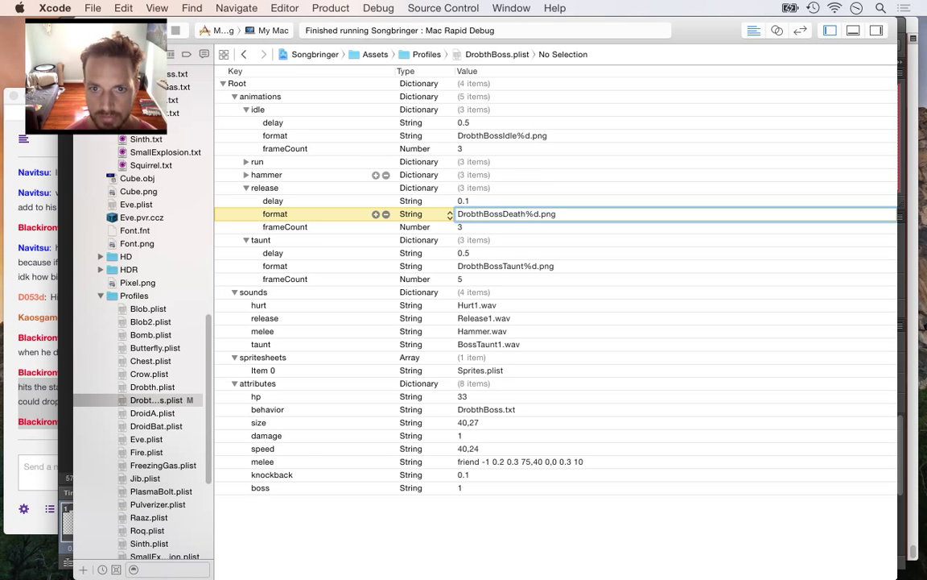
{"action": "key", "text": "Tab"}
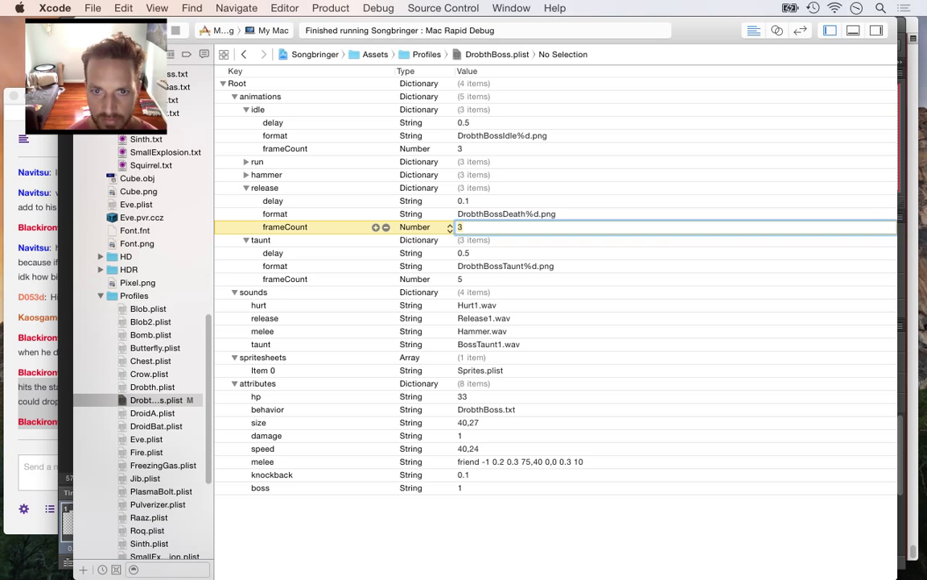
Set the release animation's frameCount to 8, then build and run the game
{"action": "type", "text": "8"}
{"action": "key", "text": "Tab"}
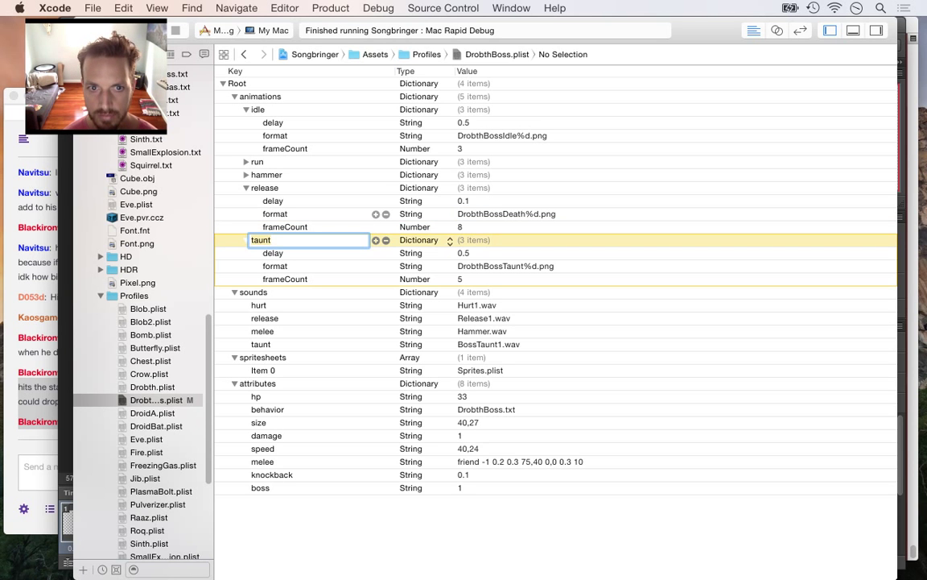
{"action": "key", "text": "Return"}
{"action": "key", "text": "super+r"}
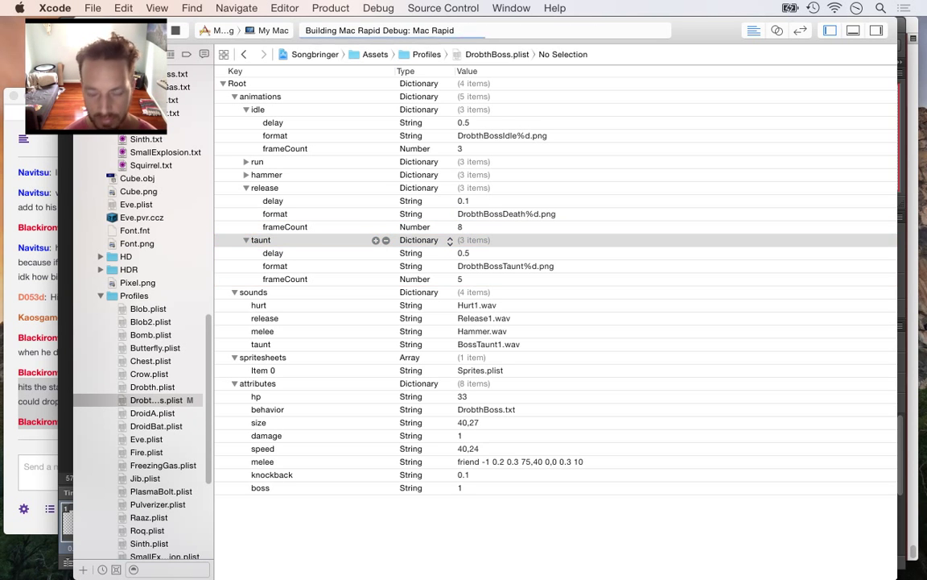
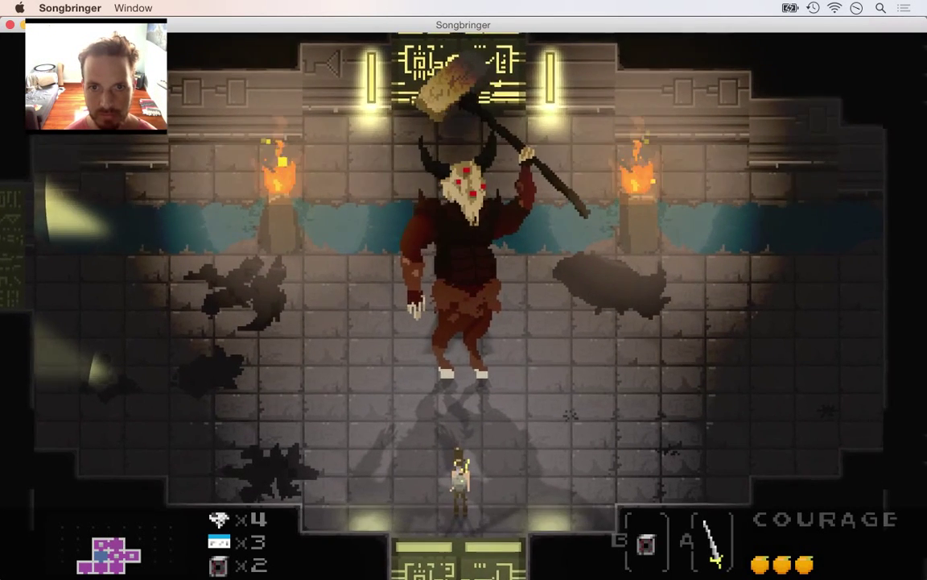
Fight the Drobth boss with the sword until it is defeated to test its death animation
{"action": "key", "text": "Up"}
{"action": "key", "text": "a"}
{"action": "key", "text": "a"}
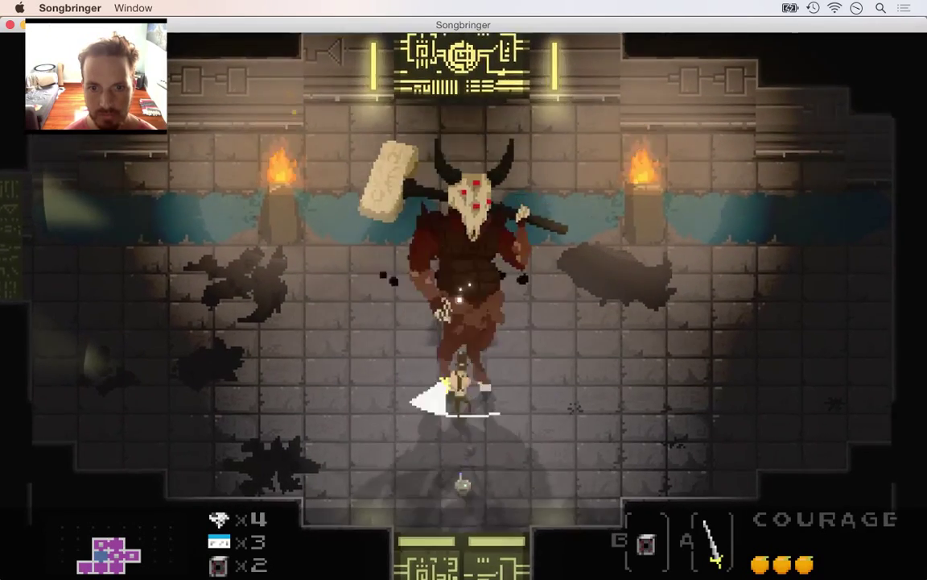
{"action": "key", "text": "Down"}
{"action": "key", "text": "a"}
{"action": "key", "text": "a"}
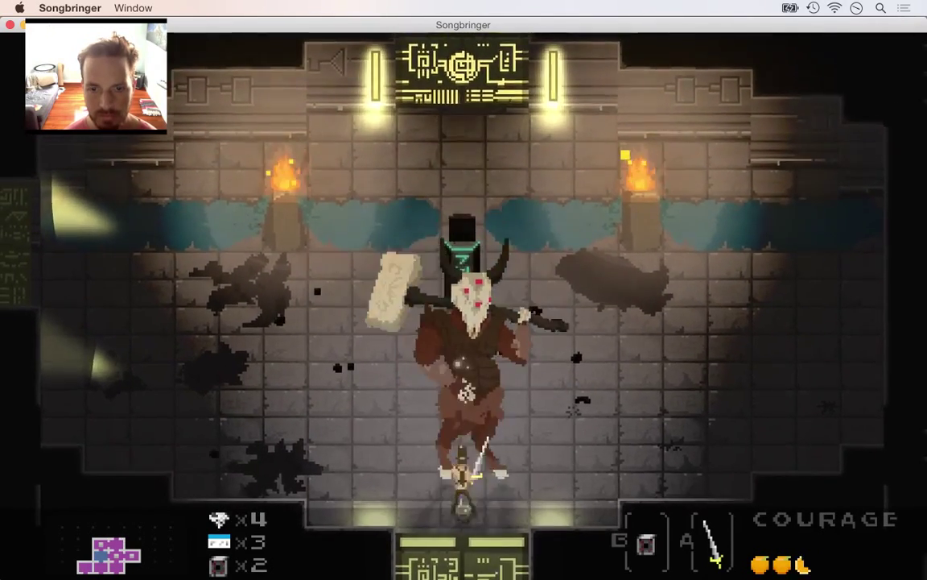
{"action": "key", "text": "a"}
{"action": "key", "text": "a"}
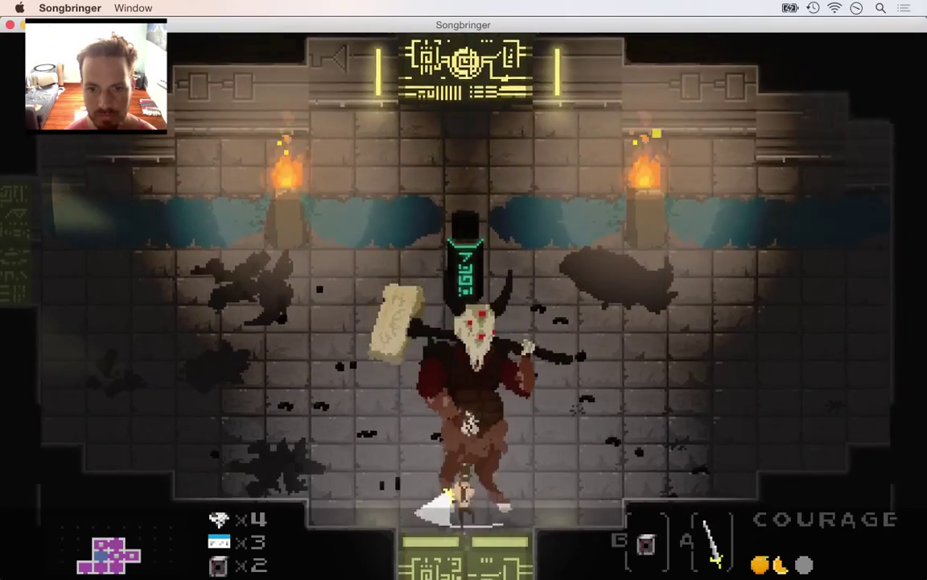
{"action": "key", "text": "a"}
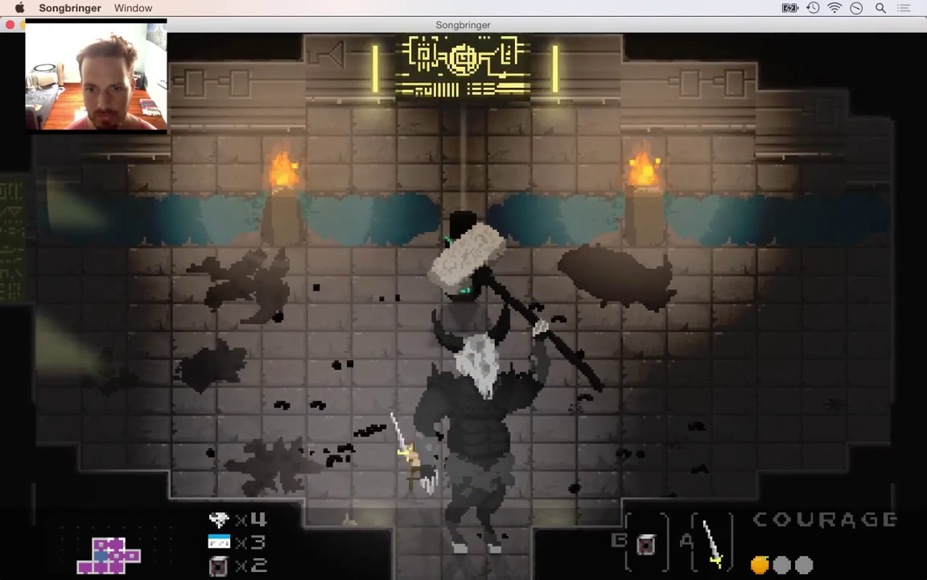
Test the defeated boss's collision and persistence by walking around it and re-entering its room, then quit the game
{"action": "key", "text": "Down"}
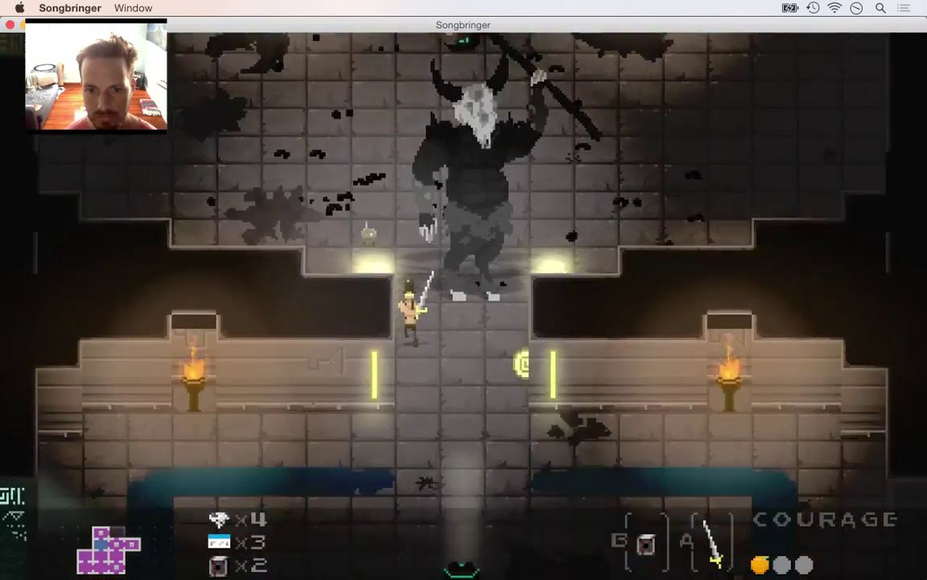
{"action": "key", "text": "Up"}
{"action": "key", "text": "Up"}
{"action": "key", "text": "a"}
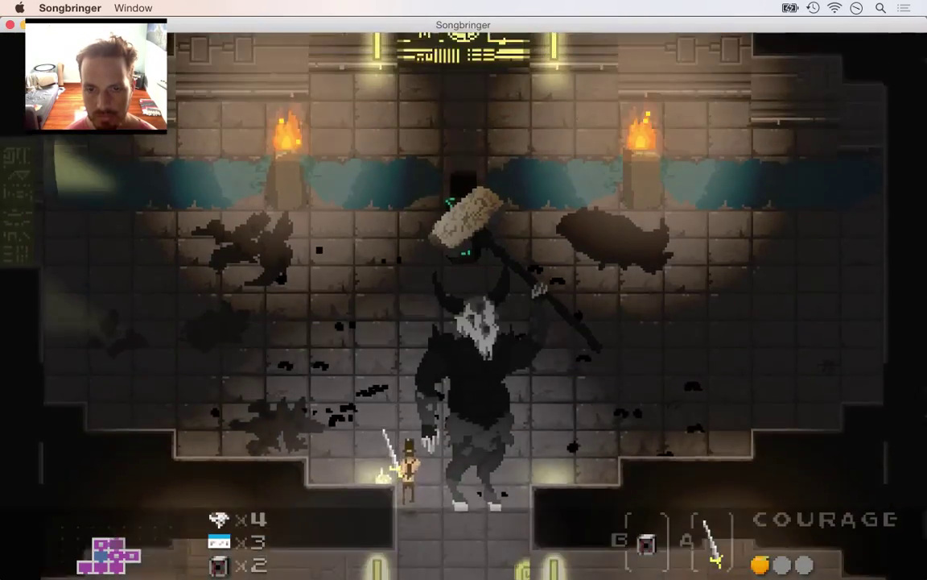
{"action": "key", "text": "Right"}
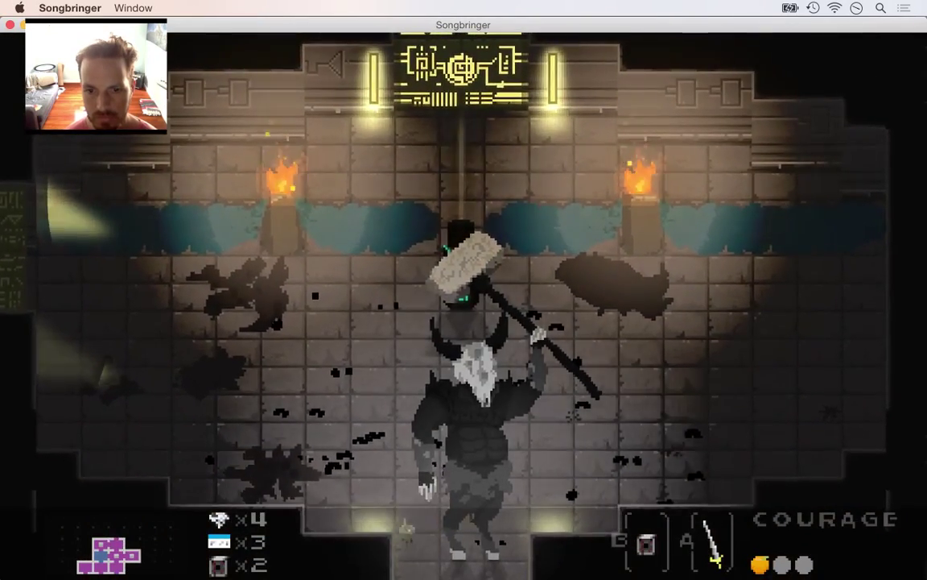
{"action": "key", "text": "Down"}
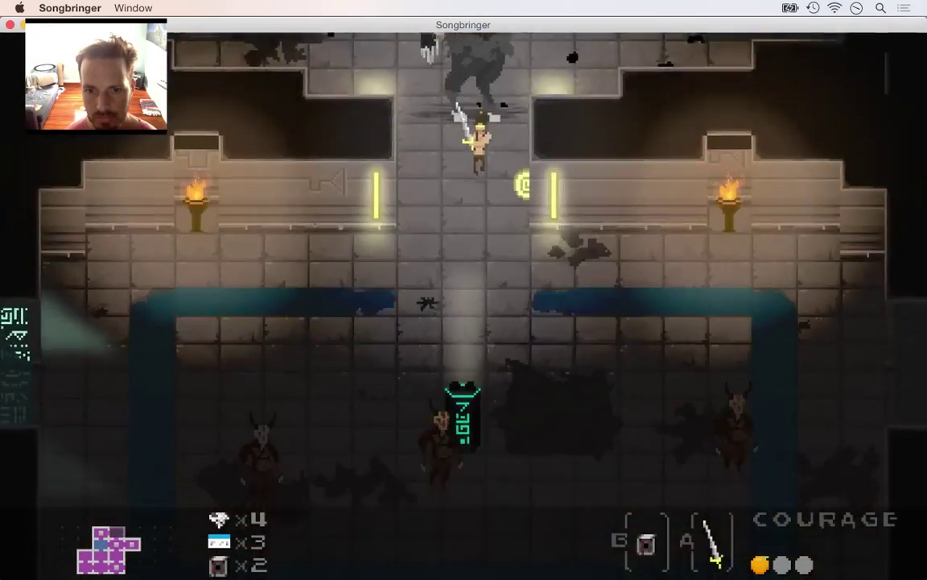
{"action": "key", "text": "Up"}
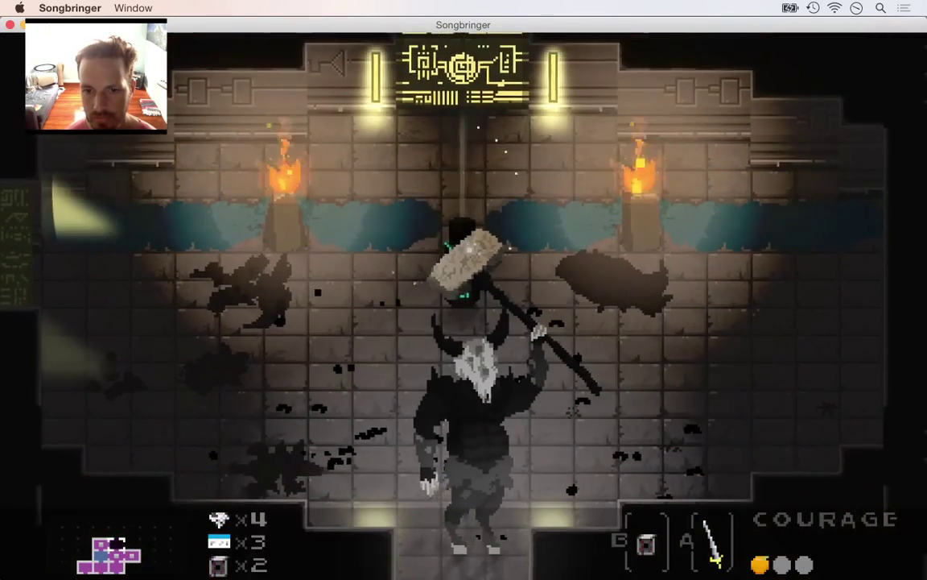
{"action": "key", "text": "Right"}
{"action": "key", "text": "Left"}
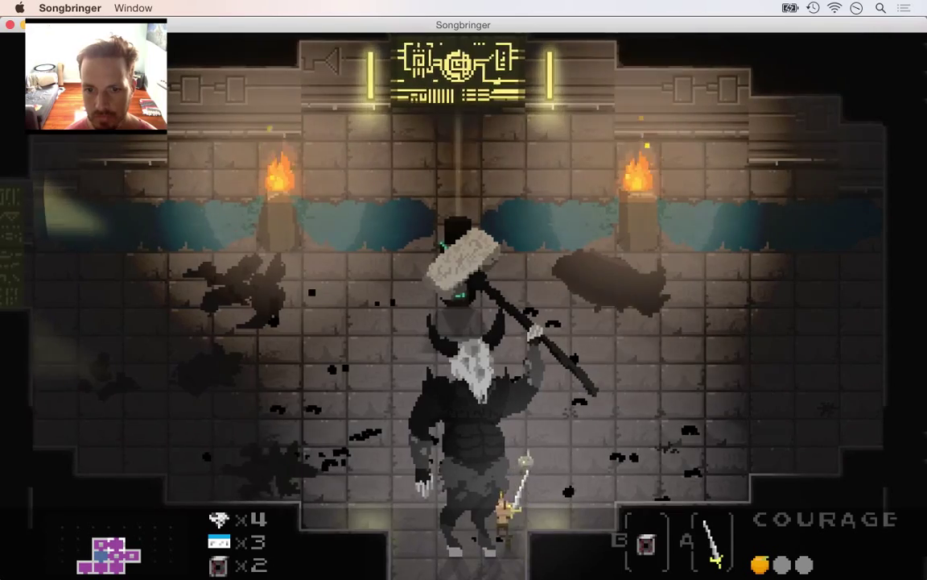
{"action": "key", "text": "Left"}
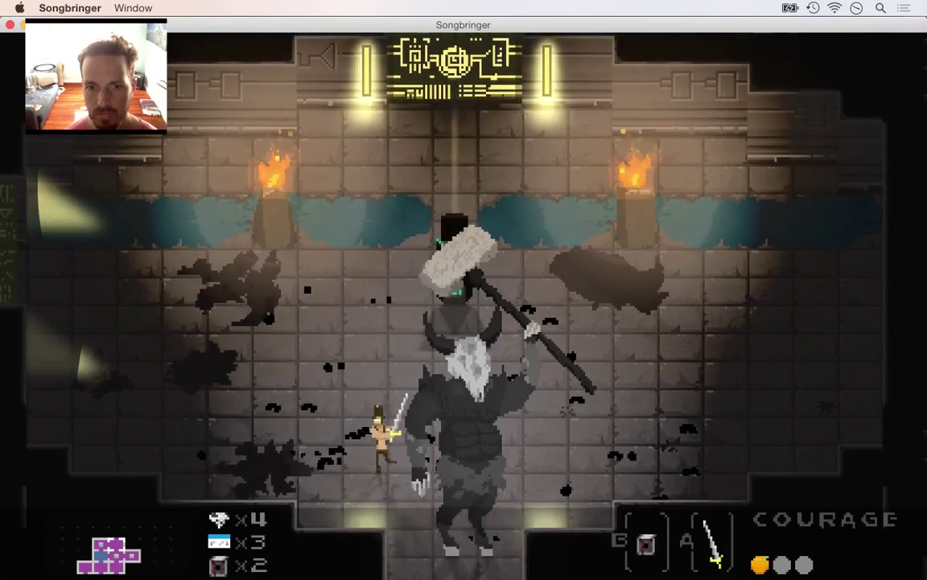
{"action": "key", "text": "Up"}
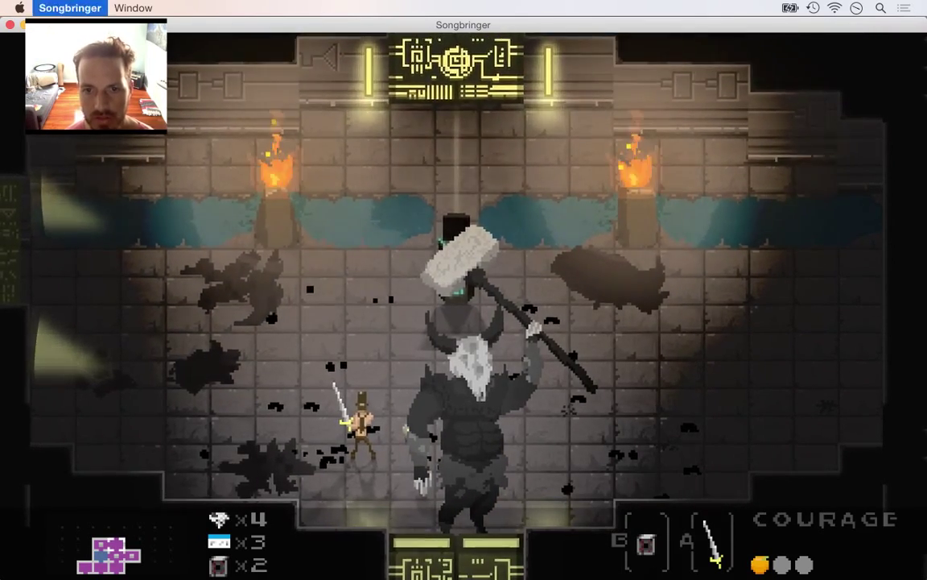
{"action": "key", "text": "super+q"}
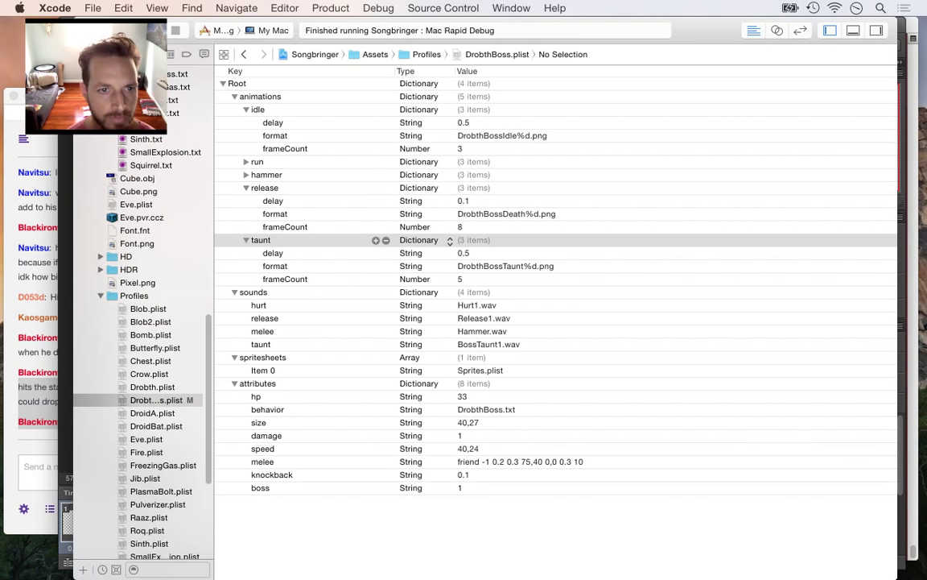
Open Area.cpp and examine how Area::createAI creates the entity and adds its components in the alive block
{"action": "scroll", "coordinate": [141, 346], "scroll_direction": "up", "scroll_amount": 15}
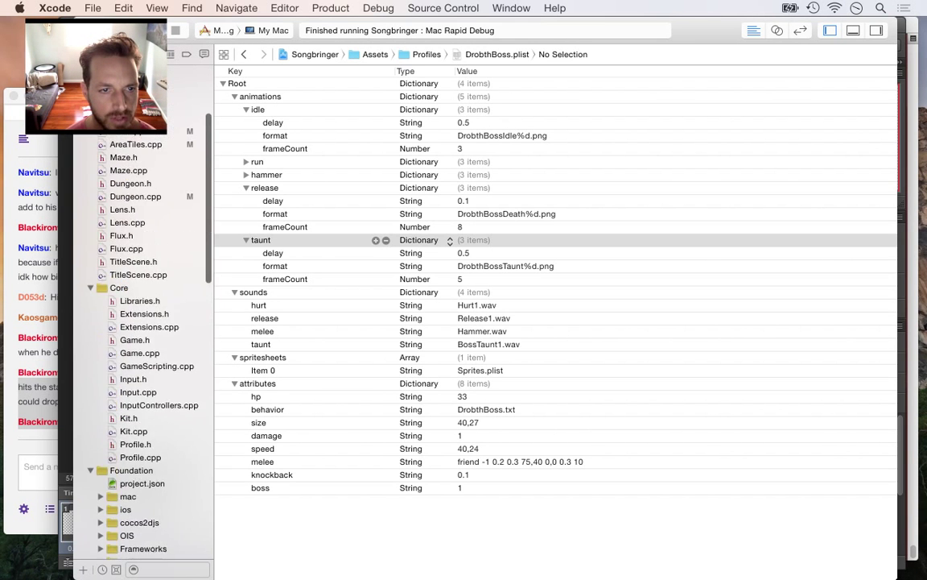
{"action": "scroll", "coordinate": [141, 346], "scroll_direction": "up", "scroll_amount": 2}
{"action": "left_click", "coordinate": [127, 227]}
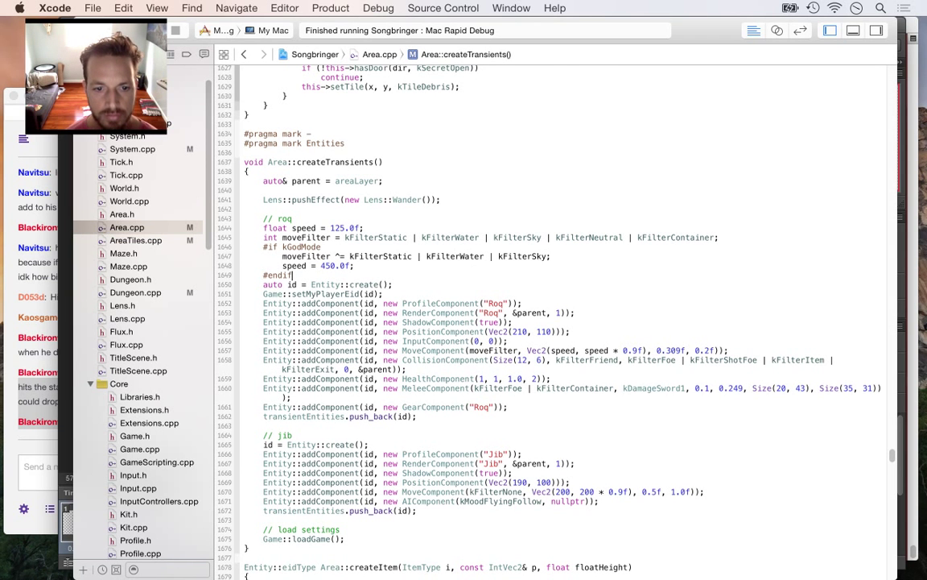
{"action": "scroll", "coordinate": [555, 322], "scroll_direction": "down", "scroll_amount": 20}
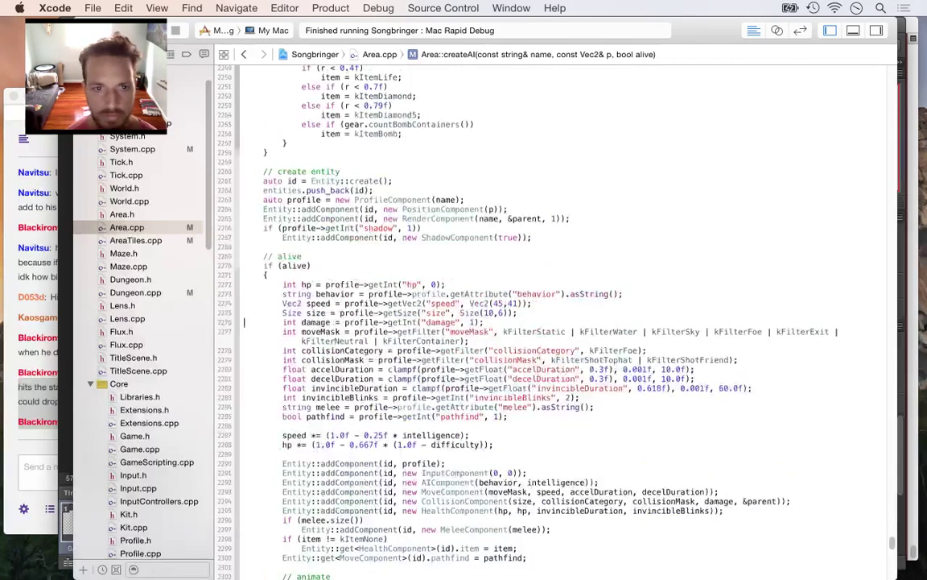
{"action": "scroll", "coordinate": [556, 322], "scroll_direction": "up", "scroll_amount": 5}
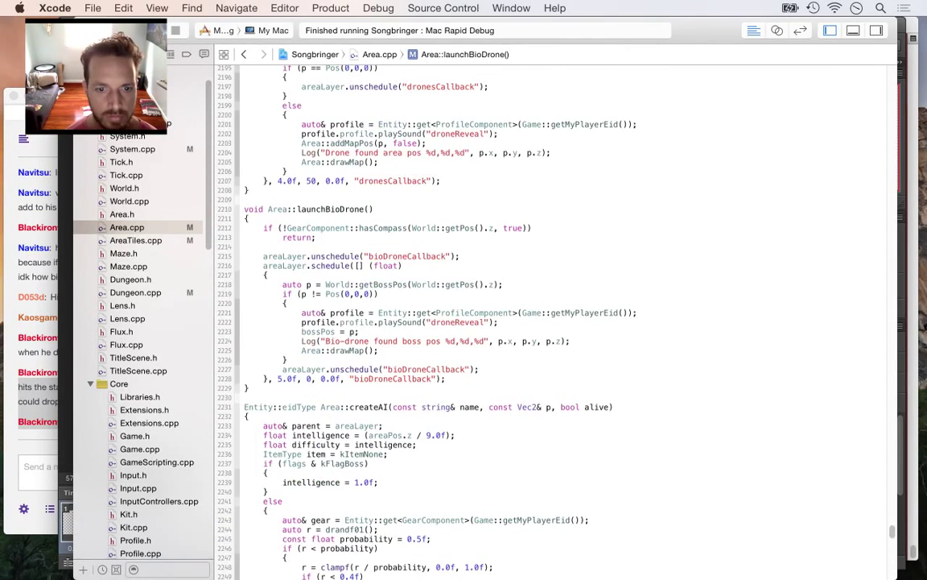
{"action": "scroll", "coordinate": [243, 322], "scroll_direction": "down", "scroll_amount": 10}
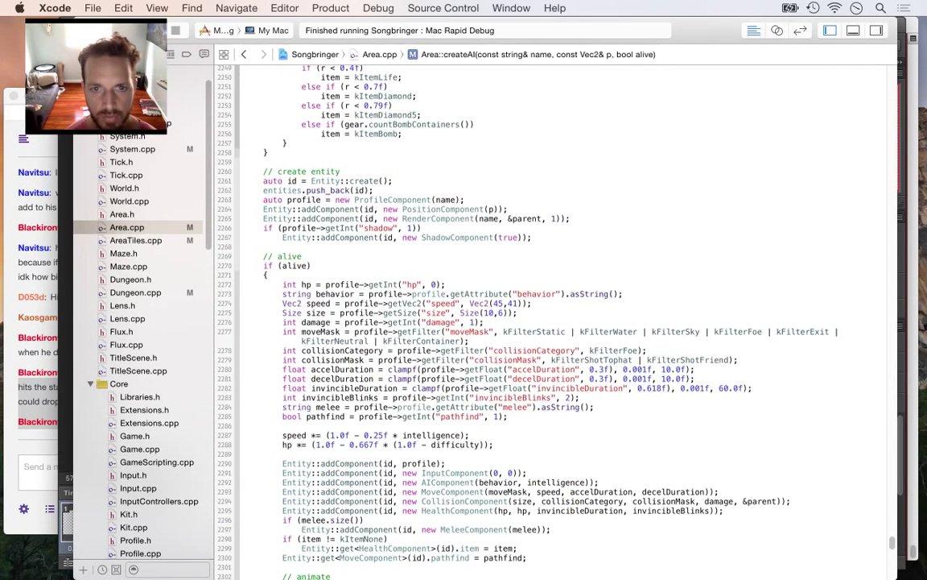
{"action": "scroll", "coordinate": [244, 454], "scroll_direction": "down", "scroll_amount": 5}
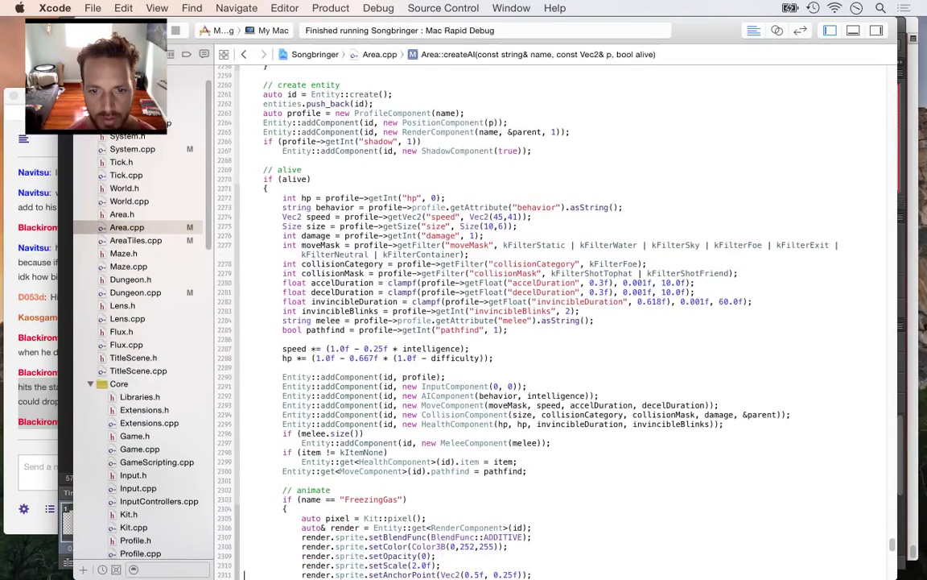
{"action": "scroll", "coordinate": [244, 574], "scroll_direction": "down", "scroll_amount": 2}
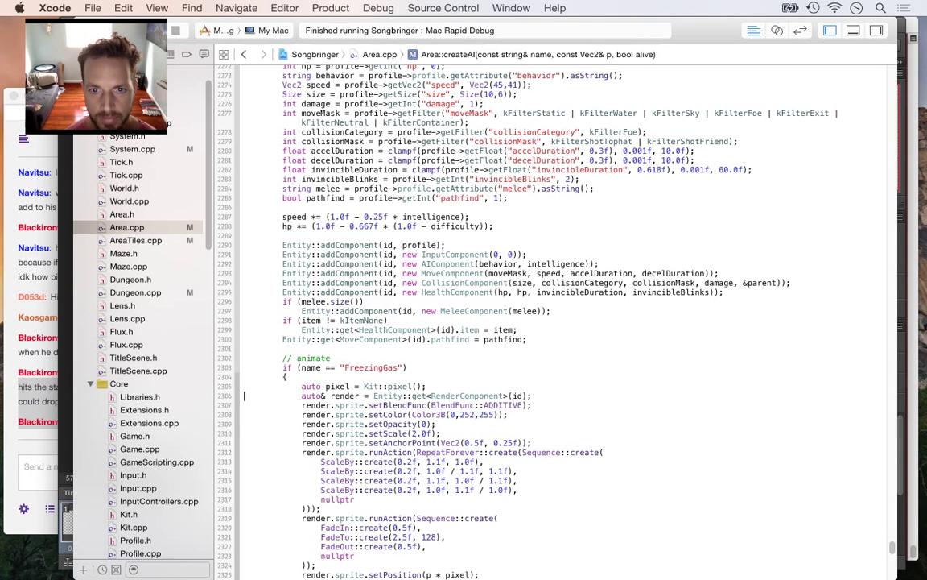
{"action": "scroll", "coordinate": [245, 321], "scroll_direction": "up", "scroll_amount": 15}
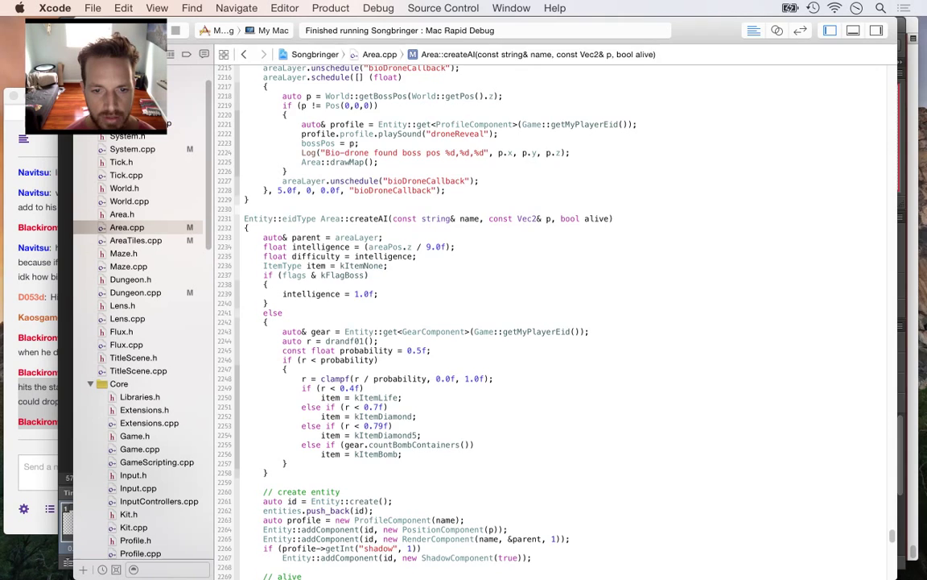
Move the CollisionComponent line out of createAI's alive block to directly below the ShadowComponent line
{"action": "scroll", "coordinate": [244, 322], "scroll_direction": "down", "scroll_amount": 15}
{"action": "triple_click", "coordinate": [245, 313]}
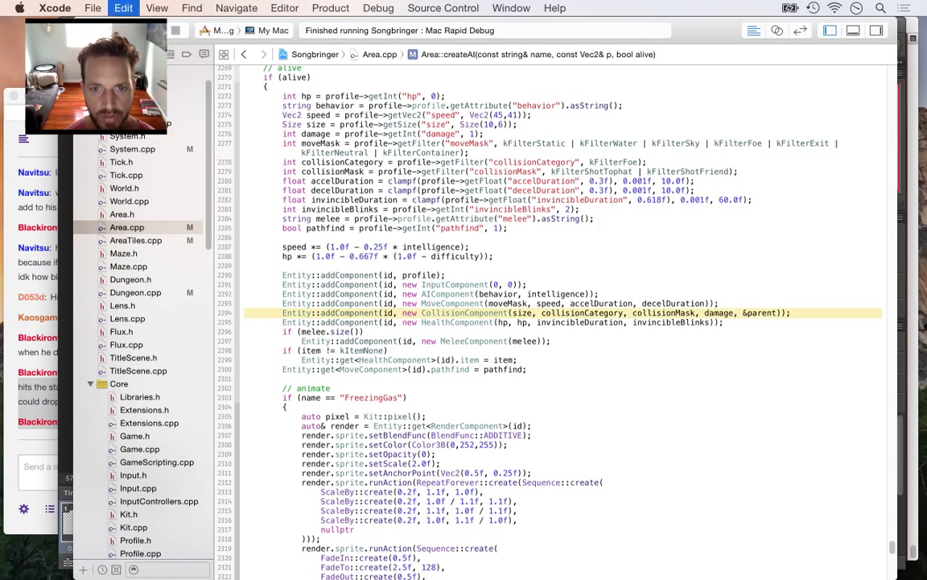
{"action": "key", "text": "super+x"}
{"action": "scroll", "coordinate": [245, 331], "scroll_direction": "up", "scroll_amount": 15}
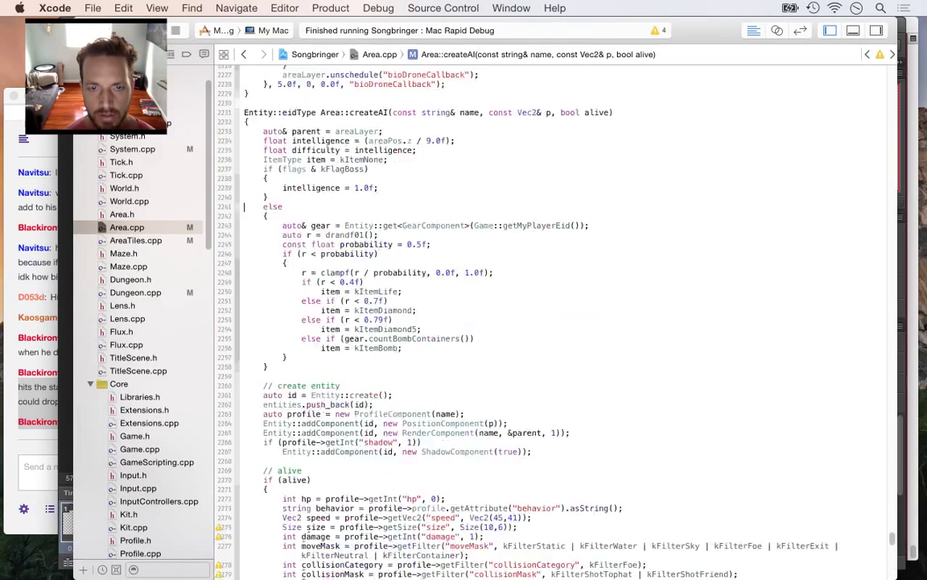
{"action": "scroll", "coordinate": [244, 548], "scroll_direction": "down", "scroll_amount": 4}
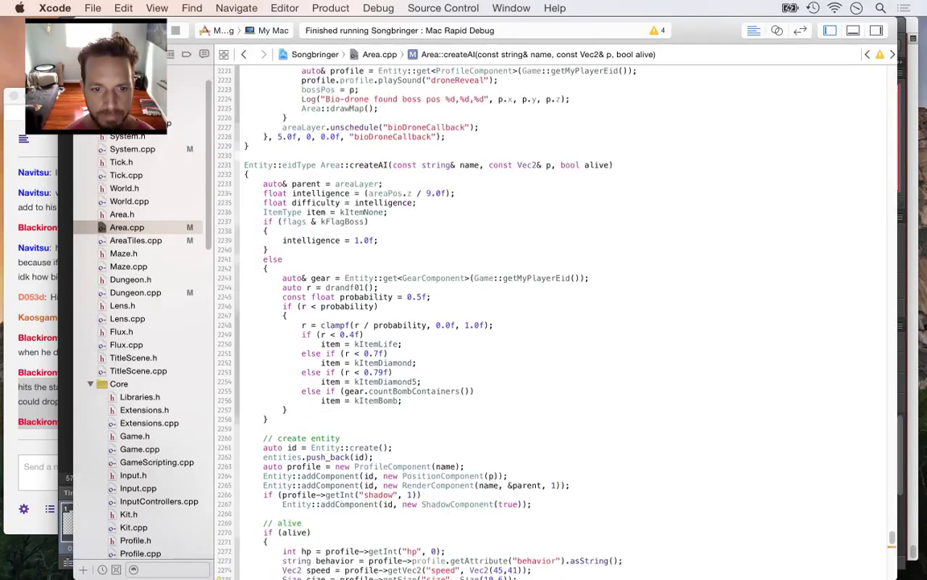
{"action": "key", "text": "super+v"}
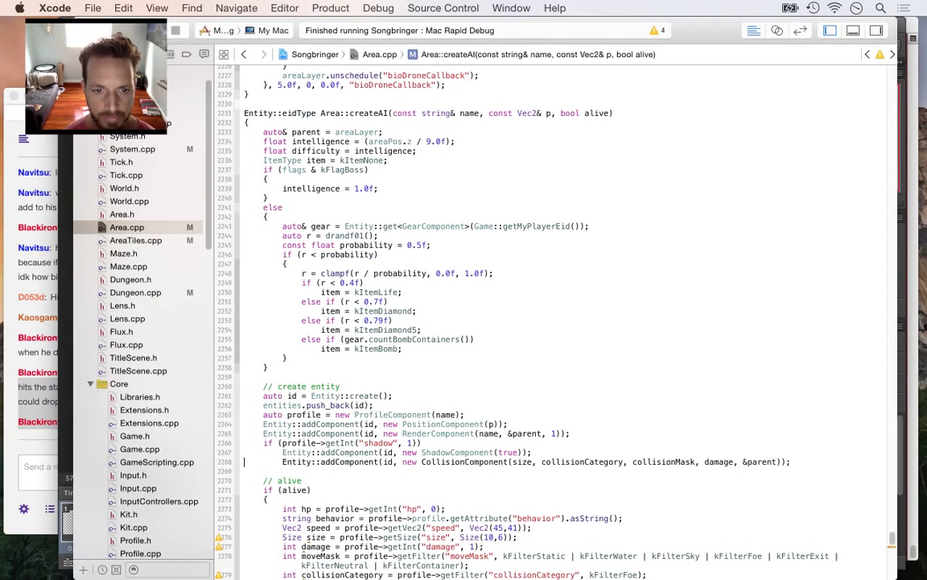
Guard the moved CollisionComponent line with if (alive || profile->getInt("boss", 0)) and indent it beneath the condition
{"action": "key", "text": "Return"}
{"action": "key", "text": "Up"}
{"action": "type", "text": "if "}
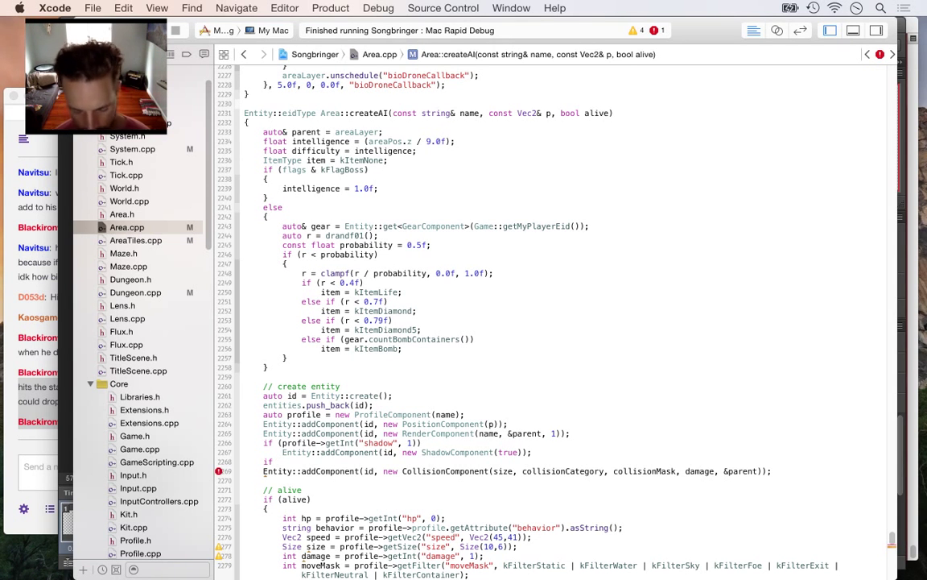
{"action": "type", "text": "(alive || pro"}
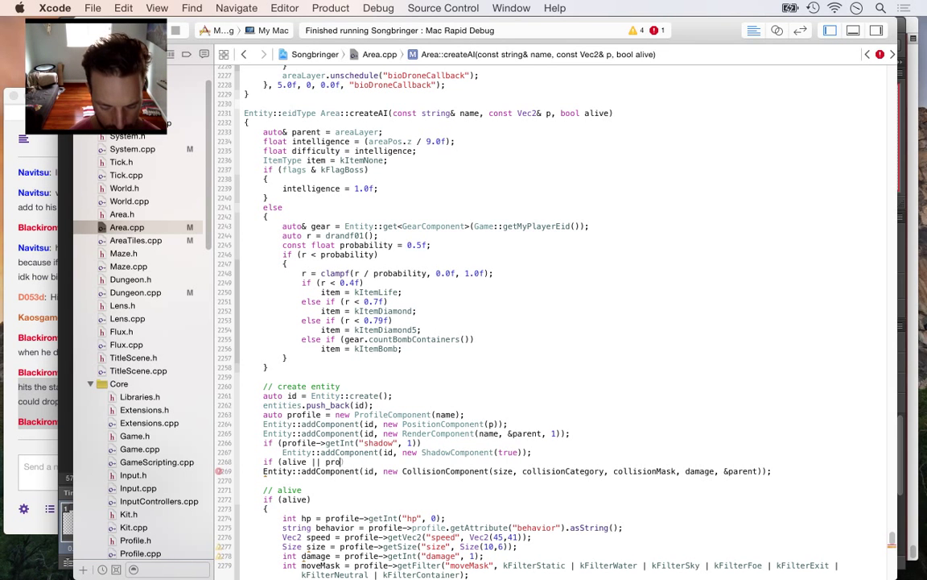
{"action": "type", "text": "file->getI"}
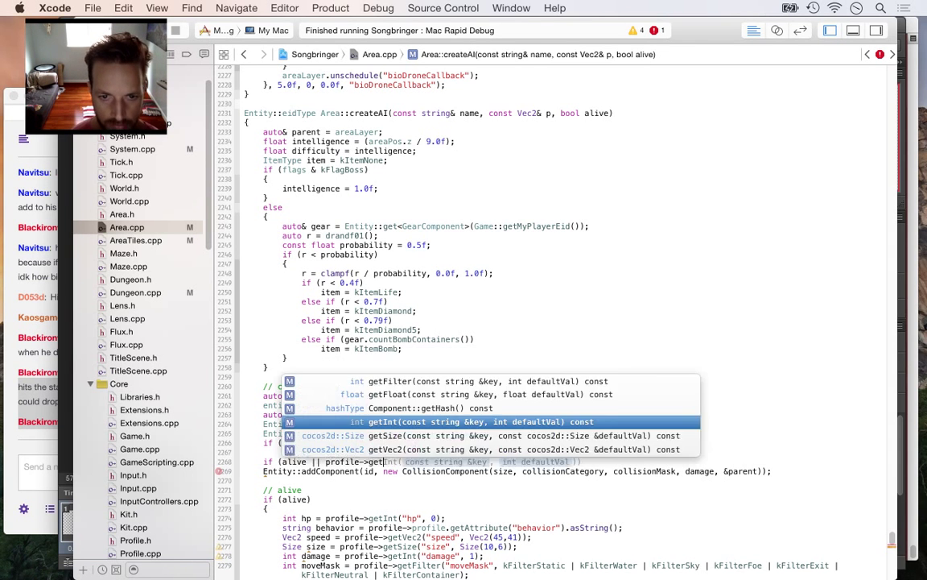
{"action": "key", "text": "Return"}
{"action": "type", "text": "\"boss\","}
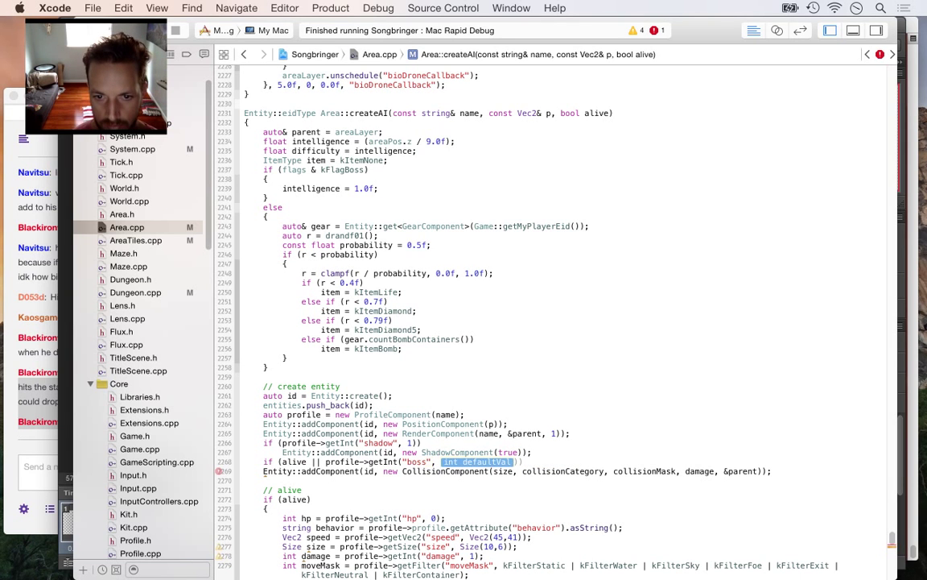
{"action": "type", "text": "0))"}
{"action": "key", "text": "Down"}
{"action": "key", "text": "super+Left"}
{"action": "key", "text": "Tab"}
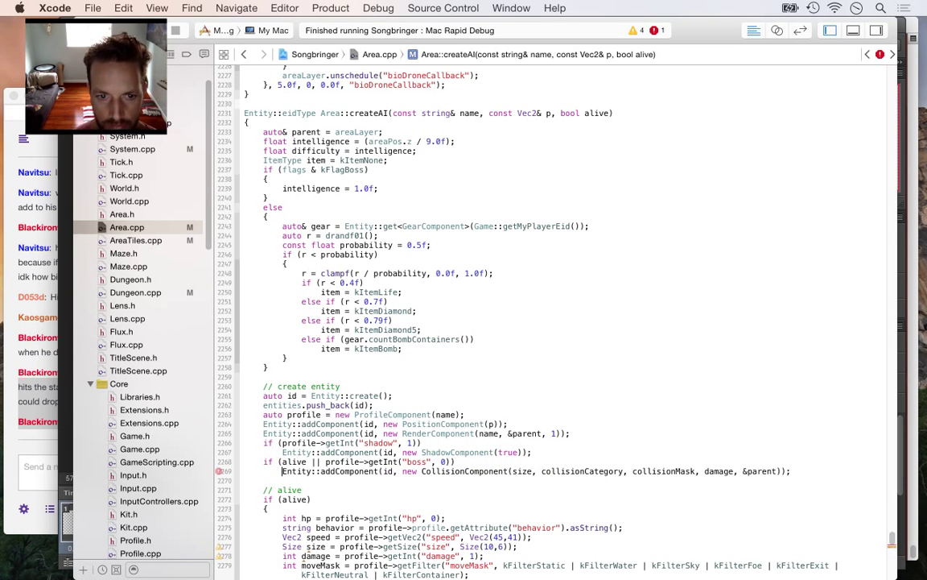
Move createAI's profile variable declarations, from int hp through bool pathfind, out of the alive block to above the create entity comment, outdented one level
{"action": "scroll", "coordinate": [555, 322], "scroll_direction": "down", "scroll_amount": 5}
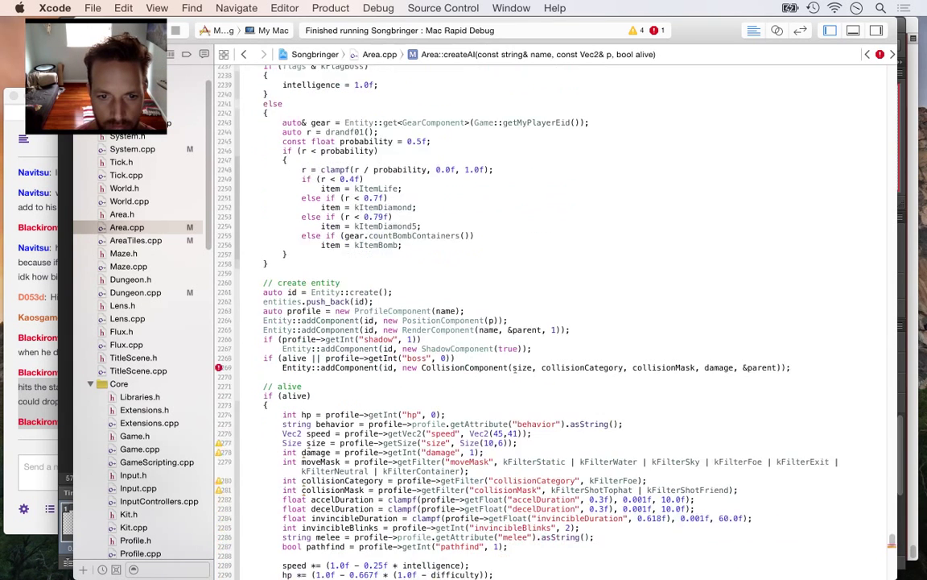
{"action": "scroll", "coordinate": [243, 537], "scroll_direction": "down", "scroll_amount": 3}
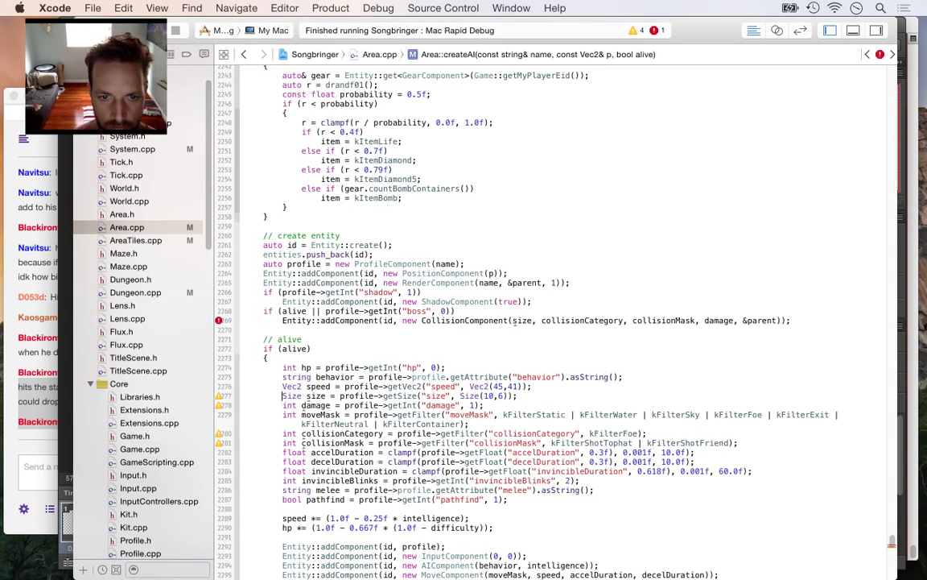
{"action": "key", "text": "shift+Down"}
{"action": "key", "text": "shift+Down"}
{"action": "key", "text": "shift+Down"}
{"action": "key", "text": "shift+Down"}
{"action": "key", "text": "shift+Down"}
{"action": "key", "text": "shift+Down"}
{"action": "key", "text": "shift+Down"}
{"action": "key", "text": "shift+Down"}
{"action": "key", "text": "shift+Down"}
{"action": "key", "text": "shift+Down"}
{"action": "key", "text": "shift+Down"}
{"action": "key", "text": "shift+Down"}
{"action": "key", "text": "shift+Down"}
{"action": "key", "text": "shift+Down"}
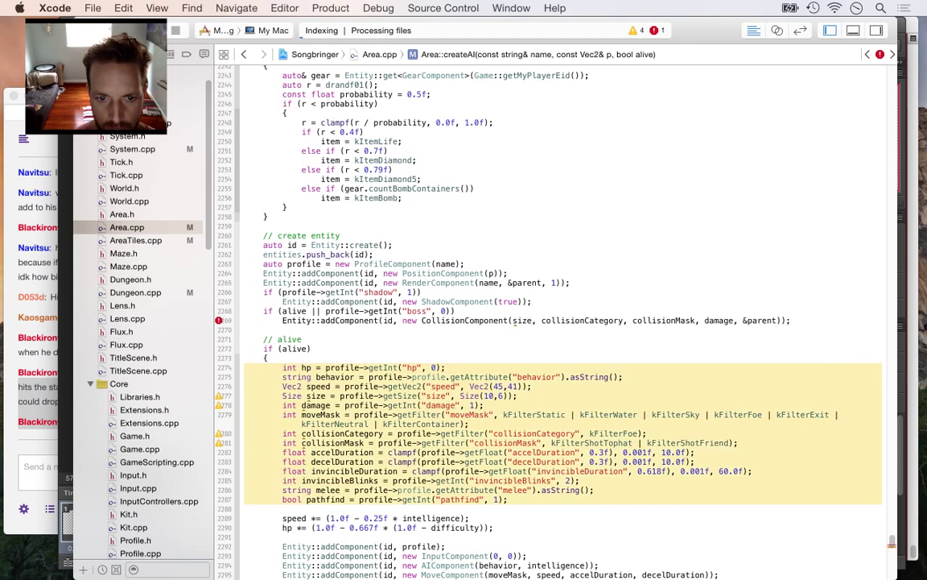
{"action": "key", "text": "super+x"}
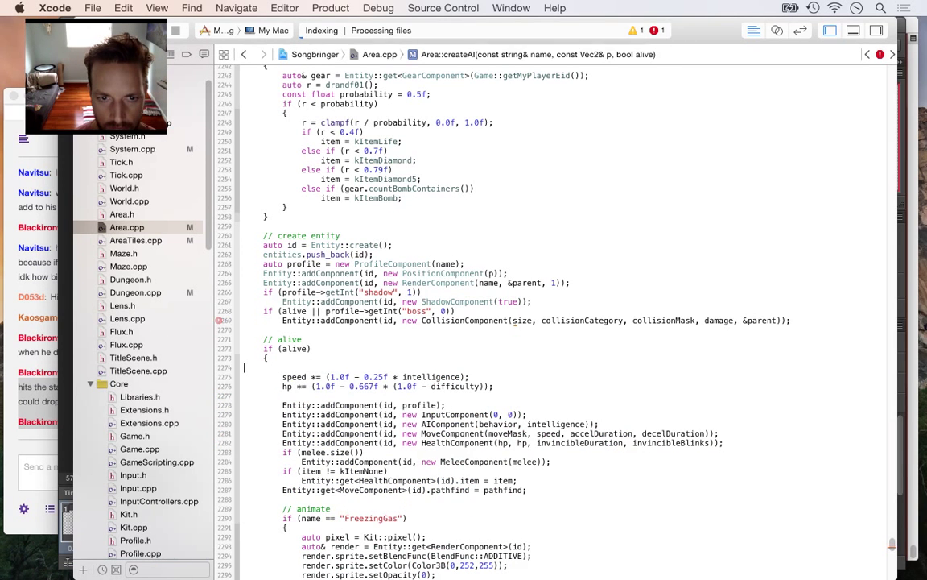
{"action": "key", "text": "Delete"}
{"action": "key", "text": "Up"}
{"action": "key", "text": "Up"}
{"action": "key", "text": "Up"}
{"action": "key", "text": "Up"}
{"action": "key", "text": "Up"}
{"action": "key", "text": "Up"}
{"action": "key", "text": "Up"}
{"action": "key", "text": "Up"}
{"action": "key", "text": "Up"}
{"action": "key", "text": "Up"}
{"action": "key", "text": "Up"}
{"action": "key", "text": "Up"}
{"action": "key", "text": "Up"}
{"action": "key", "text": "Up"}
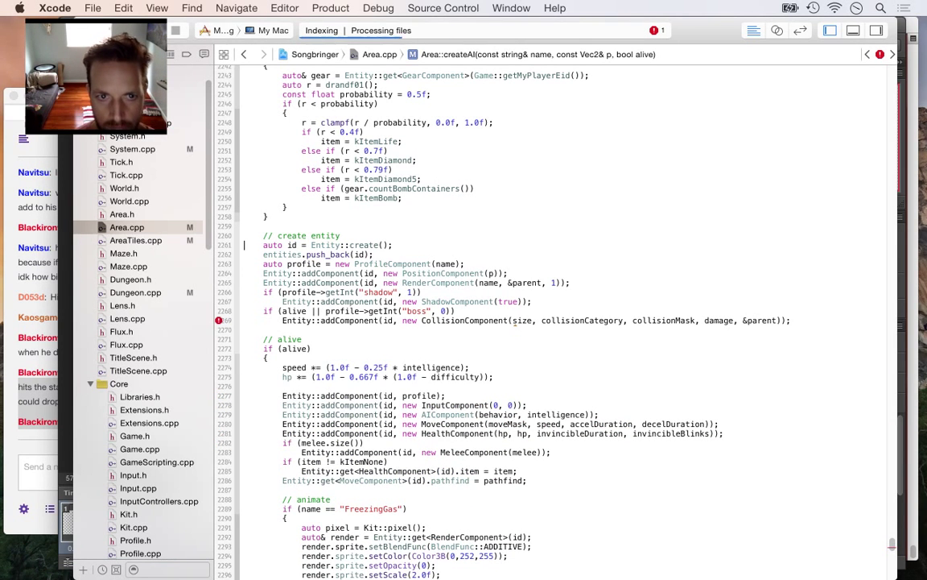
{"action": "key", "text": "super+v"}
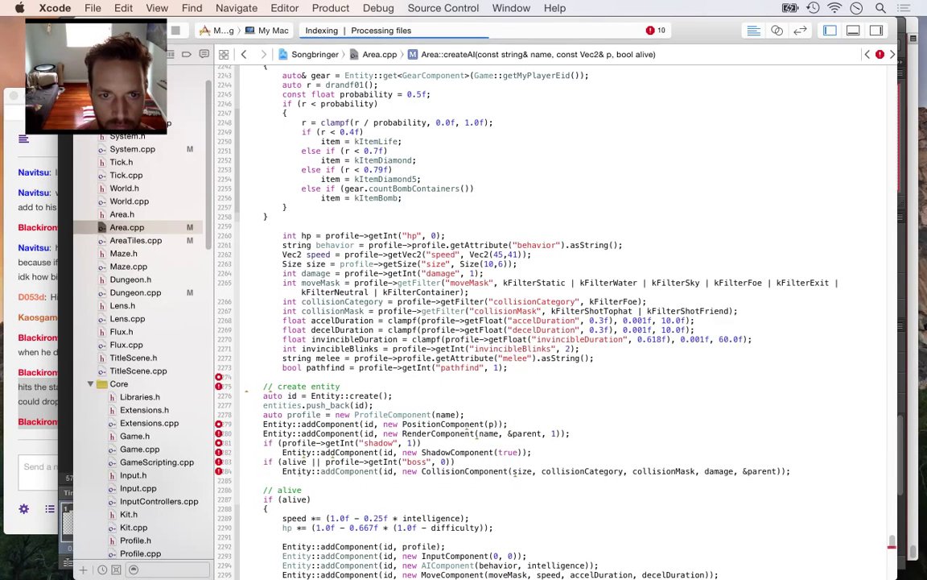
{"action": "key", "text": "super+["}
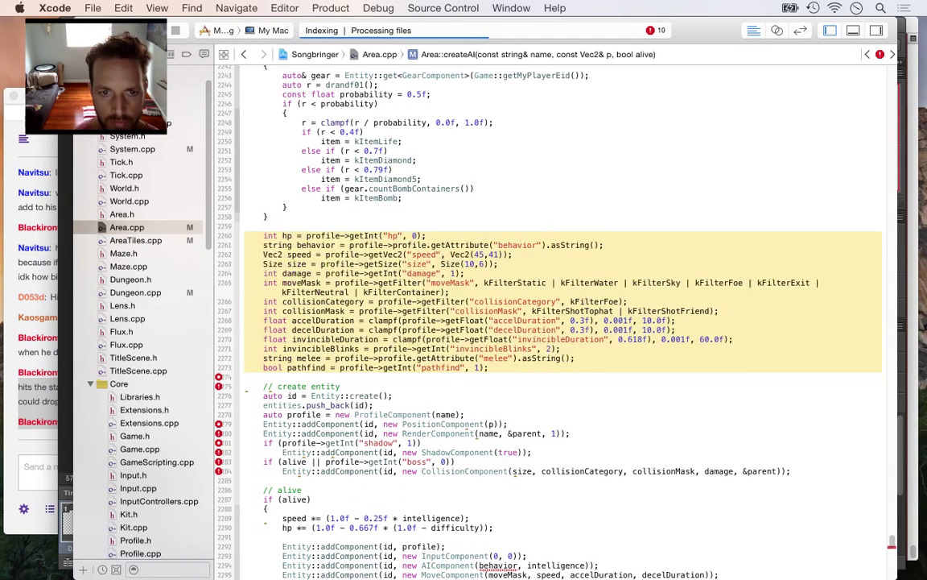
Build the project to check the relocated variable declarations in createAI
{"action": "key", "text": "Left"}
{"action": "key", "text": "Down"}
{"action": "key", "text": "Down"}
{"action": "key", "text": "Down"}
{"action": "key", "text": "Down"}
{"action": "key", "text": "Down"}
{"action": "key", "text": "Down"}
{"action": "key", "text": "Down"}
{"action": "key", "text": "Down"}
{"action": "key", "text": "super+b"}
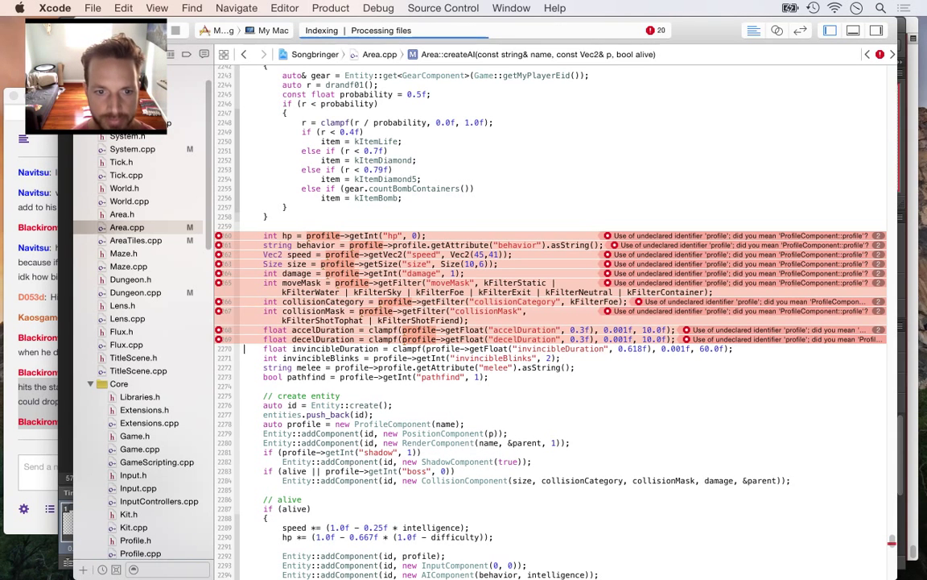
Move the auto profile = new ProfileComponent(name) line up to directly above the int hp declaration
{"action": "left_click", "coordinate": [245, 423]}
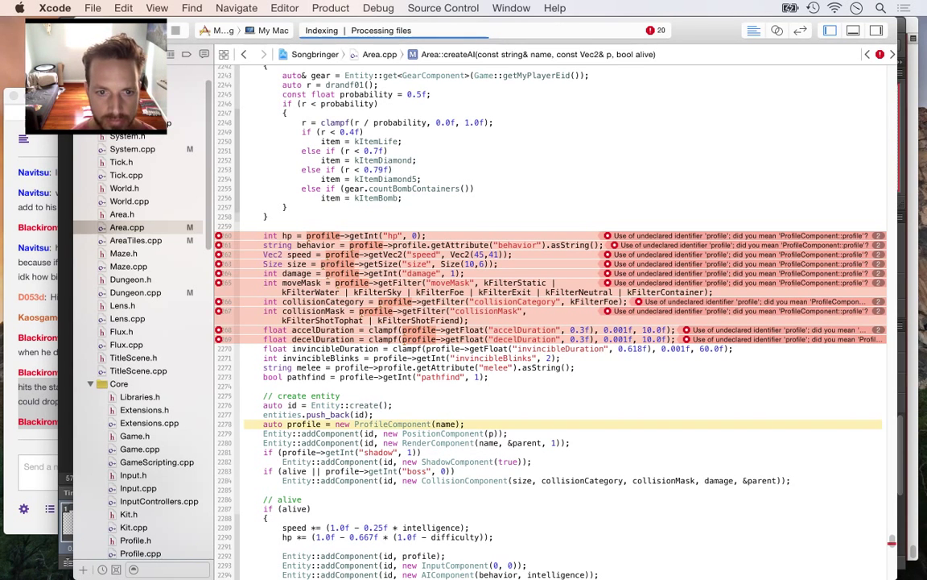
{"action": "key", "text": "super+alt+bracketleft"}
{"action": "key", "text": "super+alt+bracketleft"}
{"action": "key", "text": "super+alt+bracketleft"}
{"action": "key", "text": "super+alt+bracketleft"}
{"action": "key", "text": "super+alt+bracketleft"}
{"action": "key", "text": "super+alt+bracketleft"}
{"action": "key", "text": "super+alt+bracketleft"}
{"action": "key", "text": "super+alt+bracketleft"}
{"action": "key", "text": "super+alt+bracketleft"}
{"action": "key", "text": "super+alt+bracketleft"}
{"action": "key", "text": "super+alt+bracketleft"}
{"action": "key", "text": "super+alt+bracketleft"}
{"action": "key", "text": "super+alt+bracketleft"}
{"action": "key", "text": "super+alt+bracketleft"}
{"action": "key", "text": "super+alt+bracketleft"}
{"action": "key", "text": "super+alt+bracketleft"}
{"action": "key", "text": "super+alt+bracketleft"}
{"action": "key", "text": "super+alt+bracketleft"}
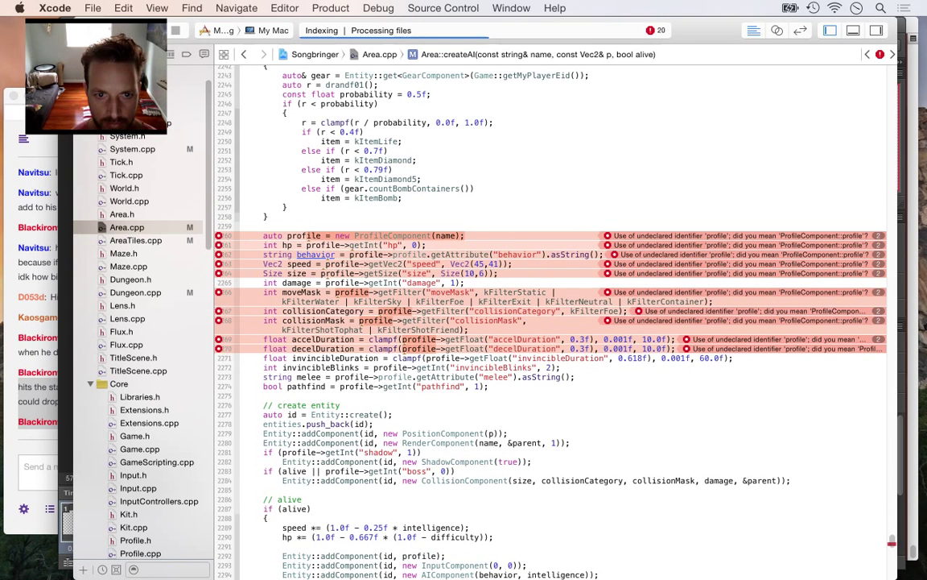
Build and run the game, fight the boss until it turns to stone, and quit
{"action": "key", "text": "super+b"}
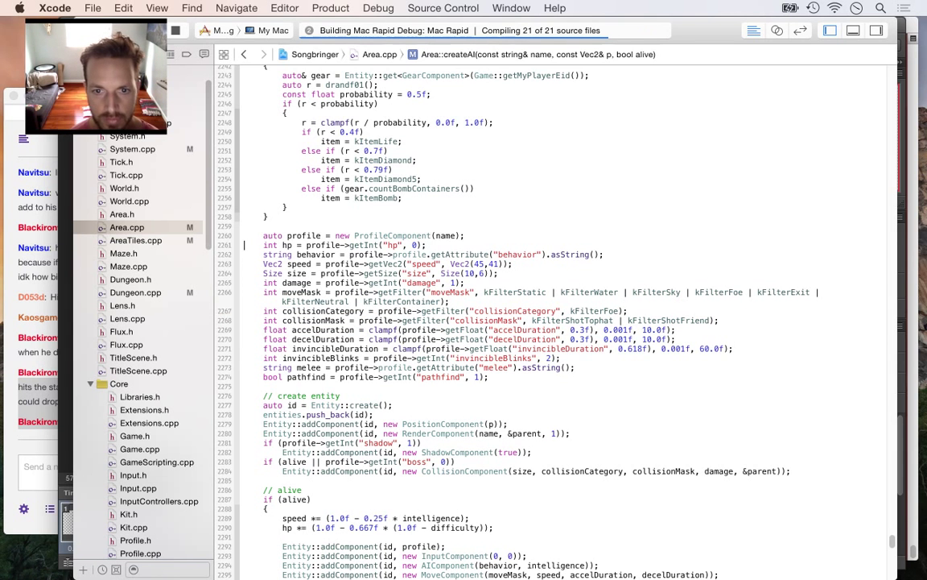
{"action": "scroll", "coordinate": [245, 537], "scroll_direction": "down", "scroll_amount": 5}
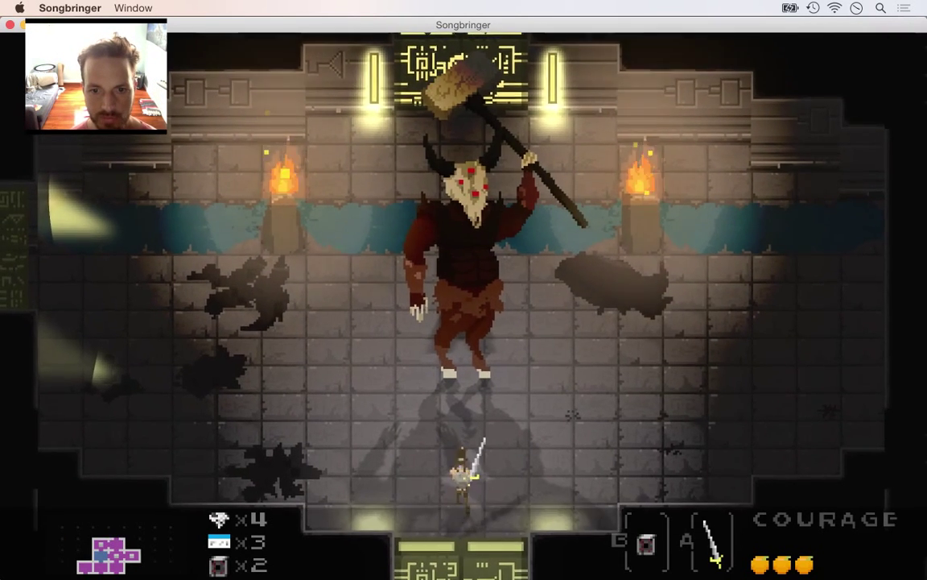
{"action": "key", "text": "Up"}
{"action": "key", "text": "a"}
{"action": "key", "text": "a"}
{"action": "key", "text": "a"}
{"action": "key", "text": "a"}
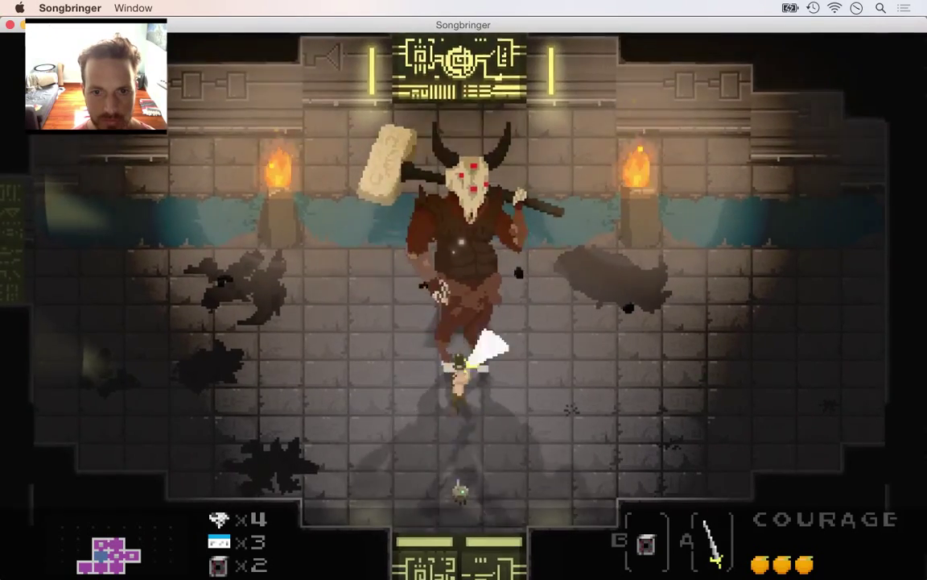
{"action": "key", "text": "Down"}
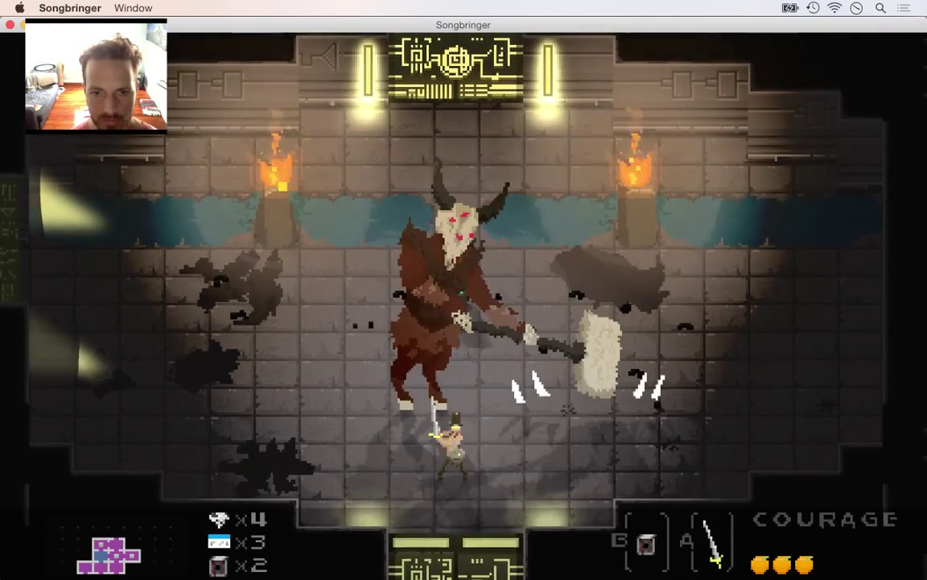
{"action": "key", "text": "a"}
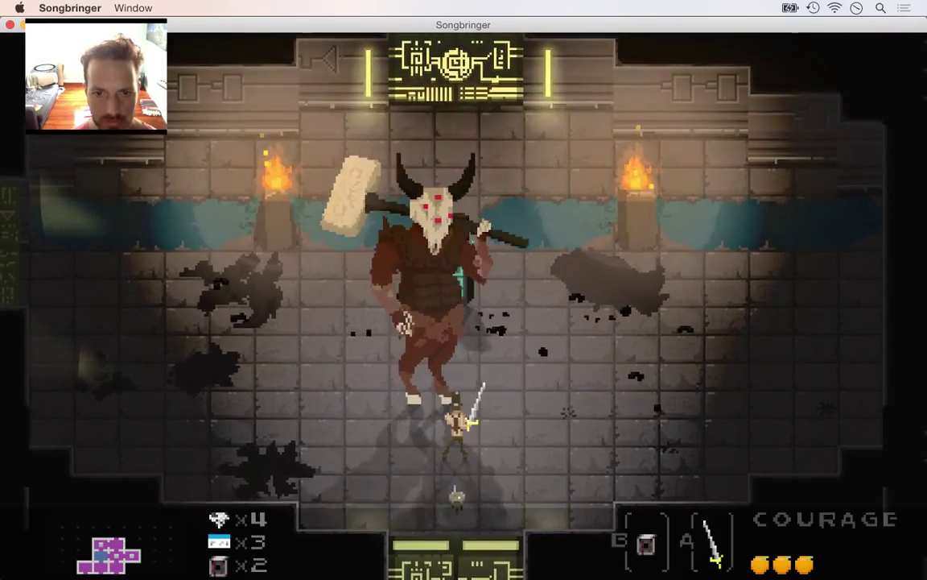
{"action": "key", "text": "a"}
{"action": "key", "text": "a"}
{"action": "key", "text": "Down"}
{"action": "key", "text": "Right"}
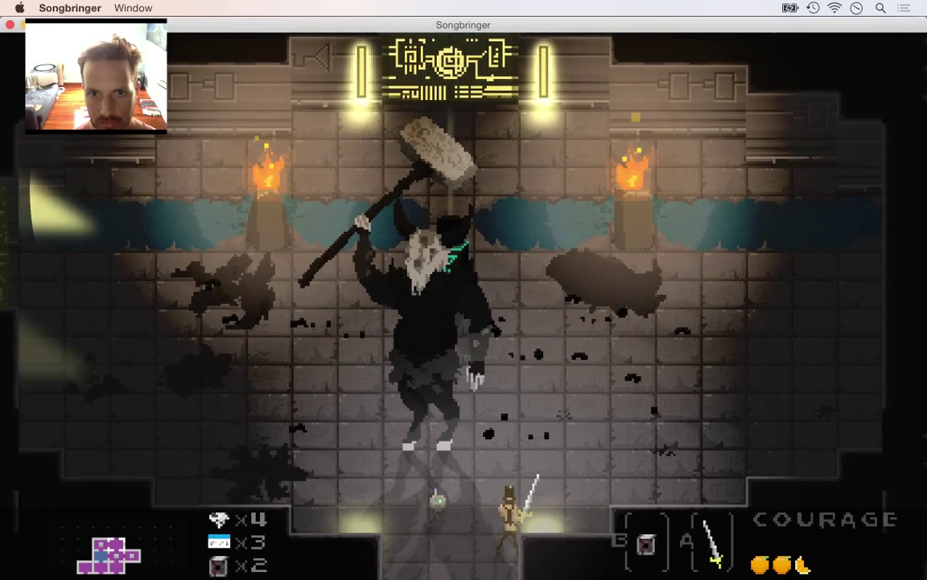
{"action": "key", "text": "super+q"}
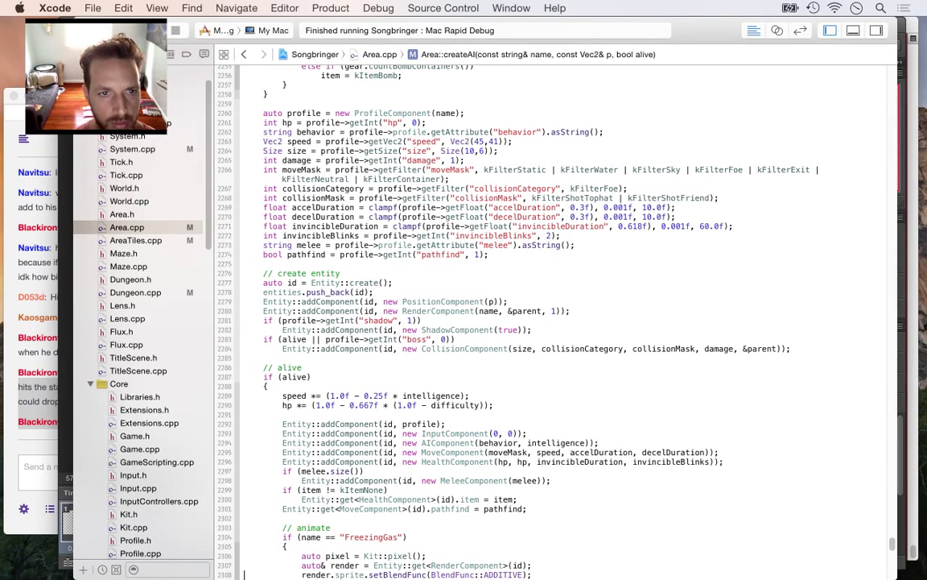
Open DrobthBoss.plist in Profiles and set the release animation's delay to 0.15
{"action": "scroll", "coordinate": [137, 346], "scroll_direction": "down", "scroll_amount": 10}
{"action": "scroll", "coordinate": [137, 346], "scroll_direction": "down", "scroll_amount": 10}
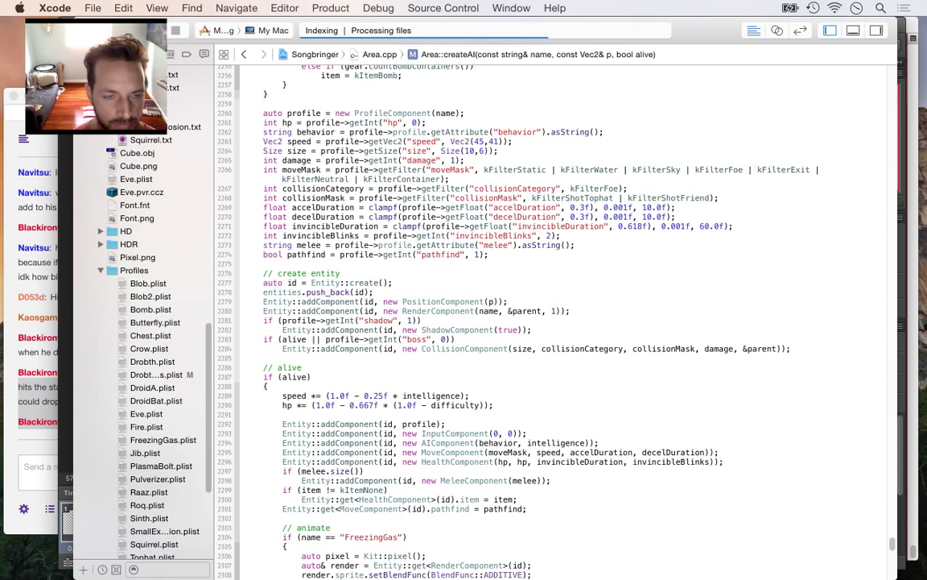
{"action": "left_click", "coordinate": [156, 374]}
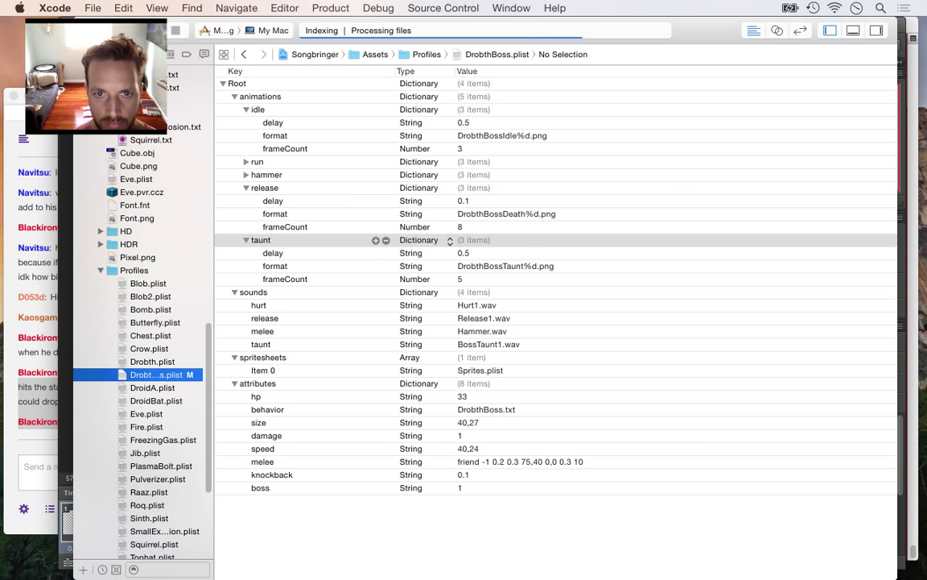
{"action": "double_click", "coordinate": [463, 201]}
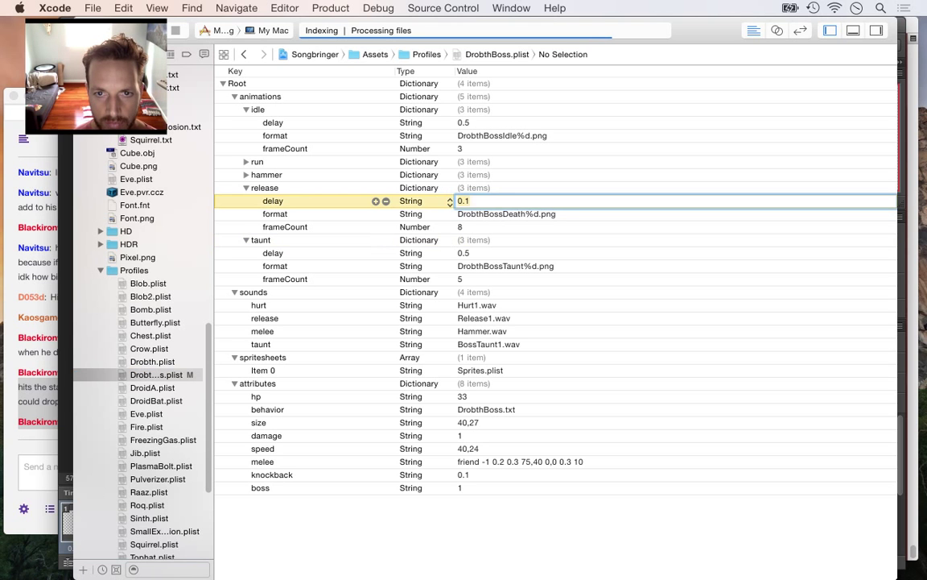
{"action": "type", "text": "5"}
{"action": "key", "text": "Return"}
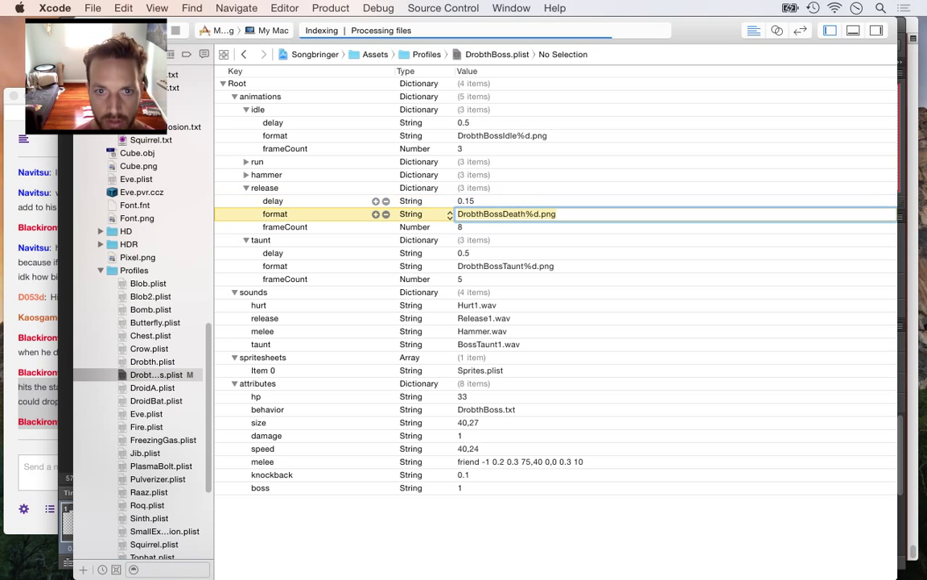
Run the game and defeat the boss to watch the slowed stone-turning release animation
{"action": "key", "text": "super+r"}
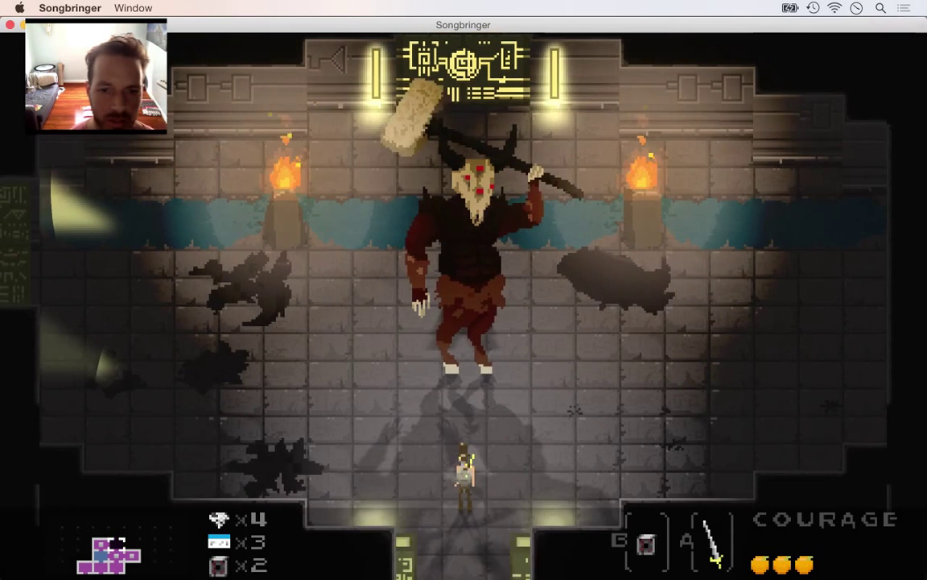
{"action": "key", "text": "Up"}
{"action": "key", "text": "a"}
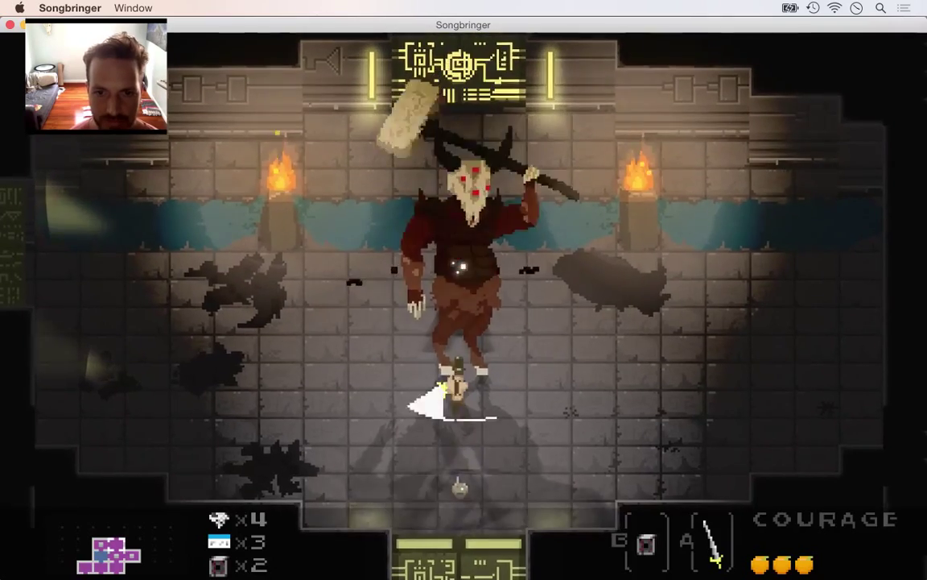
{"action": "key", "text": "a"}
{"action": "key", "text": "Left"}
{"action": "key", "text": "Up"}
{"action": "key", "text": "Down"}
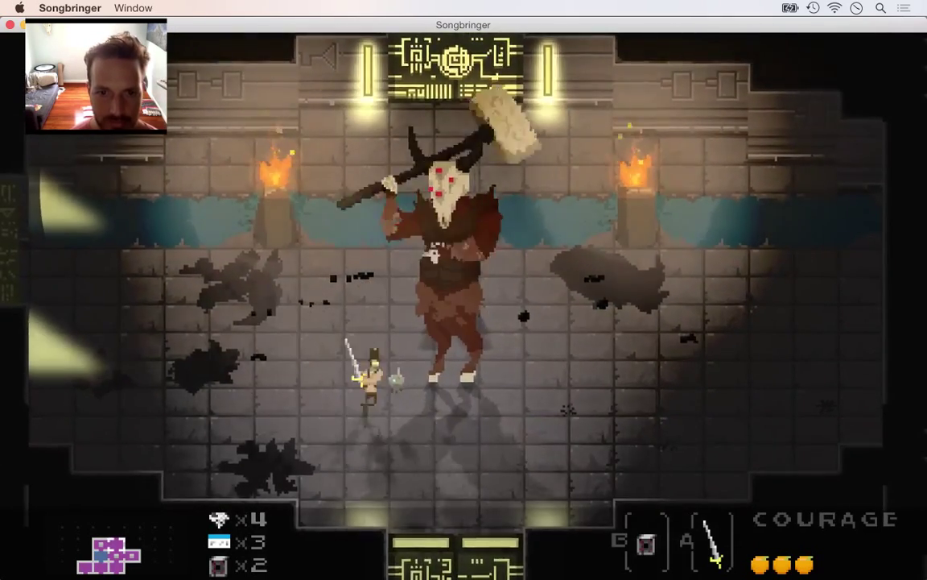
{"action": "key", "text": "Up"}
{"action": "key", "text": "a"}
{"action": "key", "text": "Right"}
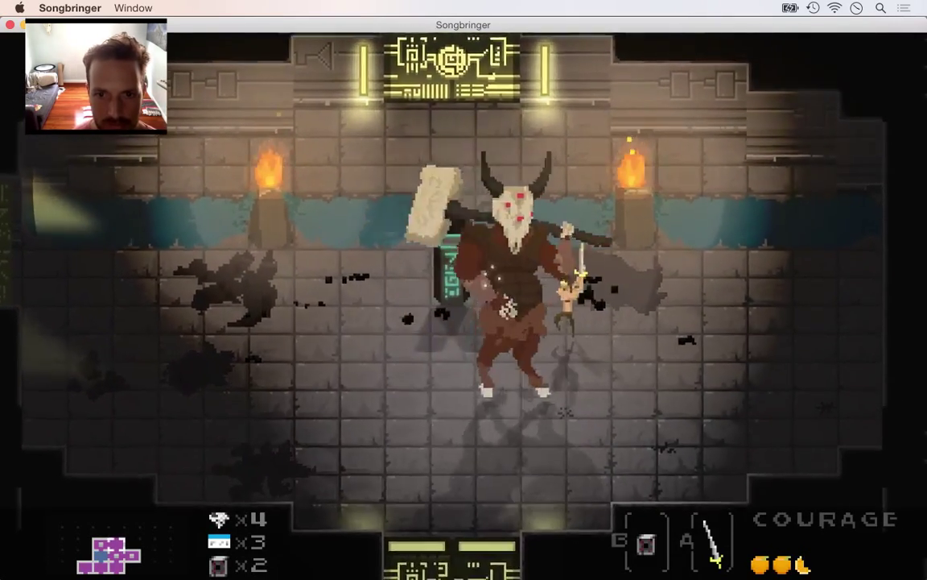
{"action": "key", "text": "Right"}
{"action": "key", "text": "Up"}
{"action": "key", "text": "a"}
{"action": "key", "text": "Left"}
{"action": "key", "text": "Down"}
{"action": "key", "text": "a"}
{"action": "key", "text": "Down"}
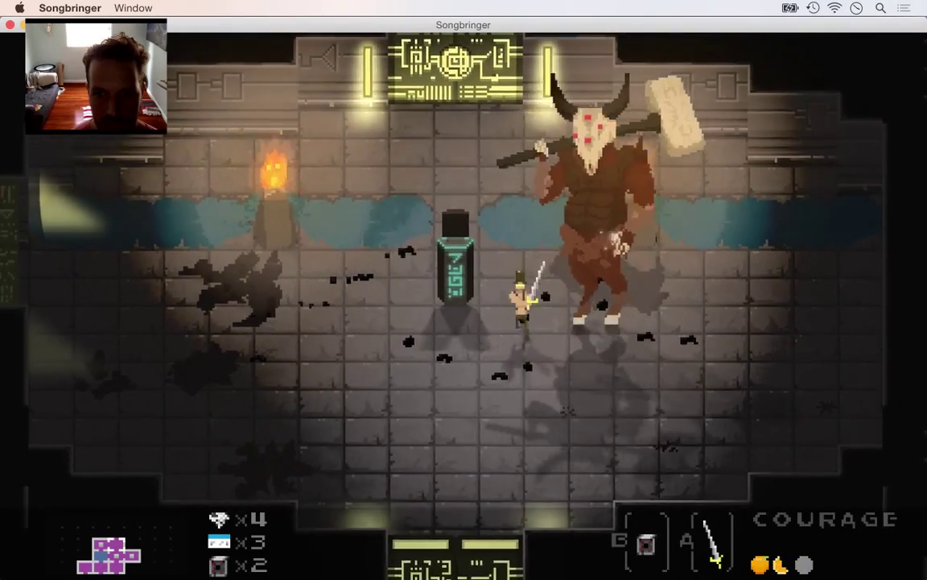
{"action": "key", "text": "Up"}
{"action": "key", "text": "a"}
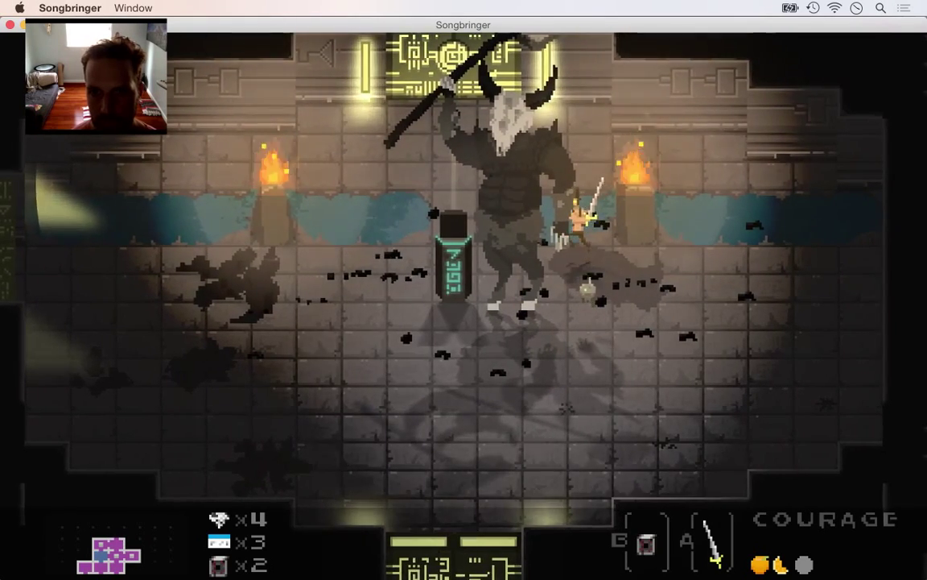
Test the stone boss's collision by walking around it, leaving its room and re-entering, then leave the game
{"action": "key", "text": "Right"}
{"action": "key", "text": "a"}
{"action": "key", "text": "Left"}
{"action": "key", "text": "Down"}
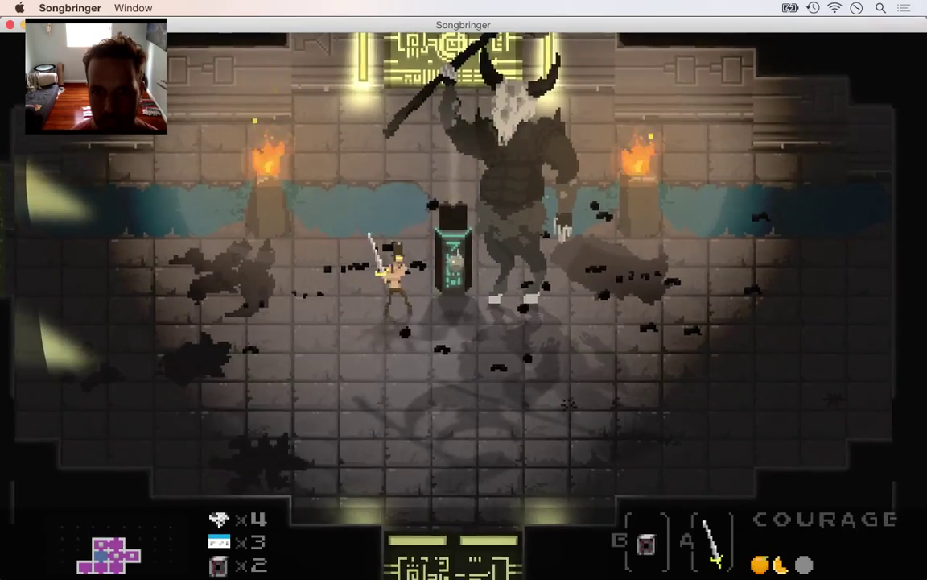
{"action": "key", "text": "a"}
{"action": "key", "text": "Down"}
{"action": "key", "text": "Down"}
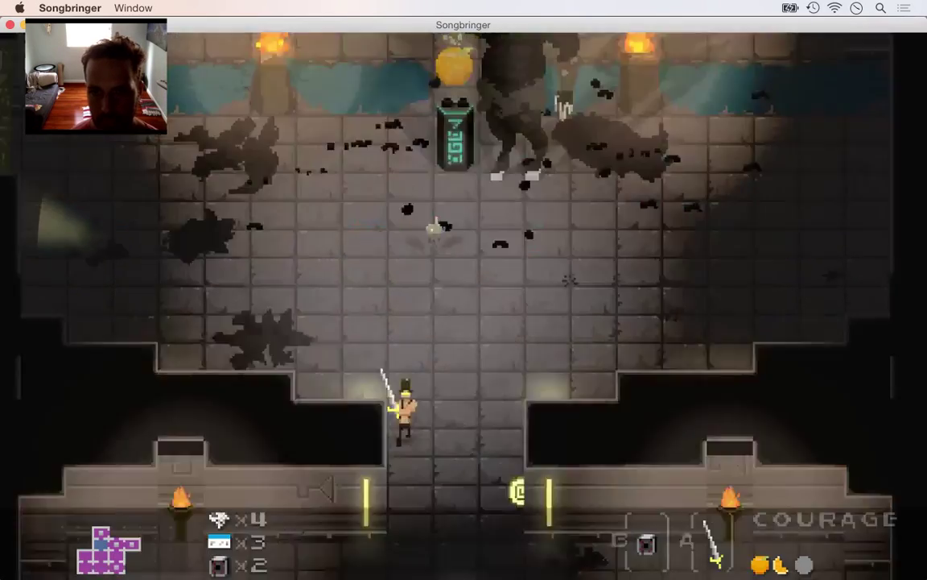
{"action": "key", "text": "Up"}
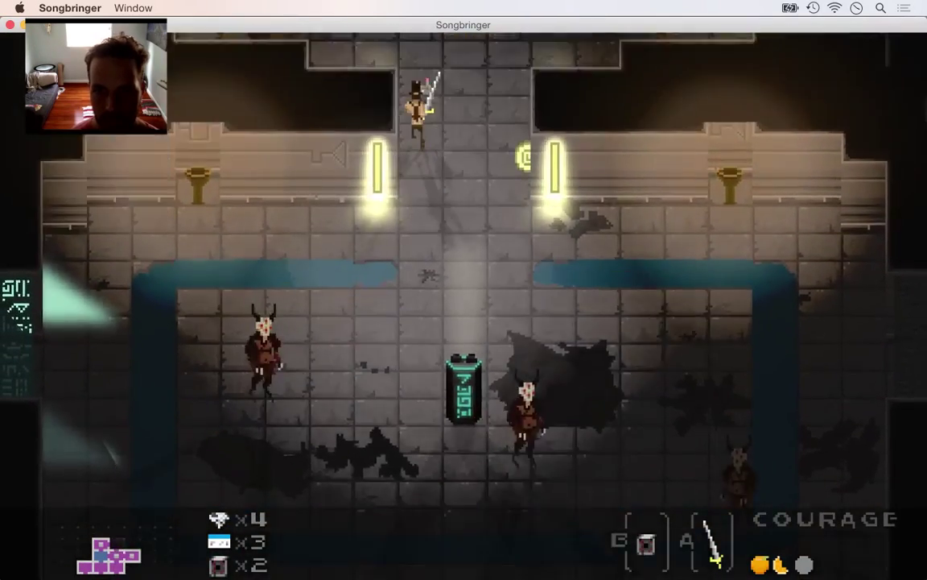
{"action": "key", "text": "Right"}
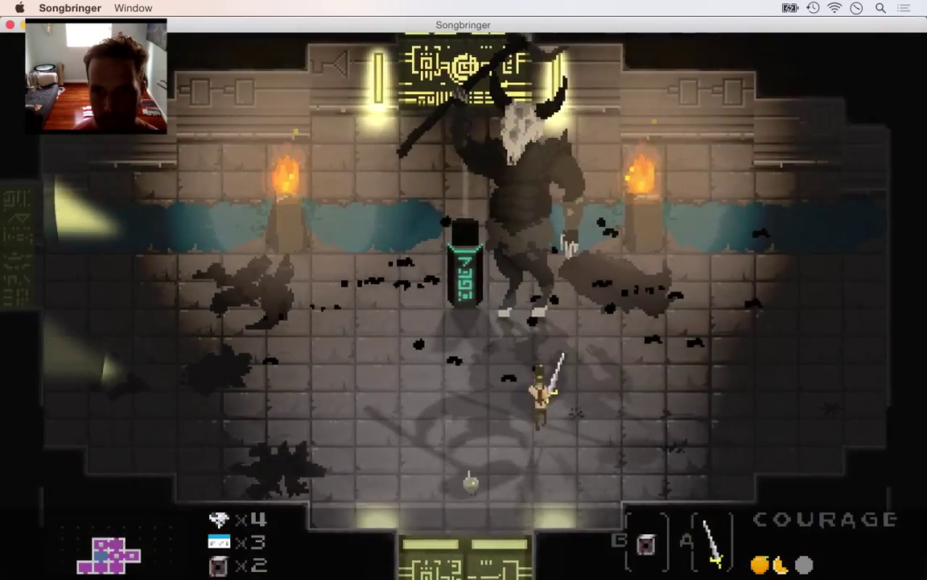
{"action": "key", "text": "Up"}
{"action": "key", "text": "Right"}
{"action": "key", "text": "Left"}
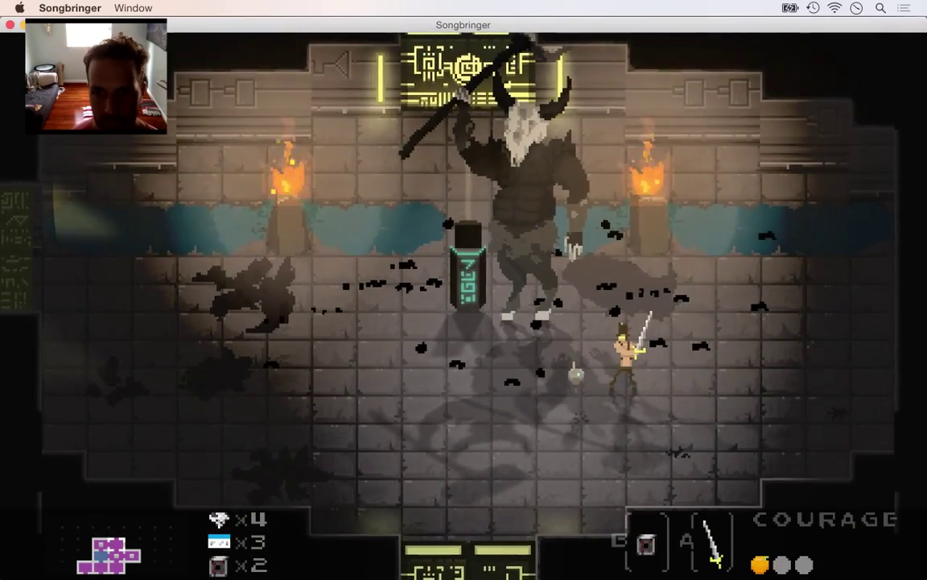
{"action": "key", "text": "super+Tab"}
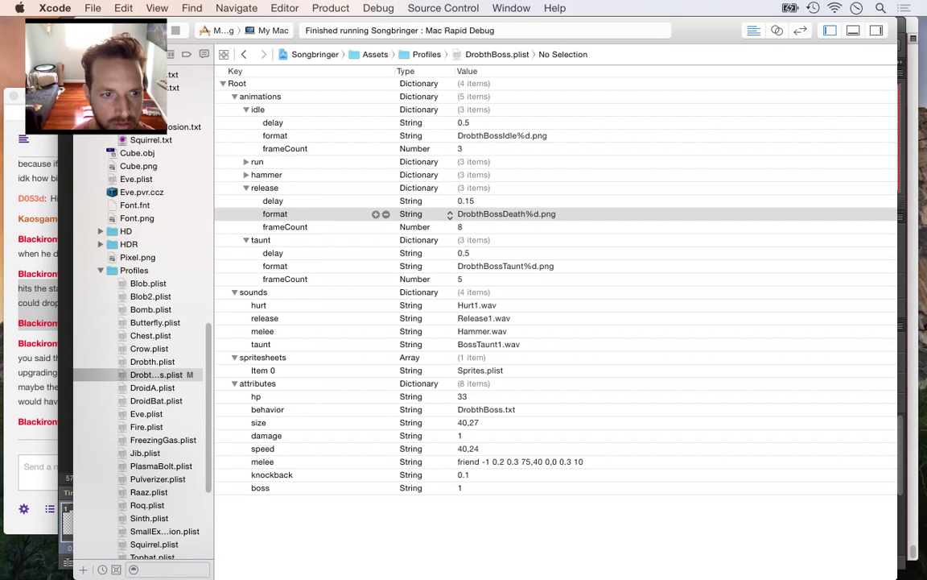
Switch to the Safari chat window to read the viewers' latest messages, then return to Xcode
{"action": "key", "text": "super+Tab"}
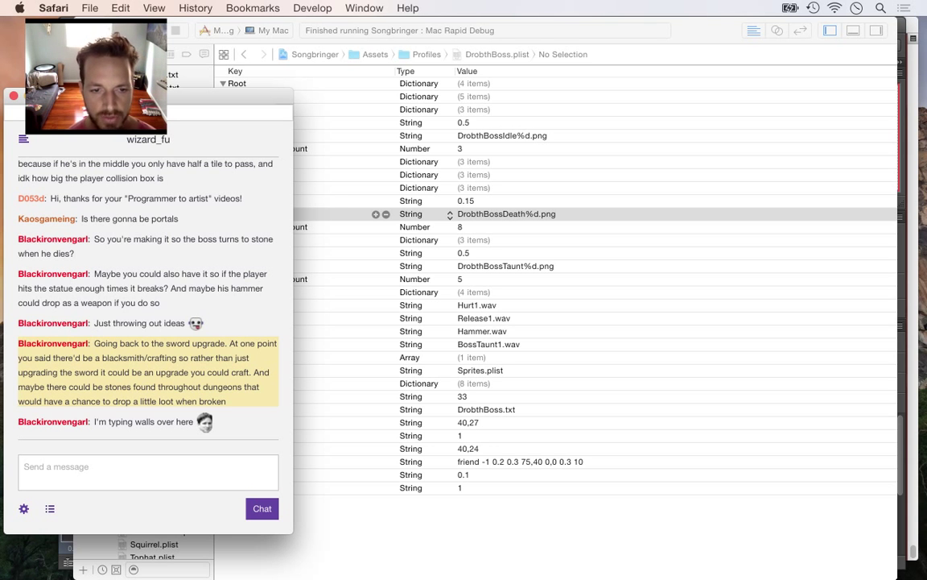
{"action": "key", "text": "super+Tab"}
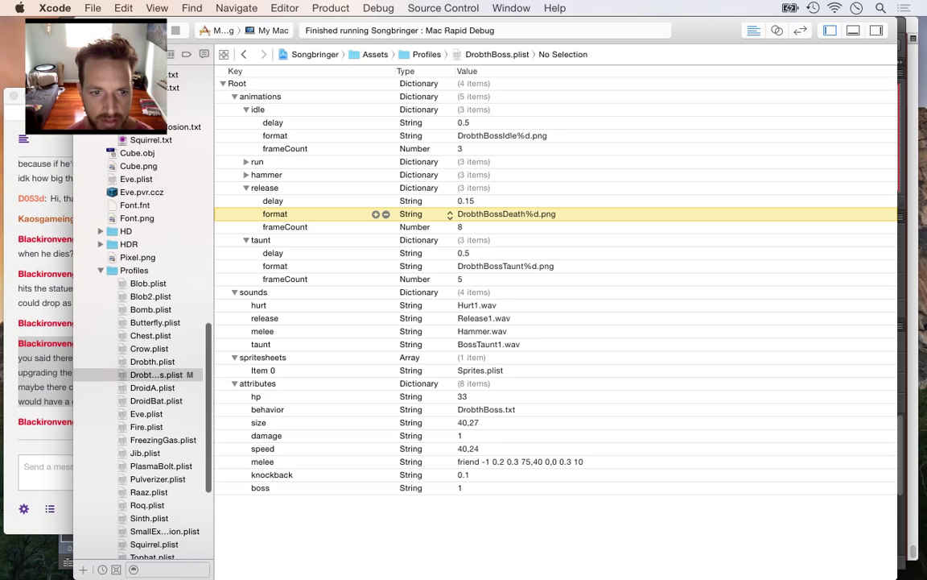
Examine the dead boss's collision handling in System.cpp's changeHP and the entity setup in Area.cpp's createAI
{"action": "scroll", "coordinate": [141, 322], "scroll_direction": "up", "scroll_amount": 15}
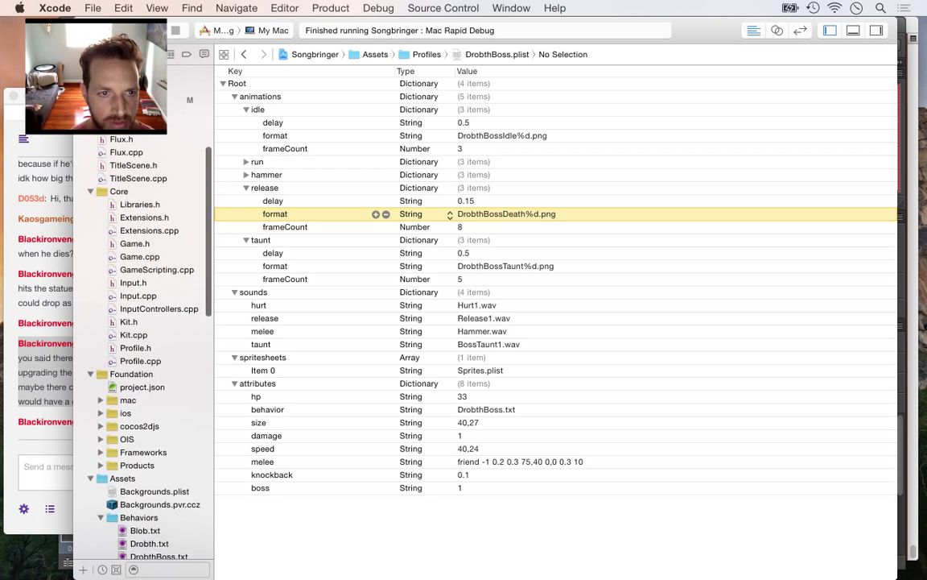
{"action": "scroll", "coordinate": [141, 322], "scroll_direction": "up", "scroll_amount": 10}
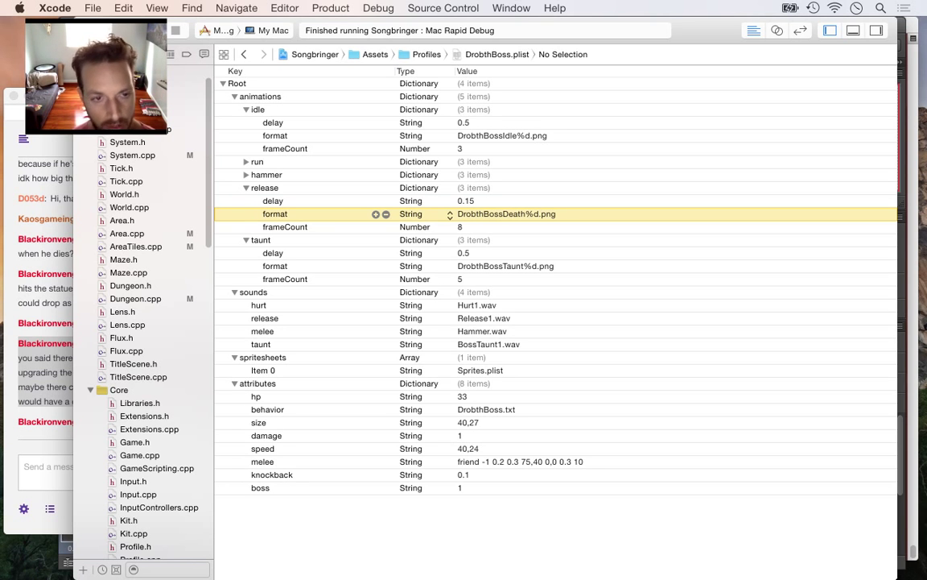
{"action": "left_click", "coordinate": [133, 156]}
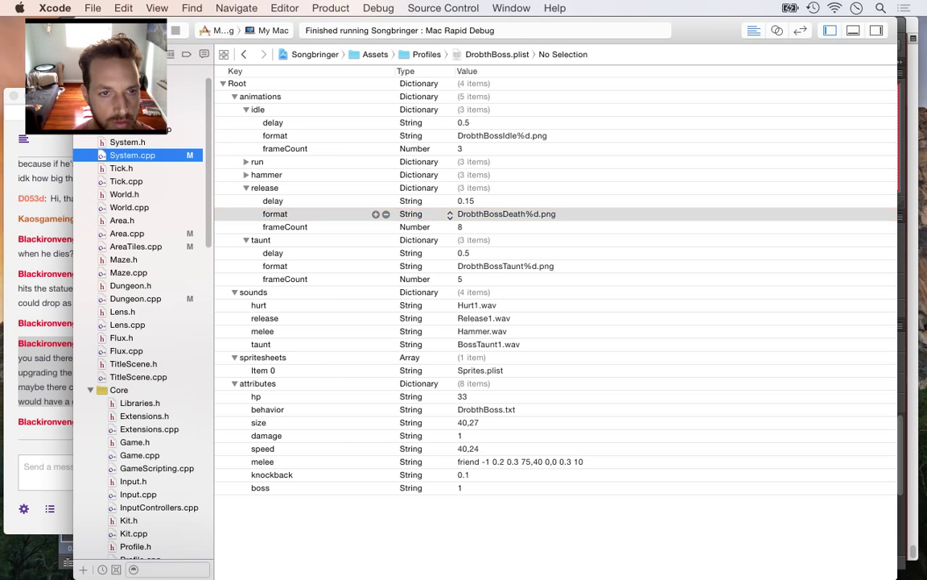
{"action": "left_click", "coordinate": [378, 312]}
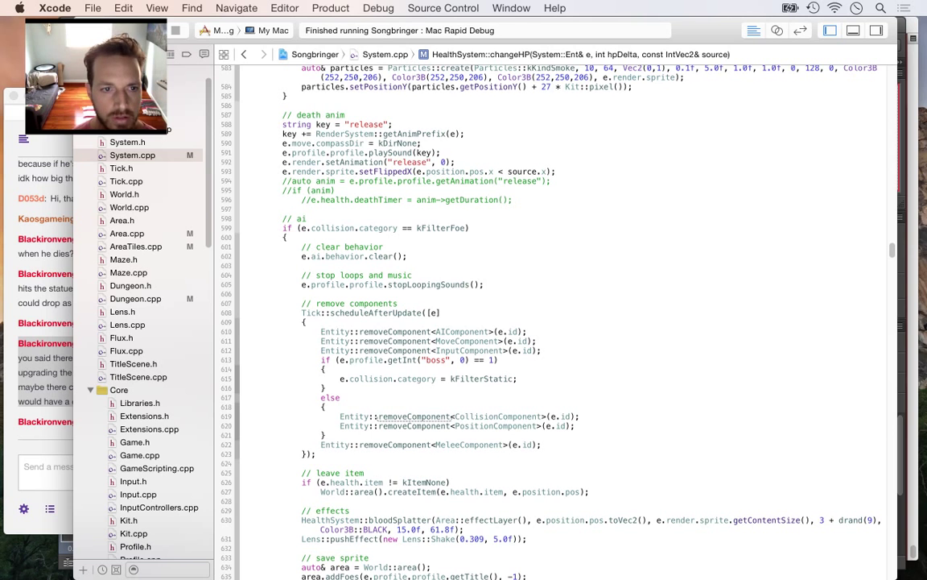
{"action": "left_click", "coordinate": [128, 234]}
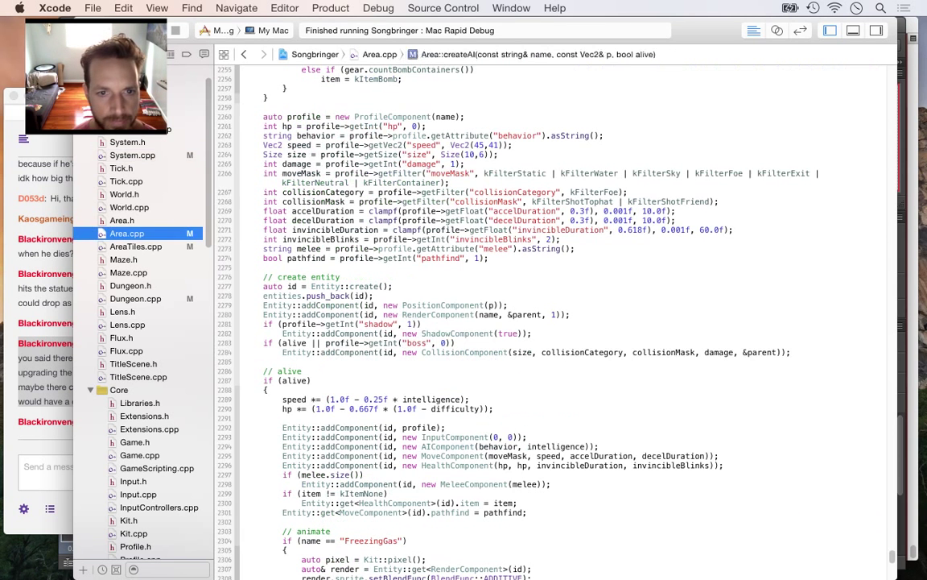
{"action": "left_click", "coordinate": [315, 305]}
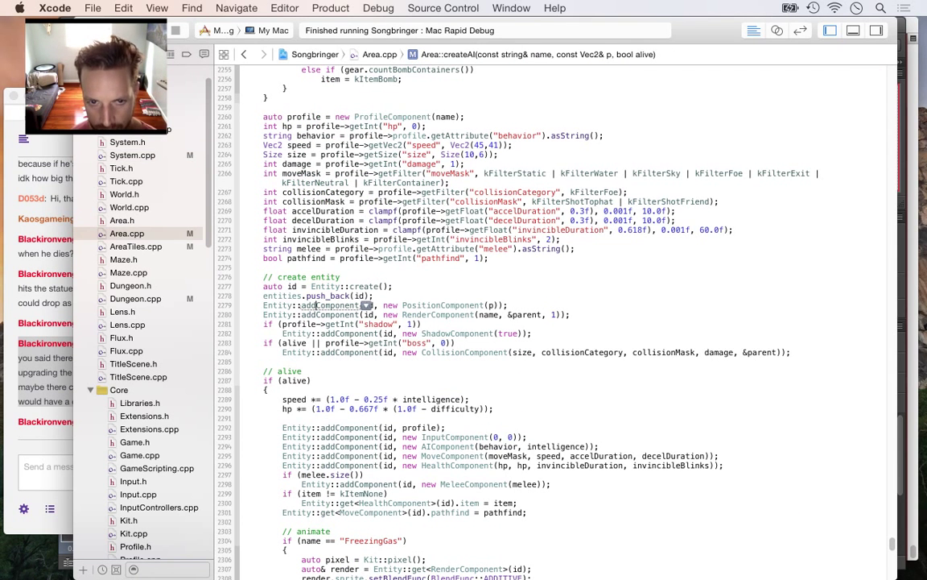
{"action": "left_click", "coordinate": [316, 314]}
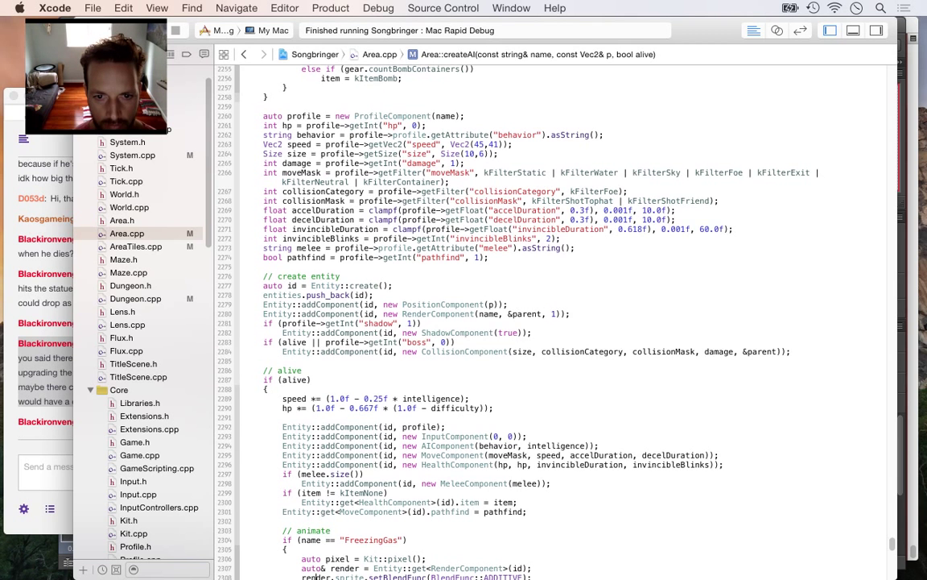
{"action": "scroll", "coordinate": [321, 574], "scroll_direction": "down", "scroll_amount": 5}
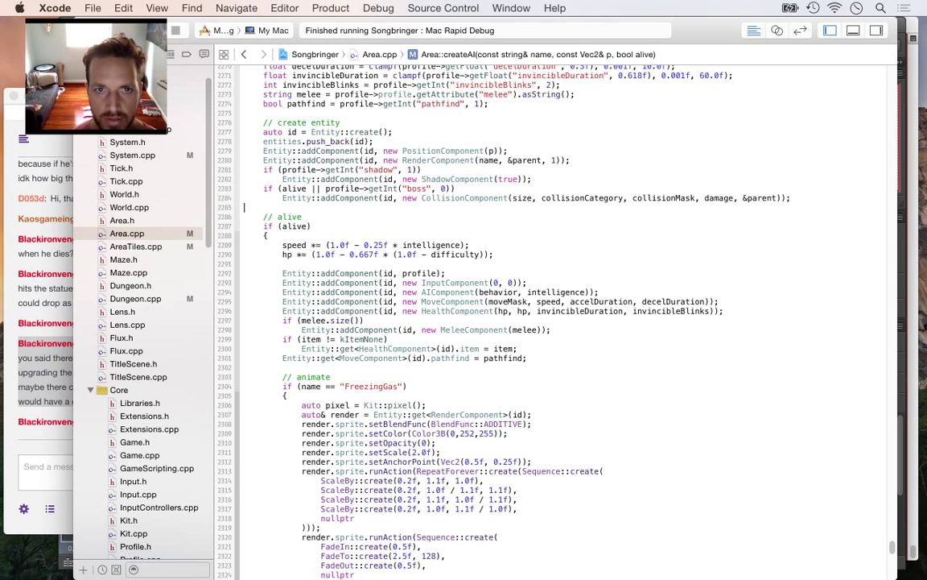
{"action": "scroll", "coordinate": [315, 75], "scroll_direction": "up", "scroll_amount": 5}
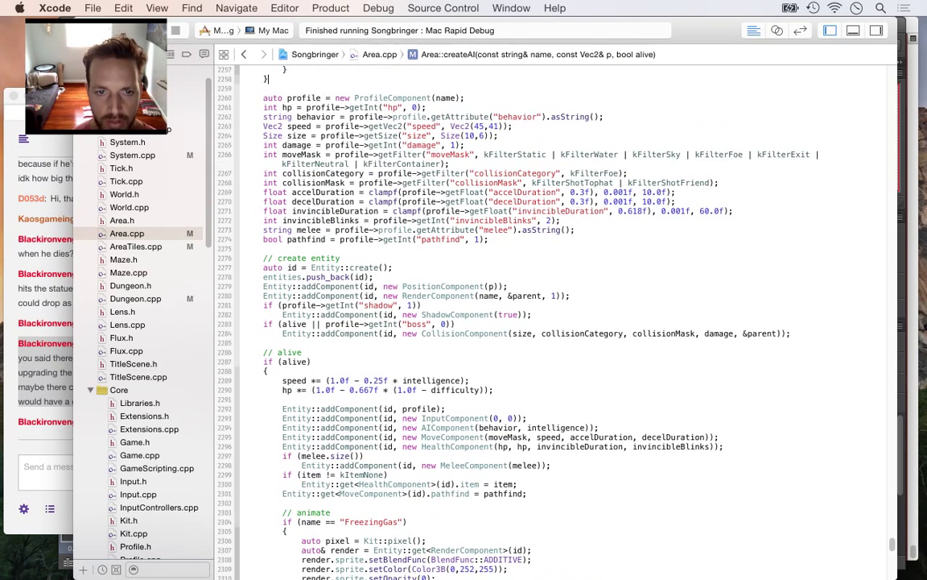
Add an if (!alive) condition directly below the pathfind line in Area::createAI
{"action": "left_click", "coordinate": [316, 239]}
{"action": "key", "text": "Down"}
{"action": "key", "text": "Up"}
{"action": "key", "text": "super+Right"}
{"action": "key", "text": "Return"}
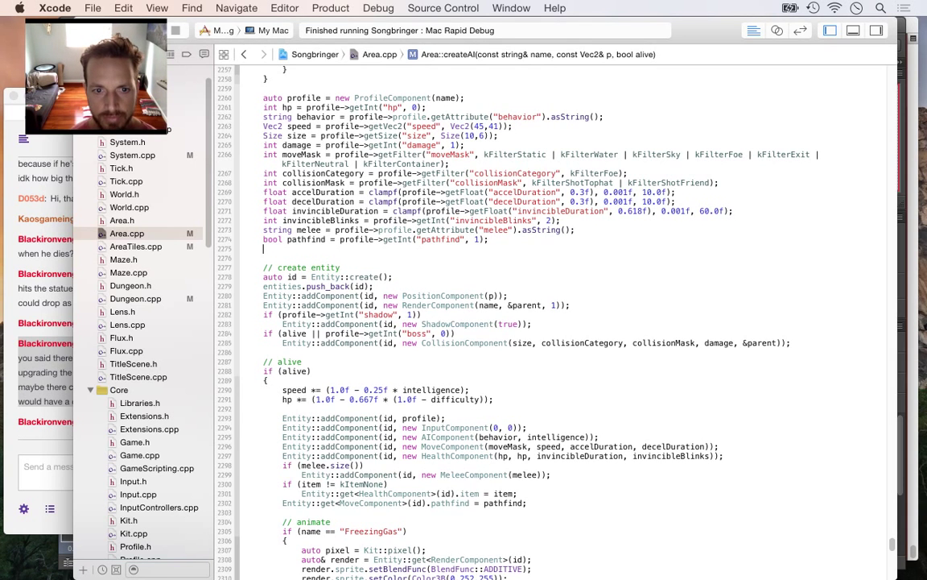
{"action": "type", "text": "if (!alive)"}
{"action": "key", "text": "Return"}
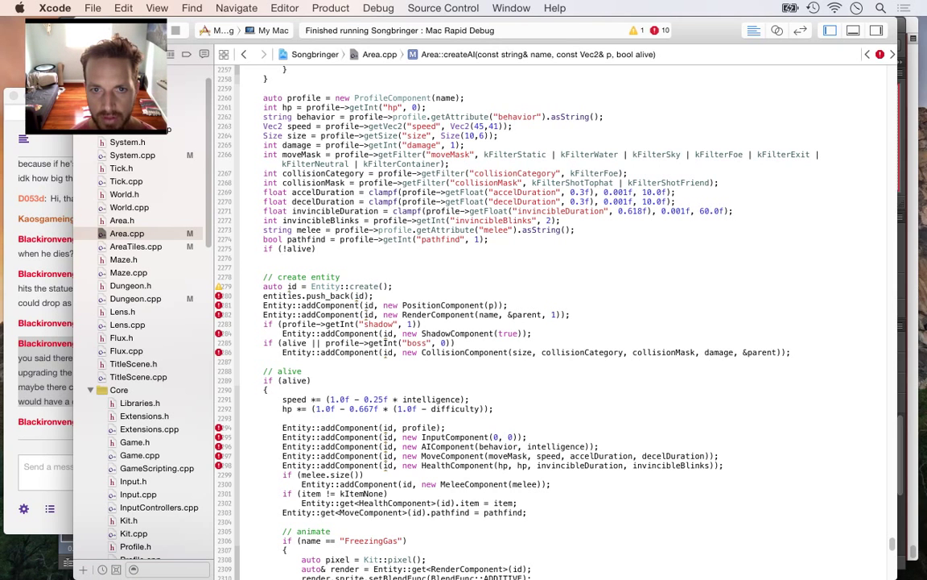
{"action": "key", "text": "shift+Down"}
{"action": "key", "text": "shift+Down"}
{"action": "key", "text": "BackSpace"}
{"action": "key", "text": "Up"}
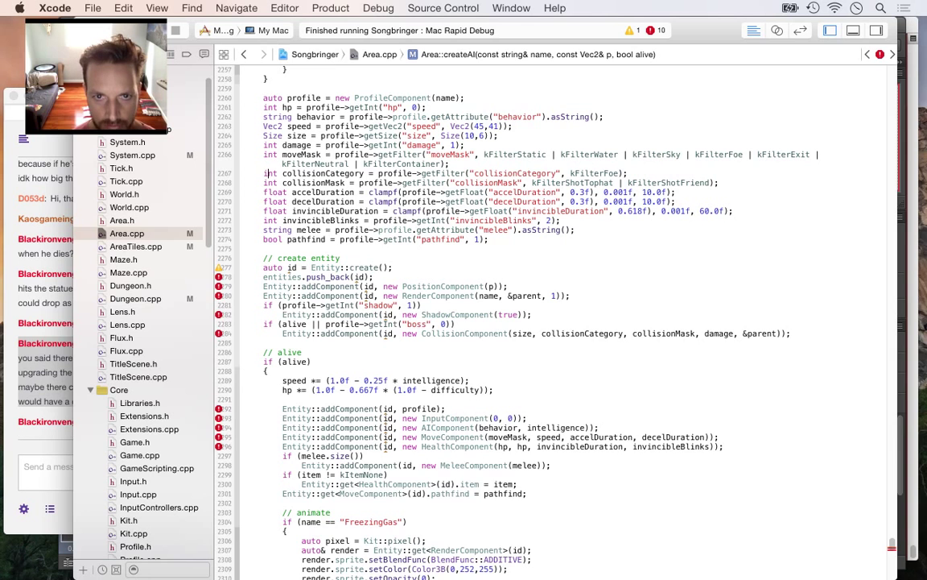
{"action": "key", "text": "super+shift+z"}
{"action": "key", "text": "super+shift+z"}
Set collisionCategory = kFilterStatic; as the indented body of the if (!alive) condition
{"action": "key", "text": "Tab"}
{"action": "key", "text": "Tab"}
{"action": "key", "text": "Tab"}
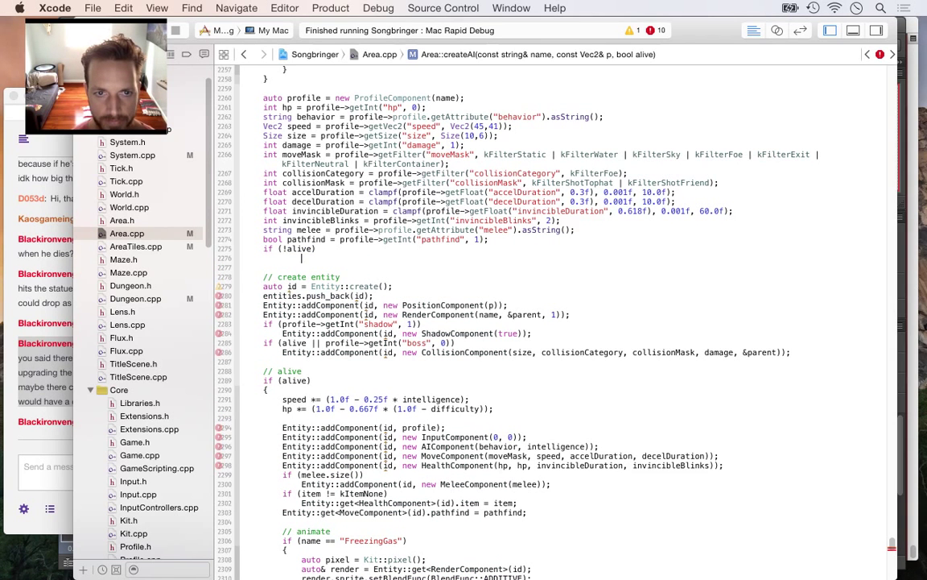
{"action": "type", "text": "collisionCategory"}
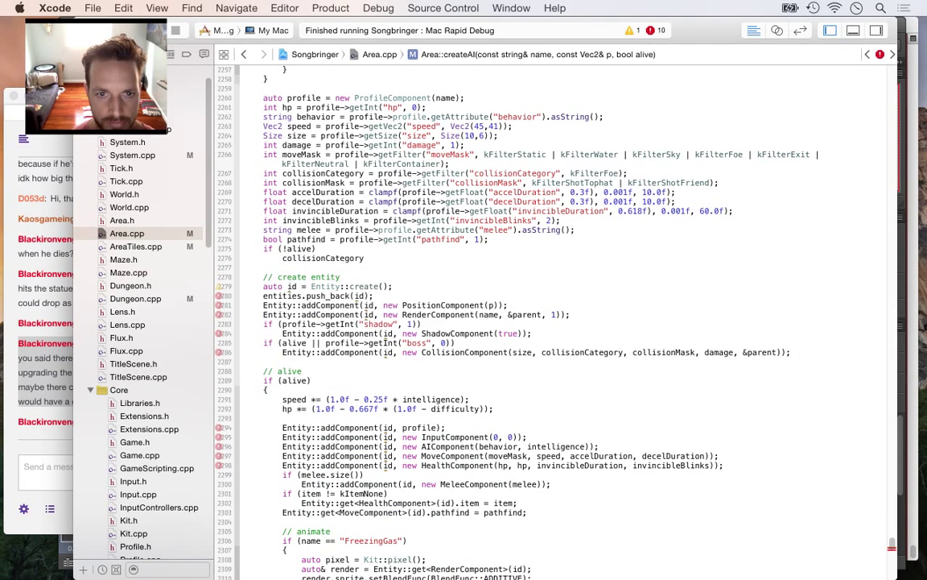
{"action": "type", "text": " = kFilterS"}
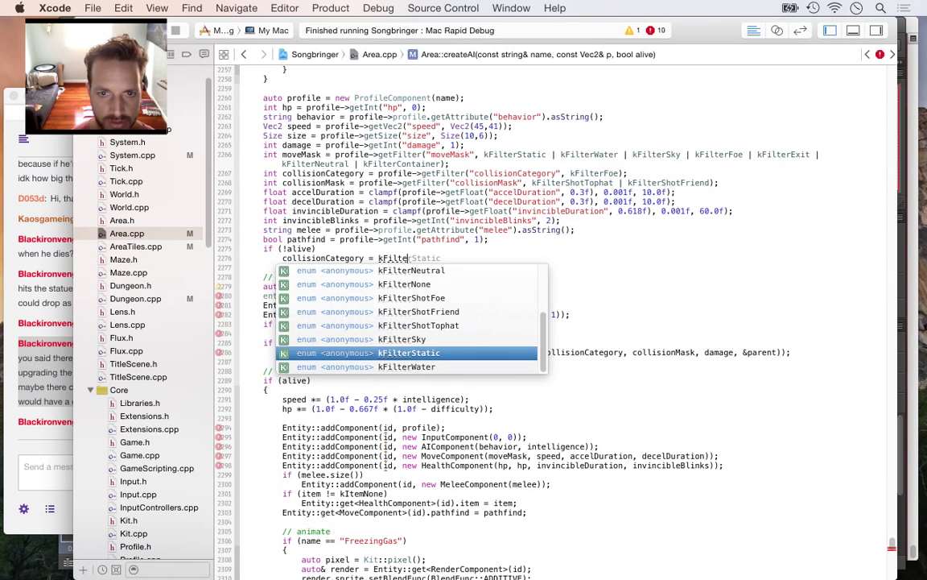
{"action": "key", "text": "Return"}
{"action": "type", "text": ";"}
Run the game, enter the boss room and fight the boss with the sword until it is defeated
{"action": "key", "text": "super+r"}
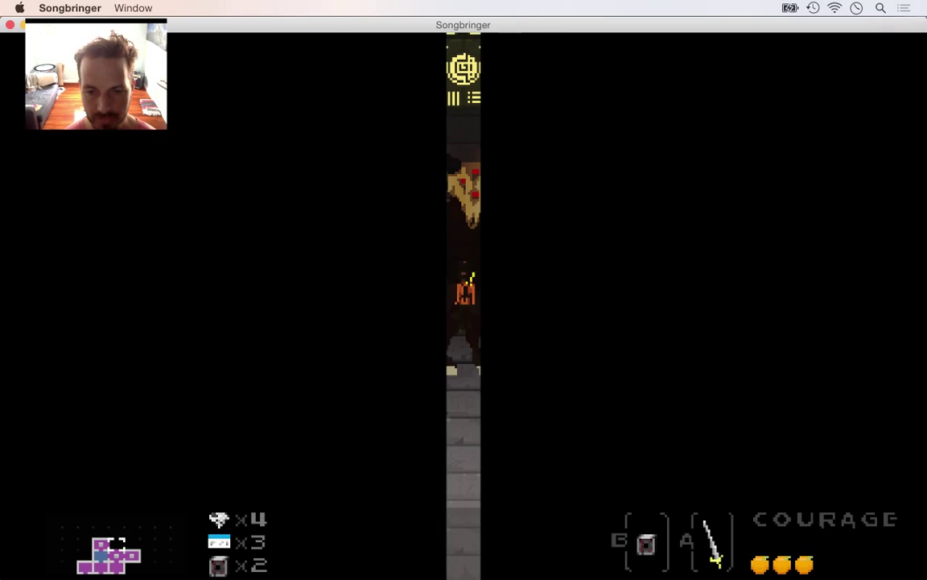
{"action": "key", "text": "Up"}
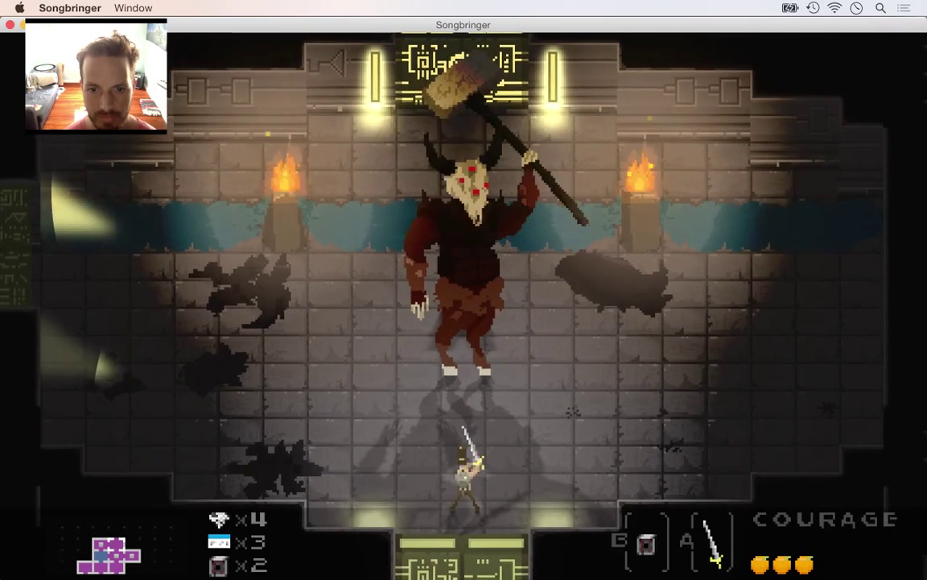
{"action": "key", "text": "a"}
{"action": "key", "text": "a"}
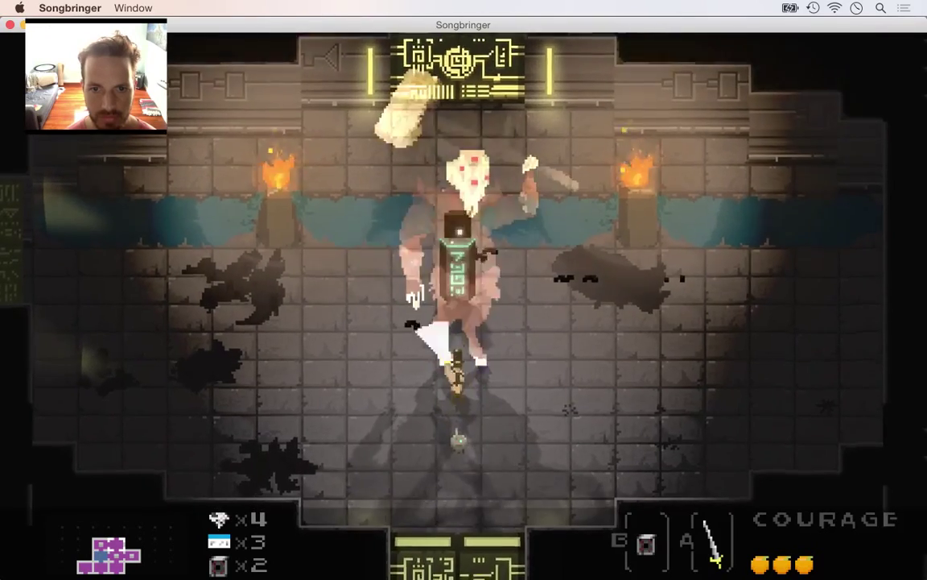
{"action": "key", "text": "Down"}
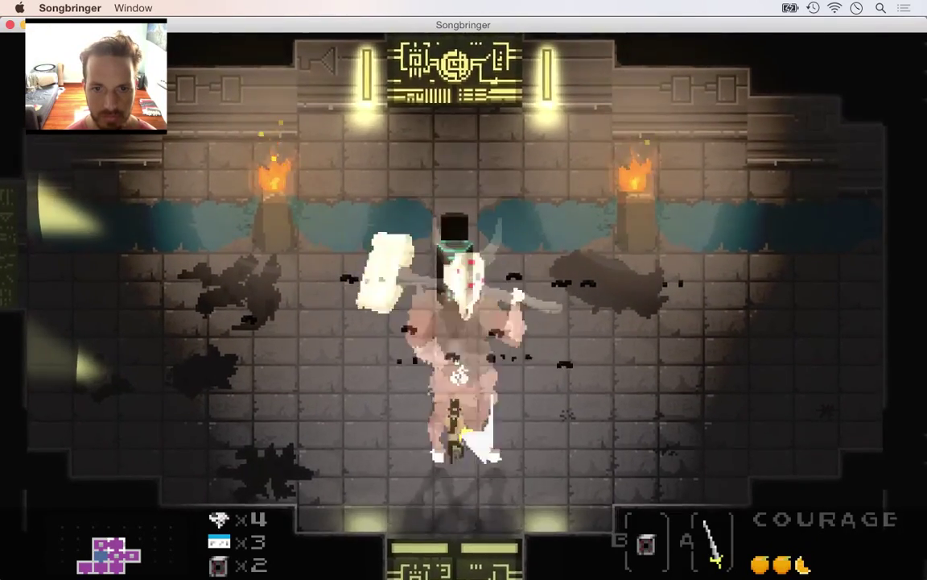
{"action": "key", "text": "a"}
{"action": "key", "text": "a"}
{"action": "key", "text": "a"}
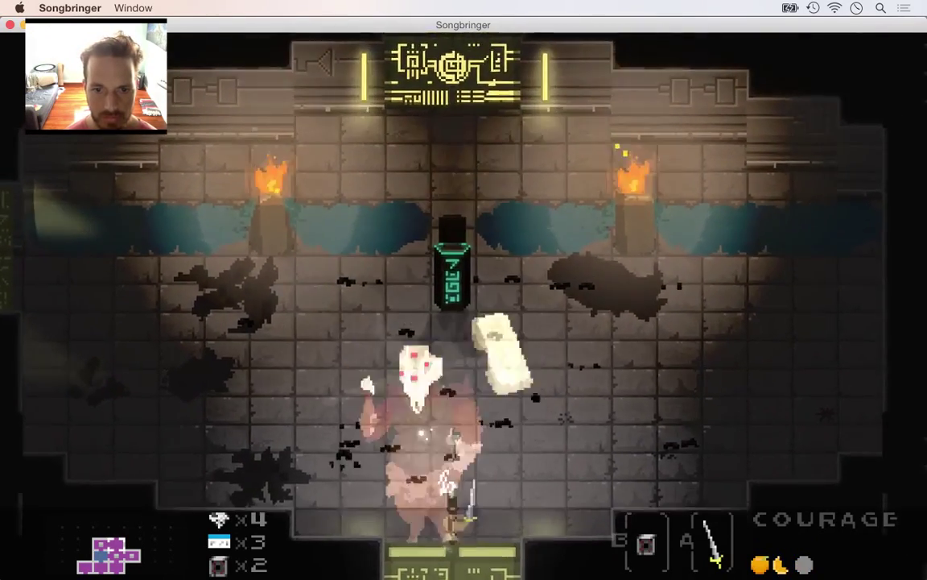
Test the stone boss's collision by walking around both sides and its feet, then quit the game
{"action": "key", "text": "Left"}
{"action": "key", "text": "Right"}
{"action": "key", "text": "Up"}
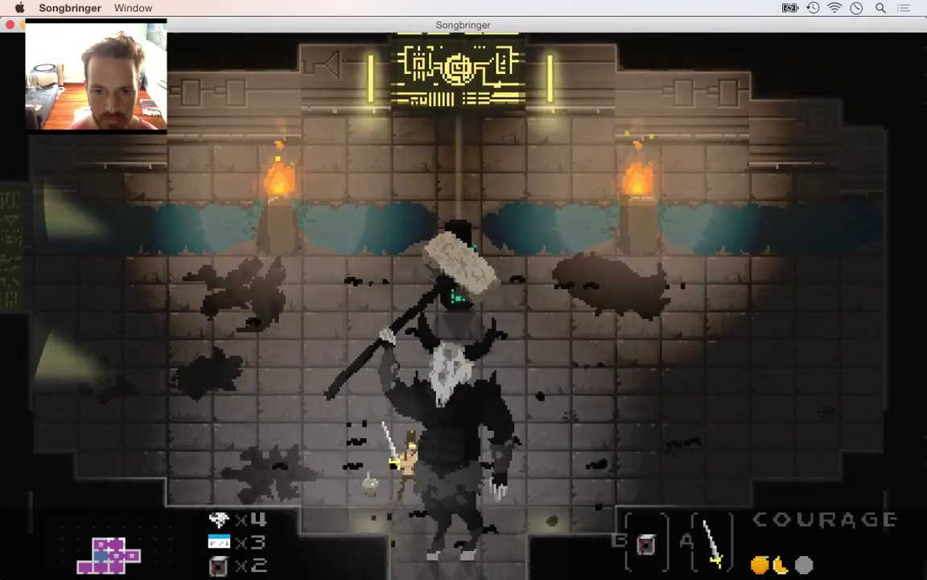
{"action": "key", "text": "Right"}
{"action": "key", "text": "Down"}
{"action": "key", "text": "Up"}
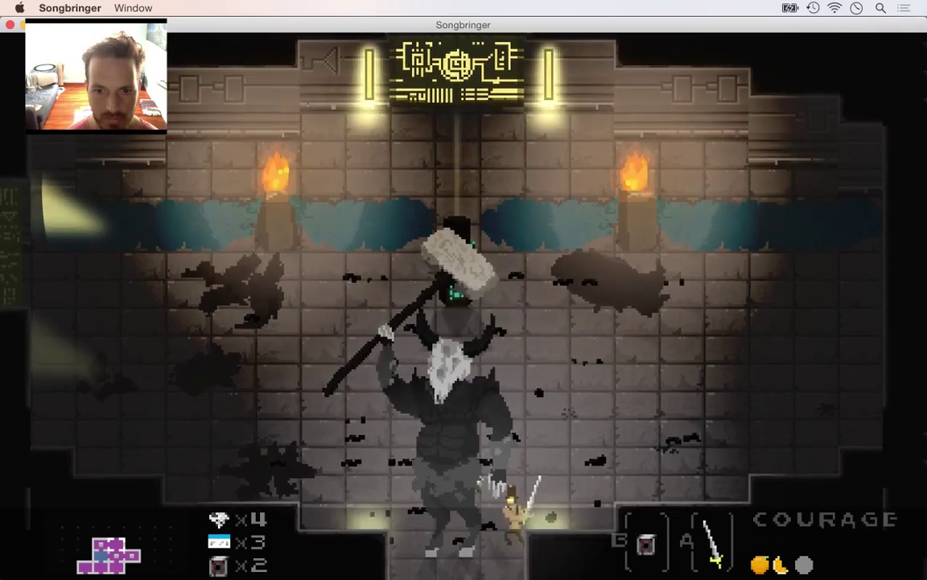
{"action": "key", "text": "Up"}
{"action": "key", "text": "Left"}
{"action": "key", "text": "Down"}
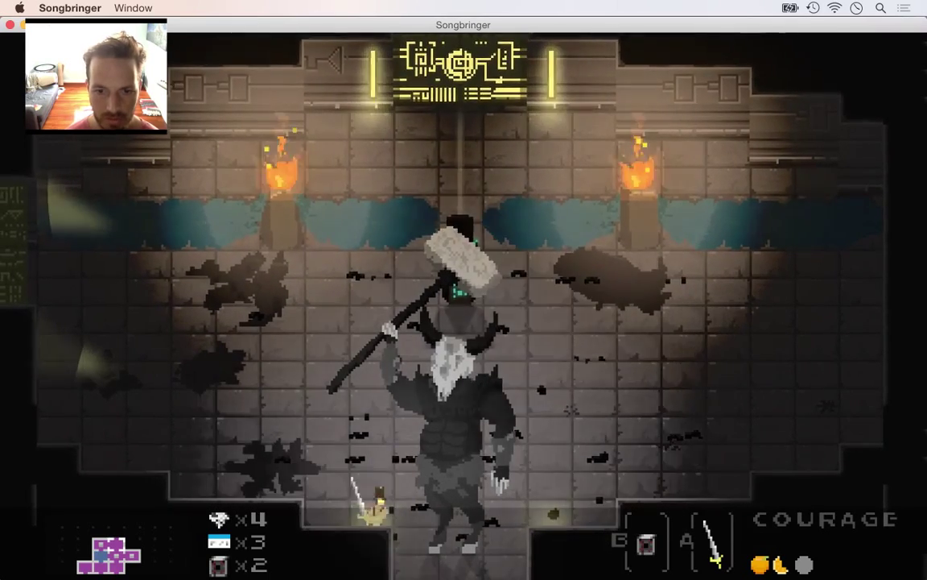
{"action": "key", "text": "Right"}
{"action": "key", "text": "Down"}
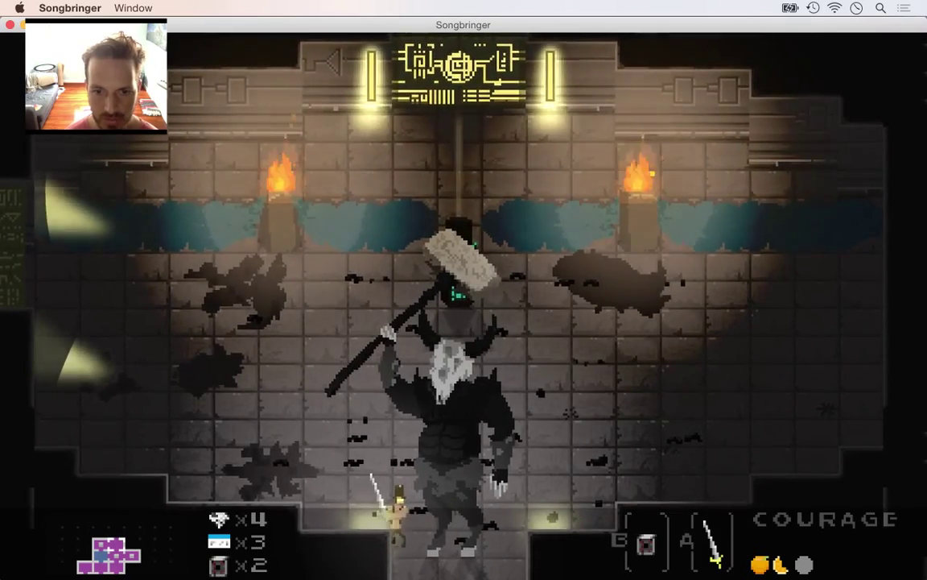
{"action": "key", "text": "super+q"}
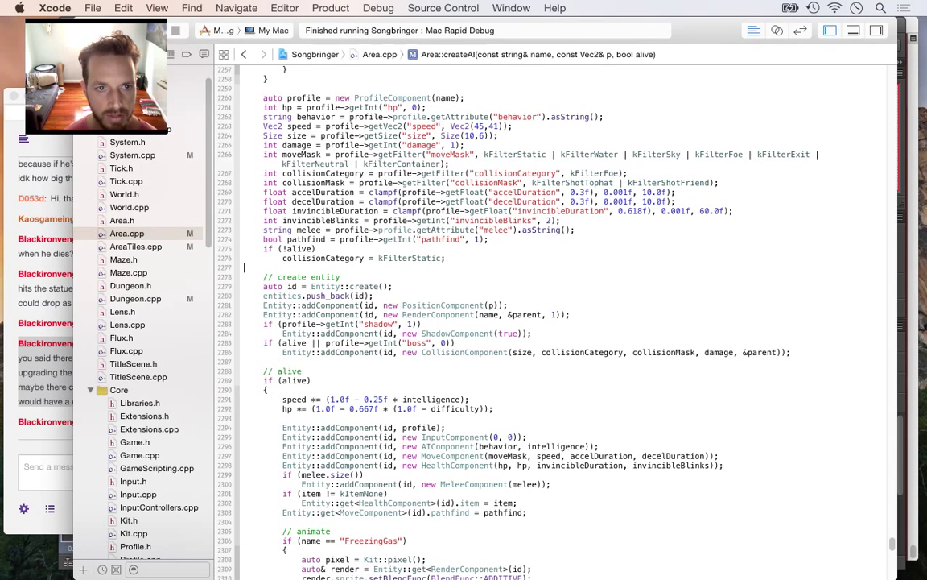
Open DrobthBoss.plist in the Profiles folder
{"action": "scroll", "coordinate": [145, 346], "scroll_direction": "down", "scroll_amount": 15}
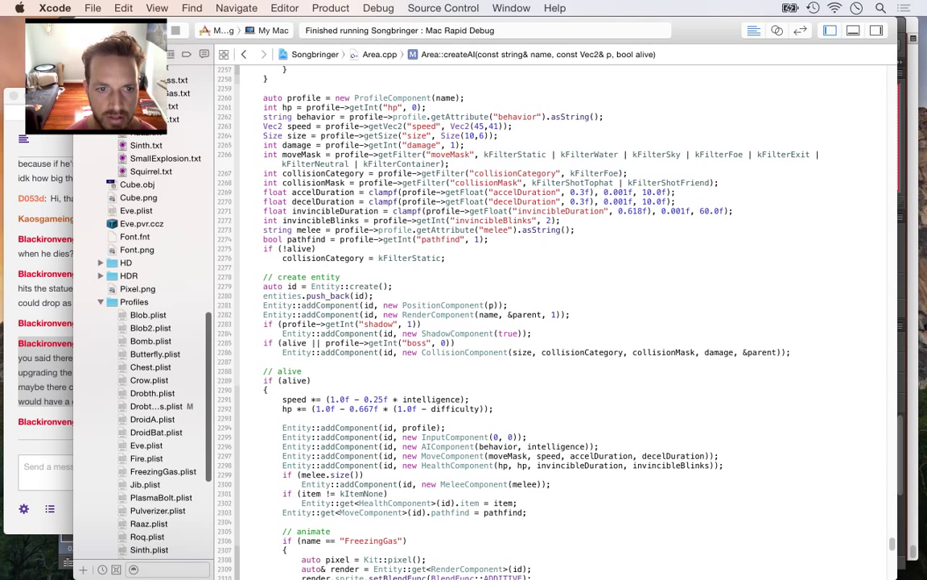
{"action": "scroll", "coordinate": [137, 338], "scroll_direction": "up", "scroll_amount": 10}
{"action": "scroll", "coordinate": [137, 338], "scroll_direction": "up", "scroll_amount": 2}
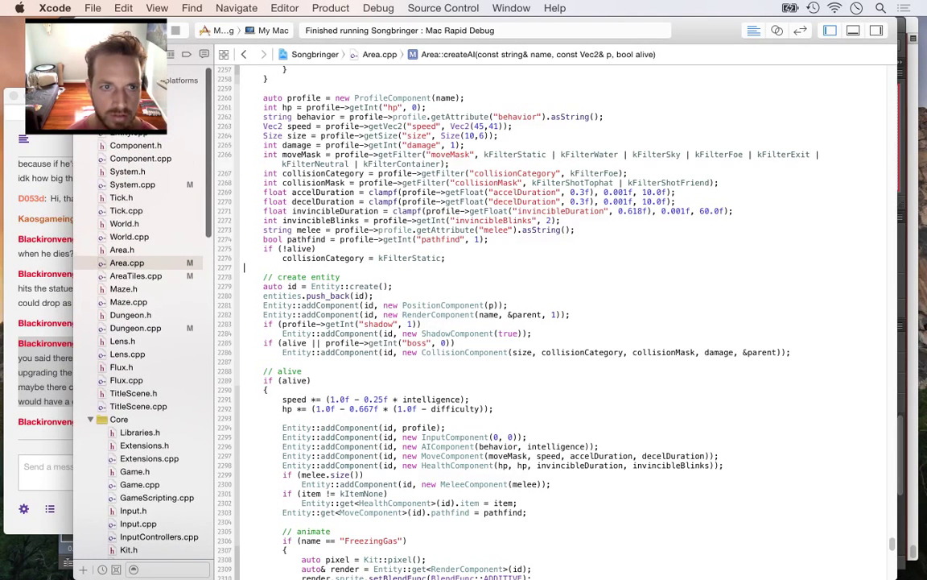
{"action": "scroll", "coordinate": [137, 322], "scroll_direction": "down", "scroll_amount": 15}
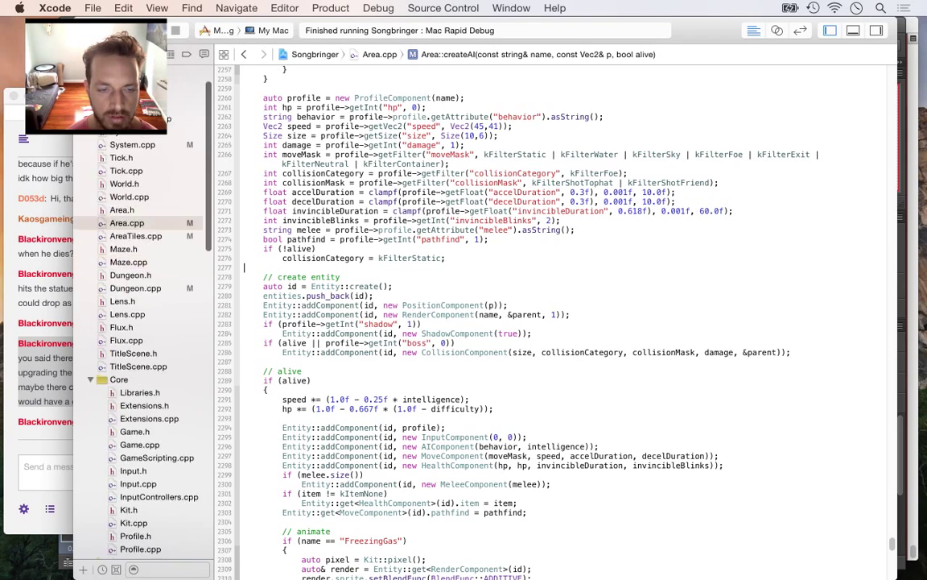
{"action": "scroll", "coordinate": [137, 322], "scroll_direction": "down", "scroll_amount": 2}
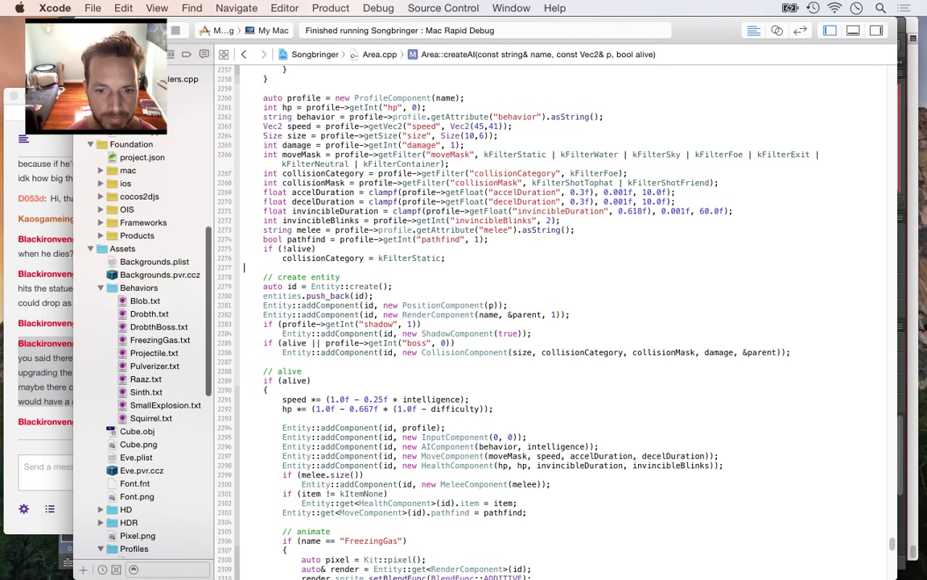
{"action": "scroll", "coordinate": [136, 339], "scroll_direction": "down", "scroll_amount": 1}
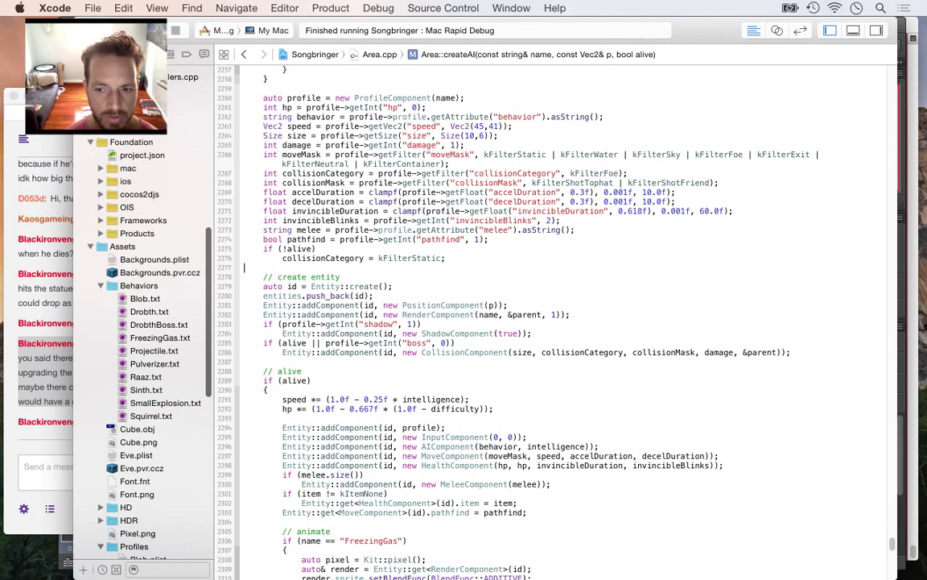
{"action": "scroll", "coordinate": [137, 338], "scroll_direction": "down", "scroll_amount": 10}
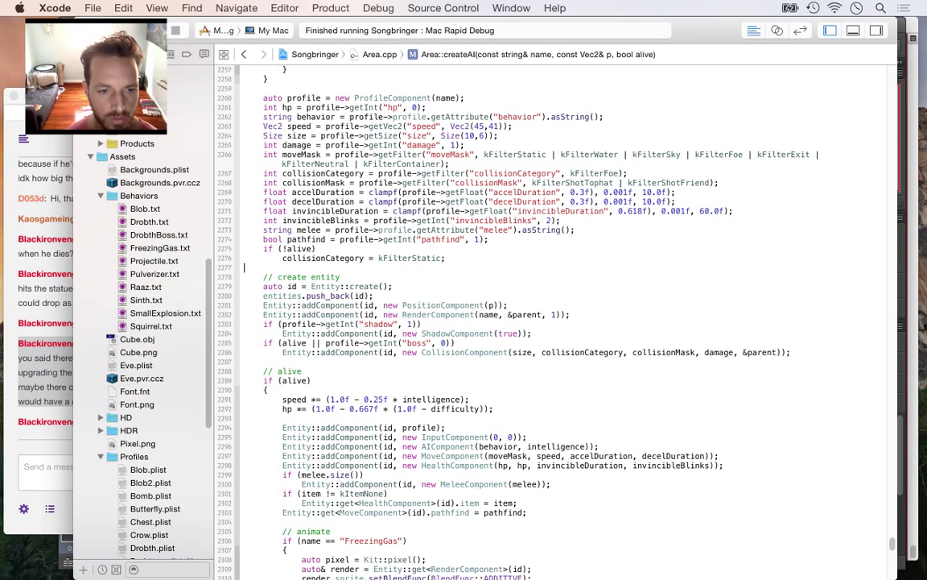
{"action": "scroll", "coordinate": [137, 338], "scroll_direction": "down", "scroll_amount": 20}
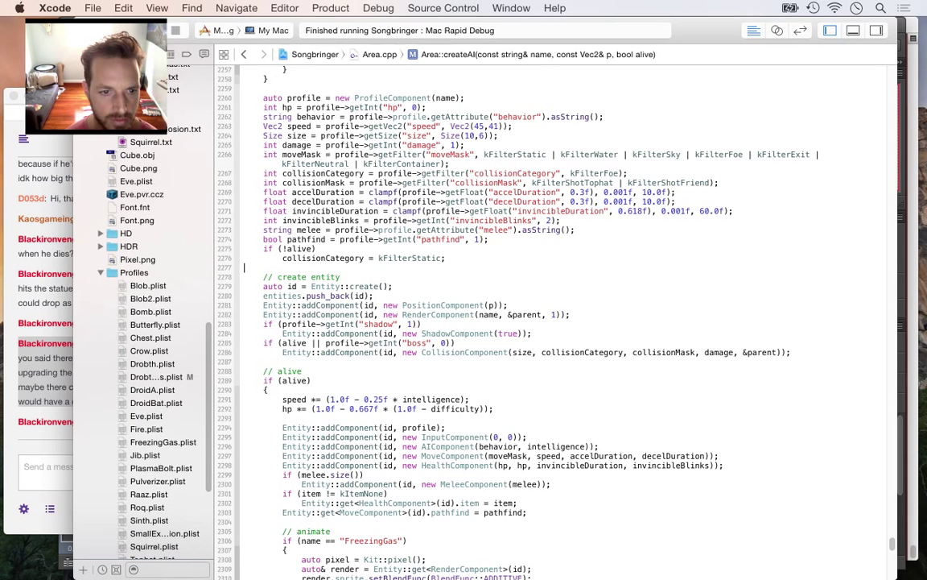
{"action": "left_click", "coordinate": [156, 376]}
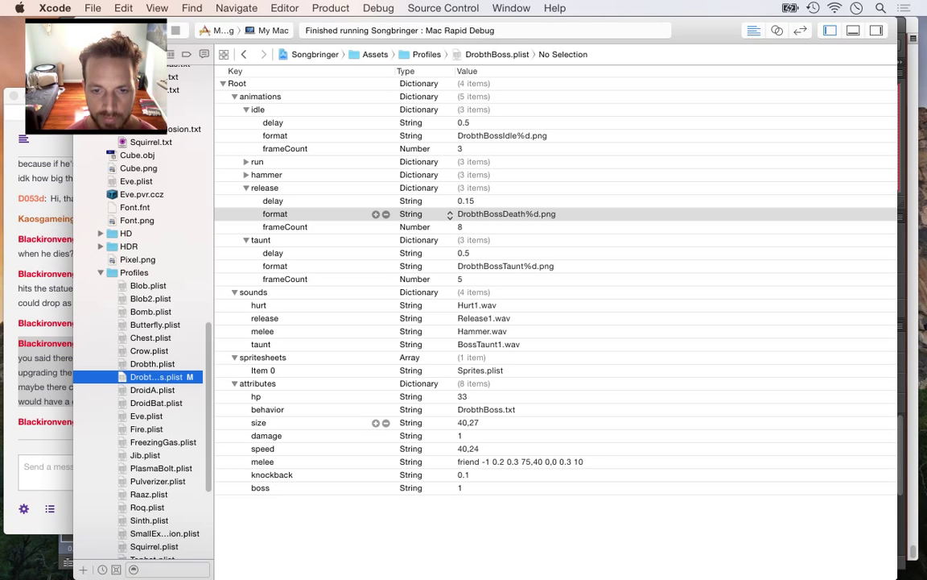
Set the boss's size attribute to 39,27
{"action": "double_click", "coordinate": [468, 423]}
{"action": "left_click", "coordinate": [468, 423]}
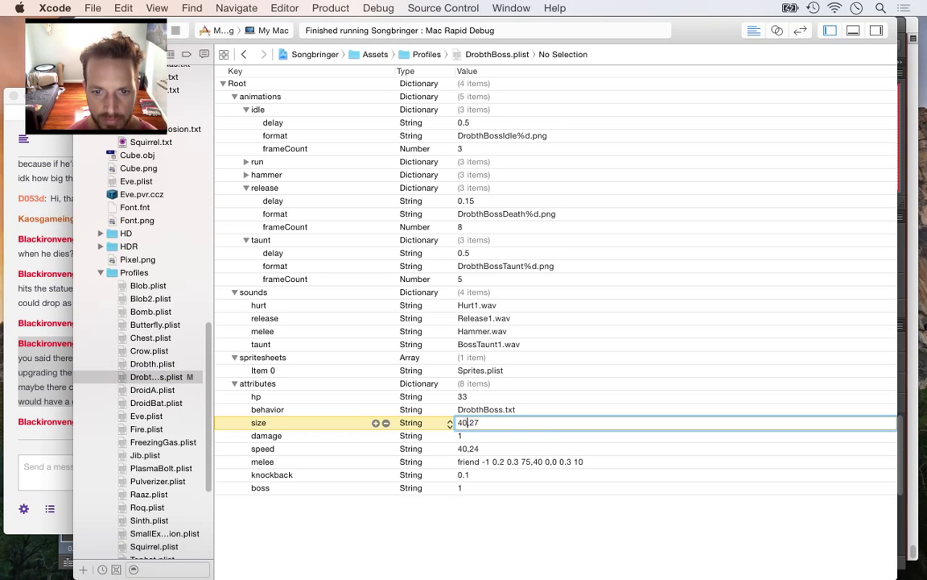
{"action": "key", "text": "BackSpace"}
{"action": "key", "text": "BackSpace"}
{"action": "type", "text": "39"}
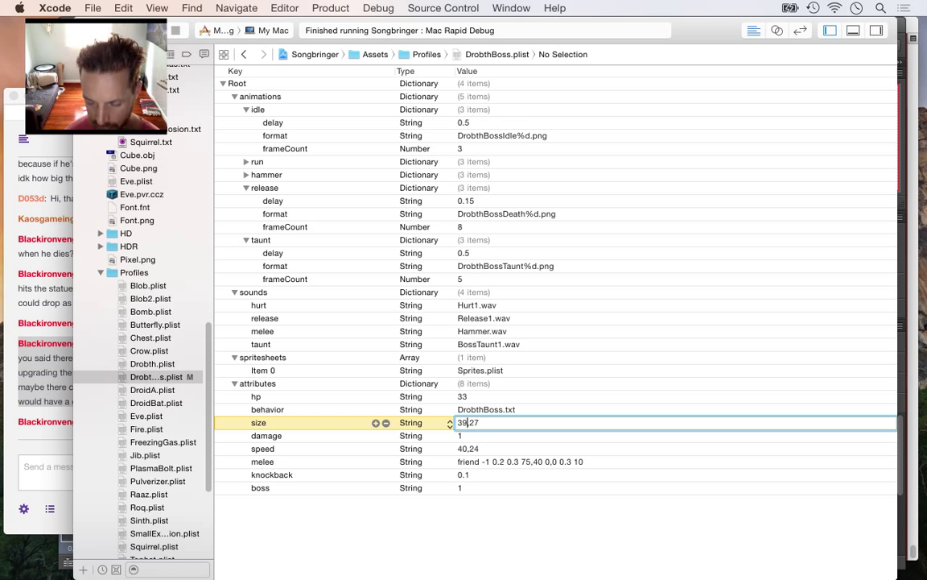
Search Area.cpp for createTransients and examine the Roq player's collision size in that function
{"action": "scroll", "coordinate": [141, 346], "scroll_direction": "up", "scroll_amount": 10}
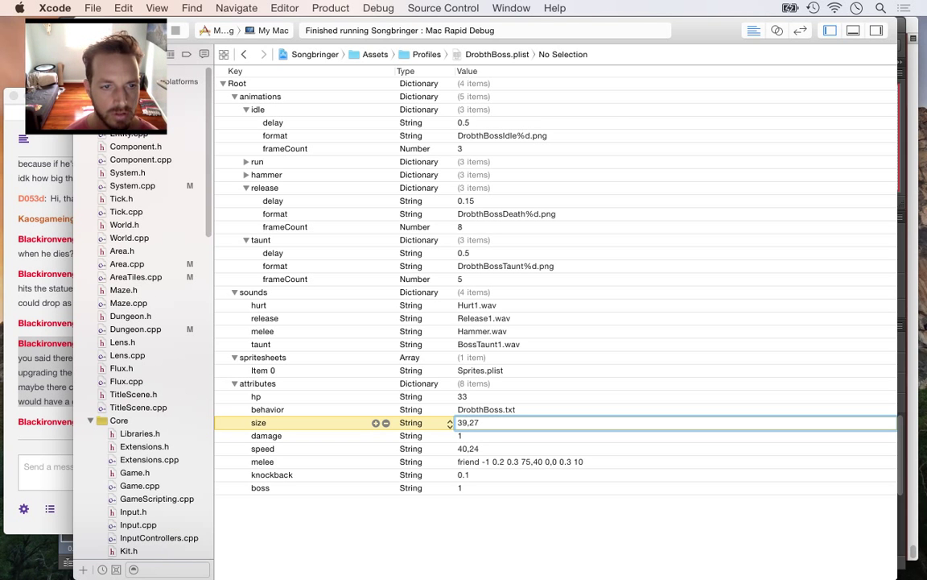
{"action": "left_click", "coordinate": [136, 277]}
{"action": "left_click", "coordinate": [127, 264]}
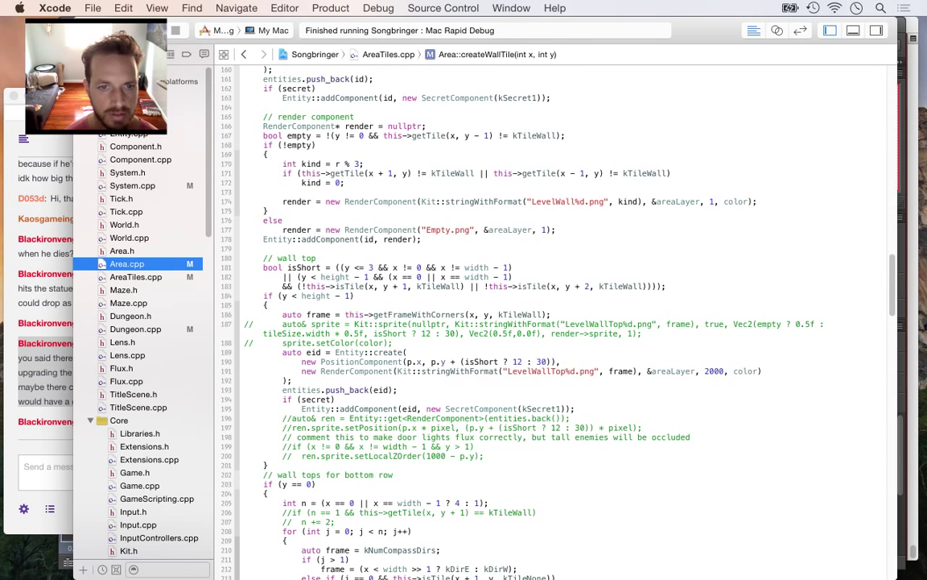
{"action": "key", "text": "super+f"}
{"action": "type", "text": "createtransient"}
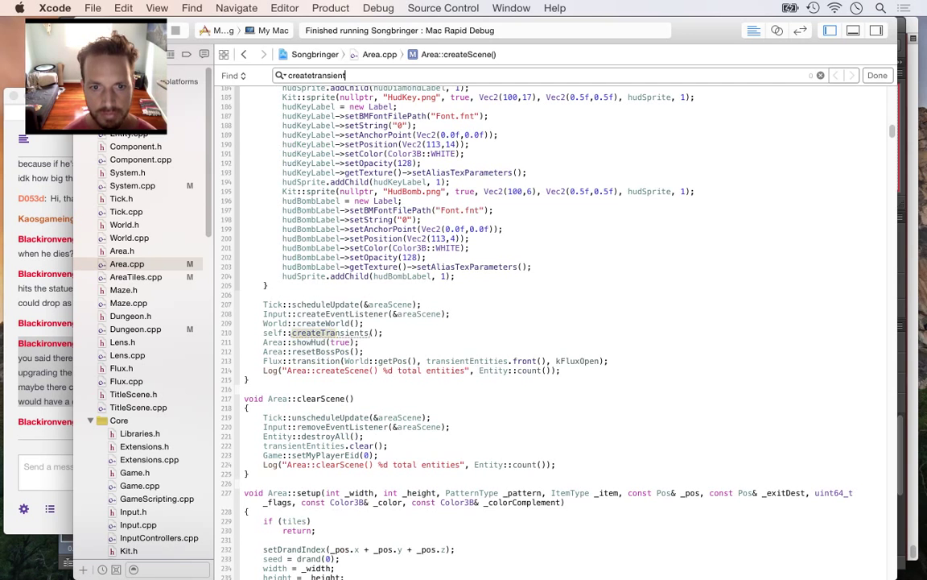
{"action": "key", "text": "Return"}
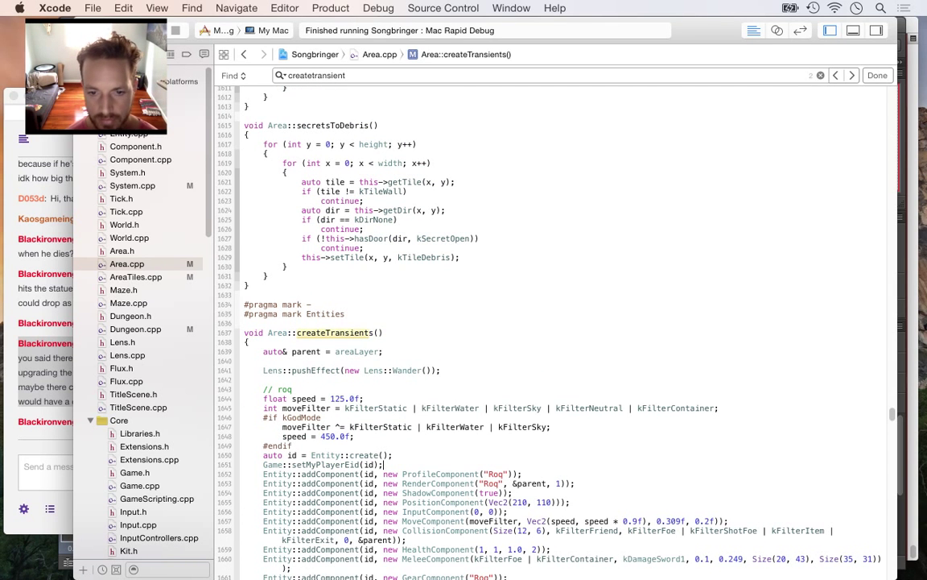
{"action": "scroll", "coordinate": [353, 487], "scroll_direction": "down", "scroll_amount": 3}
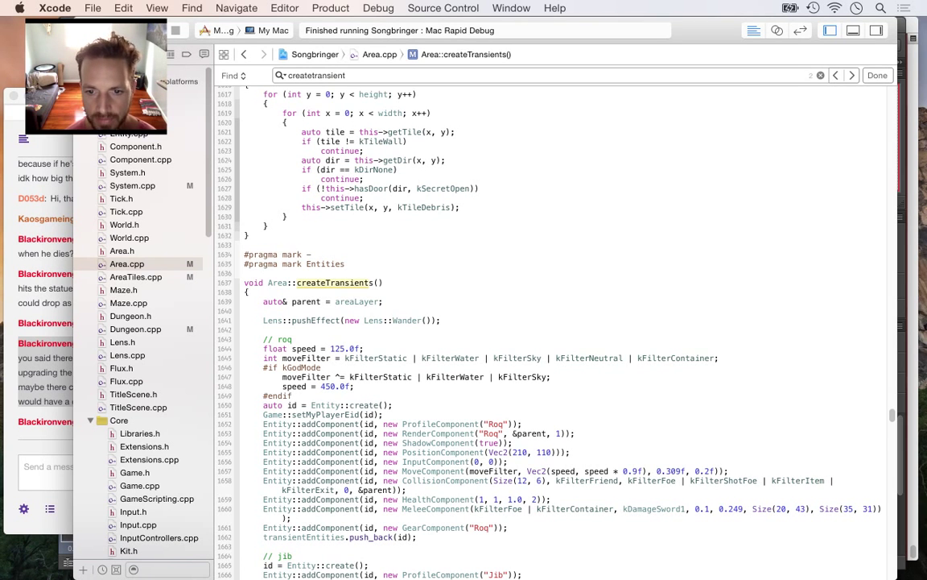
Calculate 60 minus 24 in Calculator, then quit it to return to Xcode
{"action": "mouse_move", "coordinate": [925, 153]}
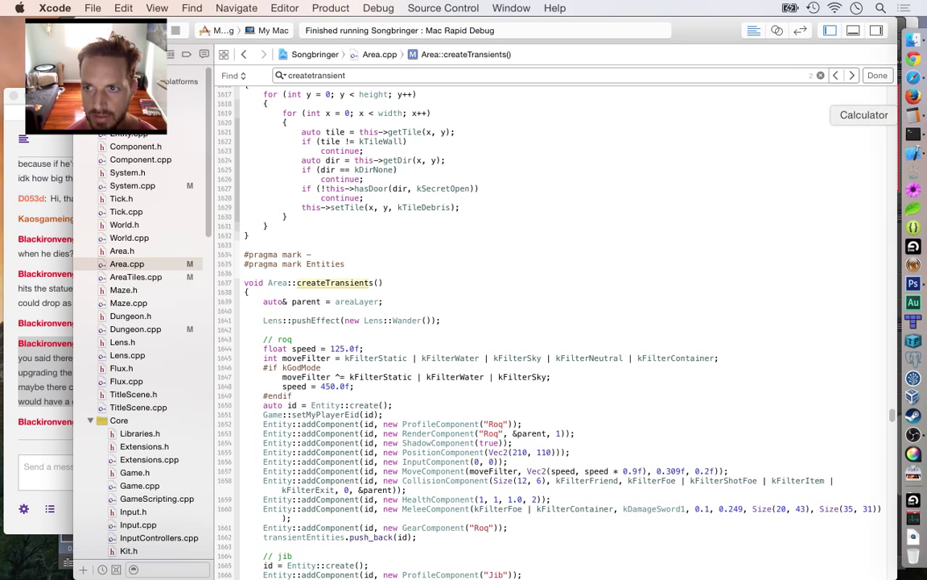
{"action": "left_click", "coordinate": [914, 115]}
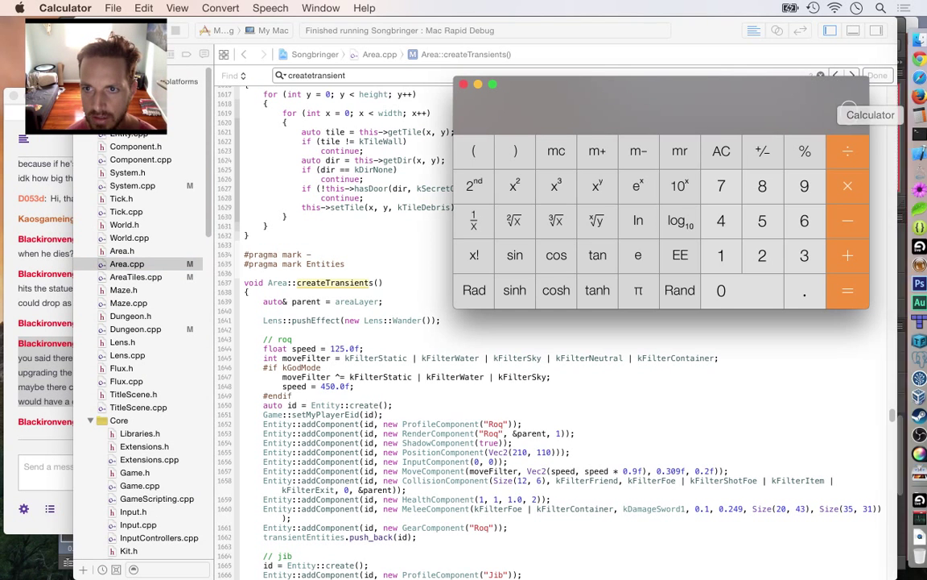
{"action": "type", "text": "60"}
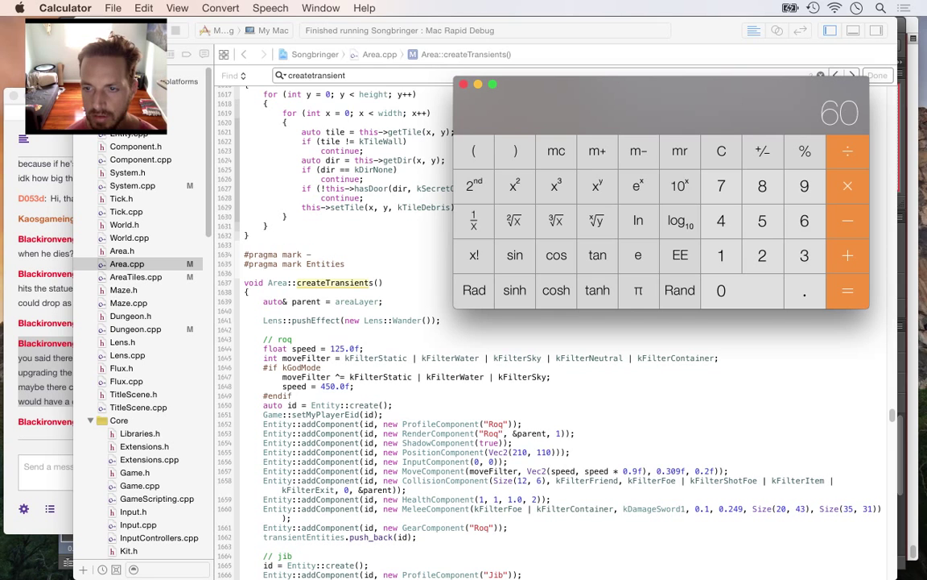
{"action": "type", "text": "24"}
{"action": "key", "text": "Return"}
{"action": "key", "text": "Return"}
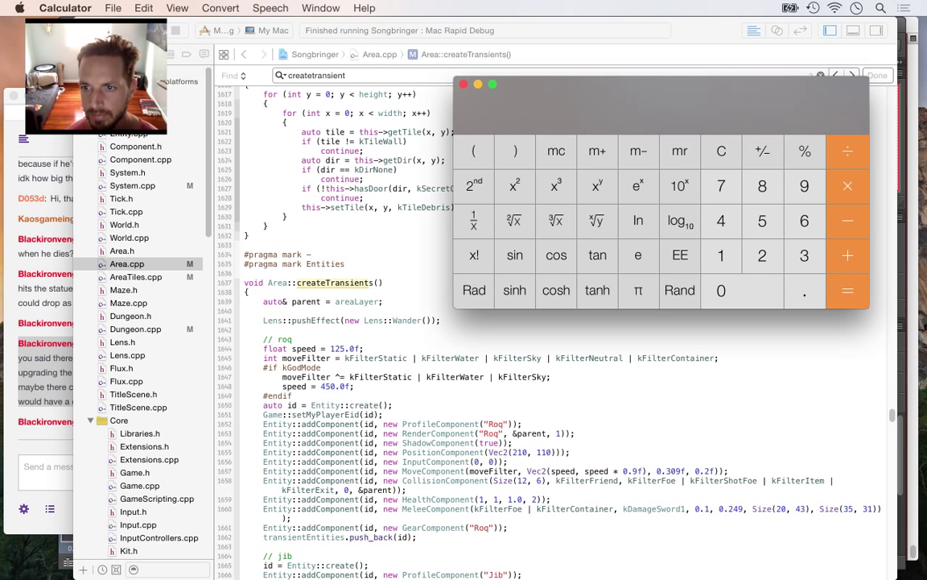
{"action": "key", "text": "Escape"}
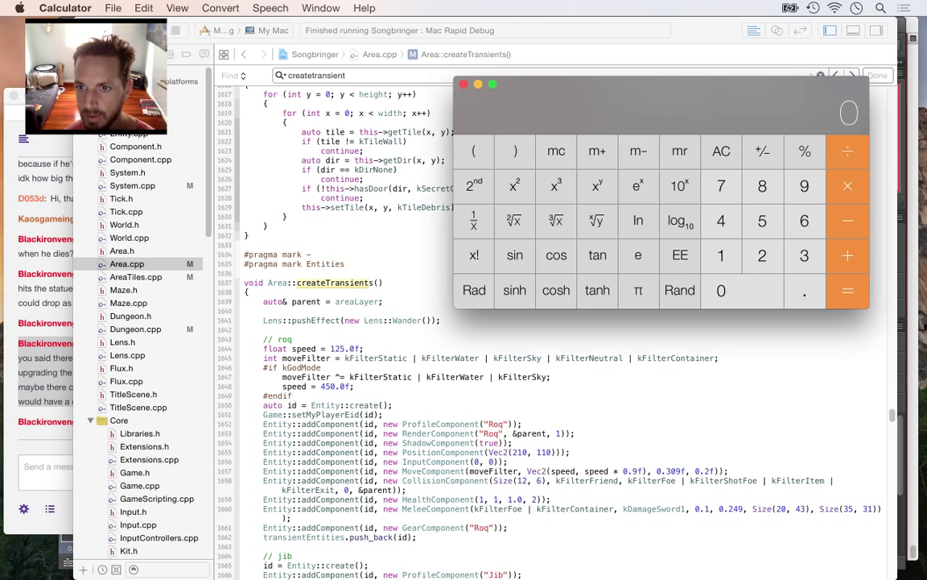
{"action": "type", "text": "60-24"}
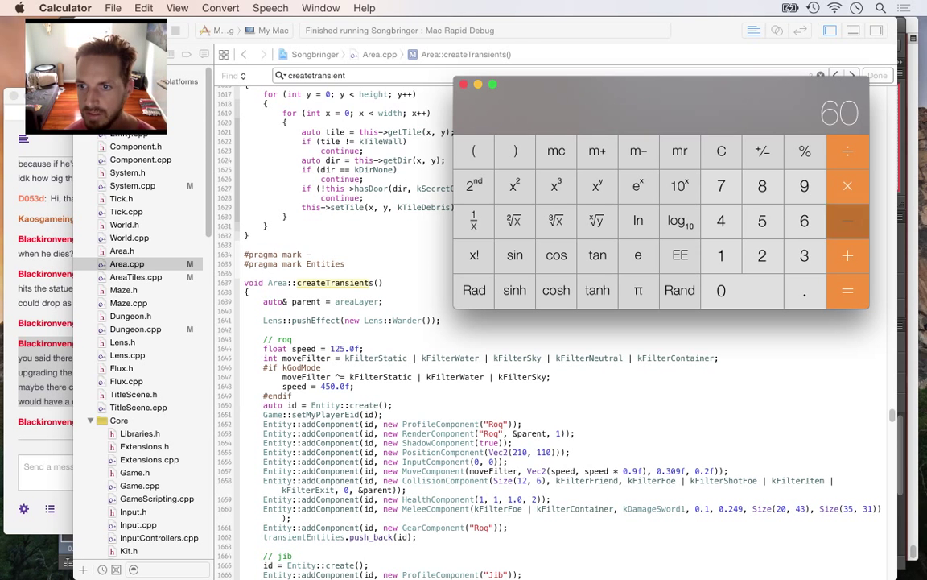
{"action": "key", "text": "Return"}
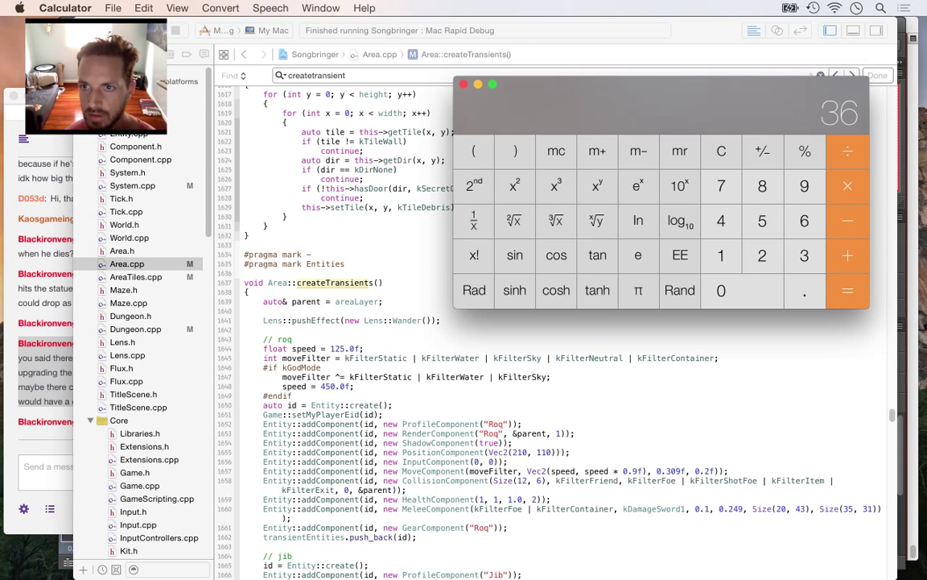
{"action": "key", "text": "super+q"}
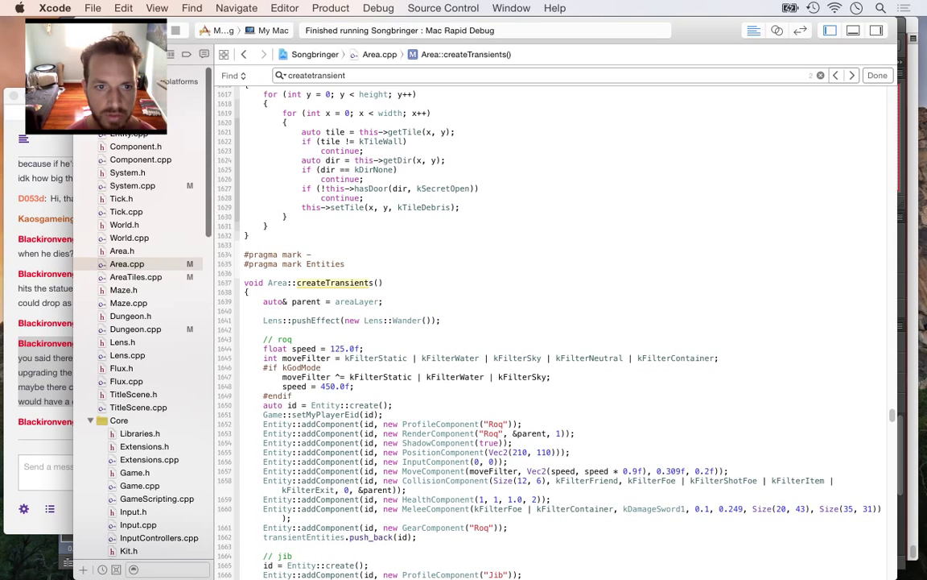
Reopen DrobthBoss.plist in the Profiles folder and set the speed attribute to 35,24
{"action": "scroll", "coordinate": [143, 338], "scroll_direction": "down", "scroll_amount": 3}
{"action": "scroll", "coordinate": [136, 322], "scroll_direction": "down", "scroll_amount": 10}
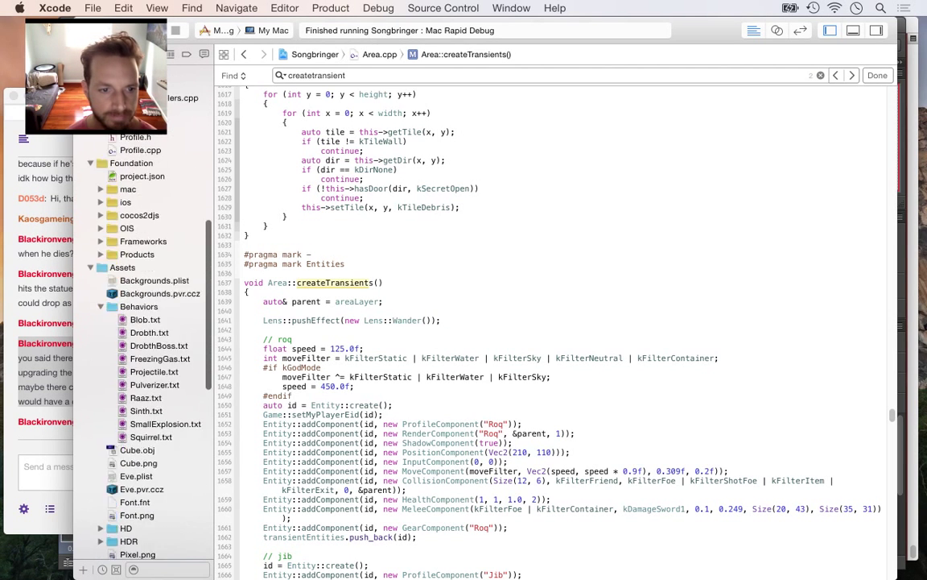
{"action": "scroll", "coordinate": [153, 402], "scroll_direction": "up", "scroll_amount": 1}
{"action": "left_click", "coordinate": [156, 420]}
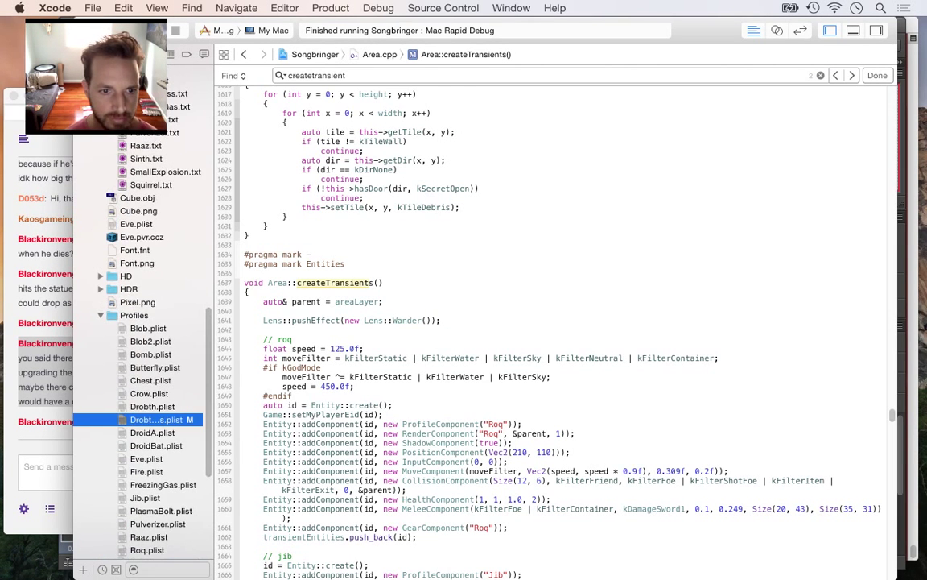
{"action": "double_click", "coordinate": [467, 448]}
{"action": "left_click", "coordinate": [468, 448]}
{"action": "key", "text": "BackSpace"}
{"action": "key", "text": "BackSpace"}
{"action": "type", "text": "35,24"}
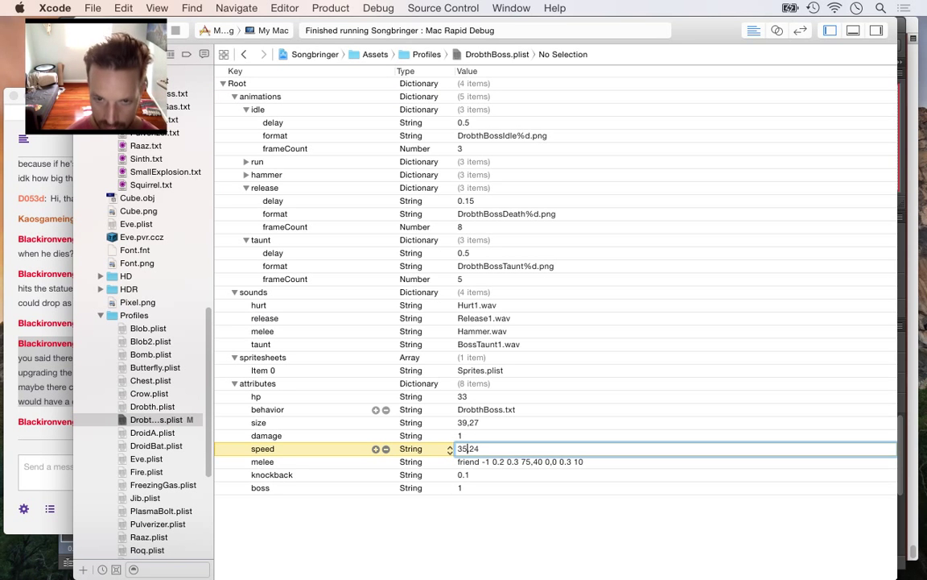
{"action": "left_click", "coordinate": [474, 436]}
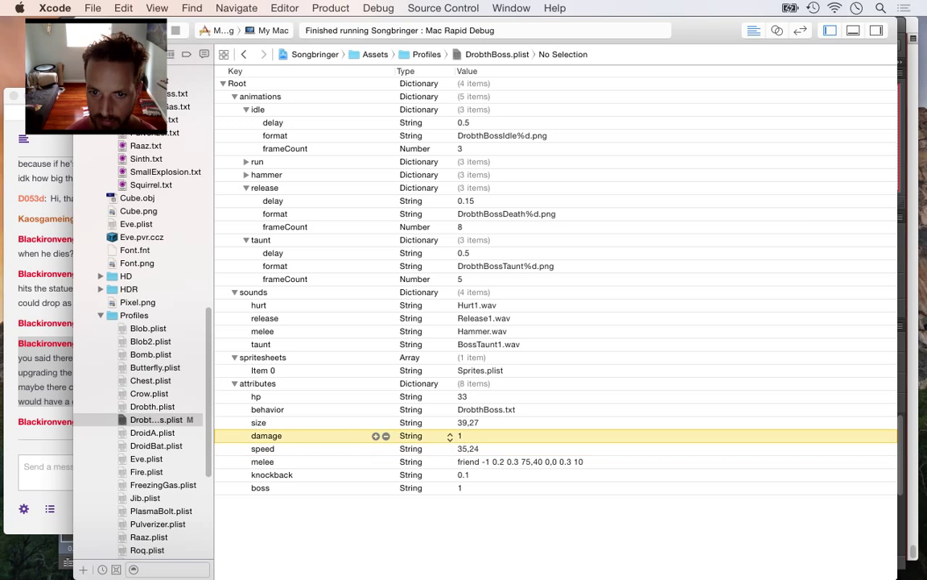
Switch to Calculator and compute 36-12
{"action": "key", "text": "super+Tab"}
{"action": "key", "text": "super+Tab"}
{"action": "key", "text": "super+shift+Tab"}
{"action": "key", "text": "Escape"}
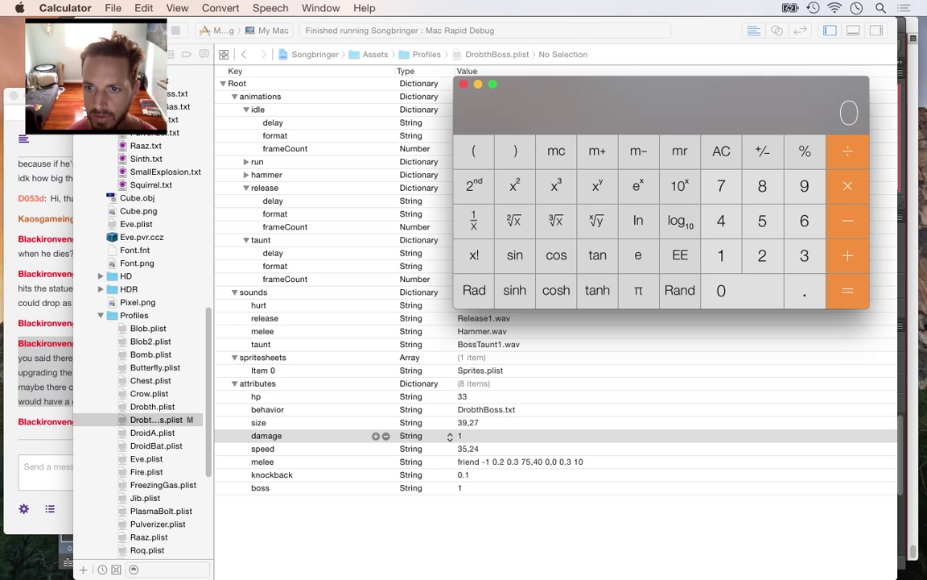
{"action": "type", "text": "36-12"}
{"action": "key", "text": "Return"}
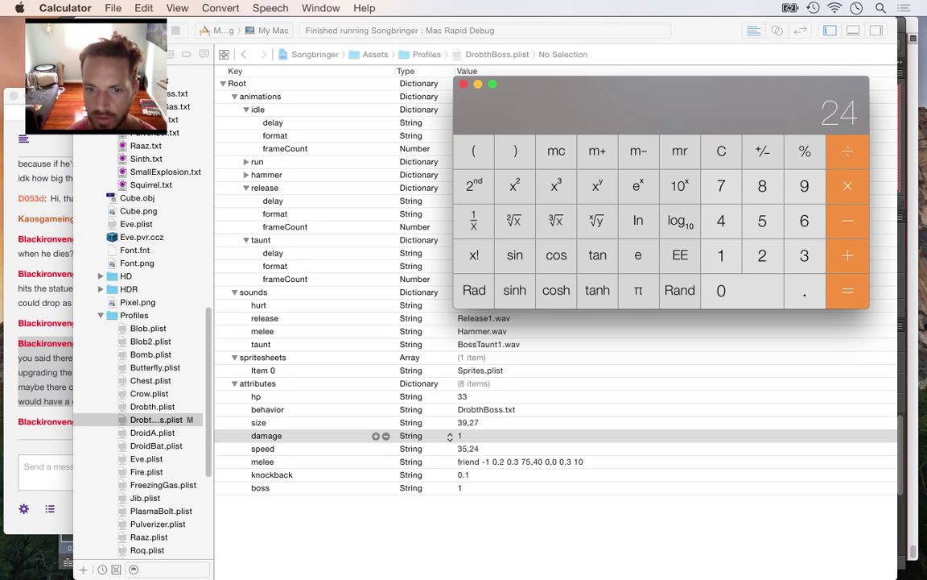
Close Calculator, set the boss's speed attribute to 35,23 in DrobthBoss.plist, and save the file
{"action": "key", "text": "super+q"}
{"action": "double_click", "coordinate": [499, 449]}
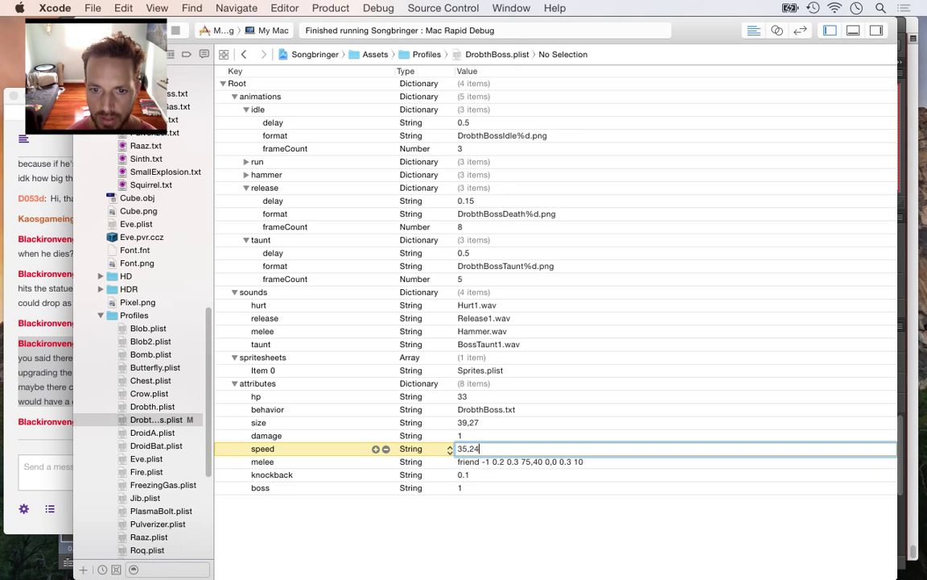
{"action": "key", "text": "BackSpace"}
{"action": "type", "text": "3"}
{"action": "key", "text": "Return"}
{"action": "left_click", "coordinate": [499, 436]}
{"action": "key", "text": "super+s"}
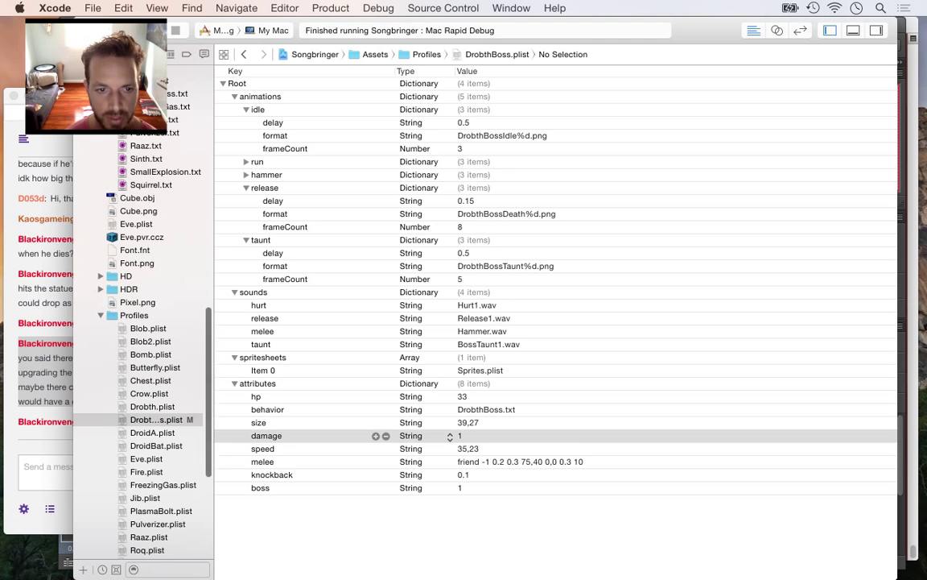
Build and launch the Songbringer project to test the boss changes
{"action": "scroll", "coordinate": [141, 322], "scroll_direction": "up", "scroll_amount": 15}
{"action": "scroll", "coordinate": [141, 322], "scroll_direction": "up", "scroll_amount": 4}
{"action": "key", "text": "super+b"}
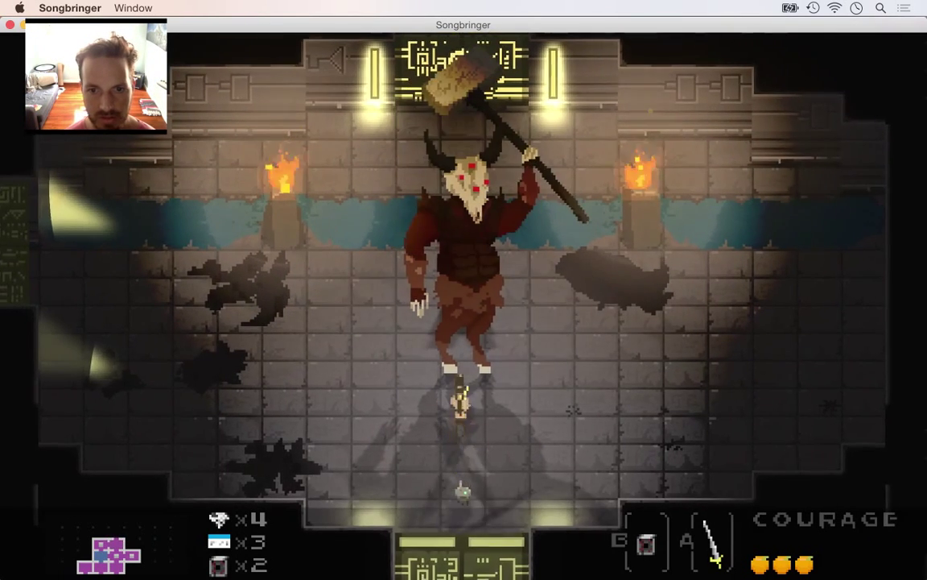
Playtest the boss fight by moving around the boss and striking it with the sword until it dies, and quit the game
{"action": "key", "text": "space"}
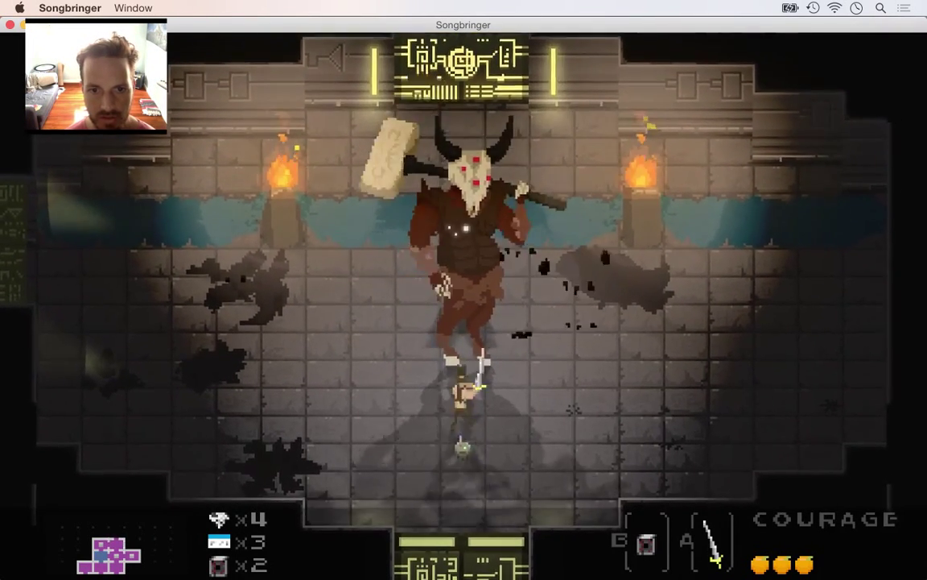
{"action": "key", "text": "Left"}
{"action": "key", "text": "Up"}
{"action": "key", "text": "space"}
{"action": "key", "text": "space"}
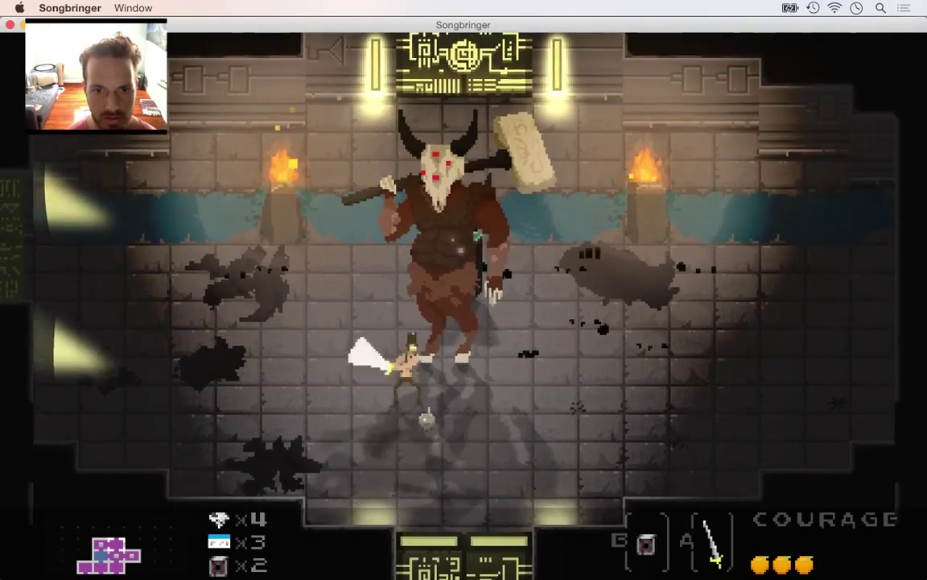
{"action": "key", "text": "space"}
{"action": "key", "text": "Down"}
{"action": "key", "text": "Right"}
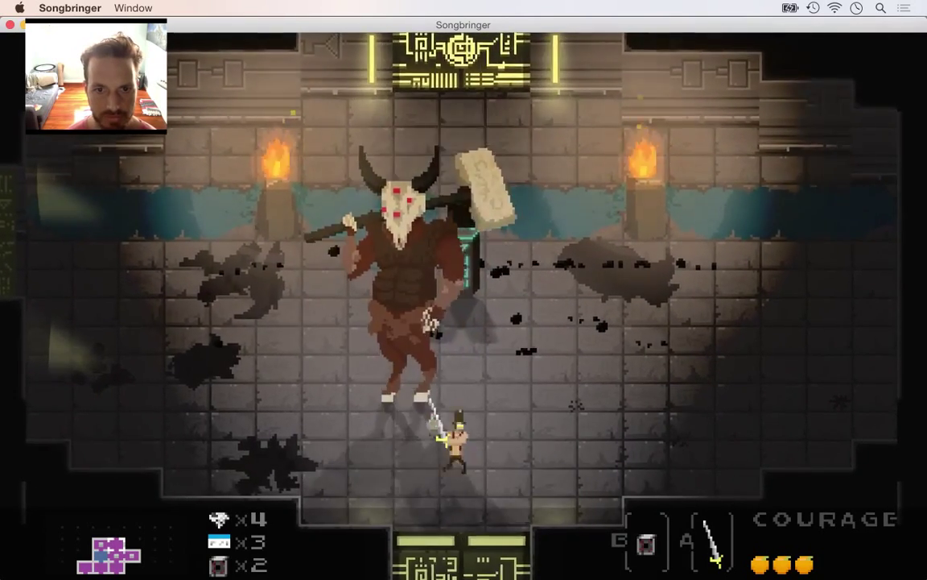
{"action": "key", "text": "Up"}
{"action": "key", "text": "space"}
{"action": "key", "text": "Right"}
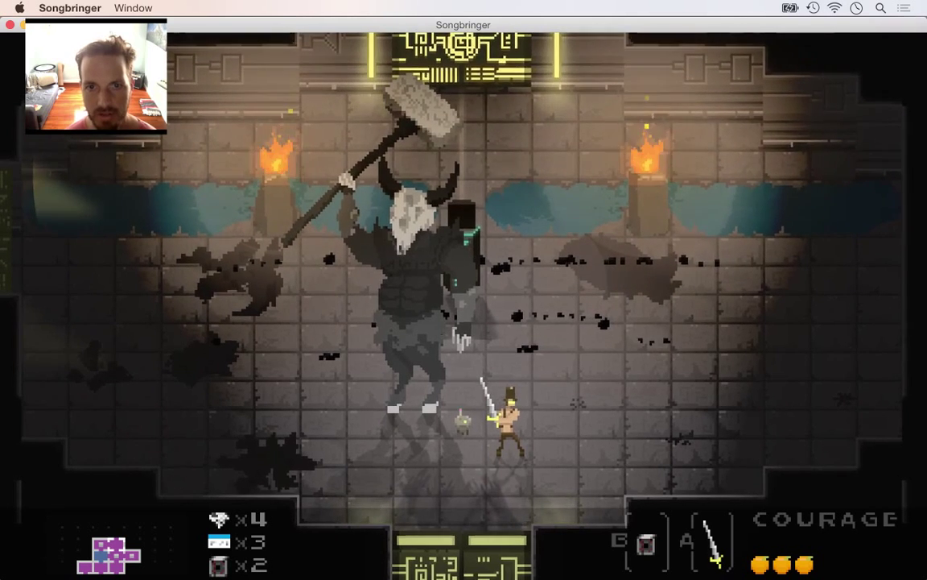
{"action": "key", "text": "super+q"}
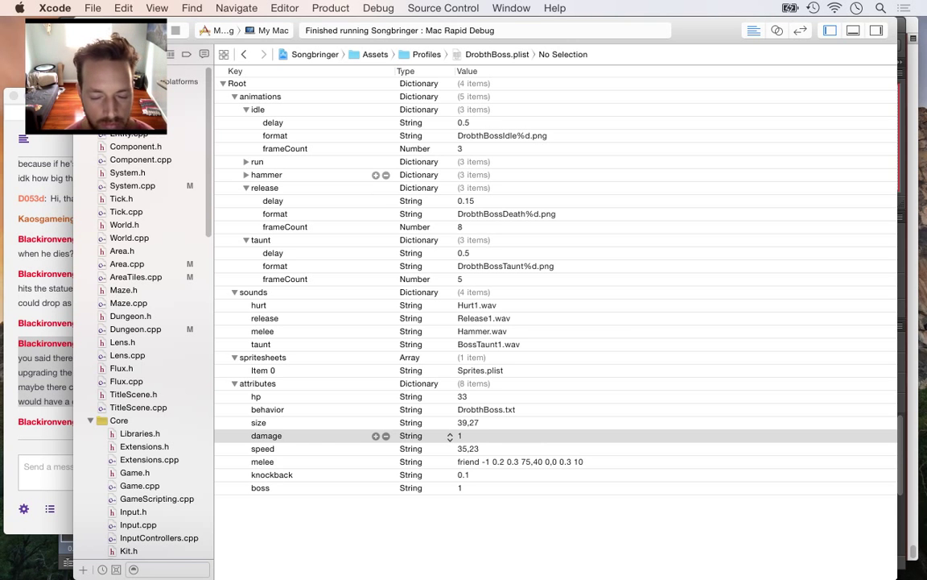
Switch to Safari and load freesound.org in a new browser window
{"action": "key", "text": "super+Tab"}
{"action": "key", "text": "super+Tab"}
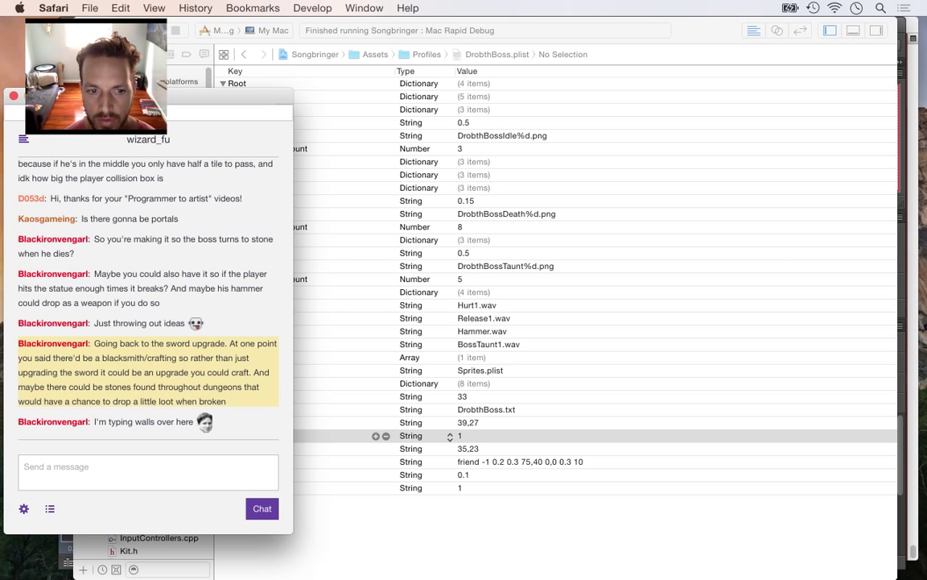
{"action": "mouse_move", "coordinate": [916, 114]}
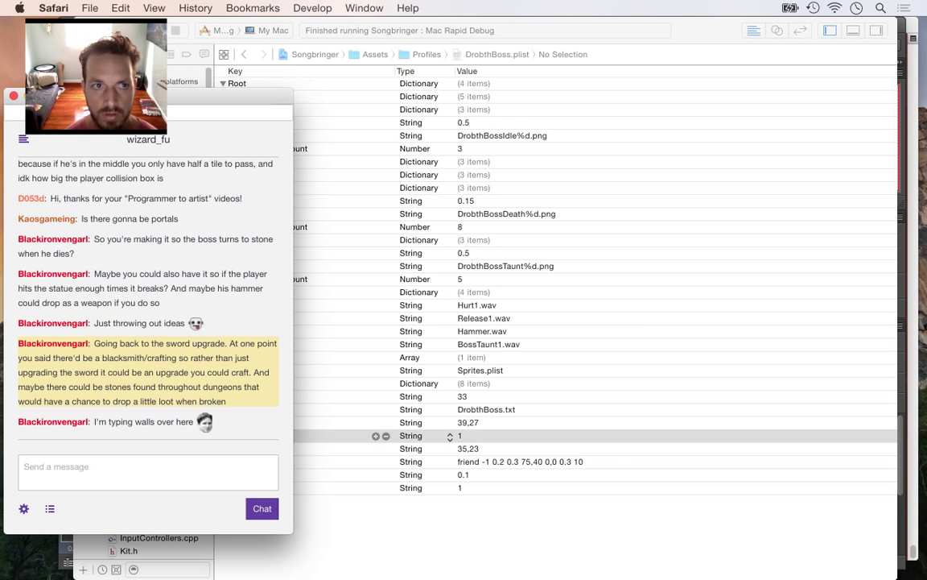
{"action": "key", "text": "super+n"}
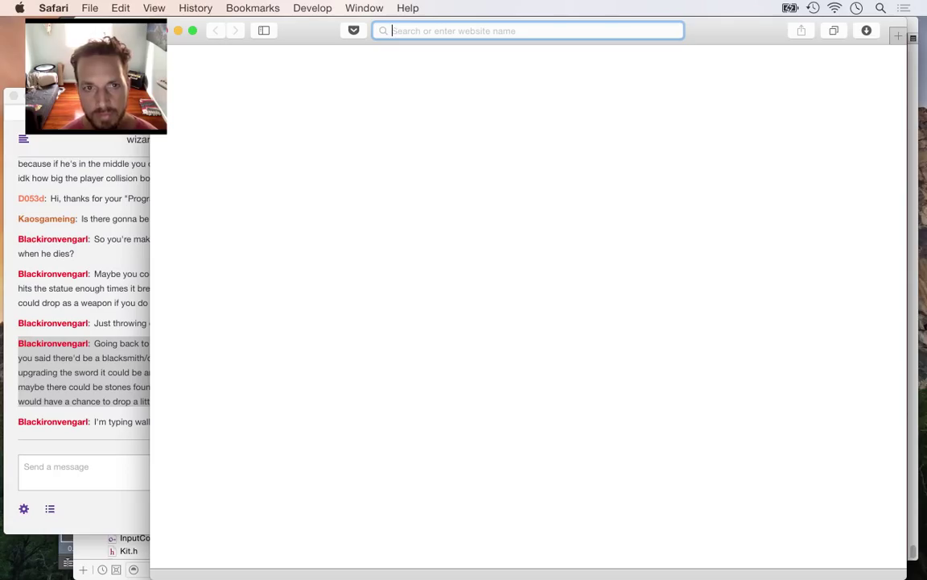
{"action": "type", "text": "freesound.org"}
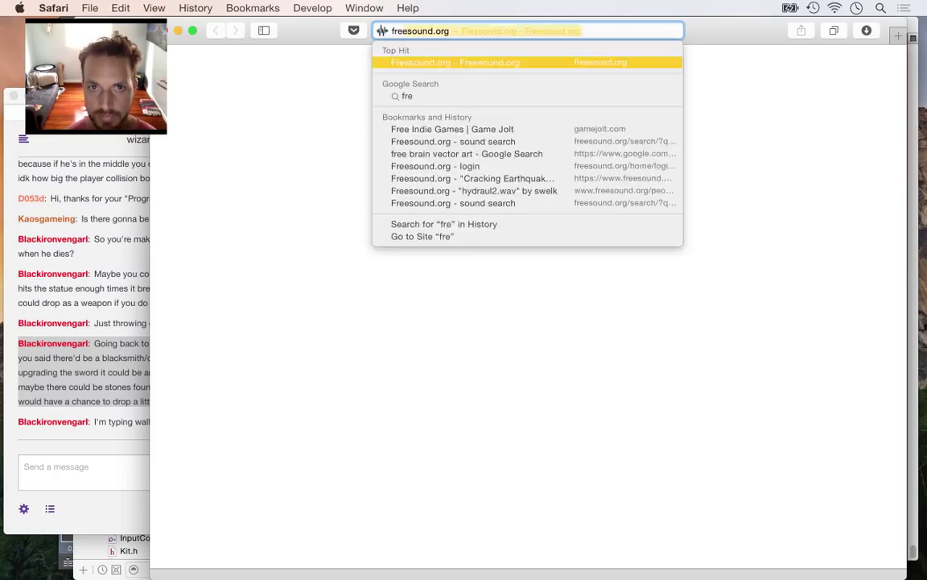
{"action": "key", "text": "Return"}
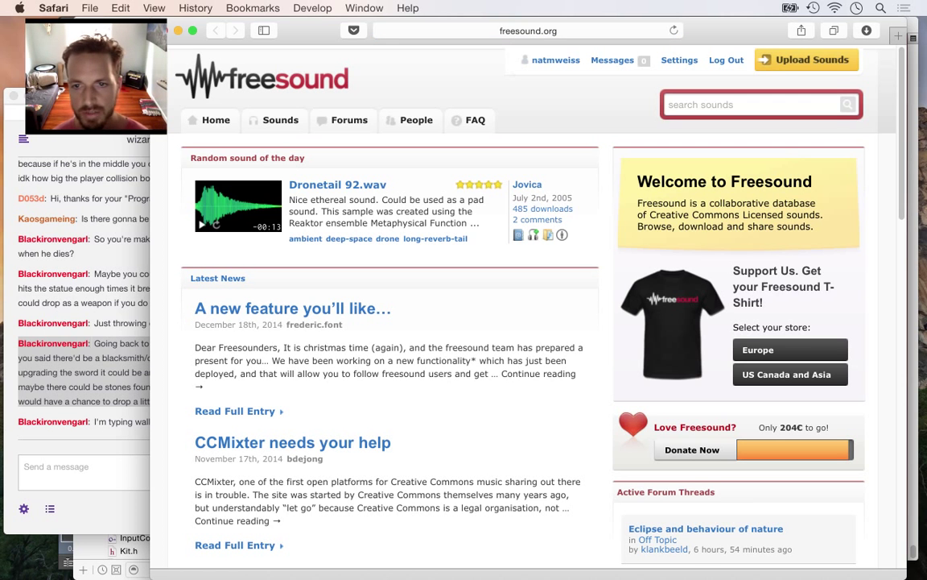
Search the Freesound library for "stone" sounds
{"action": "left_click", "coordinate": [743, 105]}
{"action": "type", "text": "stoner"}
{"action": "key", "text": "Return"}
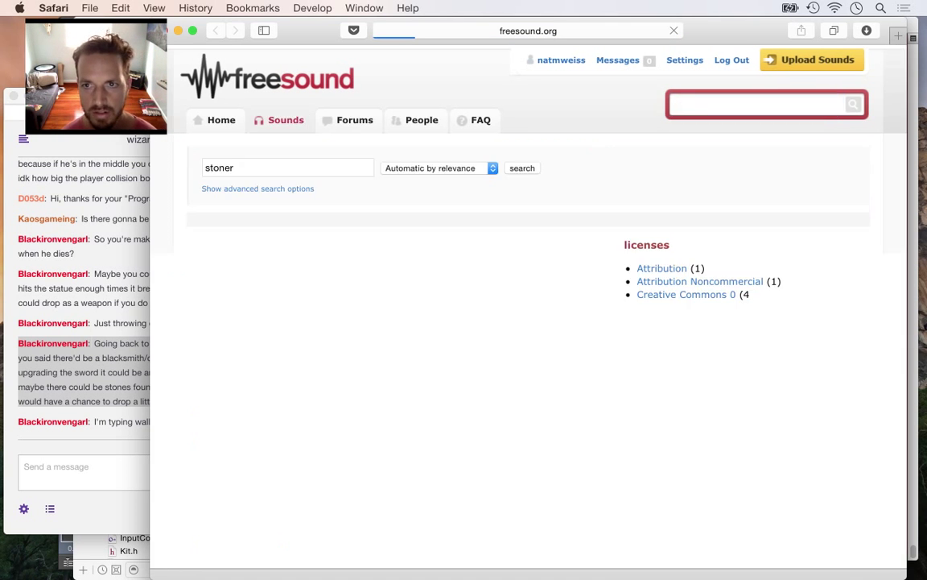
{"action": "type", "text": "stoner"}
{"action": "key", "text": "BackSpace"}
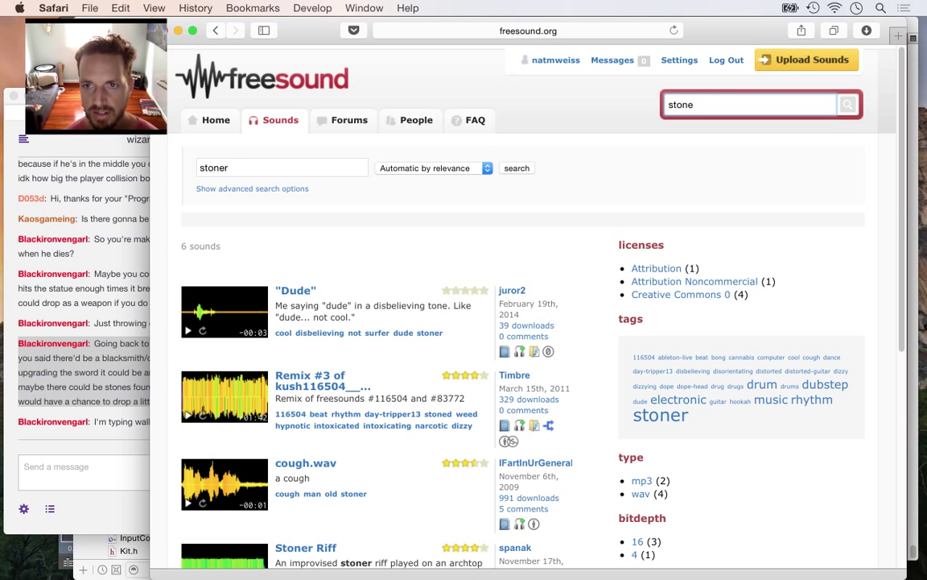
{"action": "type", "text": "r"}
{"action": "key", "text": "BackSpace"}
{"action": "key", "text": "Return"}
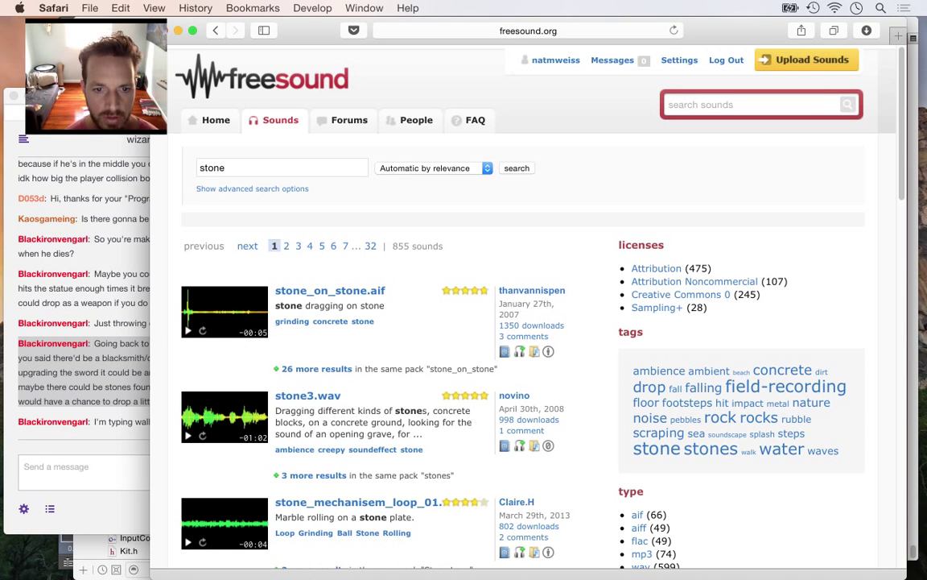
Preview stone3.wav in the search results and open its sound page in a new tab
{"action": "left_click", "coordinate": [188, 435]}
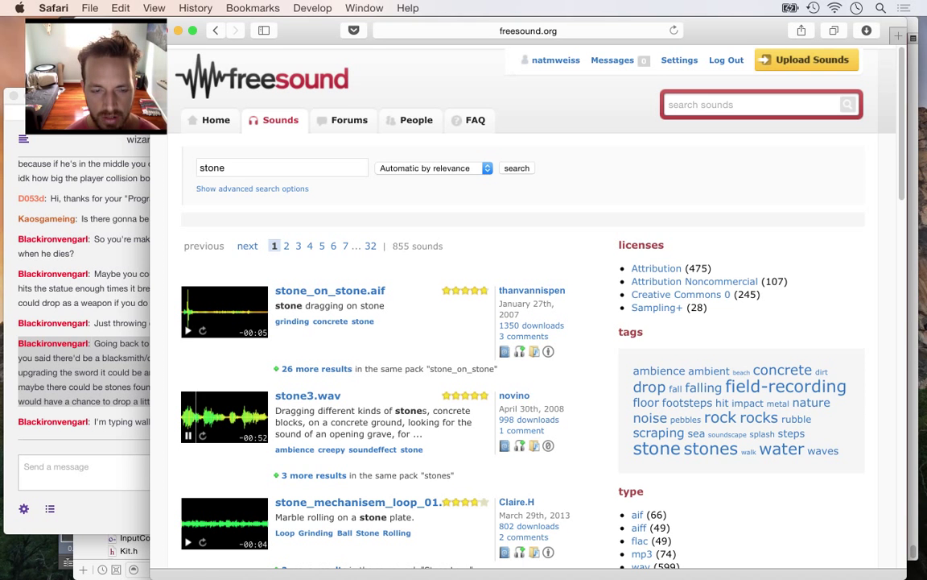
{"action": "left_click", "coordinate": [188, 435]}
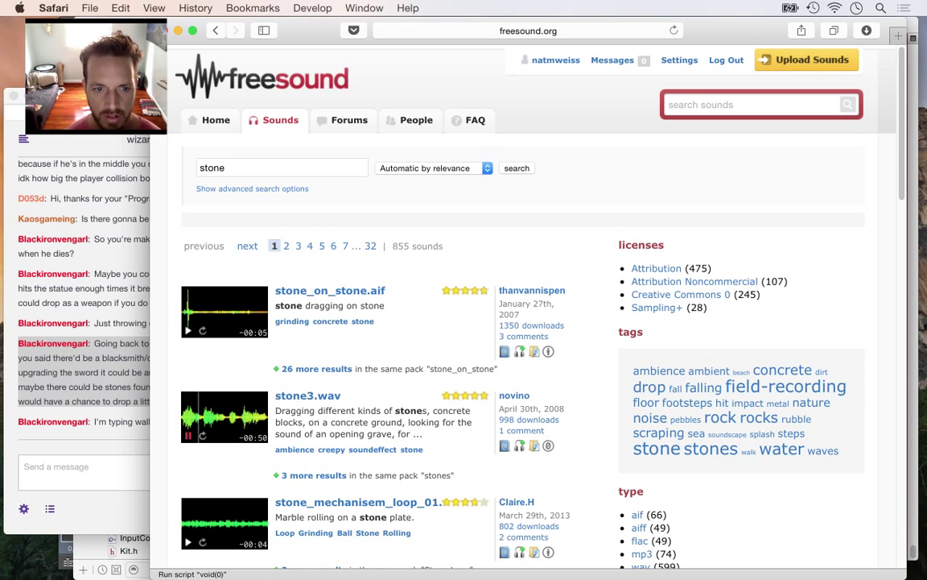
{"action": "right_click", "coordinate": [317, 395]}
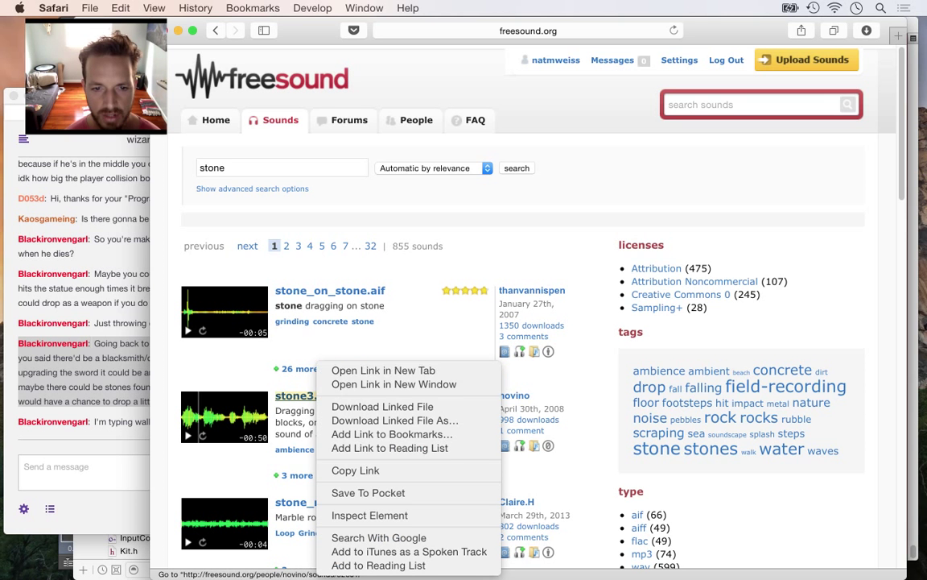
{"action": "left_click", "coordinate": [354, 370]}
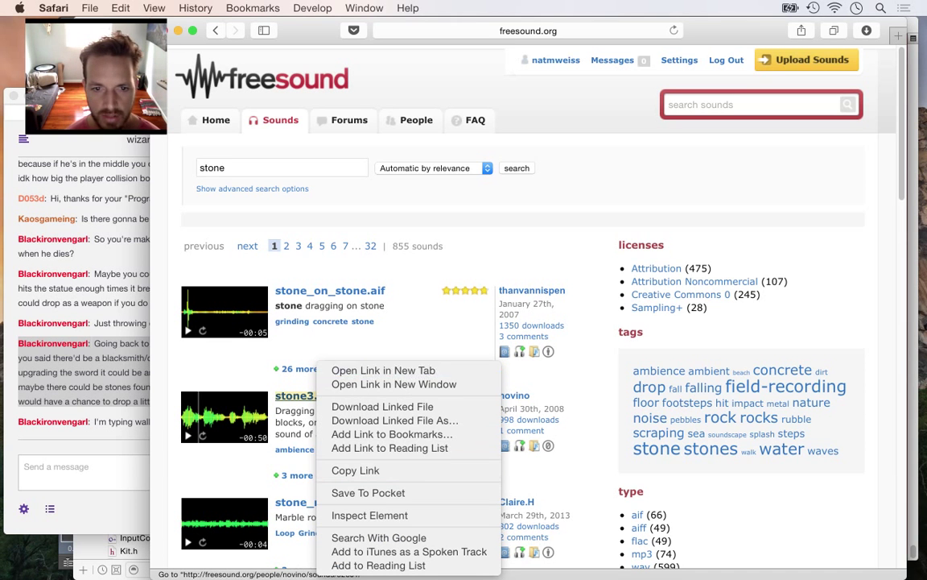
{"action": "left_click", "coordinate": [691, 53]}
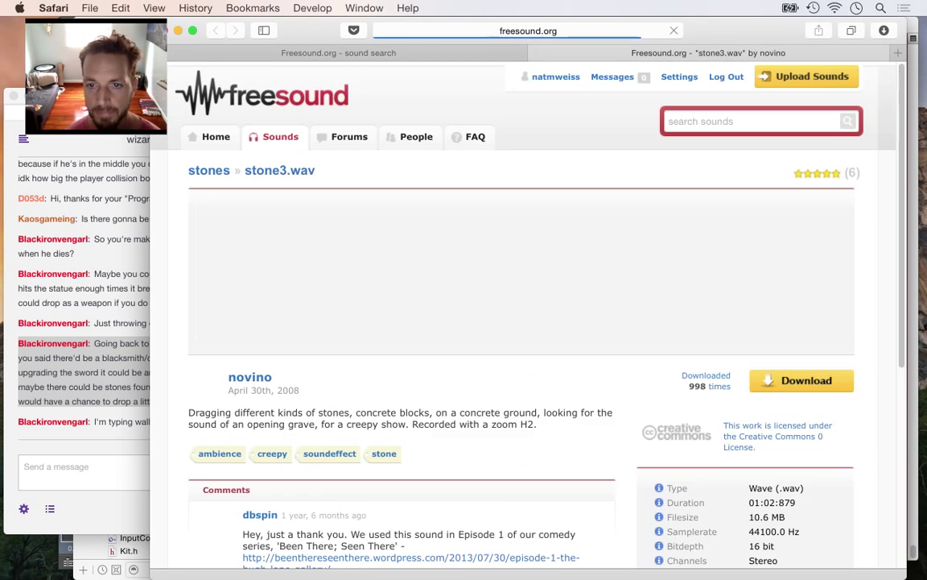
Download stone3.wav and look over its description, licence and comments
{"action": "left_click", "coordinate": [801, 380]}
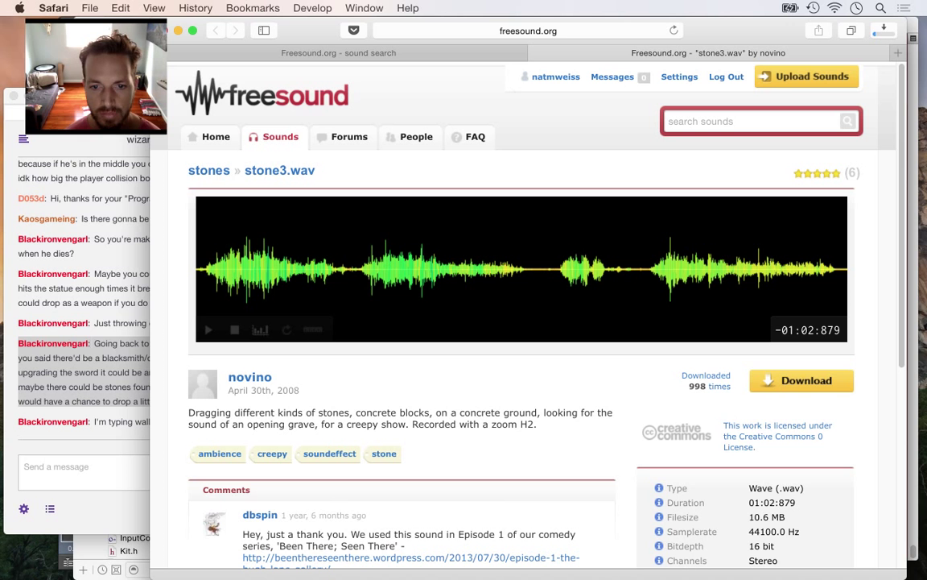
{"action": "scroll", "coordinate": [523, 322], "scroll_direction": "down", "scroll_amount": 3}
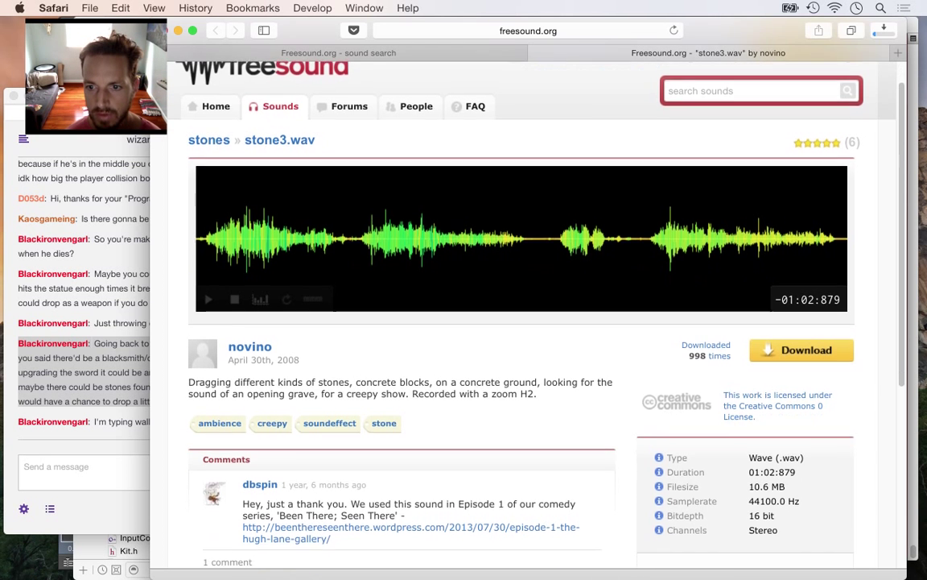
{"action": "scroll", "coordinate": [523, 322], "scroll_direction": "down", "scroll_amount": 3}
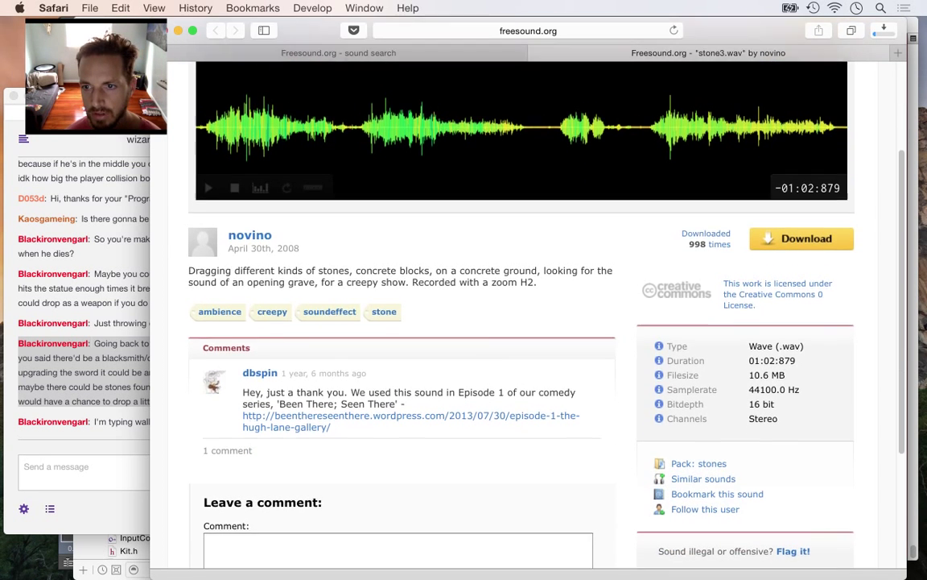
{"action": "scroll", "coordinate": [523, 322], "scroll_direction": "up", "scroll_amount": 4}
{"action": "scroll", "coordinate": [524, 322], "scroll_direction": "up", "scroll_amount": 2}
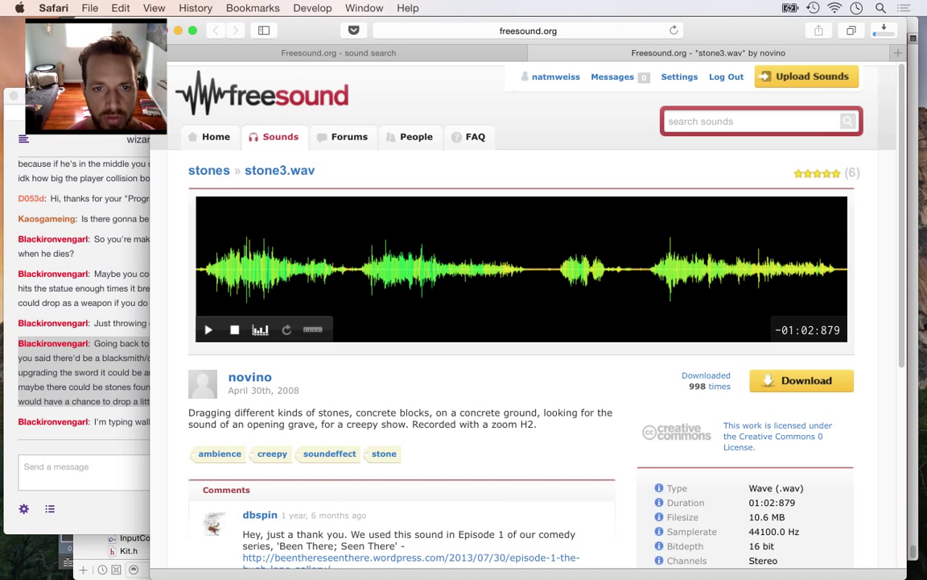
Switch to Photoshop, open the recent file DrobthBossTaunt.psd, and enlarge it so the whole sprite fills the canvas view
{"action": "key", "text": "super+Tab"}
{"action": "key", "text": "super+Tab"}
{"action": "key", "text": "super+Tab"}
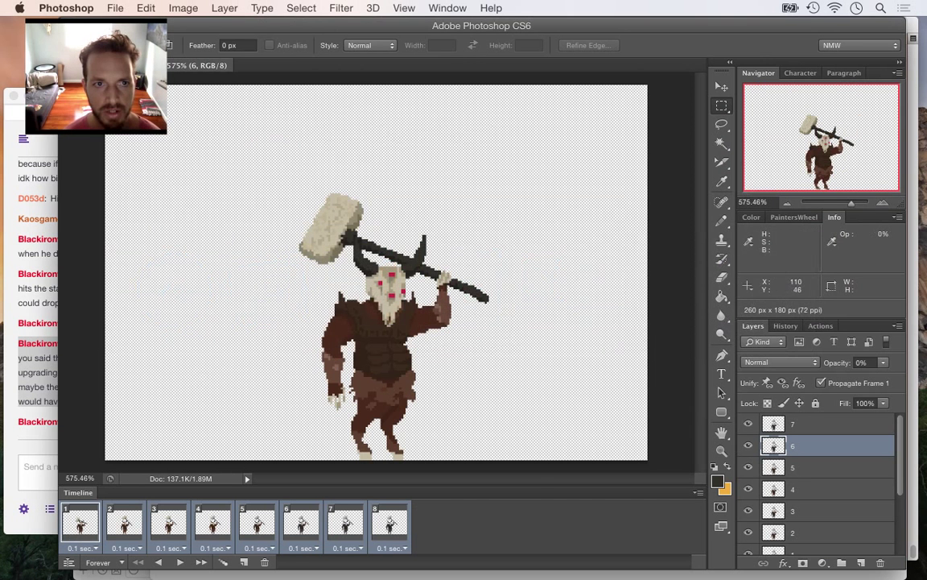
{"action": "left_click", "coordinate": [115, 7]}
{"action": "mouse_move", "coordinate": [210, 93]}
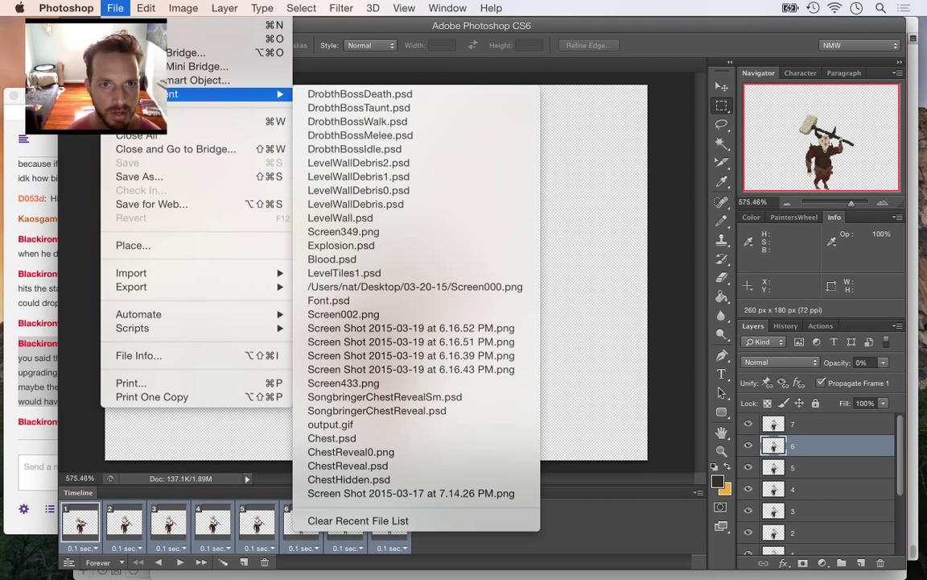
{"action": "left_click", "coordinate": [347, 104]}
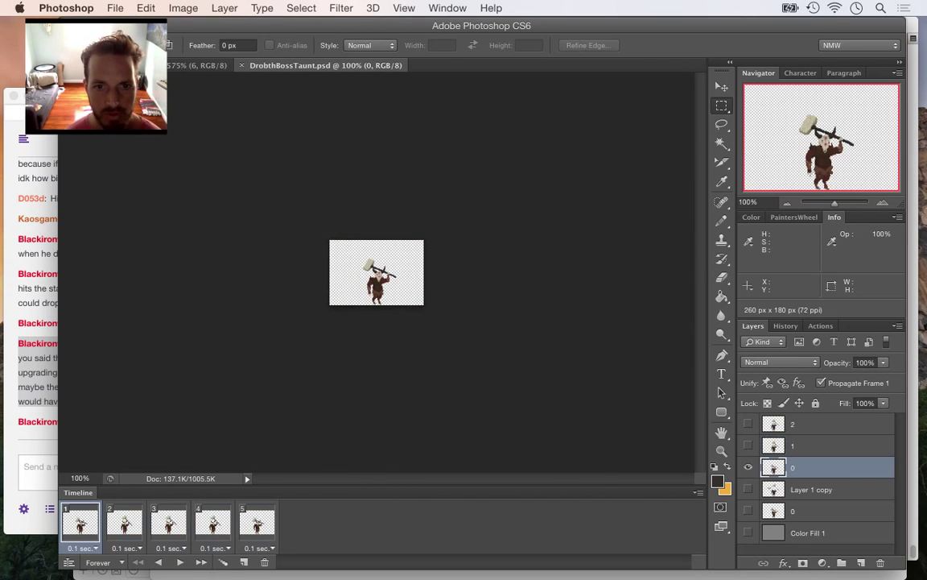
{"action": "scroll", "coordinate": [376, 273], "scroll_direction": "up", "scroll_amount": 10}
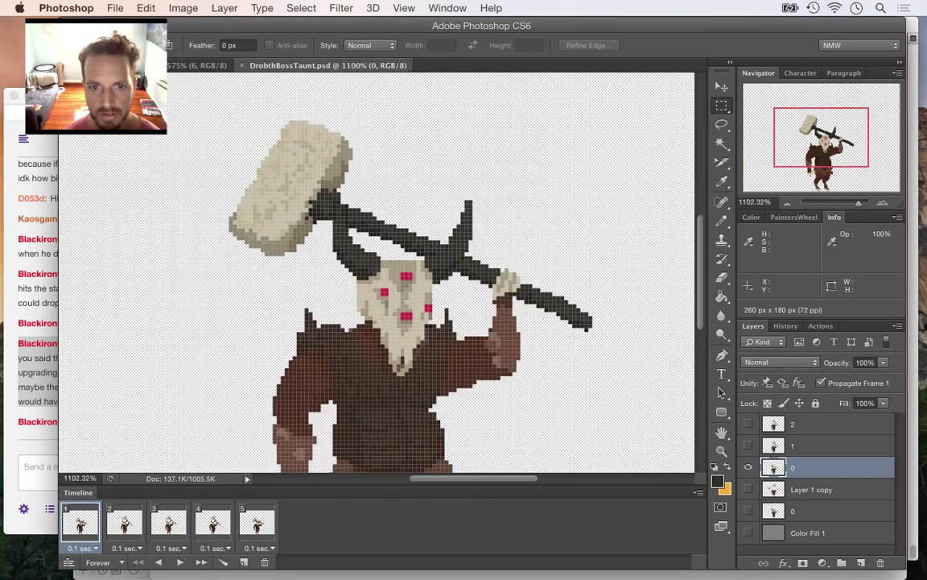
{"action": "scroll", "coordinate": [376, 272], "scroll_direction": "down", "scroll_amount": 3}
{"action": "scroll", "coordinate": [376, 272], "scroll_direction": "down", "scroll_amount": 3}
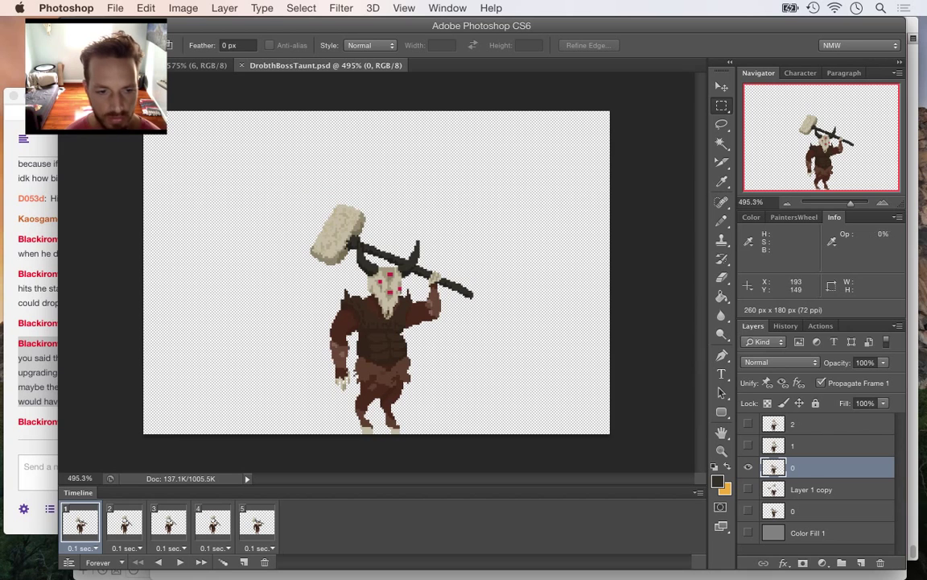
Step back and forth through animation frames 1 to 4 of the boss taunt to examine the hammer and head poses
{"action": "left_click", "coordinate": [124, 524]}
{"action": "left_click", "coordinate": [80, 525]}
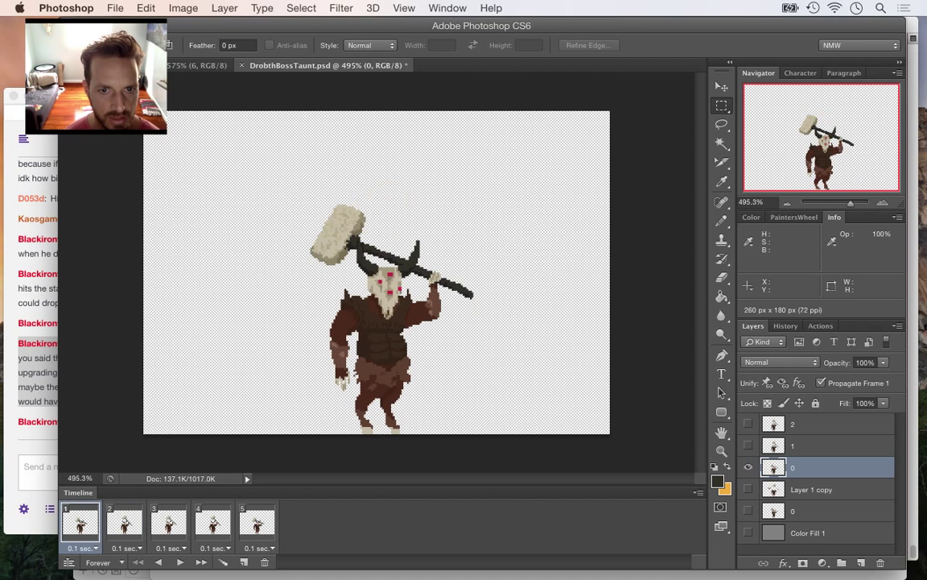
{"action": "left_click", "coordinate": [125, 525]}
{"action": "left_click", "coordinate": [169, 525]}
{"action": "left_click", "coordinate": [213, 525]}
{"action": "left_click", "coordinate": [169, 525]}
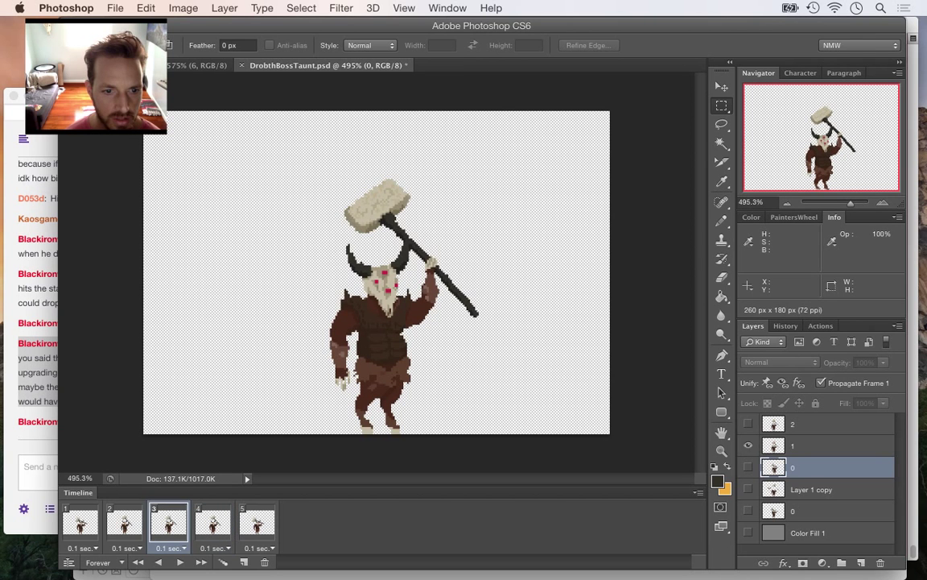
{"action": "left_click", "coordinate": [124, 524]}
{"action": "left_click", "coordinate": [81, 525]}
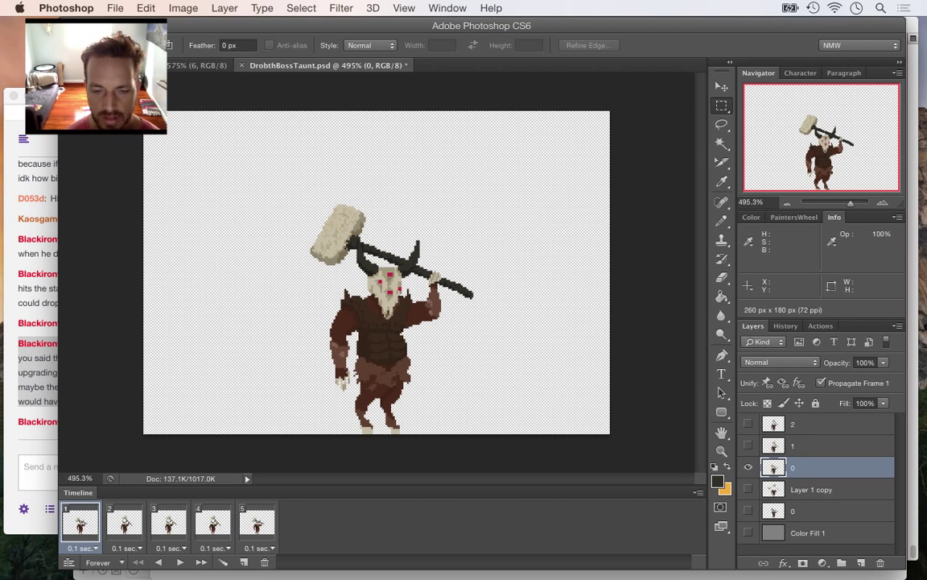
Compare the two layers named 0 in frame 1 of the taunt animation and hide both
{"action": "left_click", "coordinate": [748, 467]}
{"action": "left_click", "coordinate": [748, 510]}
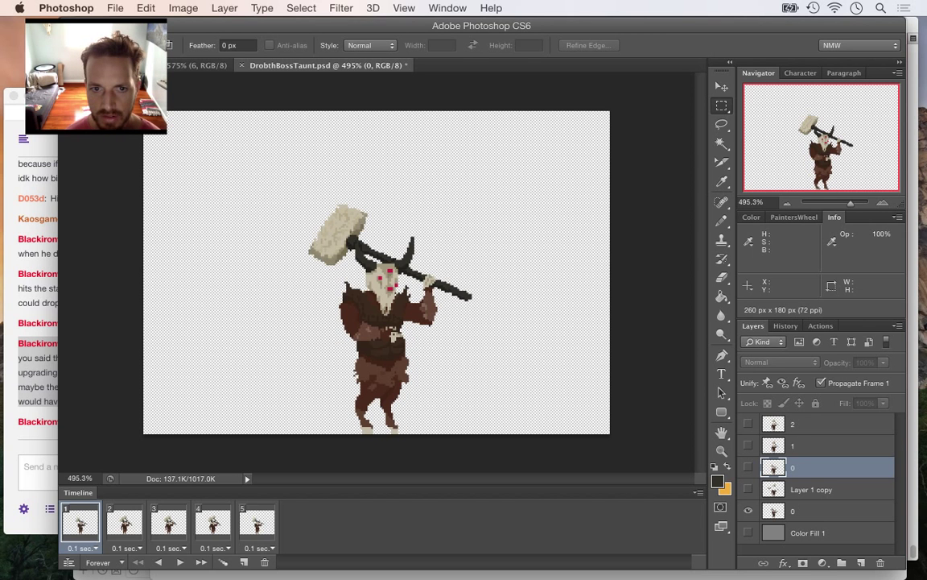
{"action": "left_click", "coordinate": [749, 511]}
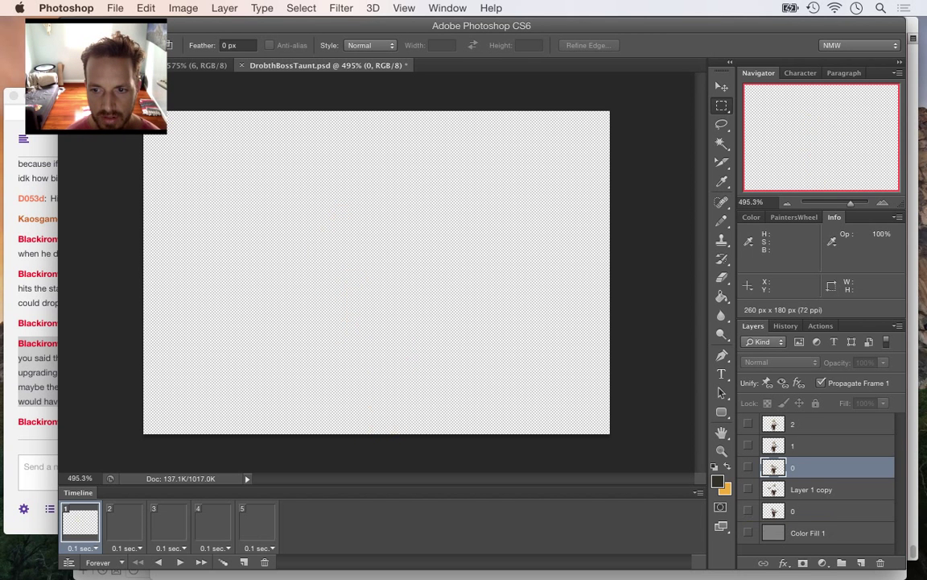
Open the recent file DrobthBossIdle.psd, copy its entire frame 1 sprite and paste it into DrobthBossTaunt.psd
{"action": "left_click", "coordinate": [115, 8]}
{"action": "mouse_move", "coordinate": [209, 94]}
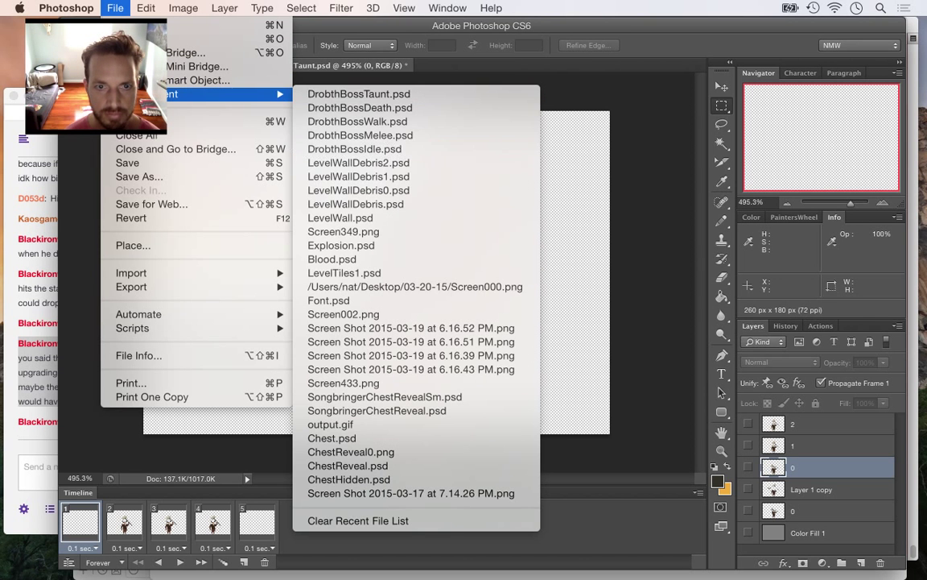
{"action": "left_click", "coordinate": [355, 149]}
{"action": "key", "text": "super+a"}
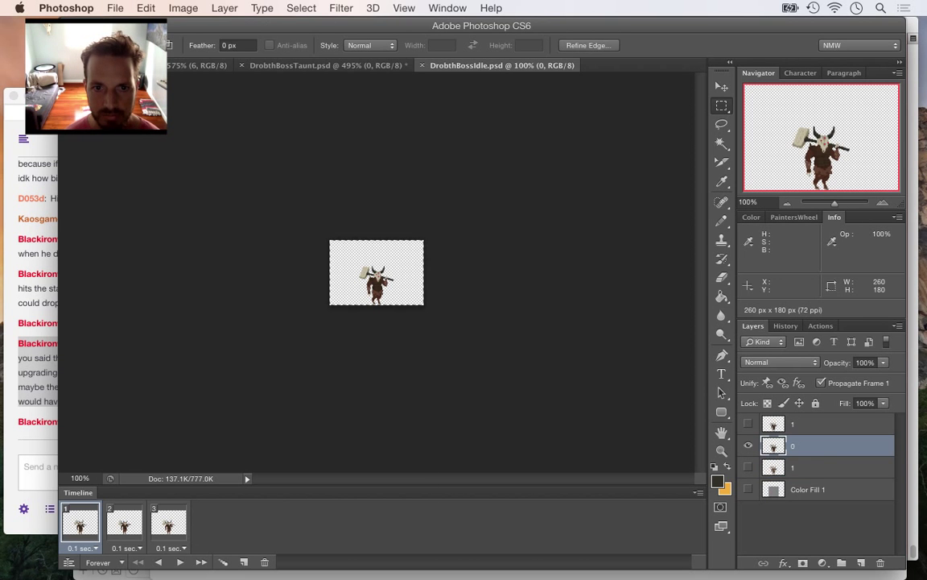
{"action": "key", "text": "super+c"}
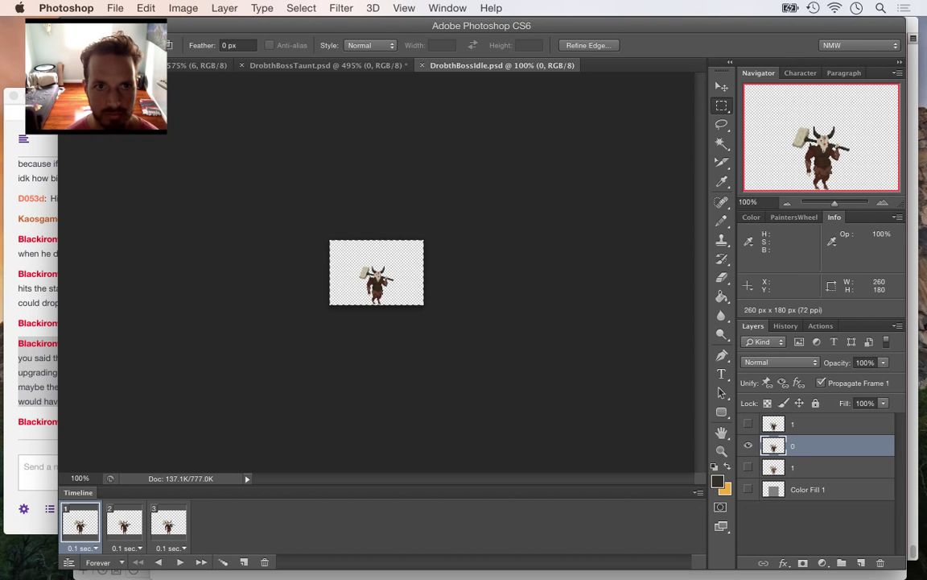
{"action": "left_click", "coordinate": [325, 66]}
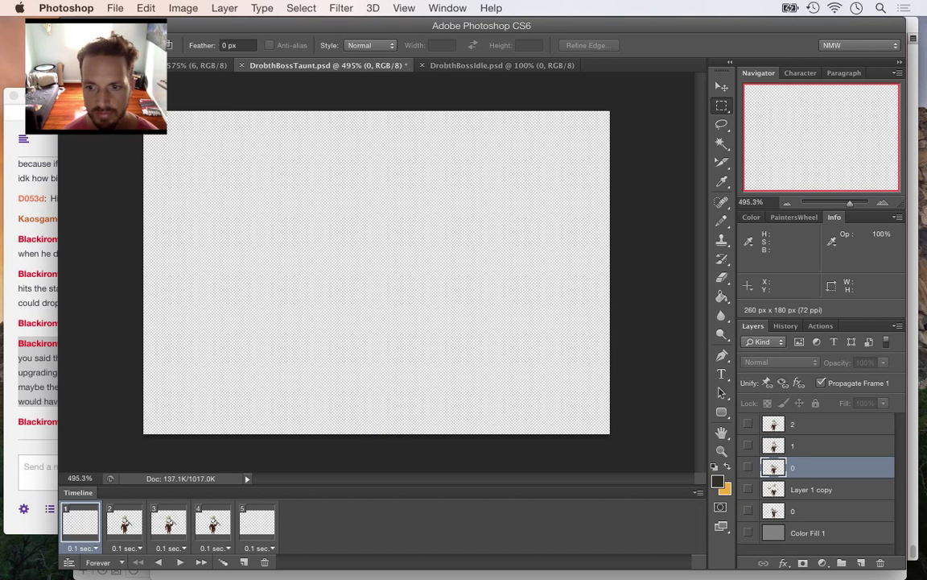
{"action": "key", "text": "super+v"}
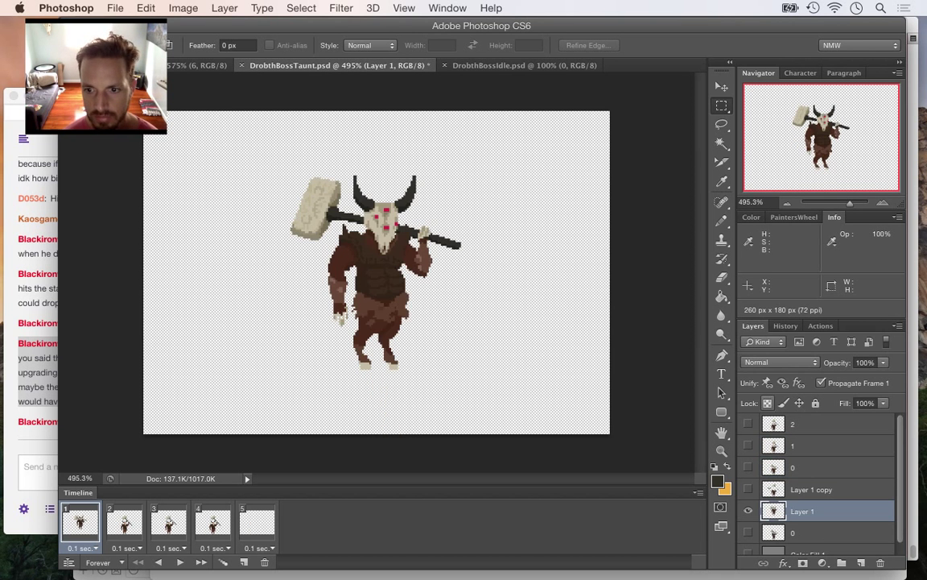
Move the pasted idle sprite down so its feet line up with the lower layer 0, using that layer as a temporary reference
{"action": "left_click", "coordinate": [749, 532]}
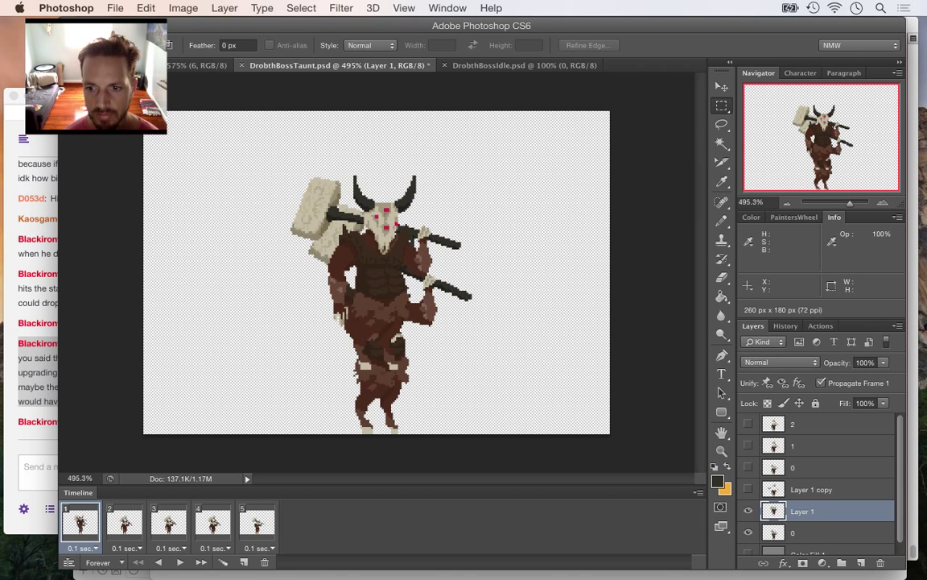
{"action": "left_click", "coordinate": [721, 87]}
{"action": "left_click_drag", "start_coordinate": [374, 206], "coordinate": [355, 298]}
{"action": "key", "text": "Right"}
{"action": "key", "text": "Right"}
{"action": "key", "text": "Right"}
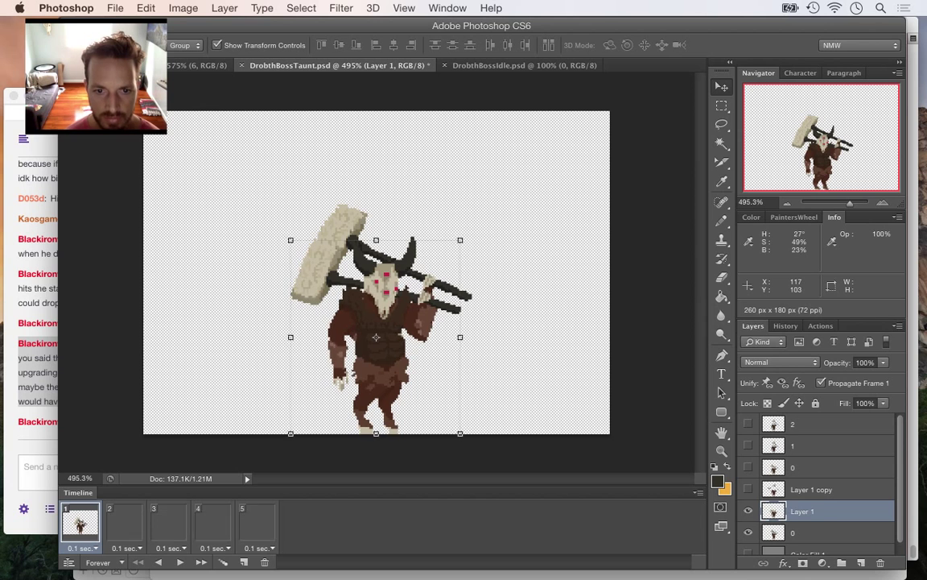
{"action": "key", "text": "Left"}
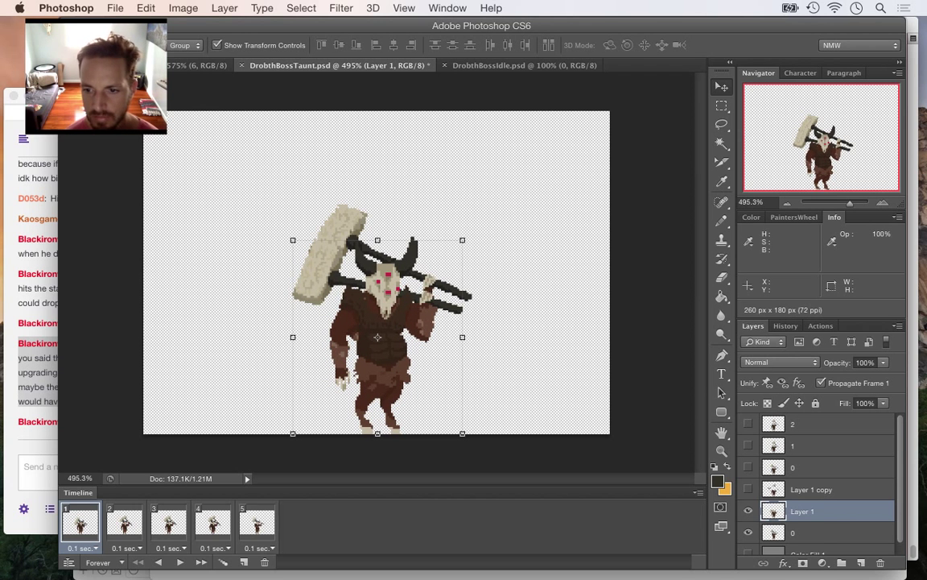
{"action": "left_click", "coordinate": [748, 533]}
Rename the pasted layer as 00 and place it below the lower layer 0
{"action": "double_click", "coordinate": [804, 511]}
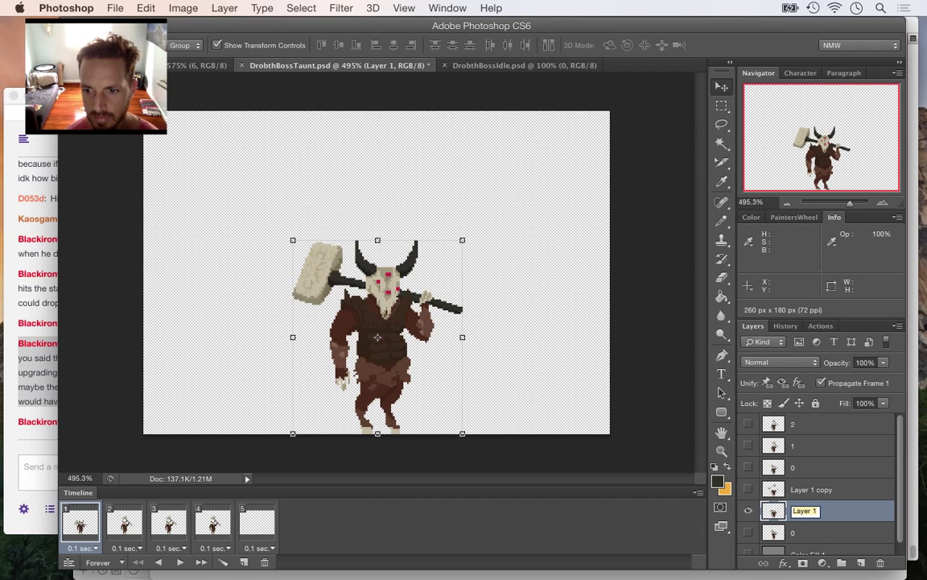
{"action": "type", "text": "00"}
{"action": "key", "text": "Return"}
{"action": "left_click_drag", "start_coordinate": [803, 511], "coordinate": [803, 543]}
Toggle layers 00, Layer 1 copy and both 0 layers in frame 1 to compare their poses, leaving only the lower 0 shown
{"action": "left_click", "coordinate": [749, 532]}
{"action": "left_click", "coordinate": [748, 511]}
{"action": "left_click", "coordinate": [748, 511]}
{"action": "left_click", "coordinate": [749, 532]}
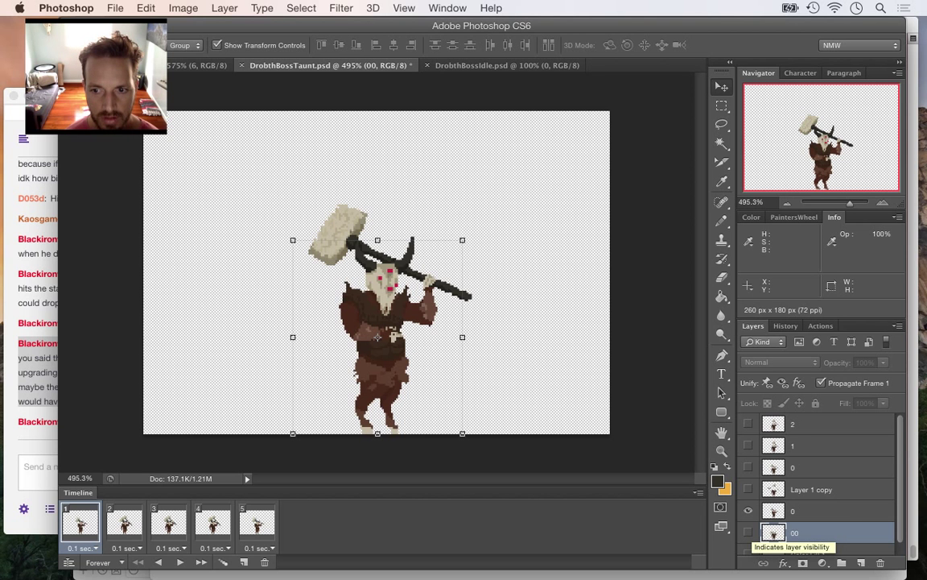
{"action": "left_click", "coordinate": [749, 532]}
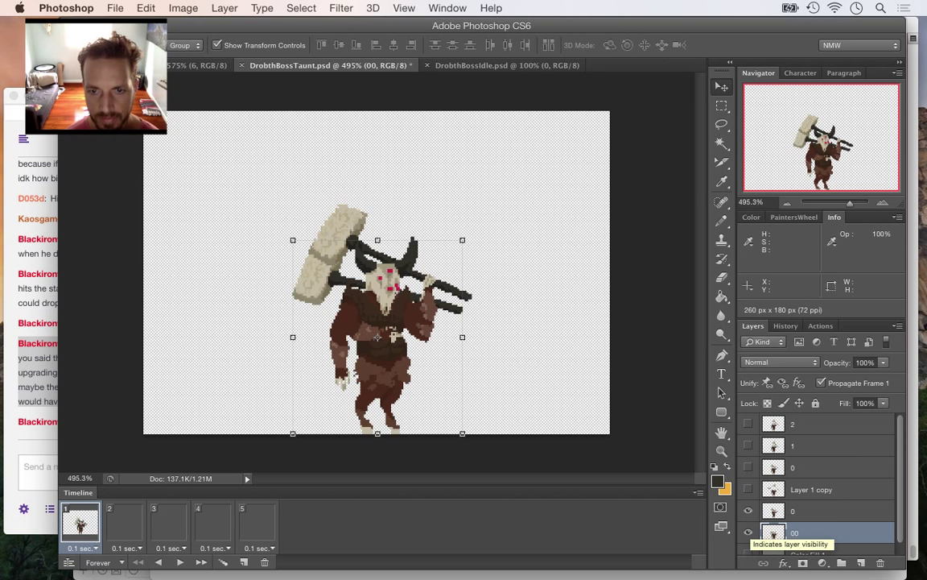
{"action": "left_click", "coordinate": [749, 532]}
{"action": "left_click", "coordinate": [748, 511]}
{"action": "left_click", "coordinate": [748, 511]}
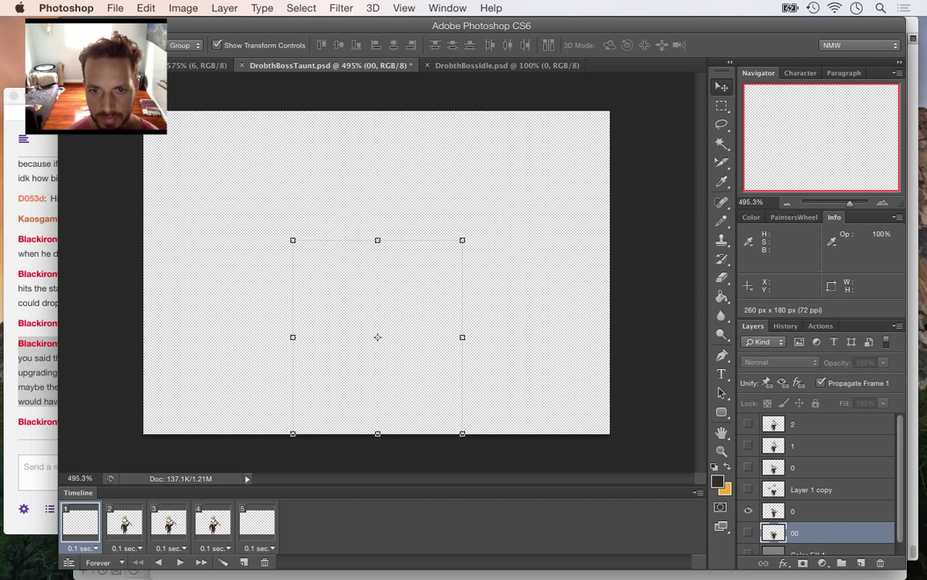
{"action": "left_click", "coordinate": [749, 510]}
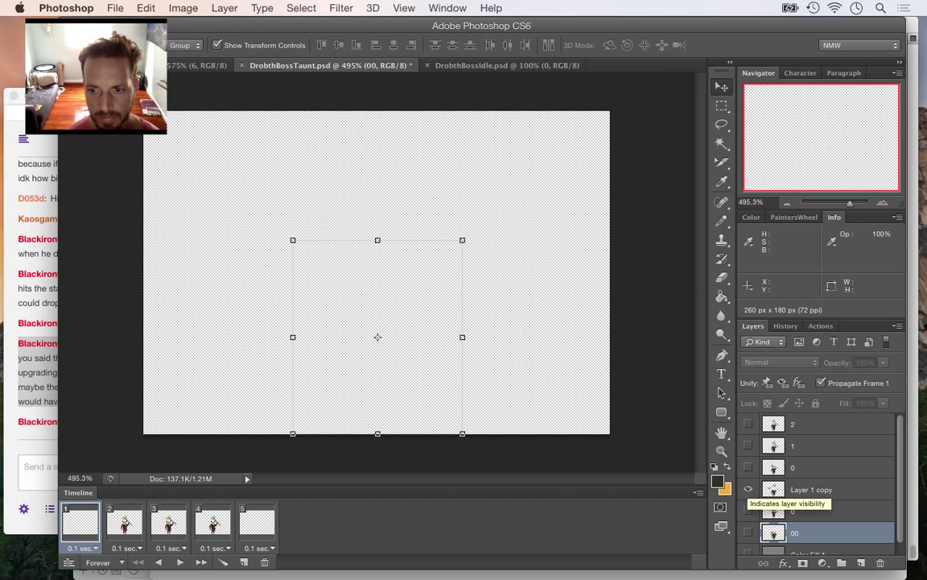
{"action": "left_click", "coordinate": [749, 488]}
{"action": "left_click", "coordinate": [749, 489]}
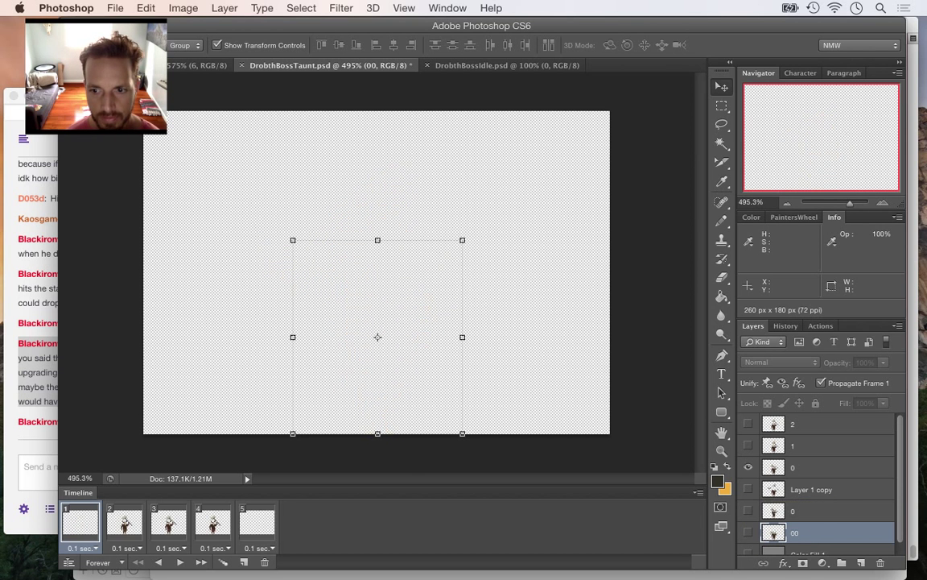
{"action": "left_click", "coordinate": [749, 467]}
{"action": "left_click", "coordinate": [748, 467]}
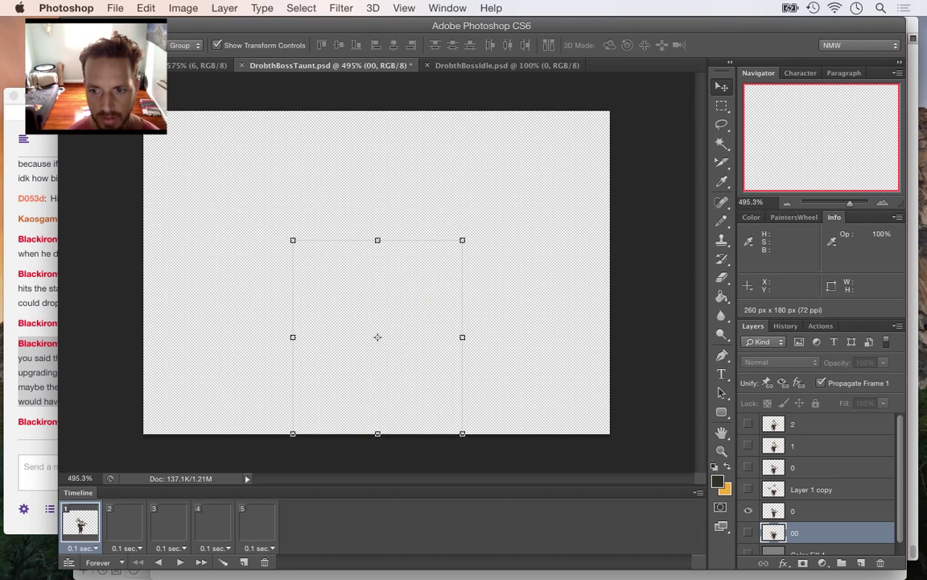
{"action": "left_click", "coordinate": [749, 510]}
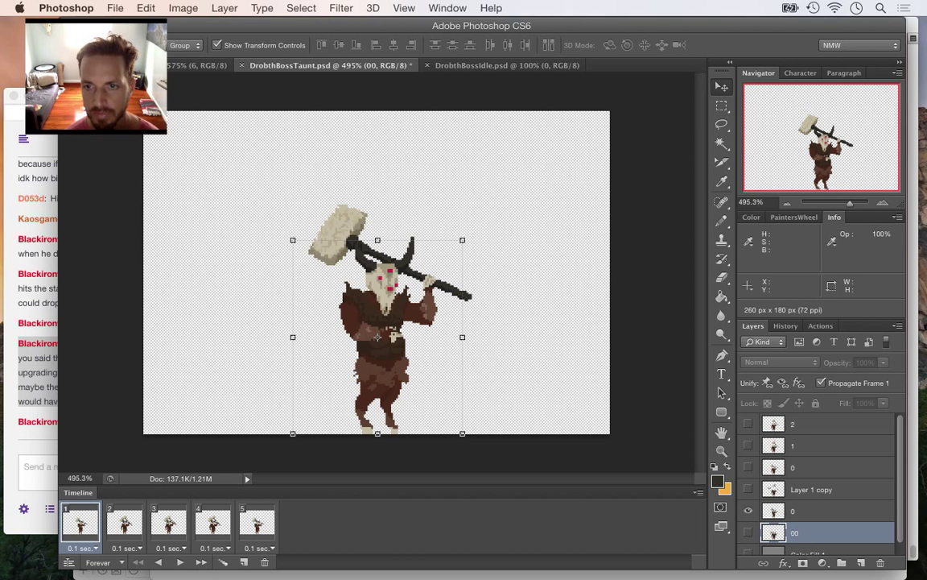
Hide the lower layer 0 in animation frames 2 to 5
{"action": "key", "text": "m"}
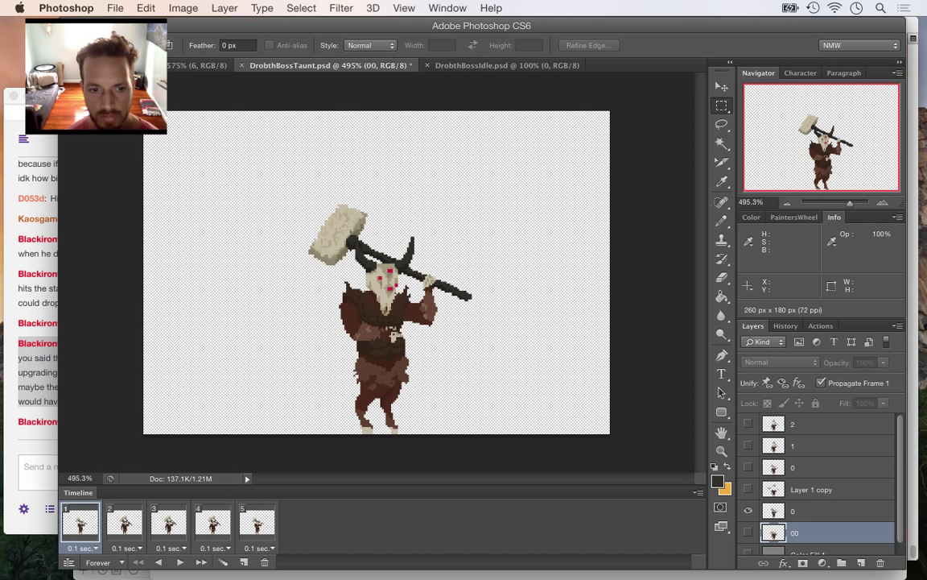
{"action": "left_click", "coordinate": [168, 525]}
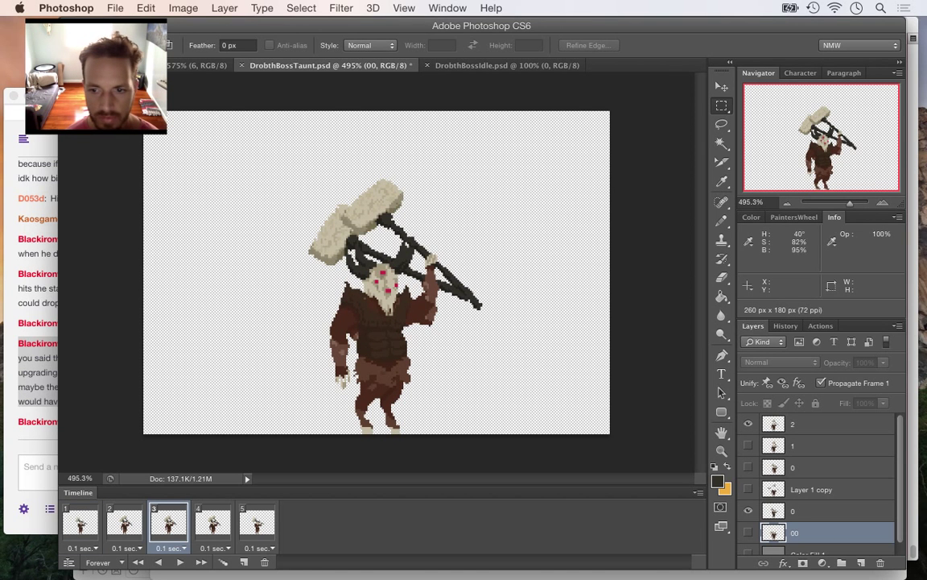
{"action": "left_click", "coordinate": [748, 510]}
{"action": "left_click", "coordinate": [124, 525]}
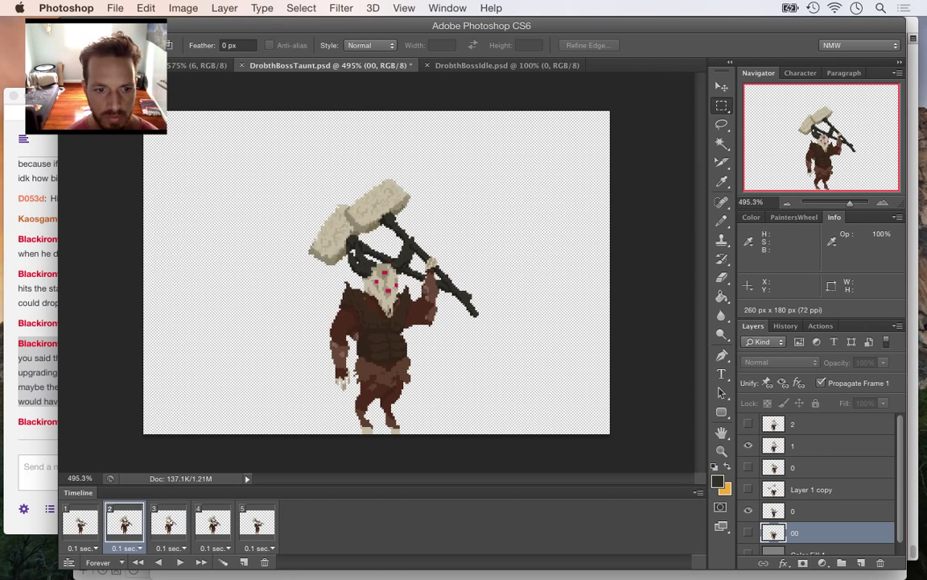
{"action": "left_click", "coordinate": [257, 525], "text": "shift"}
{"action": "left_click", "coordinate": [749, 510]}
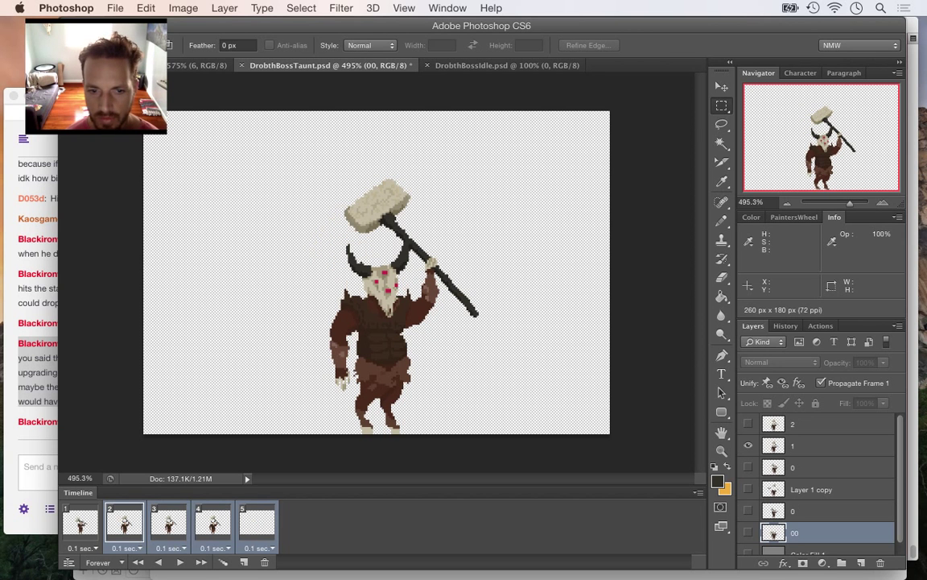
Check frames 2 to 5 one by one and show the lower layer 0 again in frame 5
{"action": "left_click", "coordinate": [124, 525]}
{"action": "left_click", "coordinate": [169, 525]}
{"action": "left_click", "coordinate": [212, 525]}
{"action": "left_click", "coordinate": [256, 525]}
{"action": "left_click", "coordinate": [748, 510]}
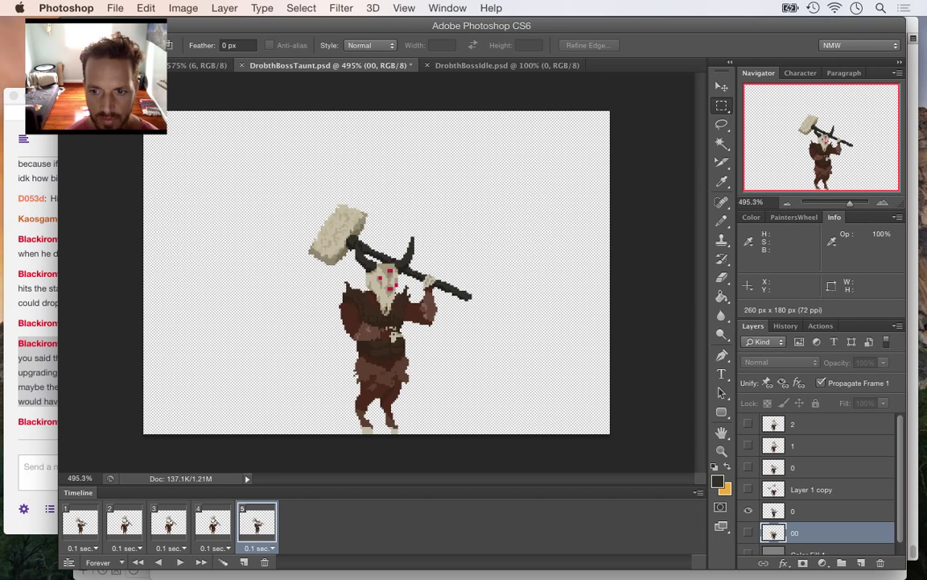
Step through frames 4 to 1 and alternate between frames 1 and 2 to examine the transition of the hammer swing
{"action": "left_click", "coordinate": [168, 524]}
{"action": "left_click", "coordinate": [213, 525]}
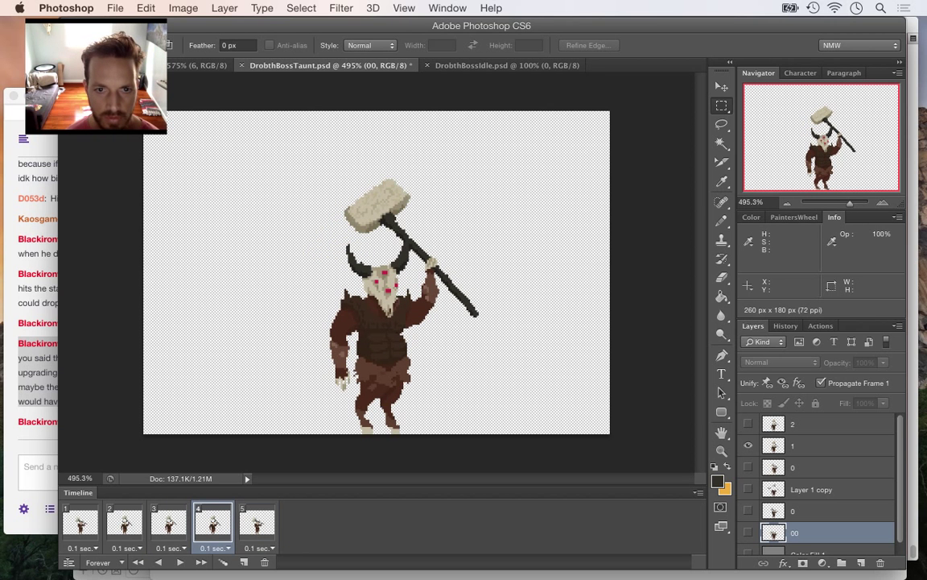
{"action": "key", "text": "Left"}
{"action": "key", "text": "Left"}
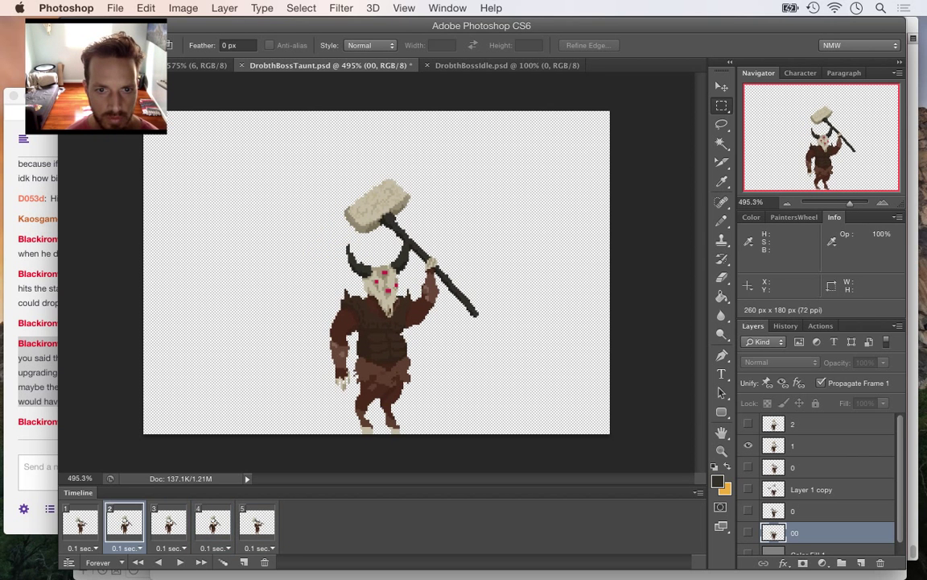
{"action": "key", "text": "Left"}
{"action": "key", "text": "Right"}
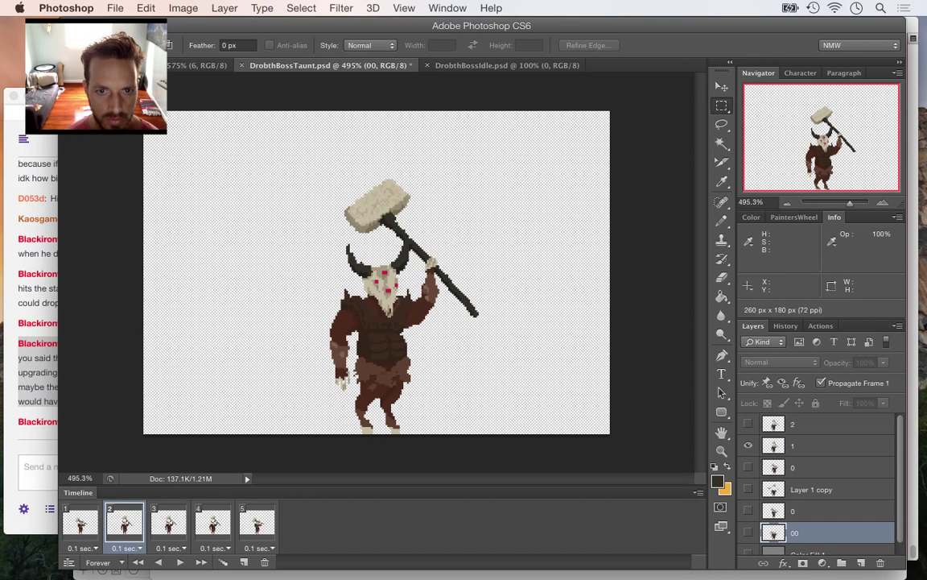
{"action": "key", "text": "Left"}
{"action": "key", "text": "Right"}
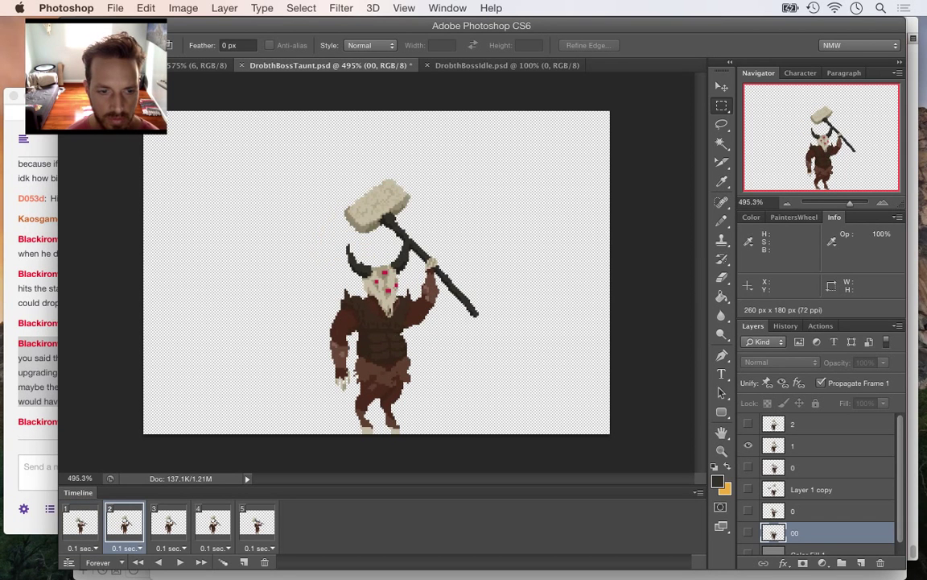
{"action": "key", "text": "Left"}
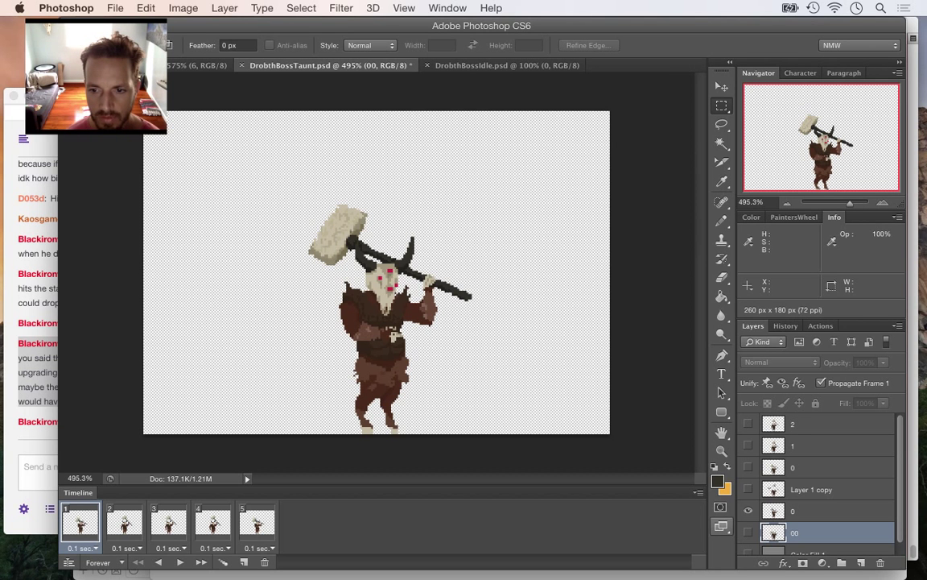
Show layer 00 instead of the lower layer 0 in frame 1, and turn off Propagate Frame 1
{"action": "left_click", "coordinate": [749, 532]}
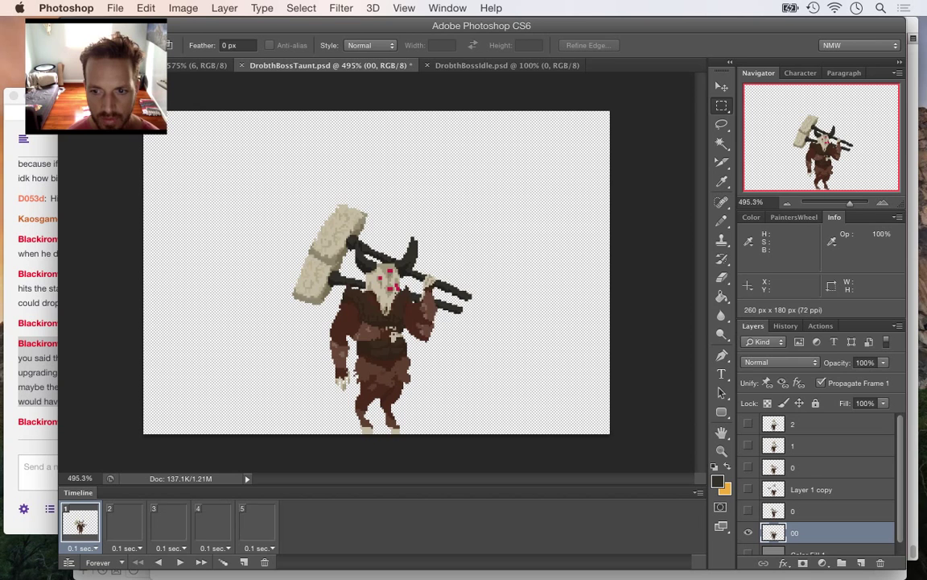
{"action": "left_click", "coordinate": [748, 511]}
{"action": "left_click", "coordinate": [821, 383]}
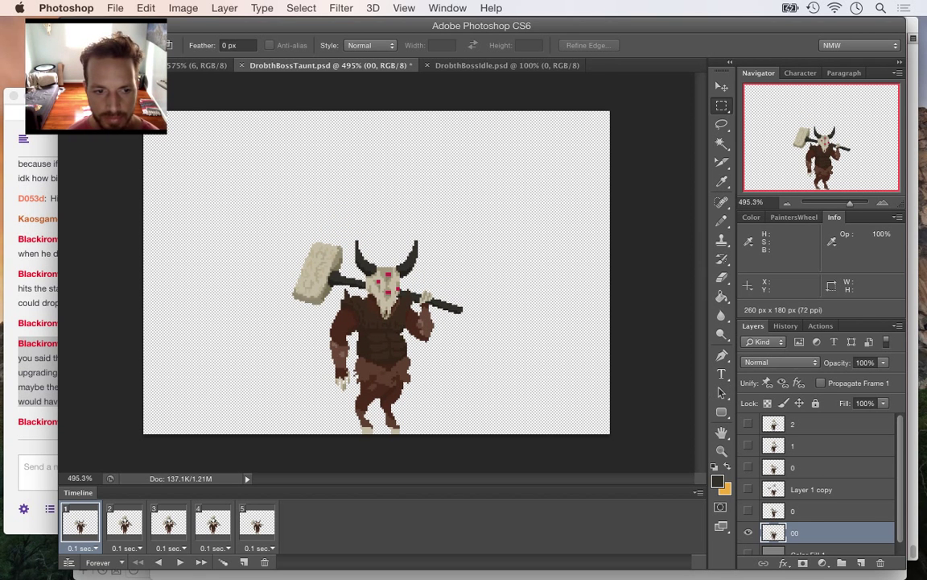
Hide layer 1 across frames 2 to 5 and check frame 2
{"action": "left_click", "coordinate": [124, 524]}
{"action": "left_click", "coordinate": [257, 524], "text": "shift"}
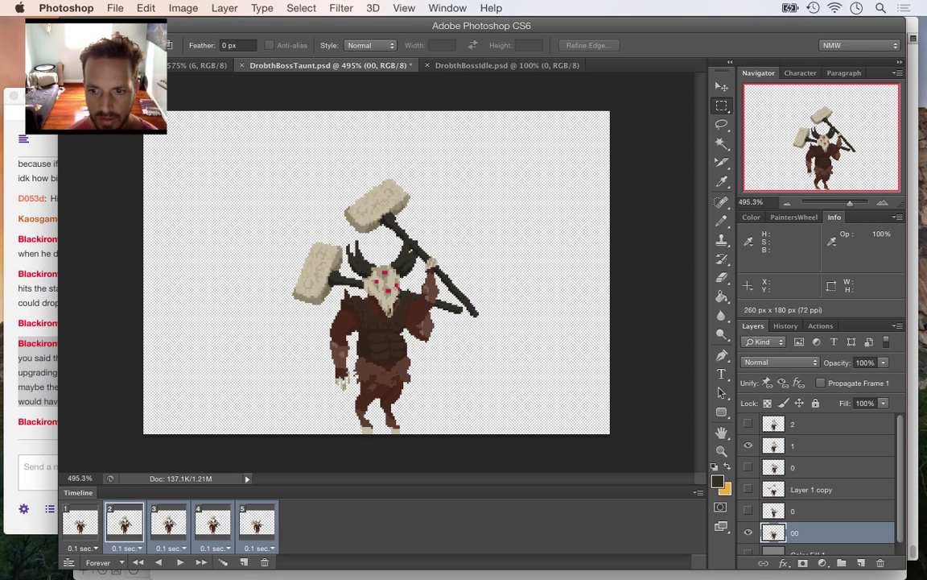
{"action": "left_click", "coordinate": [748, 445]}
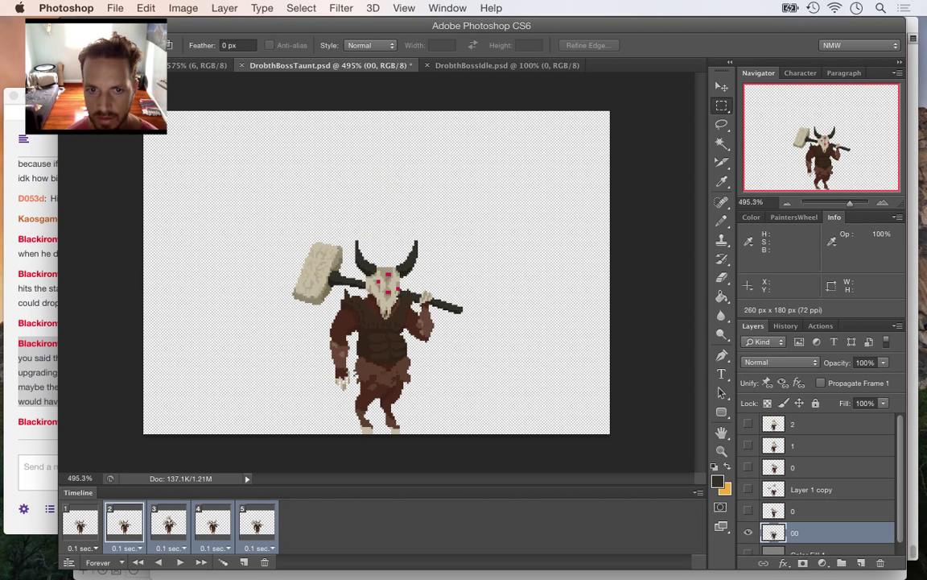
{"action": "left_click", "coordinate": [125, 524]}
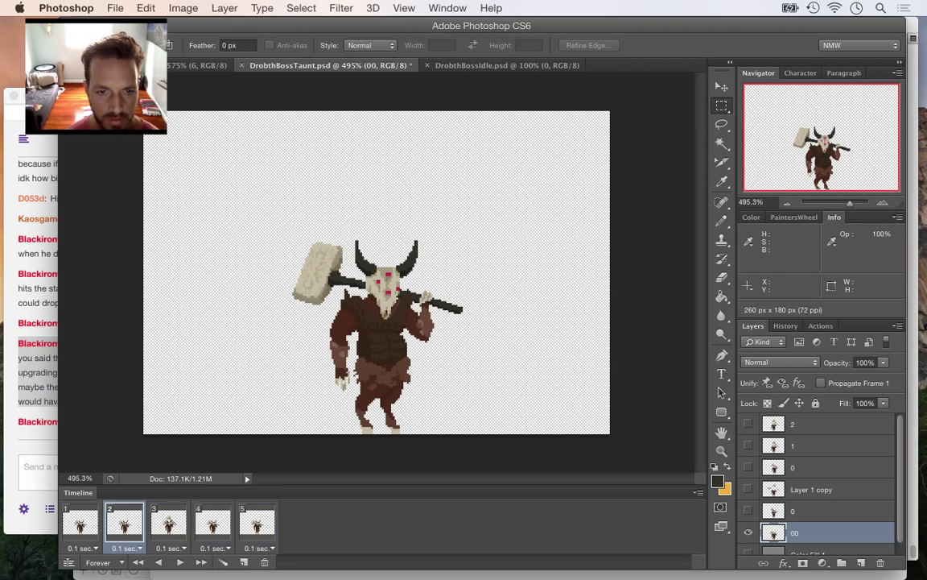
Copy the lowered arm and torso from layer 00 in frame 1, show layer 0 instead, and paste the copy above it
{"action": "left_click", "coordinate": [80, 524]}
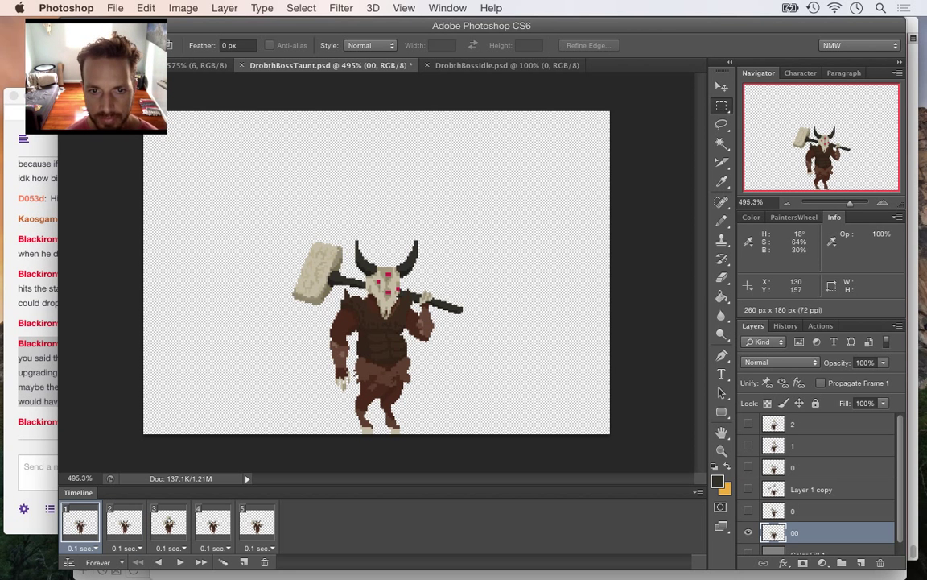
{"action": "left_click_drag", "start_coordinate": [337, 289], "coordinate": [348, 391]}
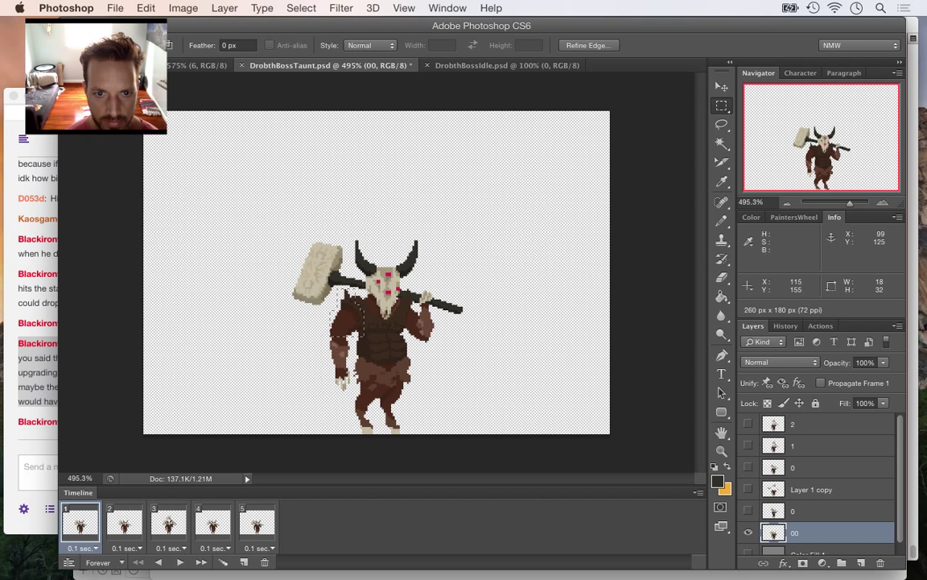
{"action": "left_click_drag", "start_coordinate": [351, 332], "coordinate": [419, 375]}
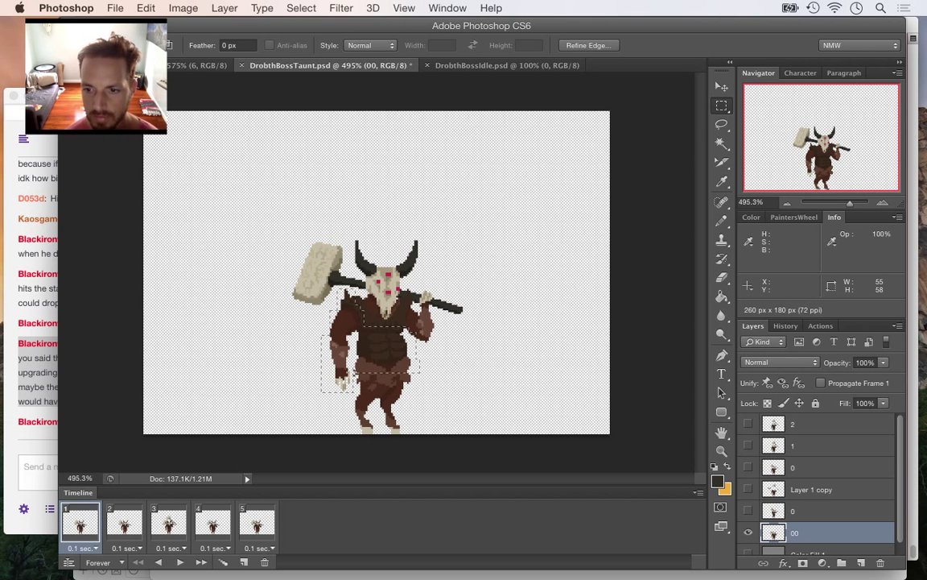
{"action": "left_click", "coordinate": [748, 511]}
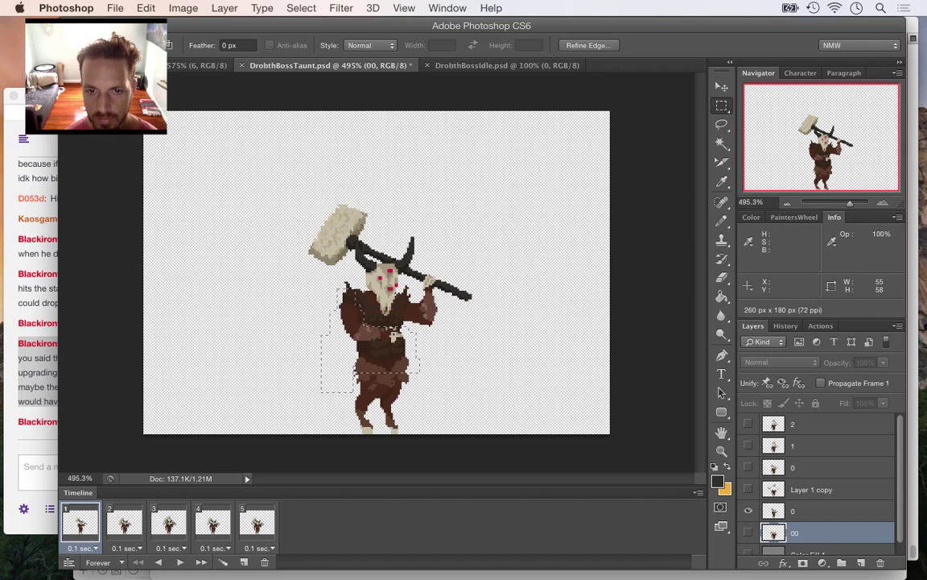
{"action": "left_click", "coordinate": [807, 511]}
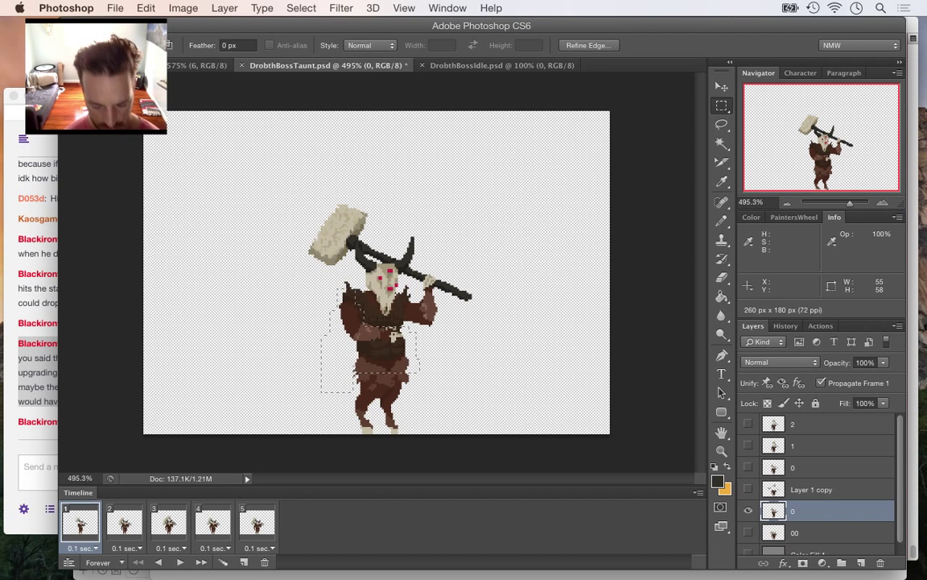
{"action": "key", "text": "super+v"}
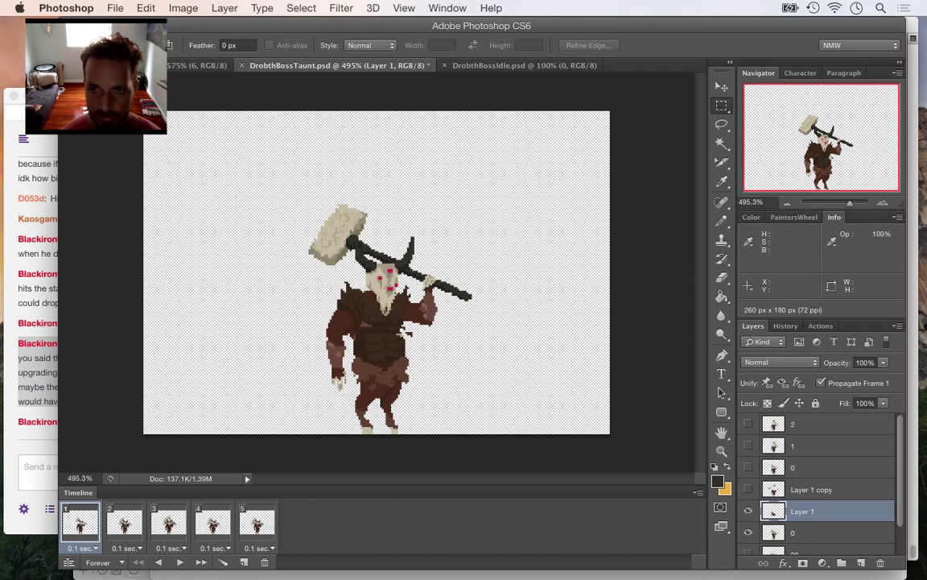
Nudge the pasted arm and torso up and to the right to line up with the raised-hammer pose
{"action": "key", "text": "v"}
{"action": "key", "text": "Up"}
{"action": "key", "text": "Up"}
{"action": "key", "text": "Up"}
{"action": "key", "text": "Right"}
{"action": "key", "text": "Right"}
{"action": "key", "text": "Right"}
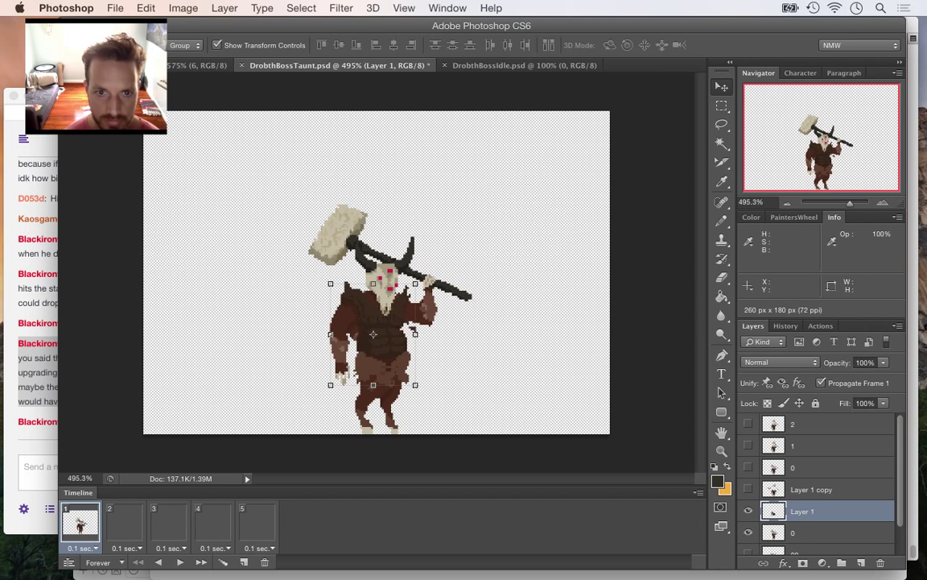
{"action": "key", "text": "Up"}
{"action": "key", "text": "Down"}
{"action": "key", "text": "Up"}
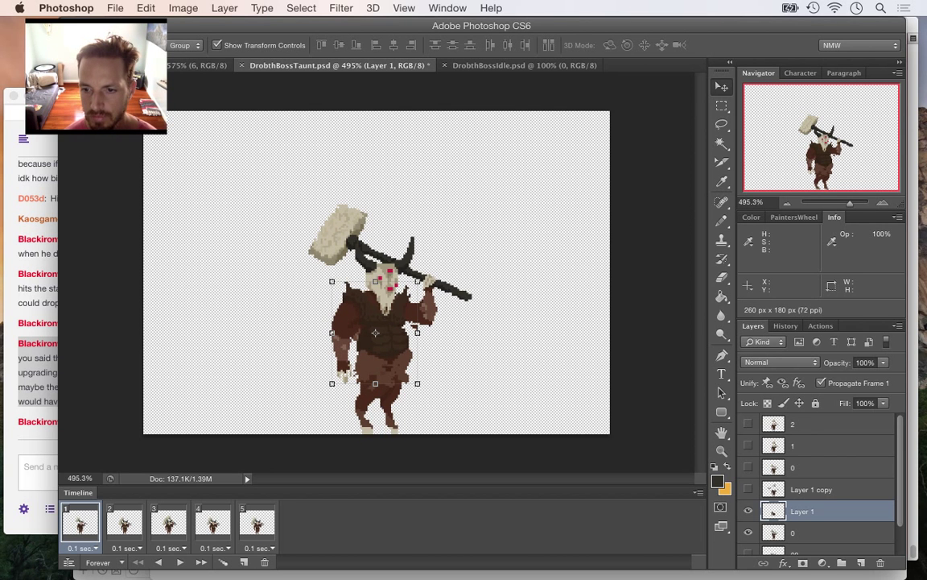
Hide the pasted Layer 1 and erase the old bent arm and torso from layer 0
{"action": "left_click", "coordinate": [748, 512]}
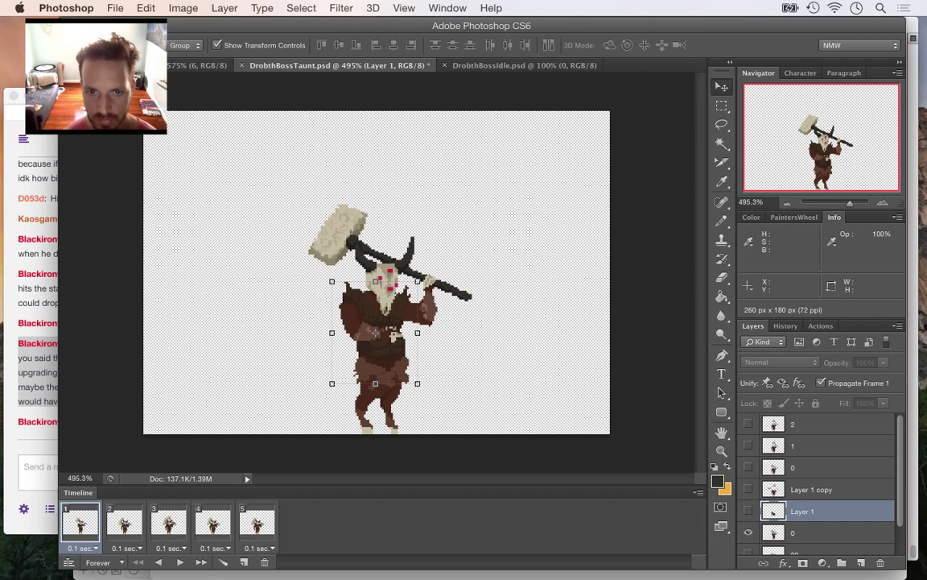
{"action": "key", "text": "e"}
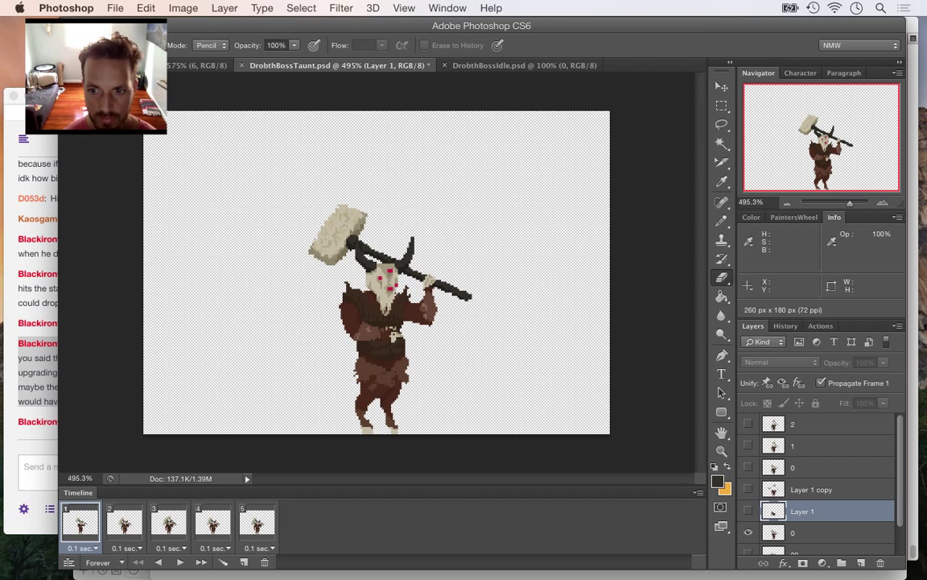
{"action": "left_click", "coordinate": [805, 533]}
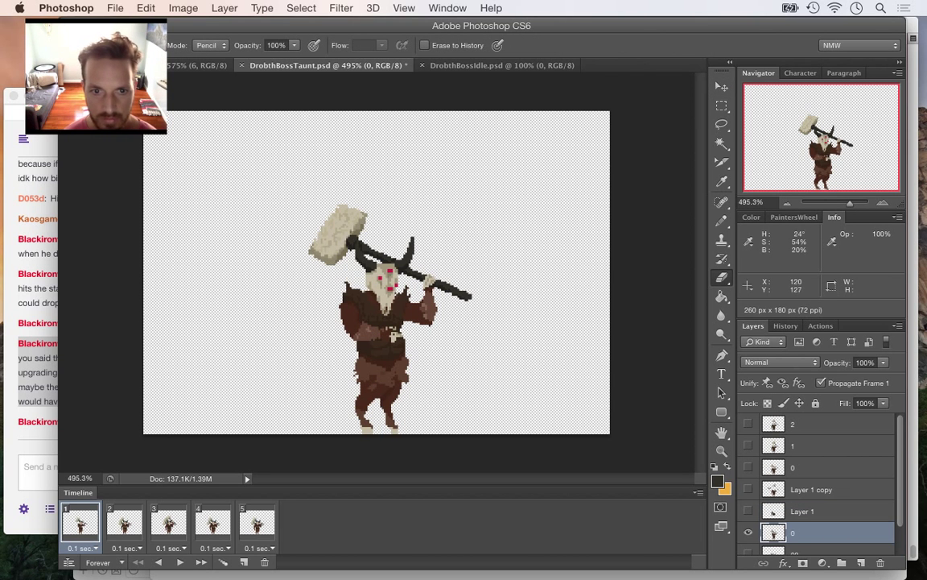
{"action": "mouse_move", "coordinate": [368, 343]}
{"action": "left_mouse_down"}
{"action": "mouse_move", "coordinate": [347, 338]}
{"action": "mouse_move", "coordinate": [426, 355]}
{"action": "mouse_move", "coordinate": [389, 344]}
{"action": "mouse_move", "coordinate": [341, 298]}
{"action": "mouse_move", "coordinate": [361, 334]}
{"action": "left_mouse_up"}
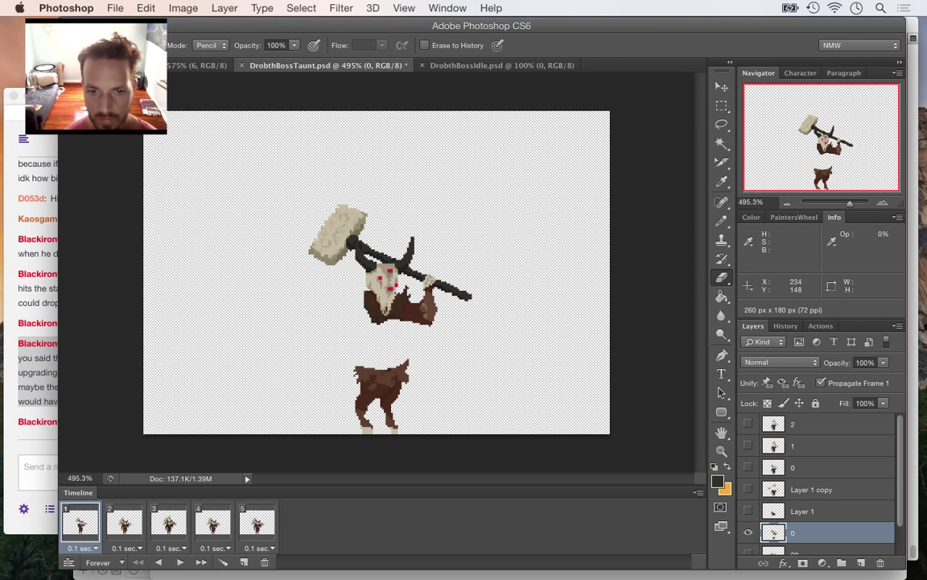
Show Layer 1 again and fill the gaps around the shoulder and chest on layer 0 with sampled brown tones
{"action": "left_click", "coordinate": [749, 511]}
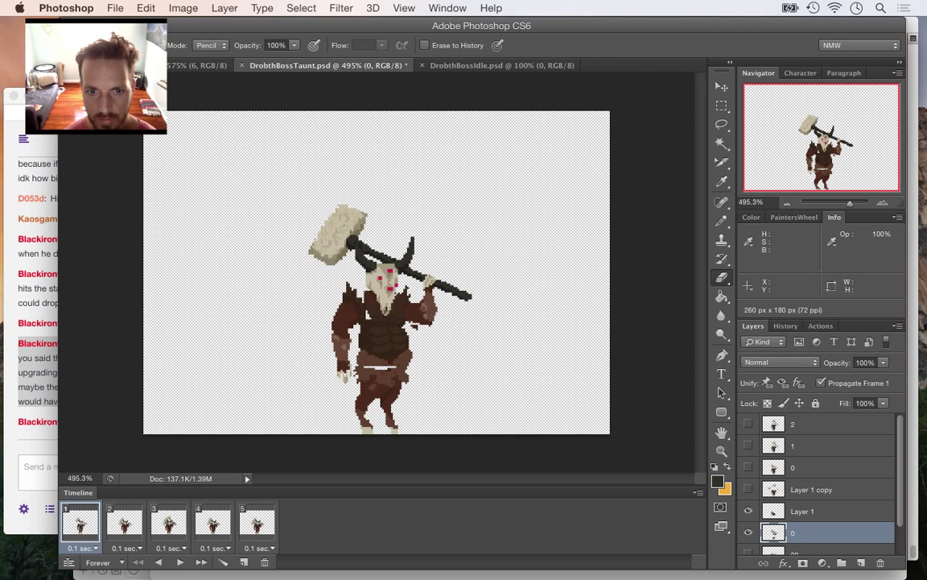
{"action": "left_click", "coordinate": [883, 202]}
{"action": "left_click", "coordinate": [883, 202]}
{"action": "left_click", "coordinate": [883, 202]}
{"action": "left_click", "coordinate": [883, 202]}
{"action": "left_click", "coordinate": [883, 202]}
{"action": "left_click", "coordinate": [883, 202]}
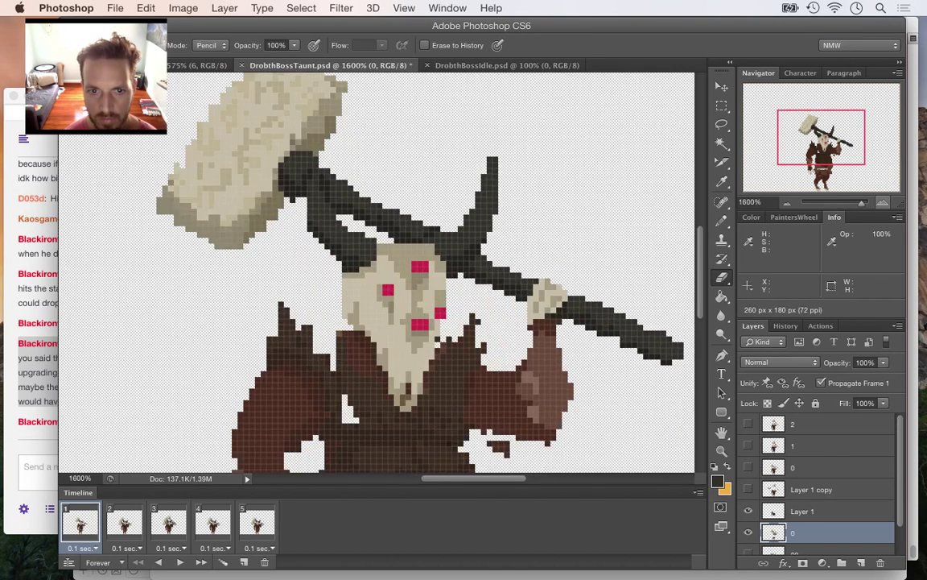
{"action": "left_click", "coordinate": [883, 202]}
{"action": "left_click_drag", "start_coordinate": [834, 167], "coordinate": [811, 148]}
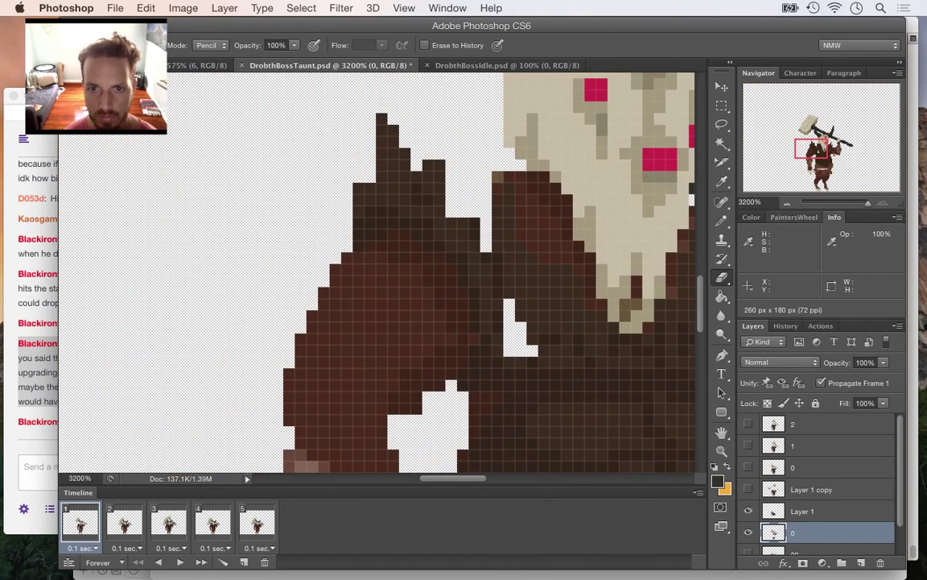
{"action": "key", "text": "super+minus"}
{"action": "key", "text": "super+minus"}
{"action": "key", "text": "super+minus"}
{"action": "key", "text": "i"}
{"action": "left_click", "coordinate": [360, 215]}
{"action": "key", "text": "b"}
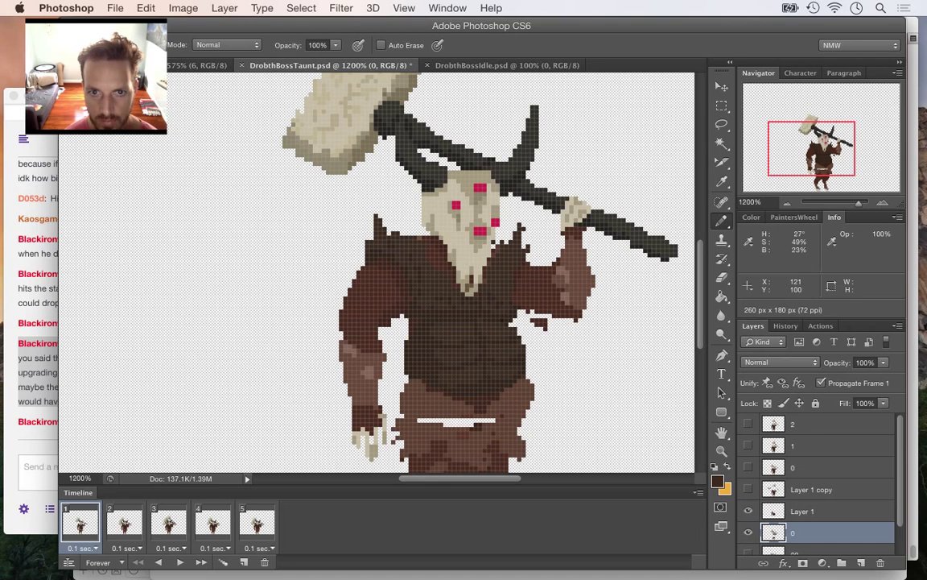
{"action": "left_click", "coordinate": [450, 223], "text": "alt"}
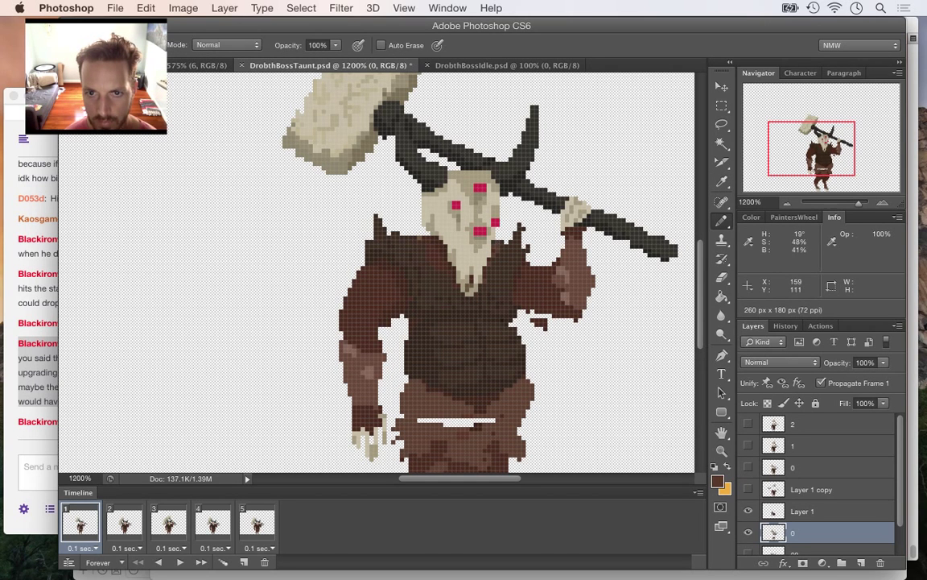
Merge the pasted Layer 1 with layer 0 below it
{"action": "scroll", "coordinate": [447, 222], "scroll_direction": "down", "scroll_amount": 4}
{"action": "key", "text": "e"}
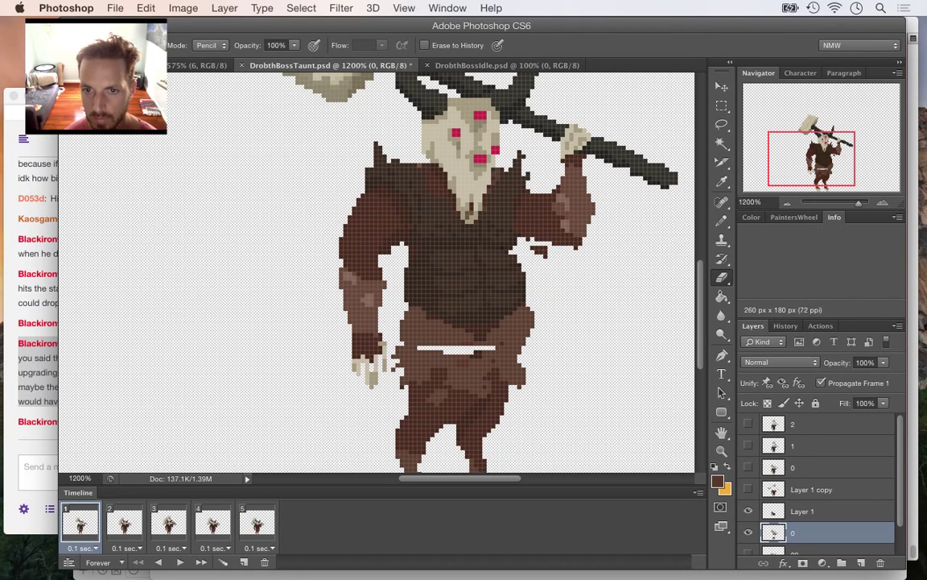
{"action": "key", "text": "space"}
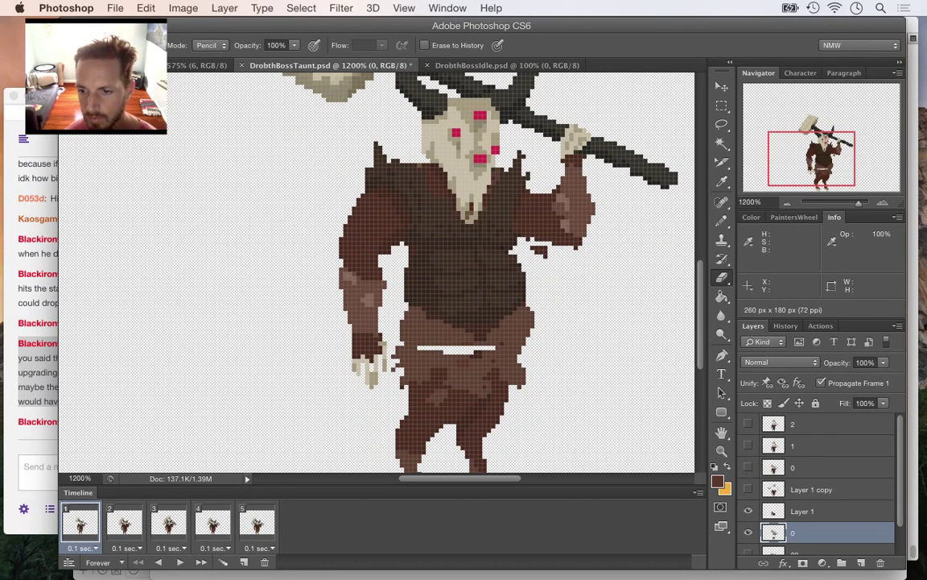
{"action": "left_click", "coordinate": [837, 511], "text": "shift"}
{"action": "right_click", "coordinate": [837, 509]}
{"action": "left_click", "coordinate": [722, 370]}
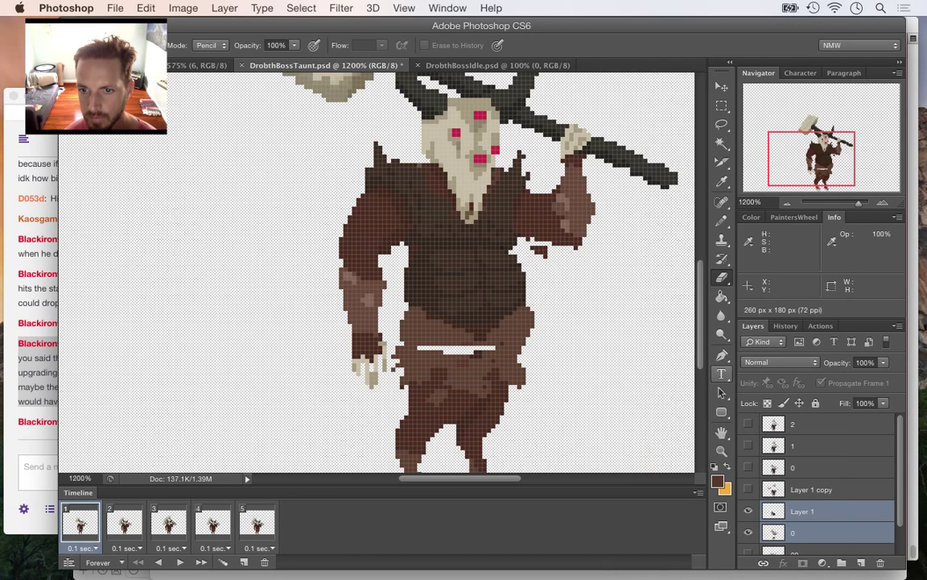
{"action": "right_click", "coordinate": [841, 509]}
{"action": "left_click", "coordinate": [673, 391]}
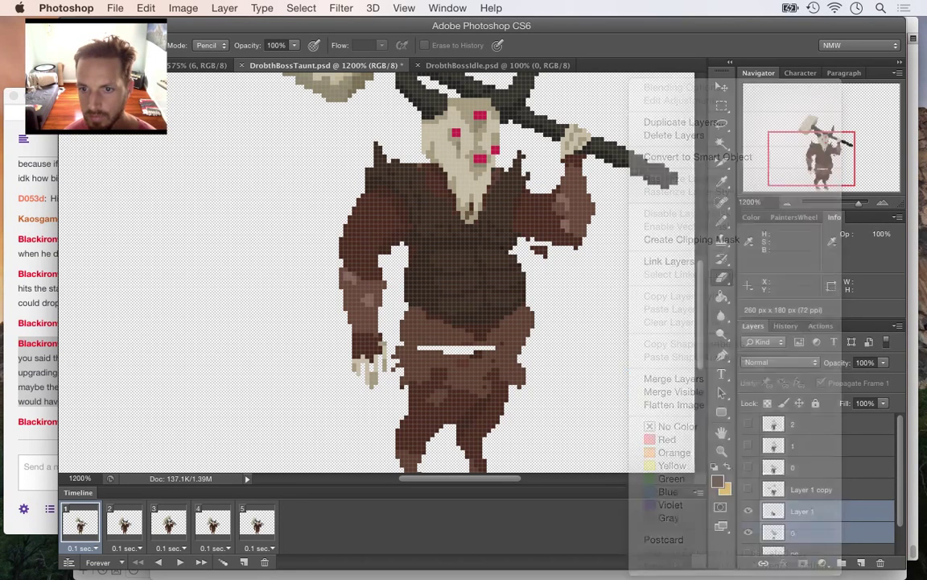
Clear the stray pixels below the raised elbow and fill the gap across the waist fur with sampled brown
{"action": "key", "text": "b"}
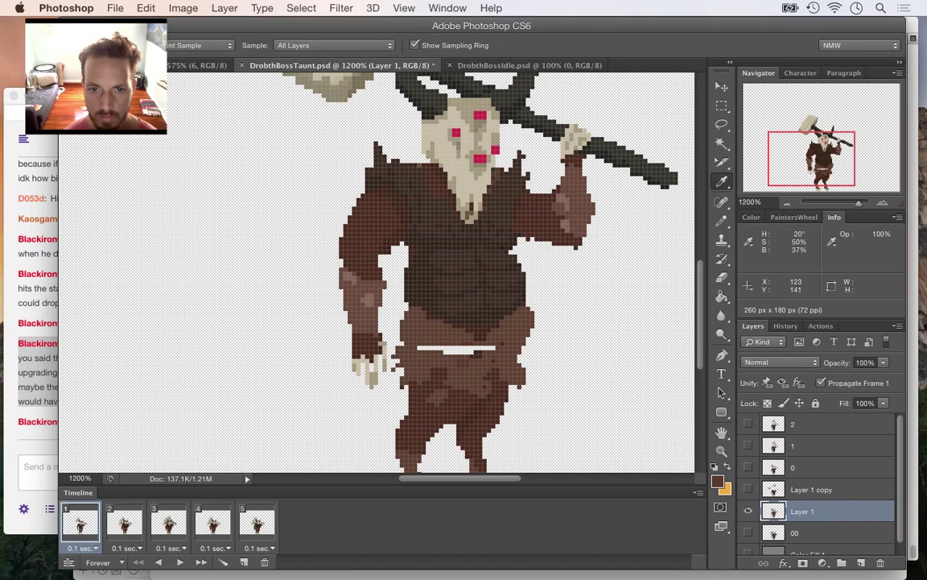
{"action": "left_click", "coordinate": [421, 341], "text": "alt"}
{"action": "left_click_drag", "start_coordinate": [419, 348], "coordinate": [494, 348]}
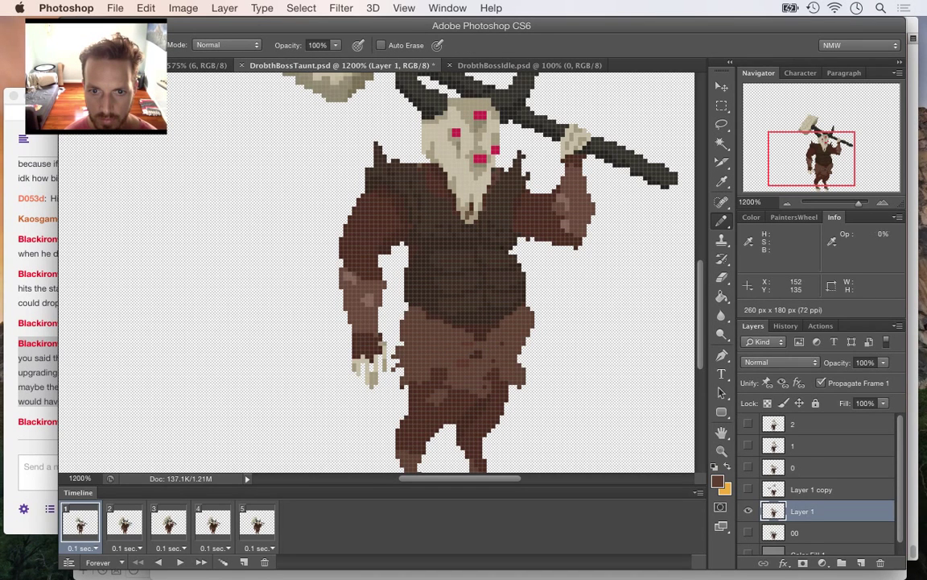
{"action": "key", "text": "super+minus"}
{"action": "key", "text": "super+minus"}
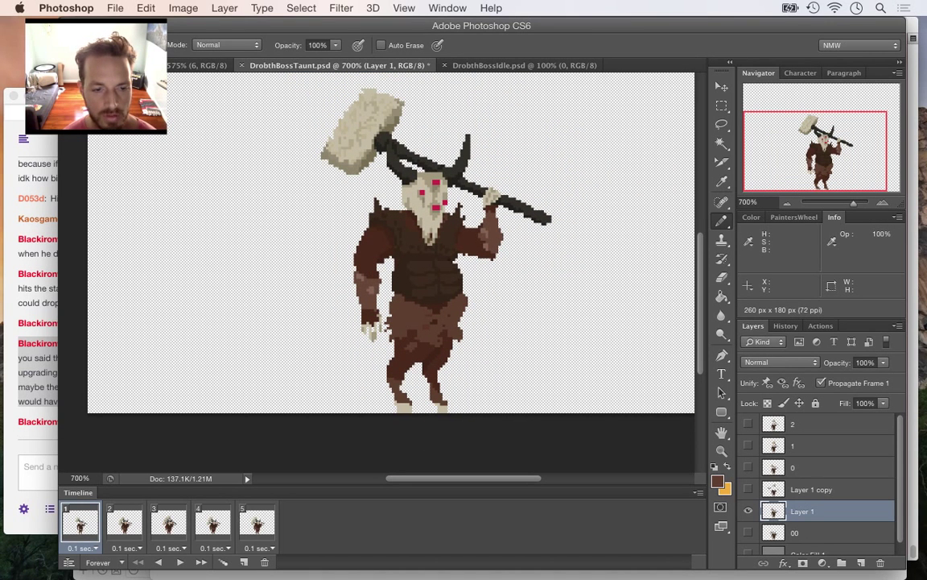
Hide the merged Layer 1 in frames 2 to 5
{"action": "left_click", "coordinate": [125, 524]}
{"action": "left_click", "coordinate": [169, 524]}
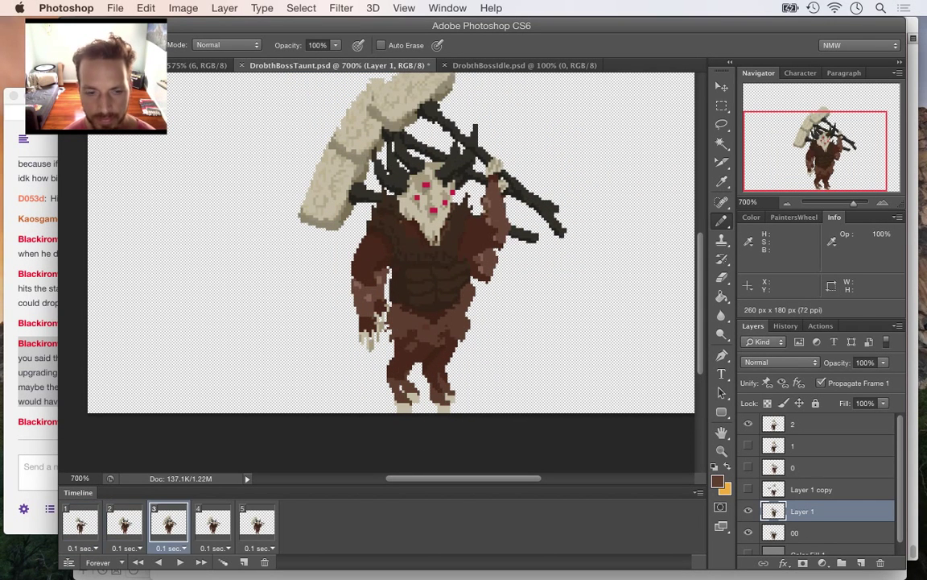
{"action": "left_click", "coordinate": [125, 524]}
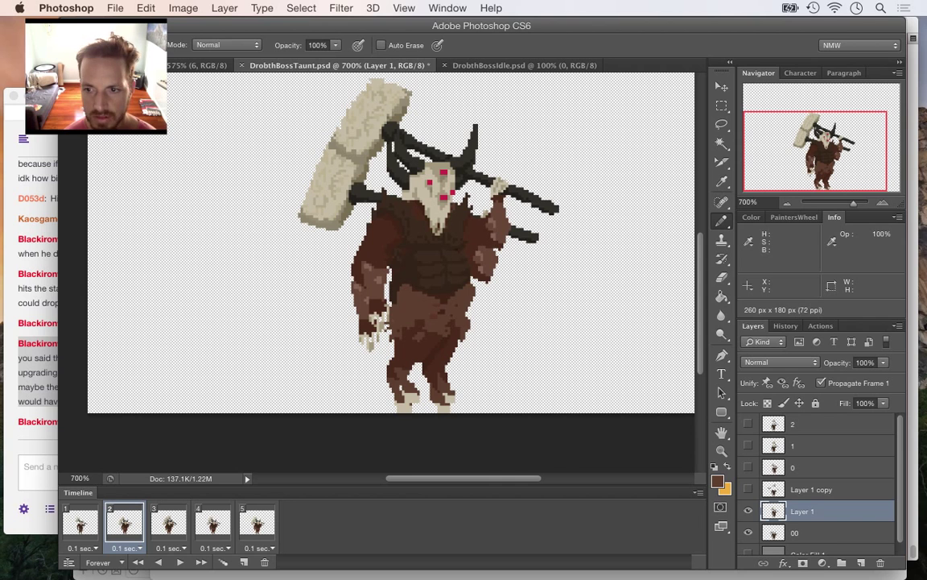
{"action": "left_click", "coordinate": [256, 523], "text": "shift"}
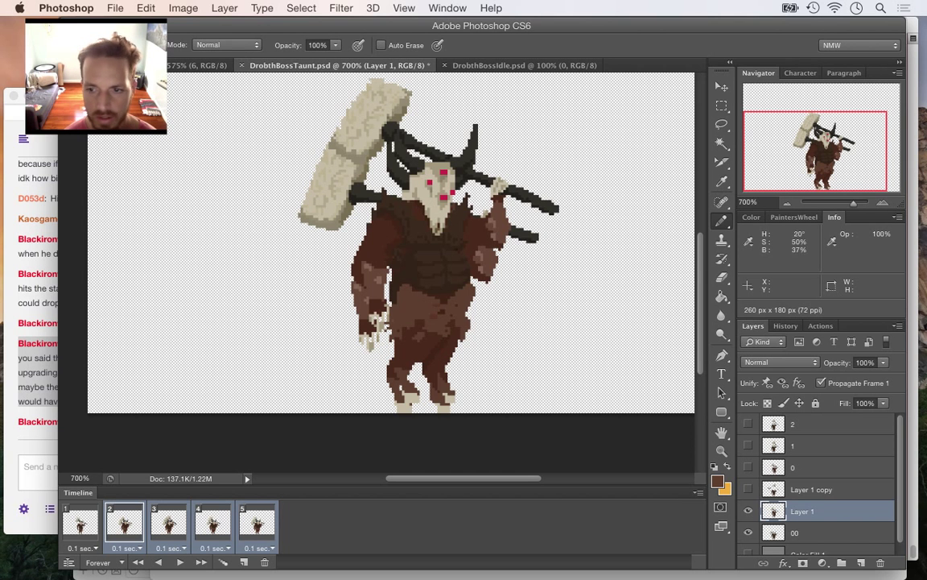
{"action": "left_click", "coordinate": [749, 512]}
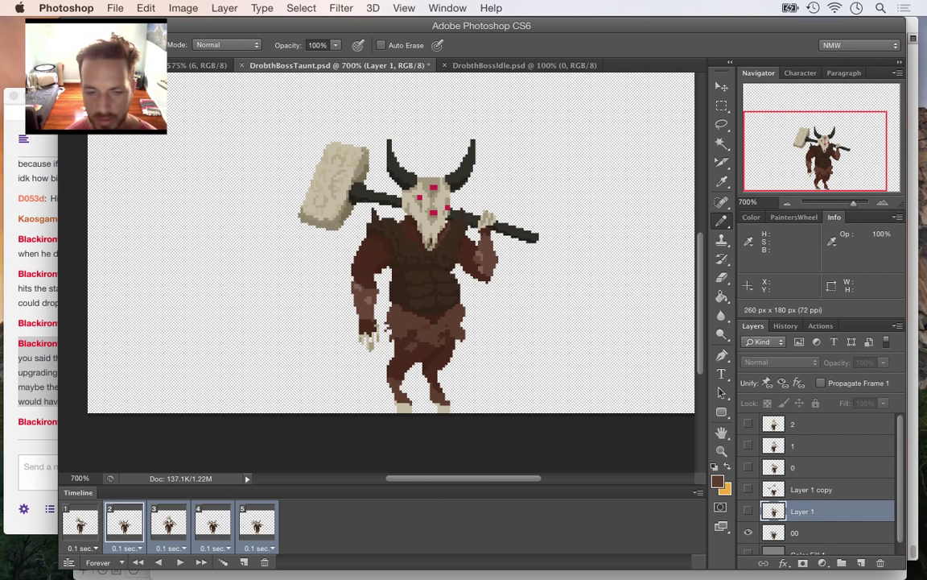
Compare the poses in frames 1 and 2
{"action": "mouse_move", "coordinate": [81, 524]}
{"action": "left_mouse_down"}
{"action": "mouse_move", "coordinate": [335, 477]}
{"action": "mouse_move", "coordinate": [152, 523]}
{"action": "mouse_move", "coordinate": [94, 523]}
{"action": "left_mouse_up"}
{"action": "key", "text": "super+Tab"}
{"action": "key", "text": "super+Tab"}
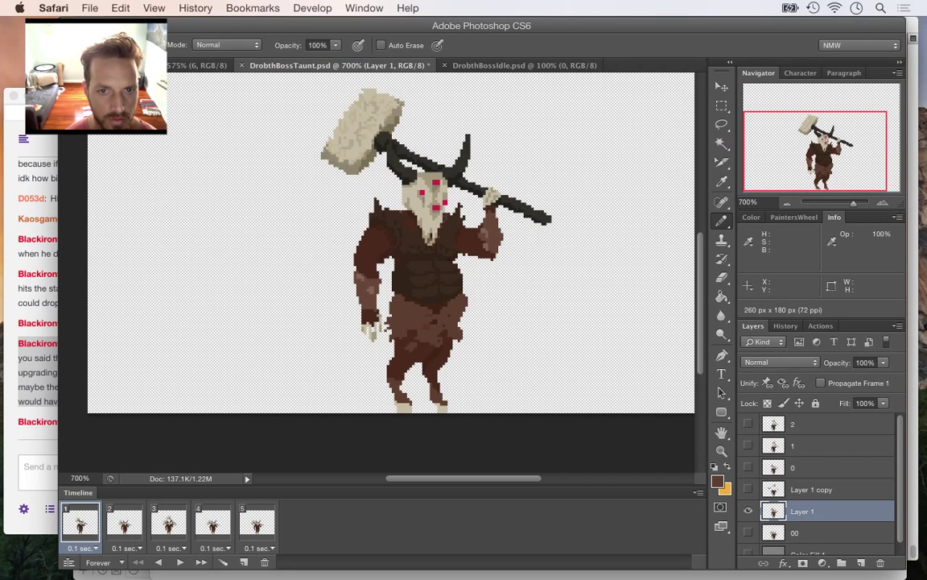
{"action": "left_click", "coordinate": [124, 523]}
{"action": "left_click", "coordinate": [81, 524]}
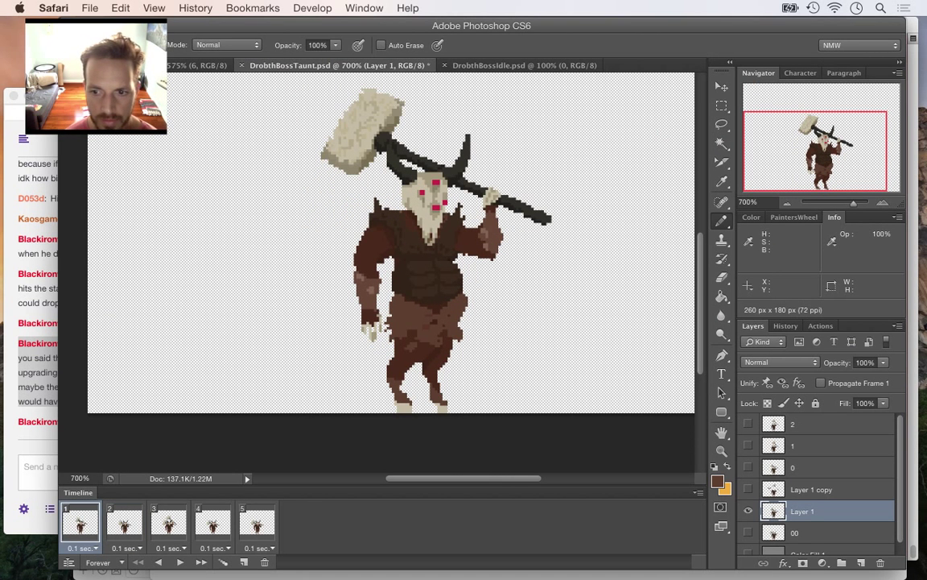
Rename Layer 1 as 0 and move it above Layer 1 copy in the layer stack
{"action": "double_click", "coordinate": [803, 510]}
{"action": "type", "text": "0"}
{"action": "key", "text": "Return"}
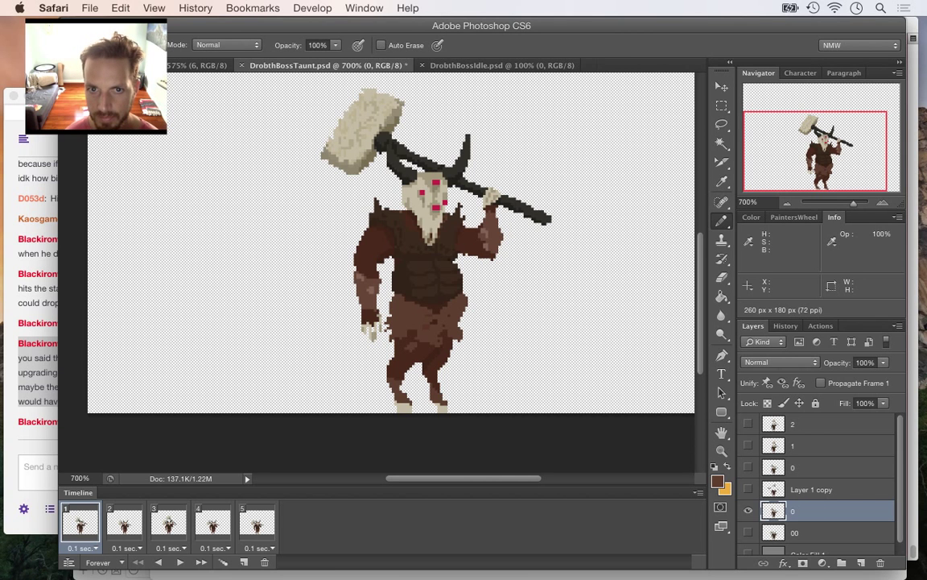
{"action": "left_click_drag", "start_coordinate": [803, 510], "coordinate": [808, 481]}
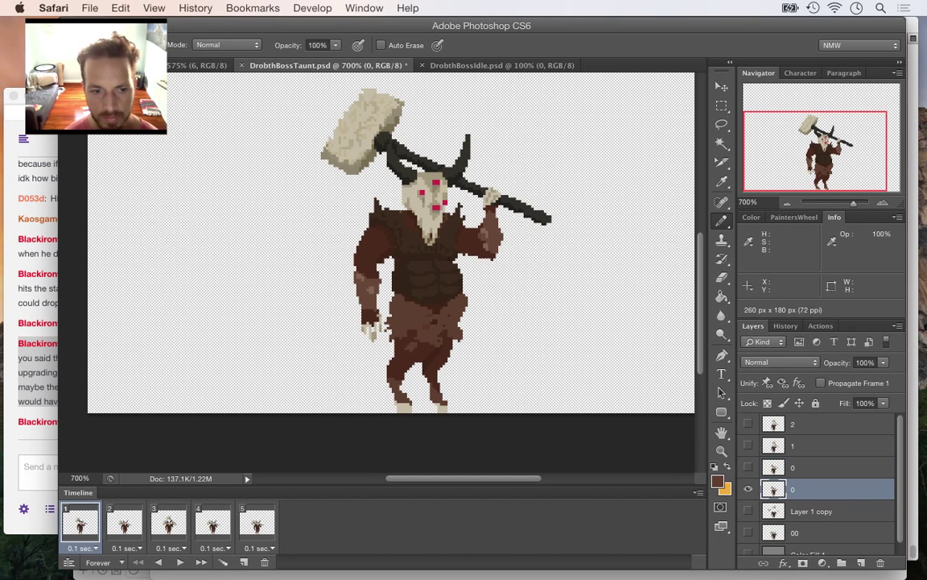
Show layer 1 instead of layer 00 in frame 2
{"action": "left_click", "coordinate": [124, 524]}
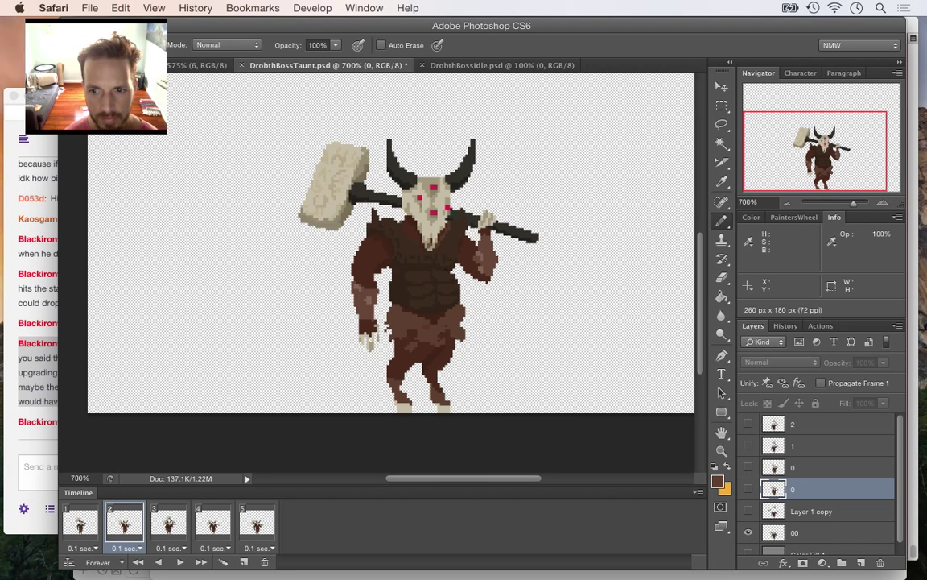
{"action": "left_click", "coordinate": [748, 532]}
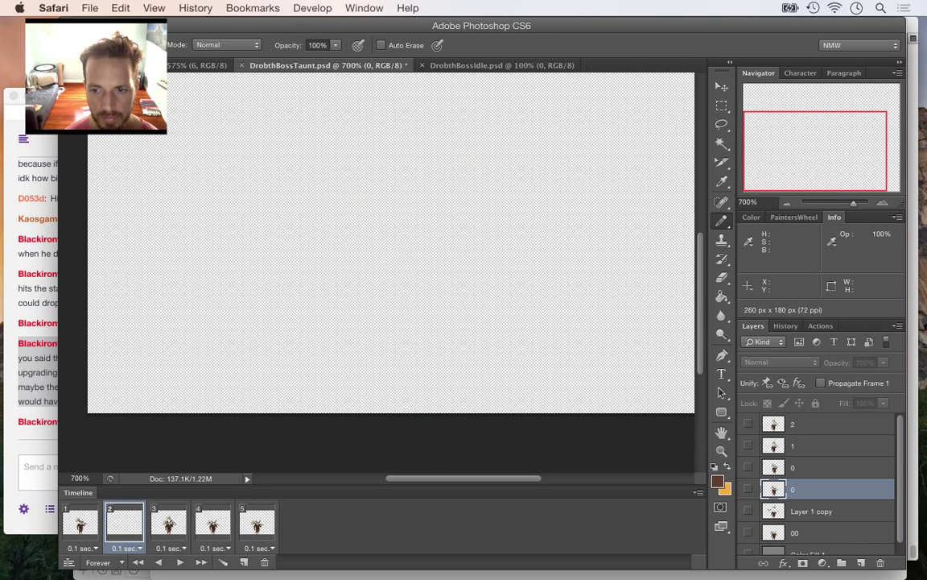
{"action": "left_click", "coordinate": [748, 445]}
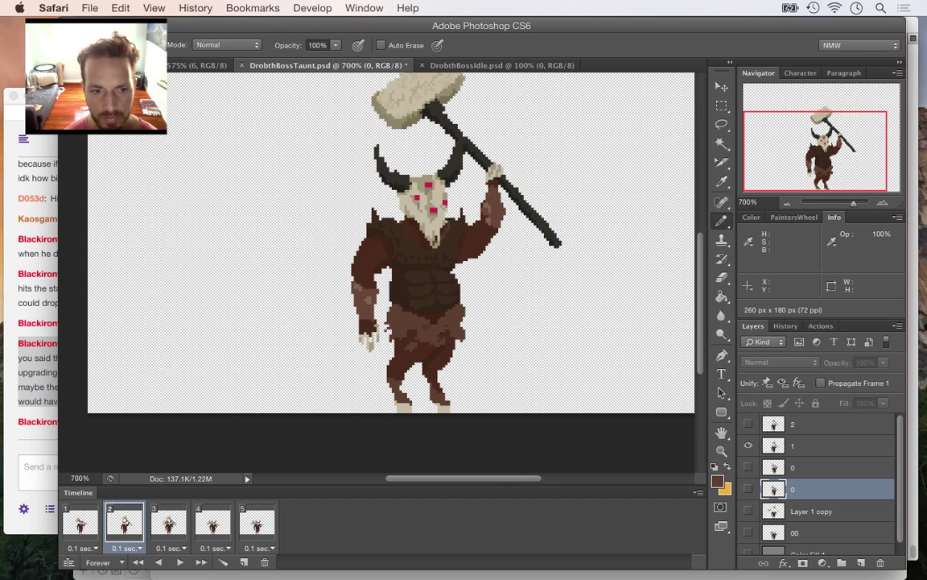
Hide layer 00 in frames 3, 4 and 5 of the taunt animation
{"action": "scroll", "coordinate": [391, 274], "scroll_direction": "up", "scroll_amount": 2}
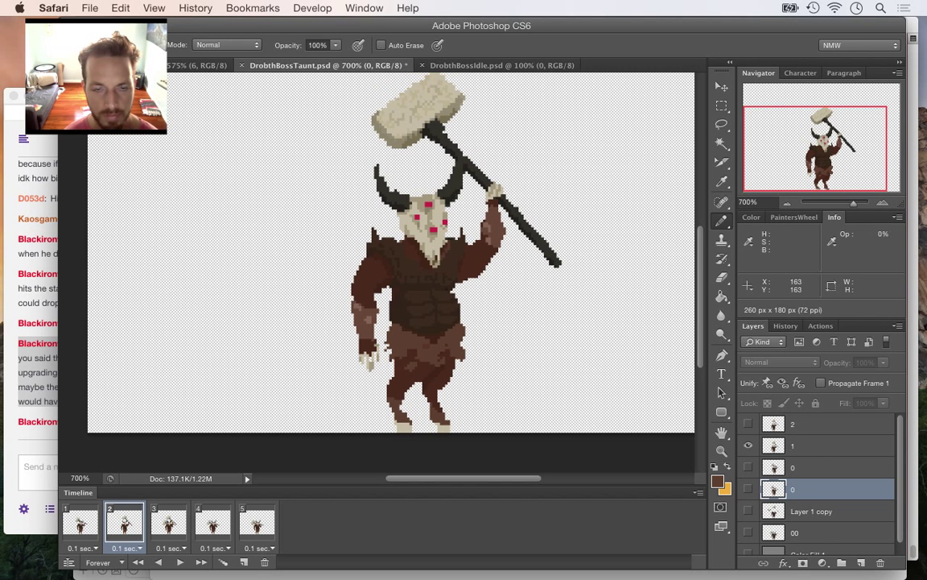
{"action": "left_click", "coordinate": [169, 523]}
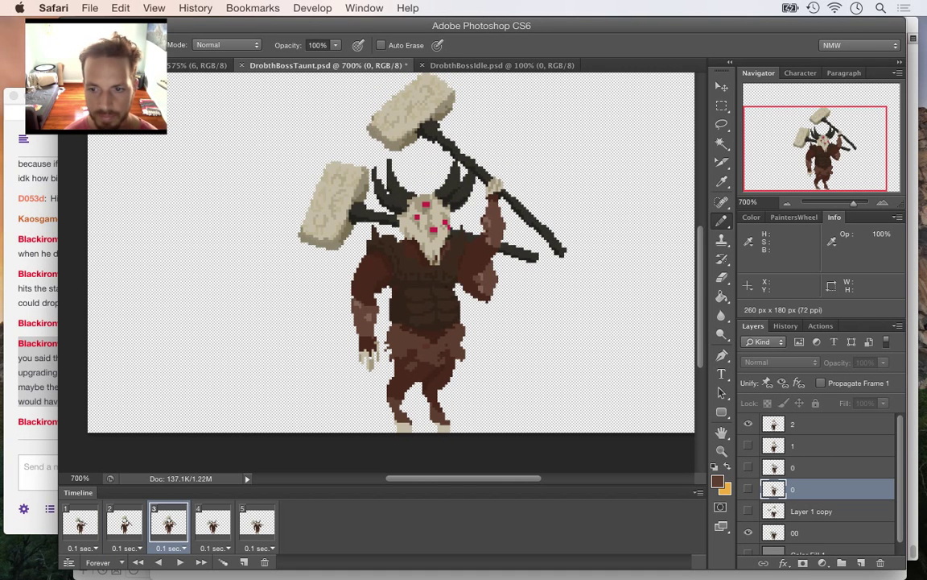
{"action": "left_click", "coordinate": [748, 533]}
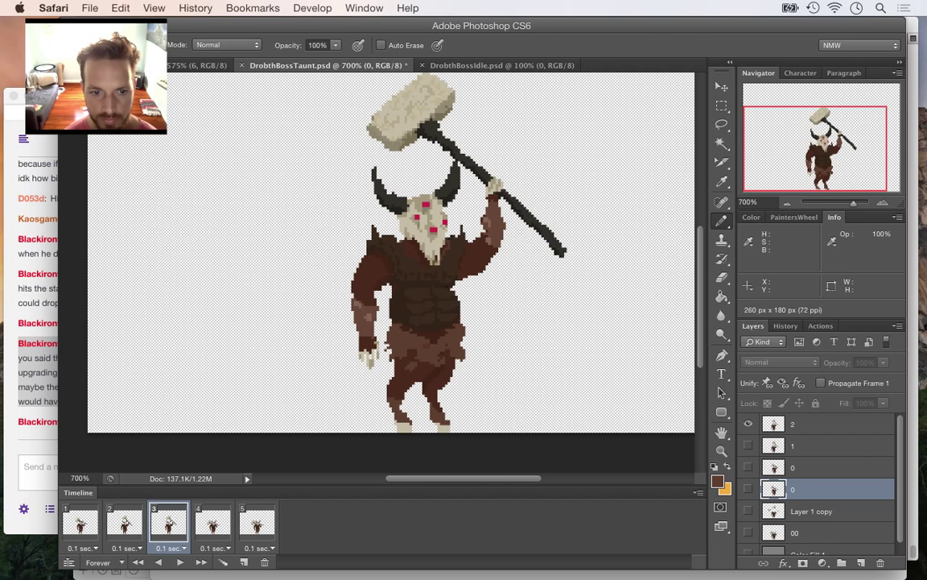
{"action": "left_click", "coordinate": [257, 523], "text": "shift"}
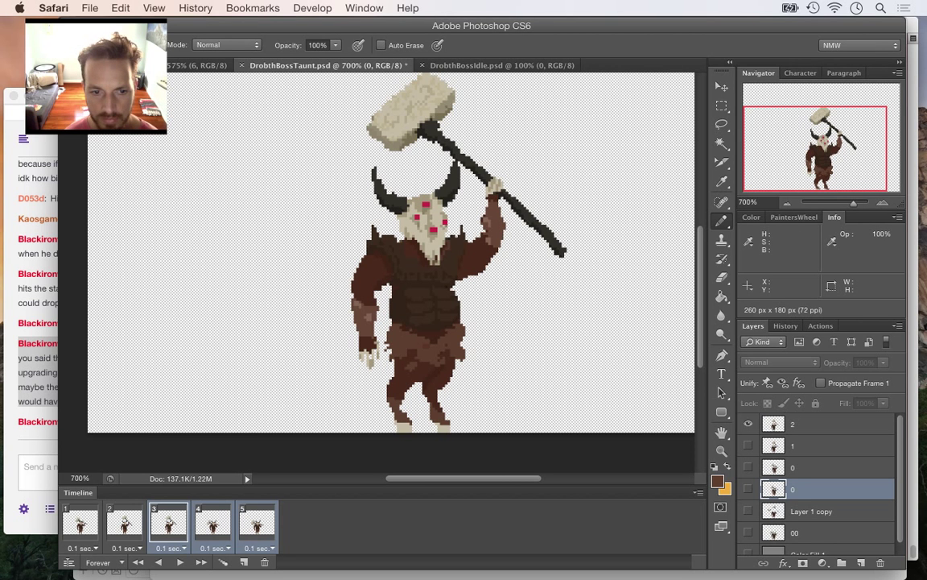
{"action": "left_click", "coordinate": [213, 523]}
{"action": "left_click", "coordinate": [748, 532]}
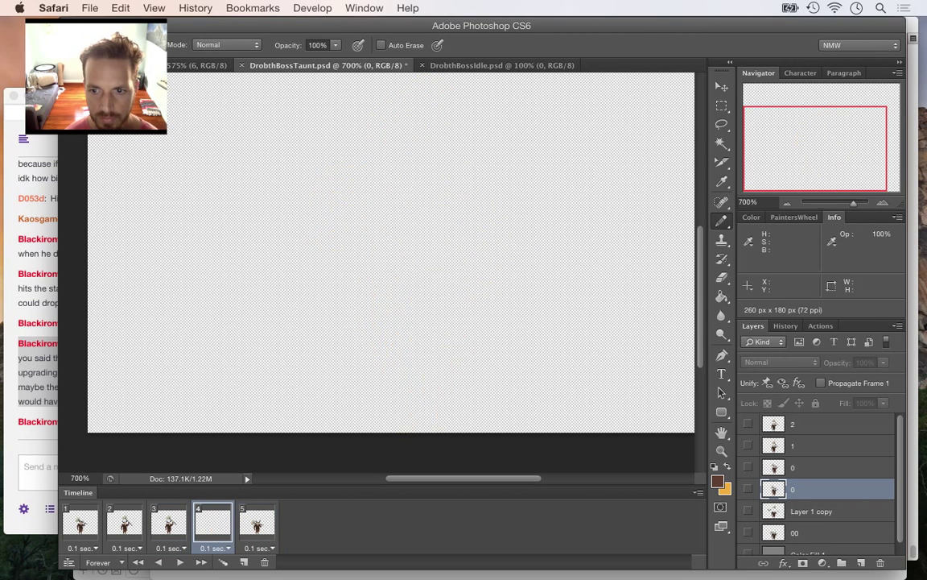
{"action": "left_click", "coordinate": [257, 523]}
{"action": "left_click", "coordinate": [748, 532]}
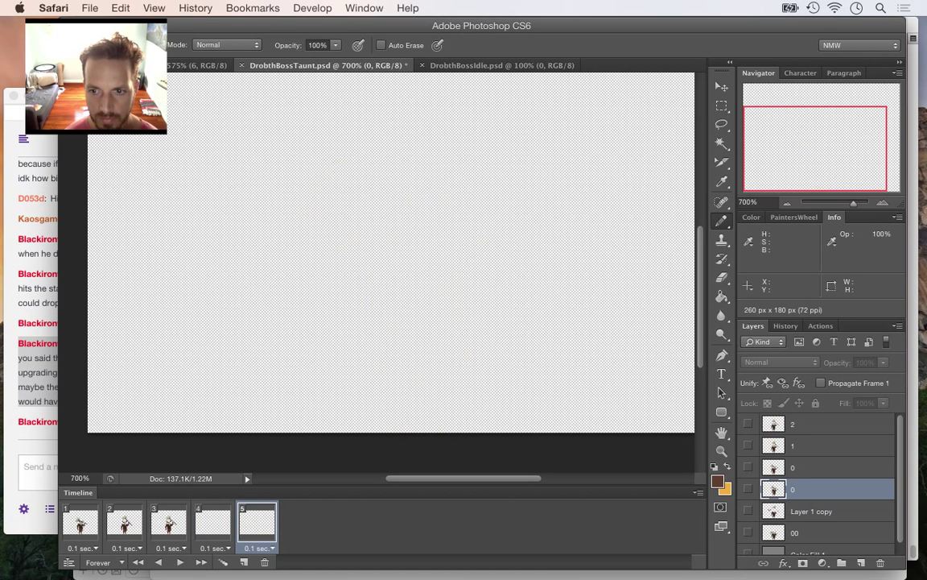
Review the taunt animation by stepping through frames 3, 2 and 1 and playing it back
{"action": "left_click", "coordinate": [168, 523]}
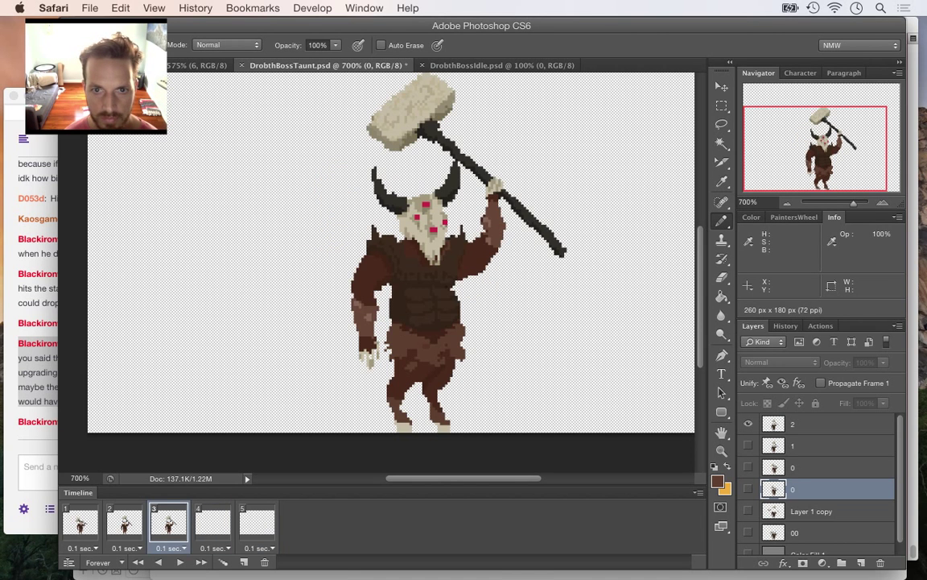
{"action": "left_click", "coordinate": [124, 523]}
{"action": "left_click", "coordinate": [80, 523]}
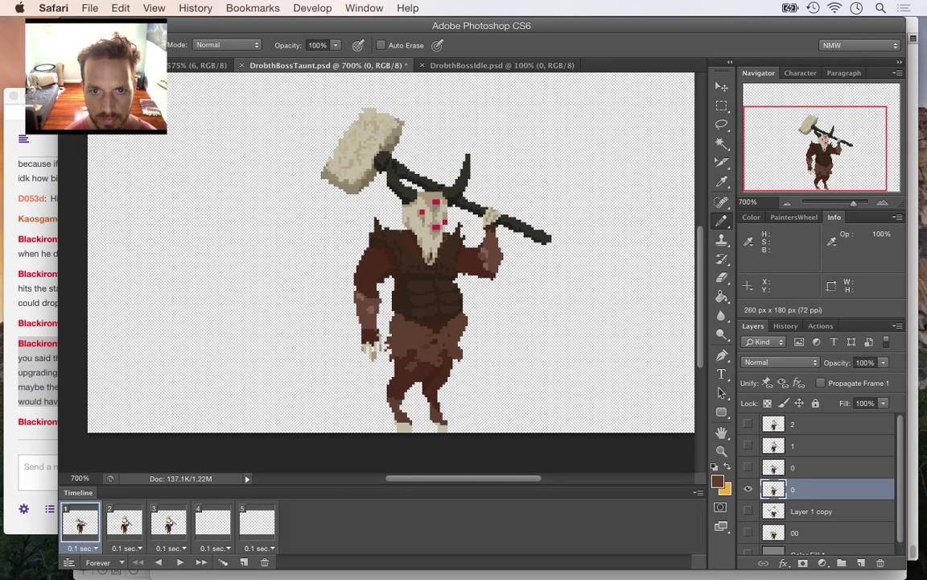
{"action": "left_click", "coordinate": [124, 523]}
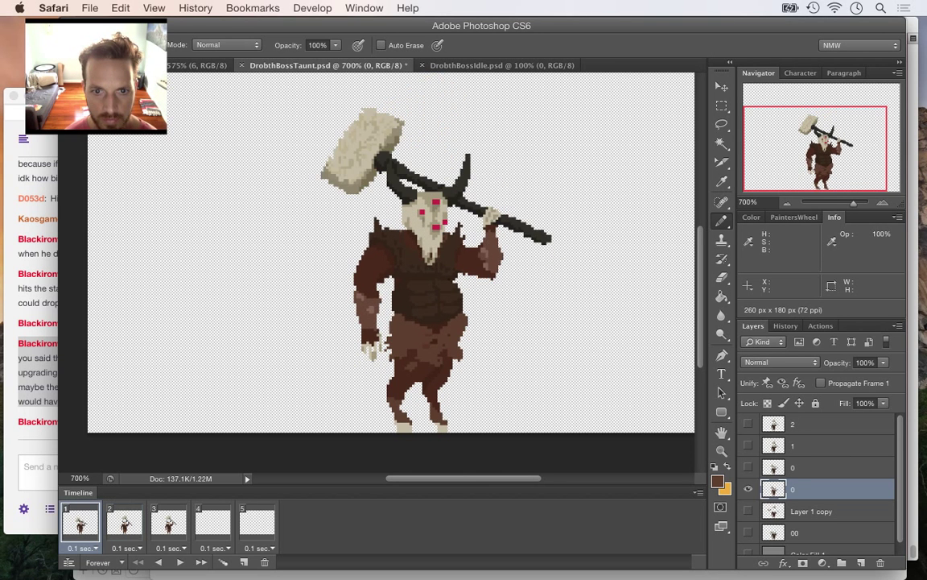
{"action": "key", "text": "space"}
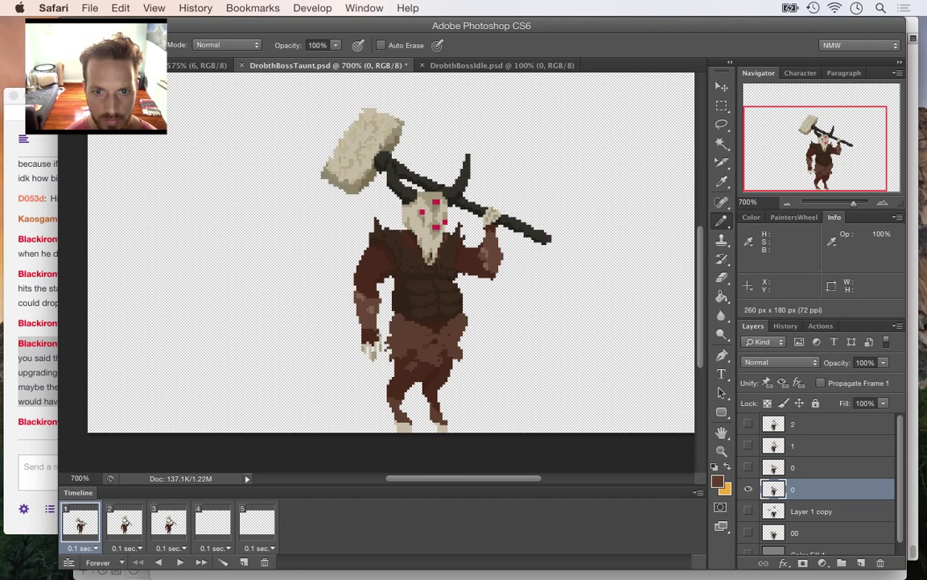
{"action": "key", "text": "space"}
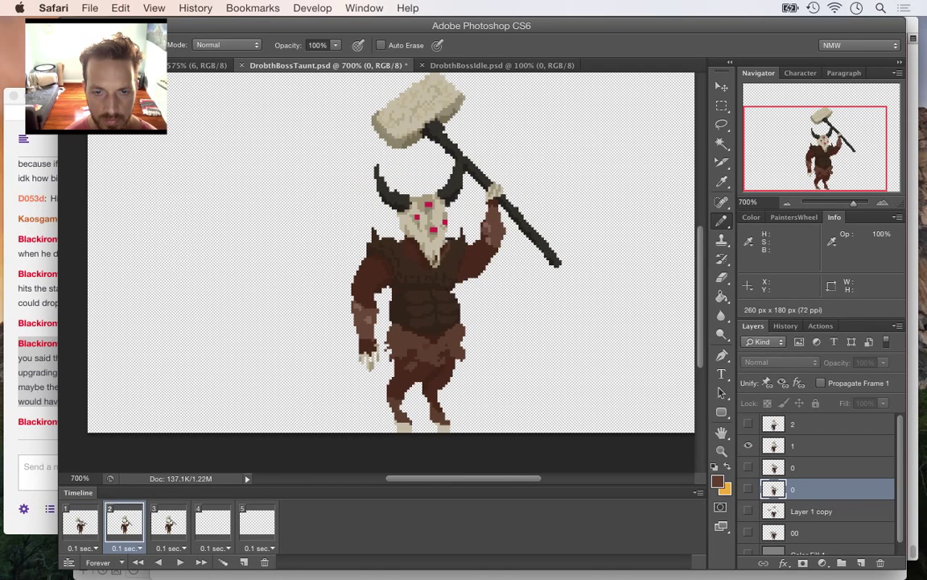
{"action": "key", "text": "space"}
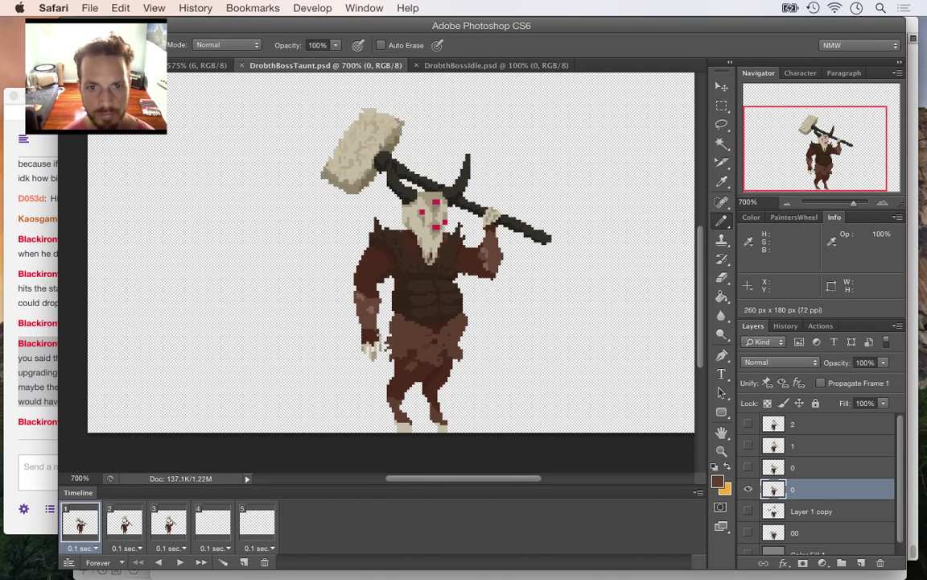
Switch to Safari and reveal the downloaded 52601__novino__stone3.wav in Finder
{"action": "key", "text": "super+Tab"}
{"action": "key", "text": "super+Tab"}
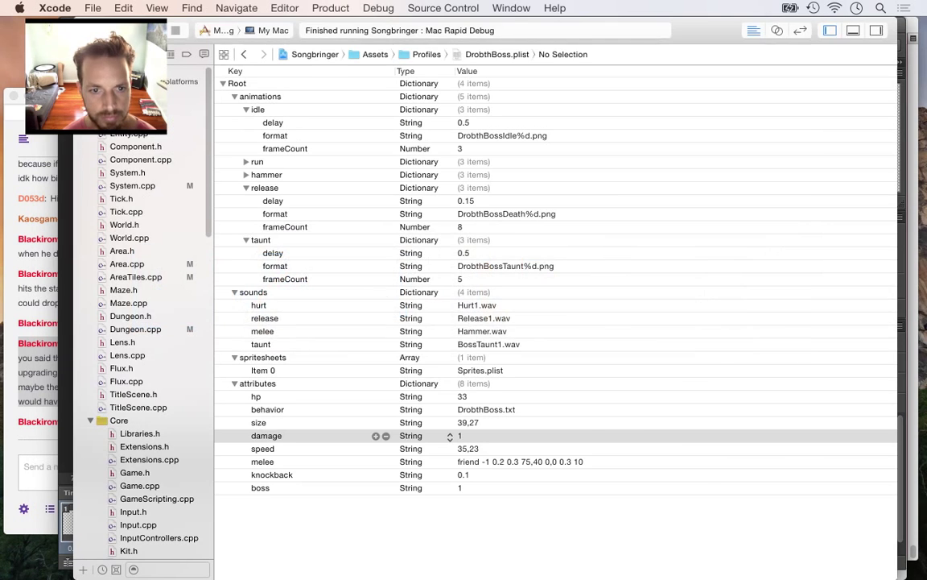
{"action": "key", "text": "super+Tab"}
{"action": "key", "text": "super+Tab"}
{"action": "key", "text": "super+Tab"}
{"action": "key", "text": "super+shift+Tab"}
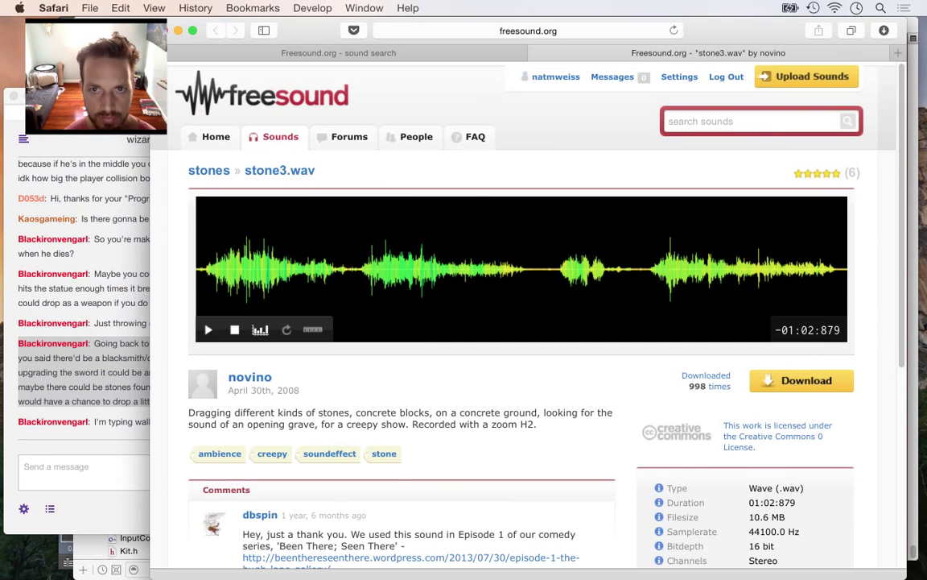
{"action": "left_click", "coordinate": [884, 31]}
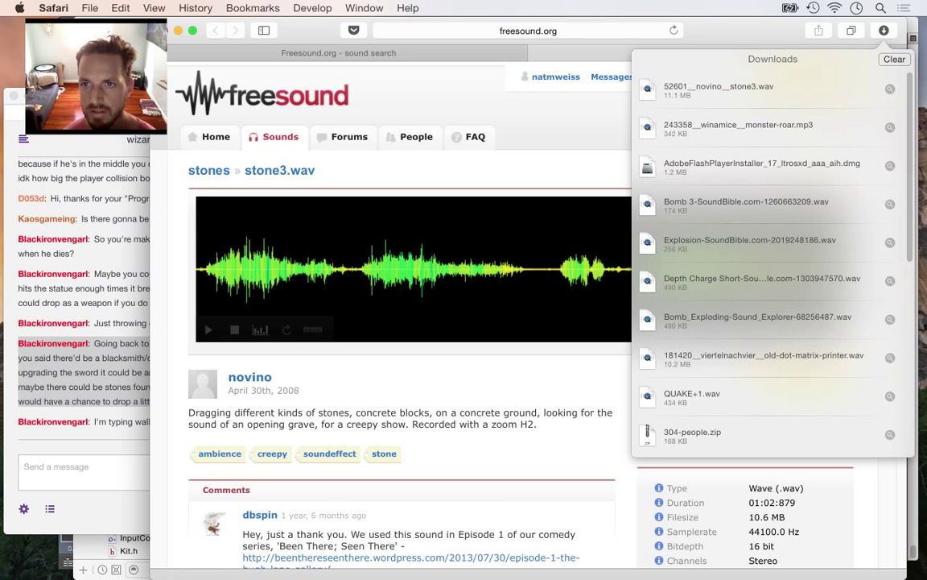
{"action": "left_click", "coordinate": [891, 88]}
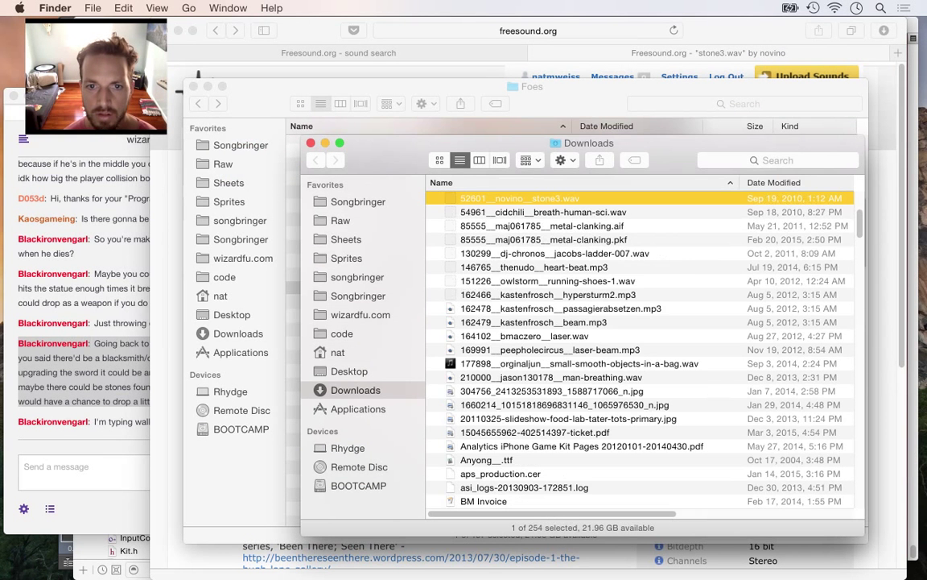
{"action": "right_click", "coordinate": [557, 199]}
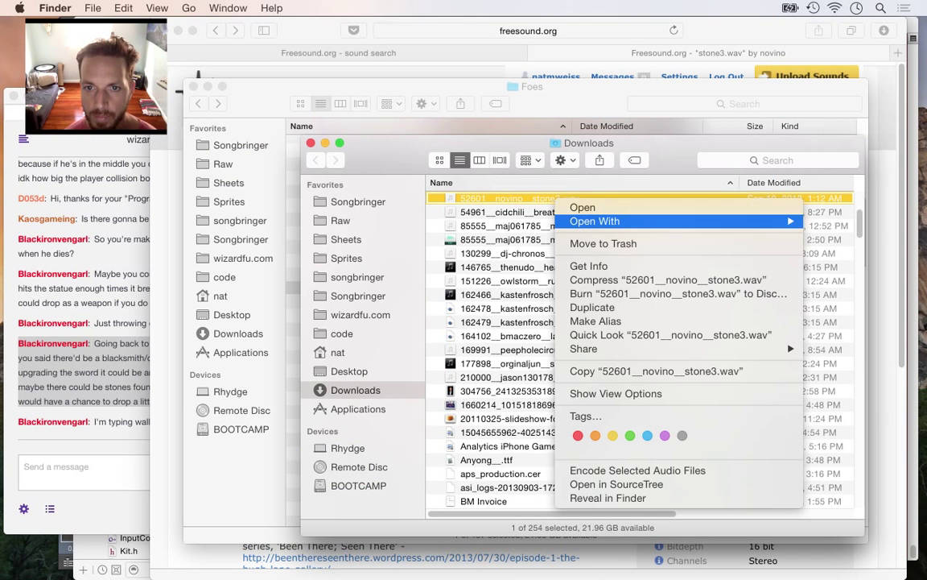
{"action": "left_click", "coordinate": [573, 87]}
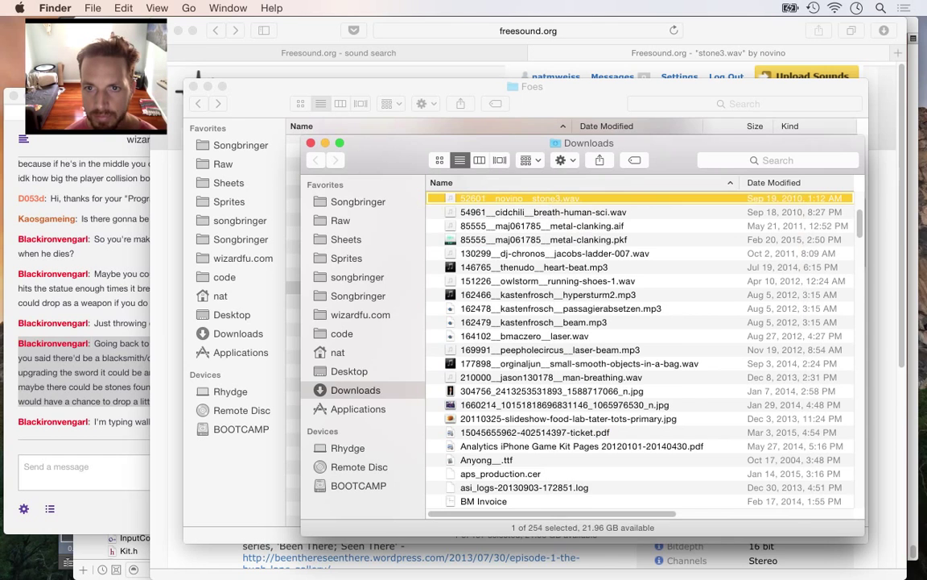
Browse the Foes Finder window to the Freesound folder inside Raw > Sounds
{"action": "left_click_drag", "start_coordinate": [573, 87], "coordinate": [478, 109]}
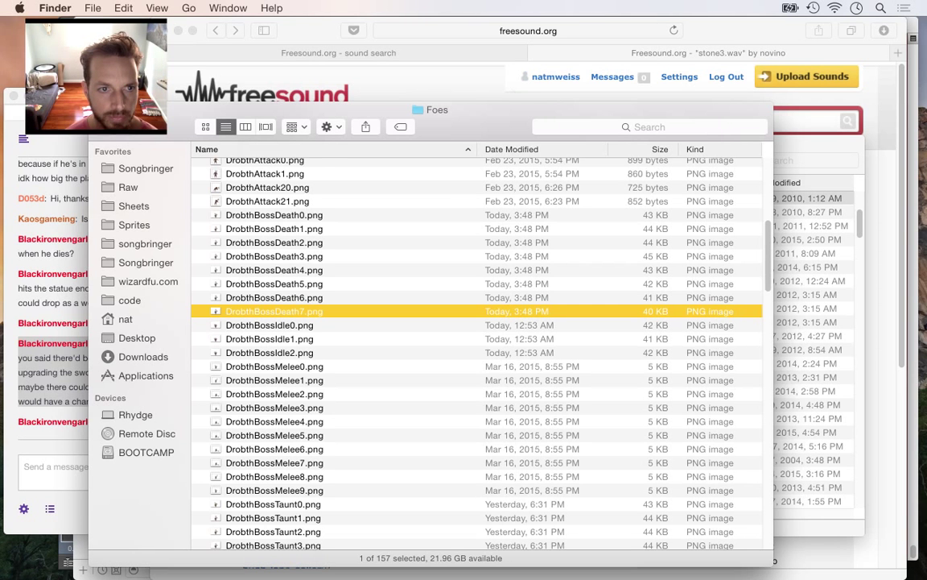
{"action": "left_click", "coordinate": [145, 169]}
{"action": "left_click", "coordinate": [129, 188]}
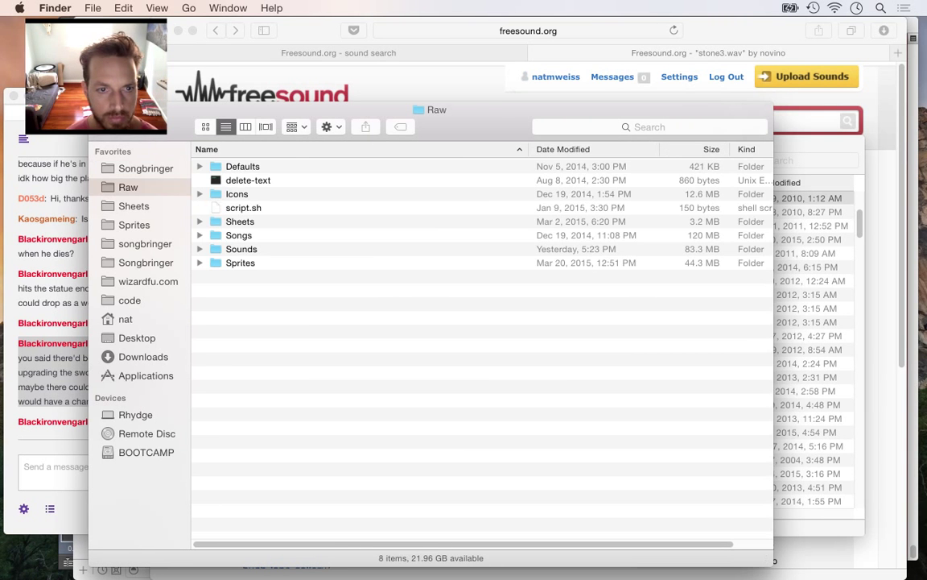
{"action": "double_click", "coordinate": [241, 249]}
{"action": "left_click", "coordinate": [248, 406]}
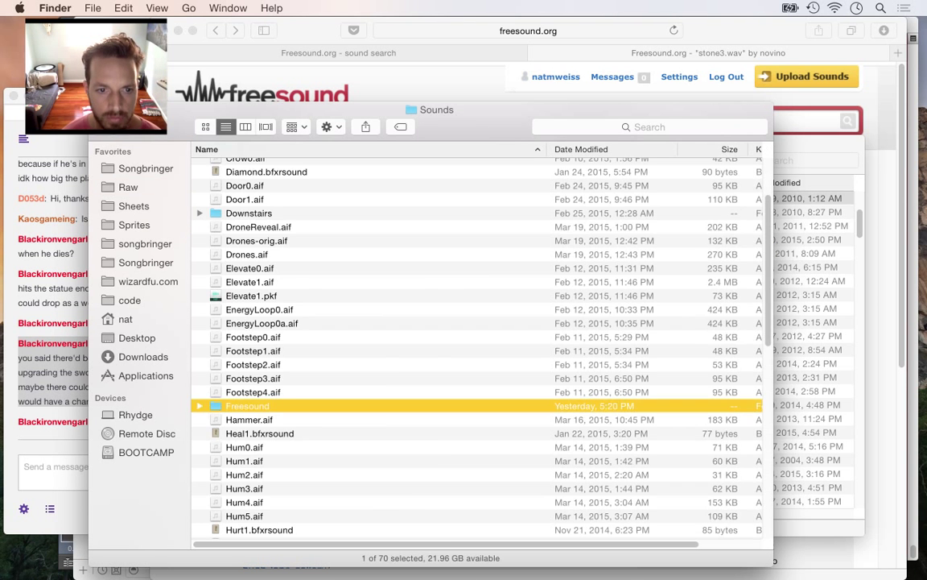
{"action": "double_click", "coordinate": [248, 406]}
Move 52601__novino__stone3.wav from Downloads into the Freesound folder and close the Downloads window
{"action": "left_click_drag", "start_coordinate": [816, 144], "coordinate": [852, 136]}
{"action": "left_click_drag", "start_coordinate": [555, 191], "coordinate": [305, 184]}
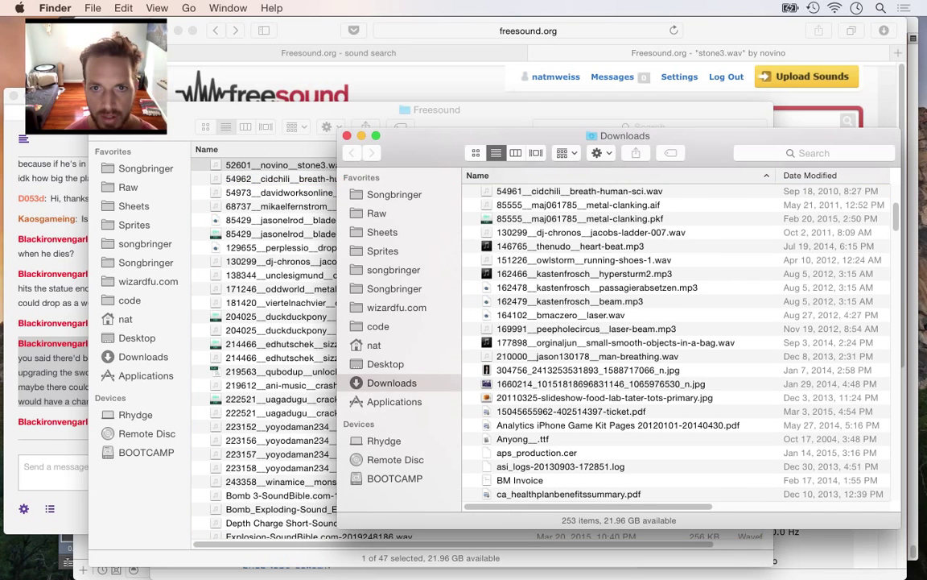
{"action": "key", "text": "super+w"}
Open 52601__novino__stone3.wav from the Freesound folder in Adobe Audition CS6
{"action": "scroll", "coordinate": [439, 346], "scroll_direction": "up", "scroll_amount": 3}
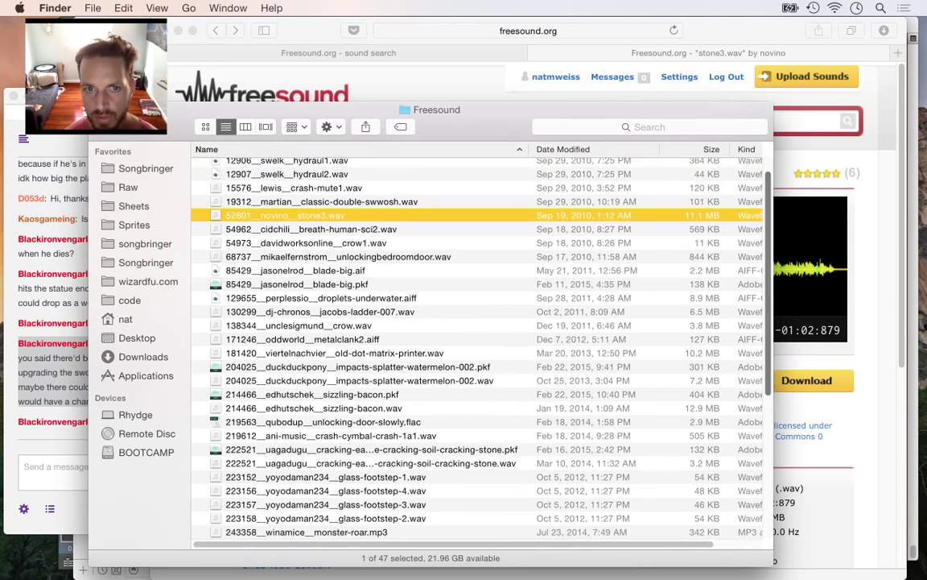
{"action": "right_click", "coordinate": [347, 233]}
{"action": "mouse_move", "coordinate": [402, 250]}
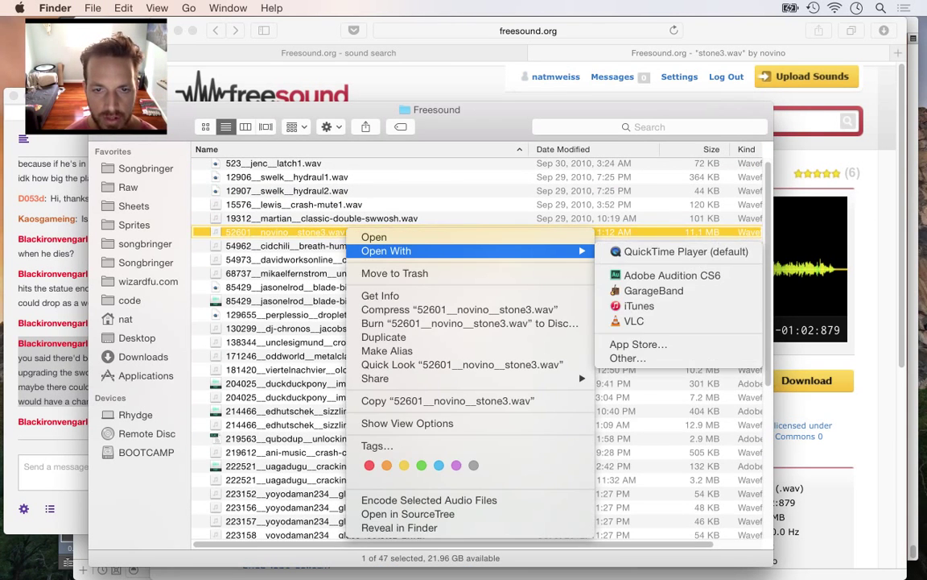
{"action": "left_click", "coordinate": [686, 251]}
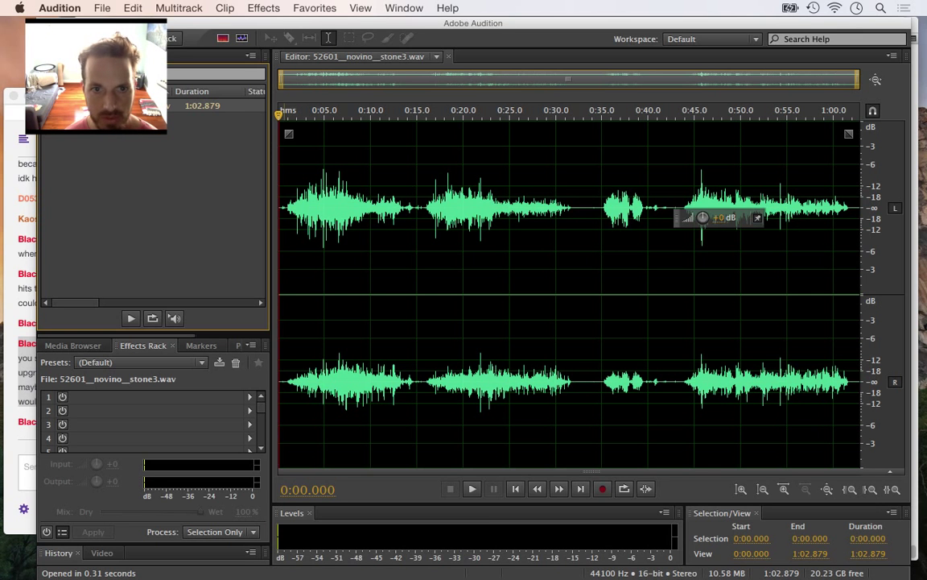
Listen to the opening of the stone recording, raising the system volume and replaying from about 3 seconds
{"action": "key", "text": "space"}
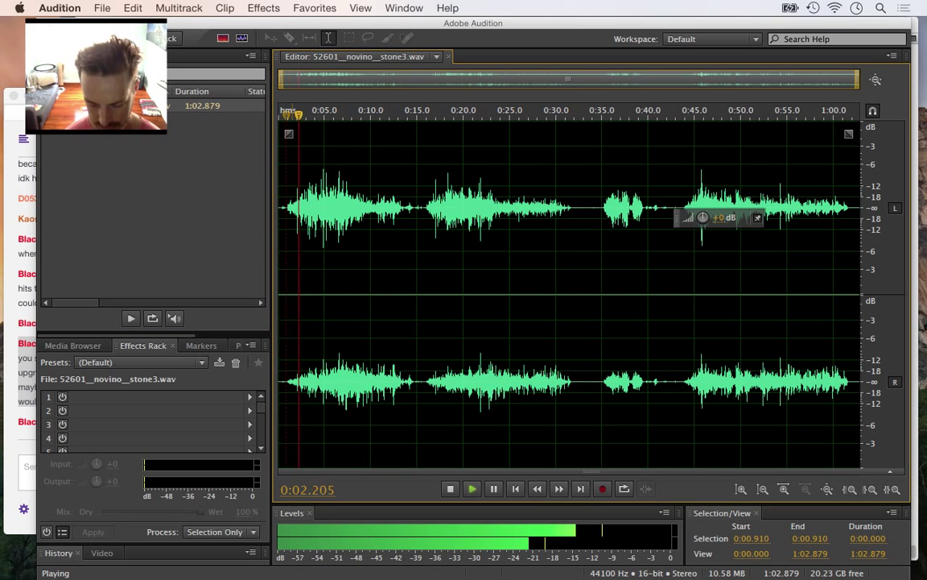
{"action": "key", "text": "XF86AudioRaiseVolume"}
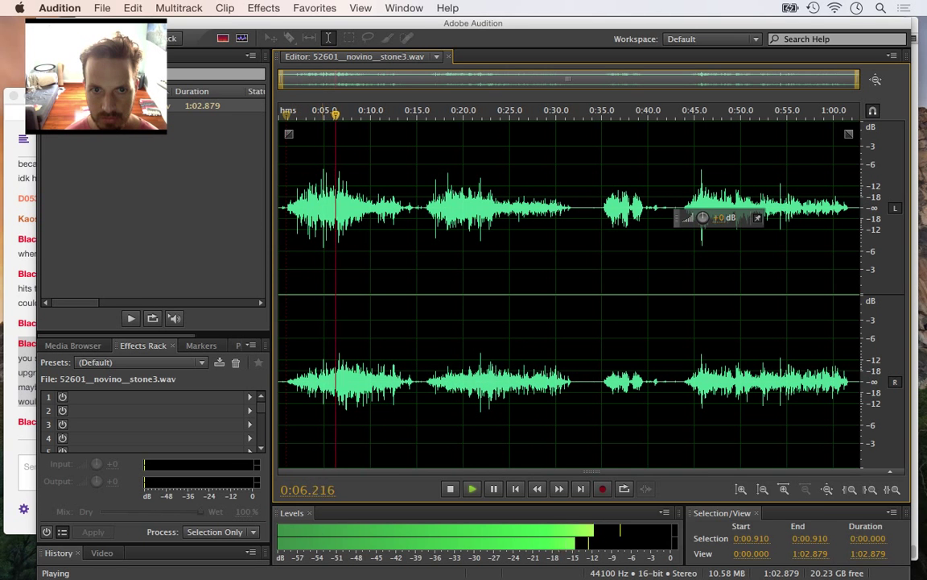
{"action": "key", "text": "space"}
{"action": "left_click", "coordinate": [307, 265]}
{"action": "key", "text": "space"}
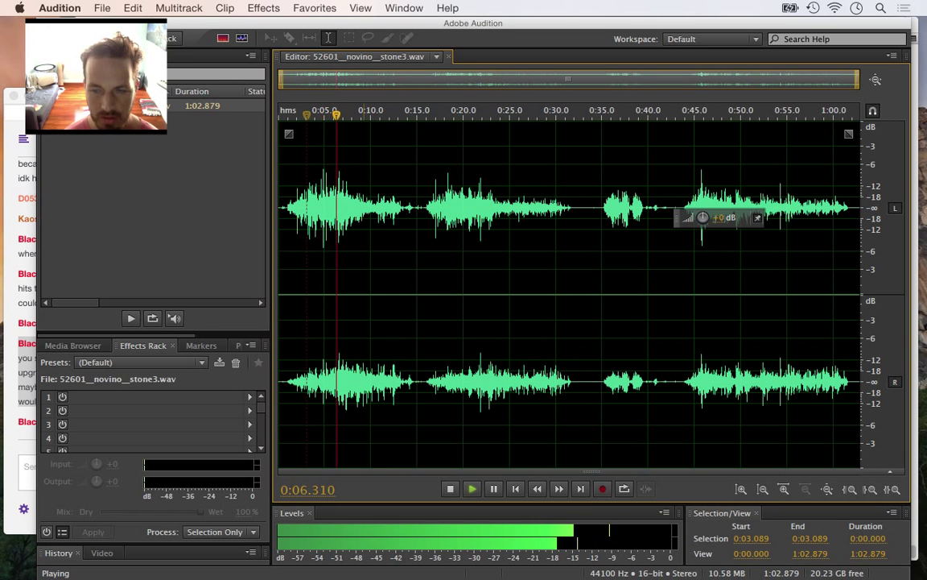
{"action": "key", "text": "space"}
Calculate 0.15 × 8 in Calculator and quit it to return to Audition
{"action": "key", "text": "super+space"}
{"action": "type", "text": "calc"}
{"action": "key", "text": "Return"}
{"action": "key", "text": "Escape"}
{"action": "type", "text": ".15"}
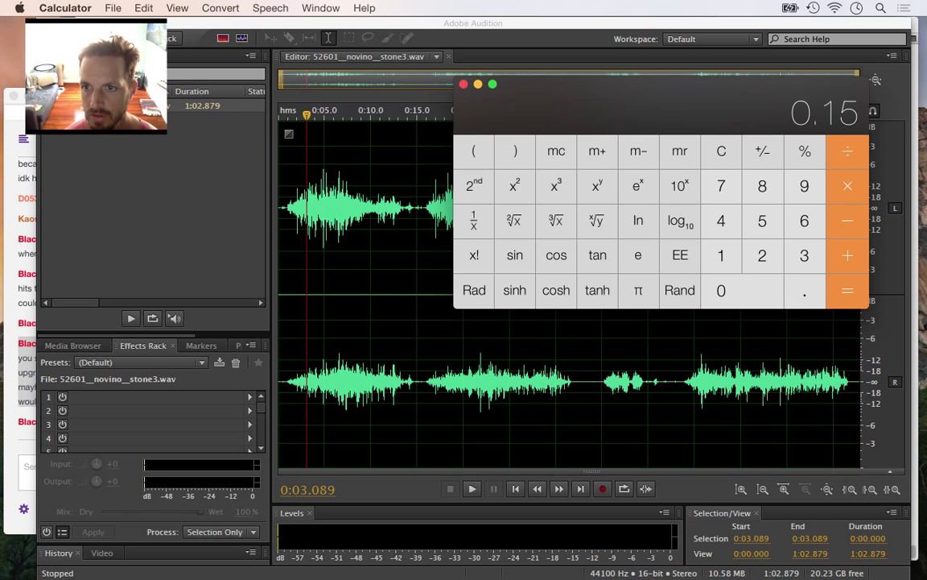
{"action": "type", "text": "*8"}
{"action": "key", "text": "Return"}
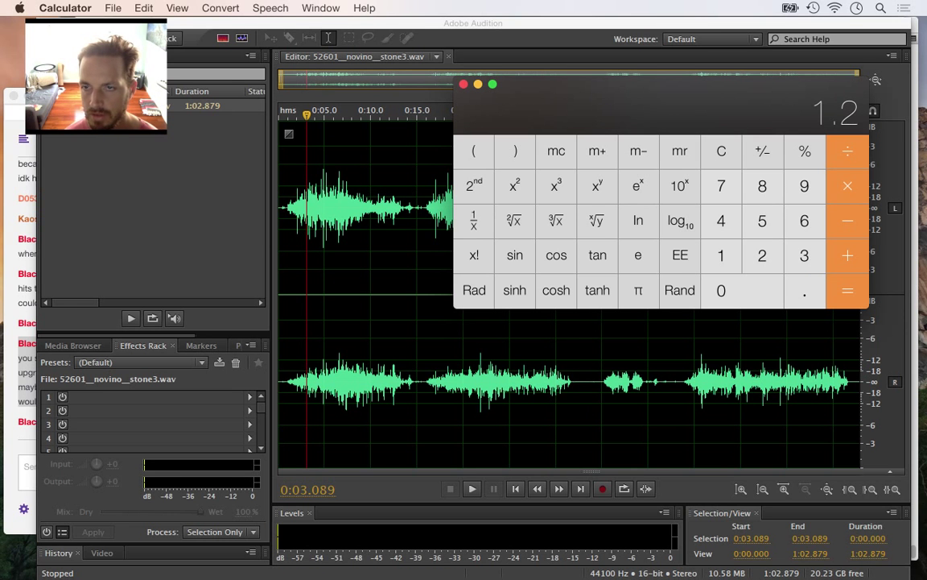
{"action": "key", "text": "super+q"}
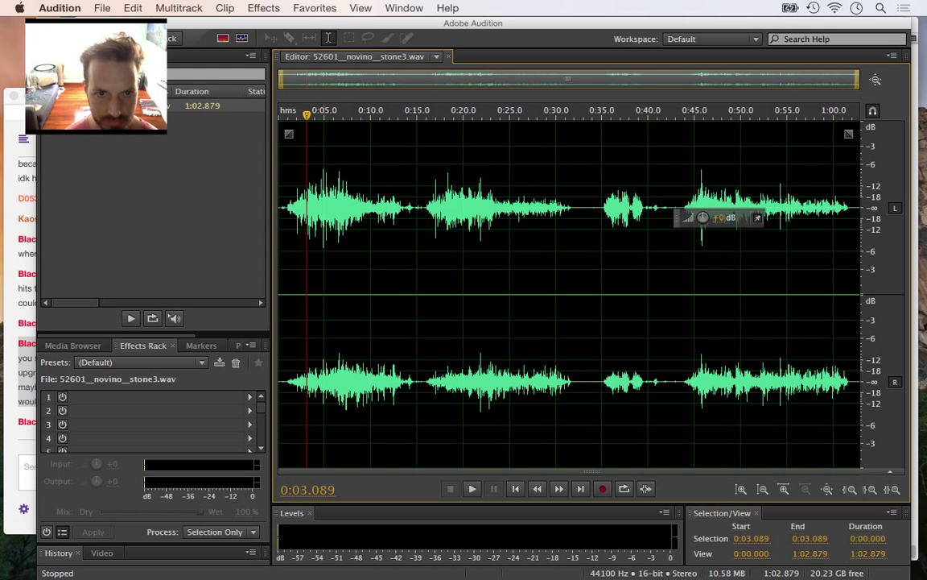
Copy the stone recording's section from about 0:03.1 to 0:10 into a new audio file
{"action": "left_click_drag", "start_coordinate": [309, 290], "coordinate": [370, 289]}
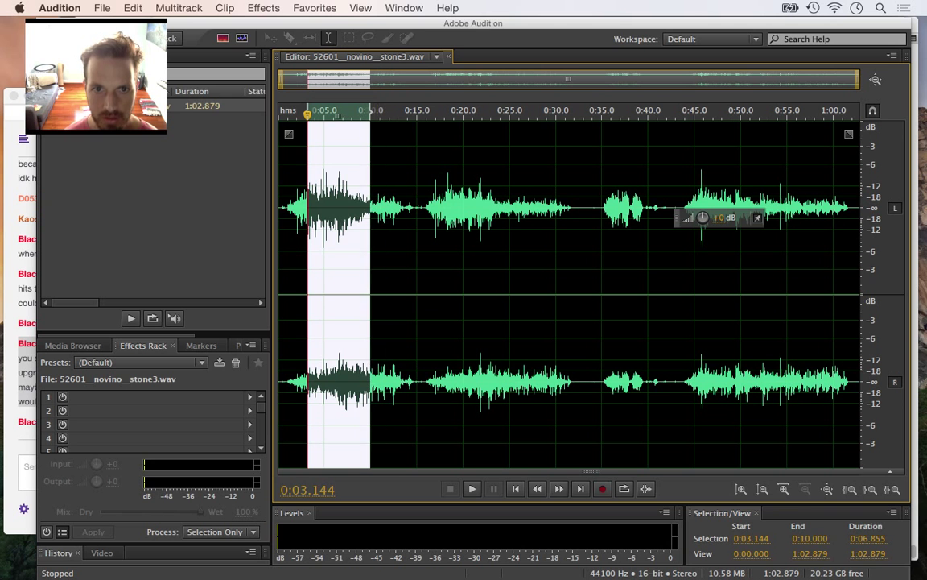
{"action": "left_click", "coordinate": [132, 9]}
{"action": "left_click", "coordinate": [145, 147]}
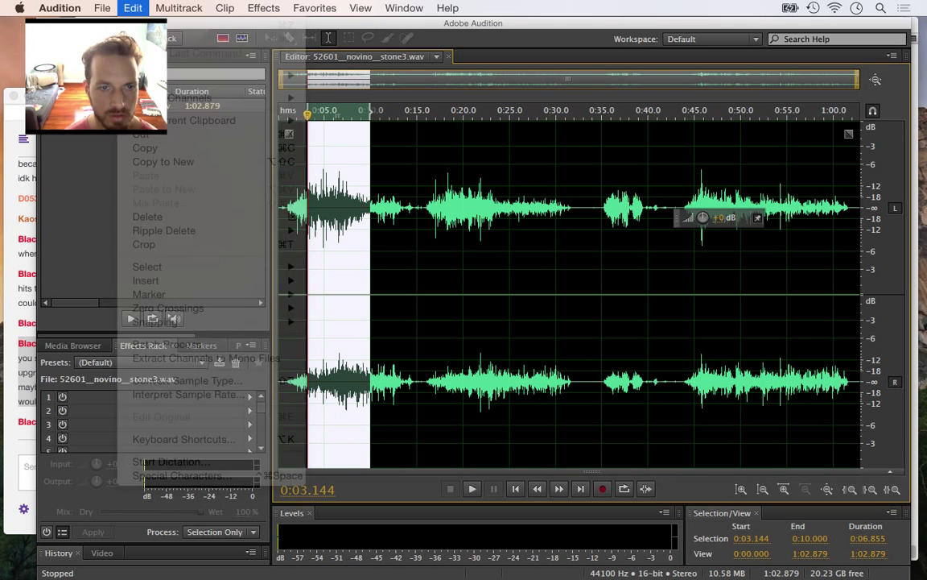
Play the new stone clip from about 1.2 seconds in
{"action": "left_click", "coordinate": [371, 290]}
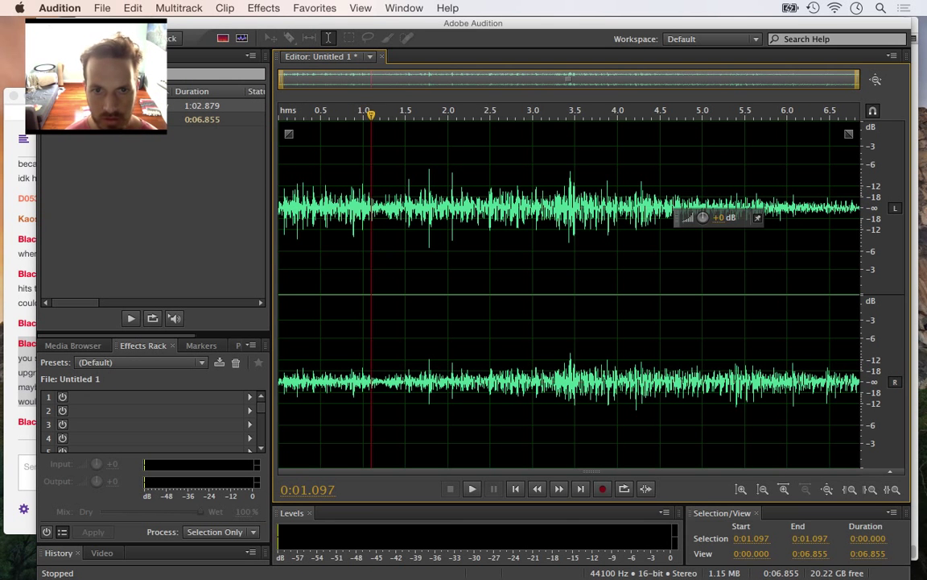
{"action": "left_click", "coordinate": [382, 113]}
{"action": "key", "text": "space"}
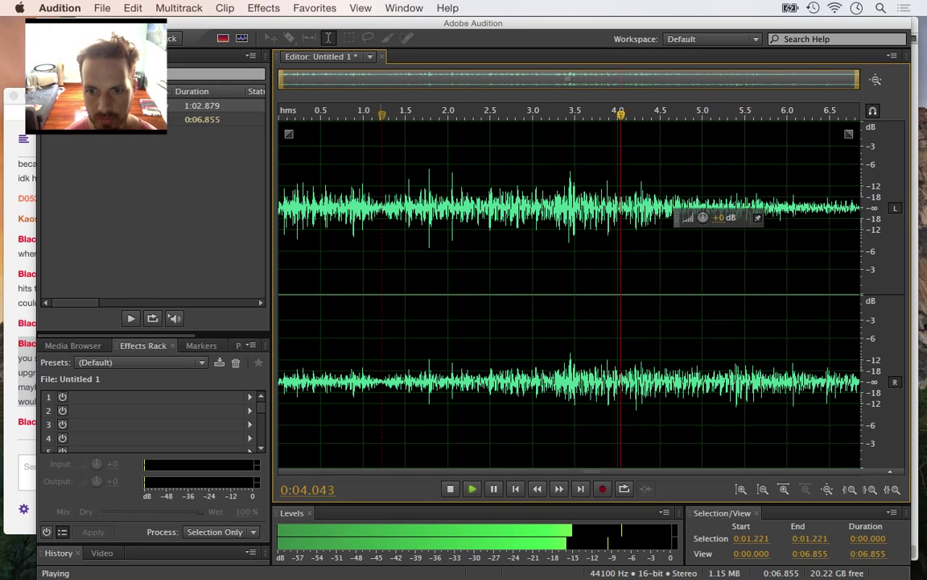
Select the stone clip's section from about 0:01.2 to 0:02.8, auditioning it while setting the end point
{"action": "key", "text": "space"}
{"action": "left_click_drag", "start_coordinate": [382, 266], "coordinate": [484, 241]}
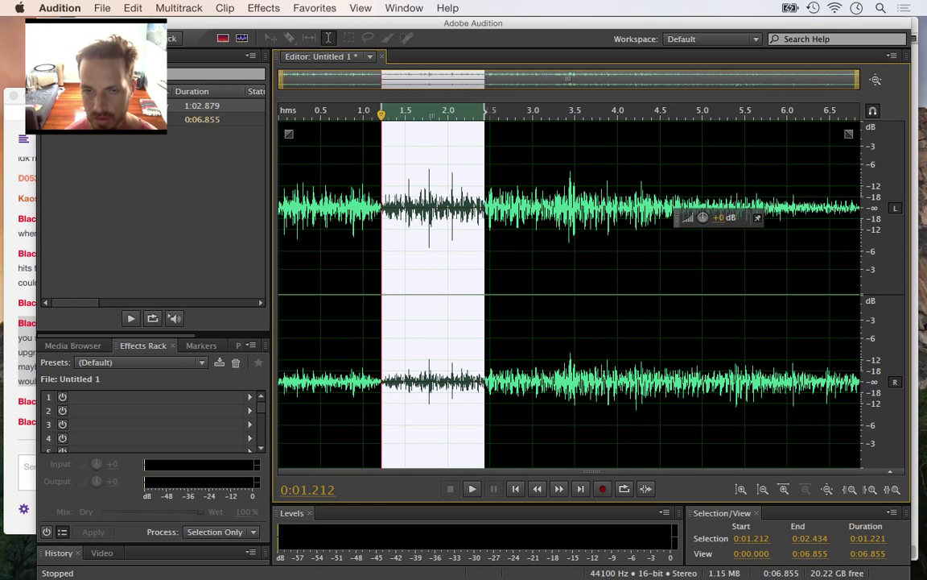
{"action": "key", "text": "space"}
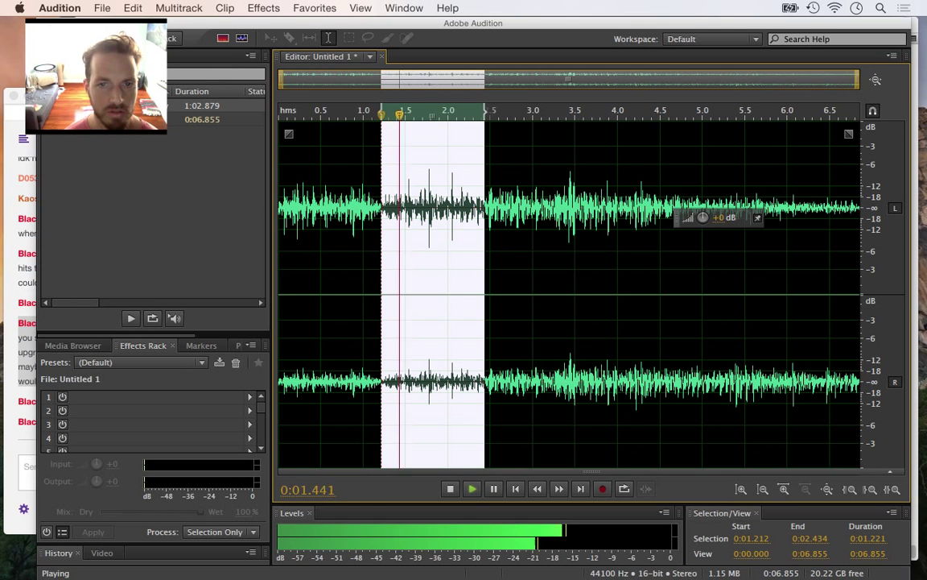
{"action": "key", "text": "space"}
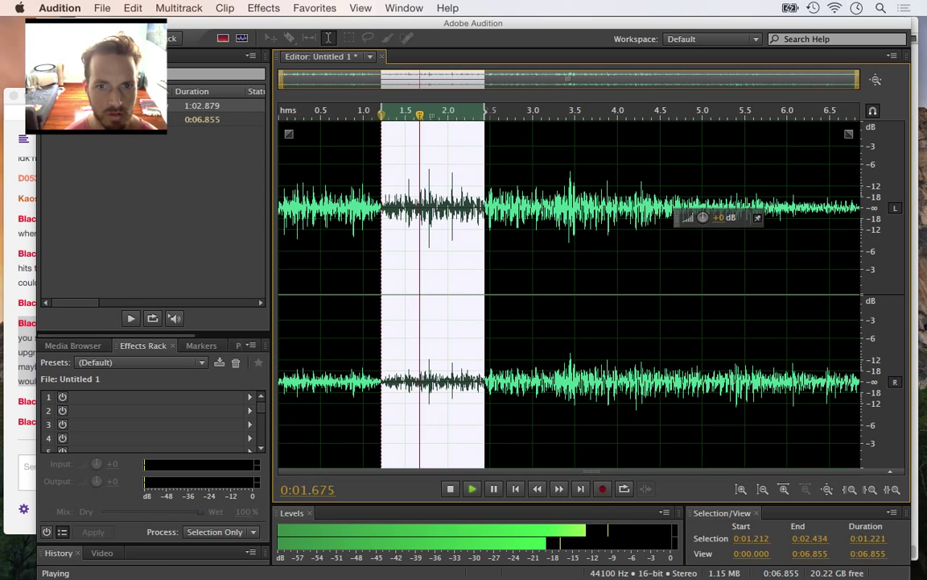
{"action": "left_click_drag", "start_coordinate": [485, 242], "coordinate": [513, 242]}
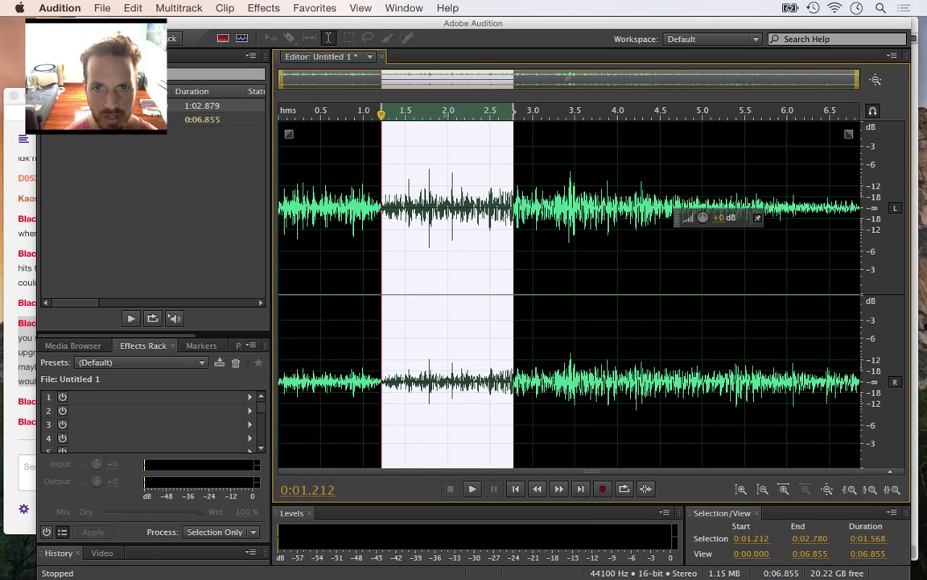
Switch to the Safari chat window to read the newest viewer messages, and return to Audition
{"action": "left_click", "coordinate": [21, 382]}
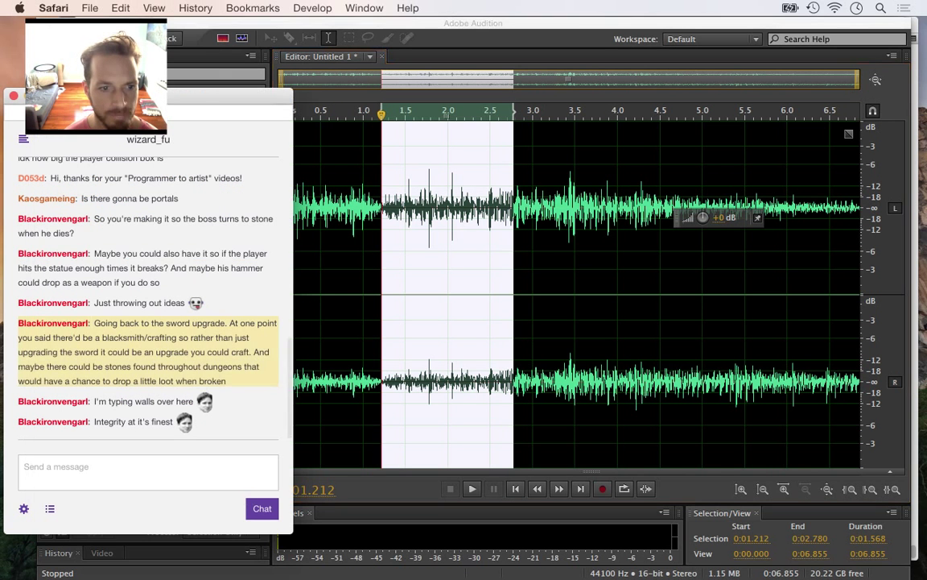
{"action": "left_click_drag", "start_coordinate": [117, 423], "coordinate": [153, 423]}
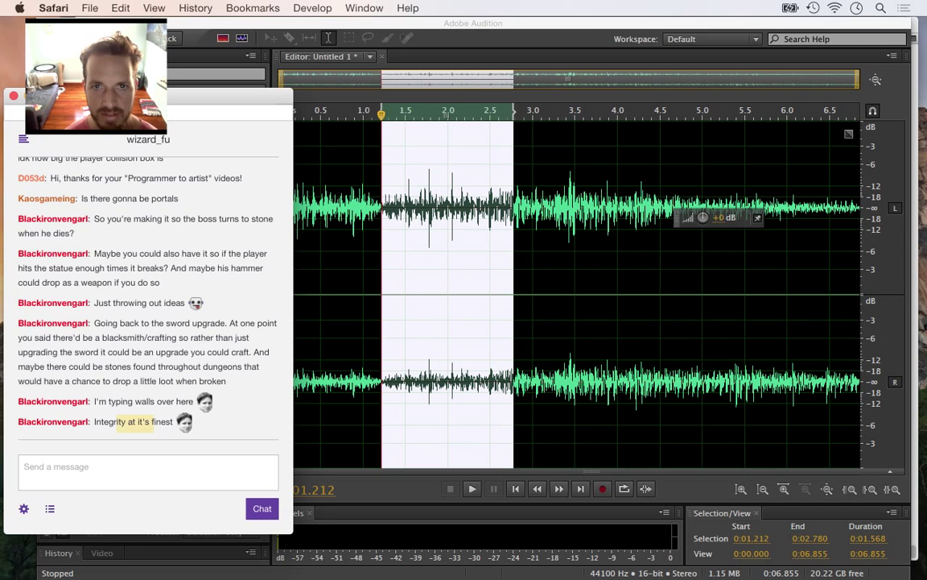
{"action": "key", "text": "super+Tab"}
Crop the stone clip to the selected section and clear the selection
{"action": "left_click", "coordinate": [133, 8]}
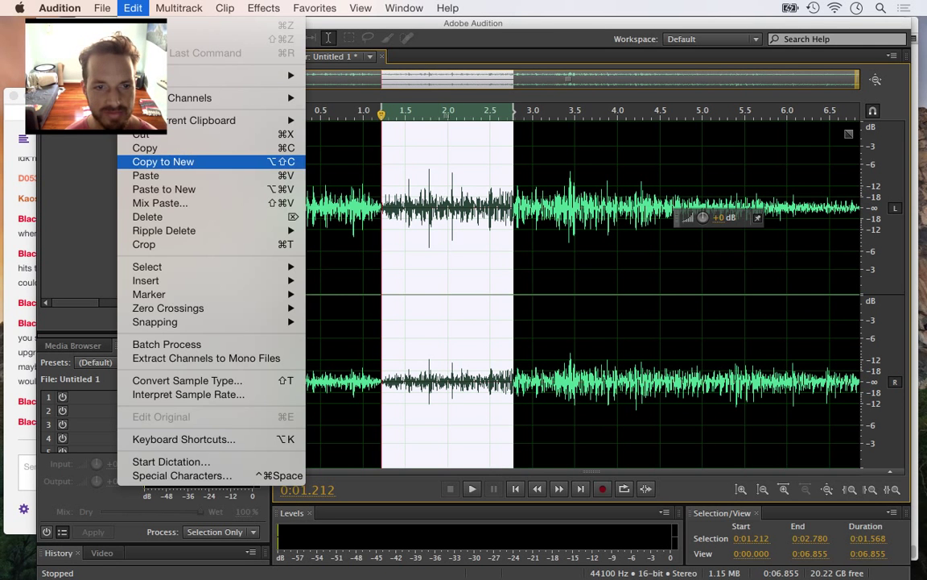
{"action": "left_click", "coordinate": [147, 244]}
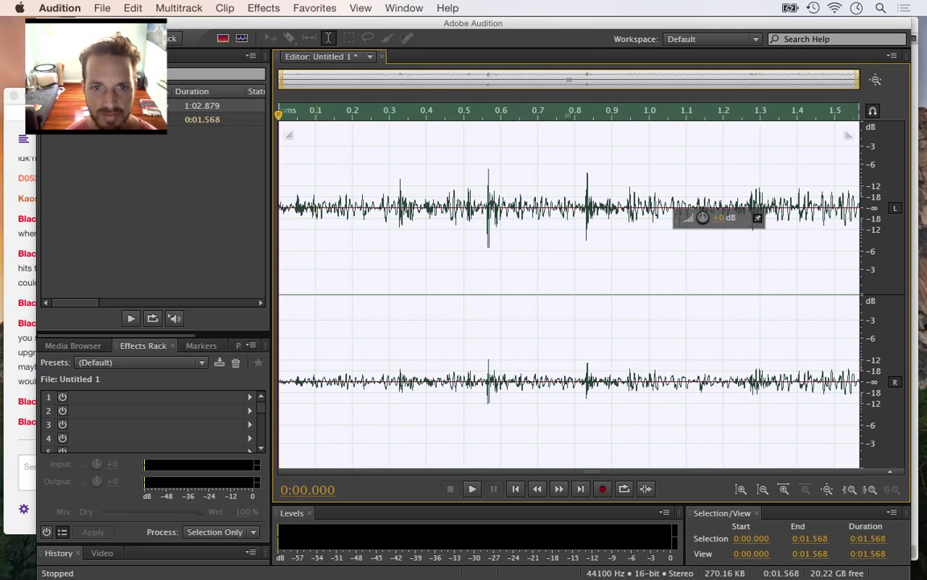
{"action": "left_click", "coordinate": [329, 246]}
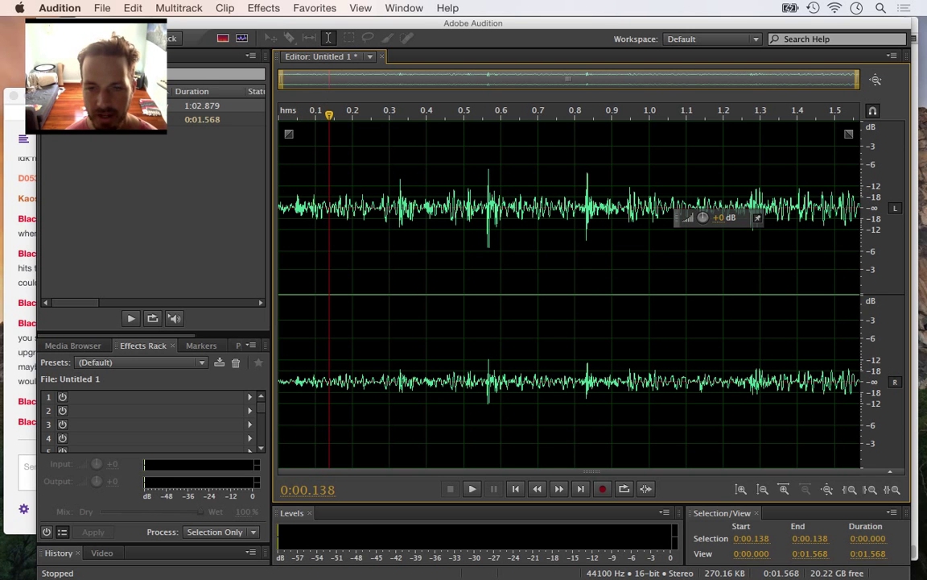
Convert the cropped clip to mono at 44100 Hz and 16 bits, and play it
{"action": "left_click", "coordinate": [133, 8]}
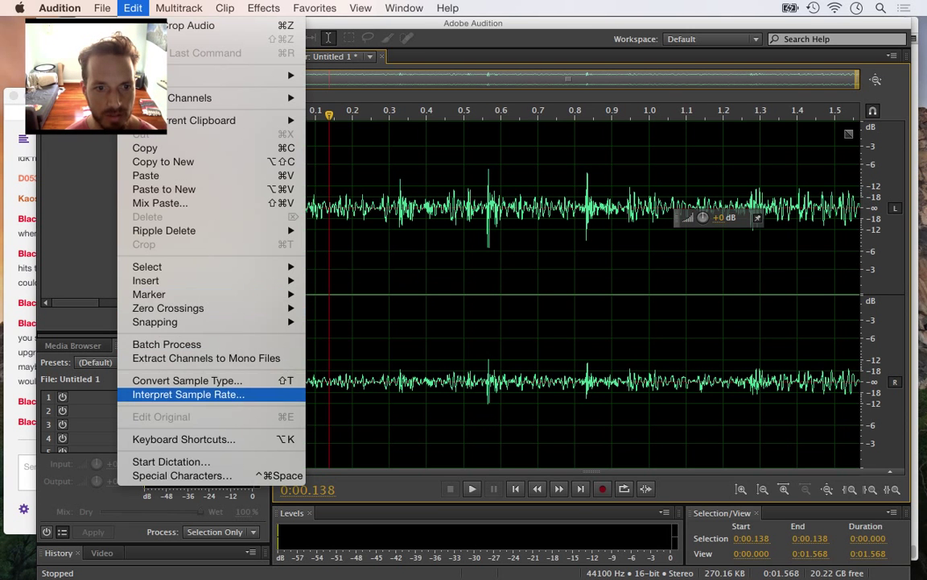
{"action": "left_click", "coordinate": [186, 381]}
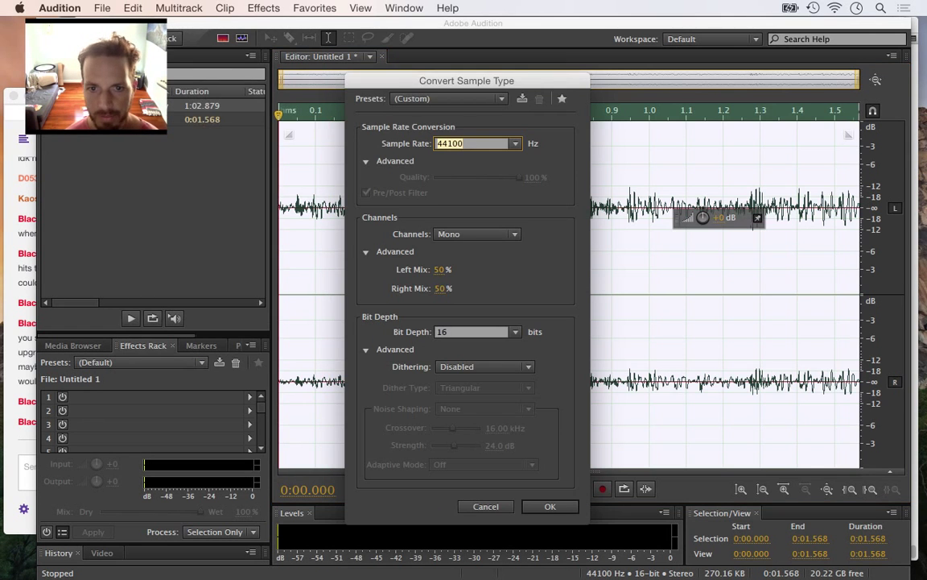
{"action": "key", "text": "Return"}
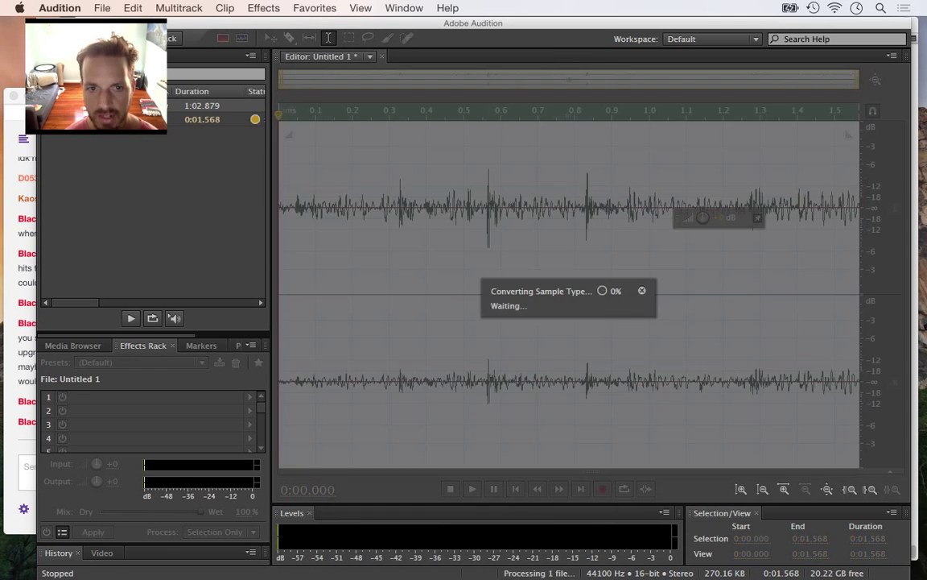
{"action": "key", "text": "space"}
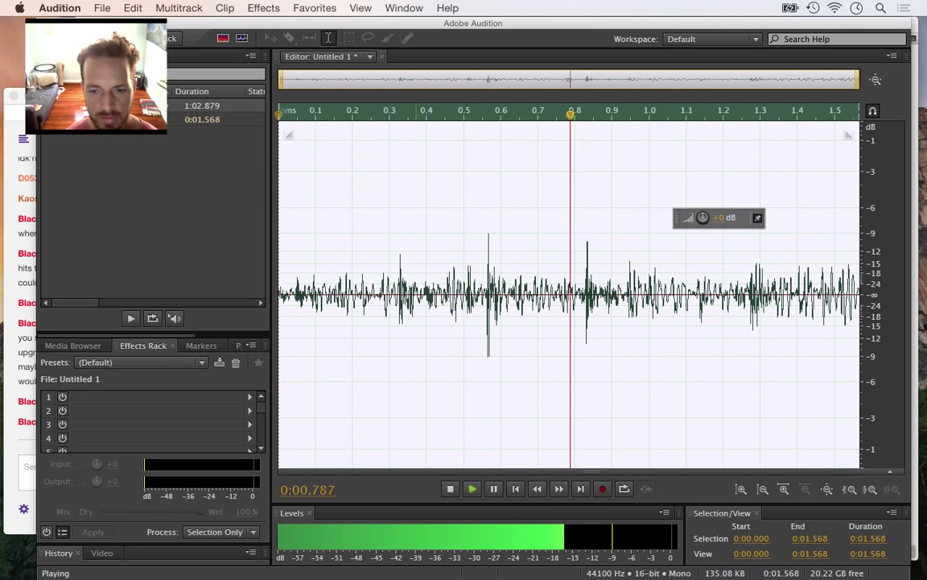
Add a very short fade-in and a fade-out over about the last 0.4 seconds of the clip, and play it back
{"action": "left_click", "coordinate": [315, 294]}
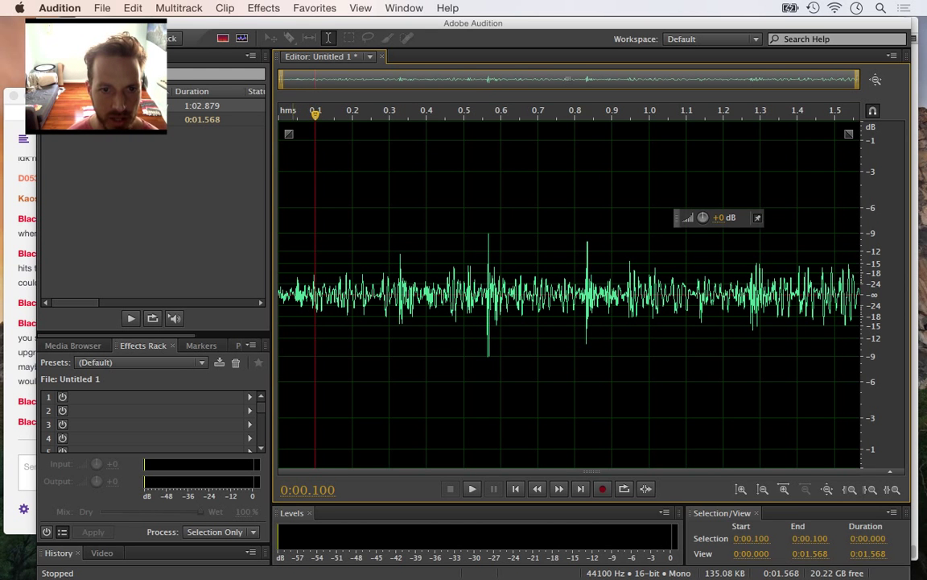
{"action": "left_click_drag", "start_coordinate": [289, 133], "coordinate": [307, 134]}
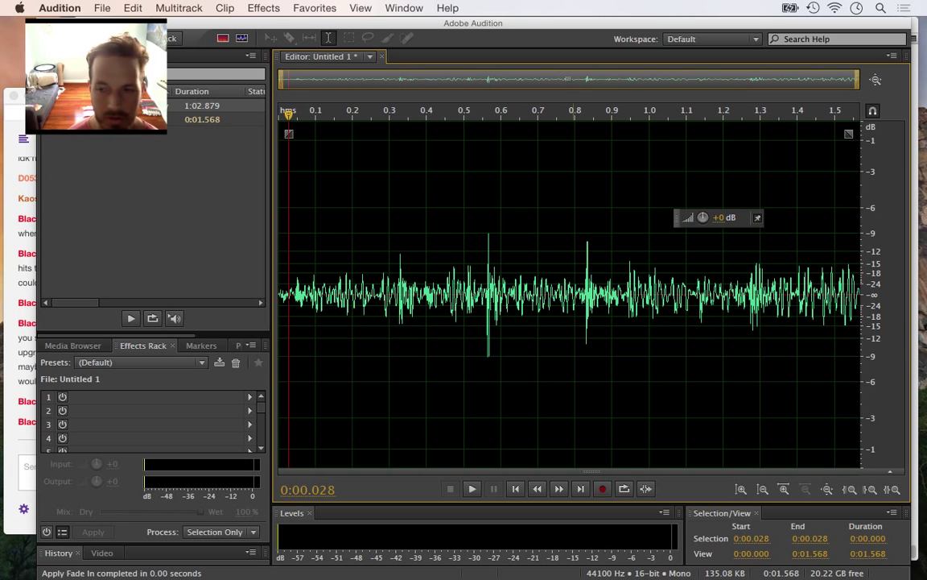
{"action": "mouse_move", "coordinate": [848, 134]}
{"action": "left_mouse_down"}
{"action": "mouse_move", "coordinate": [716, 141]}
{"action": "mouse_move", "coordinate": [700, 157]}
{"action": "mouse_move", "coordinate": [710, 165]}
{"action": "mouse_move", "coordinate": [702, 163]}
{"action": "left_mouse_up"}
{"action": "key", "text": "space"}
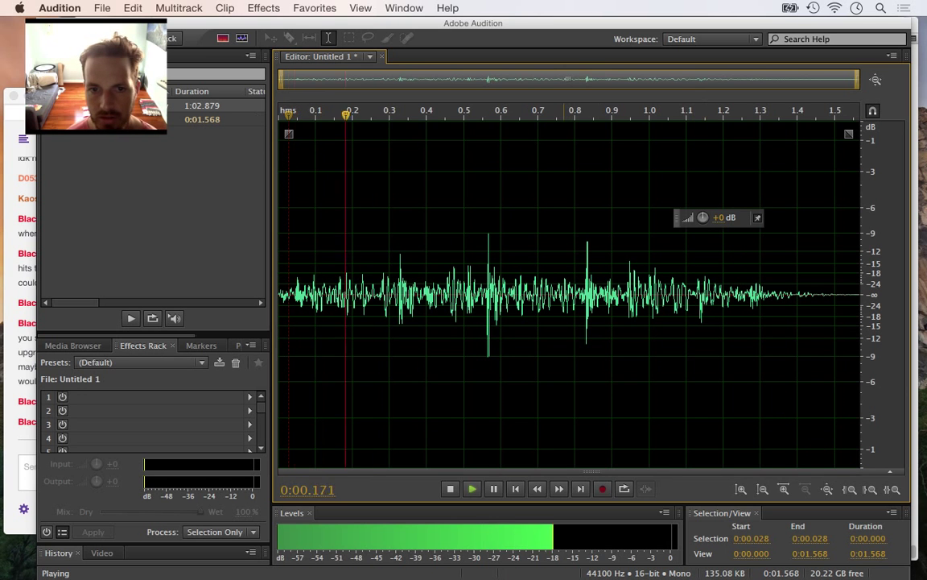
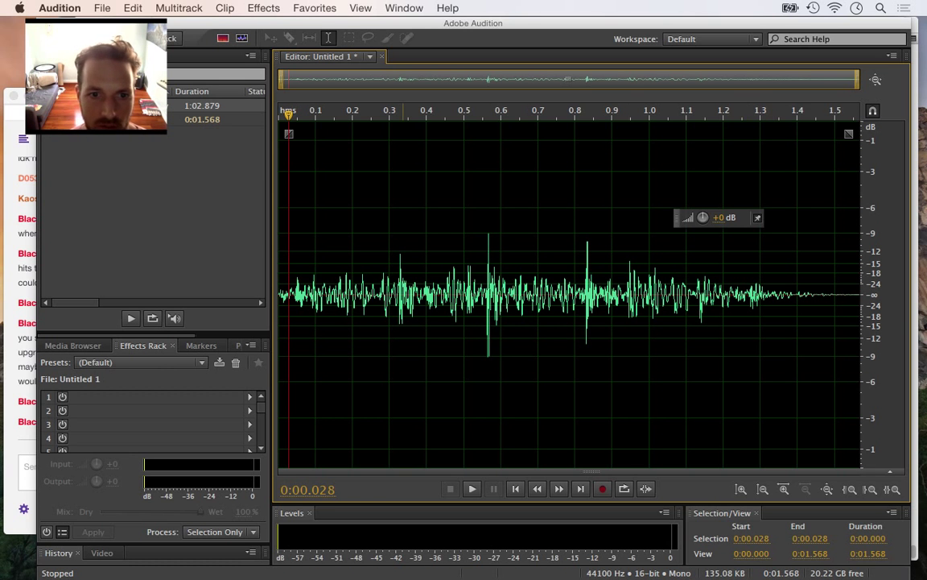
{"action": "key", "text": "space"}
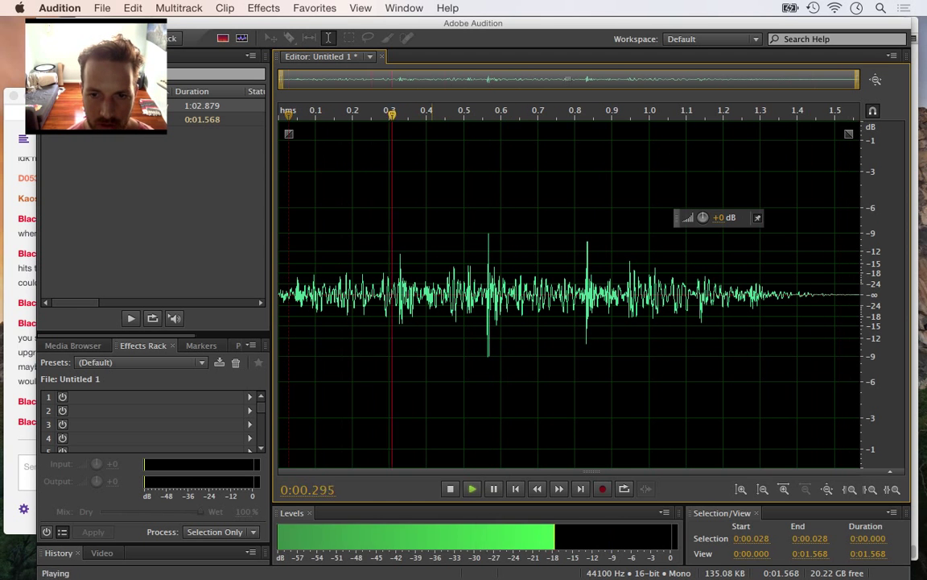
{"action": "key", "text": "space"}
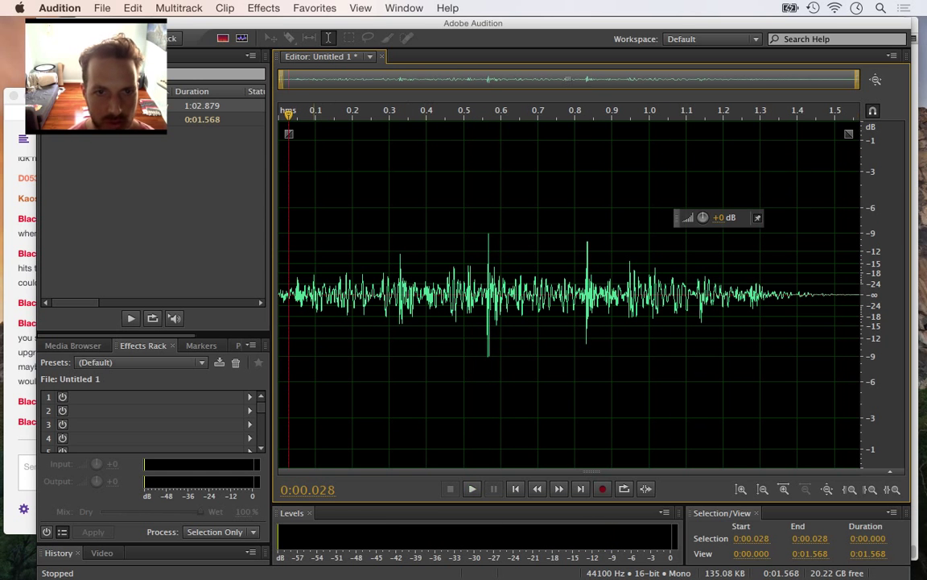
Save the clip in AIFF format as BossStone.aif in the Songbringer/Raw/Sounds folder
{"action": "left_click", "coordinate": [102, 8]}
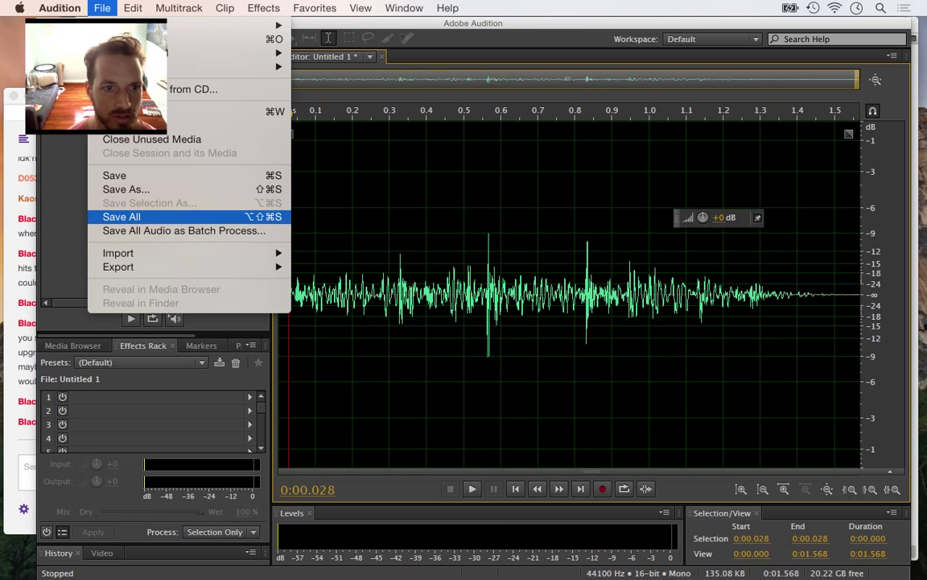
{"action": "left_click", "coordinate": [125, 189]}
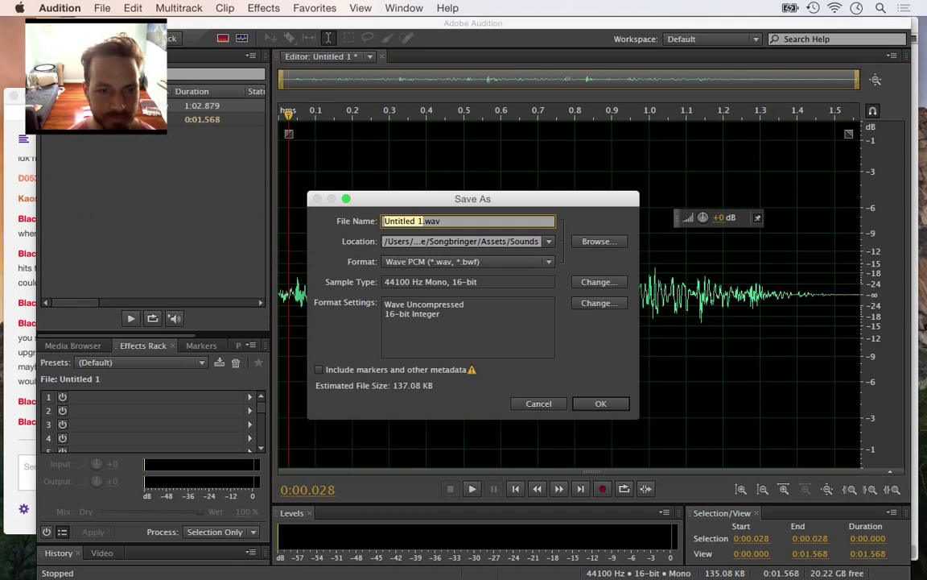
{"action": "left_click", "coordinate": [468, 262]}
{"action": "left_click", "coordinate": [451, 274]}
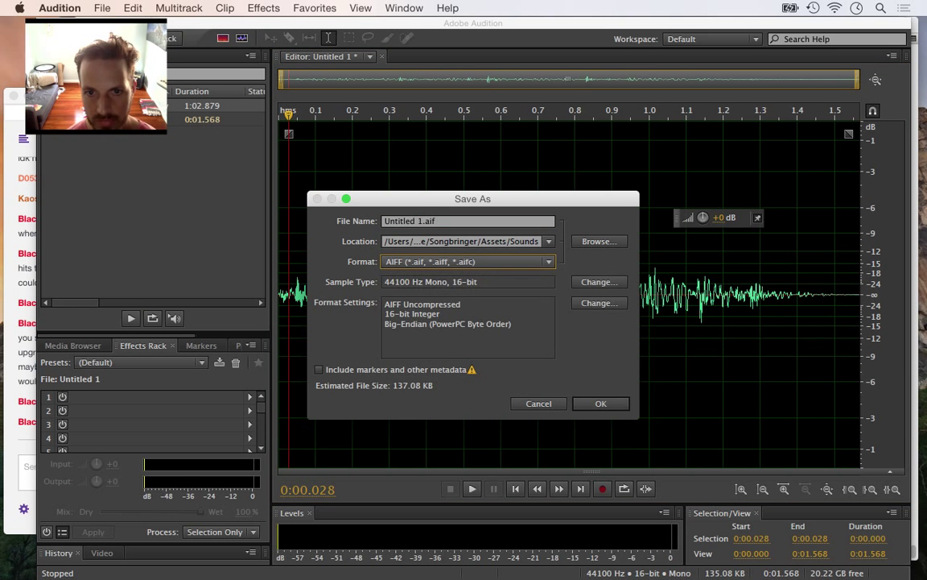
{"action": "left_click", "coordinate": [467, 242]}
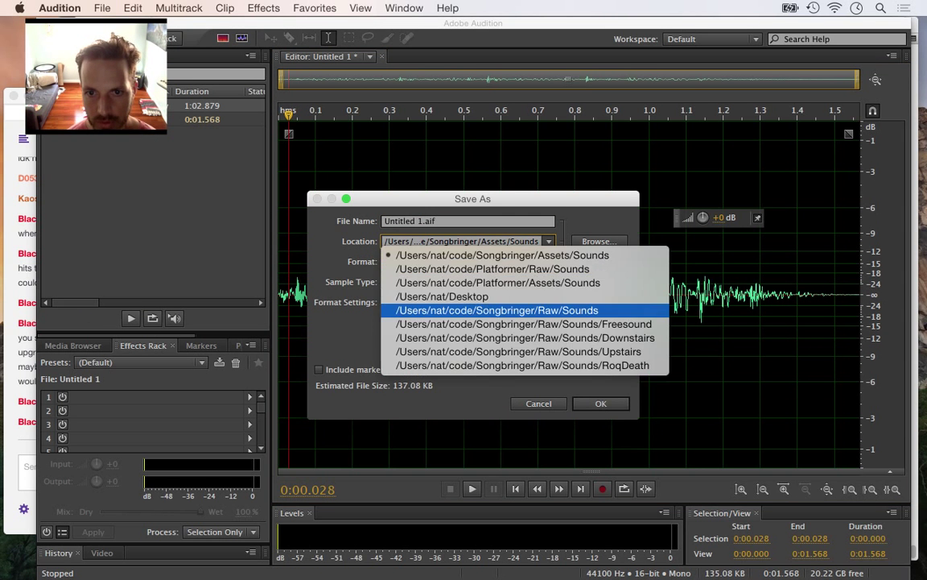
{"action": "left_click", "coordinate": [467, 280]}
{"action": "left_click_drag", "start_coordinate": [423, 220], "coordinate": [383, 221]}
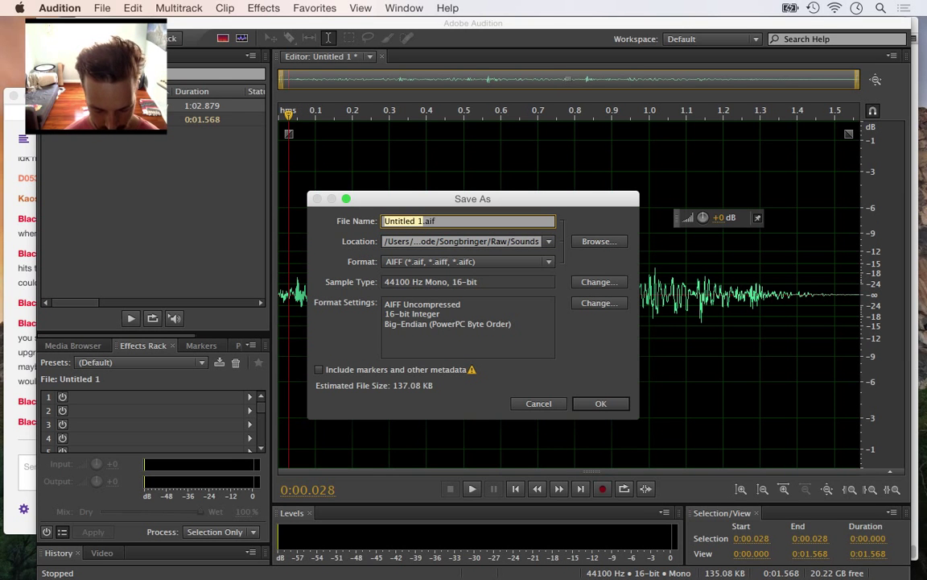
{"action": "type", "text": "BossStone"}
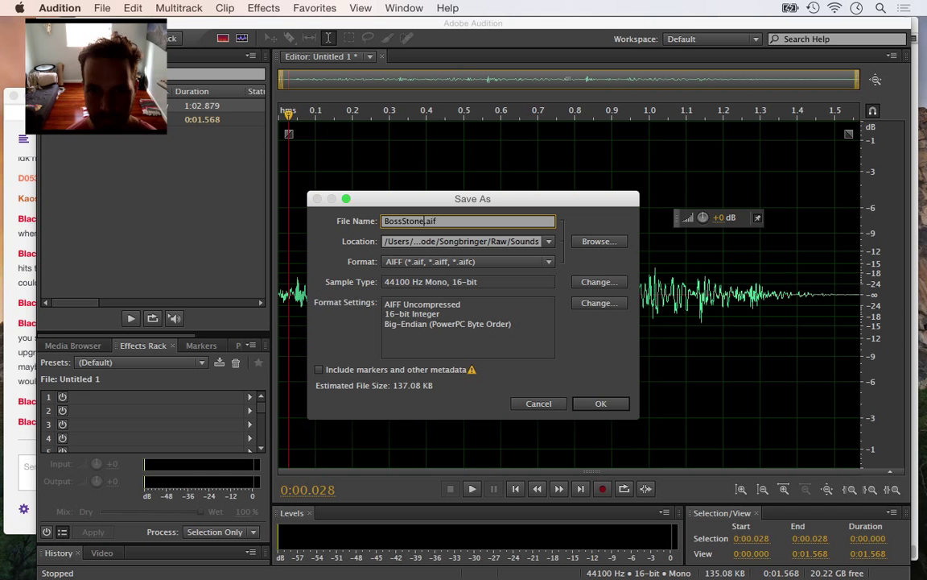
{"action": "key", "text": "Return"}
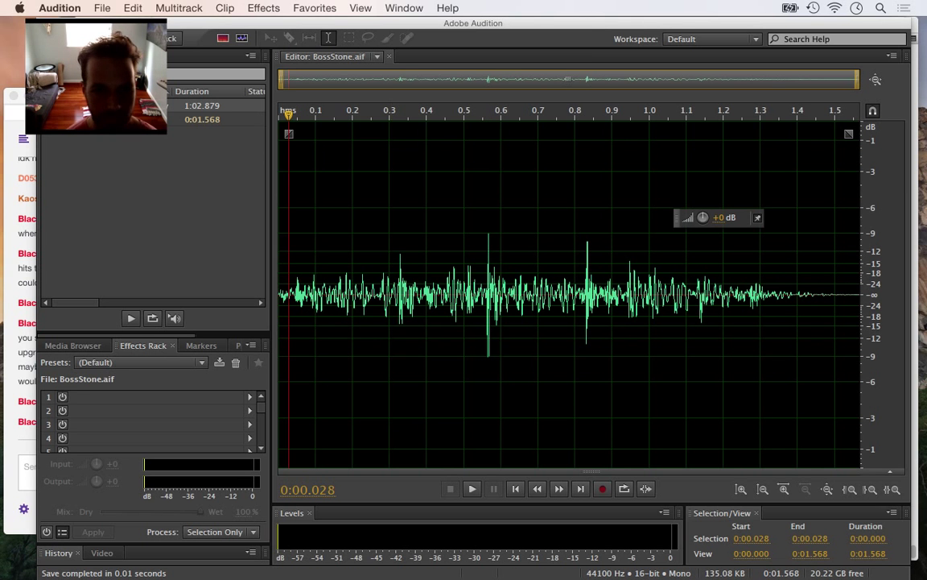
Export the clip in Wave PCM format as BossStone.wav to the Songbringer/Assets/Sounds folder
{"action": "left_click", "coordinate": [102, 8]}
{"action": "mouse_move", "coordinate": [118, 266]}
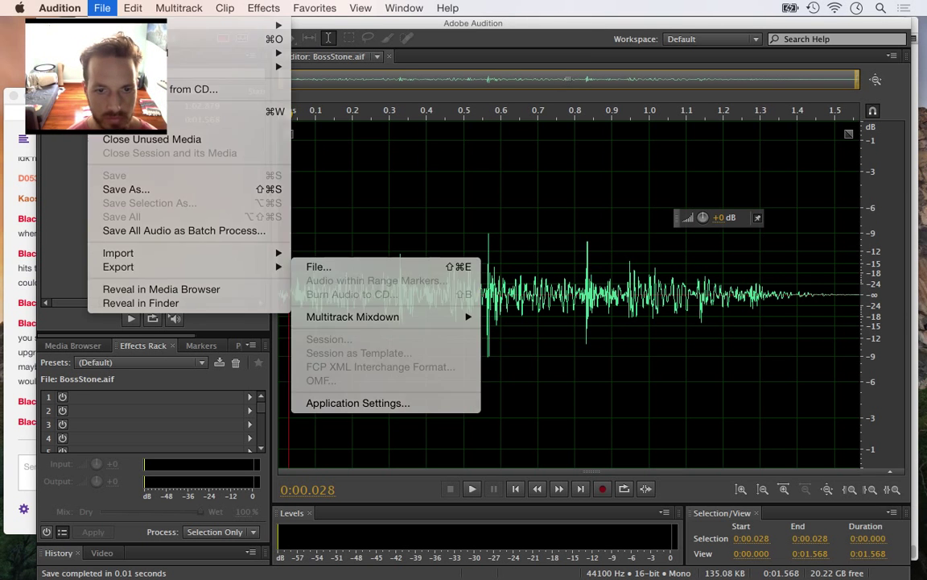
{"action": "left_click", "coordinate": [311, 264]}
{"action": "key", "text": "BackSpace"}
{"action": "key", "text": "BackSpace"}
{"action": "key", "text": "BackSpace"}
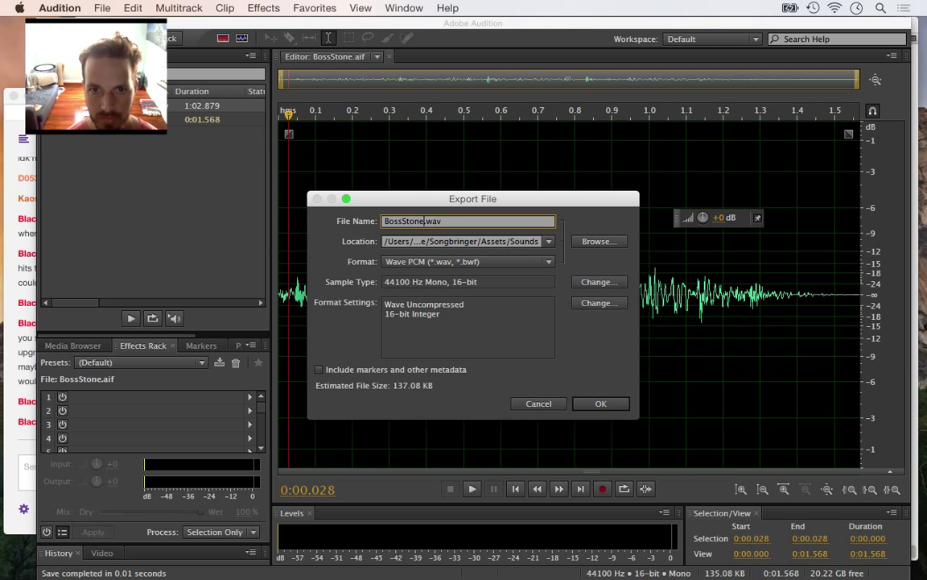
{"action": "key", "text": "Return"}
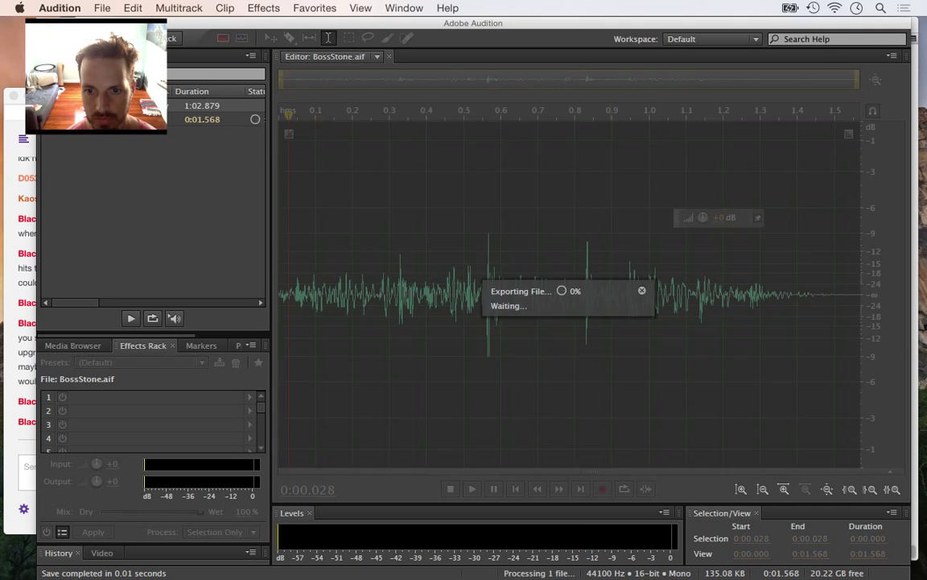
Switch to Xcode, set the release sound in DrobthBoss.plist to BossStone.wav, and save the file
{"action": "key", "text": "super+Tab"}
{"action": "key", "text": "super+Tab"}
{"action": "key", "text": "super+Tab"}
{"action": "key", "text": "super+Tab"}
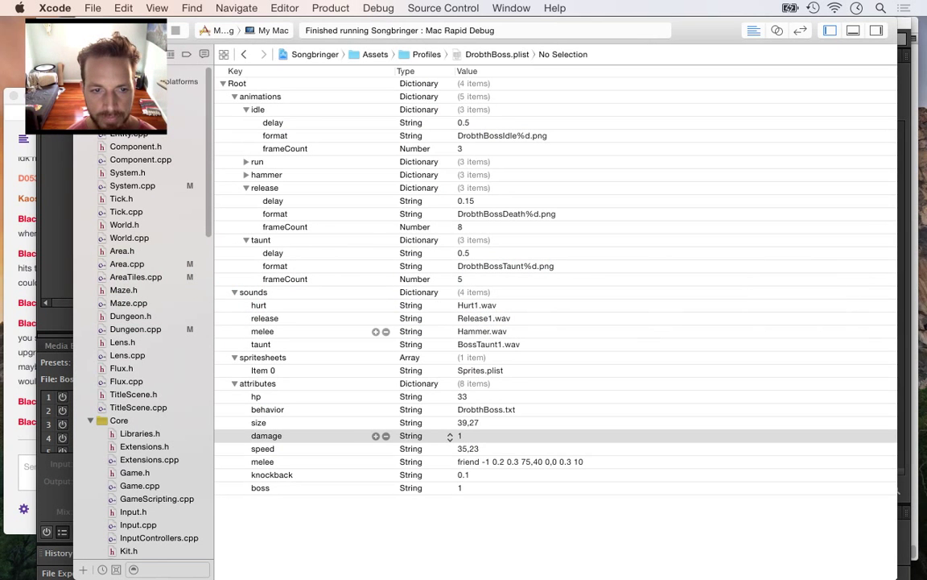
{"action": "scroll", "coordinate": [141, 322], "scroll_direction": "down", "scroll_amount": 2}
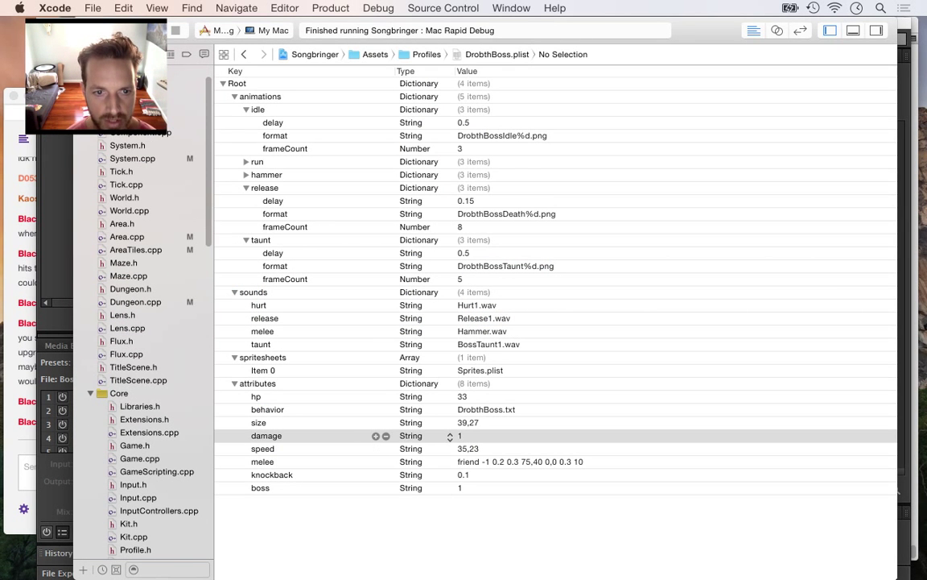
{"action": "left_click", "coordinate": [489, 344]}
{"action": "left_click", "coordinate": [484, 319]}
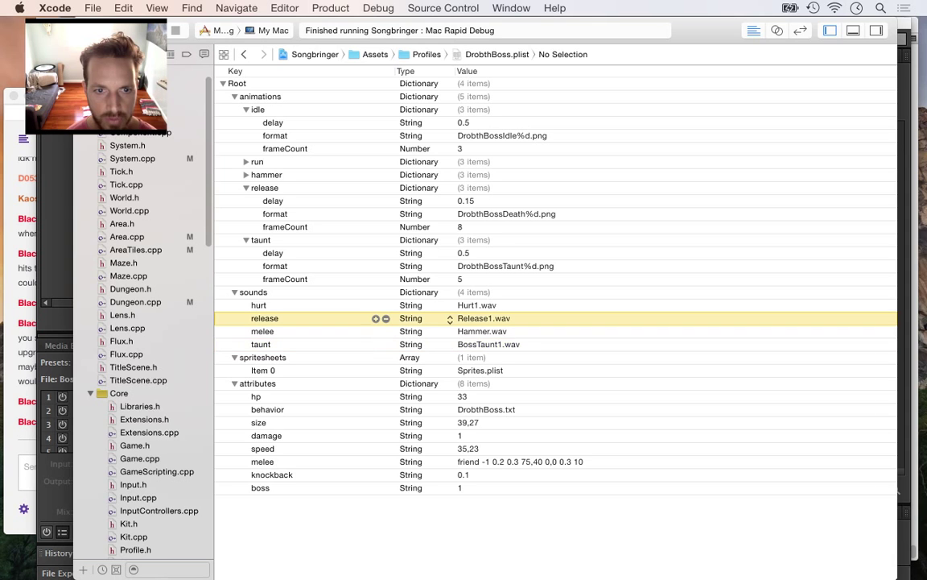
{"action": "double_click", "coordinate": [483, 319]}
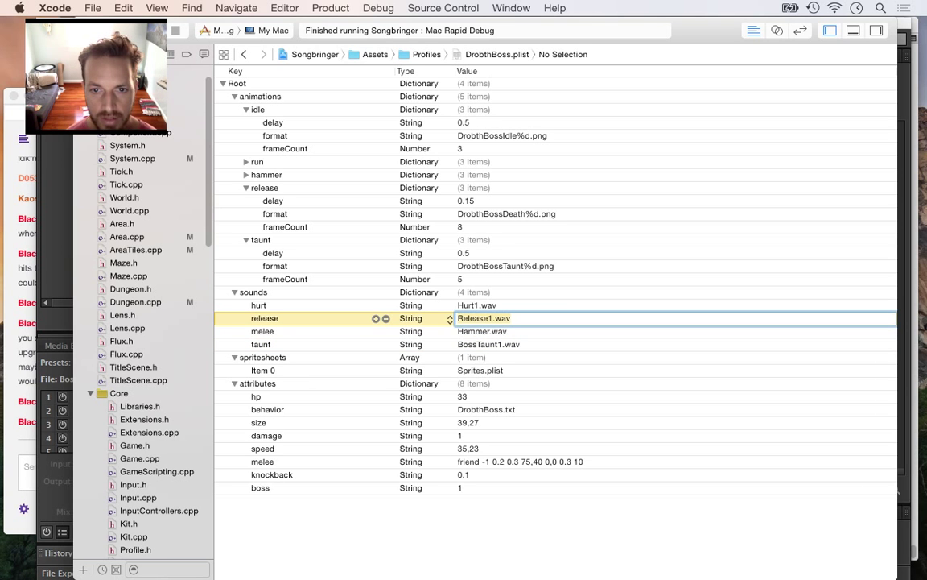
{"action": "left_click", "coordinate": [488, 319]}
{"action": "key", "text": "Delete"}
{"action": "key", "text": "BackSpace"}
{"action": "key", "text": "BackSpace"}
{"action": "key", "text": "BackSpace"}
{"action": "key", "text": "BackSpace"}
{"action": "key", "text": "BackSpace"}
{"action": "key", "text": "BackSpace"}
{"action": "key", "text": "BackSpace"}
{"action": "type", "text": "BossStone"}
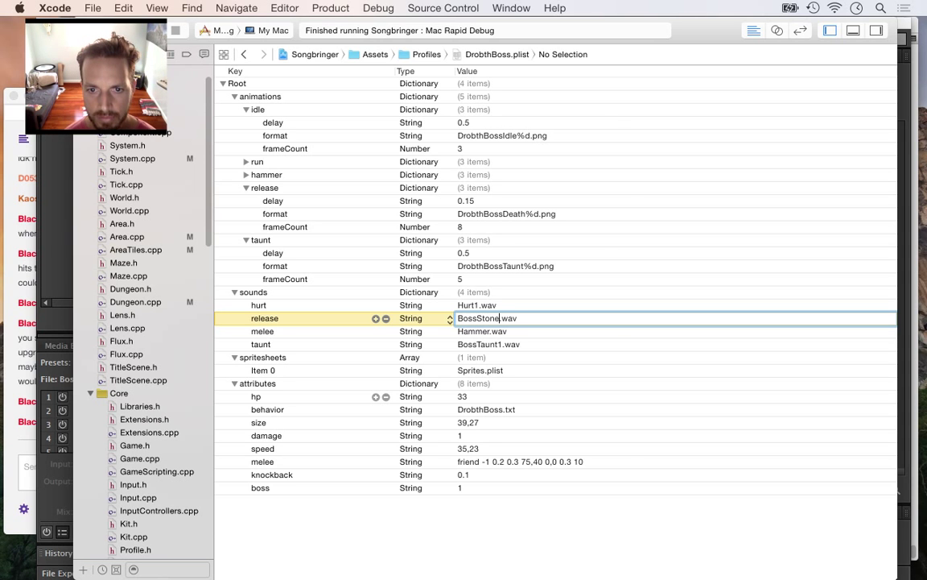
{"action": "left_click", "coordinate": [500, 306]}
{"action": "key", "text": "super+s"}
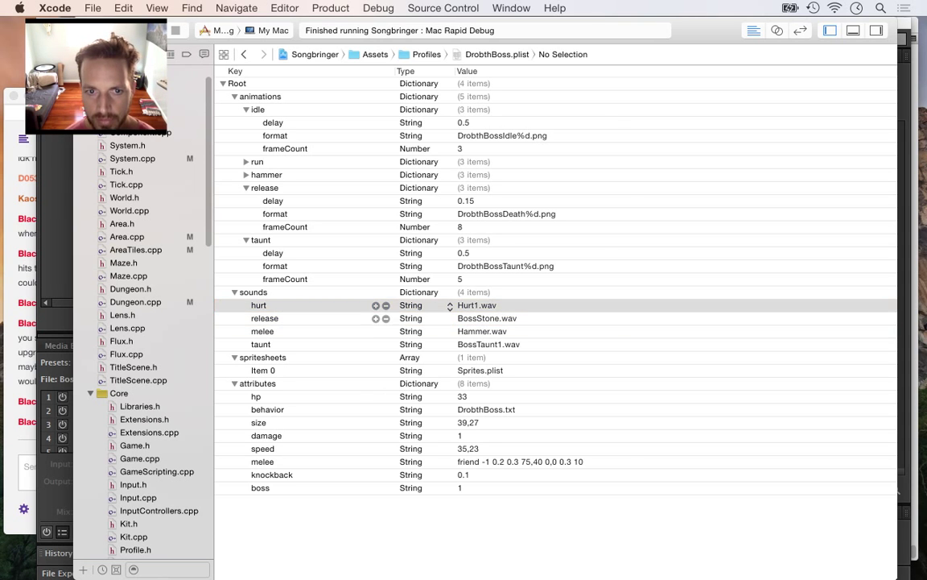
Run Songbringer and fight the Drobth boss with the sword until it is defeated
{"action": "key", "text": "super+r"}
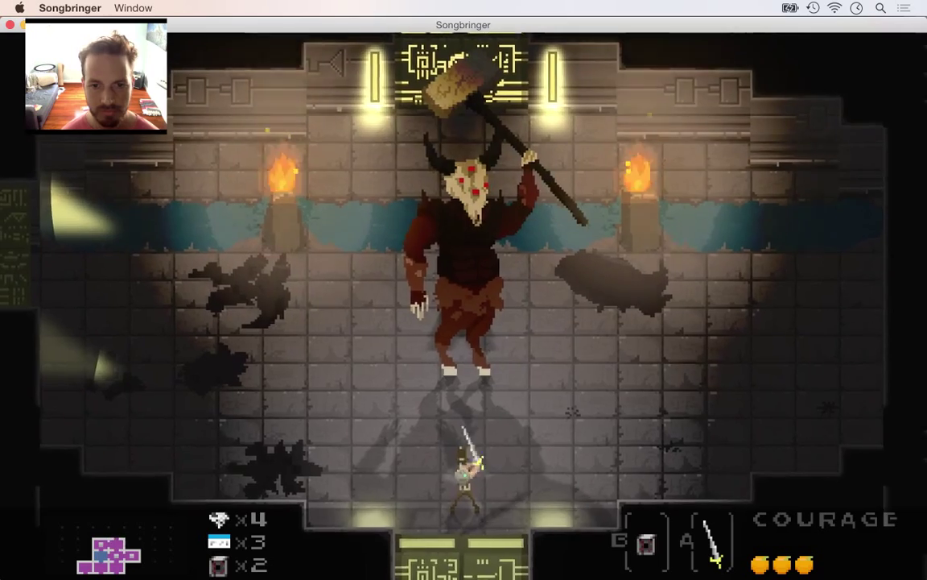
{"action": "key", "text": "Up"}
{"action": "key", "text": "a"}
{"action": "key", "text": "a"}
{"action": "key", "text": "a"}
{"action": "key", "text": "a"}
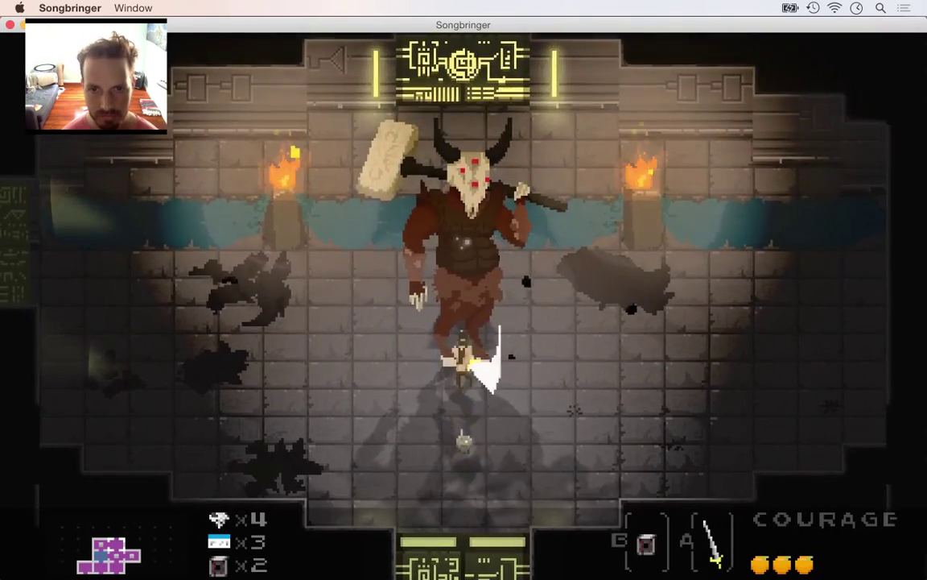
{"action": "key", "text": "a"}
{"action": "key", "text": "Down"}
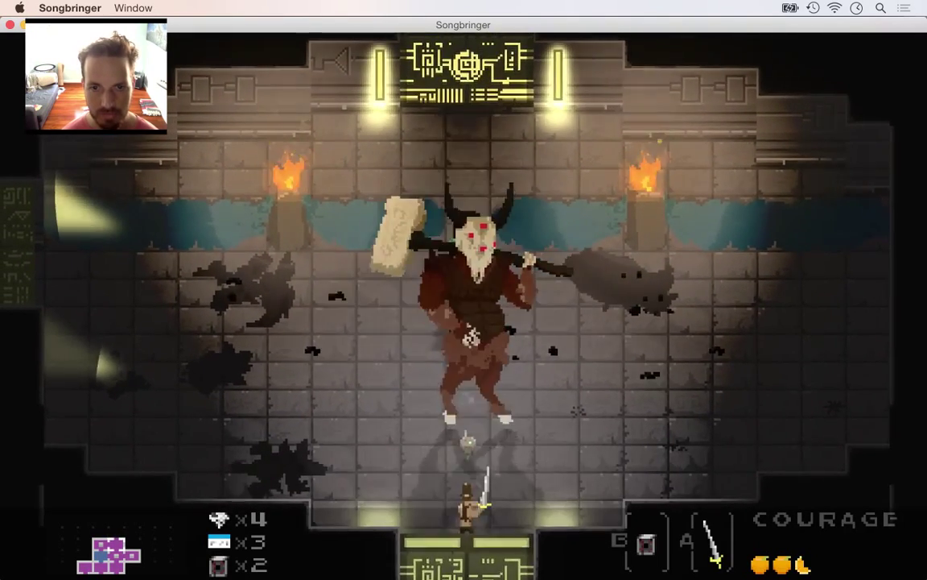
{"action": "key", "text": "Up"}
{"action": "key", "text": "a"}
{"action": "key", "text": "a"}
{"action": "key", "text": "Down"}
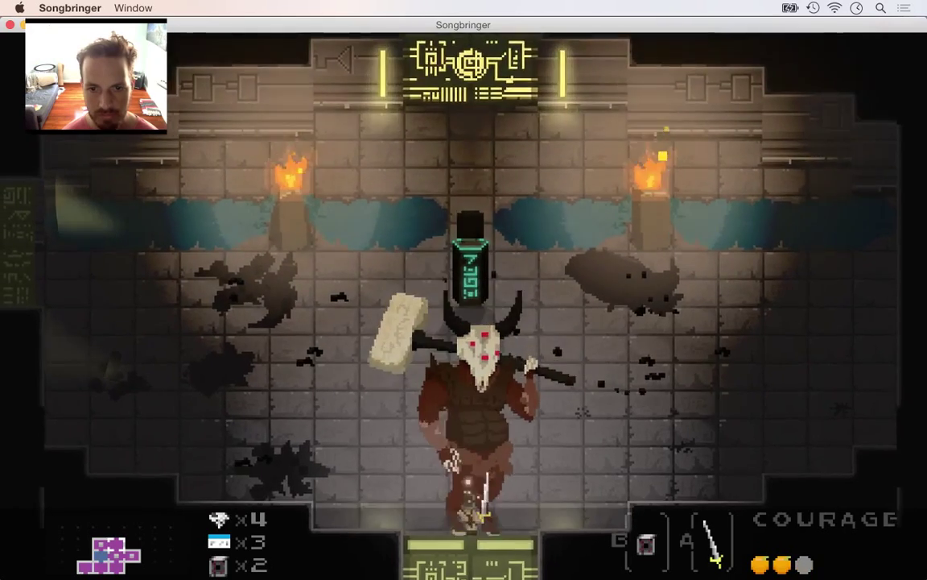
{"action": "key", "text": "a"}
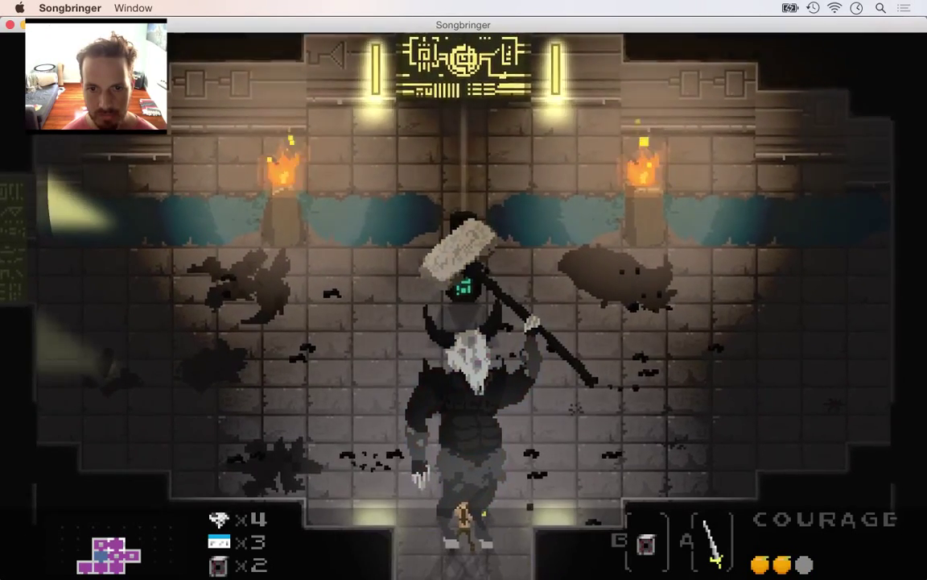
Walk the hero around the defeated boss and quit the game
{"action": "key", "text": "Left"}
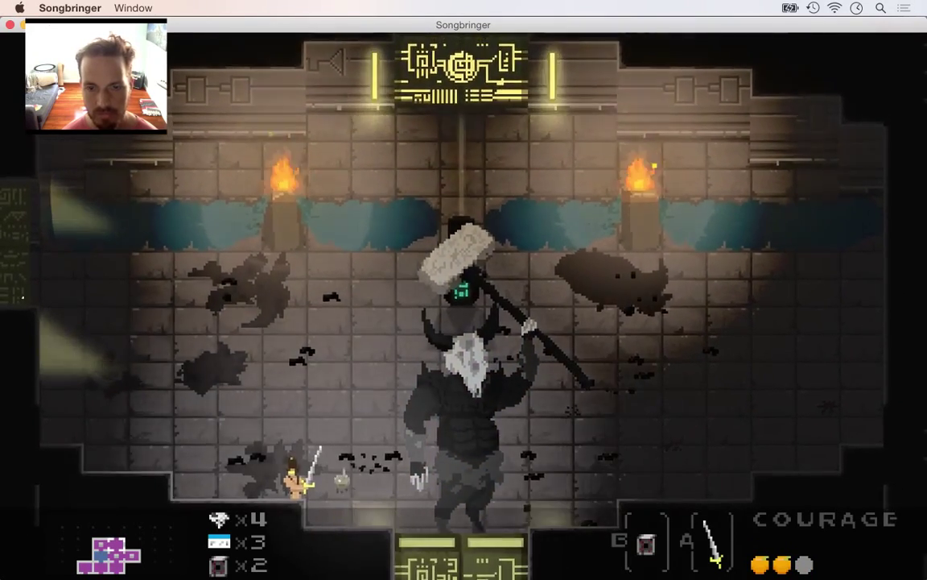
{"action": "key", "text": "Right"}
{"action": "key", "text": "super+q"}
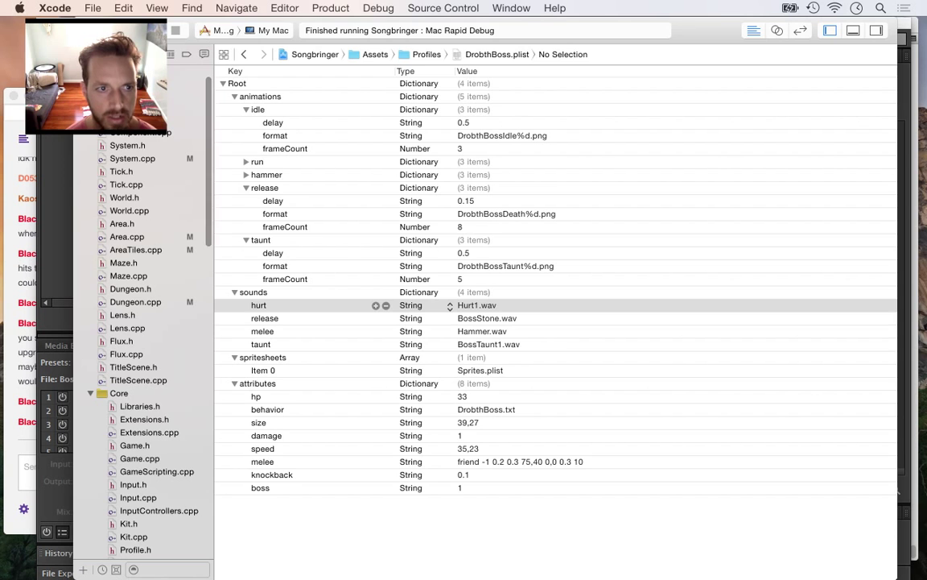
Switch to Audition, narrow its window to uncover the chat behind it, and return to Xcode
{"action": "key", "text": "super+Tab"}
{"action": "left_click_drag", "start_coordinate": [37, 322], "coordinate": [75, 322]}
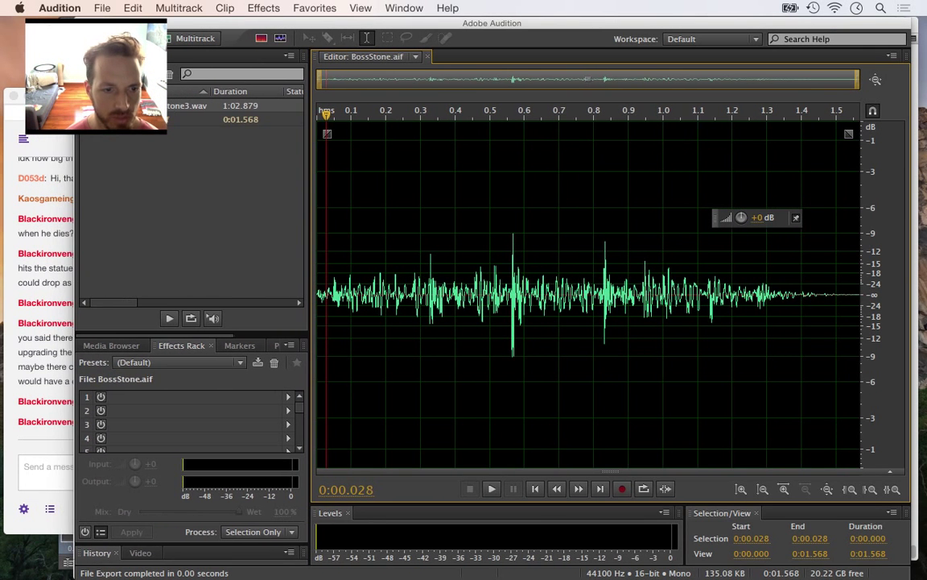
{"action": "key", "text": "super+Tab"}
{"action": "key", "text": "super+Tab"}
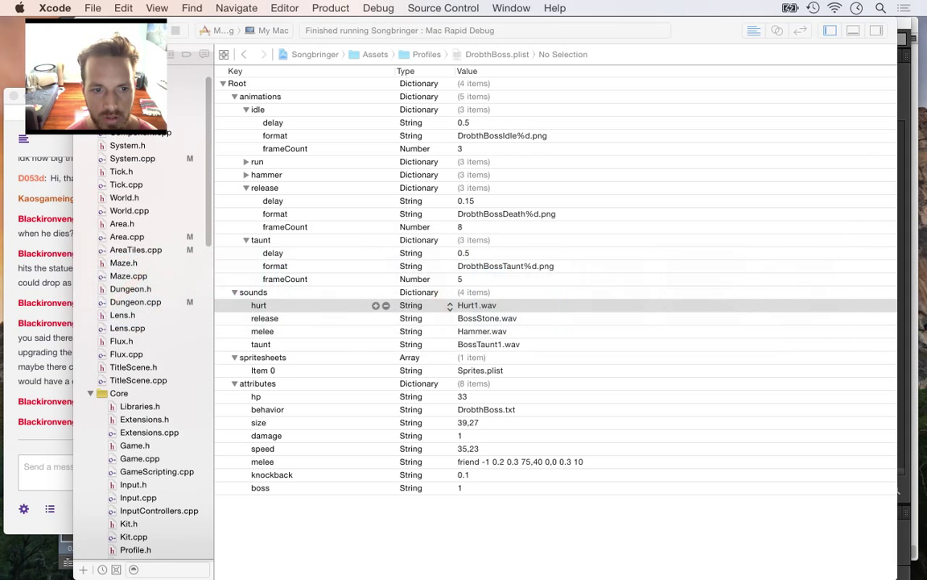
Open System.cpp and replace the boss check under the remove components comment in HealthSystem::changeHP with the variable isBoss
{"action": "scroll", "coordinate": [143, 346], "scroll_direction": "up", "scroll_amount": 2}
{"action": "scroll", "coordinate": [141, 346], "scroll_direction": "up", "scroll_amount": 1}
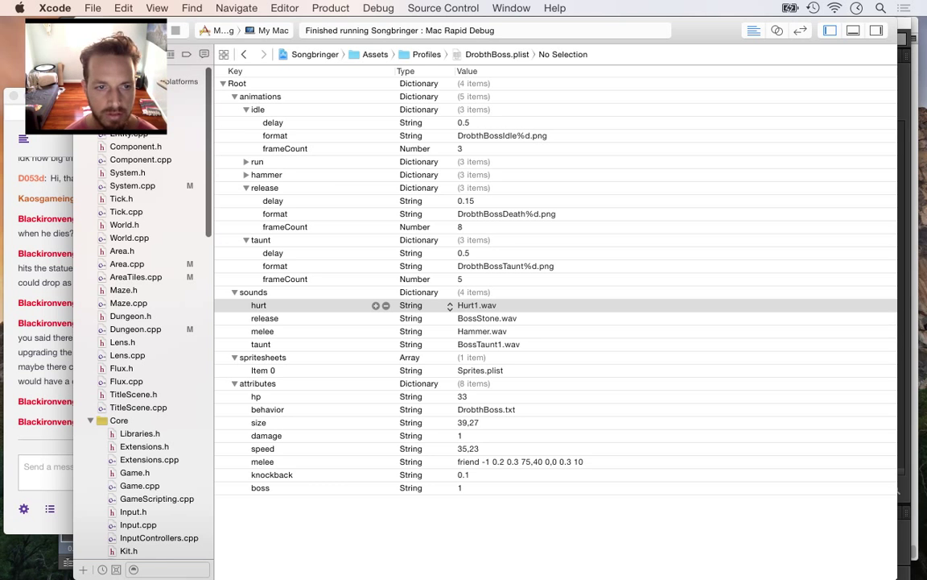
{"action": "left_click", "coordinate": [133, 186]}
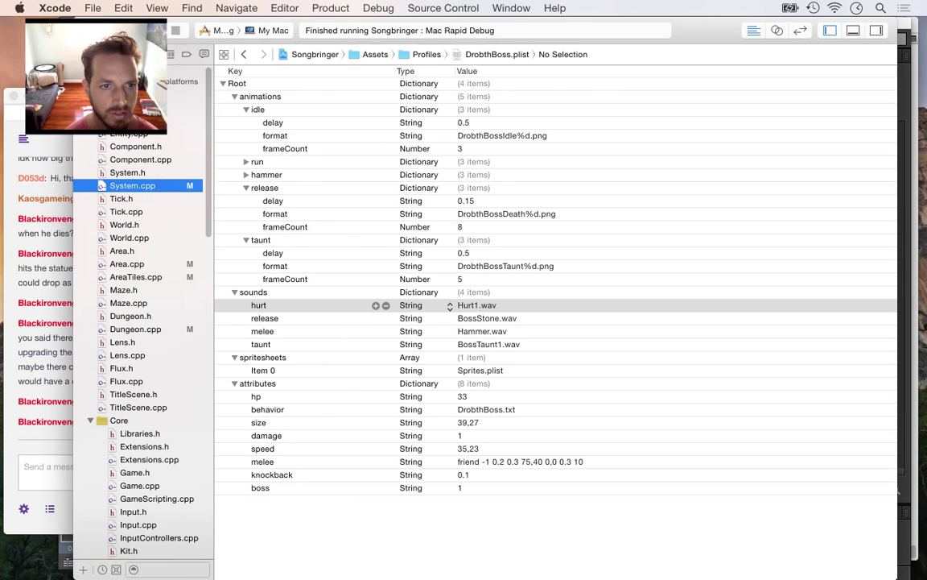
{"action": "left_click", "coordinate": [305, 298]}
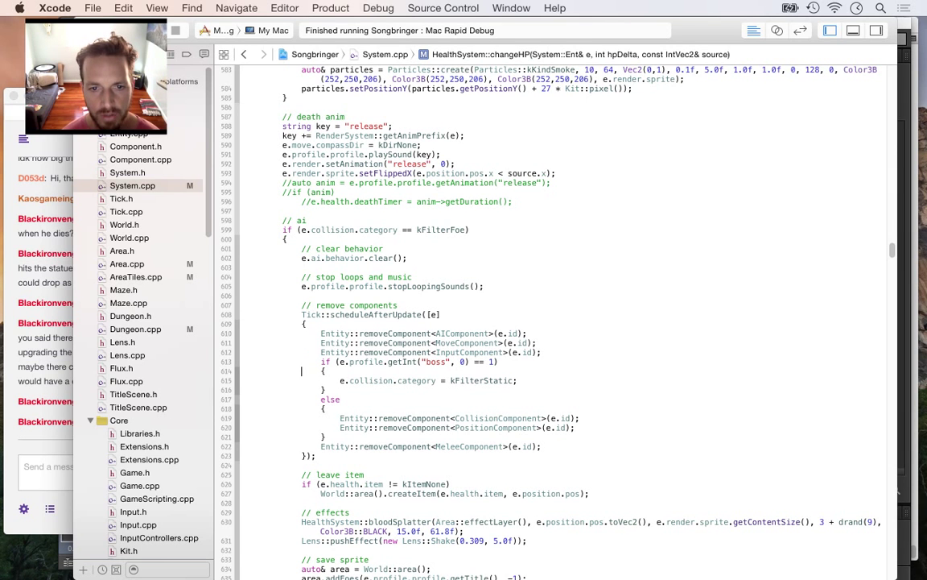
{"action": "key", "text": "Down"}
{"action": "key", "text": "Right"}
{"action": "key", "text": "Right"}
{"action": "key", "text": "Right"}
{"action": "key", "text": "Right"}
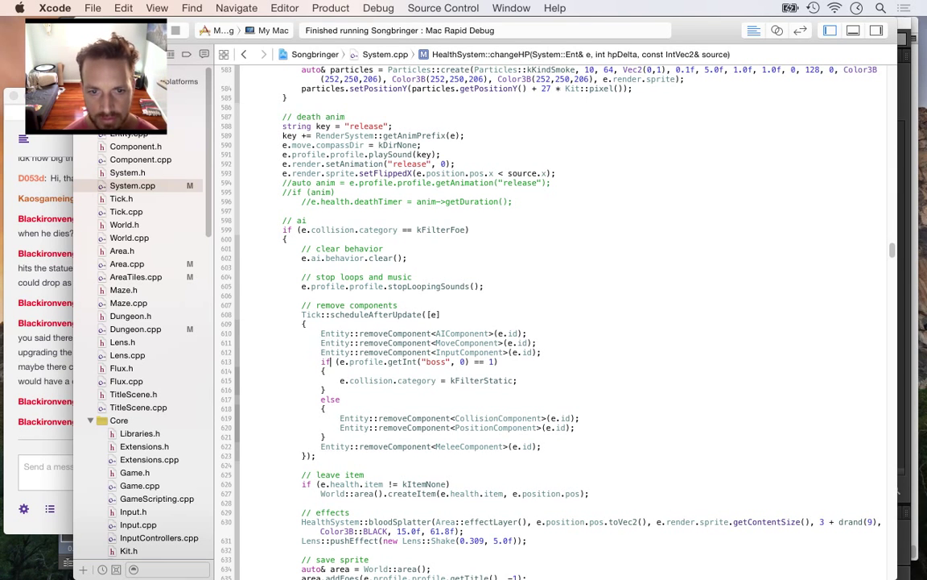
{"action": "key", "text": "shift+Right"}
{"action": "key", "text": "shift+Right"}
{"action": "key", "text": "shift+Right"}
{"action": "key", "text": "shift+Right"}
{"action": "key", "text": "shift+Right"}
{"action": "key", "text": "shift+Right"}
{"action": "key", "text": "shift+Right"}
{"action": "key", "text": "shift+Right"}
{"action": "key", "text": "shift+Right"}
{"action": "key", "text": "shift+Right"}
{"action": "key", "text": "shift+Right"}
{"action": "key", "text": "shift+Right"}
{"action": "key", "text": "shift+Right"}
{"action": "key", "text": "shift+Right"}
{"action": "key", "text": "shift+Right"}
{"action": "key", "text": "shift+Right"}
{"action": "key", "text": "shift+Right"}
{"action": "key", "text": "shift+Right"}
{"action": "key", "text": "shift+Right"}
{"action": "key", "text": "shift+Right"}
{"action": "key", "text": "shift+Right"}
{"action": "key", "text": "shift+Right"}
{"action": "key", "text": "shift+Right"}
{"action": "key", "text": "shift+Right"}
{"action": "key", "text": "shift+Right"}
{"action": "key", "text": "shift+Right"}
{"action": "key", "text": "shift+Right"}
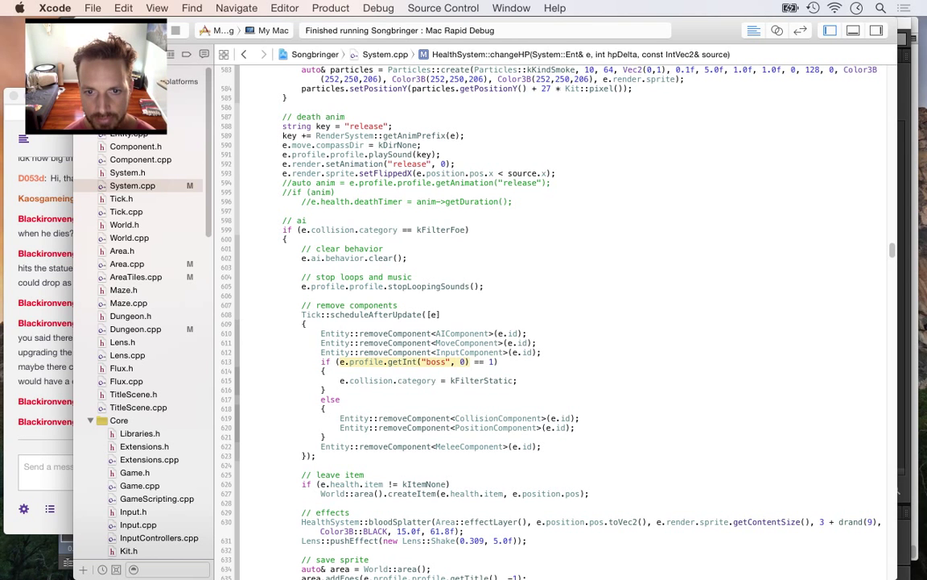
{"action": "key", "text": "BackSpace"}
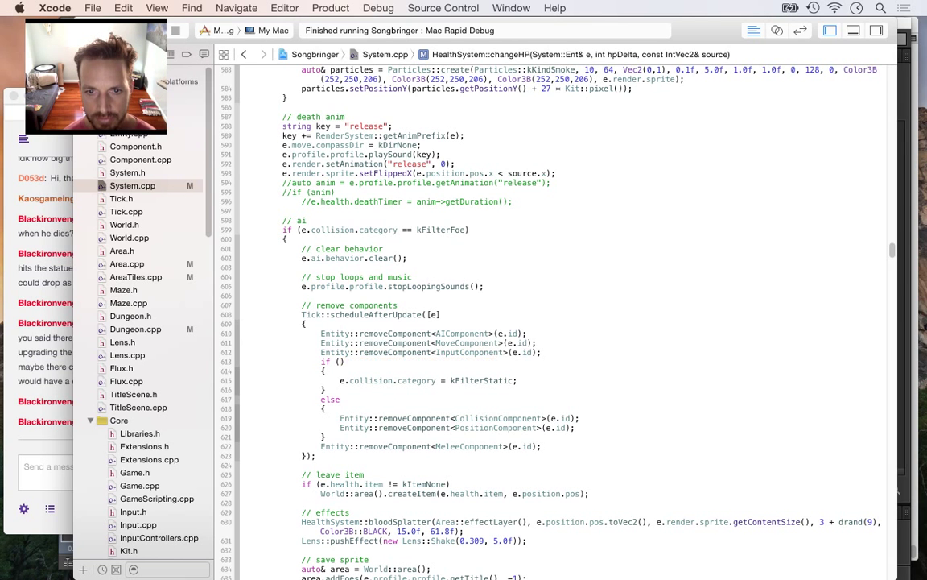
{"action": "type", "text": "b"}
{"action": "type", "text": "Bod"}
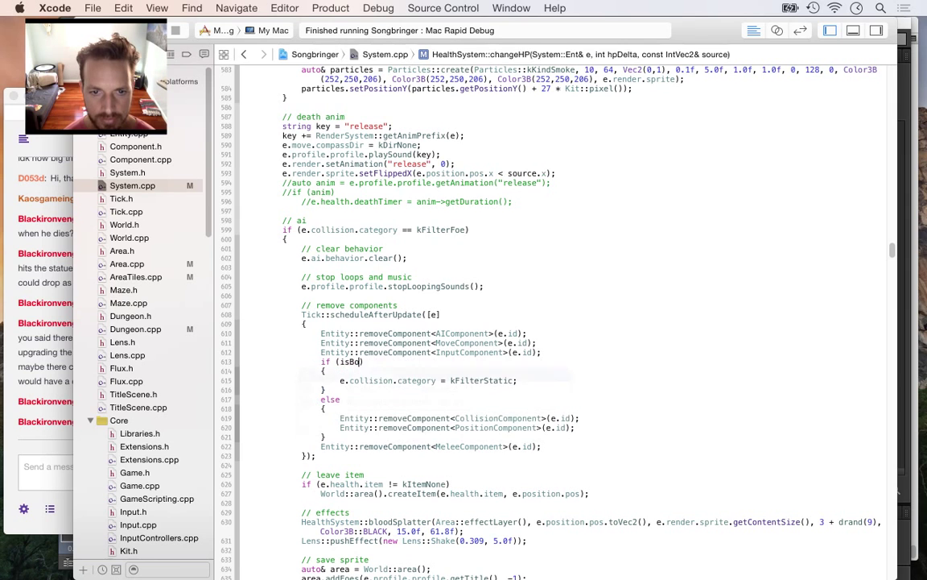
{"action": "type", "text": "s"}
Declare bool isBoss = (e.profile.getInt("boss", 0) == 1); directly below the death anim comment
{"action": "key", "text": "Left"}
{"action": "key", "text": "Up"}
{"action": "key", "text": "Up"}
{"action": "key", "text": "Up"}
{"action": "key", "text": "Up"}
{"action": "key", "text": "Up"}
{"action": "key", "text": "Up"}
{"action": "key", "text": "Up"}
{"action": "key", "text": "Up"}
{"action": "key", "text": "Up"}
{"action": "key", "text": "Up"}
{"action": "key", "text": "Up"}
{"action": "key", "text": "Up"}
{"action": "key", "text": "Up"}
{"action": "key", "text": "Up"}
{"action": "key", "text": "Up"}
{"action": "key", "text": "Up"}
{"action": "key", "text": "Up"}
{"action": "key", "text": "Up"}
{"action": "key", "text": "Up"}
{"action": "key", "text": "Up"}
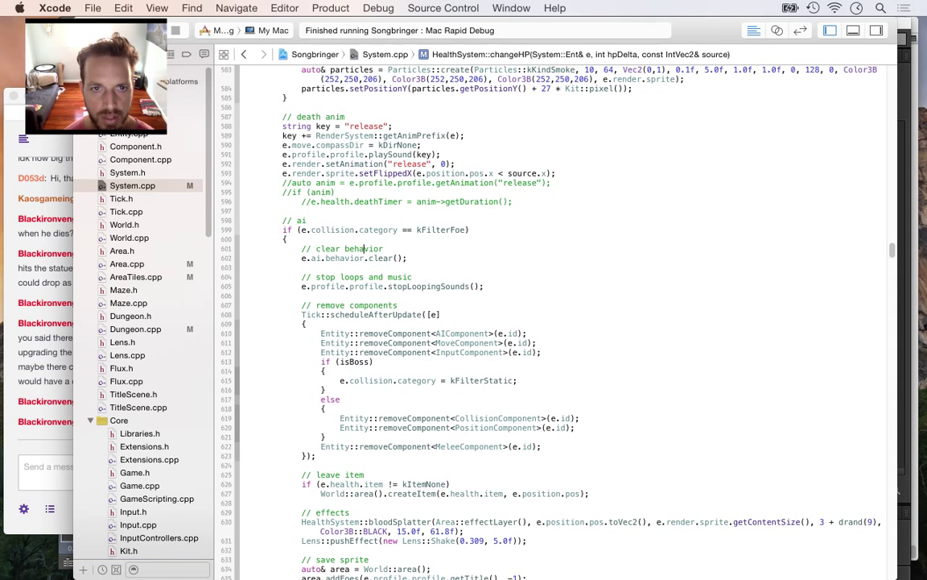
{"action": "key", "text": "Return"}
{"action": "type", "text": "bool isB"}
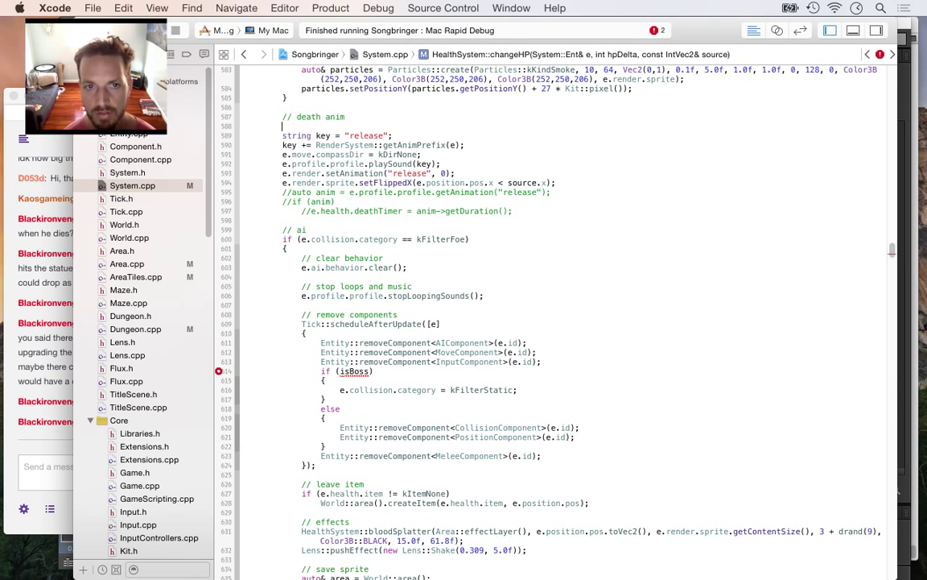
{"action": "type", "text": "oss"}
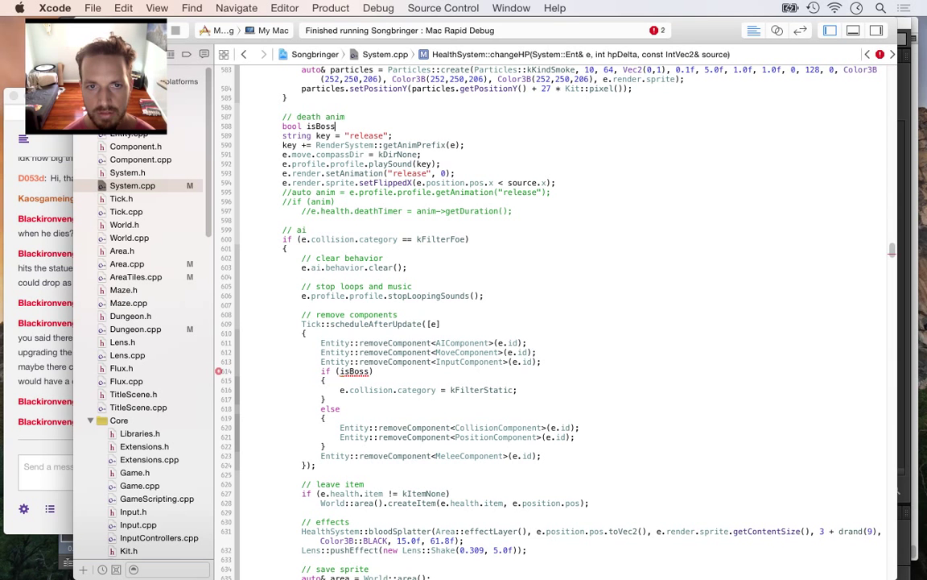
{"action": "type", "text": " = (e.profile.getInt(\"boss\", 0) == 1);"}
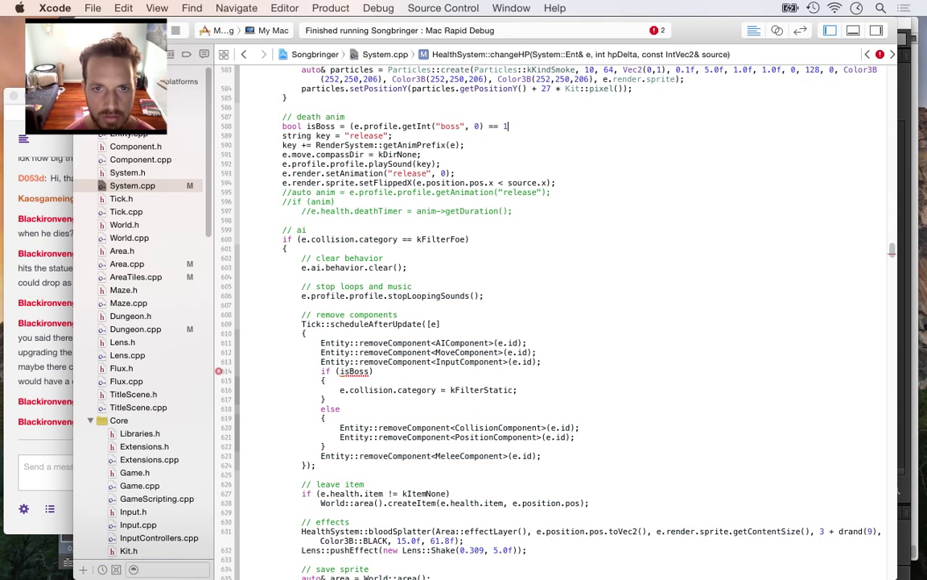
Move the playSound(key) and setAnimation("release", 0) lines below the setFlippedX line in the death anim block
{"action": "key", "text": "Down"}
{"action": "key", "text": "Down"}
{"action": "key", "text": "Down"}
{"action": "key", "text": "Down"}
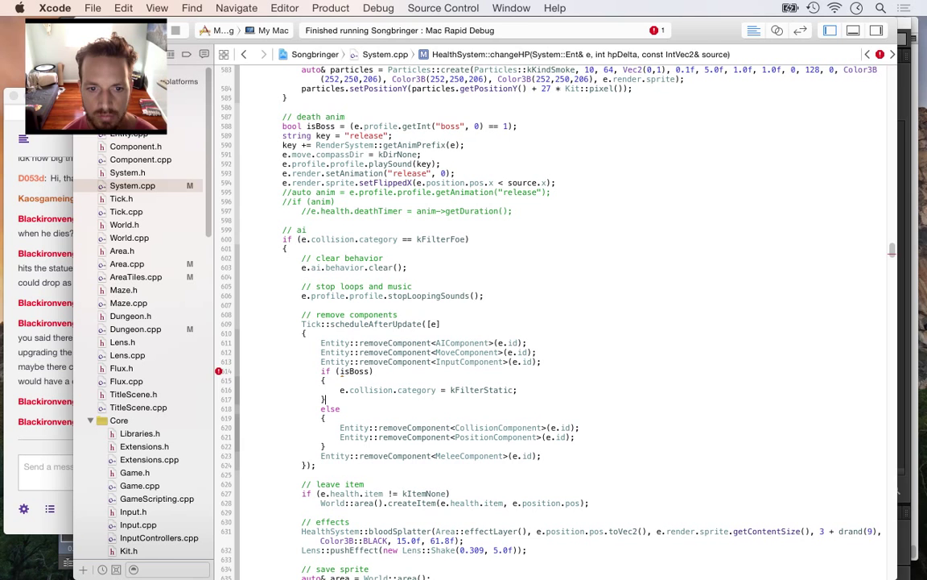
{"action": "key", "text": "Up"}
{"action": "key", "text": "Up"}
{"action": "key", "text": "Up"}
{"action": "key", "text": "Up"}
{"action": "key", "text": "Up"}
{"action": "key", "text": "Up"}
{"action": "key", "text": "Up"}
{"action": "key", "text": "Up"}
{"action": "key", "text": "Up"}
{"action": "key", "text": "Up"}
{"action": "key", "text": "Up"}
{"action": "key", "text": "Up"}
{"action": "key", "text": "Up"}
{"action": "key", "text": "Up"}
{"action": "key", "text": "Up"}
{"action": "key", "text": "Up"}
{"action": "key", "text": "Up"}
{"action": "key", "text": "Up"}
{"action": "key", "text": "Up"}
{"action": "key", "text": "Up"}
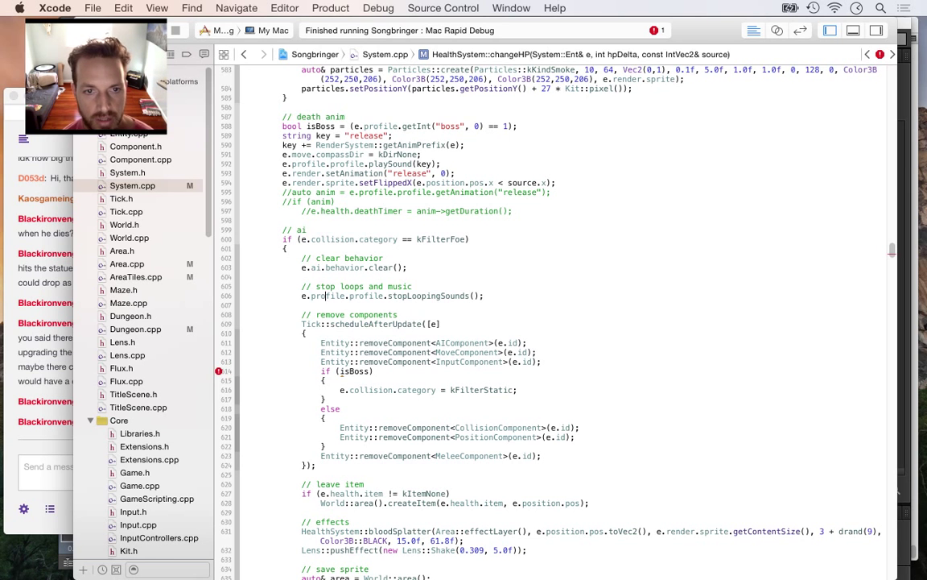
{"action": "key", "text": "Down"}
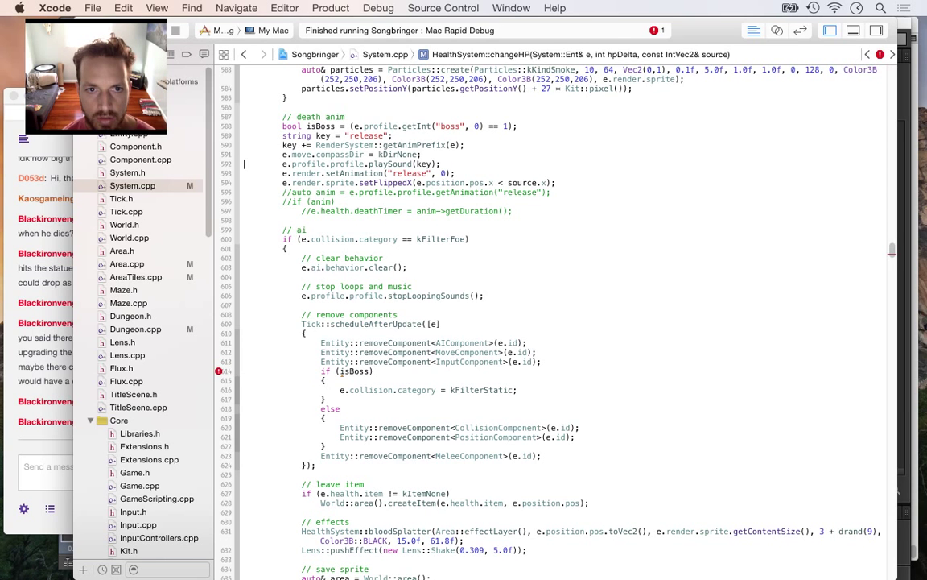
{"action": "left_click", "coordinate": [282, 163]}
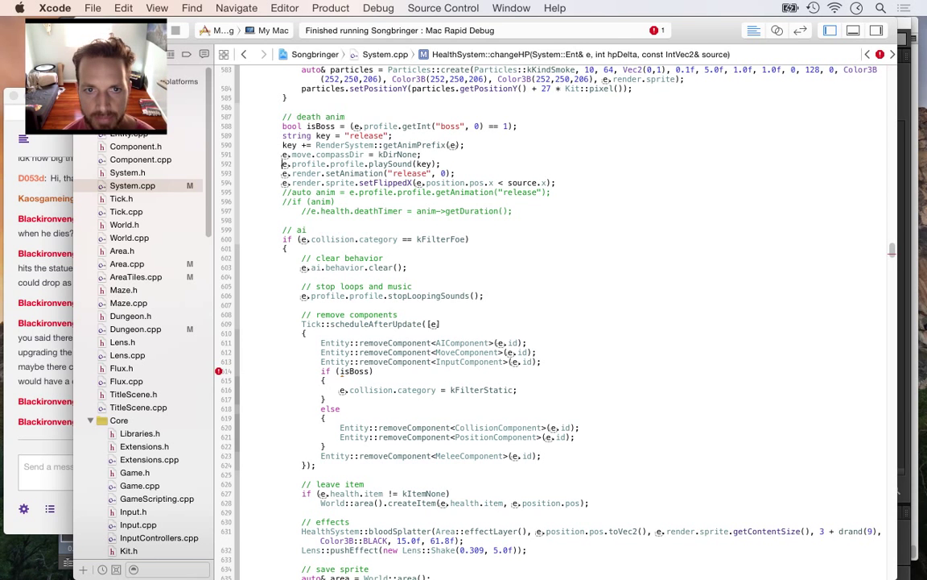
{"action": "key", "text": "super+Left"}
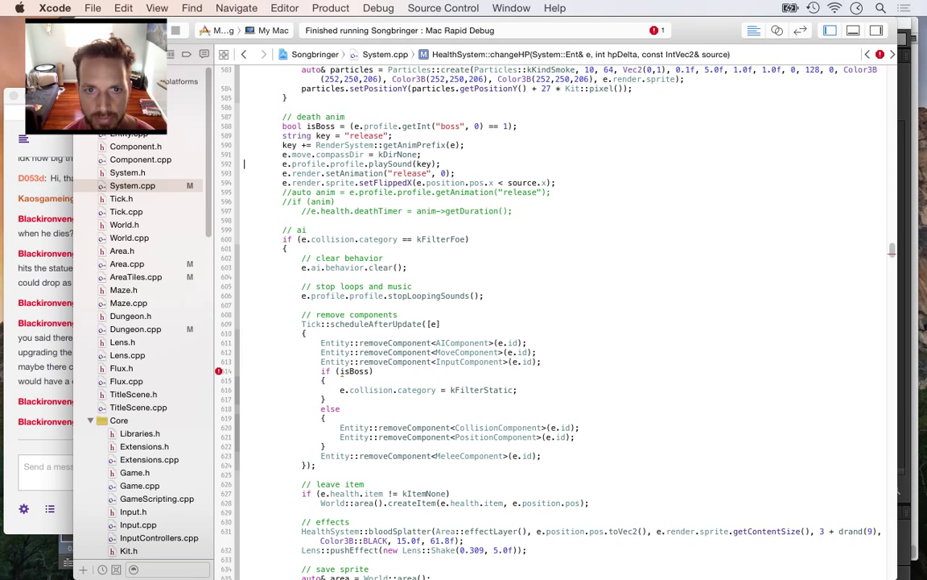
{"action": "key", "text": "shift+Down"}
{"action": "key", "text": "shift+Down"}
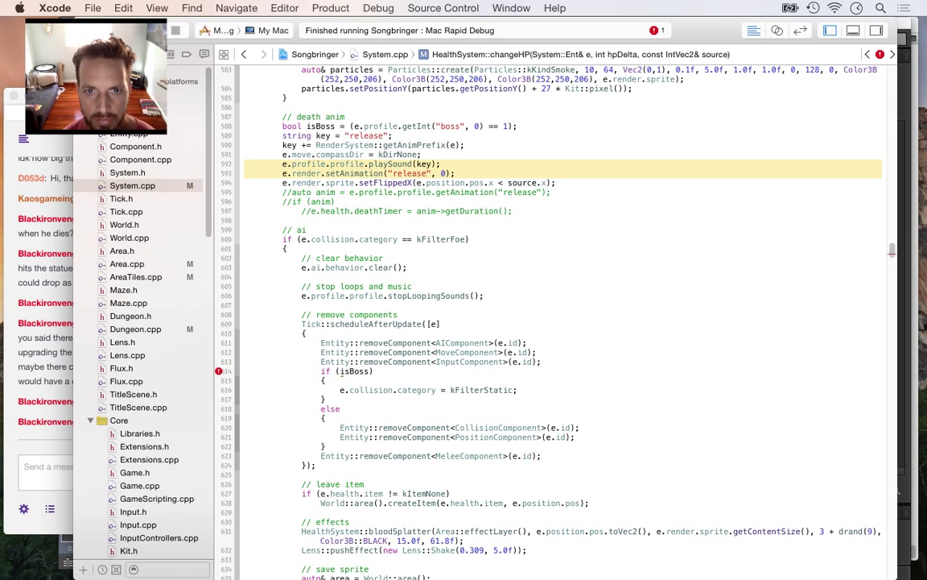
{"action": "key", "text": "super+x"}
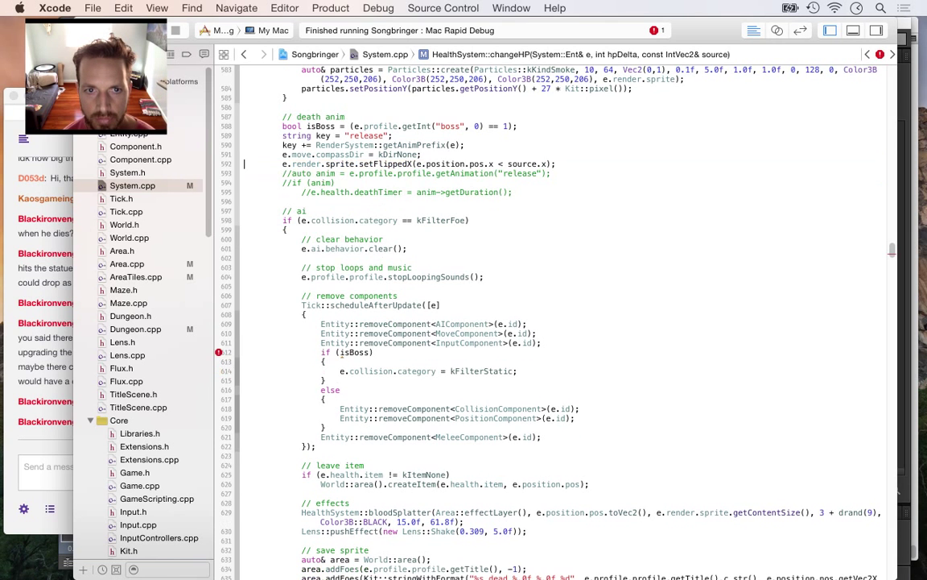
{"action": "key", "text": "Down"}
{"action": "key", "text": "super+v"}
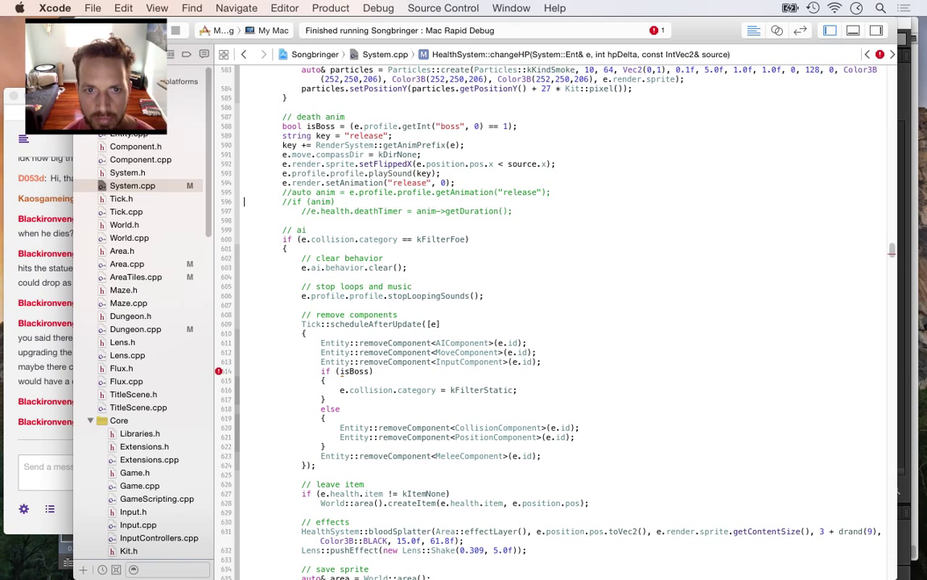
Insert blank lines before the playSound line and after the setAnimation line to set the pair apart
{"action": "key", "text": "shift+Down"}
{"action": "key", "text": "shift+Down"}
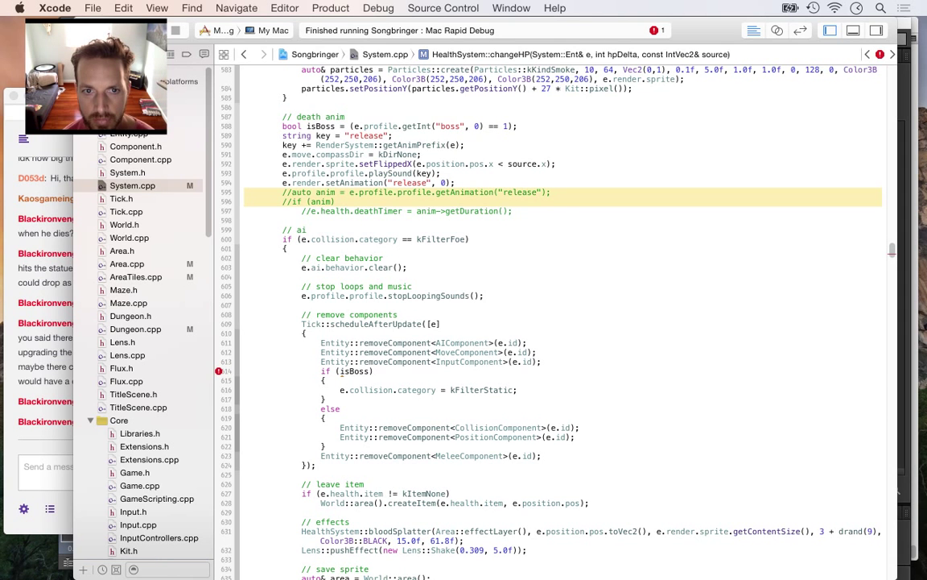
{"action": "key", "text": "Up"}
{"action": "key", "text": "Return"}
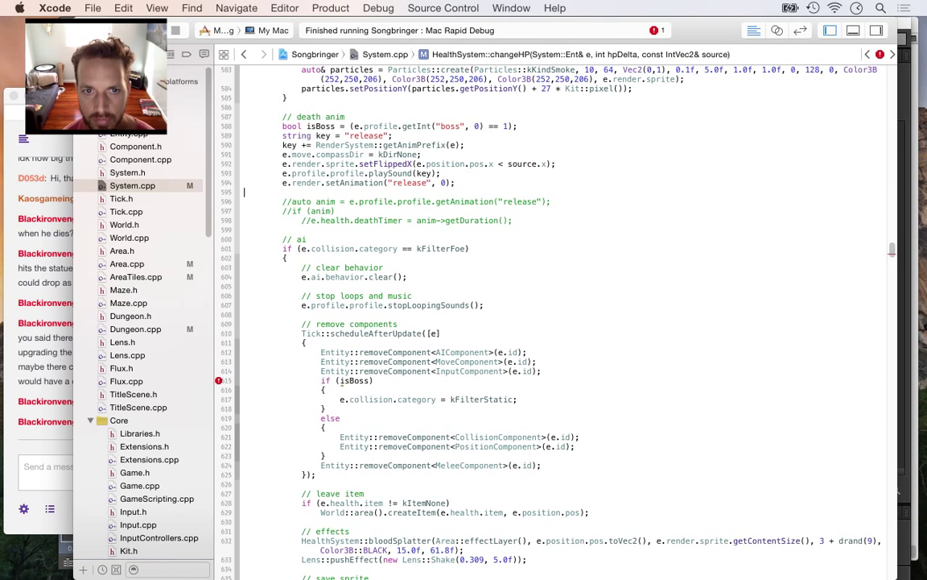
{"action": "key", "text": "Return"}
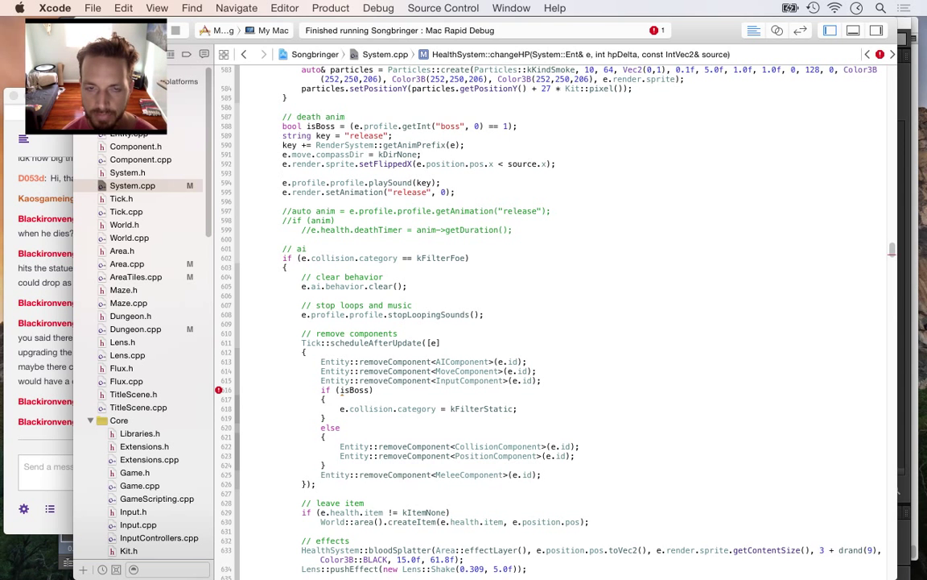
Start an e.render.sprite.scheduleOnce call below the setFlippedX line, using the overload with a std::function callback, float delay and string key
{"action": "type", "text": "e.re"}
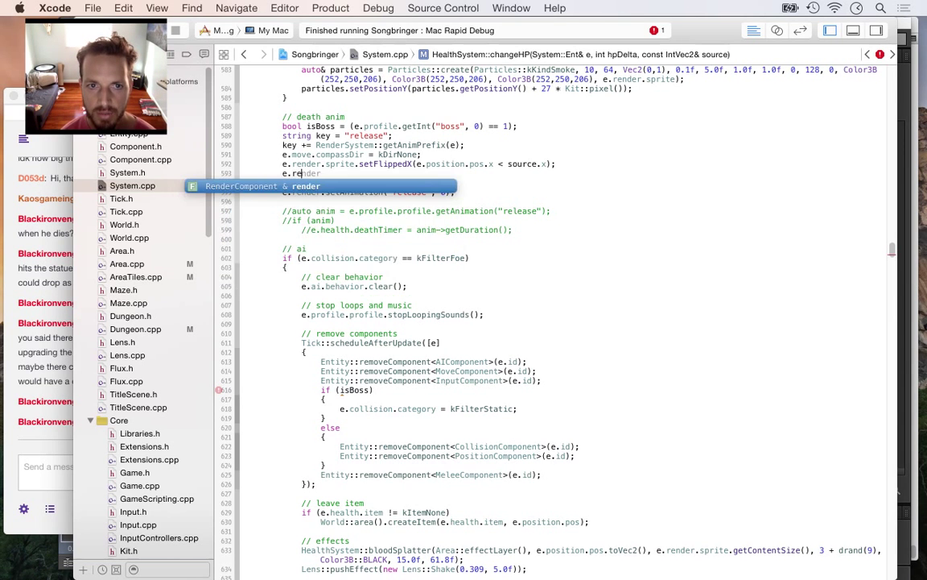
{"action": "type", "text": "nder.ru"}
{"action": "type", "text": "n"}
{"action": "key", "text": "BackSpace"}
{"action": "key", "text": "BackSpace"}
{"action": "key", "text": "BackSpace"}
{"action": "type", "text": "sc"}
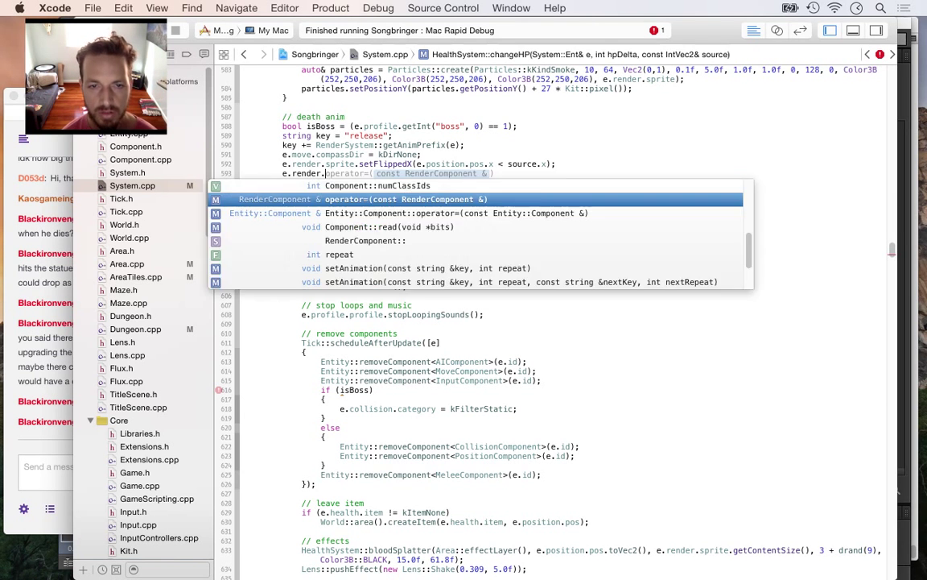
{"action": "type", "text": "a"}
{"action": "key", "text": "BackSpace"}
{"action": "key", "text": "BackSpace"}
{"action": "key", "text": "BackSpace"}
{"action": "type", "text": "sp"}
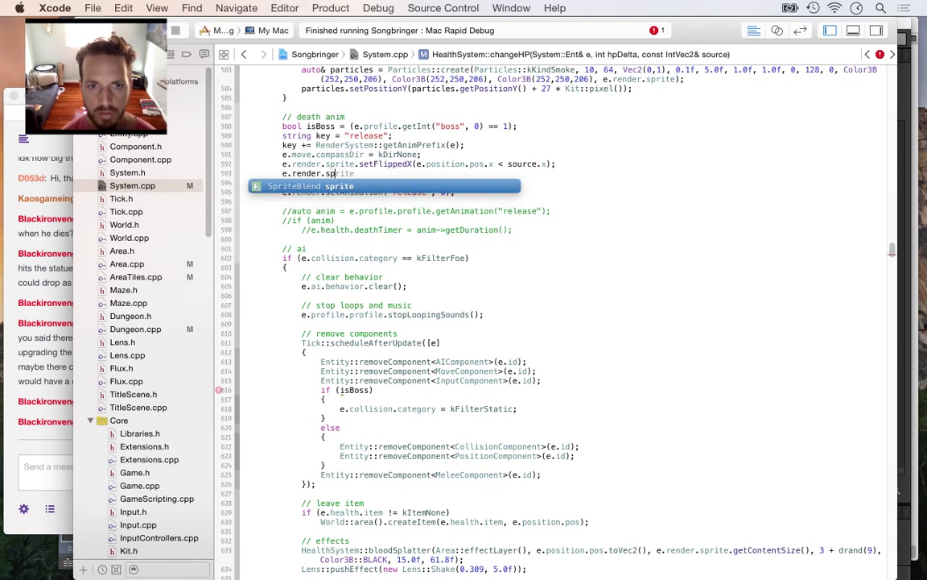
{"action": "type", "text": "rite.sche"}
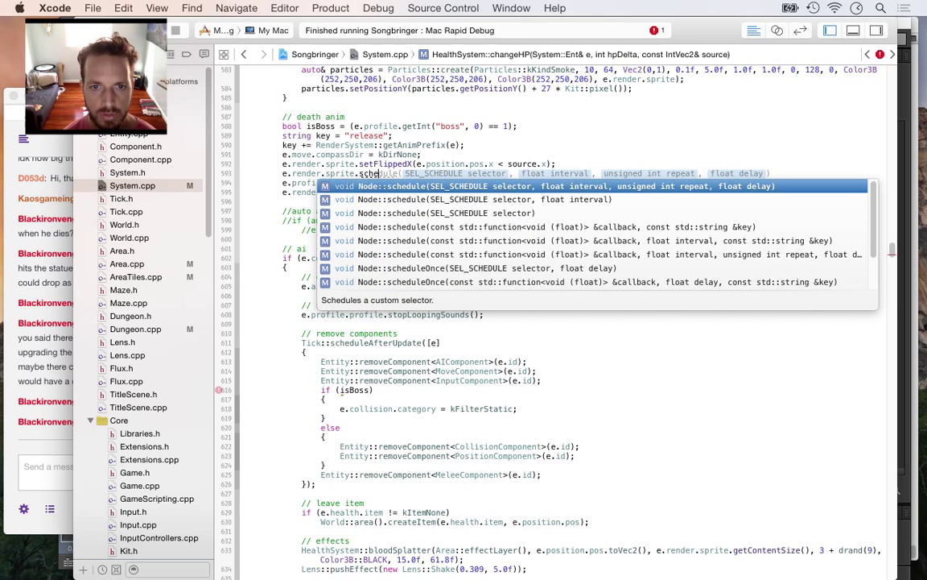
{"action": "key", "text": "Down"}
{"action": "key", "text": "Down"}
{"action": "key", "text": "Down"}
{"action": "key", "text": "Down"}
{"action": "key", "text": "Down"}
{"action": "key", "text": "Down"}
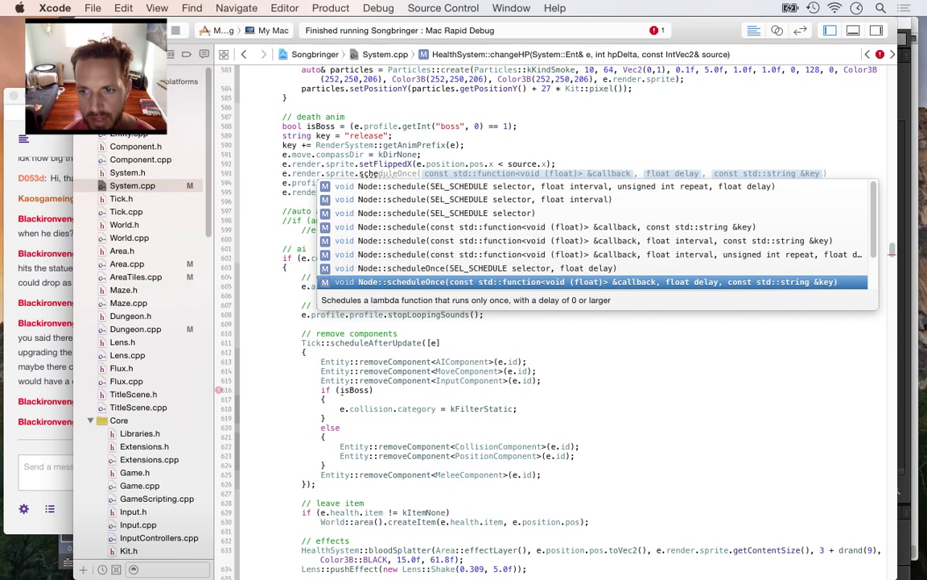
{"action": "key", "text": "Return"}
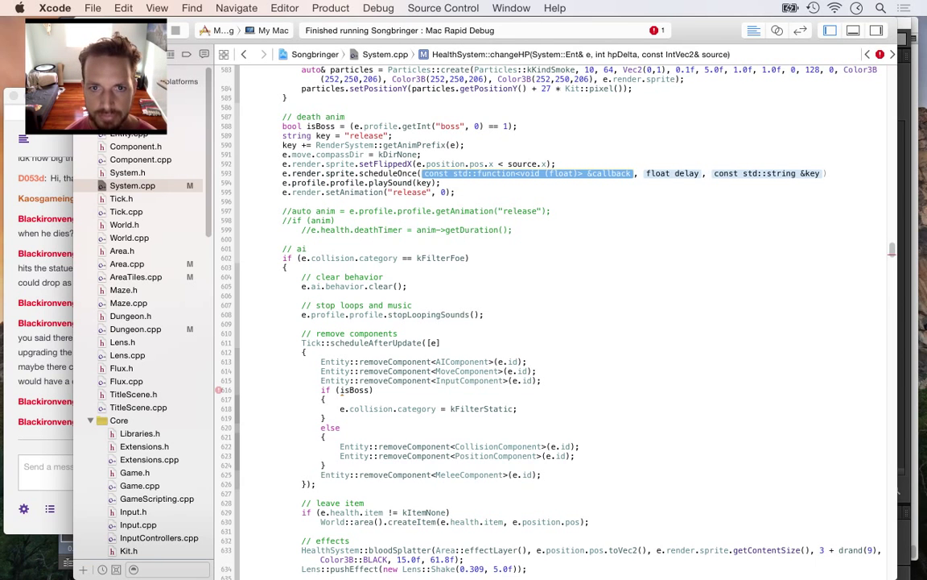
Fill the scheduleOnce callback with an empty lambda [] (float), placing its braces on separate lines
{"action": "type", "text": "0,"}
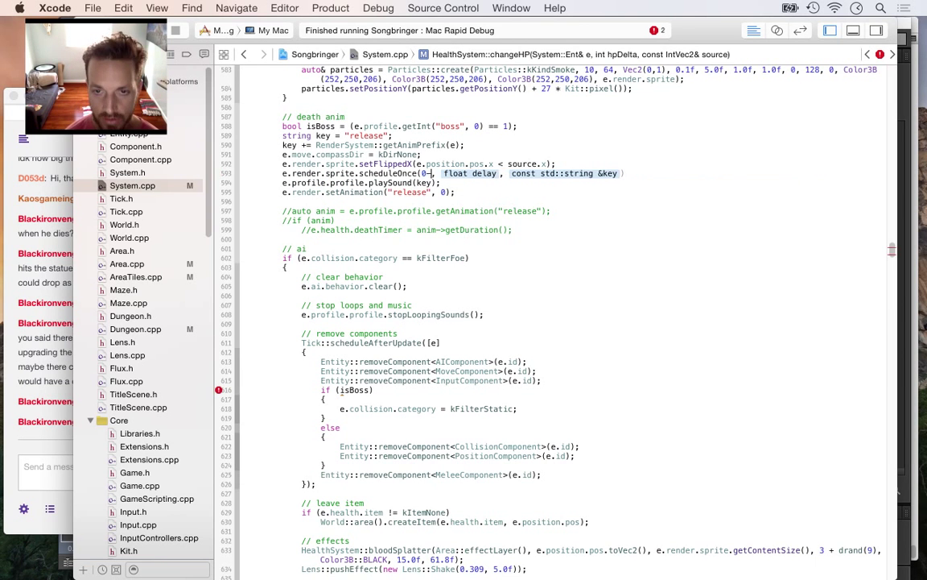
{"action": "key", "text": "BackSpace"}
{"action": "key", "text": "BackSpace"}
{"action": "key", "text": "BackSpace"}
{"action": "type", "text": "[] (fl"}
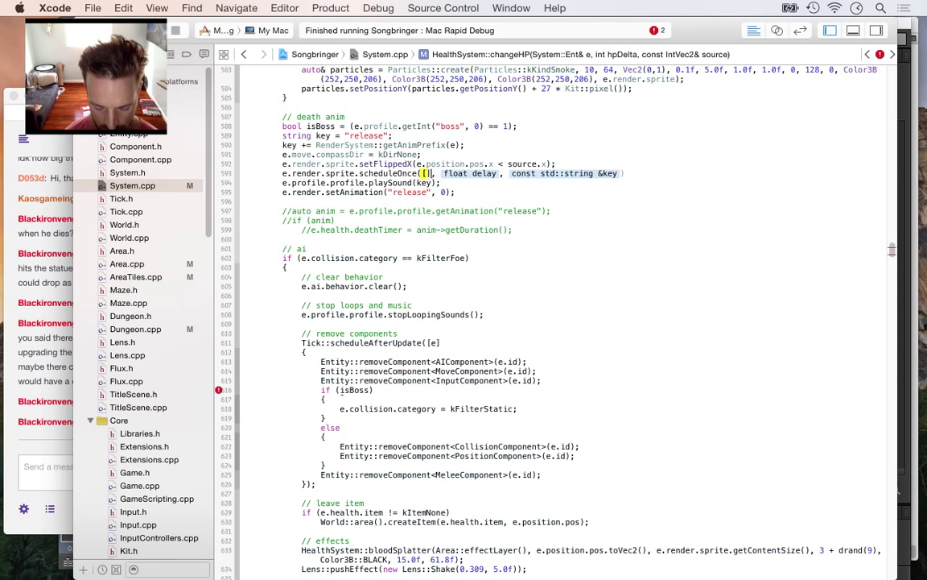
{"action": "type", "text": "oat)"}
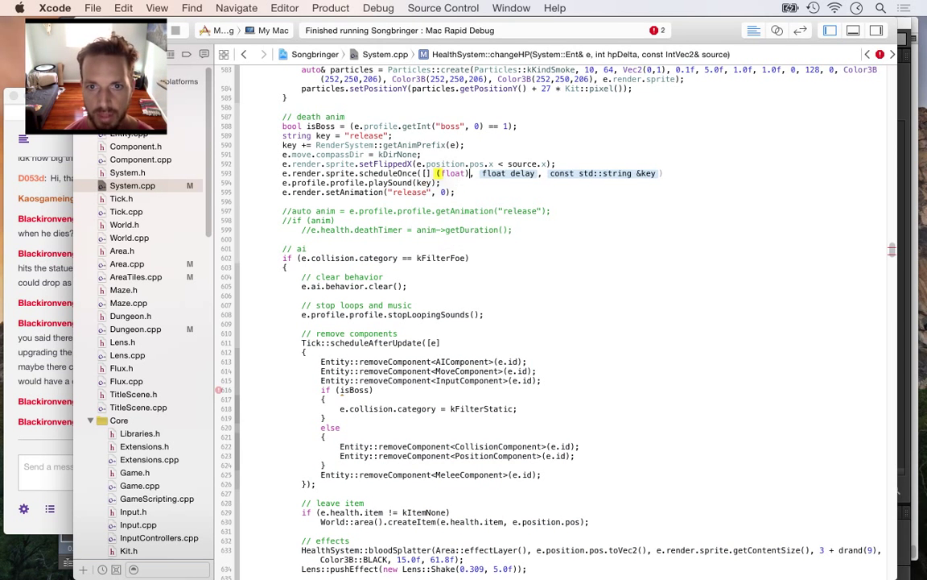
{"action": "key", "text": "Return"}
{"action": "type", "text": "{"}
{"action": "key", "text": "Return"}
{"action": "type", "text": "}"}
{"action": "key", "text": "Tab"}
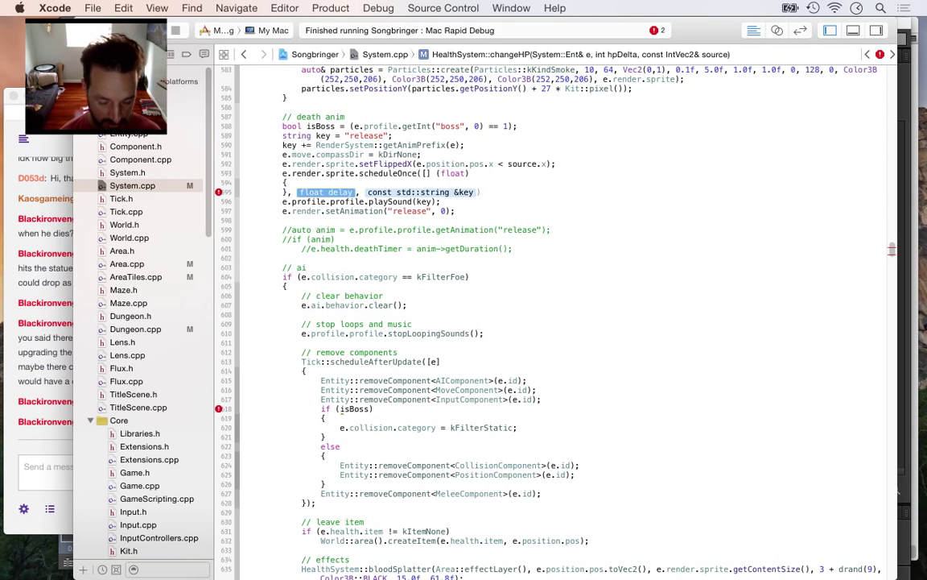
Set the scheduleOnce delay argument to isBoss ? 0.5f : 0.0f
{"action": "type", "text": "isBoss ? "}
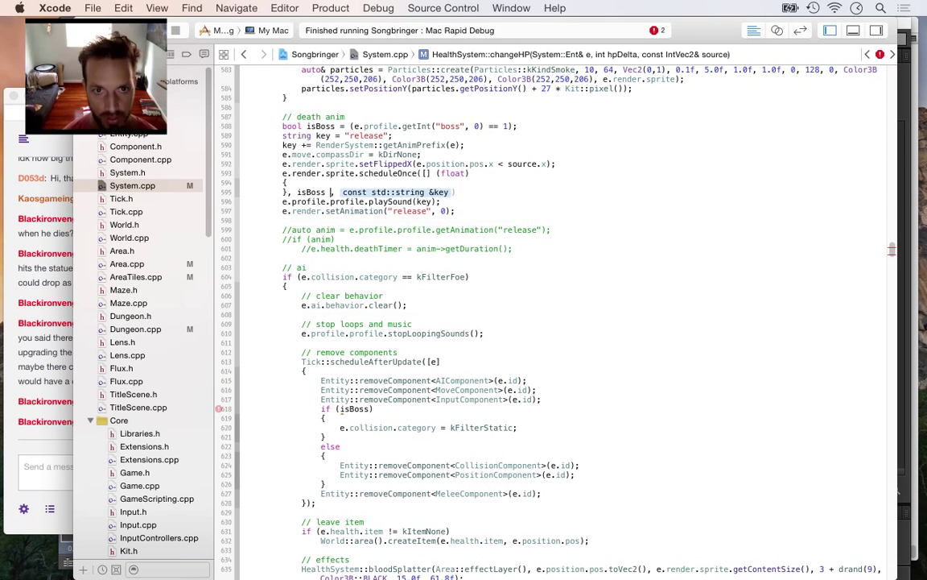
{"action": "type", "text": "-"}
{"action": "key", "text": "BackSpace"}
{"action": "type", "text": "0.5f "}
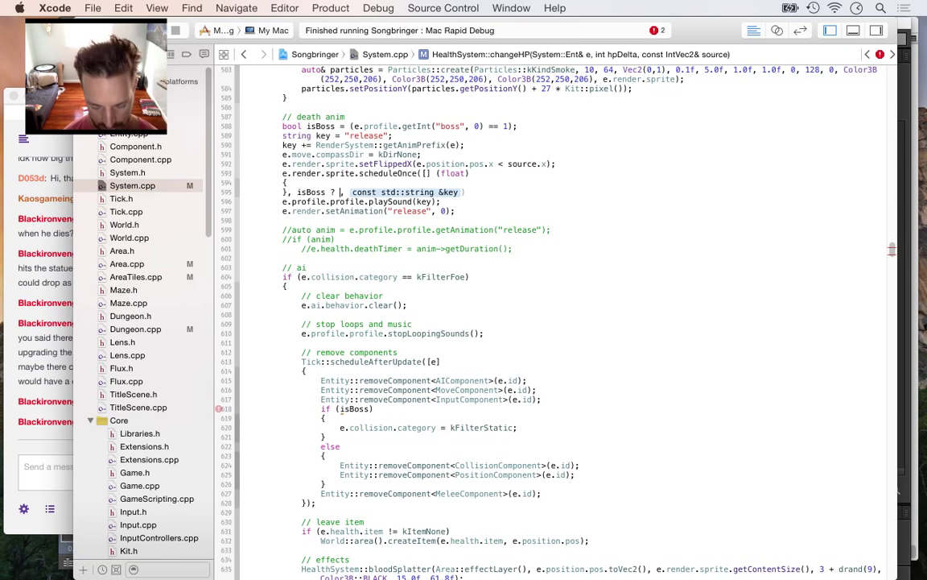
{"action": "type", "text": ": 0.0f,"}
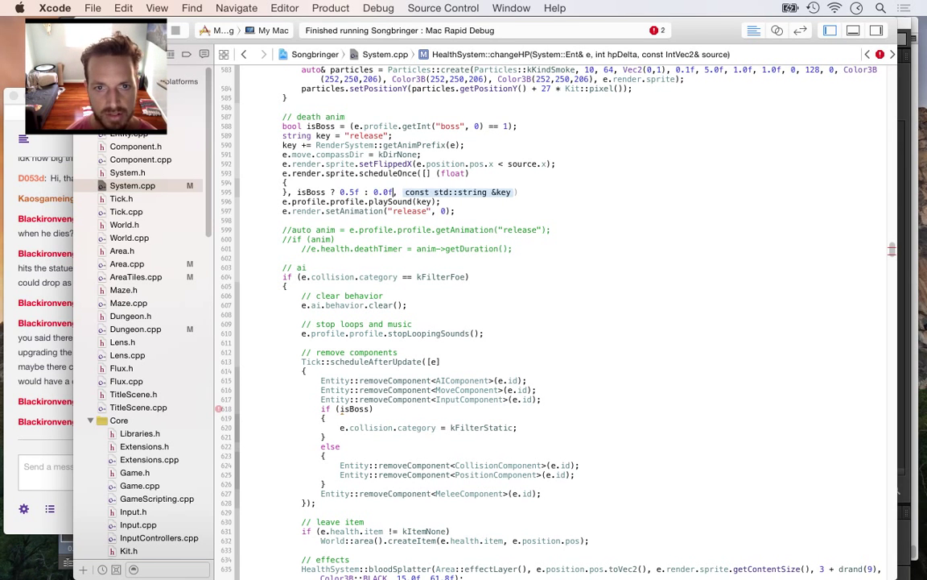
Set the scheduleOnce key argument to the string "deathAnimDelay"
{"action": "key", "text": "Tab"}
{"action": "type", "text": "\"\""}
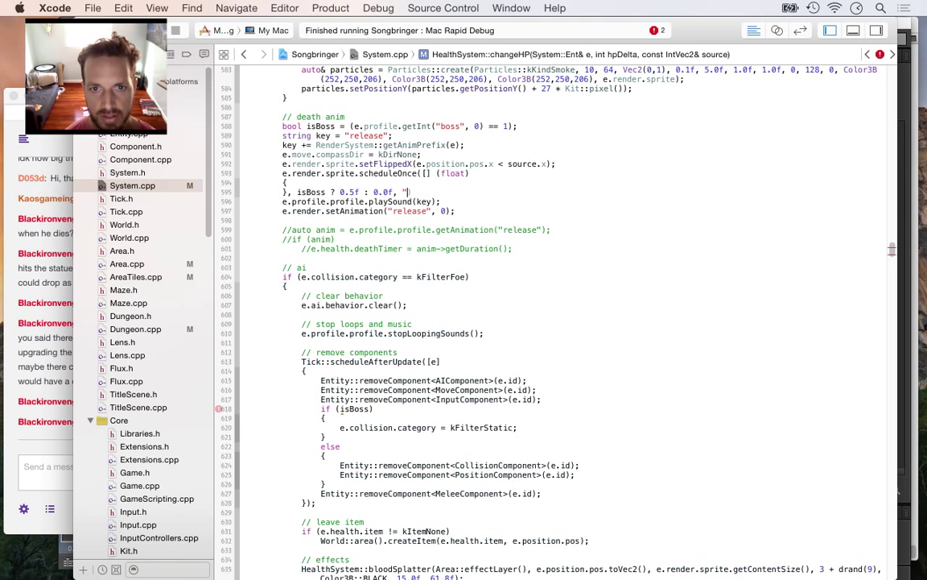
{"action": "key", "text": "Left"}
{"action": "key", "text": "Left"}
{"action": "type", "text": "death"}
{"action": "type", "text": "AnimDela"}
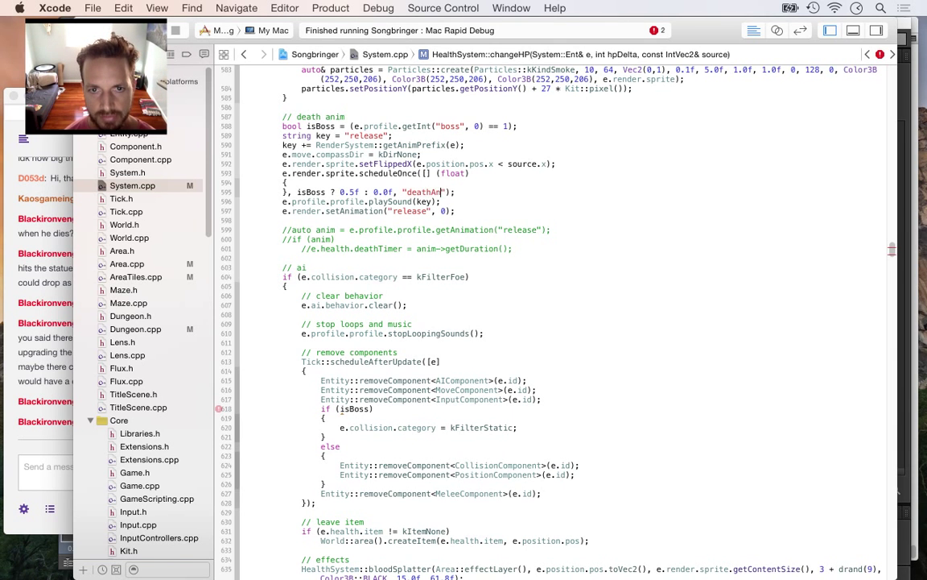
{"action": "type", "text": "y"}
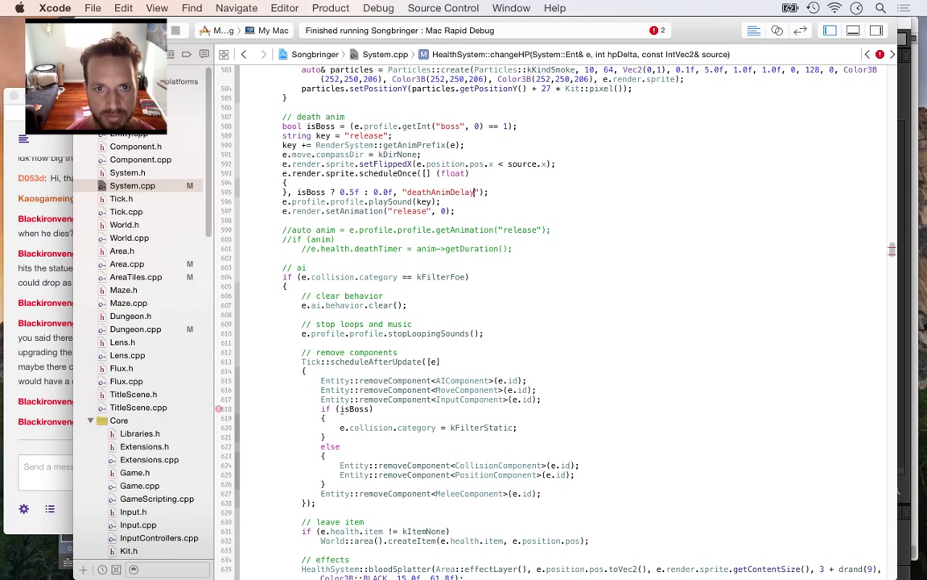
Add an empty line inside the scheduleOnce lambda body and capture e in its capture list
{"action": "key", "text": "Up"}
{"action": "key", "text": "Return"}
{"action": "key", "text": "Up"}
{"action": "key", "text": "Up"}
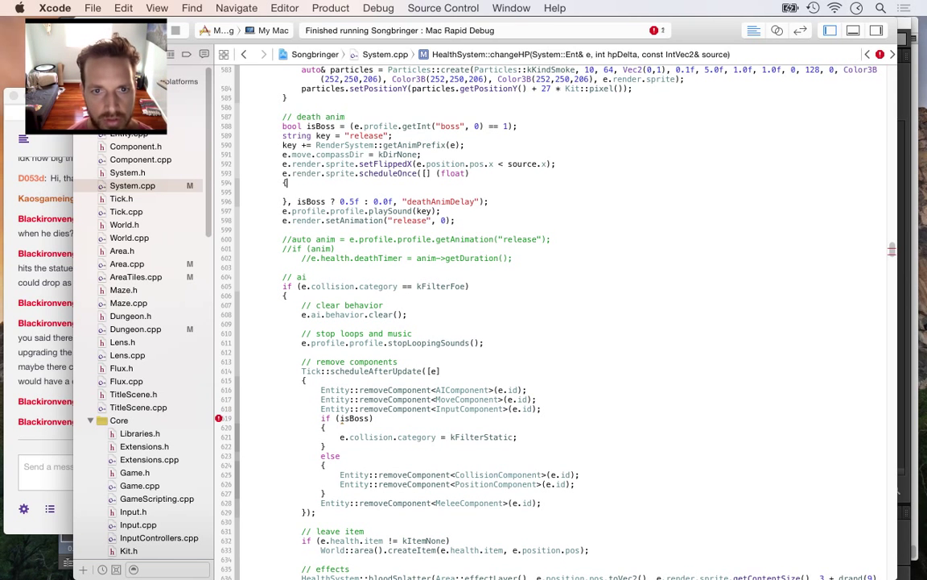
{"action": "key", "text": "super+Right"}
{"action": "key", "text": "Left"}
{"action": "key", "text": "Left"}
{"action": "key", "text": "Left"}
{"action": "key", "text": "Left"}
{"action": "key", "text": "Left"}
{"action": "key", "text": "Left"}
{"action": "key", "text": "Left"}
{"action": "key", "text": "Left"}
{"action": "key", "text": "Left"}
{"action": "type", "text": "e"}
Move the playSound(key) and setAnimation("release", 0) lines into the scheduleOnce lambda body
{"action": "key", "text": "Down"}
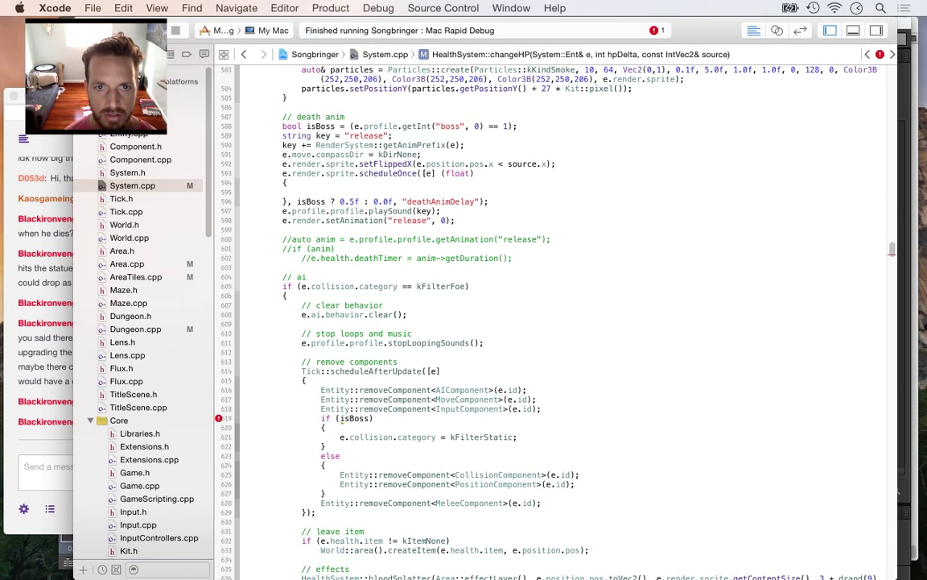
{"action": "key", "text": "Down"}
{"action": "key", "text": "Down"}
{"action": "key", "text": "super+Left"}
{"action": "key", "text": "shift+Down"}
{"action": "key", "text": "shift+Down"}
{"action": "key", "text": "super+x"}
{"action": "key", "text": "Up"}
{"action": "key", "text": "Up"}
{"action": "key", "text": "super+v"}
Indent the two moved lines one level and delete the blank line before the lambda's closing brace
{"action": "key", "text": "Up"}
{"action": "key", "text": "Up"}
{"action": "key", "text": "shift+Down"}
{"action": "key", "text": "shift+Down"}
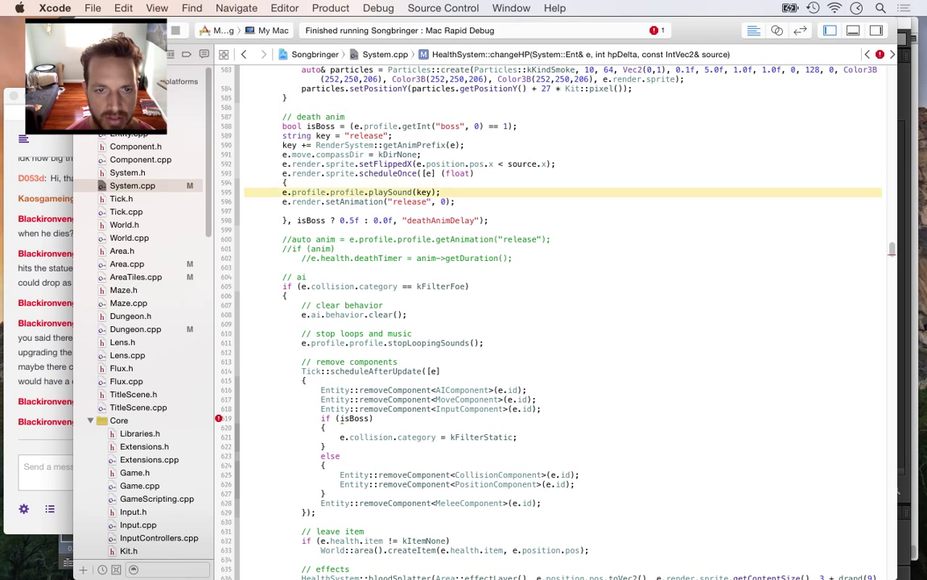
{"action": "key", "text": "super+]"}
{"action": "key", "text": "Down"}
{"action": "key", "text": "shift+Up"}
{"action": "key", "text": "BackSpace"}
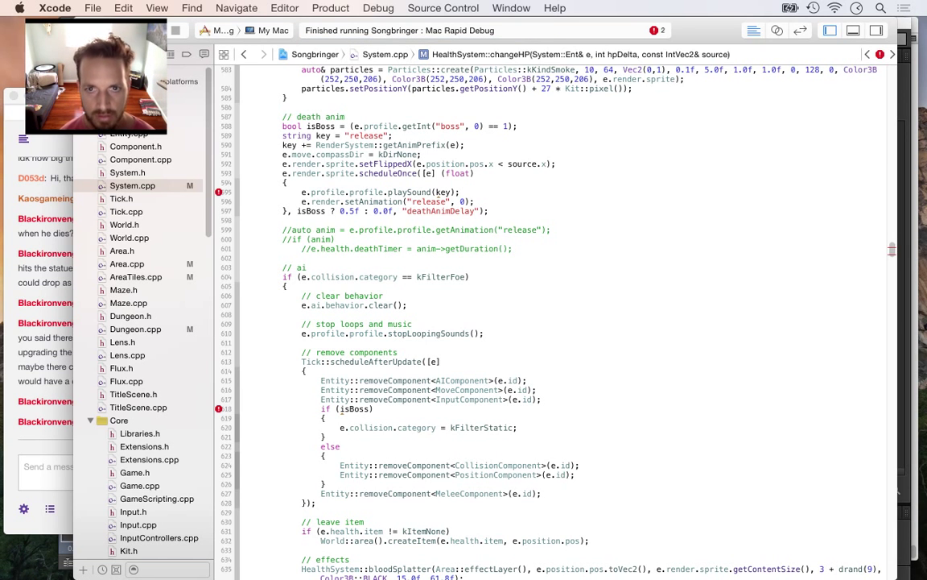
Build the game, then capture key in the scheduleOnce lambda and isBoss in the Tick::scheduleAfterUpdate lambda
{"action": "key", "text": "super+r"}
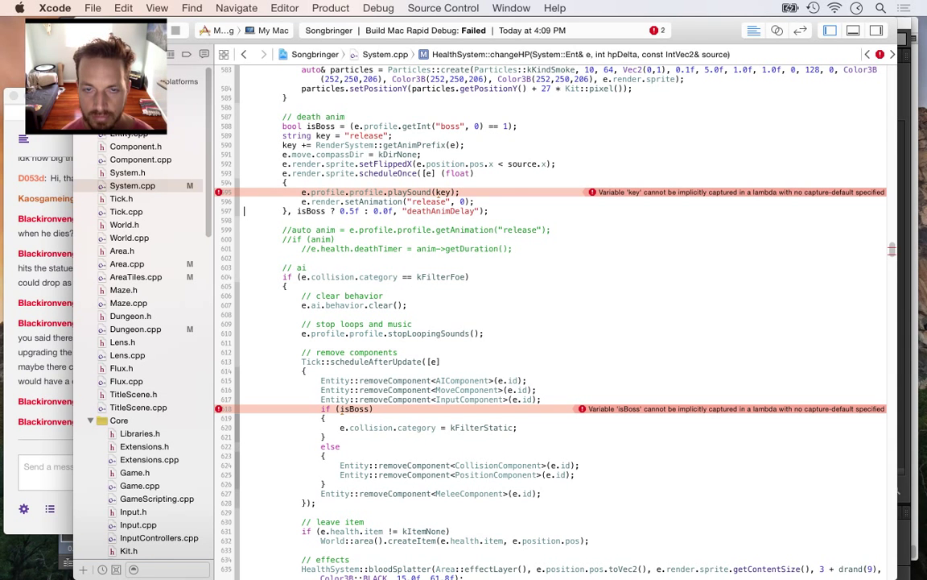
{"action": "left_click", "coordinate": [433, 173]}
{"action": "type", "text": ", key"}
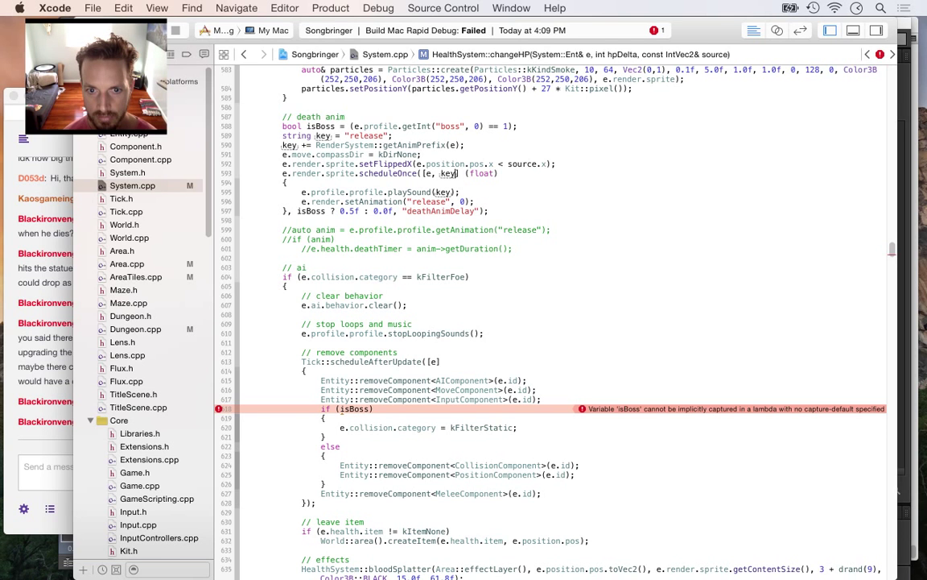
{"action": "left_click", "coordinate": [437, 361]}
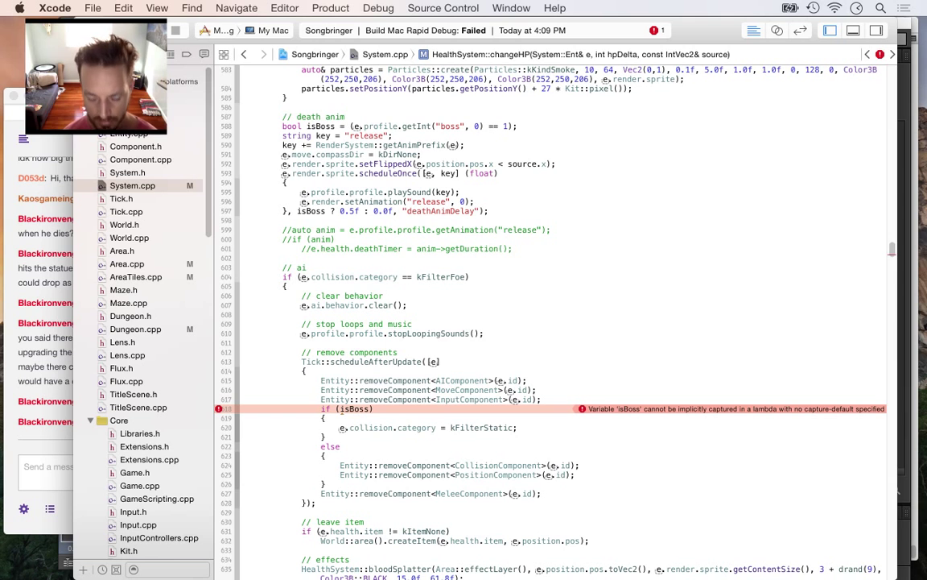
{"action": "type", "text": ", isBoss"}
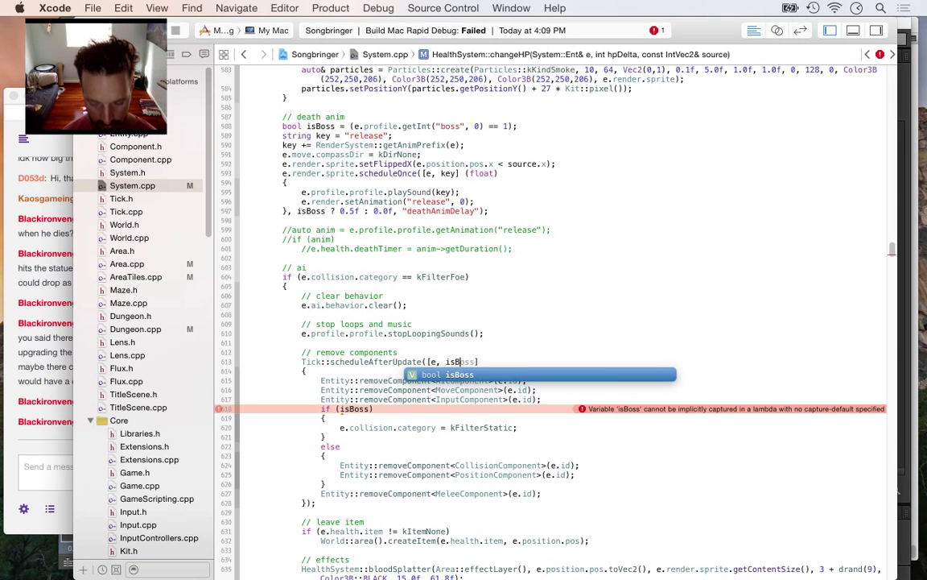
{"action": "key", "text": "Return"}
Run the game, lower the system volume and engage the Drobth boss in its room
{"action": "key", "text": "super+r"}
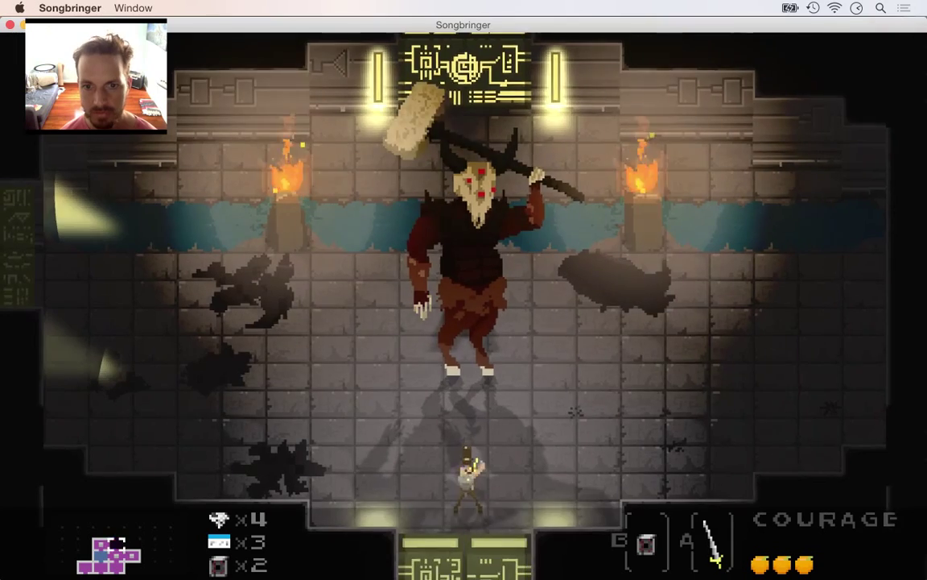
{"action": "key", "text": "a"}
{"action": "key", "text": "Left"}
{"action": "key", "text": "Right"}
{"action": "key", "text": "Left"}
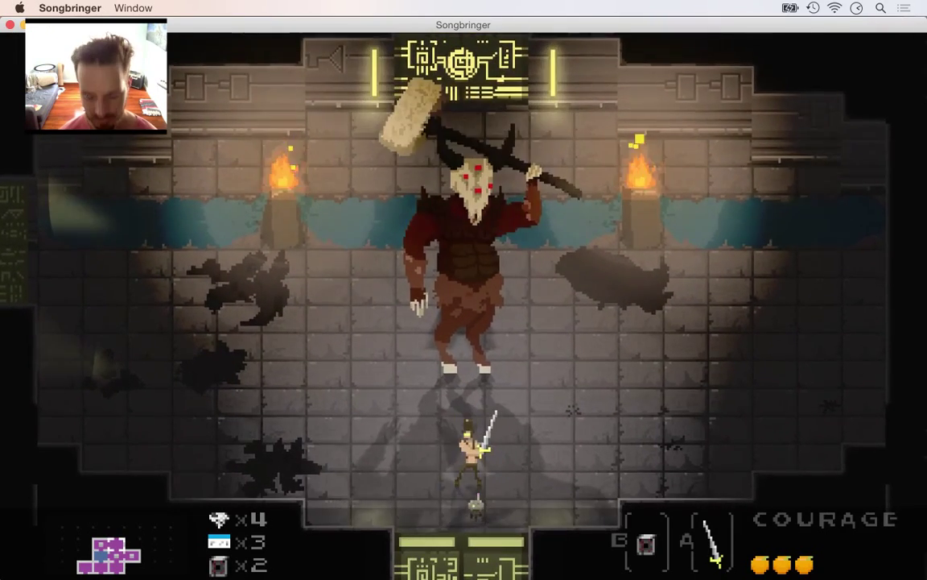
{"action": "key", "text": "XF86AudioLowerVolume"}
{"action": "key", "text": "Left"}
{"action": "key", "text": "Left"}
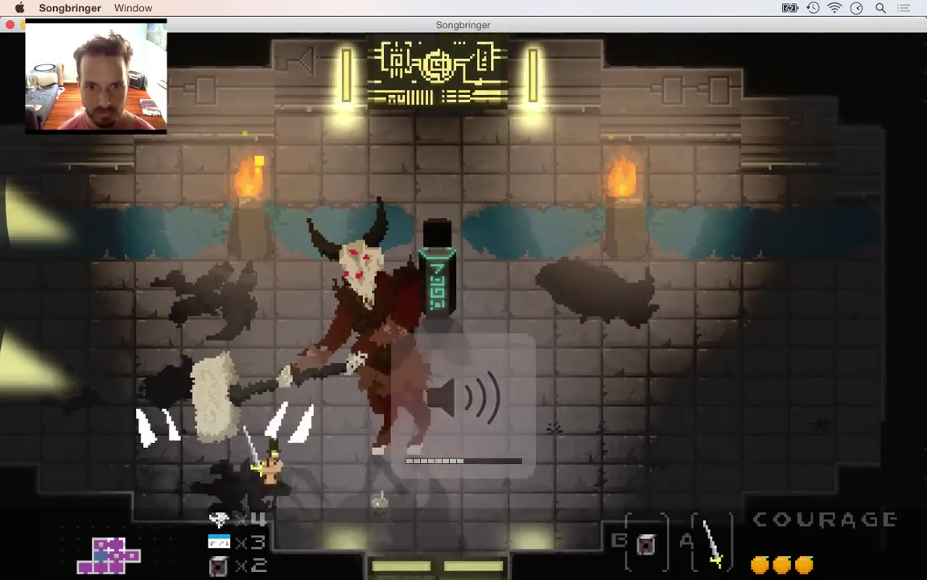
Defeat the Drobth boss with sword strikes to check its delayed death sound and animation, and quit the game
{"action": "key", "text": "Right"}
{"action": "key", "text": "Up"}
{"action": "key", "text": "a"}
{"action": "key", "text": "a"}
{"action": "key", "text": "a"}
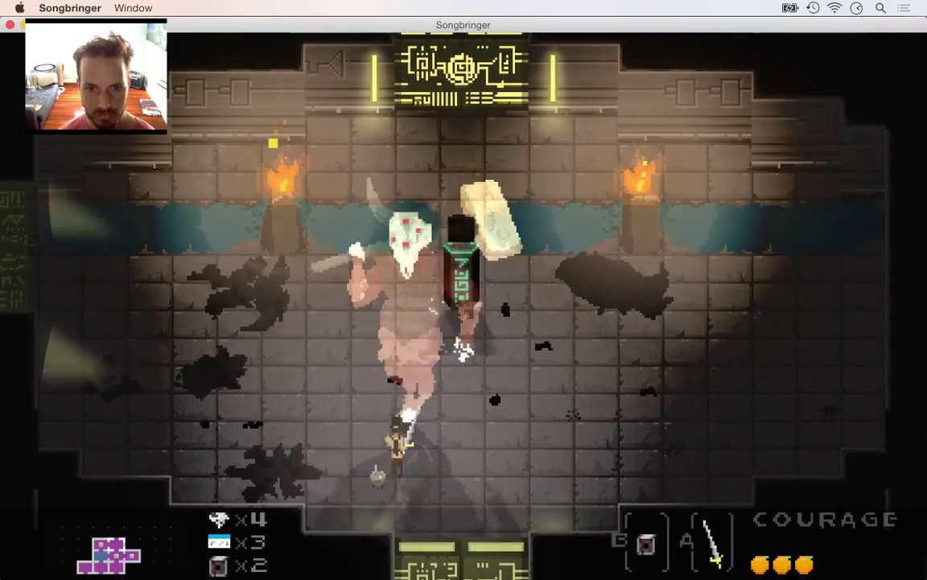
{"action": "key", "text": "Right"}
{"action": "key", "text": "a"}
{"action": "key", "text": "Up"}
{"action": "key", "text": "a"}
{"action": "key", "text": "Left"}
{"action": "key", "text": "a"}
{"action": "key", "text": "Right"}
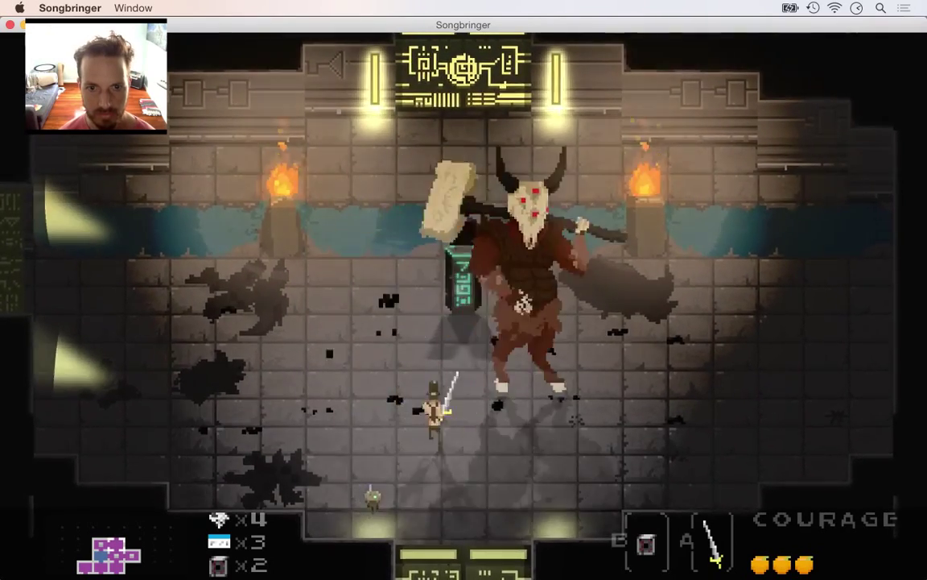
{"action": "key", "text": "Up"}
{"action": "key", "text": "a"}
{"action": "key", "text": "Right"}
{"action": "key", "text": "Left"}
{"action": "key", "text": "a"}
{"action": "key", "text": "a"}
{"action": "key", "text": "Down"}
{"action": "key", "text": "Up"}
{"action": "key", "text": "a"}
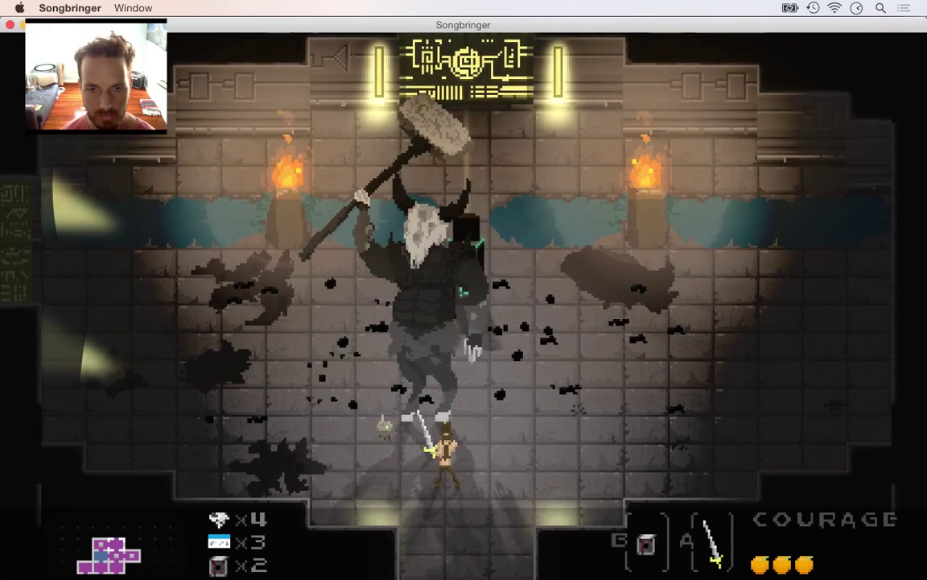
{"action": "key", "text": "super+q"}
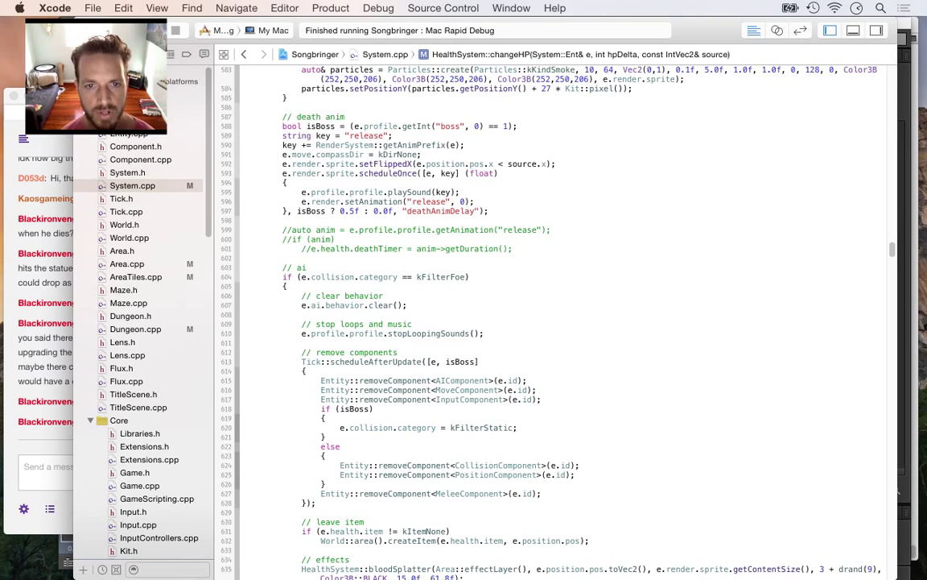
Replace a digit of the boss's death animation delay with 1 and run the game again
{"action": "key", "text": "Delete"}
{"action": "type", "text": "1"}
{"action": "key", "text": "super+r"}
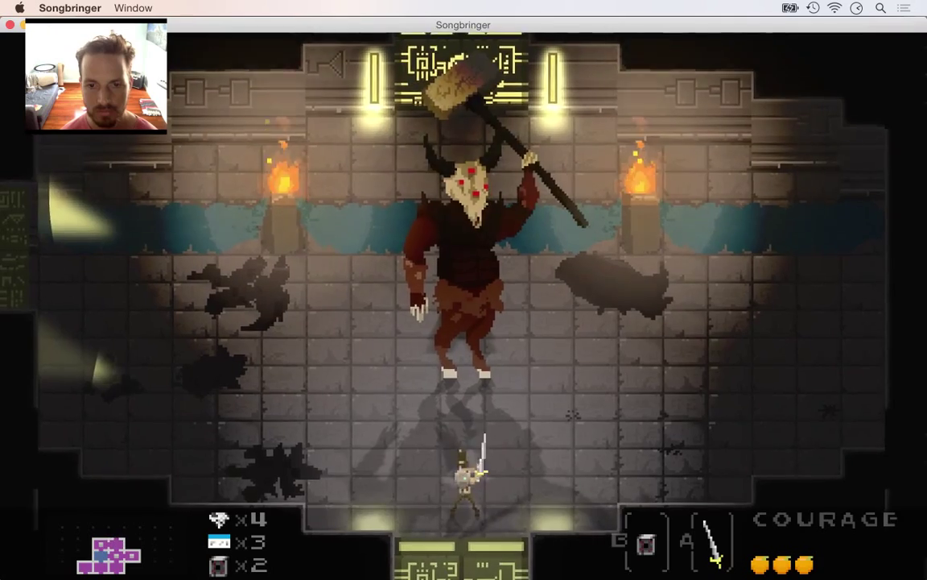
Fight the Drobth boss with sword strikes until it dies, testing the new death animation delay
{"action": "key", "text": "Right"}
{"action": "key", "text": "Up"}
{"action": "key", "text": "a"}
{"action": "key", "text": "a"}
{"action": "key", "text": "Left"}
{"action": "key", "text": "a"}
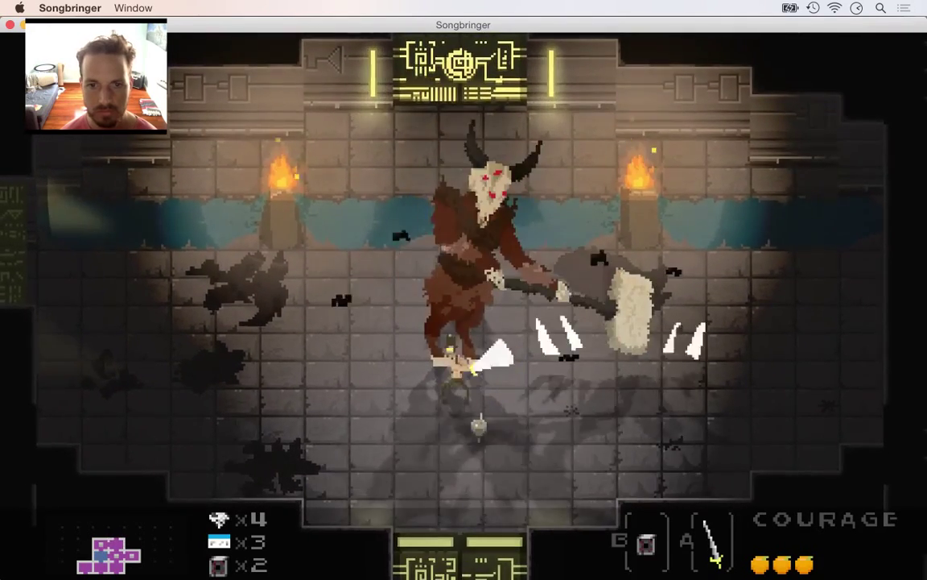
{"action": "key", "text": "Up"}
{"action": "key", "text": "a"}
{"action": "key", "text": "a"}
{"action": "key", "text": "Down"}
{"action": "key", "text": "Up"}
{"action": "key", "text": "a"}
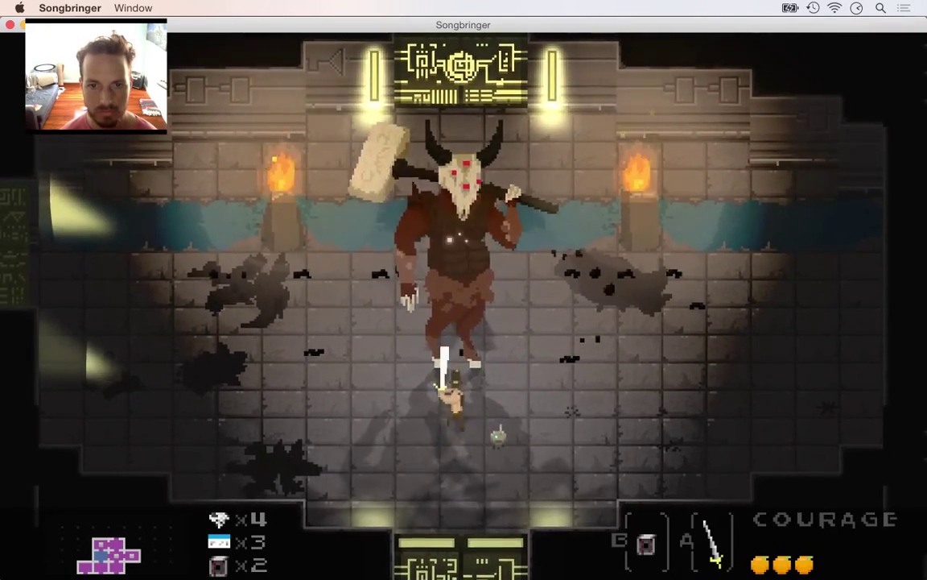
{"action": "key", "text": "Down"}
{"action": "key", "text": "Up"}
{"action": "key", "text": "a"}
{"action": "key", "text": "a"}
{"action": "key", "text": "Right"}
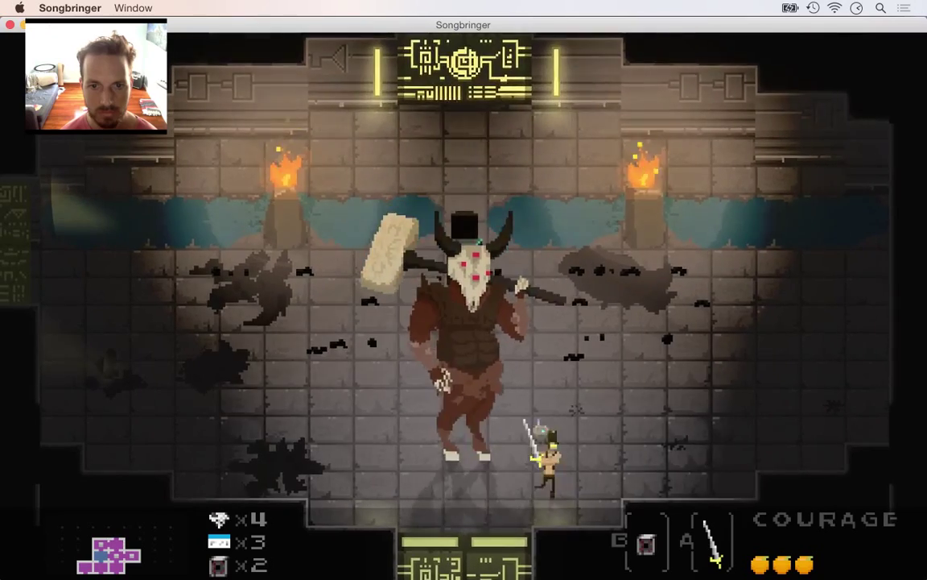
{"action": "key", "text": "Up"}
{"action": "key", "text": "Left"}
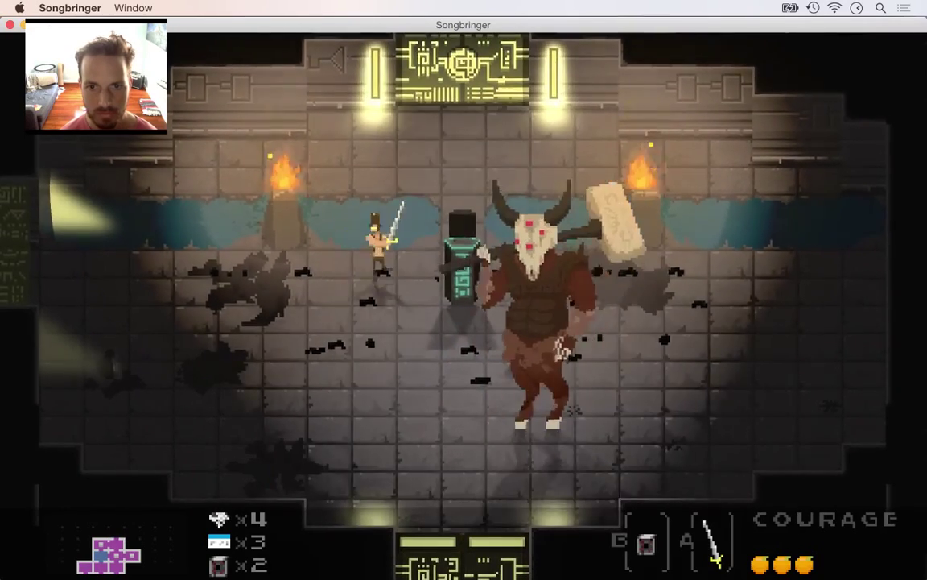
{"action": "key", "text": "Right"}
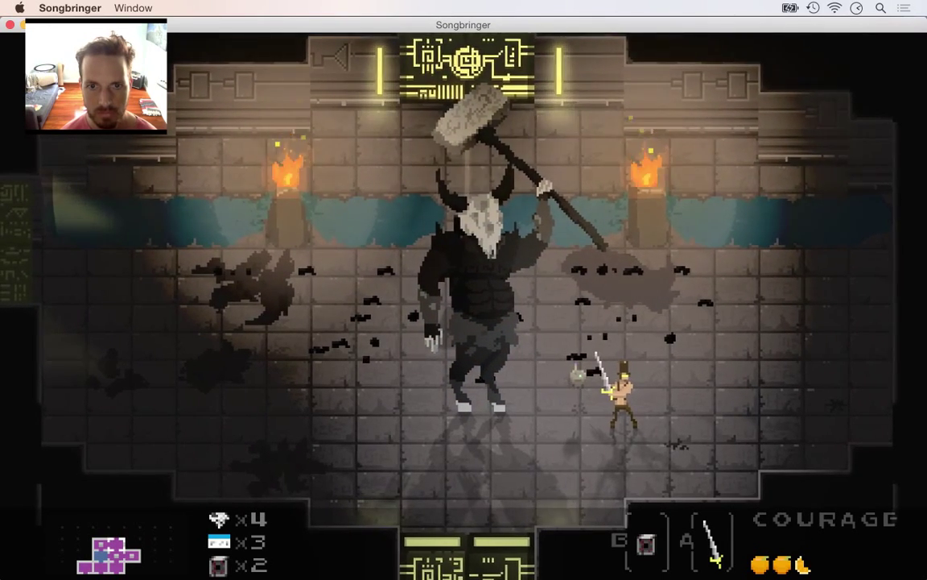
Walk the hero around all sides of the petrified boss to check its look and collision, and quit the game
{"action": "key", "text": "Left"}
{"action": "key", "text": "Up"}
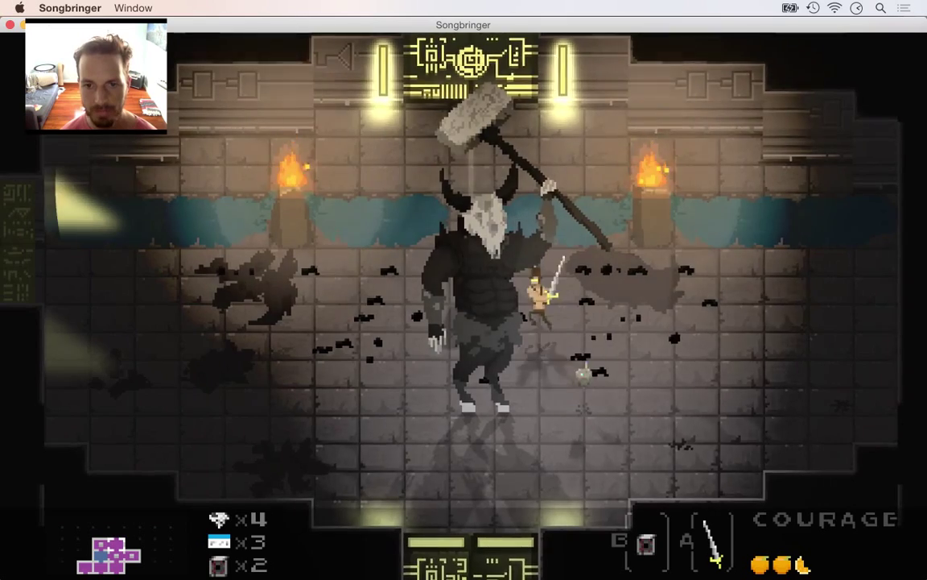
{"action": "key", "text": "Left"}
{"action": "key", "text": "Down"}
{"action": "key", "text": "Right"}
{"action": "key", "text": "Up"}
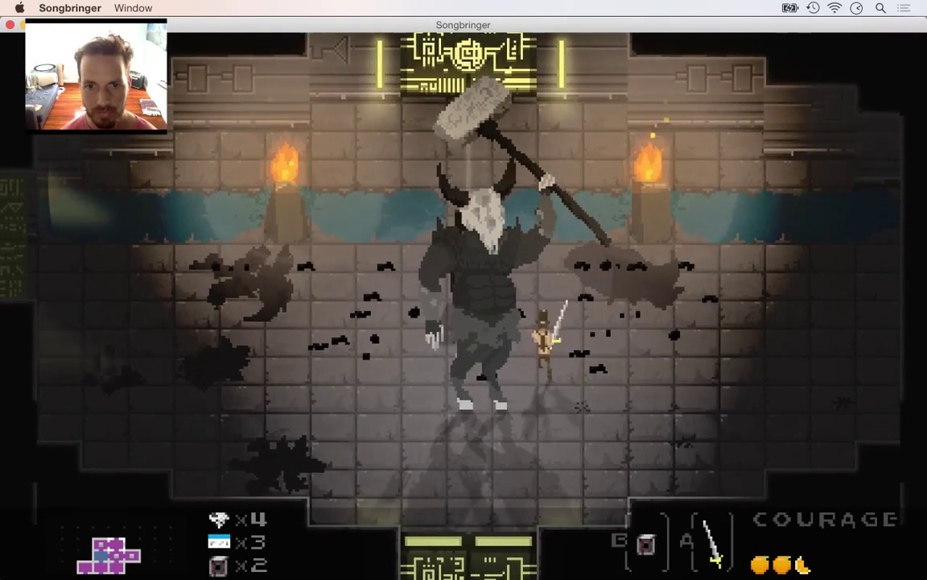
{"action": "key", "text": "Left"}
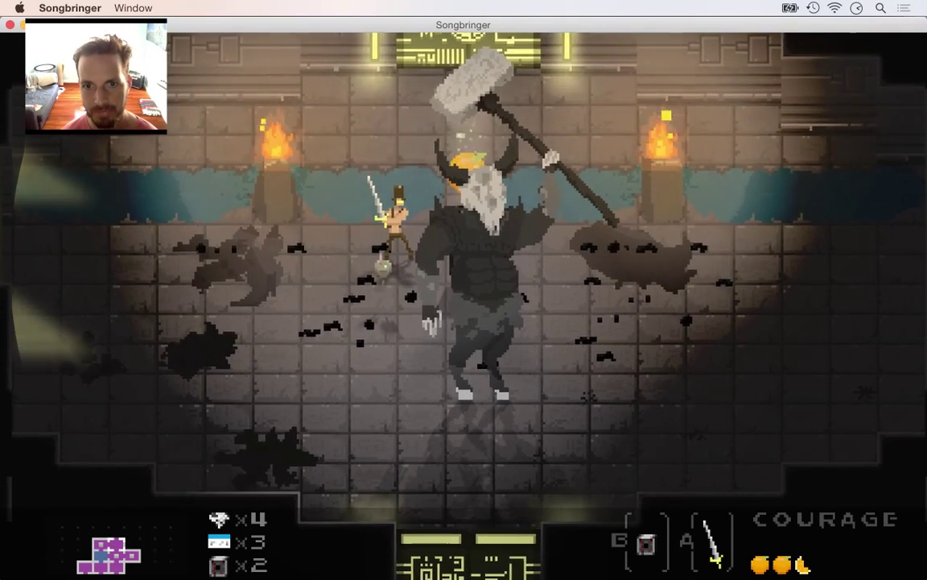
{"action": "key", "text": "Down"}
{"action": "key", "text": "Right"}
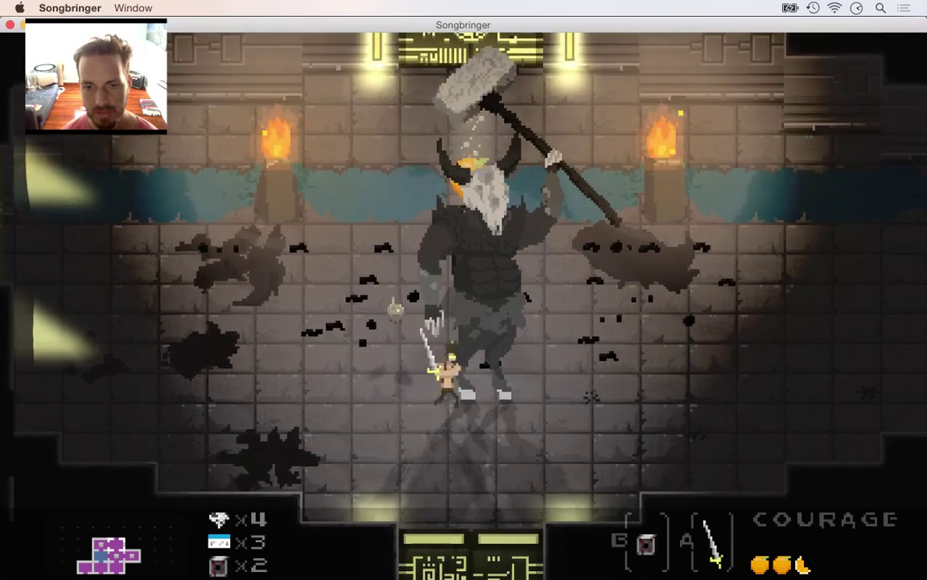
{"action": "key", "text": "Up"}
{"action": "key", "text": "Right"}
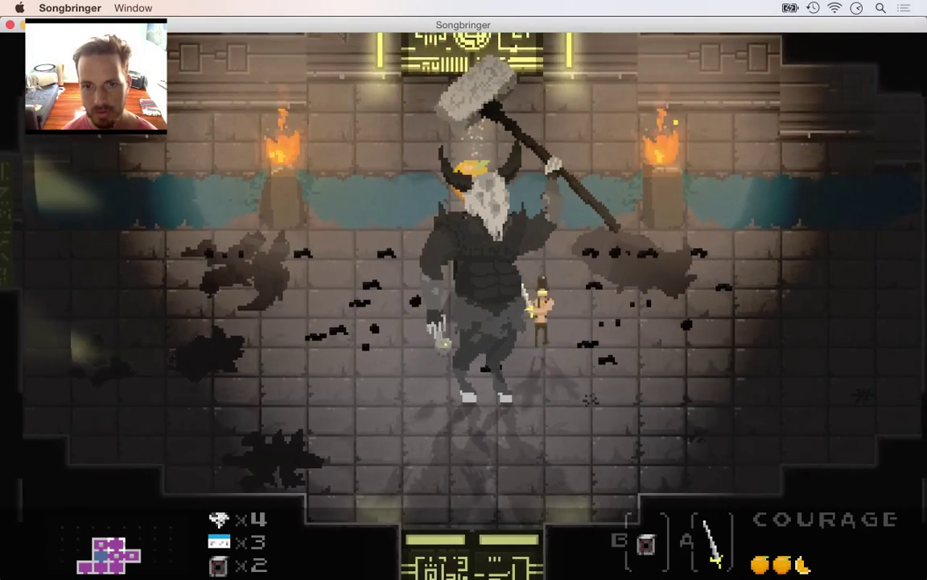
{"action": "key", "text": "Down"}
{"action": "key", "text": "Left"}
{"action": "key", "text": "Up"}
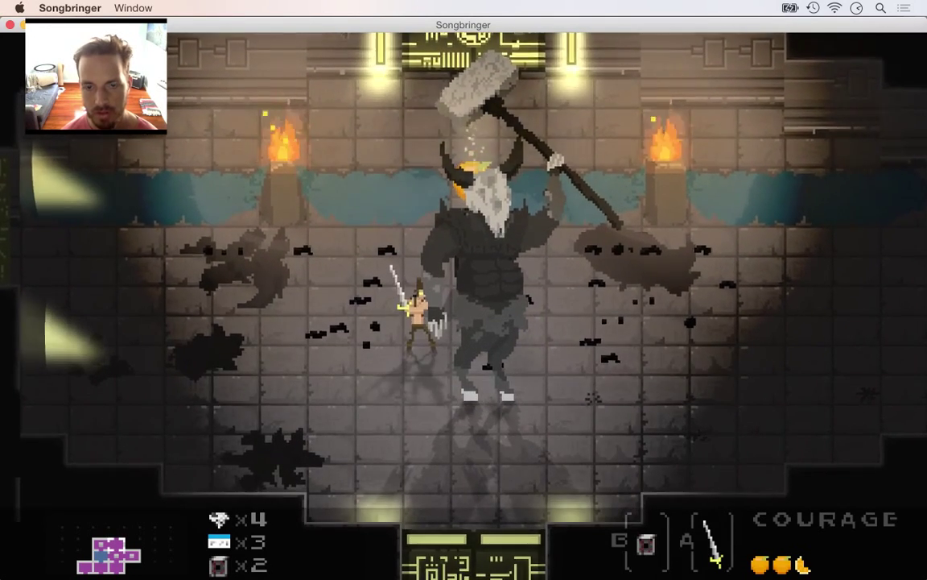
{"action": "key", "text": "Down"}
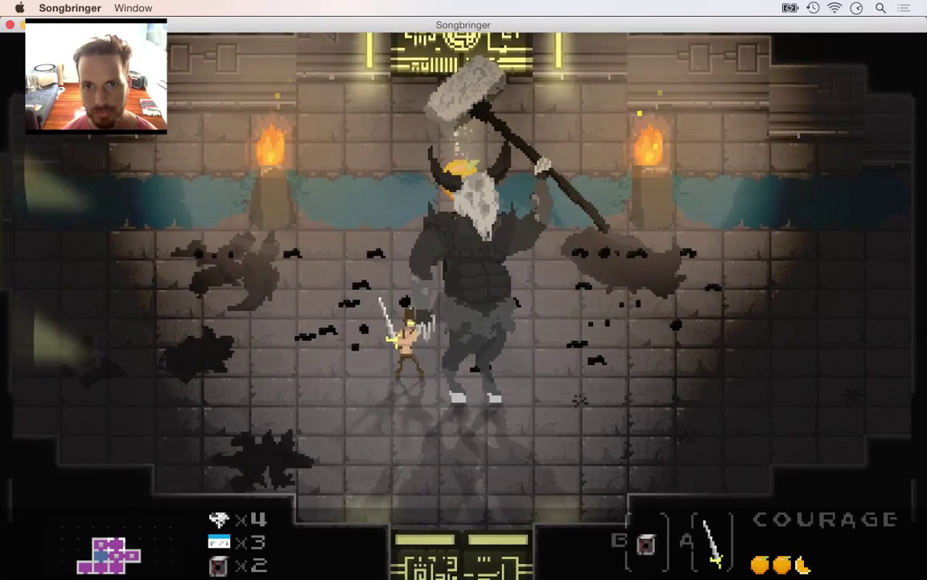
{"action": "key", "text": "super+q"}
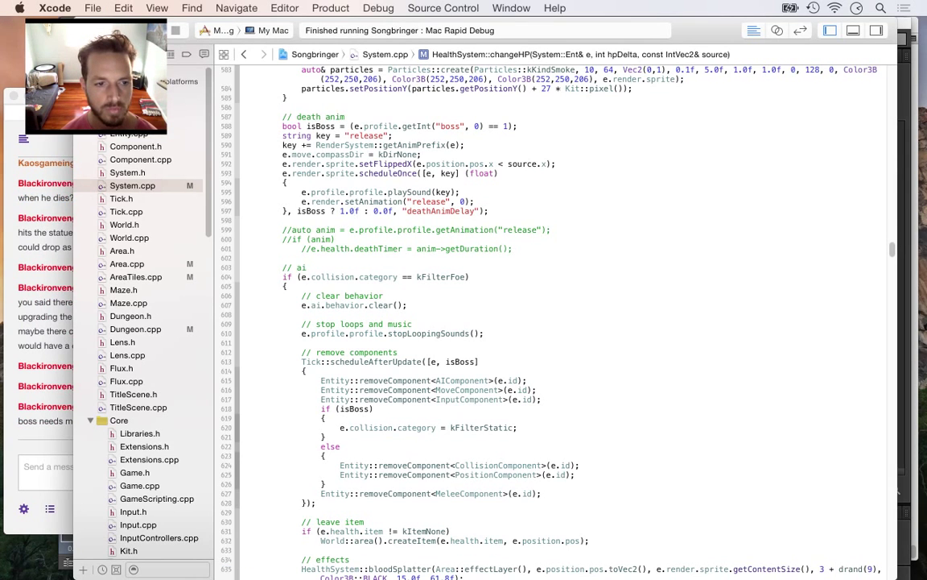
Switch to the stream chat in Safari, read the latest viewer message about the boss's health, and return to Xcode
{"action": "key", "text": "super+Tab"}
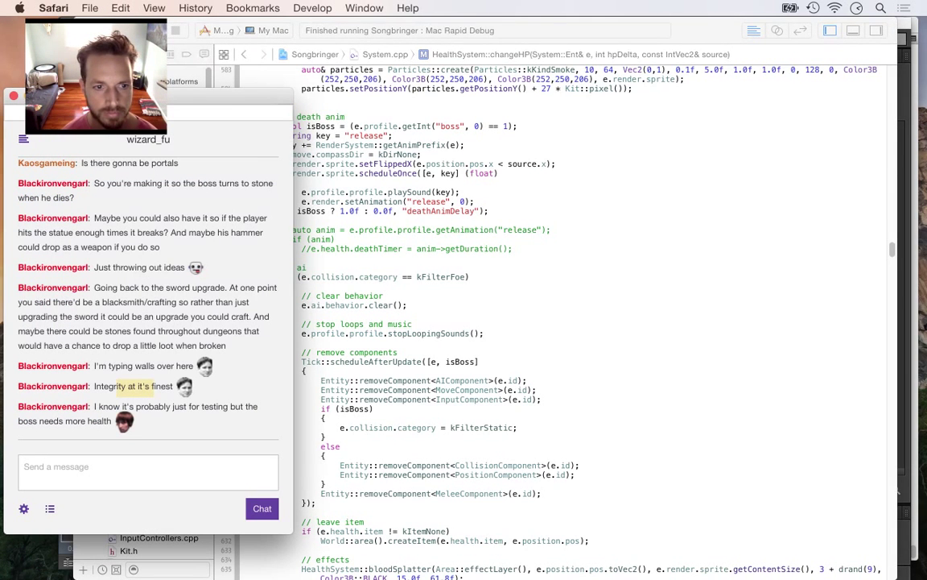
{"action": "left_click_drag", "start_coordinate": [99, 407], "coordinate": [102, 422]}
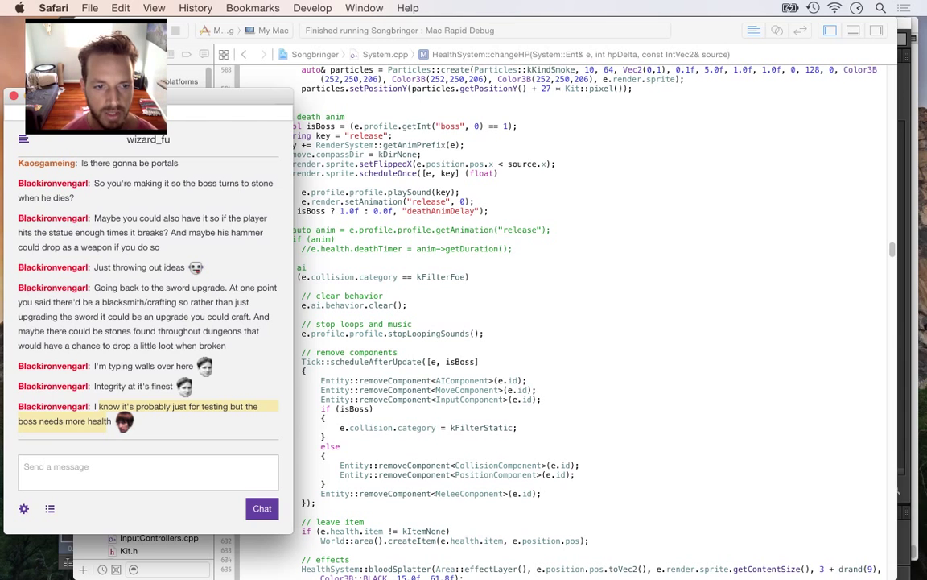
{"action": "key", "text": "super+Tab"}
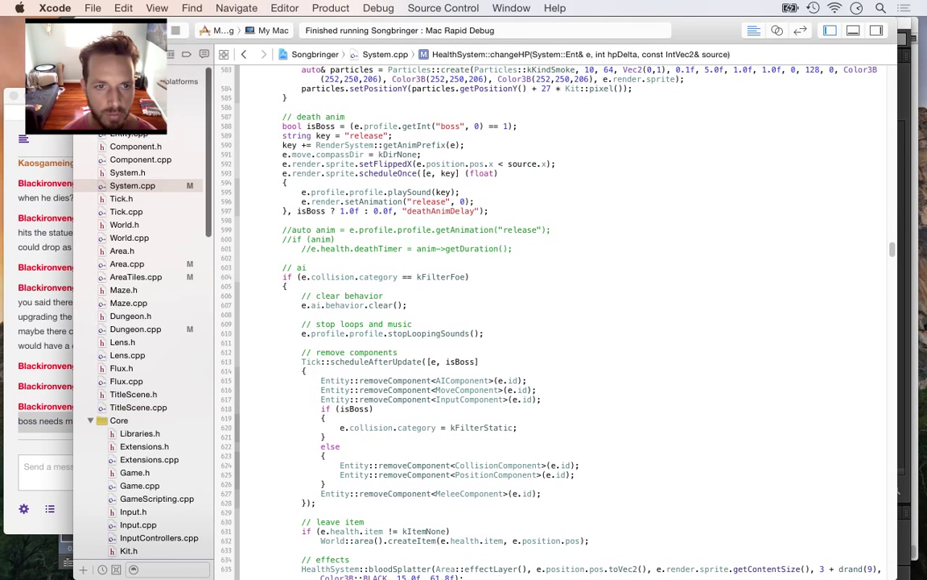
Open the DrobthBoss.plist profile and check the boss's hp attribute
{"action": "scroll", "coordinate": [145, 322], "scroll_direction": "down", "scroll_amount": 10}
{"action": "scroll", "coordinate": [145, 346], "scroll_direction": "down", "scroll_amount": 10}
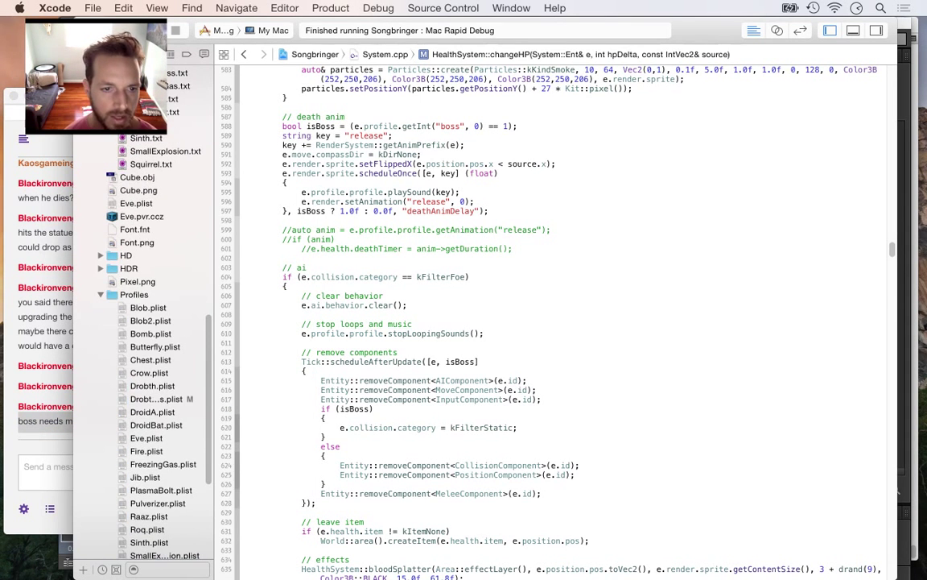
{"action": "left_click", "coordinate": [156, 399]}
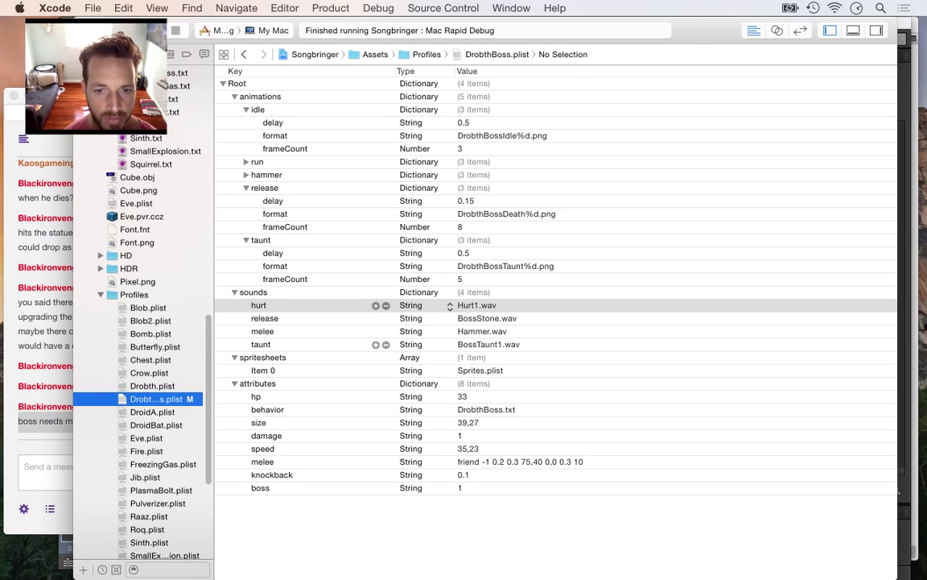
{"action": "left_click", "coordinate": [338, 396]}
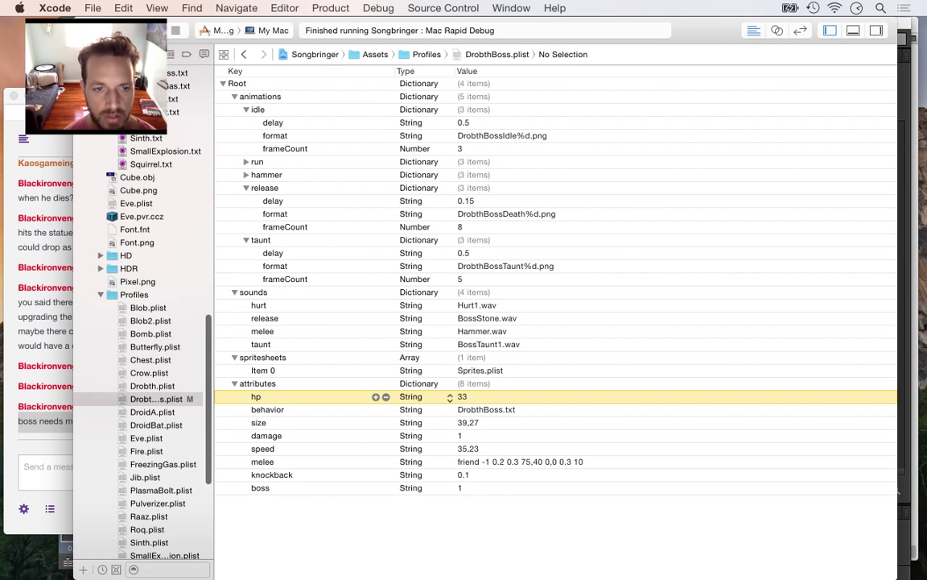
{"action": "scroll", "coordinate": [141, 322], "scroll_direction": "up", "scroll_amount": 10}
{"action": "scroll", "coordinate": [141, 322], "scroll_direction": "up", "scroll_amount": 4}
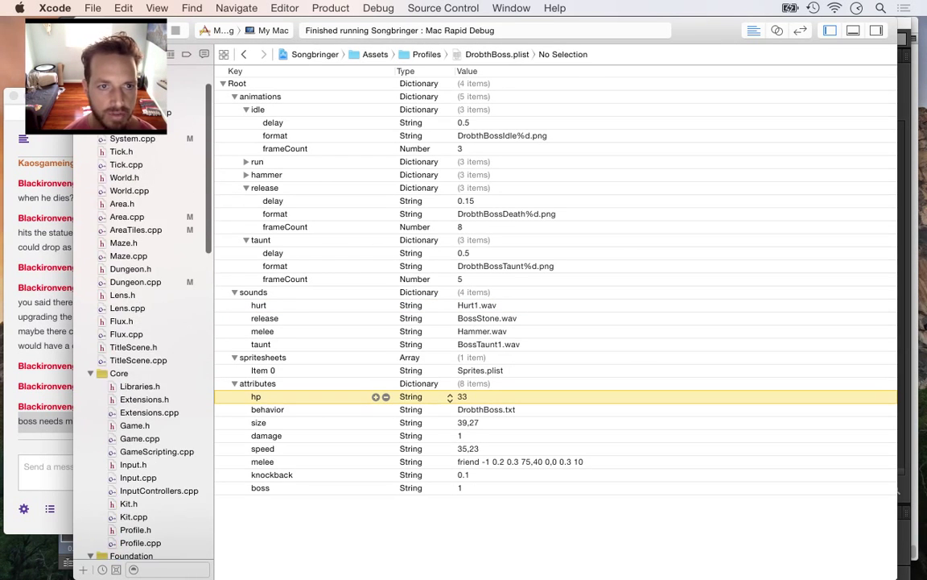
{"action": "scroll", "coordinate": [141, 322], "scroll_direction": "up", "scroll_amount": 2}
{"action": "left_click", "coordinate": [44, 347]}
{"action": "left_click", "coordinate": [44, 347]}
{"action": "key", "text": "super+Tab"}
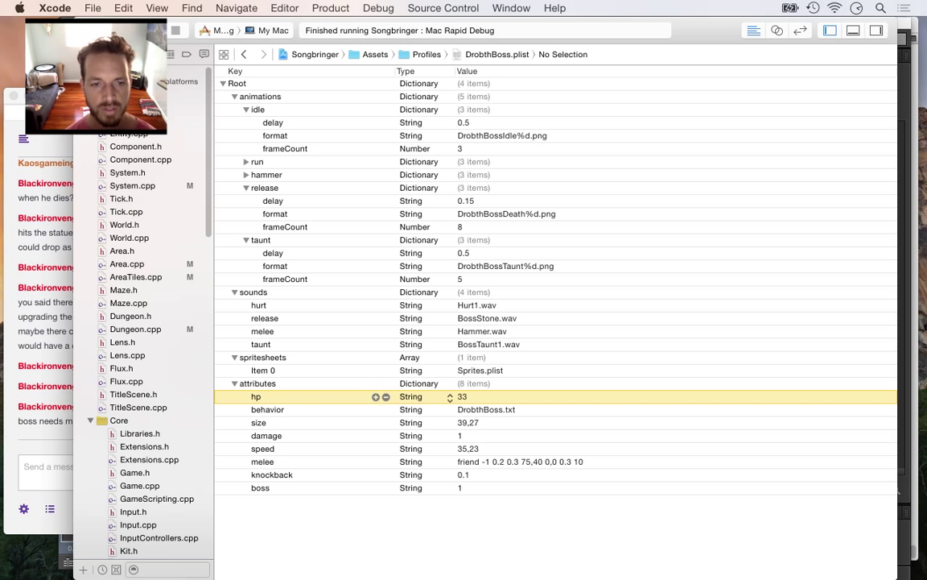
Switch to Adobe Audition and play back the BossStone.aif sound
{"action": "key", "text": "super+Tab"}
{"action": "key", "text": "super+Tab"}
{"action": "key", "text": "super+Tab"}
{"action": "key", "text": "super+shift+Tab"}
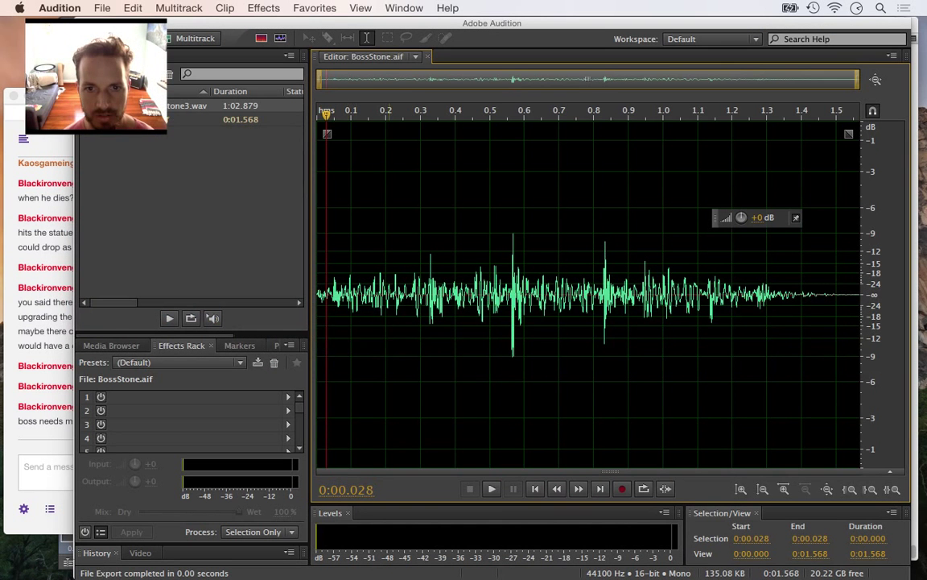
{"action": "key", "text": "space"}
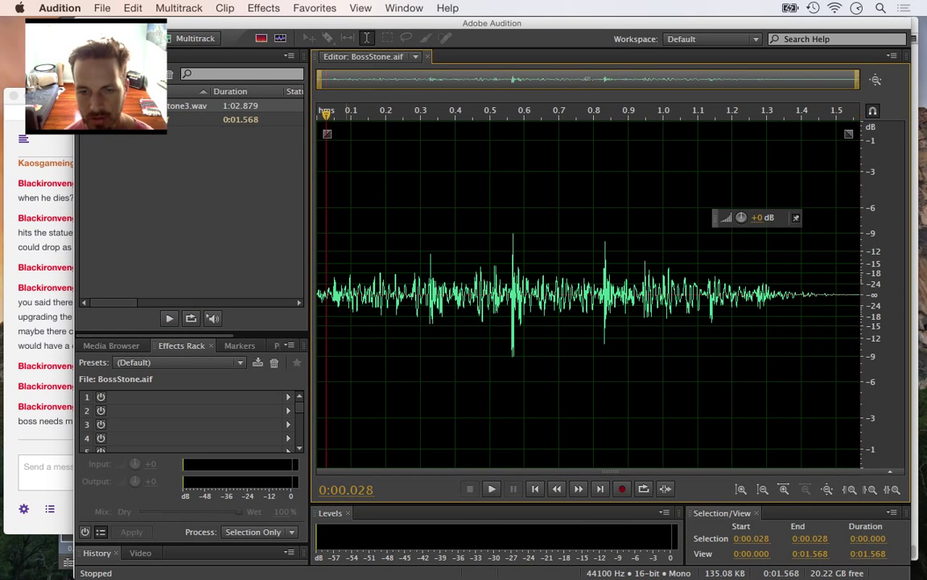
Amplify the entire BossStone.aif waveform by 3 dB and play it back
{"action": "key", "text": "super+a"}
{"action": "left_click", "coordinate": [263, 8]}
{"action": "mouse_move", "coordinate": [322, 175]}
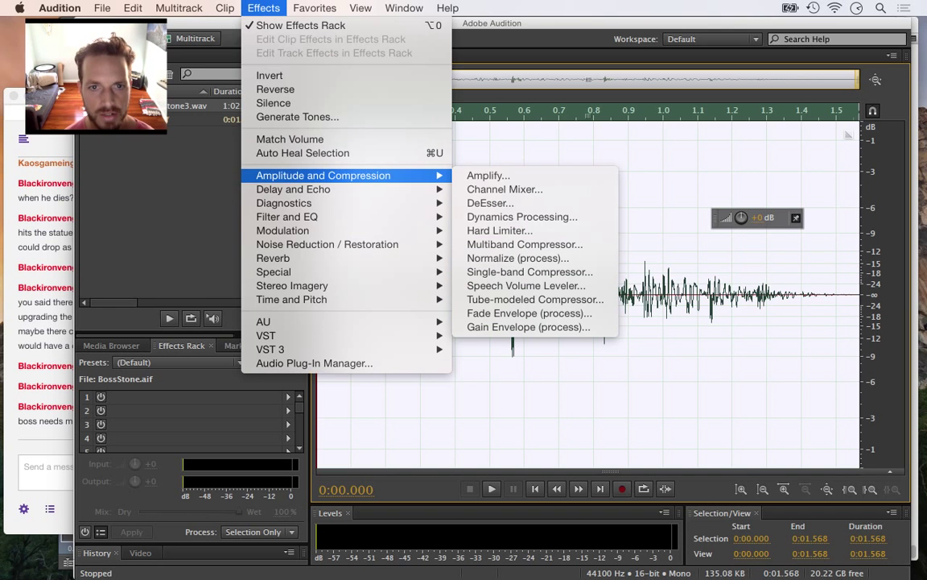
{"action": "left_click", "coordinate": [489, 174]}
{"action": "left_click", "coordinate": [628, 277]}
{"action": "type", "text": "3"}
{"action": "key", "text": "Return"}
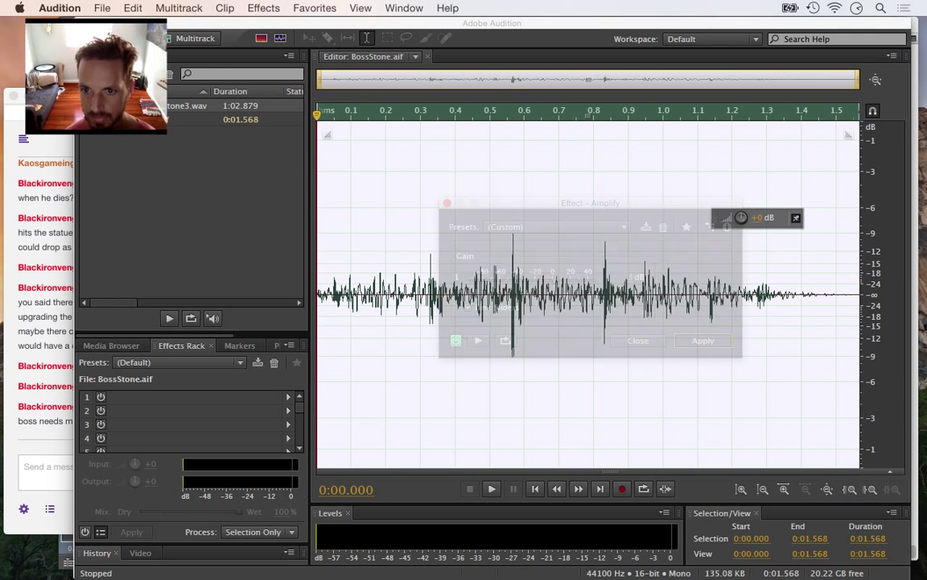
{"action": "key", "text": "space"}
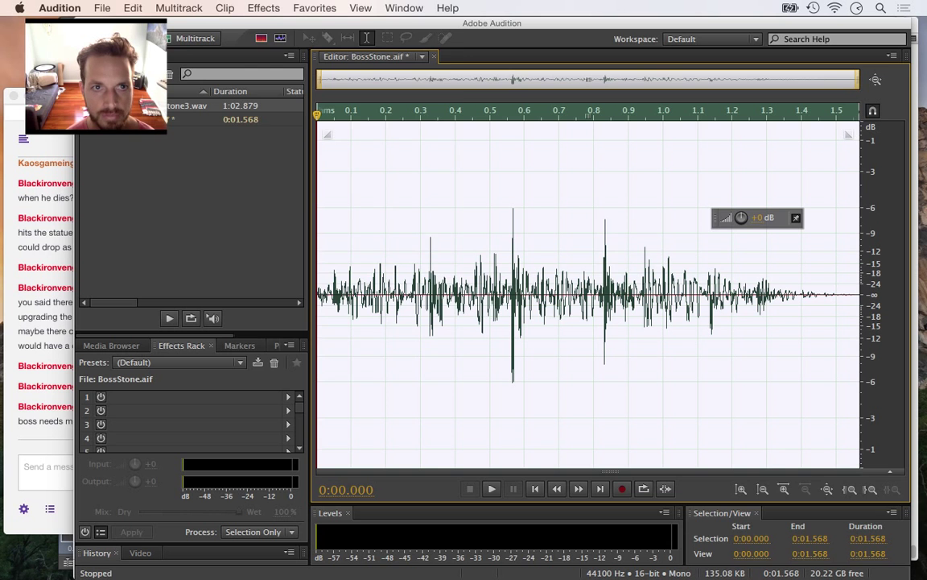
Preview the Parametric Equalizer's custom low-frequency boost on BossStone.aif with the system volume raised, and apply it to the whole sound
{"action": "left_click", "coordinate": [263, 8]}
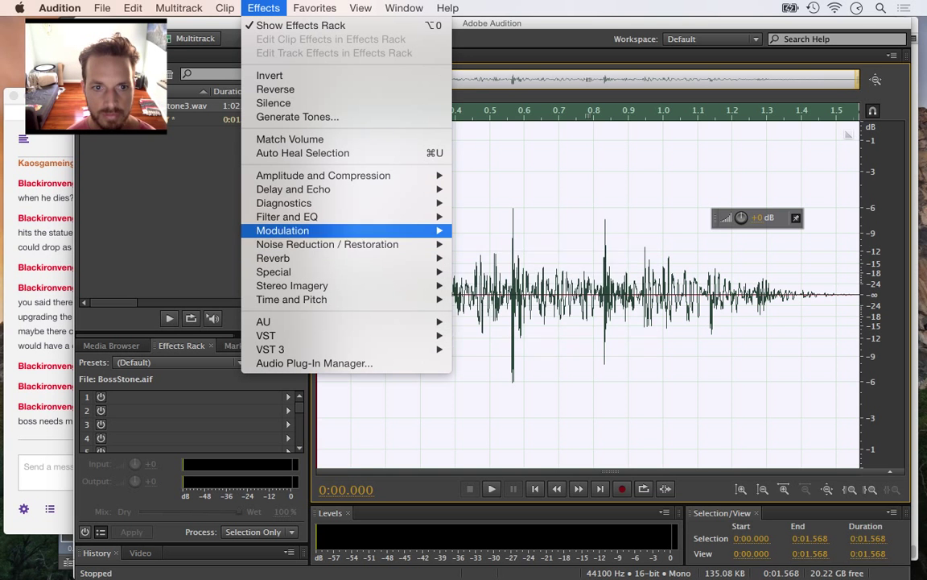
{"action": "mouse_move", "coordinate": [362, 216]}
{"action": "left_click", "coordinate": [520, 285]}
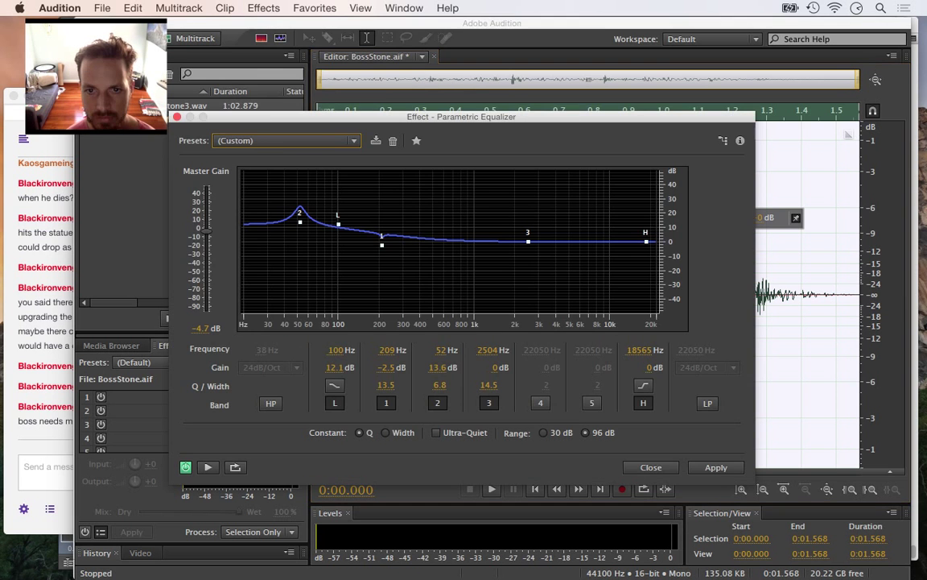
{"action": "left_click", "coordinate": [207, 467]}
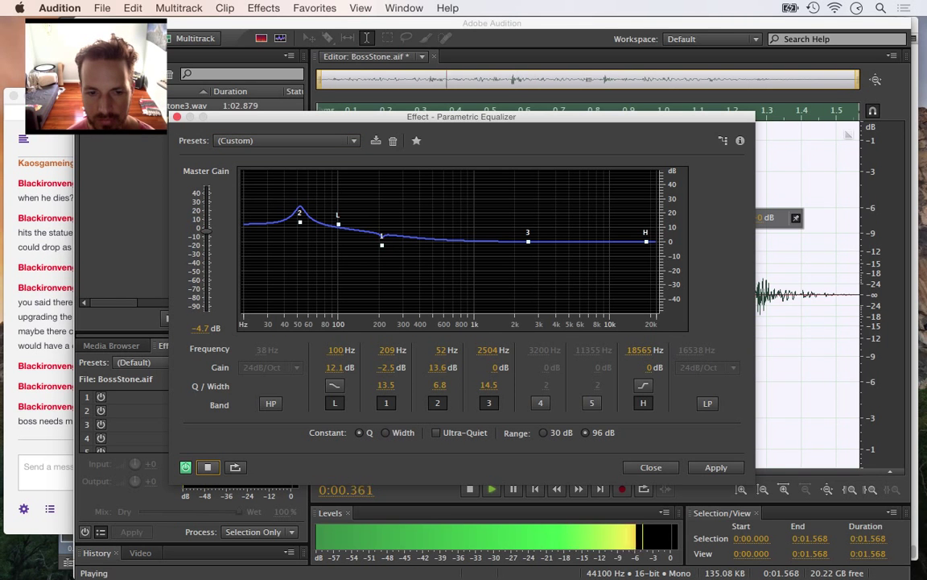
{"action": "key", "text": "XF86AudioRaiseVolume"}
{"action": "key", "text": "XF86AudioRaiseVolume"}
{"action": "key", "text": "XF86AudioRaiseVolume"}
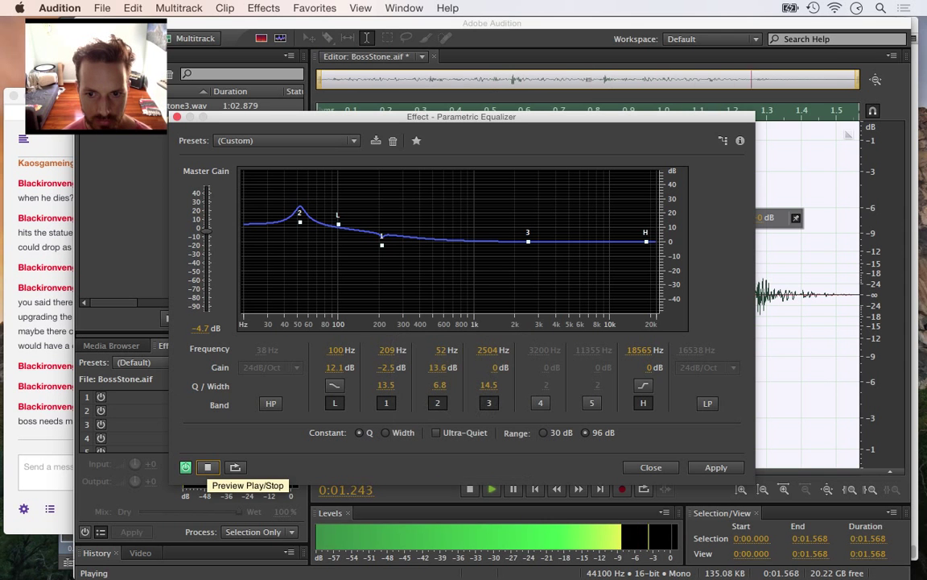
{"action": "left_click", "coordinate": [208, 467]}
{"action": "left_click", "coordinate": [208, 467]}
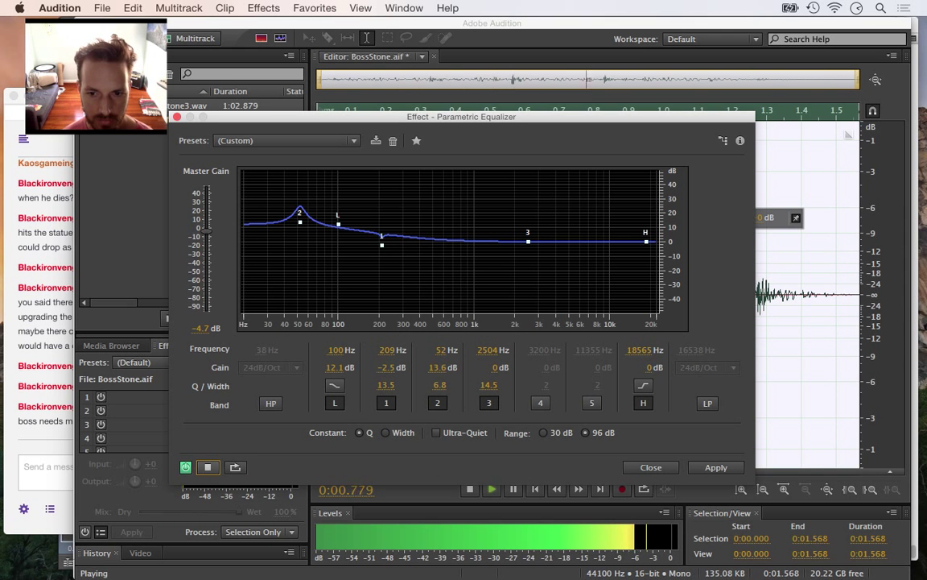
{"action": "left_click", "coordinate": [207, 467]}
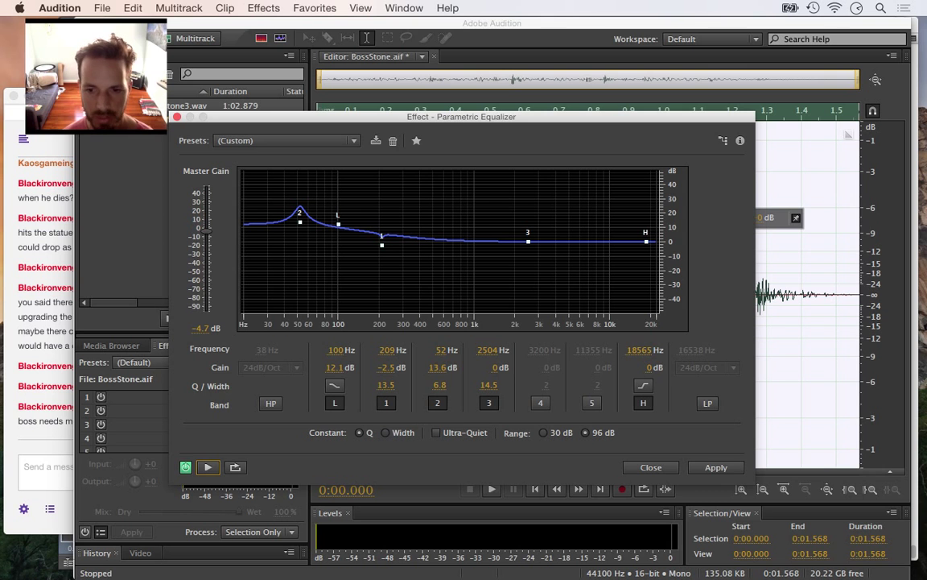
{"action": "left_click", "coordinate": [716, 467]}
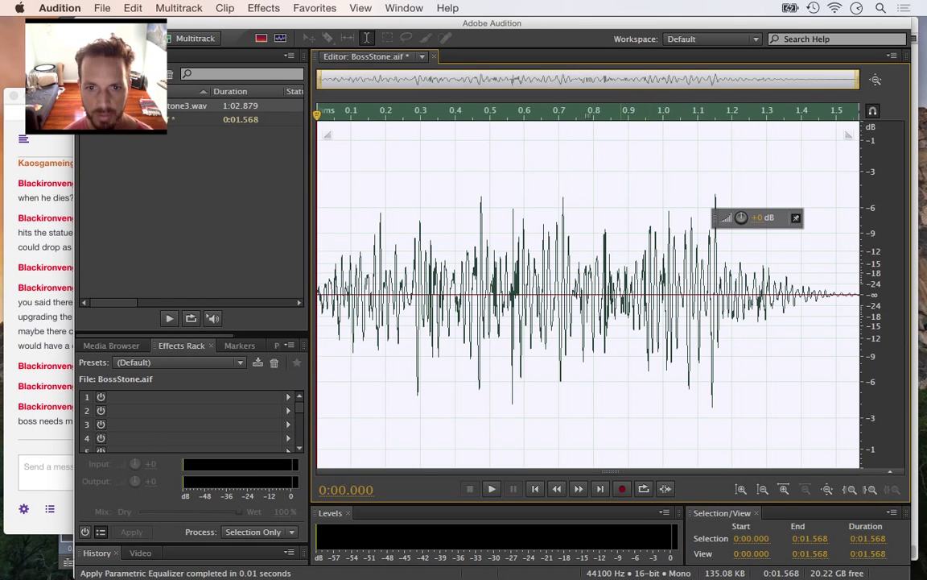
Lower the system volume and play back the equalized BossStone.aif sound
{"action": "key", "text": "XF86AudioLowerVolume"}
{"action": "key", "text": "XF86AudioLowerVolume"}
{"action": "key", "text": "XF86AudioLowerVolume"}
{"action": "key", "text": "XF86AudioLowerVolume"}
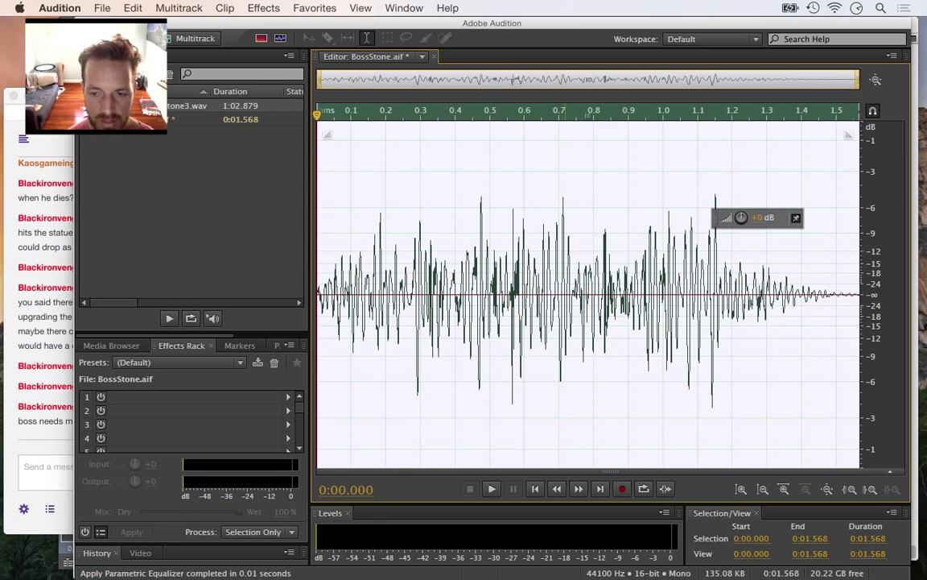
{"action": "key", "text": "space"}
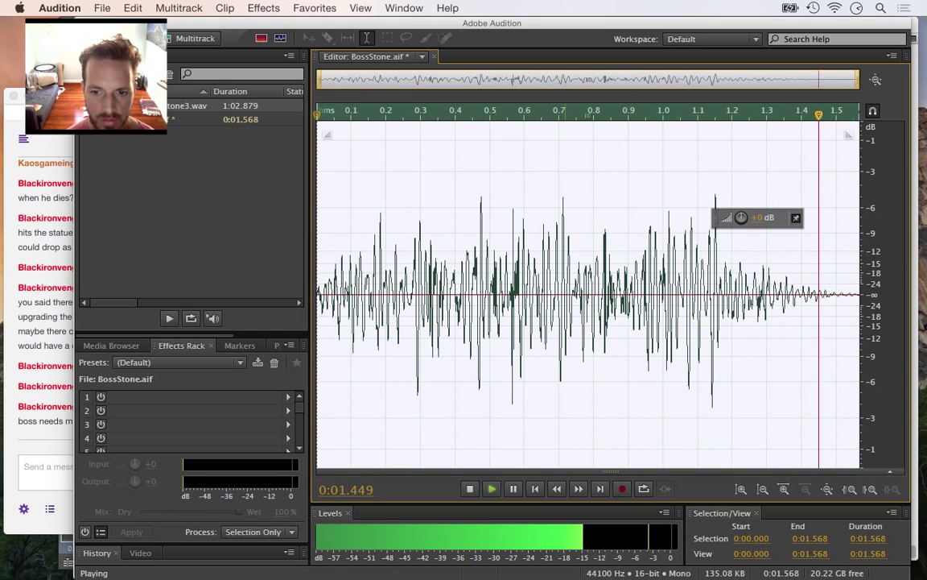
Export the edited sound as BossStone.wav in Wave PCM format to Songbringer/Assets/Sounds, and save BossStone.aif
{"action": "left_click", "coordinate": [102, 8]}
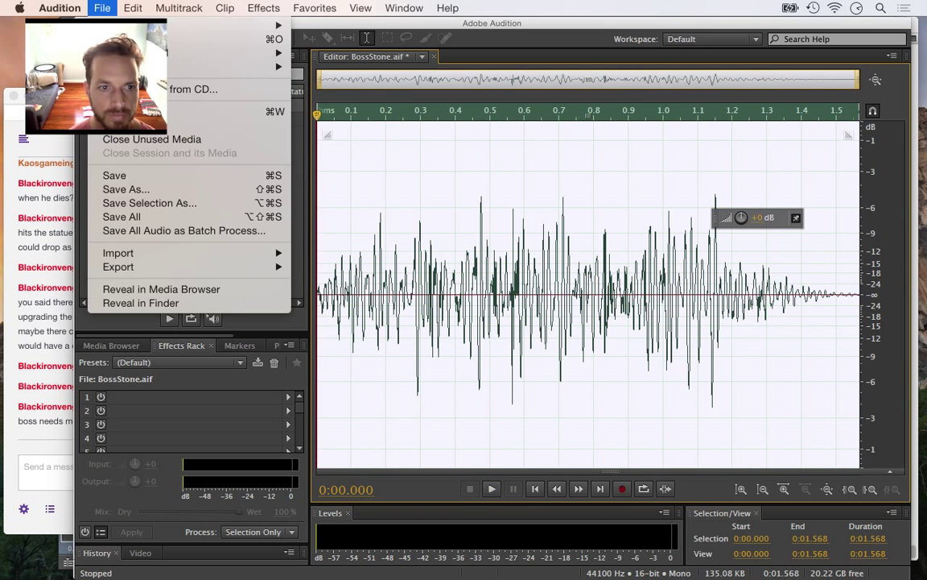
{"action": "mouse_move", "coordinate": [119, 267]}
{"action": "left_click", "coordinate": [318, 267]}
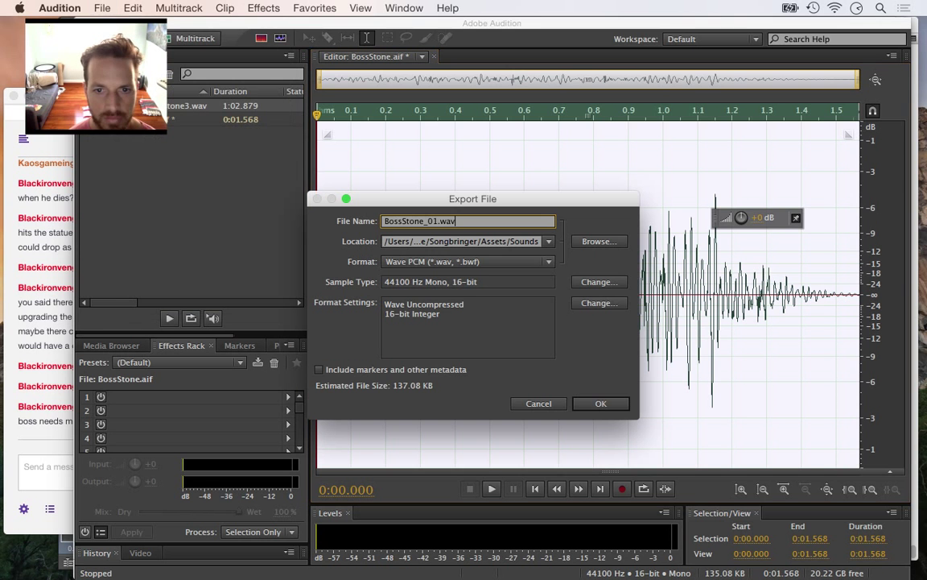
{"action": "key", "text": "Left"}
{"action": "key", "text": "Left"}
{"action": "key", "text": "Left"}
{"action": "key", "text": "Left"}
{"action": "key", "text": "BackSpace"}
{"action": "key", "text": "BackSpace"}
{"action": "key", "text": "BackSpace"}
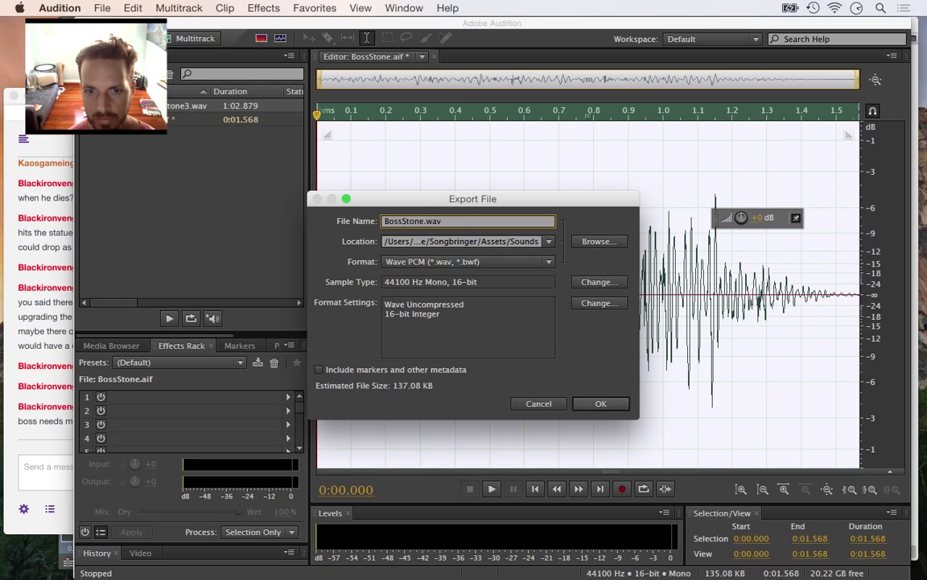
{"action": "key", "text": "Return"}
{"action": "key", "text": "Return"}
{"action": "key", "text": "super+s"}
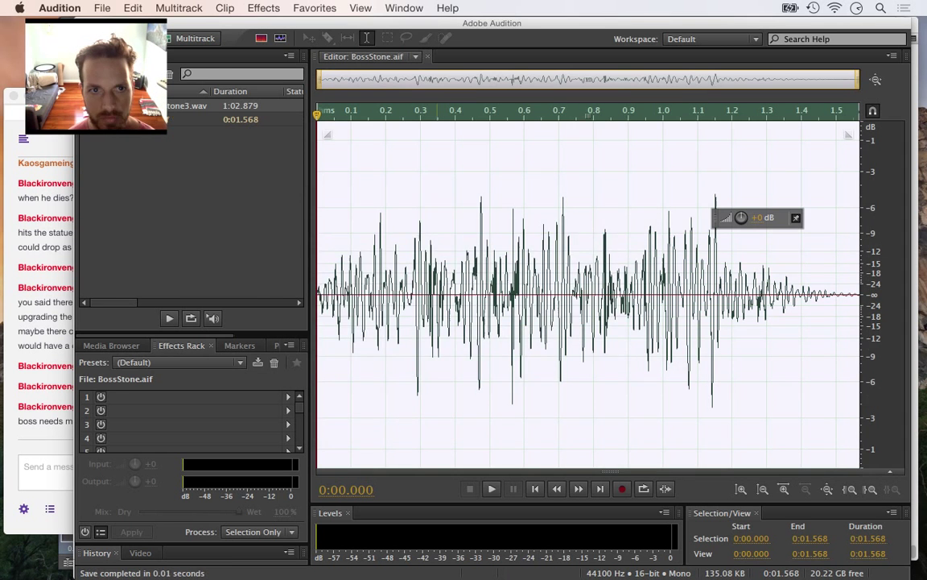
Switch to Photoshop and review the sprite poses in the DrobthBossTaunt.psd timeline frames
{"action": "key", "text": "super+Tab"}
{"action": "key", "text": "super+Tab"}
{"action": "key", "text": "super+shift+Tab"}
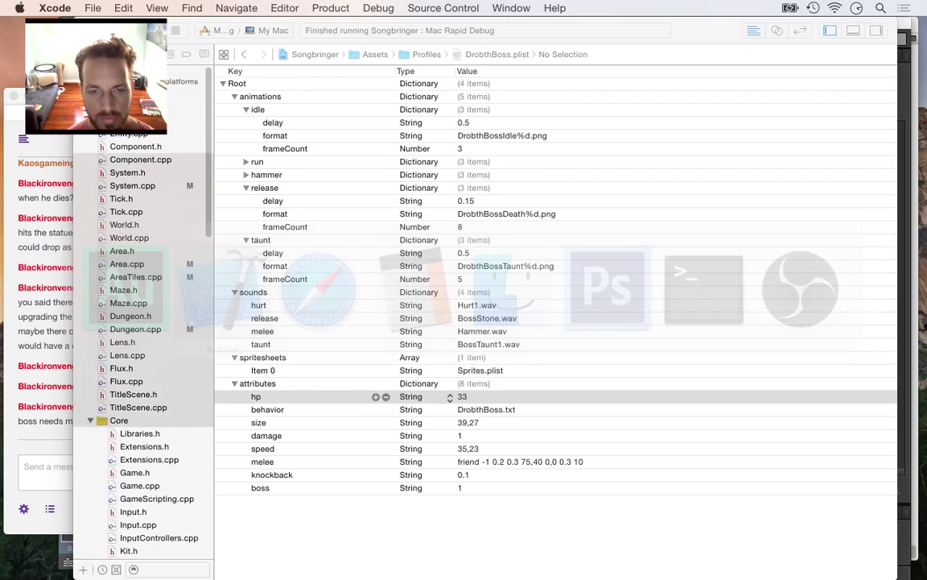
{"action": "key", "text": "super+Tab"}
{"action": "key", "text": "super+Tab"}
{"action": "key", "text": "super+Tab"}
{"action": "key", "text": "super+shift+Tab"}
{"action": "key", "text": "super+Tab"}
{"action": "key", "text": "super+Tab"}
{"action": "key", "text": "super+Tab"}
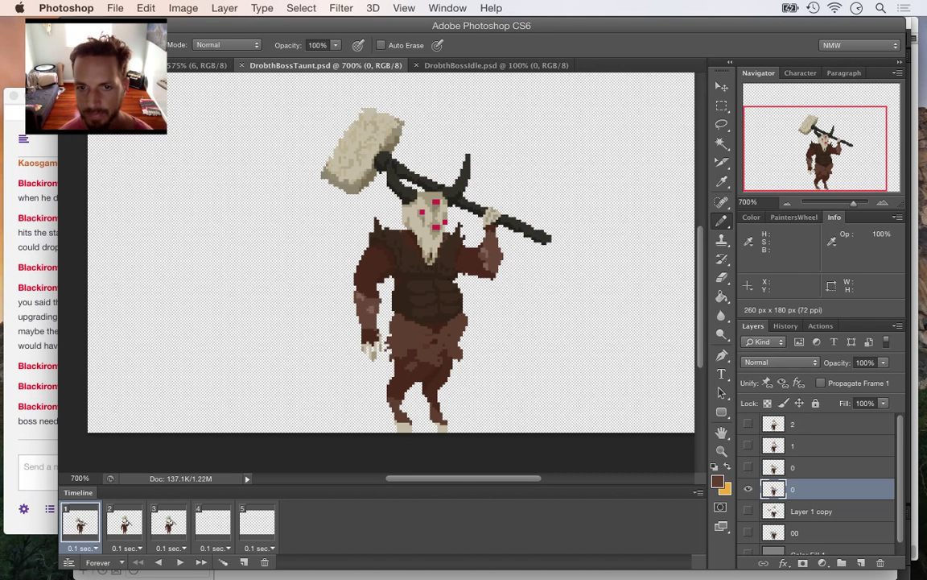
{"action": "left_click", "coordinate": [123, 515]}
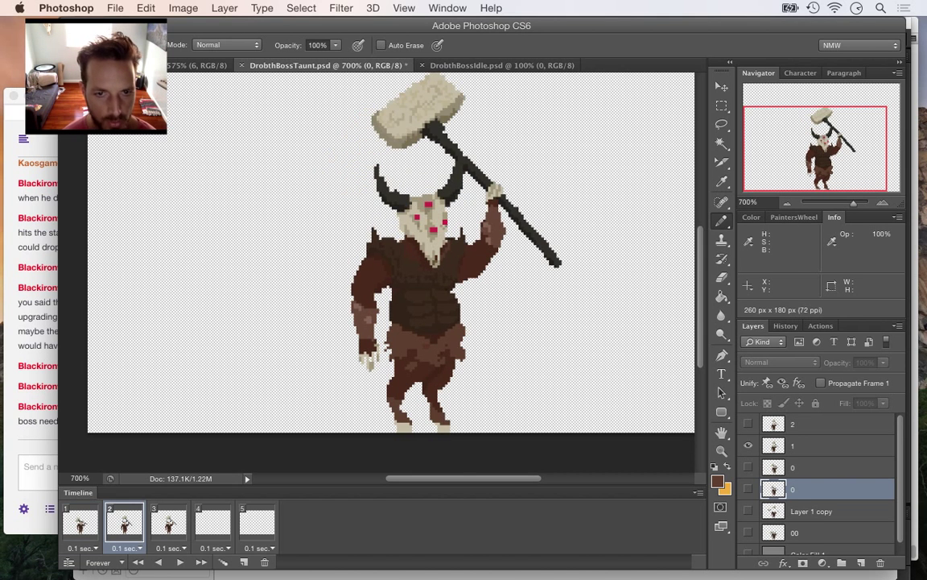
{"action": "left_click", "coordinate": [168, 522]}
{"action": "left_click", "coordinate": [124, 522]}
{"action": "left_click", "coordinate": [169, 521]}
{"action": "left_click", "coordinate": [213, 521]}
Delete every frame after the first from the DrobthBossTaunt.psd animation timeline
{"action": "left_click", "coordinate": [257, 521]}
{"action": "left_click", "coordinate": [264, 562]}
{"action": "left_click", "coordinate": [264, 562]}
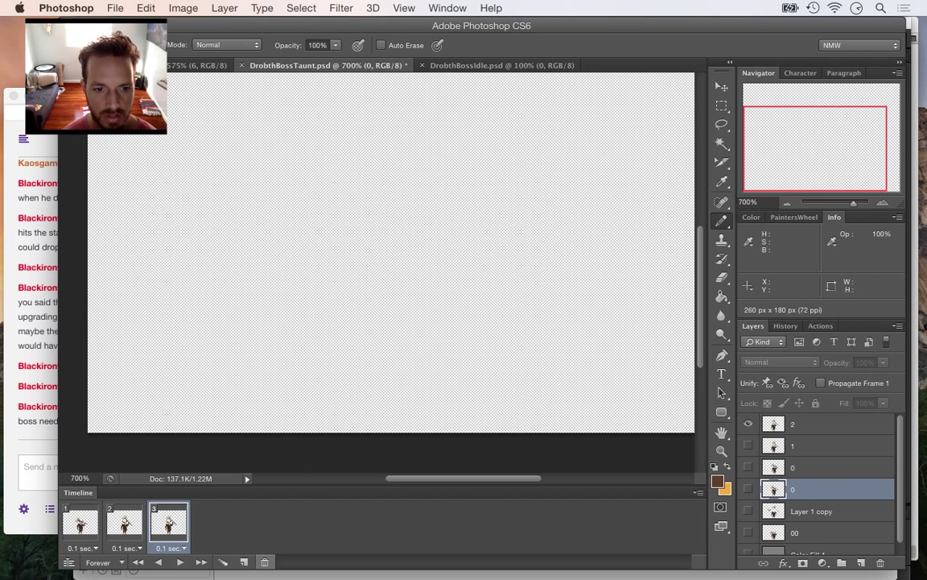
{"action": "left_click", "coordinate": [264, 562]}
{"action": "left_click", "coordinate": [264, 561]}
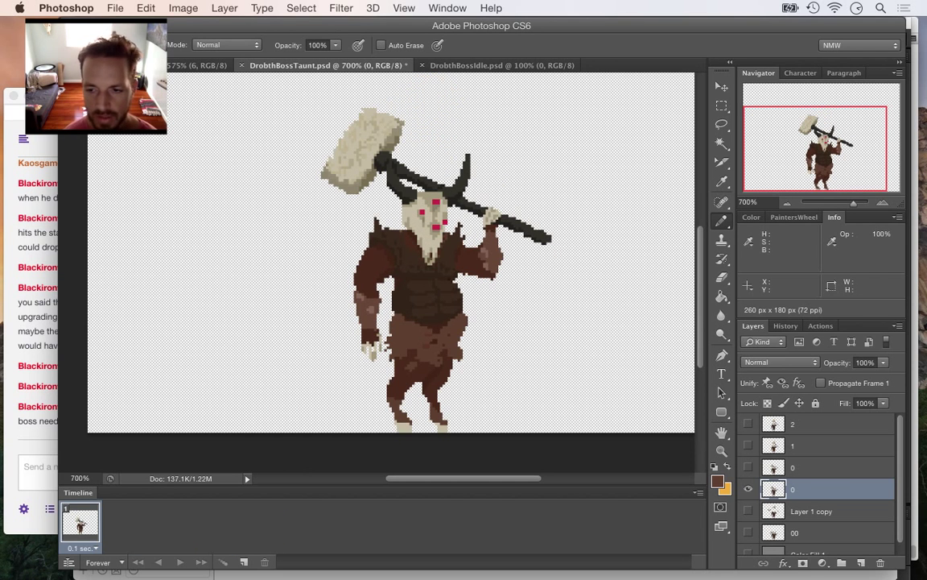
Compare the boss poses on the lower layer 0, layer 00 and Layer 1 copy by toggling their visibility
{"action": "scroll", "coordinate": [817, 483], "scroll_direction": "down", "scroll_amount": 1}
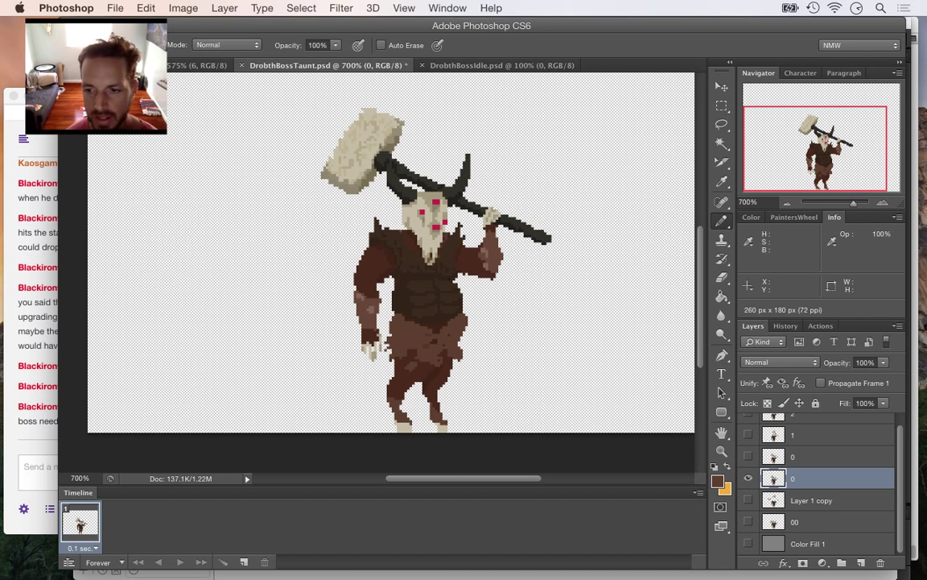
{"action": "left_click", "coordinate": [805, 456]}
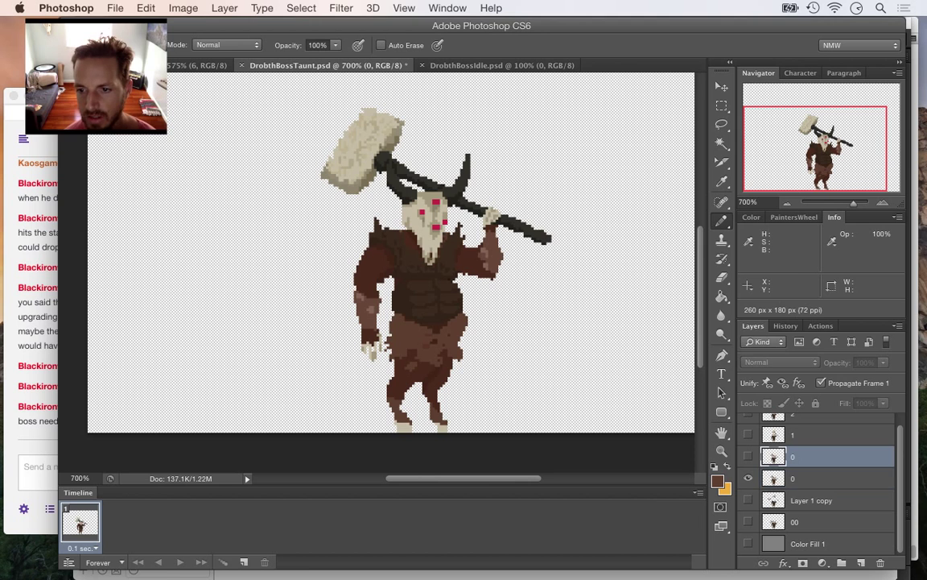
{"action": "left_click", "coordinate": [805, 479]}
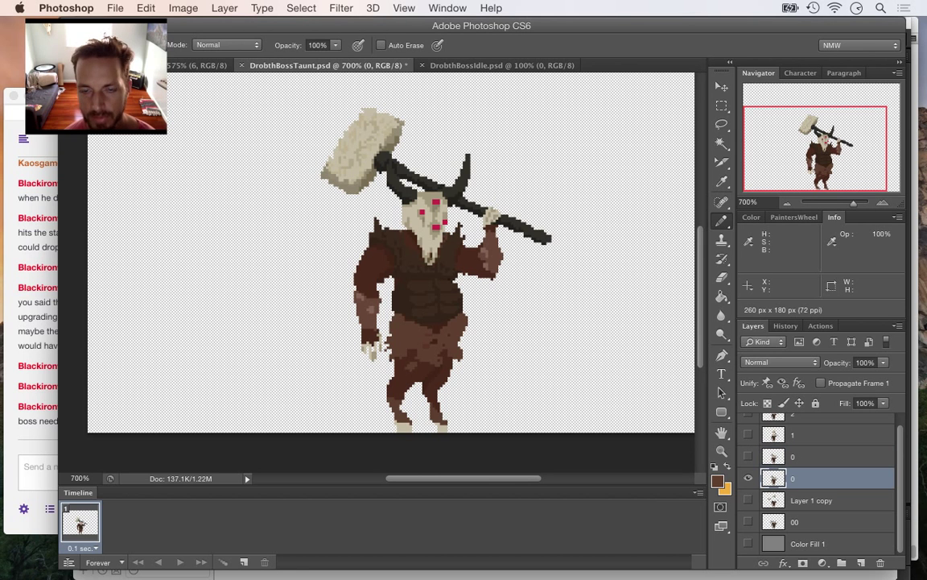
{"action": "left_click", "coordinate": [748, 478]}
{"action": "left_click", "coordinate": [748, 478]}
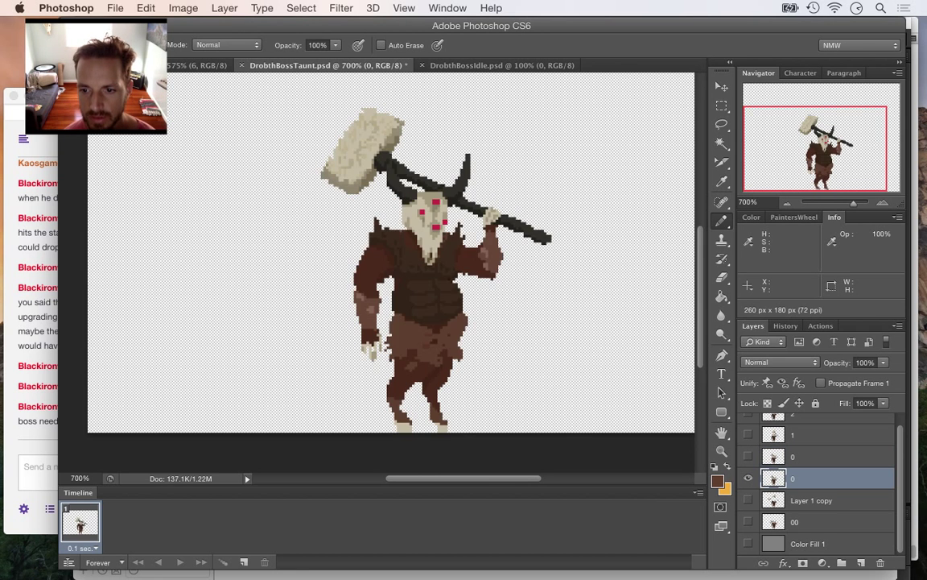
{"action": "left_click", "coordinate": [749, 522]}
{"action": "left_click", "coordinate": [749, 478]}
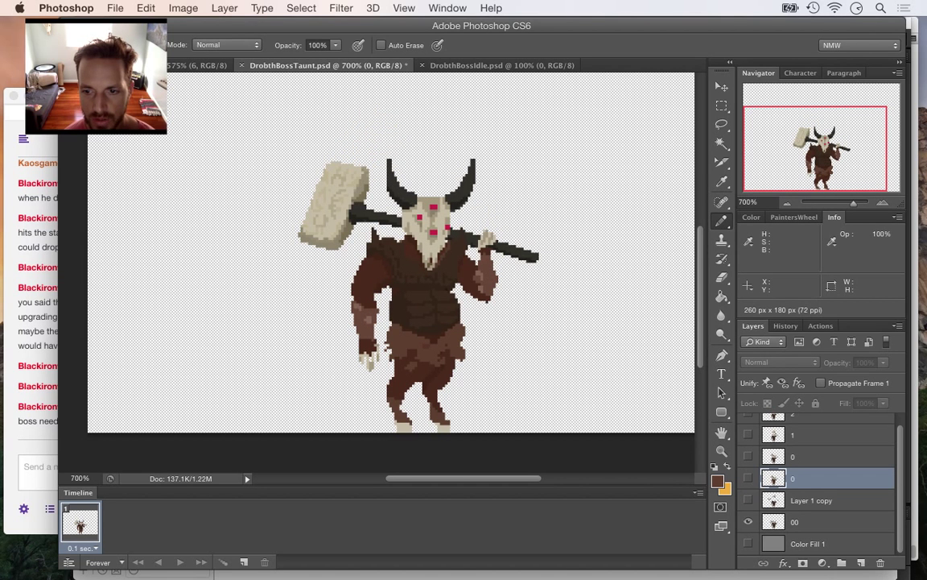
{"action": "left_click", "coordinate": [748, 478]}
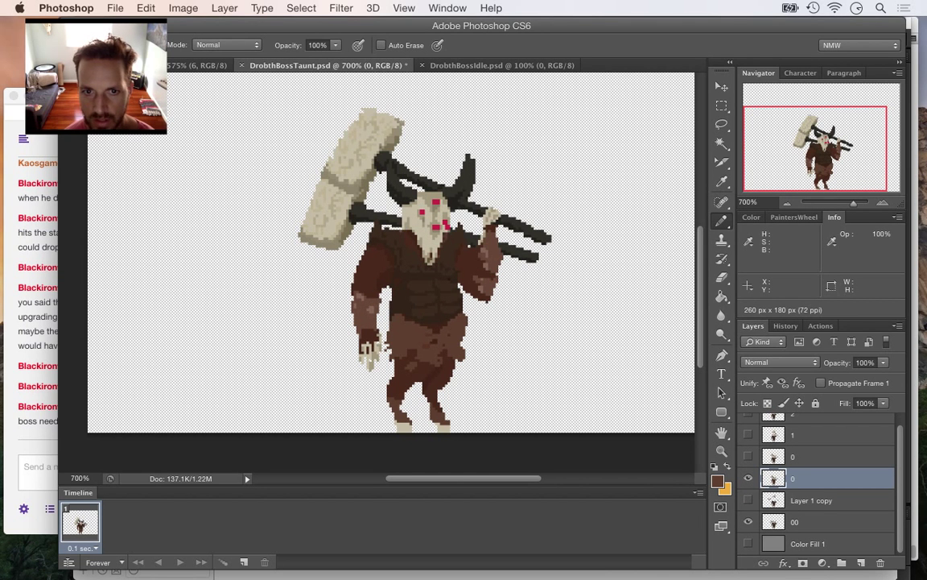
{"action": "left_click", "coordinate": [749, 478]}
{"action": "left_click", "coordinate": [749, 478]}
{"action": "left_click", "coordinate": [749, 478]}
{"action": "left_click", "coordinate": [749, 478]}
{"action": "left_click", "coordinate": [748, 478]}
{"action": "left_click", "coordinate": [749, 478]}
{"action": "key", "text": "space"}
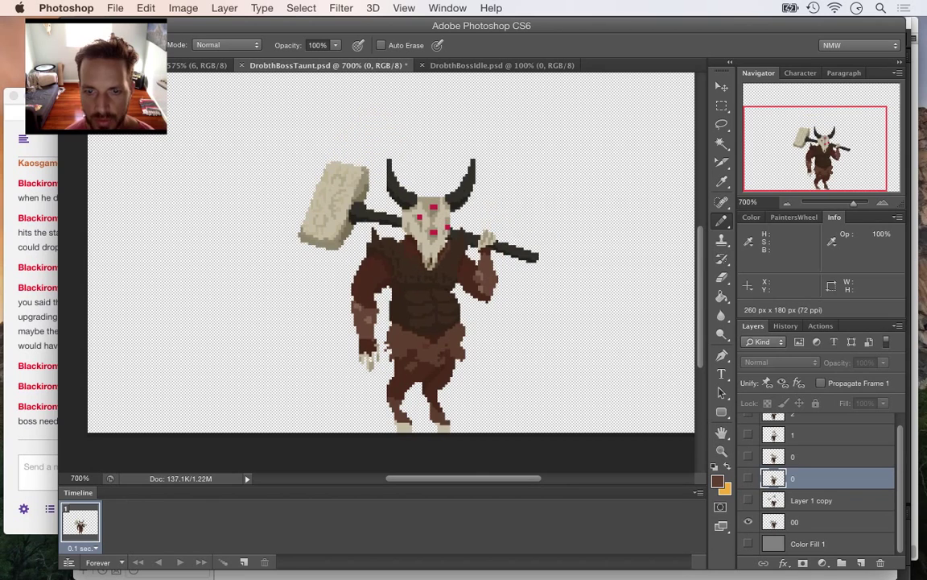
{"action": "key", "text": "space"}
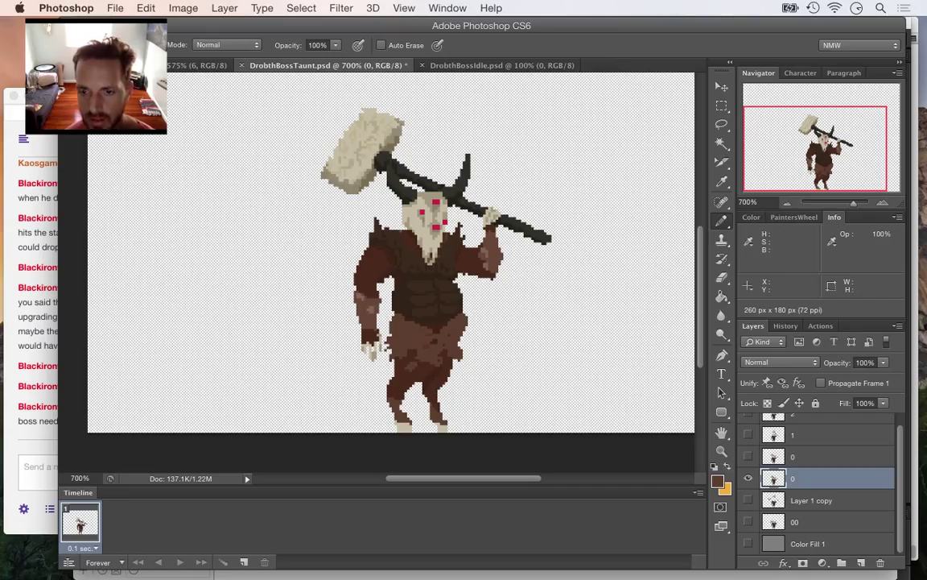
{"action": "key", "text": "space"}
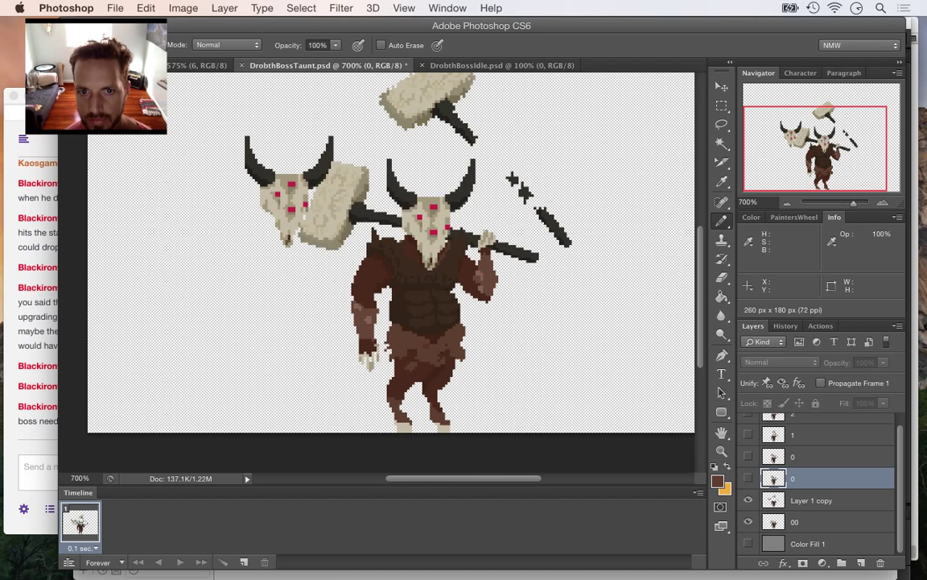
Duplicate Layer 1 copy, which holds the boss's separated head, body and hammer parts, under the default name
{"action": "right_click", "coordinate": [779, 500]}
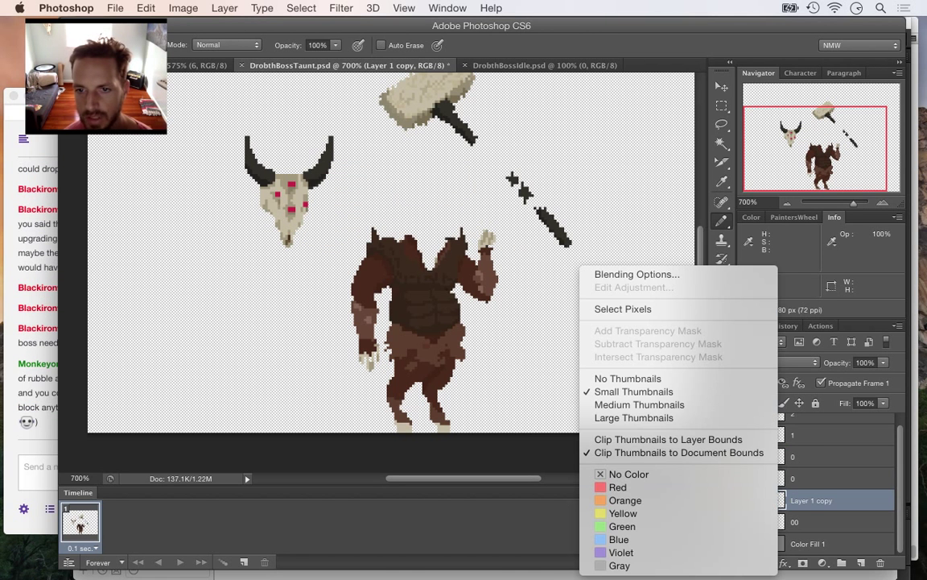
{"action": "right_click", "coordinate": [861, 500]}
{"action": "right_click", "coordinate": [861, 500]}
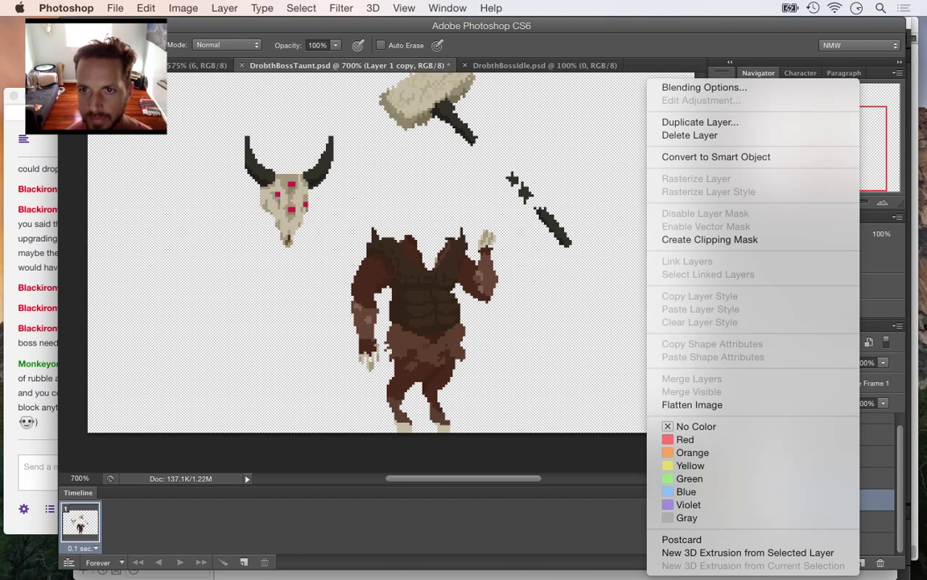
{"action": "left_click", "coordinate": [685, 120]}
{"action": "key", "text": "Return"}
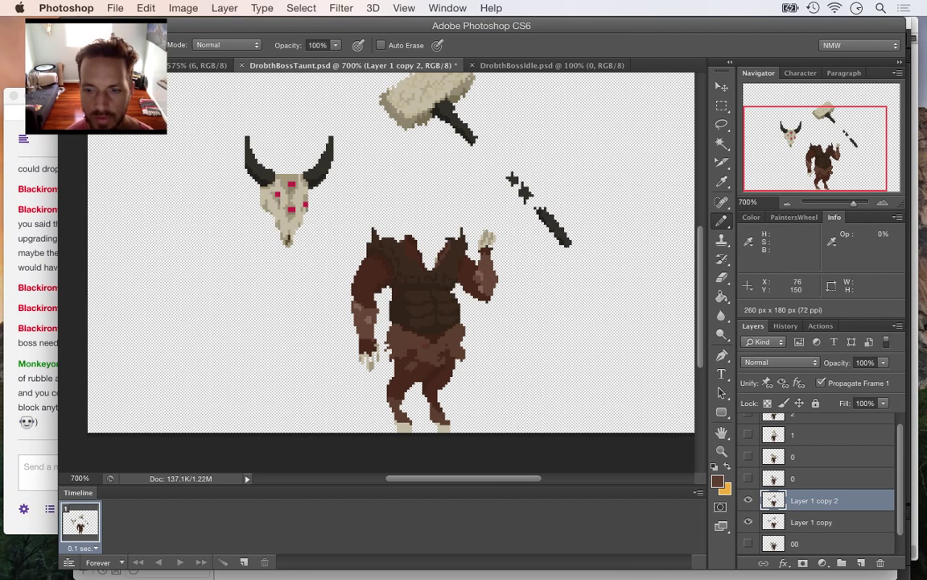
Switch to the Safari chat window and read the viewers' suggestions about the boss's death and its newest messages
{"action": "left_click", "coordinate": [36, 347]}
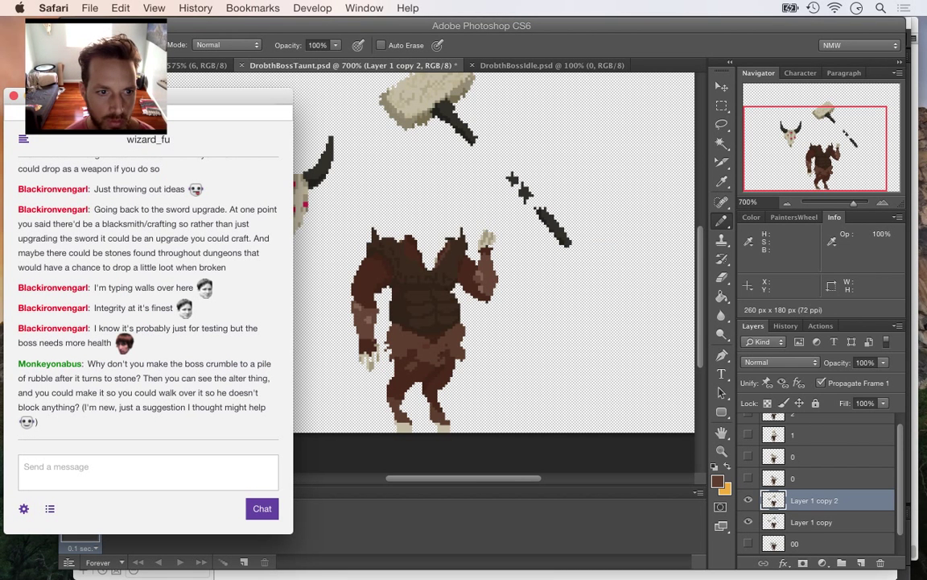
{"action": "left_click_drag", "start_coordinate": [94, 363], "coordinate": [124, 407]}
{"action": "left_click", "coordinate": [102, 378]}
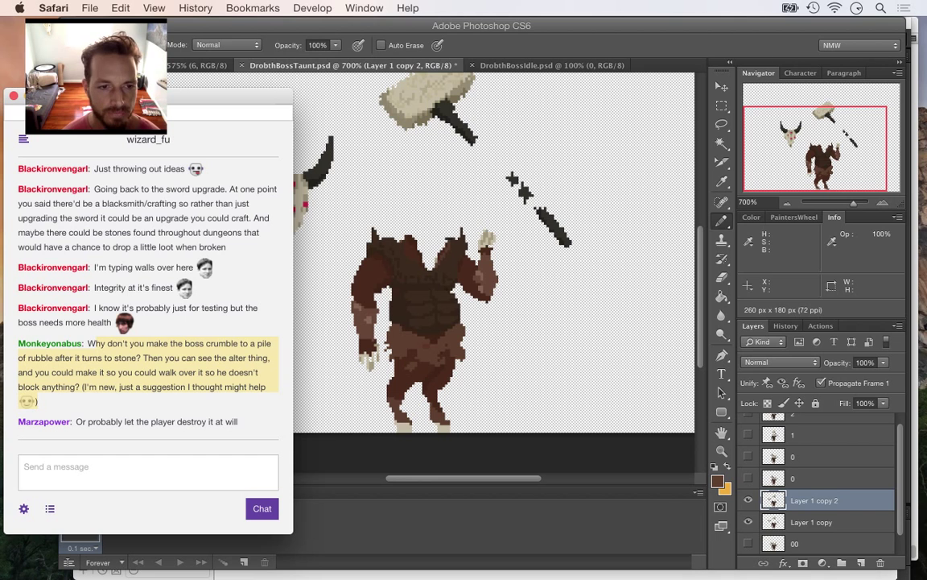
{"action": "left_click", "coordinate": [73, 400]}
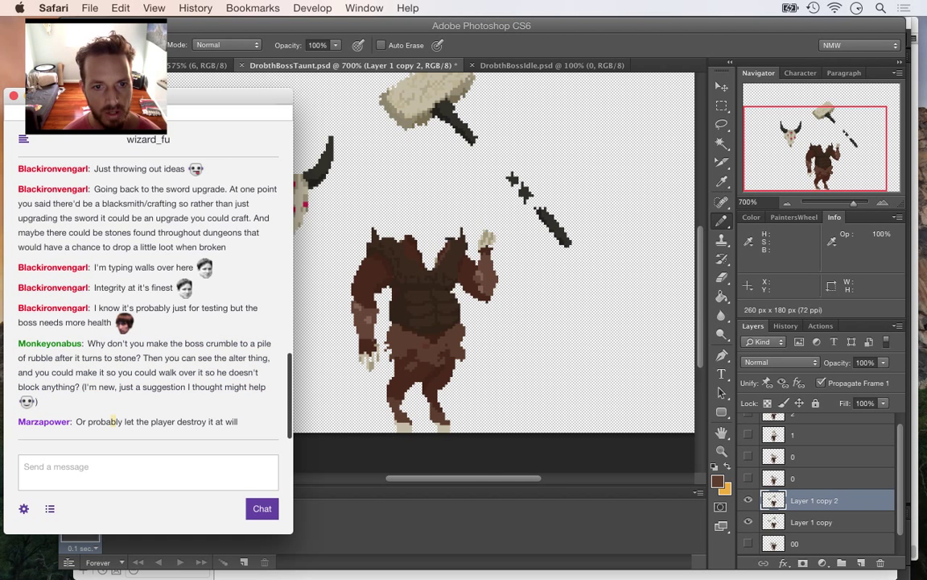
{"action": "scroll", "coordinate": [112, 419], "scroll_direction": "up", "scroll_amount": 10}
{"action": "scroll", "coordinate": [148, 298], "scroll_direction": "up", "scroll_amount": 5}
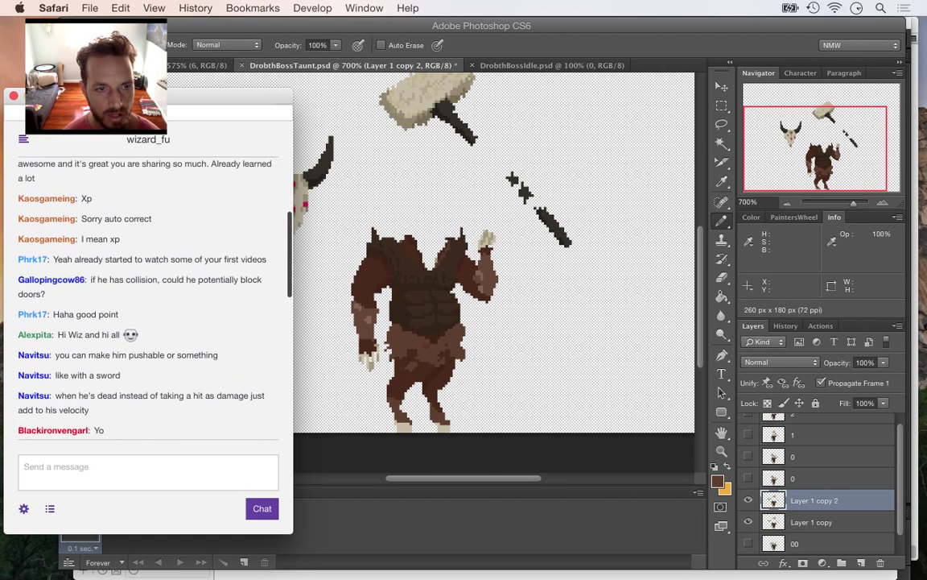
{"action": "scroll", "coordinate": [148, 298], "scroll_direction": "down", "scroll_amount": 6}
{"action": "scroll", "coordinate": [148, 289], "scroll_direction": "down", "scroll_amount": 3}
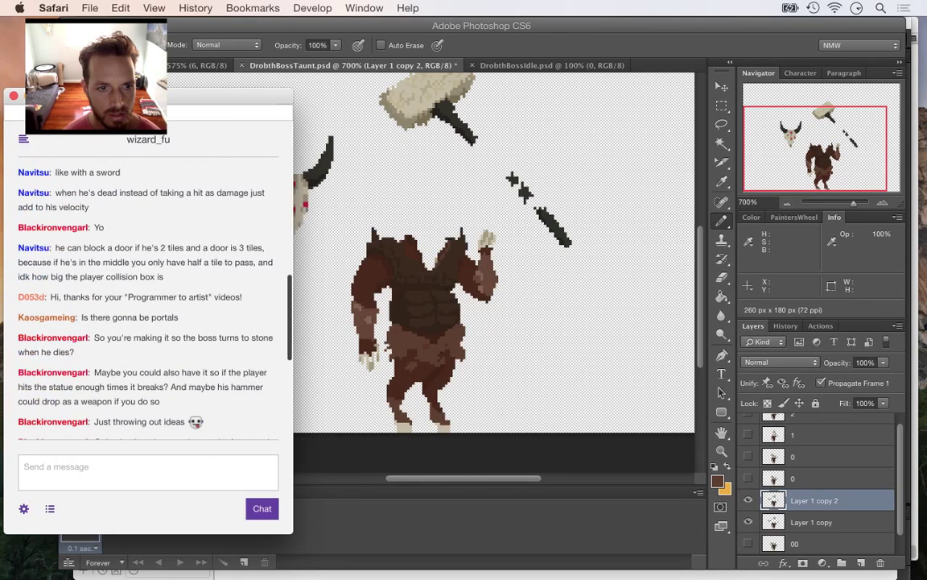
{"action": "scroll", "coordinate": [148, 289], "scroll_direction": "down", "scroll_amount": 4}
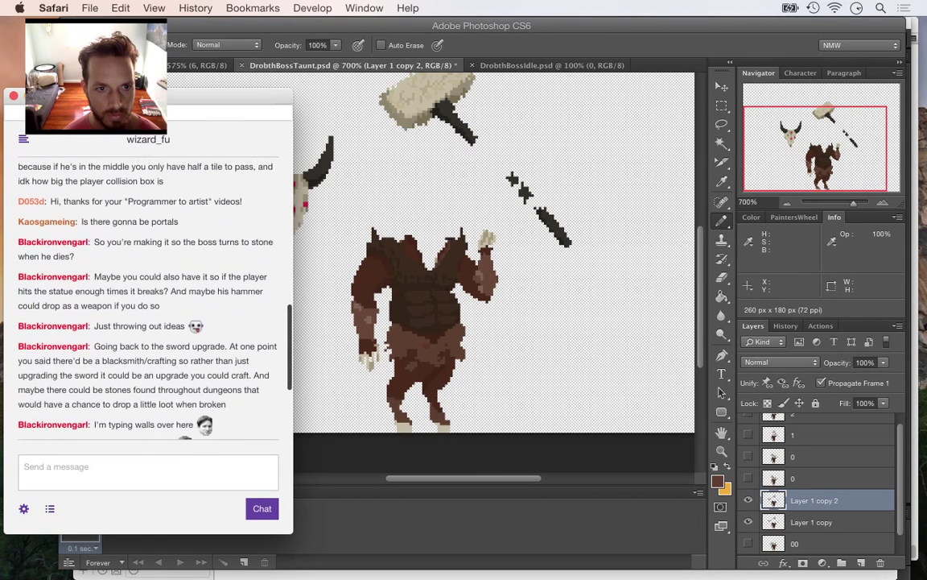
{"action": "left_click_drag", "start_coordinate": [138, 246], "coordinate": [176, 296]}
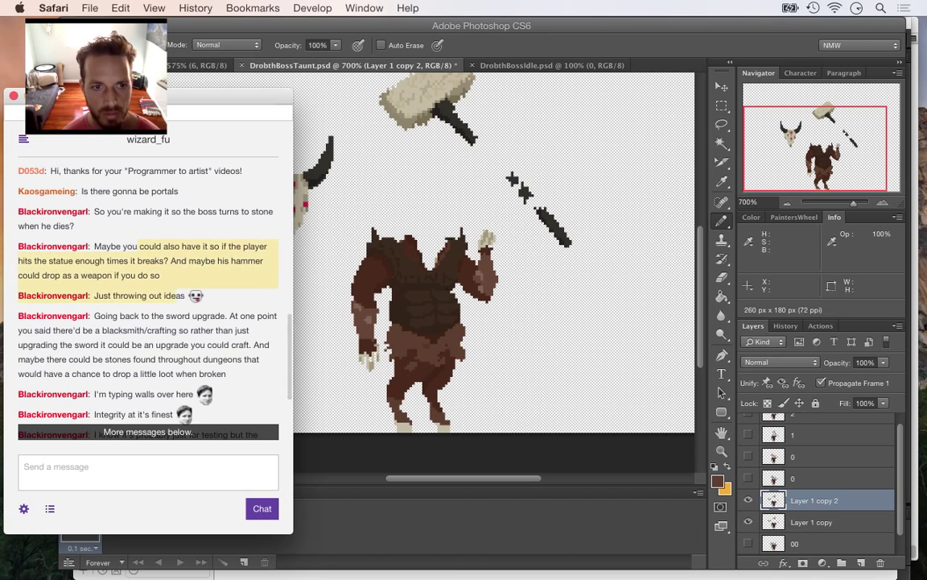
{"action": "scroll", "coordinate": [148, 290], "scroll_direction": "down", "scroll_amount": 3}
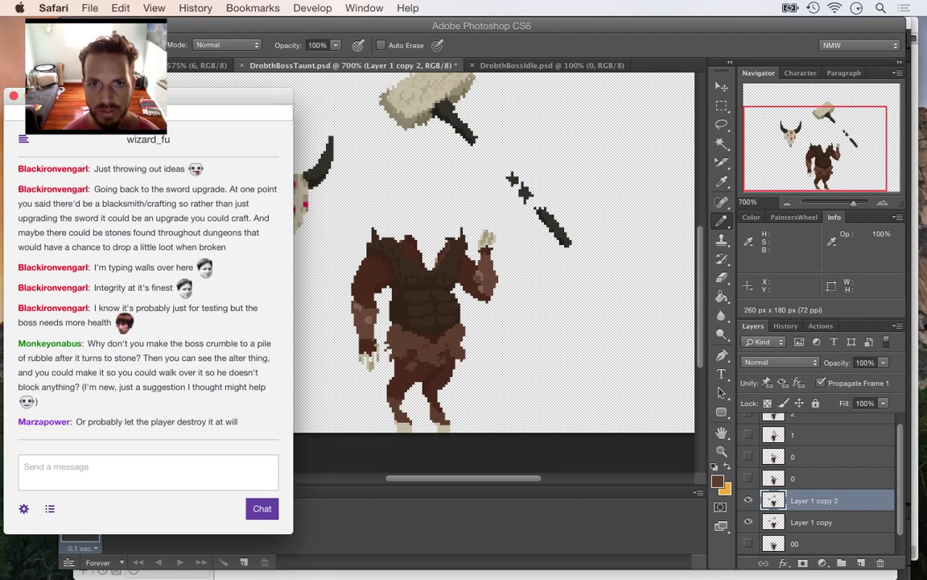
{"action": "key", "text": "super+Tab"}
{"action": "left_click_drag", "start_coordinate": [337, 256], "coordinate": [348, 254]}
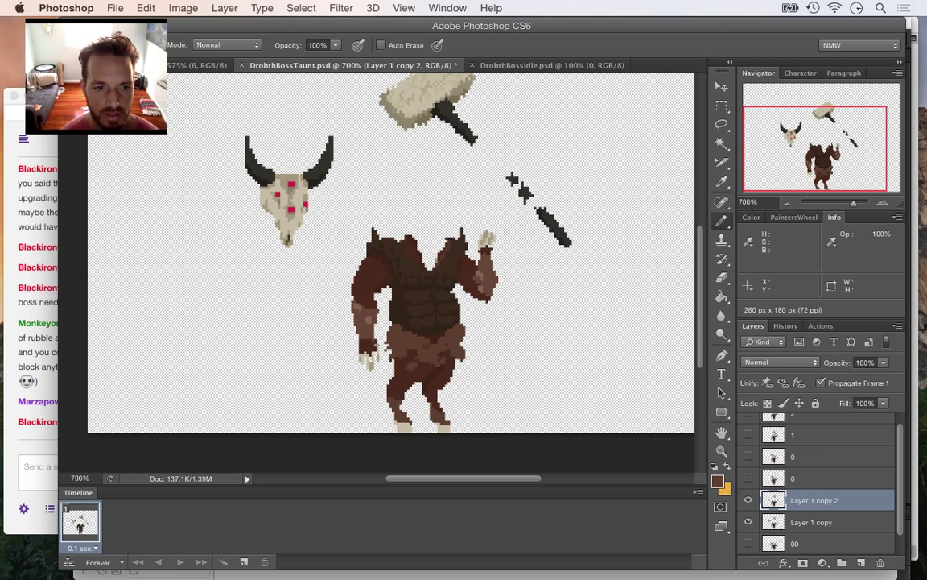
{"action": "key", "text": "super+Tab"}
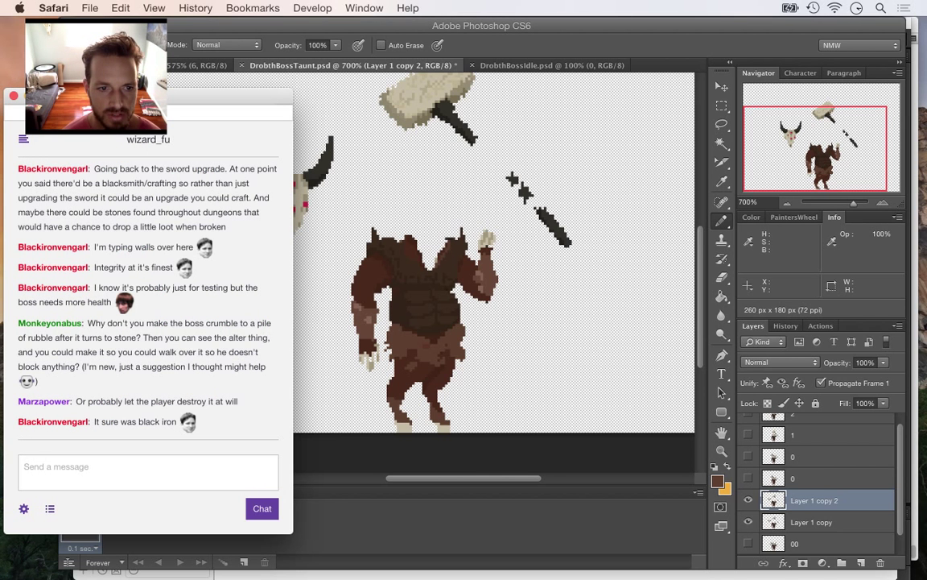
{"action": "left_click_drag", "start_coordinate": [121, 421], "coordinate": [176, 421]}
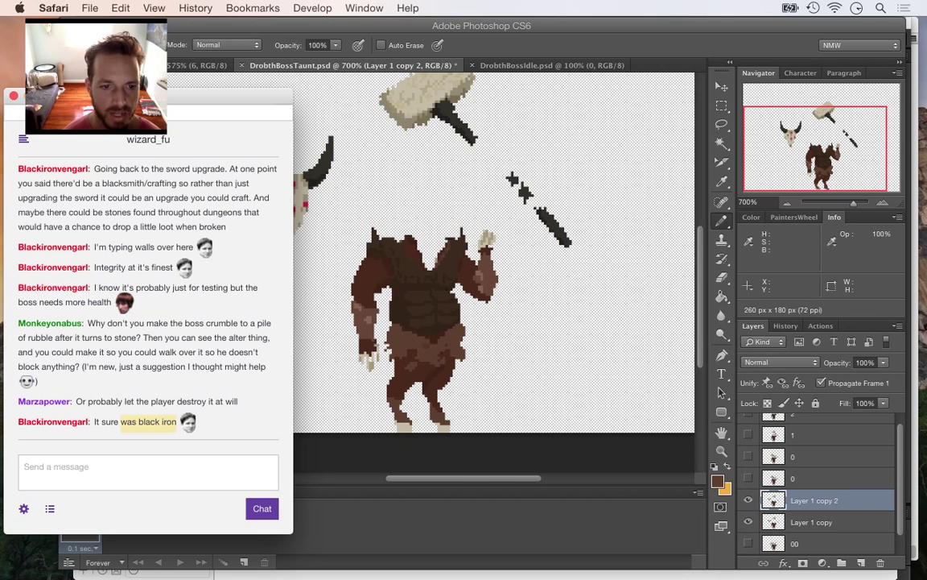
Return to Photoshop and toggle layer 00's visibility to compare the full pose with the separated parts
{"action": "key", "text": "super+Tab"}
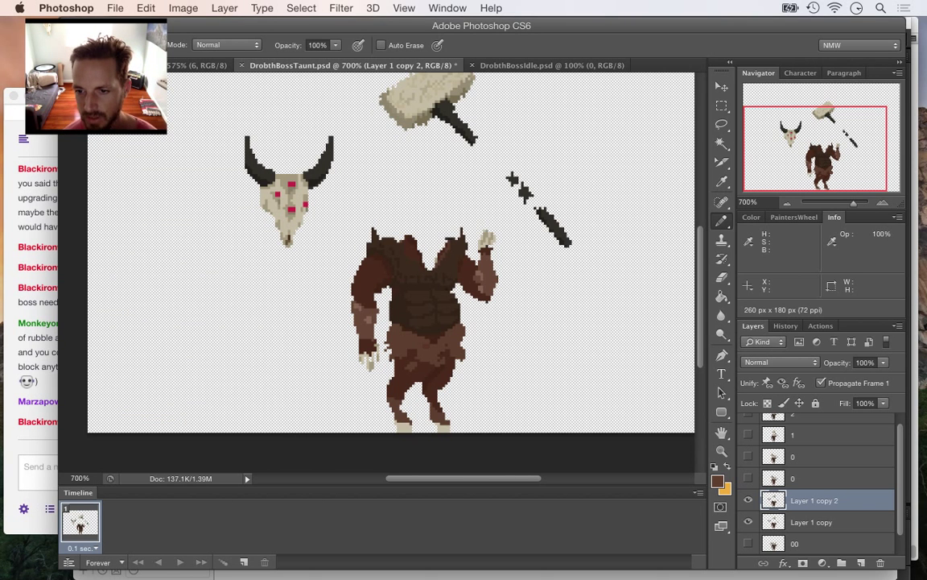
{"action": "scroll", "coordinate": [816, 487], "scroll_direction": "down", "scroll_amount": 1}
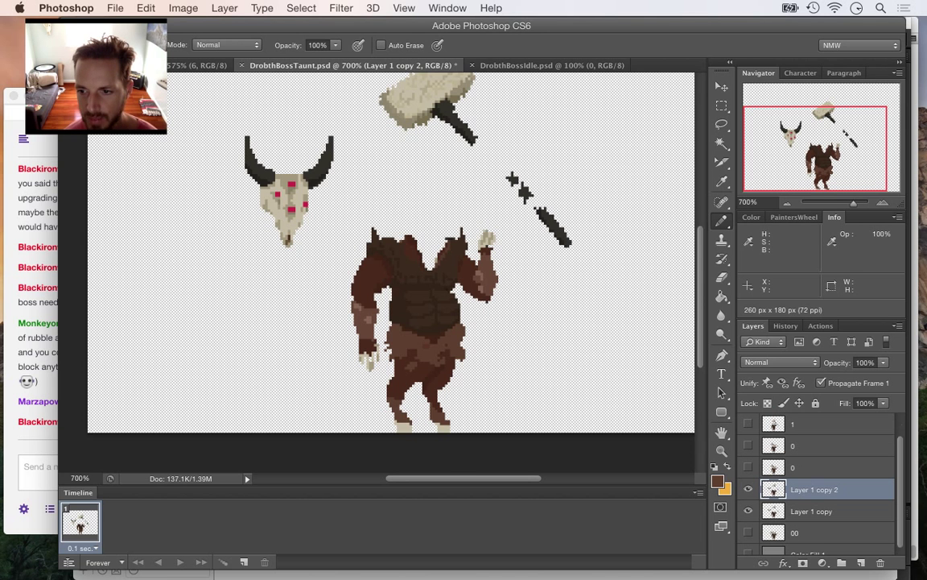
{"action": "left_click", "coordinate": [748, 532]}
{"action": "left_click", "coordinate": [749, 532]}
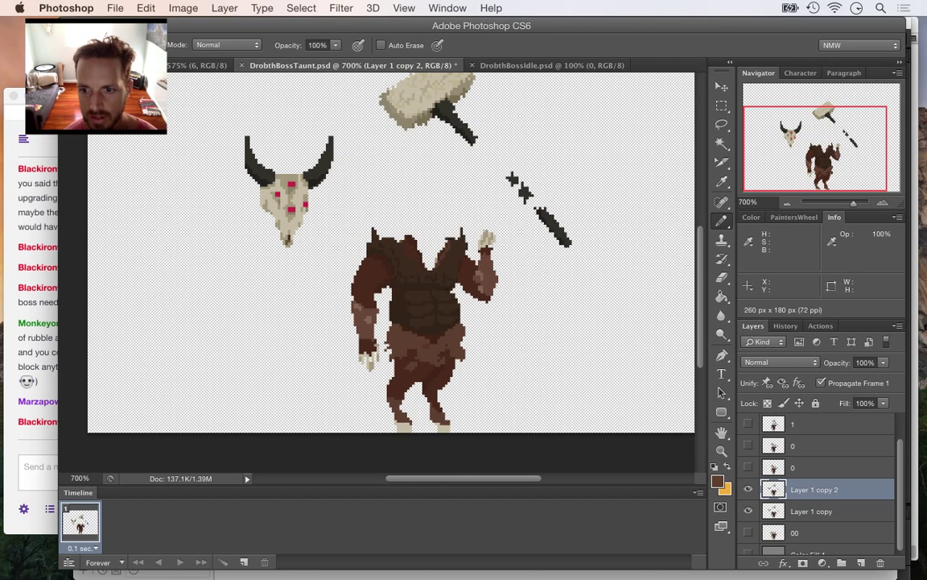
Compare the full pose on the lower layer 0 with the separated parts by toggling that layer's visibility
{"action": "left_click", "coordinate": [749, 467]}
{"action": "left_click", "coordinate": [748, 467]}
{"action": "left_click", "coordinate": [749, 467]}
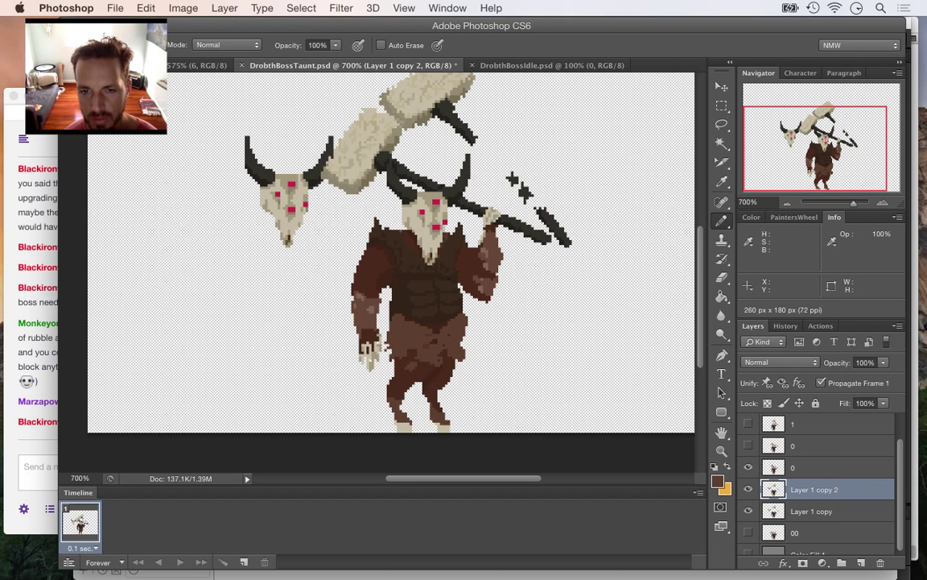
{"action": "left_click", "coordinate": [748, 467]}
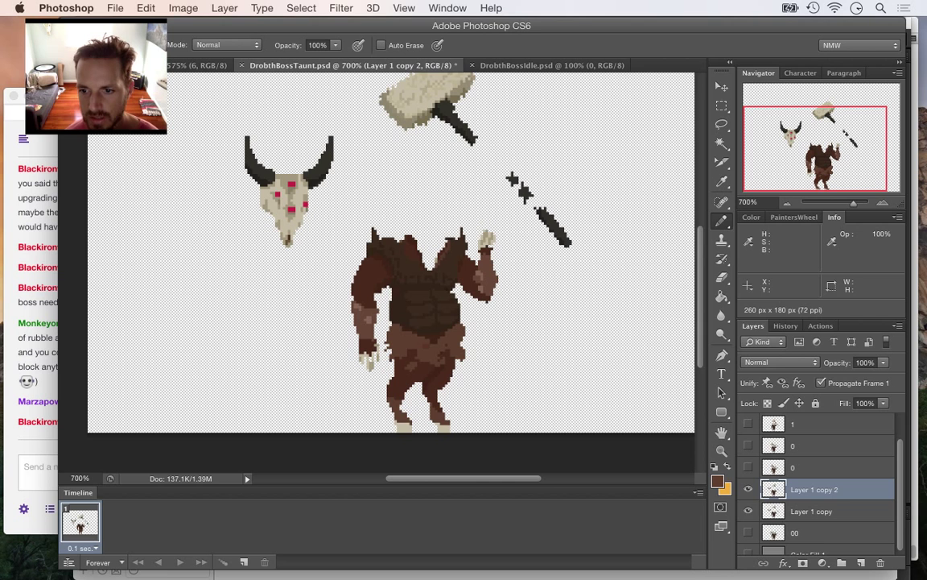
Hide Layer 1 copy, then move the horned skull on Layer 1 copy 2 onto the body's neck and fine-tune its position by single pixels
{"action": "left_click", "coordinate": [748, 512]}
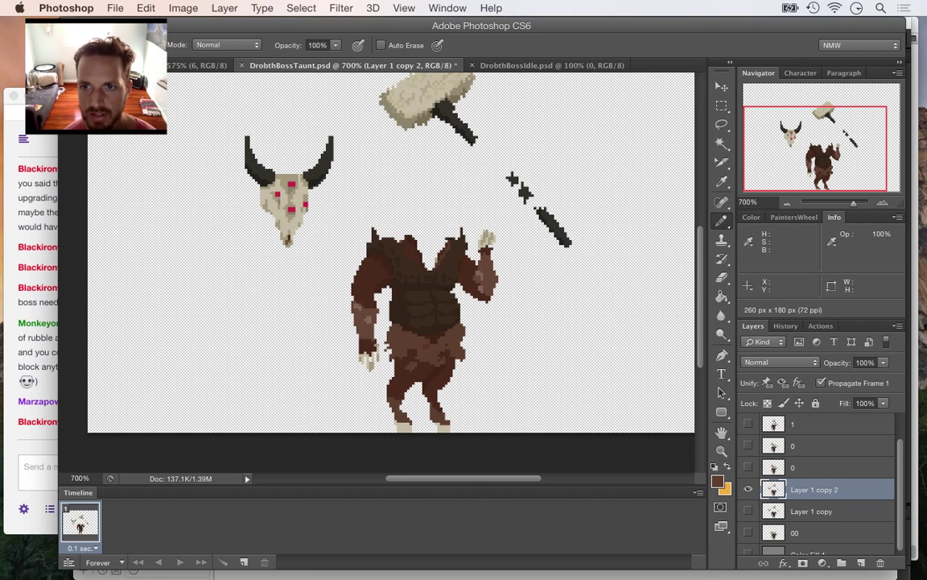
{"action": "key", "text": "m"}
{"action": "left_click_drag", "start_coordinate": [220, 108], "coordinate": [334, 263]}
{"action": "key", "text": "v"}
{"action": "left_click_drag", "start_coordinate": [322, 146], "coordinate": [468, 170]}
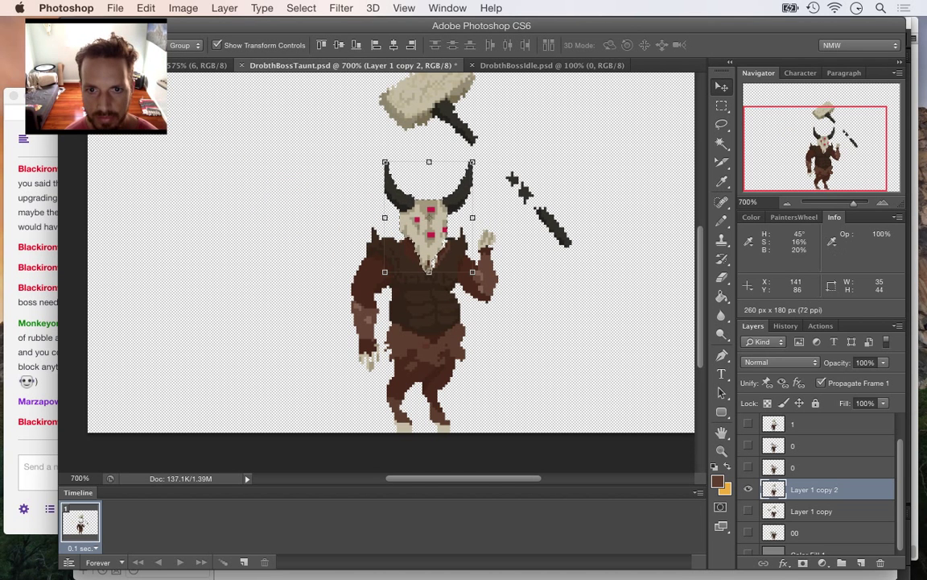
{"action": "key", "text": "Right"}
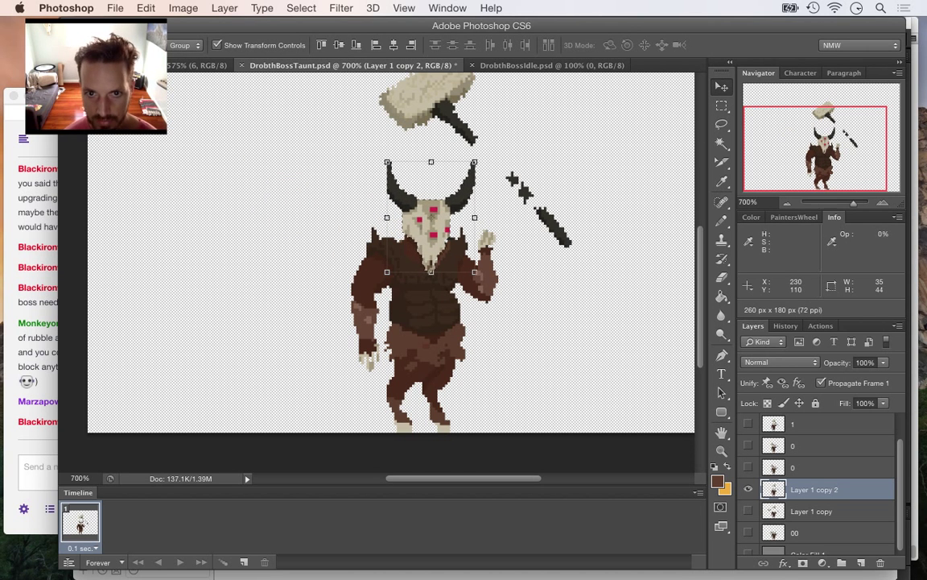
{"action": "key", "text": "Up"}
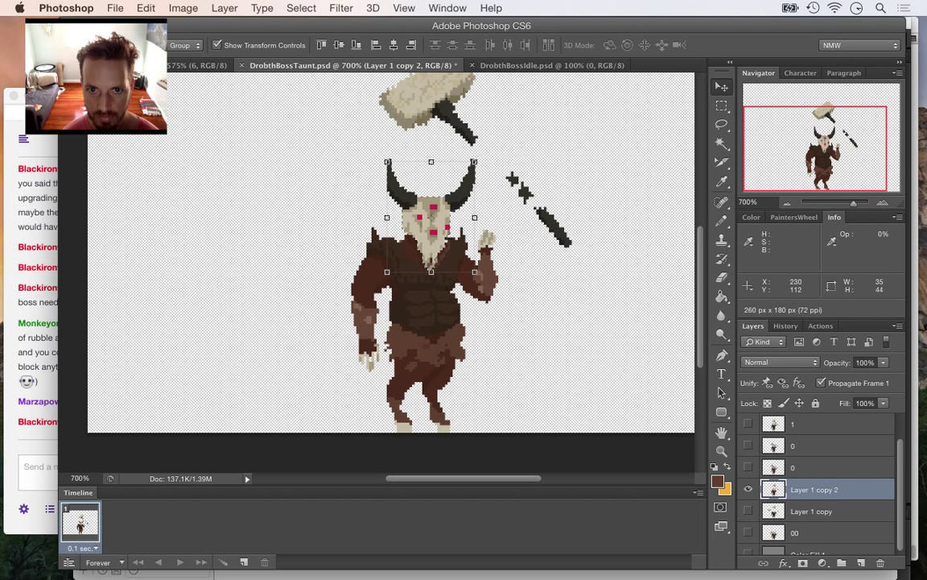
{"action": "key", "text": "Right"}
{"action": "key", "text": "Left"}
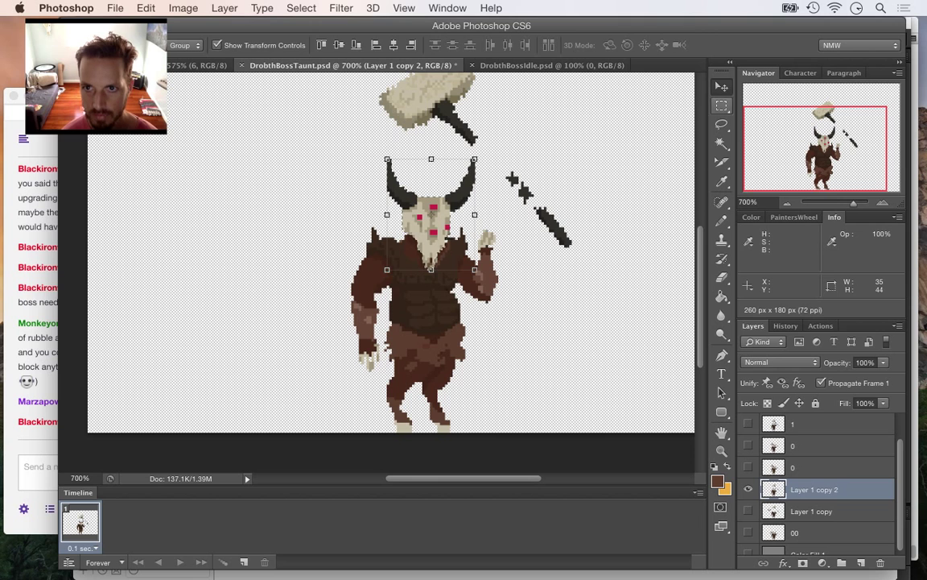
Sample the dark reddish-brown beside the skull as the foreground colour for the Pencil
{"action": "key", "text": "m"}
{"action": "key", "text": "i"}
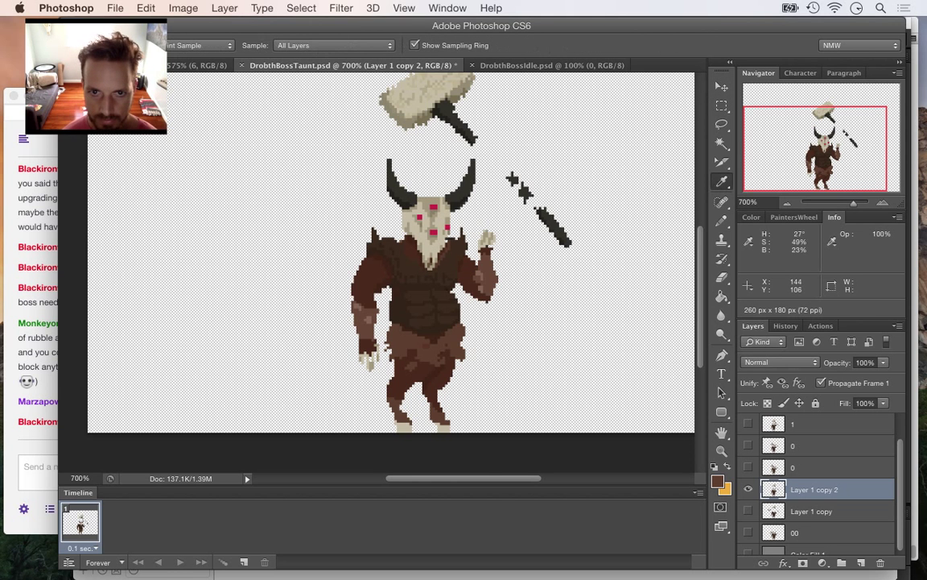
{"action": "left_click", "coordinate": [447, 244]}
{"action": "key", "text": "b"}
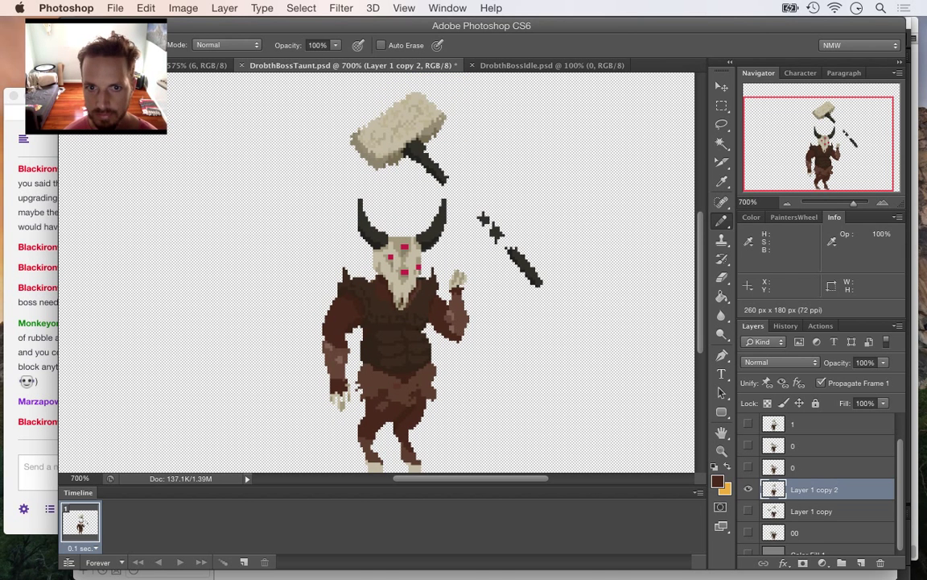
Select the hammer head, its handle stub and the loose shaft pieces together and rotate them by -24.64°
{"action": "key", "text": "m"}
{"action": "left_click_drag", "start_coordinate": [315, 97], "coordinate": [464, 164]}
{"action": "left_click_drag", "start_coordinate": [343, 91], "coordinate": [474, 172]}
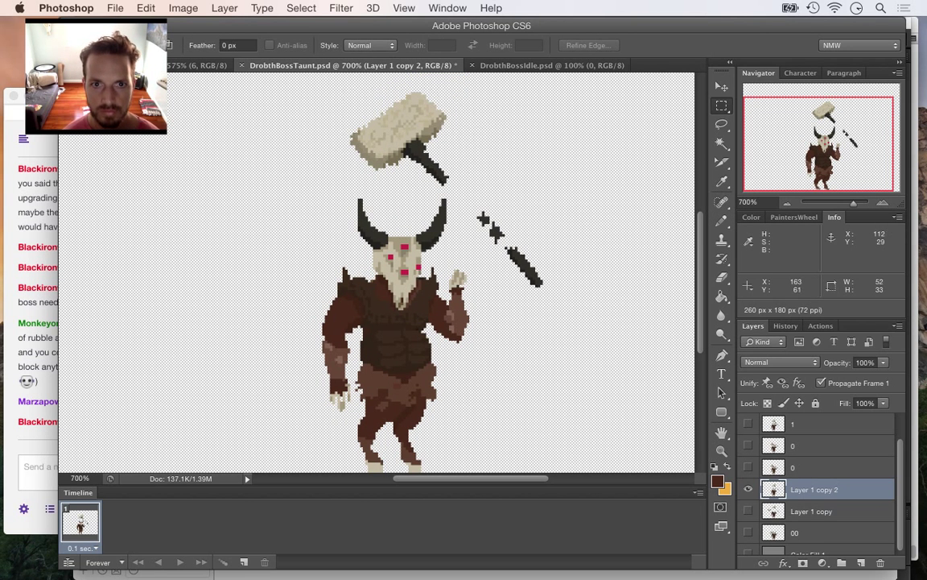
{"action": "left_click_drag", "start_coordinate": [421, 155], "coordinate": [560, 309]}
{"action": "left_click_drag", "start_coordinate": [450, 264], "coordinate": [491, 316]}
{"action": "key", "text": "v"}
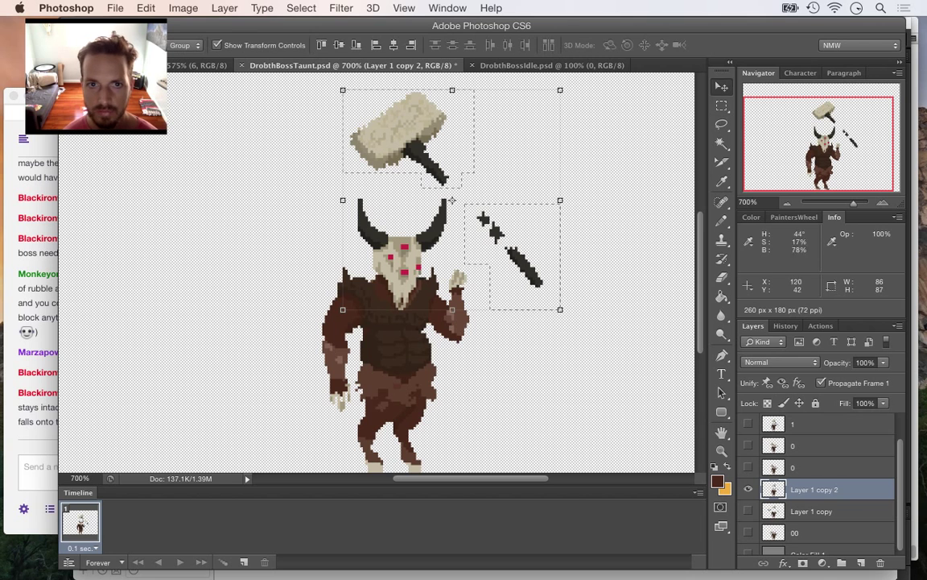
{"action": "left_click_drag", "start_coordinate": [325, 83], "coordinate": [288, 131]}
{"action": "left_click_drag", "start_coordinate": [381, 170], "coordinate": [332, 191]}
{"action": "left_click_drag", "start_coordinate": [238, 189], "coordinate": [234, 200]}
{"action": "left_click_drag", "start_coordinate": [311, 207], "coordinate": [314, 188]}
{"action": "left_click_drag", "start_coordinate": [225, 192], "coordinate": [223, 196]}
{"action": "left_click_drag", "start_coordinate": [293, 202], "coordinate": [320, 191]}
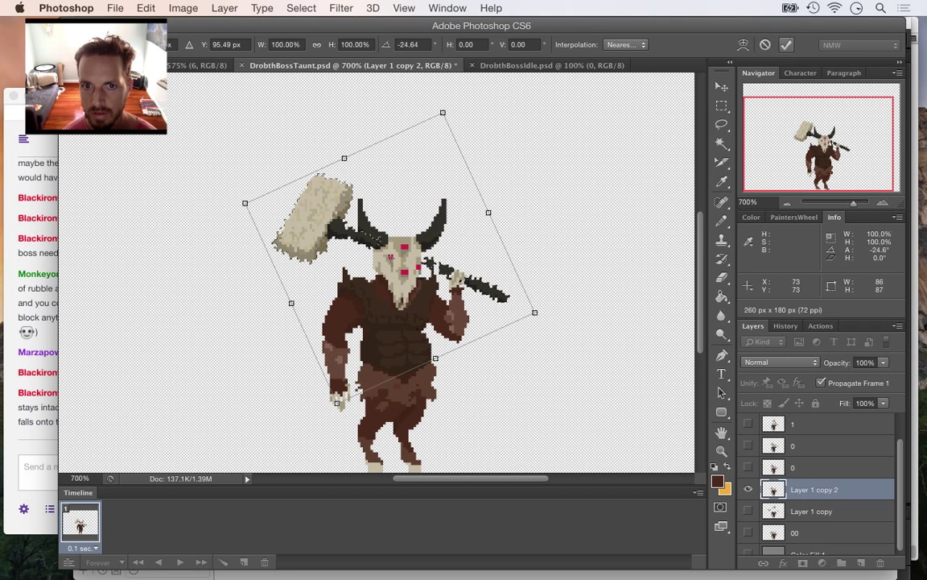
Move the rotated hammer pieces up and clear of the boss, apply the transform and clear the selection
{"action": "left_click_drag", "start_coordinate": [390, 258], "coordinate": [452, 233]}
{"action": "left_click_drag", "start_coordinate": [522, 196], "coordinate": [498, 174]}
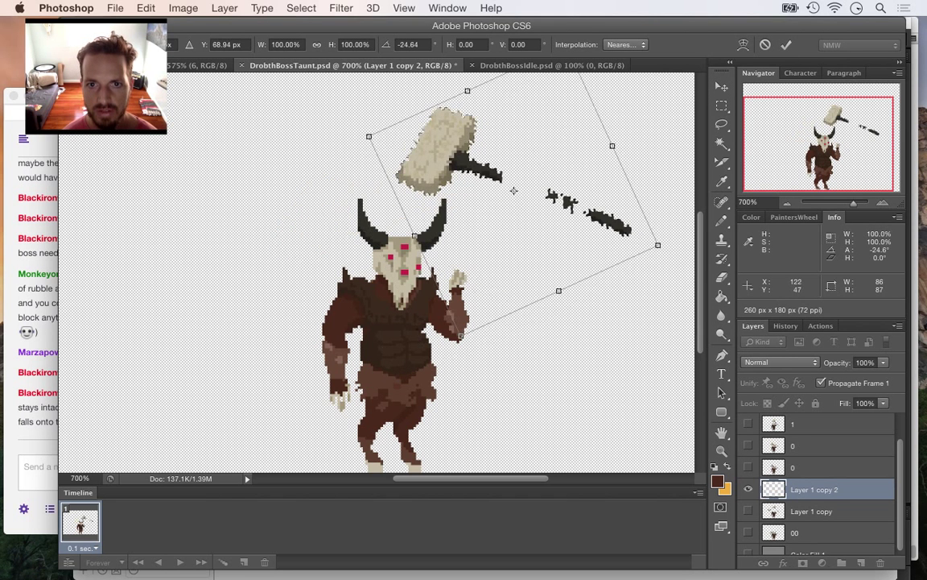
{"action": "key", "text": "Return"}
{"action": "key", "text": "m"}
{"action": "key", "text": "super+d"}
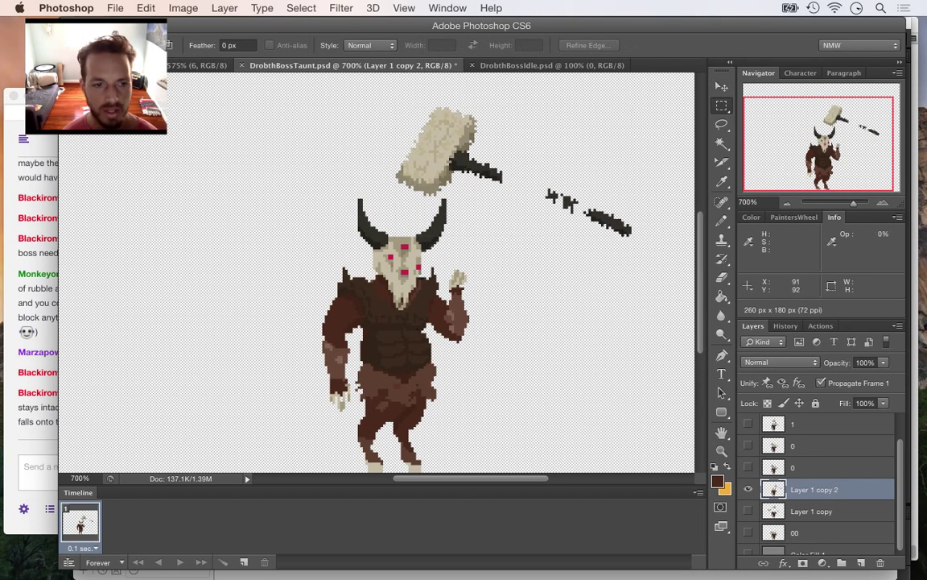
Switch to the Safari chat window and read the viewers' newest suggestions about the boss's skull, rubble and collectible figure
{"action": "key", "text": "super+Tab"}
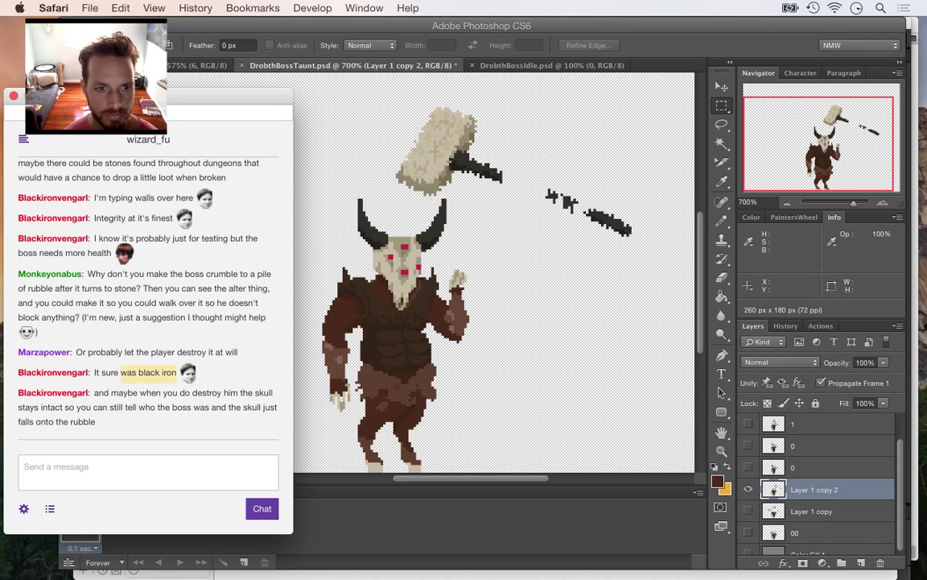
{"action": "left_click", "coordinate": [98, 393]}
{"action": "left_click_drag", "start_coordinate": [98, 393], "coordinate": [96, 422]}
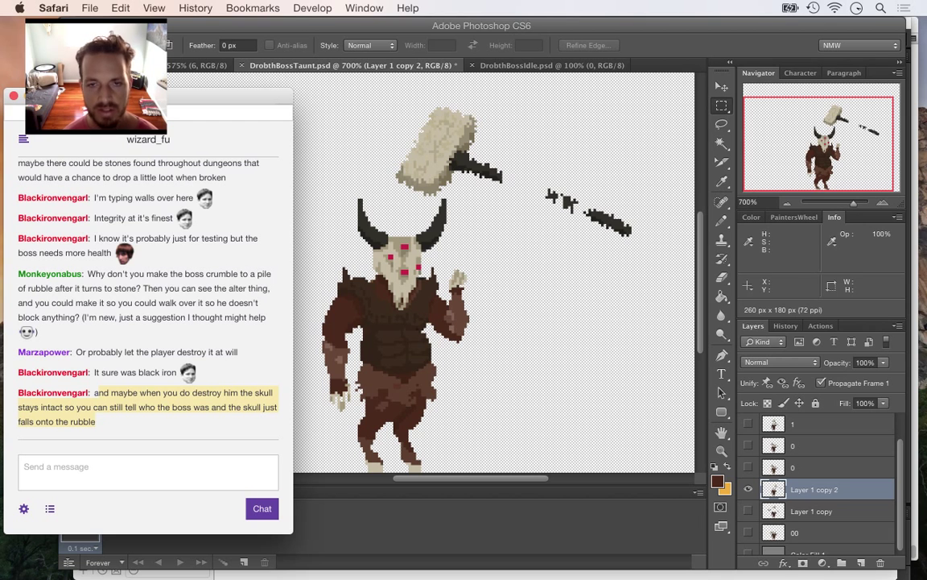
{"action": "key", "text": "super+Tab"}
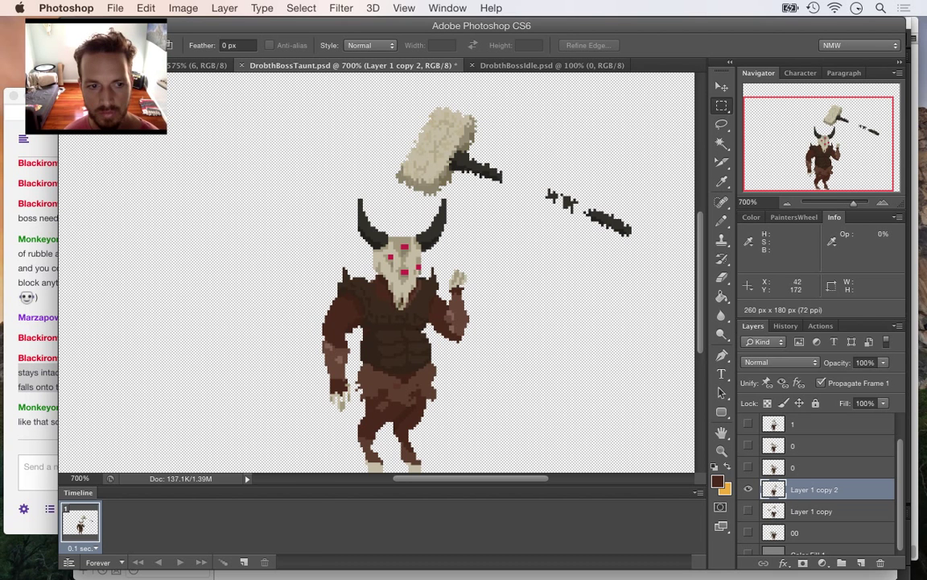
{"action": "key", "text": "super+Tab"}
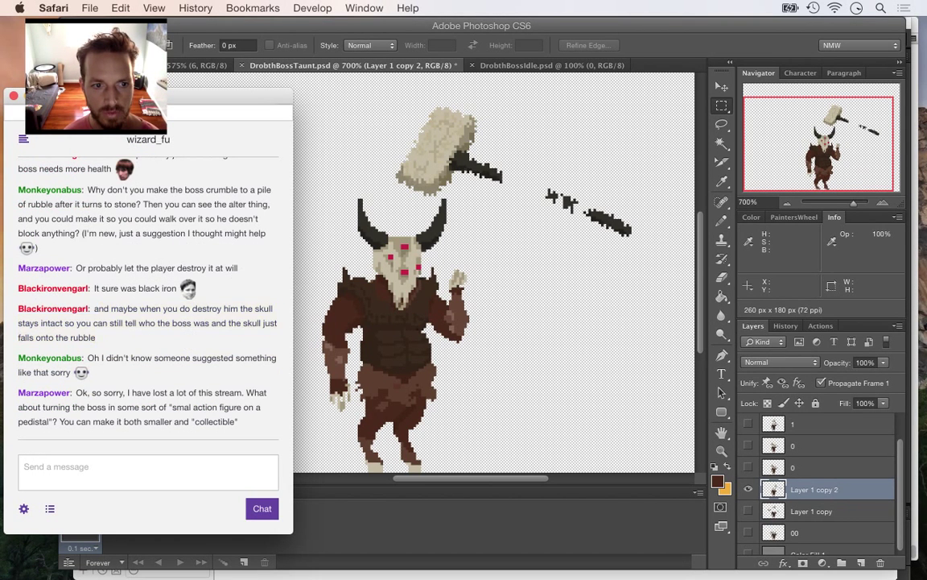
{"action": "left_click_drag", "start_coordinate": [145, 358], "coordinate": [241, 375]}
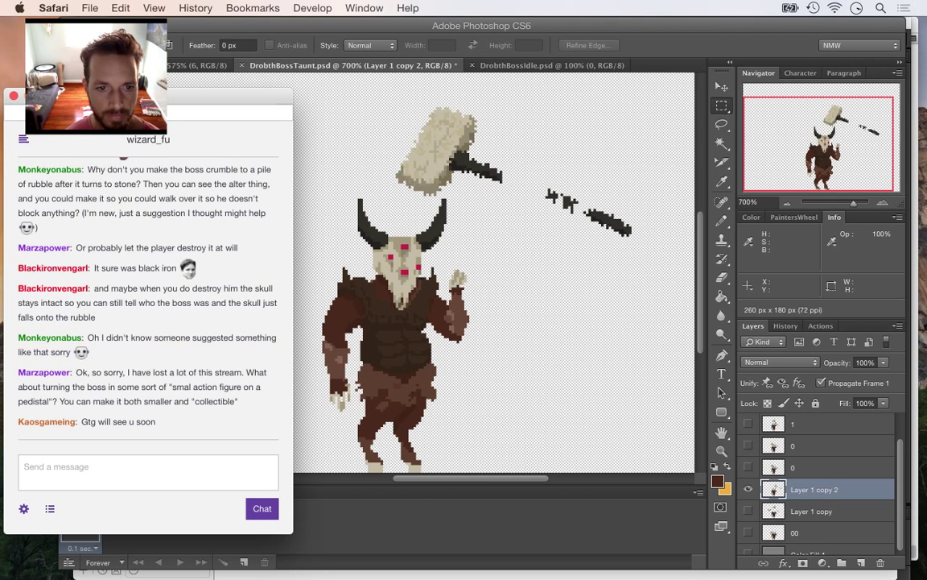
{"action": "left_click_drag", "start_coordinate": [104, 372], "coordinate": [123, 402]}
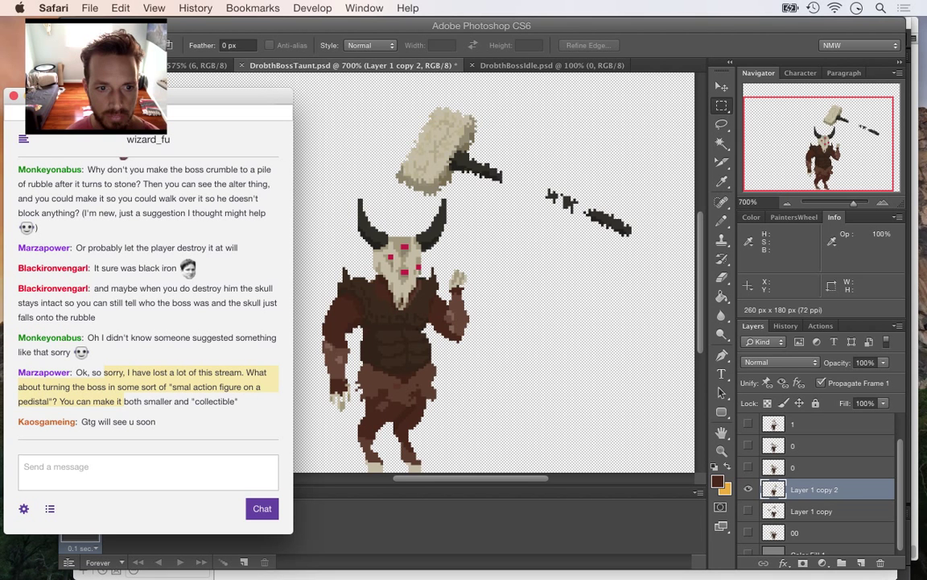
{"action": "left_click_drag", "start_coordinate": [121, 400], "coordinate": [192, 401]}
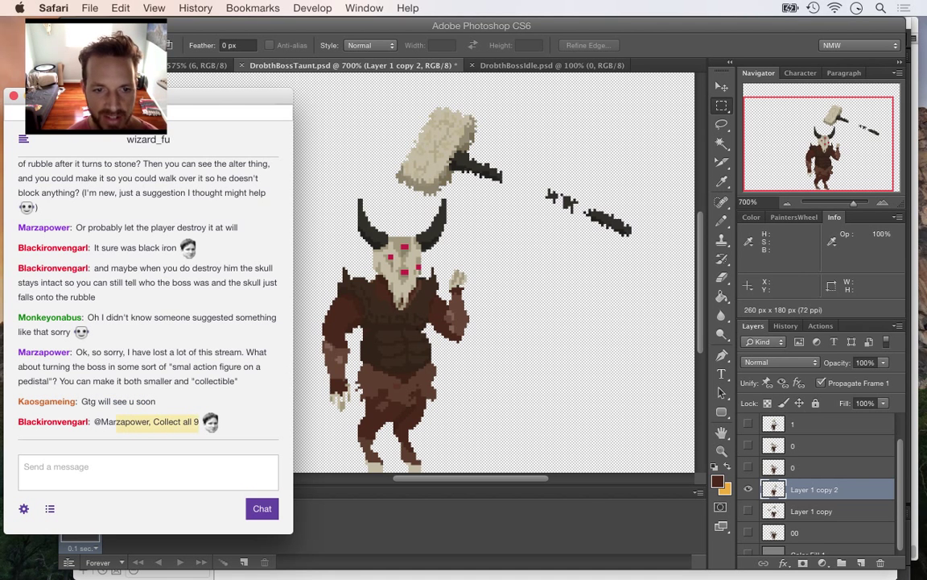
Return to Photoshop and, with layer 00 shown temporarily as reference, move the hammer pieces 48 px left and 25 px down behind the boss's head
{"action": "key", "text": "super+Tab"}
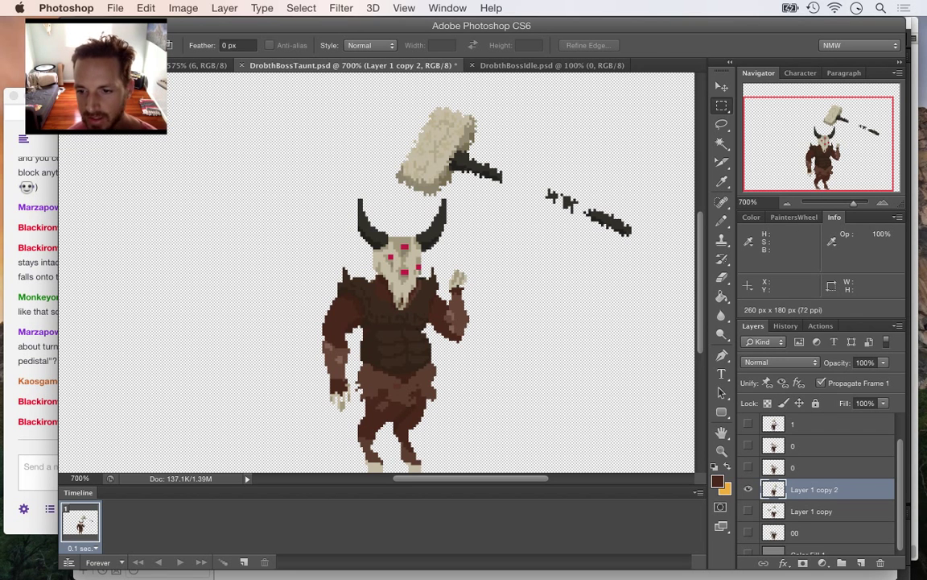
{"action": "left_click", "coordinate": [748, 532]}
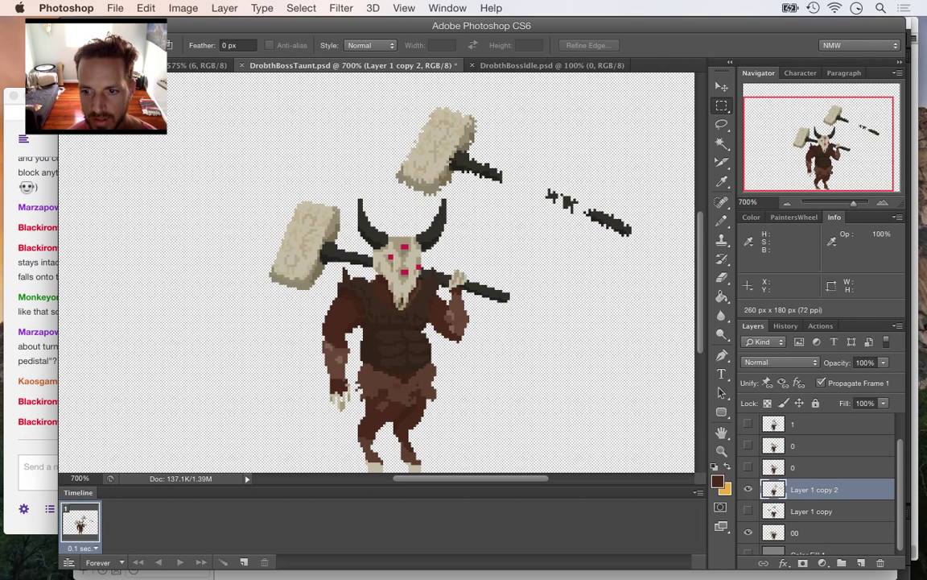
{"action": "left_click_drag", "start_coordinate": [384, 92], "coordinate": [486, 196]}
{"action": "left_click_drag", "start_coordinate": [469, 151], "coordinate": [630, 252]}
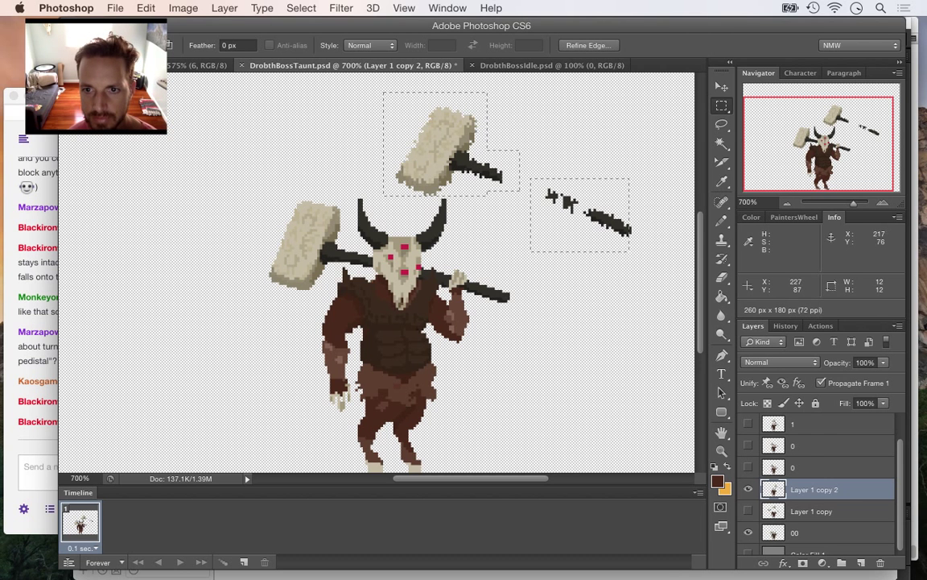
{"action": "key", "text": "v"}
{"action": "left_click_drag", "start_coordinate": [454, 113], "coordinate": [331, 175]}
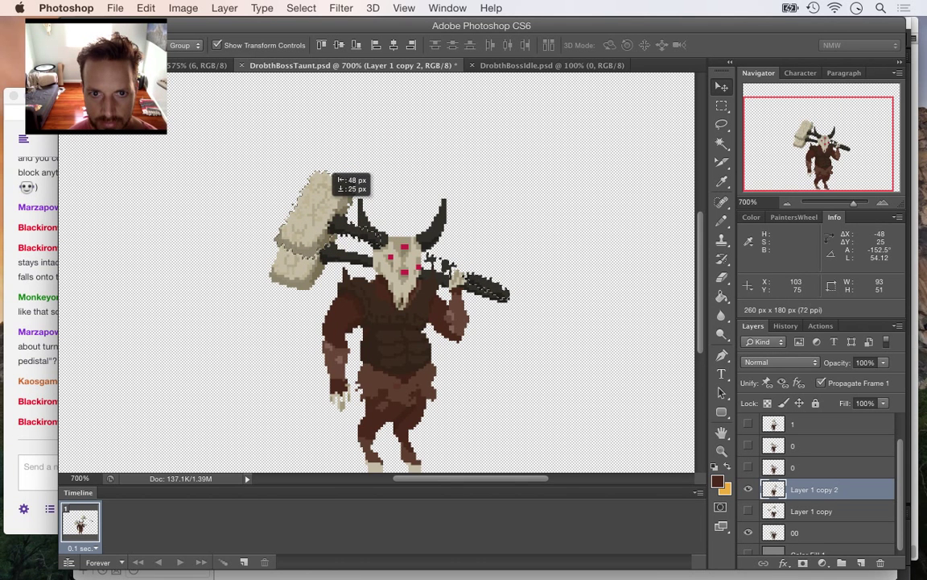
{"action": "left_click_drag", "start_coordinate": [331, 175], "coordinate": [332, 175]}
{"action": "key", "text": "ctrl+d"}
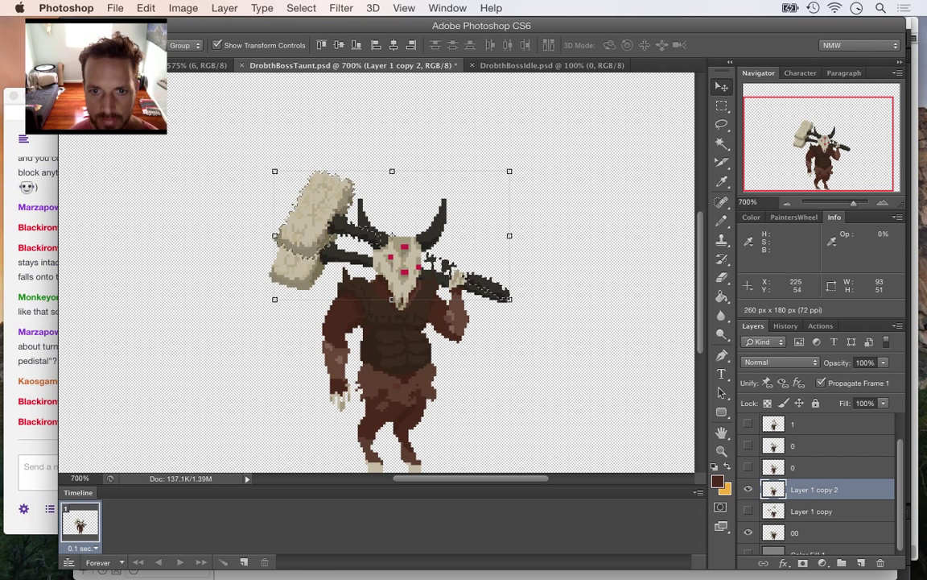
{"action": "key", "text": "m"}
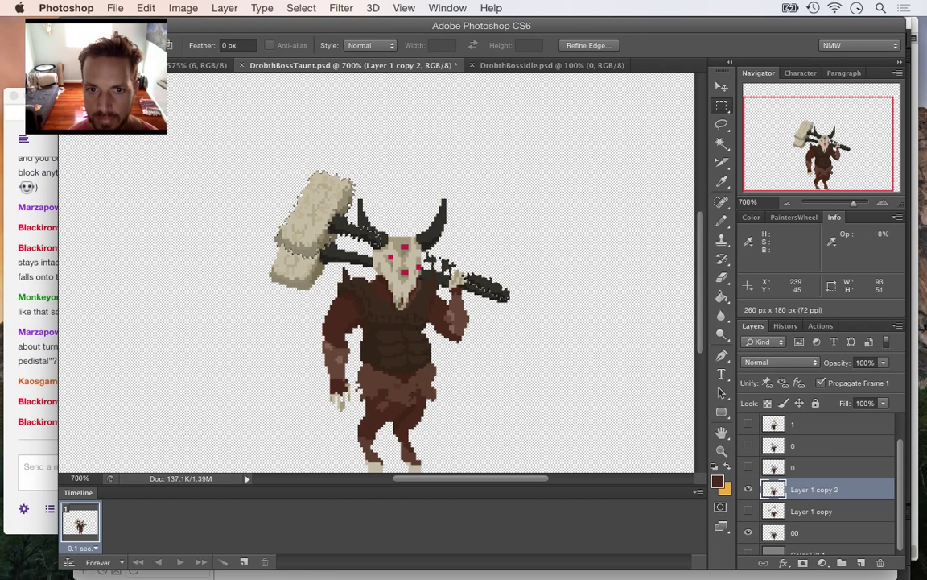
{"action": "left_click", "coordinate": [749, 532]}
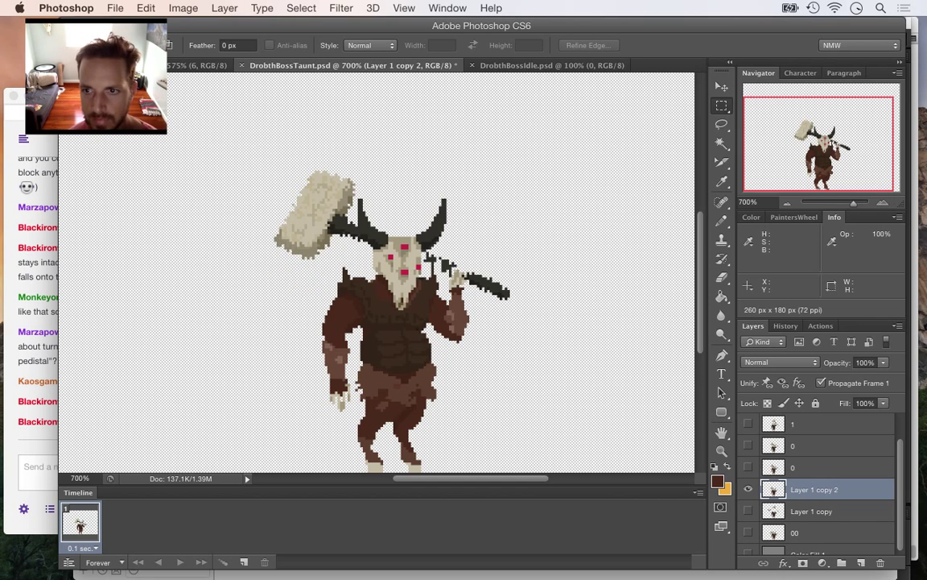
Select the boss's raised forearm and hand and shift them 3 px up and 1 px right towards the hammer shaft, then deselect
{"action": "key", "text": "super+equal"}
{"action": "key", "text": "super+equal"}
{"action": "key", "text": "super+equal"}
{"action": "key", "text": "super+equal"}
{"action": "key", "text": "super+equal"}
{"action": "key", "text": "super+minus"}
{"action": "key", "text": "super+minus"}
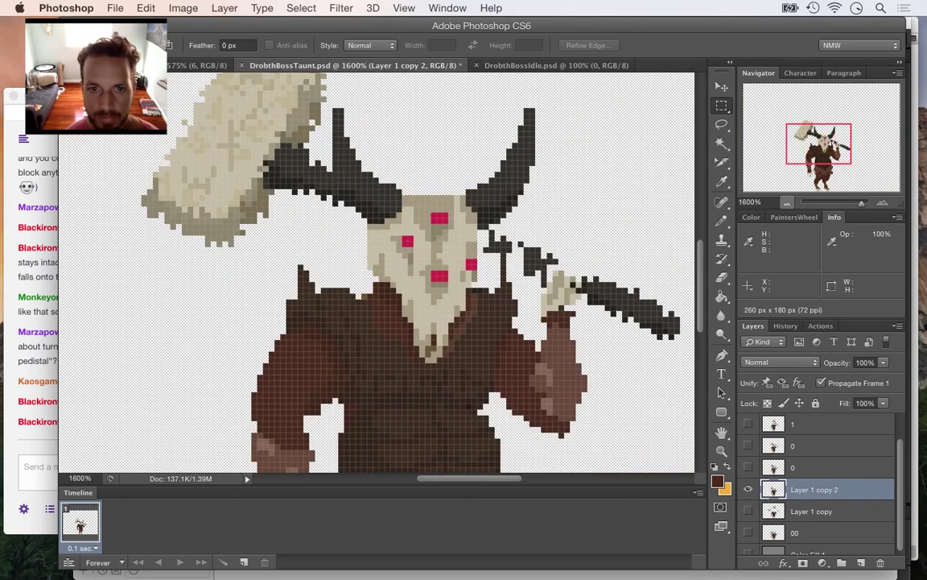
{"action": "key", "text": "i"}
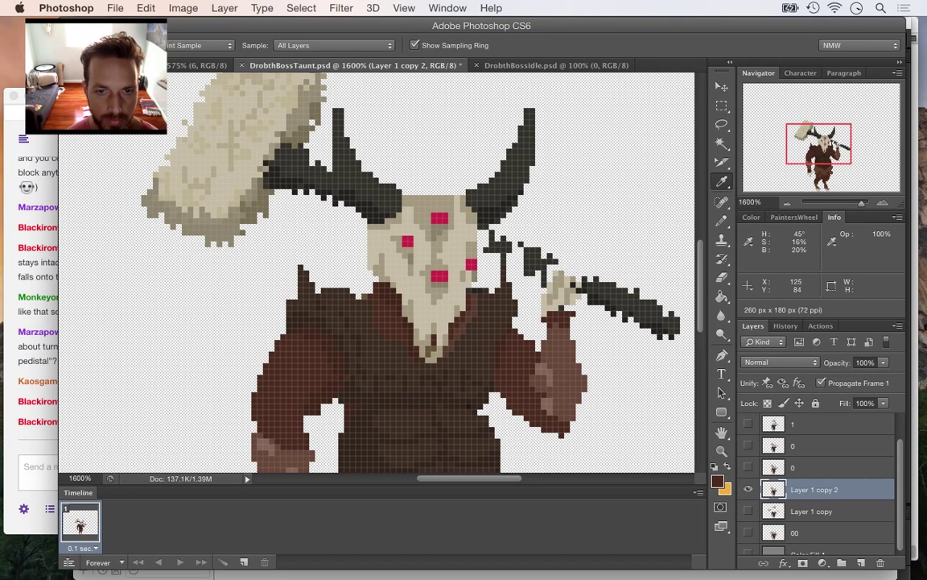
{"action": "key", "text": "m"}
{"action": "left_click_drag", "start_coordinate": [548, 354], "coordinate": [527, 298]}
{"action": "left_click_drag", "start_coordinate": [584, 394], "coordinate": [515, 272]}
{"action": "left_click_drag", "start_coordinate": [528, 206], "coordinate": [560, 266]}
{"action": "left_click_drag", "start_coordinate": [516, 239], "coordinate": [550, 353]}
{"action": "key", "text": "v"}
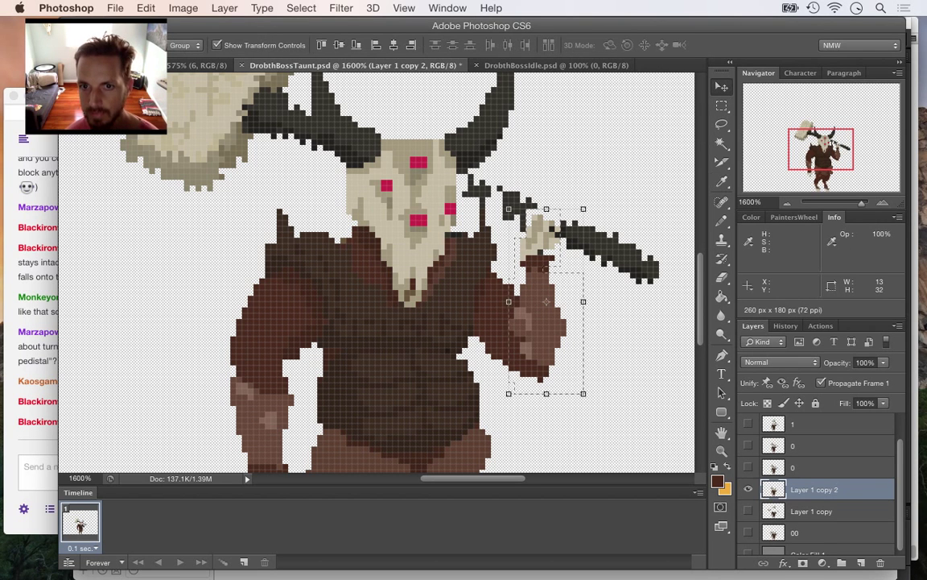
{"action": "key", "text": "Up"}
{"action": "key", "text": "Up"}
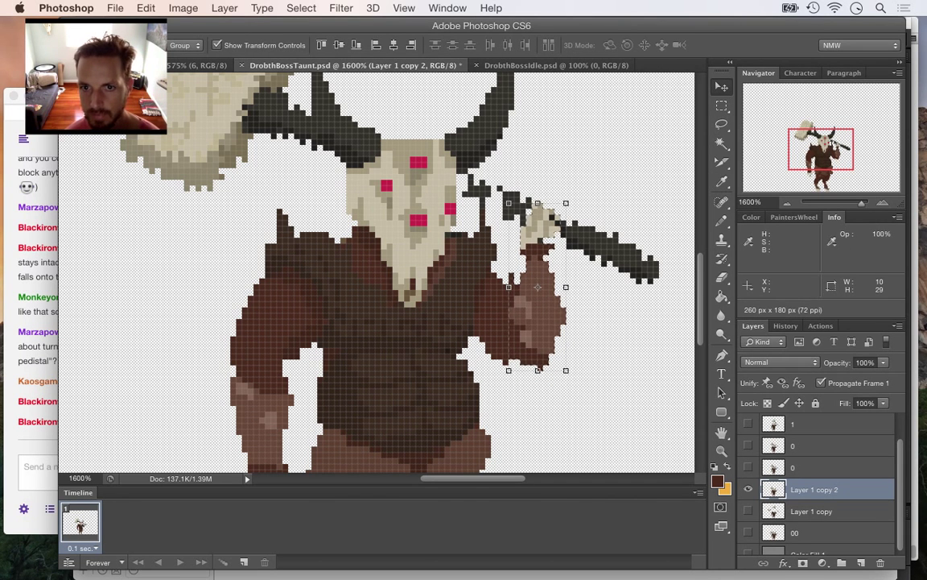
{"action": "key", "text": "Right"}
{"action": "key", "text": "Up"}
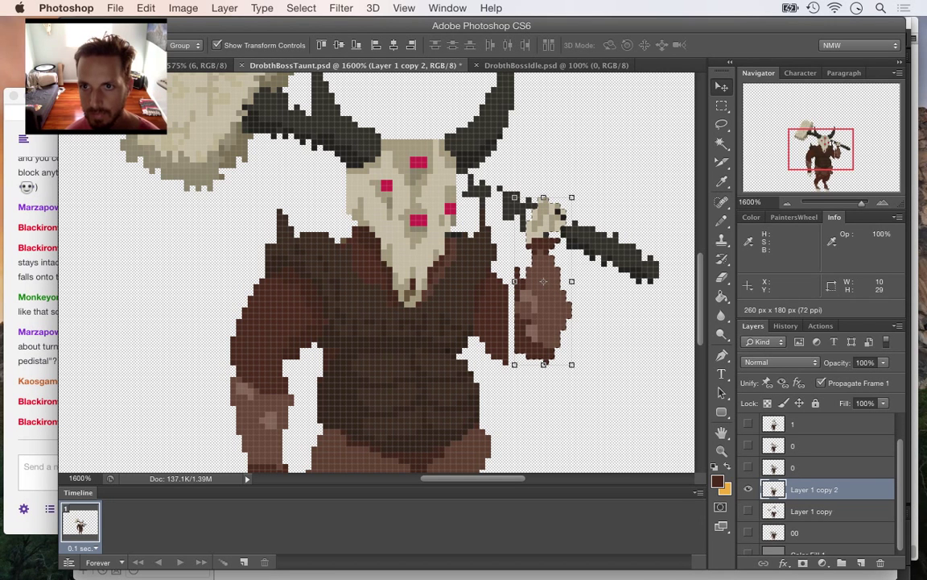
{"action": "key", "text": "m"}
{"action": "key", "text": "super+d"}
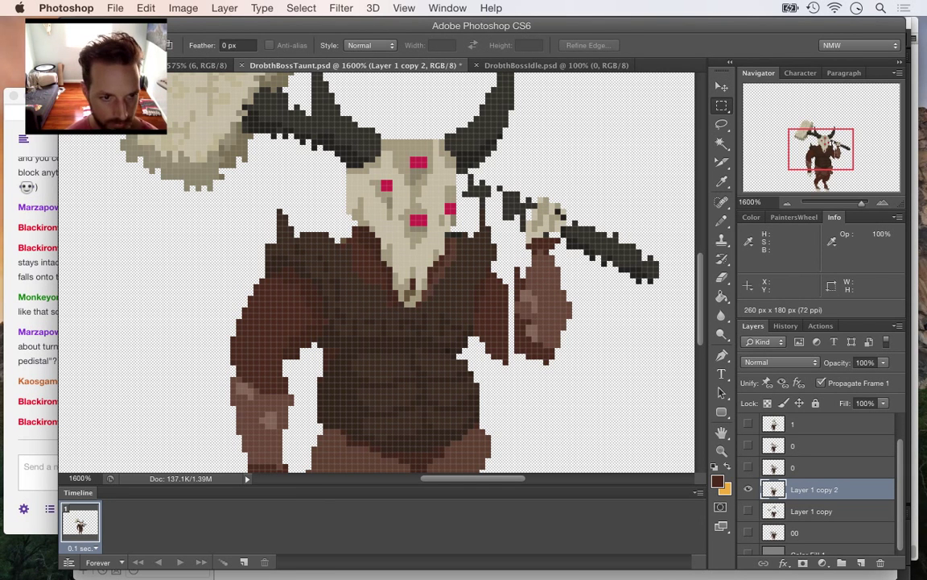
{"action": "key", "text": "super+Tab"}
{"action": "key", "text": "super+Tab"}
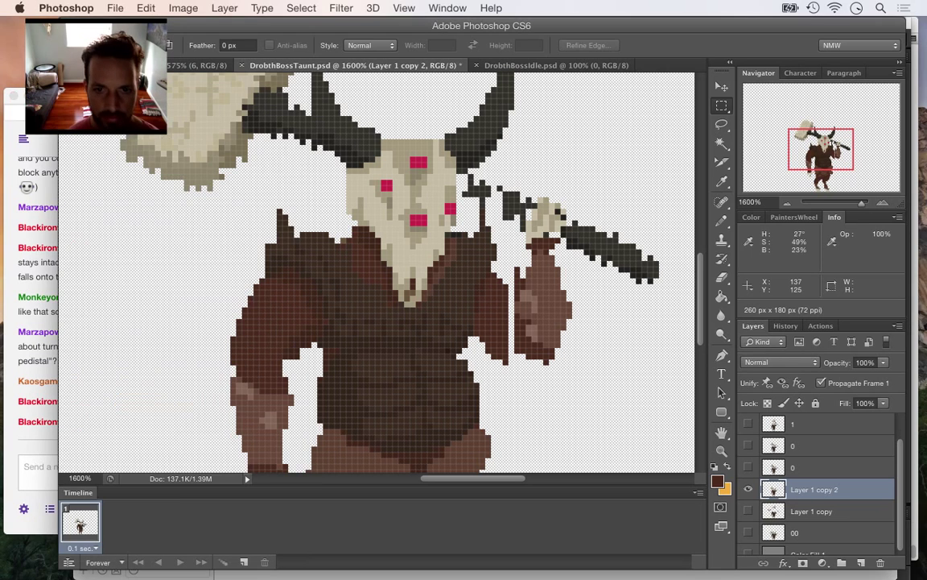
Fill the gap between the raised upper arm and forearm with the sampled dark red-brown, and erase stray pixels beneath the elbow
{"action": "key", "text": "i"}
{"action": "left_click", "coordinate": [454, 268]}
{"action": "key", "text": "b"}
{"action": "left_click_drag", "start_coordinate": [504, 281], "coordinate": [511, 352]}
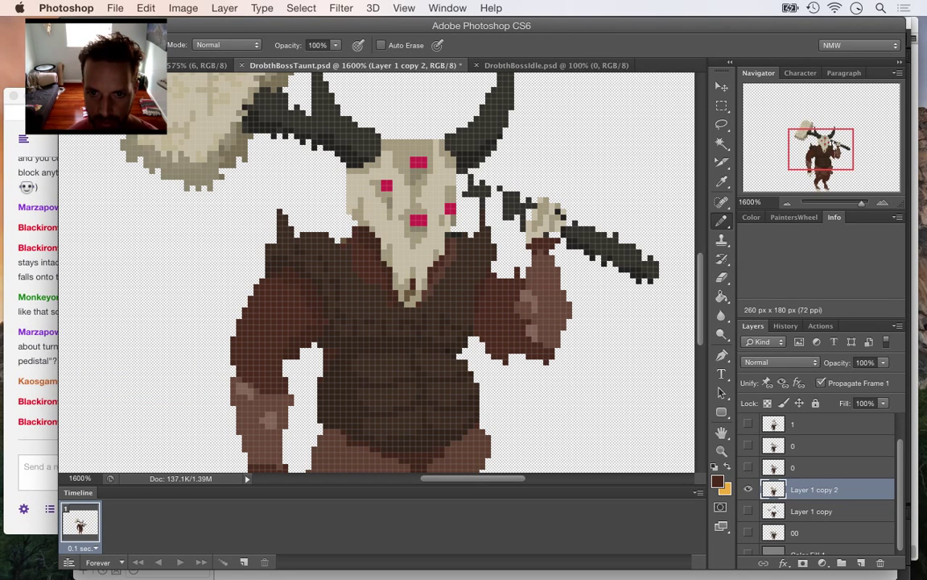
{"action": "key", "text": "e"}
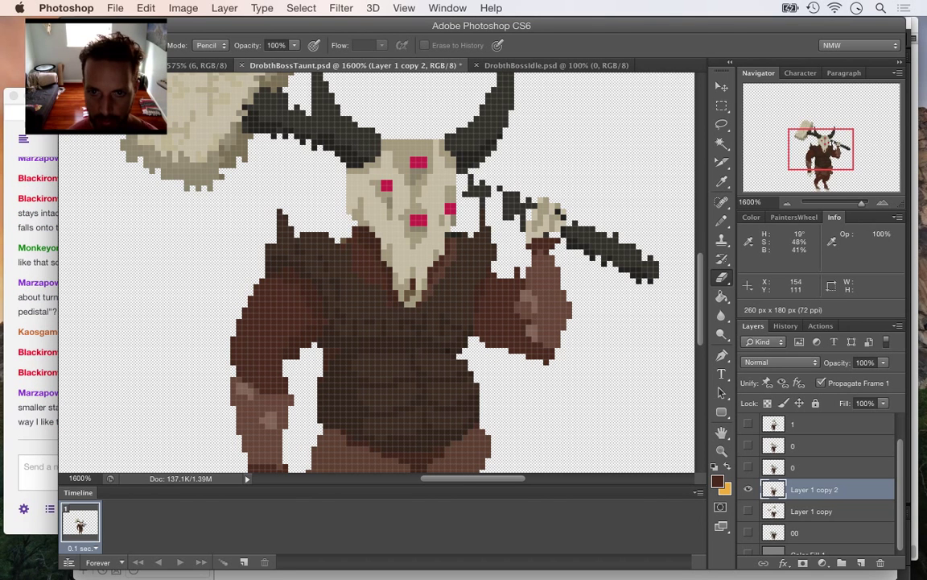
{"action": "key", "text": "i"}
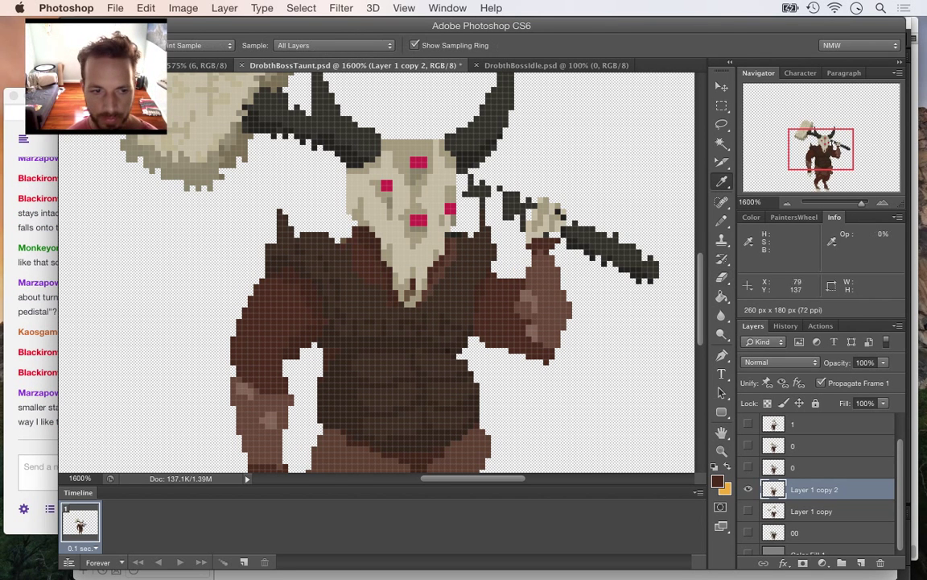
Switch to the Safari chat window, read the newest viewer message about dropping a smaller statue in the room, and return to Photoshop
{"action": "left_click", "coordinate": [36, 278]}
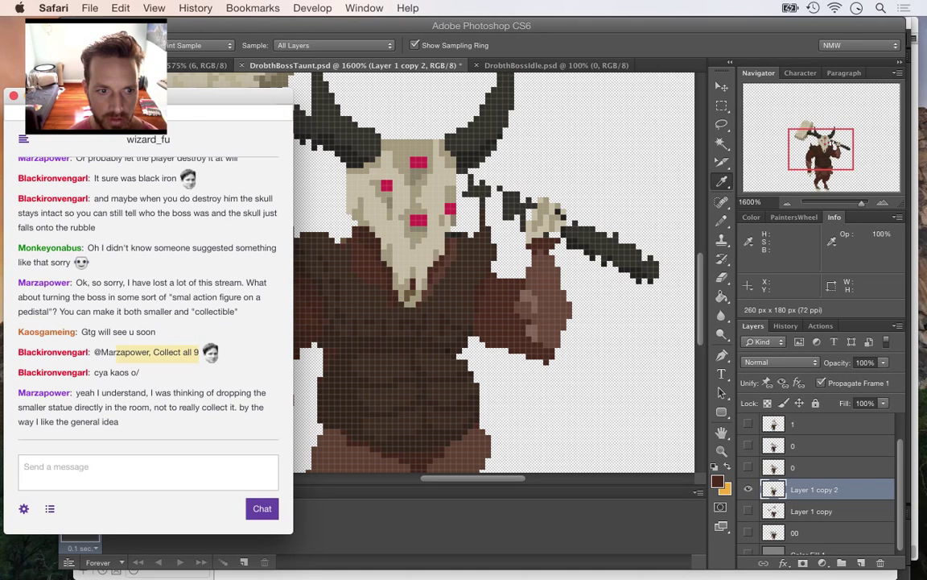
{"action": "left_click_drag", "start_coordinate": [90, 393], "coordinate": [119, 423]}
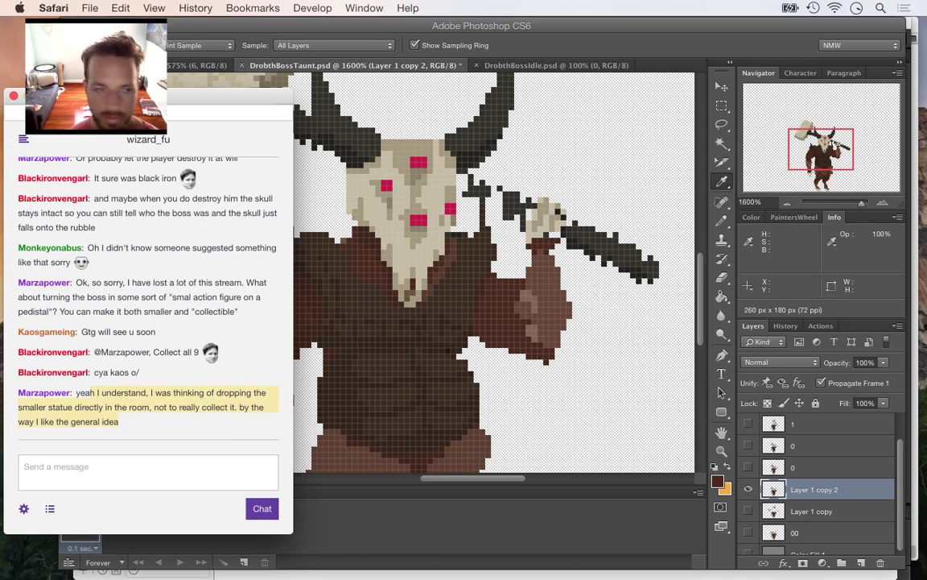
{"action": "left_click", "coordinate": [530, 218]}
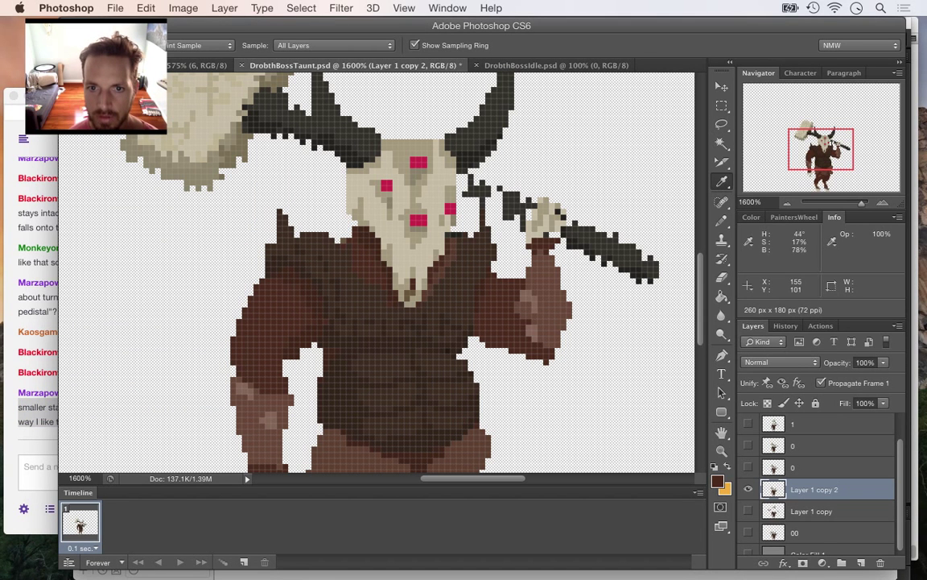
Smooth the hammer head's upper and outer edges with sampled bone colours, erasing the jagged pixels along its outline
{"action": "key", "text": "super+minus"}
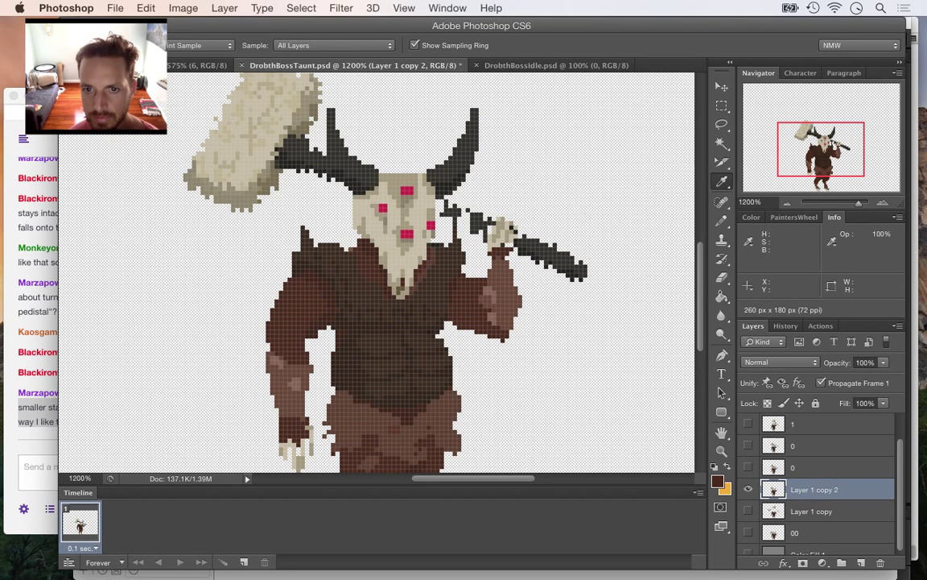
{"action": "left_click_drag", "start_coordinate": [187, 172], "coordinate": [208, 220]}
{"action": "left_click", "coordinate": [228, 196], "text": "alt"}
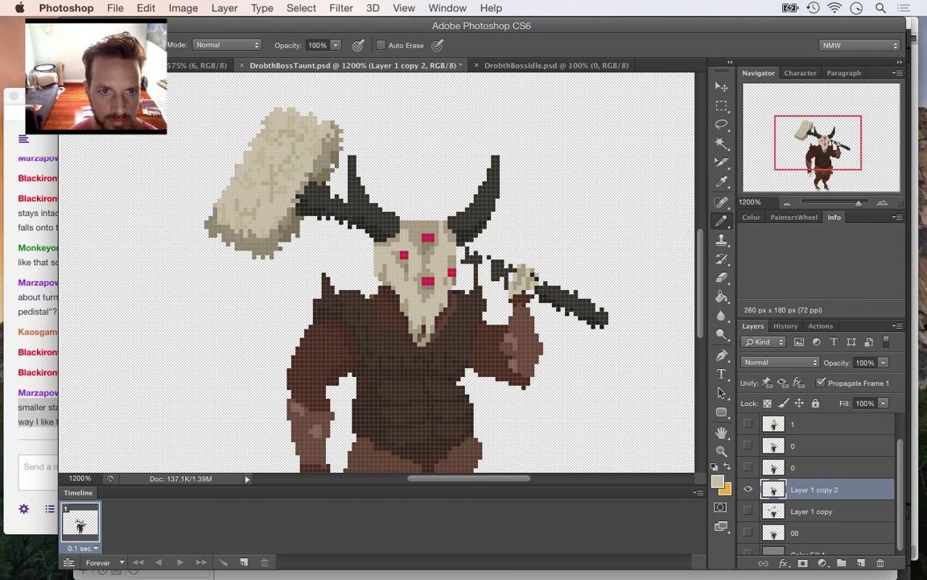
{"action": "key", "text": "e"}
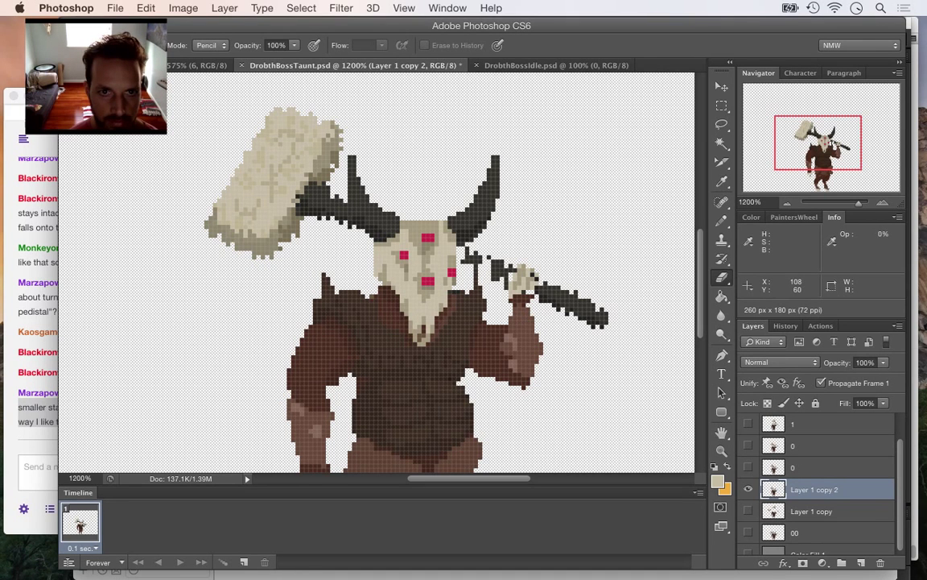
{"action": "key", "text": "b"}
{"action": "left_click", "coordinate": [282, 108], "text": "alt"}
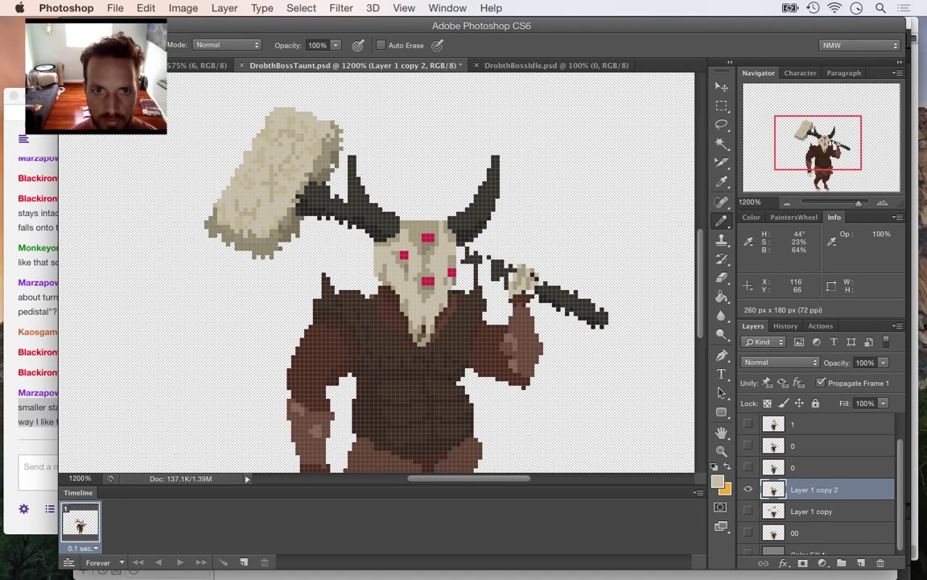
{"action": "key", "text": "e"}
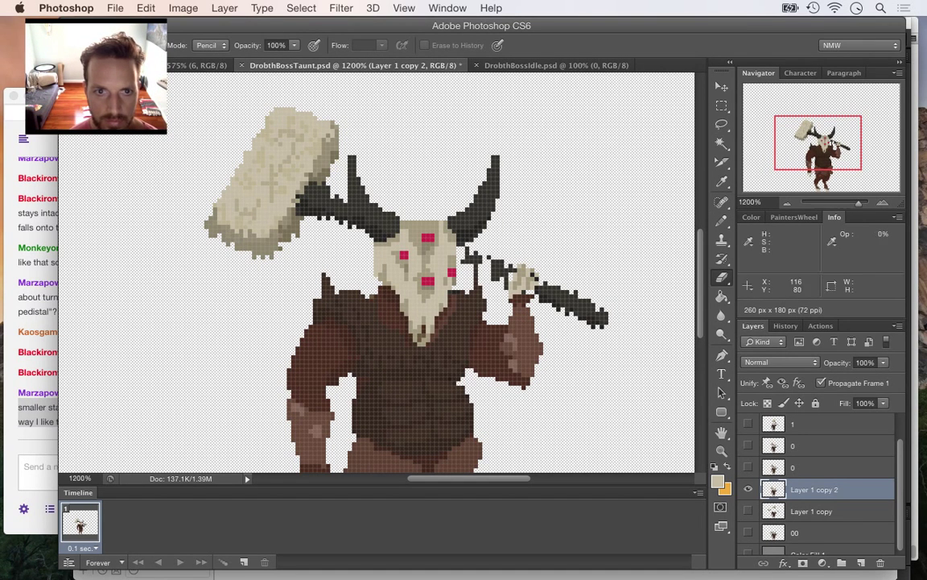
Touch up the hammer shaft beside the head in its dark colour and clean the head's jagged lower edge, sampling its shadow tone for retouching
{"action": "key", "text": "b"}
{"action": "left_click", "coordinate": [333, 208], "text": "alt"}
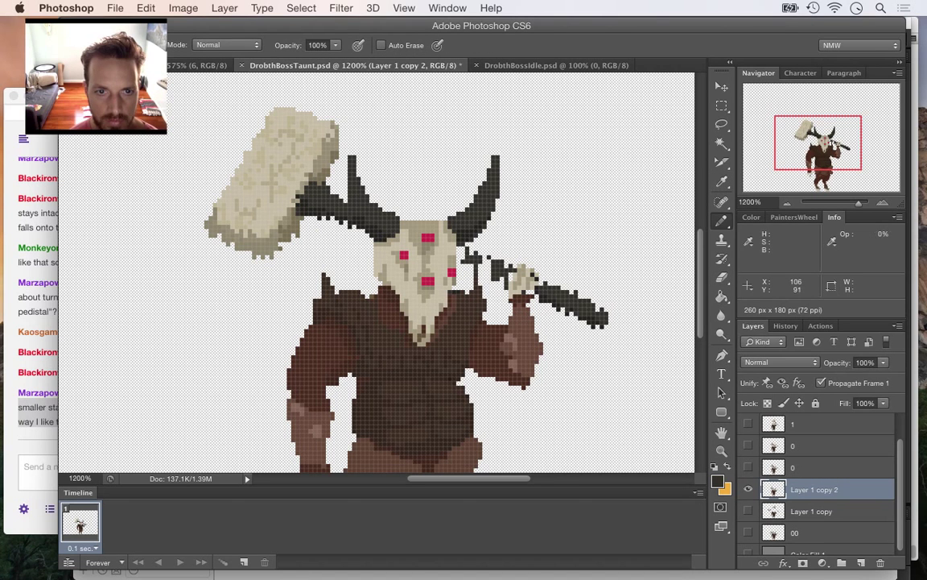
{"action": "key", "text": "e"}
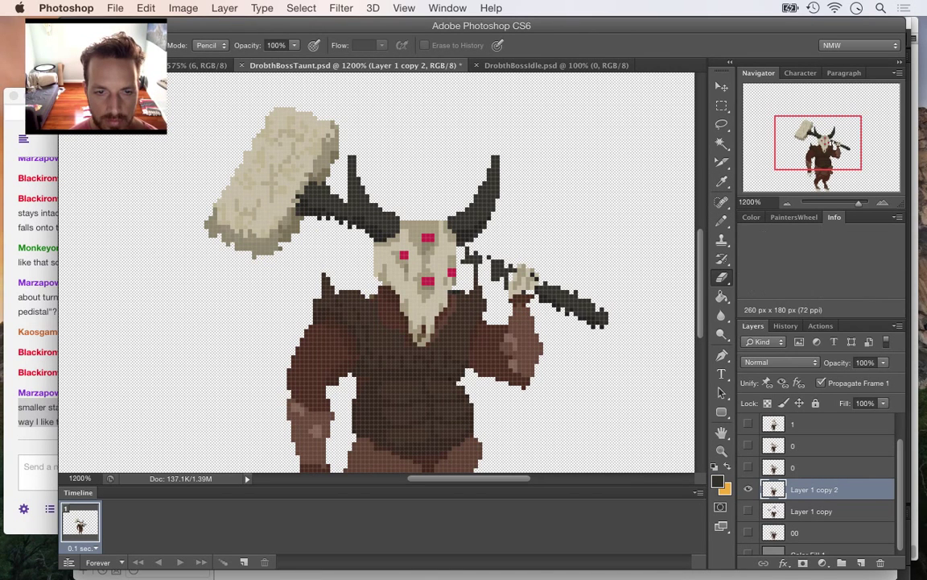
{"action": "left_click", "coordinate": [207, 225]}
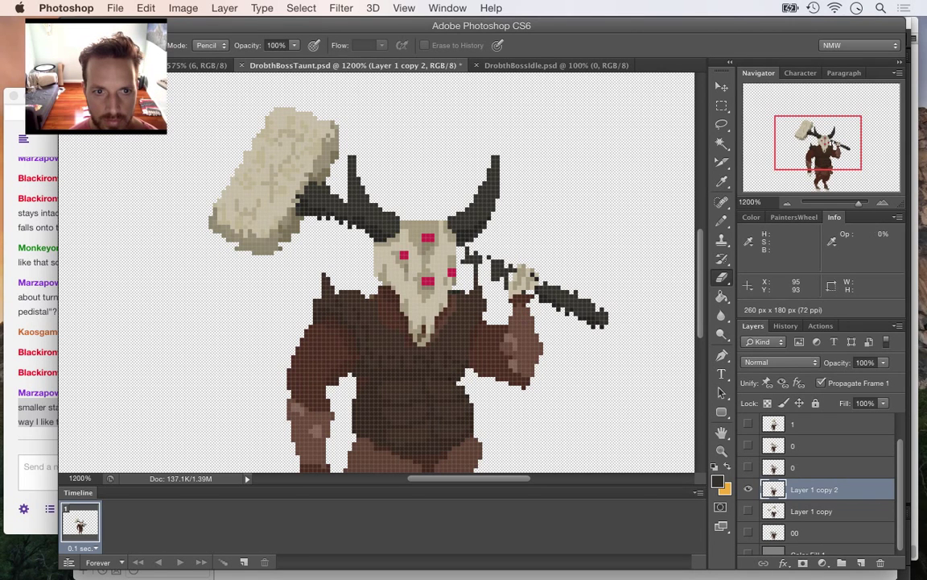
{"action": "key", "text": "i"}
{"action": "left_click", "coordinate": [223, 217]}
{"action": "key", "text": "b"}
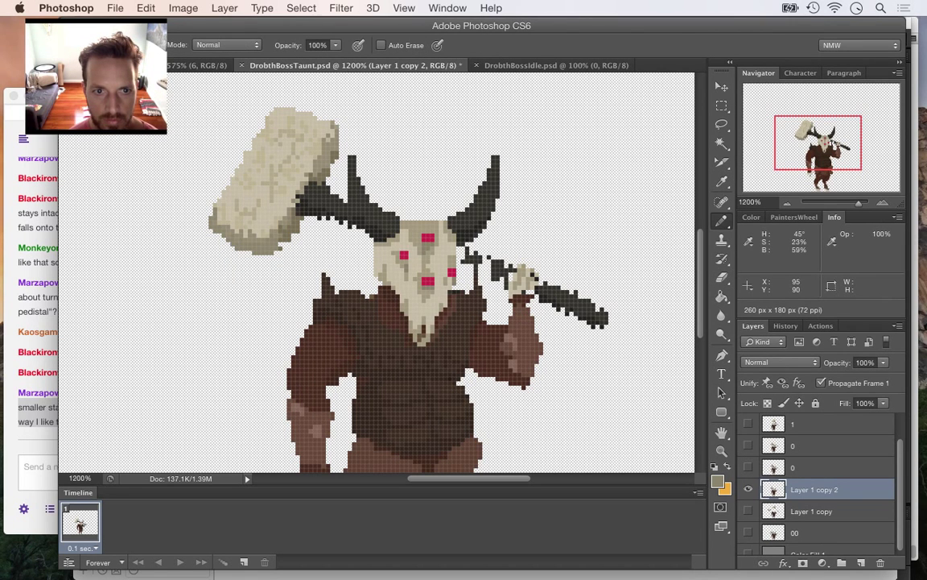
Retouch the shading of the stone hammer head with beige and brown tones sampled from the hammer and skull
{"action": "left_click", "coordinate": [286, 238], "text": "alt"}
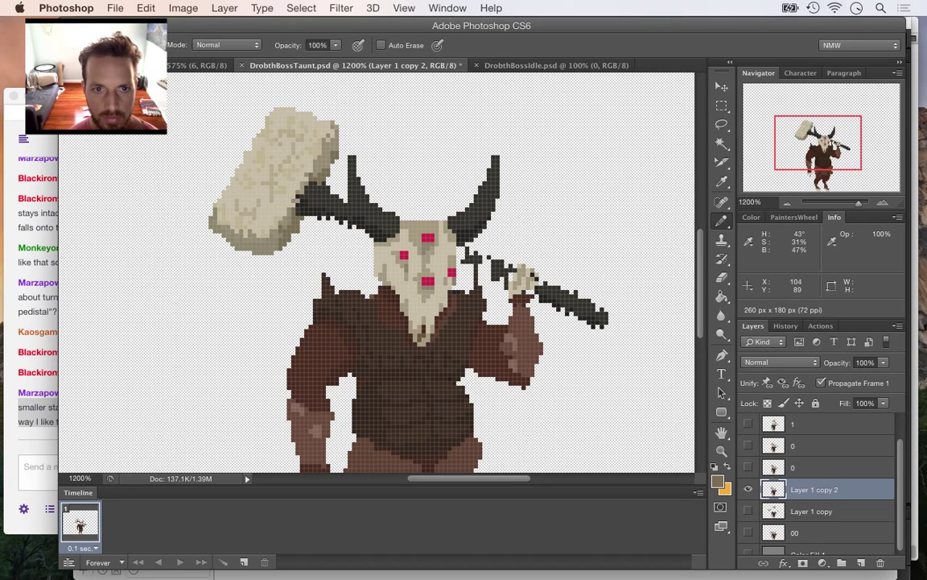
{"action": "key", "text": "e"}
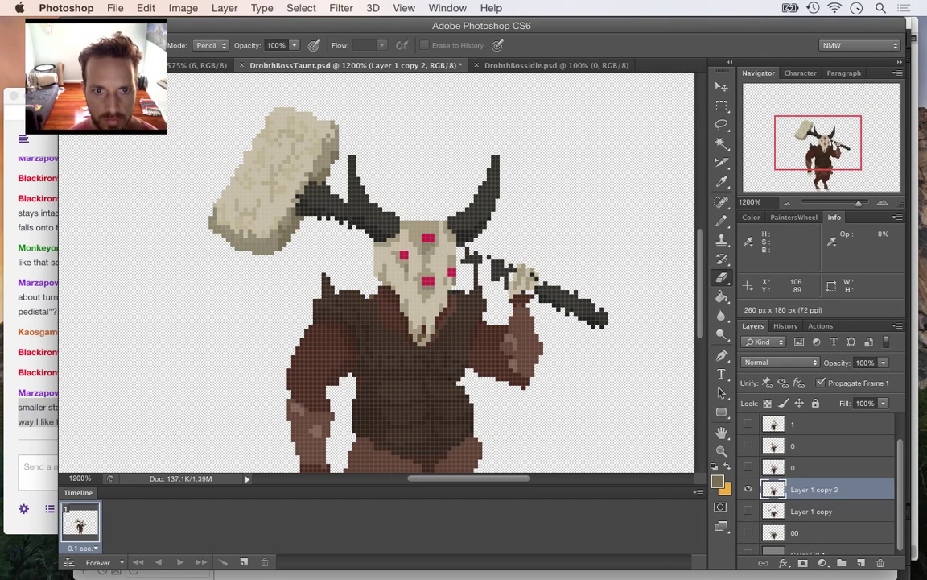
{"action": "key", "text": "b"}
{"action": "left_click", "coordinate": [270, 175], "text": "alt"}
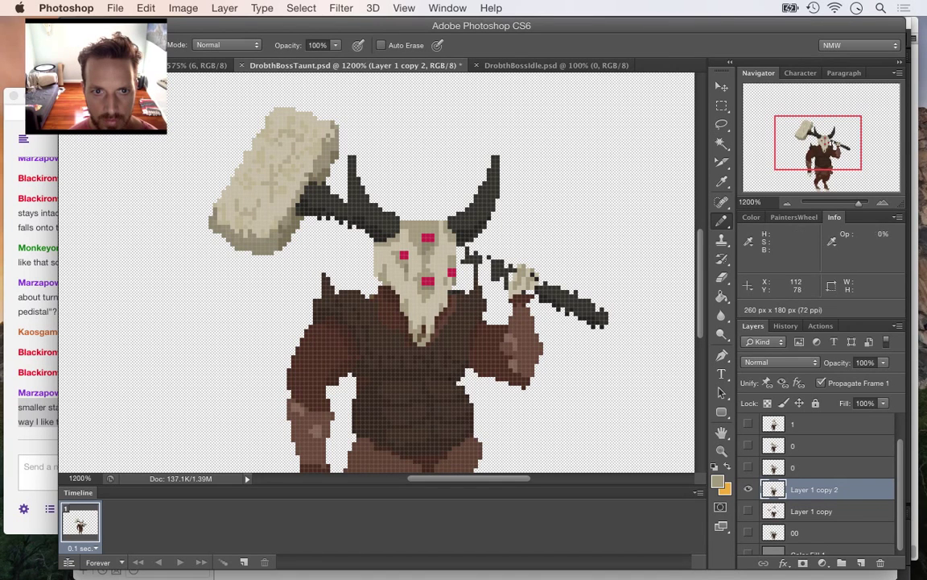
{"action": "left_click", "coordinate": [449, 251], "text": "alt"}
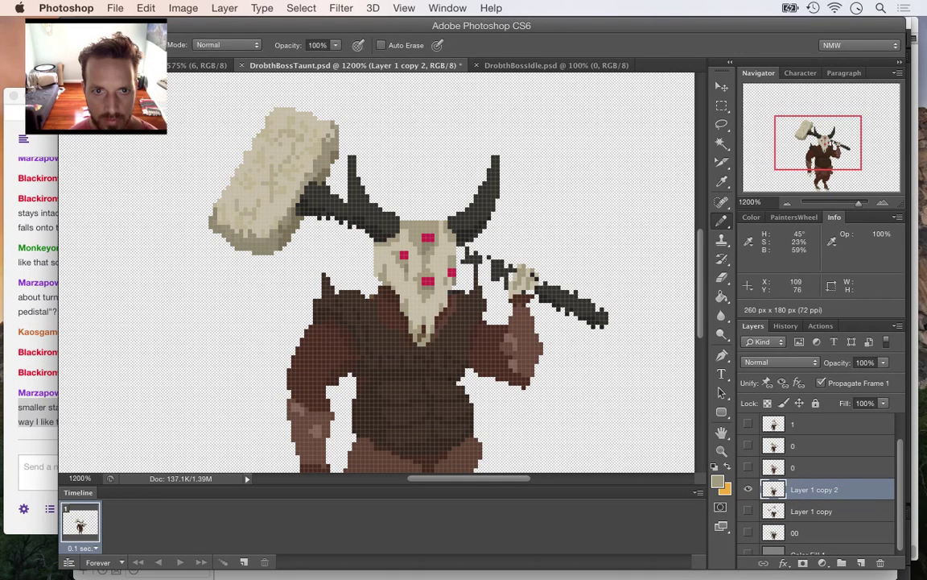
{"action": "left_click", "coordinate": [321, 135], "text": "alt"}
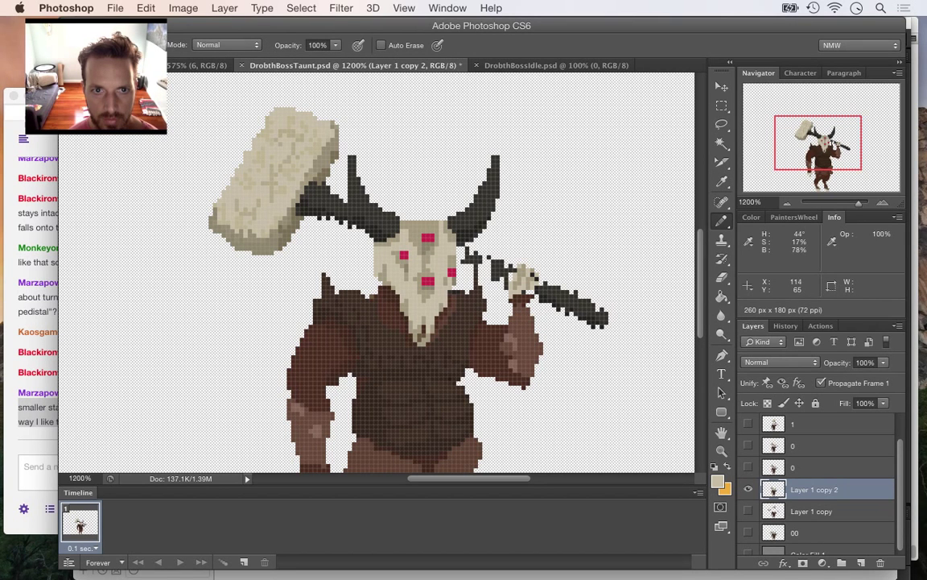
Fill the gaps in the hammer handle between the skull and the raised hand with sampled dark tones
{"action": "left_click", "coordinate": [291, 196], "text": "alt"}
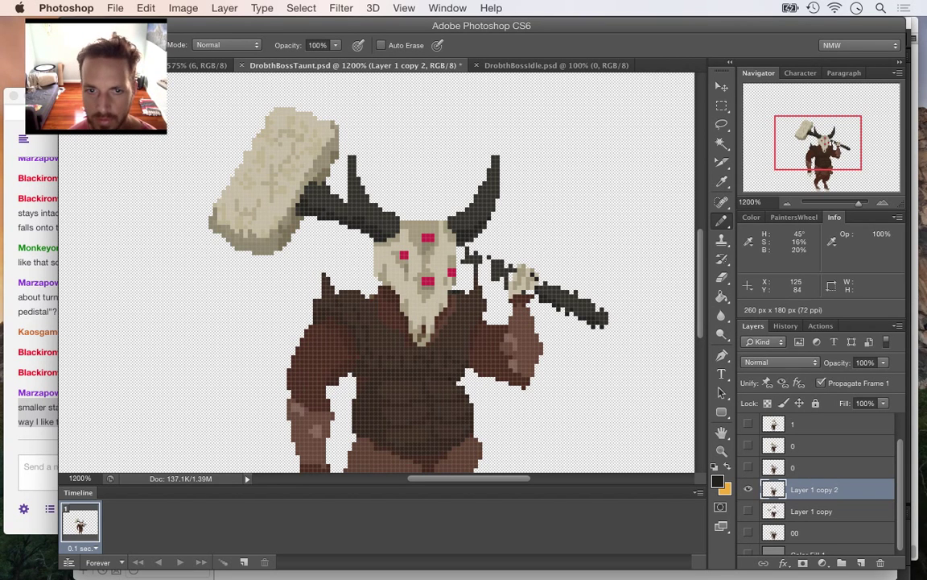
{"action": "left_click", "coordinate": [325, 198], "text": "alt"}
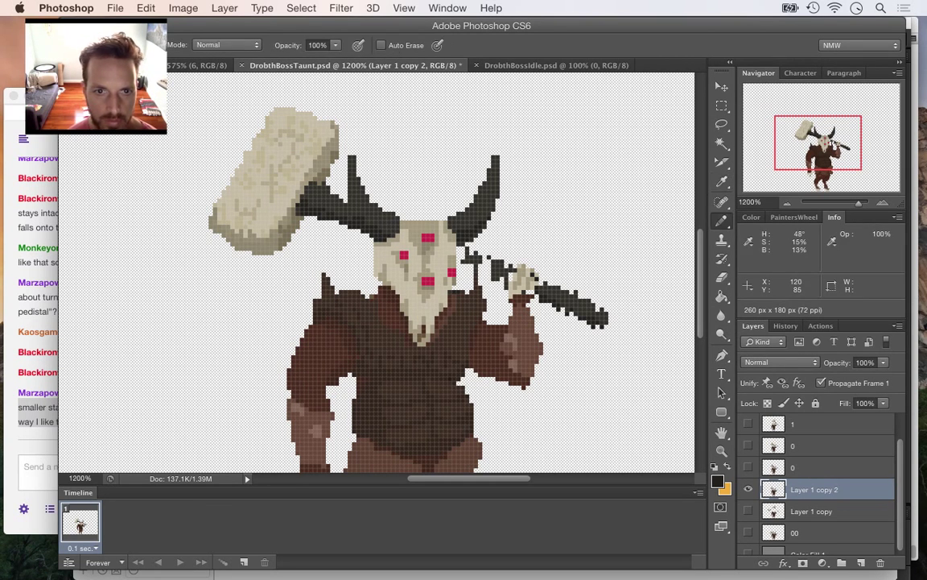
{"action": "left_click", "coordinate": [468, 237], "text": "alt"}
{"action": "mouse_move", "coordinate": [463, 247]}
{"action": "left_mouse_down"}
{"action": "mouse_move", "coordinate": [465, 259]}
{"action": "mouse_move", "coordinate": [493, 264]}
{"action": "left_mouse_up"}
{"action": "left_click", "coordinate": [494, 269]}
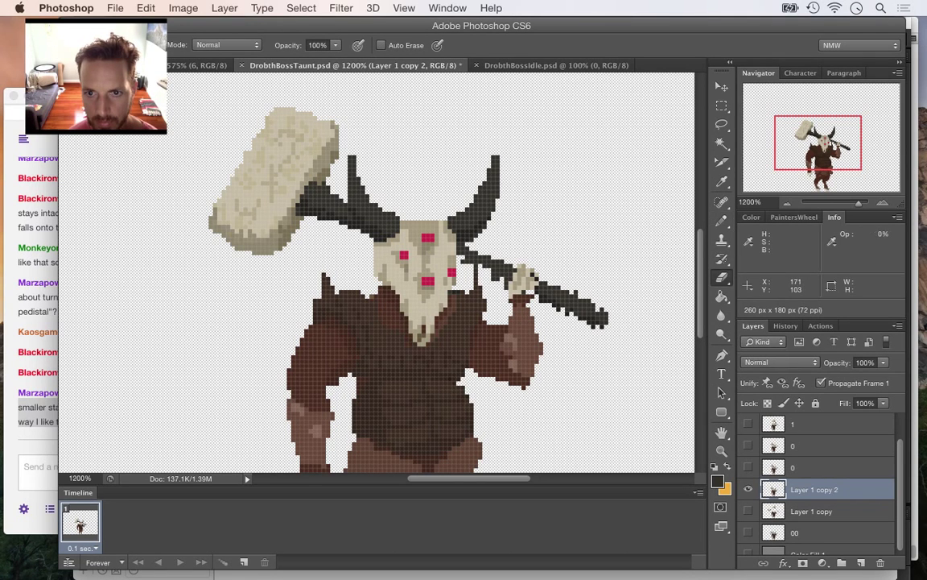
Smooth the jagged underside of the hammer handle beyond the raised hand with the dark tone sampled from its end
{"action": "key", "text": "e"}
{"action": "key", "text": "b"}
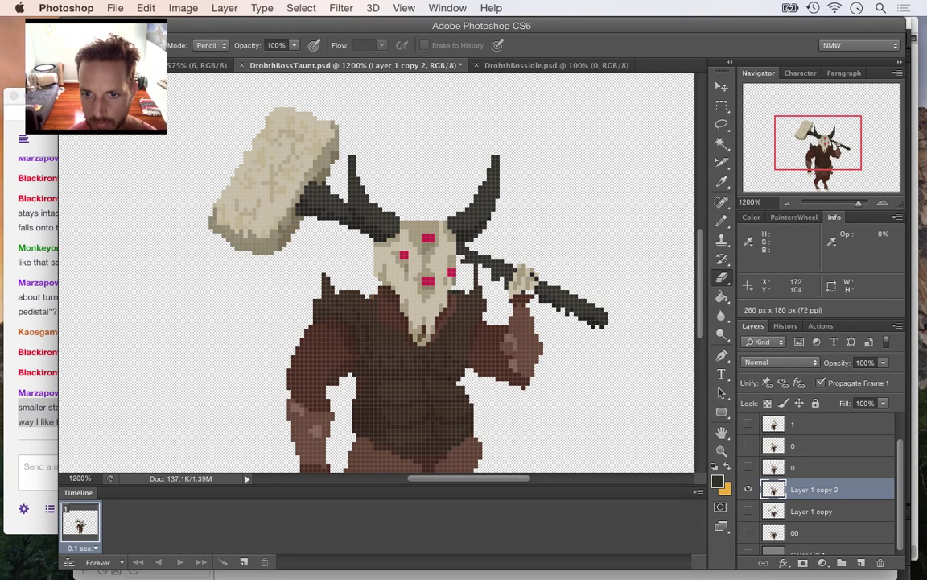
{"action": "key", "text": "i"}
{"action": "left_click", "coordinate": [590, 323]}
{"action": "key", "text": "b"}
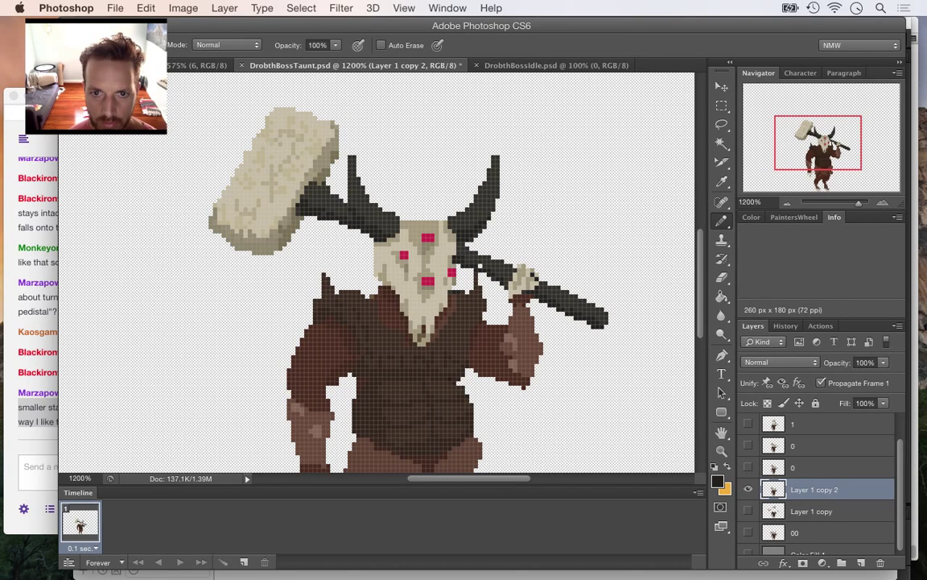
Touch up the hammer handle beside the skull with sampled tones and erase the stray pixels beneath it
{"action": "left_click", "coordinate": [451, 258], "text": "alt"}
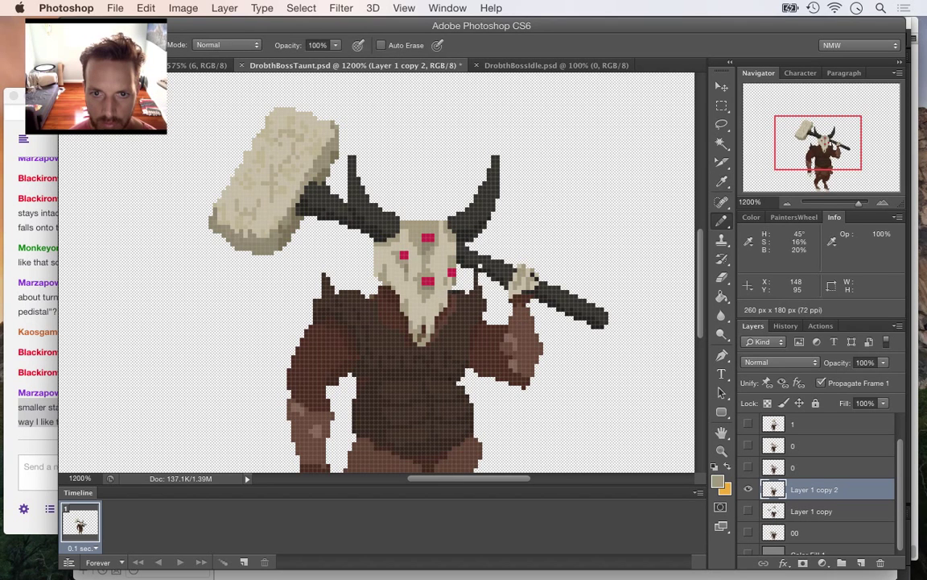
{"action": "left_click", "coordinate": [476, 260], "text": "alt"}
{"action": "key", "text": "e"}
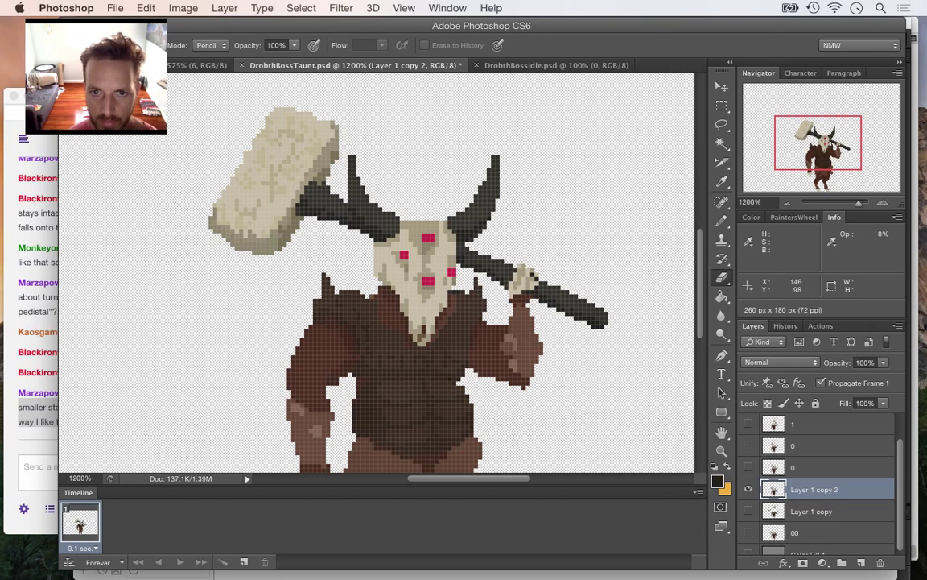
{"action": "key", "text": "b"}
{"action": "key", "text": "alt"}
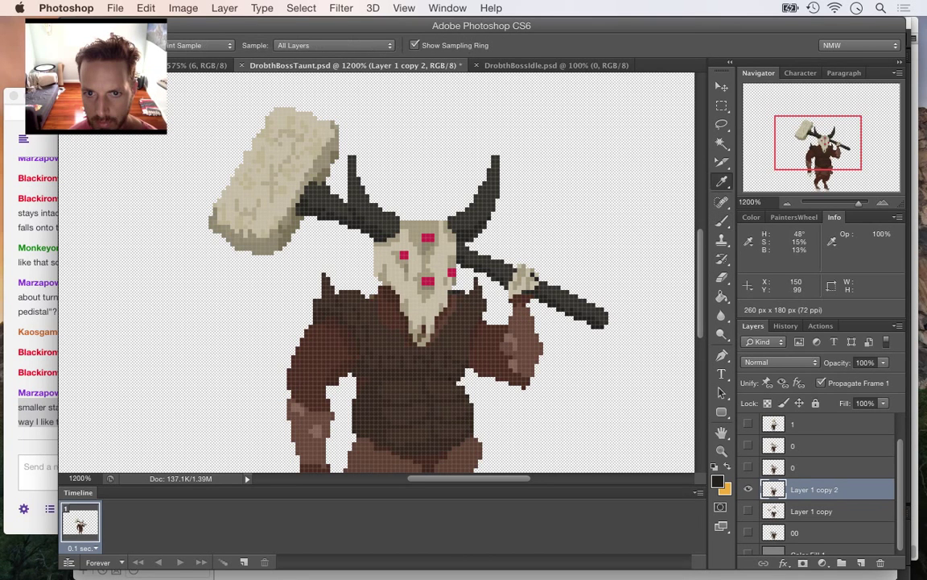
{"action": "key", "text": "shift+b"}
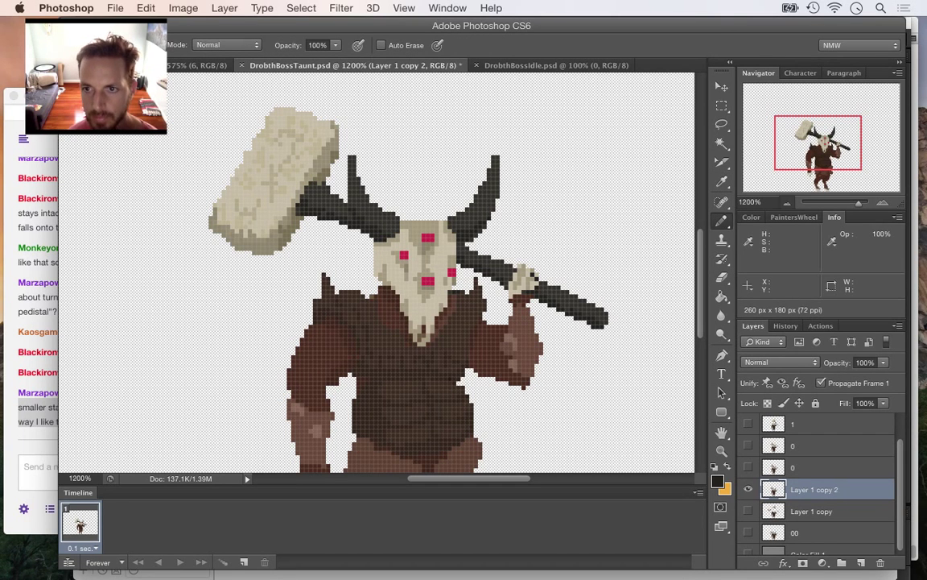
Save the document and rename the layer "Layer 1 copy 2" as 0
{"action": "key", "text": "super+minus"}
{"action": "key", "text": "super+minus"}
{"action": "key", "text": "super+minus"}
{"action": "key", "text": "super+minus"}
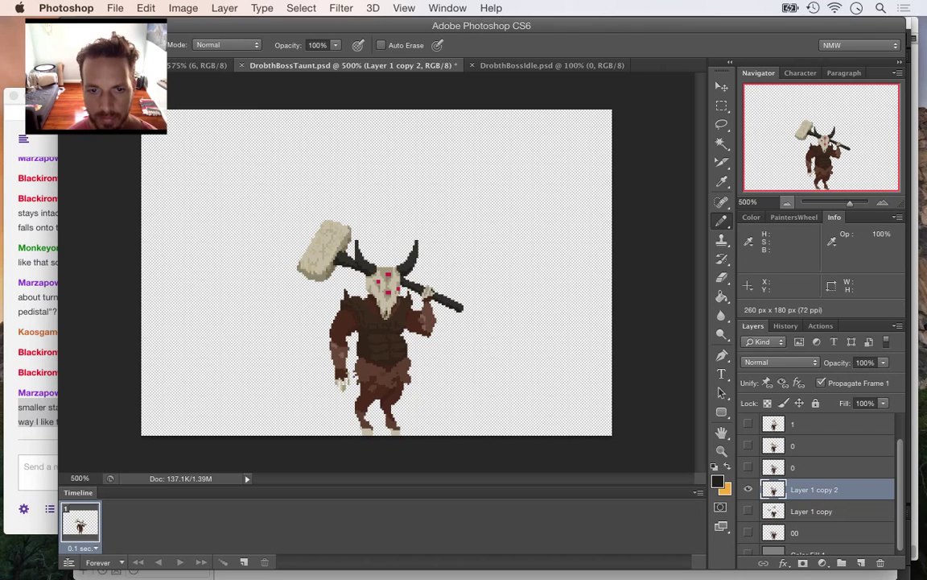
{"action": "key", "text": "super+s"}
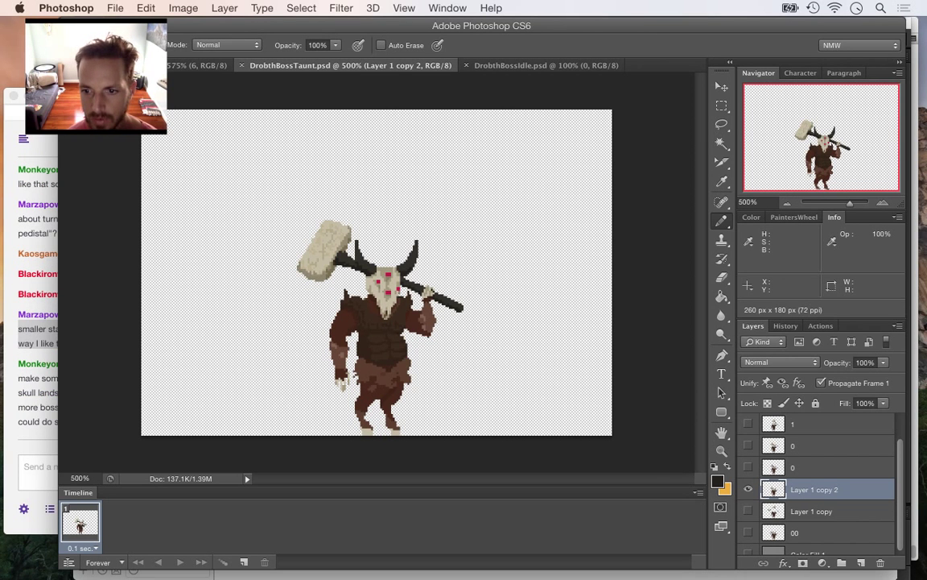
{"action": "double_click", "coordinate": [815, 489]}
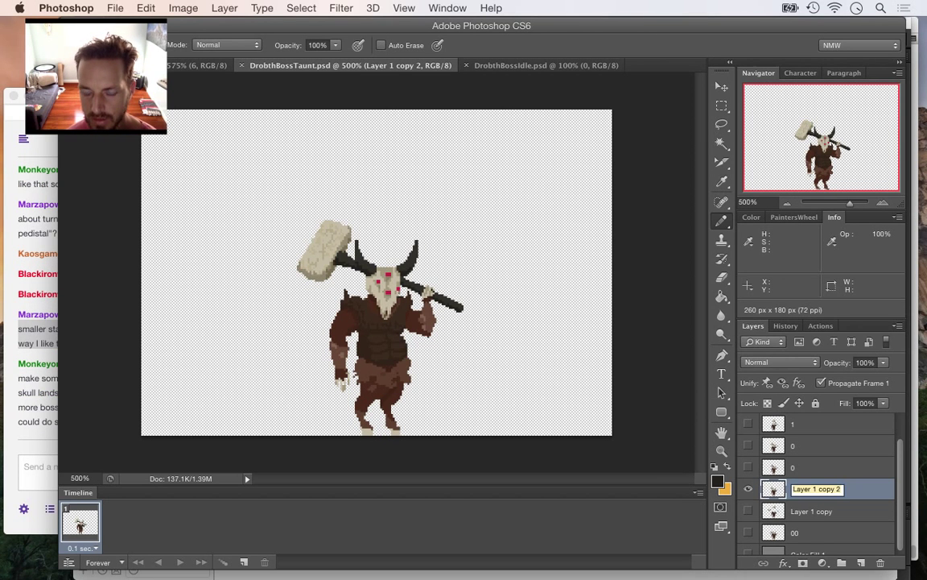
{"action": "type", "text": "0"}
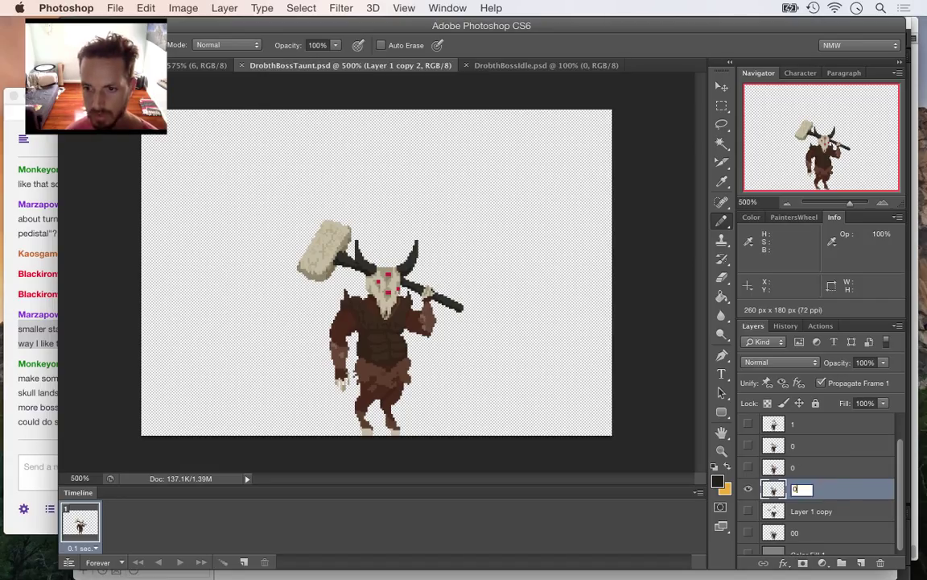
{"action": "key", "text": "Return"}
Show only the layer directly above the renamed frame and rename it 1
{"action": "left_click", "coordinate": [748, 467]}
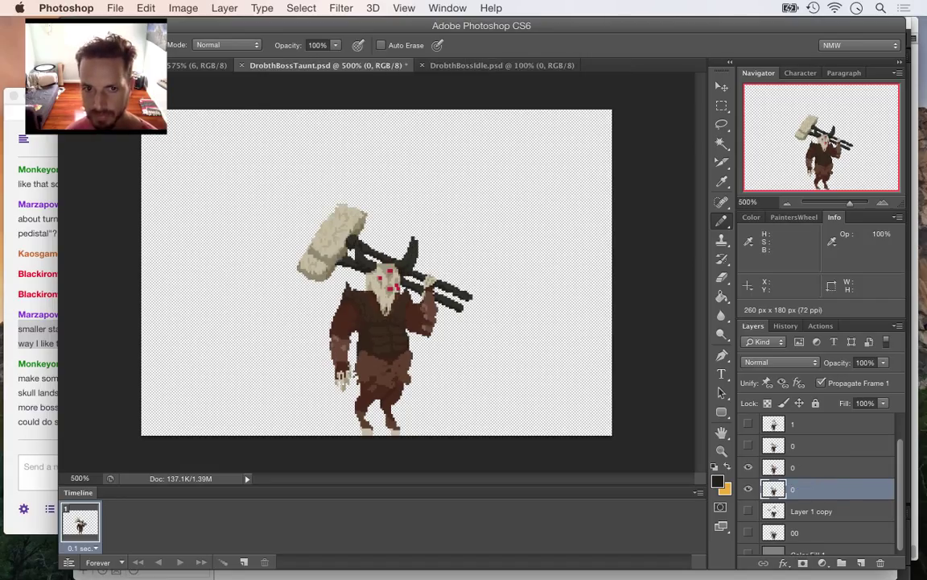
{"action": "left_click", "coordinate": [747, 489]}
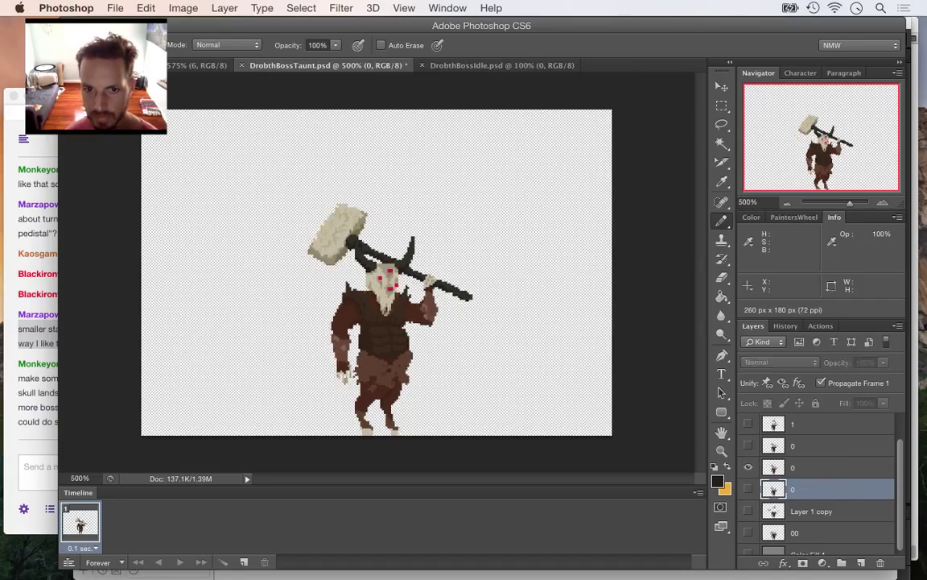
{"action": "double_click", "coordinate": [794, 467]}
{"action": "type", "text": "1"}
{"action": "key", "text": "Return"}
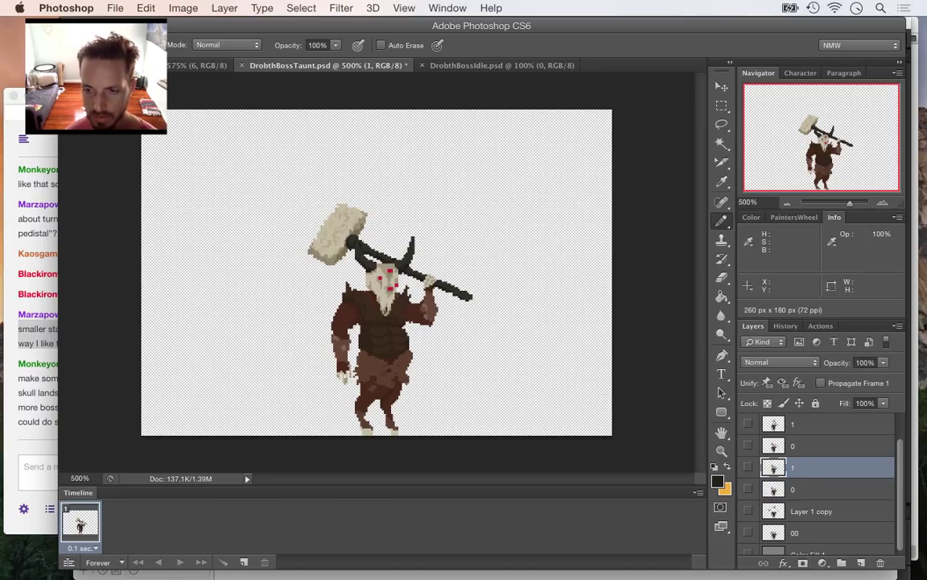
Move the renamed layer 1 above the neighbouring layer 0 and compare their poses
{"action": "left_click", "coordinate": [747, 445]}
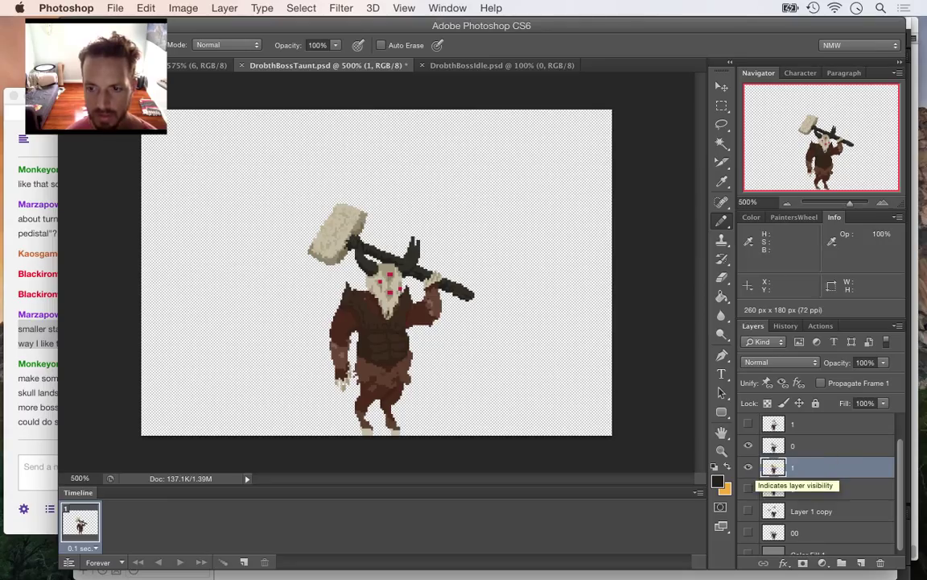
{"action": "left_click_drag", "start_coordinate": [773, 467], "coordinate": [773, 442]}
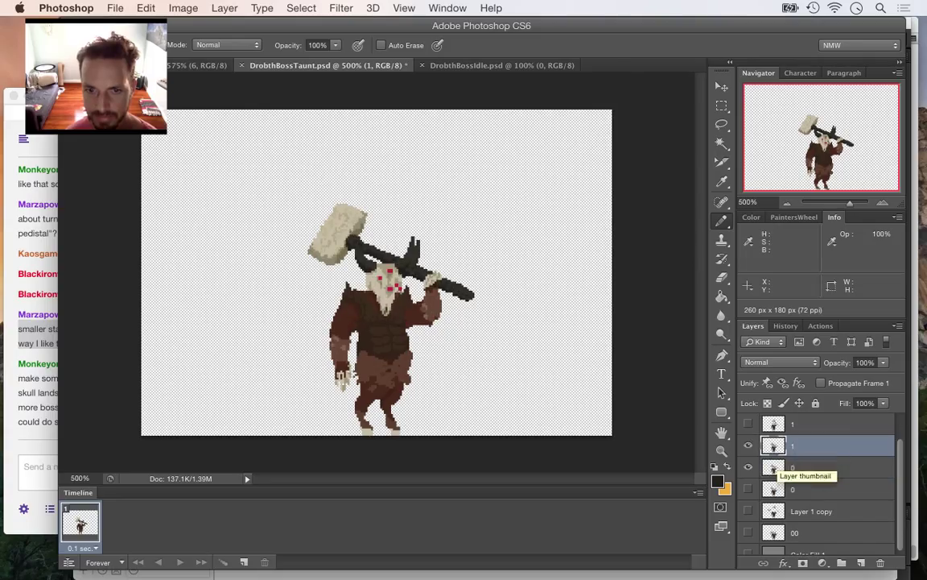
{"action": "left_click", "coordinate": [749, 467]}
{"action": "left_click", "coordinate": [749, 467]}
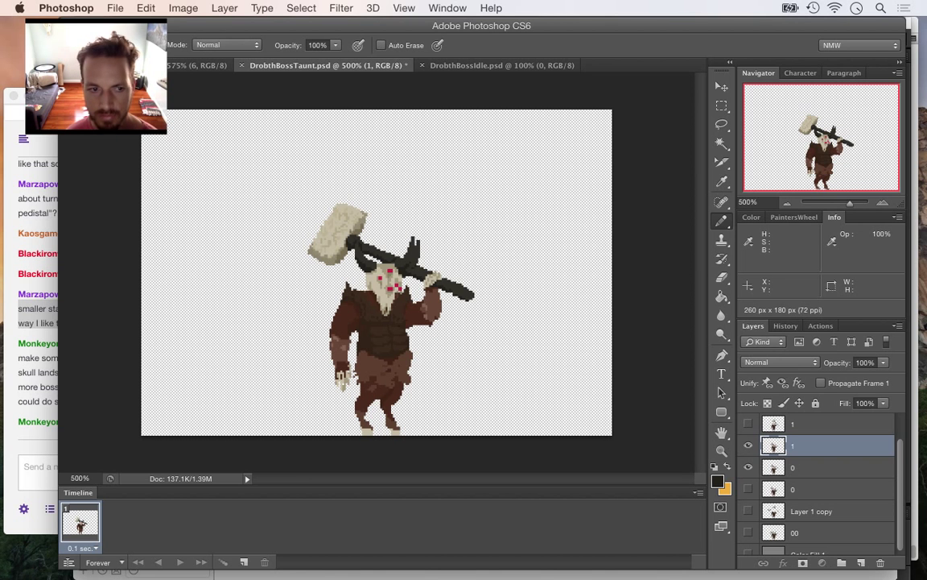
{"action": "left_click", "coordinate": [805, 468]}
Switch to the Safari chat to read the latest suggestions about the boss's hammer and skull, and return to Photoshop
{"action": "left_click", "coordinate": [33, 439]}
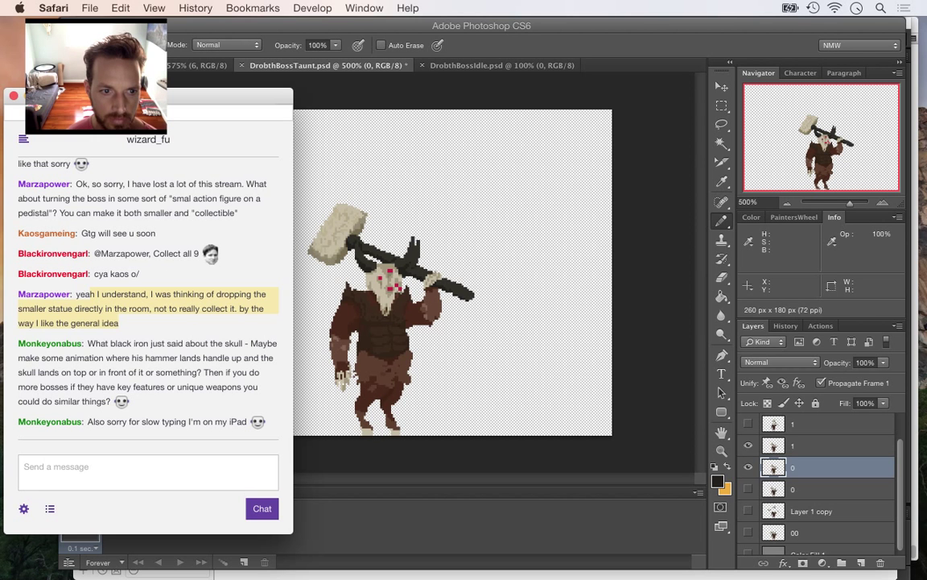
{"action": "left_click_drag", "start_coordinate": [189, 422], "coordinate": [111, 344]}
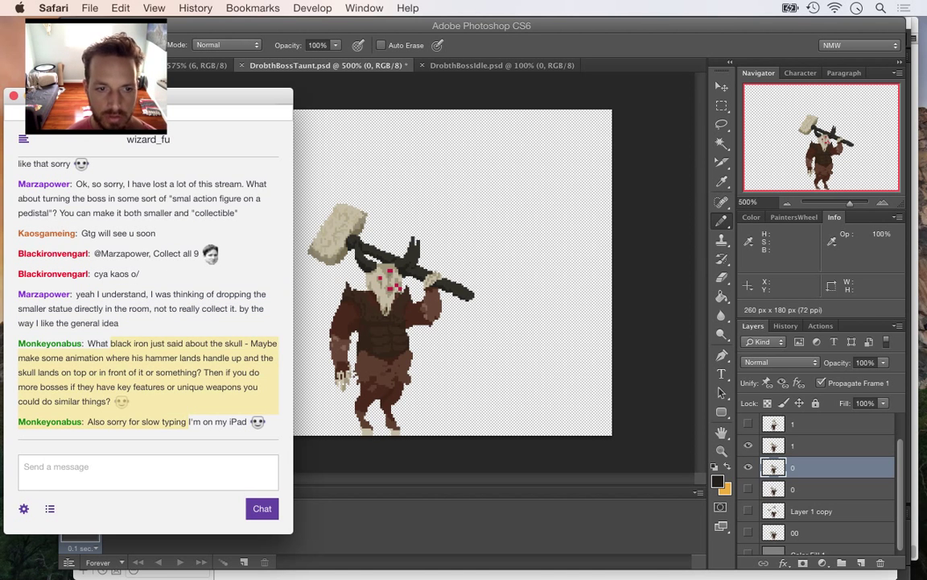
{"action": "key", "text": "super+Tab"}
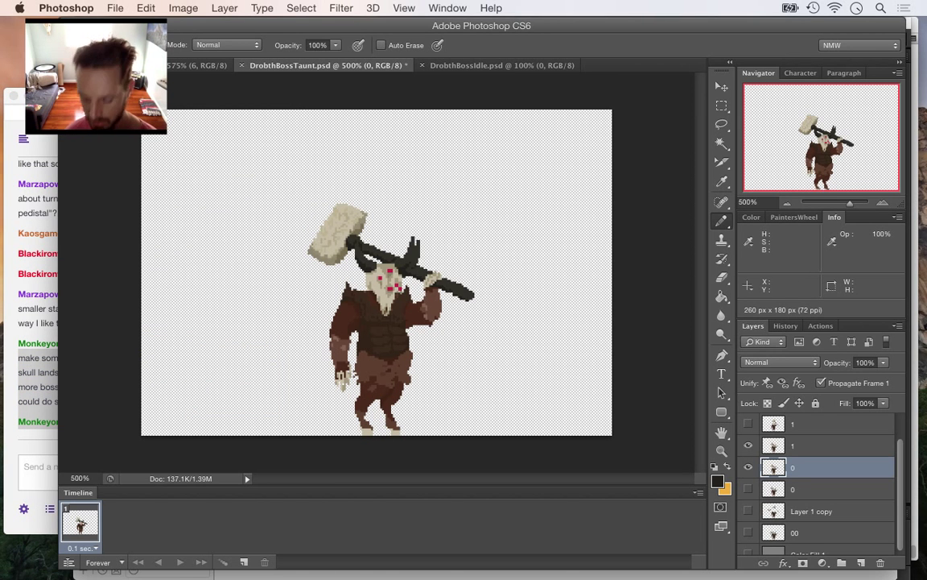
Try nudging the upper layer 0 one pixel sideways in both directions
{"action": "key", "text": "v"}
{"action": "key", "text": "Right"}
{"action": "key", "text": "Left"}
{"action": "key", "text": "Left"}
{"action": "key", "text": "Right"}
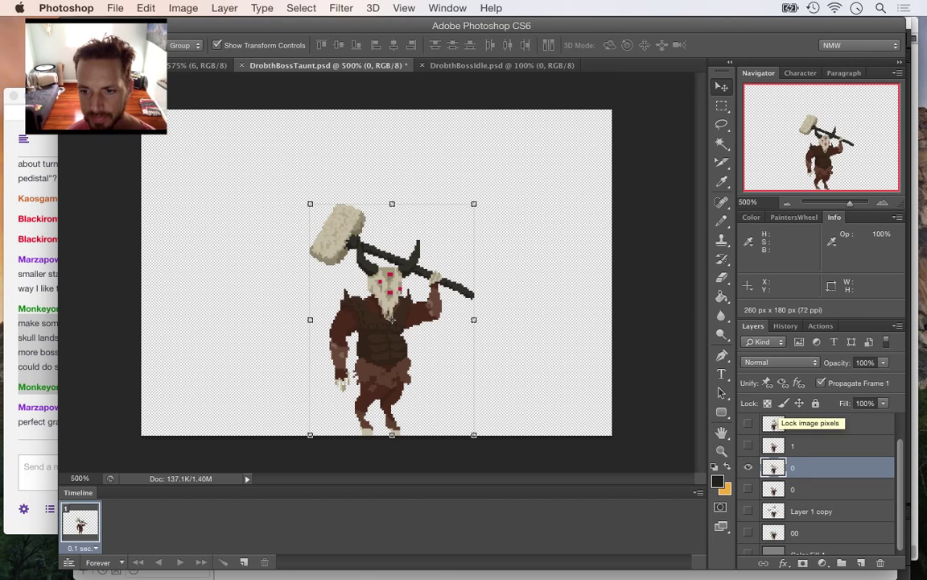
Compare the poses on the two layers named 0 by alternating their visibility
{"action": "left_click", "coordinate": [749, 467]}
{"action": "left_click", "coordinate": [748, 488]}
{"action": "left_click", "coordinate": [749, 489]}
{"action": "left_click", "coordinate": [749, 467]}
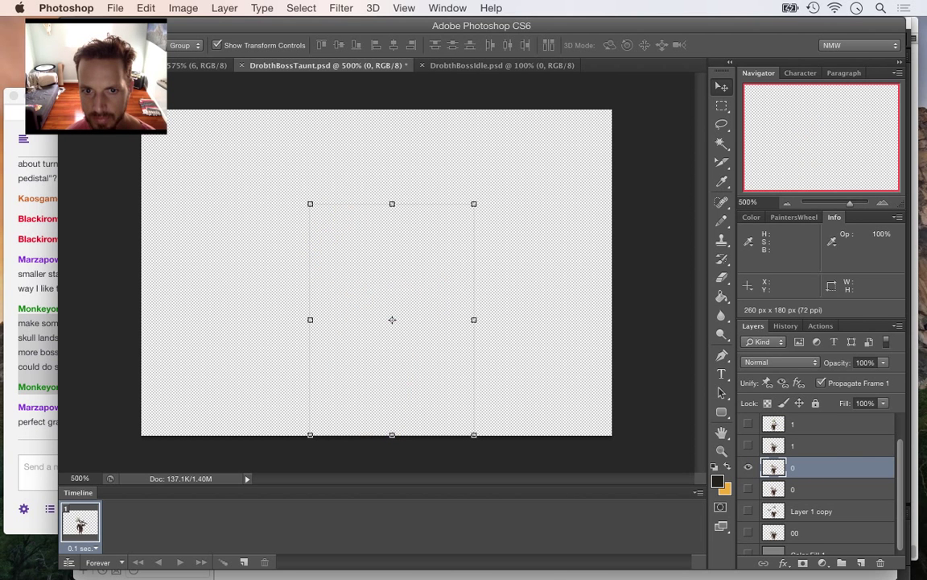
{"action": "left_click", "coordinate": [749, 467]}
{"action": "left_click", "coordinate": [749, 467]}
{"action": "left_click", "coordinate": [749, 489]}
{"action": "left_click", "coordinate": [749, 489]}
{"action": "left_click", "coordinate": [748, 467]}
{"action": "left_click", "coordinate": [749, 489]}
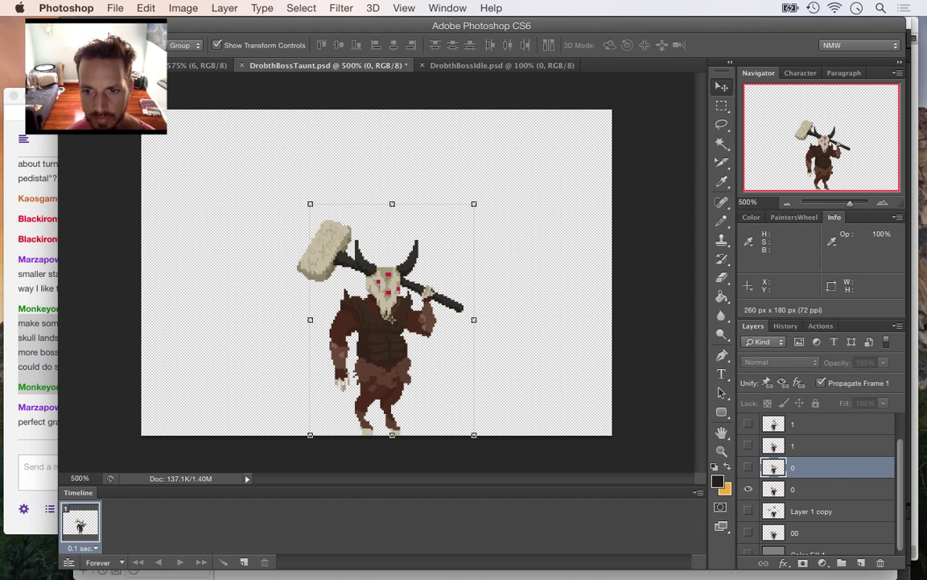
Step through the hammer-raising frames from the 0 layers up to layer 2, showing one layer at a time
{"action": "left_click", "coordinate": [748, 467]}
{"action": "left_click", "coordinate": [748, 489]}
{"action": "left_click", "coordinate": [747, 467]}
{"action": "left_click", "coordinate": [748, 445]}
{"action": "left_click", "coordinate": [747, 445]}
{"action": "left_click", "coordinate": [748, 423]}
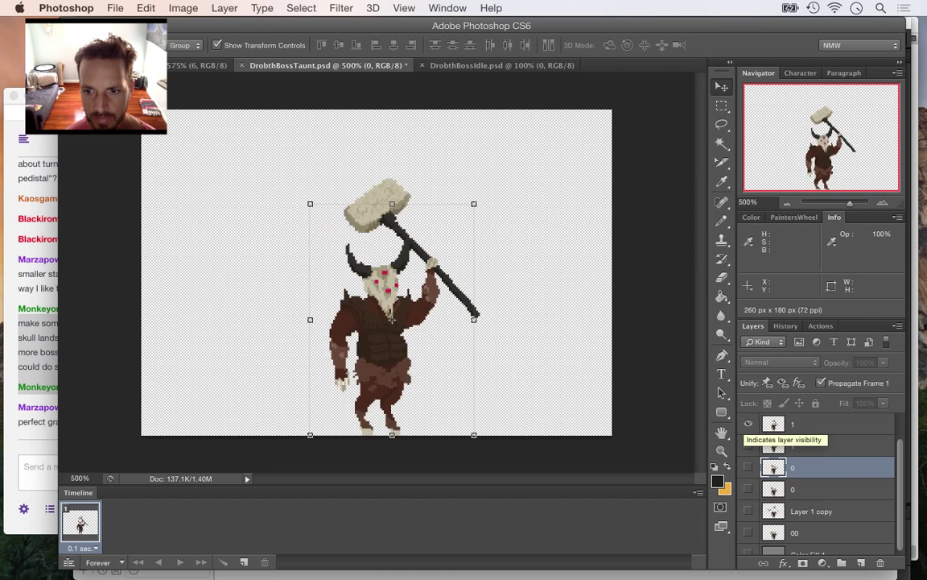
{"action": "scroll", "coordinate": [821, 483], "scroll_direction": "up", "scroll_amount": 1}
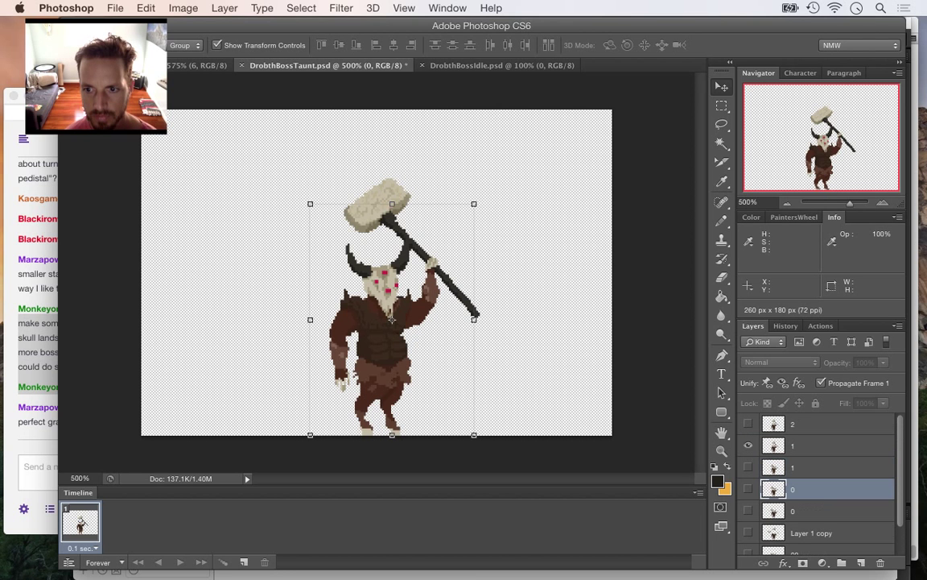
{"action": "left_click", "coordinate": [748, 445]}
{"action": "left_click", "coordinate": [748, 423]}
{"action": "left_click", "coordinate": [748, 445]}
{"action": "left_click", "coordinate": [748, 423]}
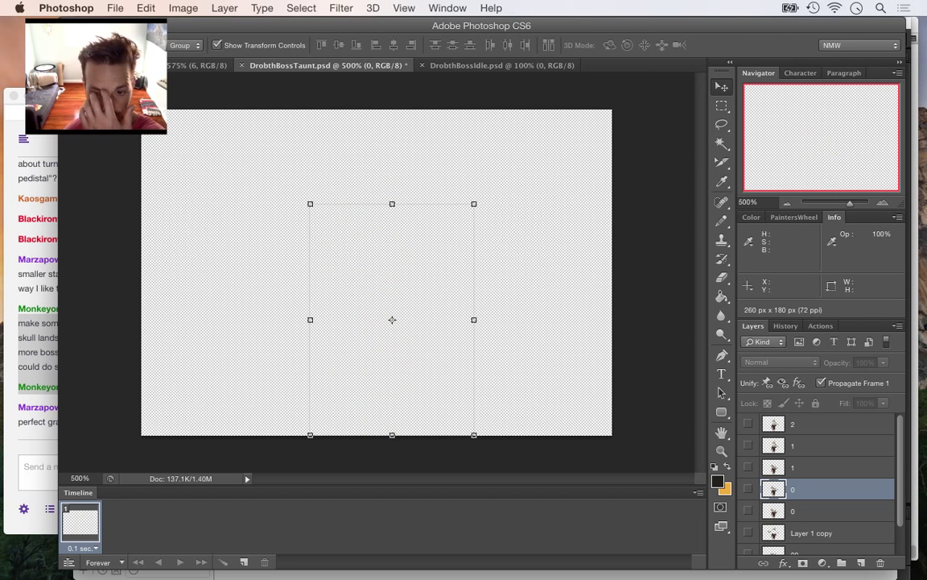
Overlay the two layers named 1 to compare their poses, leaving only the lower one visible
{"action": "left_click", "coordinate": [748, 467]}
{"action": "left_click", "coordinate": [747, 445]}
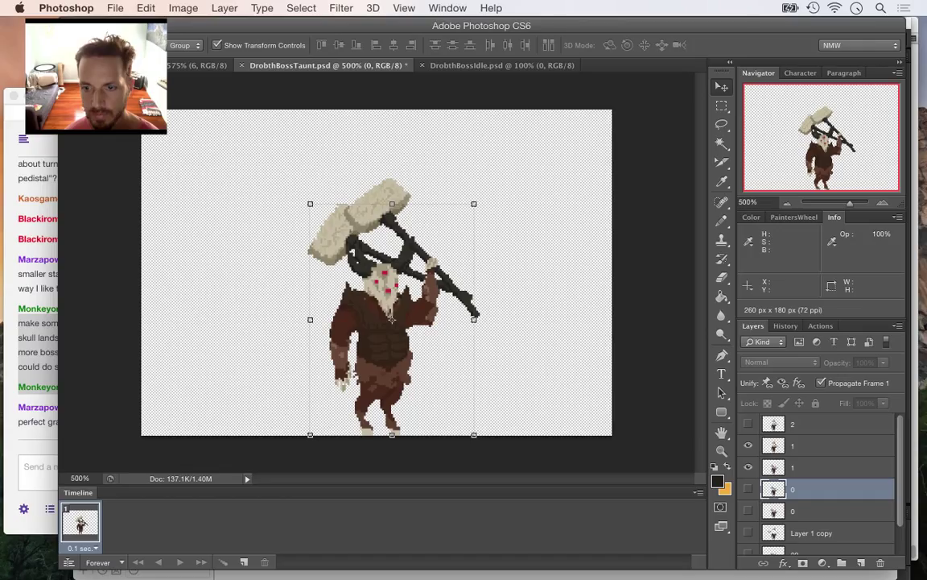
{"action": "left_click", "coordinate": [749, 446]}
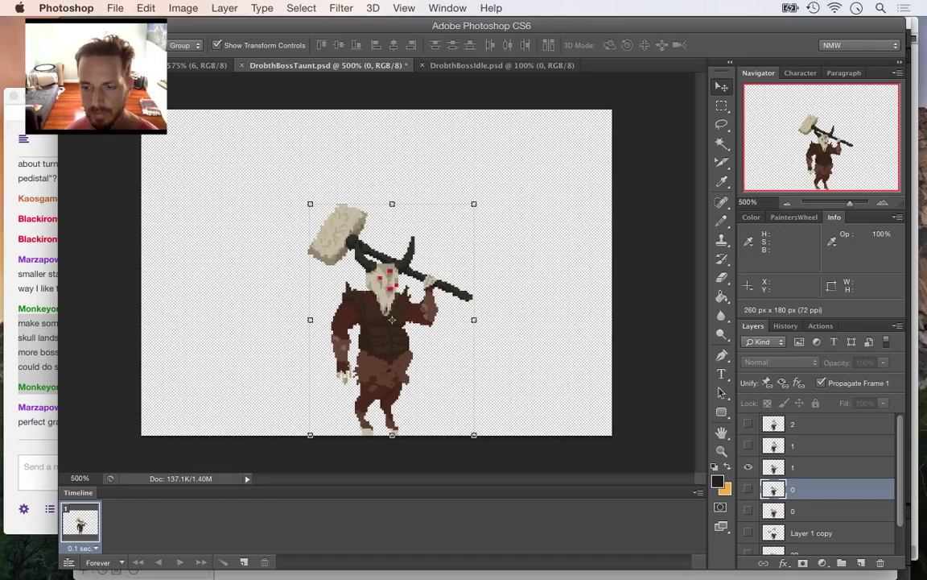
Compare the two layers named 1 once more, and duplicate the lower one as 1 copy
{"action": "left_click", "coordinate": [748, 445]}
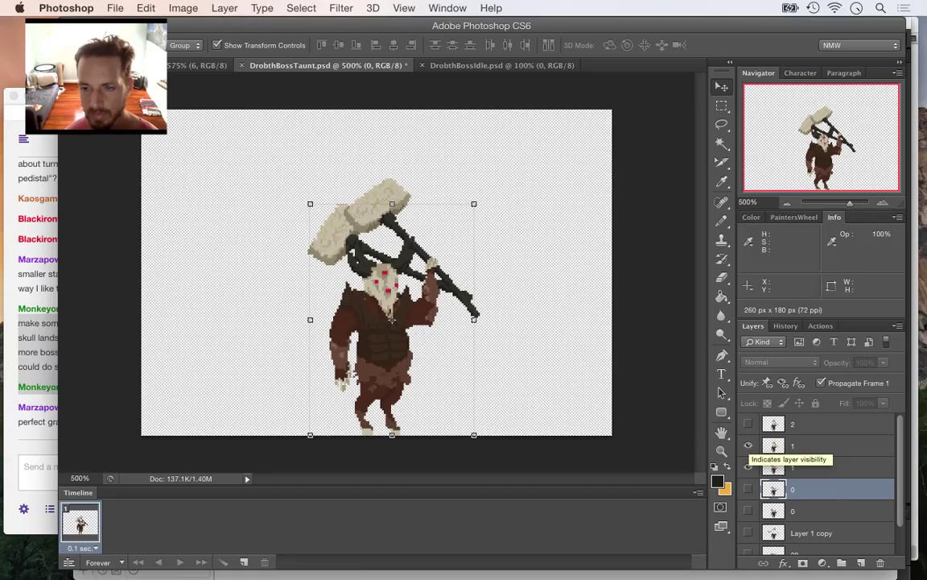
{"action": "left_click", "coordinate": [748, 445]}
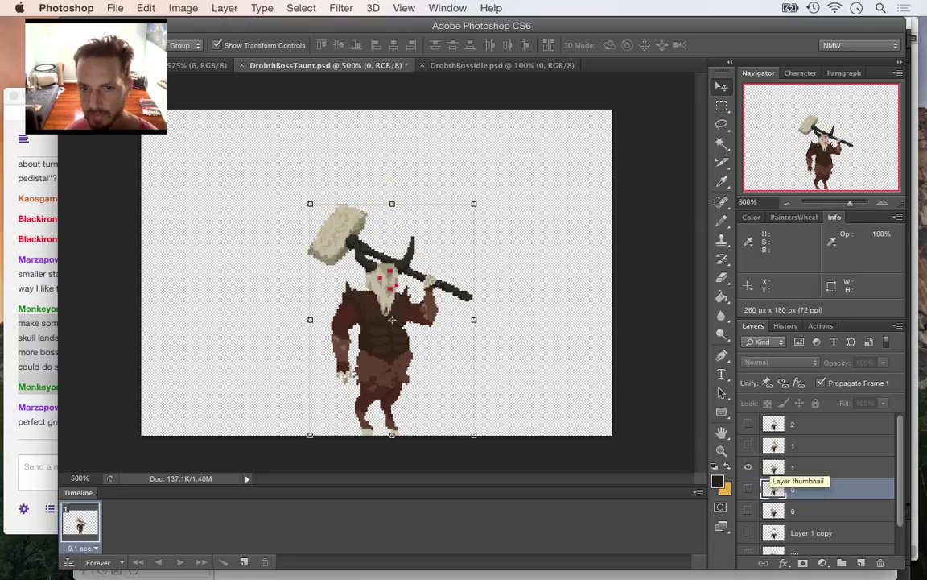
{"action": "left_click", "coordinate": [722, 105]}
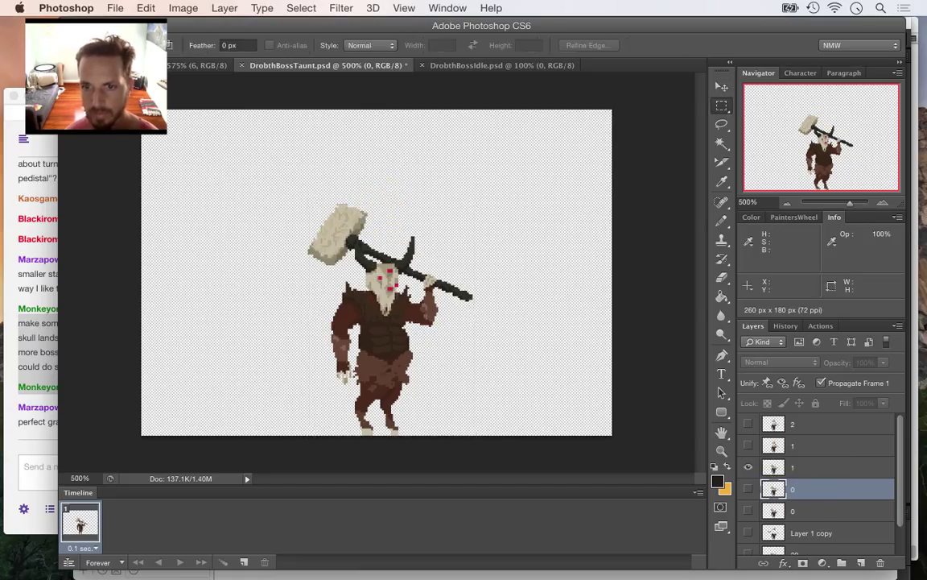
{"action": "left_click", "coordinate": [813, 467]}
{"action": "right_click", "coordinate": [817, 466]}
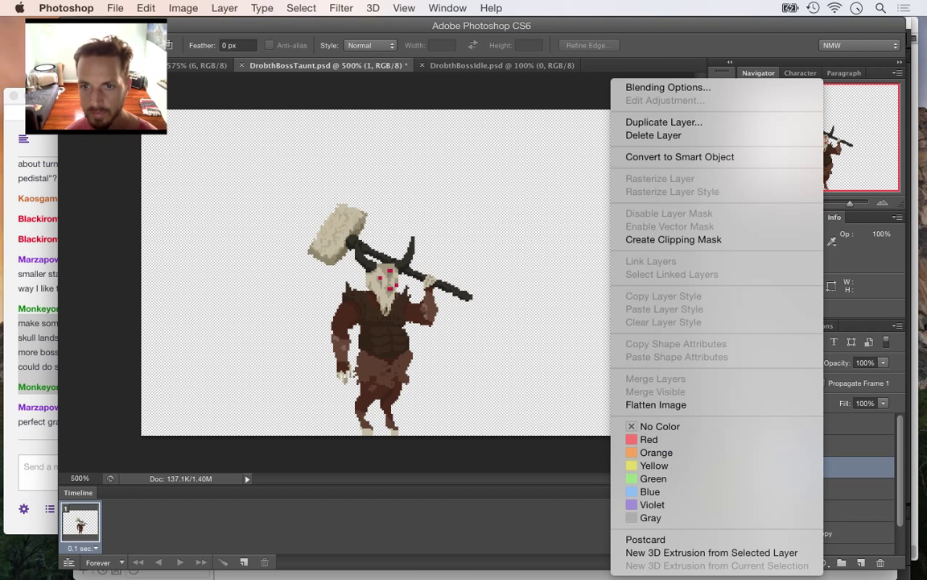
{"action": "left_click", "coordinate": [825, 467]}
{"action": "right_click", "coordinate": [818, 467]}
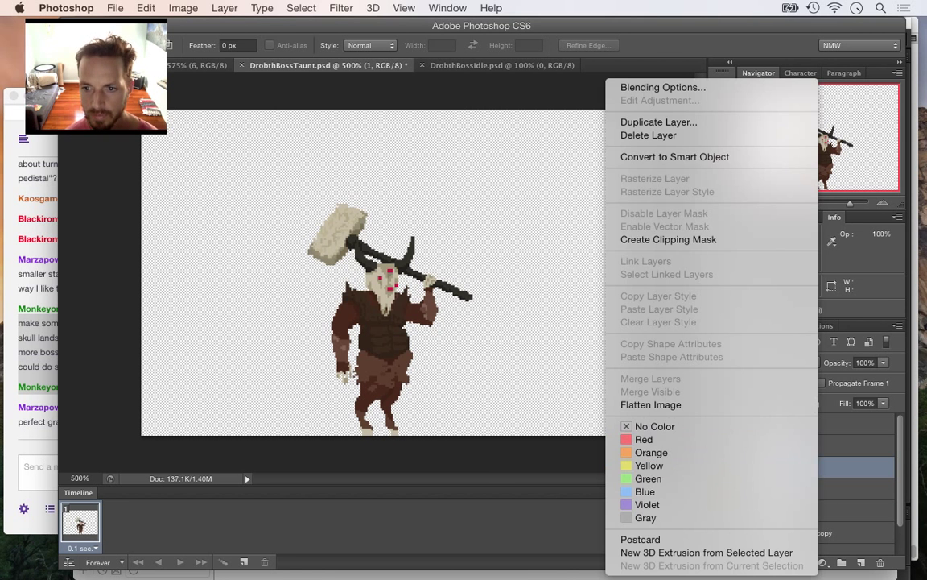
{"action": "left_click", "coordinate": [658, 121]}
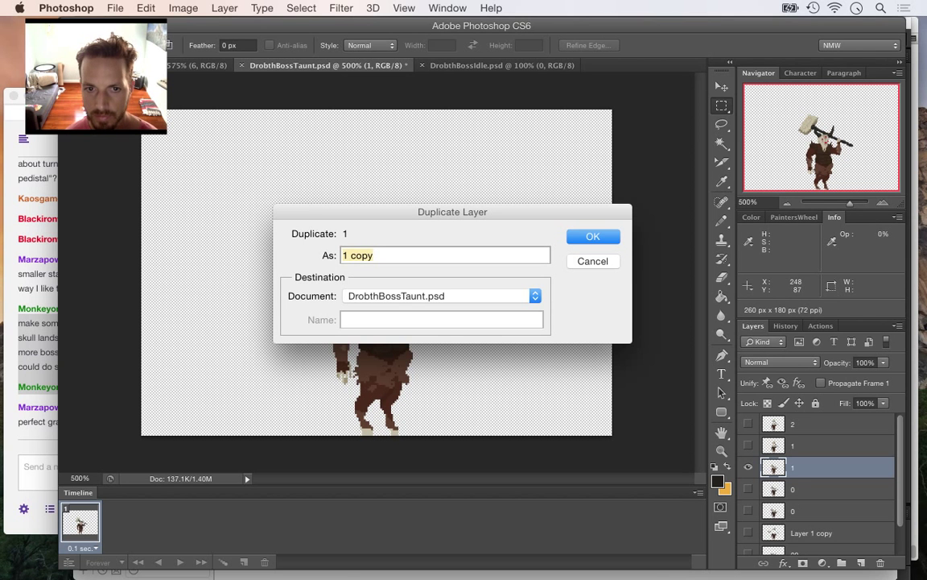
{"action": "key", "text": "Return"}
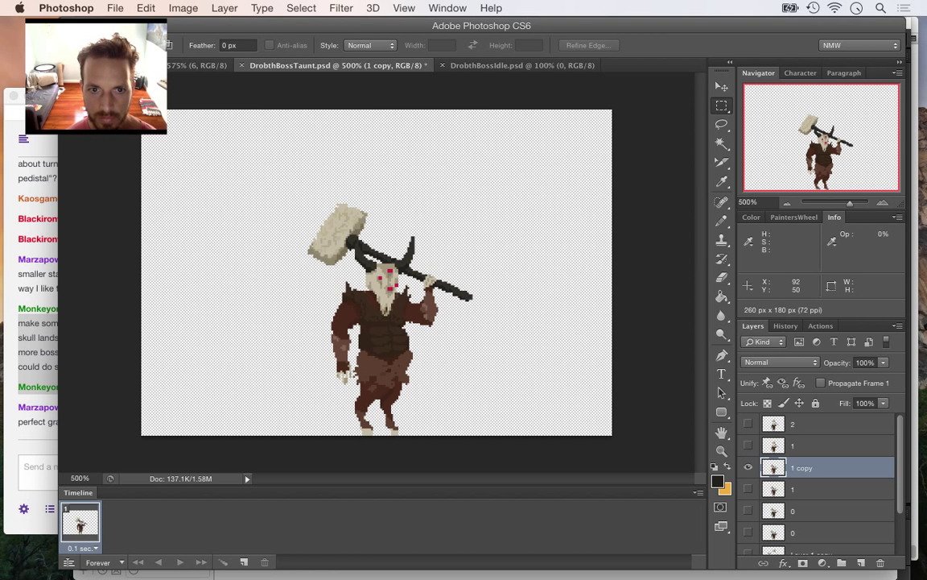
Delete most of the hammer's stone head and the handle end beyond the fist from layer 1 copy, using rectangular selections
{"action": "left_click_drag", "start_coordinate": [309, 204], "coordinate": [350, 275]}
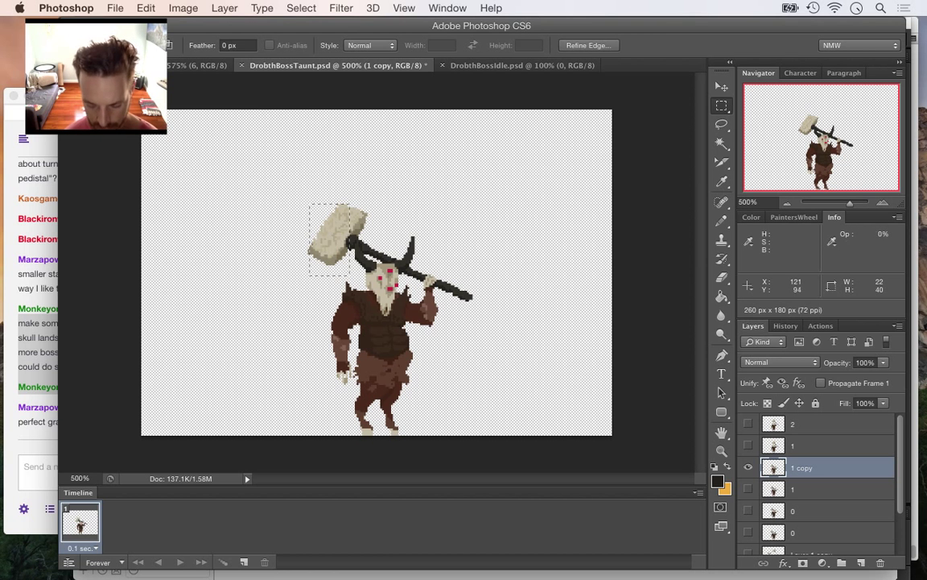
{"action": "key", "text": "Delete"}
{"action": "left_click_drag", "start_coordinate": [449, 278], "coordinate": [485, 307]}
{"action": "left_click_drag", "start_coordinate": [296, 236], "coordinate": [315, 266]}
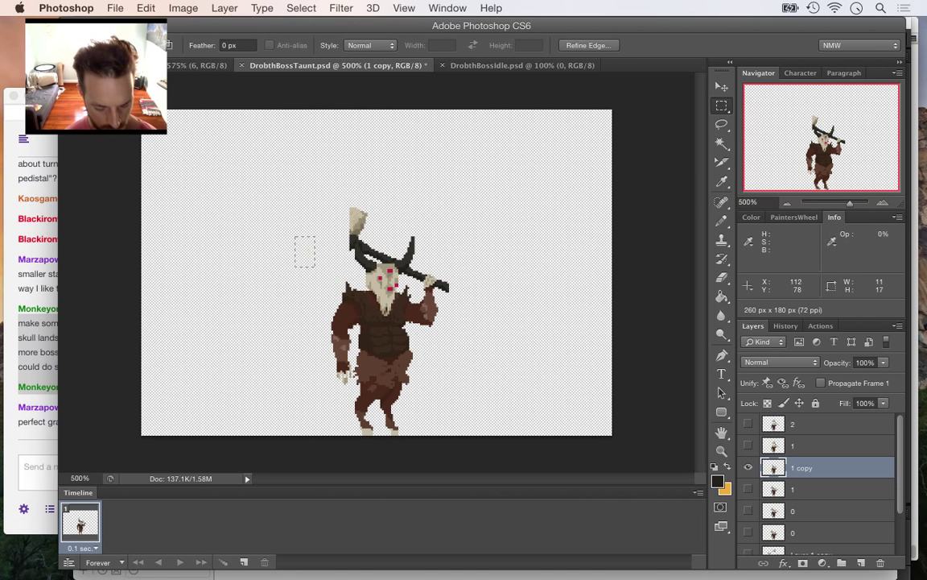
Clear the selection and erase the upper part of the leftover hammer head on 1 copy
{"action": "key", "text": "e"}
{"action": "key", "text": "i"}
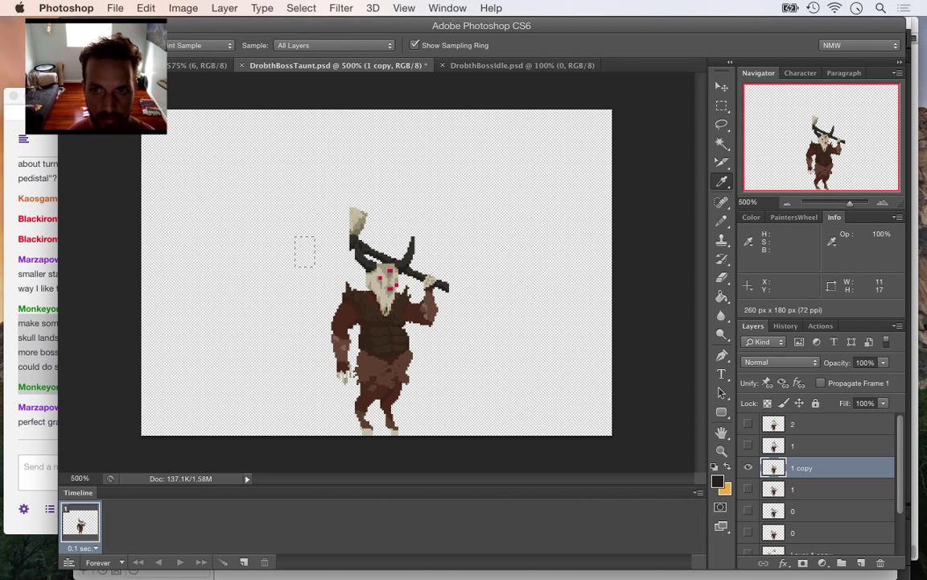
{"action": "key", "text": "m"}
{"action": "key", "text": "ctrl+d"}
{"action": "key", "text": "e"}
{"action": "left_click_drag", "start_coordinate": [353, 212], "coordinate": [366, 217]}
Read the latest message in the Safari stream chat and return to Photoshop
{"action": "left_click", "coordinate": [44, 415]}
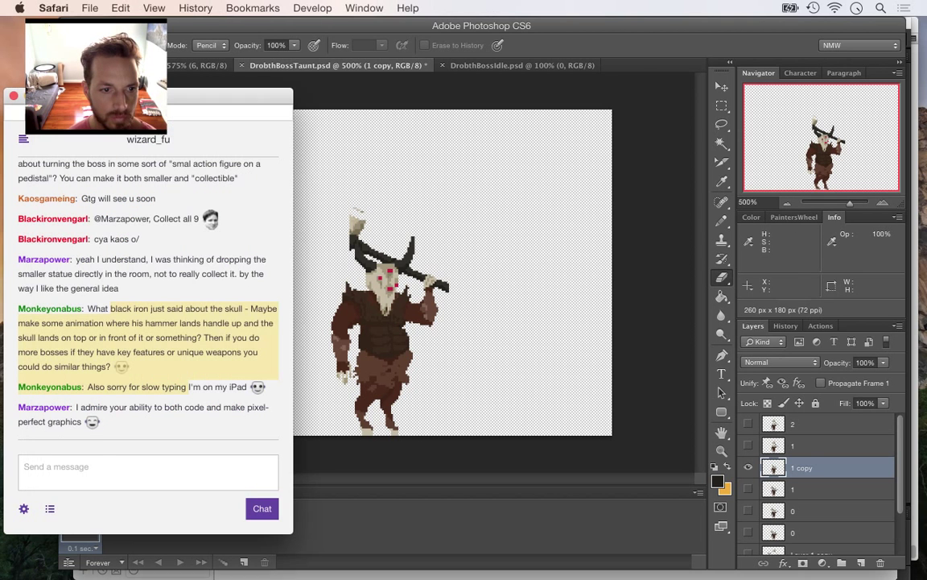
{"action": "left_click", "coordinate": [96, 424]}
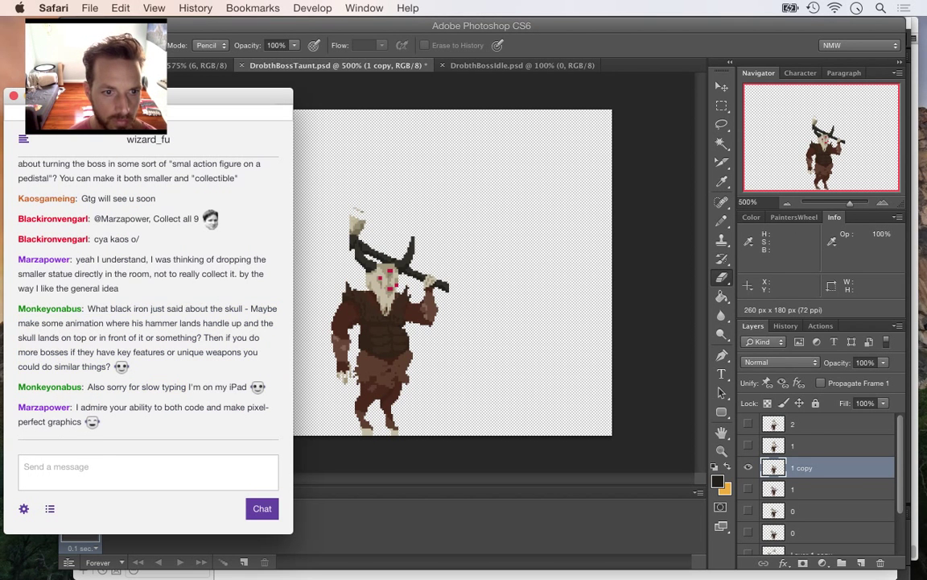
{"action": "left_click_drag", "start_coordinate": [80, 406], "coordinate": [84, 422]}
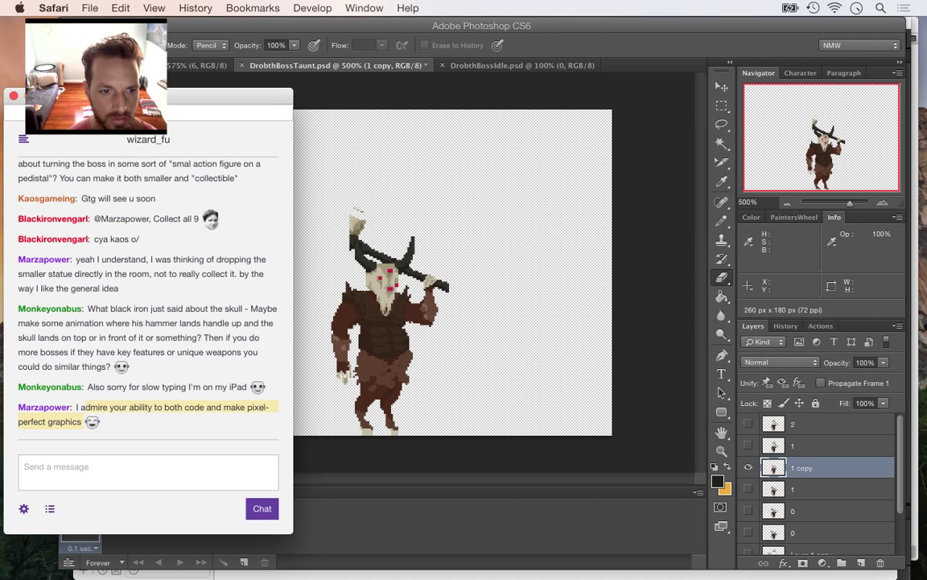
{"action": "key", "text": "super+Tab"}
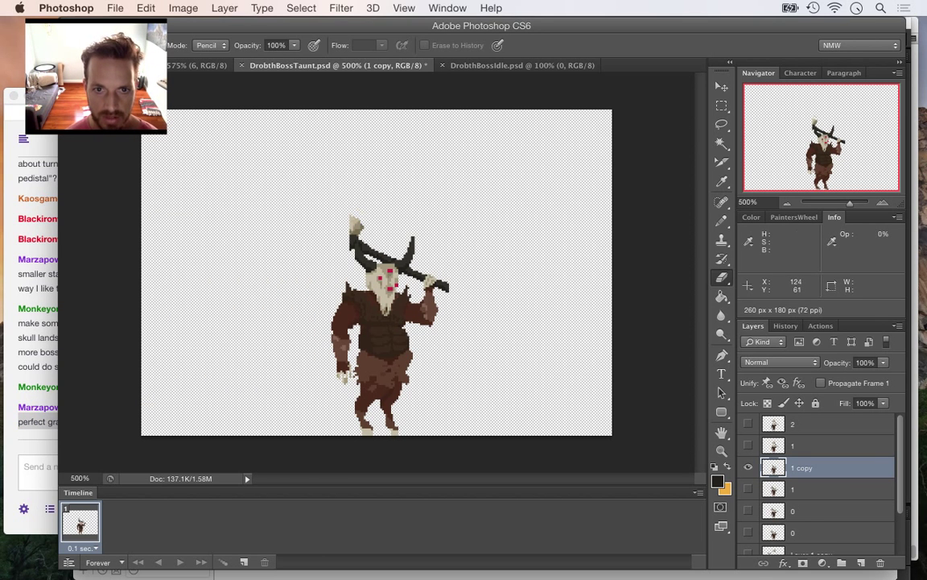
Erase the rest of the hammer head and handle from 1 copy, cleaning the stray dark pixels around the horns and raised fist
{"action": "mouse_move", "coordinate": [360, 227]}
{"action": "left_mouse_down"}
{"action": "mouse_move", "coordinate": [350, 248]}
{"action": "mouse_move", "coordinate": [354, 237]}
{"action": "mouse_move", "coordinate": [375, 251]}
{"action": "left_mouse_up"}
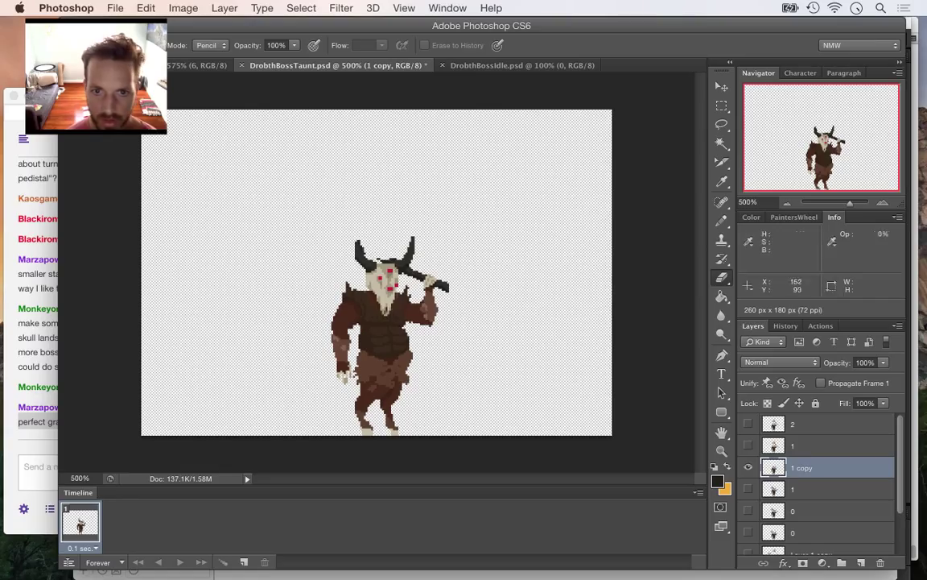
{"action": "left_click_drag", "start_coordinate": [449, 284], "coordinate": [444, 289]}
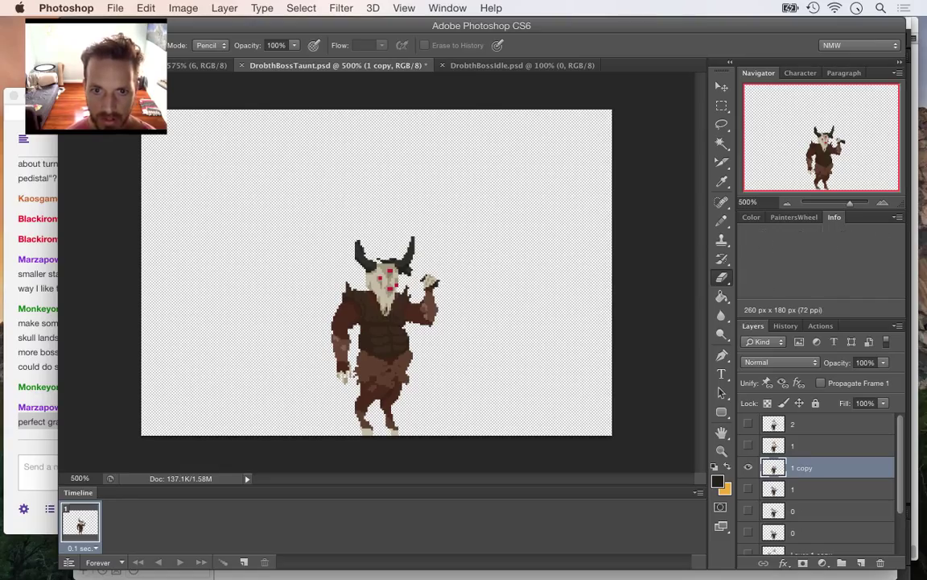
{"action": "left_click", "coordinate": [883, 202]}
{"action": "key", "text": "super+plus"}
{"action": "key", "text": "super+plus"}
{"action": "key", "text": "super+plus"}
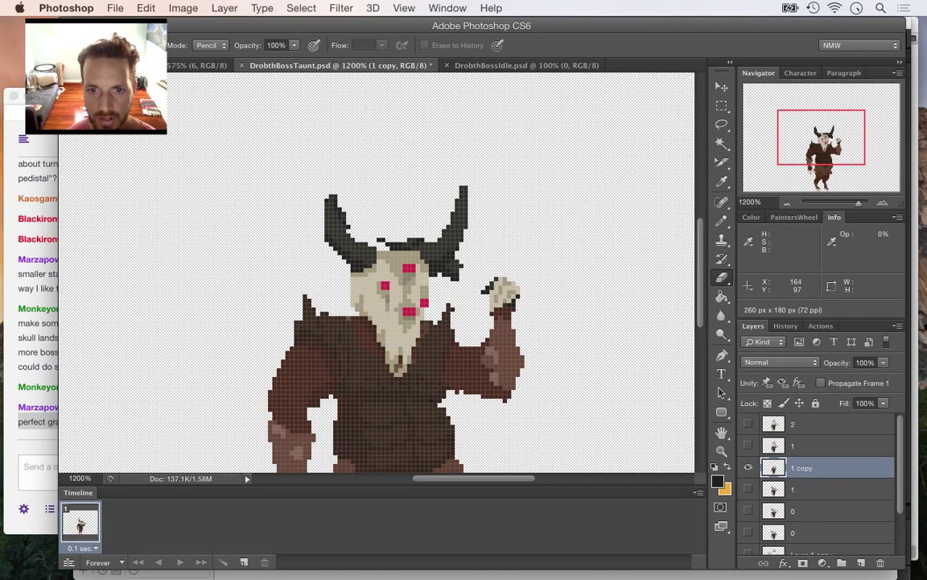
{"action": "key", "text": "b"}
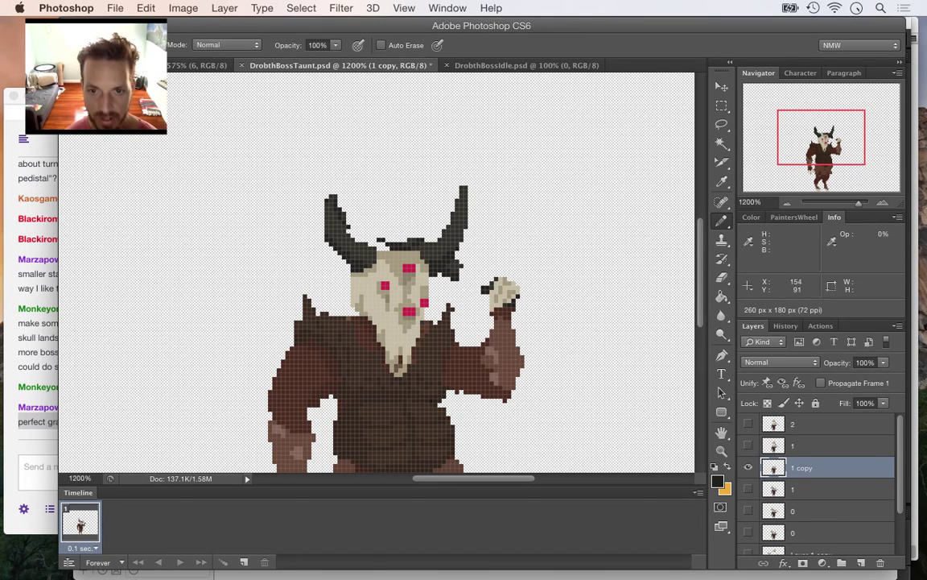
{"action": "key", "text": "e"}
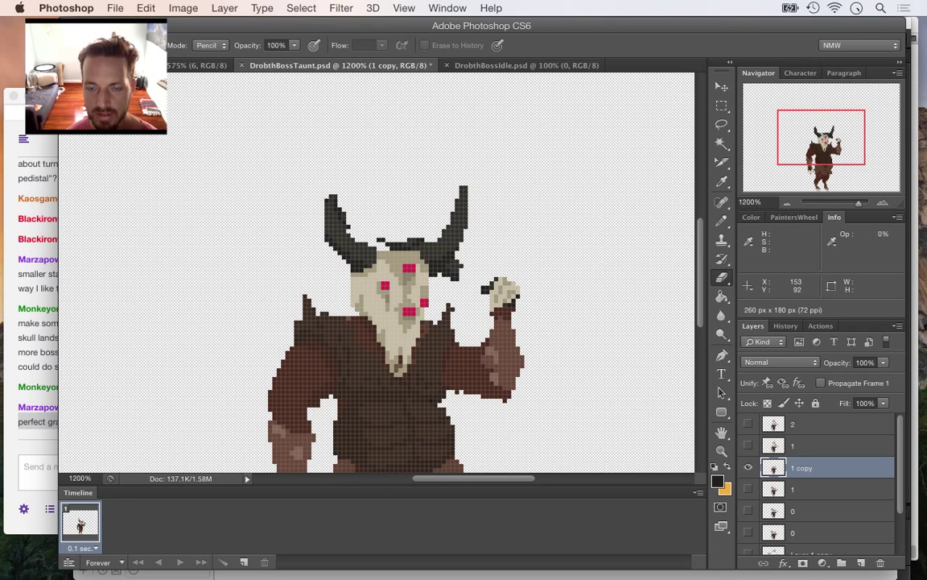
{"action": "left_click", "coordinate": [484, 290]}
{"action": "left_click_drag", "start_coordinate": [487, 291], "coordinate": [493, 280]}
{"action": "left_click", "coordinate": [497, 280]}
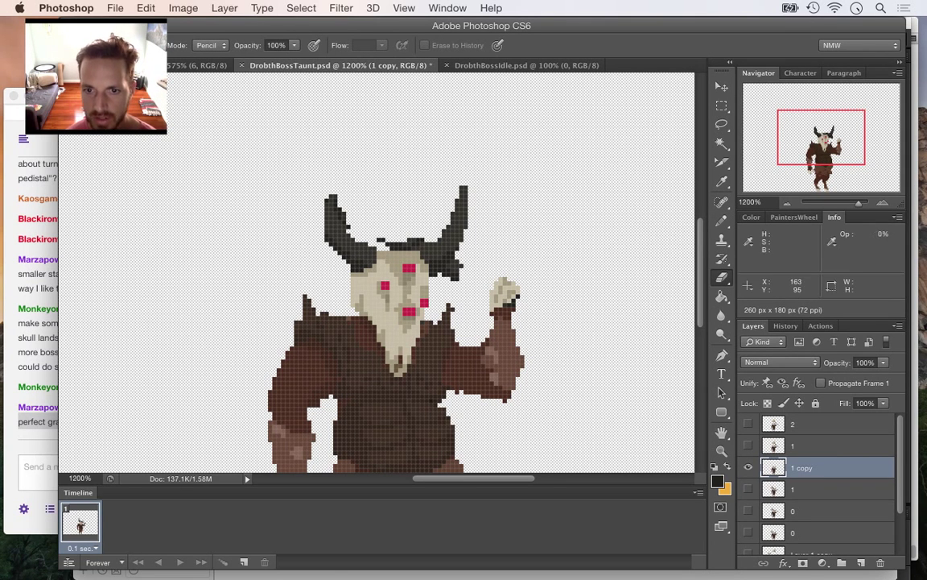
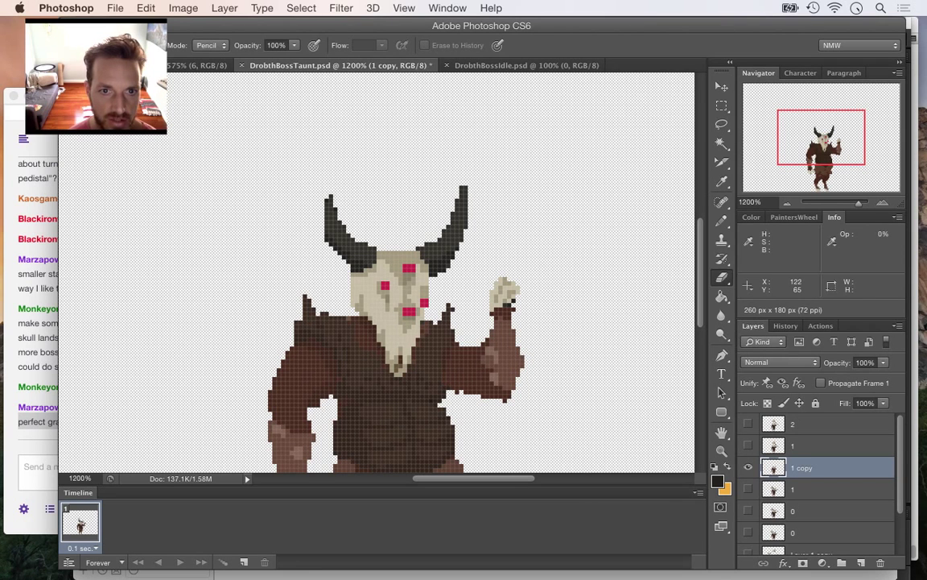
Redraw the horn above the lowered arm as a thin, taller tip in its sampled dark colours, and save the document
{"action": "key", "text": "i"}
{"action": "left_click", "coordinate": [329, 206]}
{"action": "key", "text": "b"}
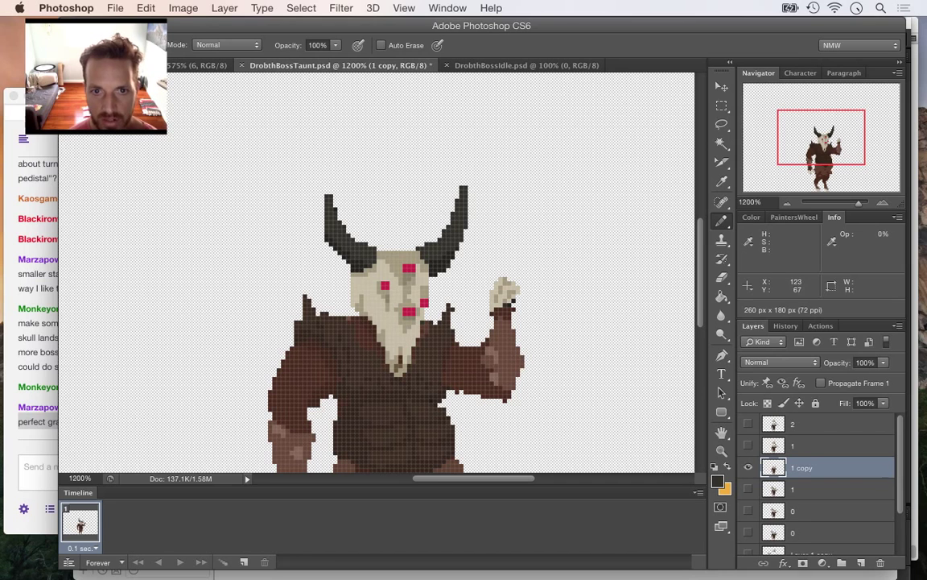
{"action": "key", "text": "i"}
{"action": "left_click", "coordinate": [328, 240]}
{"action": "key", "text": "b"}
{"action": "left_click_drag", "start_coordinate": [323, 229], "coordinate": [323, 197]}
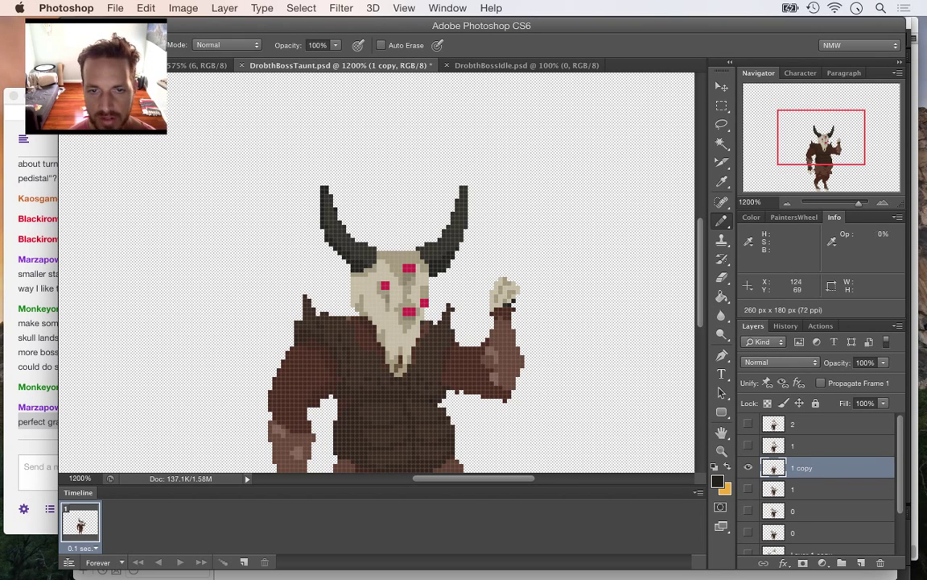
{"action": "key", "text": "e"}
{"action": "left_click_drag", "start_coordinate": [323, 187], "coordinate": [323, 230]}
{"action": "key", "text": "b"}
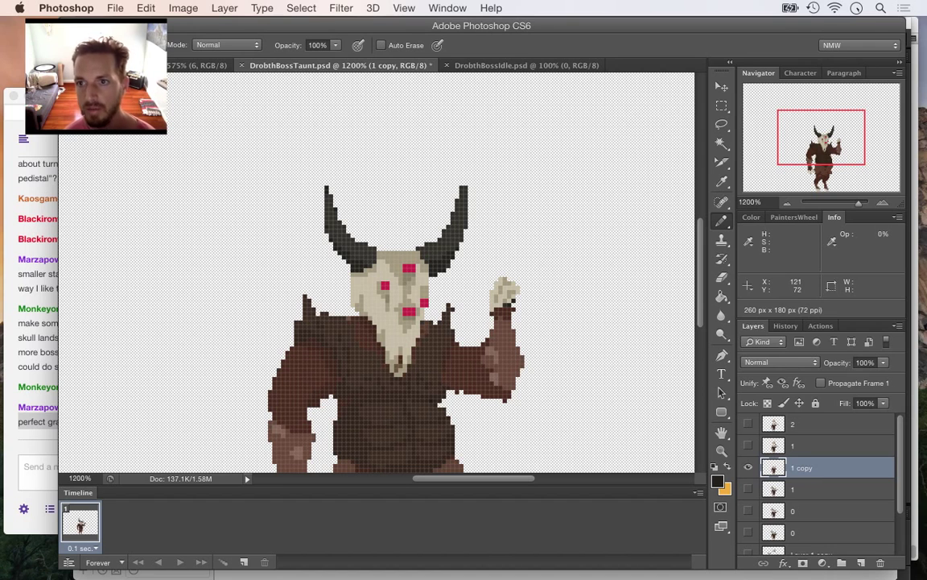
{"action": "key", "text": "super+s"}
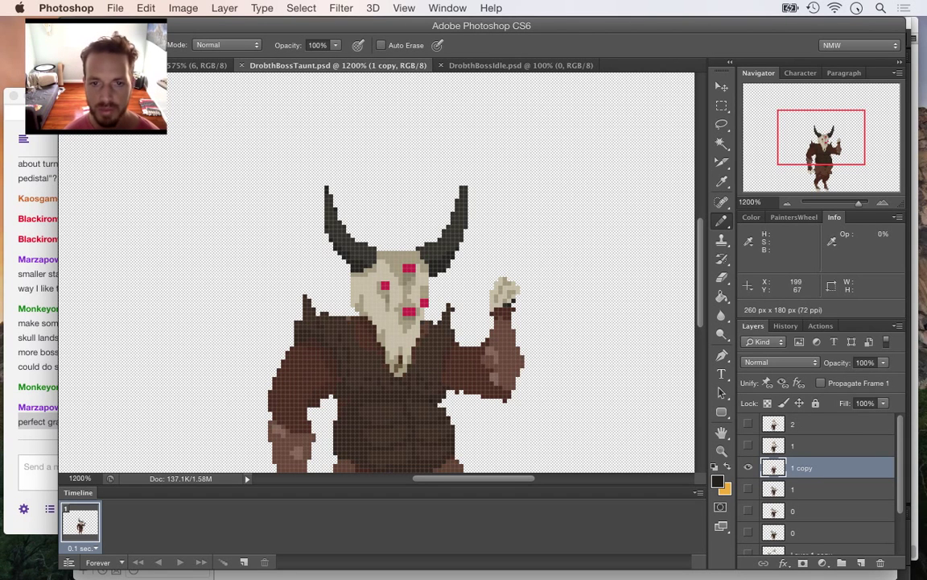
Review the whole hammerless figure on layer 1 copy from horns to hooves
{"action": "left_click", "coordinate": [787, 203]}
{"action": "left_click", "coordinate": [788, 203]}
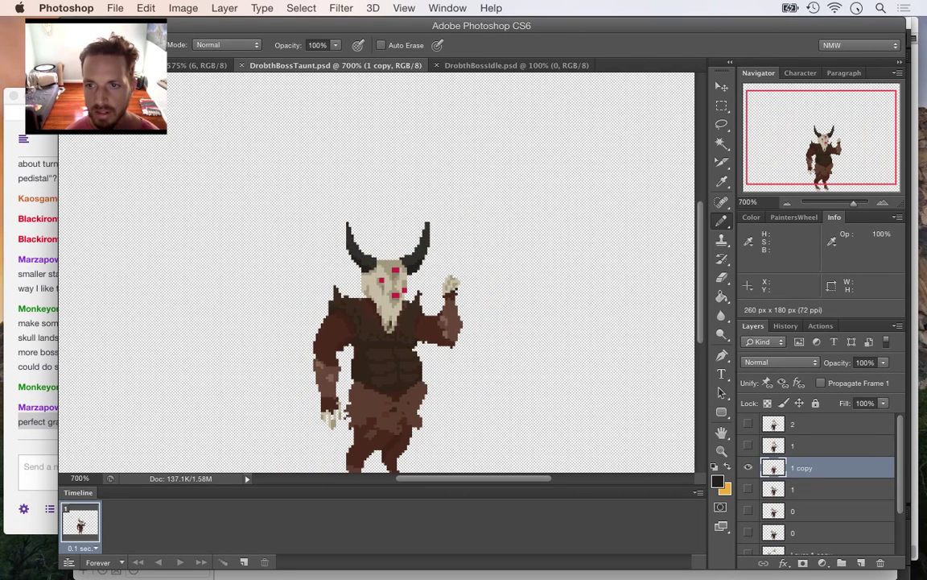
{"action": "key", "text": "e"}
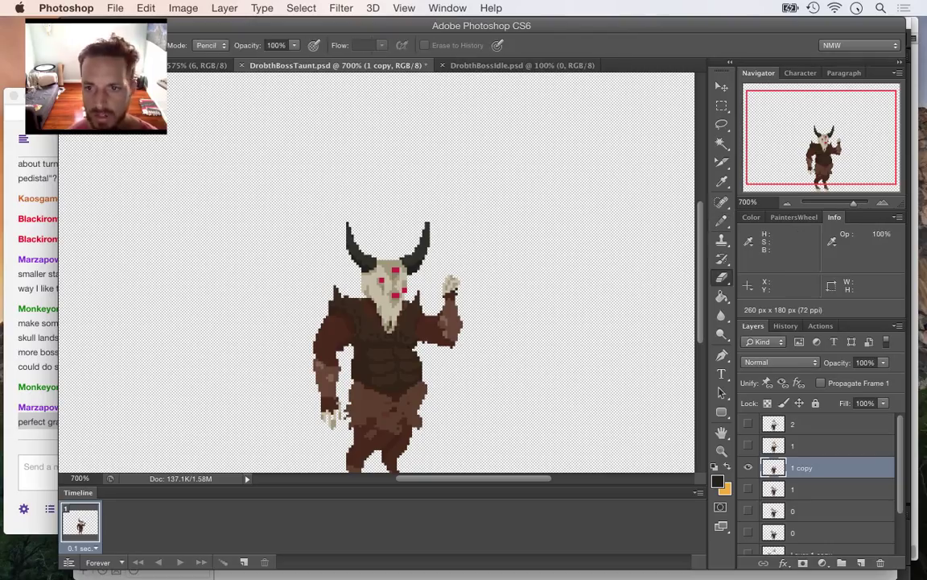
{"action": "scroll", "coordinate": [644, 73], "scroll_direction": "down", "scroll_amount": 2}
{"action": "scroll", "coordinate": [377, 256], "scroll_direction": "down", "scroll_amount": 1}
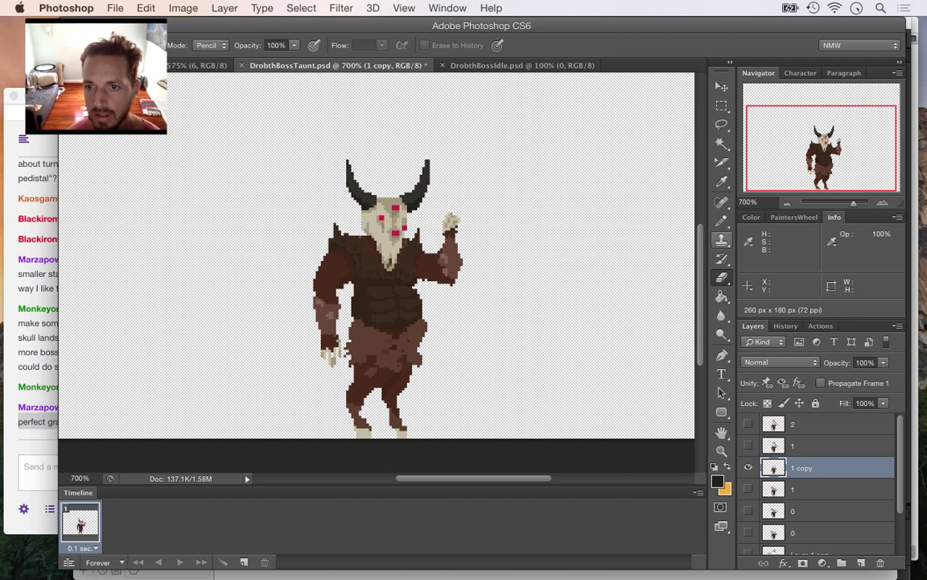
{"action": "scroll", "coordinate": [490, 308], "scroll_direction": "up", "scroll_amount": 4}
{"action": "scroll", "coordinate": [490, 308], "scroll_direction": "down", "scroll_amount": 4}
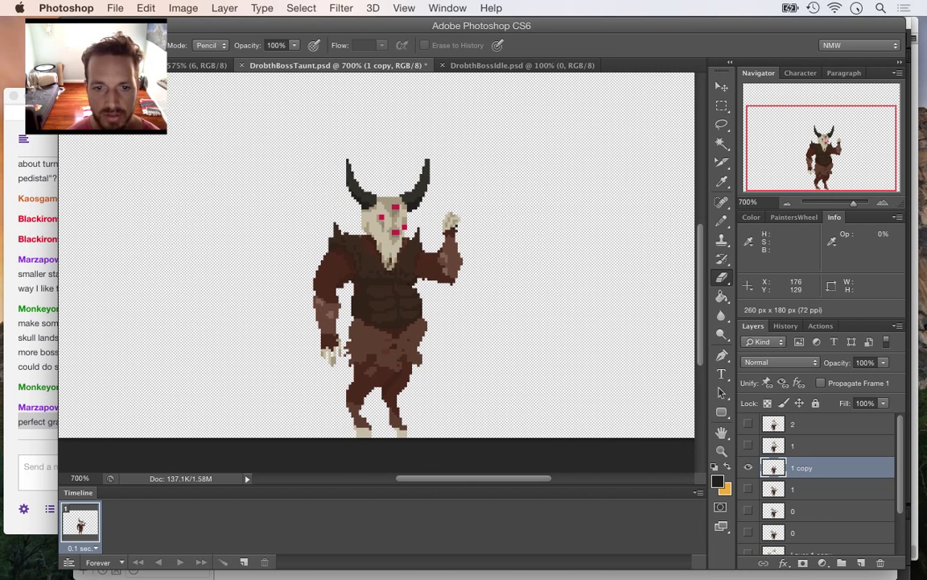
Switch to Safari and search the web in a new tab for "from programmer to artist"
{"action": "key", "text": "super+Tab"}
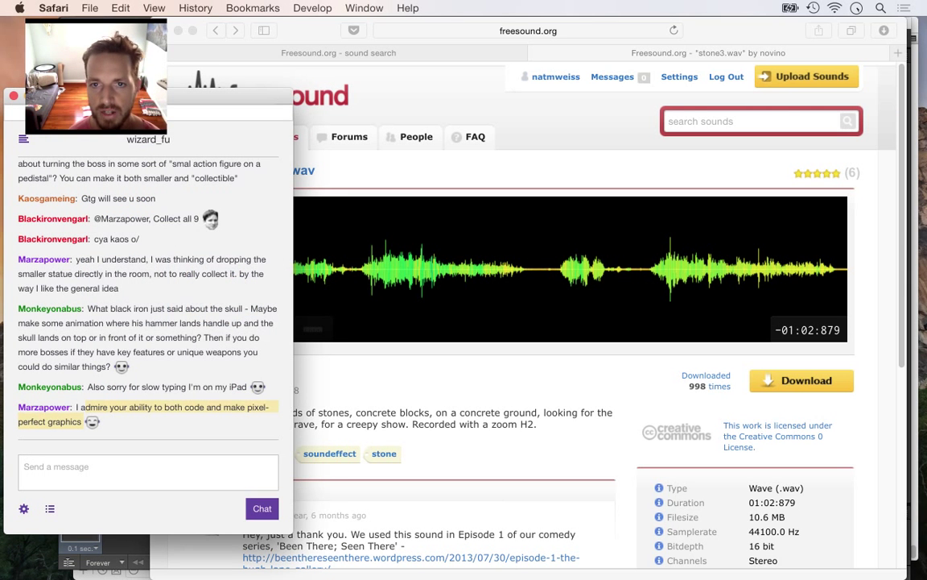
{"action": "key", "text": "super+grave"}
{"action": "key", "text": "super+t"}
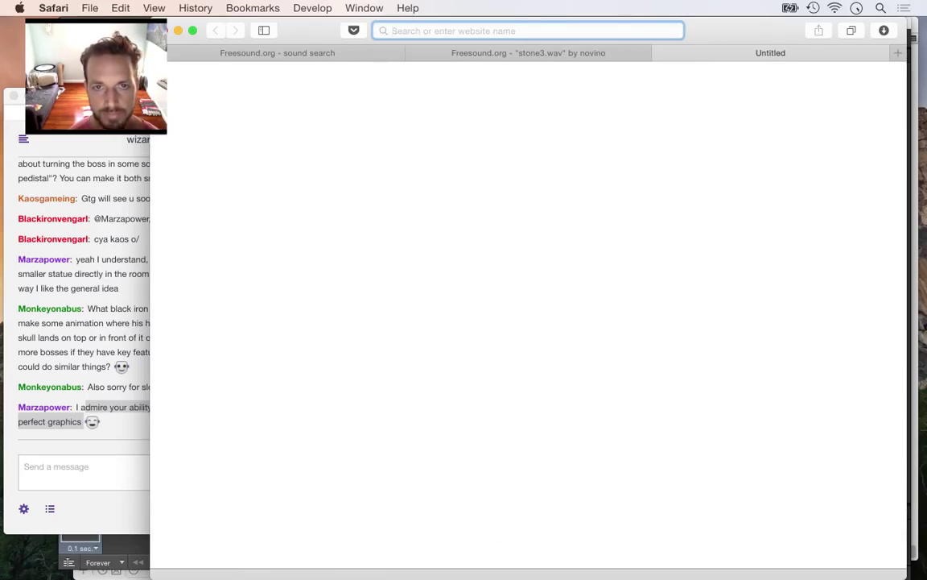
{"action": "type", "text": "from programmer to artist"}
{"action": "key", "text": "Return"}
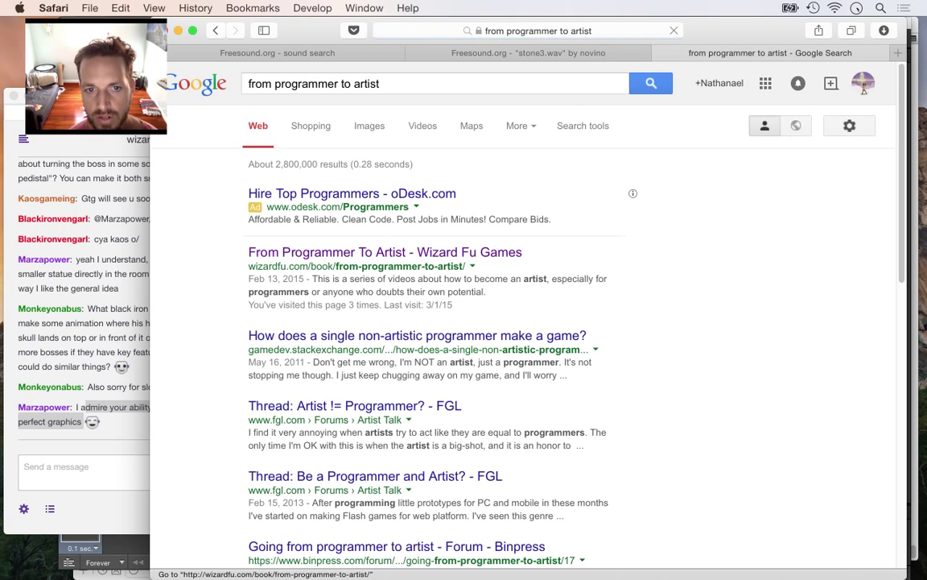
Open the From Programmer To Artist page by Wizard Fu Games and select its web address
{"action": "left_click", "coordinate": [385, 252]}
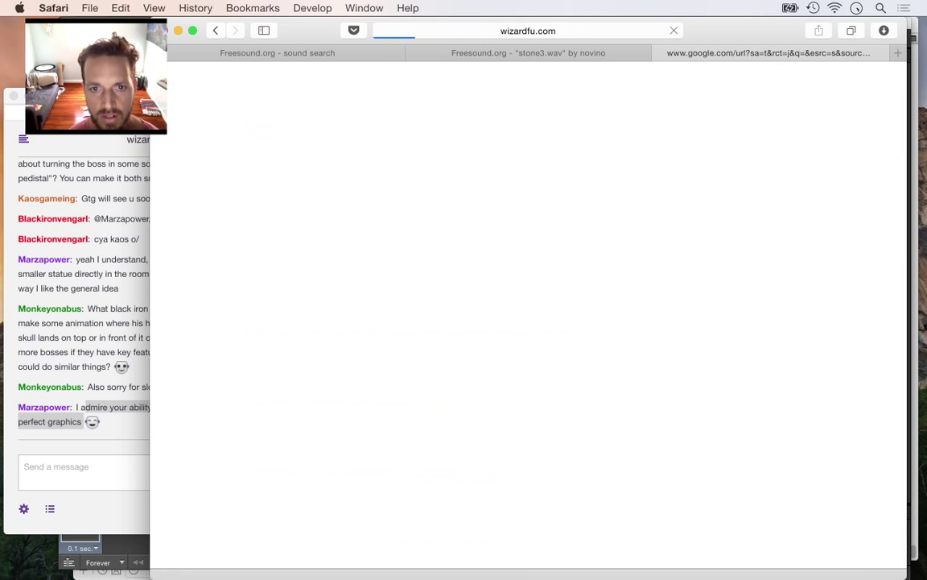
{"action": "key", "text": "super+l"}
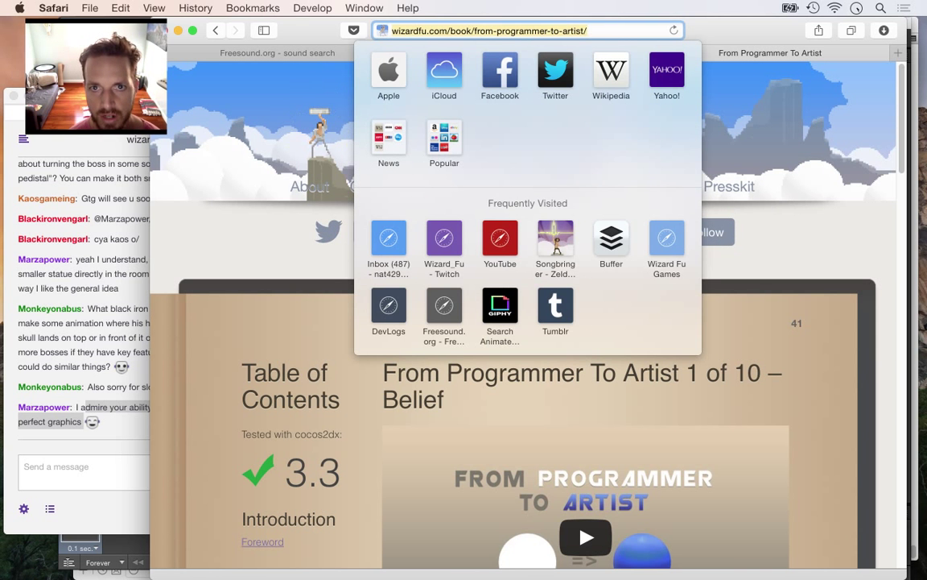
{"action": "key", "text": "Escape"}
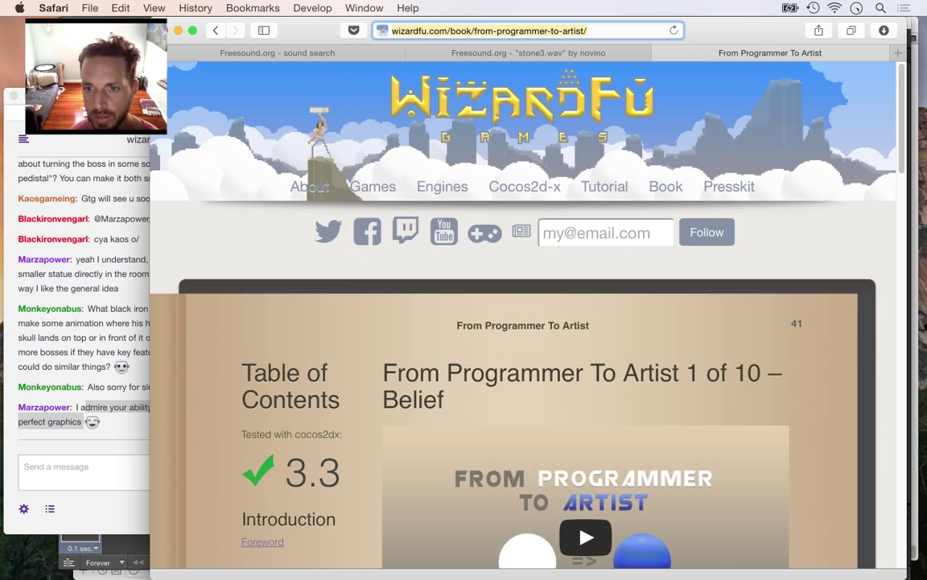
Skim the opening text and table of contents of the From Programmer To Artist page, and close its tab
{"action": "key", "text": "Escape"}
{"action": "scroll", "coordinate": [528, 322], "scroll_direction": "down", "scroll_amount": 5}
{"action": "scroll", "coordinate": [523, 322], "scroll_direction": "down", "scroll_amount": 1}
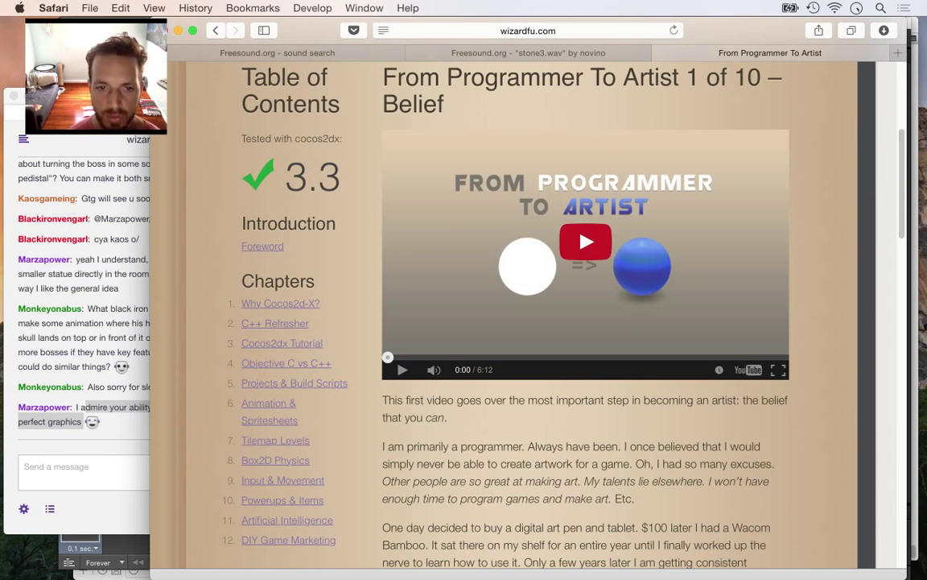
{"action": "scroll", "coordinate": [521, 204], "scroll_direction": "up", "scroll_amount": 1}
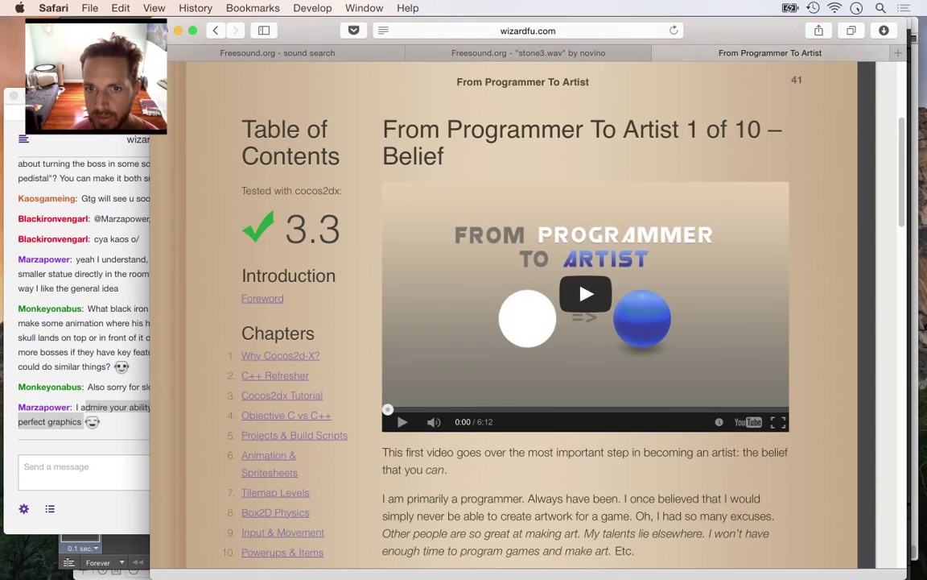
{"action": "scroll", "coordinate": [521, 263], "scroll_direction": "down", "scroll_amount": 8}
{"action": "scroll", "coordinate": [521, 314], "scroll_direction": "down", "scroll_amount": 4}
{"action": "scroll", "coordinate": [521, 314], "scroll_direction": "up", "scroll_amount": 7}
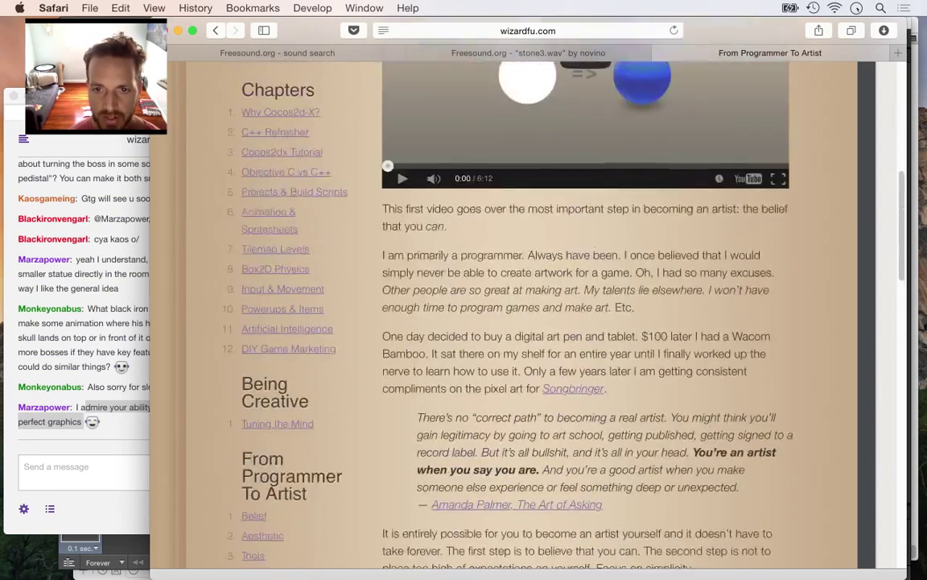
{"action": "scroll", "coordinate": [521, 257], "scroll_direction": "up", "scroll_amount": 5}
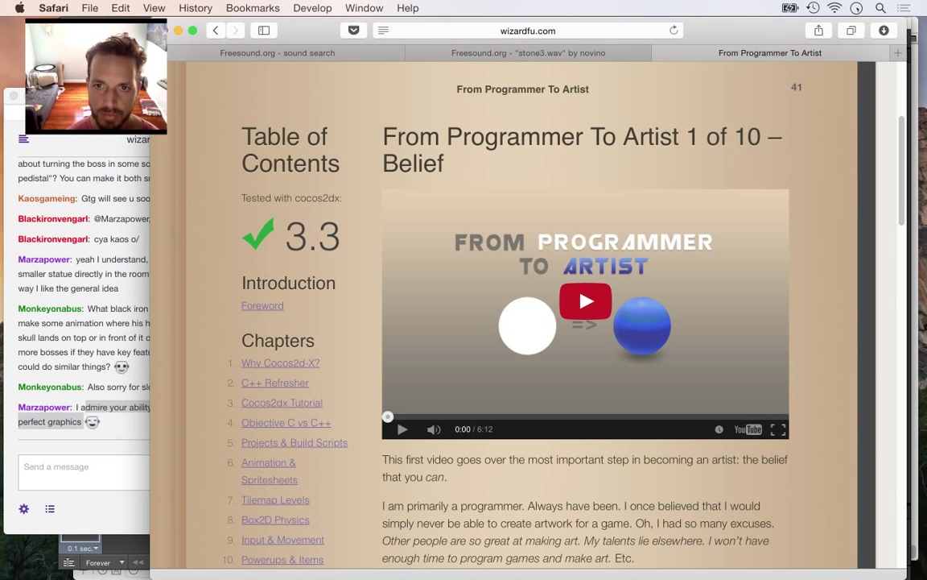
{"action": "key", "text": "super+w"}
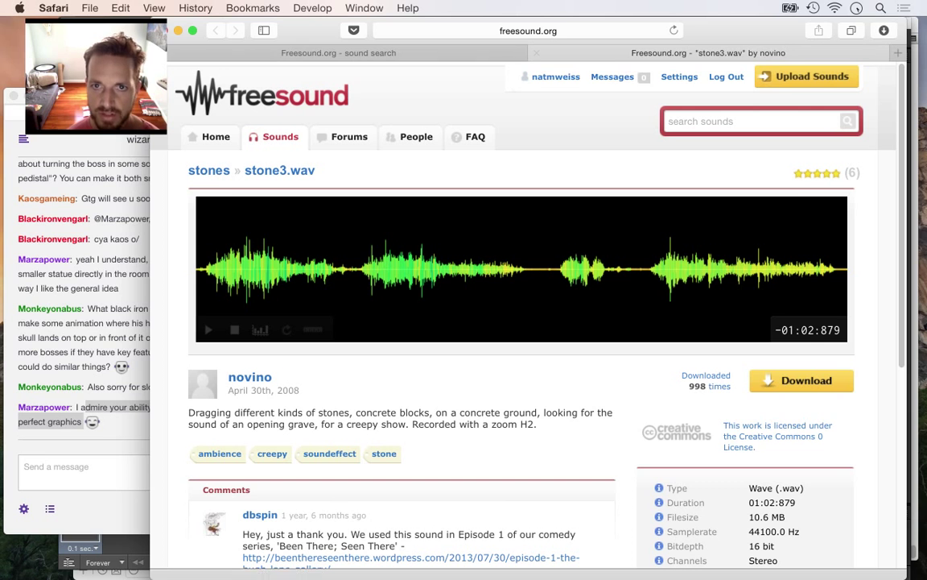
Open a new Safari window and load twitch.tv
{"action": "key", "text": "super+Tab"}
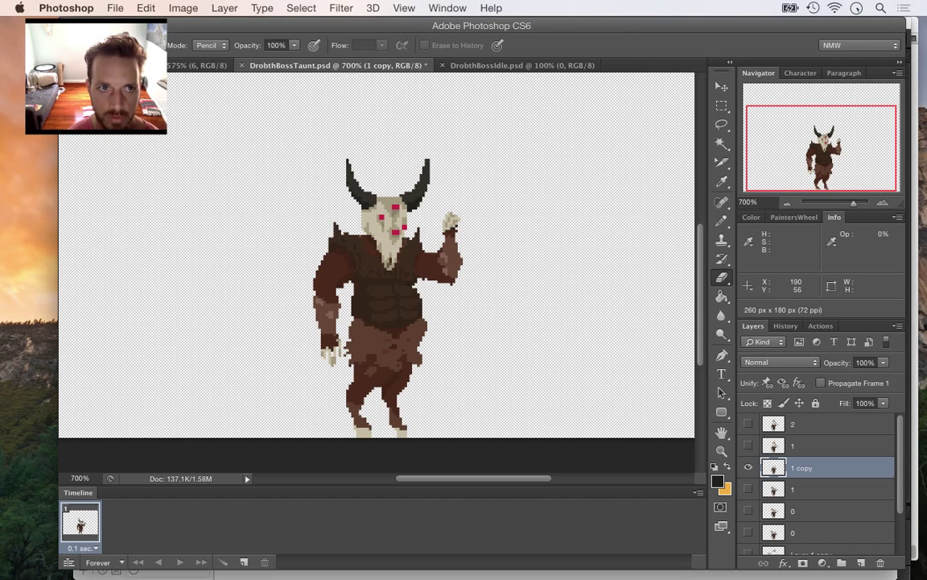
{"action": "left_click", "coordinate": [914, 77]}
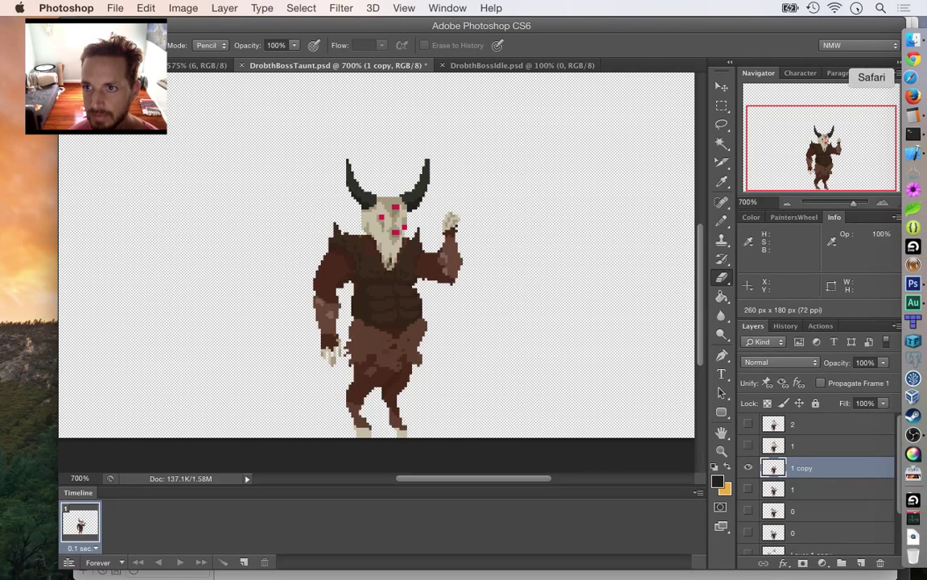
{"action": "key", "text": "super+n"}
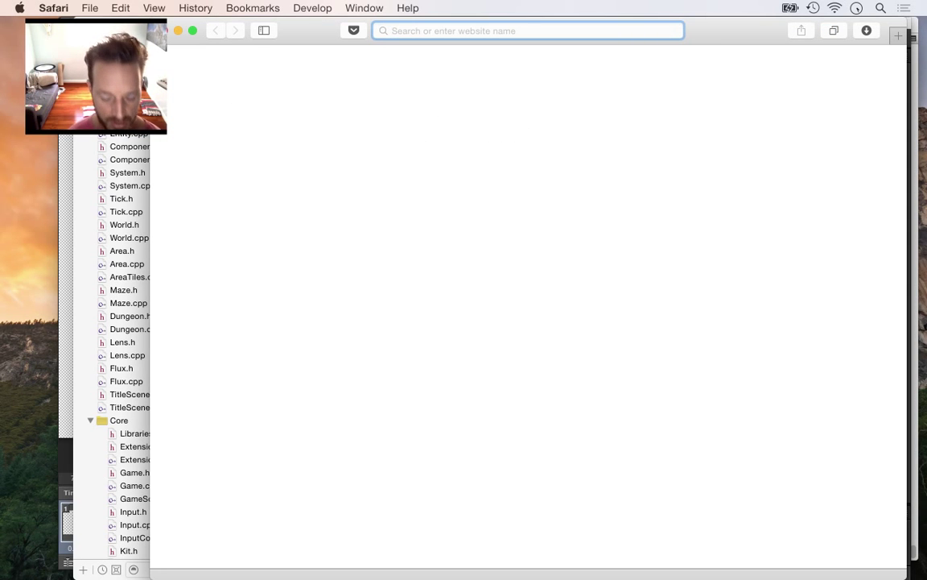
{"action": "type", "text": "twitch.tv"}
{"action": "key", "text": "Down"}
{"action": "key", "text": "Return"}
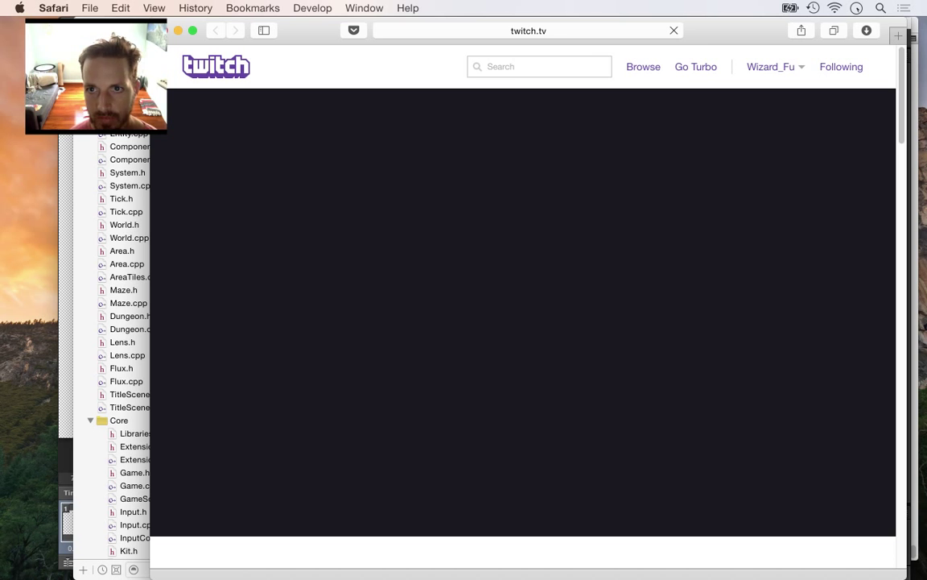
Load the wizard_fu channel's pop-out chat page at twitch.tv/wizard_fu/chat?popout=
{"action": "key", "text": "super+l"}
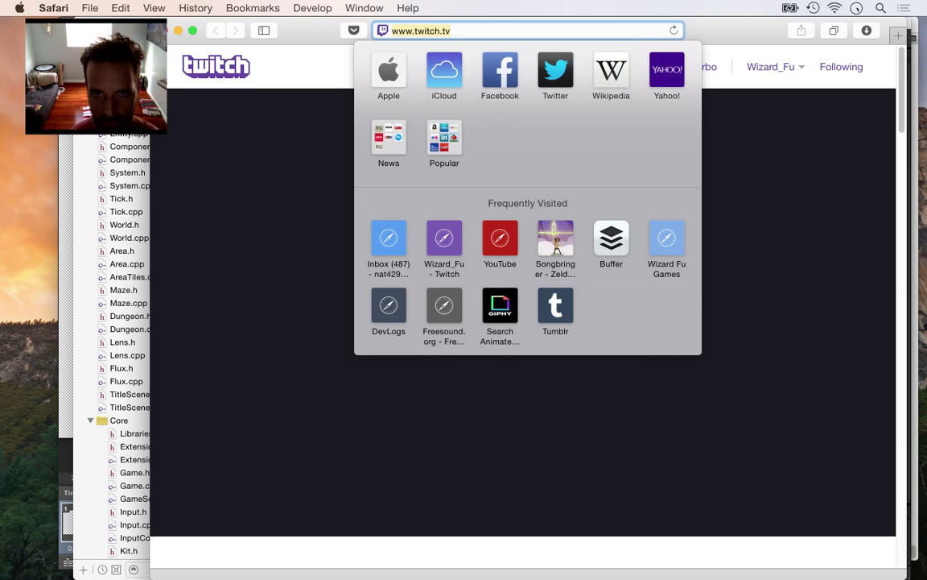
{"action": "type", "text": "/wi"}
{"action": "key", "text": "BackSpace"}
{"action": "key", "text": "BackSpace"}
{"action": "key", "text": "Escape"}
{"action": "type", "text": "twi"}
{"action": "key", "text": "Down"}
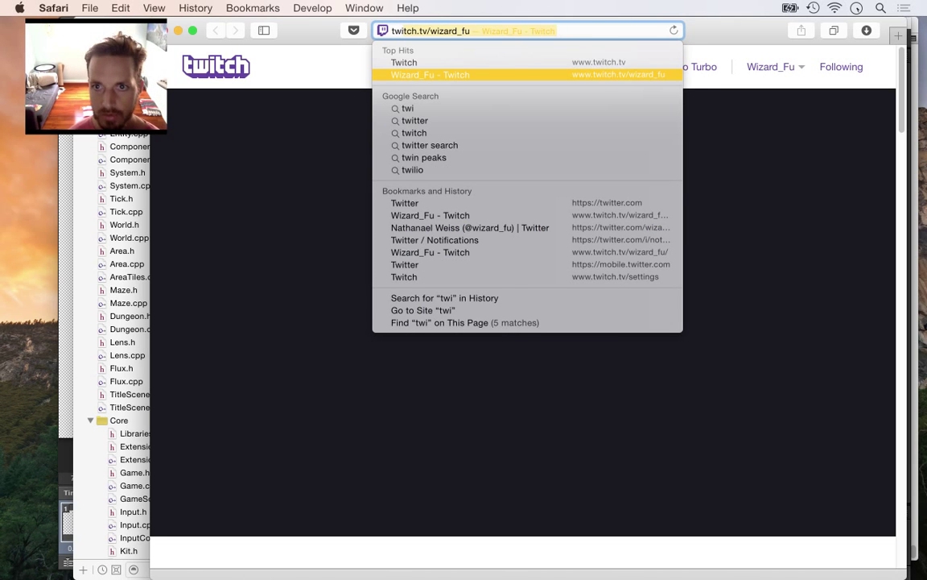
{"action": "key", "text": "Right"}
{"action": "type", "text": "/c"}
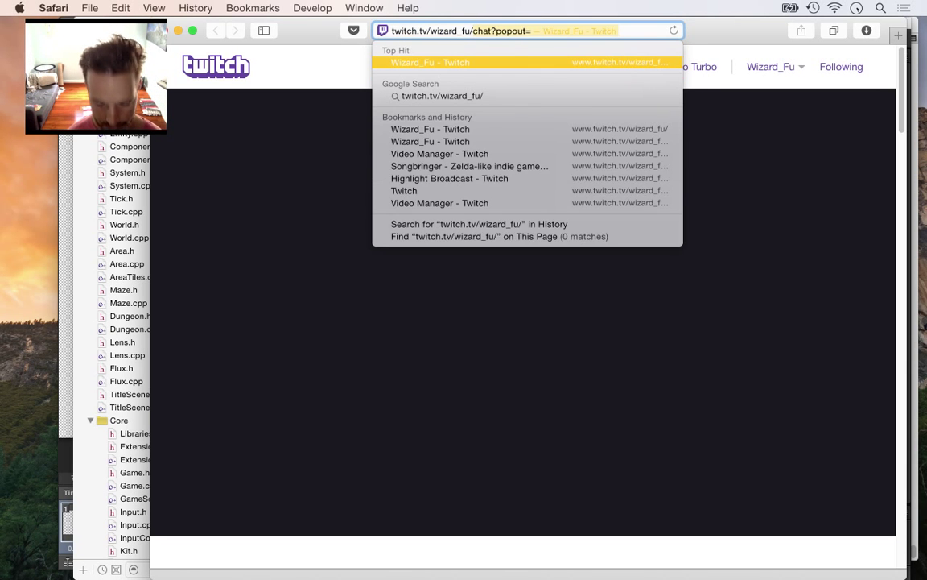
{"action": "key", "text": "Return"}
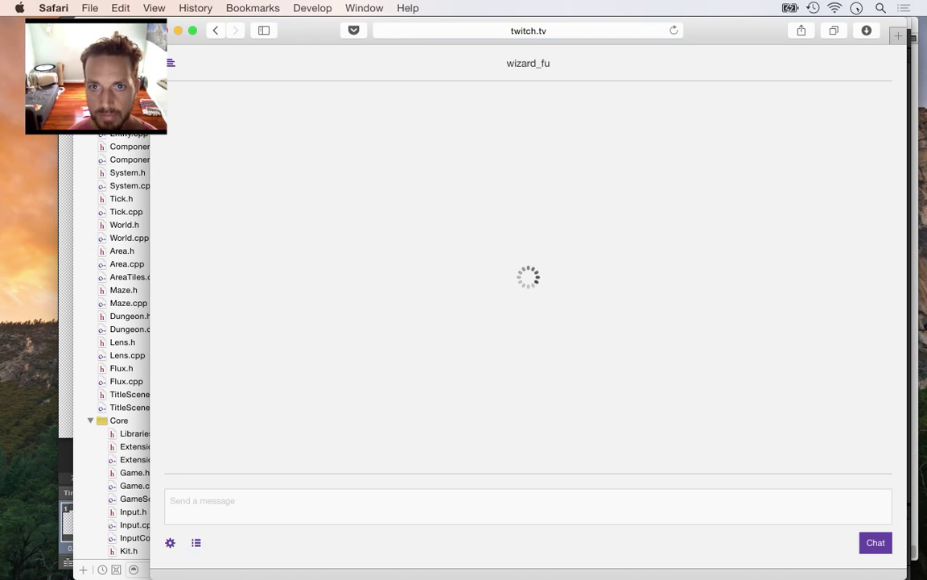
Shrink the chat window to a narrow column, move it to the edge of the desktop, and bring Xcode forward
{"action": "left_click_drag", "start_coordinate": [907, 578], "coordinate": [514, 493]}
{"action": "left_click_drag", "start_coordinate": [435, 31], "coordinate": [285, 110]}
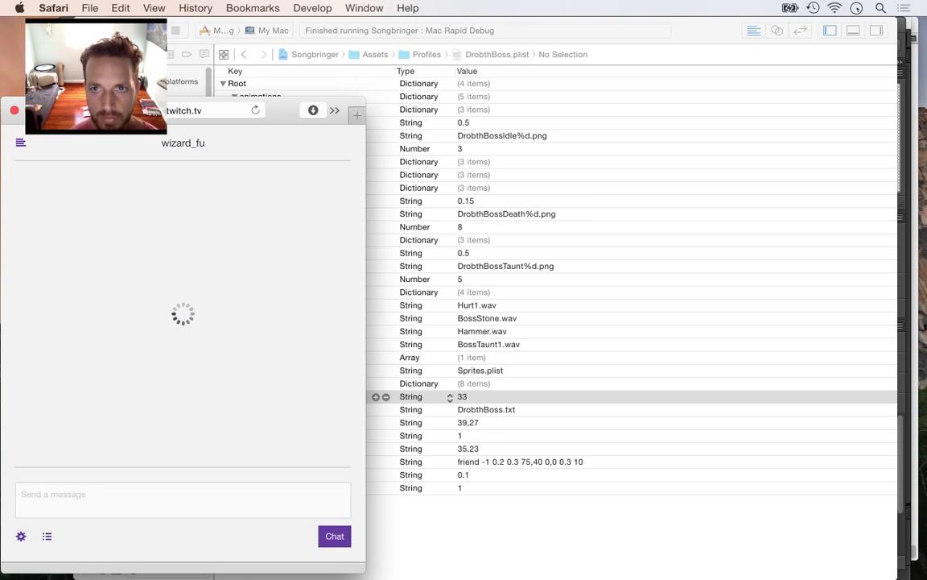
{"action": "left_click", "coordinate": [483, 30]}
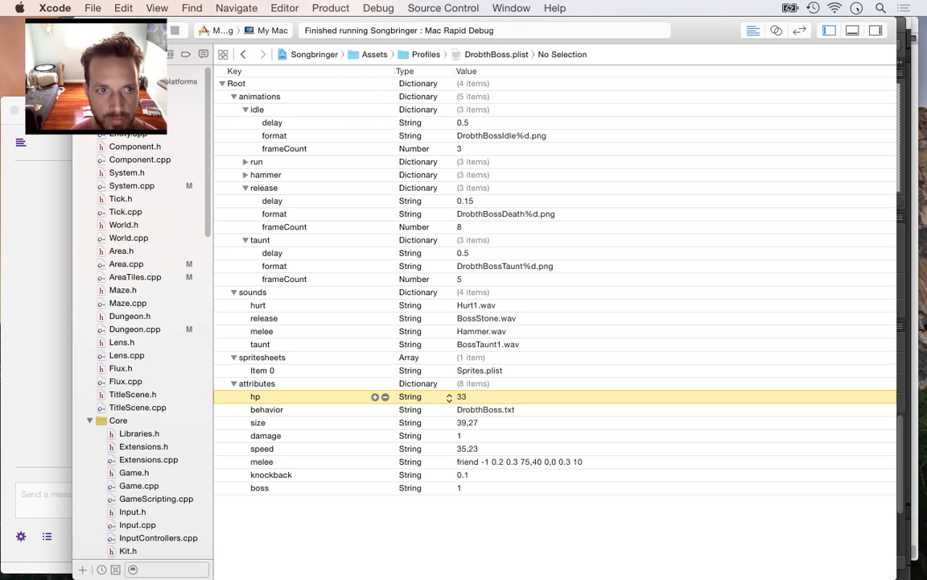
Return to Safari and send the message "sry bout that" in the wizard_fu chat
{"action": "key", "text": "super+Tab"}
{"action": "type", "text": "sry bout that"}
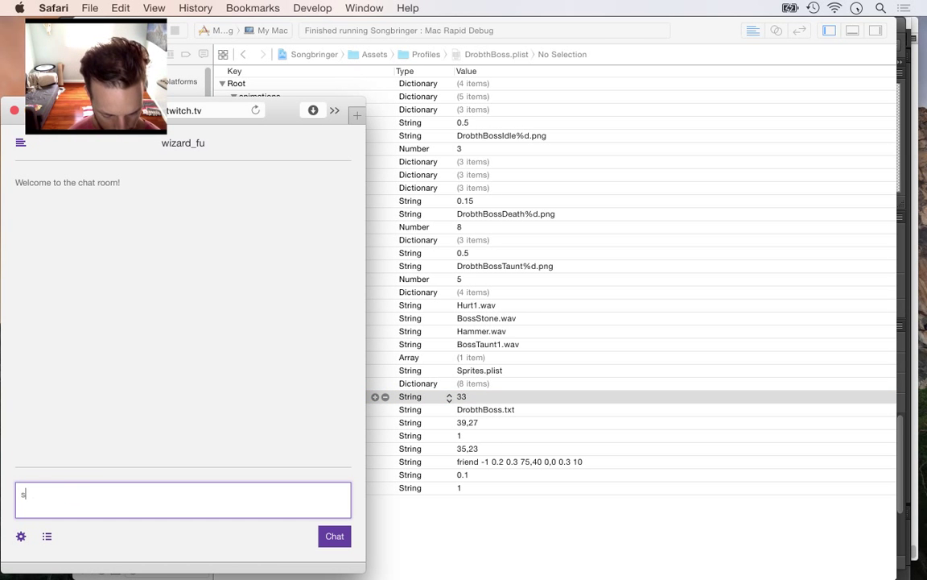
{"action": "key", "text": "Return"}
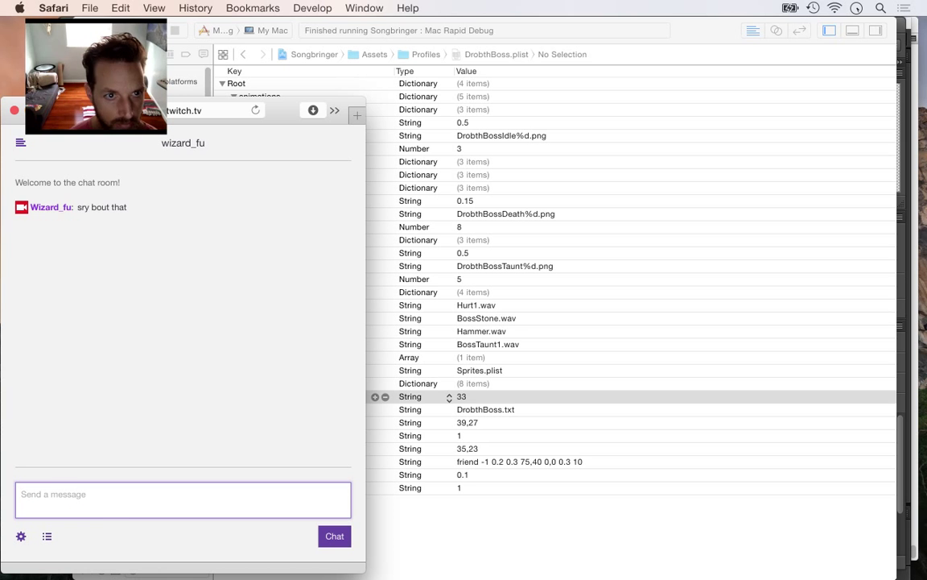
Read the new viewer messages in the reopened stream chat
{"action": "key", "text": "super+Tab"}
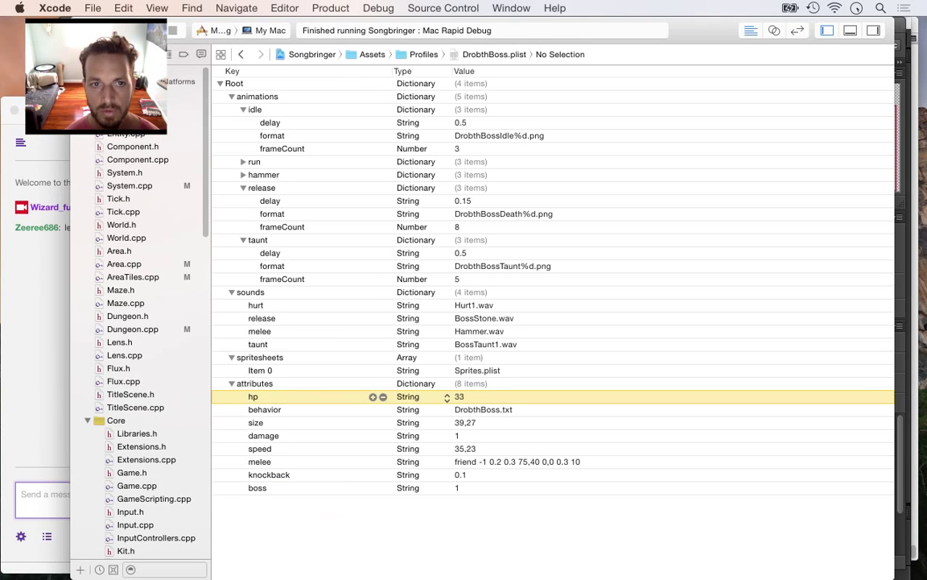
{"action": "key", "text": "super+Tab"}
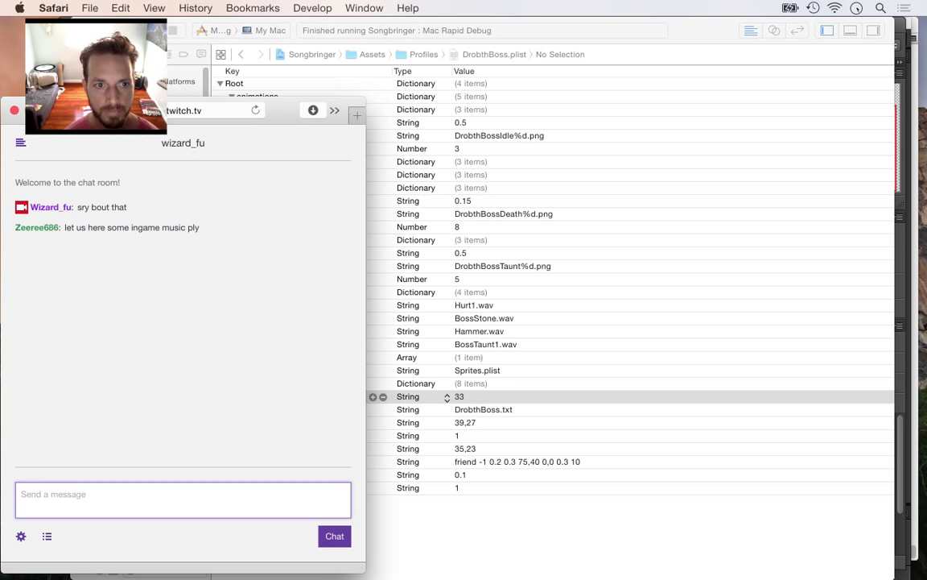
{"action": "key", "text": "super+Tab"}
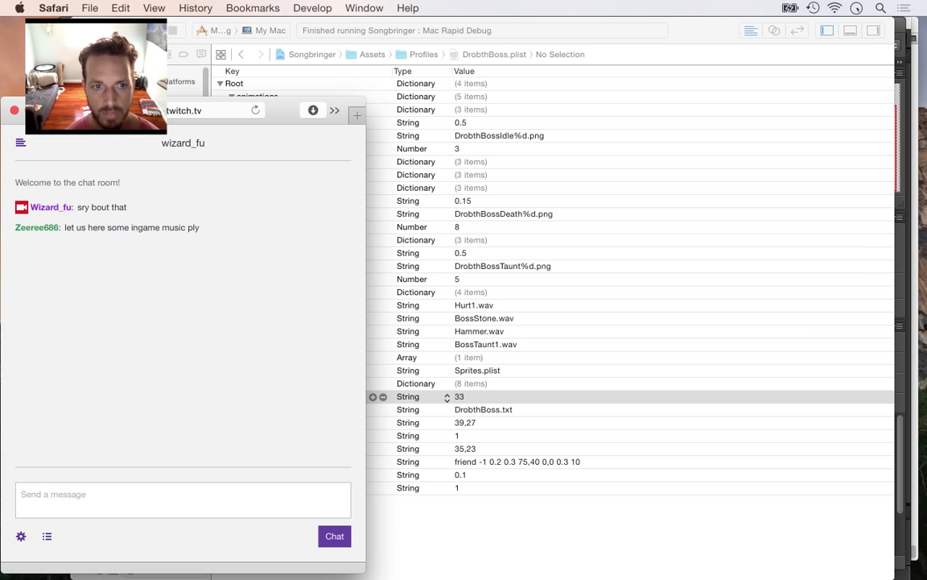
{"action": "key", "text": "super+Tab"}
{"action": "key", "text": "super+Tab"}
{"action": "key", "text": "super+Tab"}
{"action": "key", "text": "super+shift+Tab"}
{"action": "key", "text": "super+shift+Tab"}
{"action": "key", "text": "Escape"}
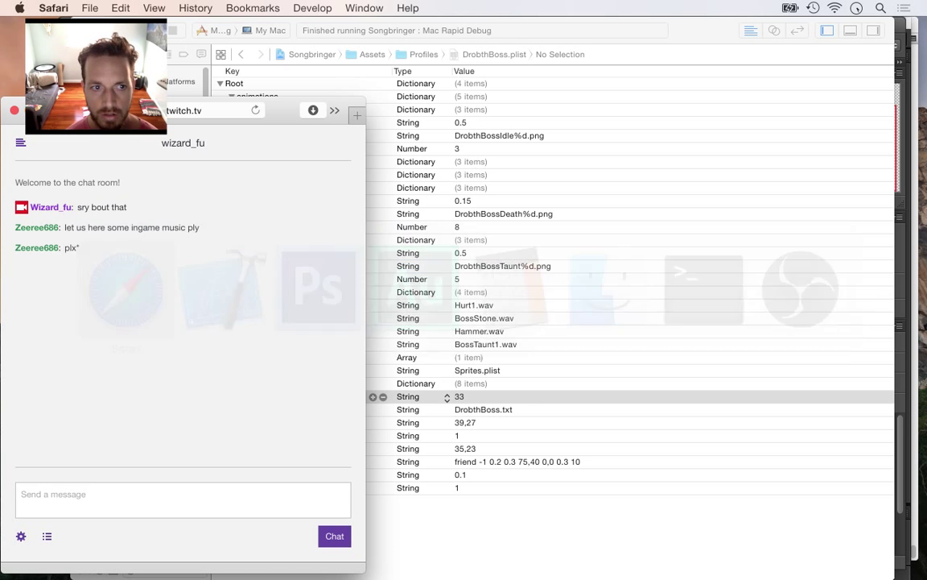
Switch to Xcode, set kSkipMenu to 0 in Constants.h, and build and run the Songbringer project
{"action": "key", "text": "super+Tab"}
{"action": "key", "text": "super+Tab"}
{"action": "key", "text": "super+shift+Tab"}
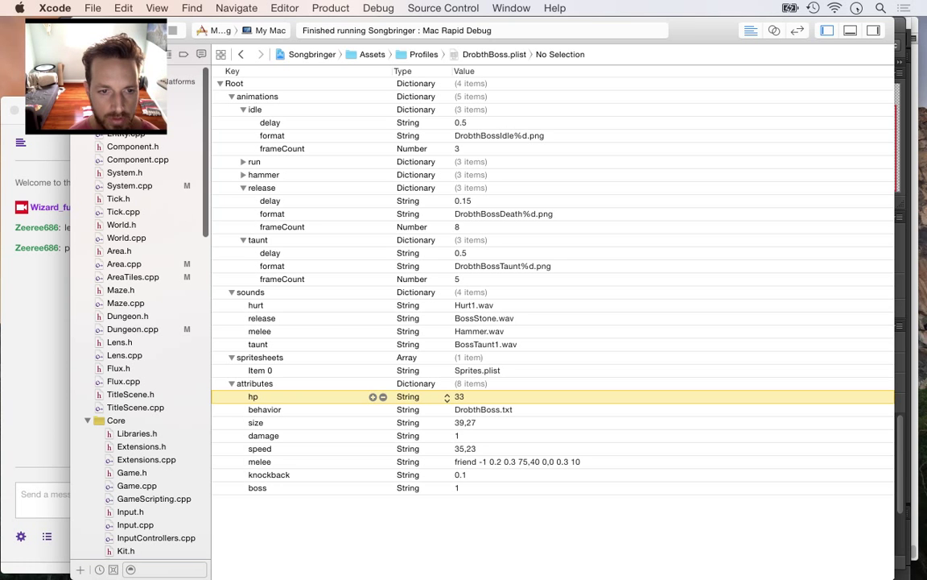
{"action": "left_click", "coordinate": [145, 94]}
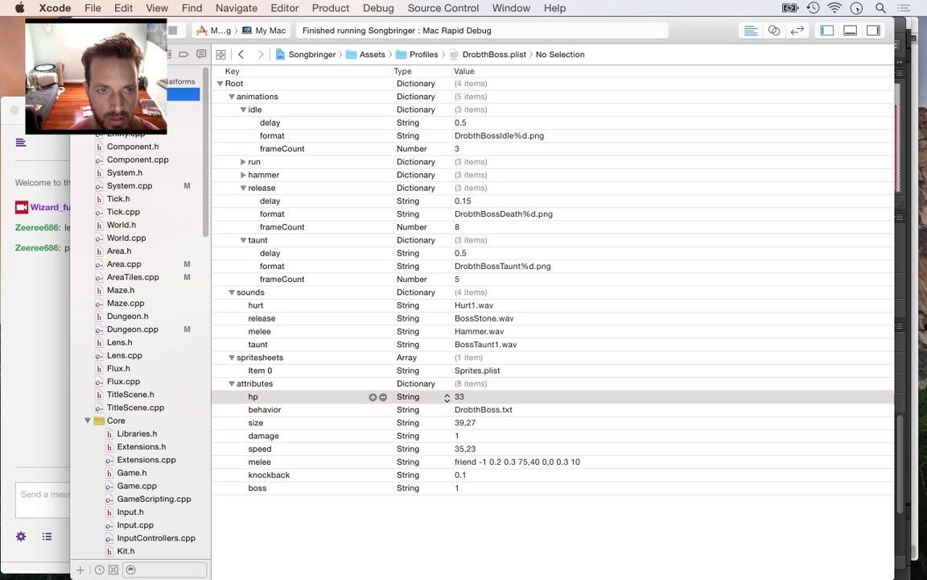
{"action": "left_click", "coordinate": [343, 127]}
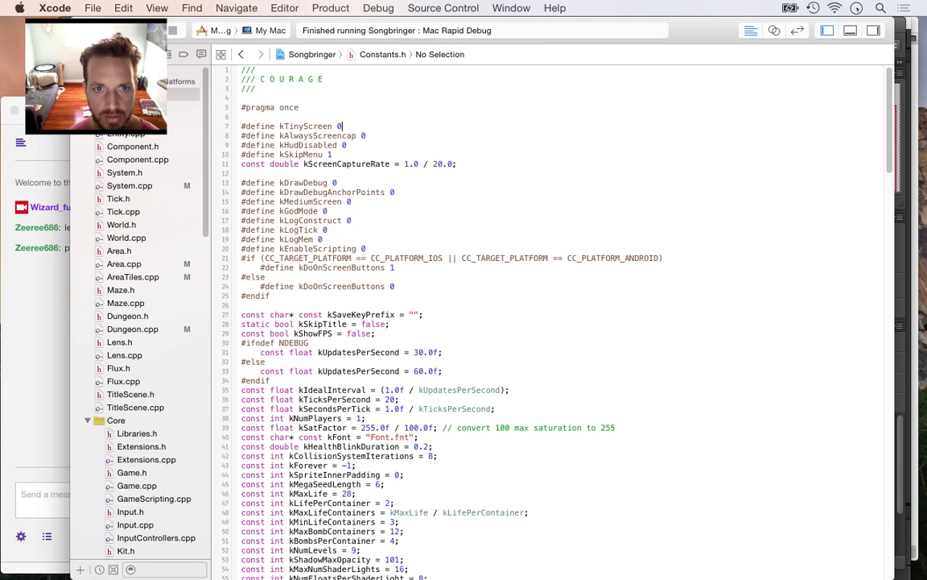
{"action": "key", "text": "BackSpace"}
{"action": "type", "text": "0"}
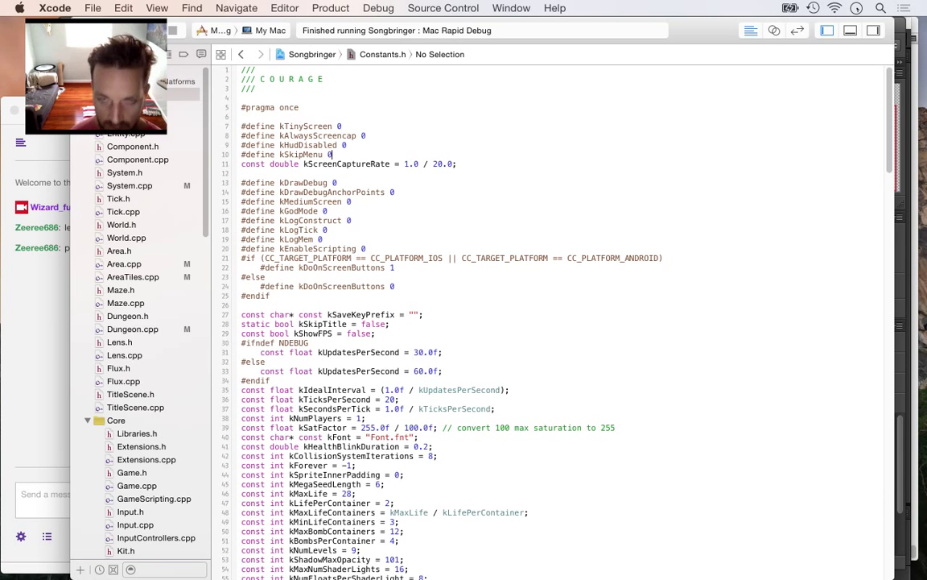
{"action": "key", "text": "super+r"}
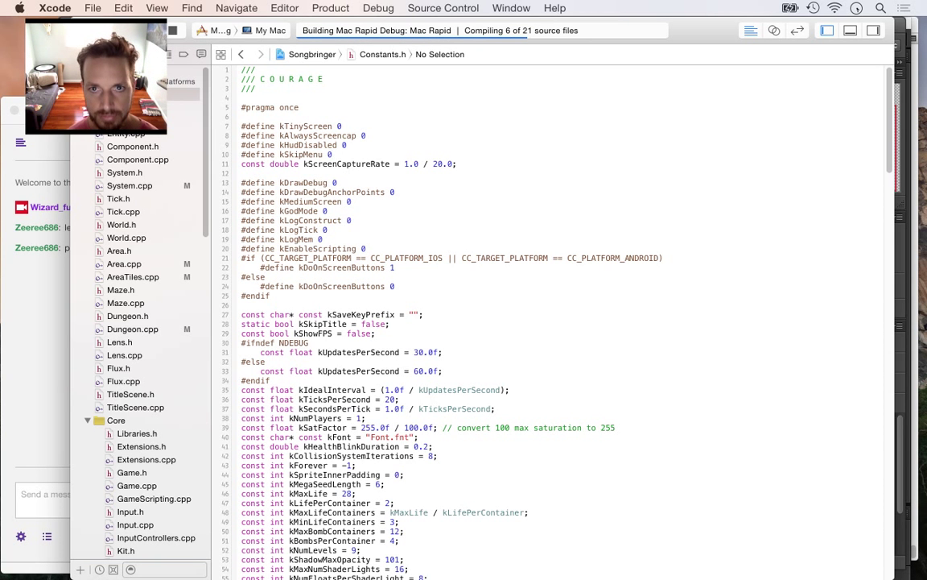
Switch to Photoshop and compare the hammerless figure on 1 copy with the two hammer poses on the layers named 1
{"action": "key", "text": "super+Tab"}
{"action": "key", "text": "super+Tab"}
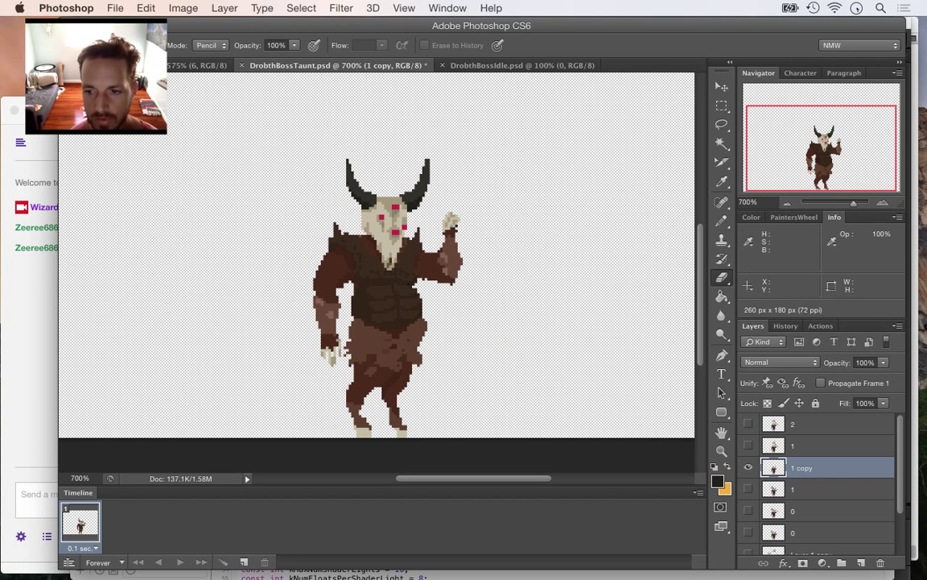
{"action": "left_click", "coordinate": [749, 489]}
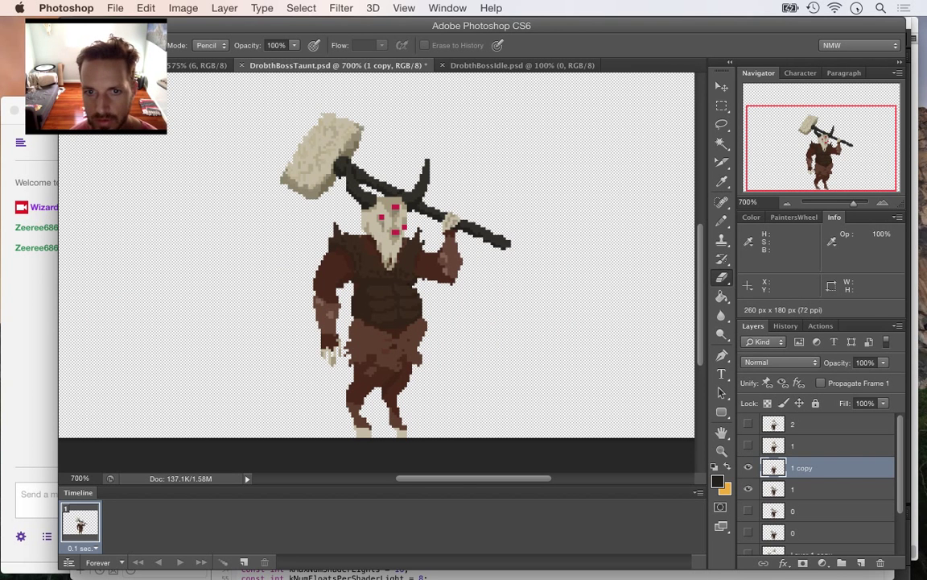
{"action": "left_click", "coordinate": [747, 445]}
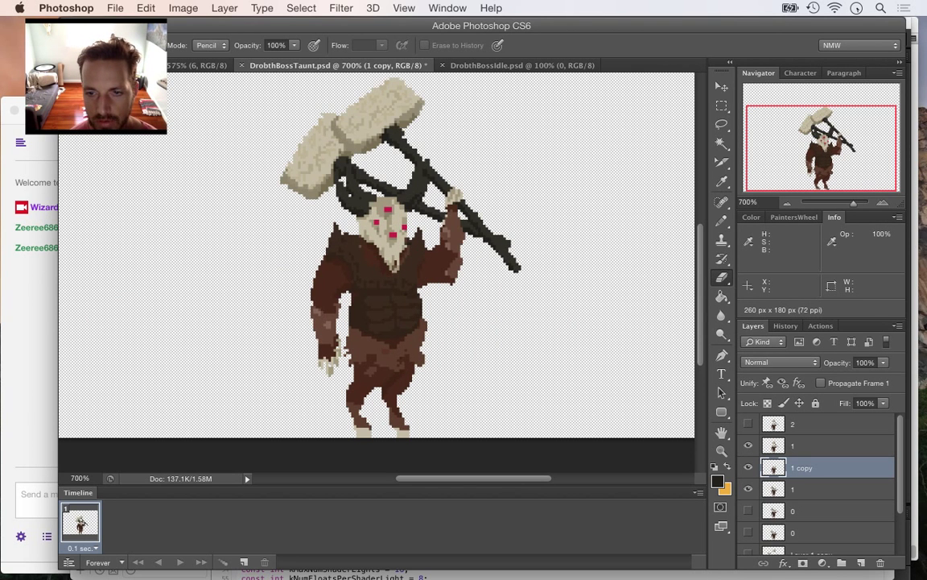
{"action": "left_click", "coordinate": [748, 445]}
{"action": "left_click", "coordinate": [748, 488]}
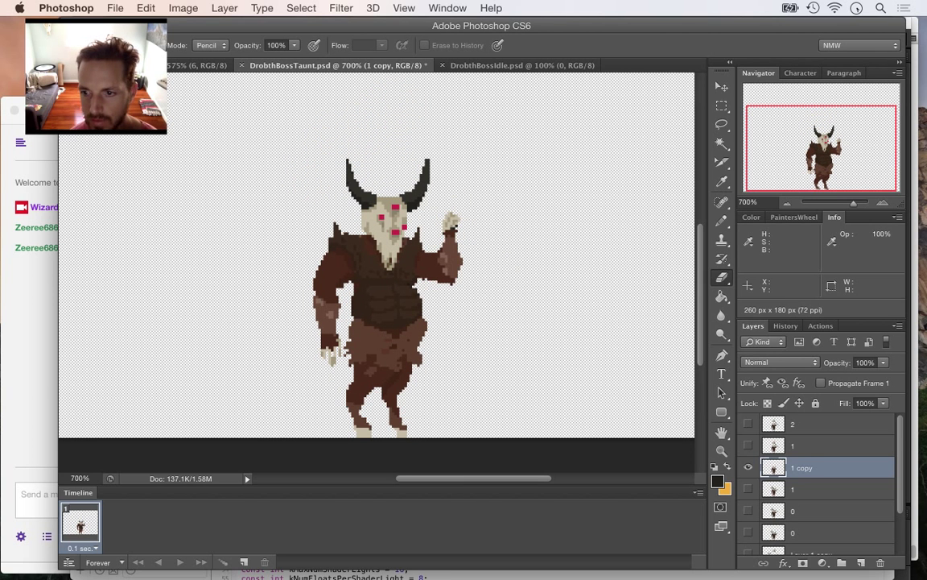
Check the spare parts on Layer 1 copy, and leave only layer 00 with the shouldered hammer displayed
{"action": "scroll", "coordinate": [813, 475], "scroll_direction": "down", "scroll_amount": 3}
{"action": "left_click", "coordinate": [748, 500]}
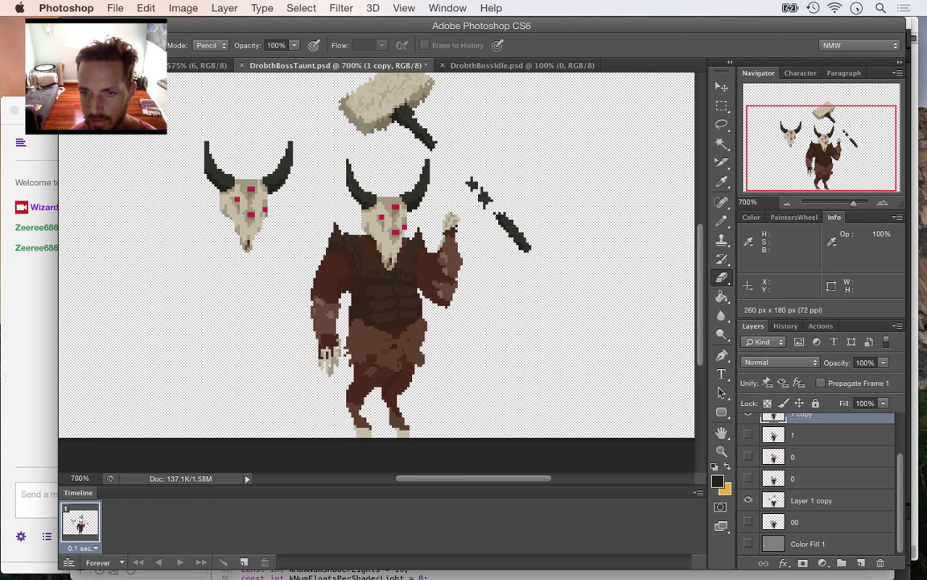
{"action": "left_click", "coordinate": [748, 500]}
{"action": "left_click", "coordinate": [749, 522]}
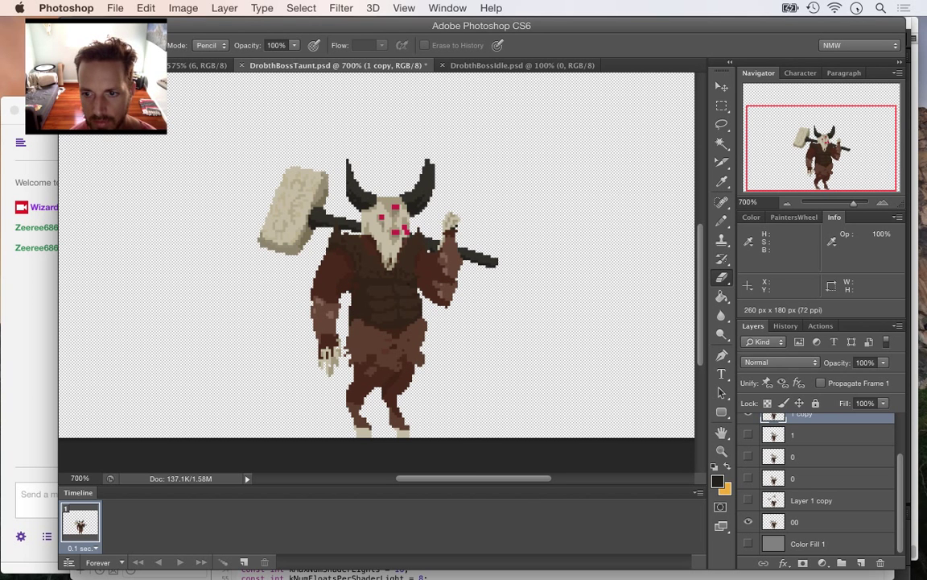
{"action": "left_click", "coordinate": [748, 415]}
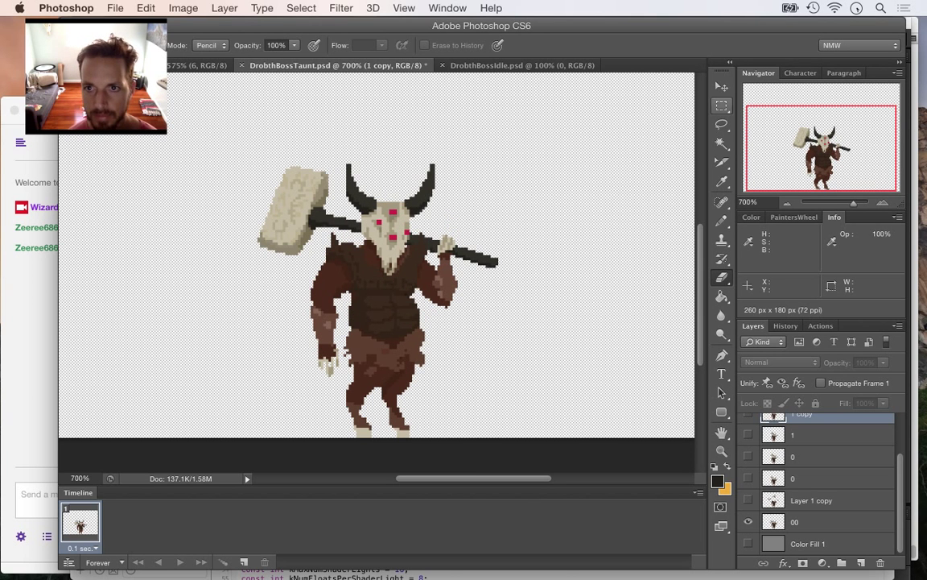
Select the shouldered hammer's head and the exposed handle pieces beside the skull and hand with rectangular marquees
{"action": "left_click", "coordinate": [722, 105]}
{"action": "mouse_move", "coordinate": [512, 245]}
{"action": "left_mouse_down"}
{"action": "mouse_move", "coordinate": [411, 280]}
{"action": "mouse_move", "coordinate": [404, 269]}
{"action": "left_mouse_up"}
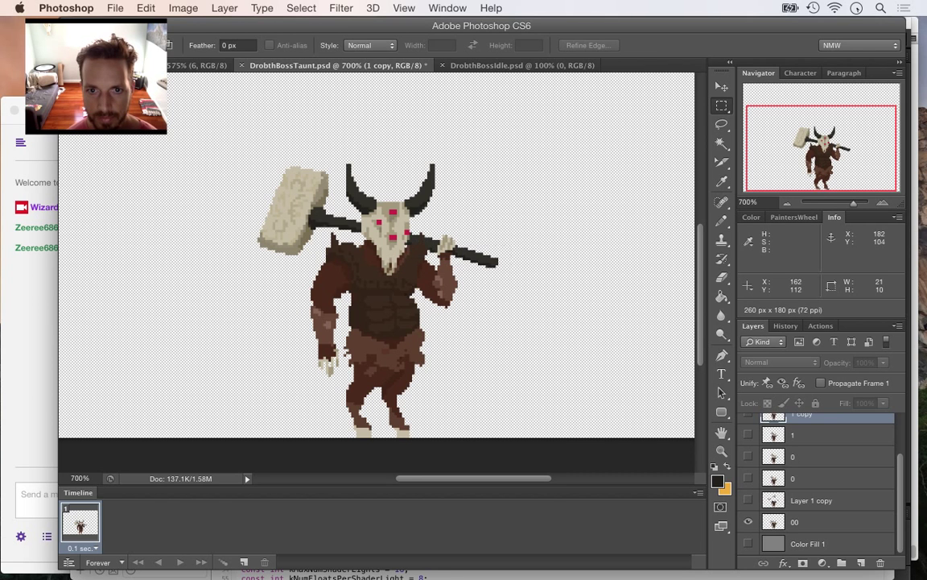
{"action": "left_click_drag", "start_coordinate": [240, 146], "coordinate": [311, 258]}
{"action": "left_click_drag", "start_coordinate": [281, 167], "coordinate": [361, 237]}
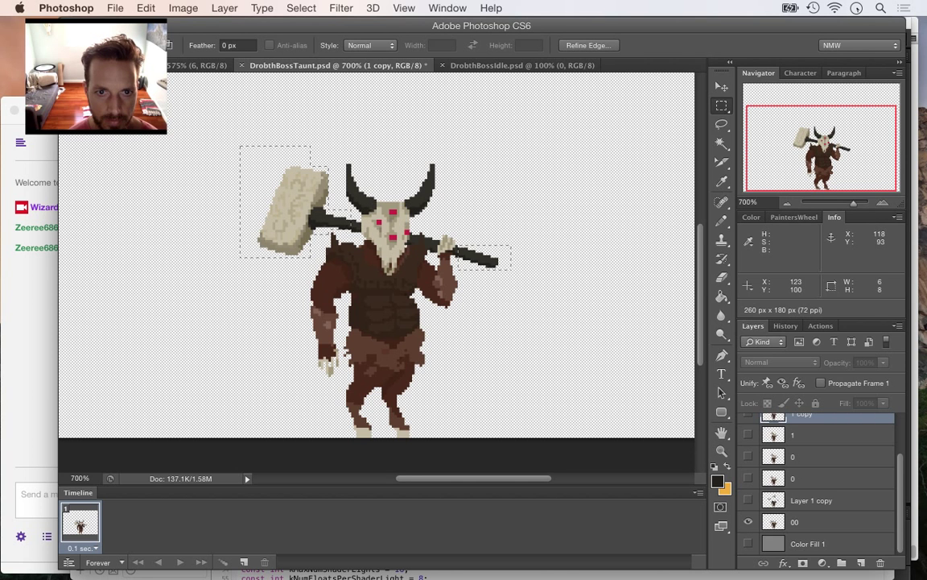
Check the Xcode build and the new stream chat message, and run the Songbringer project from Xcode
{"action": "key", "text": "super+Tab"}
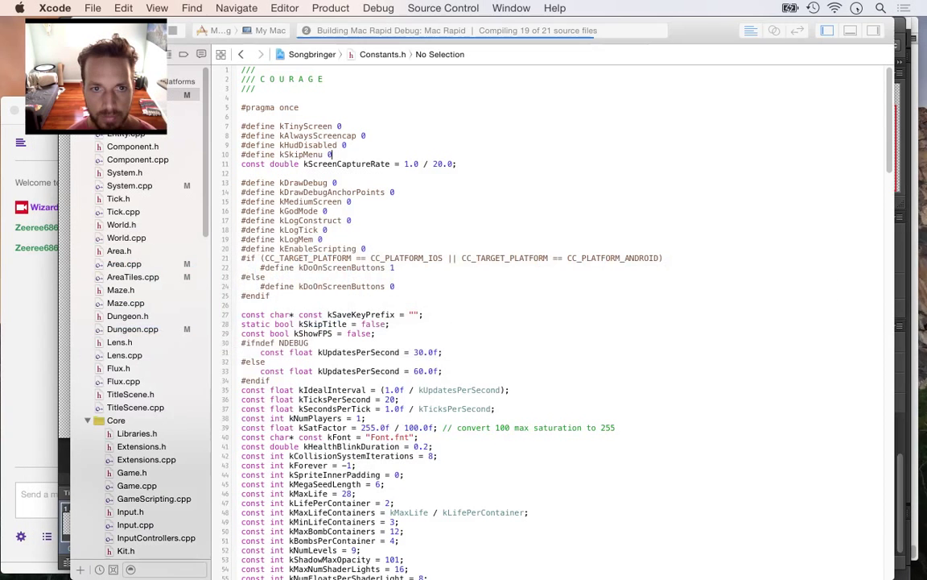
{"action": "key", "text": "super+Tab"}
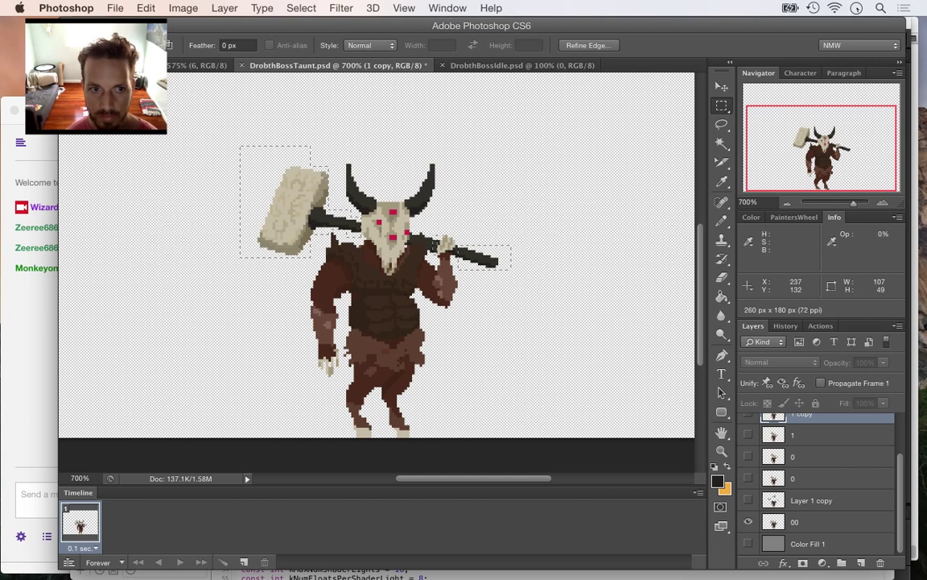
{"action": "key", "text": "super+Tab"}
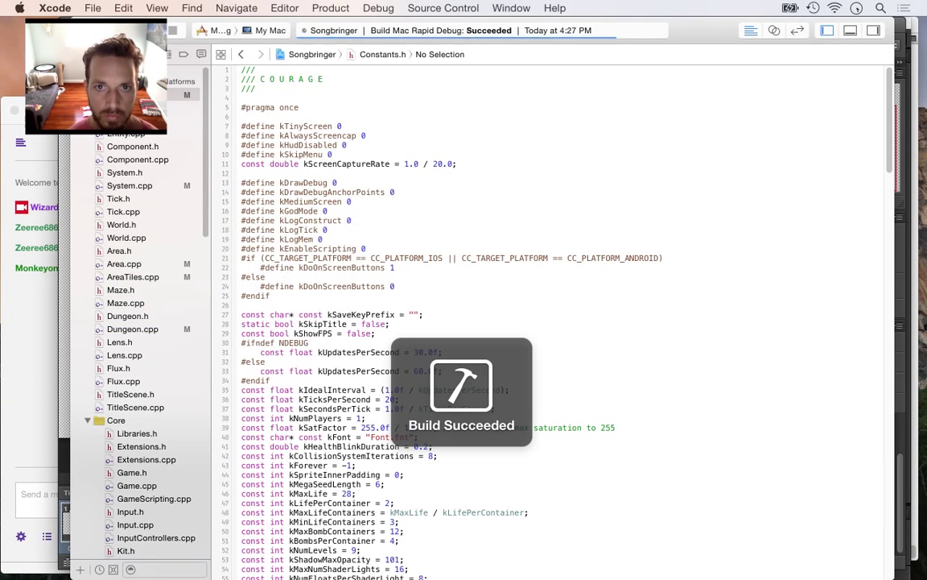
{"action": "key", "text": "super+Tab"}
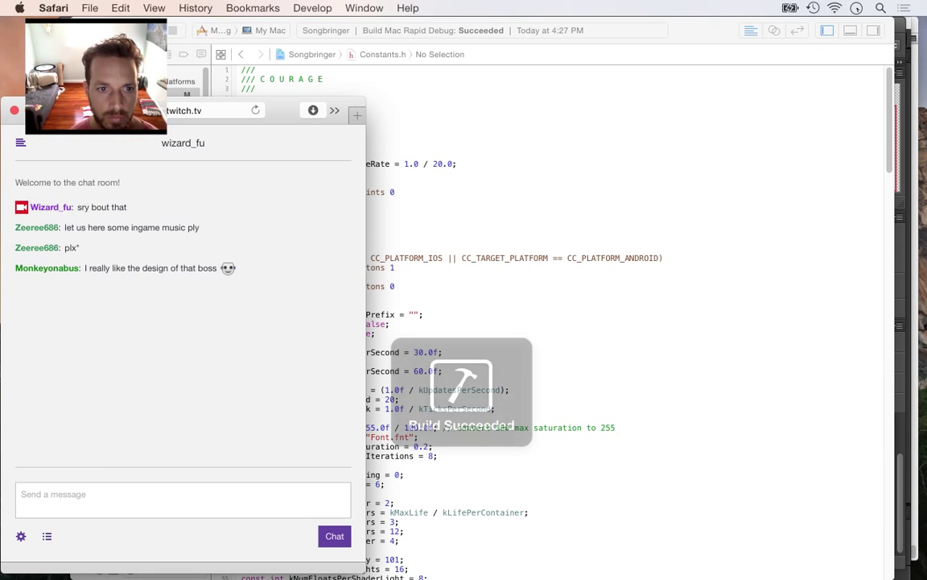
{"action": "key", "text": "super+Tab"}
{"action": "key", "text": "super+r"}
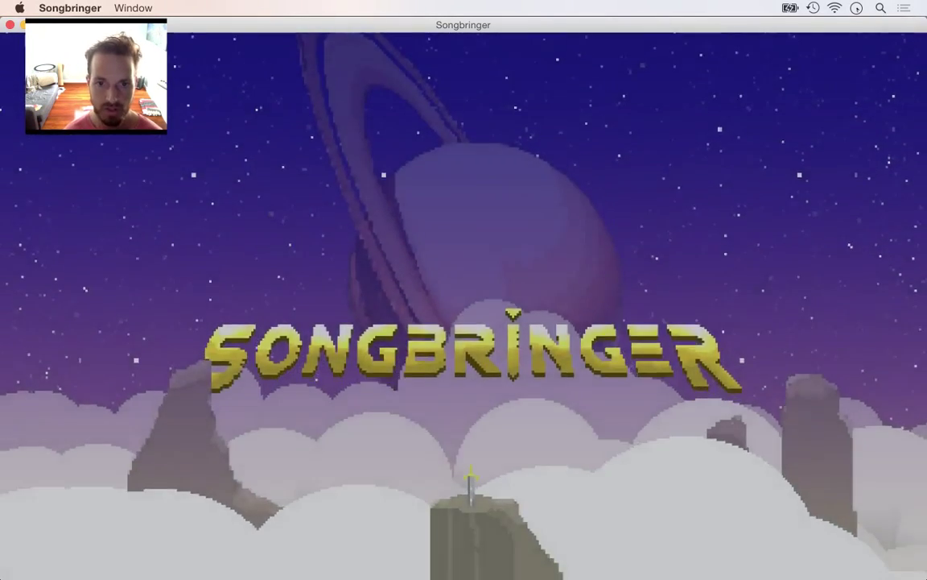
Go past the Songbringer title screen and start a new game in an empty save slot
{"action": "key", "text": "Return"}
{"action": "key", "text": "Down"}
{"action": "key", "text": "Up"}
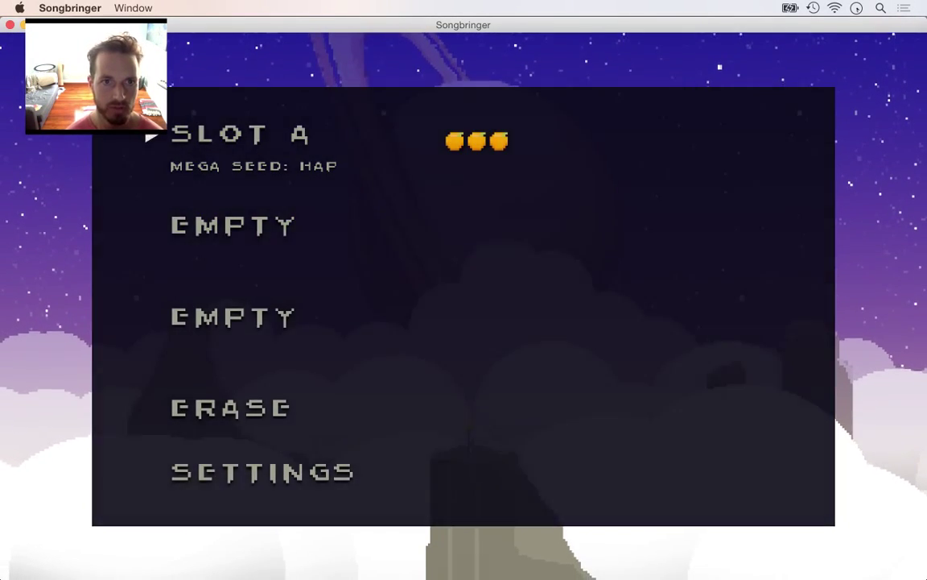
{"action": "key", "text": "Return"}
{"action": "key", "text": "Down"}
{"action": "key", "text": "Return"}
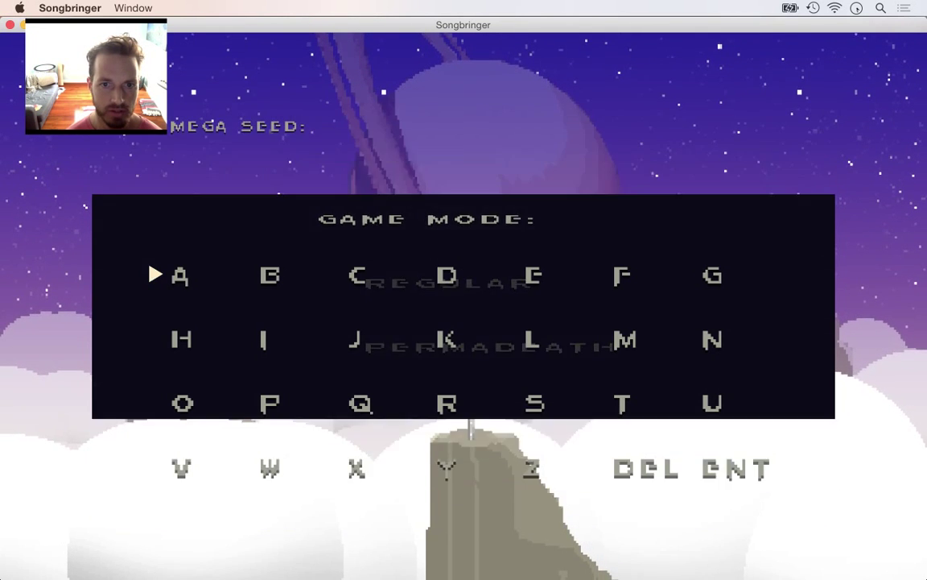
Enter a mega seed beginning with CCCCC and confirm it to start the game
{"action": "key", "text": "Right"}
{"action": "key", "text": "Right"}
{"action": "key", "text": "Return"}
{"action": "key", "text": "Return"}
{"action": "key", "text": "Return"}
{"action": "key", "text": "Return"}
{"action": "key", "text": "Return"}
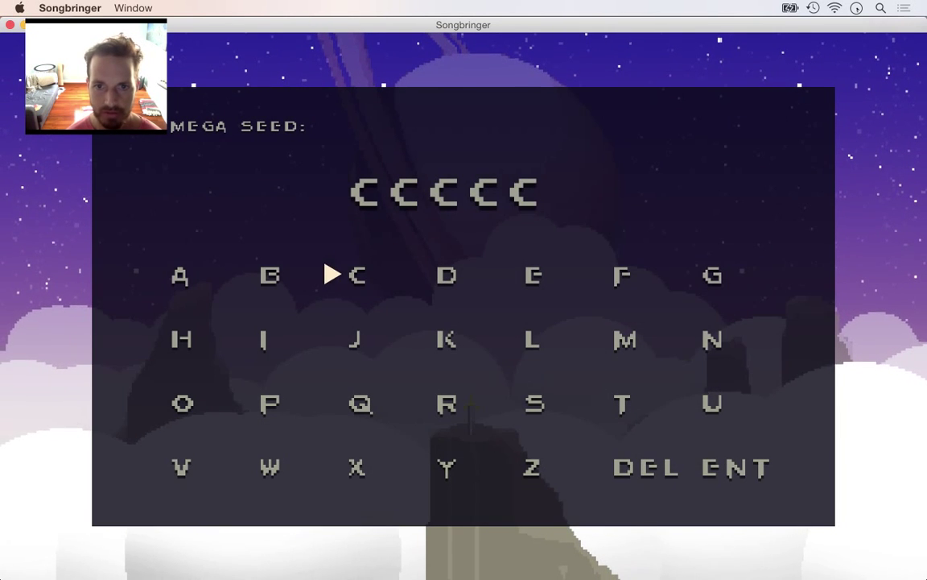
{"action": "key", "text": "Down"}
{"action": "key", "text": "Right"}
{"action": "key", "text": "Down"}
{"action": "key", "text": "Down"}
{"action": "key", "text": "Right"}
{"action": "key", "text": "Right"}
{"action": "key", "text": "Right"}
{"action": "key", "text": "Return"}
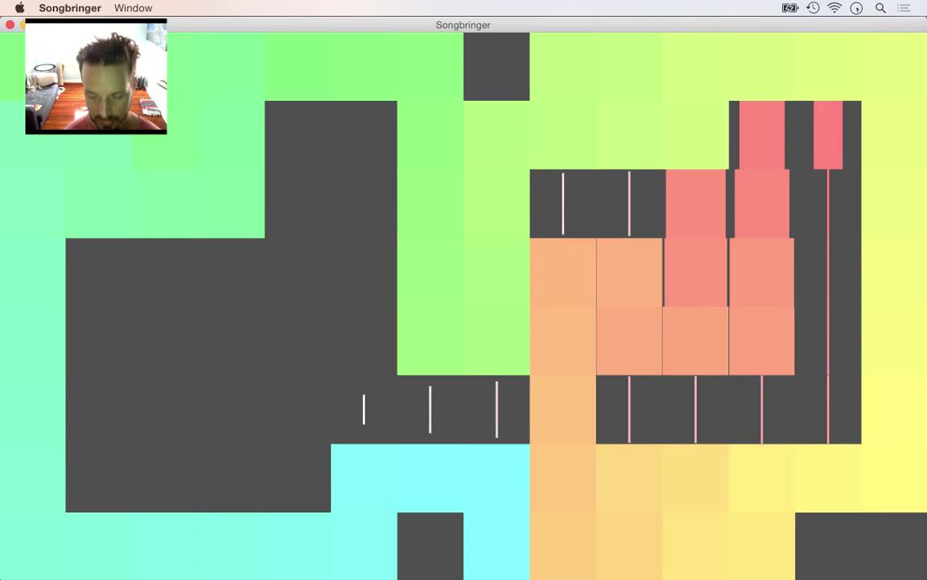
Lower the sound volume, walk the character into the torchlit cave, and pick up the sword from the stone circle
{"action": "key", "text": "XF86AudioLowerVolume"}
{"action": "key", "text": "XF86AudioLowerVolume"}
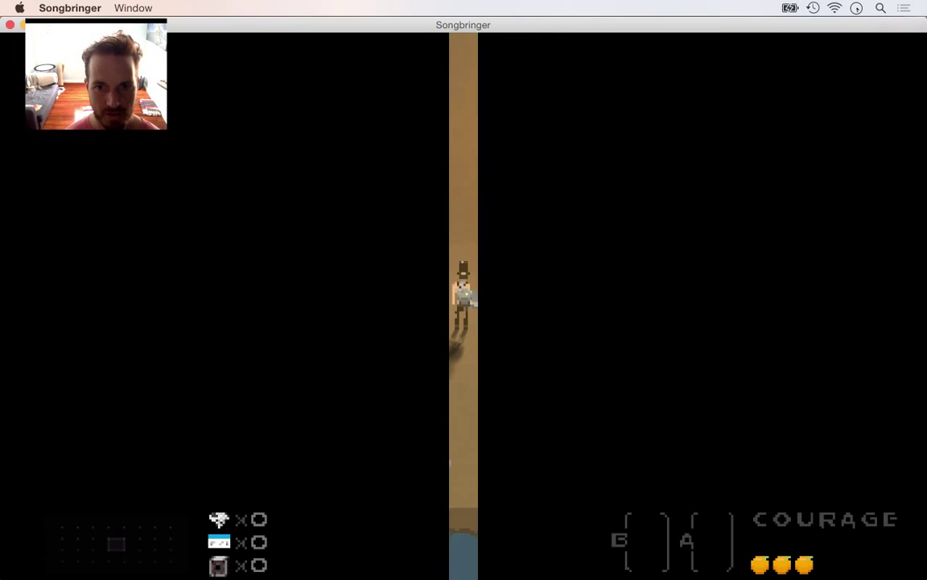
{"action": "key", "text": "Right"}
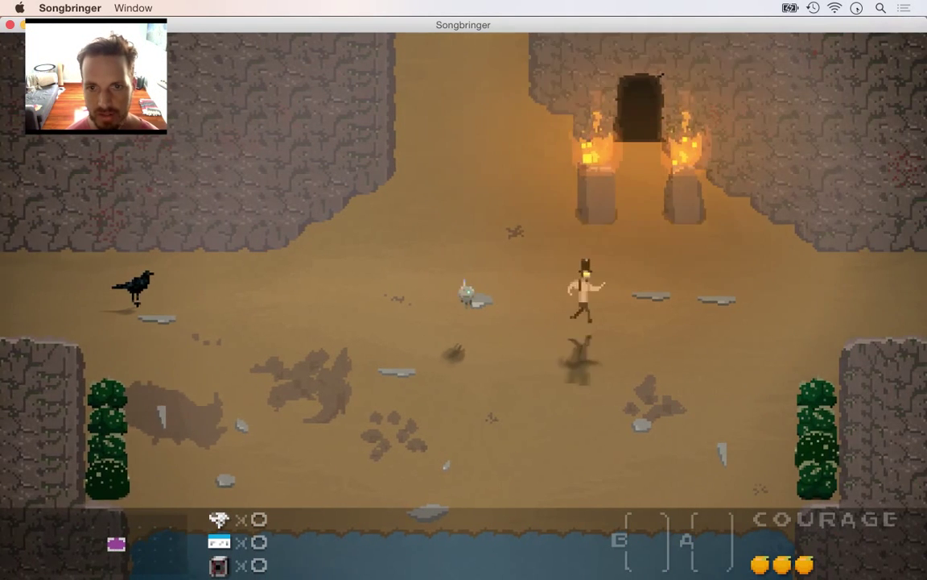
{"action": "key", "text": "Up"}
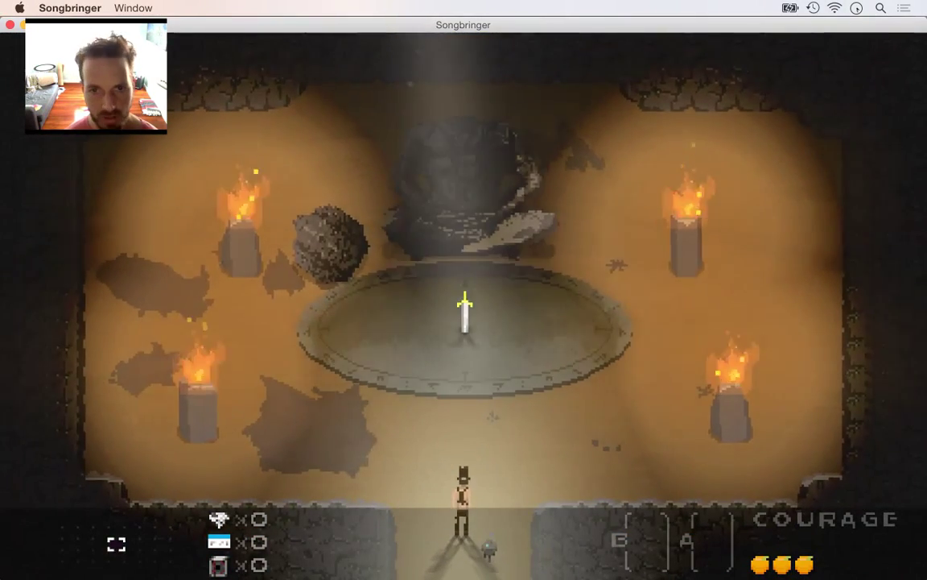
{"action": "key", "text": "Up"}
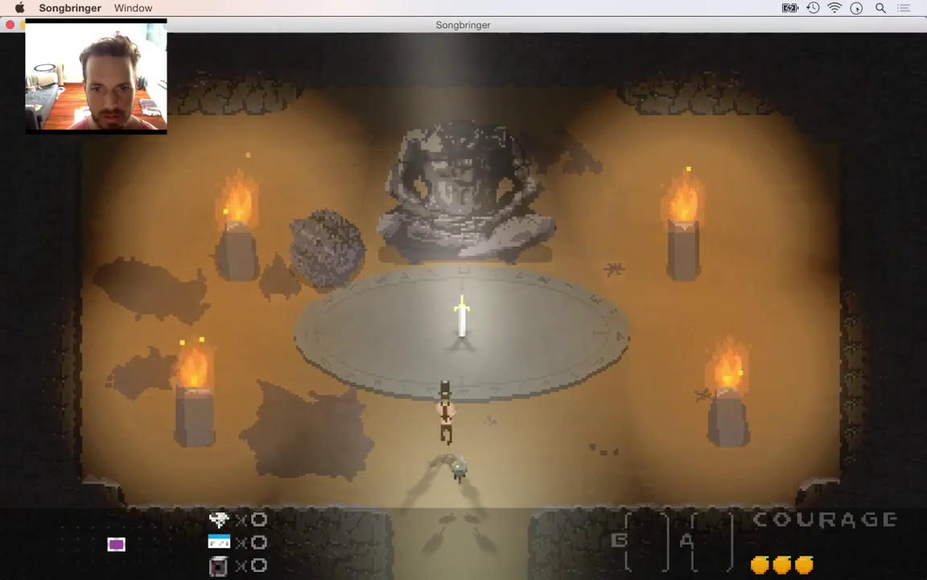
{"action": "key", "text": "Up"}
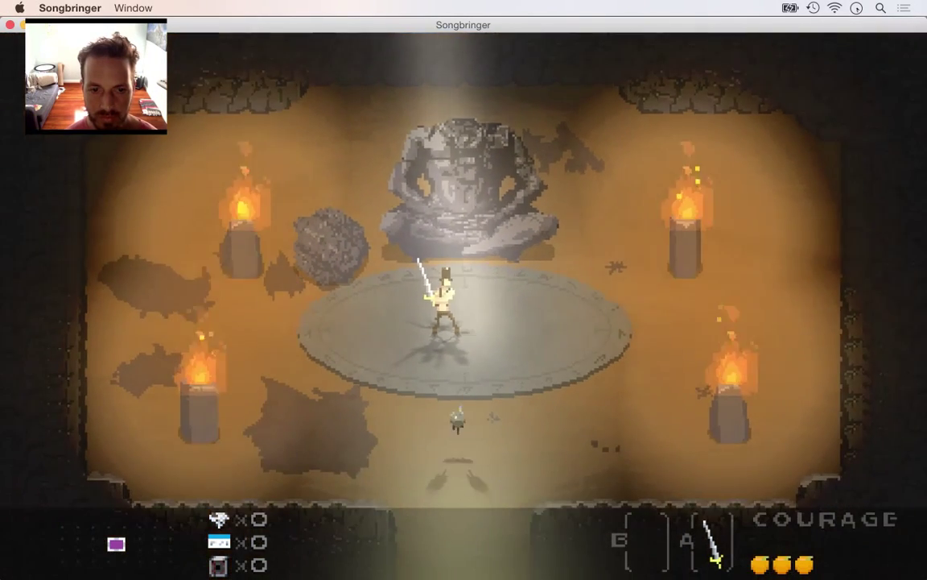
{"action": "key", "text": "Down"}
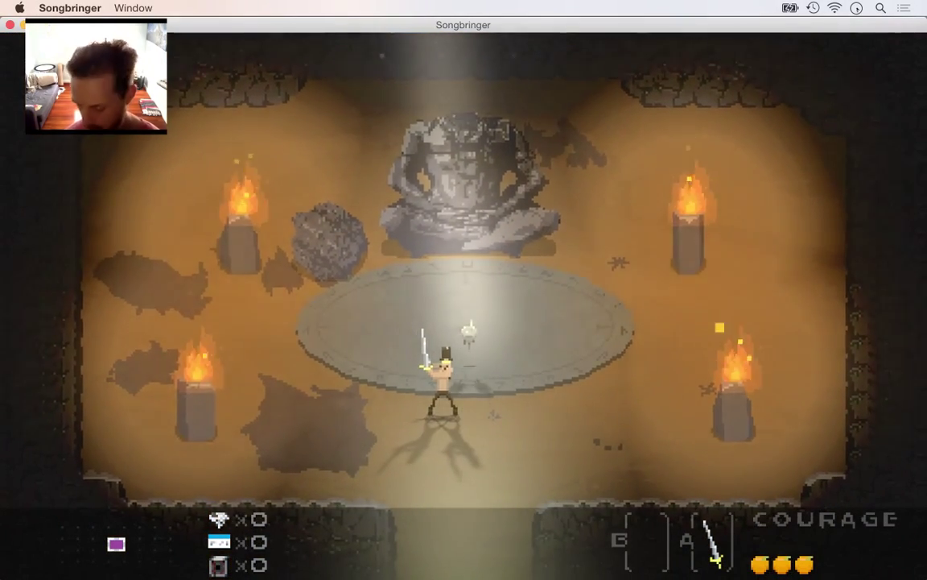
Quit Songbringer, lower the system volume, and switch back to Photoshop
{"action": "key", "text": "super+q"}
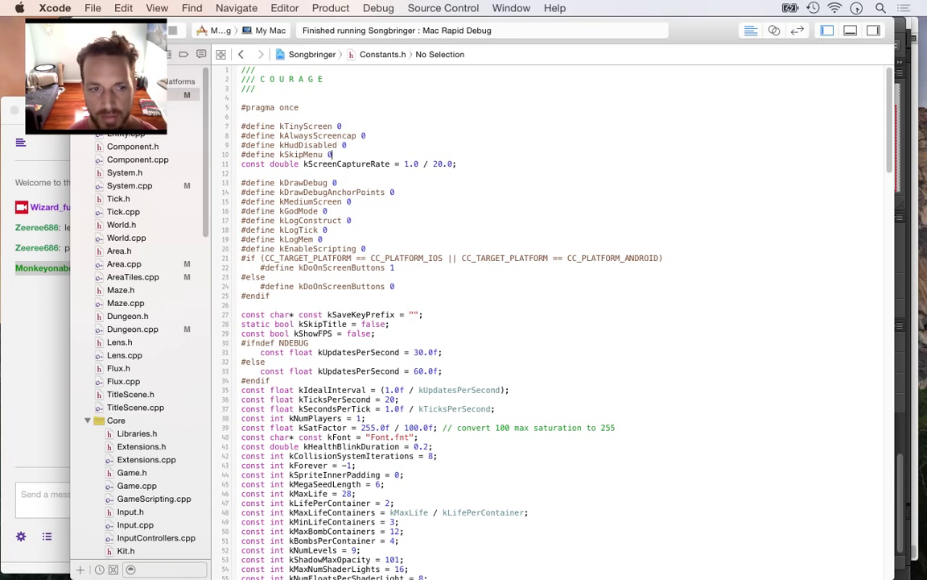
{"action": "key", "text": "XF86AudioLowerVolume"}
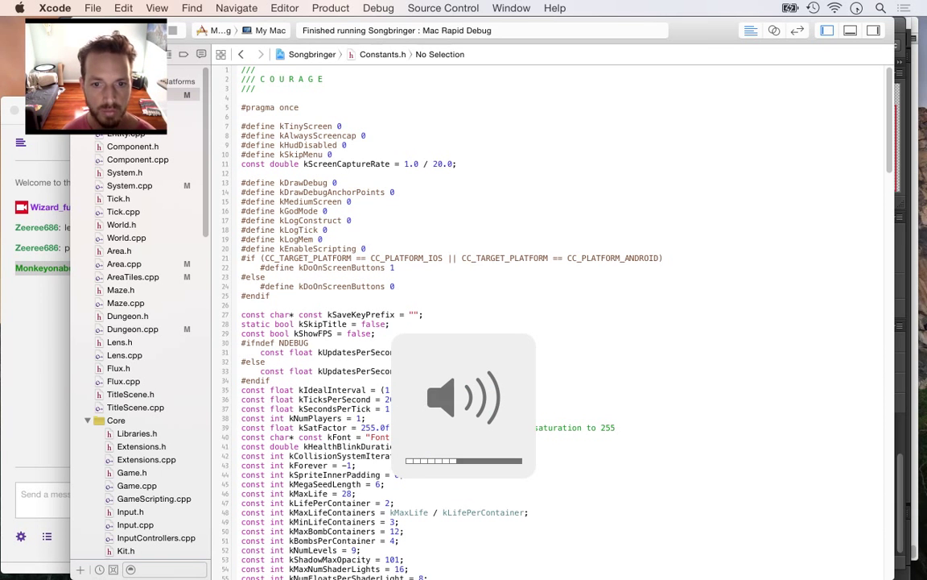
{"action": "key", "text": "super+Tab"}
{"action": "key", "text": "super+Tab"}
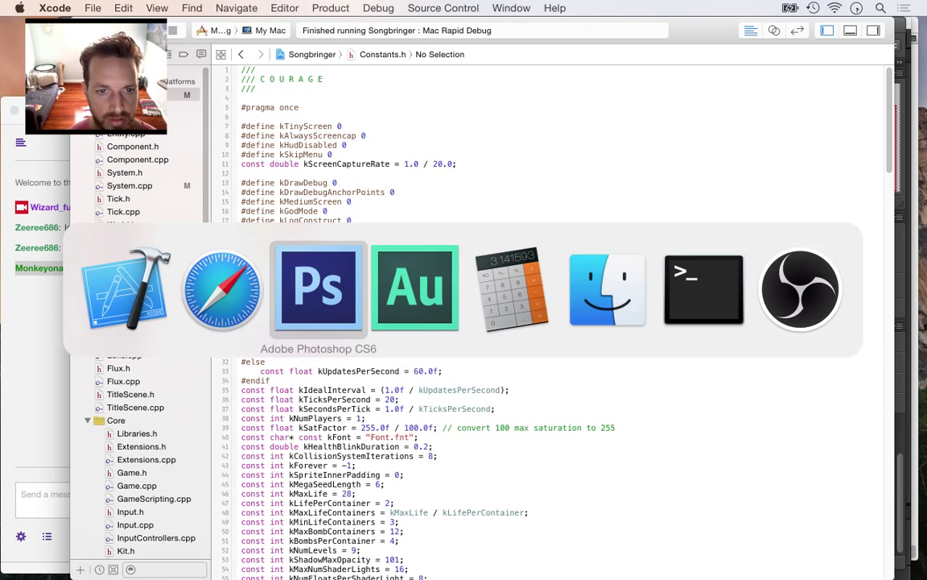
{"action": "key", "text": "super+shift+Tab"}
{"action": "key", "text": "super+Tab"}
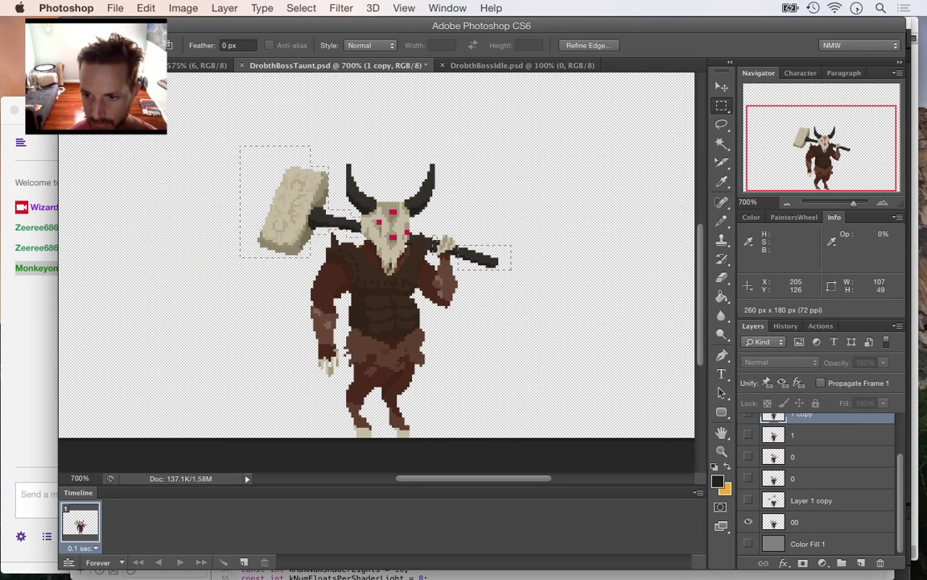
Display only the hammerless figure on 1 copy and paste the copied hammer pieces onto a new layer above it
{"action": "left_click", "coordinate": [748, 522]}
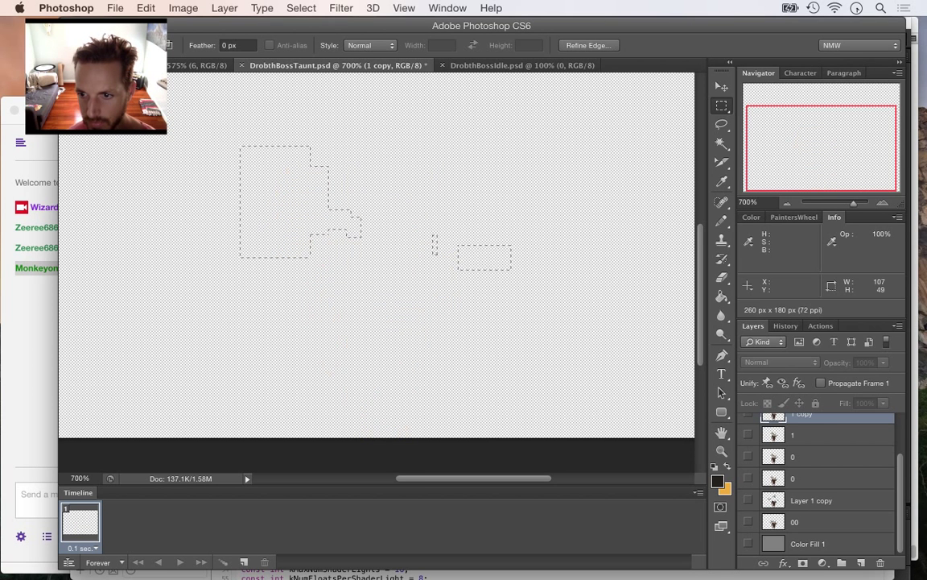
{"action": "scroll", "coordinate": [813, 483], "scroll_direction": "up", "scroll_amount": 3}
{"action": "left_click", "coordinate": [748, 467]}
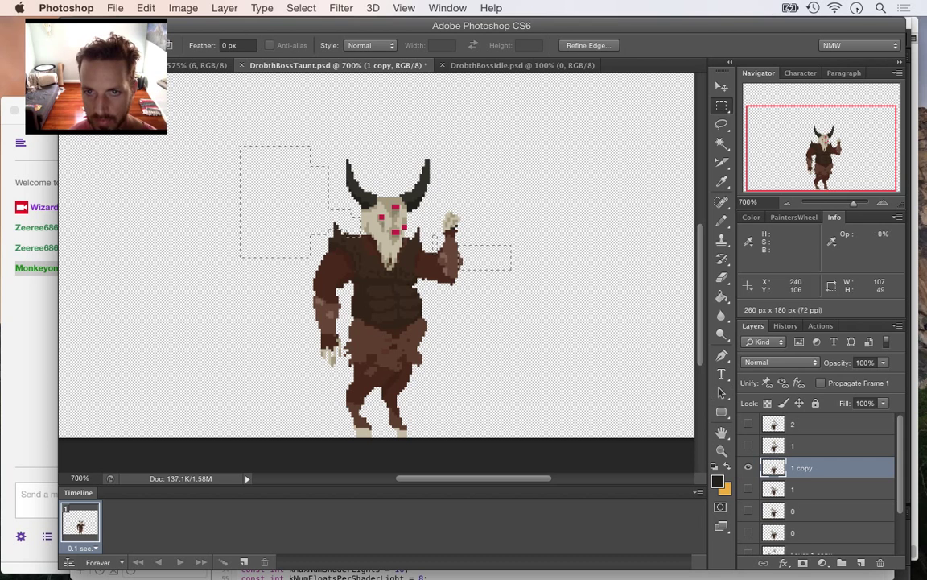
{"action": "key", "text": "super+d"}
{"action": "key", "text": "super+v"}
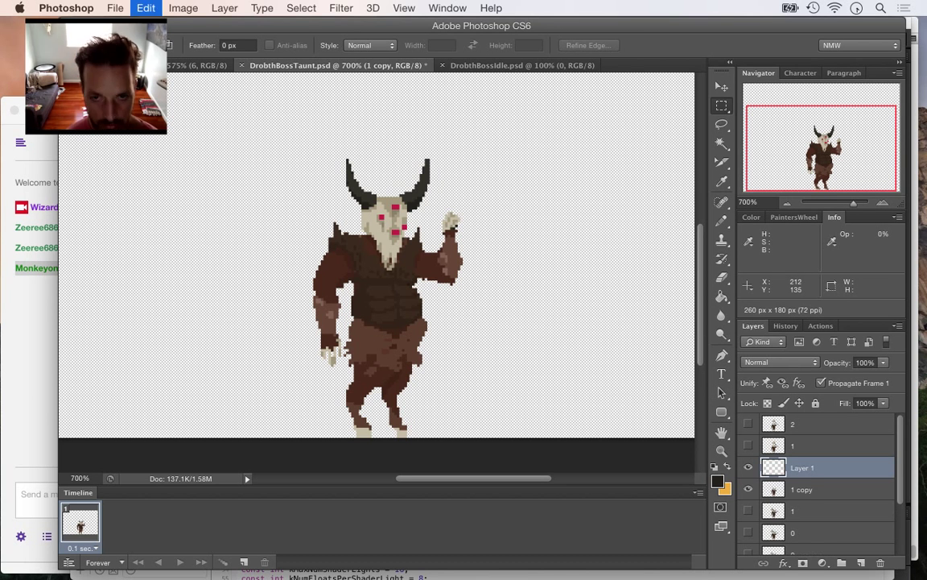
Move the pasted hammer pieces into the empty area above the figure's horns
{"action": "key", "text": "v"}
{"action": "left_click_drag", "start_coordinate": [375, 273], "coordinate": [485, 121]}
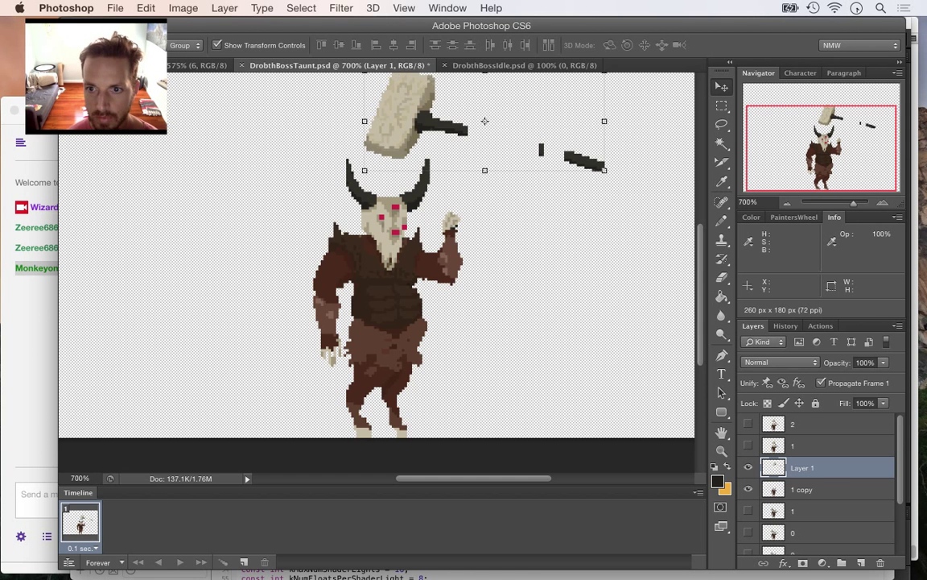
{"action": "scroll", "coordinate": [377, 274], "scroll_direction": "up", "scroll_amount": 3}
{"action": "key", "text": "super+minus"}
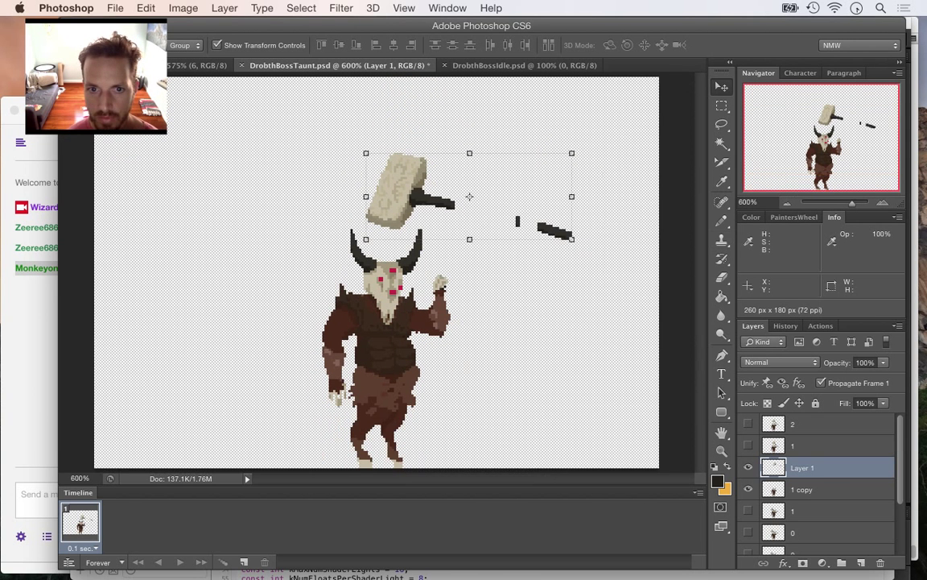
{"action": "left_click_drag", "start_coordinate": [419, 189], "coordinate": [431, 168]}
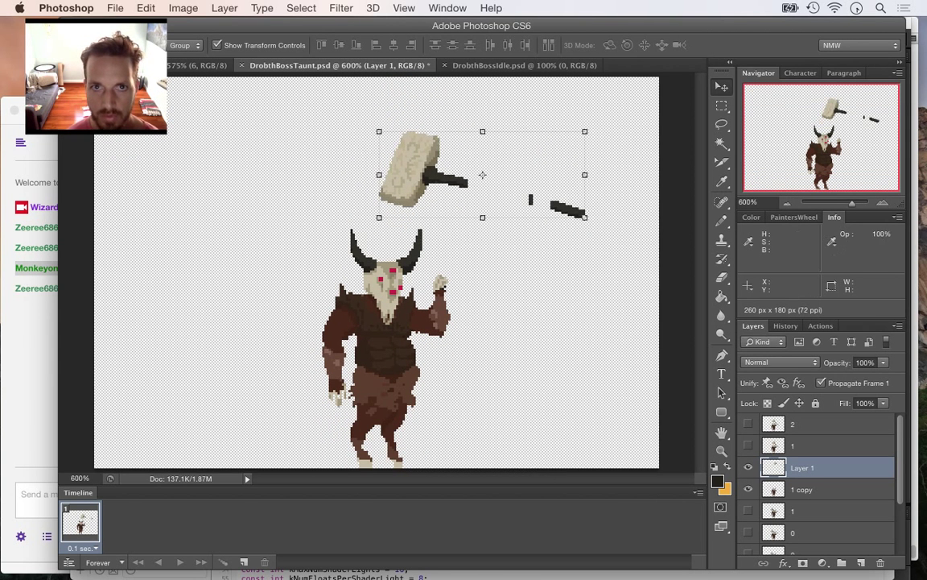
Switch to the stream chat in Safari, read the newest viewer message, and return to Photoshop
{"action": "key", "text": "super+Tab"}
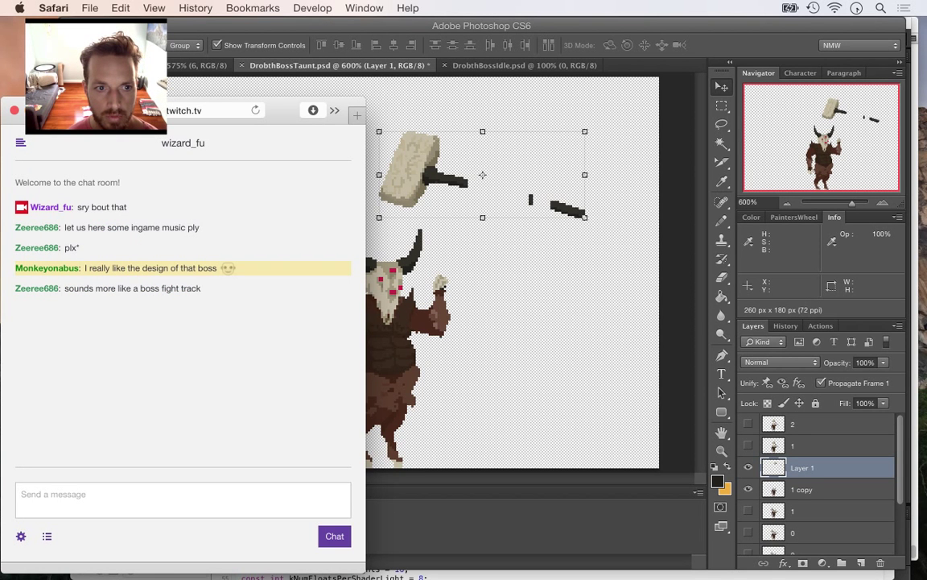
{"action": "left_click_drag", "start_coordinate": [96, 289], "coordinate": [162, 289]}
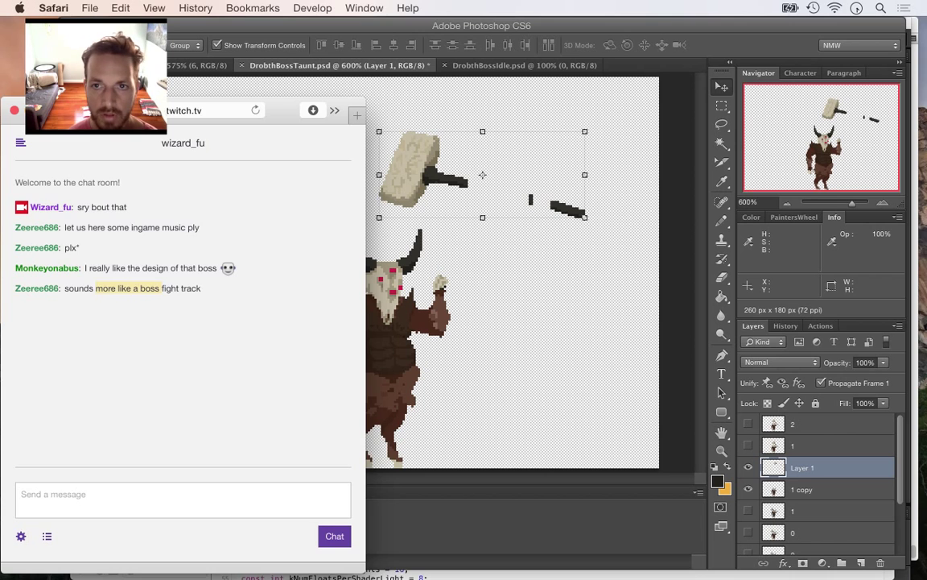
{"action": "key", "text": "super+Tab"}
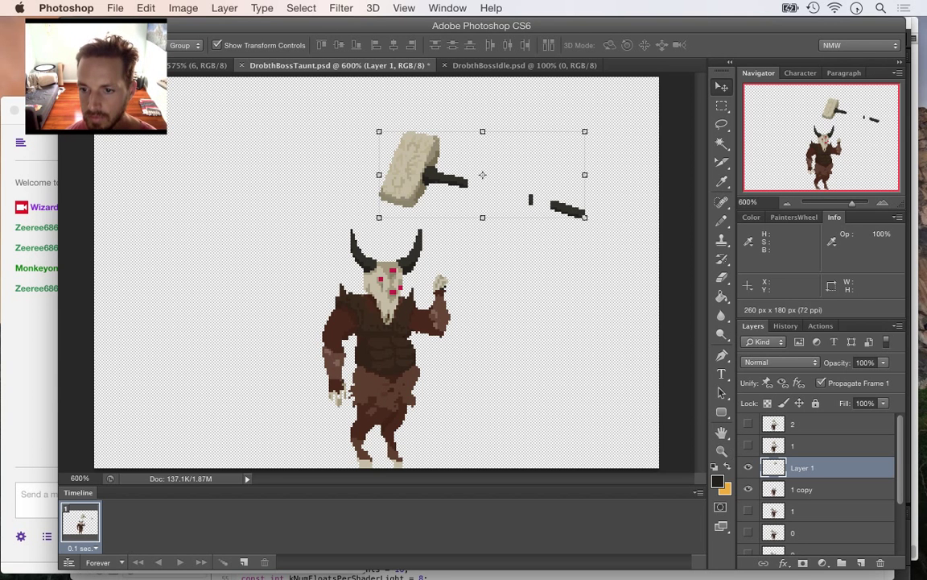
Display both layers named 1 as references and rotate the hammer pieces about 29.5° between their two hammer poses
{"action": "left_click", "coordinate": [748, 445]}
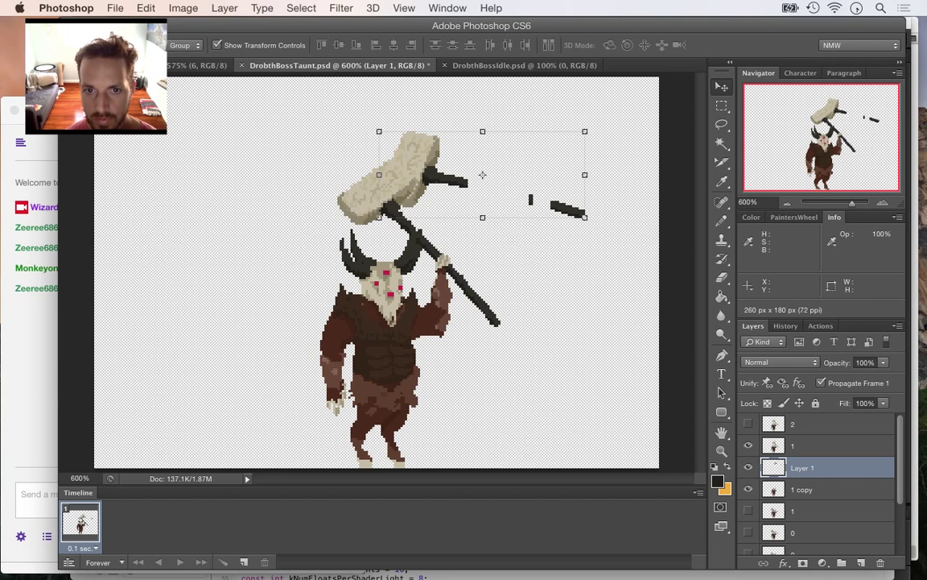
{"action": "left_click", "coordinate": [749, 512]}
{"action": "left_click", "coordinate": [749, 512]}
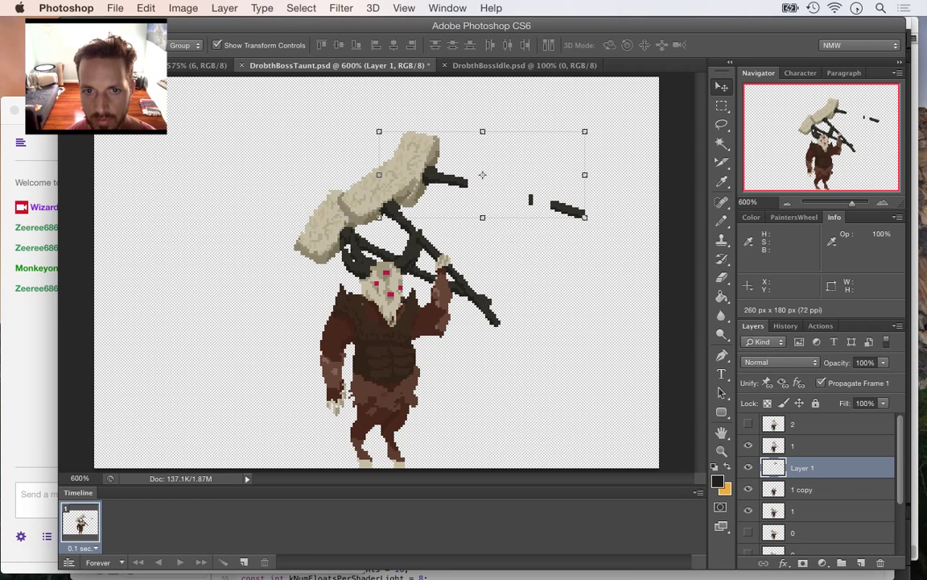
{"action": "left_click_drag", "start_coordinate": [594, 222], "coordinate": [555, 269]}
{"action": "left_click_drag", "start_coordinate": [428, 130], "coordinate": [425, 146]}
{"action": "left_click_drag", "start_coordinate": [479, 190], "coordinate": [410, 248]}
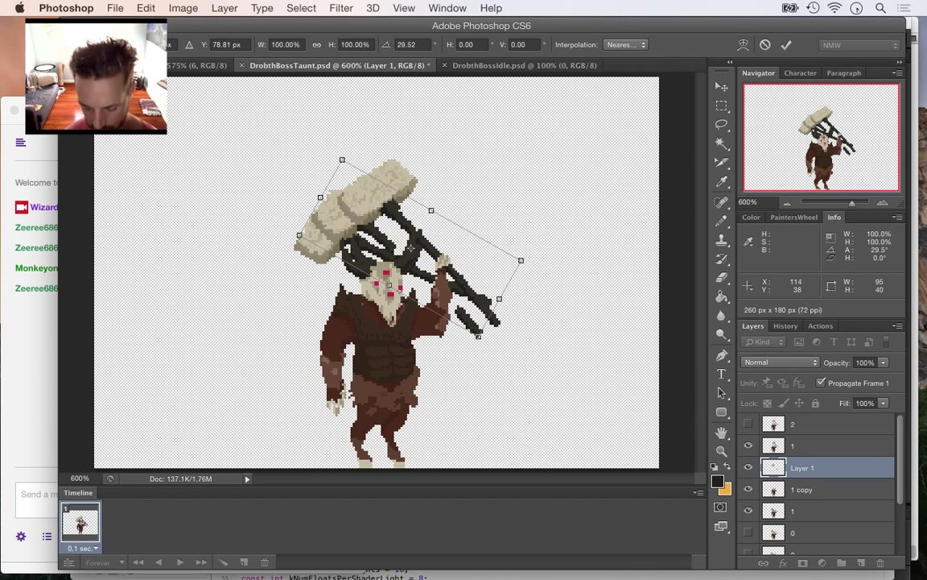
Fine-tune the rotated hammer's position, move it into the empty area beside the reference hammers, and apply the transform
{"action": "key", "text": "Right"}
{"action": "key", "text": "Right"}
{"action": "key", "text": "Up"}
{"action": "key", "text": "Left"}
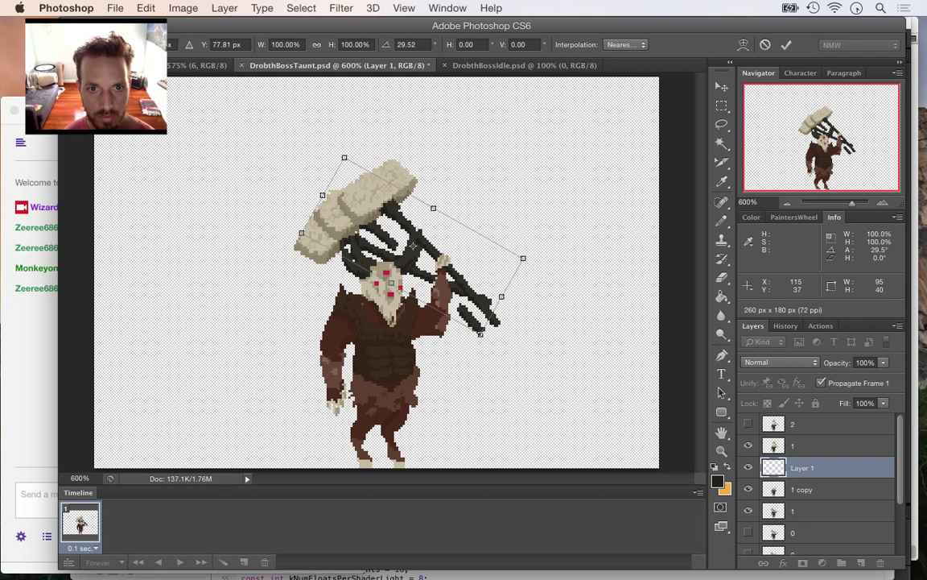
{"action": "left_click_drag", "start_coordinate": [412, 246], "coordinate": [547, 203]}
{"action": "key", "text": "Return"}
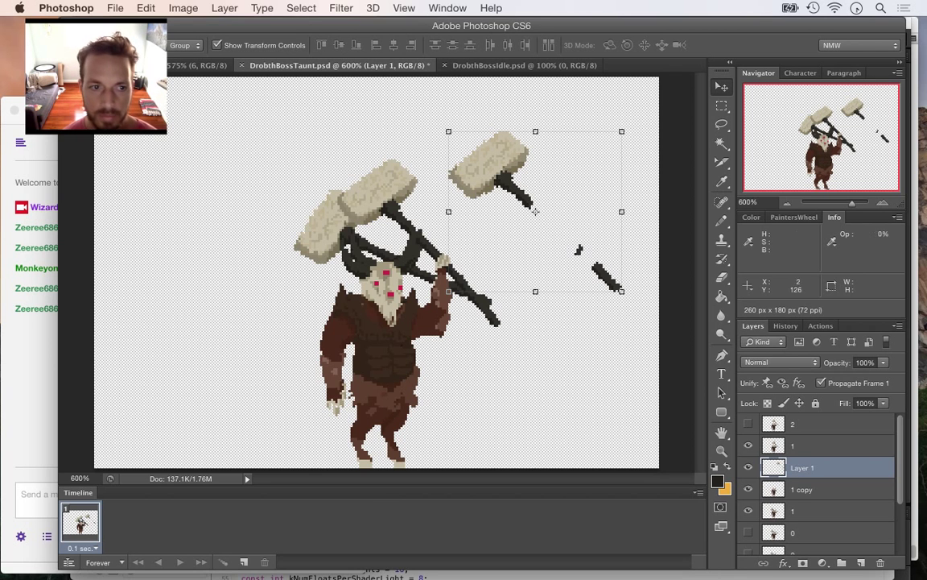
Switch to the stream chat in Safari, read the latest messages, and return to Photoshop
{"action": "key", "text": "super+Tab"}
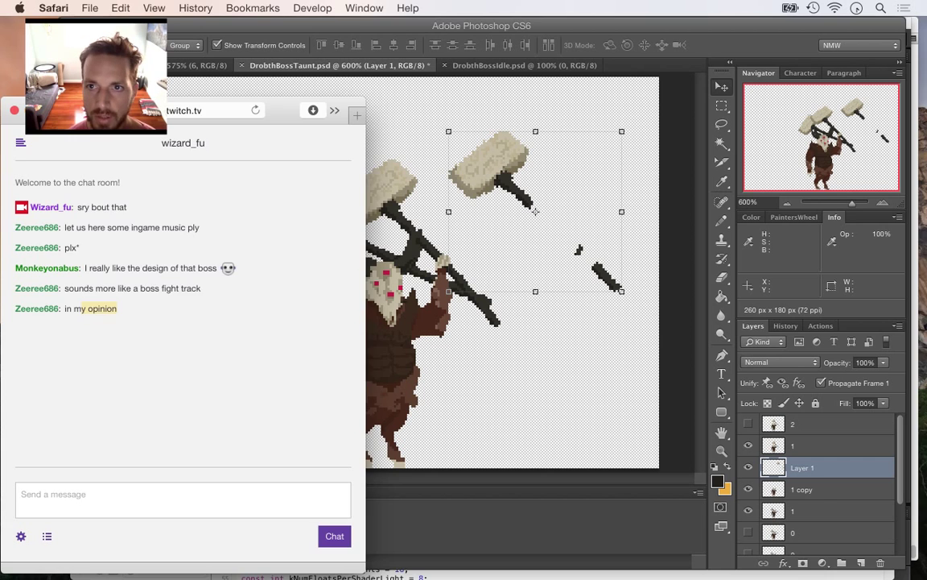
{"action": "key", "text": "super+Tab"}
{"action": "key", "text": "super+Tab"}
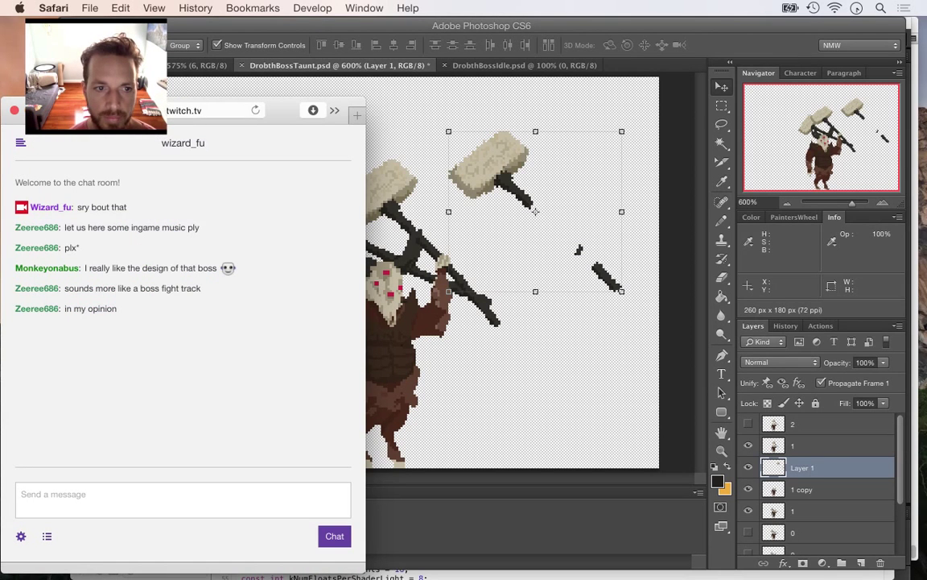
{"action": "key", "text": "super+Tab"}
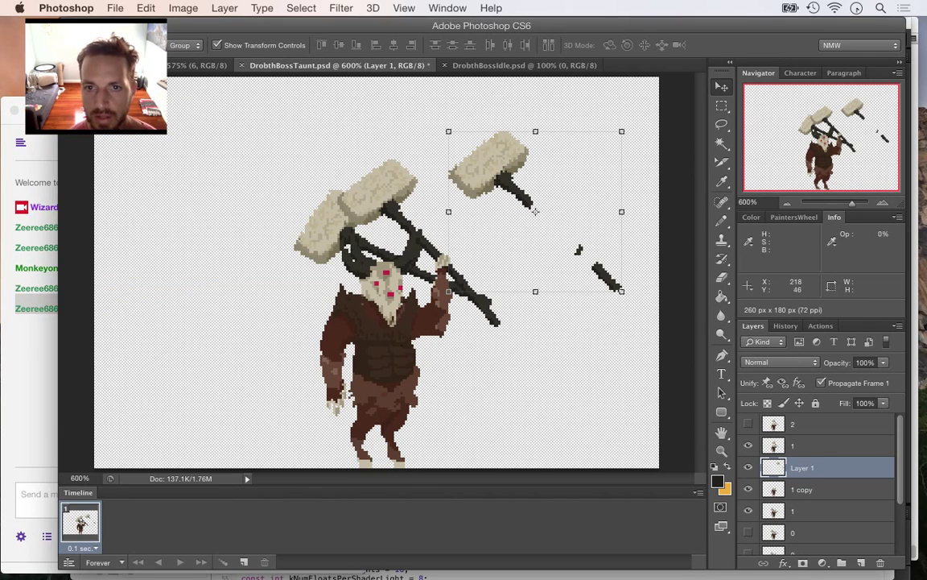
Erase the stray pixels along the edge of the rotated hammer head on Layer 1
{"action": "key", "text": "m"}
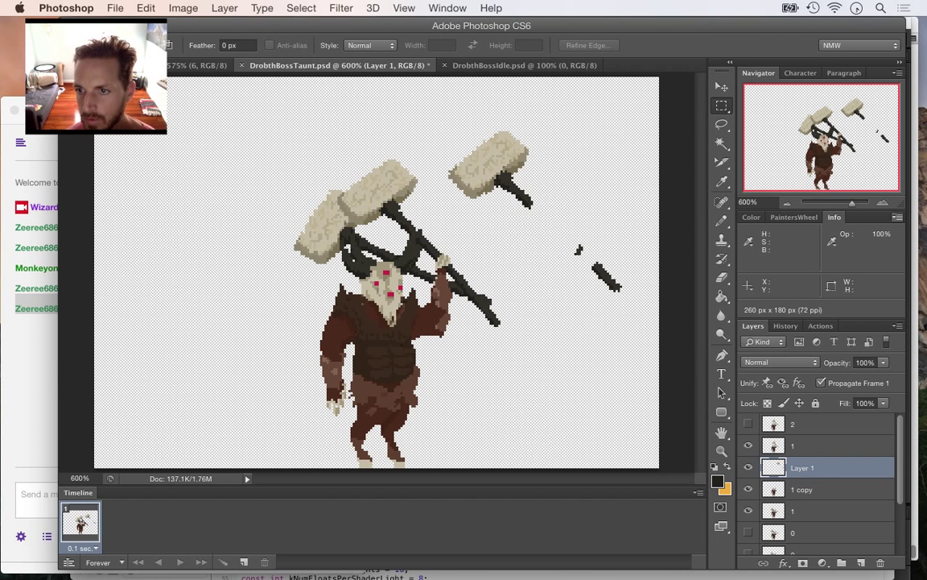
{"action": "key", "text": "super+equal"}
{"action": "key", "text": "super+equal"}
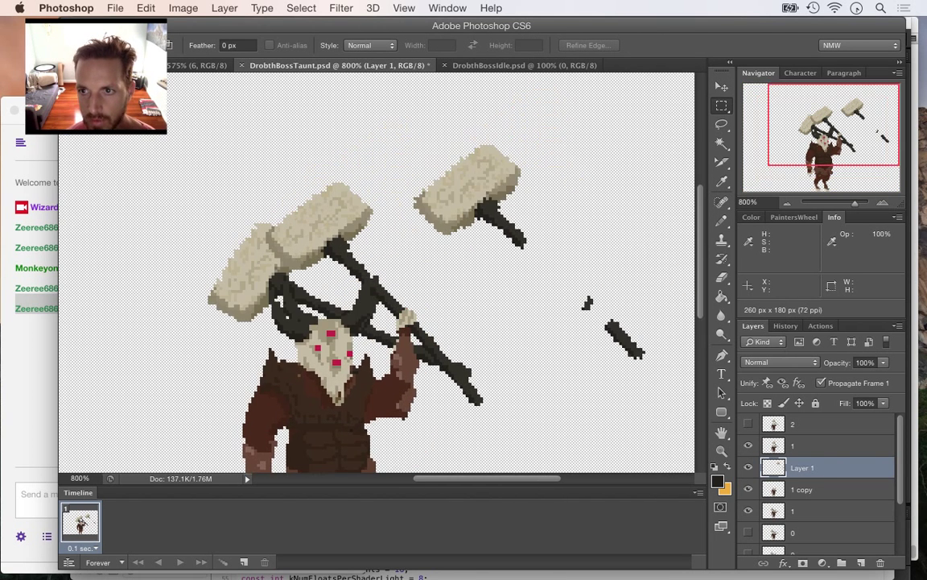
{"action": "key", "text": "super+equal"}
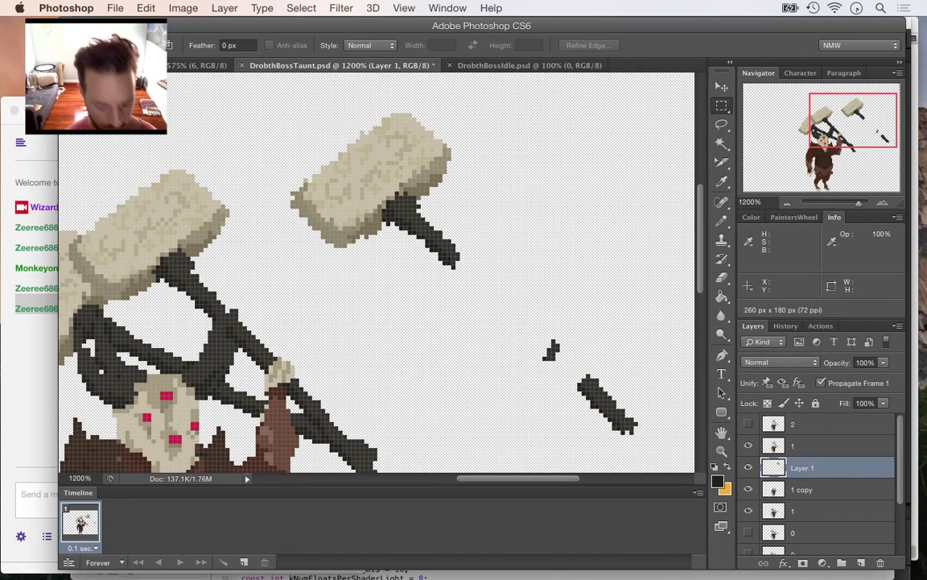
{"action": "key", "text": "e"}
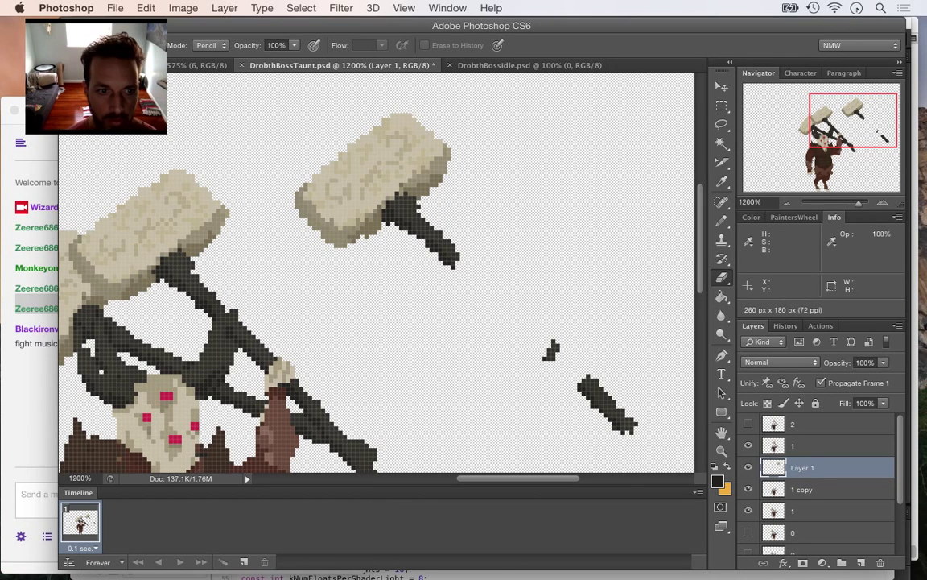
Switch to the stream chat in Safari, read the new comment about the music, and return to Photoshop
{"action": "key", "text": "super+Tab"}
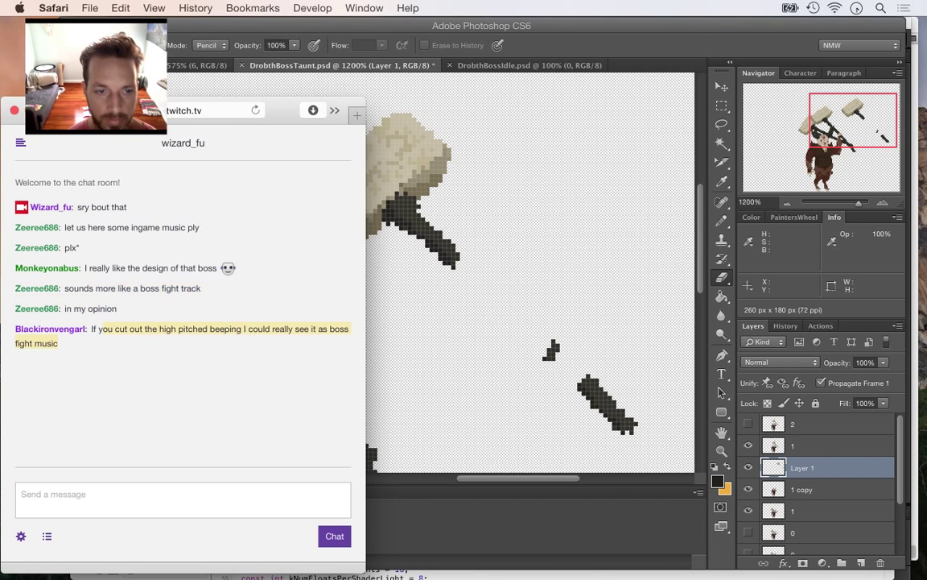
{"action": "key", "text": "super+Tab"}
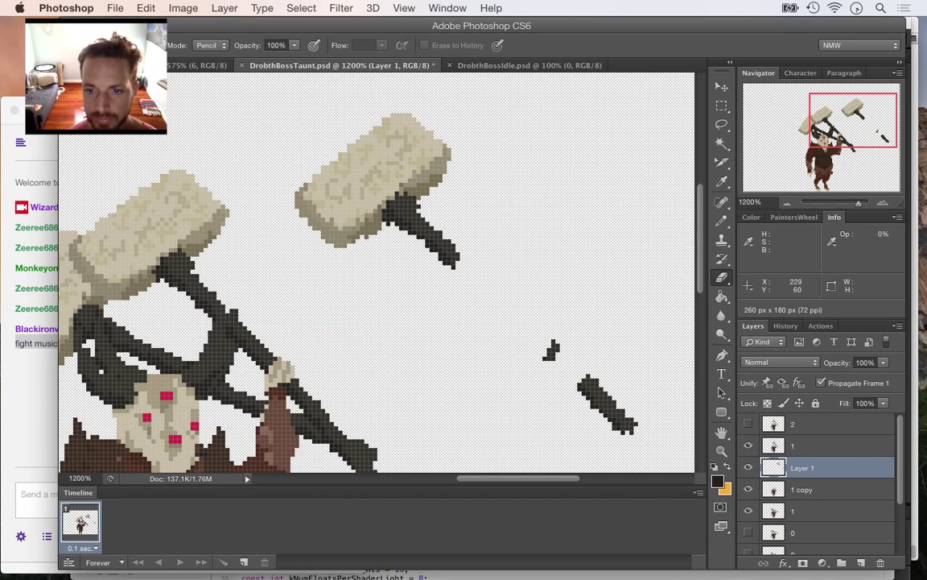
Erase the small loose fragment beside the detached handle piece and trim the stray pixels at the handle's lower end
{"action": "key", "text": "i"}
{"action": "left_click", "coordinate": [559, 375]}
{"action": "key", "text": "b"}
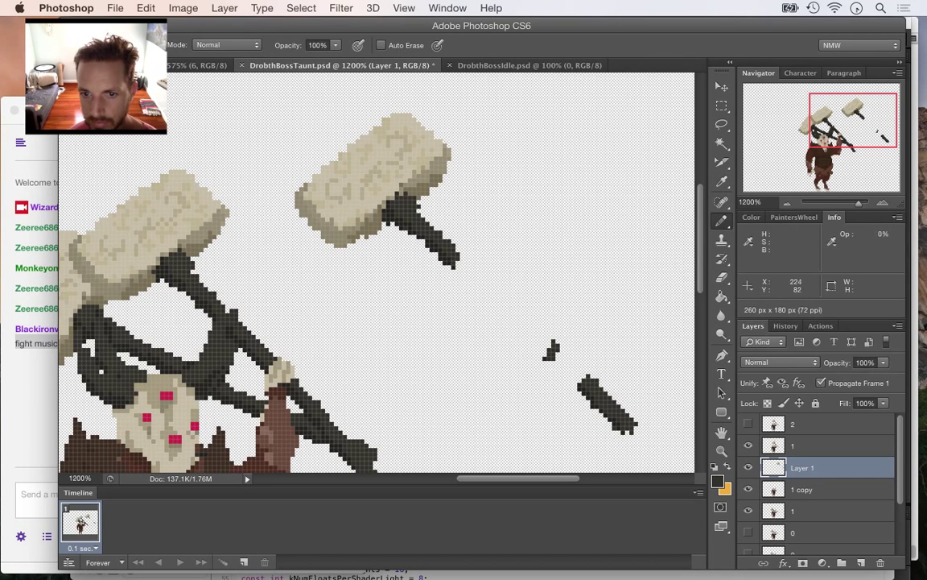
{"action": "key", "text": "e"}
{"action": "left_click", "coordinate": [553, 358]}
{"action": "key", "text": "i"}
{"action": "left_click", "coordinate": [556, 383]}
{"action": "key", "text": "b"}
{"action": "key", "text": "e"}
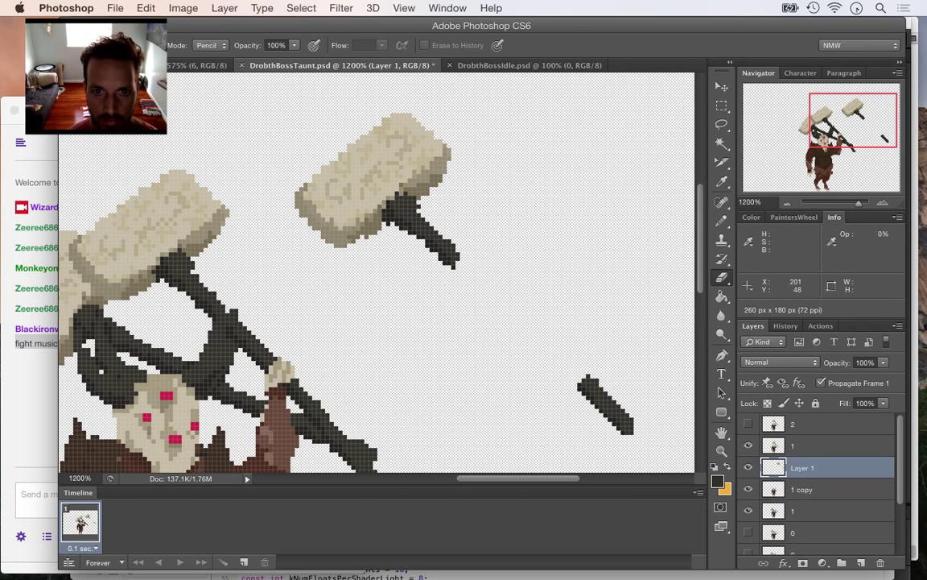
{"action": "key", "text": "i"}
{"action": "key", "text": "b"}
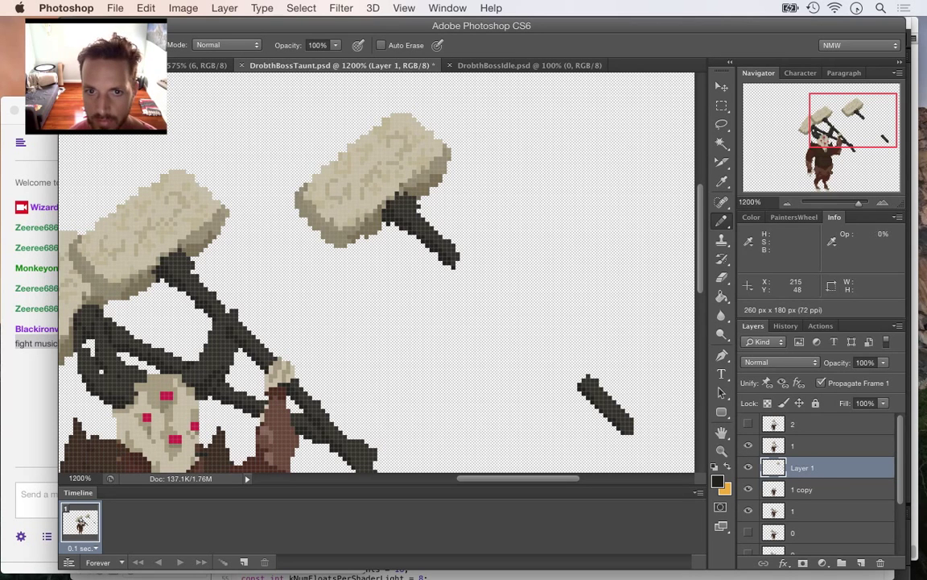
{"action": "key", "text": "e"}
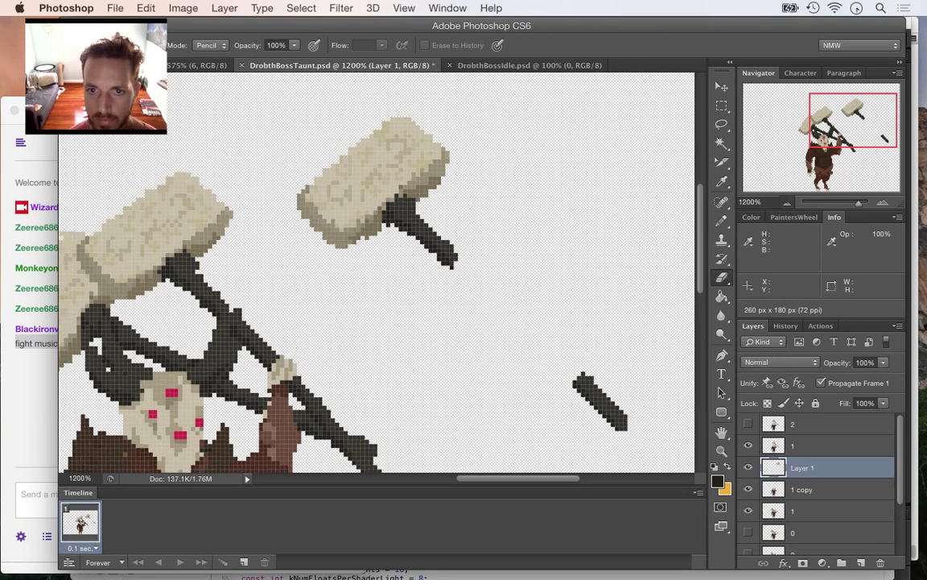
Hide both reference layers named 1 and move the hammer pieces about 23 px left and 8 px down, above the boss's horns
{"action": "left_click", "coordinate": [787, 203]}
{"action": "left_click", "coordinate": [787, 203]}
{"action": "left_click", "coordinate": [787, 203]}
{"action": "left_click", "coordinate": [787, 203]}
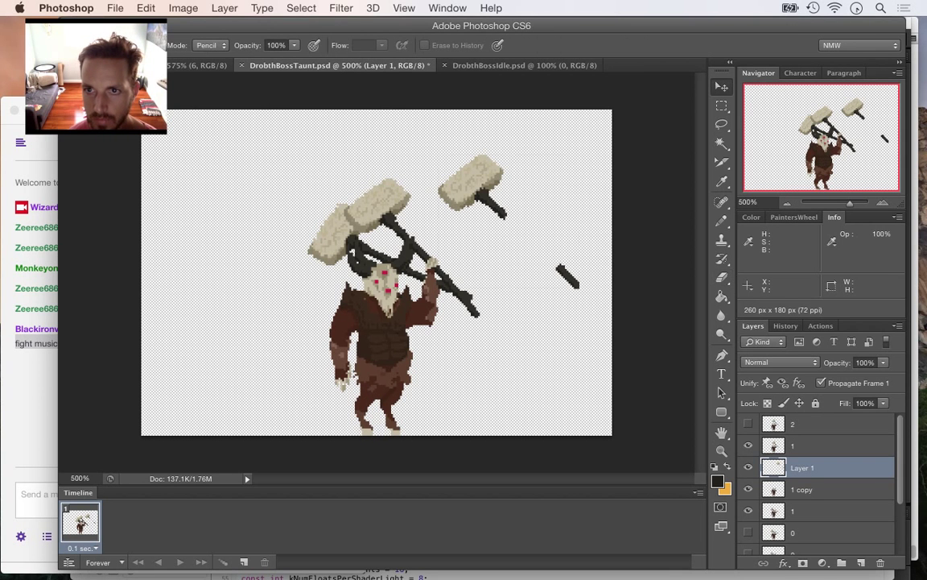
{"action": "key", "text": "v"}
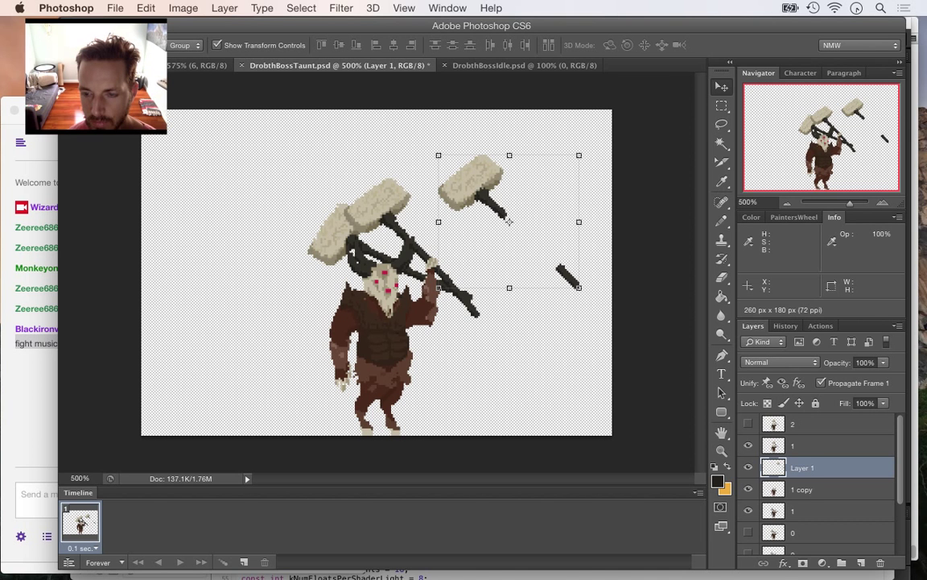
{"action": "left_click", "coordinate": [749, 445]}
{"action": "left_click", "coordinate": [749, 510]}
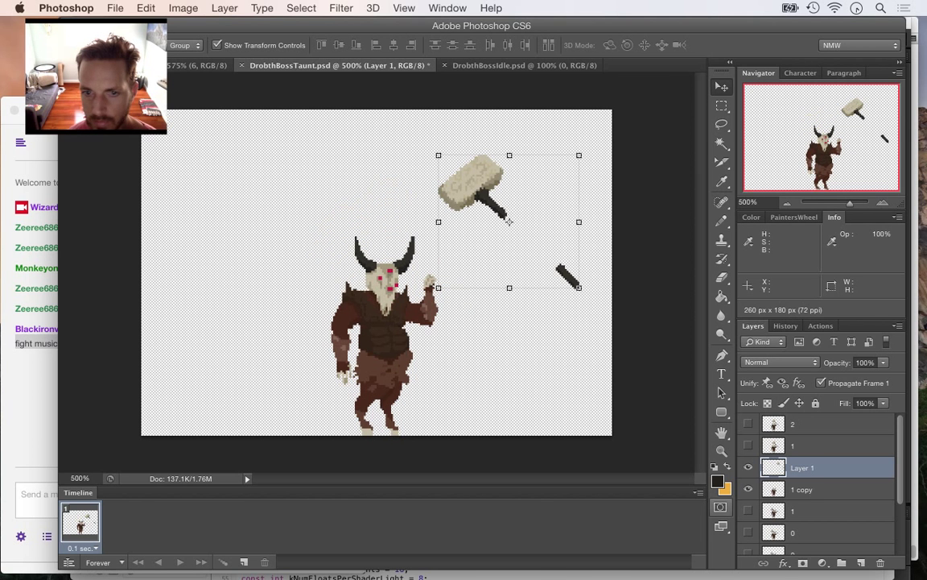
{"action": "left_click_drag", "start_coordinate": [509, 221], "coordinate": [462, 235]}
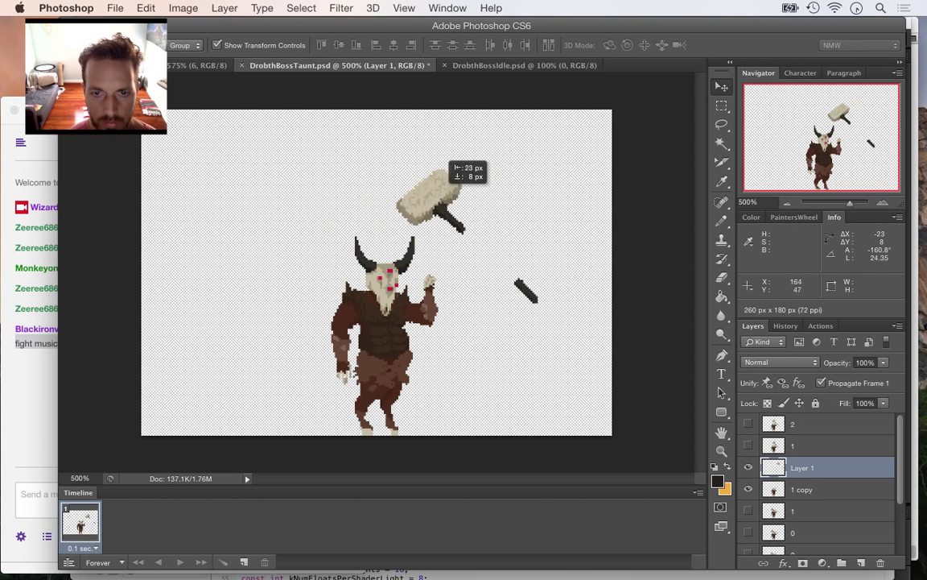
Select the boss's horns and upper skull with two combined rectangular marquees spanning about 39 × 33 px
{"action": "key", "text": "m"}
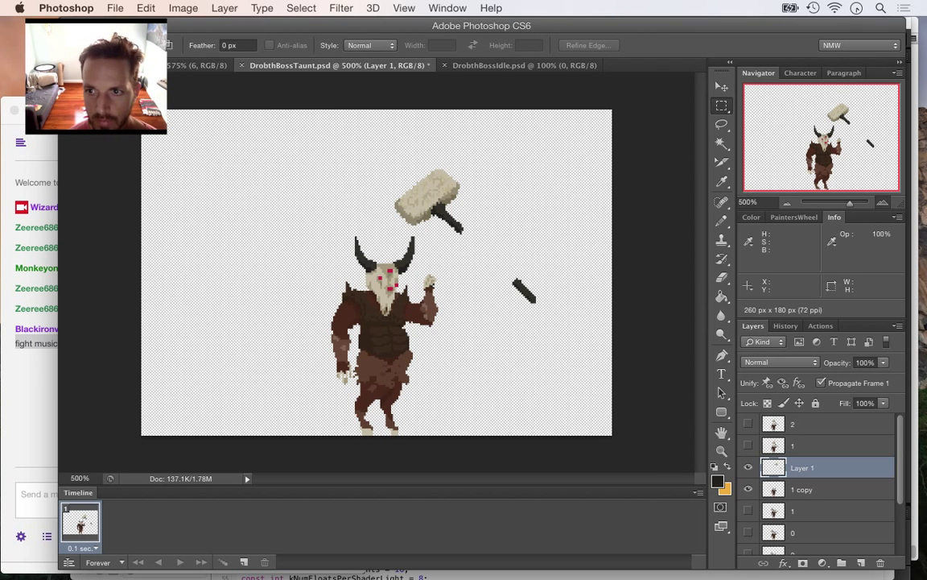
{"action": "key", "text": "super+equal"}
{"action": "key", "text": "super+equal"}
{"action": "left_click_drag", "start_coordinate": [337, 215], "coordinate": [434, 278]}
{"action": "left_click_drag", "start_coordinate": [357, 274], "coordinate": [412, 297]}
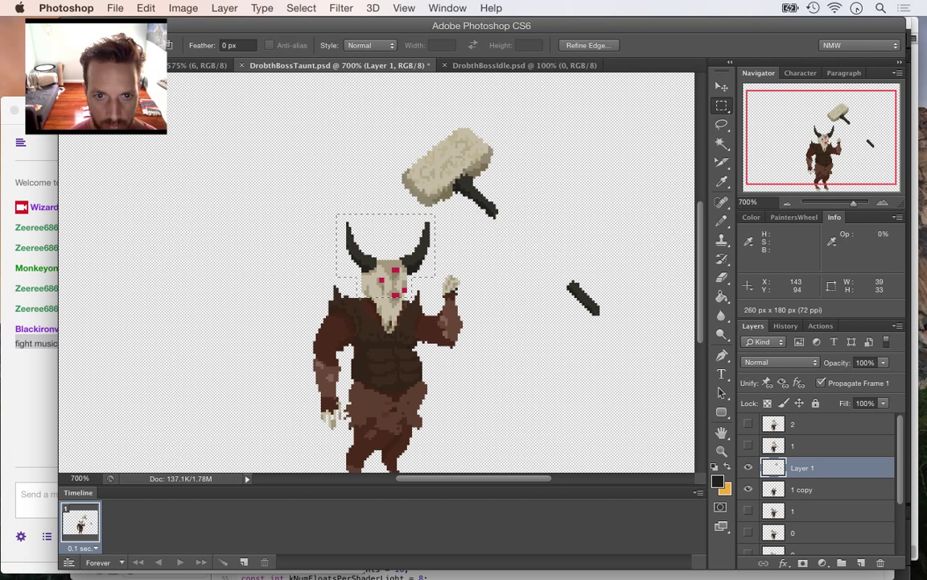
{"action": "key", "text": "super+equal"}
{"action": "key", "text": "super+equal"}
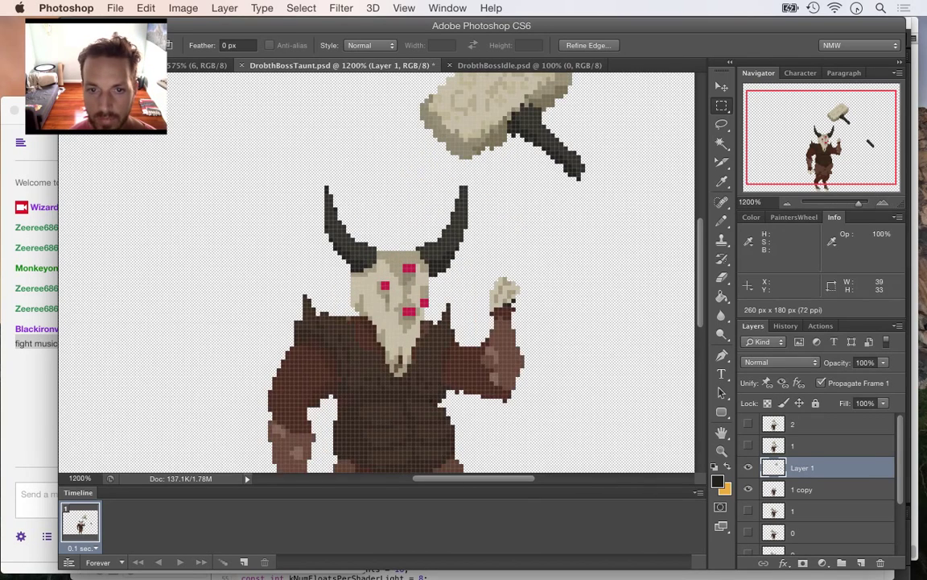
{"action": "scroll", "coordinate": [376, 274], "scroll_direction": "down", "scroll_amount": 3}
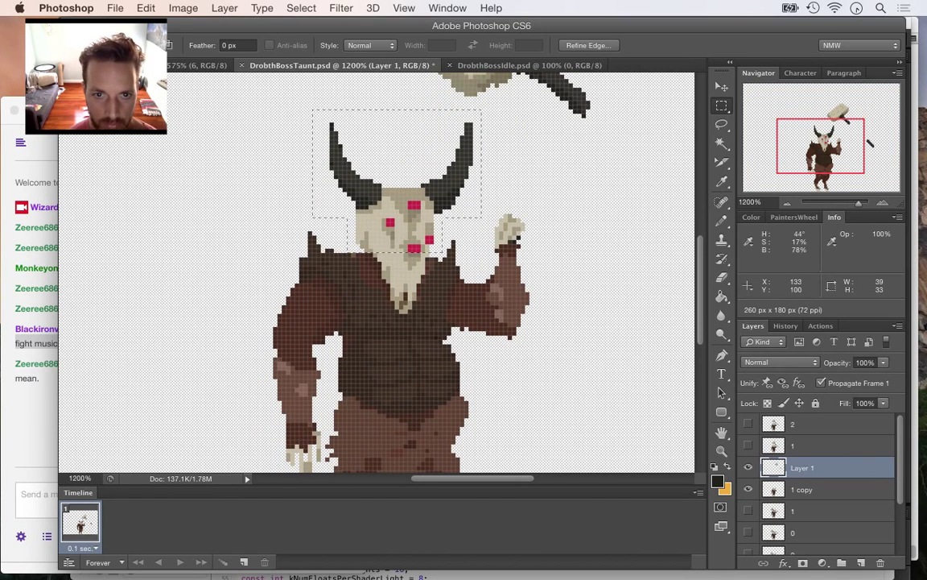
{"action": "key", "text": "w"}
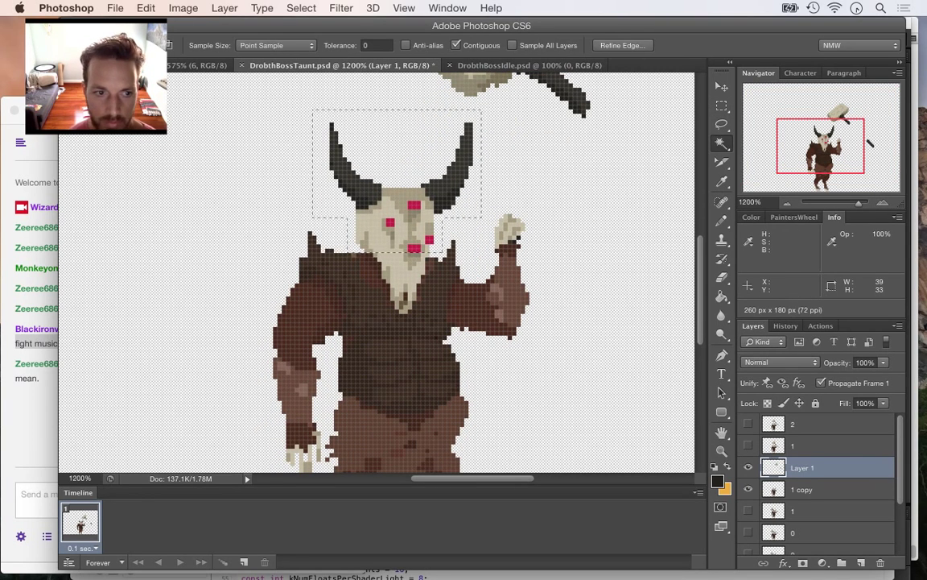
Switch to the stream chat in Safari, read the newest viewer message, and return to Photoshop
{"action": "key", "text": "super+Tab"}
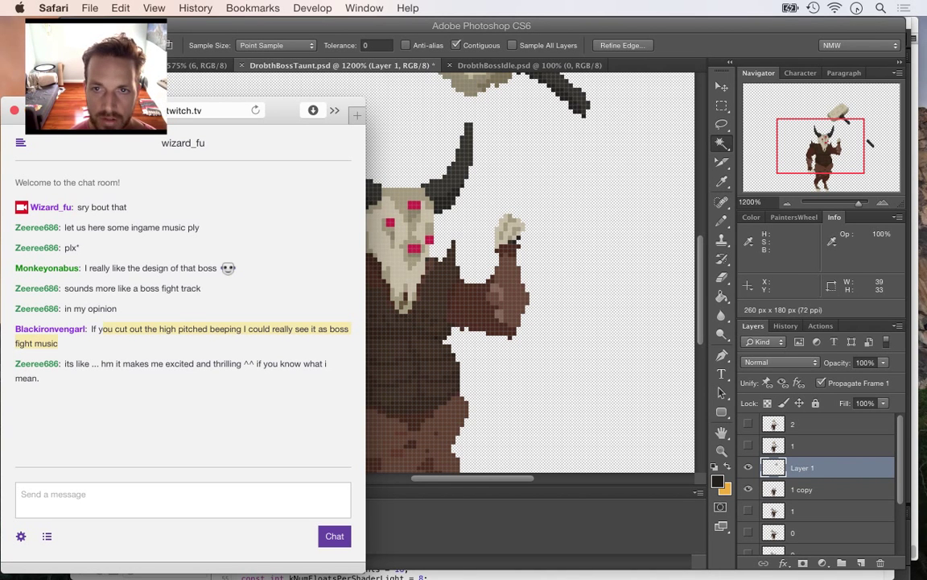
{"action": "key", "text": "super+Tab"}
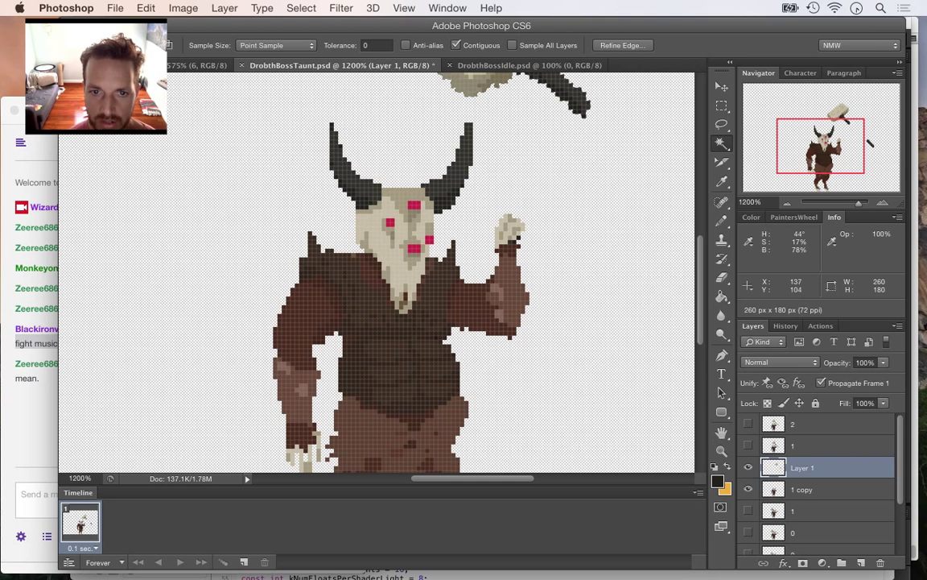
Restore the head selection, extend it over the lower skull to about 39 × 47 px, and make layer 1 copy active
{"action": "key", "text": "super+z"}
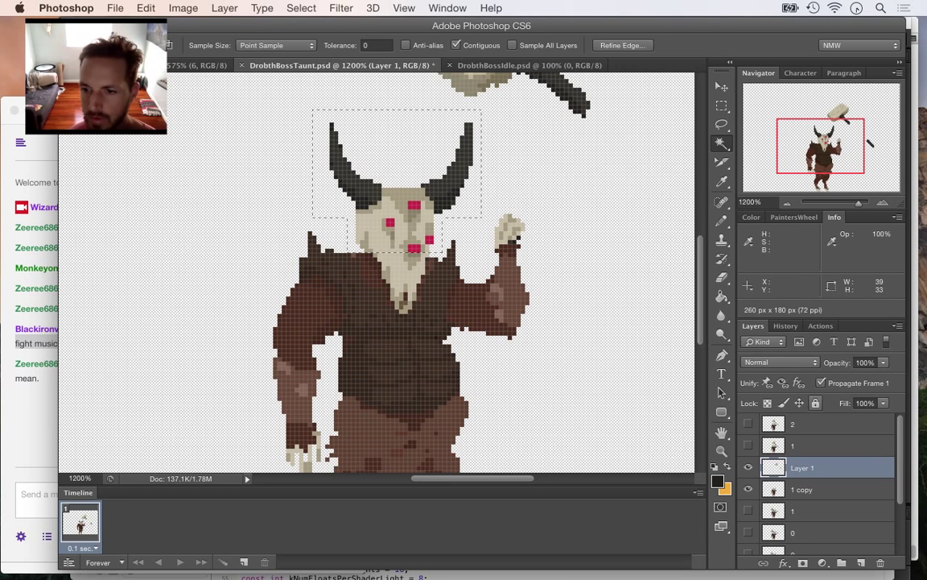
{"action": "key", "text": "alt+bracketleft"}
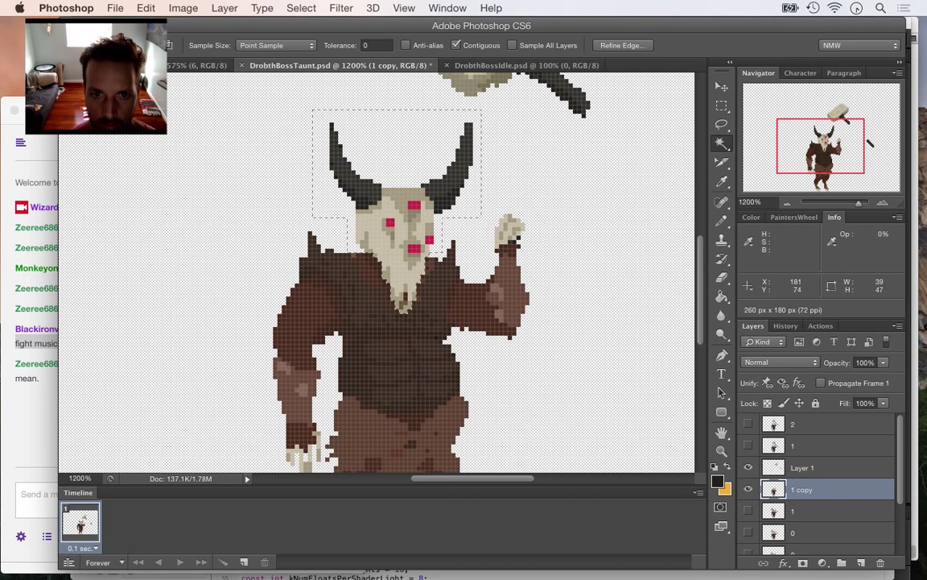
{"action": "key", "text": "super+d"}
{"action": "key", "text": "super+minus"}
{"action": "key", "text": "super+minus"}
{"action": "key", "text": "super+z"}
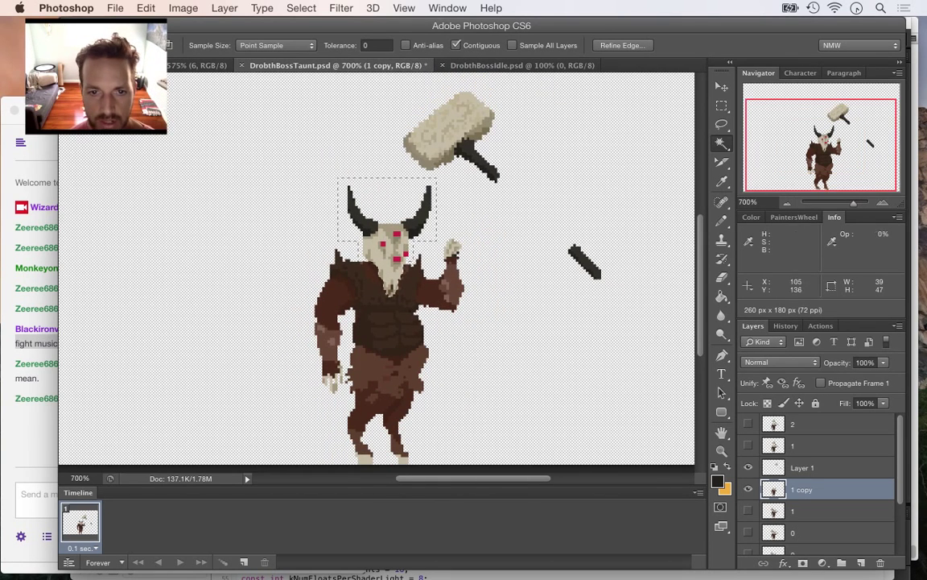
Check the stream chat in Safari for the latest viewer reply and return to Photoshop
{"action": "key", "text": "super+Tab"}
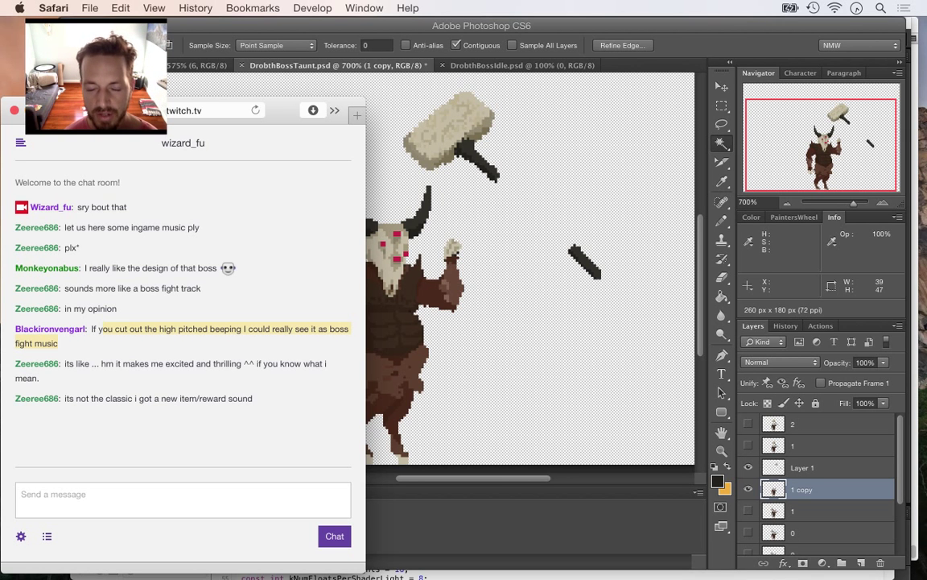
{"action": "key", "text": "super+Tab"}
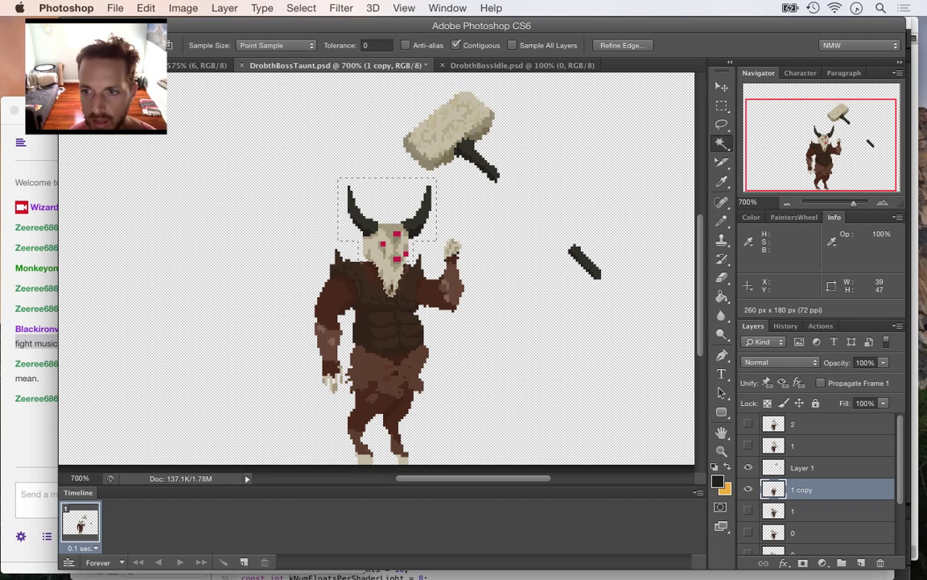
Display the upper layer 1 as reference, rotate the selected head by -4.52°, shift it 1 px left to match, and apply the transform
{"action": "key", "text": "super+plus"}
{"action": "key", "text": "super+plus"}
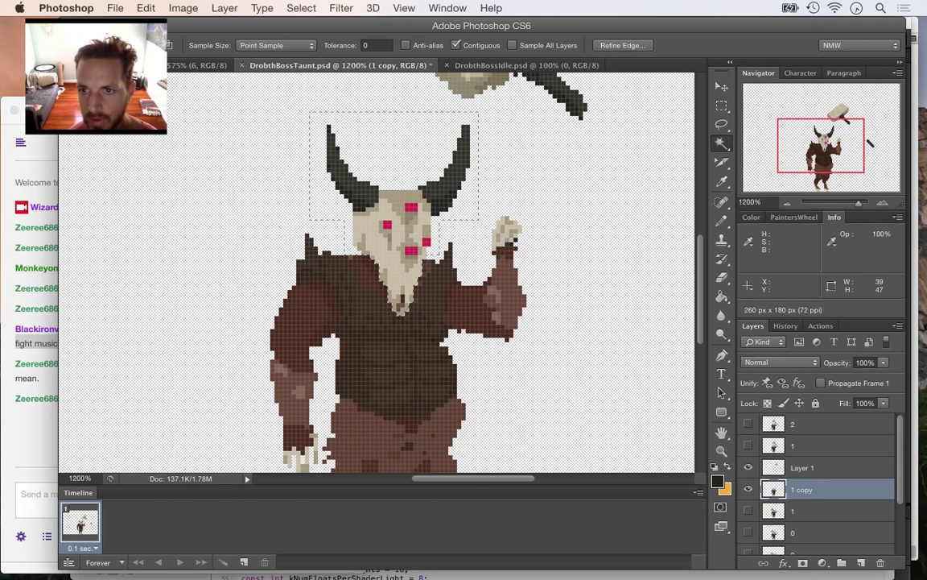
{"action": "key", "text": "super+minus"}
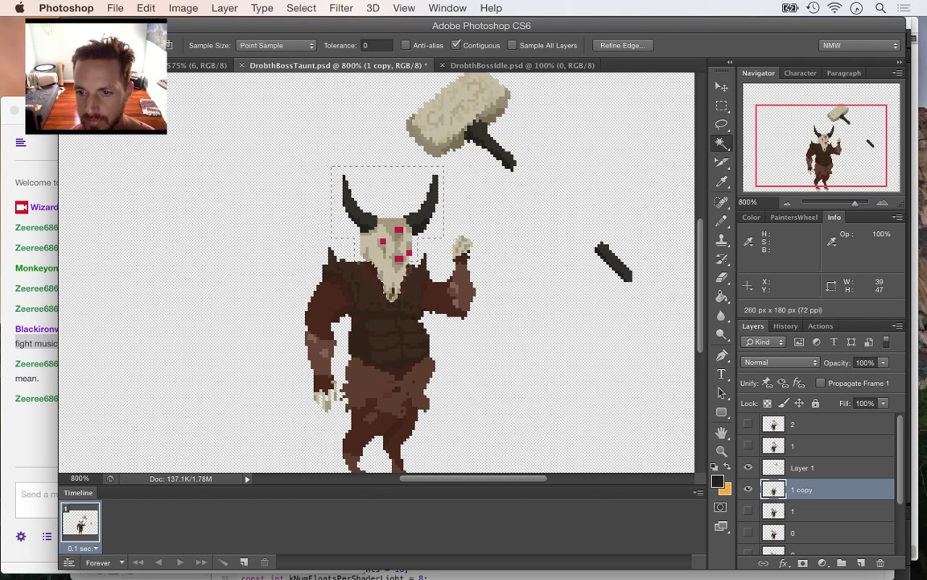
{"action": "left_click", "coordinate": [748, 446]}
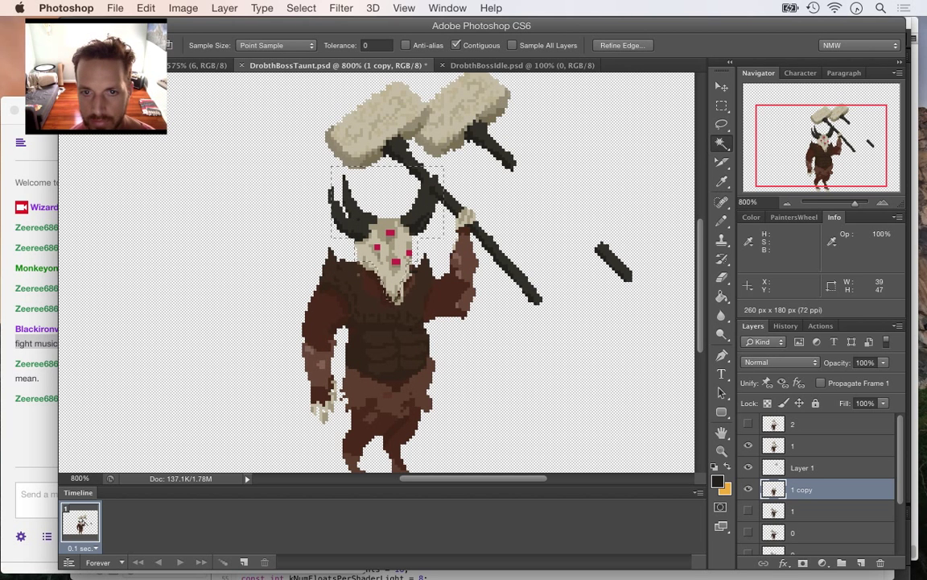
{"action": "key", "text": "v"}
{"action": "left_click_drag", "start_coordinate": [324, 159], "coordinate": [317, 164]}
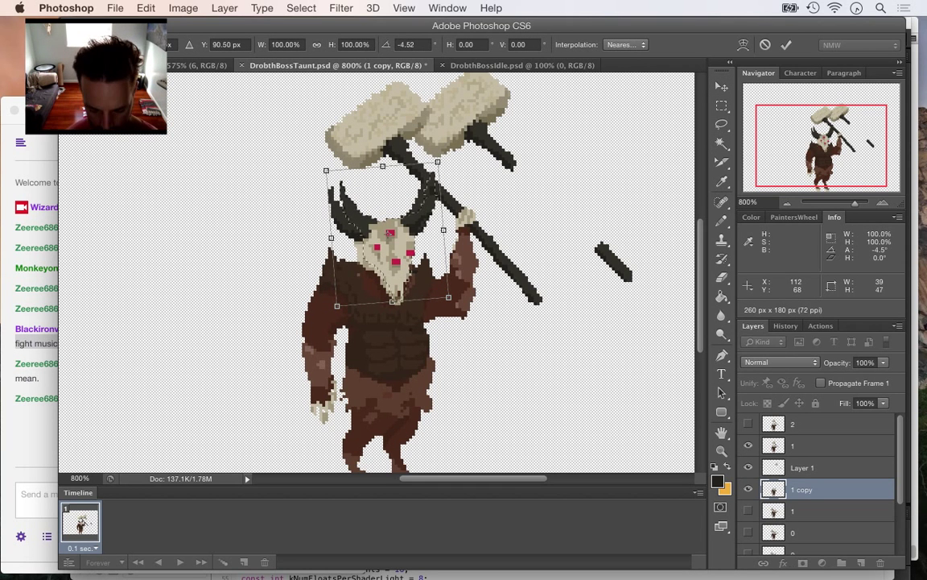
{"action": "key", "text": "Left"}
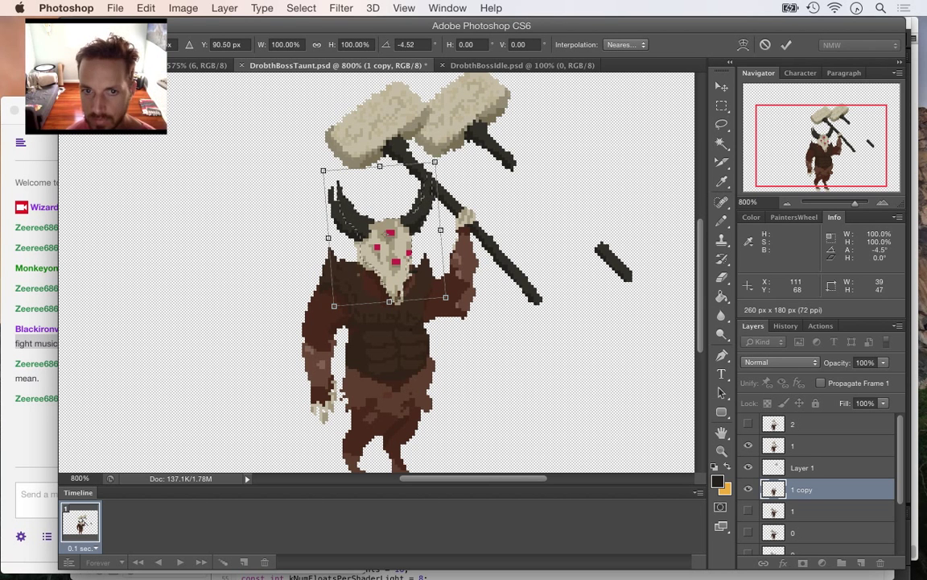
{"action": "key", "text": "Return"}
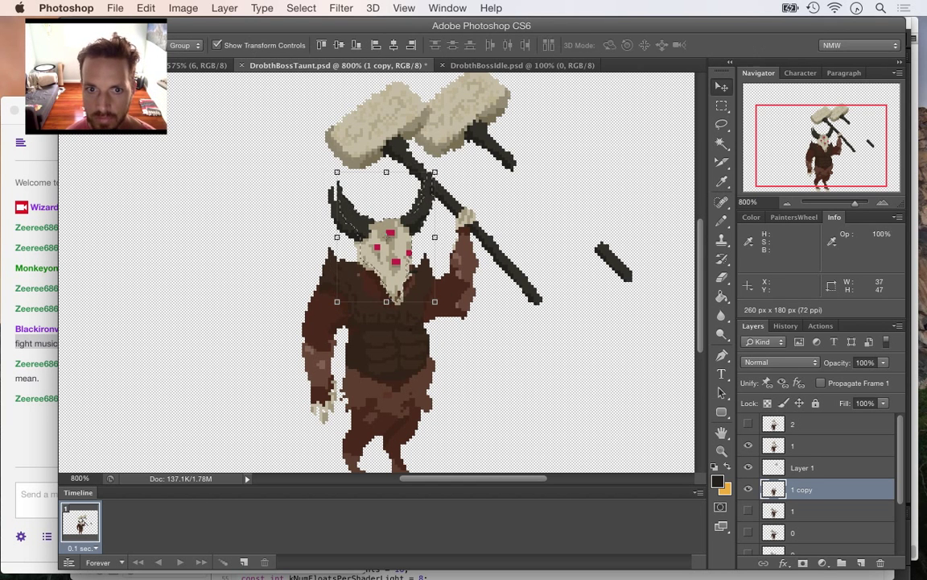
Hide the upper layer 1 and touch up the collar pixels along the skull's jaw on 1 copy with the sampled dark brown
{"action": "left_click", "coordinate": [749, 446]}
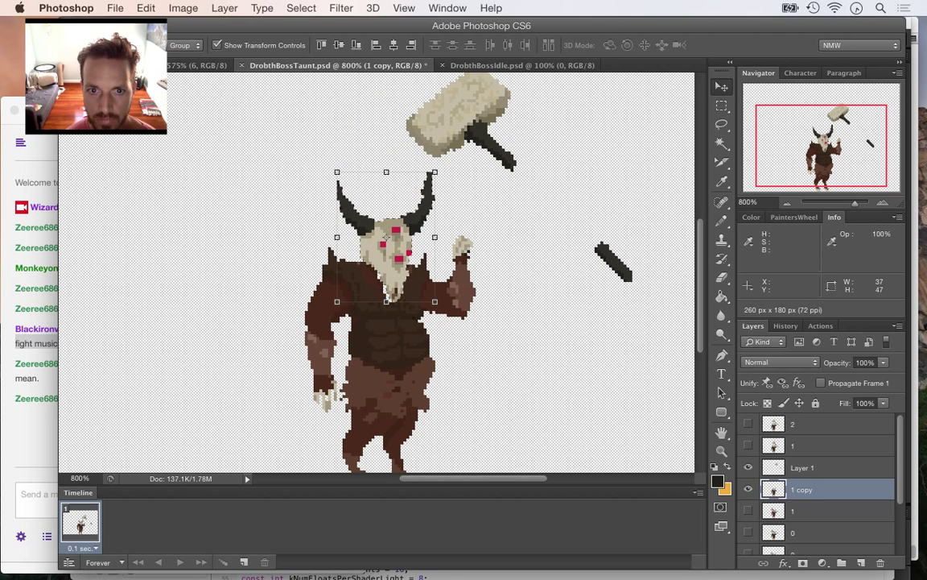
{"action": "key", "text": "m"}
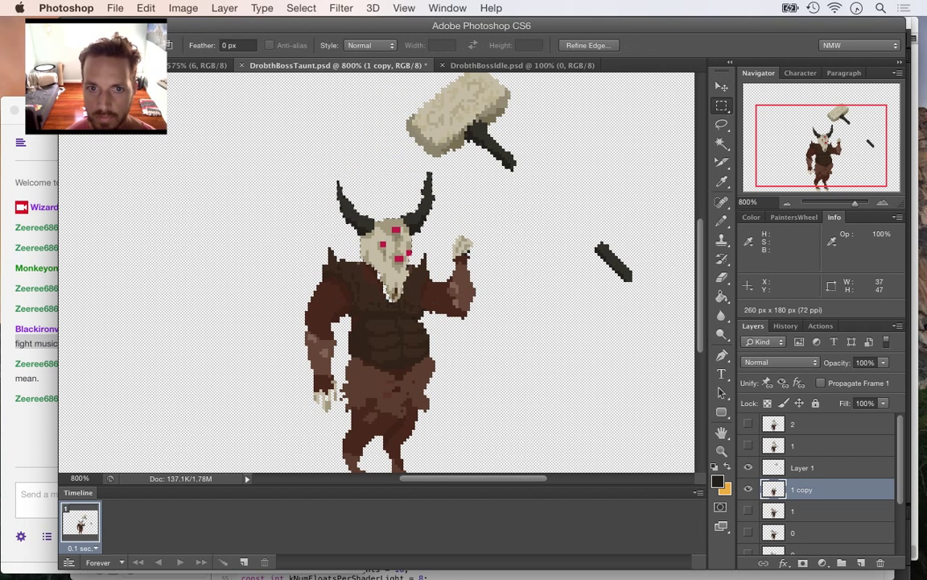
{"action": "key", "text": "super+equal"}
{"action": "key", "text": "super+equal"}
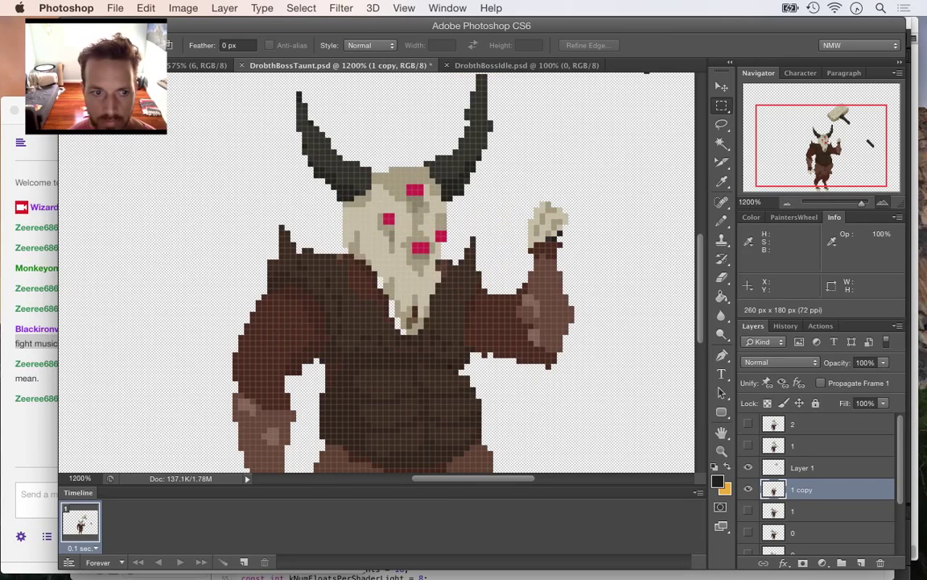
{"action": "key", "text": "i"}
{"action": "left_click", "coordinate": [342, 256]}
{"action": "key", "text": "b"}
{"action": "left_click", "coordinate": [380, 284]}
{"action": "mouse_move", "coordinate": [353, 272]}
{"action": "left_mouse_down"}
{"action": "mouse_move", "coordinate": [353, 284]}
{"action": "mouse_move", "coordinate": [392, 314]}
{"action": "left_mouse_up"}
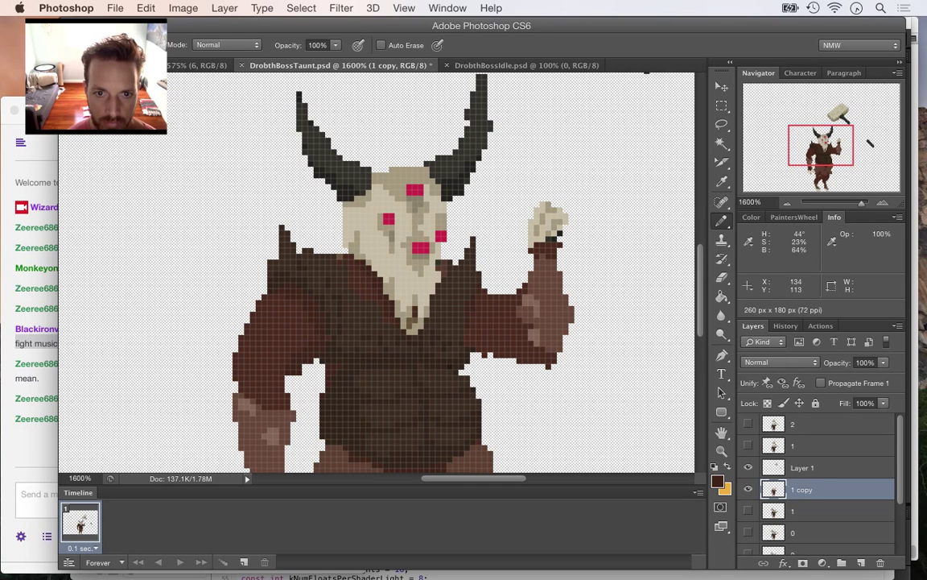
Switch to the stream chat in Safari, read the two newest viewer messages, and return to Photoshop
{"action": "left_click", "coordinate": [36, 278]}
{"action": "left_click", "coordinate": [36, 278]}
{"action": "left_click_drag", "start_coordinate": [92, 398], "coordinate": [139, 420]}
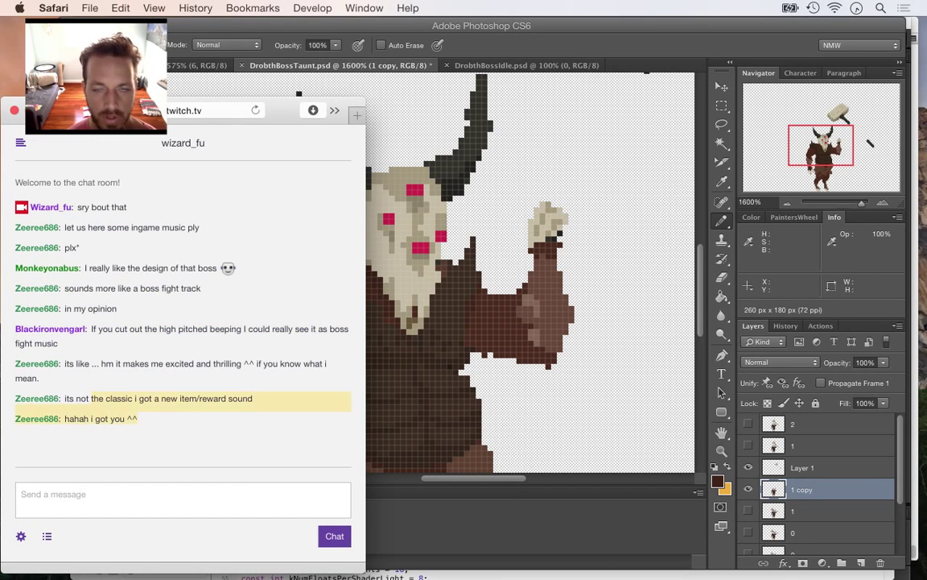
{"action": "key", "text": "super+Tab"}
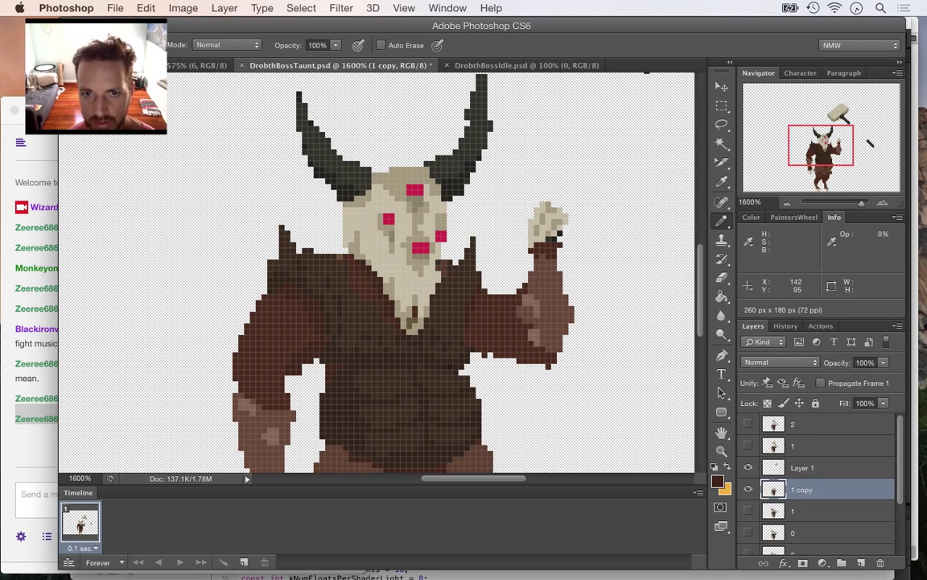
{"action": "key", "text": "i"}
{"action": "scroll", "coordinate": [376, 272], "scroll_direction": "right", "scroll_amount": 3}
{"action": "scroll", "coordinate": [377, 272], "scroll_direction": "up", "scroll_amount": 3}
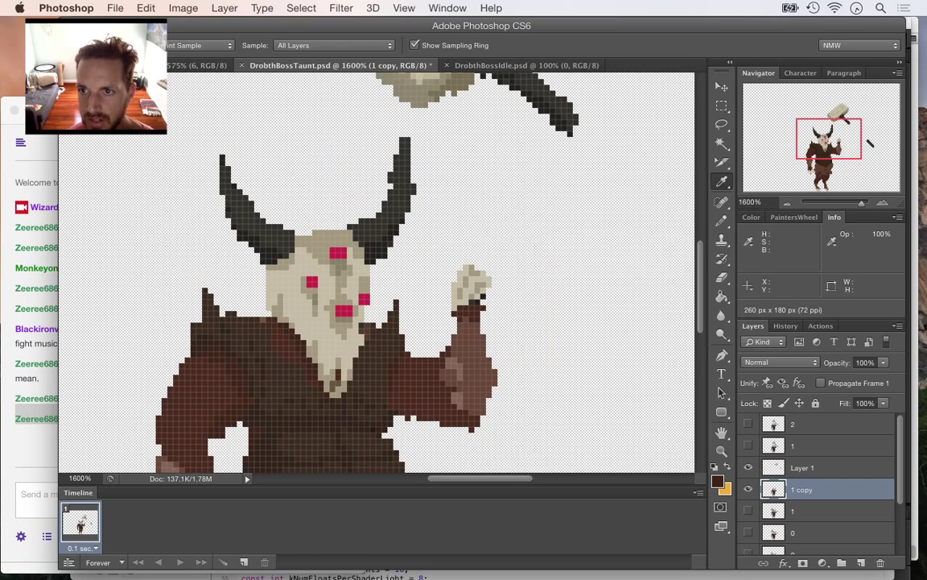
{"action": "left_click", "coordinate": [788, 203]}
{"action": "left_click", "coordinate": [788, 203]}
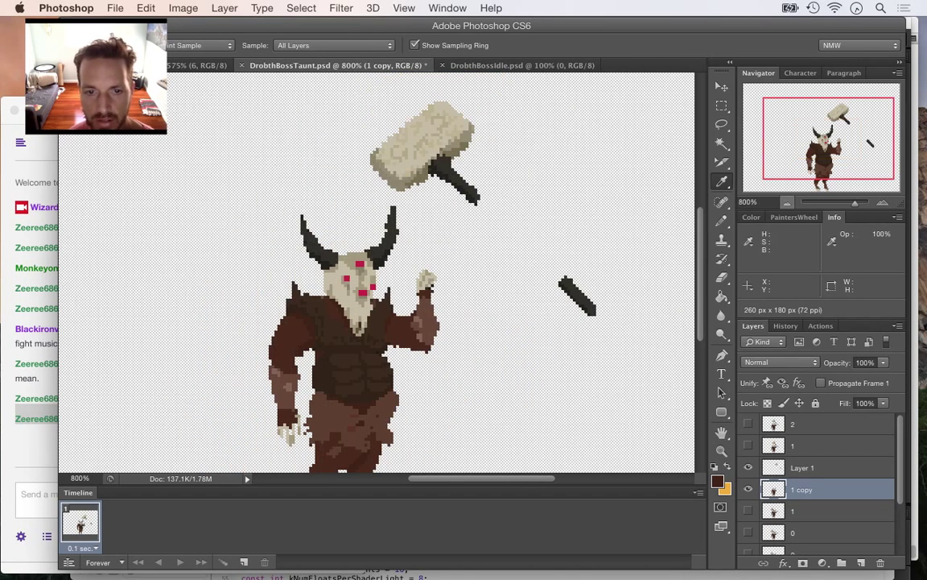
{"action": "left_click", "coordinate": [802, 467]}
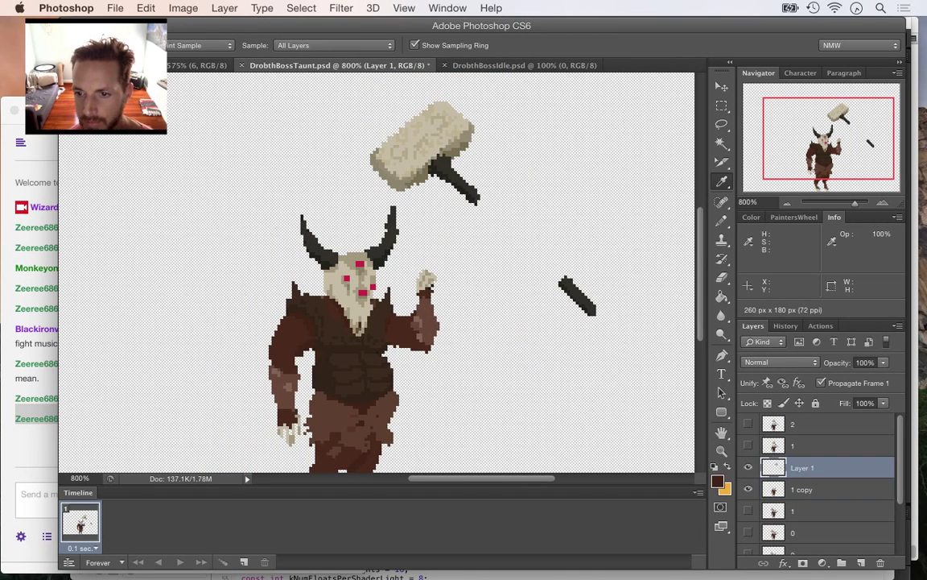
{"action": "left_click", "coordinate": [788, 203]}
{"action": "key", "text": "super+minus"}
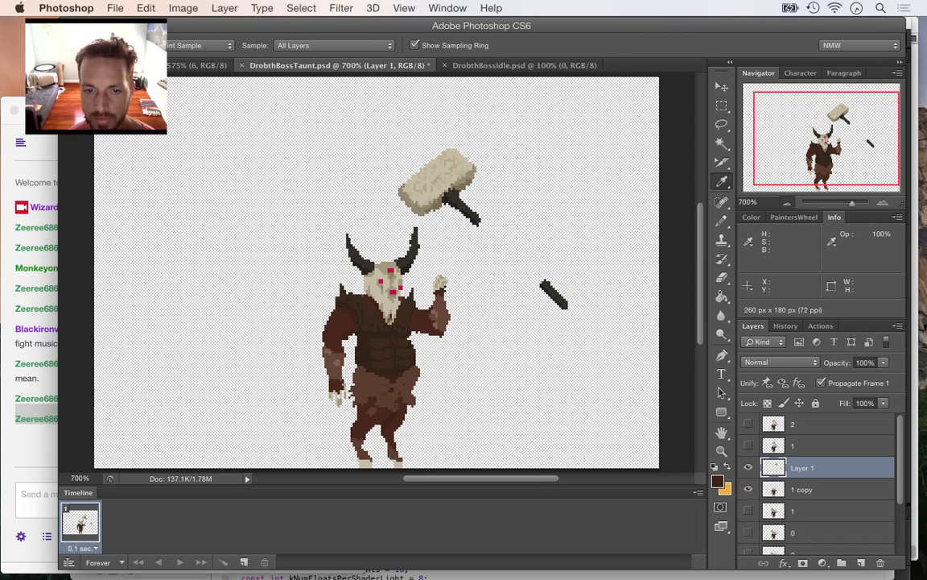
{"action": "key", "text": "m"}
{"action": "left_click_drag", "start_coordinate": [381, 136], "coordinate": [500, 222]}
{"action": "key", "text": "super+d"}
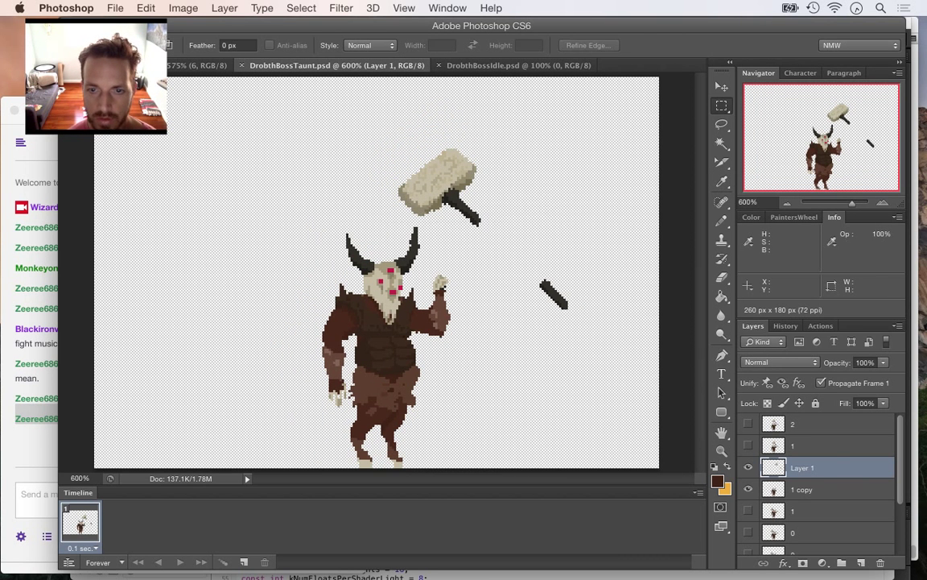
Compare the pose with the upper layer 1, select the raised forearm and fist, nudge them up slightly on 1 copy, and deselect
{"action": "left_click", "coordinate": [749, 445]}
{"action": "left_click", "coordinate": [748, 445]}
{"action": "left_click", "coordinate": [747, 445]}
{"action": "left_click", "coordinate": [748, 445]}
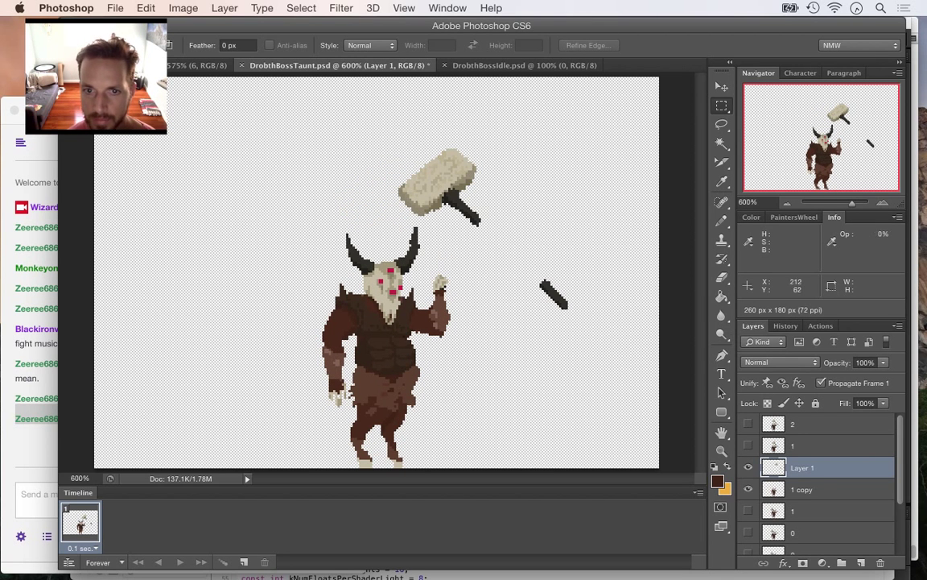
{"action": "left_click_drag", "start_coordinate": [432, 261], "coordinate": [464, 346]}
{"action": "mouse_move", "coordinate": [424, 303]}
{"action": "left_mouse_down", "text": "shift"}
{"action": "mouse_move", "coordinate": [430, 312]}
{"action": "mouse_move", "coordinate": [435, 280]}
{"action": "left_mouse_up", "text": "shift"}
{"action": "key", "text": "v"}
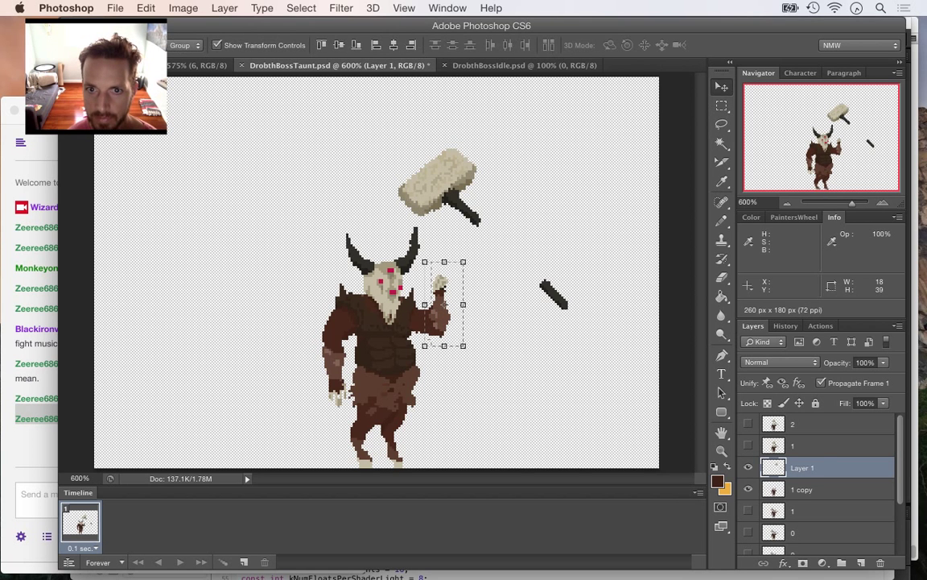
{"action": "key", "text": "Up"}
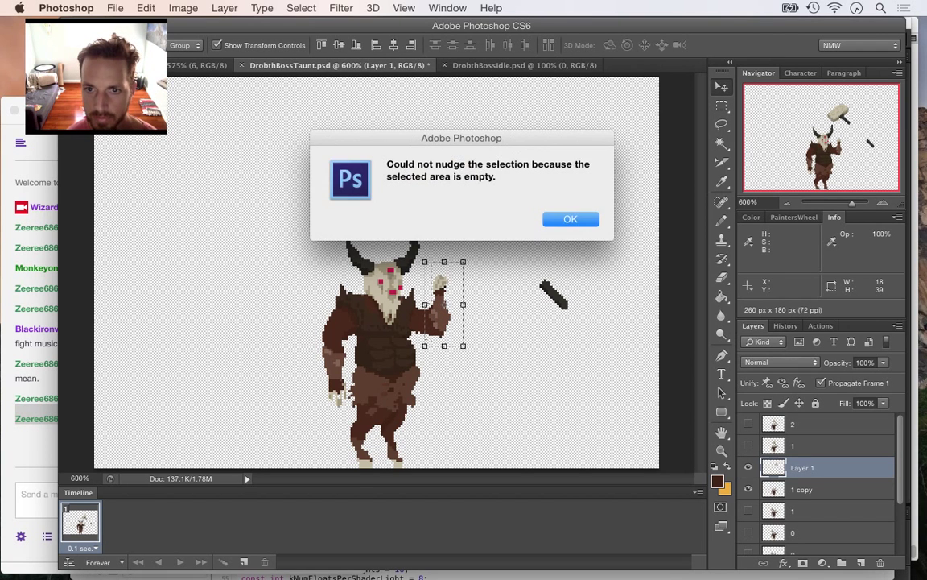
{"action": "key", "text": "Return"}
{"action": "key", "text": "alt+bracketleft"}
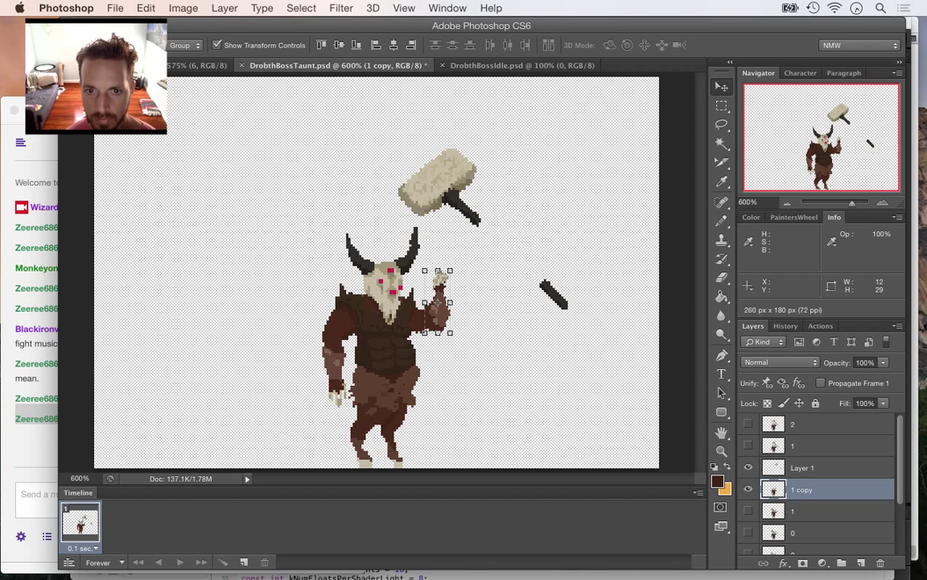
{"action": "key", "text": "ctrl+d"}
Sample the arm's reddish brown and clean up the pixels around the raised arm's elbow on 1 copy
{"action": "key", "text": "m"}
{"action": "key", "text": "ctrl+plus"}
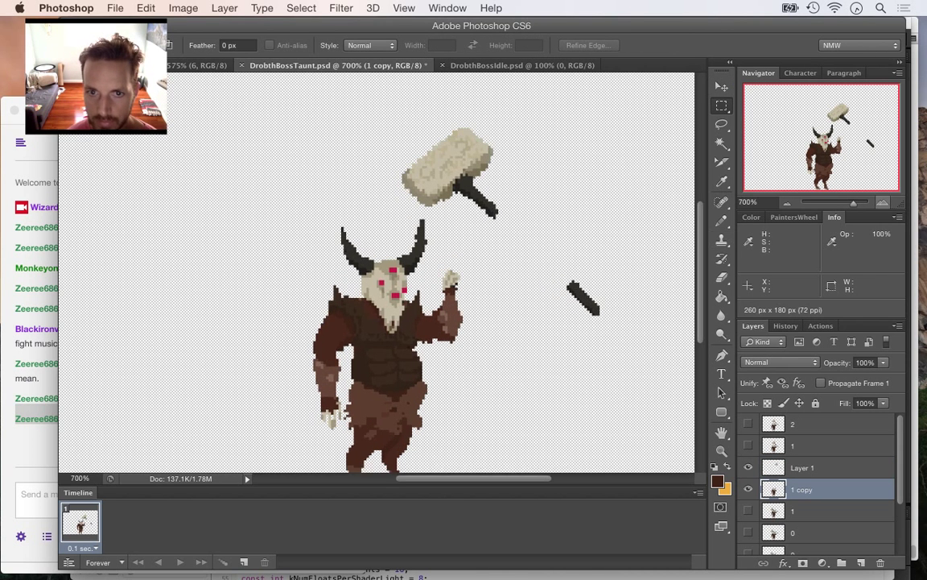
{"action": "mouse_move", "coordinate": [424, 322]}
{"action": "left_mouse_down"}
{"action": "mouse_move", "coordinate": [438, 264]}
{"action": "mouse_move", "coordinate": [427, 270]}
{"action": "left_mouse_up"}
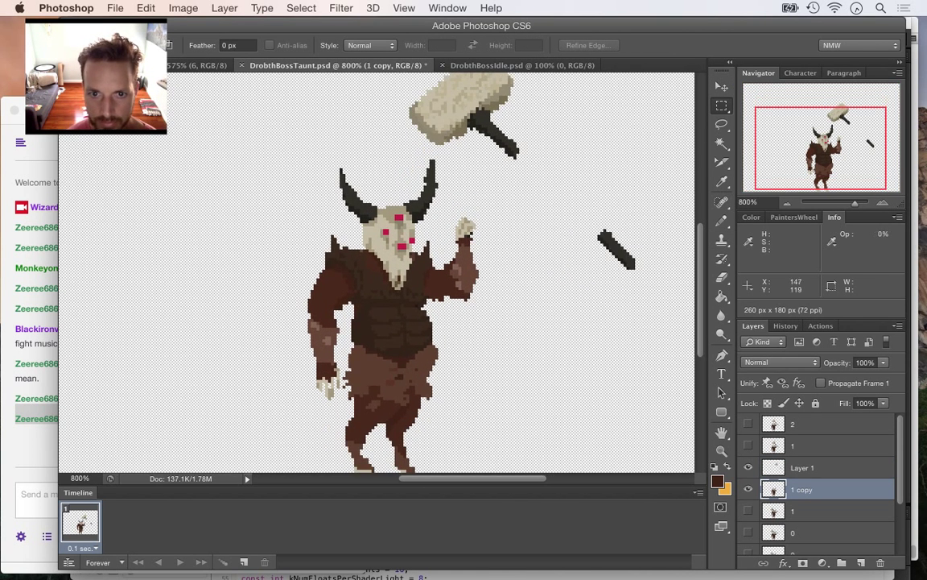
{"action": "key", "text": "i"}
{"action": "left_click", "coordinate": [437, 290]}
{"action": "key", "text": "b"}
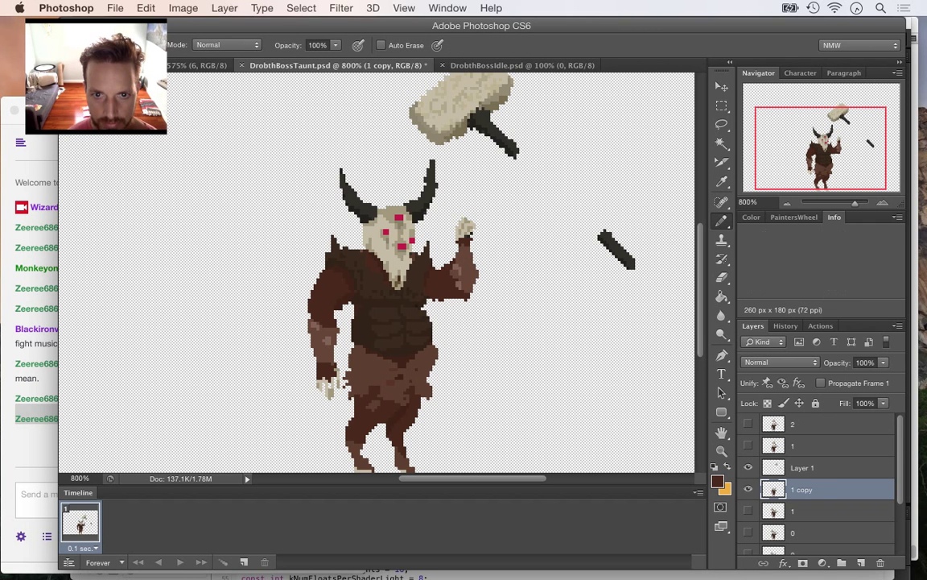
{"action": "key", "text": "e"}
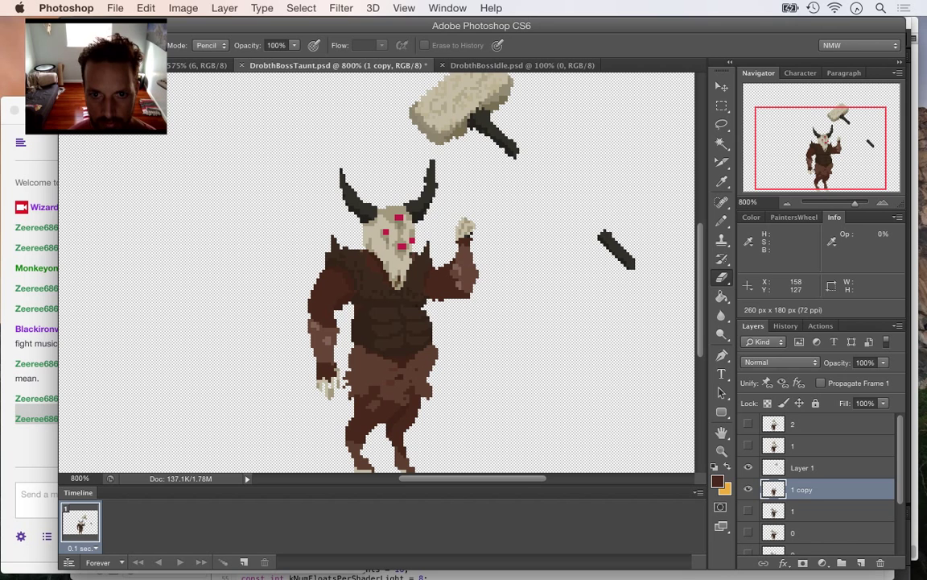
{"action": "key", "text": "b"}
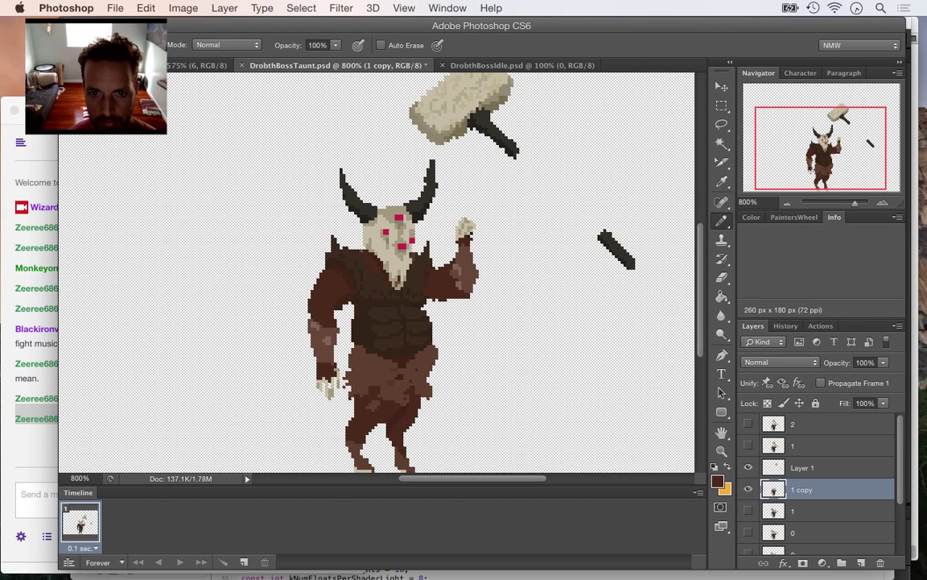
Select the hammer head and the loose handle piece together, spanning about 99 × 88 px
{"action": "key", "text": "super+minus"}
{"action": "key", "text": "super+minus"}
{"action": "key", "text": "super+minus"}
{"action": "key", "text": "super+minus"}
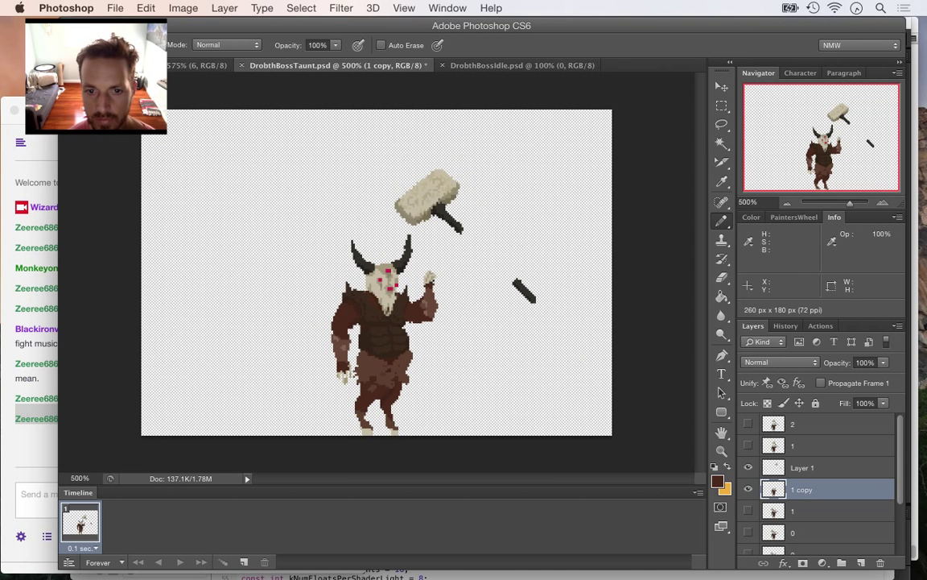
{"action": "key", "text": "m"}
{"action": "left_click_drag", "start_coordinate": [379, 160], "coordinate": [476, 229]}
{"action": "left_click_drag", "start_coordinate": [505, 261], "coordinate": [556, 319]}
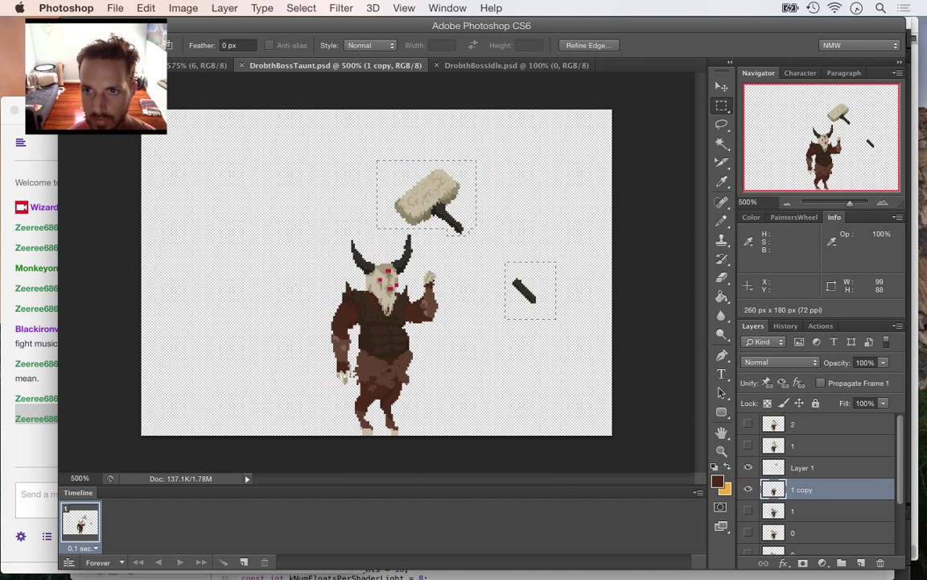
Display the upper layer 1 as reference and move the selected hammer pieces on Layer 1 36 px left and 11 px down
{"action": "key", "text": "v"}
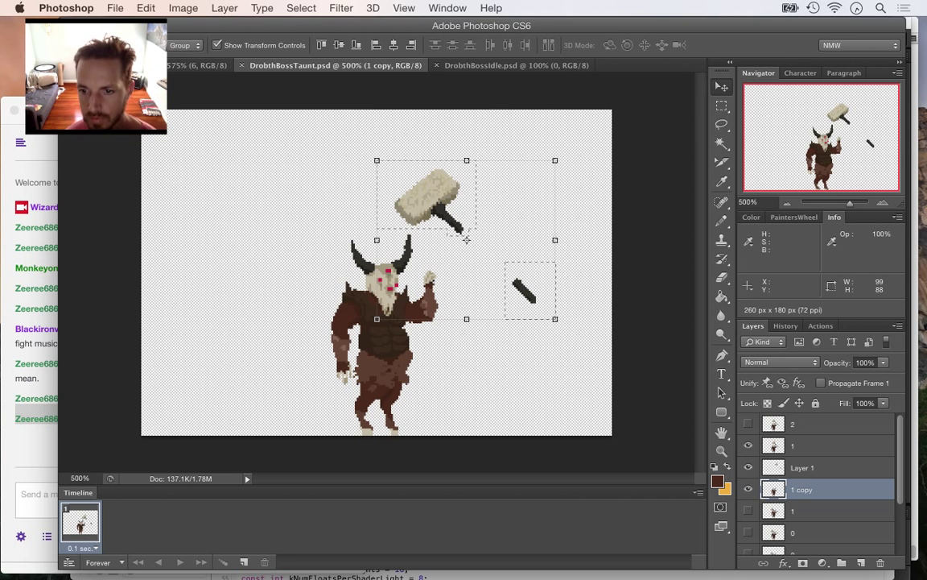
{"action": "left_click", "coordinate": [748, 445]}
{"action": "left_click", "coordinate": [748, 445]}
{"action": "left_click", "coordinate": [749, 446]}
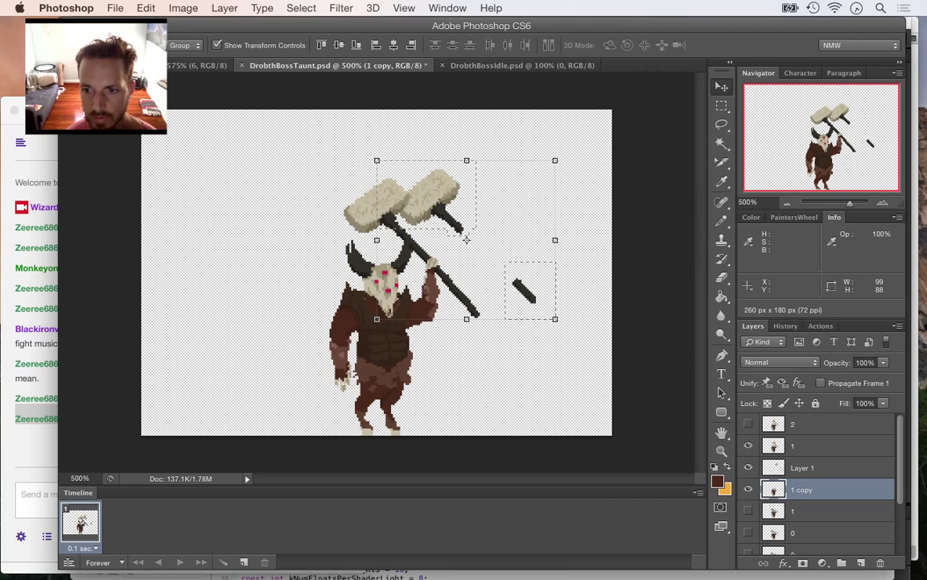
{"action": "key", "text": "alt+bracketright"}
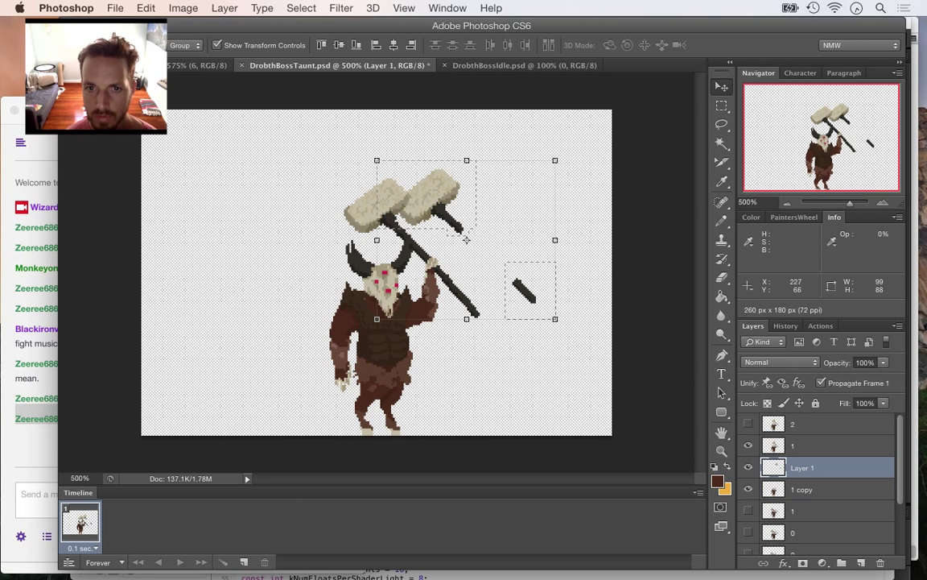
{"action": "left_click_drag", "start_coordinate": [468, 174], "coordinate": [399, 195]}
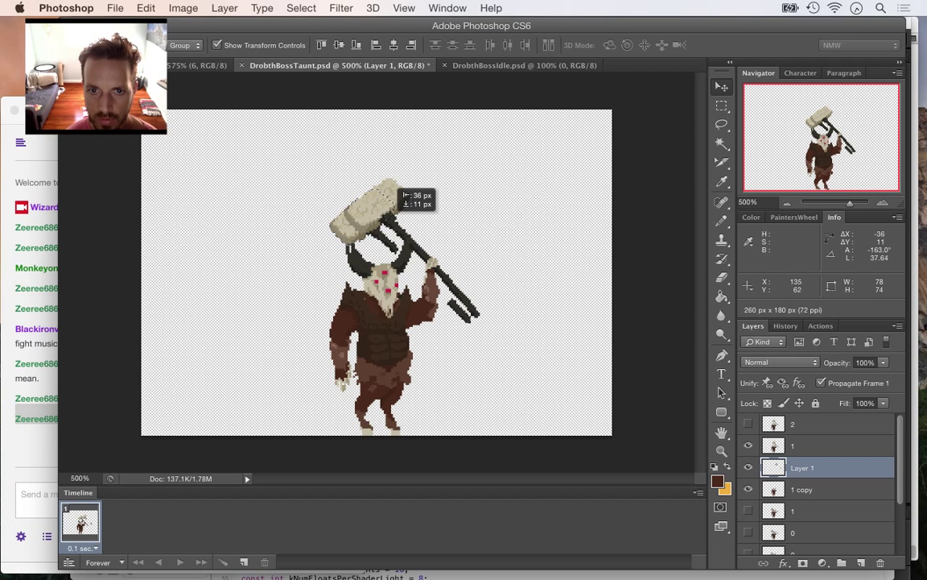
{"action": "left_click_drag", "start_coordinate": [400, 194], "coordinate": [404, 194]}
{"action": "left_click_drag", "start_coordinate": [399, 190], "coordinate": [399, 189]}
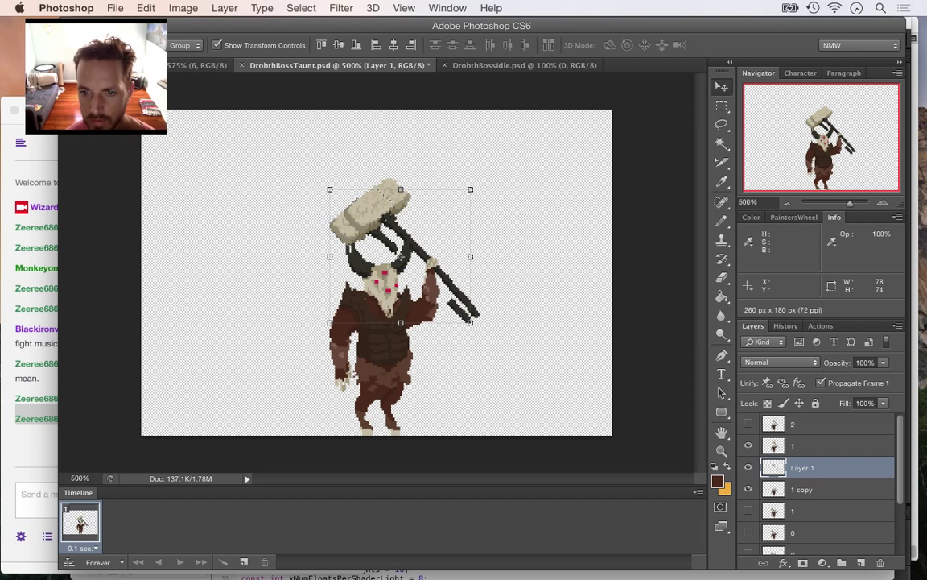
Check the repositioned hammer against the neighbouring frame layers and hide the upper layer 1
{"action": "left_click", "coordinate": [747, 510]}
{"action": "left_click", "coordinate": [748, 510]}
{"action": "left_click", "coordinate": [748, 424]}
{"action": "left_click", "coordinate": [747, 446]}
{"action": "left_click", "coordinate": [748, 423]}
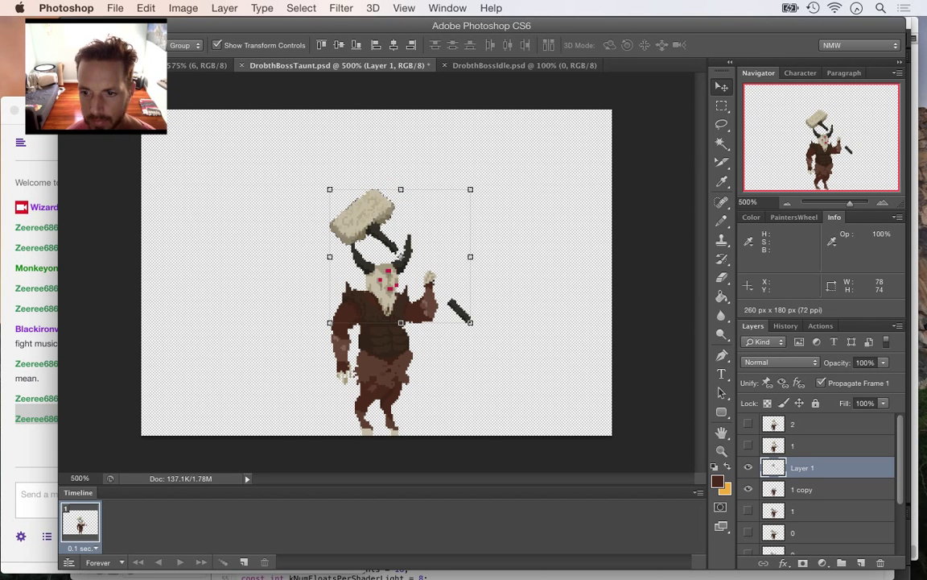
Select the raised forearm and fist on 1 copy with a marquee of about 15 × 40 px, nudge them down slightly, and deselect
{"action": "left_click", "coordinate": [813, 489]}
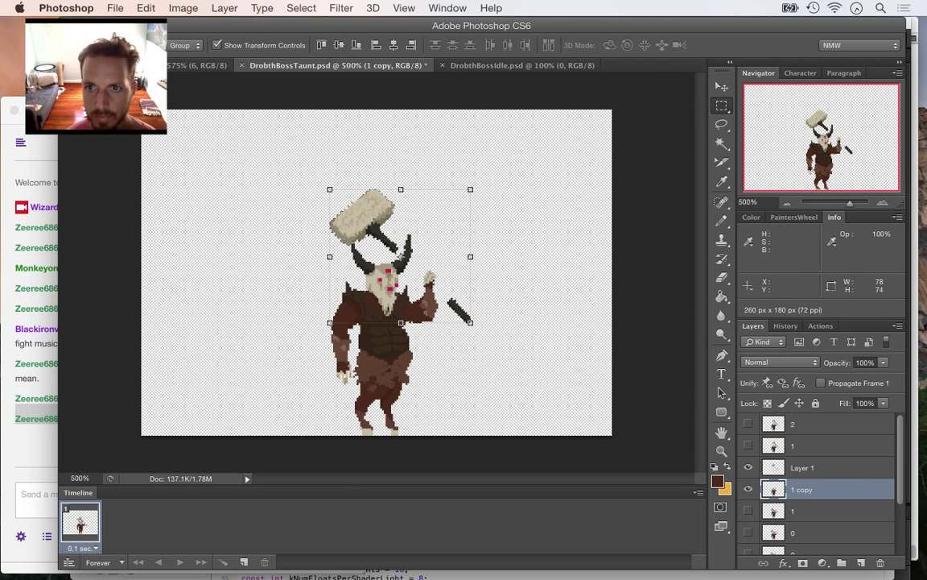
{"action": "key", "text": "m"}
{"action": "key", "text": "super+equal"}
{"action": "key", "text": "super+equal"}
{"action": "key", "text": "super+equal"}
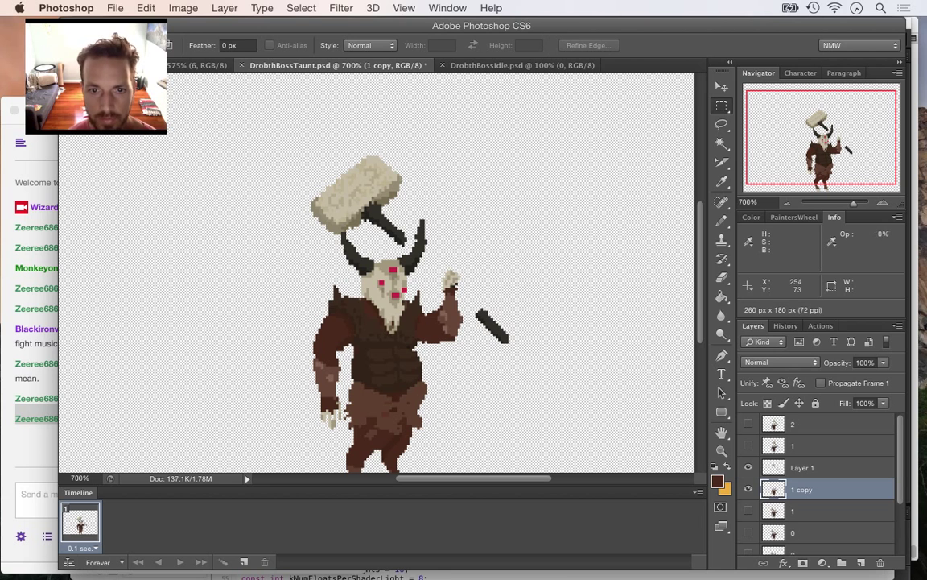
{"action": "mouse_move", "coordinate": [473, 256]}
{"action": "left_mouse_down"}
{"action": "mouse_move", "coordinate": [441, 353]}
{"action": "mouse_move", "coordinate": [474, 256]}
{"action": "left_mouse_up"}
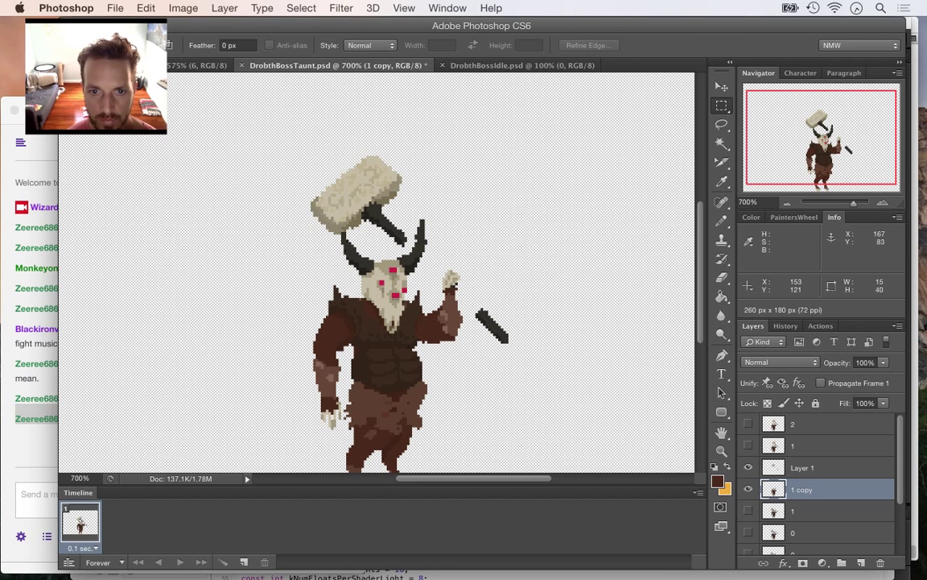
{"action": "key", "text": "v"}
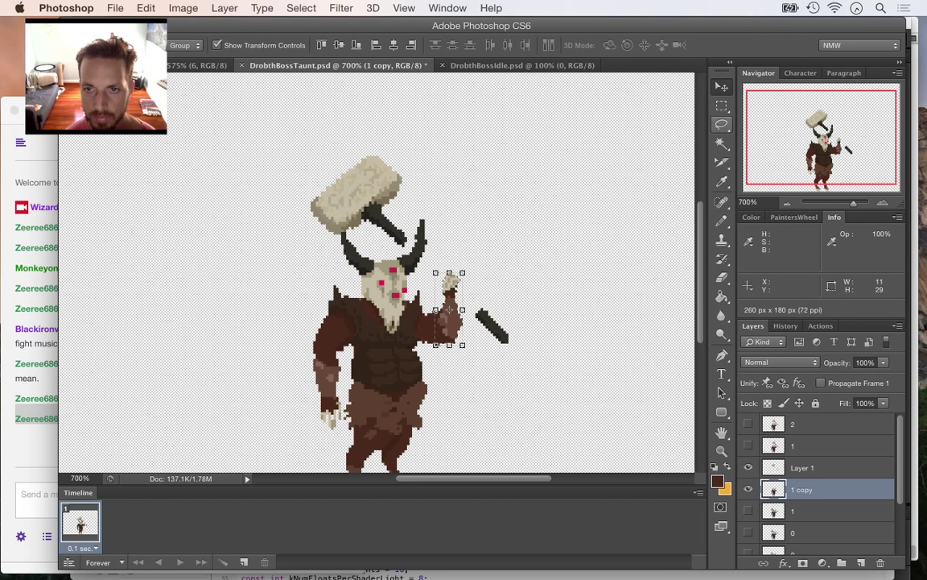
{"action": "left_click", "coordinate": [721, 105]}
{"action": "key", "text": "super+d"}
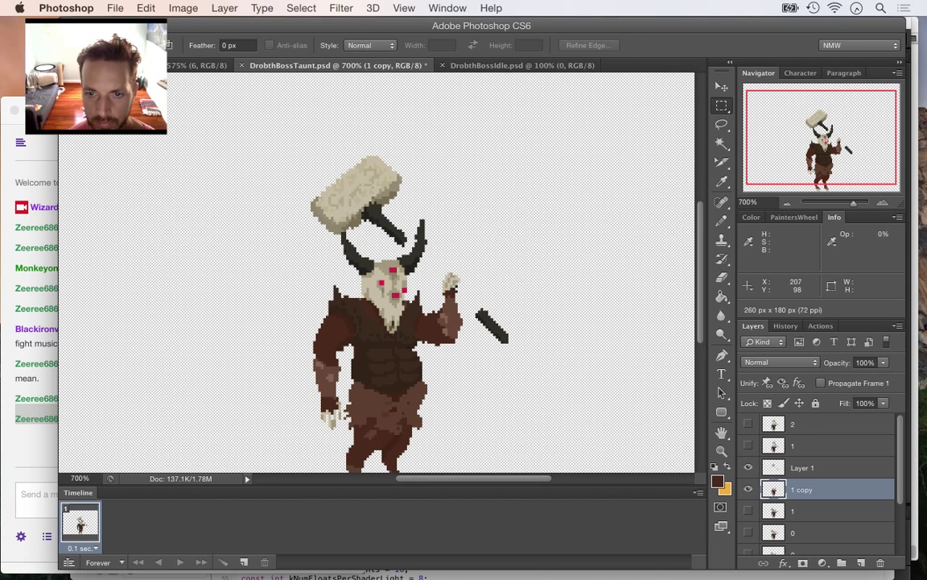
Draw the dark hammer shaft on 1 copy from the raised fist down to the loose handle piece, using the sampled handle colour
{"action": "key", "text": "super+equal"}
{"action": "key", "text": "super+equal"}
{"action": "key", "text": "super+equal"}
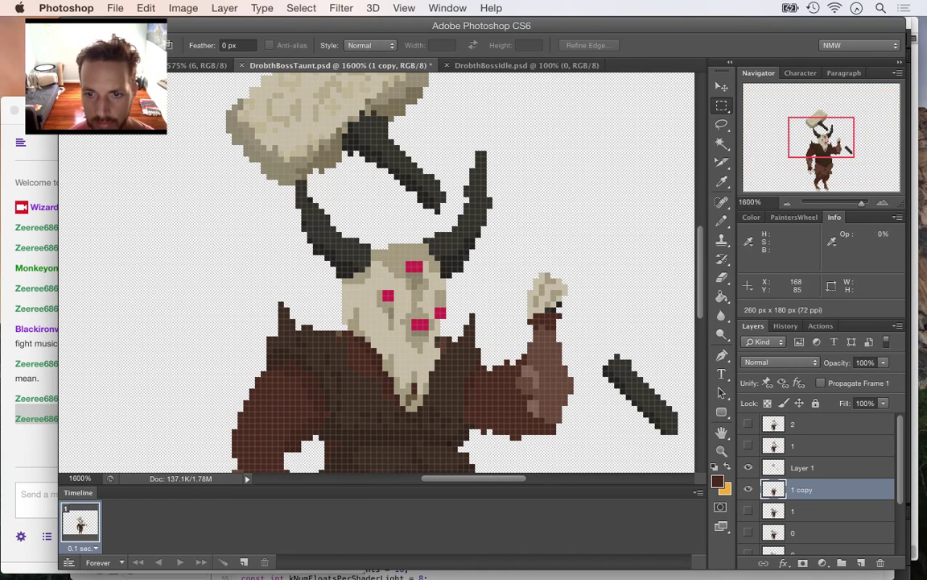
{"action": "key", "text": "i"}
{"action": "key", "text": "b"}
{"action": "left_click_drag", "start_coordinate": [601, 351], "coordinate": [557, 310]}
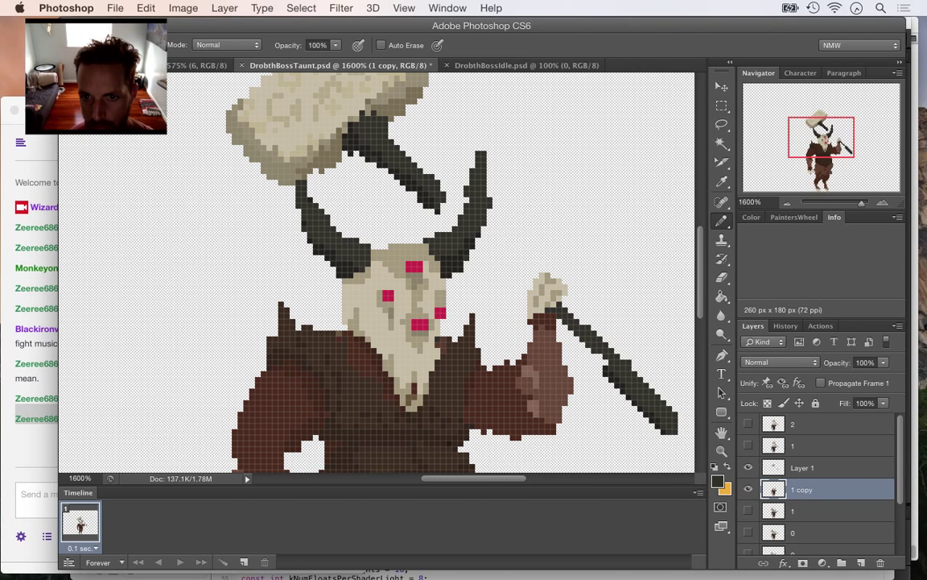
Extend the upper hammer shaft on 1 copy down to the horn, using dark tones sampled from the handle
{"action": "key", "text": "i"}
{"action": "key", "text": "b"}
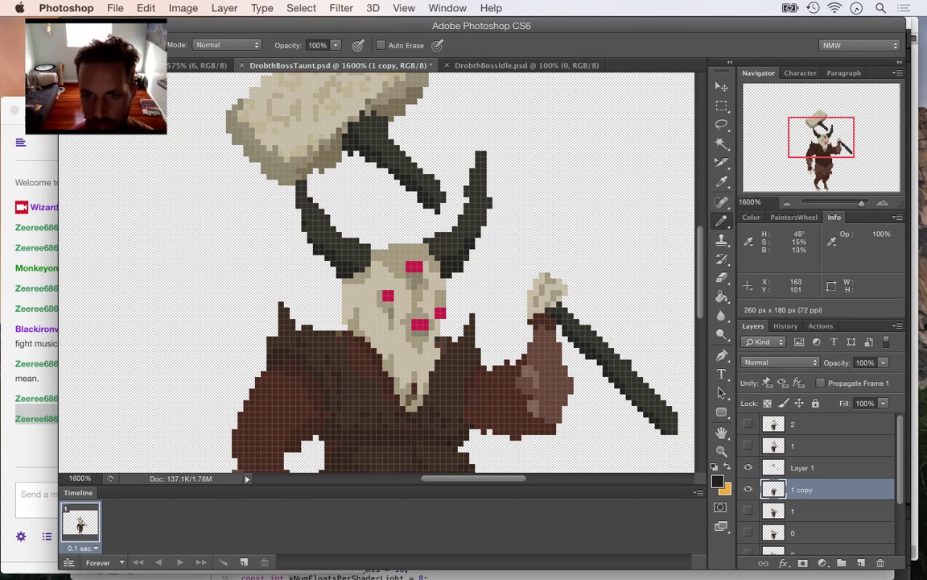
{"action": "key", "text": "i"}
{"action": "key", "text": "b"}
{"action": "mouse_move", "coordinate": [439, 216]}
{"action": "left_mouse_down"}
{"action": "mouse_move", "coordinate": [450, 229]}
{"action": "mouse_move", "coordinate": [460, 211]}
{"action": "mouse_move", "coordinate": [453, 223]}
{"action": "left_mouse_up"}
{"action": "left_click", "coordinate": [440, 197], "text": "alt"}
{"action": "left_click", "coordinate": [449, 201]}
Draw the missing shaft section on 1 copy from behind the horn down to the raised fist, using sampled handle colours
{"action": "left_click", "coordinate": [651, 426], "text": "alt"}
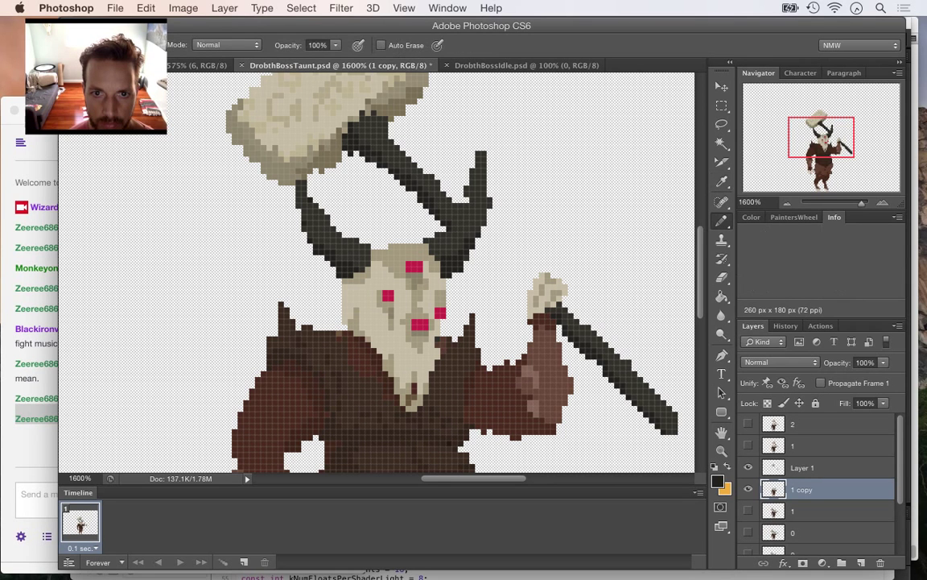
{"action": "left_click_drag", "start_coordinate": [482, 244], "coordinate": [525, 286]}
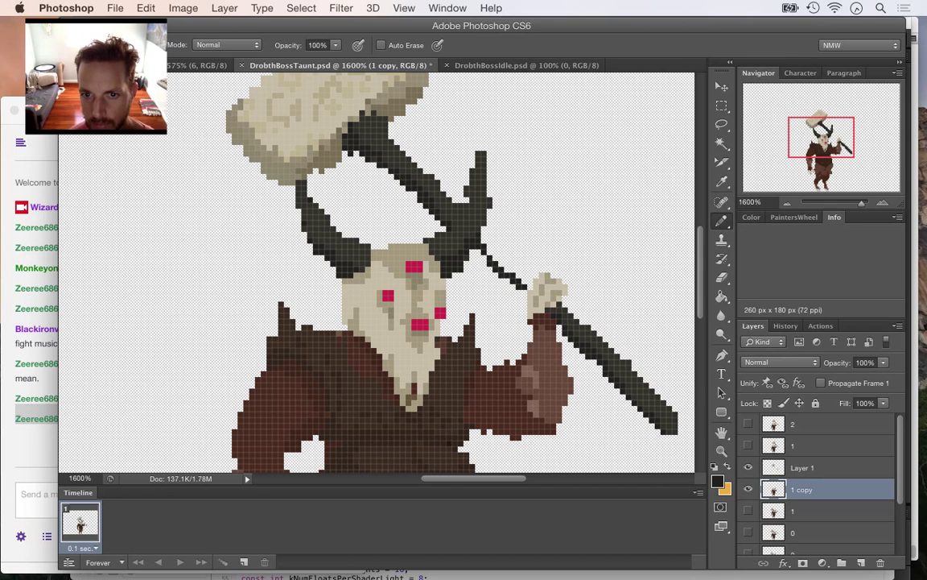
{"action": "key", "text": "i"}
{"action": "key", "text": "b"}
{"action": "mouse_move", "coordinate": [483, 248]}
{"action": "left_mouse_down"}
{"action": "mouse_move", "coordinate": [435, 206]}
{"action": "mouse_move", "coordinate": [480, 260]}
{"action": "left_mouse_up"}
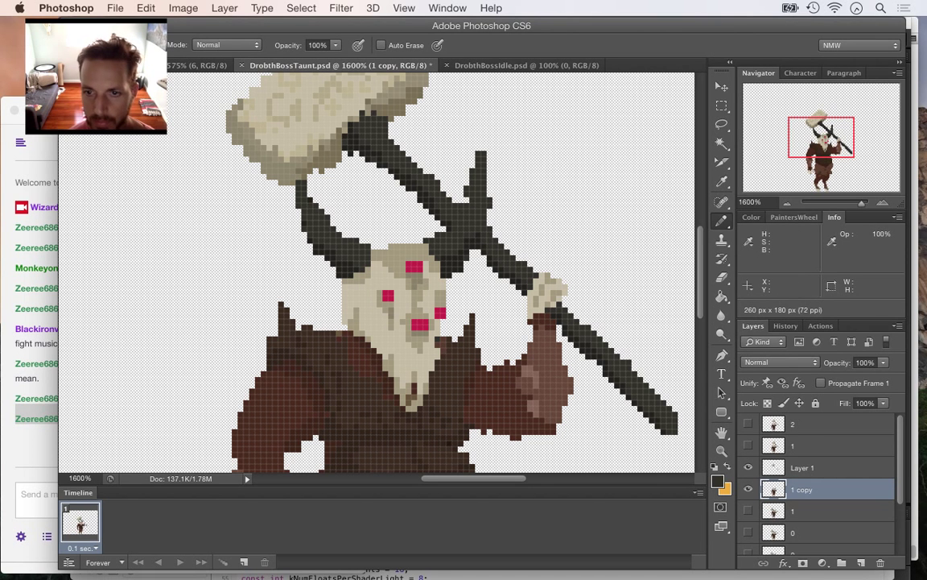
Examine the finished hammer shaft against the whole figure and up close
{"action": "key", "text": "super+minus"}
{"action": "key", "text": "super+minus"}
{"action": "key", "text": "super+minus"}
{"action": "key", "text": "super+minus"}
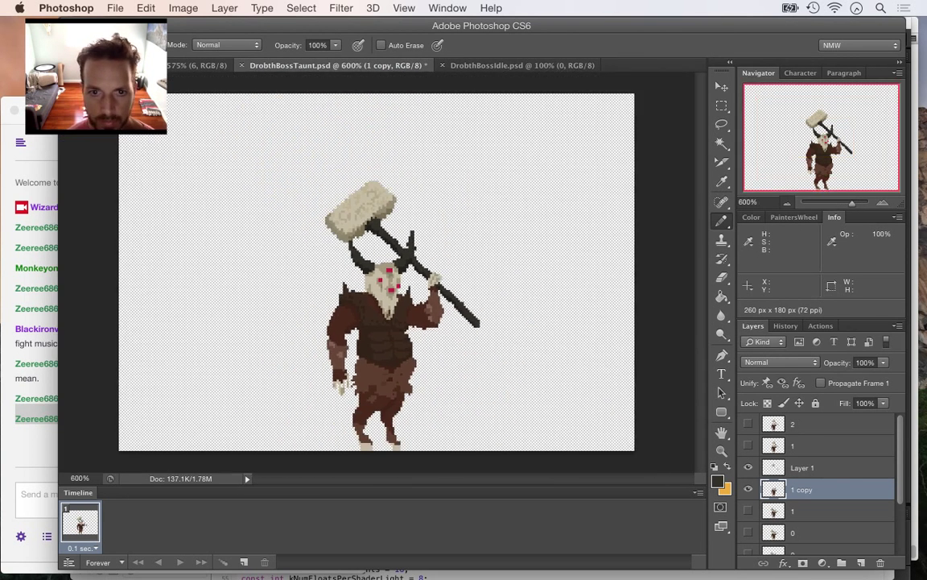
{"action": "key", "text": "super+minus"}
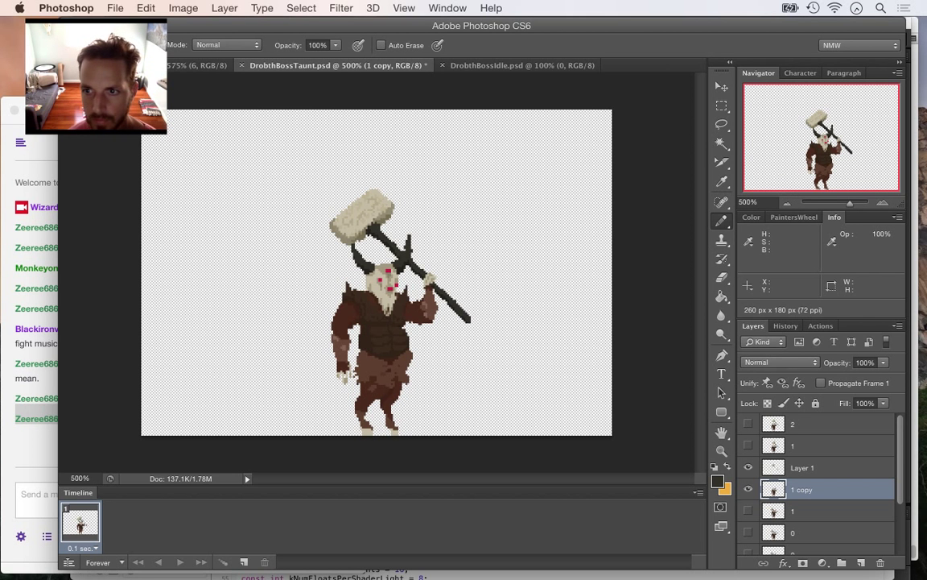
{"action": "key", "text": "super+equal"}
{"action": "key", "text": "super+equal"}
{"action": "key", "text": "super+equal"}
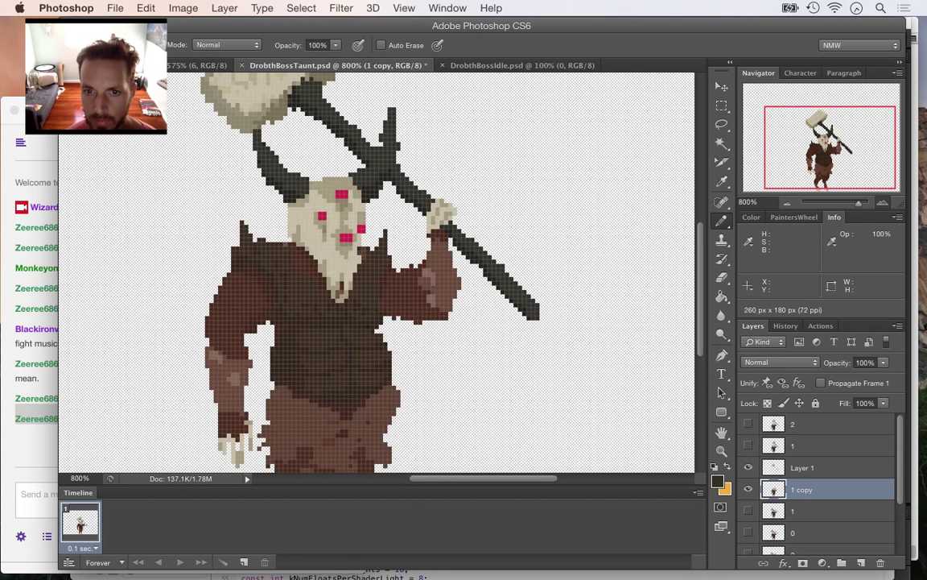
{"action": "key", "text": "super+equal"}
Merge Layer 1 with 1 copy so the hammer and the body share one frame layer
{"action": "left_click", "coordinate": [431, 237], "text": "alt"}
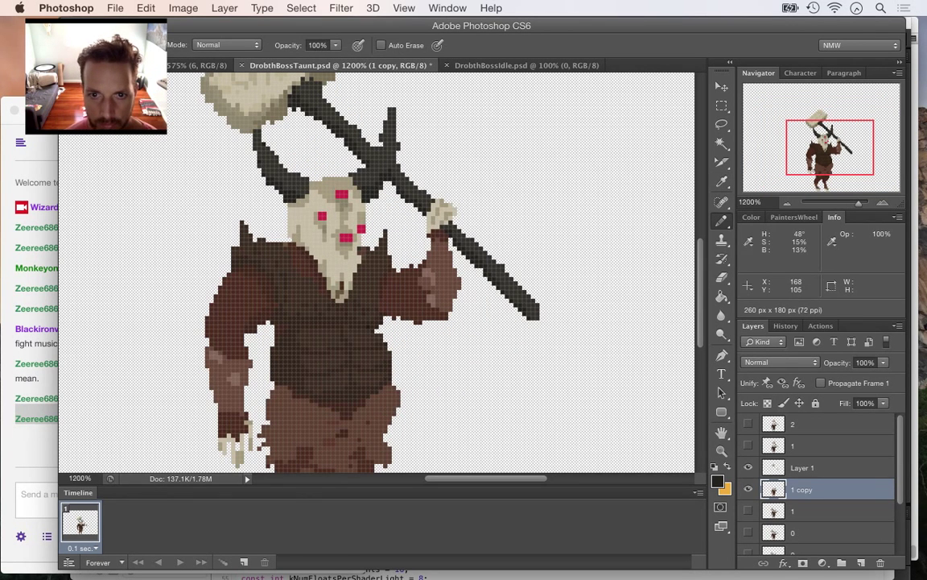
{"action": "key", "text": "e"}
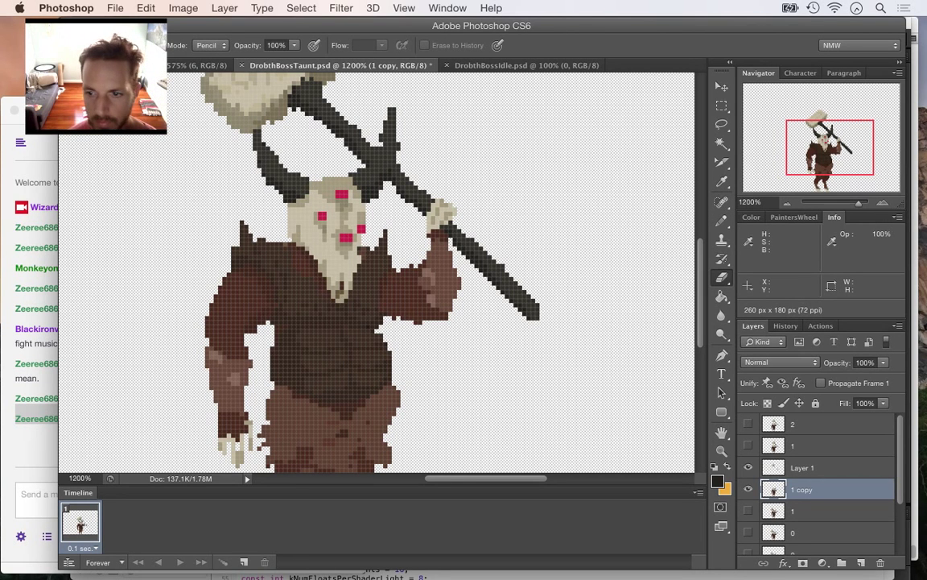
{"action": "key", "text": "alt+shift+bracketright"}
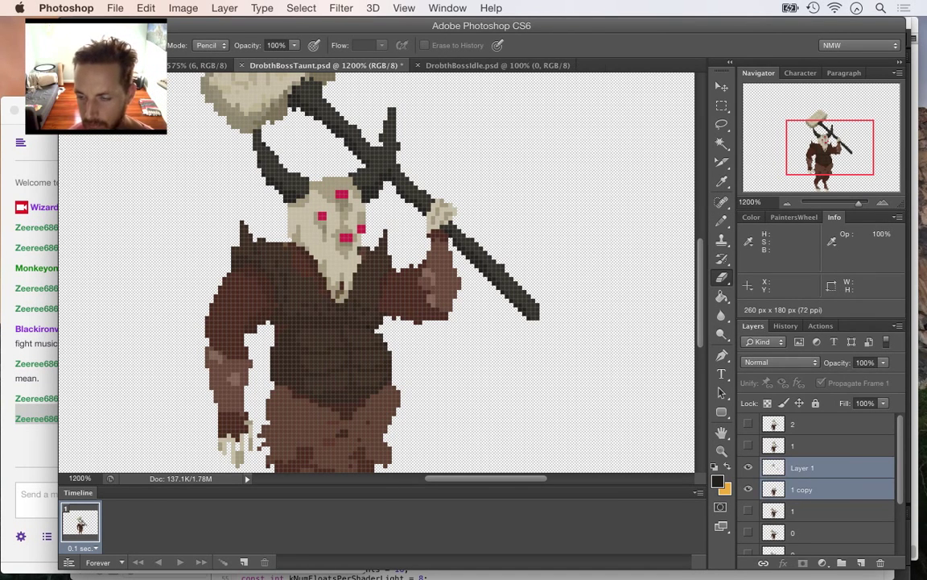
{"action": "right_click", "coordinate": [845, 475]}
{"action": "left_click", "coordinate": [693, 377]}
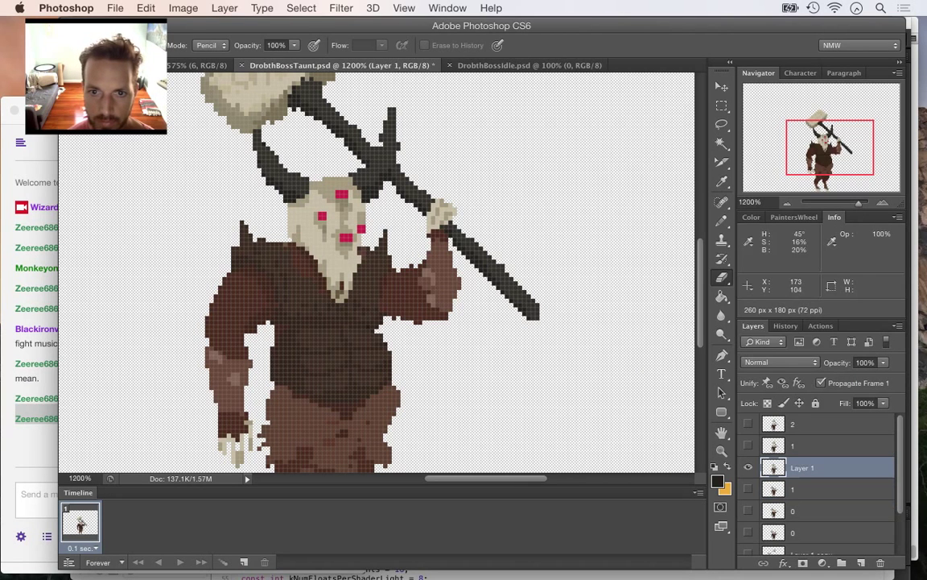
Touch up the hammer shaft on the merged Layer 1 with sampled dark handle tones and the eraser
{"action": "key", "text": "i"}
{"action": "key", "text": "b"}
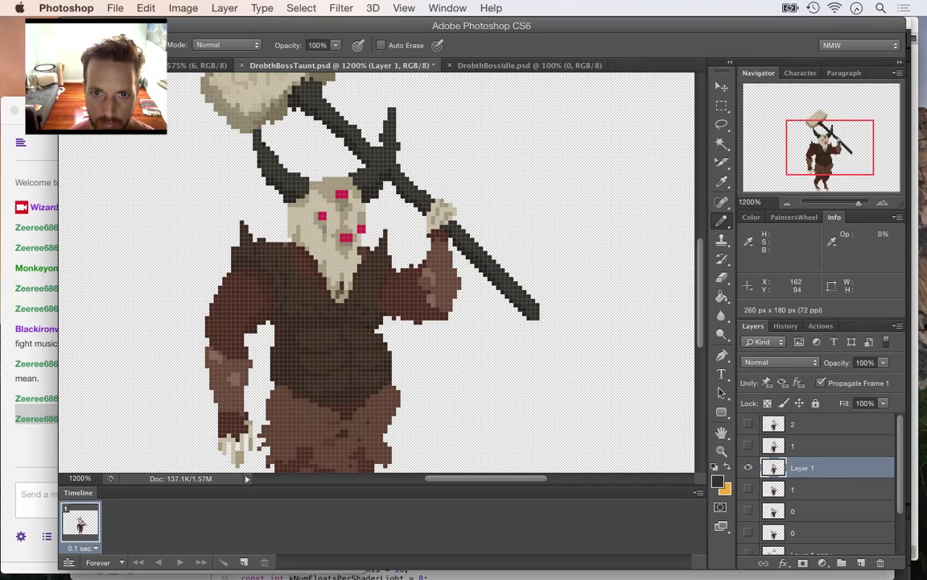
{"action": "key", "text": "e"}
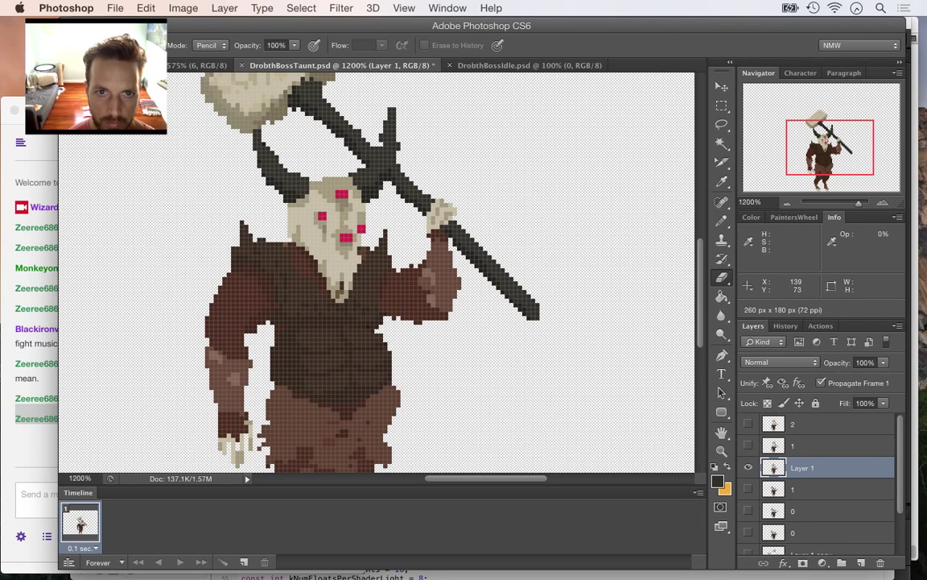
{"action": "key", "text": "i"}
{"action": "left_click", "coordinate": [349, 143]}
{"action": "key", "text": "b"}
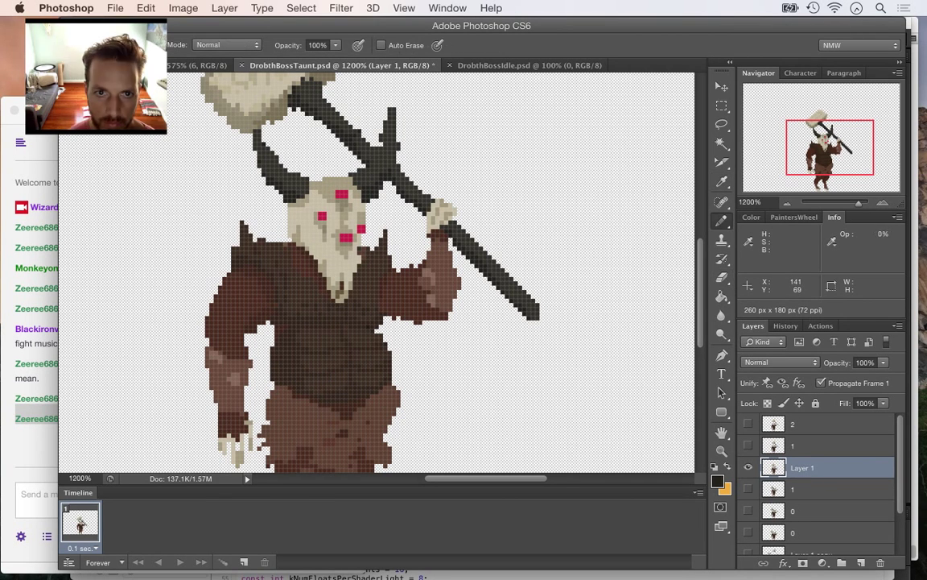
{"action": "key", "text": "e"}
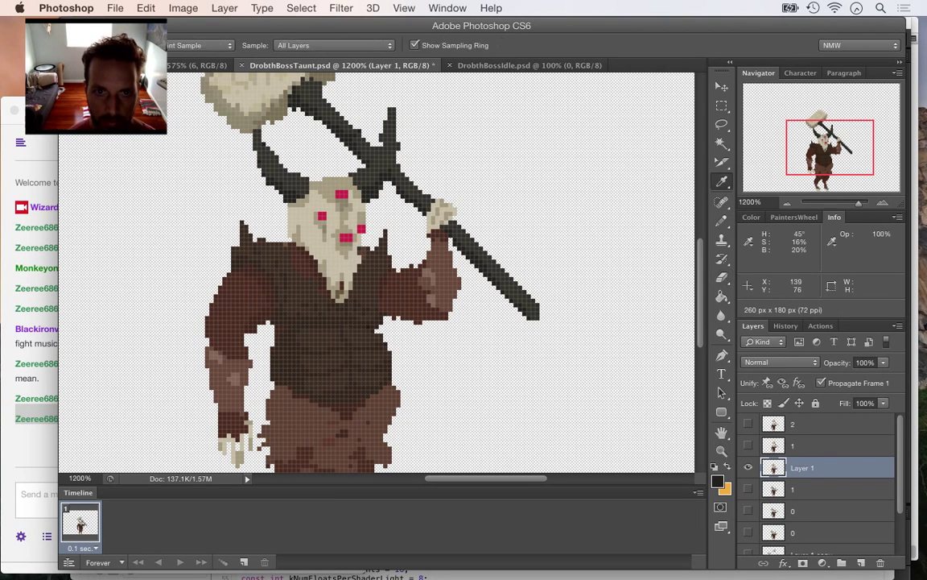
{"action": "left_click", "coordinate": [321, 120], "text": "alt"}
{"action": "key", "text": "e"}
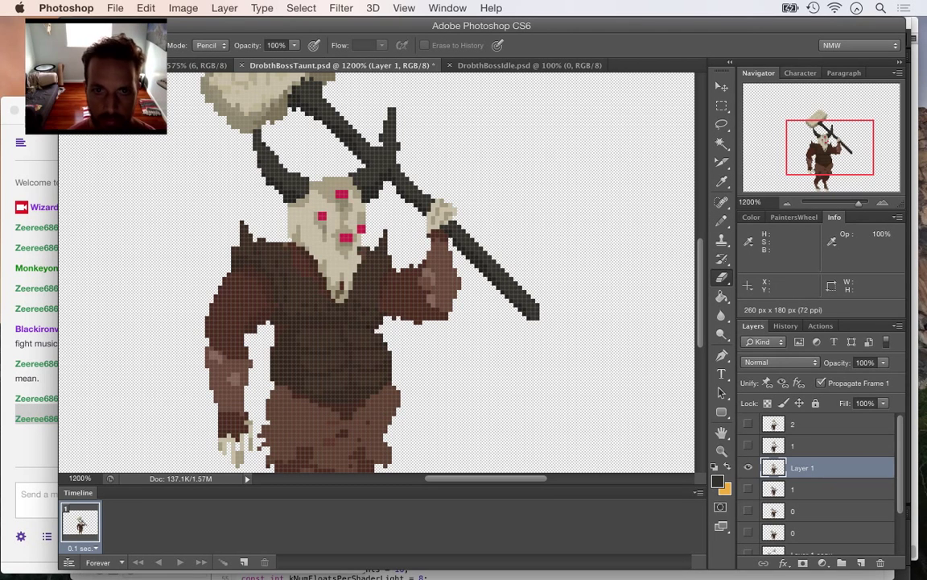
Review the whole boss figure at reduced magnification and save DrobthBossTaunt.psd
{"action": "key", "text": "super+minus"}
{"action": "key", "text": "super+minus"}
{"action": "key", "text": "super+minus"}
{"action": "key", "text": "super+minus"}
{"action": "key", "text": "super+minus"}
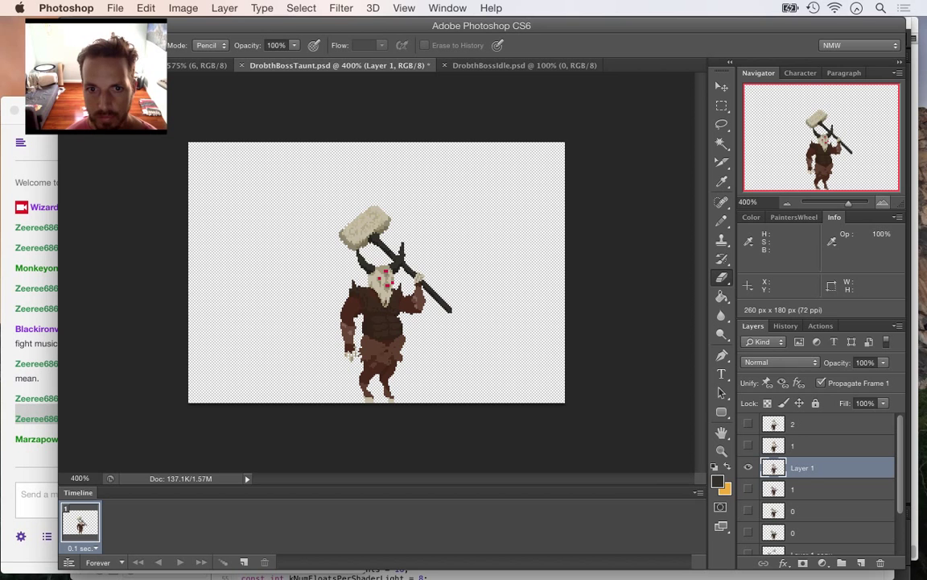
{"action": "key", "text": "super+plus"}
{"action": "left_click", "coordinate": [883, 202]}
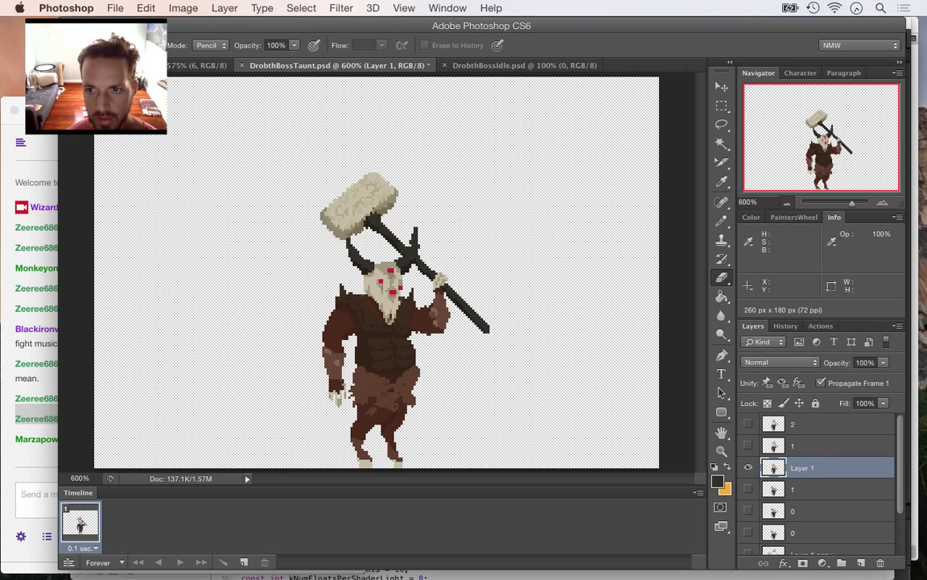
{"action": "left_click", "coordinate": [787, 202]}
{"action": "key", "text": "super+s"}
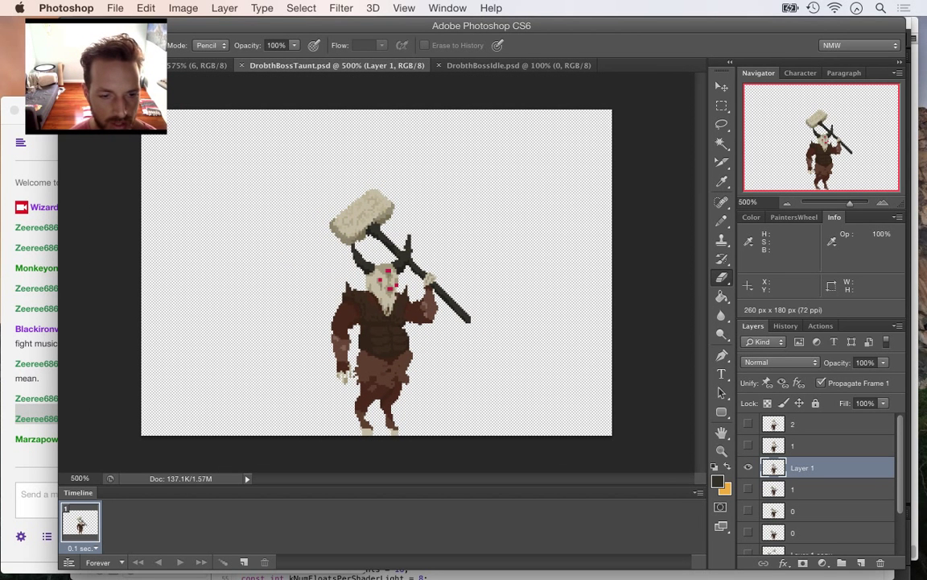
Switch to Safari to read the stream chat and return to Photoshop
{"action": "key", "text": "super+Tab"}
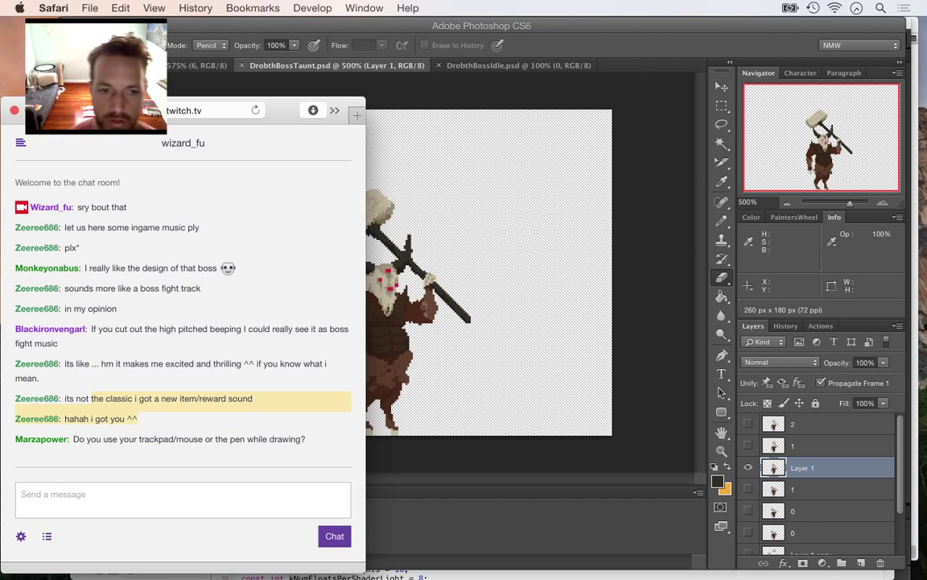
{"action": "key", "text": "super+Tab"}
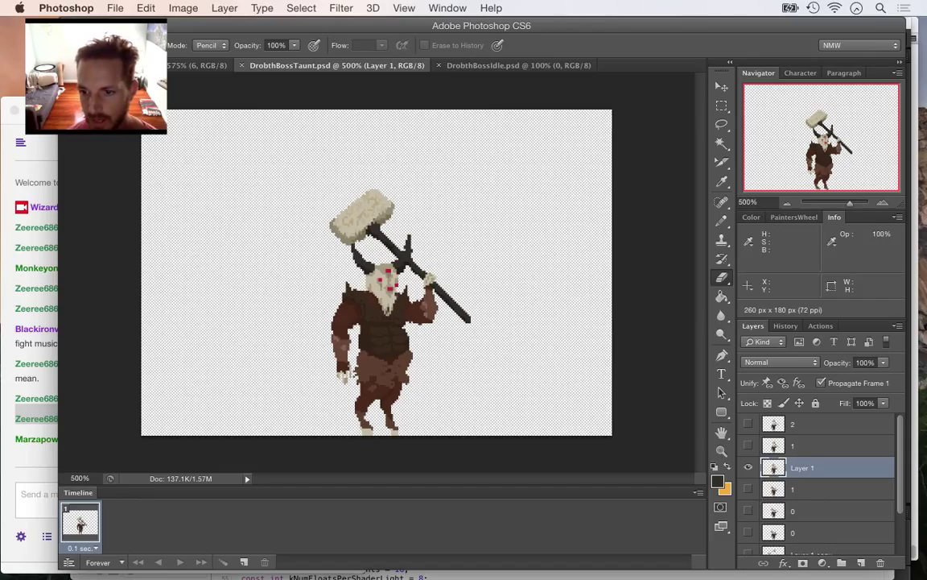
Preview the taunt motion by displaying the frame layers one by one from the lower 0 up to 2
{"action": "scroll", "coordinate": [821, 483], "scroll_direction": "down", "scroll_amount": 2}
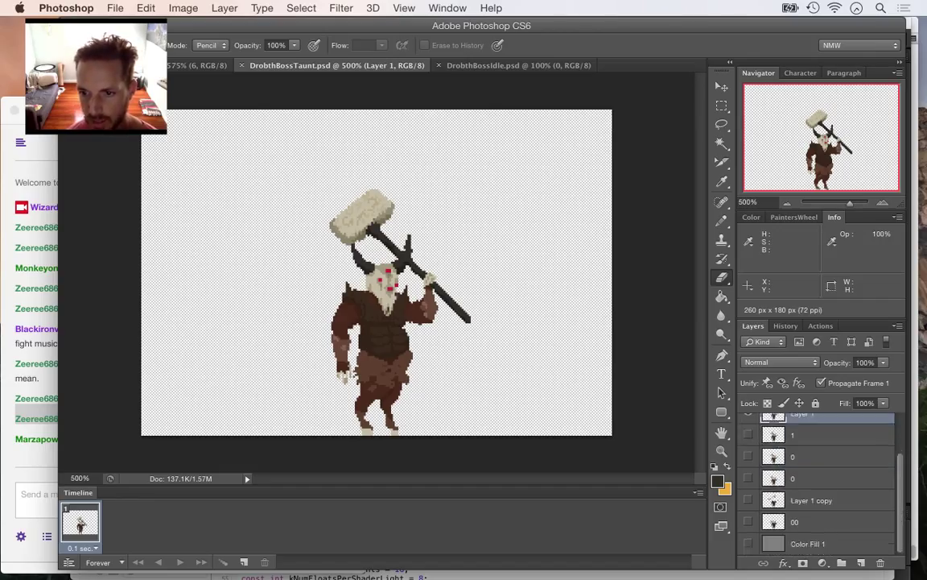
{"action": "left_click", "coordinate": [748, 488]}
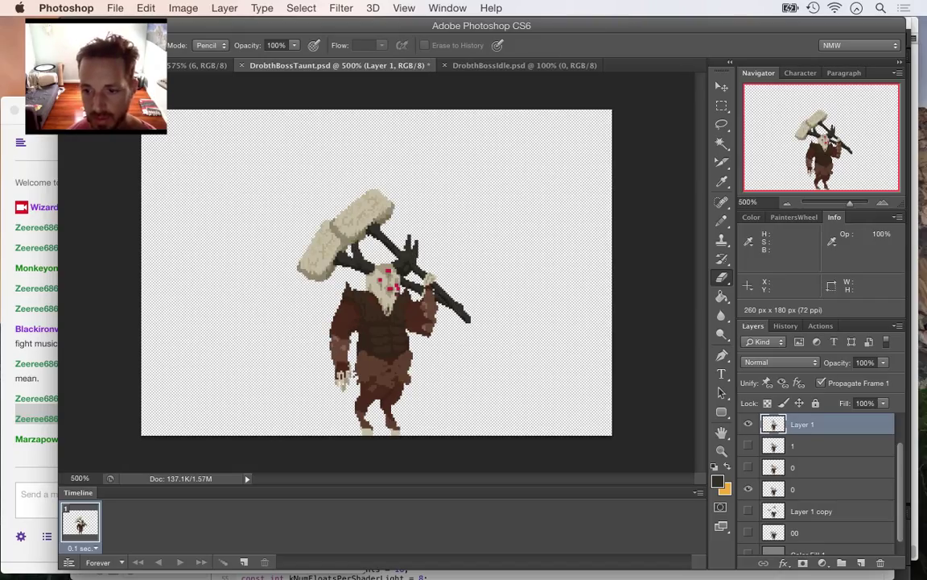
{"action": "left_click", "coordinate": [747, 467]}
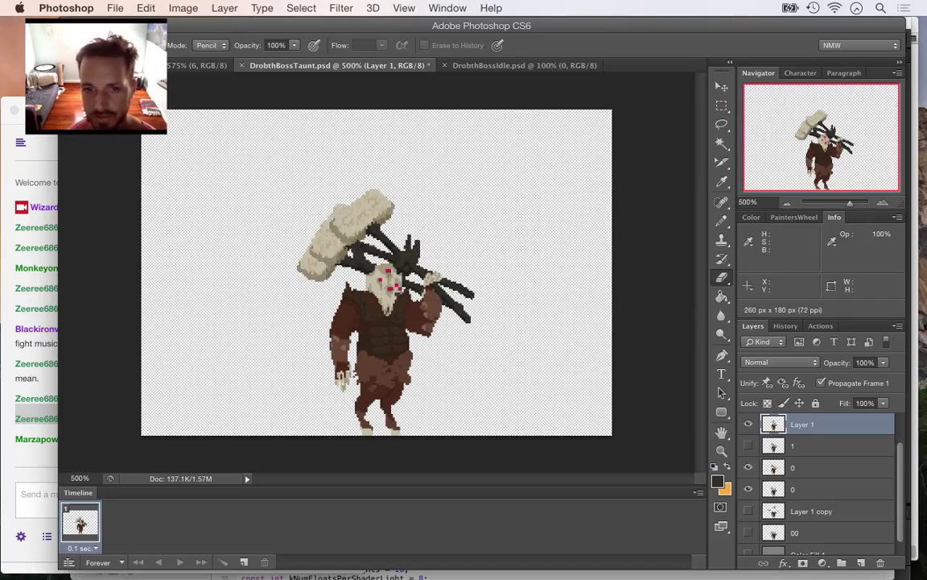
{"action": "left_click", "coordinate": [747, 446]}
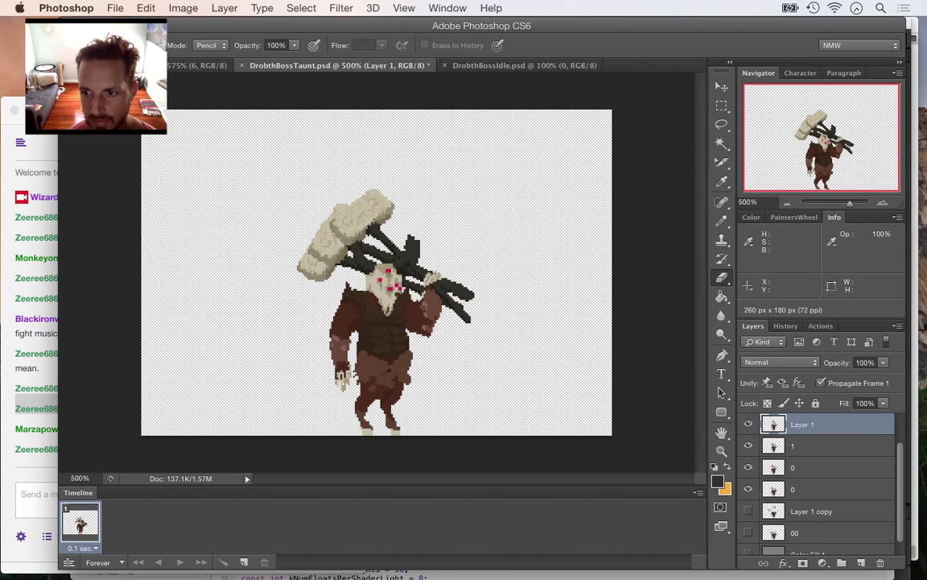
{"action": "scroll", "coordinate": [817, 483], "scroll_direction": "up", "scroll_amount": 2}
{"action": "left_click", "coordinate": [748, 445]}
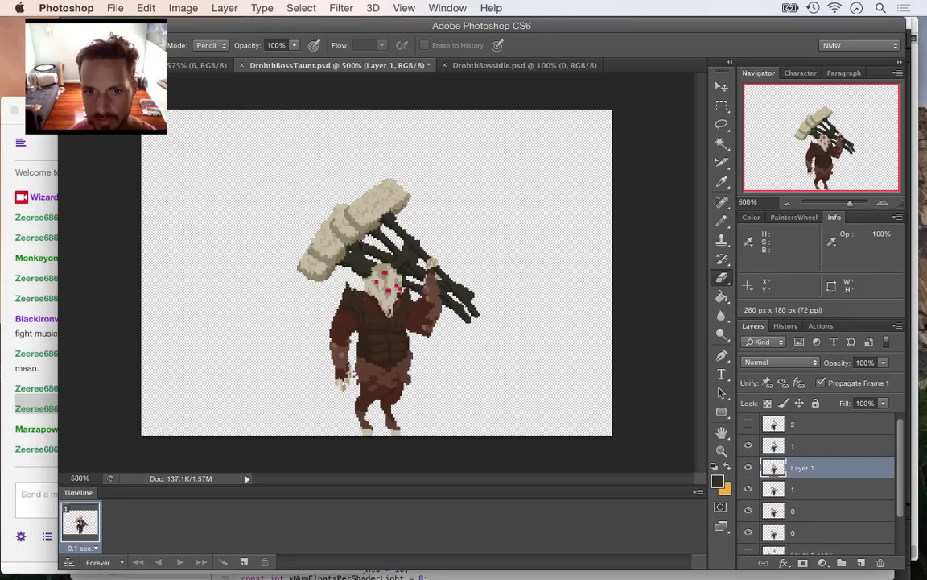
{"action": "left_click", "coordinate": [748, 423]}
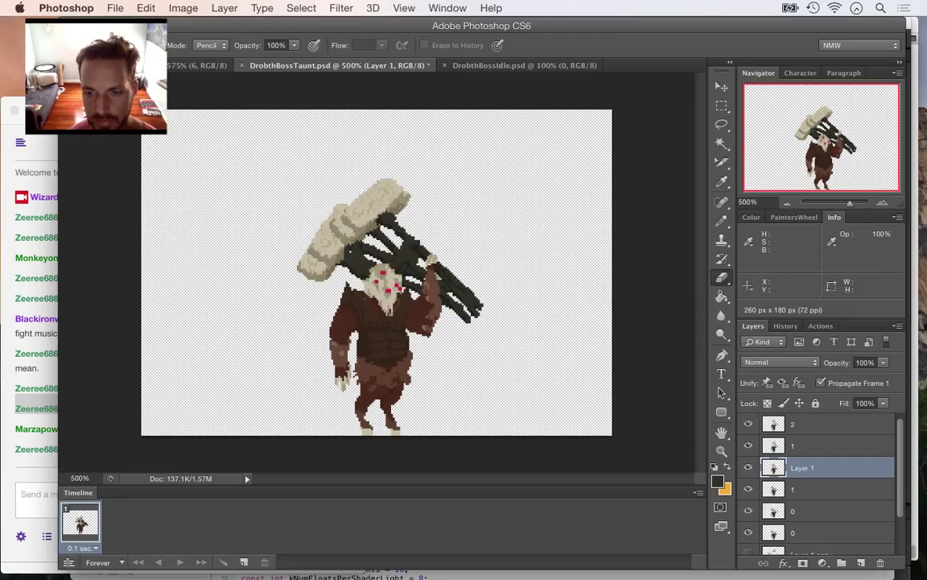
Hide the frame layers one by one from 2 down to the upper 0, leaving only the lower 0 displayed
{"action": "left_click", "coordinate": [748, 423]}
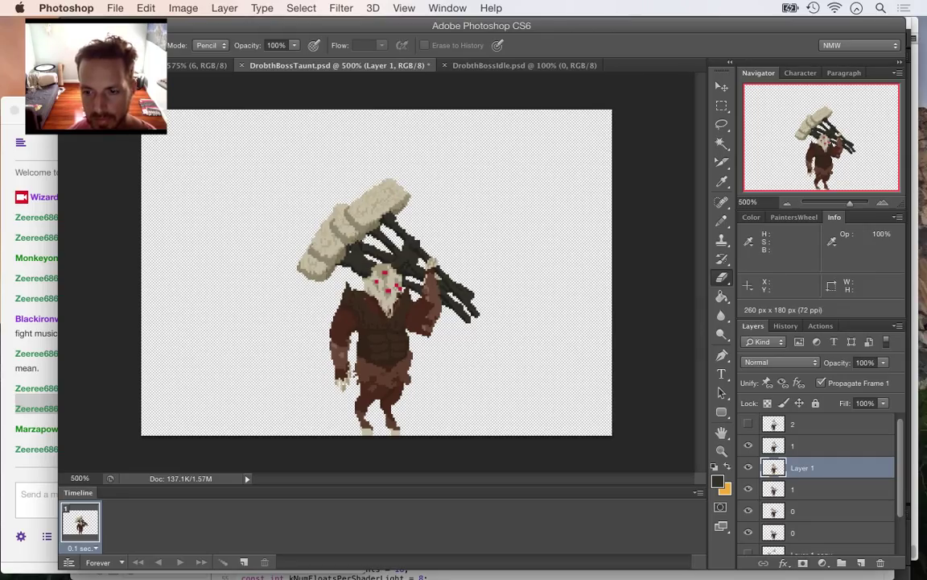
{"action": "left_click", "coordinate": [748, 445]}
{"action": "left_click", "coordinate": [748, 467]}
{"action": "left_click", "coordinate": [748, 489]}
{"action": "left_click", "coordinate": [748, 511]}
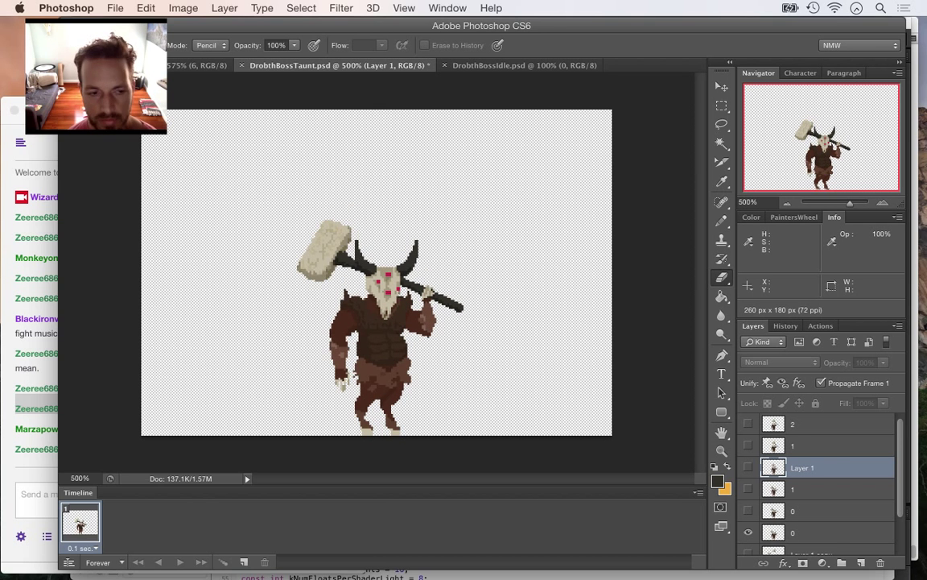
Switch to Safari to check for new chat messages and come back to the Photoshop document
{"action": "key", "text": "super+Tab"}
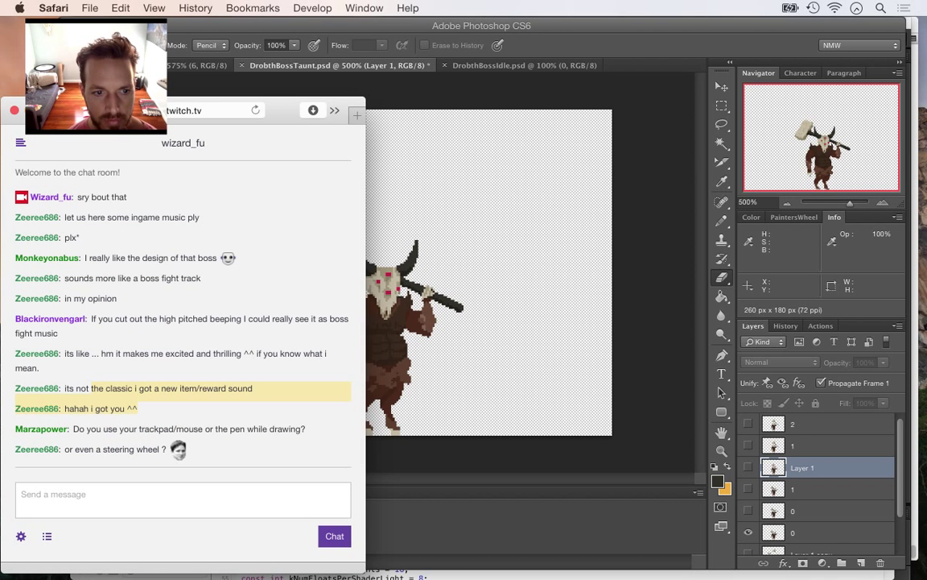
{"action": "key", "text": "super+Tab"}
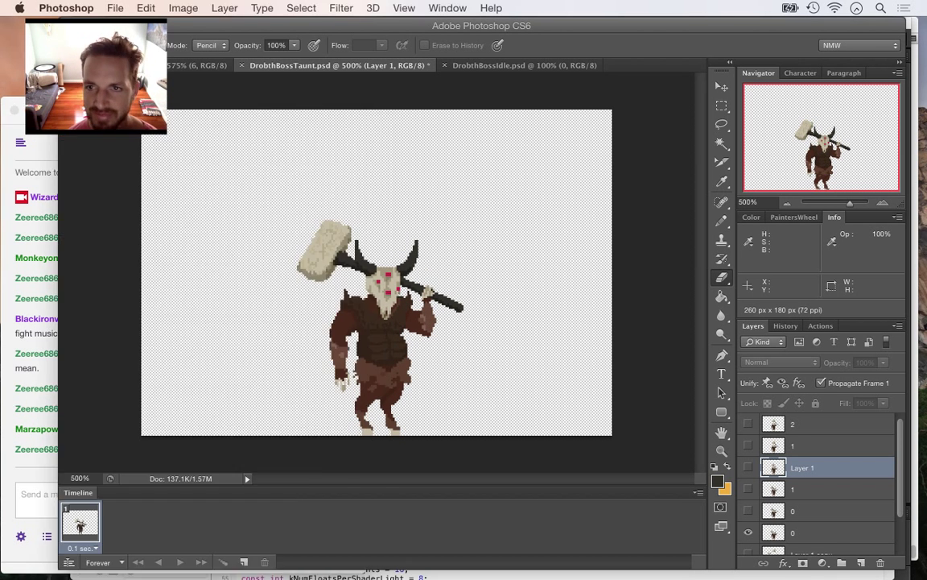
Compare the two 0 frame layers with the lower layer 1 by toggling their visibility, leaving only that layer 1 displayed
{"action": "scroll", "coordinate": [821, 483], "scroll_direction": "down", "scroll_amount": 1}
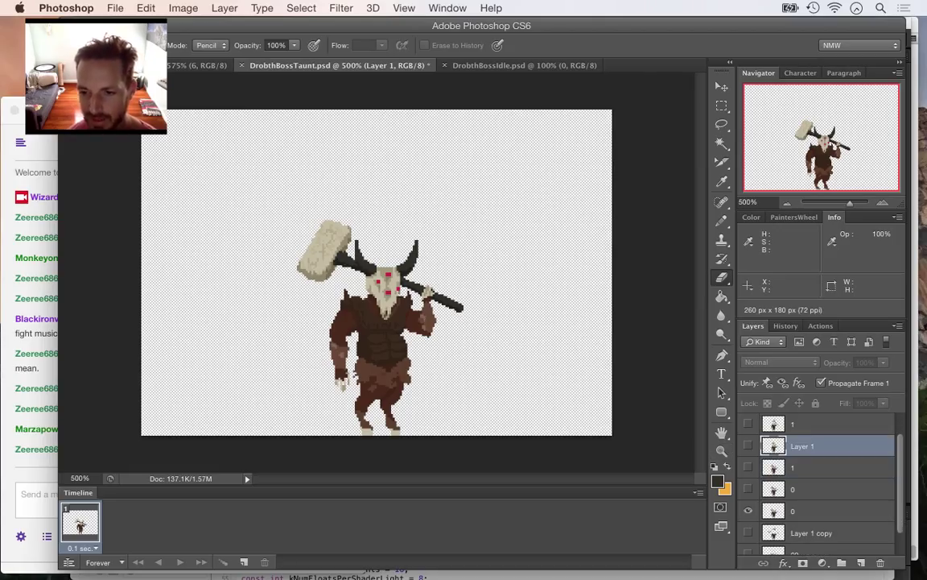
{"action": "left_click", "coordinate": [821, 511]}
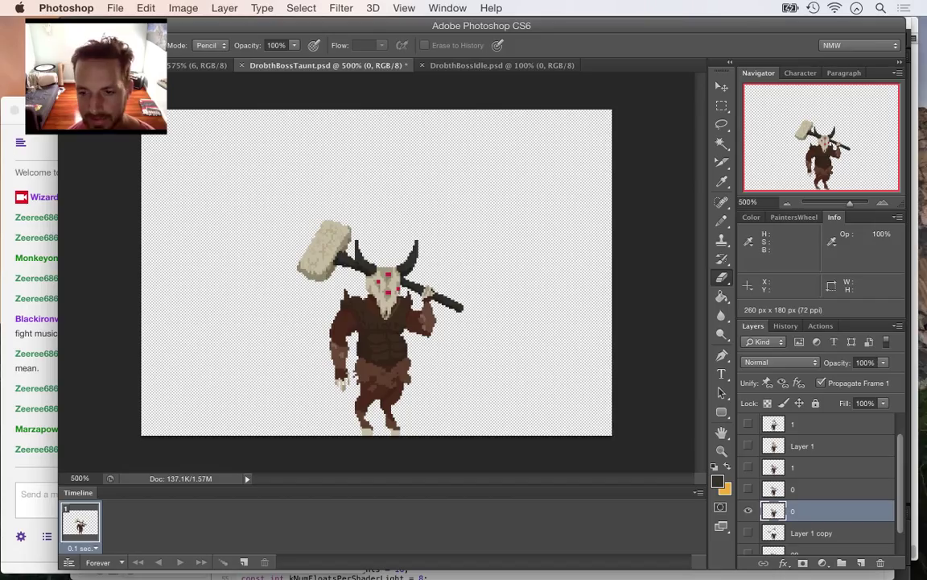
{"action": "left_click", "coordinate": [748, 489]}
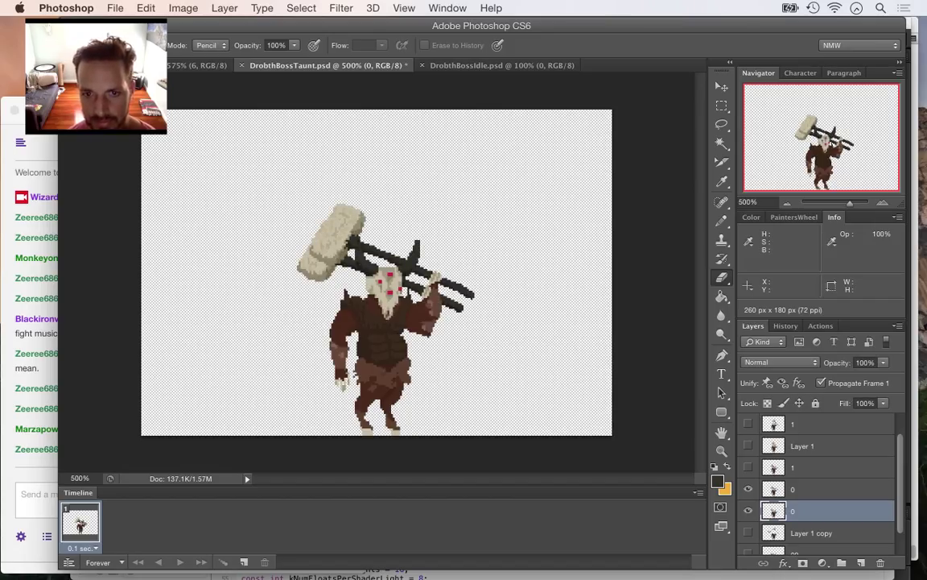
{"action": "left_click", "coordinate": [748, 467]}
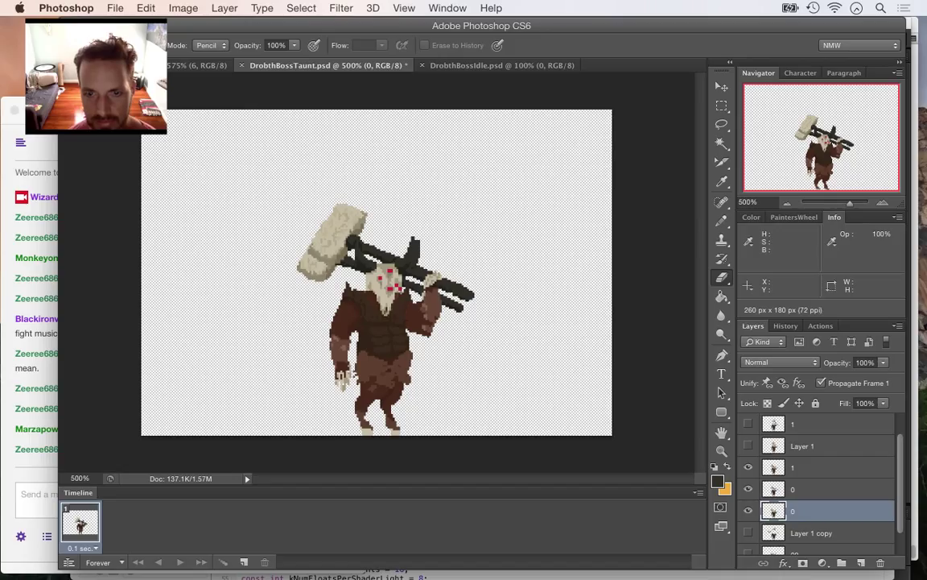
{"action": "left_click", "coordinate": [749, 510]}
{"action": "left_click", "coordinate": [749, 489]}
{"action": "left_click", "coordinate": [749, 489]}
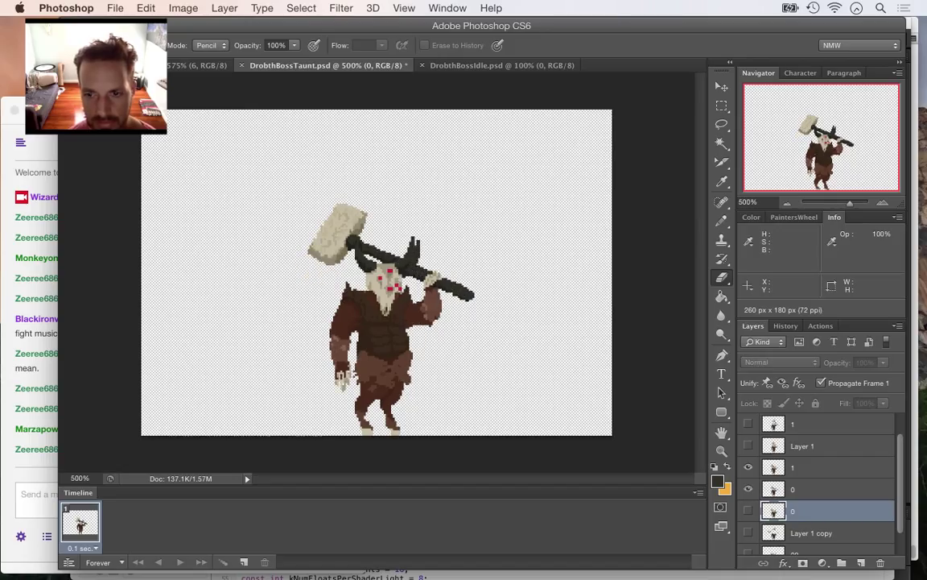
{"action": "left_click", "coordinate": [749, 467]}
{"action": "left_click", "coordinate": [748, 467]}
{"action": "left_click", "coordinate": [749, 488]}
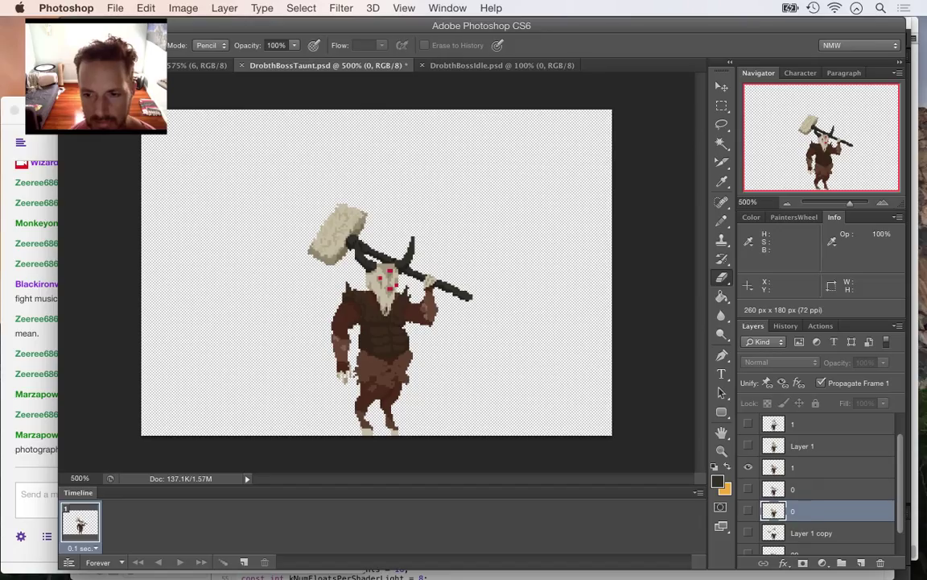
Rename the upper 0 layer, directly below the displayed layer 1, as 1ish
{"action": "double_click", "coordinate": [793, 489]}
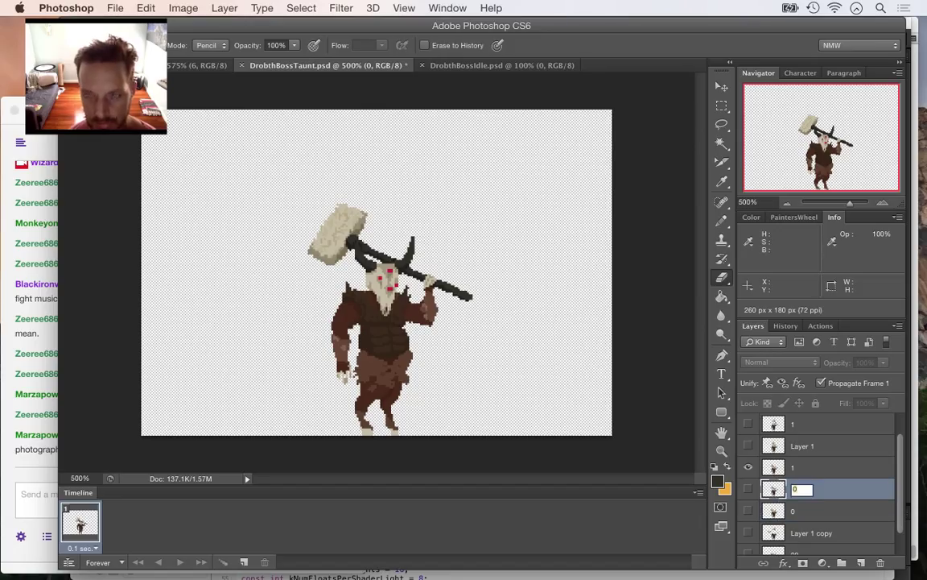
{"action": "type", "text": "1ish"}
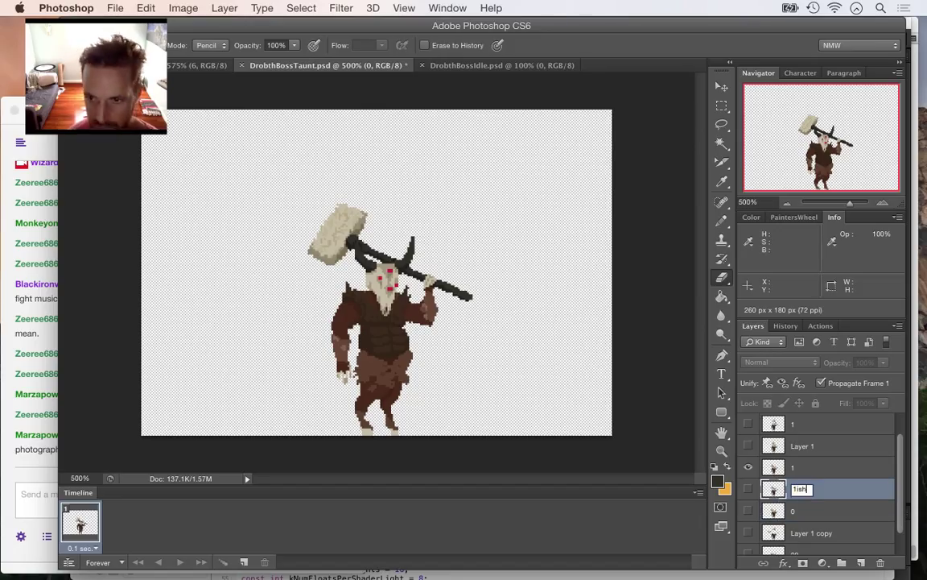
{"action": "key", "text": "Return"}
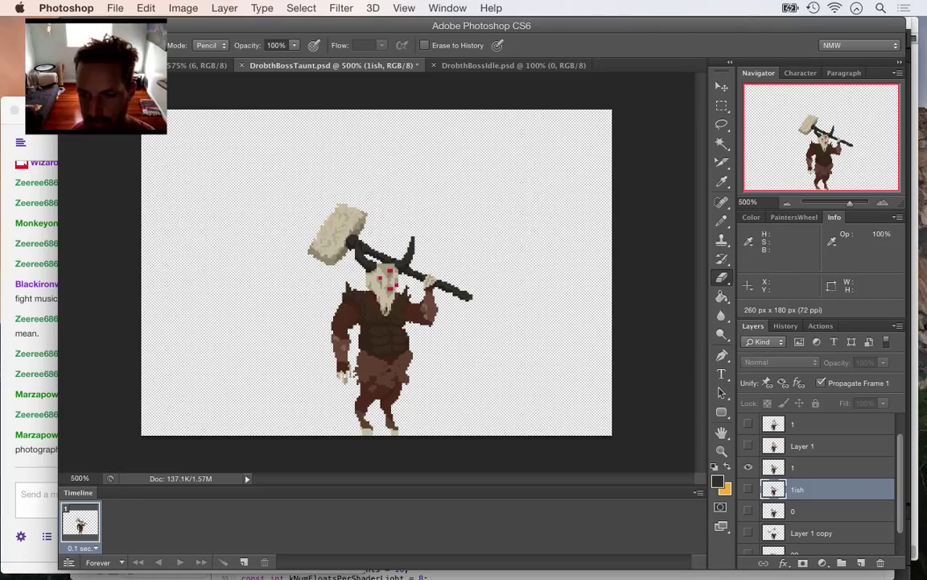
Rename the three layers above the displayed layer 1 as 2, 3 and 4, going upward
{"action": "double_click", "coordinate": [802, 445]}
{"action": "type", "text": "2"}
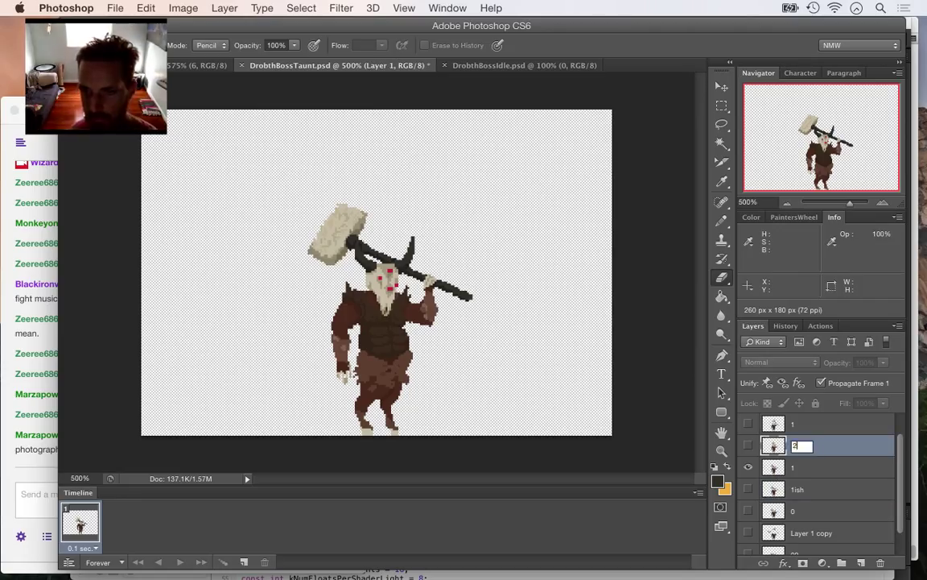
{"action": "double_click", "coordinate": [794, 424]}
{"action": "type", "text": "3"}
{"action": "key", "text": "Return"}
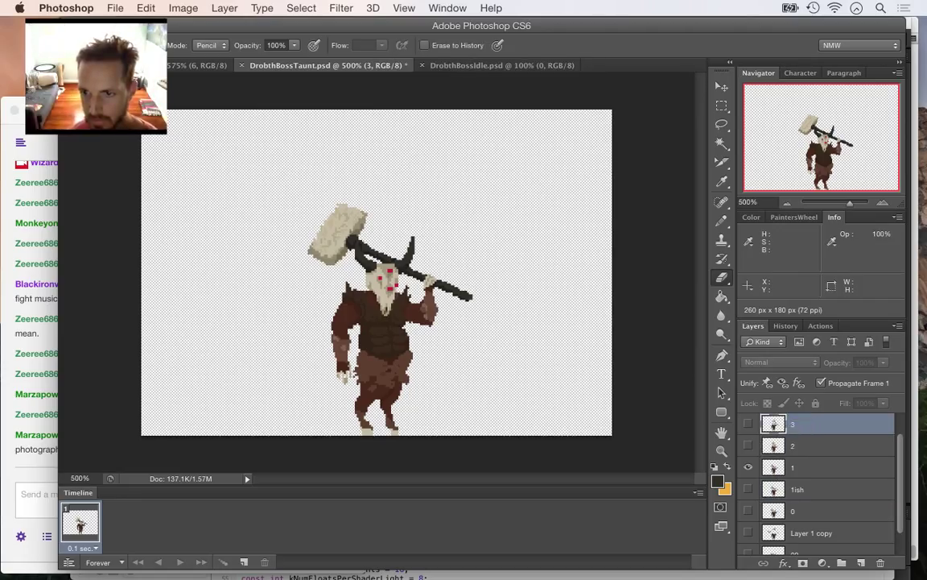
{"action": "scroll", "coordinate": [805, 435], "scroll_direction": "up", "scroll_amount": 1}
{"action": "double_click", "coordinate": [794, 423]}
{"action": "type", "text": "4"}
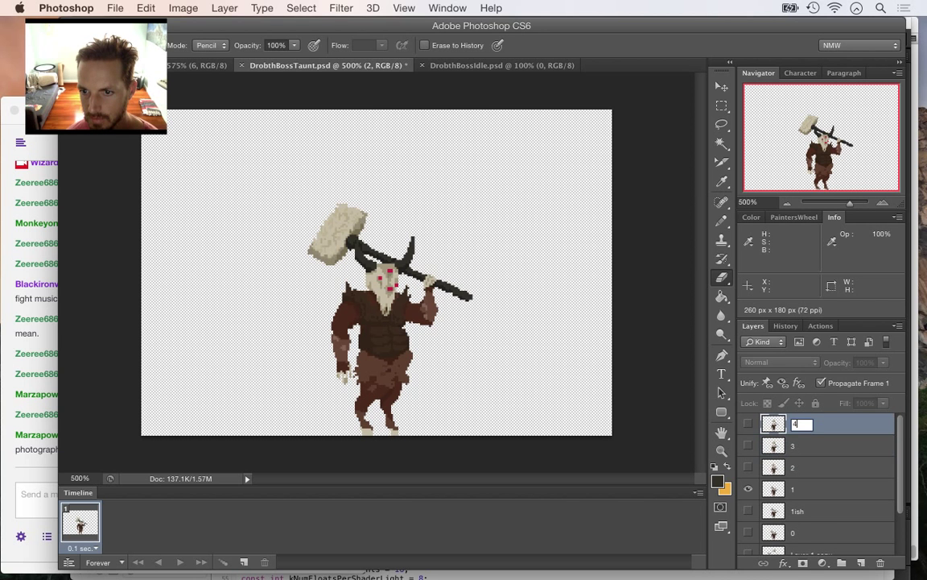
{"action": "key", "text": "Return"}
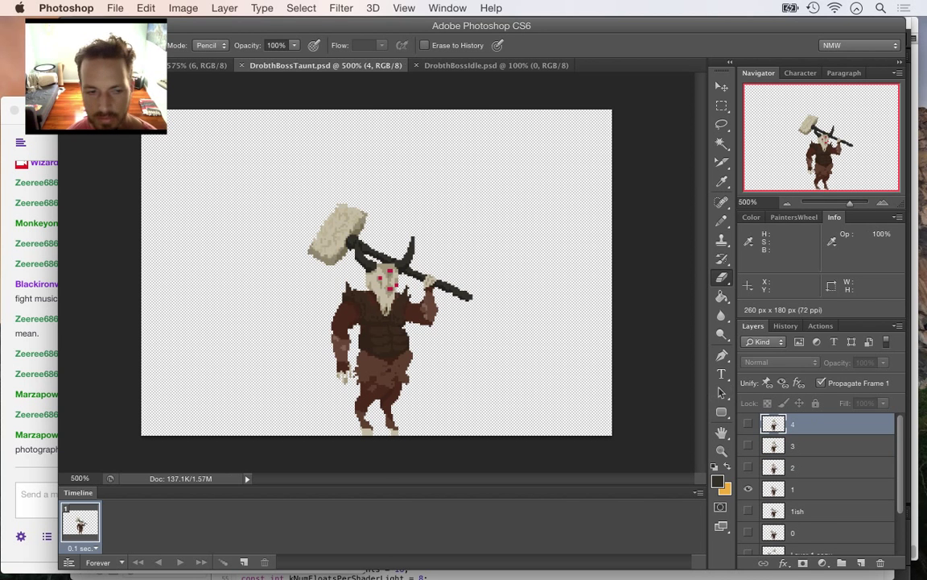
Switch to Safari to read the latest stream chat message, then go back to Photoshop
{"action": "key", "text": "super+Tab"}
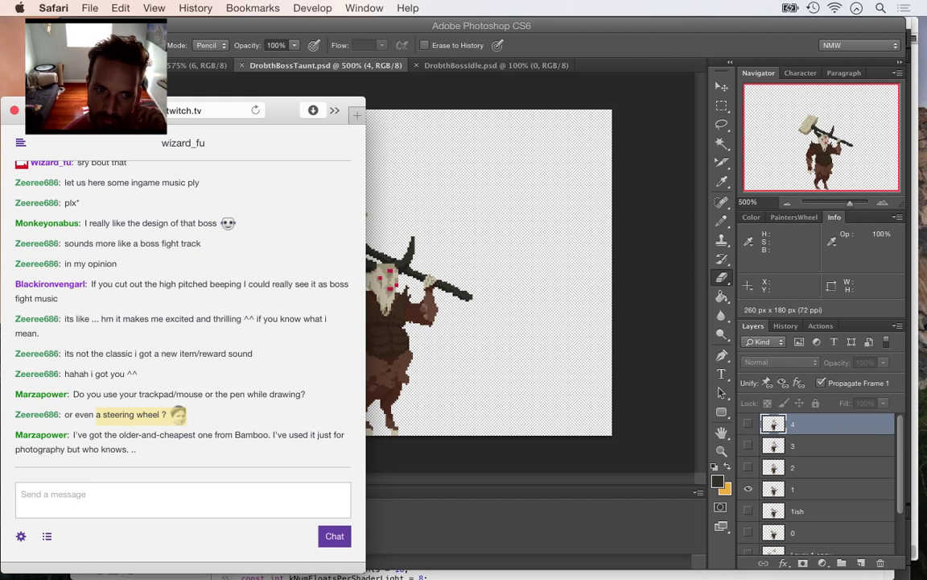
{"action": "left_click_drag", "start_coordinate": [113, 435], "coordinate": [122, 449]}
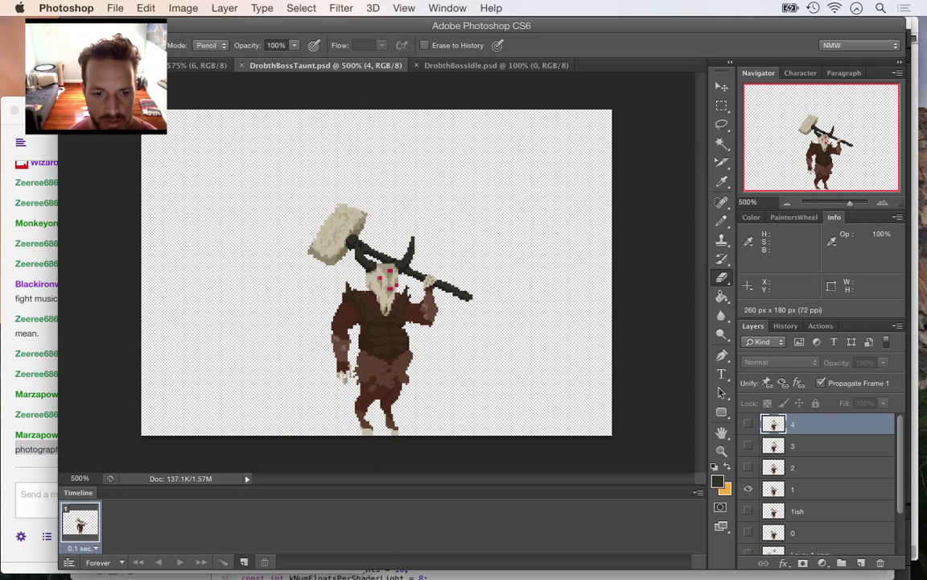
Make animation frame 1 show only layer 0, and add frame 2 showing only layer 1
{"action": "left_click", "coordinate": [244, 561]}
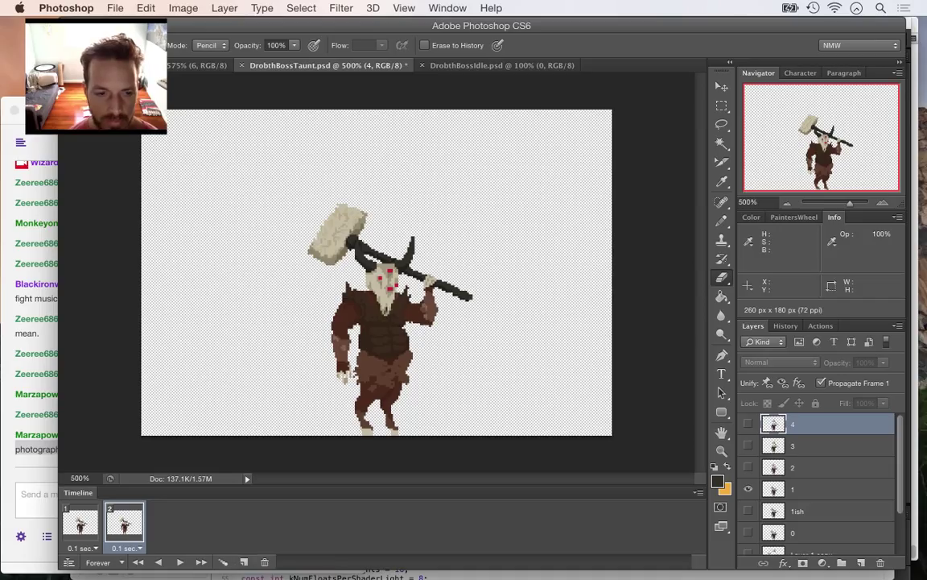
{"action": "left_click", "coordinate": [265, 562]}
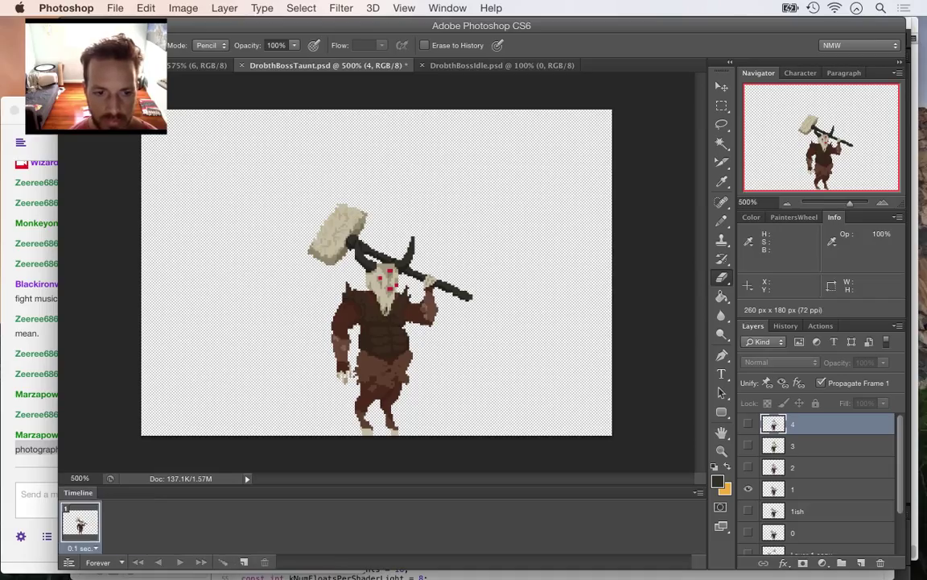
{"action": "left_click", "coordinate": [749, 532]}
{"action": "left_click", "coordinate": [749, 489]}
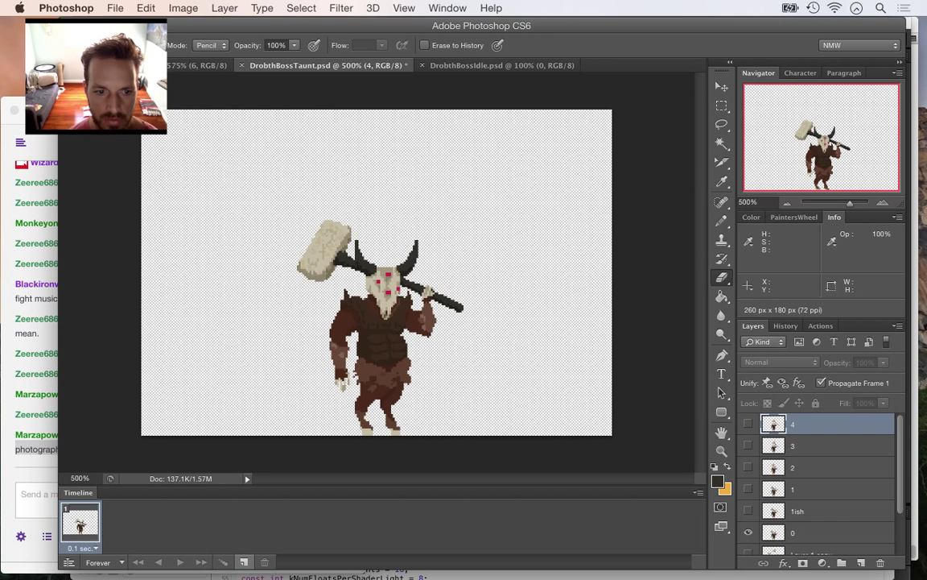
{"action": "left_click", "coordinate": [243, 561]}
{"action": "left_click", "coordinate": [749, 532]}
{"action": "left_click", "coordinate": [749, 488]}
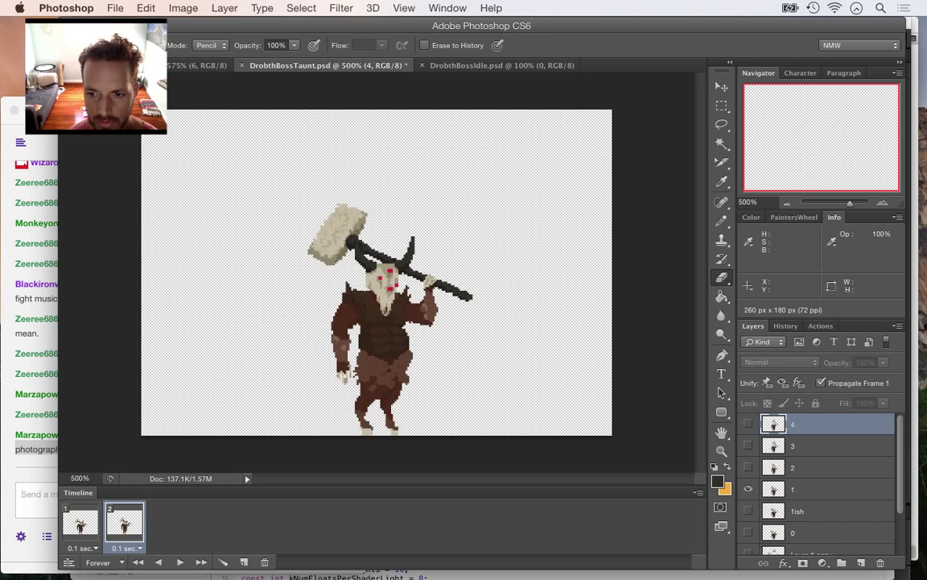
Add animation frames 3, 4 and 5, showing only layers 2, 3 and 4 respectively
{"action": "left_click", "coordinate": [244, 562]}
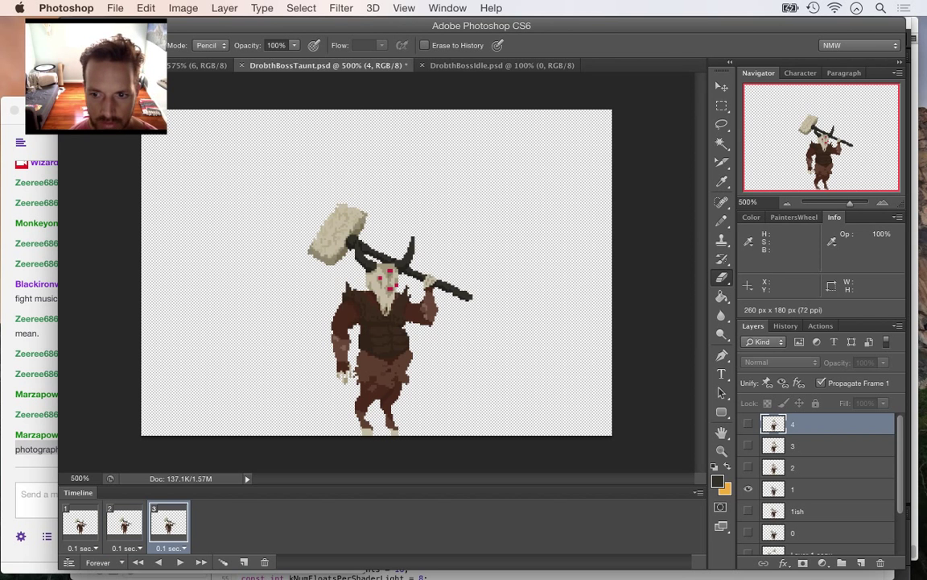
{"action": "left_click", "coordinate": [748, 489]}
{"action": "left_click", "coordinate": [748, 467]}
{"action": "left_click", "coordinate": [243, 561]}
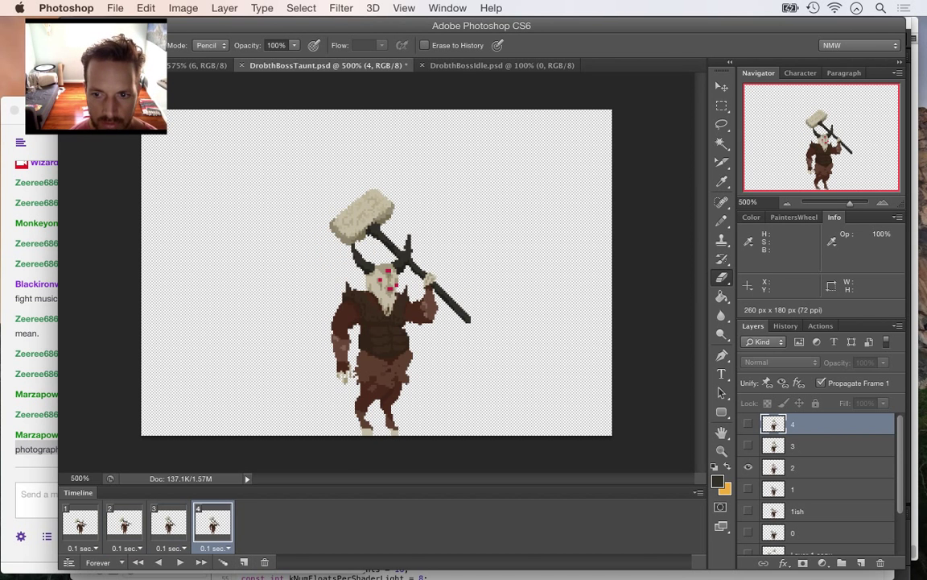
{"action": "left_click", "coordinate": [747, 467]}
{"action": "left_click", "coordinate": [748, 445]}
{"action": "left_click", "coordinate": [244, 561]}
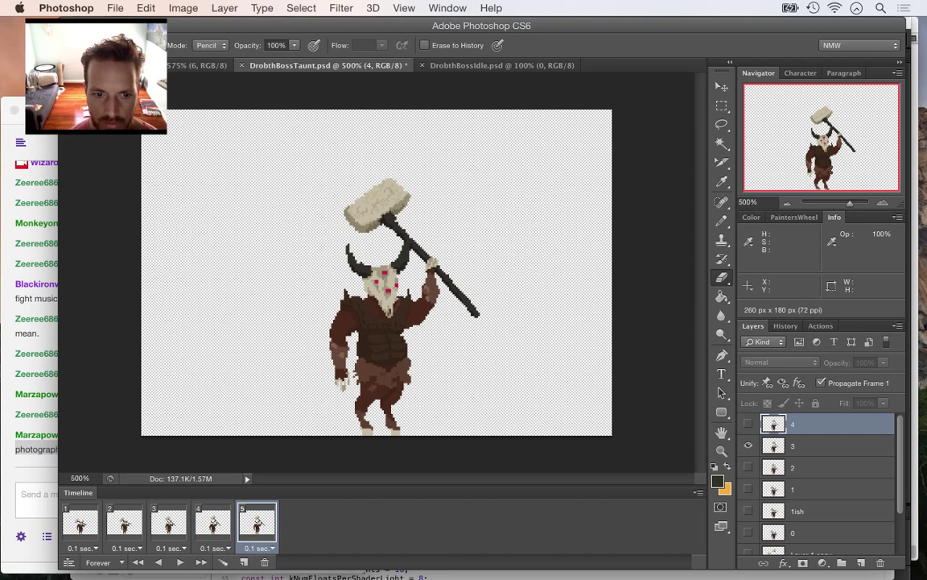
{"action": "left_click", "coordinate": [748, 445]}
{"action": "left_click", "coordinate": [748, 423]}
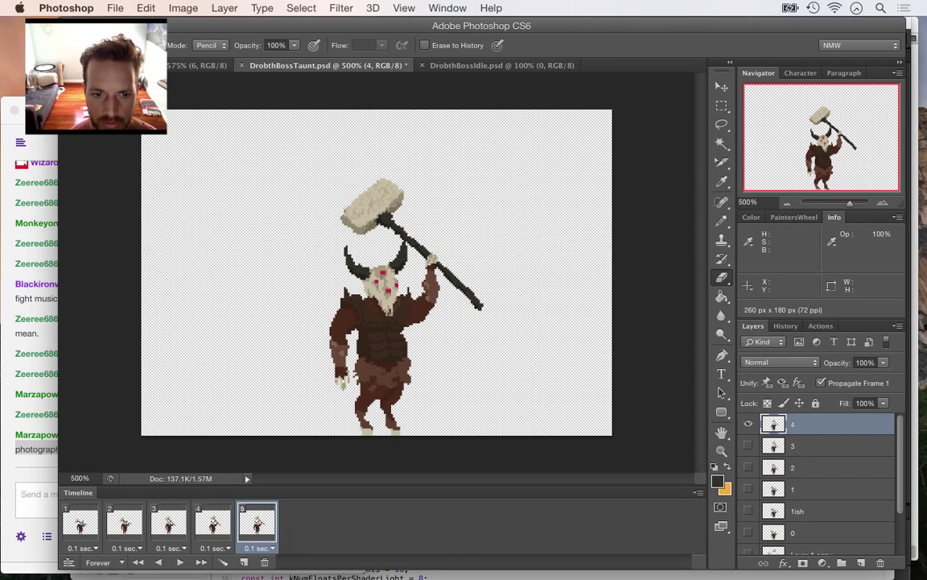
Add animation frames 6 to 9, alternating between showing only layer 3 and only layer 4, starting with layer 3
{"action": "left_click", "coordinate": [243, 561]}
{"action": "left_click", "coordinate": [748, 423]}
{"action": "left_click", "coordinate": [748, 445]}
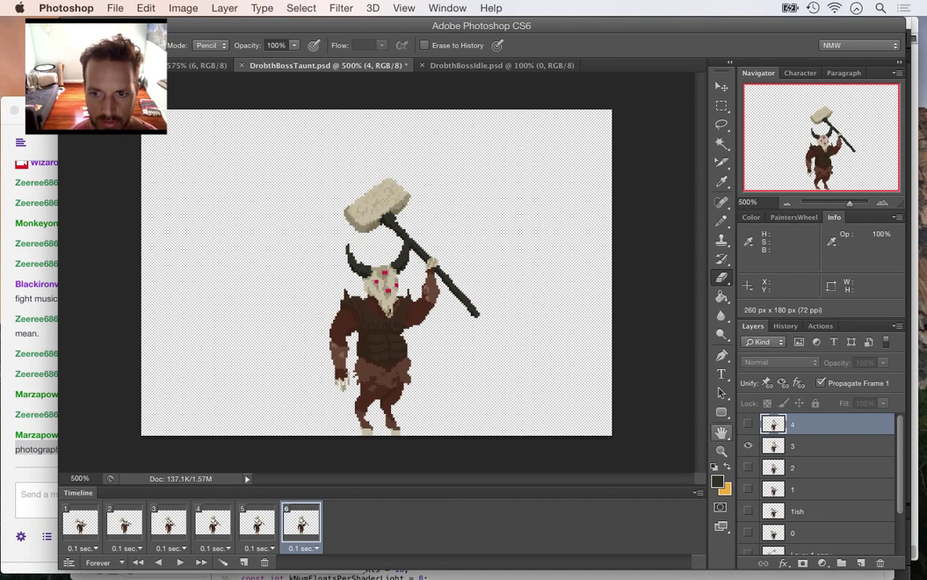
{"action": "left_click", "coordinate": [243, 561]}
{"action": "left_click", "coordinate": [748, 445]}
{"action": "left_click", "coordinate": [748, 424]}
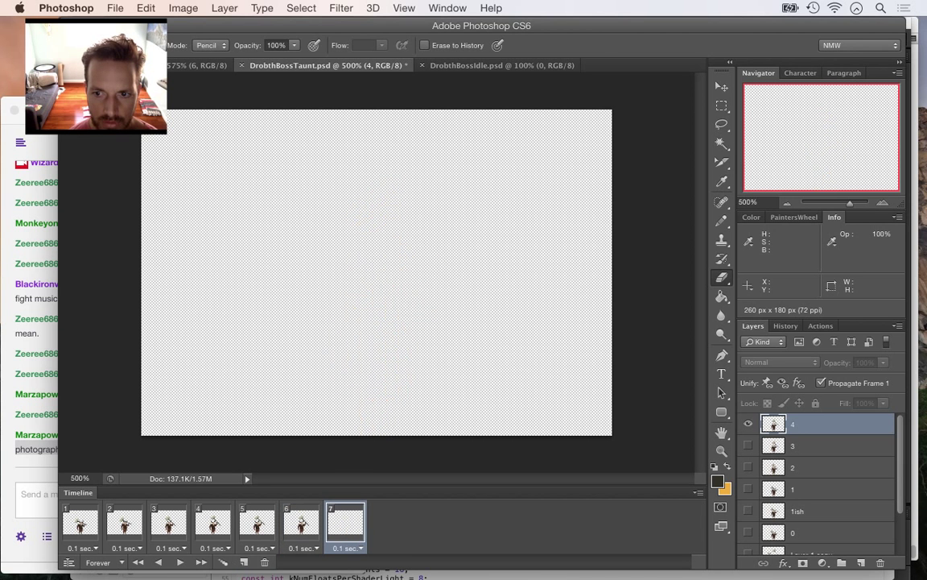
{"action": "left_click", "coordinate": [243, 562]}
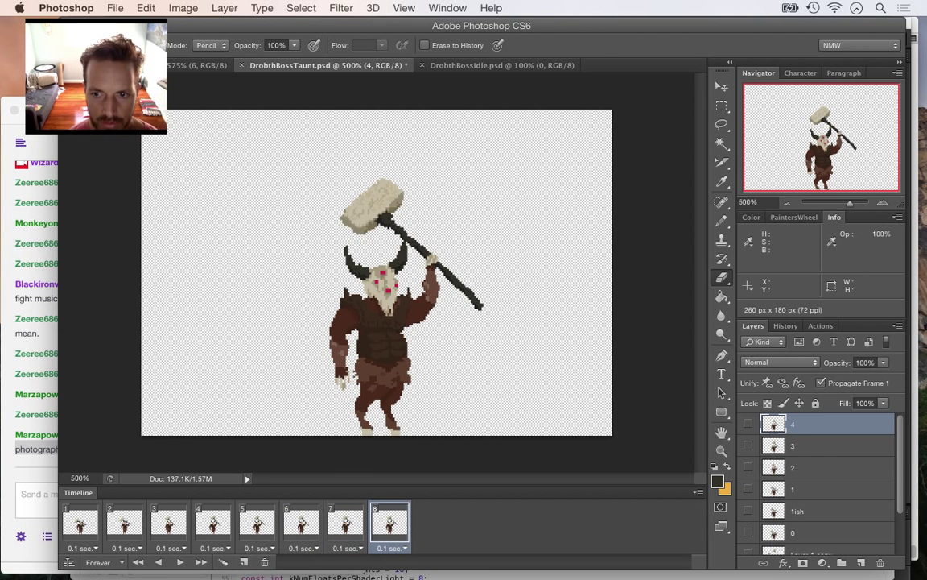
{"action": "left_click", "coordinate": [748, 423]}
{"action": "left_click", "coordinate": [748, 445]}
{"action": "left_click", "coordinate": [243, 562]}
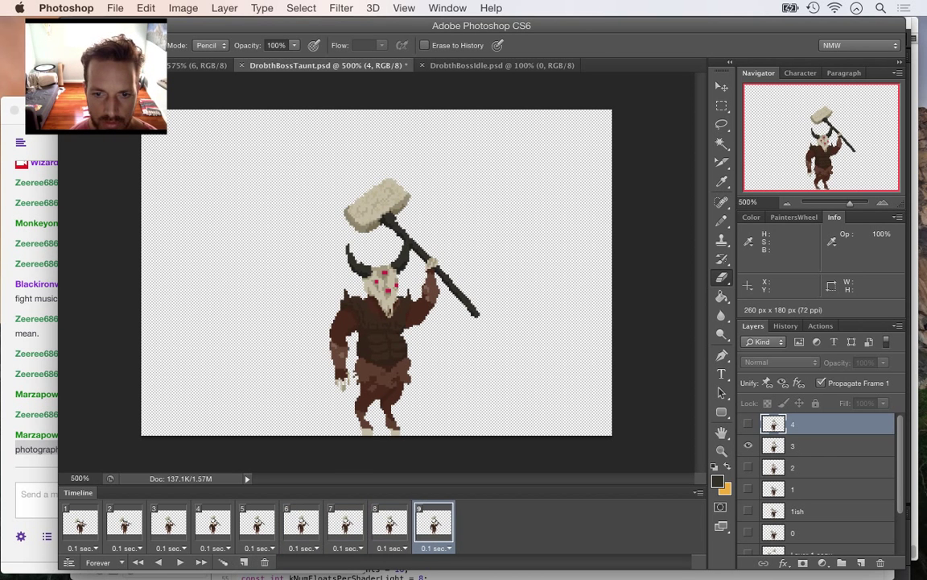
{"action": "left_click", "coordinate": [748, 446]}
{"action": "left_click", "coordinate": [747, 424]}
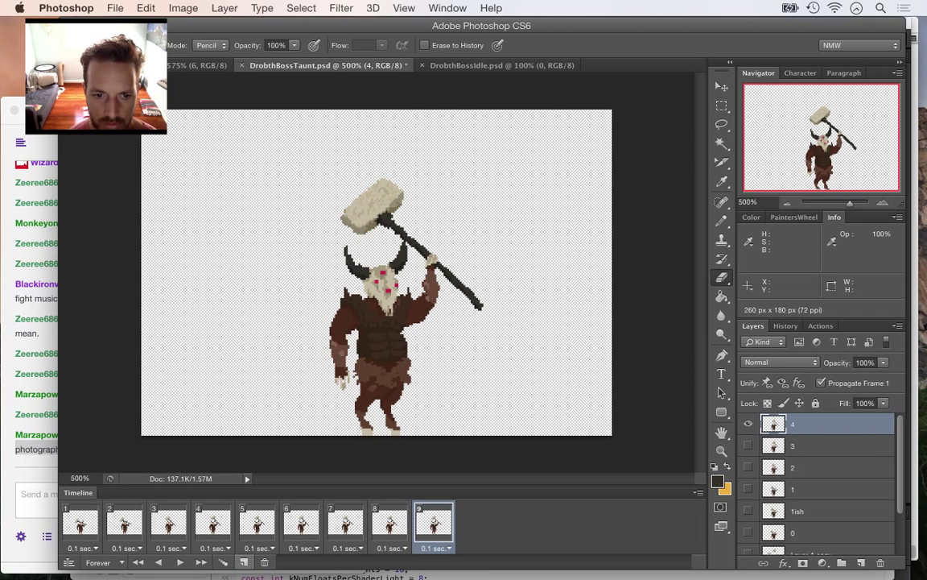
Add animation frames 10, 11 and 12, showing only layers 2, 1 and 0 respectively
{"action": "left_click", "coordinate": [243, 561]}
{"action": "left_click", "coordinate": [748, 423]}
{"action": "left_click", "coordinate": [748, 467]}
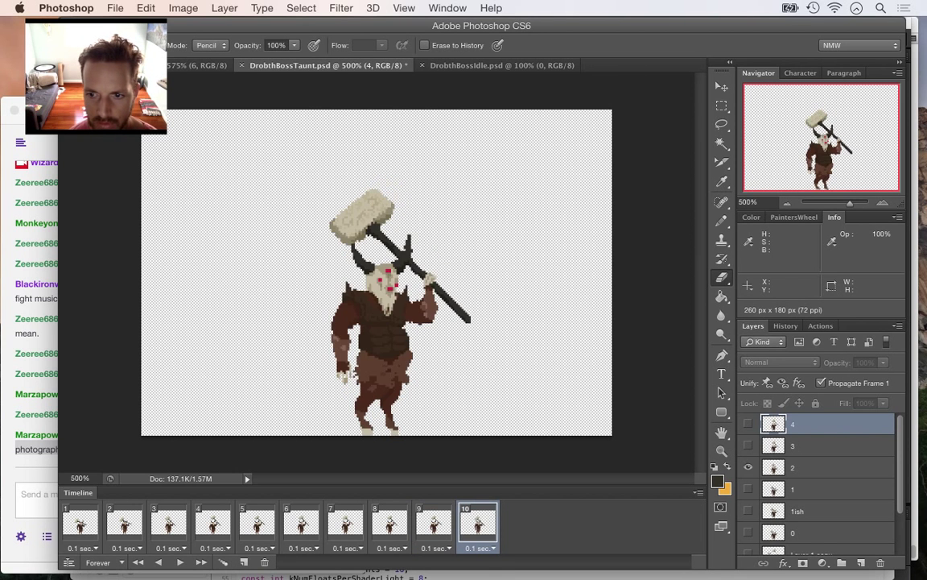
{"action": "left_click", "coordinate": [243, 562]}
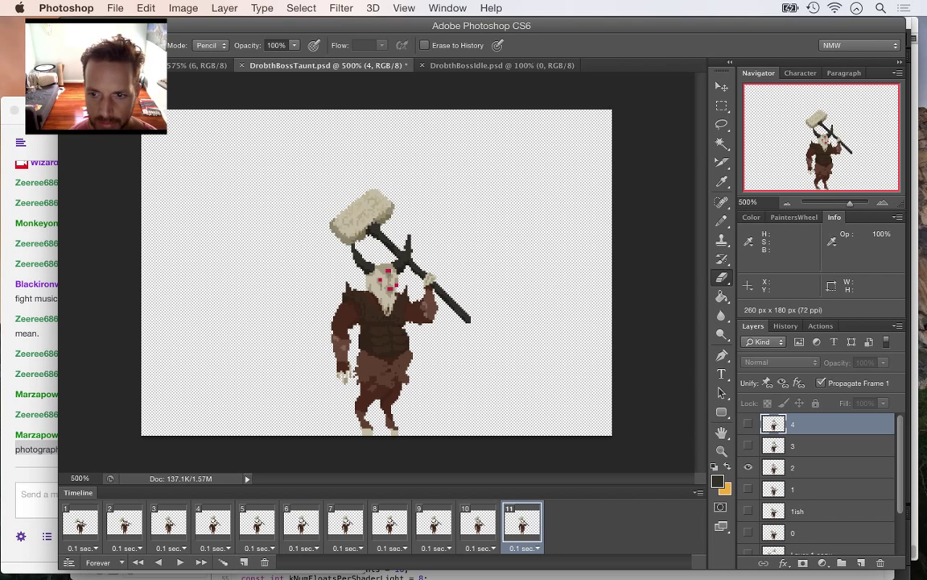
{"action": "left_click", "coordinate": [748, 488]}
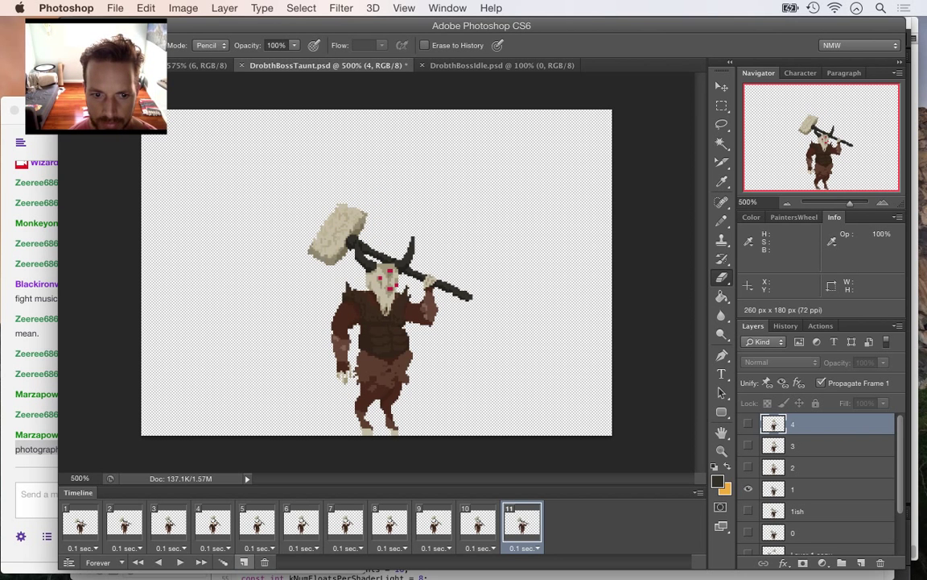
{"action": "left_click", "coordinate": [243, 562]}
{"action": "left_click", "coordinate": [747, 489]}
{"action": "left_click", "coordinate": [748, 532]}
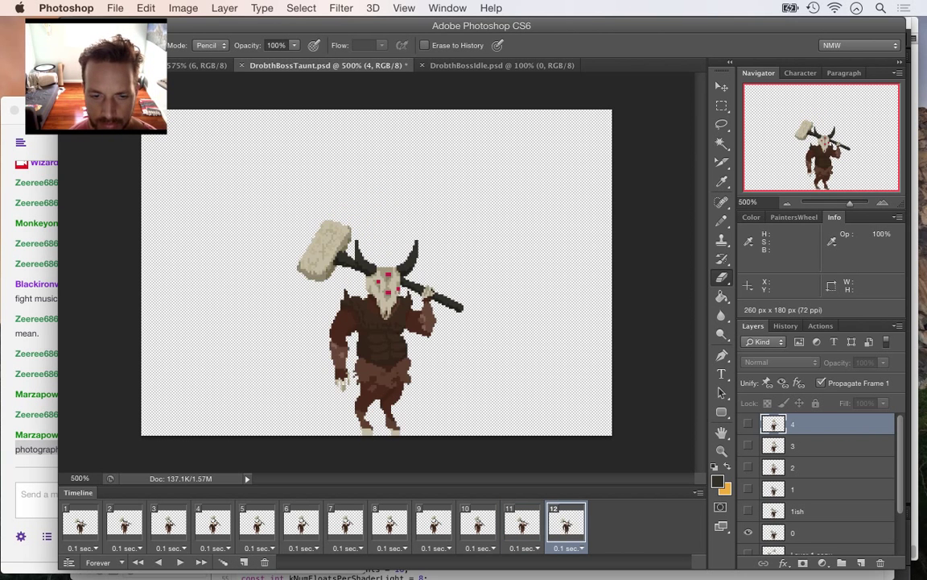
Play the taunt animation from frame 1 to check the motion, and stop the playback
{"action": "left_click", "coordinate": [81, 523]}
{"action": "key", "text": "space"}
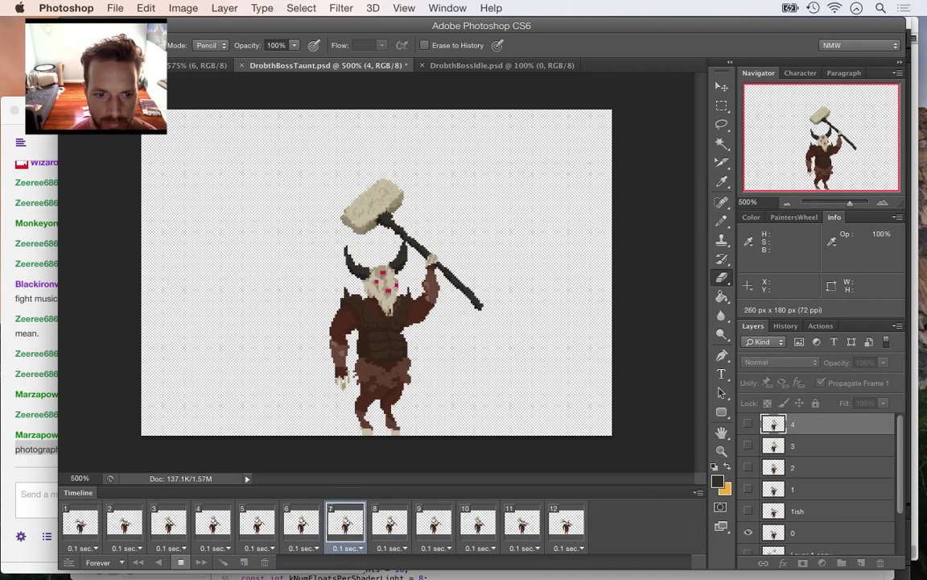
{"action": "key", "text": "space"}
Set the delay of all 12 animation frames to 0.2 seconds and play the animation to check the timing
{"action": "left_click", "coordinate": [567, 523], "text": "shift"}
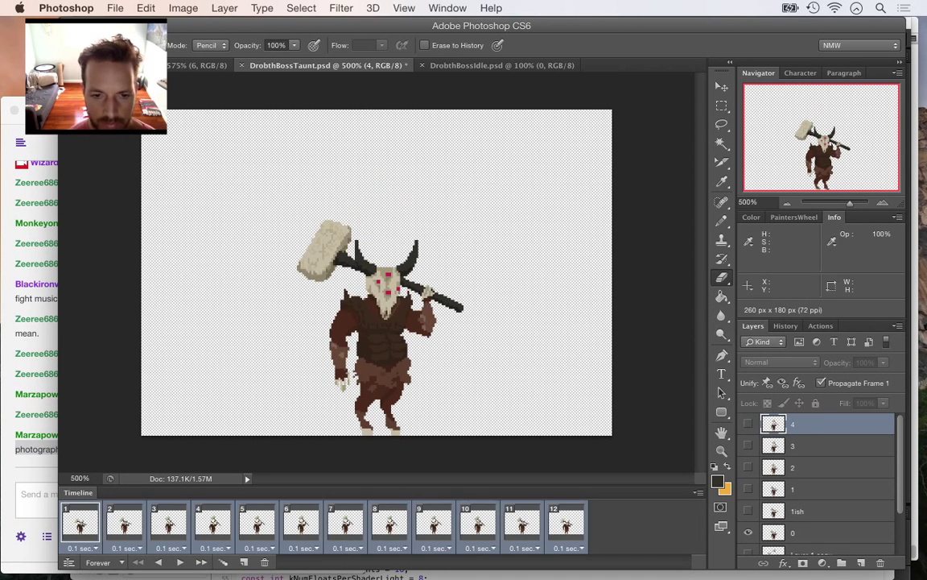
{"action": "left_click", "coordinate": [574, 547]}
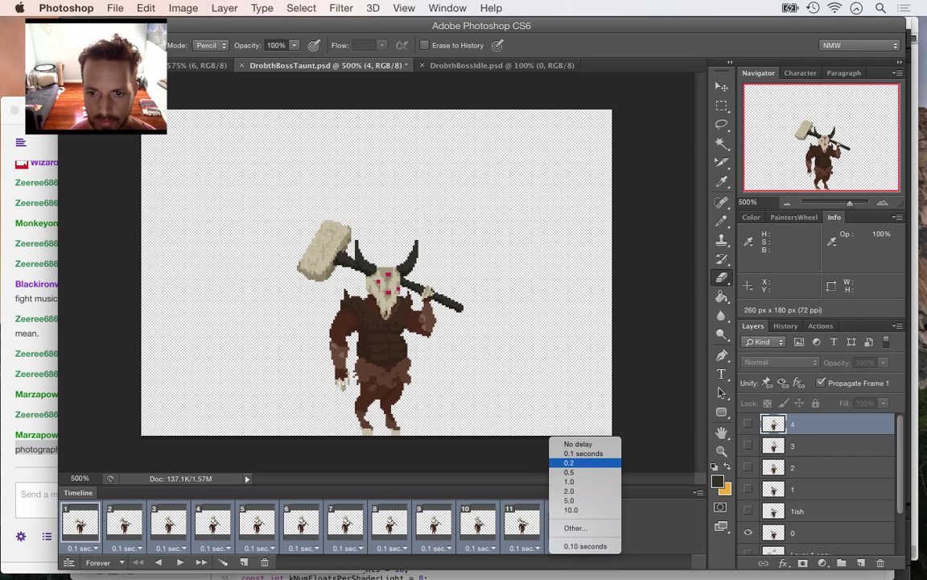
{"action": "key", "text": "Return"}
{"action": "key", "text": "space"}
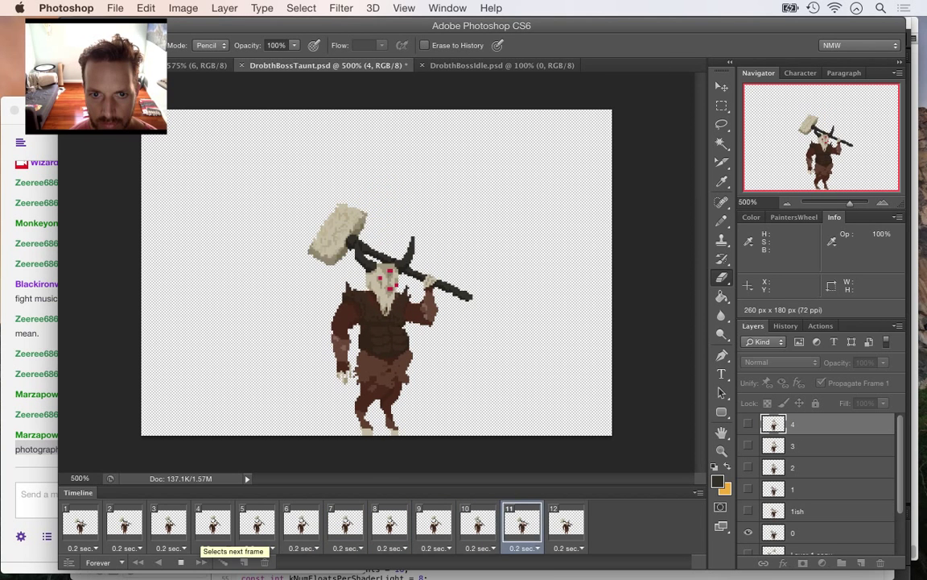
{"action": "key", "text": "space"}
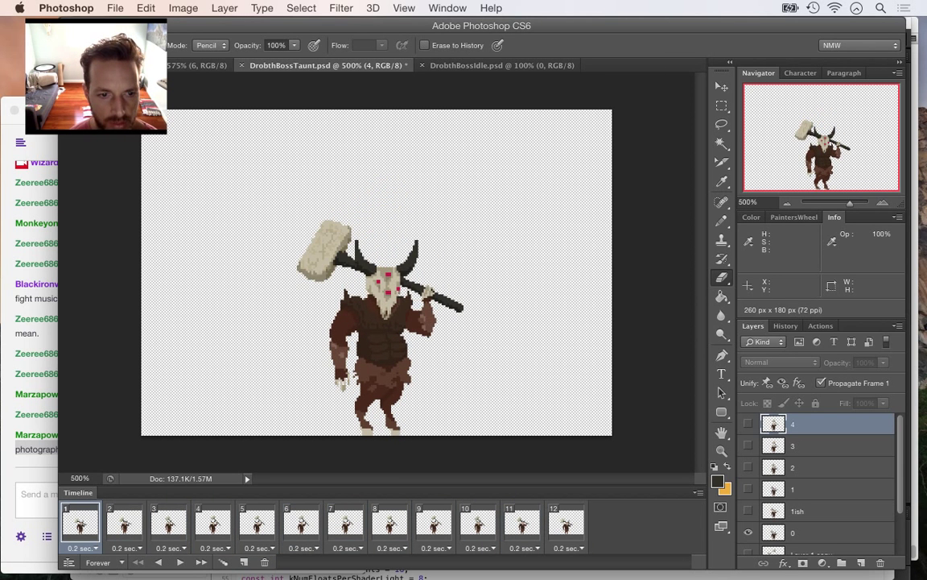
Step back and forth through frames 1 to 4 to compare the poses at the start of the hammer lift
{"action": "left_click", "coordinate": [125, 525]}
{"action": "left_click", "coordinate": [80, 525]}
{"action": "left_click", "coordinate": [125, 524]}
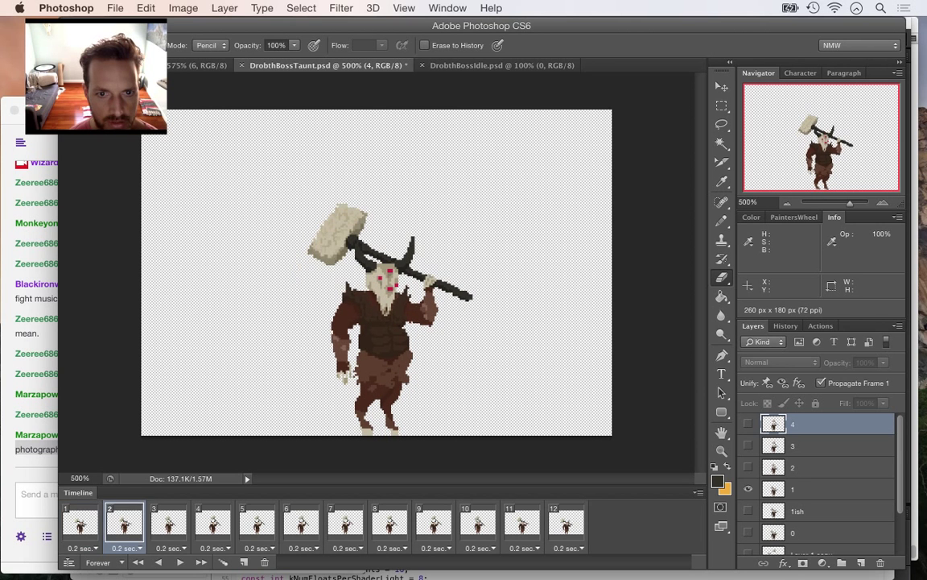
{"action": "left_click", "coordinate": [169, 525]}
{"action": "left_click", "coordinate": [214, 525]}
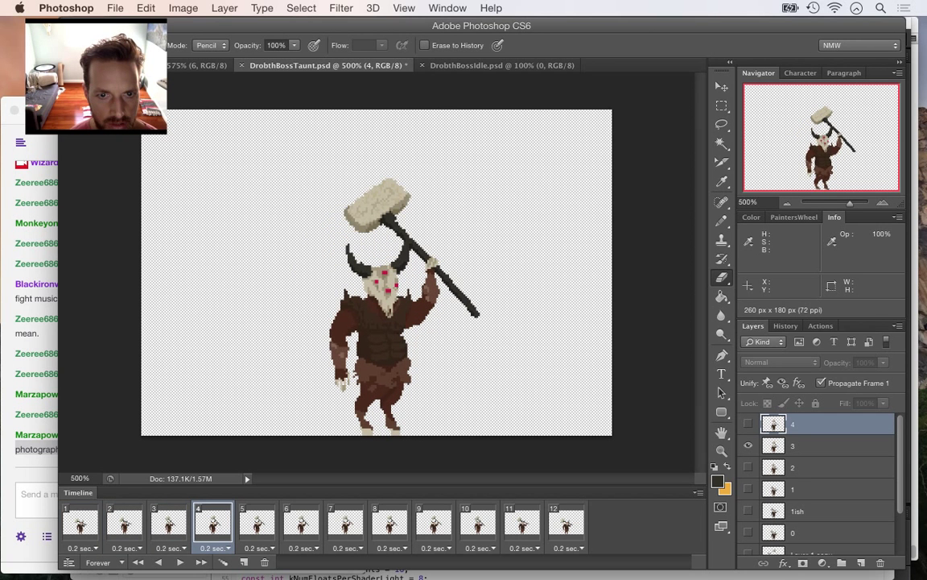
{"action": "left_click", "coordinate": [169, 525]}
{"action": "left_click", "coordinate": [125, 525]}
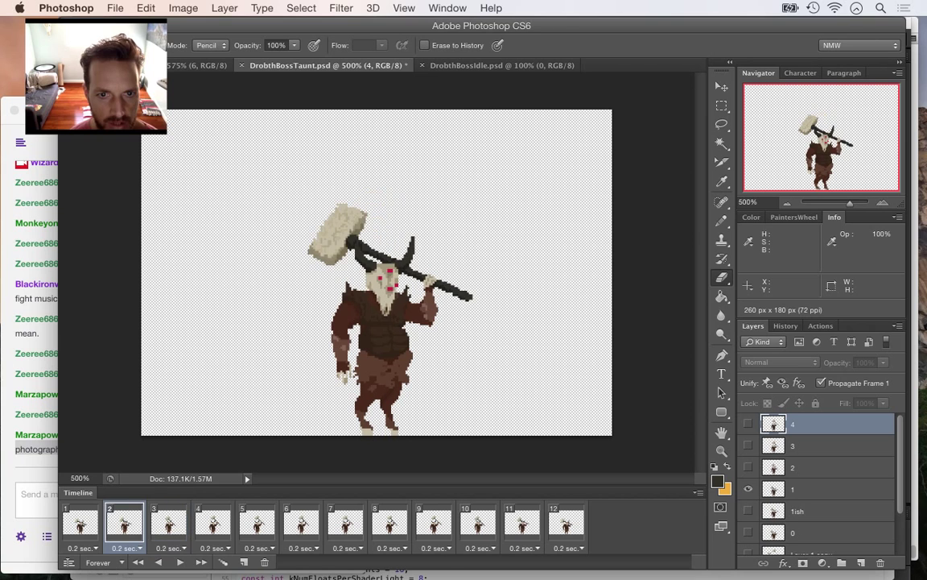
{"action": "left_click", "coordinate": [169, 525]}
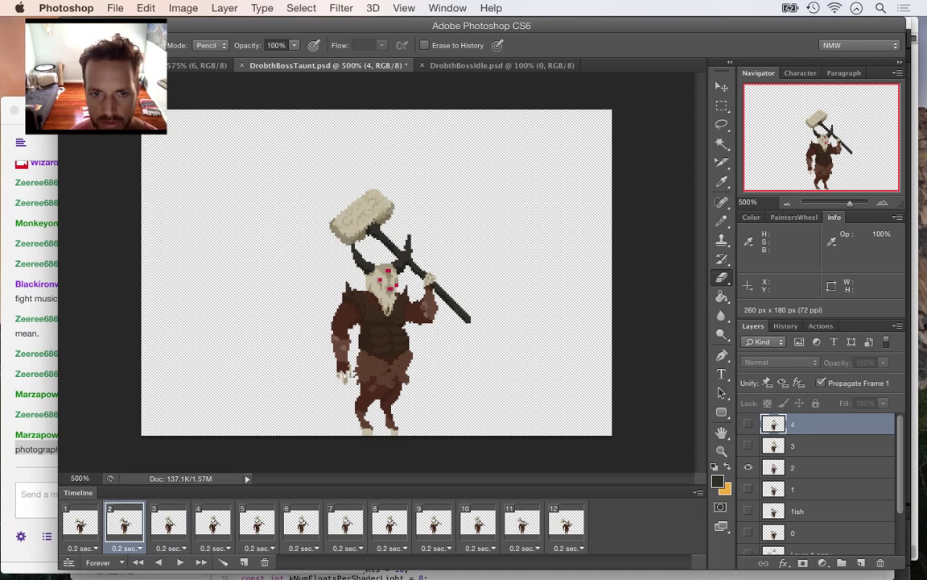
{"action": "left_click", "coordinate": [125, 523]}
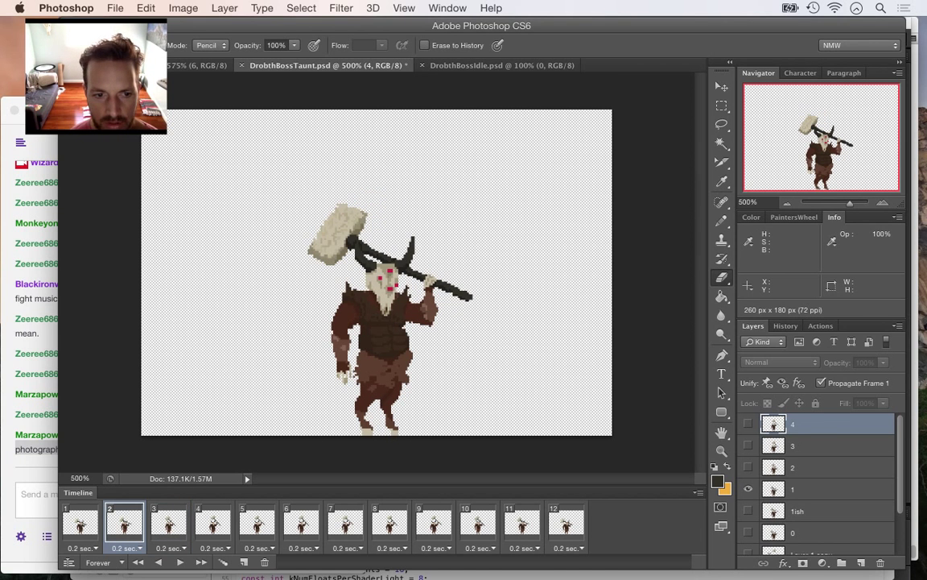
Replace layer 1 with layer 1ish as the visible pose in frames 2 and 11
{"action": "left_click", "coordinate": [748, 488]}
{"action": "left_click", "coordinate": [749, 510]}
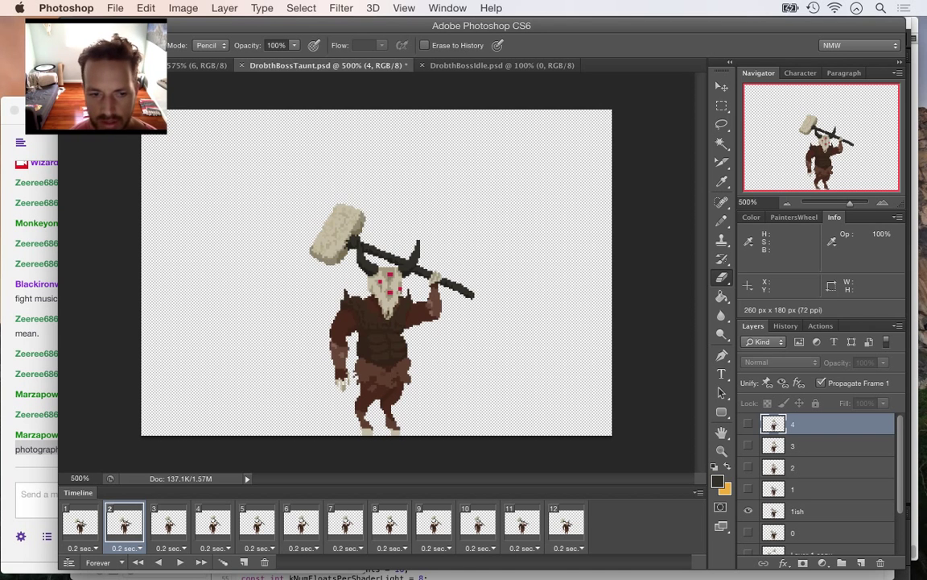
{"action": "left_click", "coordinate": [523, 525]}
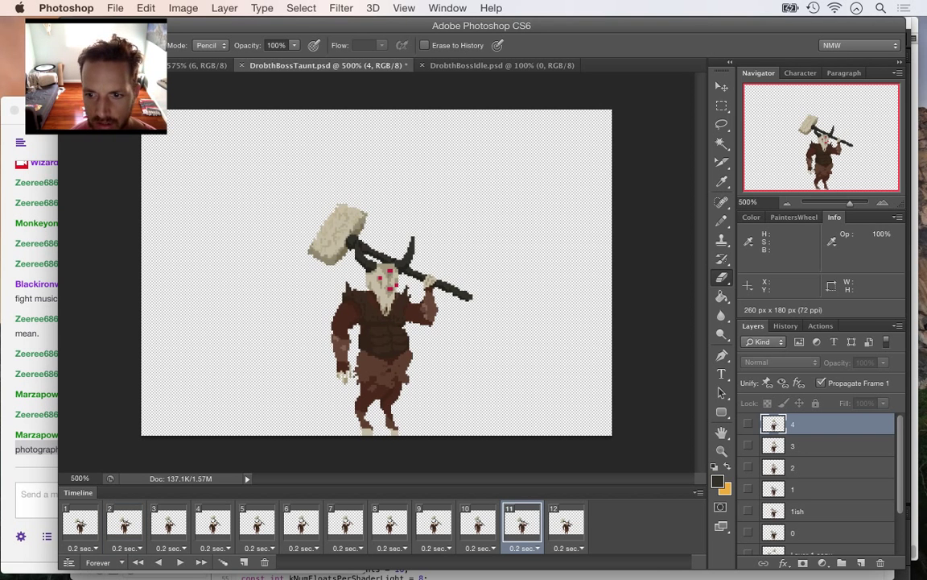
{"action": "left_click", "coordinate": [749, 511]}
Step through frames 1 to 4 and play the animation to examine how the 1ish pose fits the motion
{"action": "left_click", "coordinate": [81, 525]}
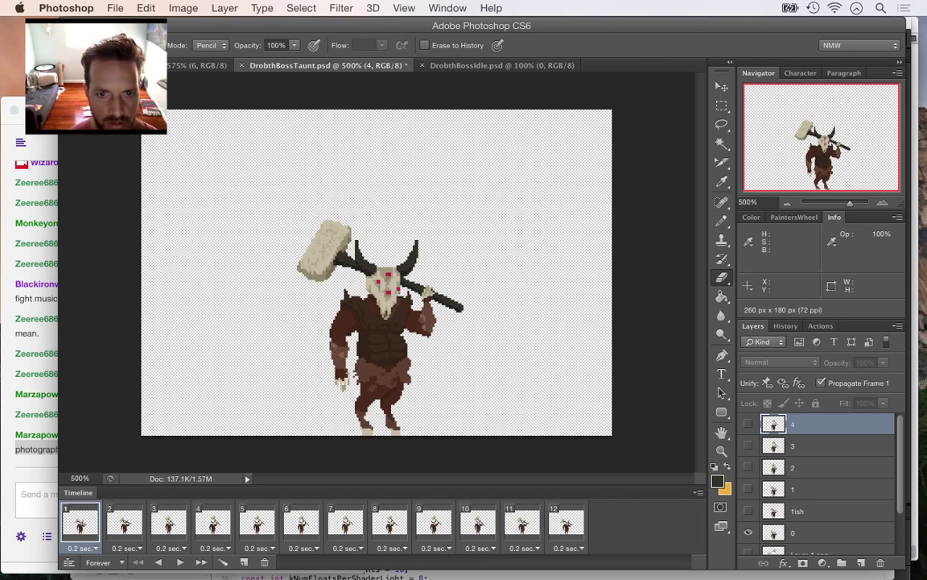
{"action": "left_click", "coordinate": [124, 525]}
{"action": "left_click", "coordinate": [80, 525]}
{"action": "left_click", "coordinate": [125, 524]}
{"action": "left_click", "coordinate": [80, 525]}
{"action": "left_click", "coordinate": [124, 525]}
{"action": "left_click", "coordinate": [169, 525]}
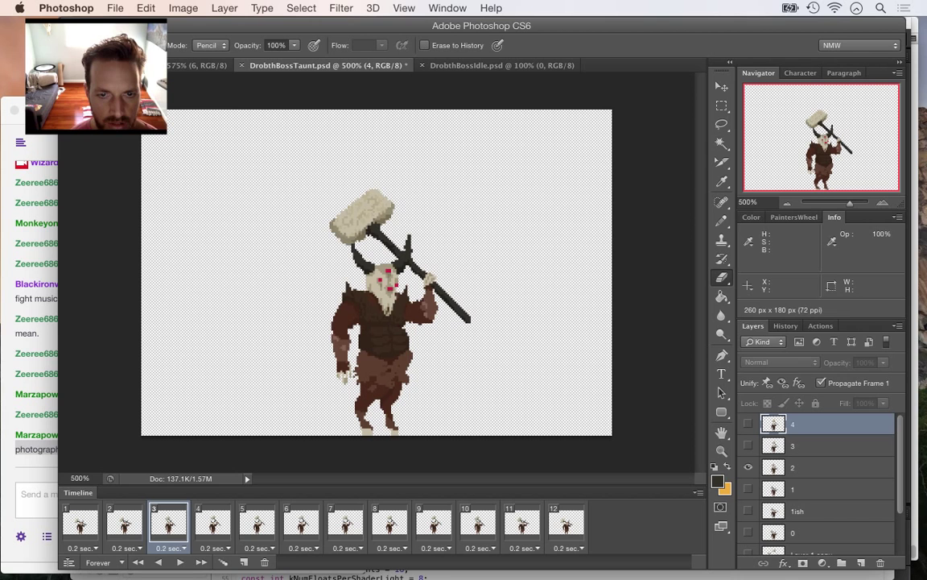
{"action": "left_click", "coordinate": [214, 525]}
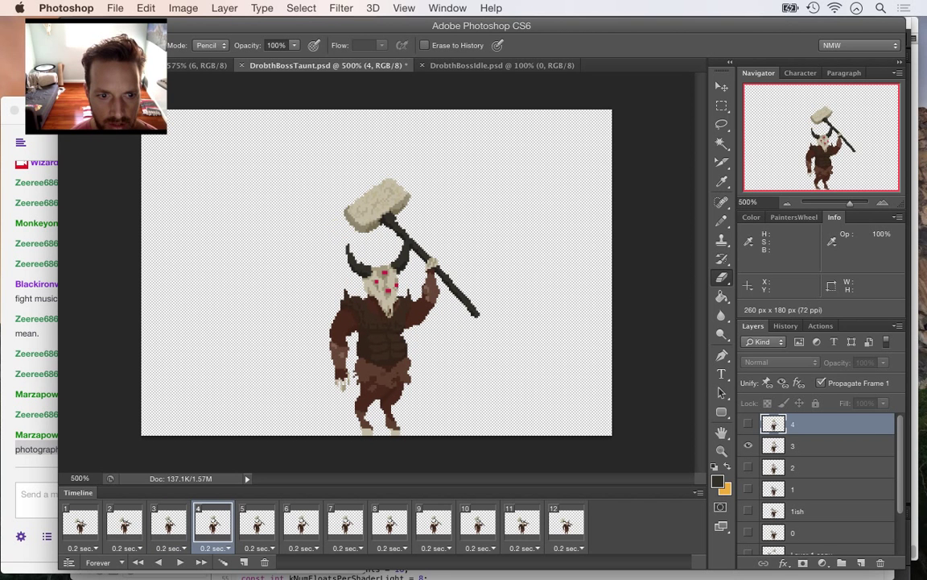
{"action": "key", "text": "space"}
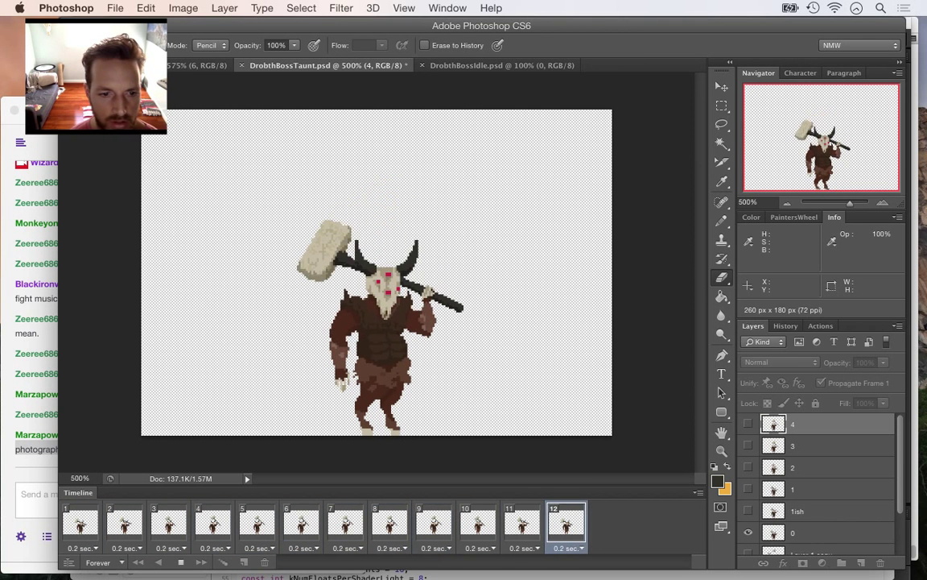
{"action": "key", "text": "space"}
{"action": "key", "text": "Left"}
{"action": "key", "text": "Right"}
On layer 1ish in frame 2, select the skull and both horns with combined rectangular marquees, excluding the hammer handle around them
{"action": "left_click", "coordinate": [813, 511]}
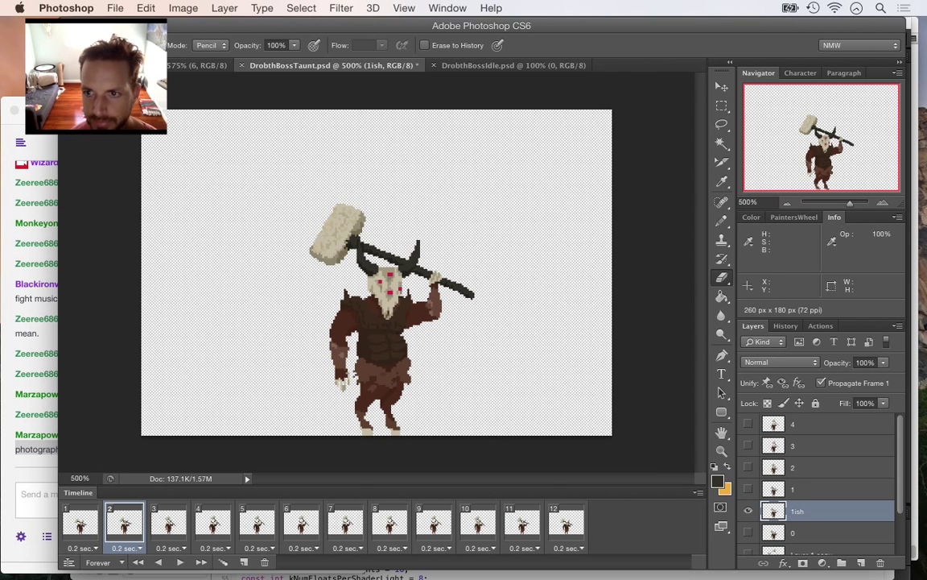
{"action": "key", "text": "super+plus"}
{"action": "key", "text": "super+plus"}
{"action": "key", "text": "super+plus"}
{"action": "key", "text": "super+plus"}
{"action": "key", "text": "super+plus"}
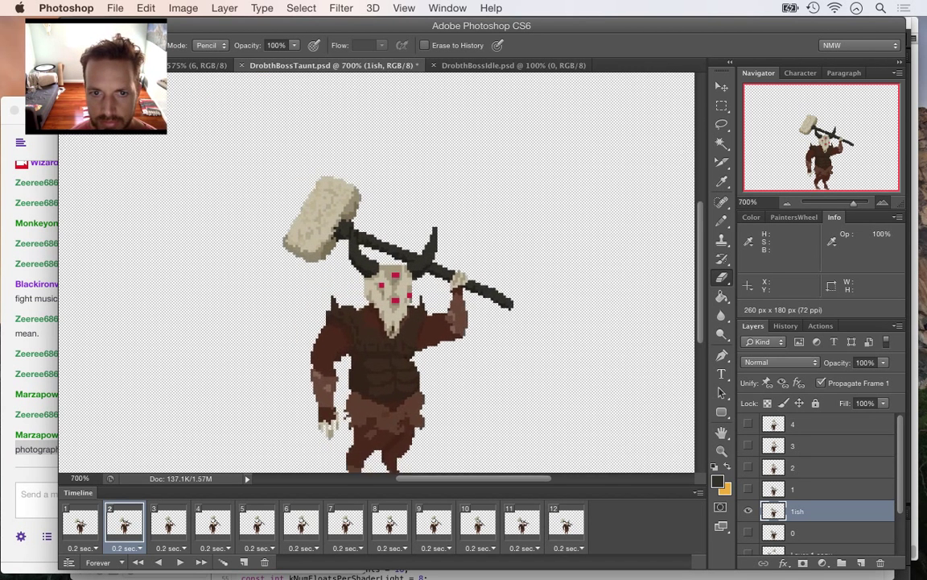
{"action": "key", "text": "super+plus"}
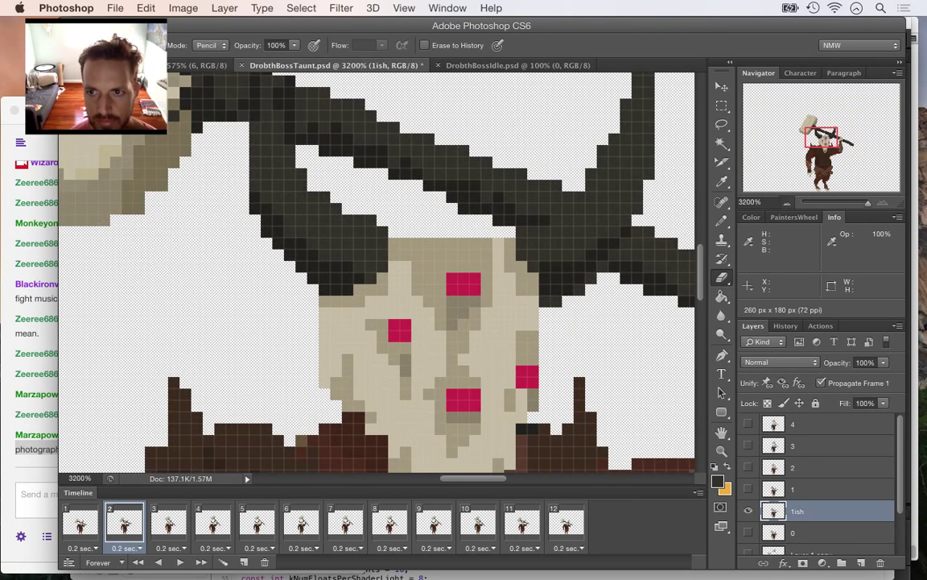
{"action": "key", "text": "super+minus"}
{"action": "key", "text": "m"}
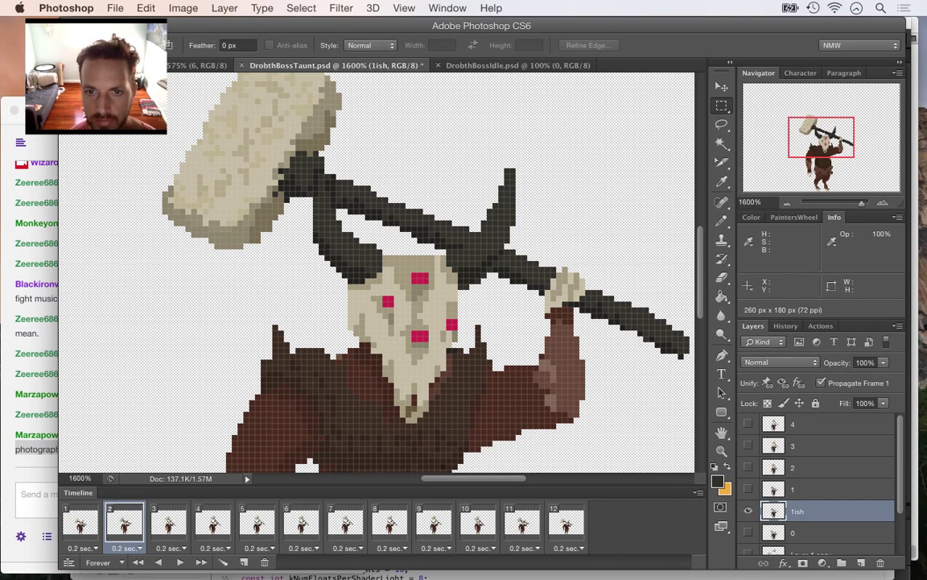
{"action": "left_click_drag", "start_coordinate": [314, 163], "coordinate": [509, 319]}
{"action": "left_click_drag", "start_coordinate": [343, 315], "coordinate": [455, 314]}
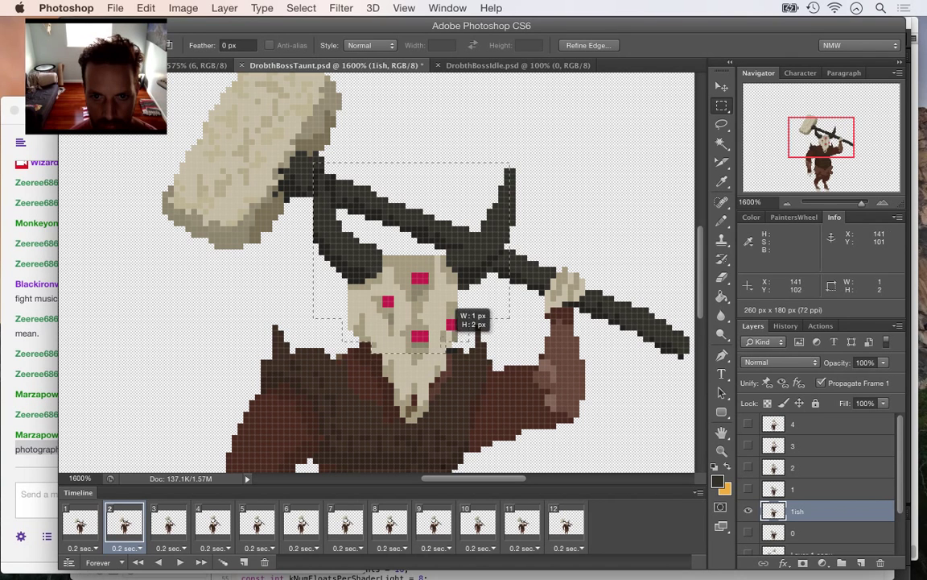
{"action": "left_click_drag", "start_coordinate": [383, 347], "coordinate": [444, 420]}
{"action": "left_click_drag", "start_coordinate": [343, 168], "coordinate": [449, 229]}
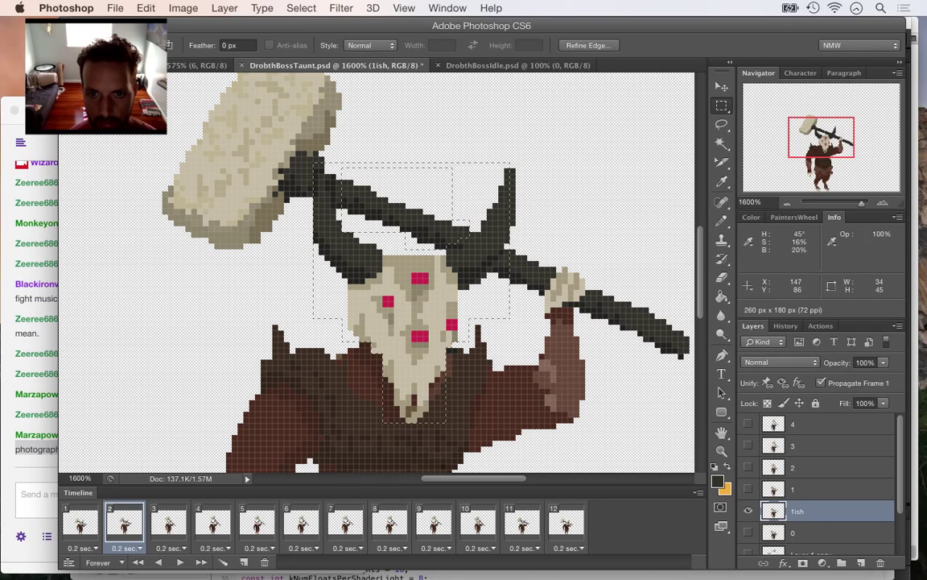
{"action": "left_click_drag", "start_coordinate": [531, 251], "coordinate": [487, 319]}
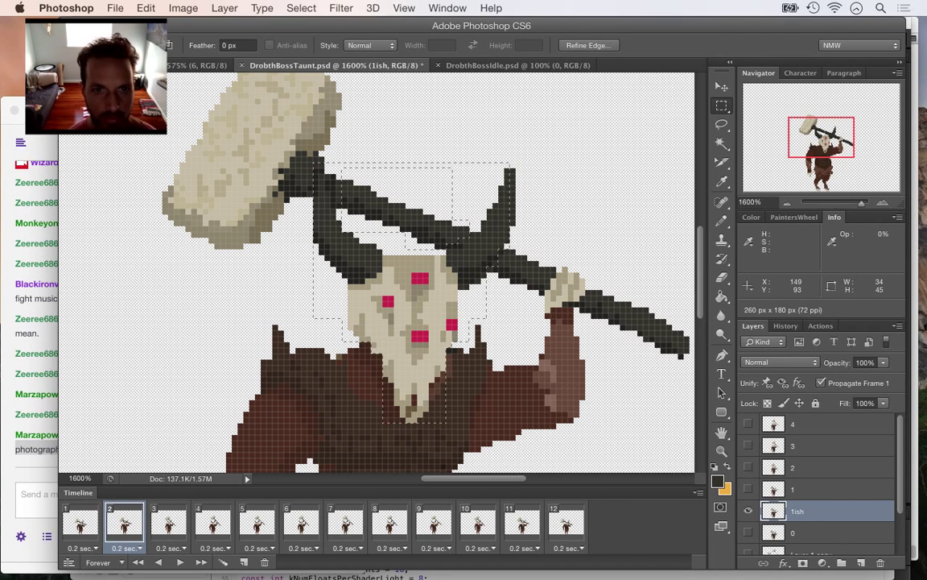
{"action": "left_click_drag", "start_coordinate": [337, 147], "coordinate": [341, 175]}
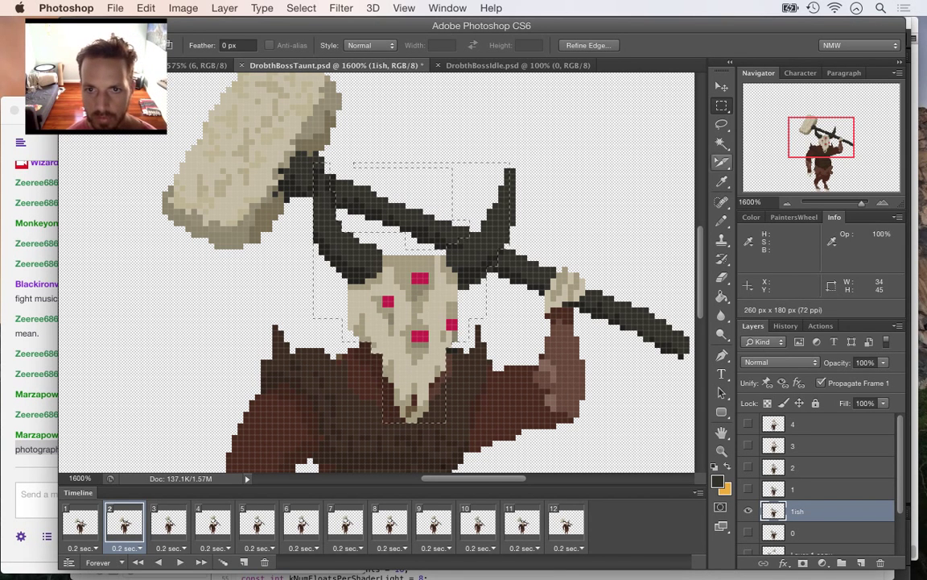
{"action": "left_click_drag", "start_coordinate": [486, 164], "coordinate": [533, 232]}
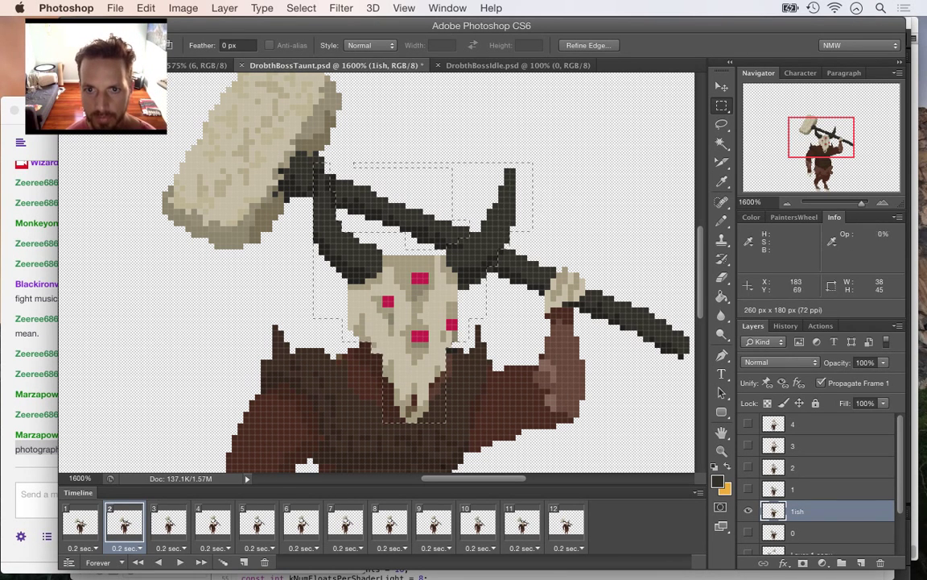
Nudge the selected skull and horns one pixel left, compare briefly with layer 0, and clear the selection
{"action": "key", "text": "v"}
{"action": "key", "text": "Left"}
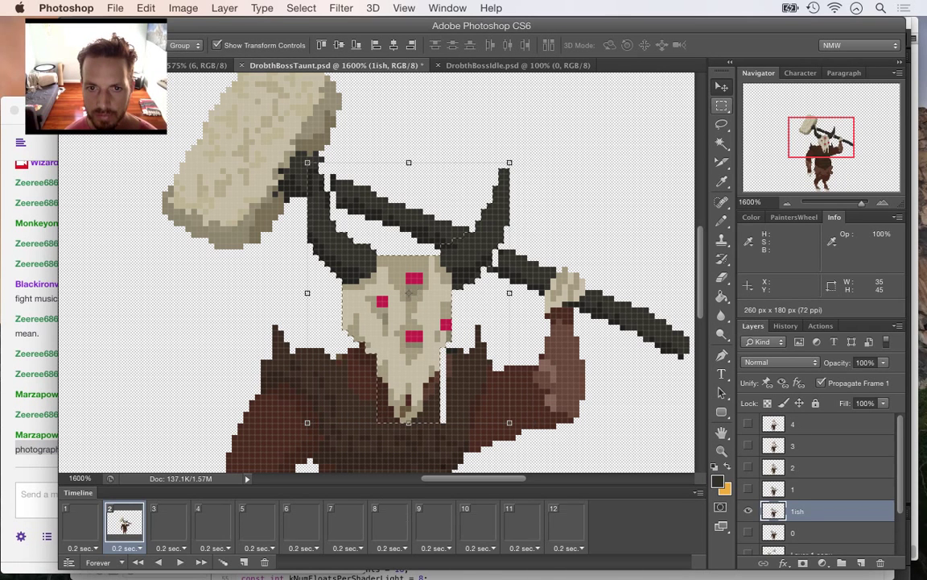
{"action": "key", "text": "super+minus"}
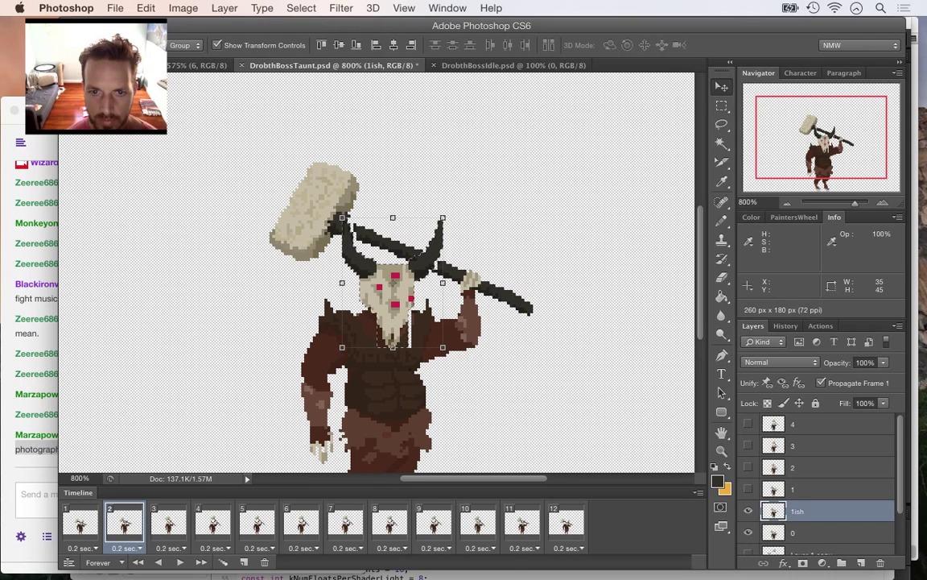
{"action": "left_click", "coordinate": [749, 532]}
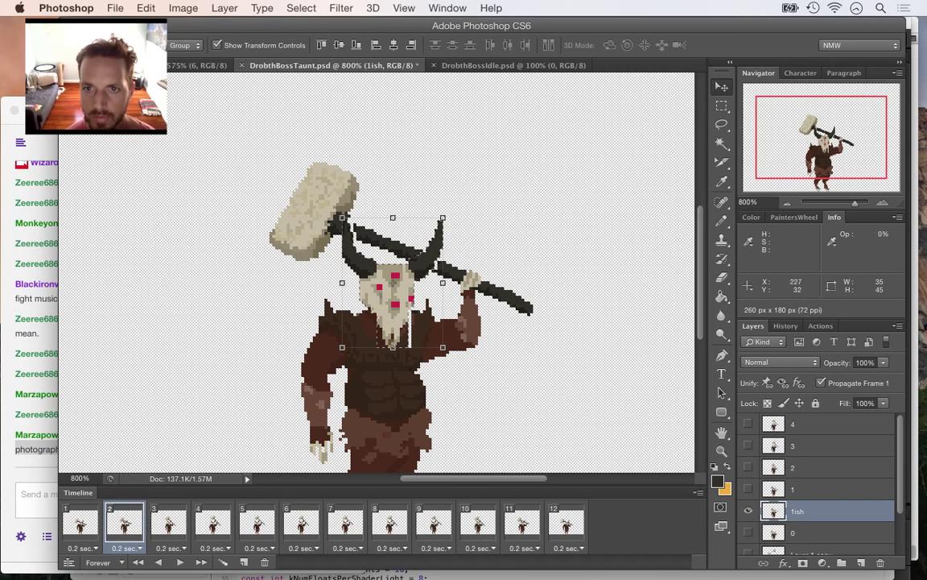
{"action": "key", "text": "m"}
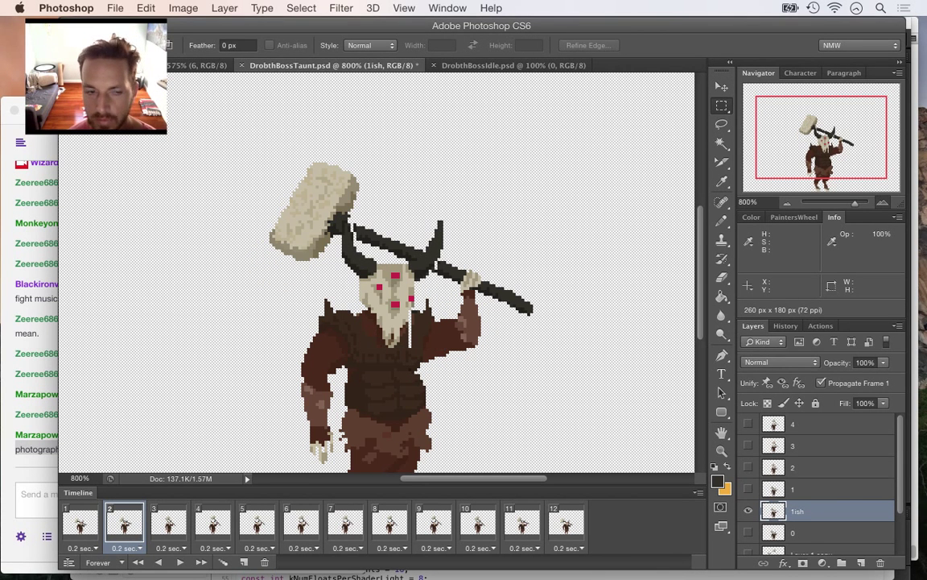
Fill the vertical gap beside the skull's snout with Pencil pixels in the sampled brown and dark torso colours
{"action": "key", "text": "super+equal"}
{"action": "key", "text": "super+equal"}
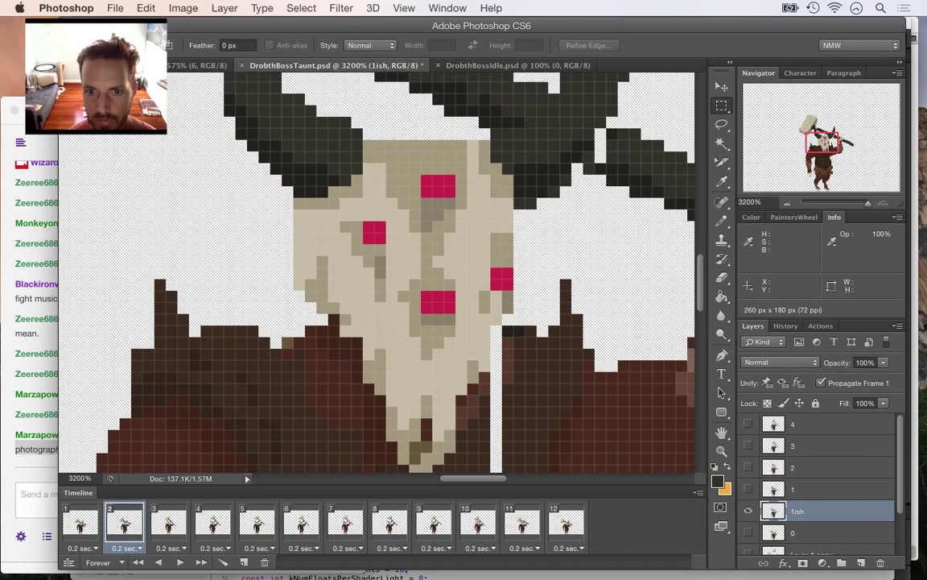
{"action": "scroll", "coordinate": [376, 272], "scroll_direction": "down", "scroll_amount": 2}
{"action": "scroll", "coordinate": [377, 272], "scroll_direction": "right", "scroll_amount": 2}
{"action": "key", "text": "i"}
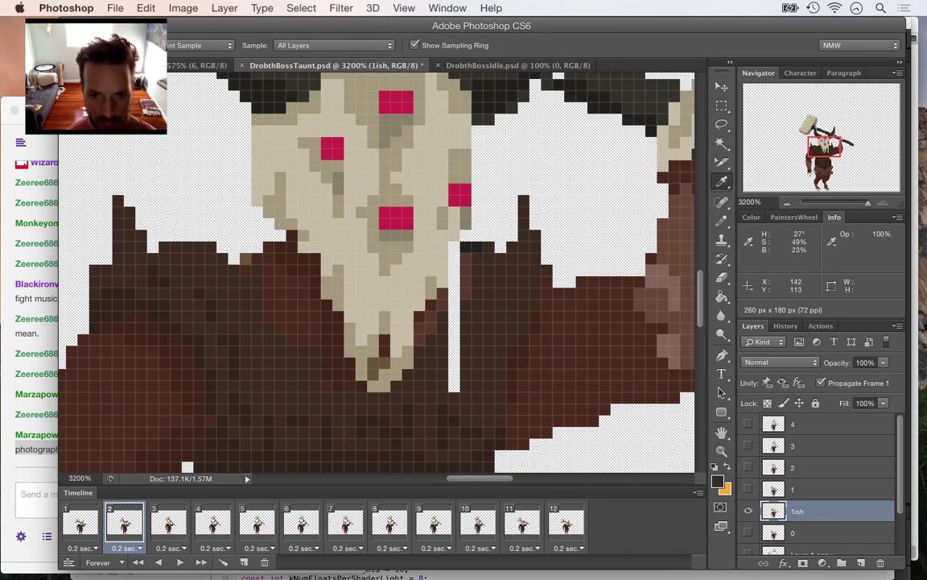
{"action": "key", "text": "b"}
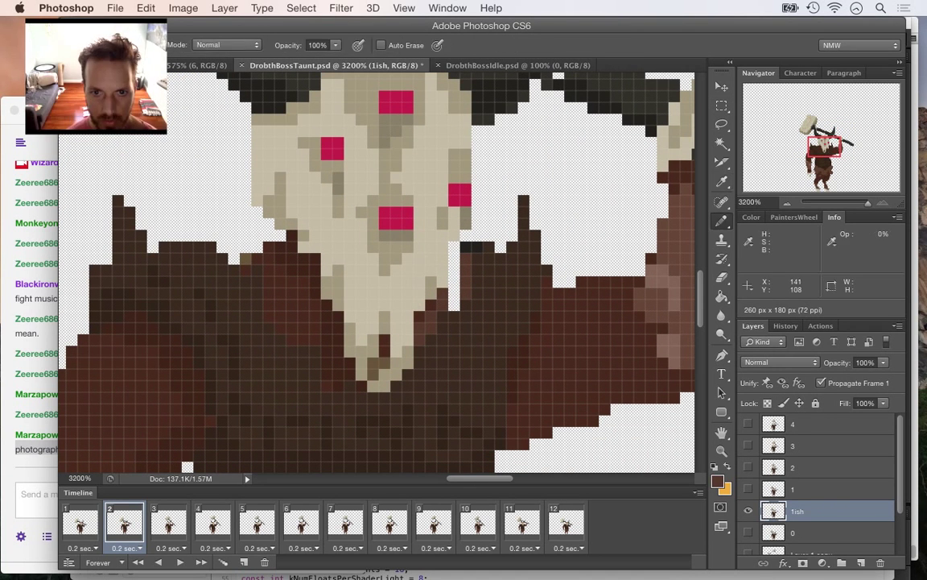
{"action": "left_click", "coordinate": [414, 228], "text": "alt"}
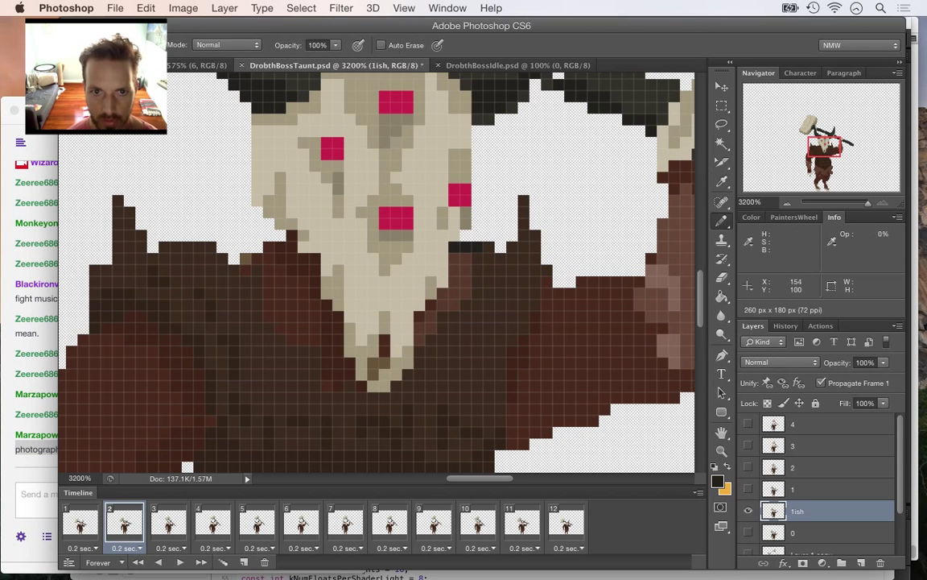
Fill the gap between the horn nearest the raised hand and the hammer handle with sampled dark handle colours
{"action": "scroll", "coordinate": [376, 272], "scroll_direction": "up", "scroll_amount": 8}
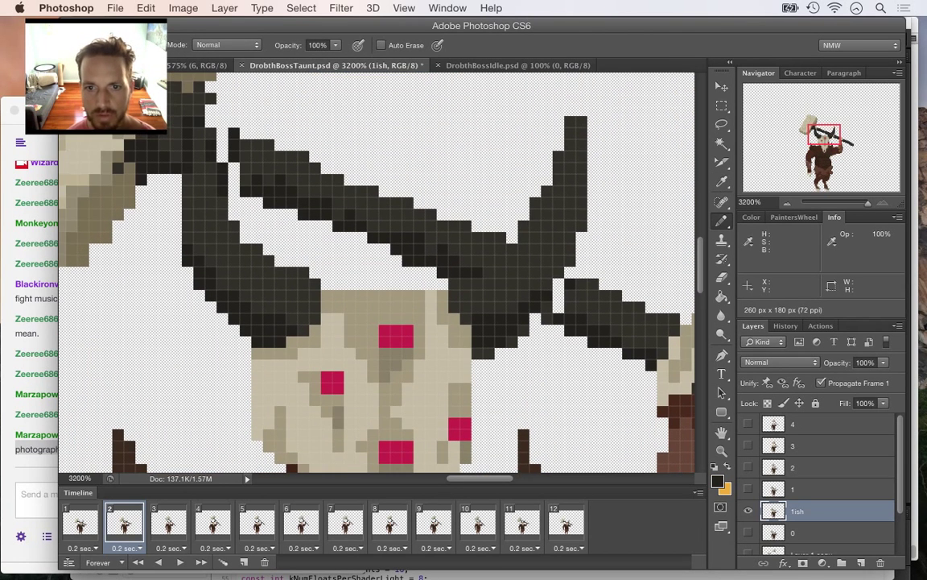
{"action": "key", "text": "i"}
{"action": "left_click", "coordinate": [570, 296], "text": "alt"}
{"action": "left_click_drag", "start_coordinate": [558, 285], "coordinate": [558, 296]}
{"action": "left_click", "coordinate": [558, 307]}
{"action": "left_click", "coordinate": [546, 306]}
Fill the gap between the hammer handle and the horn beneath the hammer head with Pencil pixels in the sampled dark handle colours
{"action": "key", "text": "e"}
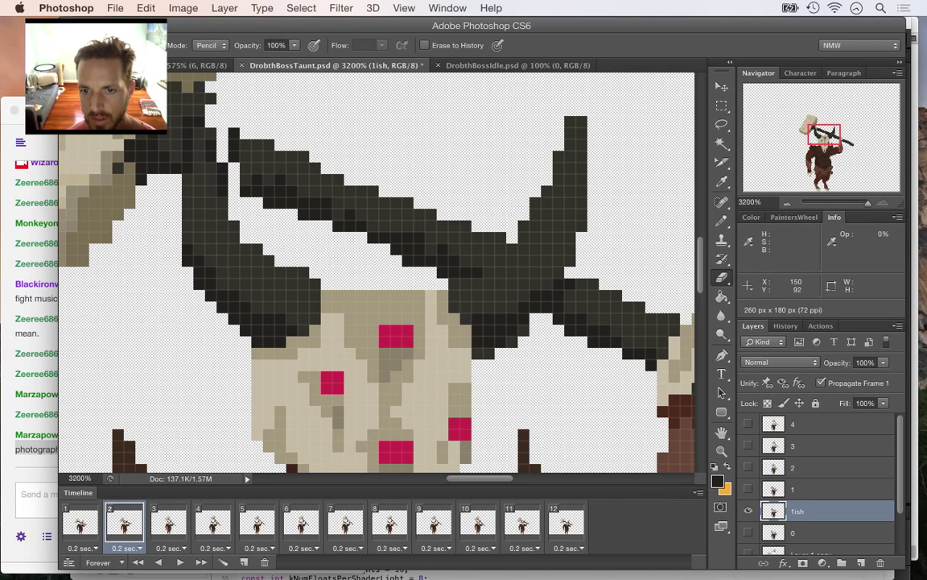
{"action": "scroll", "coordinate": [483, 252], "scroll_direction": "up", "scroll_amount": 3}
{"action": "key", "text": "i"}
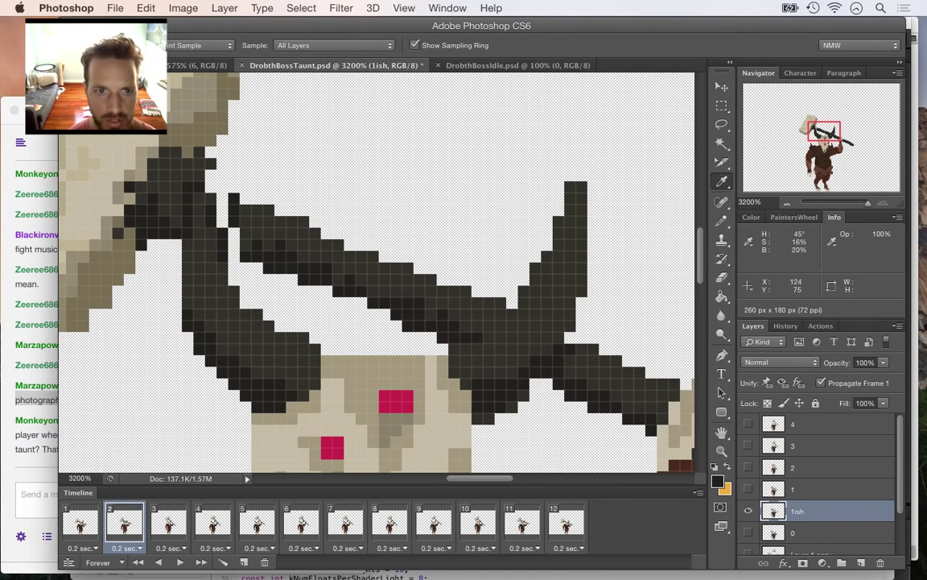
{"action": "key", "text": "b"}
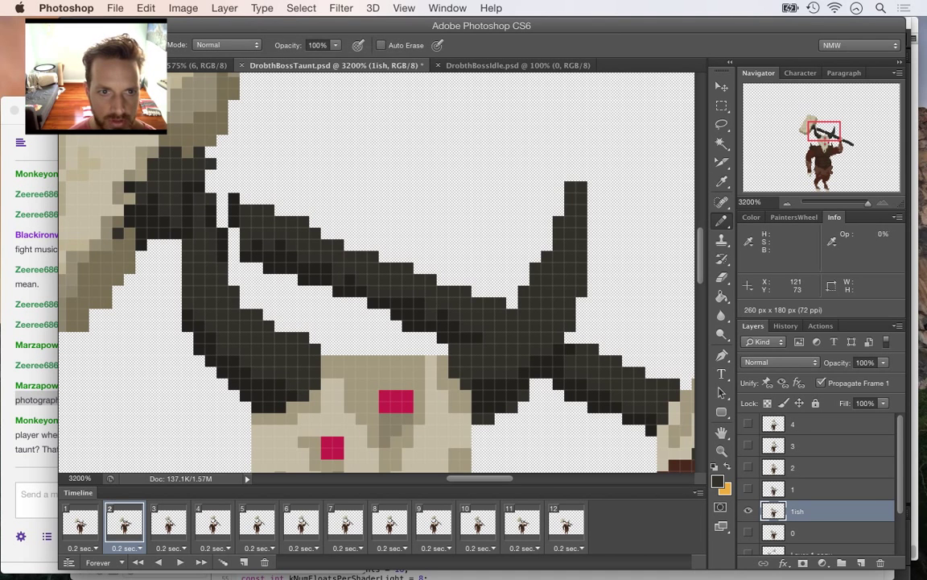
{"action": "key", "text": "i"}
{"action": "left_click", "coordinate": [234, 210]}
{"action": "key", "text": "b"}
{"action": "mouse_move", "coordinate": [223, 254]}
{"action": "left_mouse_down"}
{"action": "mouse_move", "coordinate": [223, 210]}
{"action": "mouse_move", "coordinate": [211, 188]}
{"action": "left_mouse_up"}
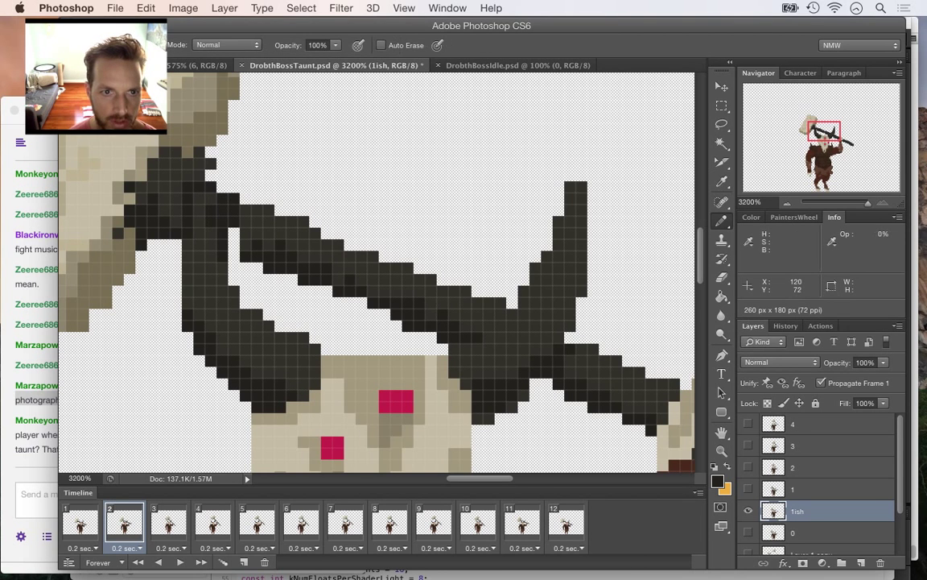
Touch up the handle's light and dark shading pixels where it crosses that horn, and save the document
{"action": "left_click", "coordinate": [236, 205], "text": "alt"}
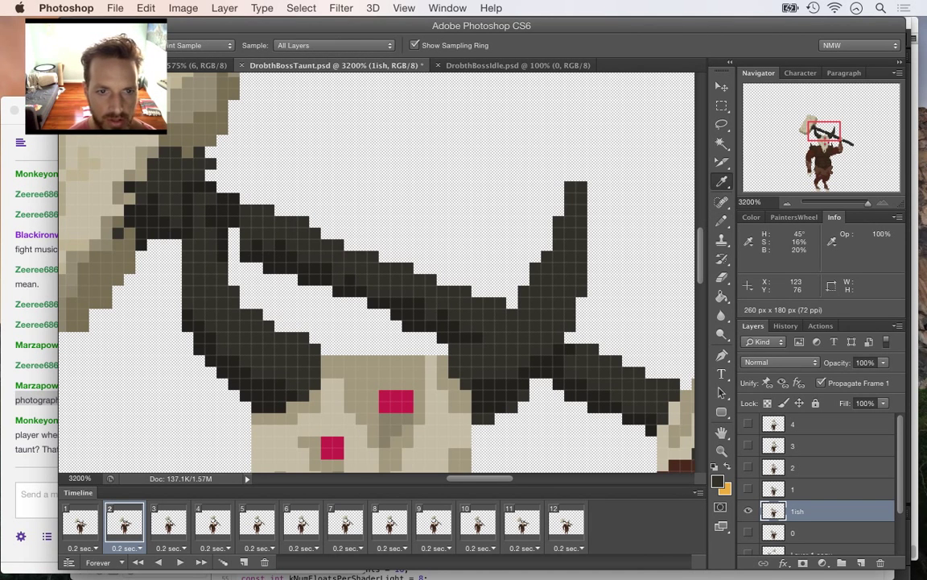
{"action": "left_click", "coordinate": [235, 221], "text": "alt"}
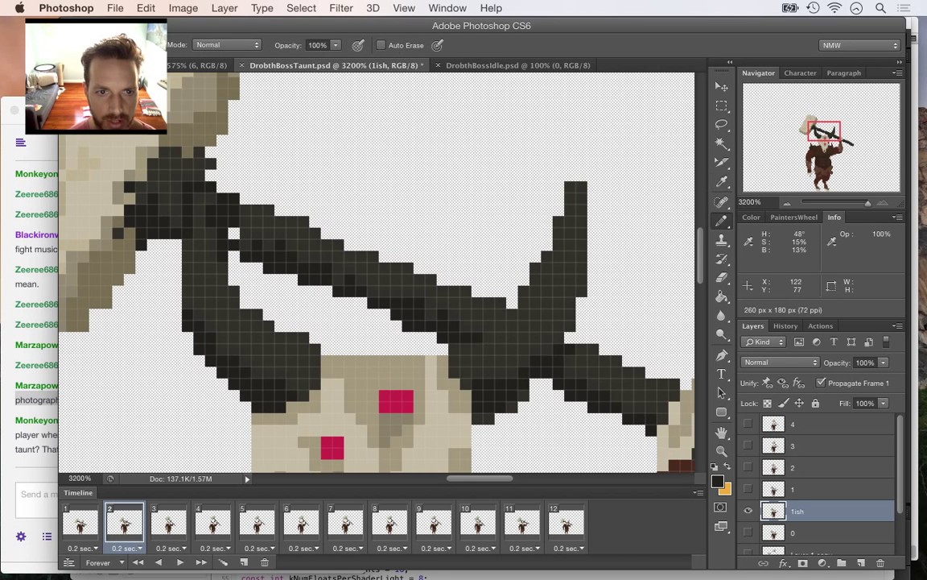
{"action": "left_click", "coordinate": [225, 204], "text": "alt"}
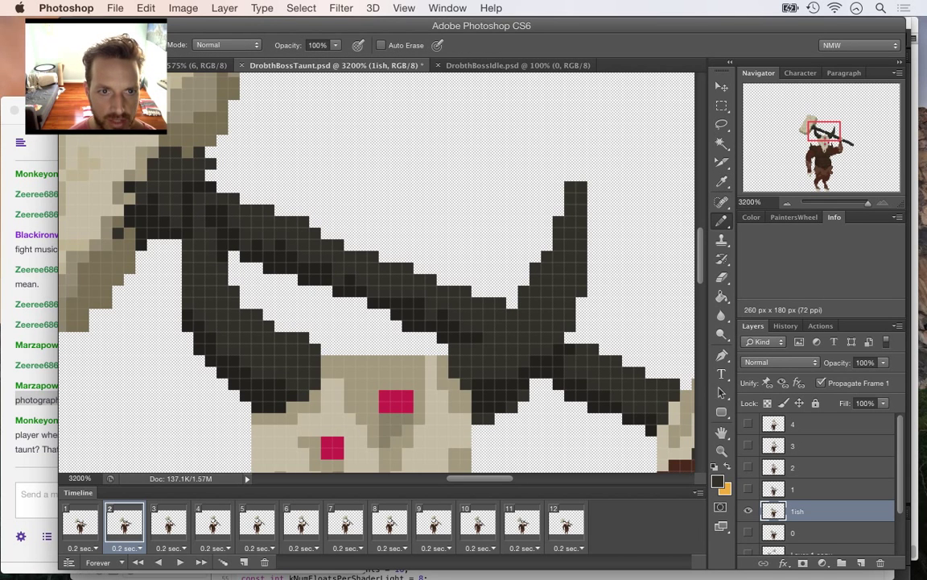
{"action": "left_click", "coordinate": [217, 206], "text": "alt"}
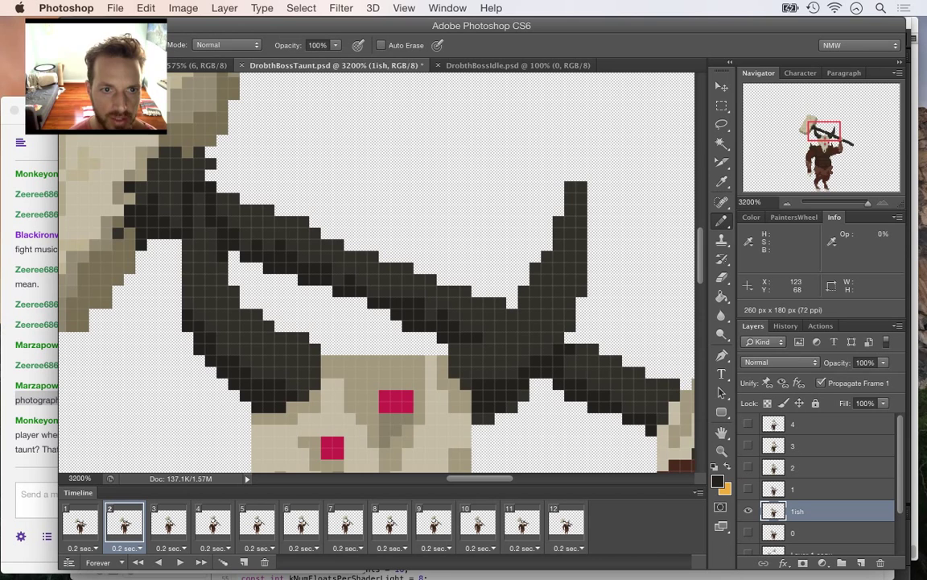
{"action": "key", "text": "ctrl+s"}
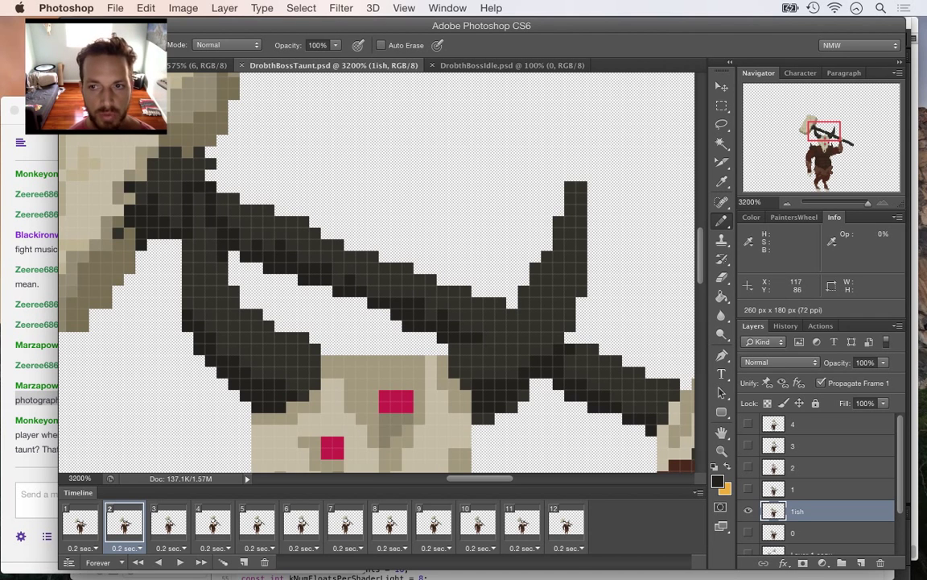
Switch to the Twitch chat in Safari and read the latest message about stopping player movement during the boss taunt
{"action": "key", "text": "super+Tab"}
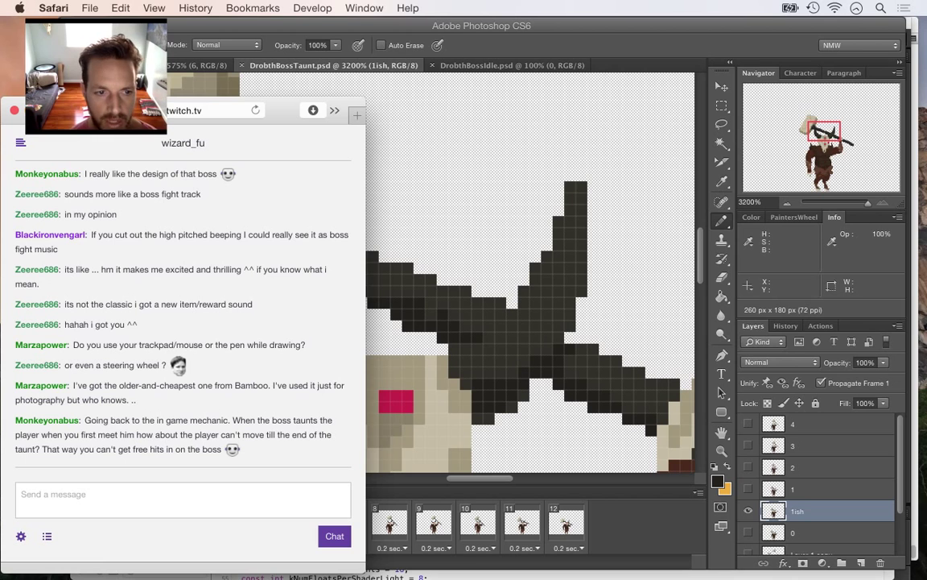
{"action": "left_click_drag", "start_coordinate": [222, 448], "coordinate": [156, 419]}
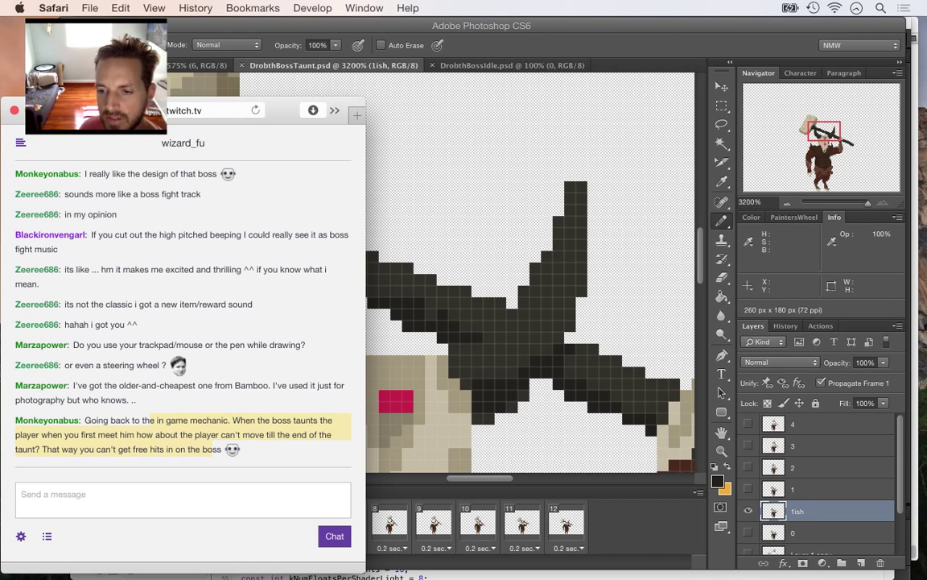
{"action": "scroll", "coordinate": [182, 322], "scroll_direction": "down", "scroll_amount": 1}
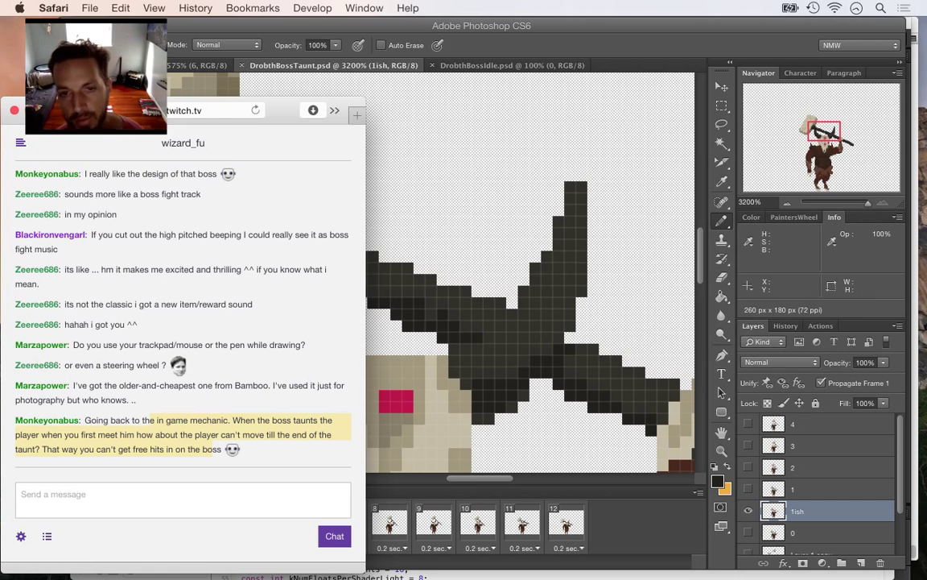
{"action": "key", "text": "super+Tab"}
{"action": "key", "text": "super+shift+Tab"}
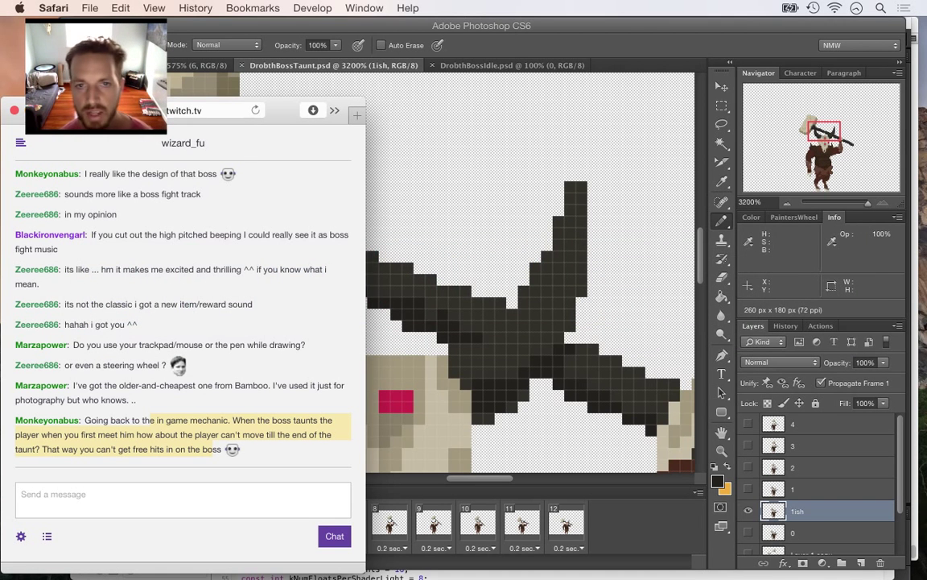
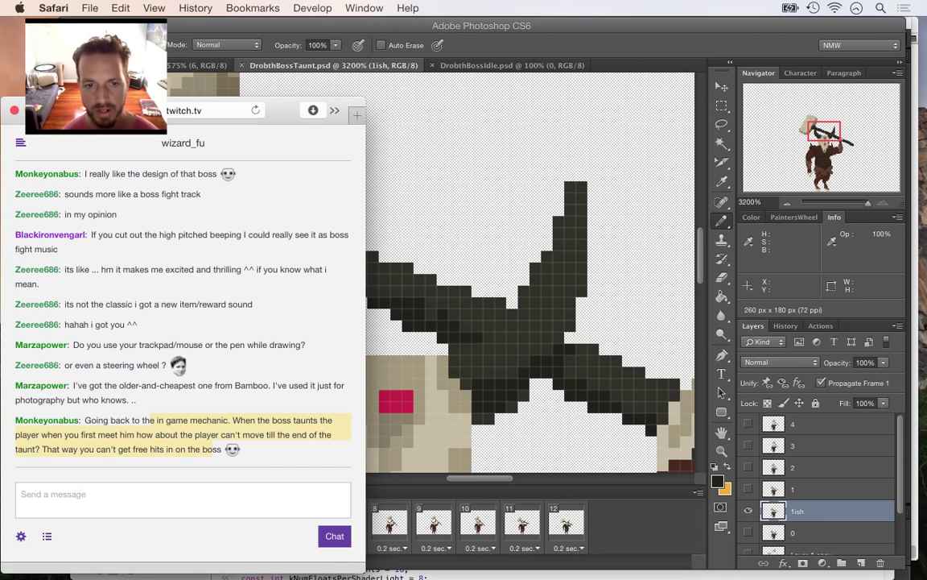
Switch to Xcode and open the DrobthBoss.txt behavior file from the Assets folder
{"action": "key", "text": "super+Tab"}
{"action": "key", "text": "super+Tab"}
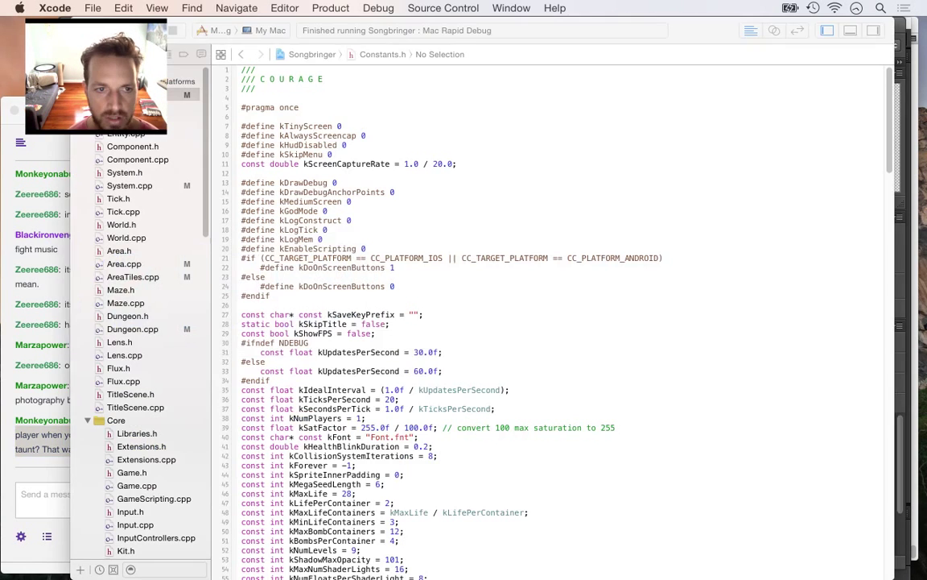
{"action": "scroll", "coordinate": [137, 346], "scroll_direction": "down", "scroll_amount": 15}
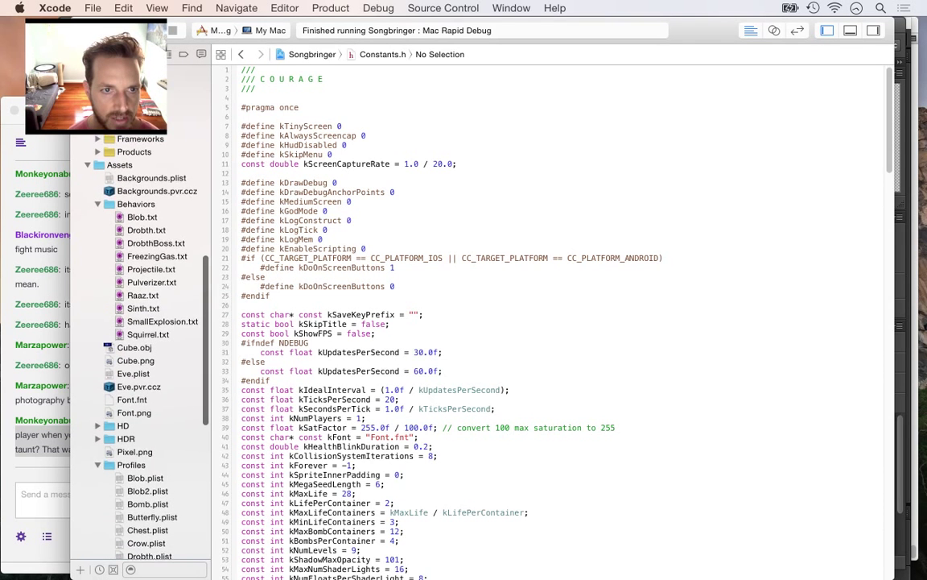
{"action": "left_click", "coordinate": [156, 255]}
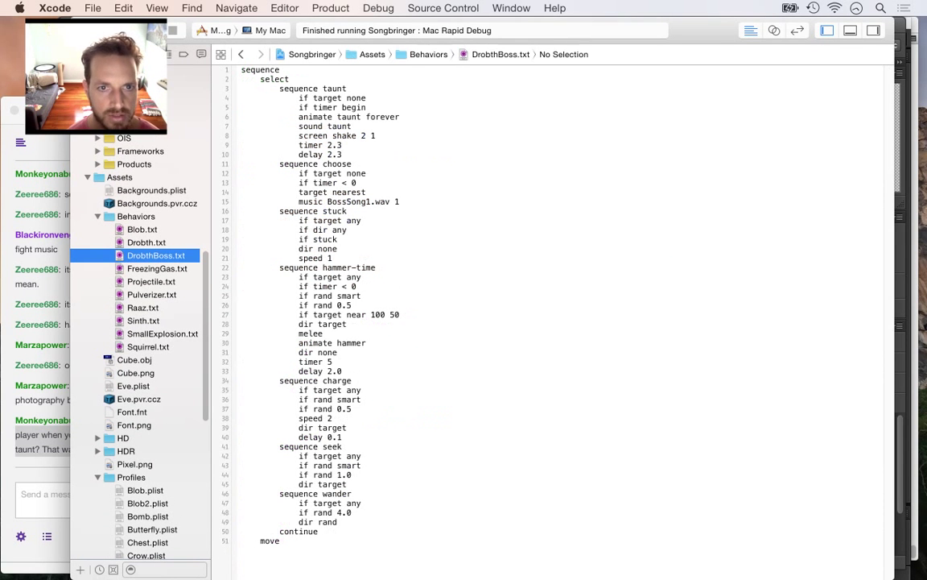
Try adding "input lock" at the end of the taunt sequence and "input unlock" at the end of the choose sequence, and undo both lines
{"action": "left_click", "coordinate": [344, 153]}
{"action": "key", "text": "Return"}
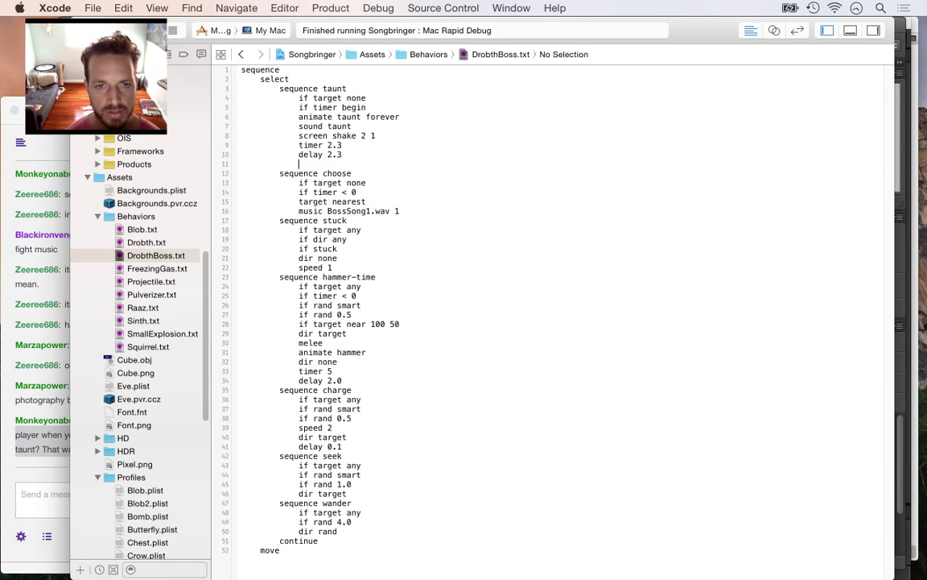
{"action": "type", "text": "input lock"}
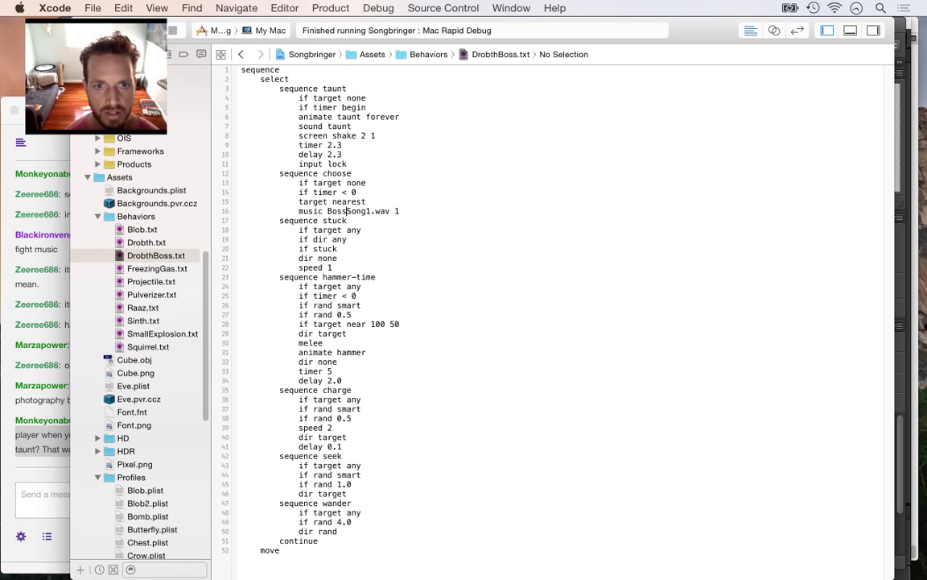
{"action": "left_click", "coordinate": [401, 211]}
{"action": "key", "text": "Return"}
{"action": "type", "text": "input unlock"}
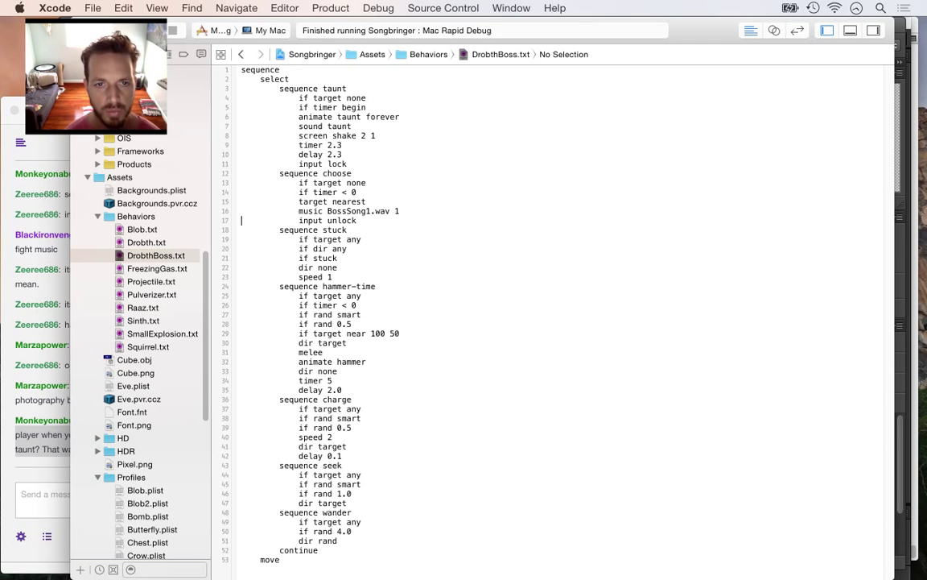
{"action": "key", "text": "super+z"}
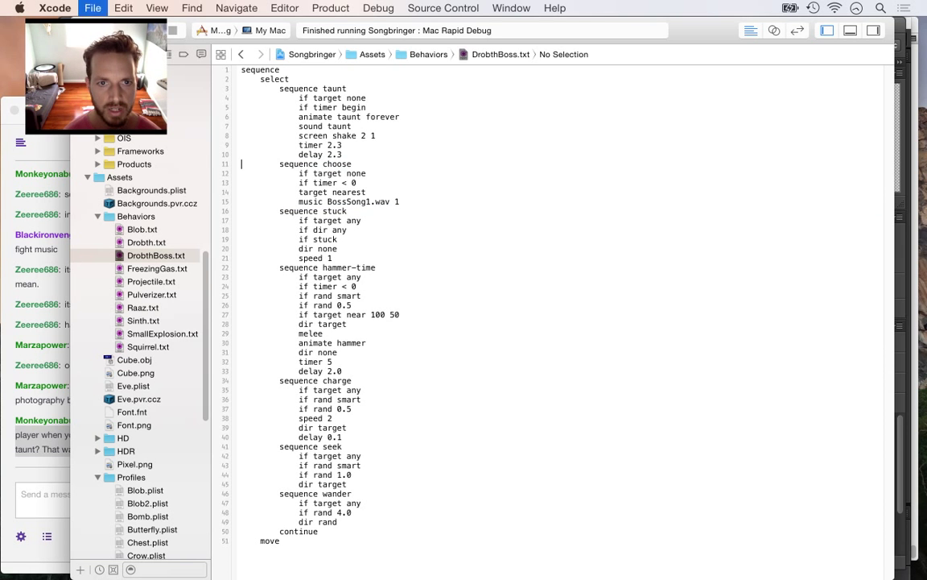
Switch back to Photoshop with DrobthBossTaunt.psd
{"action": "key", "text": "super+Tab"}
{"action": "key", "text": "super+Tab"}
{"action": "key", "text": "super+Tab"}
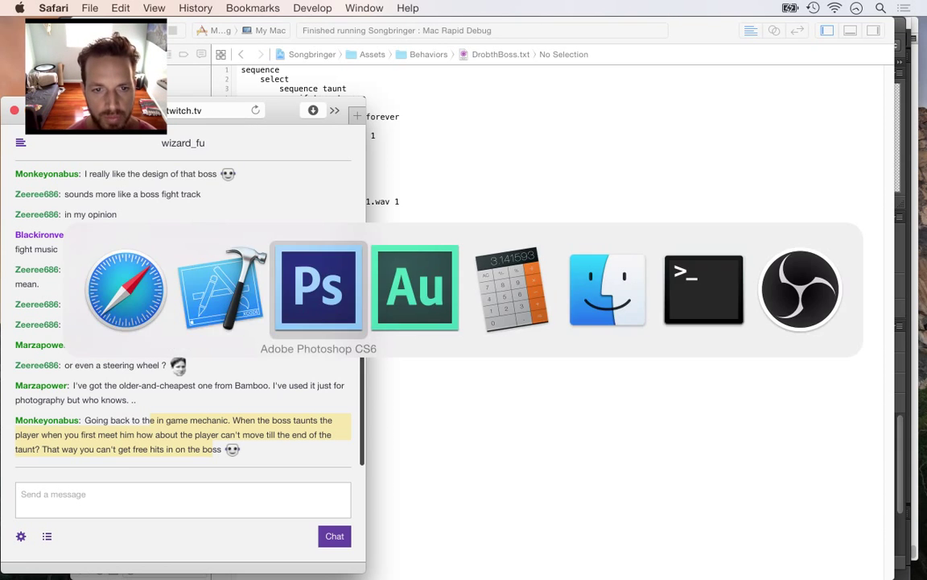
{"action": "key", "text": "super+shift+Tab"}
{"action": "key", "text": "super+Tab"}
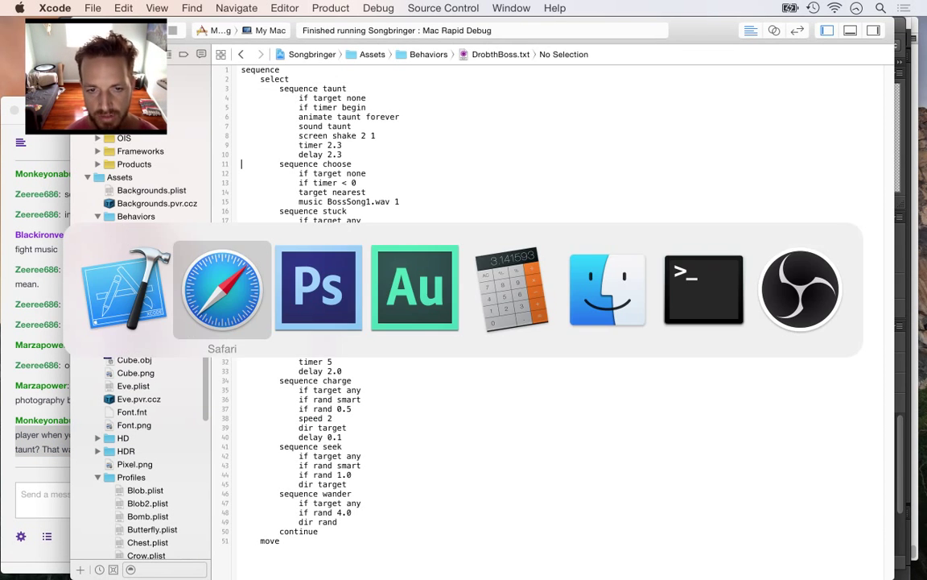
{"action": "key", "text": "super+Tab"}
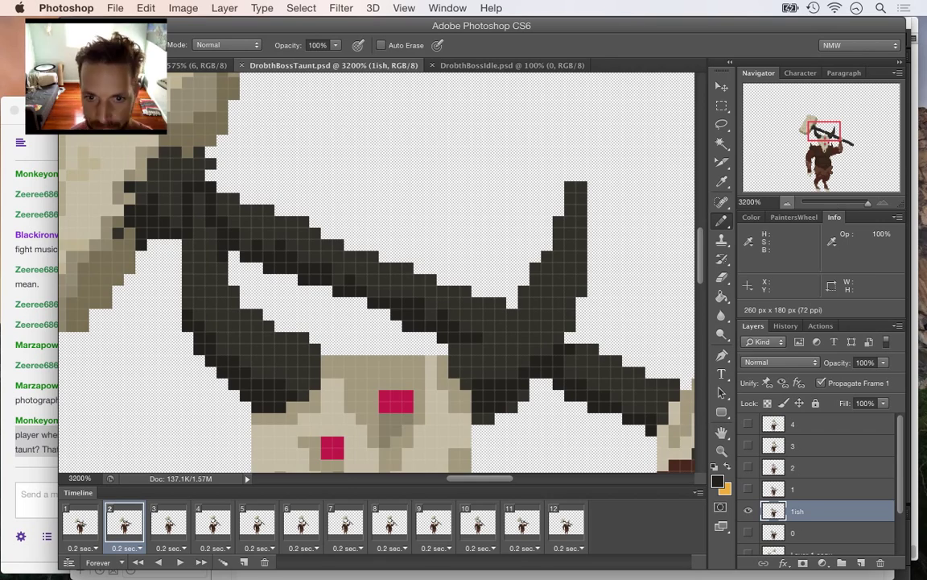
Play the taunt animation from frame 1 with the whole boss in view, and stop the playback
{"action": "scroll", "coordinate": [376, 274], "scroll_direction": "down", "scroll_amount": 5}
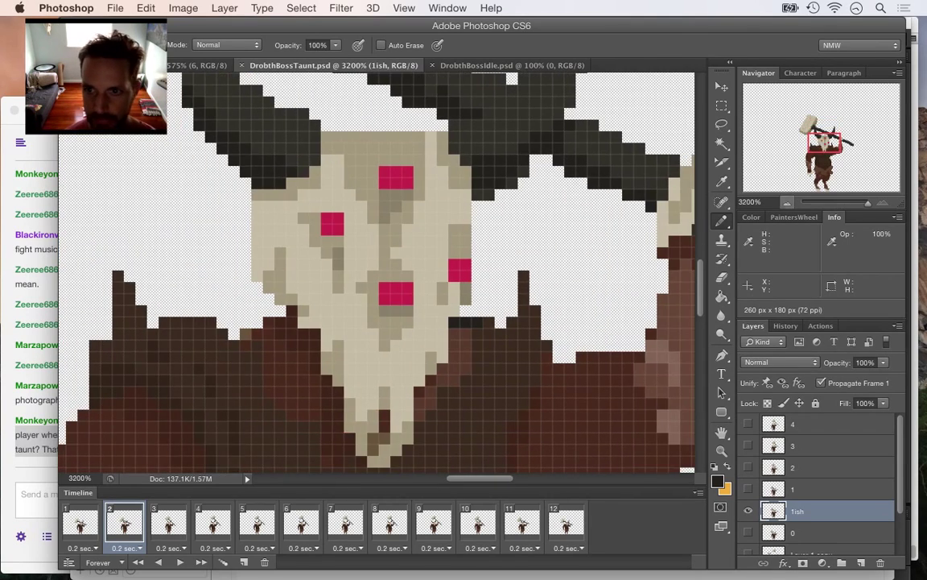
{"action": "left_click", "coordinate": [787, 203]}
{"action": "left_click", "coordinate": [788, 203]}
{"action": "left_click", "coordinate": [787, 203]}
{"action": "scroll", "coordinate": [377, 273], "scroll_direction": "up", "scroll_amount": 2}
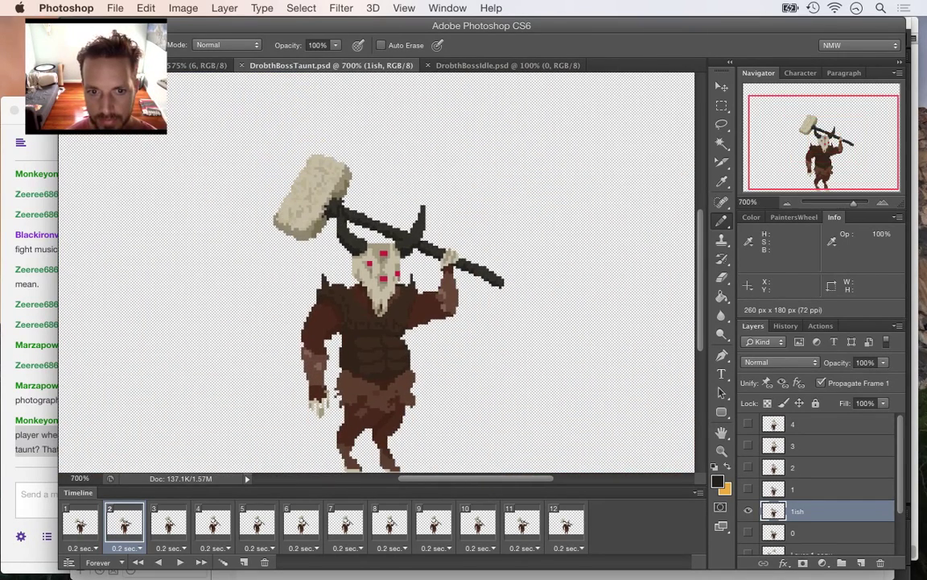
{"action": "left_click", "coordinate": [80, 524]}
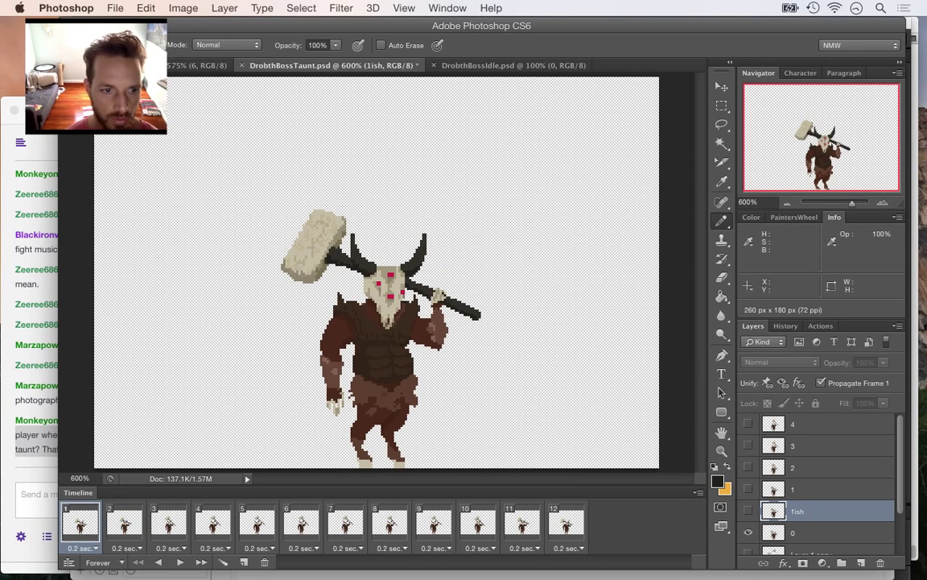
{"action": "key", "text": "space"}
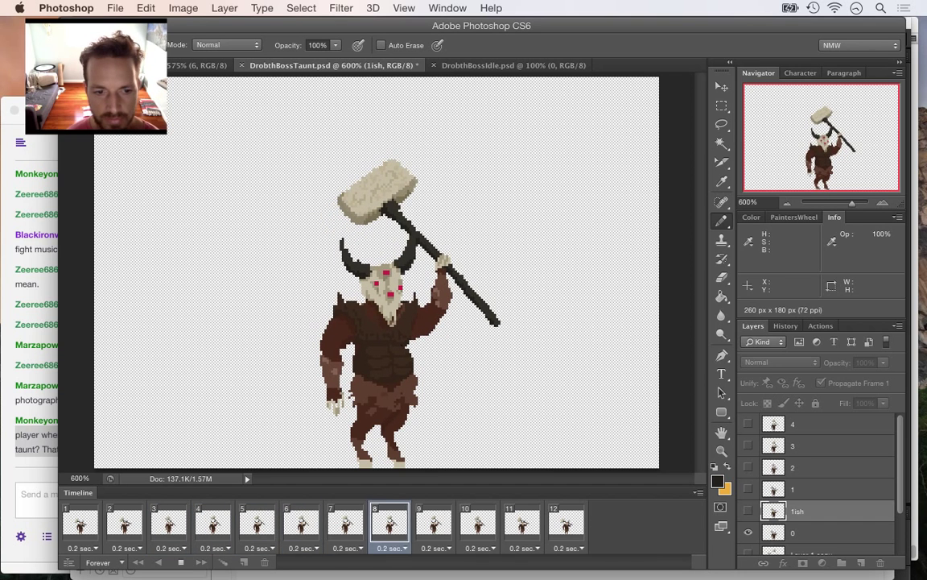
{"action": "key", "text": "space"}
Compare the boss's hammer poses in frames 1 and 8 through 11 of the taunt
{"action": "left_click", "coordinate": [81, 524]}
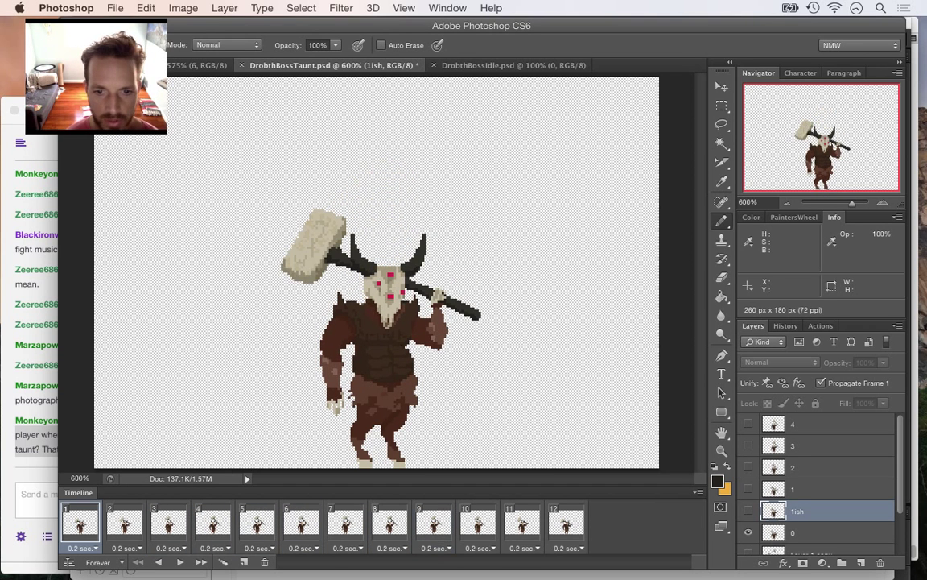
{"action": "left_click", "coordinate": [435, 524]}
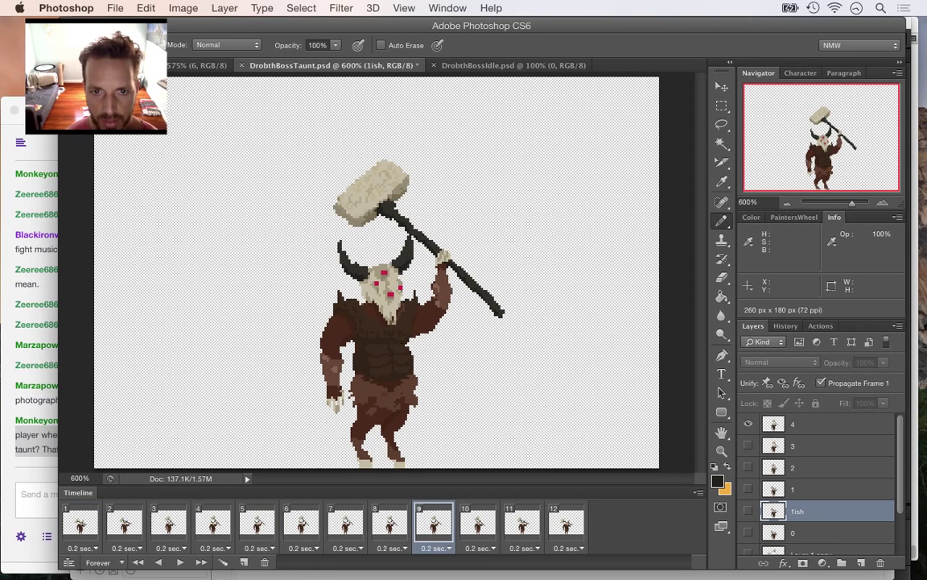
{"action": "left_click", "coordinate": [390, 524]}
{"action": "left_click", "coordinate": [435, 524]}
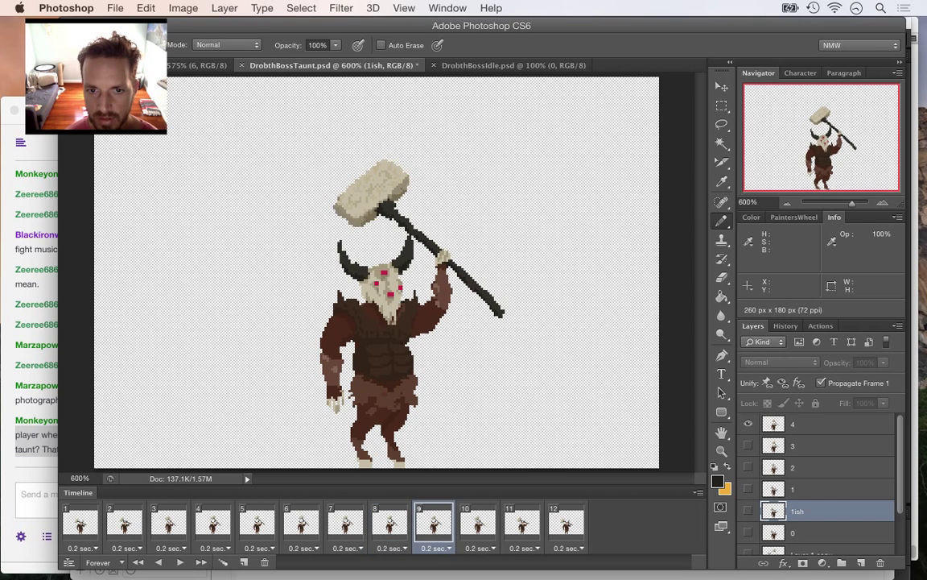
{"action": "left_click", "coordinate": [478, 524]}
{"action": "key", "text": "Right"}
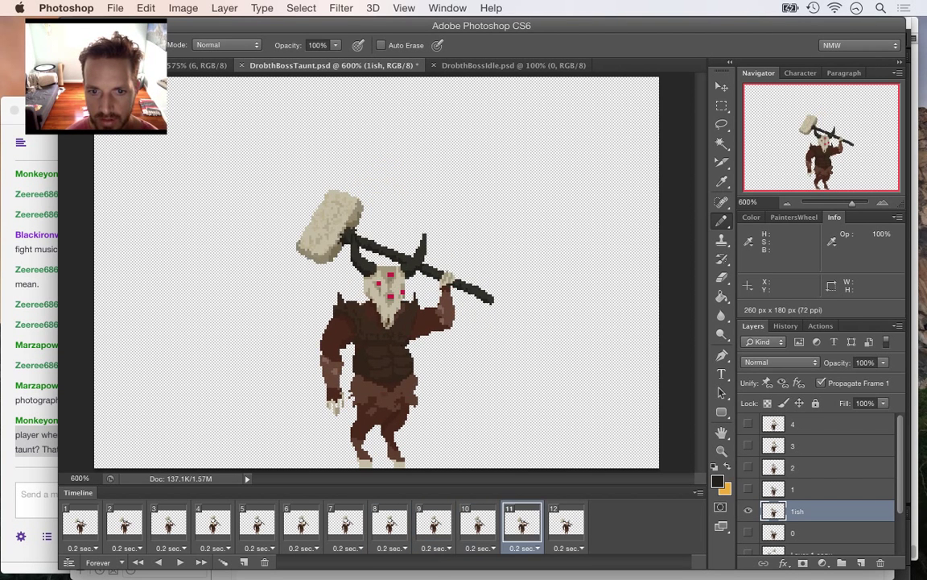
{"action": "key", "text": "Left"}
Disable Propagate Frame 1 with all twelve frames of the taunt animation selected
{"action": "left_click", "coordinate": [805, 468]}
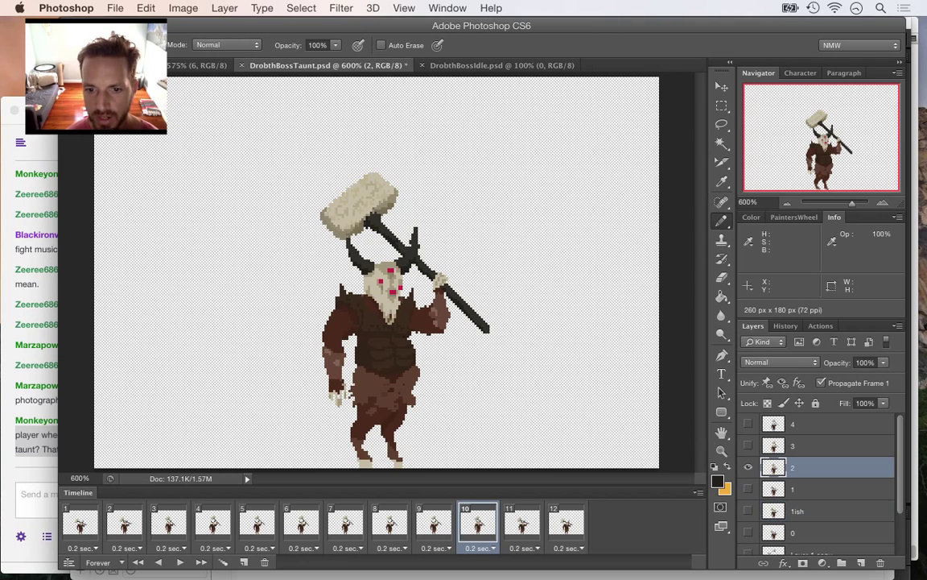
{"action": "left_click", "coordinate": [80, 524]}
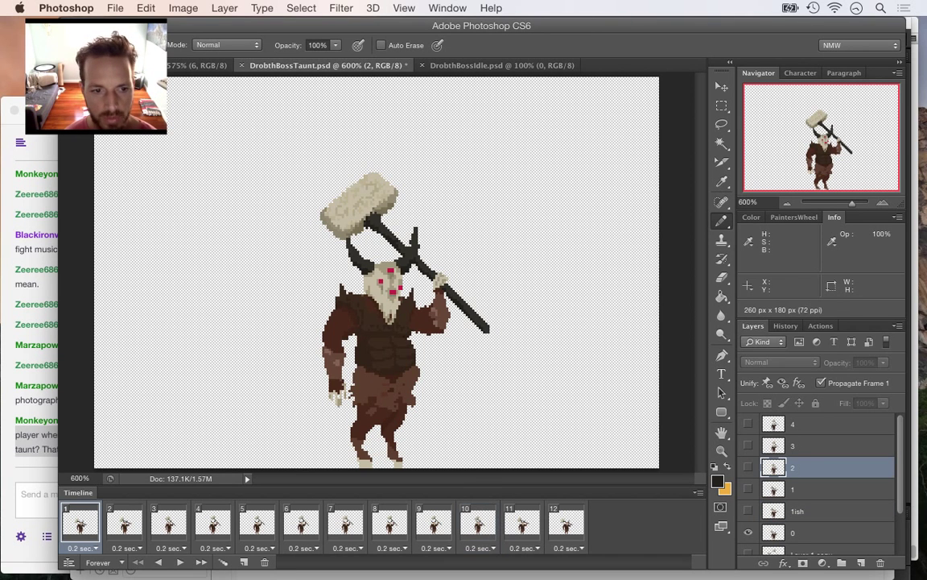
{"action": "left_click", "coordinate": [567, 524], "text": "shift"}
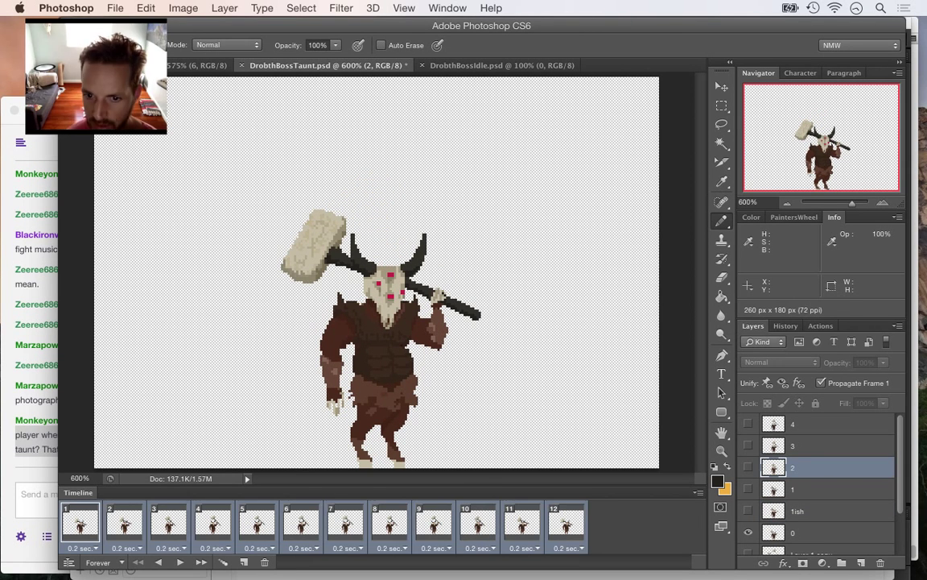
{"action": "left_click", "coordinate": [822, 383]}
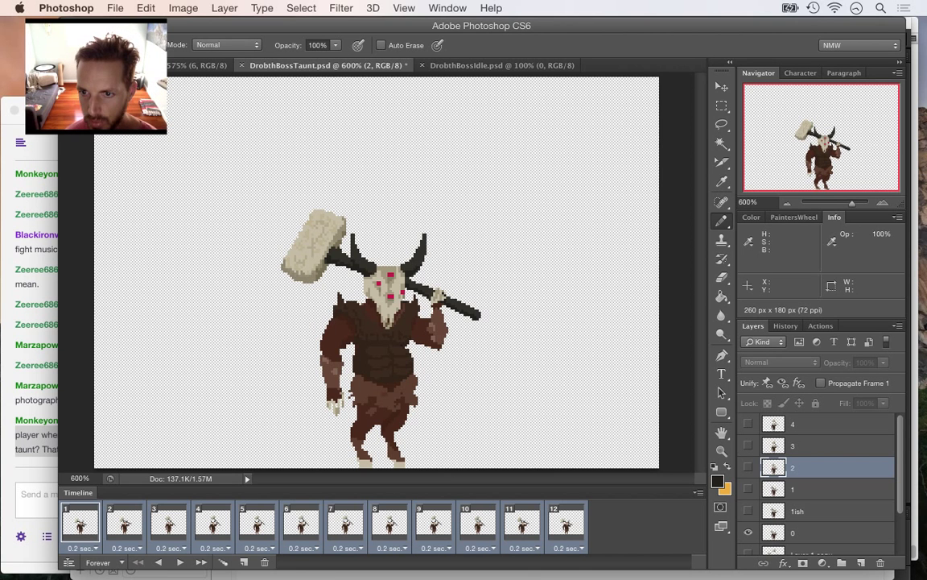
Compare the boss's pose in frame 10 with the poses in the neighbouring frames
{"action": "key", "text": "space"}
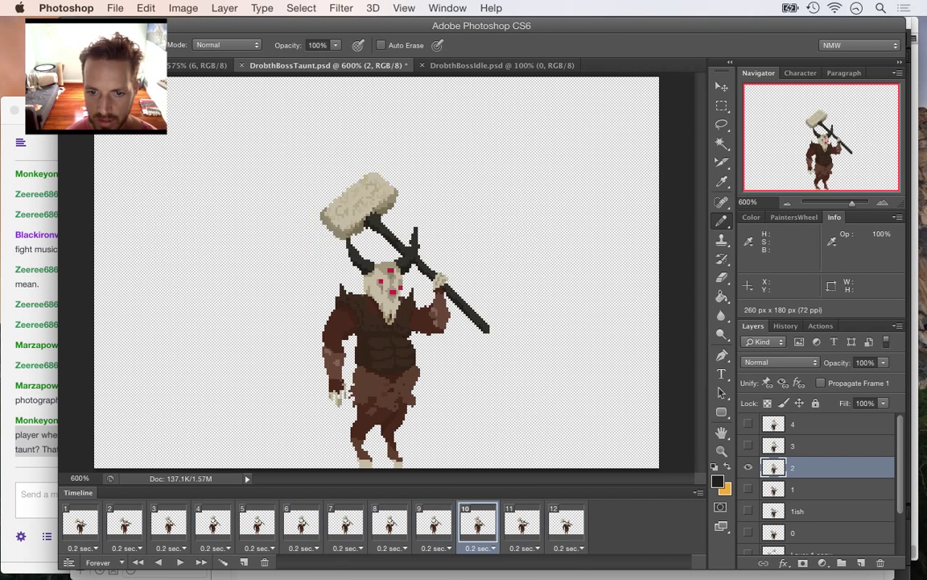
{"action": "key", "text": "Right"}
{"action": "key", "text": "Left"}
{"action": "key", "text": "Left"}
{"action": "key", "text": "Right"}
Duplicate layer 2 as 2ish directly beneath the original, and hide layer 2 in frame 10
{"action": "right_click", "coordinate": [821, 466]}
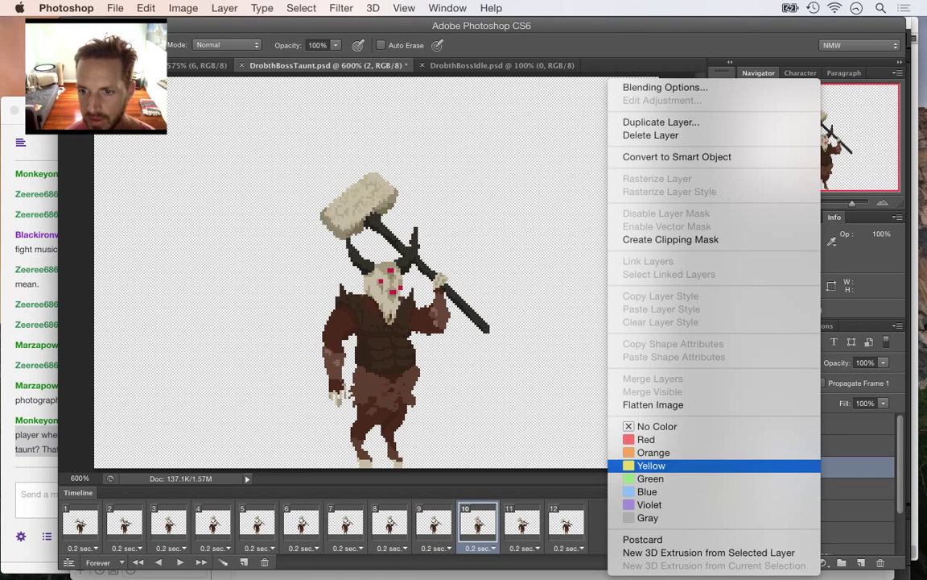
{"action": "left_click", "coordinate": [660, 121]}
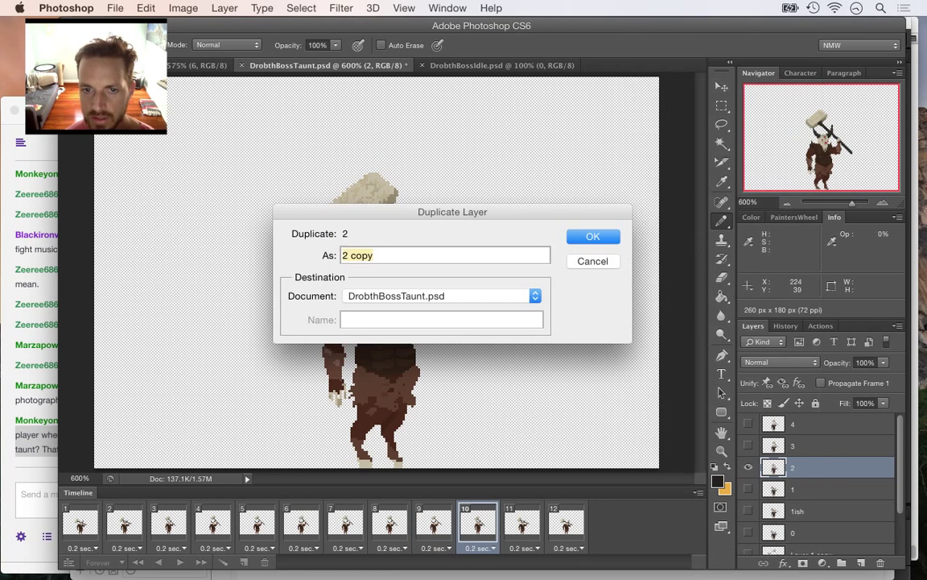
{"action": "key", "text": "Right"}
{"action": "key", "text": "BackSpace"}
{"action": "key", "text": "BackSpace"}
{"action": "key", "text": "BackSpace"}
{"action": "key", "text": "BackSpace"}
{"action": "key", "text": "BackSpace"}
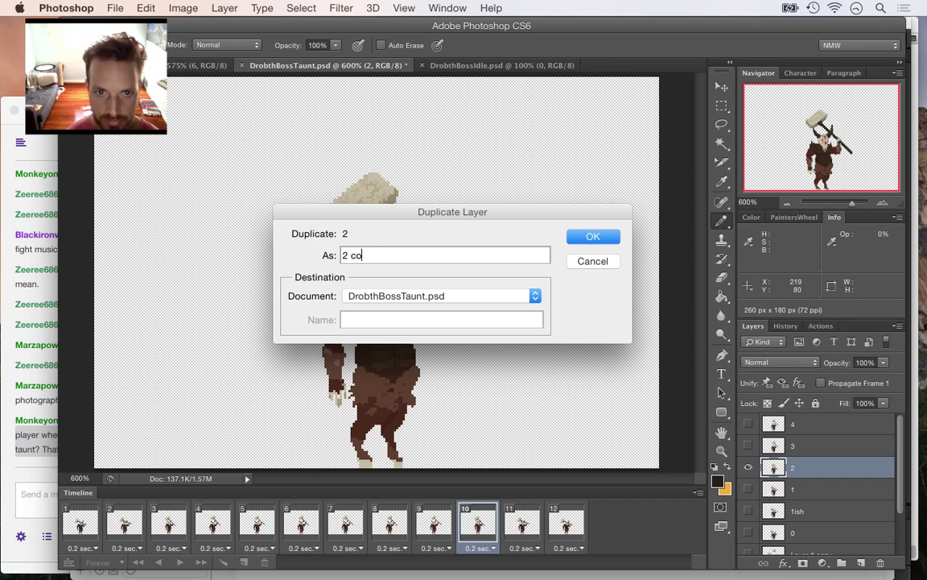
{"action": "type", "text": "ish"}
{"action": "key", "text": "Return"}
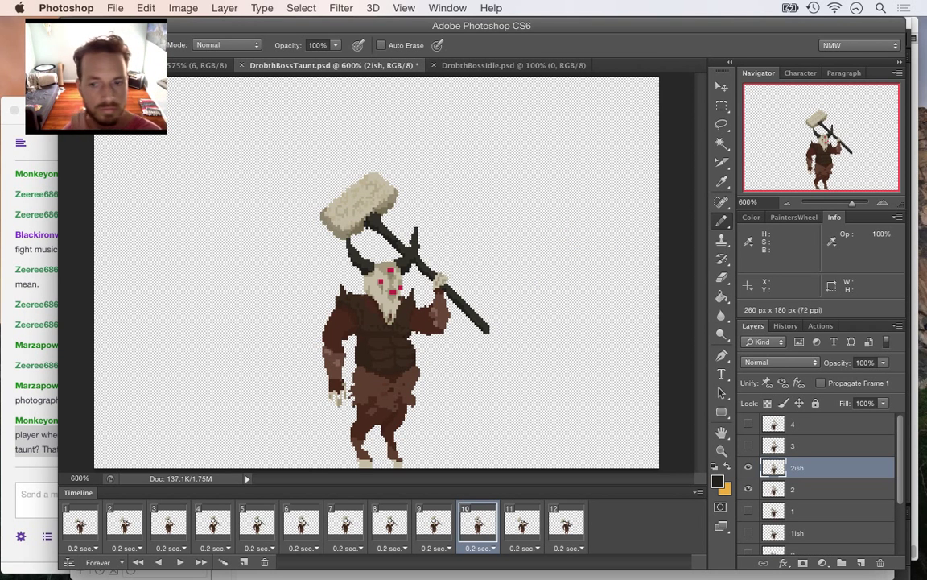
{"action": "left_click_drag", "start_coordinate": [817, 468], "coordinate": [825, 498]}
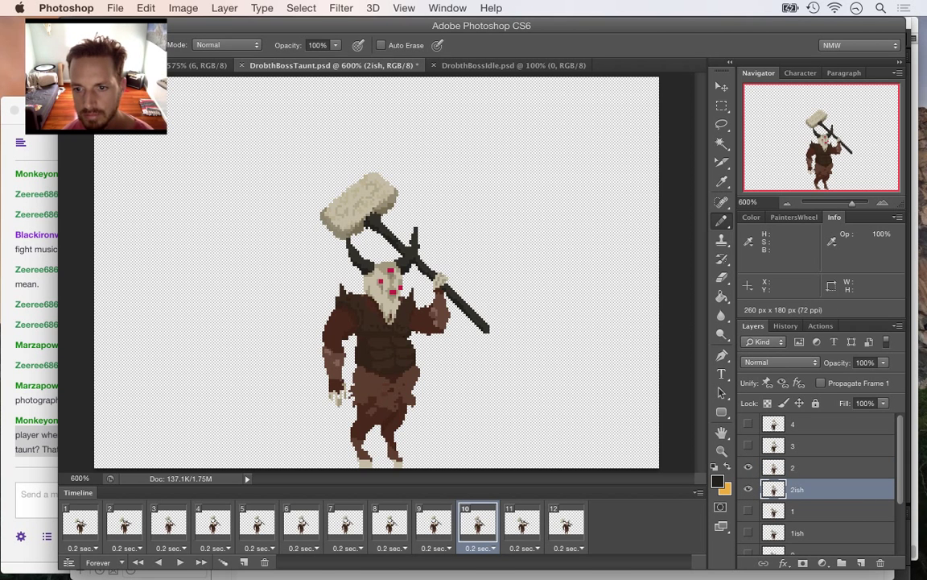
{"action": "left_click", "coordinate": [749, 466]}
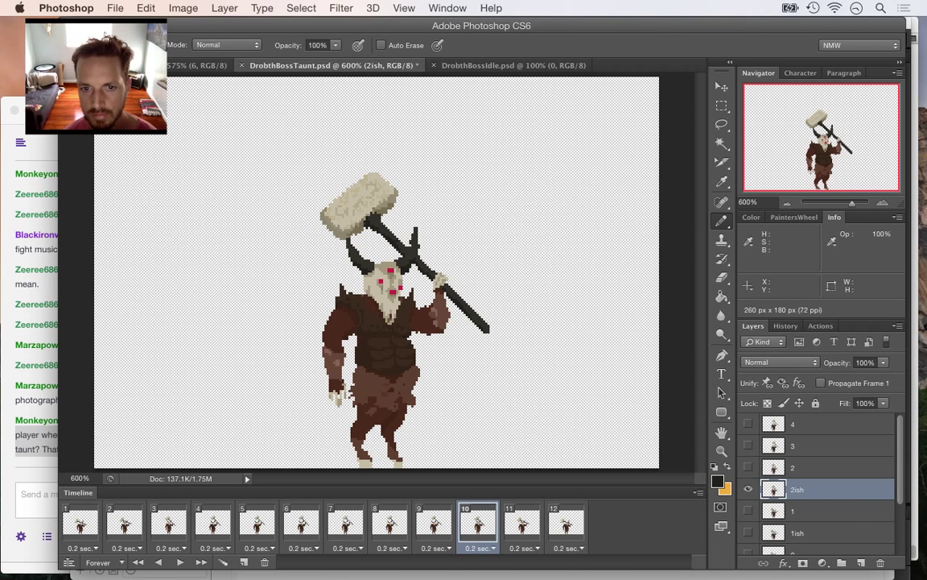
Marquee-select the boss's lowered arm, shoulders and torso on 2ish, about 59 by 64 px without the head or raised forearm, and compare with layer 1
{"action": "key", "text": "m"}
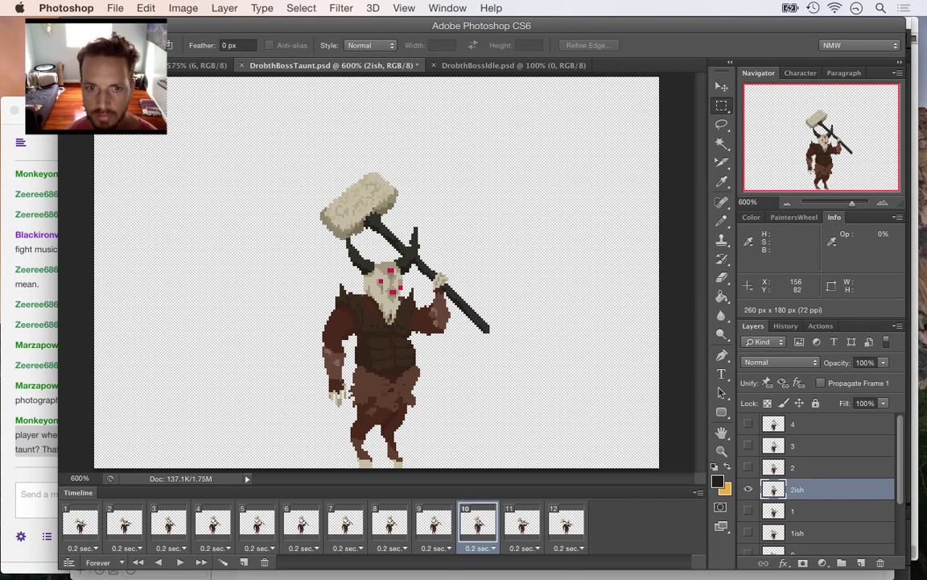
{"action": "left_click_drag", "start_coordinate": [306, 284], "coordinate": [346, 415]}
{"action": "left_click_drag", "start_coordinate": [331, 278], "coordinate": [353, 339]}
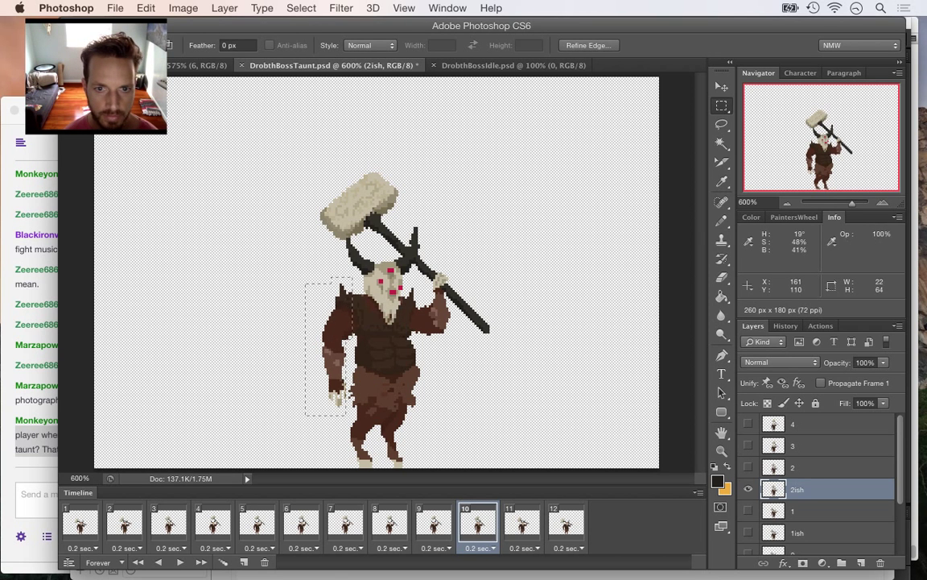
{"action": "left_click_drag", "start_coordinate": [410, 289], "coordinate": [430, 346]}
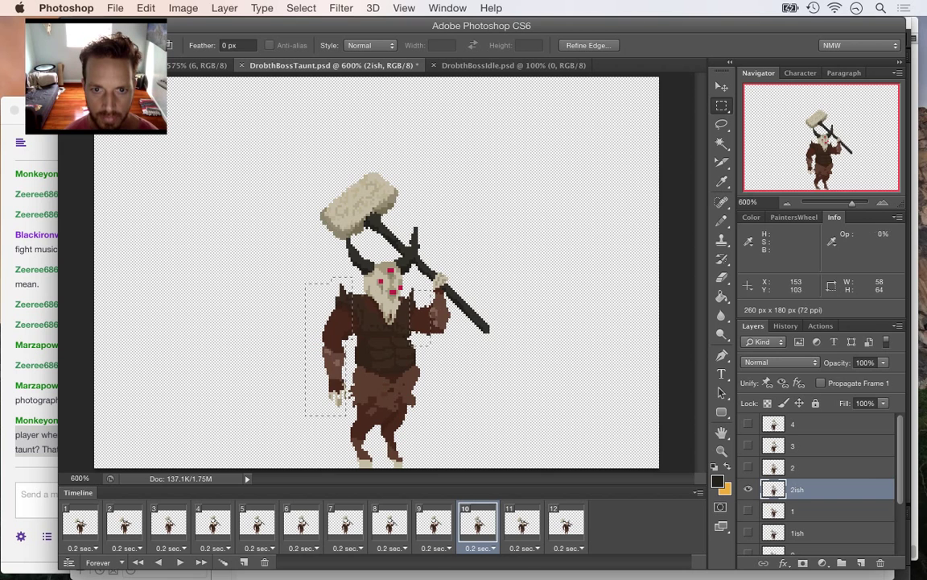
{"action": "left_click_drag", "start_coordinate": [420, 302], "coordinate": [450, 346]}
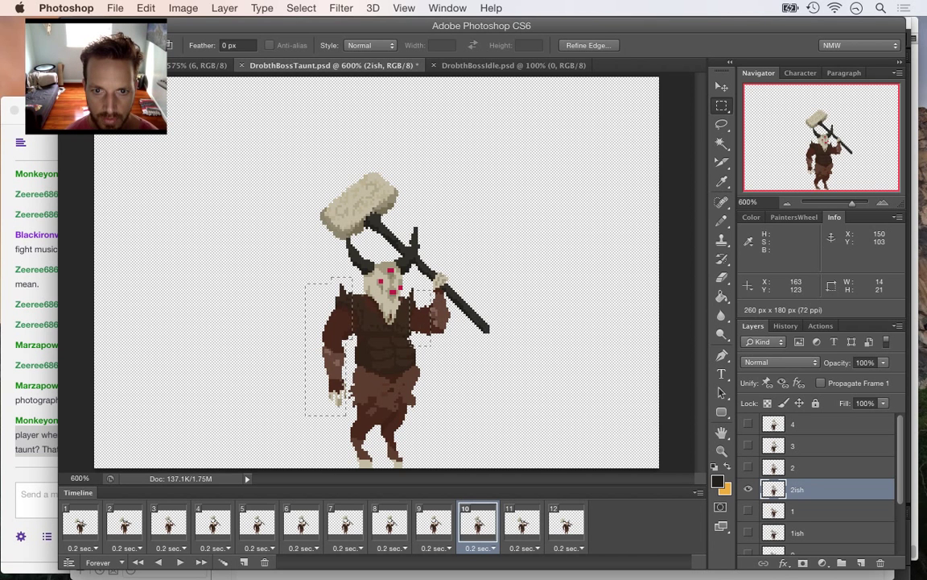
{"action": "key", "text": "super+z"}
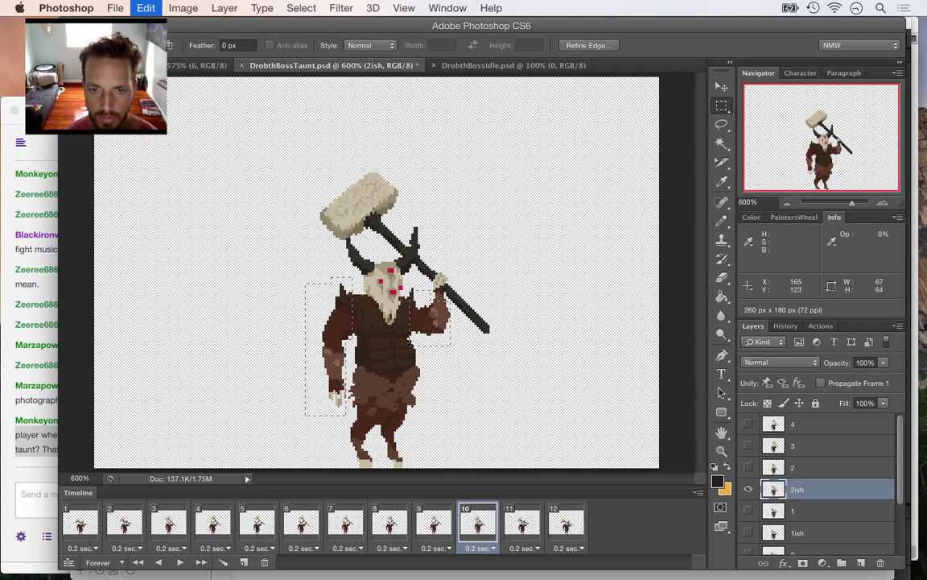
{"action": "left_click_drag", "start_coordinate": [442, 338], "coordinate": [426, 301]}
{"action": "left_click_drag", "start_coordinate": [349, 299], "coordinate": [442, 375]}
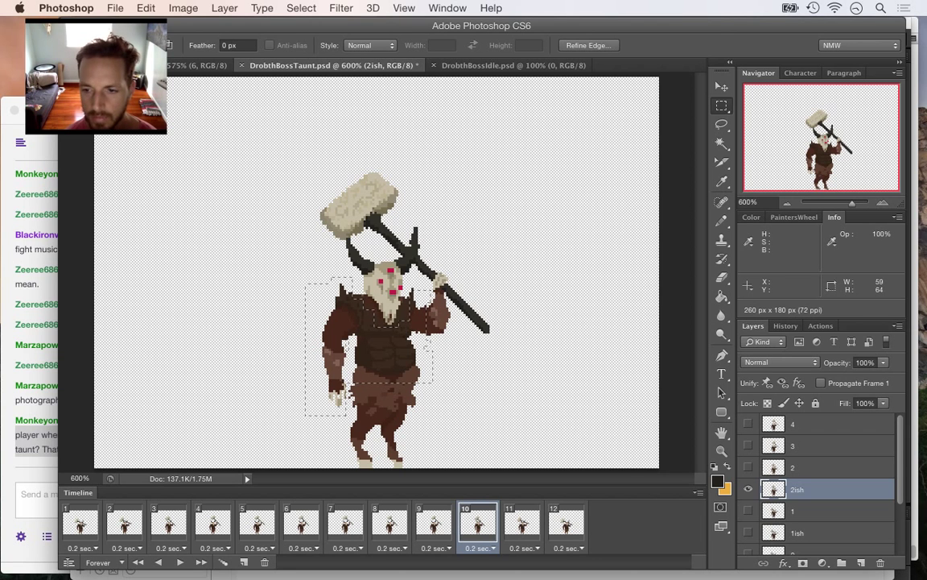
{"action": "left_click", "coordinate": [748, 510]}
{"action": "left_click", "coordinate": [748, 510]}
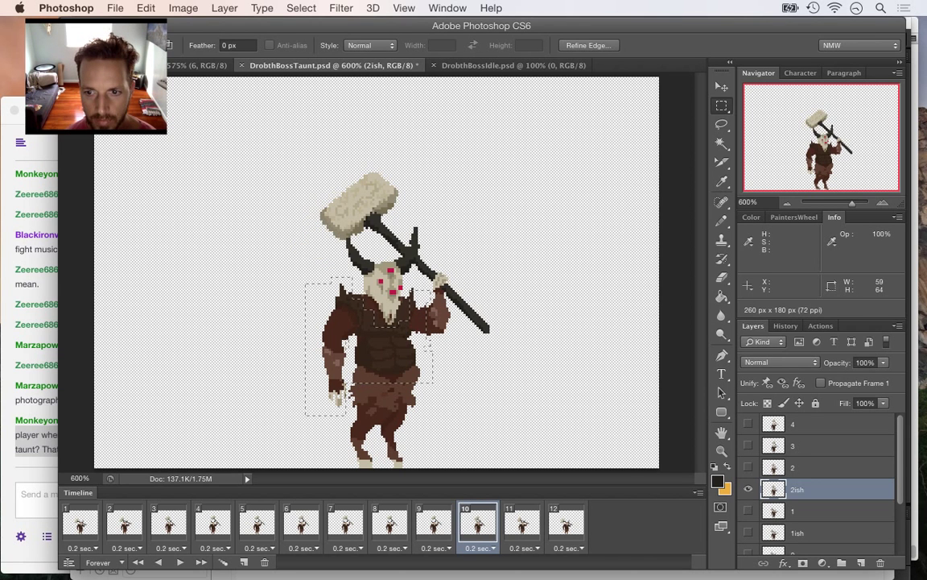
Show layer 1 for comparison with layer 2ish and nudge the selected torso and hanging arm on 2ish downward
{"action": "left_click", "coordinate": [748, 467]}
{"action": "left_click", "coordinate": [748, 510]}
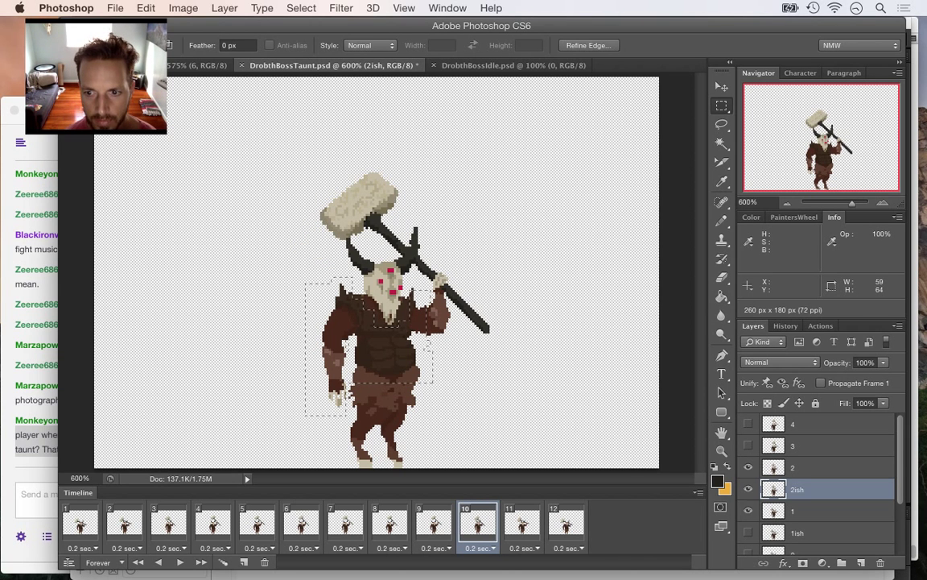
{"action": "left_click", "coordinate": [748, 467]}
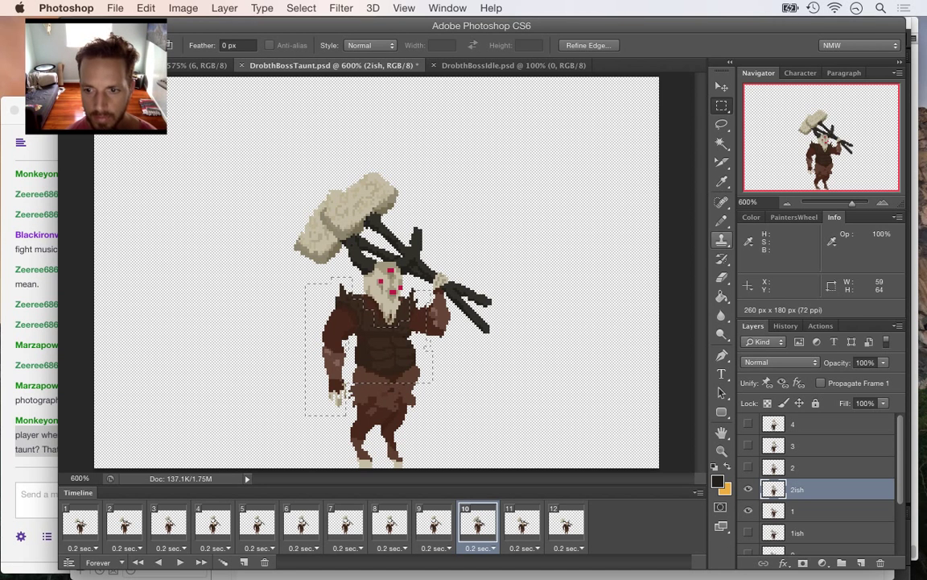
{"action": "key", "text": "super"}
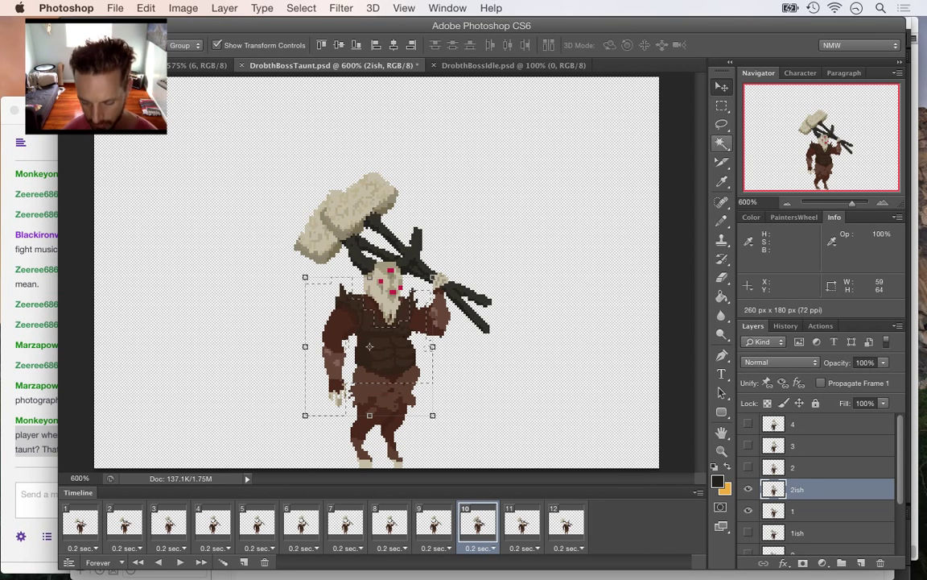
{"action": "key", "text": "super+Down"}
{"action": "key", "text": "super+Down"}
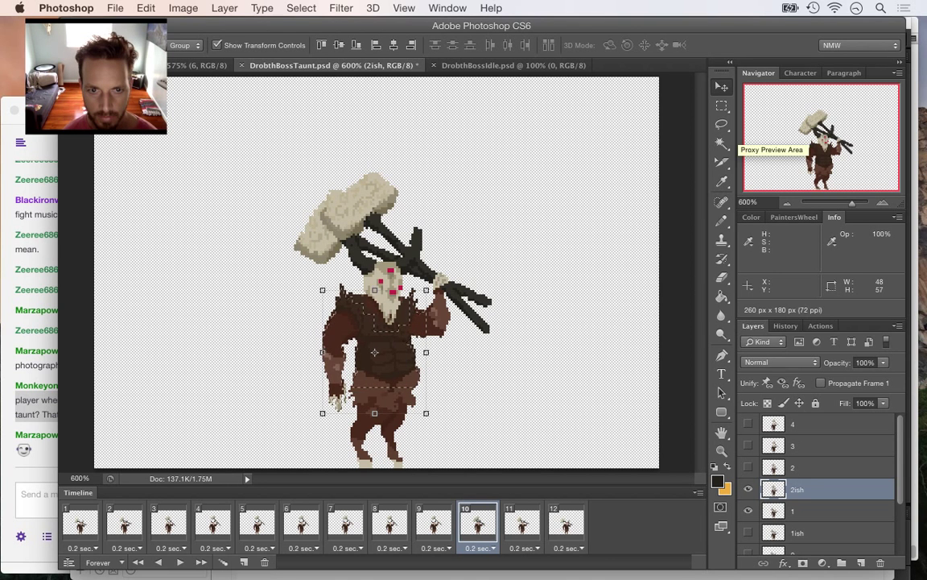
Hide layer 1 and compare the nudged torso against layer 1ish, leaving only layer 2ish visible
{"action": "left_click", "coordinate": [749, 511]}
{"action": "left_click", "coordinate": [748, 532]}
{"action": "key", "text": "Down"}
{"action": "key", "text": "Down"}
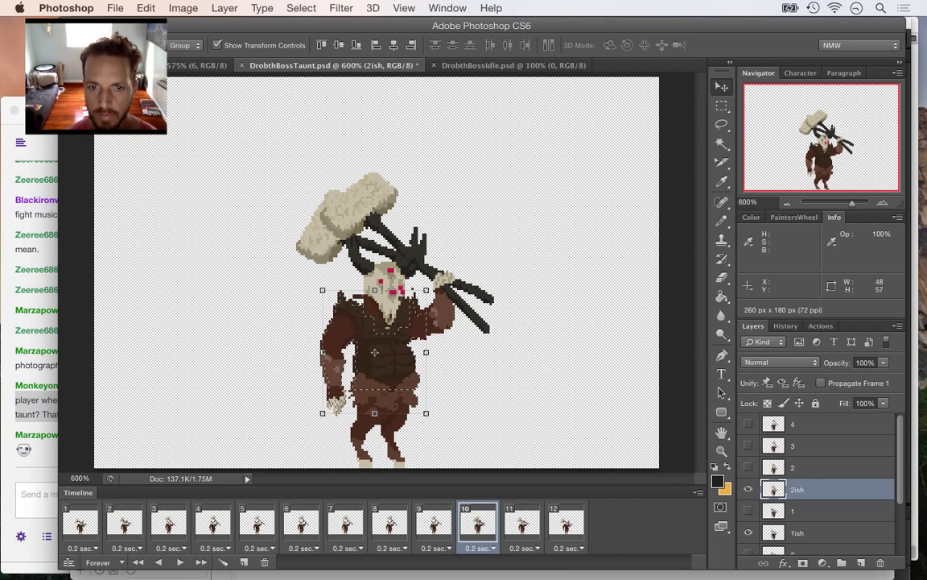
{"action": "left_click", "coordinate": [748, 532]}
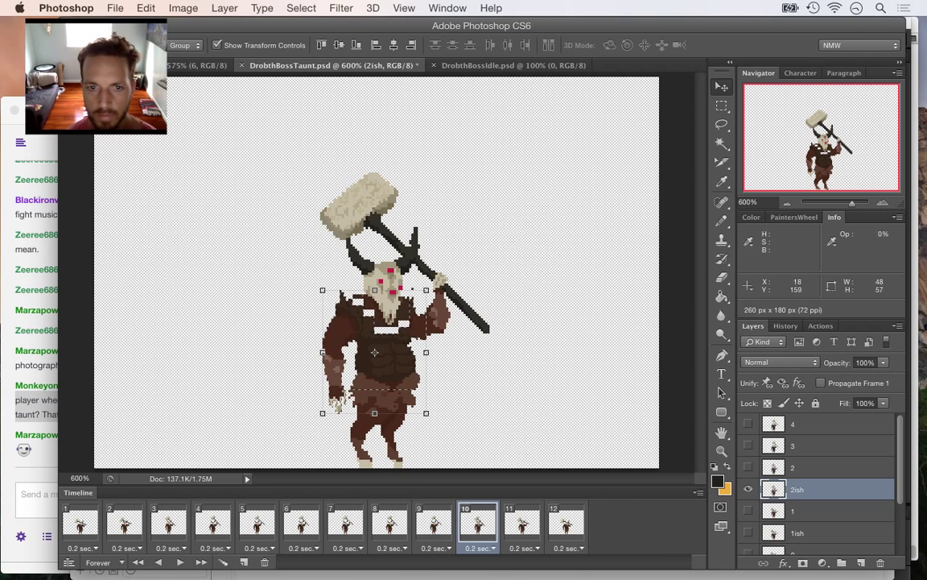
Switch to Safari to read the newest chat message about the boss's behaviour, and return to Photoshop
{"action": "key", "text": "super+Tab"}
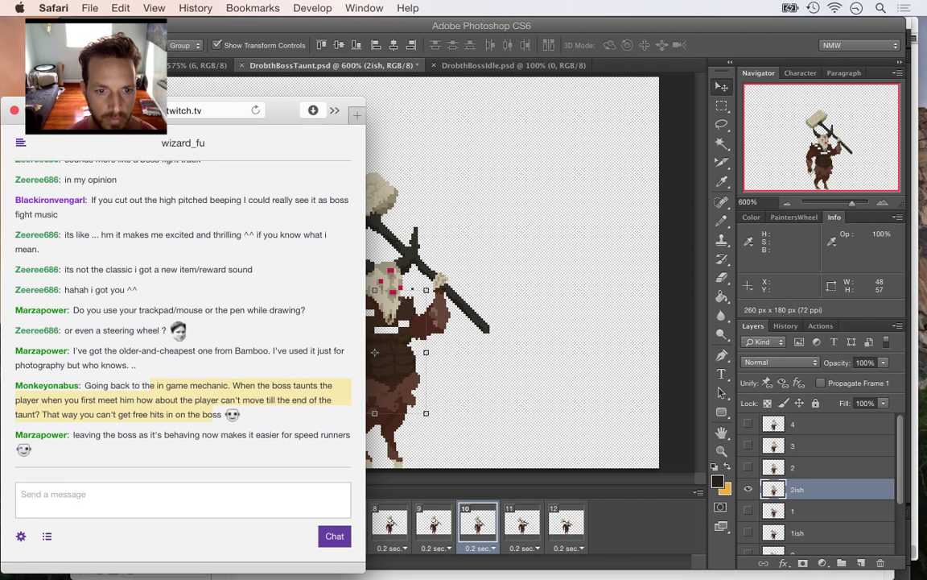
{"action": "left_click", "coordinate": [213, 415]}
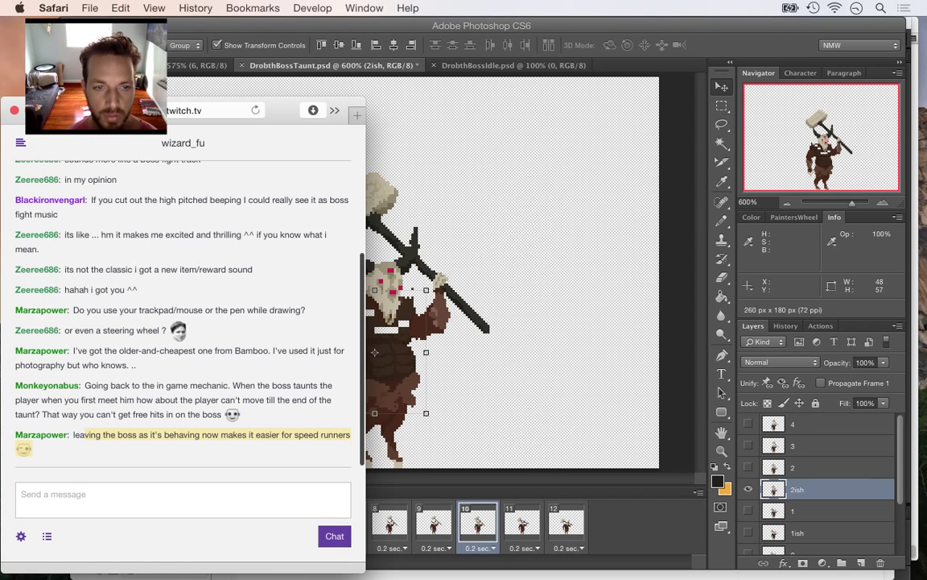
{"action": "key", "text": "super+Tab"}
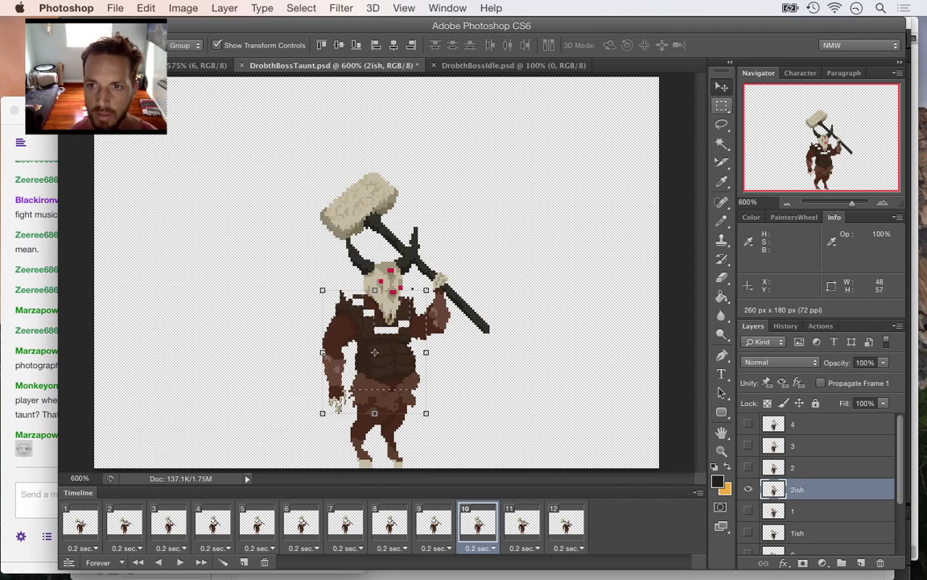
Clear the selection and pencil the sampled dark brown over the wide gap across the chest below the skull
{"action": "left_click", "coordinate": [722, 106]}
{"action": "left_click", "coordinate": [570, 285]}
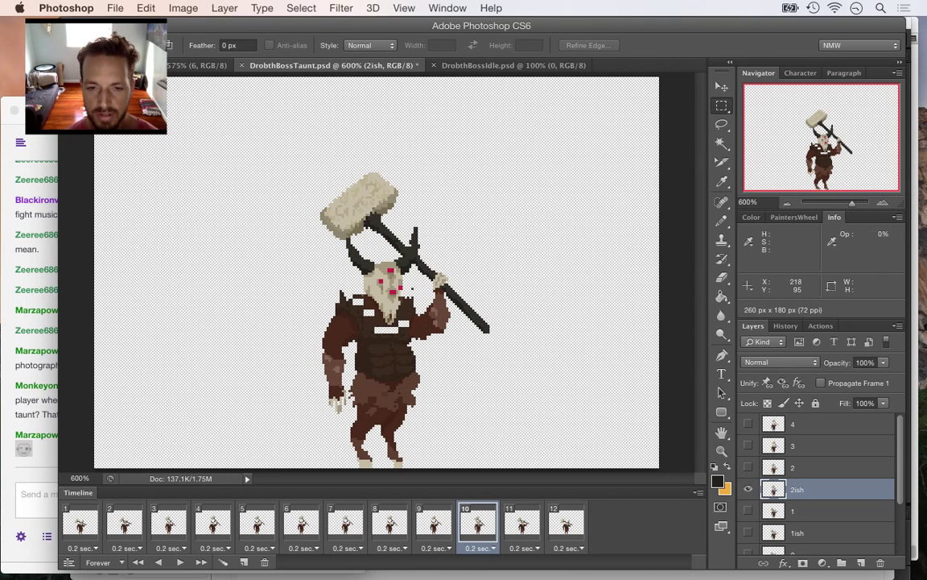
{"action": "key", "text": "super+plus"}
{"action": "key", "text": "super+plus"}
{"action": "key", "text": "super+plus"}
{"action": "key", "text": "super+plus"}
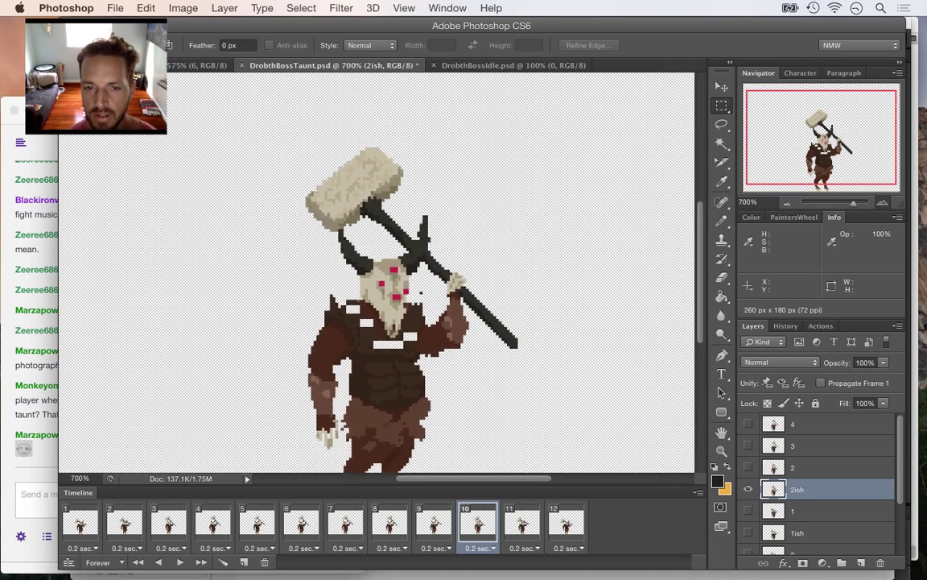
{"action": "scroll", "coordinate": [376, 272], "scroll_direction": "down", "scroll_amount": 5}
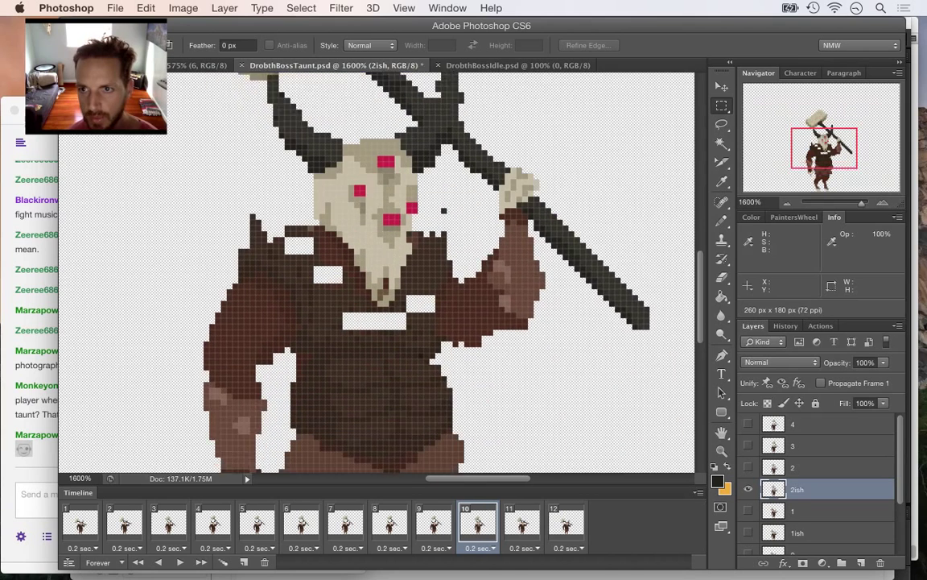
{"action": "key", "text": "i"}
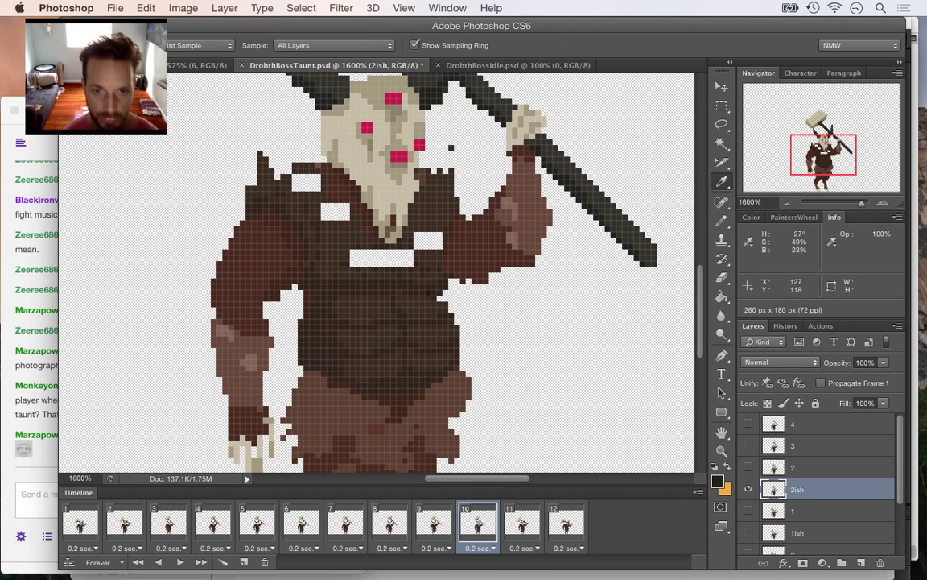
{"action": "left_click", "coordinate": [351, 250]}
{"action": "key", "text": "b"}
{"action": "left_click", "coordinate": [354, 258]}
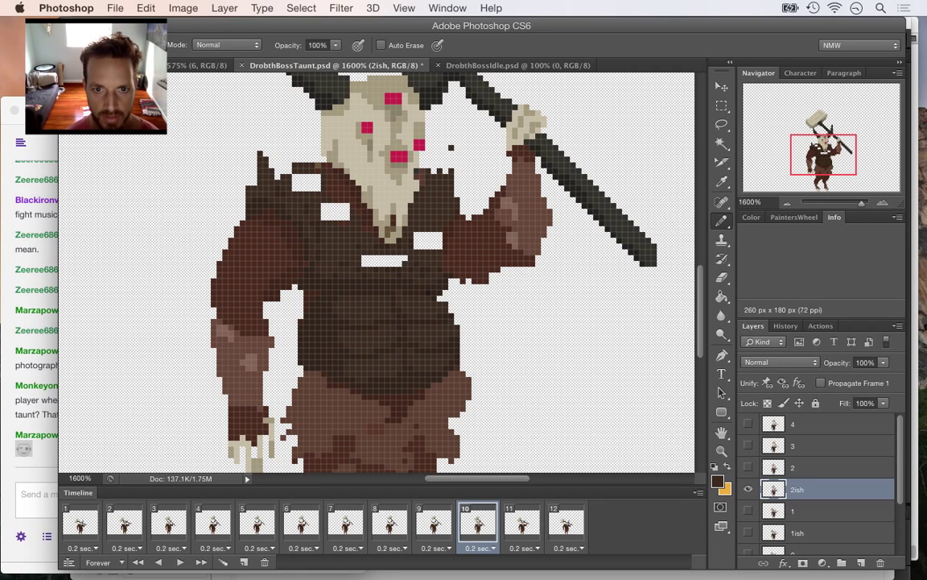
Switch to Xcode, stop the running Songbringer build and run it again
{"action": "key", "text": "super+Tab"}
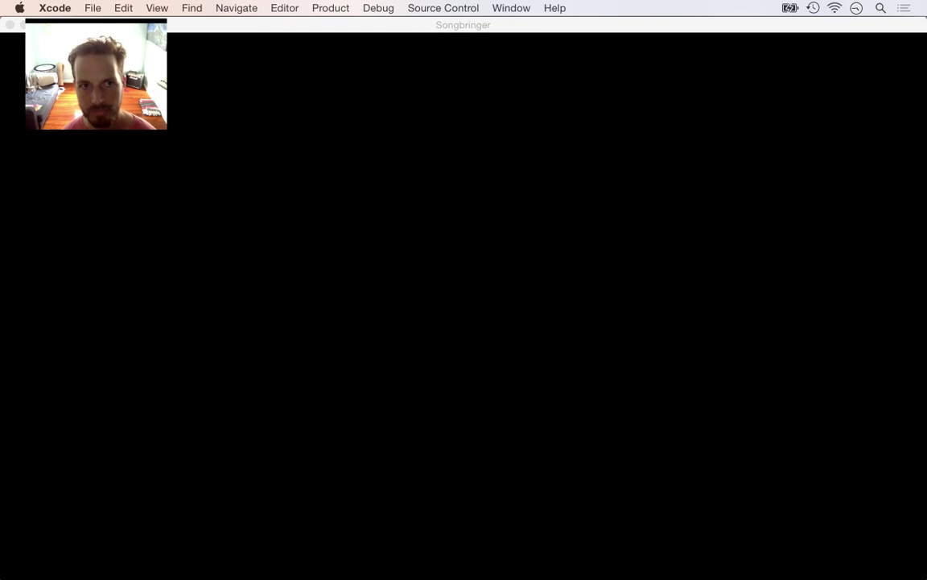
{"action": "key", "text": "super+Tab"}
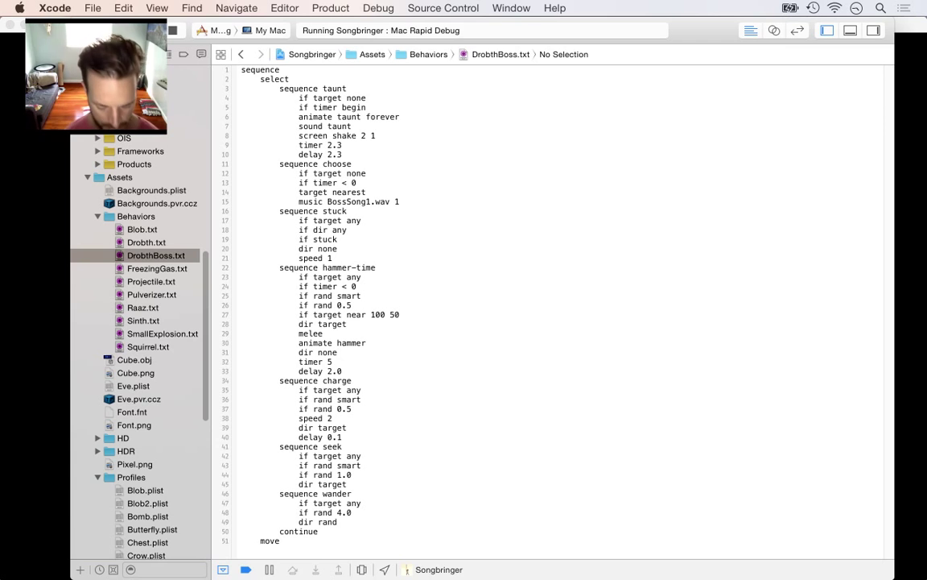
{"action": "key", "text": "super+period"}
{"action": "key", "text": "super+r"}
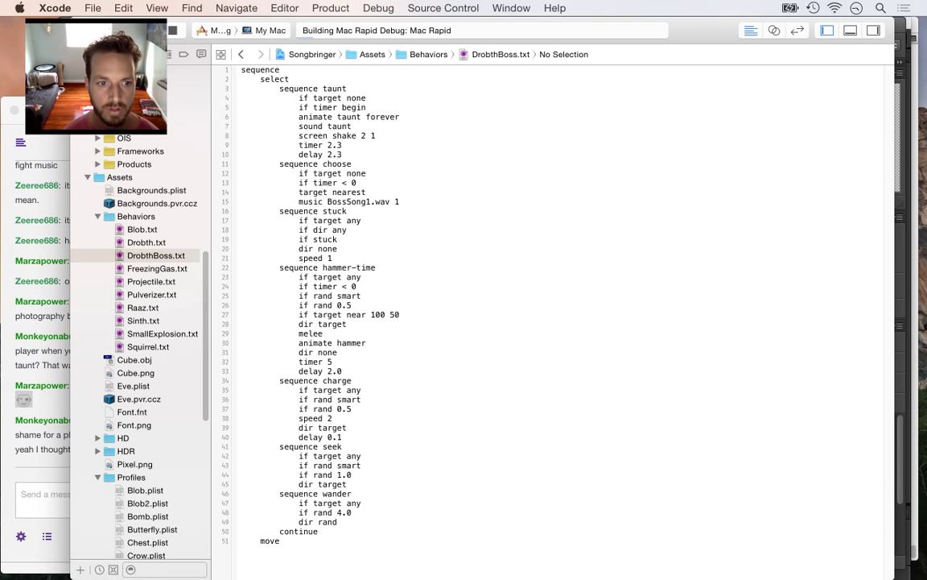
Watch the boss's taunt in the Songbringer game, look at the inventory and map screen, and quit the game
{"action": "key", "text": "super+Tab"}
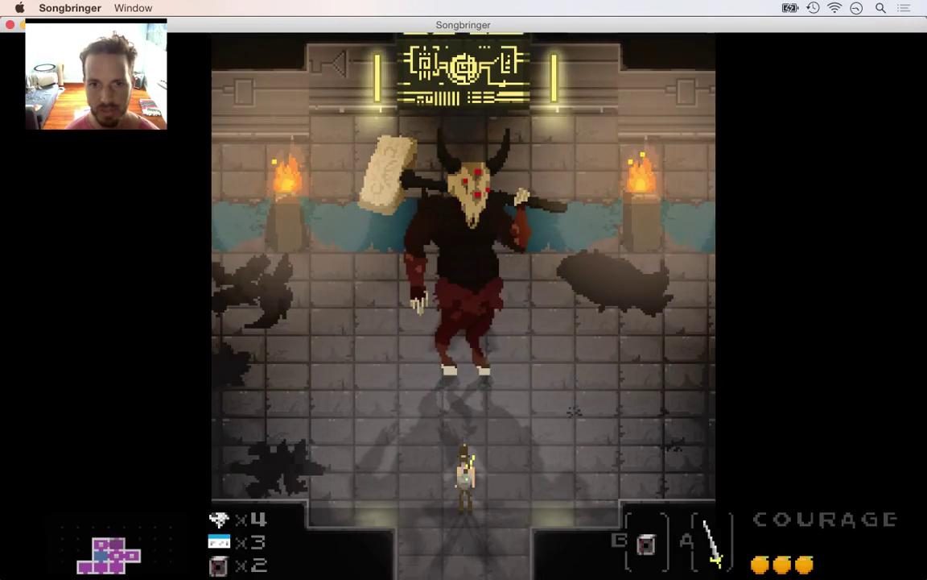
{"action": "key", "text": "Escape"}
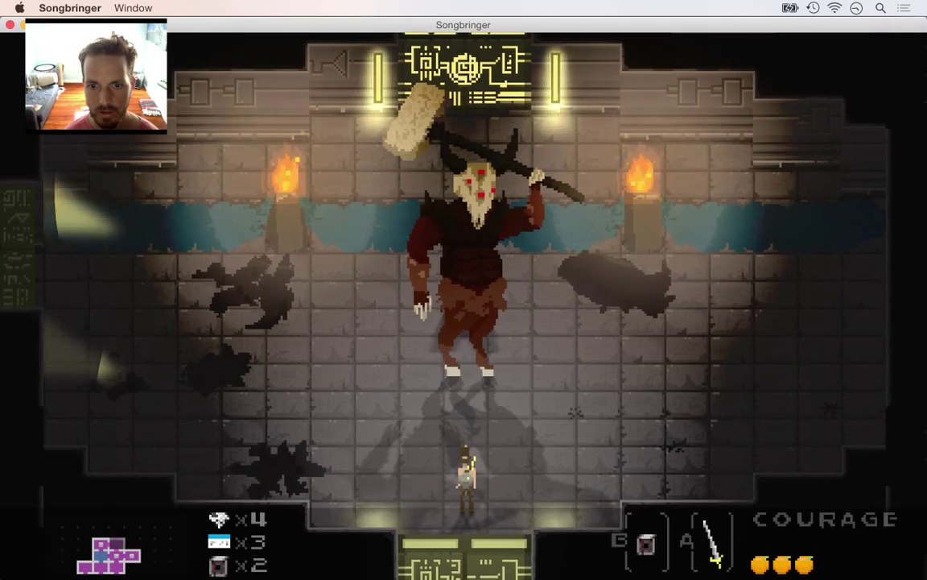
{"action": "key", "text": "Escape"}
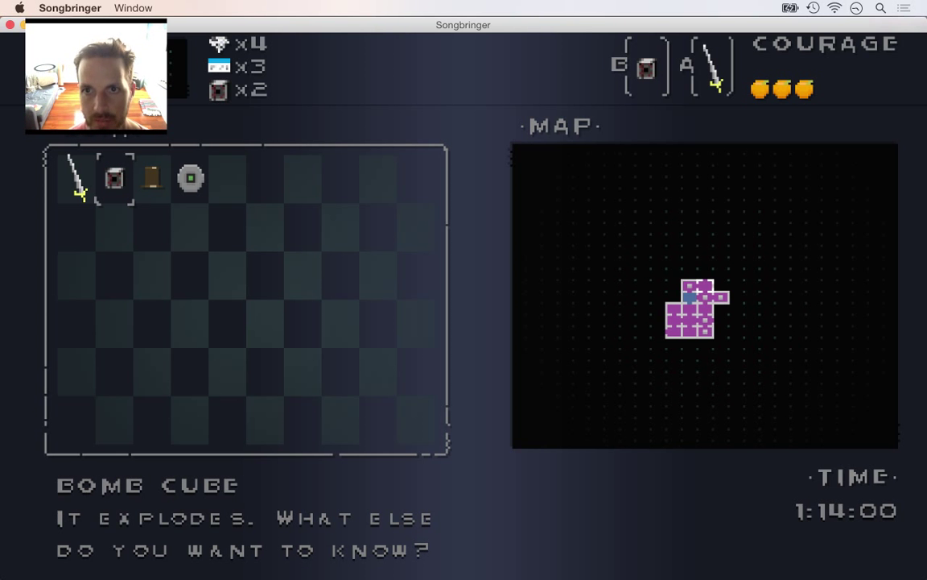
{"action": "key", "text": "super+q"}
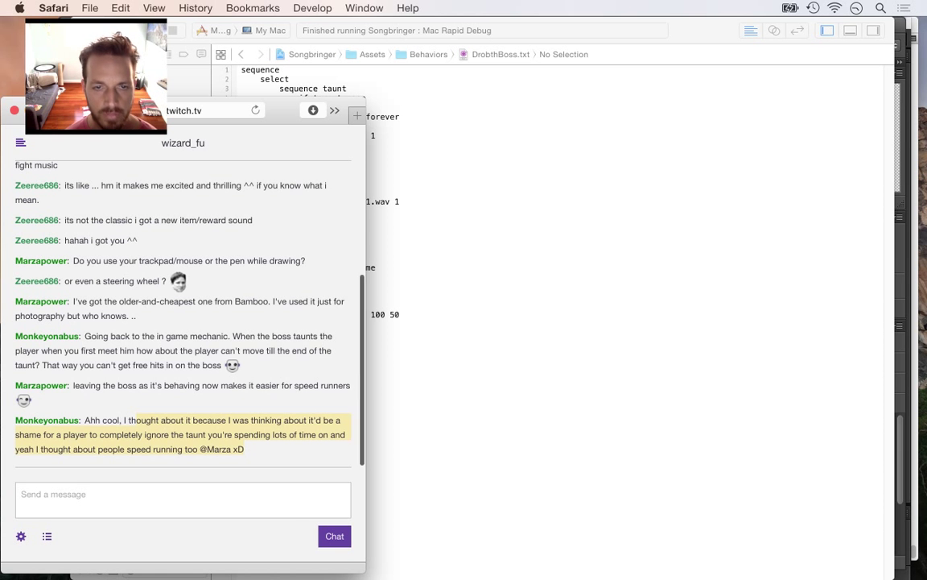
Switch to Photoshop and erase the leftover pixels along both shoulder tops and beside the skull on layer 2ish
{"action": "key", "text": "super+Tab"}
{"action": "key", "text": "super+Tab"}
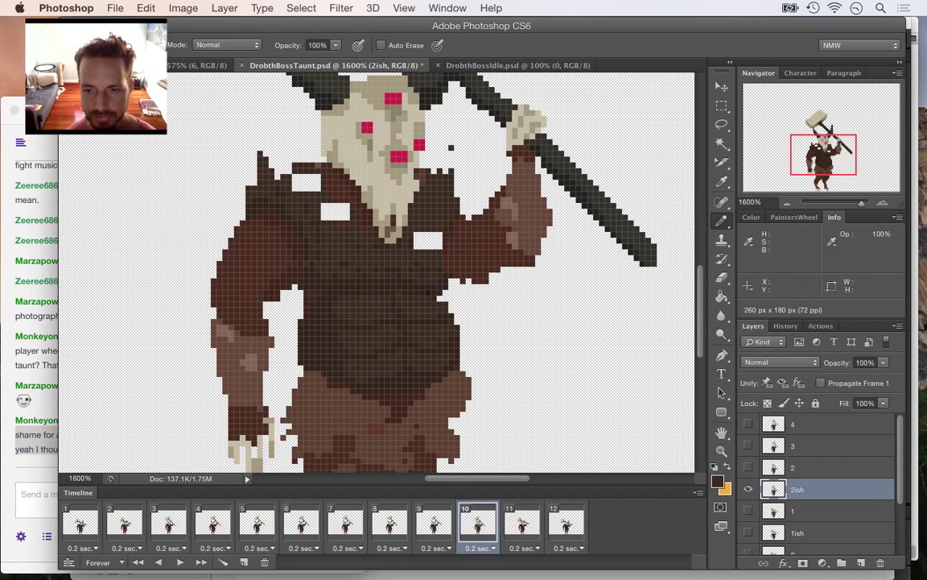
{"action": "key", "text": "super+minus"}
{"action": "key", "text": "super+minus"}
{"action": "key", "text": "super+minus"}
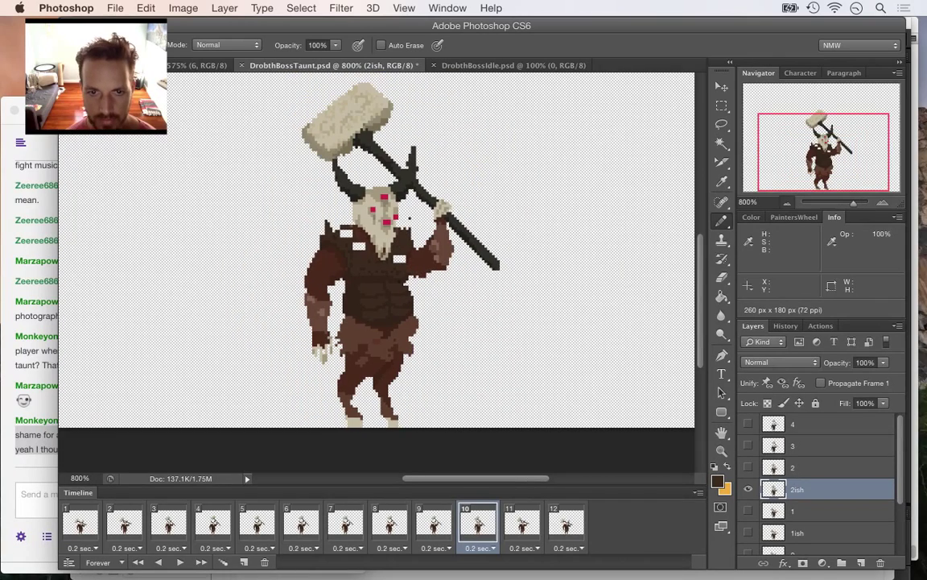
{"action": "key", "text": "super+plus"}
{"action": "key", "text": "super+plus"}
{"action": "key", "text": "super+plus"}
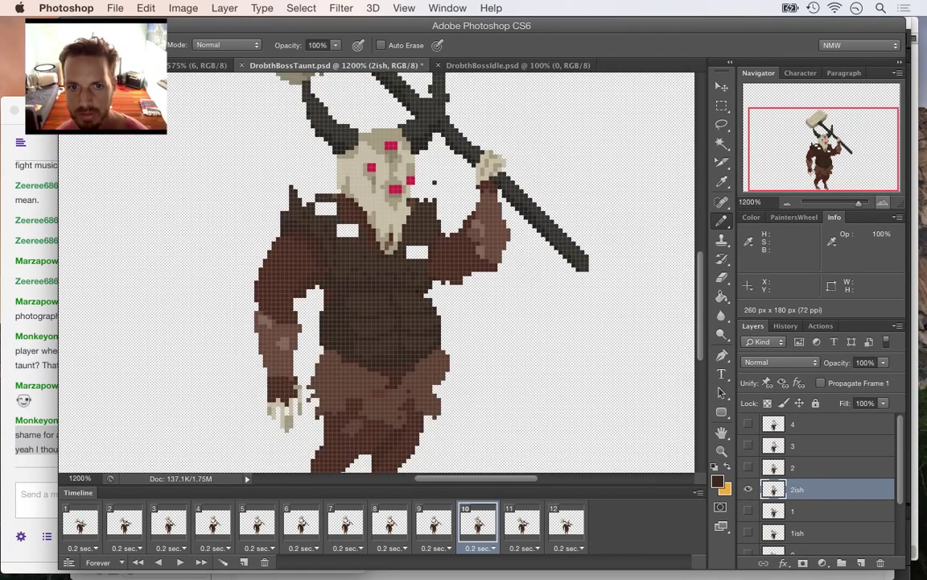
{"action": "key", "text": "super+minus"}
{"action": "key", "text": "super+plus"}
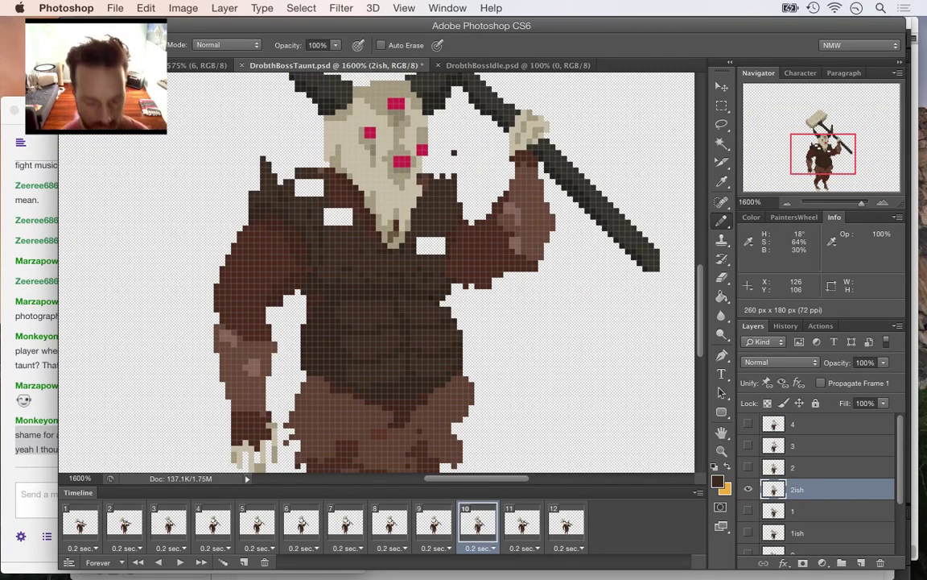
{"action": "key", "text": "e"}
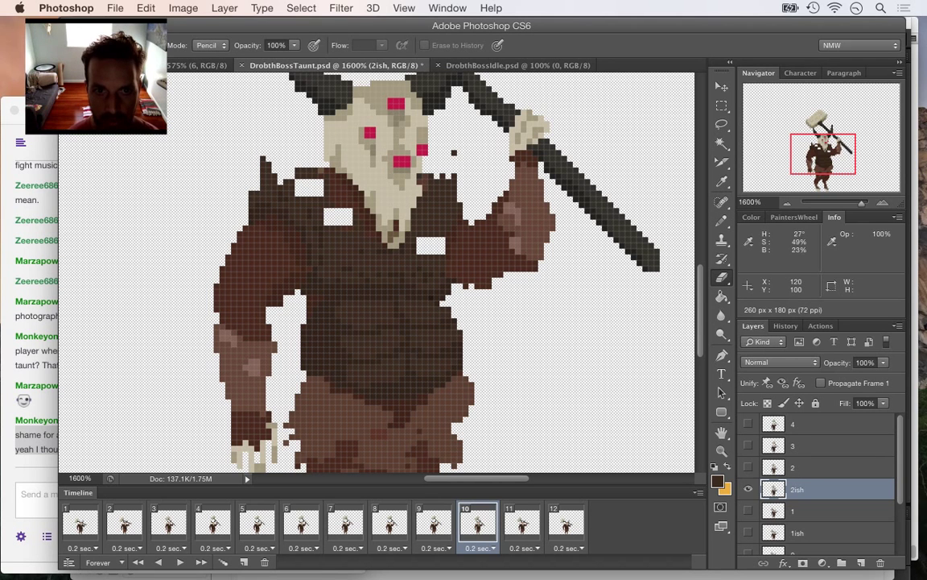
{"action": "left_click_drag", "start_coordinate": [303, 170], "coordinate": [338, 171]}
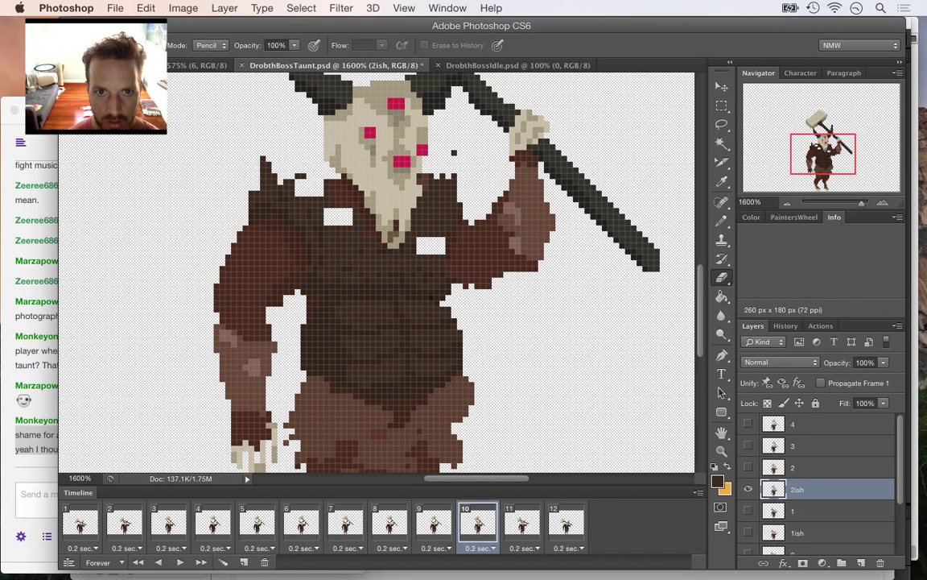
{"action": "left_click_drag", "start_coordinate": [421, 178], "coordinate": [455, 182]}
{"action": "left_click", "coordinate": [437, 190]}
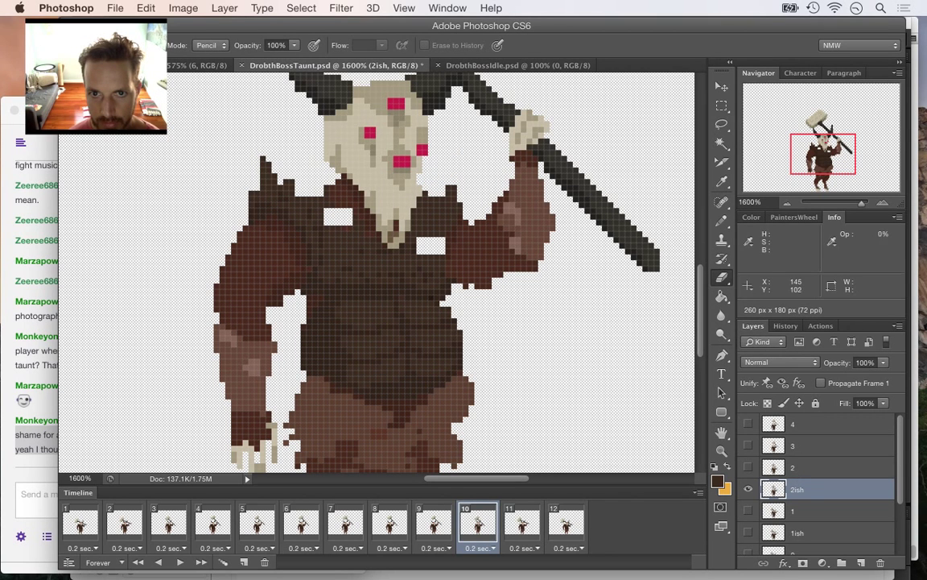
Pencil the sampled dark brown along the shoulder top and into the two remaining gaps beside the skull's beard
{"action": "key", "text": "i"}
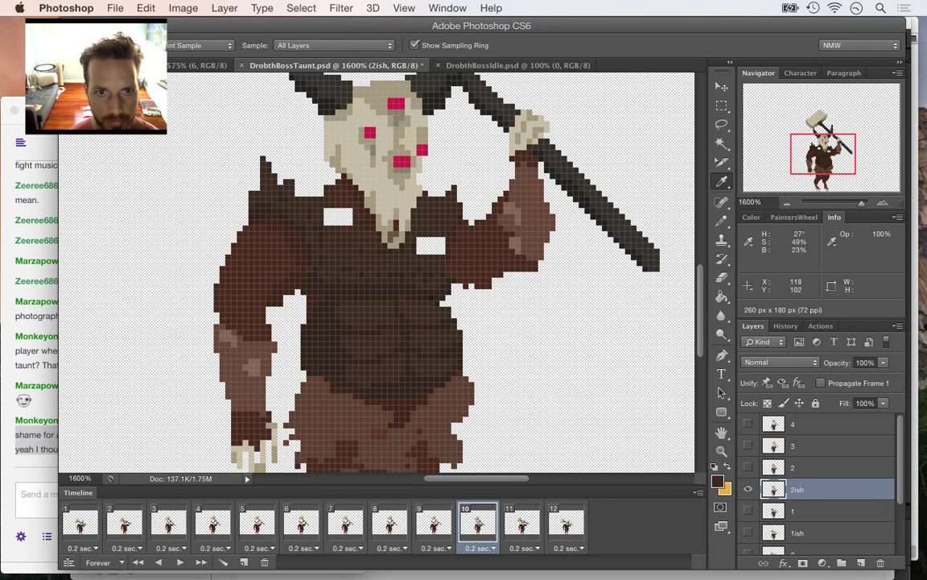
{"action": "left_click", "coordinate": [289, 185]}
{"action": "key", "text": "b"}
{"action": "left_click", "coordinate": [297, 188], "text": "shift"}
{"action": "key", "text": "super+z"}
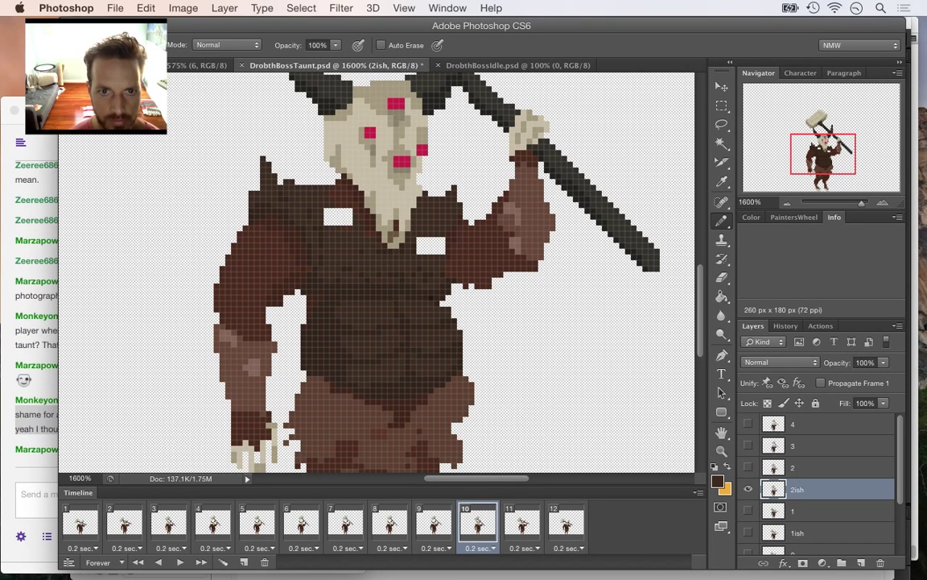
{"action": "mouse_move", "coordinate": [326, 211]}
{"action": "left_mouse_down"}
{"action": "mouse_move", "coordinate": [326, 222]}
{"action": "mouse_move", "coordinate": [338, 222]}
{"action": "left_mouse_up"}
{"action": "left_click_drag", "start_coordinate": [420, 240], "coordinate": [426, 245]}
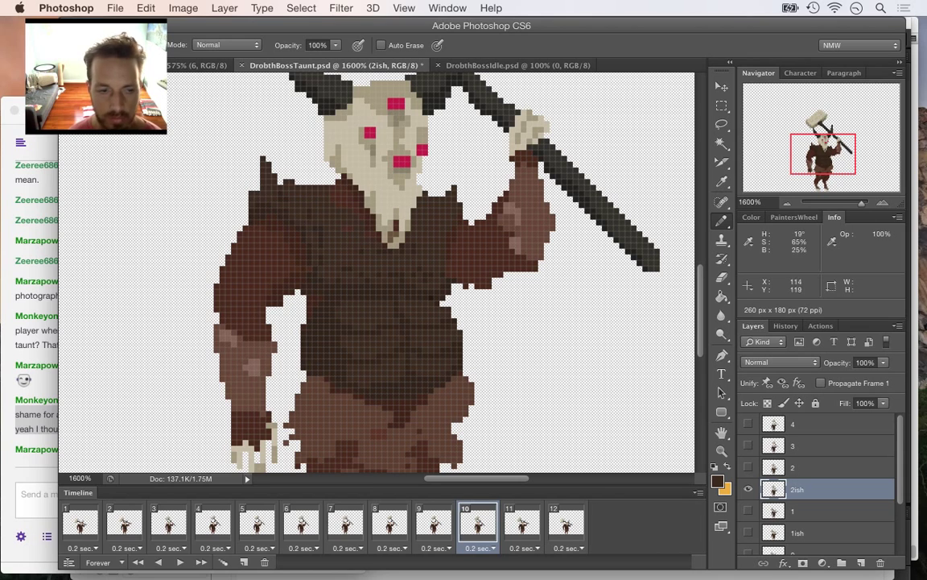
Switch to Safari to read the latest chat reply, and return to the boss sprite in Photoshop
{"action": "key", "text": "super+Tab"}
{"action": "left_click_drag", "start_coordinate": [74, 439], "coordinate": [299, 449]}
{"action": "key", "text": "super+Tab"}
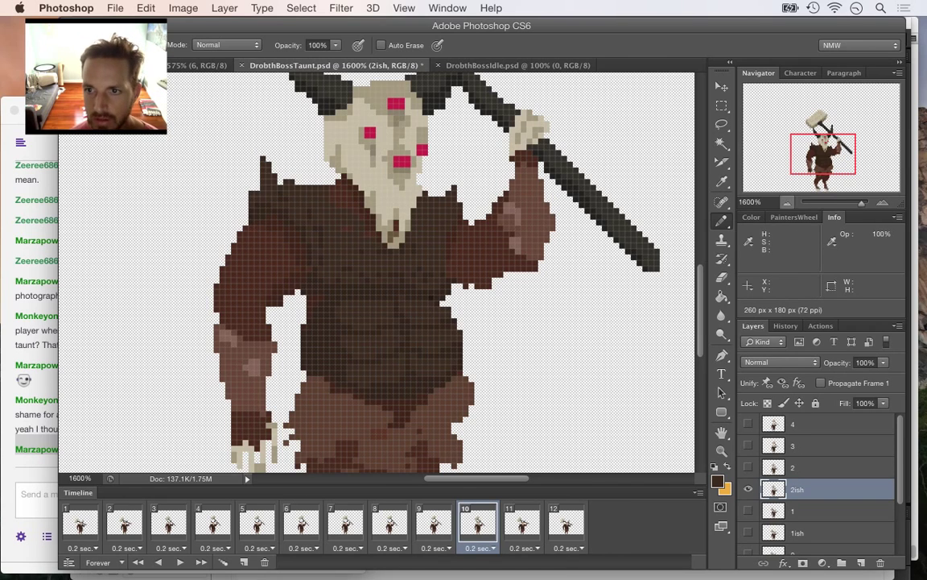
Examine the repaired torso and shoulders on layer 2ish both close up and as a whole figure
{"action": "key", "text": "super+minus"}
{"action": "key", "text": "super+minus"}
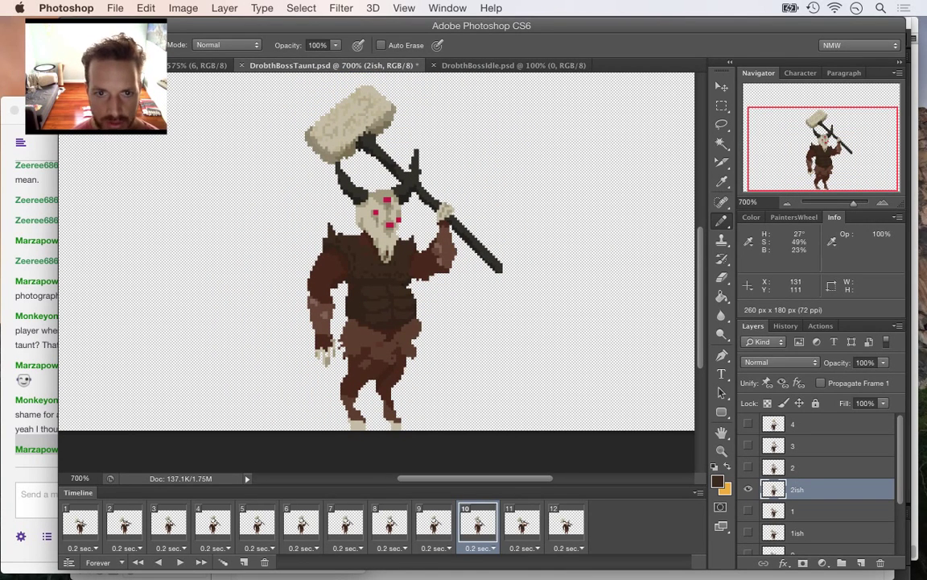
{"action": "key", "text": "super+plus"}
{"action": "key", "text": "super+plus"}
{"action": "key", "text": "super+plus"}
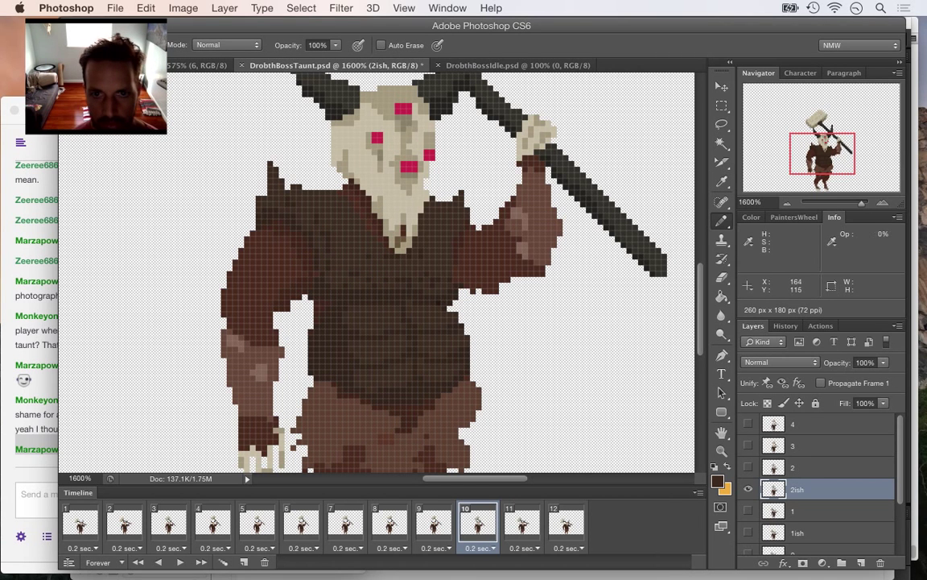
{"action": "key", "text": "super+minus"}
{"action": "key", "text": "super+minus"}
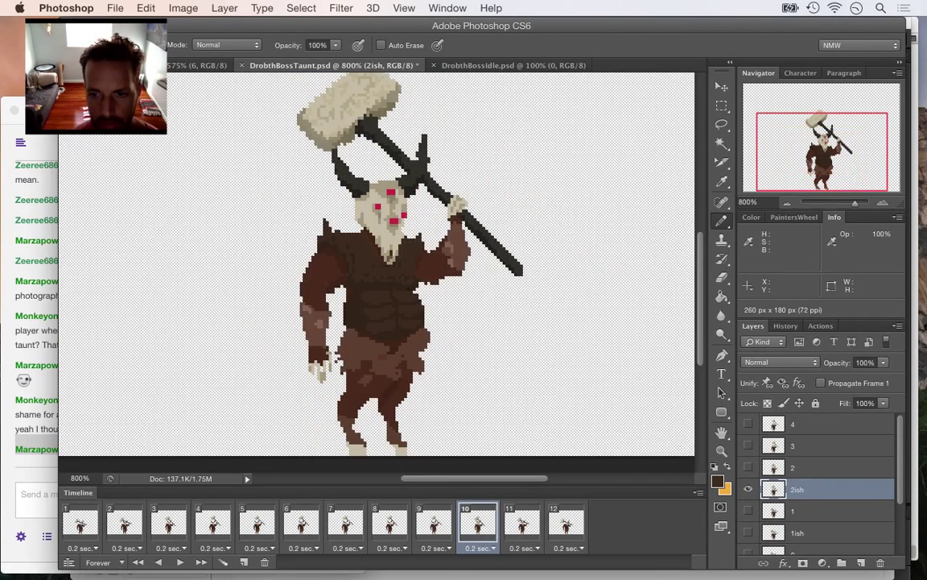
Compare the torso and shoulder position on layer 2ish with layer 2 by alternating their visibility
{"action": "left_click", "coordinate": [749, 488]}
{"action": "left_click", "coordinate": [749, 467]}
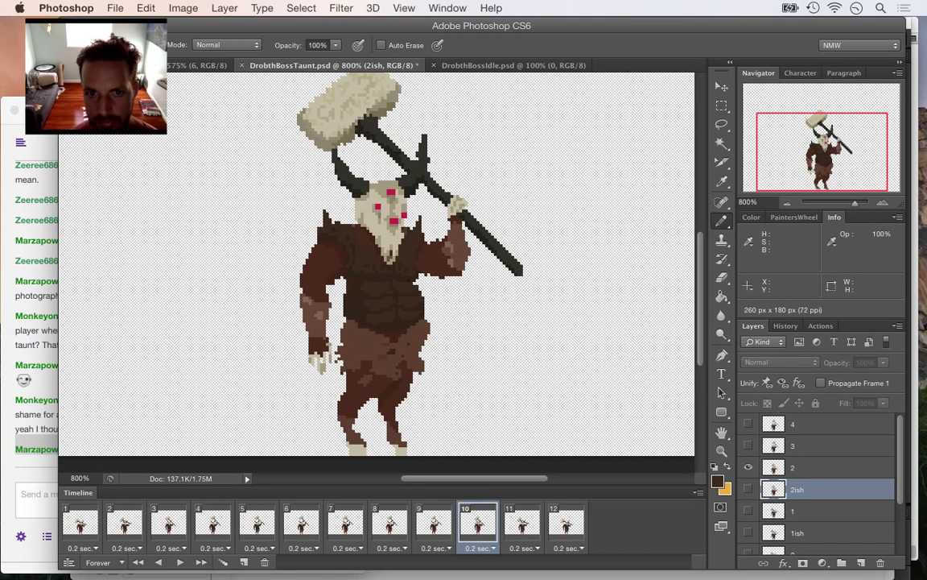
{"action": "left_click", "coordinate": [748, 467]}
{"action": "left_click", "coordinate": [747, 488]}
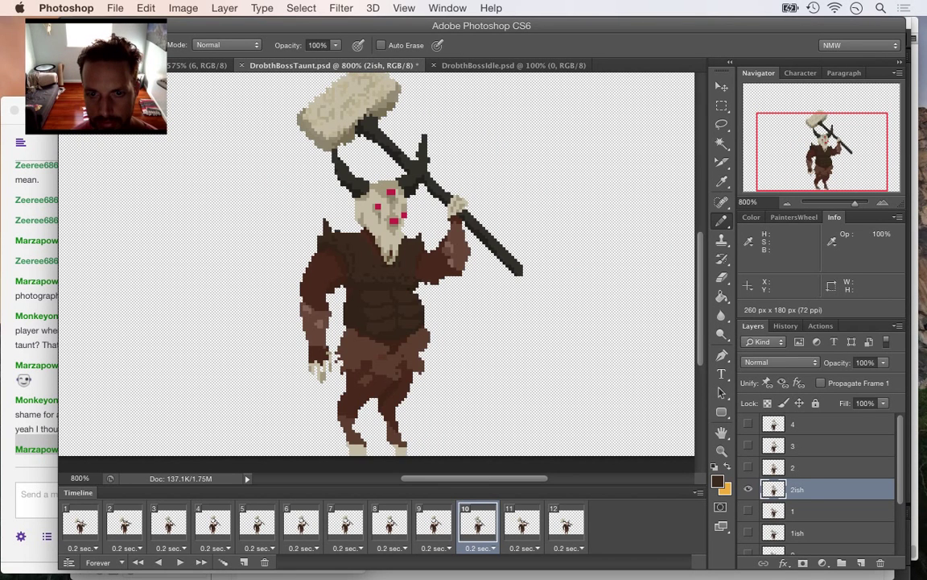
{"action": "left_click", "coordinate": [747, 467]}
{"action": "left_click", "coordinate": [748, 467]}
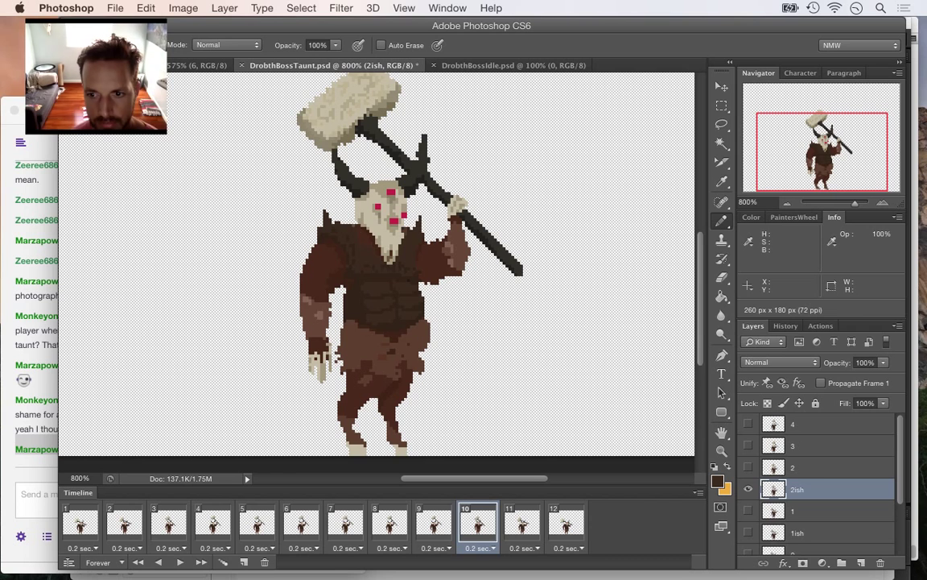
{"action": "left_click", "coordinate": [748, 467]}
{"action": "left_click", "coordinate": [748, 467]}
{"action": "left_click", "coordinate": [748, 466]}
{"action": "left_click", "coordinate": [748, 467]}
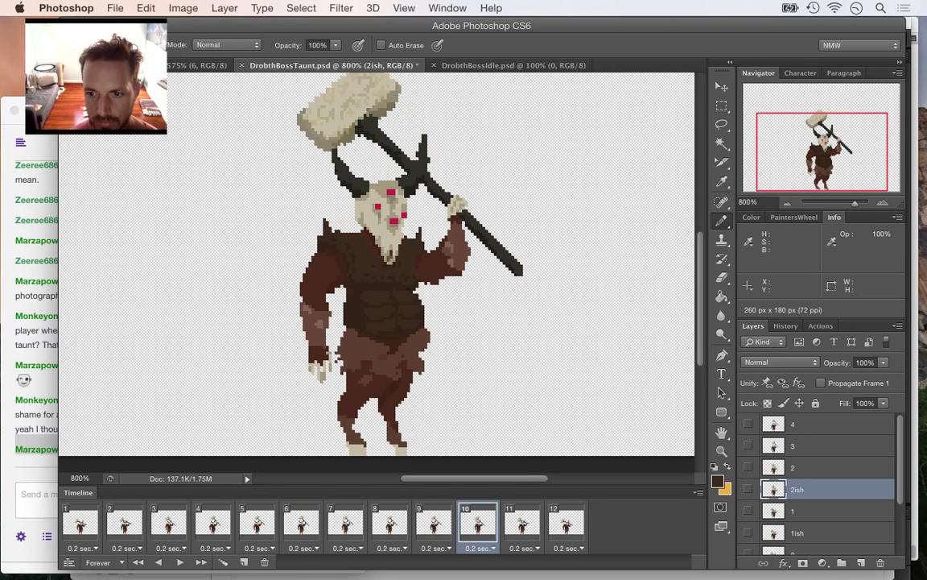
Compare layer 2ish with layers 1 and 1ish by alternating their visibility, leaving only 2ish shown
{"action": "key", "text": "space"}
{"action": "left_click", "coordinate": [748, 488]}
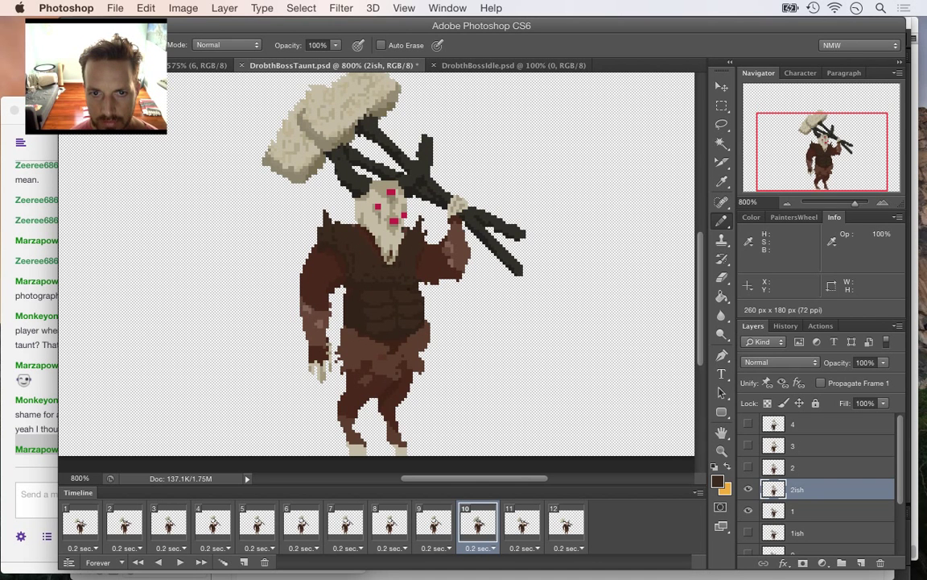
{"action": "left_click", "coordinate": [748, 489]}
{"action": "left_click", "coordinate": [747, 511]}
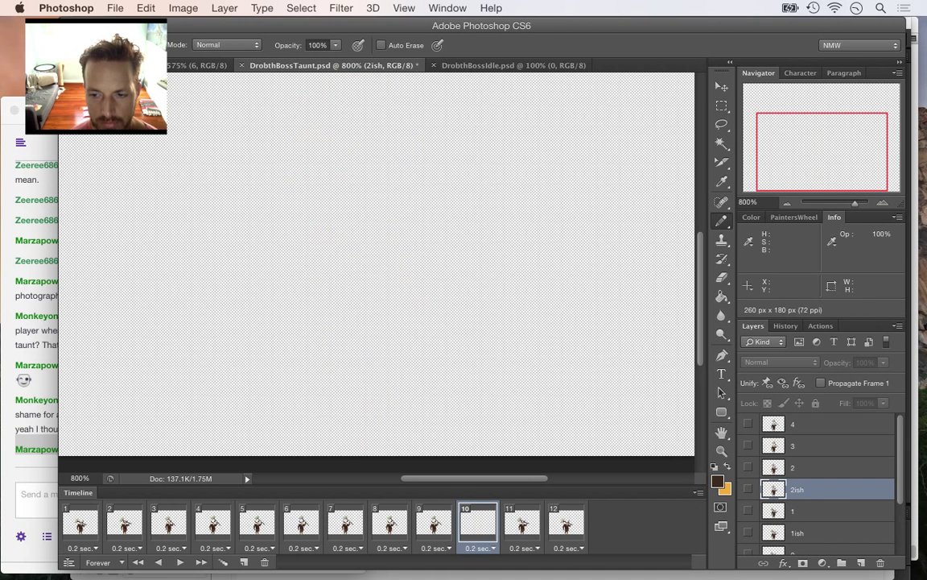
{"action": "left_click", "coordinate": [748, 488]}
{"action": "left_click", "coordinate": [747, 510]}
{"action": "left_click", "coordinate": [748, 510]}
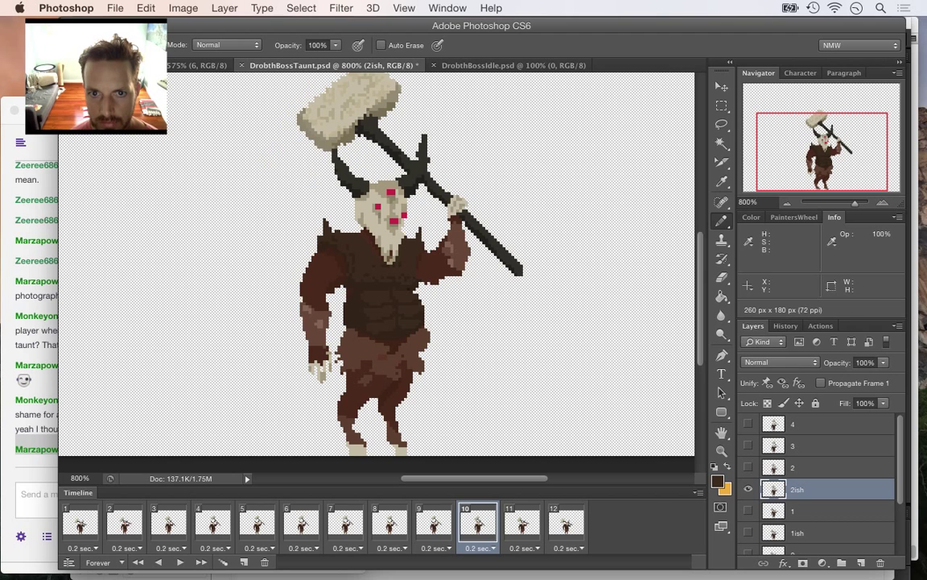
{"action": "left_click", "coordinate": [748, 510]}
{"action": "left_click", "coordinate": [747, 510]}
{"action": "left_click", "coordinate": [748, 532]}
{"action": "left_click", "coordinate": [747, 532]}
{"action": "left_click", "coordinate": [748, 532]}
{"action": "left_click", "coordinate": [748, 532]}
Undo the last edit on the shoulder beside the skull on layer 2ish and save the file
{"action": "key", "text": "super+equal"}
{"action": "key", "text": "super+equal"}
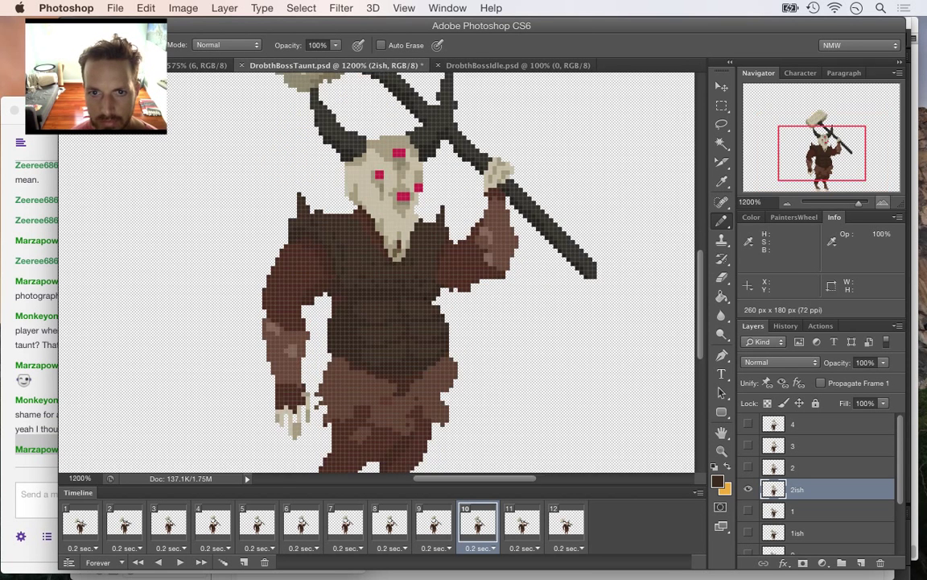
{"action": "left_click", "coordinate": [439, 216], "text": "alt"}
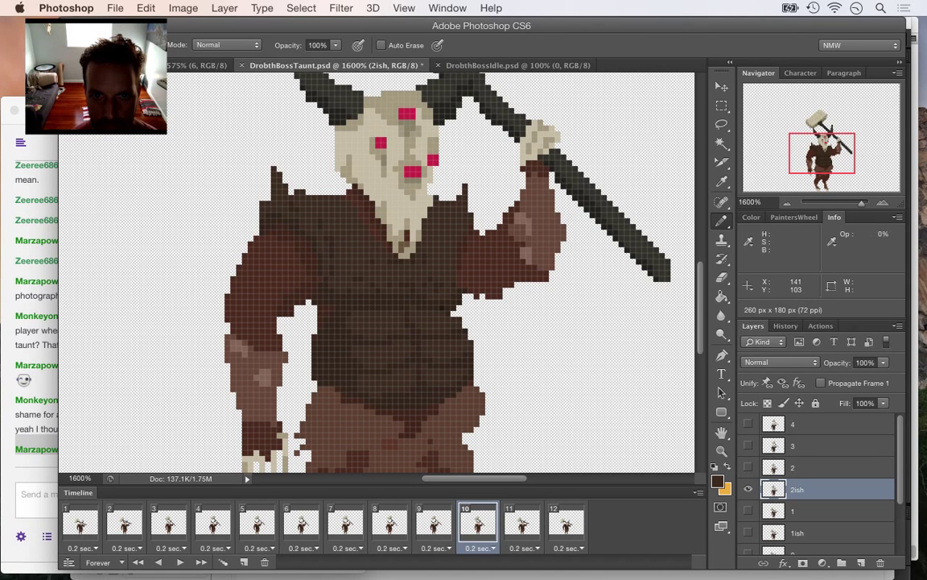
{"action": "key", "text": "super+z"}
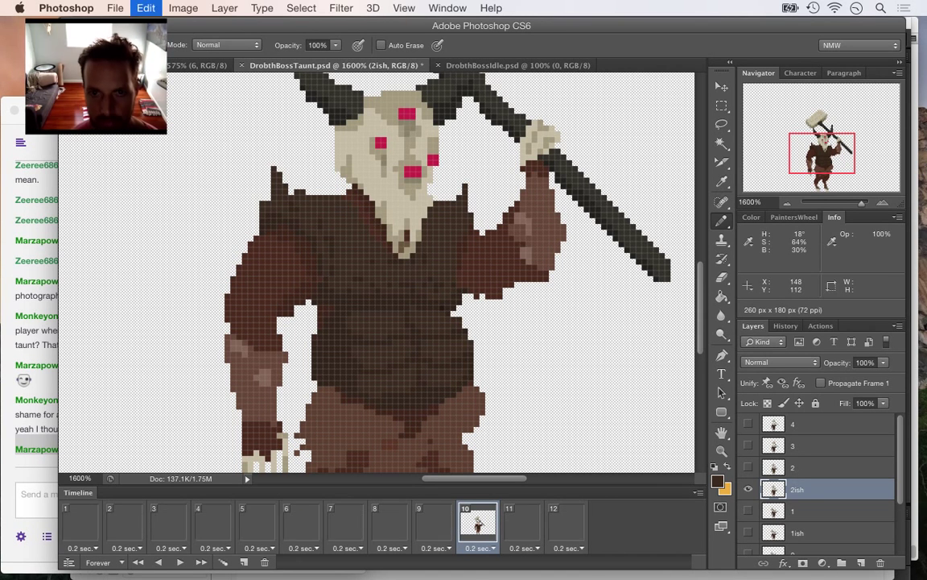
{"action": "key", "text": "super+s"}
Play the taunt animation with the whole figure in view to check the motion, and stop it
{"action": "key", "text": "super+minus"}
{"action": "key", "text": "super+minus"}
{"action": "key", "text": "super+minus"}
{"action": "key", "text": "super+minus"}
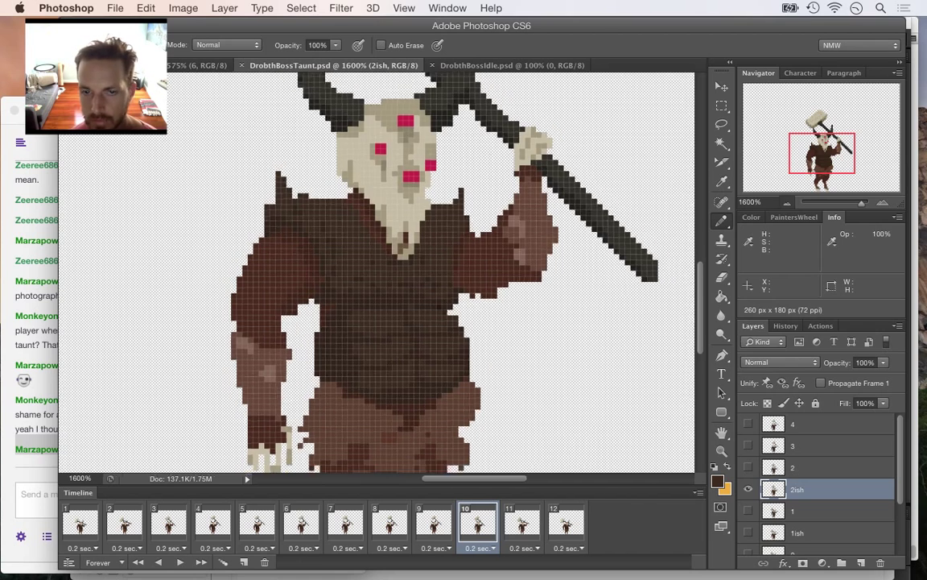
{"action": "key", "text": "super+minus"}
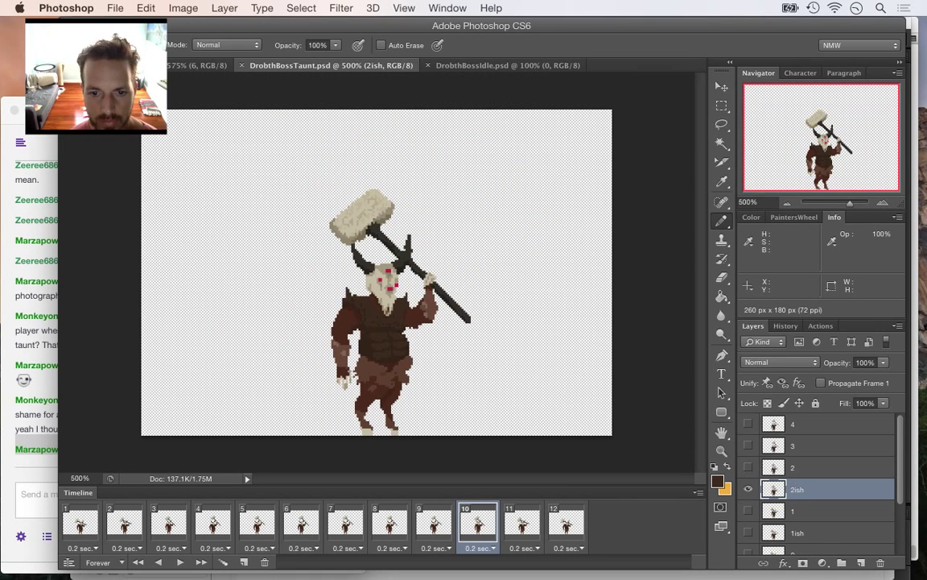
{"action": "key", "text": "space"}
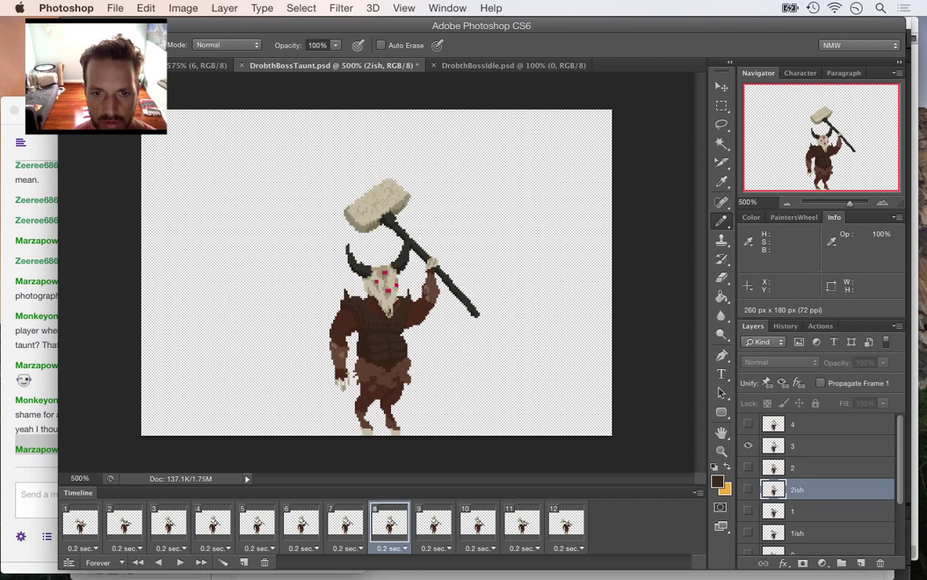
{"action": "key", "text": "space"}
Step back and forth through frames 10 to 12 to compare the shoulders and torso between poses
{"action": "left_click", "coordinate": [749, 423], "text": "alt"}
{"action": "key", "text": "Right"}
{"action": "key", "text": "Left"}
{"action": "key", "text": "Right"}
{"action": "key", "text": "Right"}
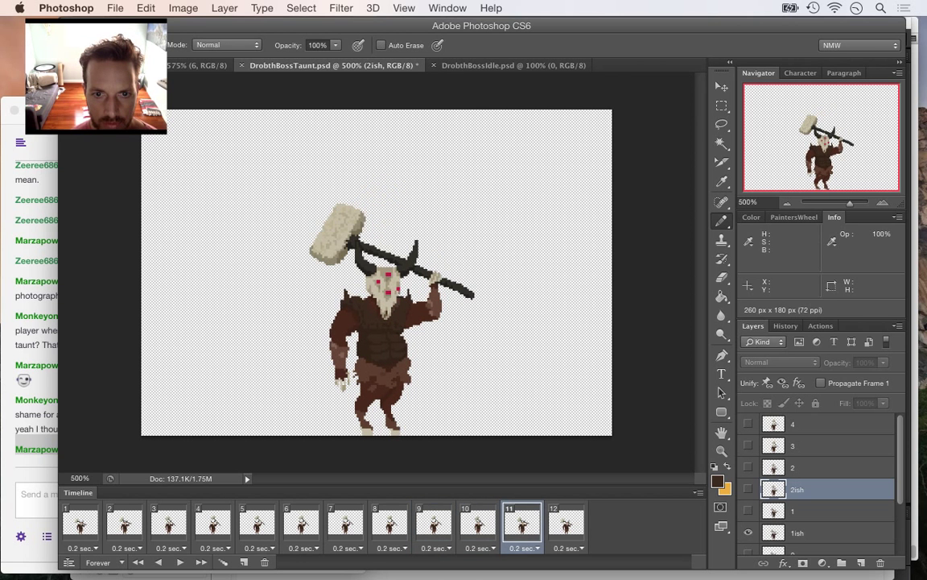
{"action": "key", "text": "Left"}
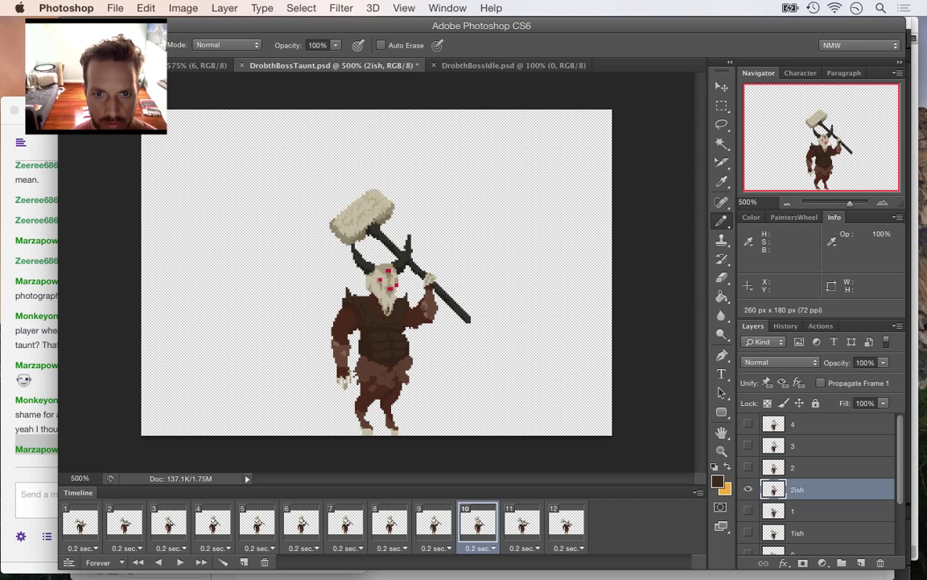
{"action": "key", "text": "Right"}
{"action": "key", "text": "Right"}
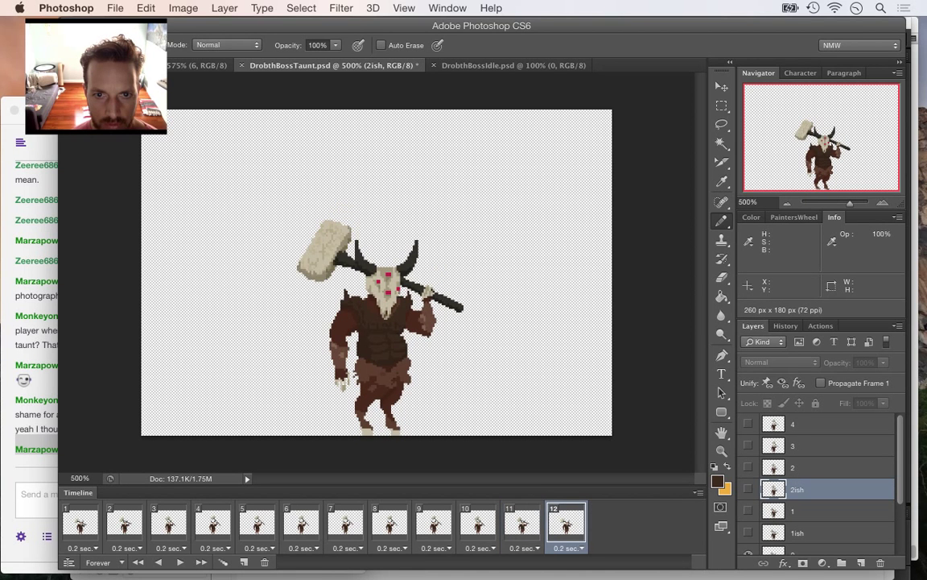
{"action": "key", "text": "Left"}
{"action": "key", "text": "Left"}
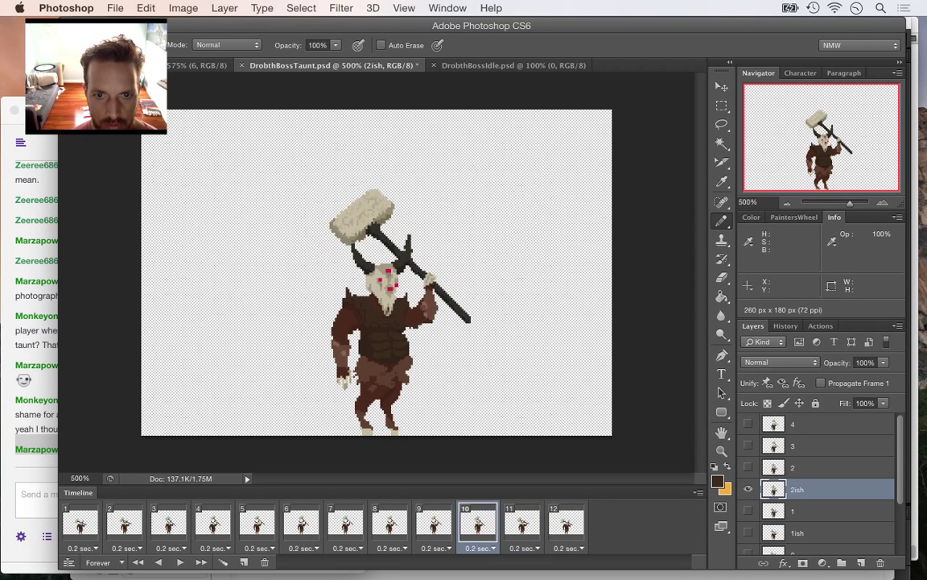
{"action": "key", "text": "Right"}
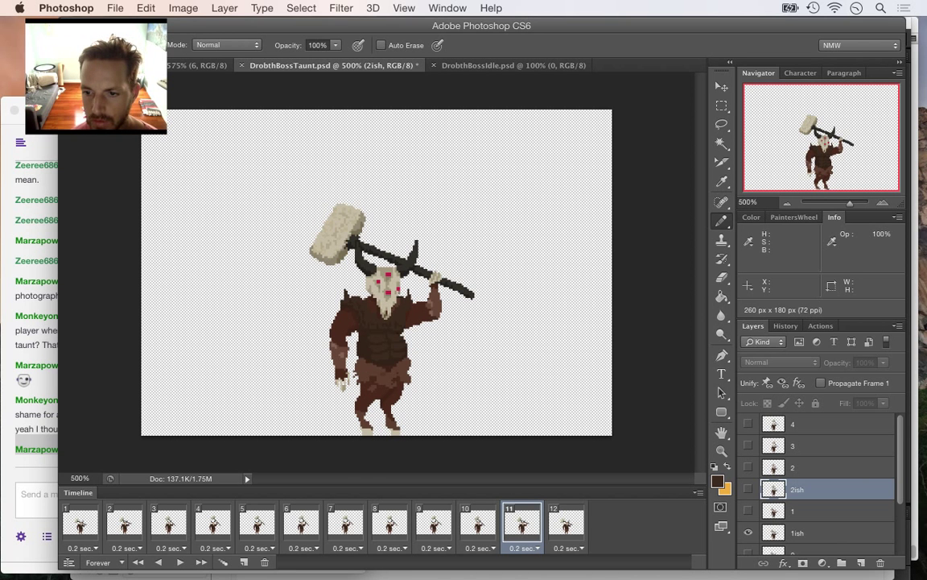
Copy a 9 by 9 px area around the shoulder spike beside the skull from layer 1ish in frame 11
{"action": "left_click", "coordinate": [817, 533]}
{"action": "left_click", "coordinate": [883, 202]}
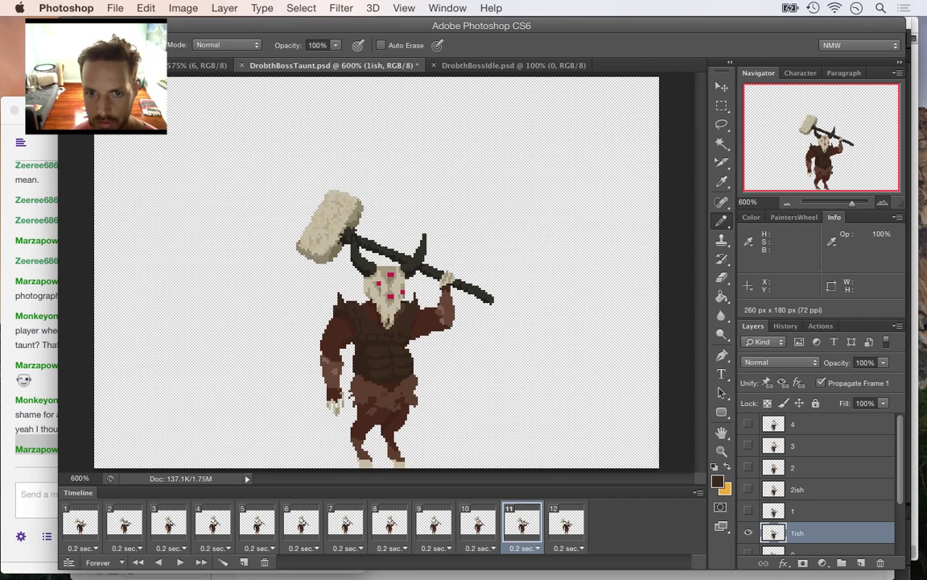
{"action": "left_click", "coordinate": [883, 202]}
{"action": "key", "text": "super+equal"}
{"action": "key", "text": "super+equal"}
{"action": "key", "text": "super+equal"}
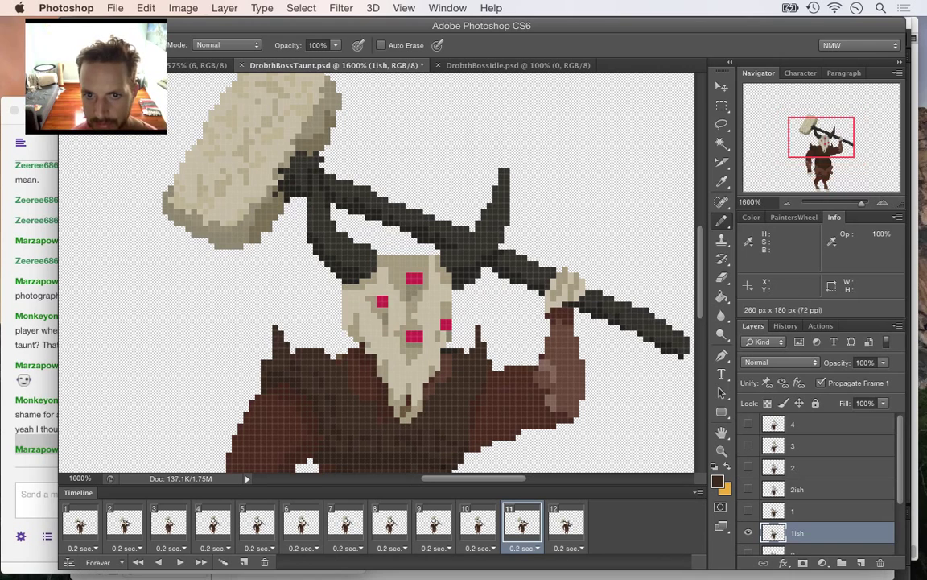
{"action": "key", "text": "m"}
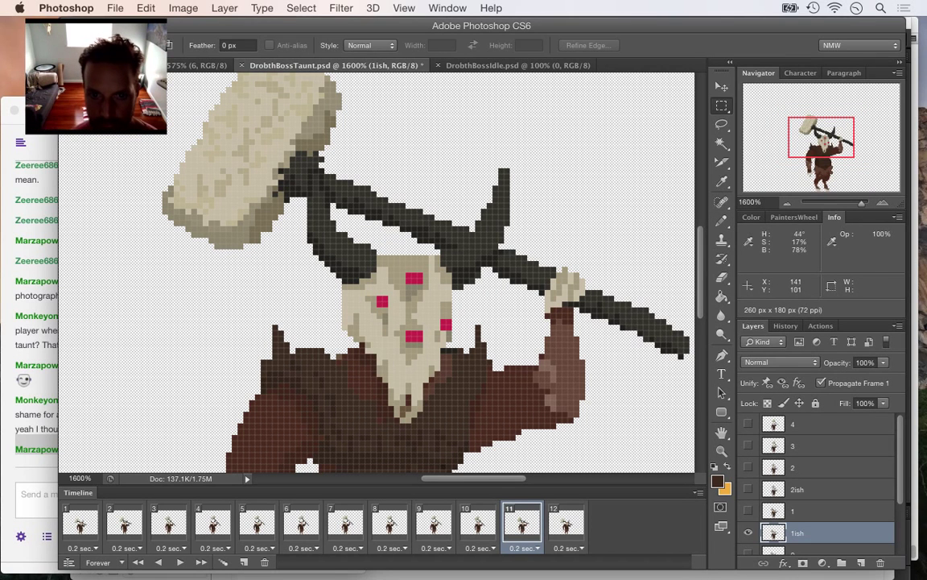
{"action": "left_click_drag", "start_coordinate": [442, 319], "coordinate": [492, 370]}
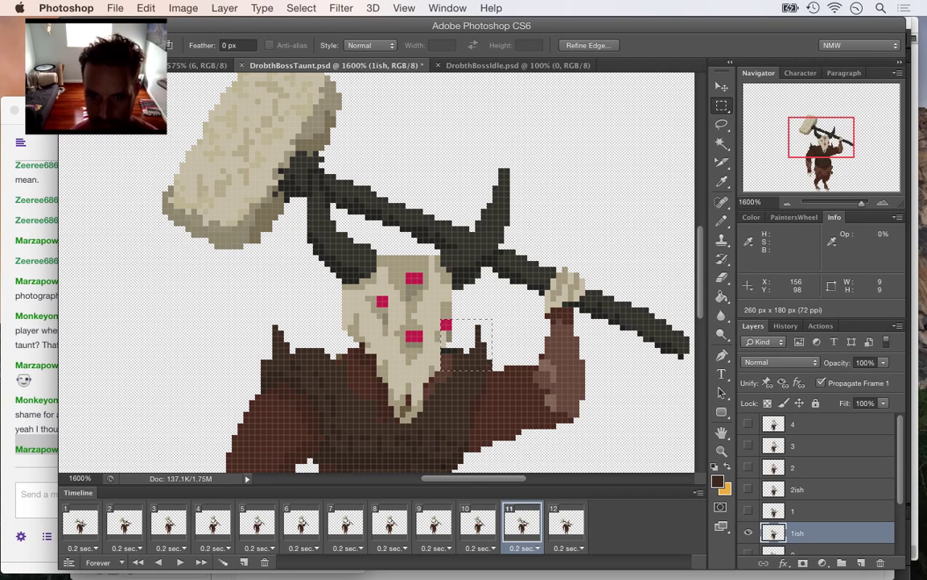
Paste the copied shoulder spike above layer 2ish in frame 10 and shift it about 1 px left and 2 px up
{"action": "left_click", "coordinate": [481, 547]}
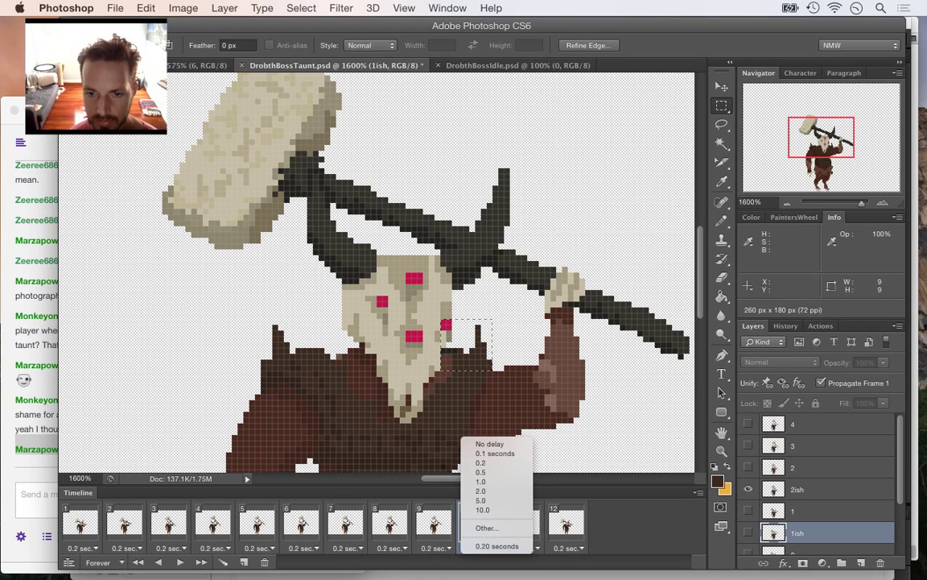
{"action": "key", "text": "Escape"}
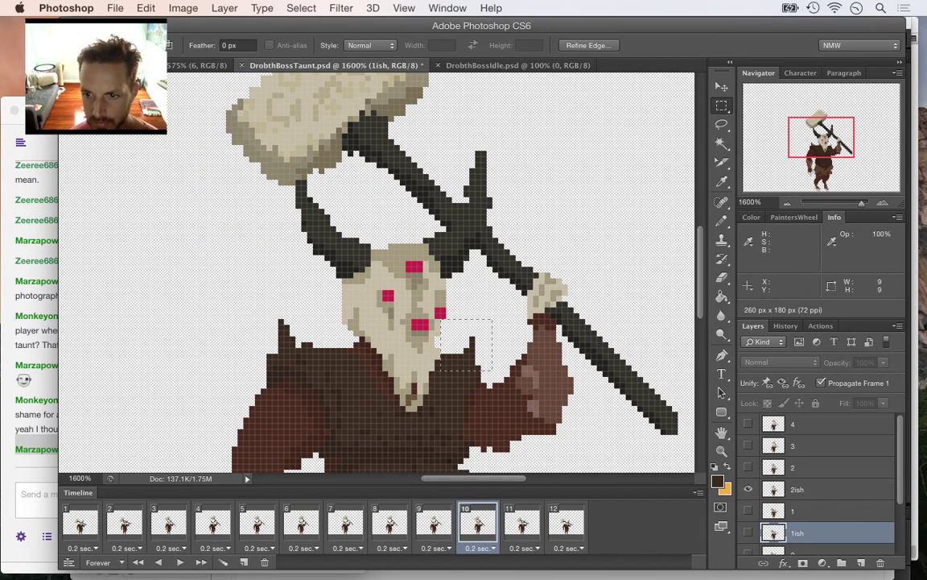
{"action": "left_click", "coordinate": [805, 489]}
{"action": "key", "text": "super+v"}
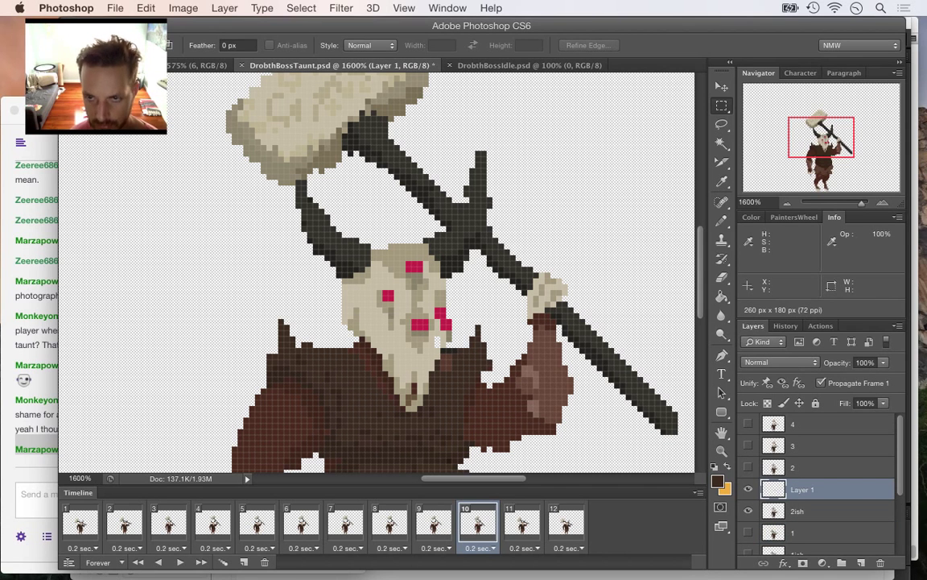
{"action": "key", "text": "v"}
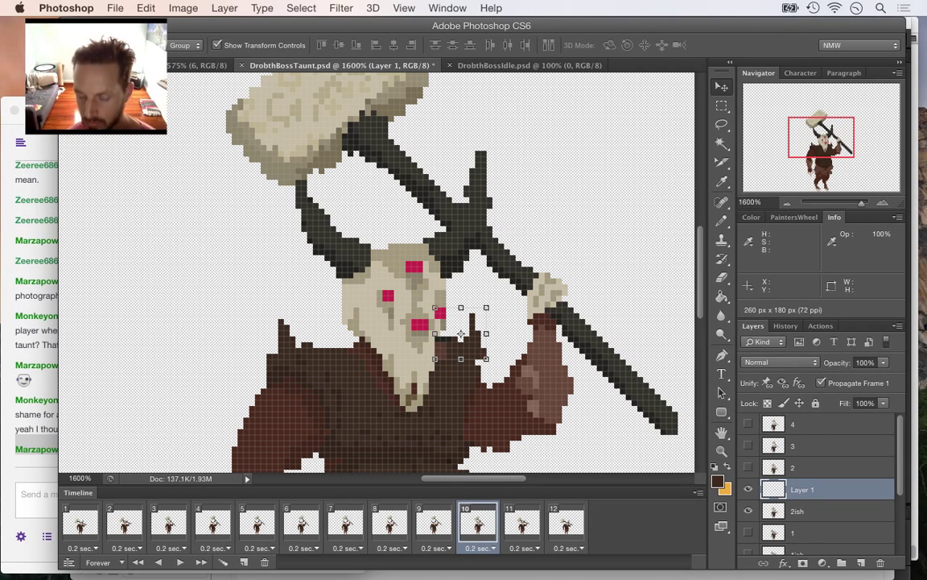
Merge the pasted spike with layer 2ish and rename the merged layer 2ih
{"action": "left_click", "coordinate": [843, 511], "text": "shift"}
{"action": "right_click", "coordinate": [844, 510]}
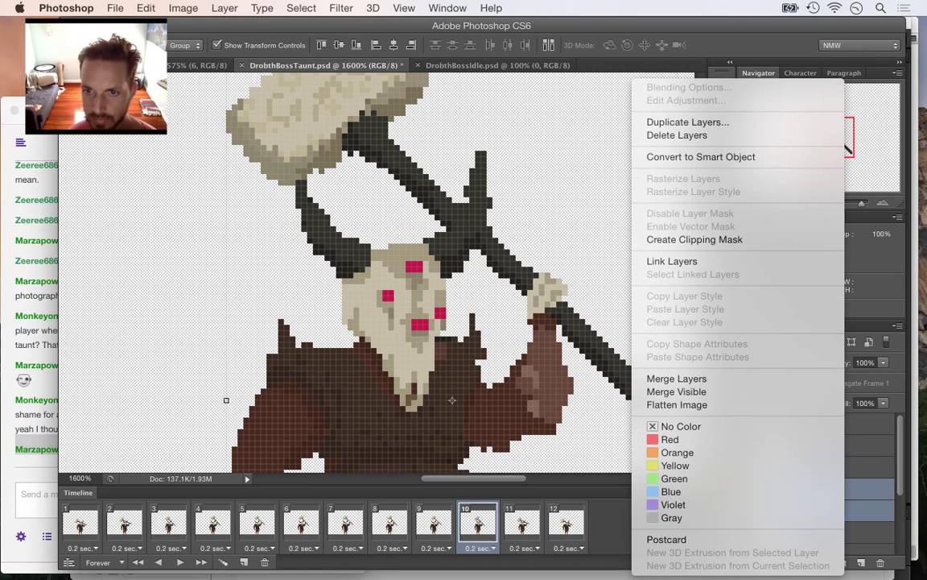
{"action": "left_click", "coordinate": [677, 378]}
{"action": "double_click", "coordinate": [804, 489]}
{"action": "type", "text": "2ih"}
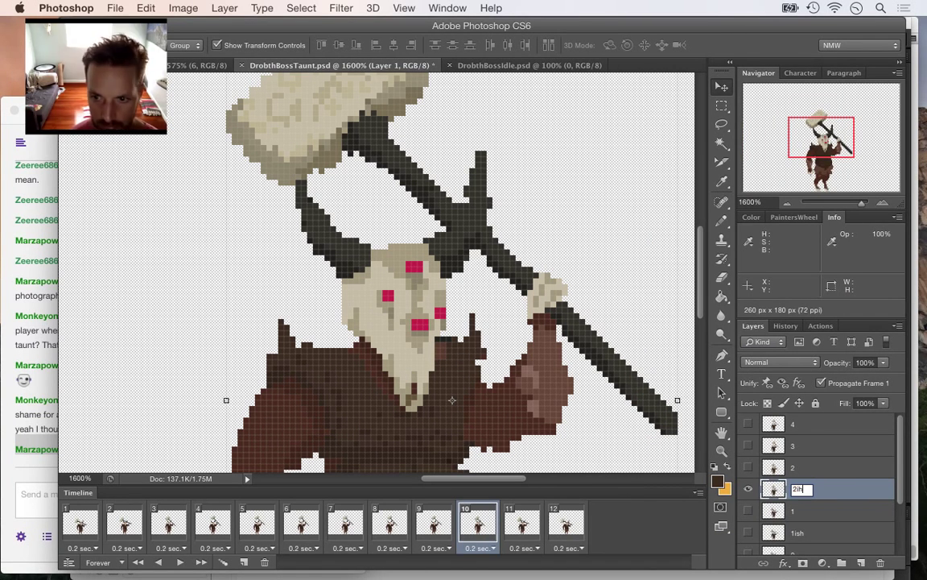
{"action": "key", "text": "Return"}
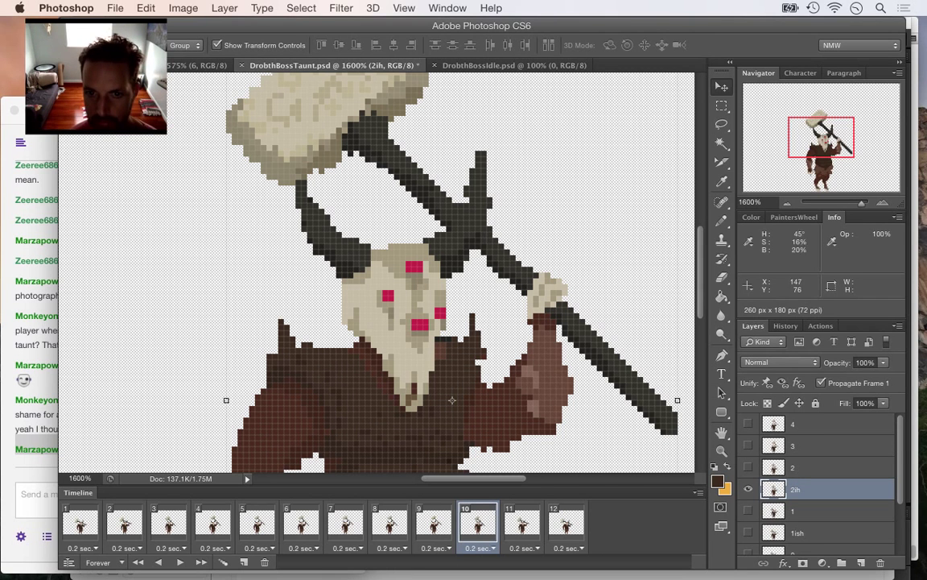
Touch up the pixels between the skull and the pasted shoulder spike using the sampled reddish brown, and save the file
{"action": "key", "text": "i"}
{"action": "key", "text": "b"}
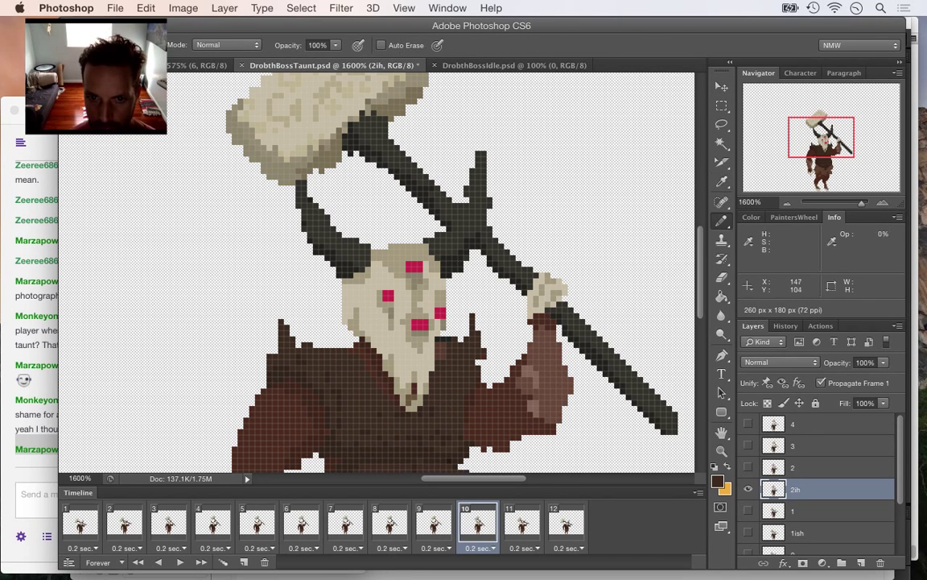
{"action": "left_click", "coordinate": [432, 324], "text": "alt"}
{"action": "key", "text": "e"}
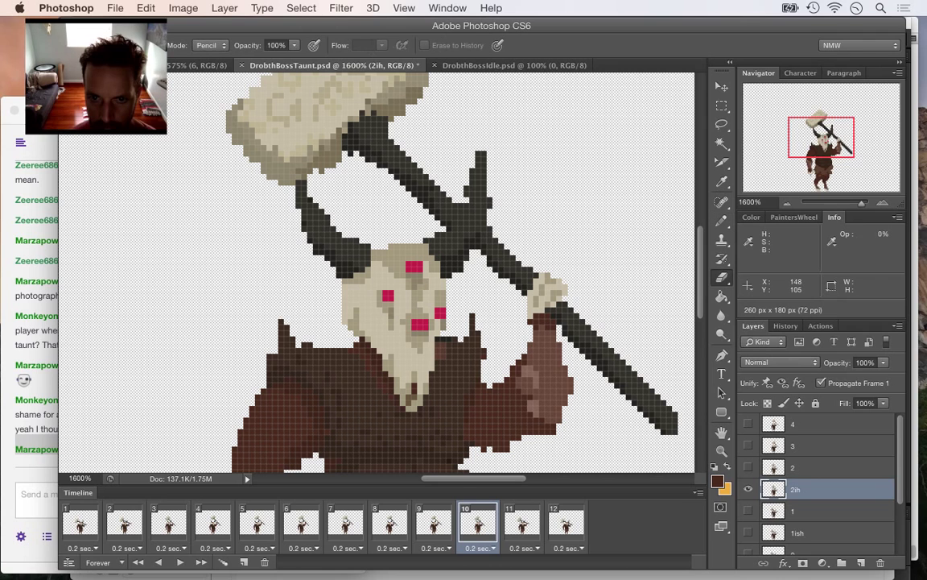
{"action": "key", "text": "b"}
{"action": "left_click", "coordinate": [438, 350], "text": "alt"}
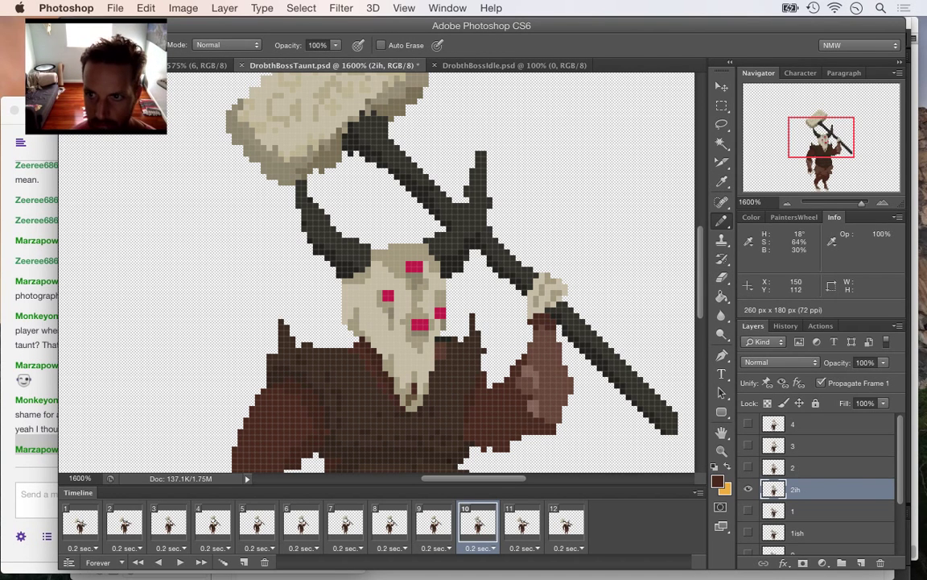
{"action": "key", "text": "super+s"}
Play the taunt animation with the whole figure in view to review the corrected shoulder in frame 10
{"action": "key", "text": "super+minus"}
{"action": "key", "text": "super+minus"}
{"action": "key", "text": "super+minus"}
{"action": "key", "text": "super+minus"}
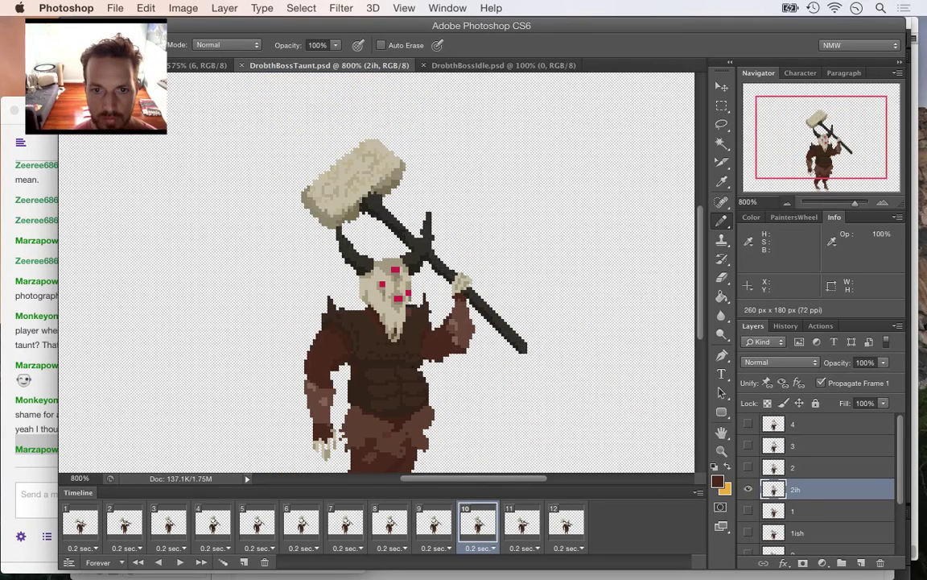
{"action": "key", "text": "e"}
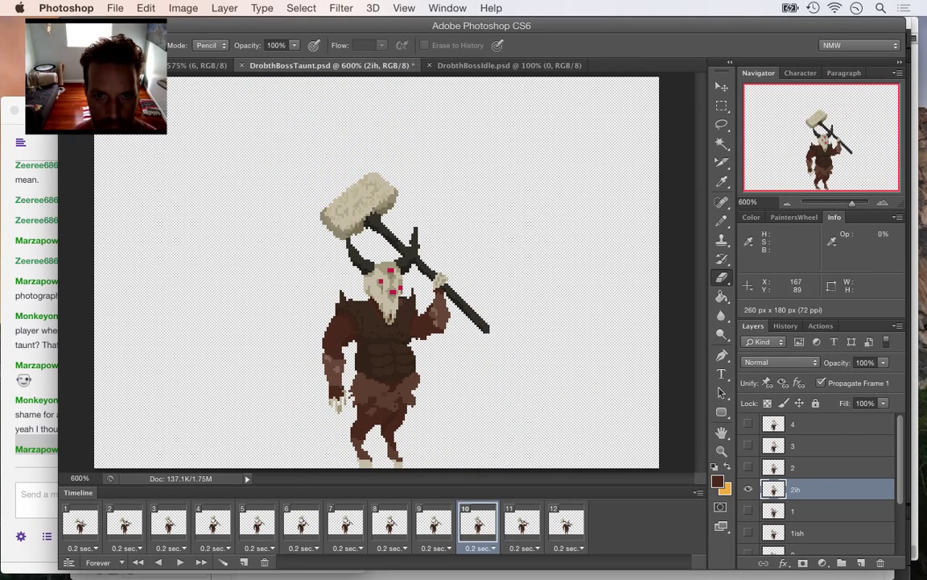
{"action": "key", "text": "space"}
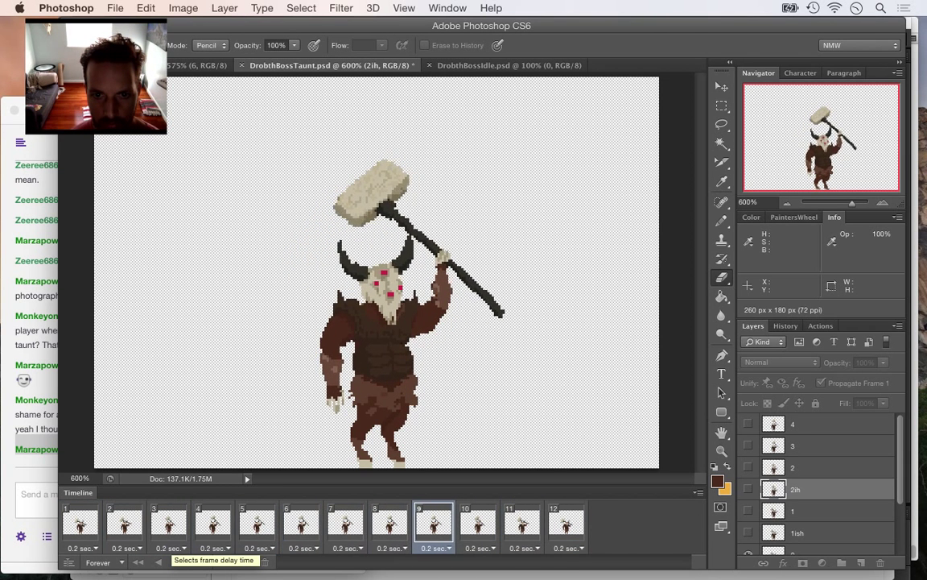
Play the taunt animation and compare the hammer's position in frame 10 with the neighbouring frames
{"action": "left_click", "coordinate": [181, 562]}
{"action": "left_click", "coordinate": [434, 525]}
{"action": "left_click", "coordinate": [478, 525]}
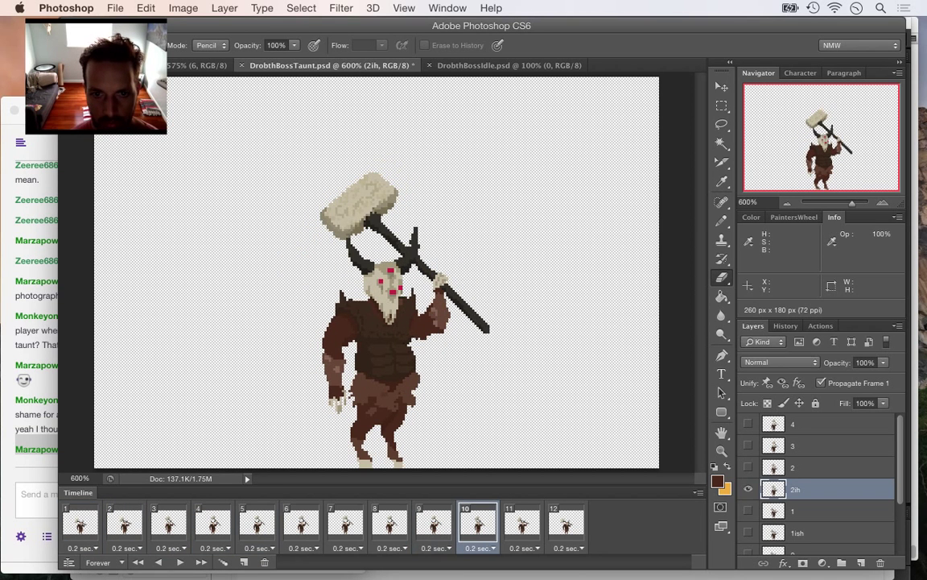
{"action": "key", "text": "space"}
{"action": "key", "text": "space"}
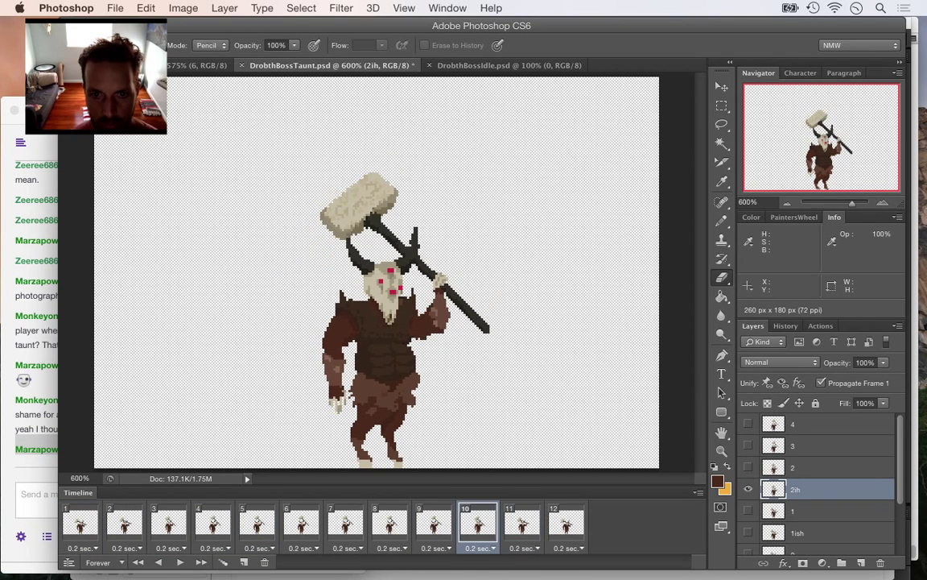
{"action": "key", "text": "space"}
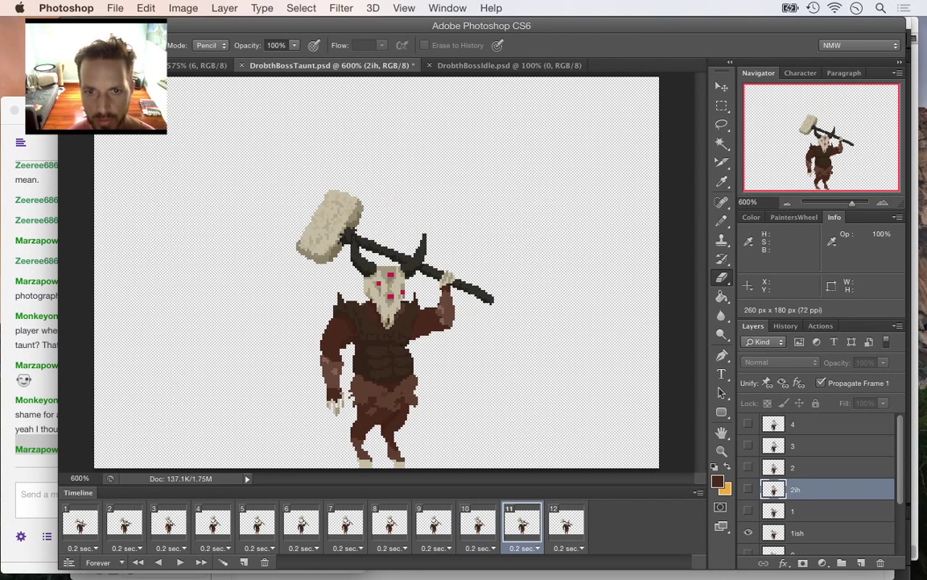
{"action": "left_click", "coordinate": [478, 524]}
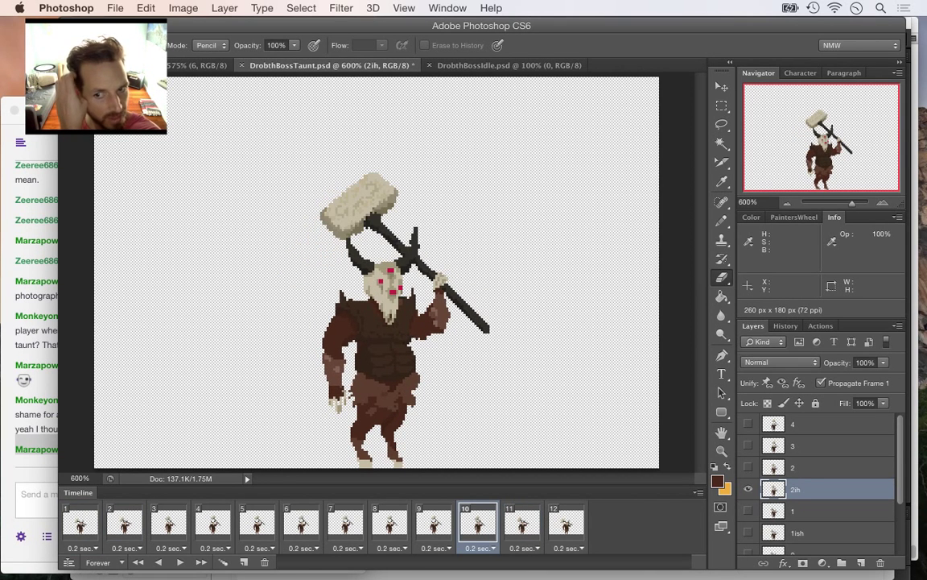
{"action": "left_click", "coordinate": [434, 524]}
{"action": "left_click", "coordinate": [478, 524]}
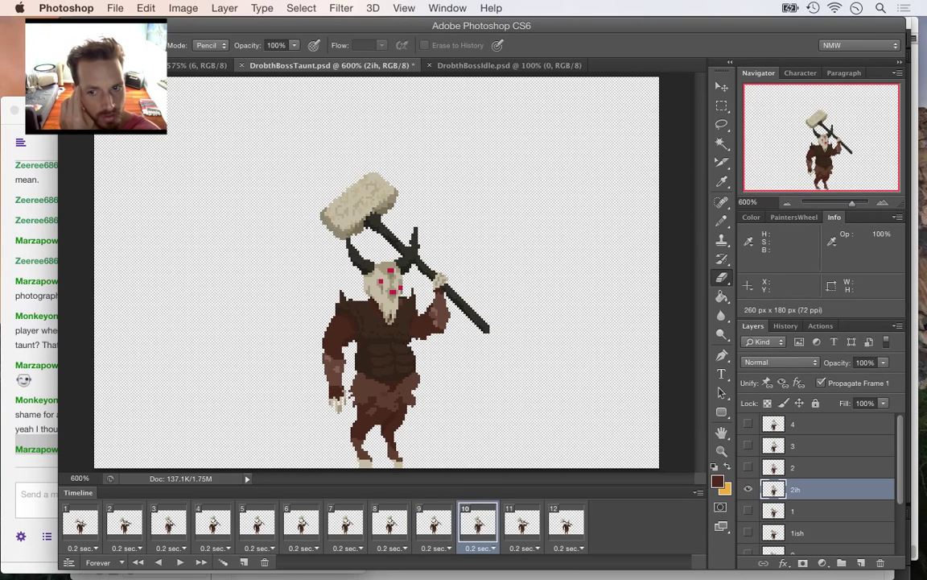
{"action": "key", "text": "space"}
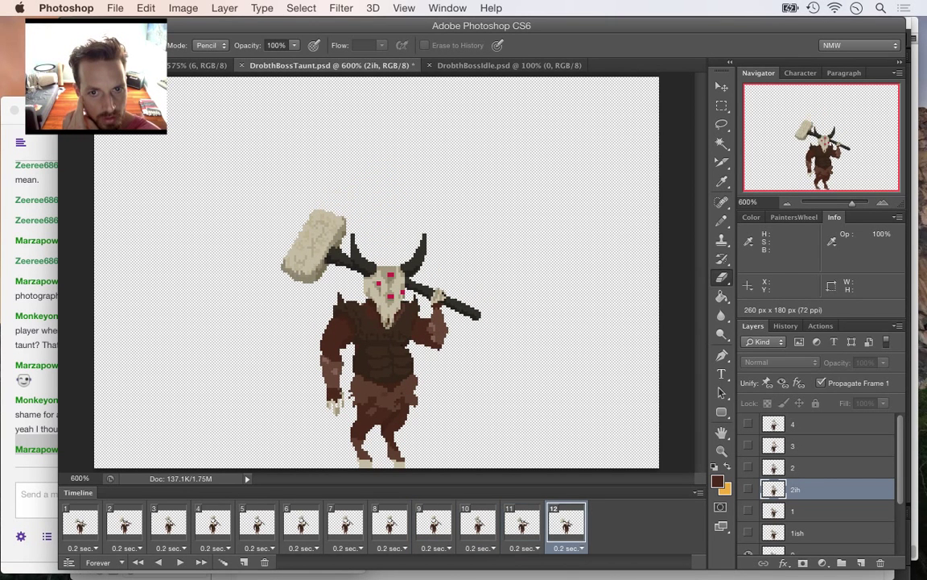
{"action": "key", "text": "Left"}
{"action": "key", "text": "Left"}
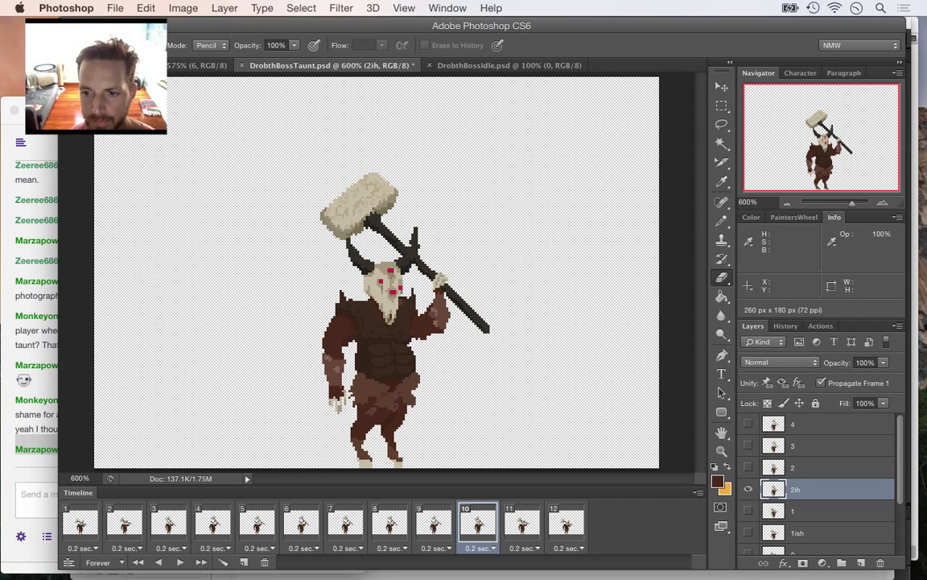
Rotate the hammer head and handle in frame 10 by -12.8° and shift them about 3 px left and 2 px down, using layer 1 as reference
{"action": "key", "text": "m"}
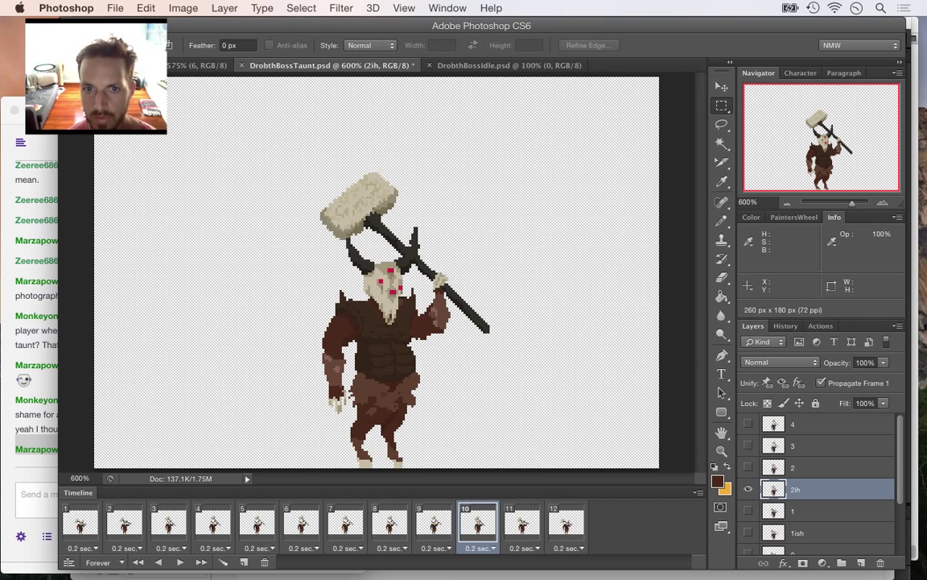
{"action": "key", "text": "super+equal"}
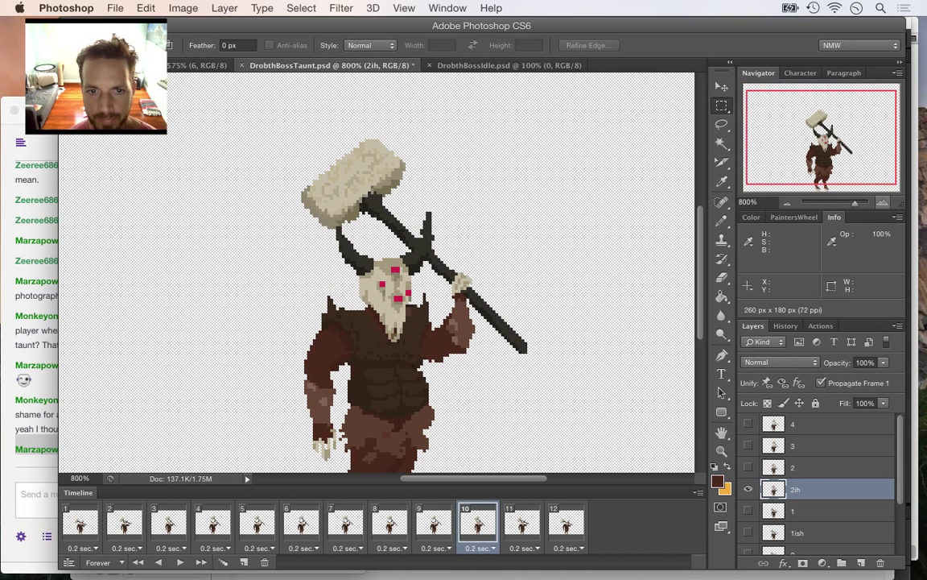
{"action": "left_click_drag", "start_coordinate": [272, 125], "coordinate": [419, 248]}
{"action": "left_click_drag", "start_coordinate": [481, 287], "coordinate": [538, 385]}
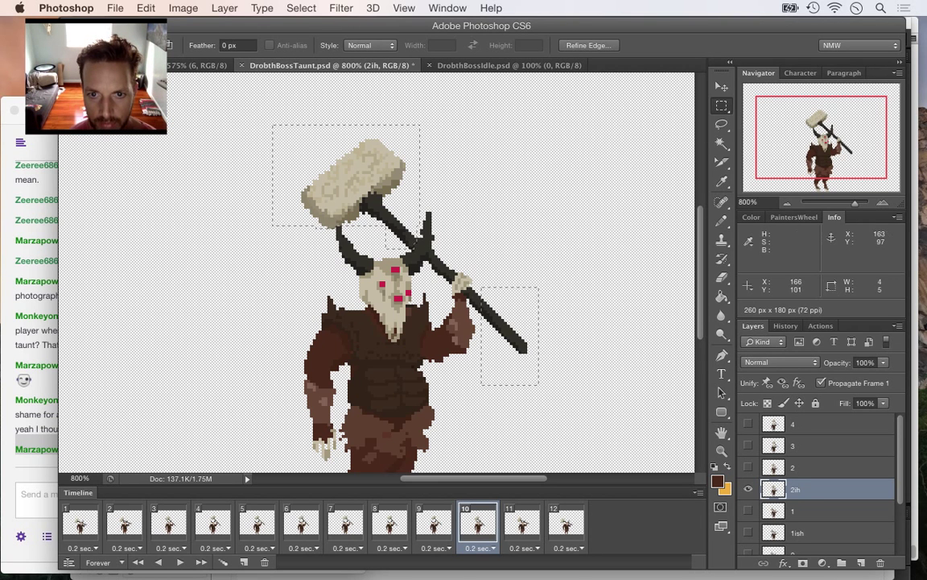
{"action": "mouse_move", "coordinate": [432, 256]}
{"action": "left_mouse_down"}
{"action": "mouse_move", "coordinate": [449, 281]}
{"action": "mouse_move", "coordinate": [432, 256]}
{"action": "left_mouse_up"}
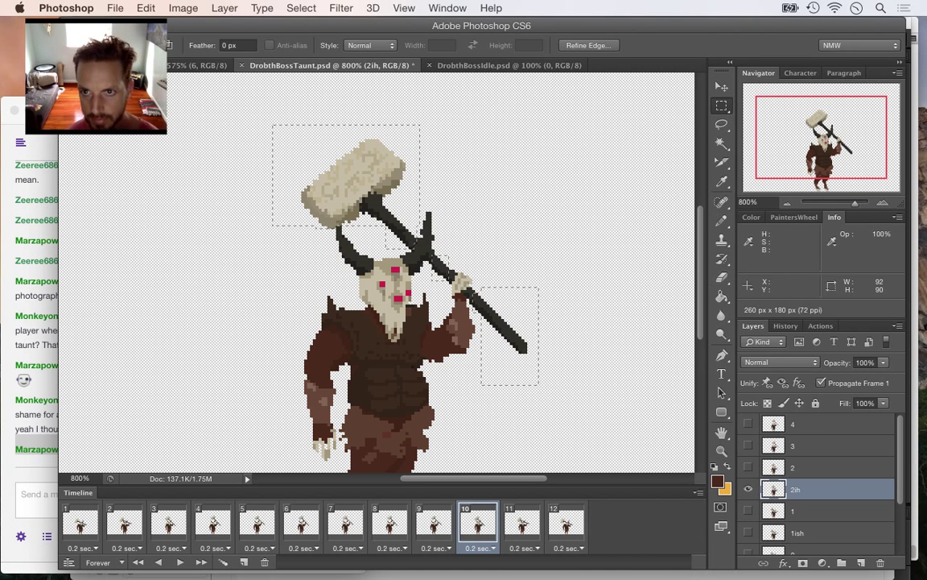
{"action": "key", "text": "ctrl+t"}
{"action": "key", "text": "v"}
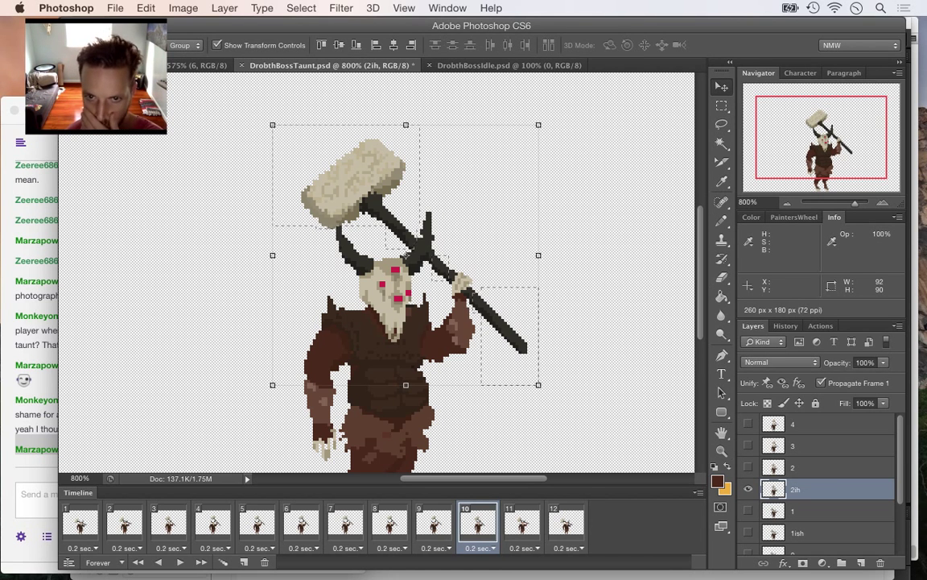
{"action": "left_click", "coordinate": [748, 511]}
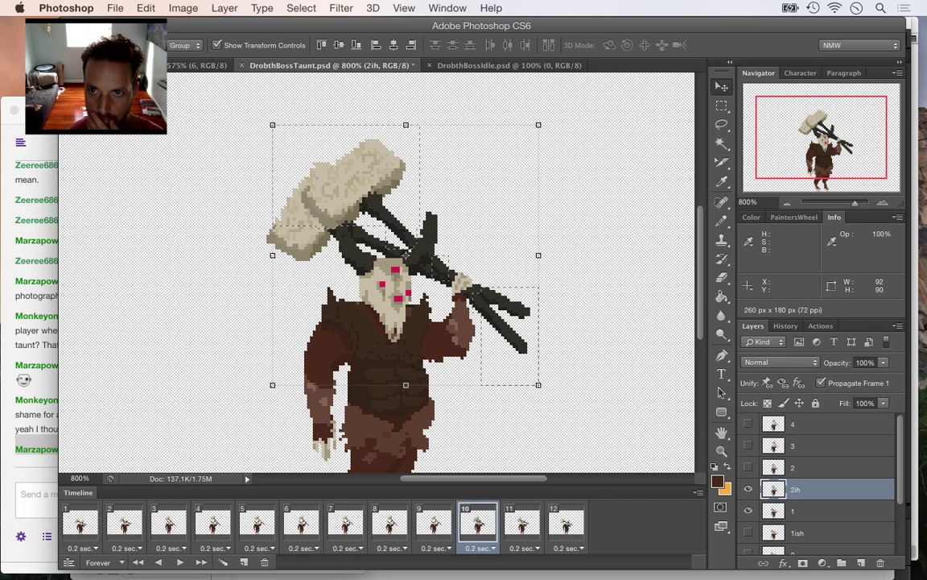
{"action": "left_click_drag", "start_coordinate": [266, 117], "coordinate": [243, 145]}
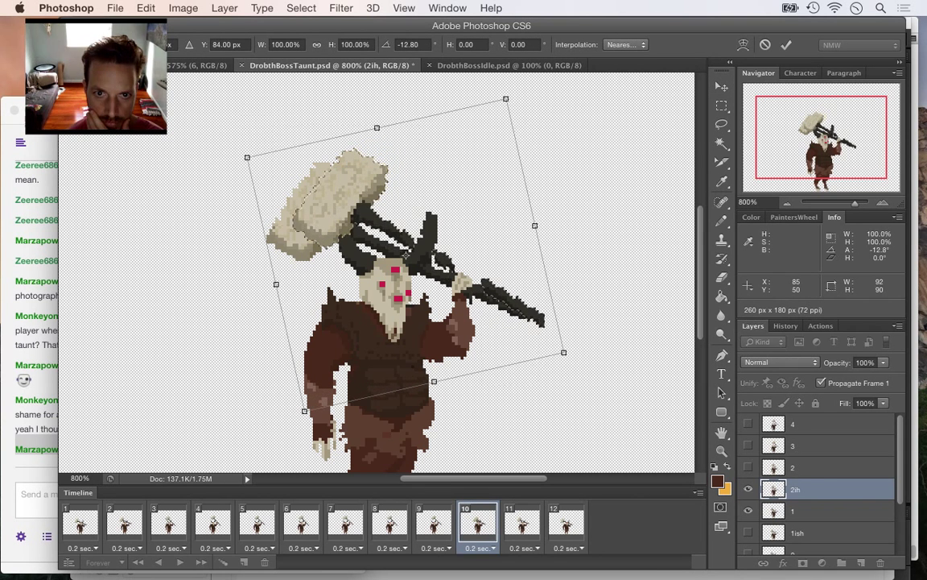
{"action": "left_click_drag", "start_coordinate": [351, 151], "coordinate": [345, 155]}
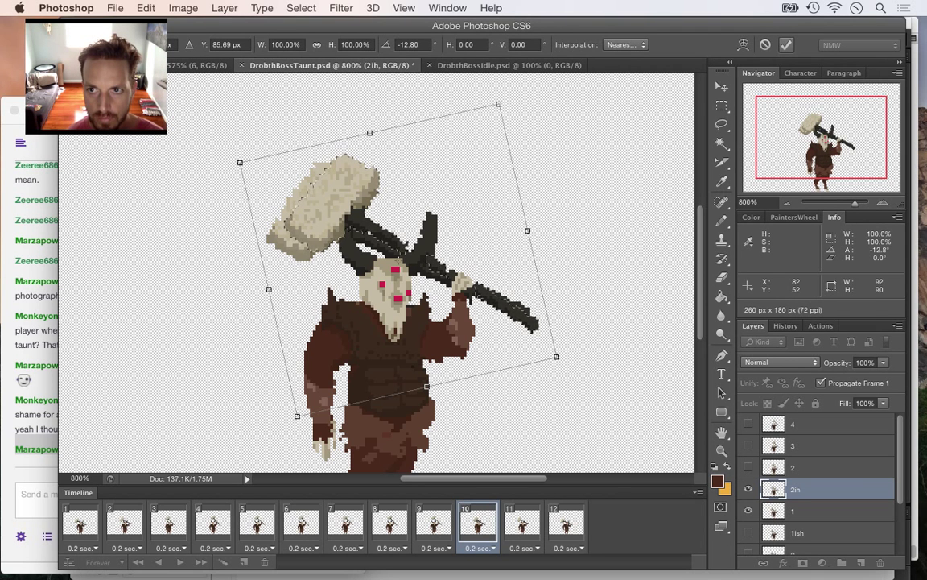
{"action": "left_click", "coordinate": [786, 44]}
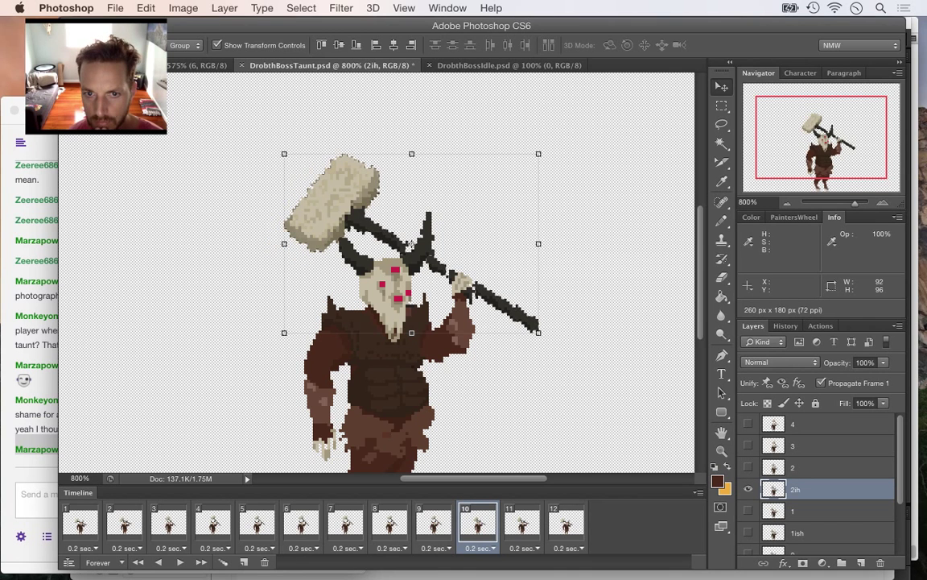
Clean up the rotated hammer head's edges in frame 10, erasing stray pixels and retouching with sampled light and dark stone colours
{"action": "key", "text": "m"}
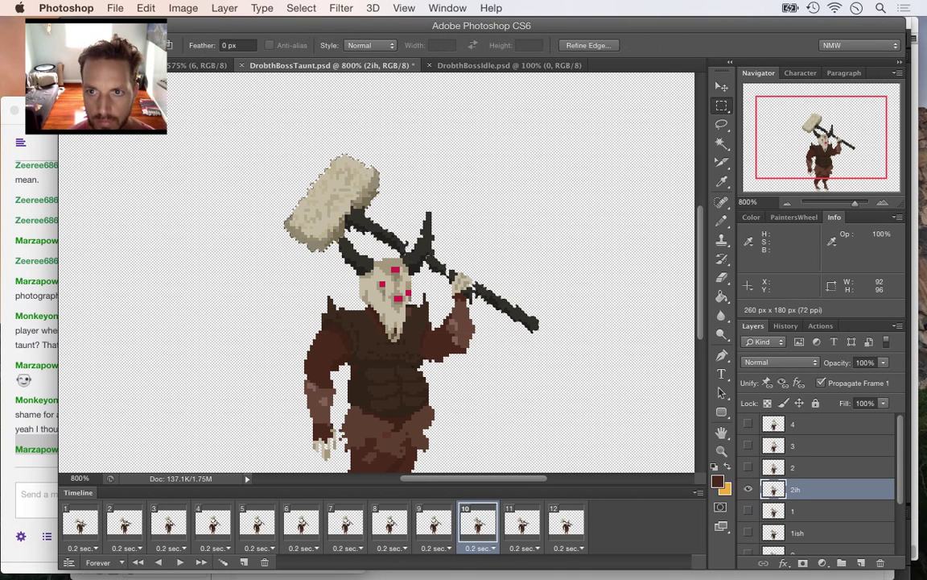
{"action": "key", "text": "super+plus"}
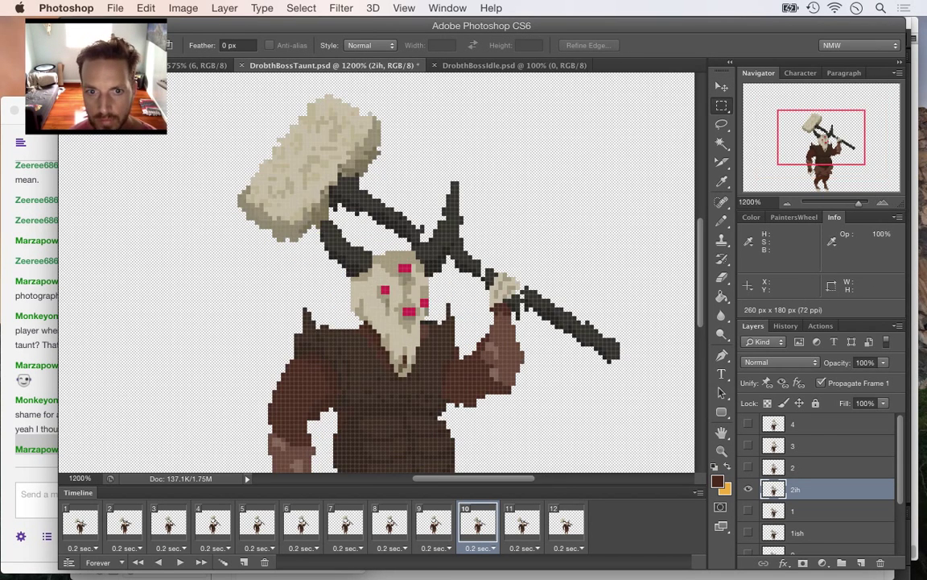
{"action": "key", "text": "super+plus"}
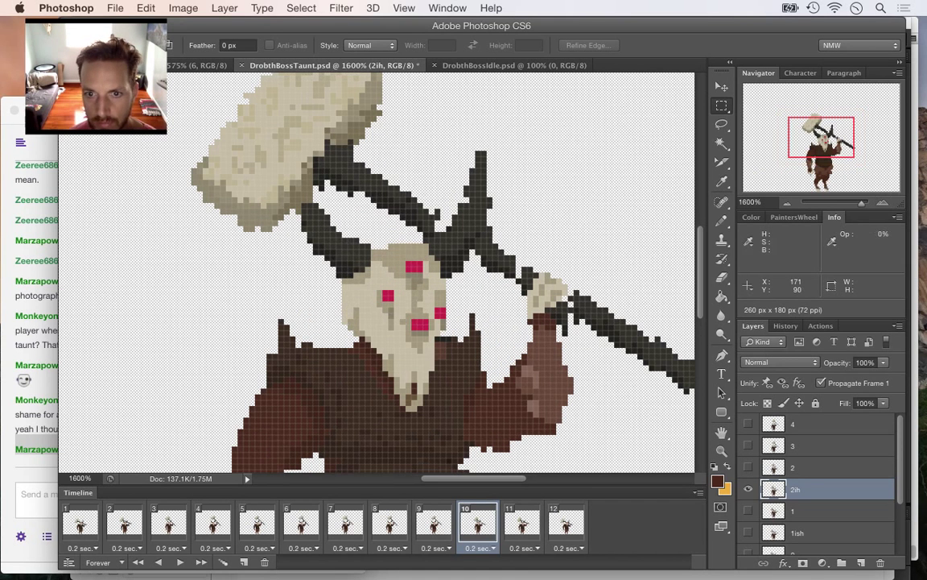
{"action": "scroll", "coordinate": [377, 272], "scroll_direction": "up", "scroll_amount": 5}
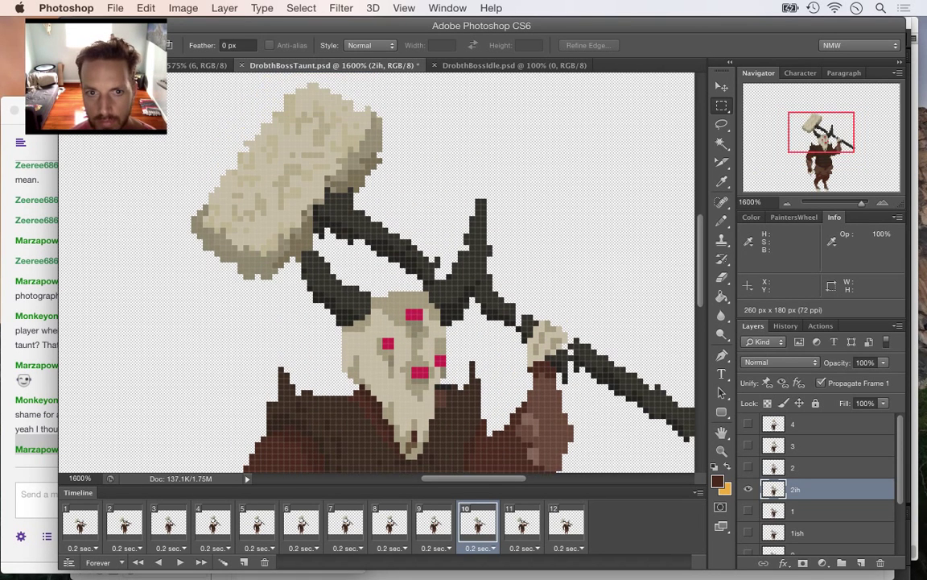
{"action": "key", "text": "i"}
{"action": "left_click", "coordinate": [308, 280]}
{"action": "key", "text": "b"}
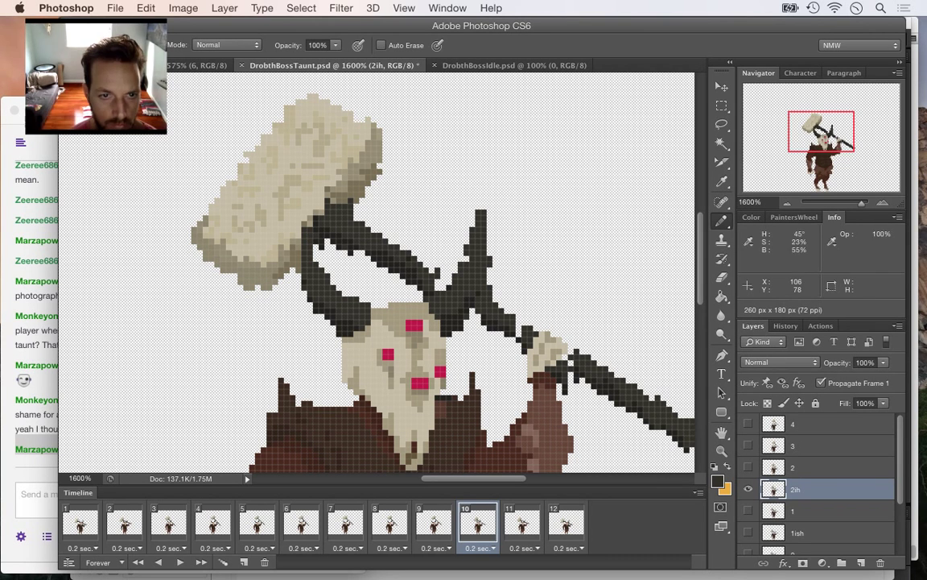
{"action": "key", "text": "e"}
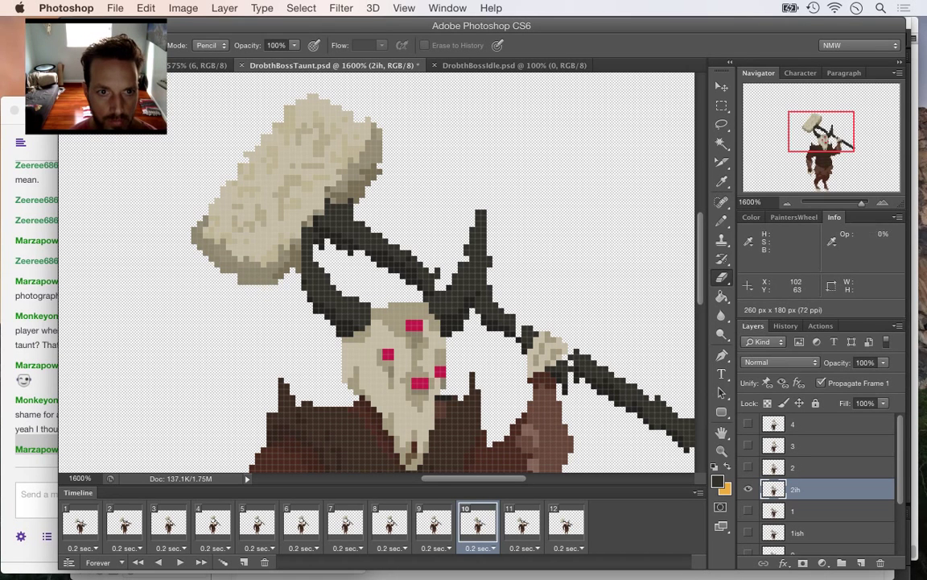
{"action": "key", "text": "i"}
{"action": "key", "text": "e"}
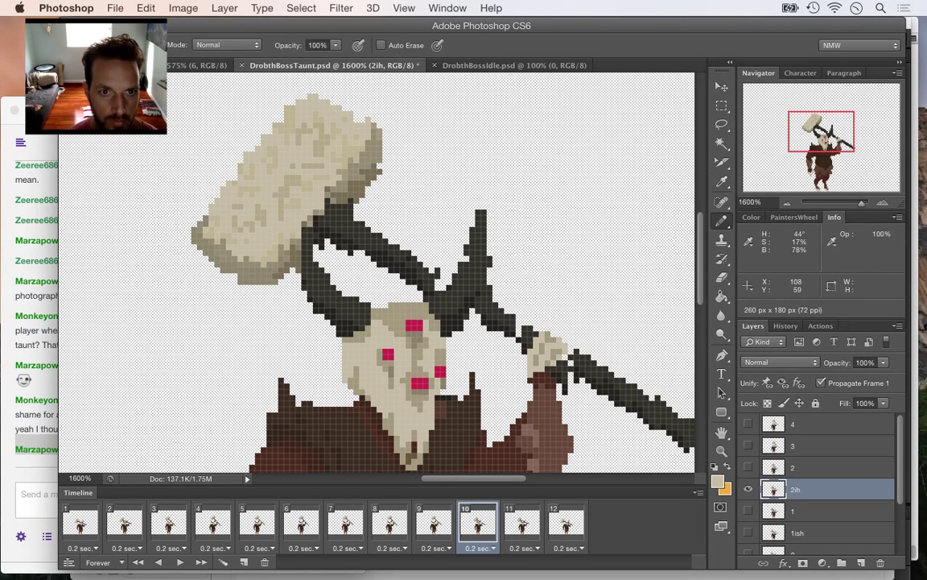
{"action": "key", "text": "i"}
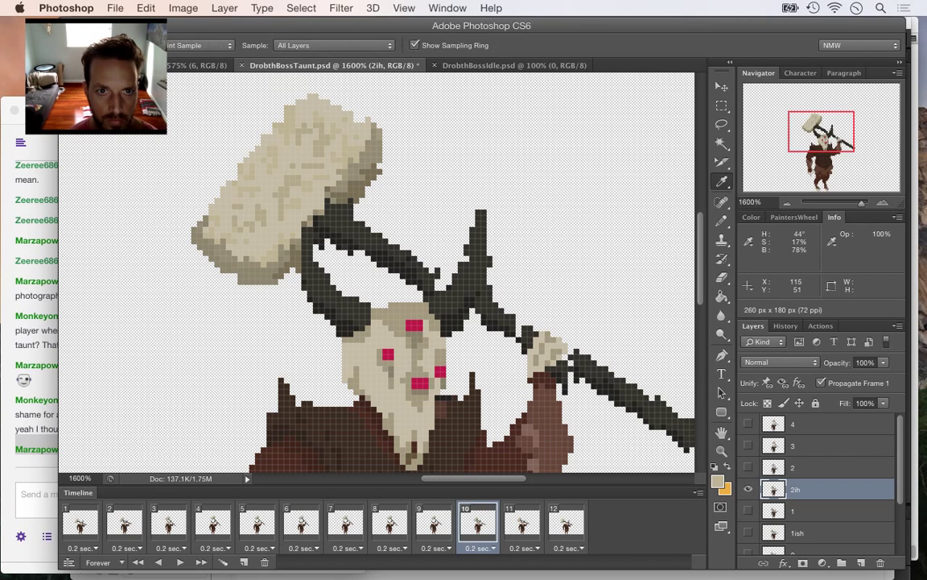
{"action": "key", "text": "e"}
{"action": "key", "text": "b"}
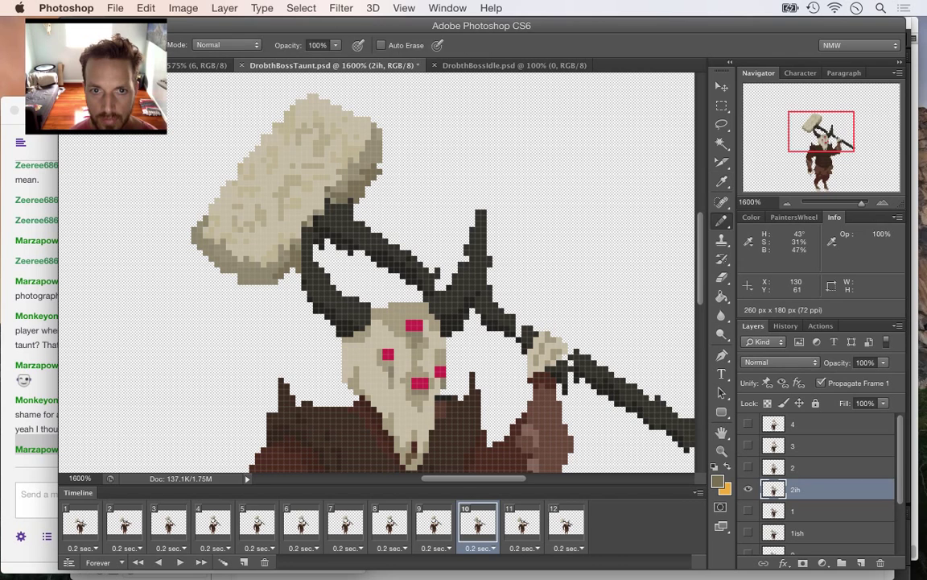
Repair the jagged handle pixels beside the hammer head in frame 10 with the sampled dark handle colour
{"action": "key", "text": "e"}
{"action": "key", "text": "i"}
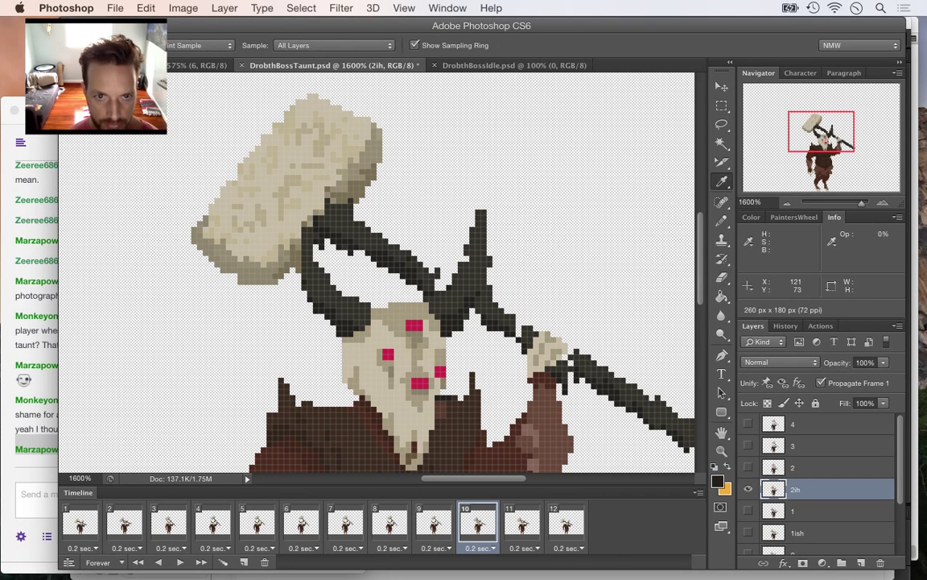
{"action": "left_click", "coordinate": [329, 235]}
{"action": "key", "text": "b"}
{"action": "key", "text": "e"}
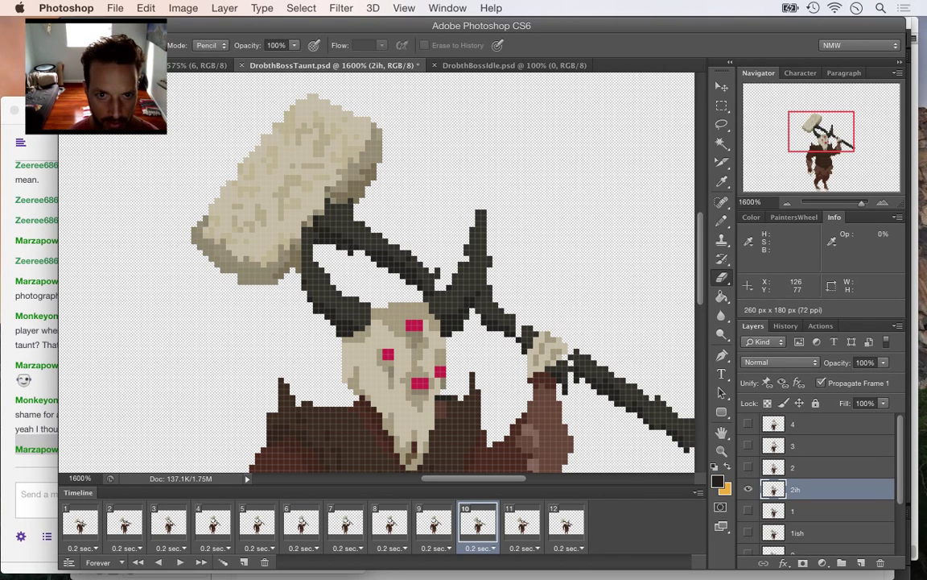
{"action": "key", "text": "i"}
{"action": "left_click", "coordinate": [313, 226]}
{"action": "key", "text": "e"}
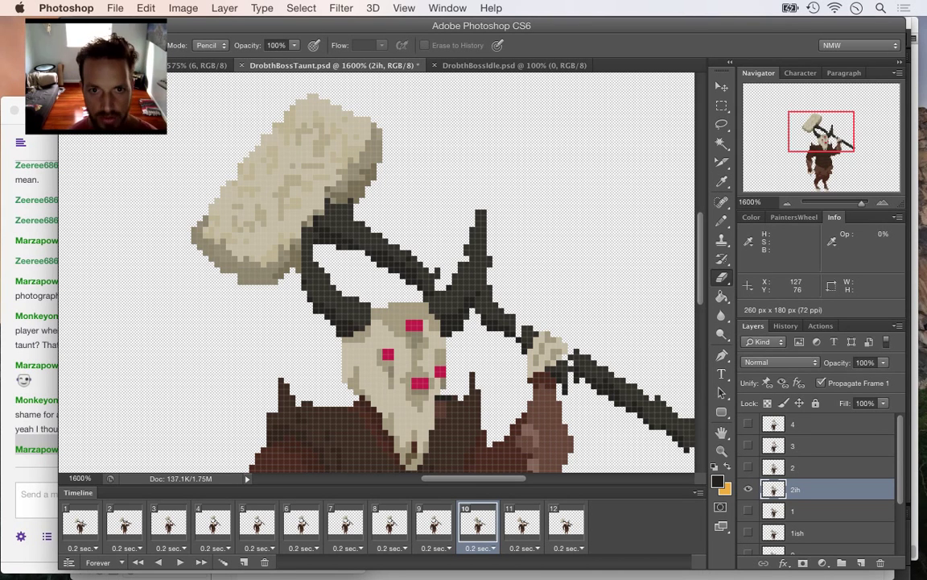
{"action": "key", "text": "b"}
{"action": "key", "text": "shift+b"}
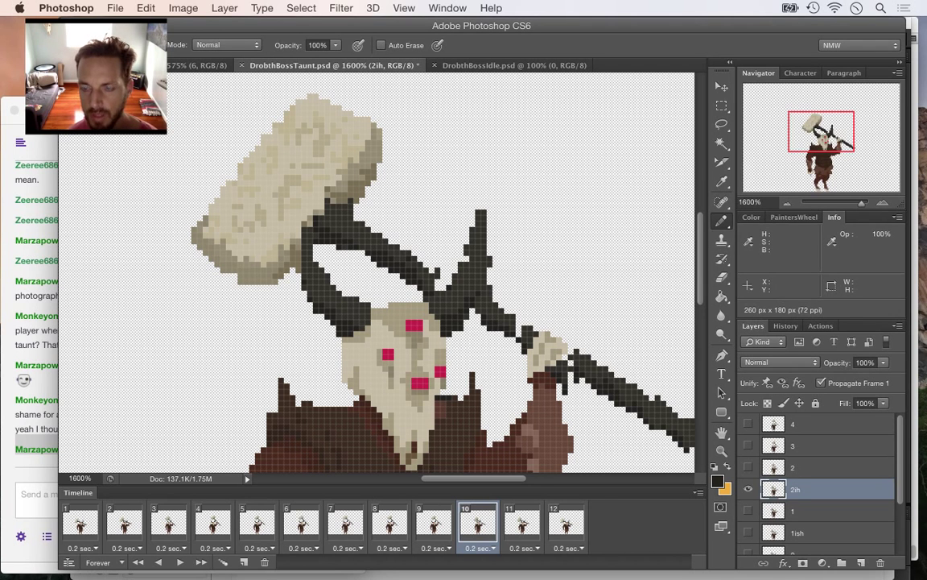
{"action": "key", "text": "e"}
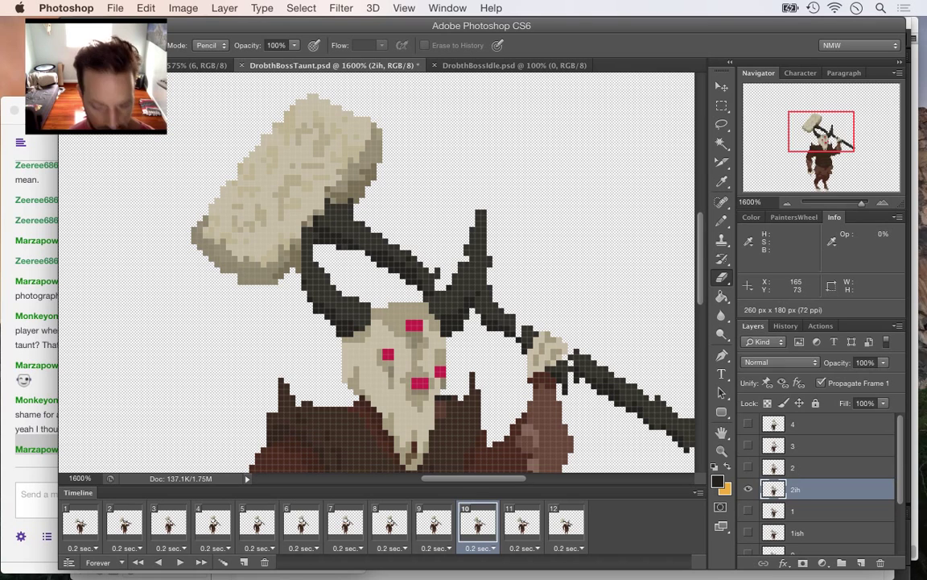
{"action": "key", "text": "v"}
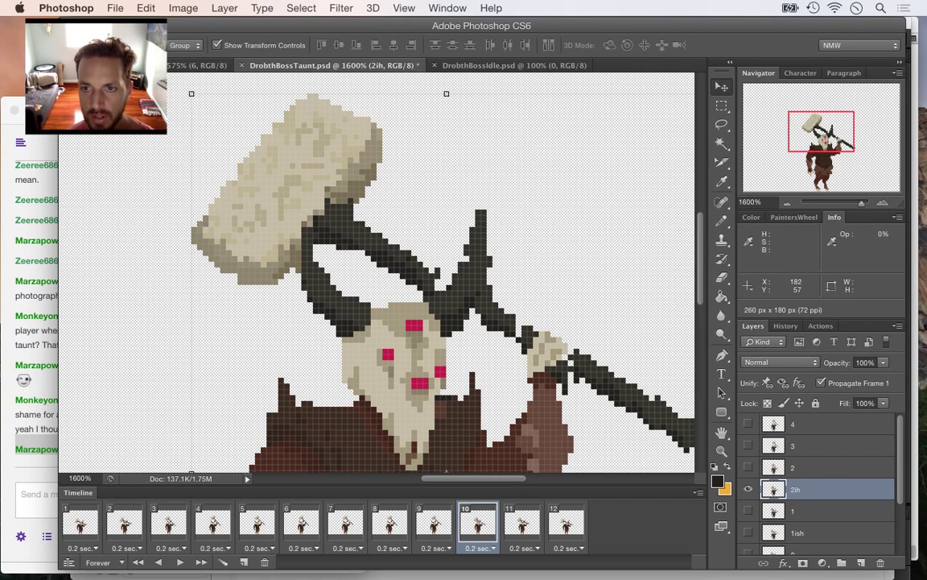
{"action": "key", "text": "m"}
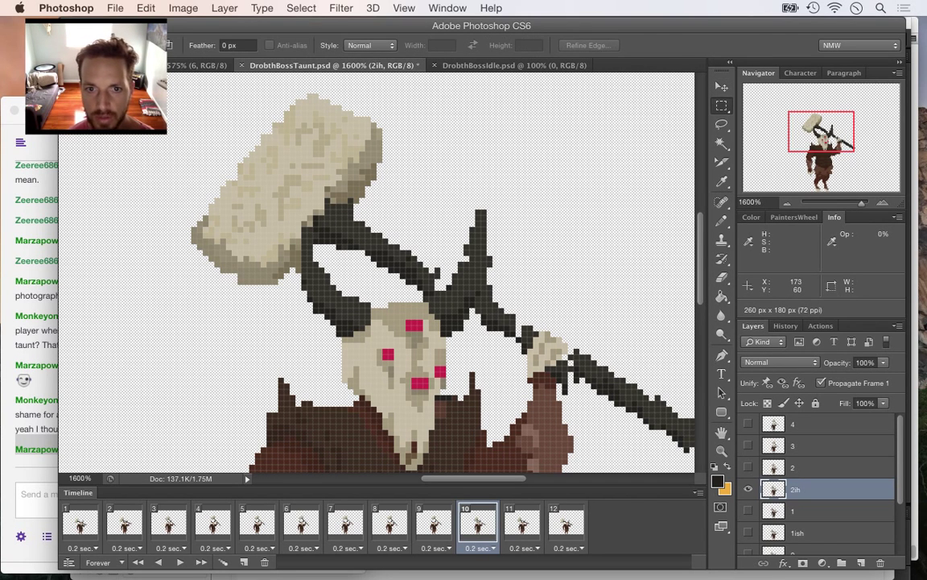
{"action": "key", "text": "l"}
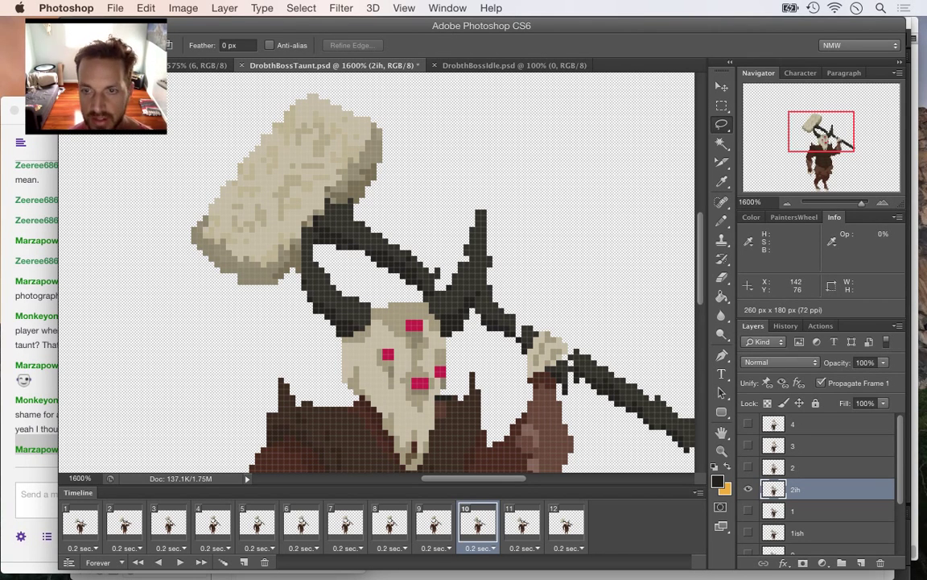
Paint dark test dabs at several pencil sizes in the empty area beside the boss's hammer in frame 10
{"action": "key", "text": "b"}
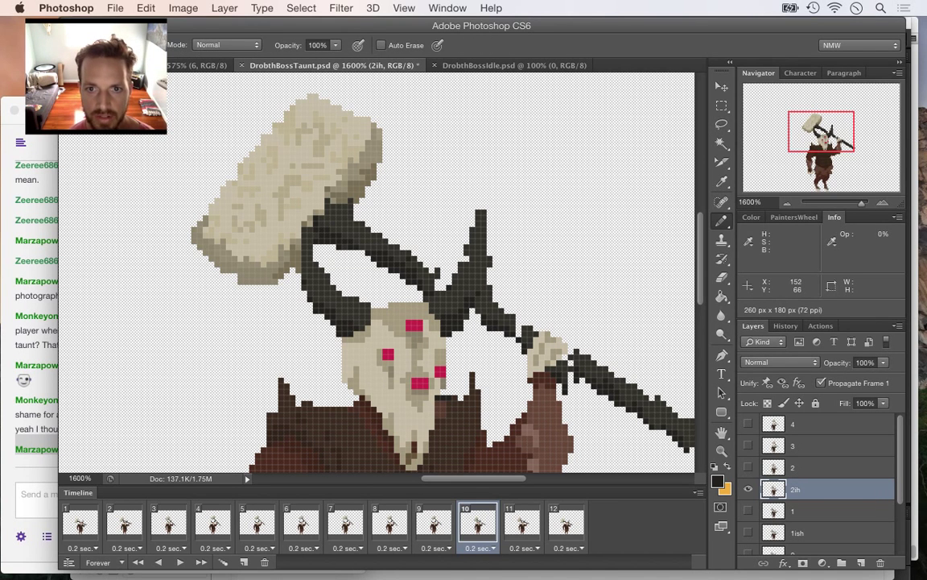
{"action": "key", "text": "]"}
{"action": "key", "text": "]"}
{"action": "key", "text": "]"}
{"action": "key", "text": "]"}
{"action": "key", "text": "]"}
{"action": "key", "text": "]"}
{"action": "key", "text": "]"}
{"action": "key", "text": "]"}
{"action": "key", "text": "]"}
{"action": "key", "text": "]"}
{"action": "key", "text": "]"}
{"action": "key", "text": "]"}
{"action": "key", "text": "]"}
{"action": "key", "text": "]"}
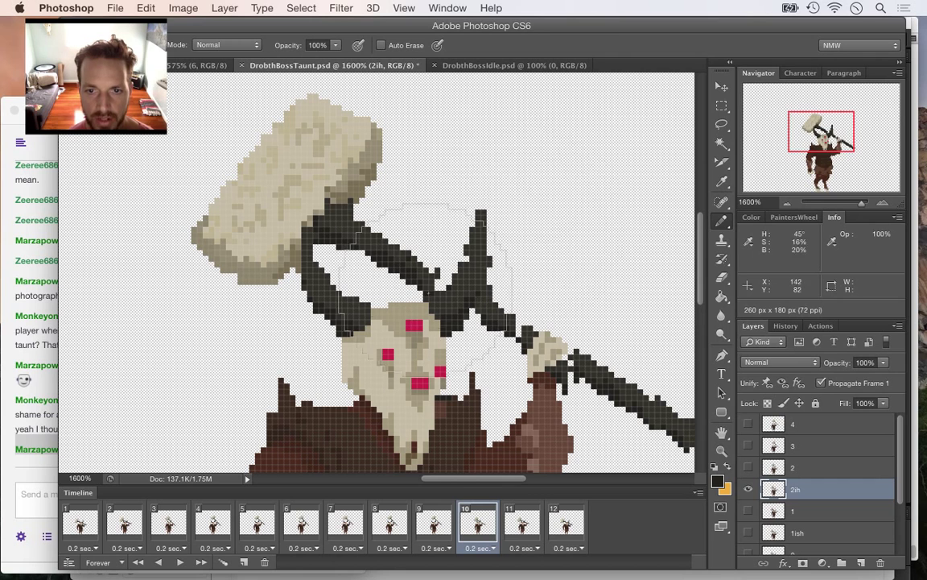
{"action": "key", "text": "["}
{"action": "key", "text": "["}
{"action": "left_click", "coordinate": [592, 185]}
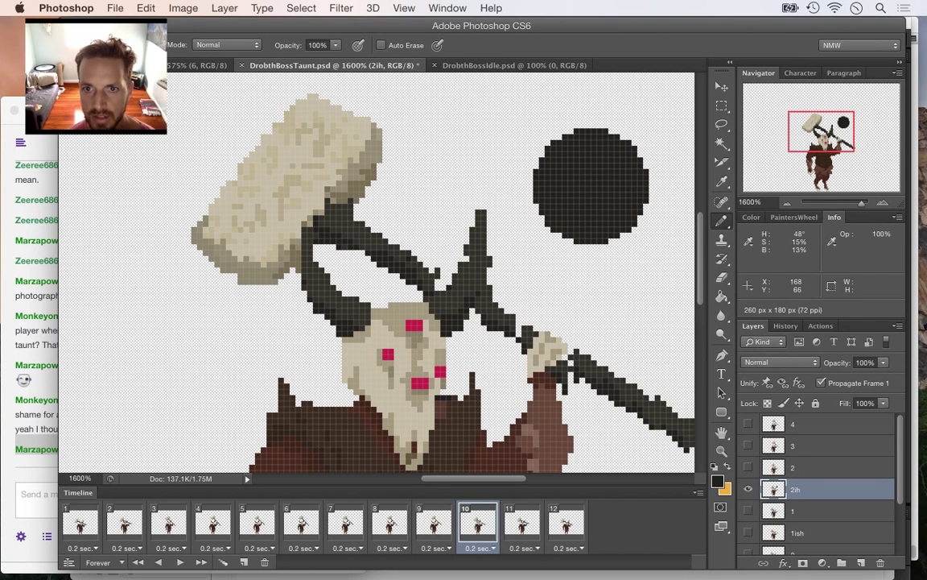
{"action": "left_click", "coordinate": [521, 157]}
{"action": "key", "text": "["}
{"action": "left_click", "coordinate": [473, 142]}
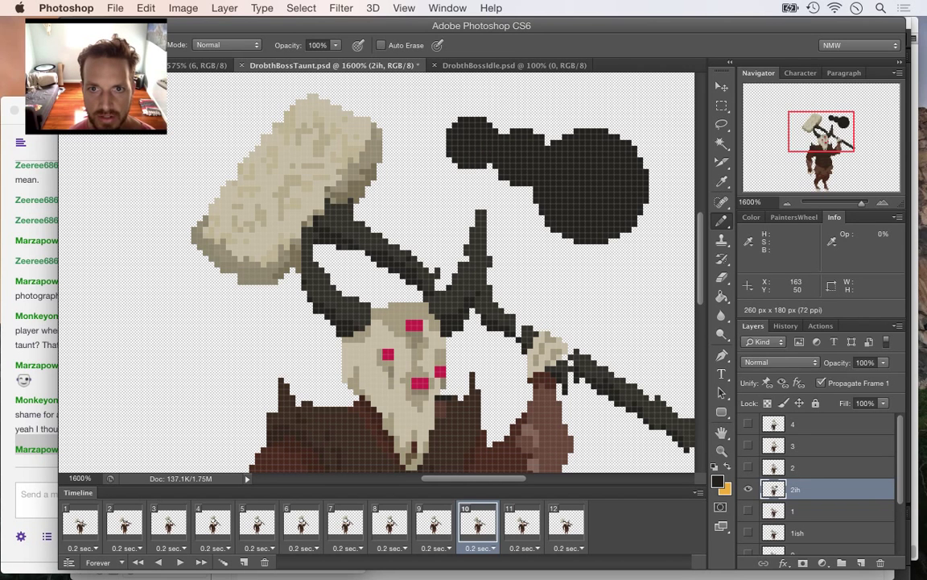
{"action": "key", "text": "["}
{"action": "key", "text": "["}
{"action": "key", "text": "["}
{"action": "left_click", "coordinate": [567, 99]}
{"action": "key", "text": "["}
{"action": "key", "text": "["}
{"action": "left_click", "coordinate": [637, 273]}
{"action": "key", "text": "["}
{"action": "left_click", "coordinate": [666, 230]}
{"action": "mouse_move", "coordinate": [597, 183]}
{"action": "left_mouse_down"}
{"action": "mouse_move", "coordinate": [591, 177]}
{"action": "mouse_move", "coordinate": [571, 215]}
{"action": "left_mouse_up"}
Erase all the dark test dabs from the empty area beside the hammer
{"action": "key", "text": "e"}
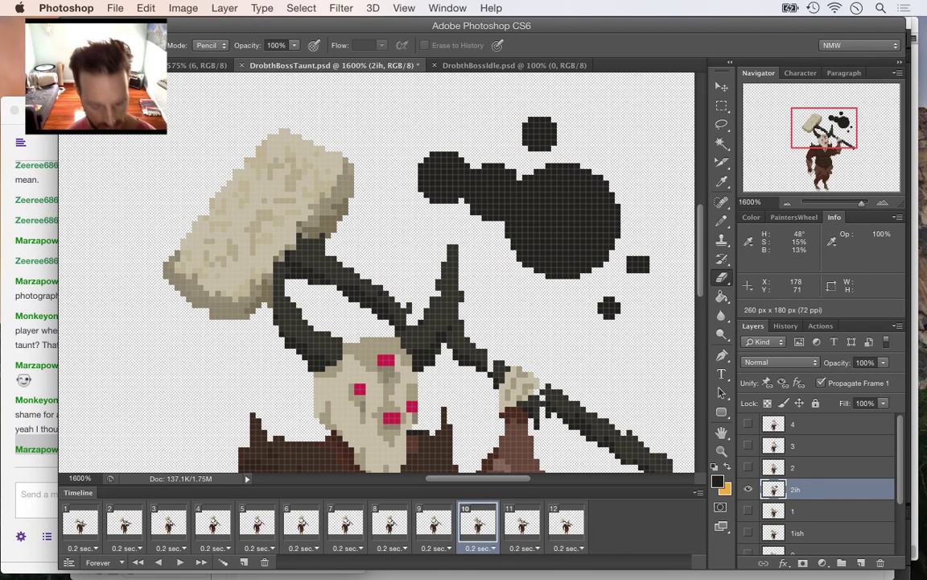
{"action": "mouse_move", "coordinate": [571, 215]}
{"action": "left_mouse_down"}
{"action": "mouse_move", "coordinate": [610, 307]}
{"action": "mouse_move", "coordinate": [551, 273]}
{"action": "mouse_move", "coordinate": [527, 193]}
{"action": "mouse_move", "coordinate": [483, 225]}
{"action": "left_mouse_up"}
{"action": "mouse_move", "coordinate": [546, 238]}
{"action": "left_mouse_down"}
{"action": "mouse_move", "coordinate": [537, 147]}
{"action": "mouse_move", "coordinate": [583, 189]}
{"action": "mouse_move", "coordinate": [566, 186]}
{"action": "left_mouse_up"}
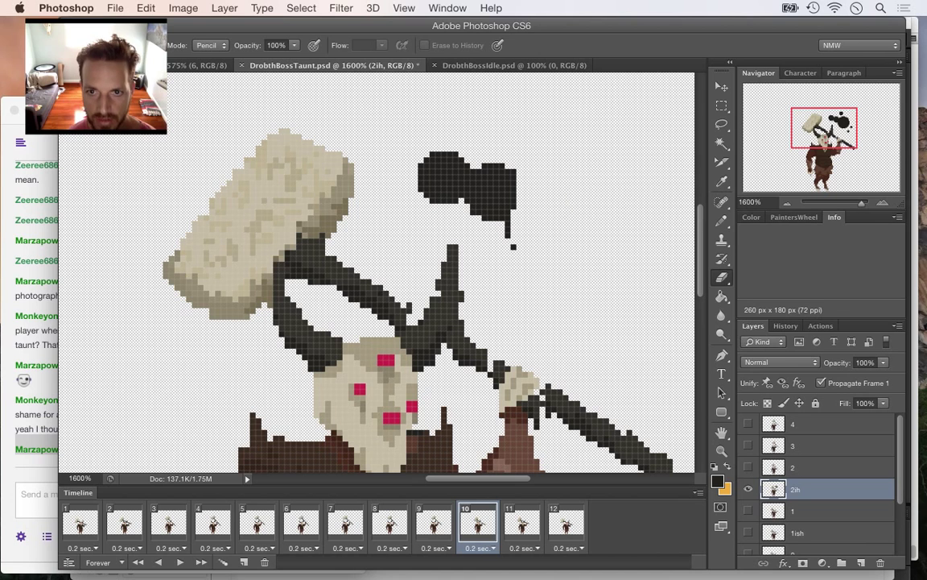
{"action": "key", "text": "i"}
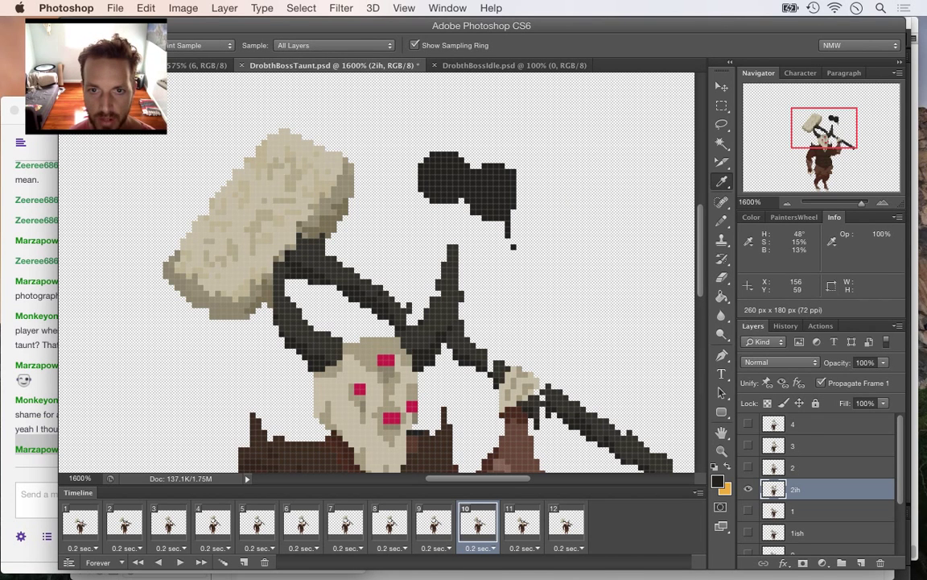
{"action": "key", "text": "e"}
{"action": "mouse_move", "coordinate": [513, 242]}
{"action": "left_mouse_down"}
{"action": "mouse_move", "coordinate": [455, 201]}
{"action": "mouse_move", "coordinate": [443, 153]}
{"action": "mouse_move", "coordinate": [463, 157]}
{"action": "mouse_move", "coordinate": [381, 157]}
{"action": "mouse_move", "coordinate": [446, 207]}
{"action": "left_mouse_up"}
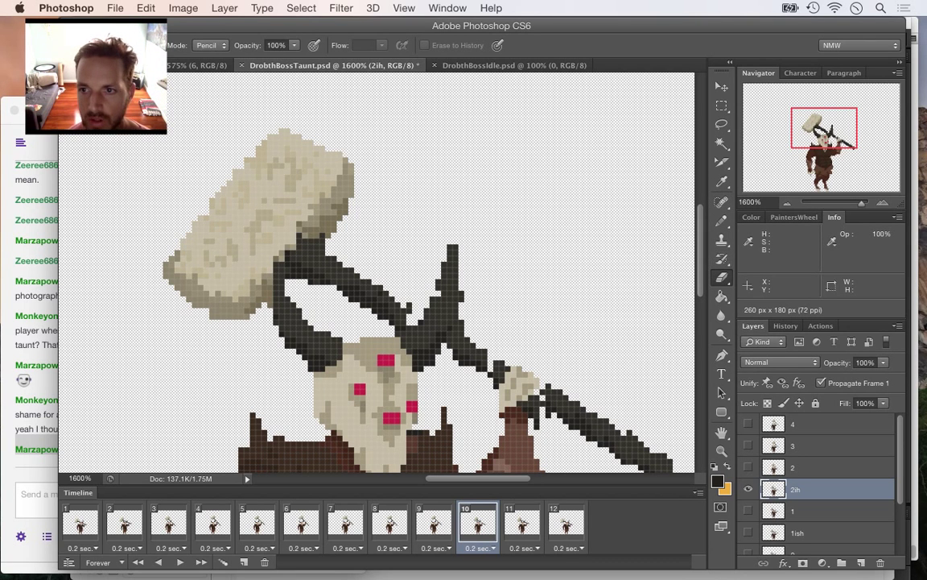
Smooth the handle's upper edge where it meets the horn beside the skull, using the sampled handle colour
{"action": "left_click_drag", "start_coordinate": [824, 128], "coordinate": [822, 133]}
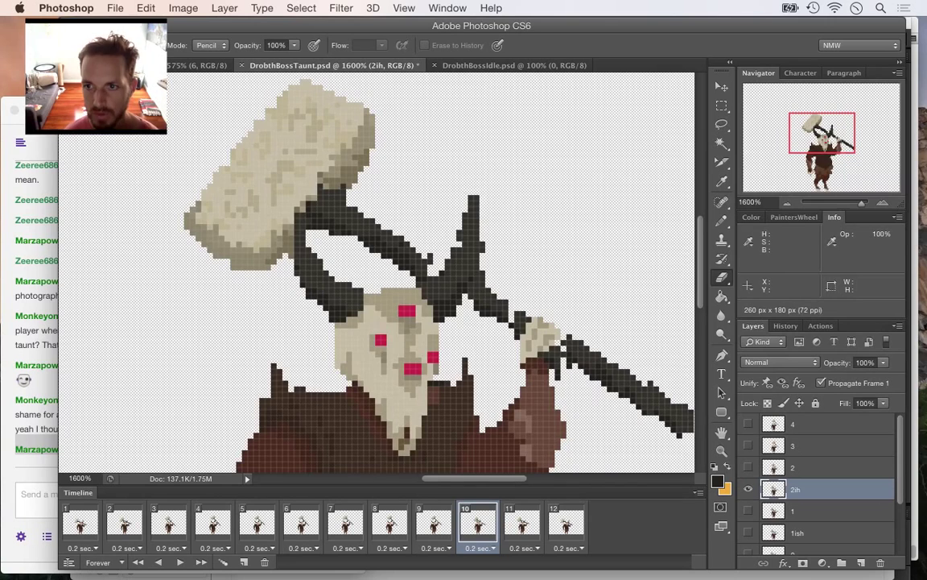
{"action": "left_click", "coordinate": [883, 202]}
{"action": "key", "text": "super+equal"}
{"action": "key", "text": "super+minus"}
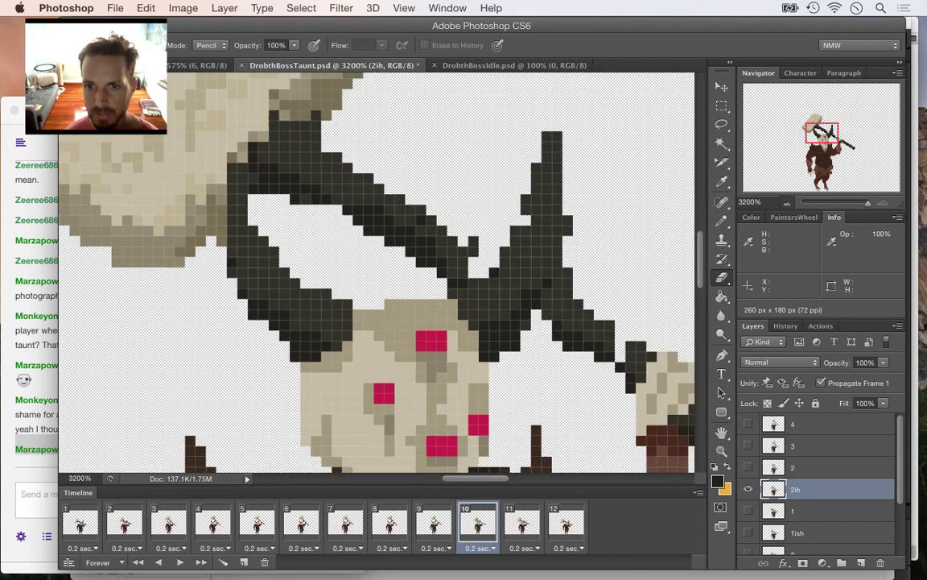
{"action": "left_click", "coordinate": [379, 237], "text": "alt"}
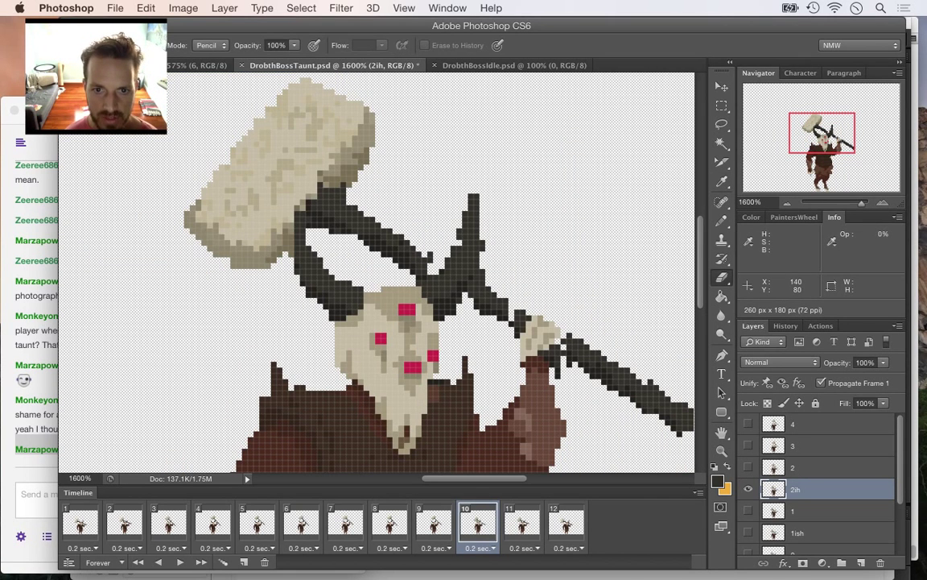
{"action": "key", "text": "i"}
{"action": "left_click", "coordinate": [379, 242]}
{"action": "key", "text": "b"}
{"action": "left_click_drag", "start_coordinate": [432, 260], "coordinate": [438, 261]}
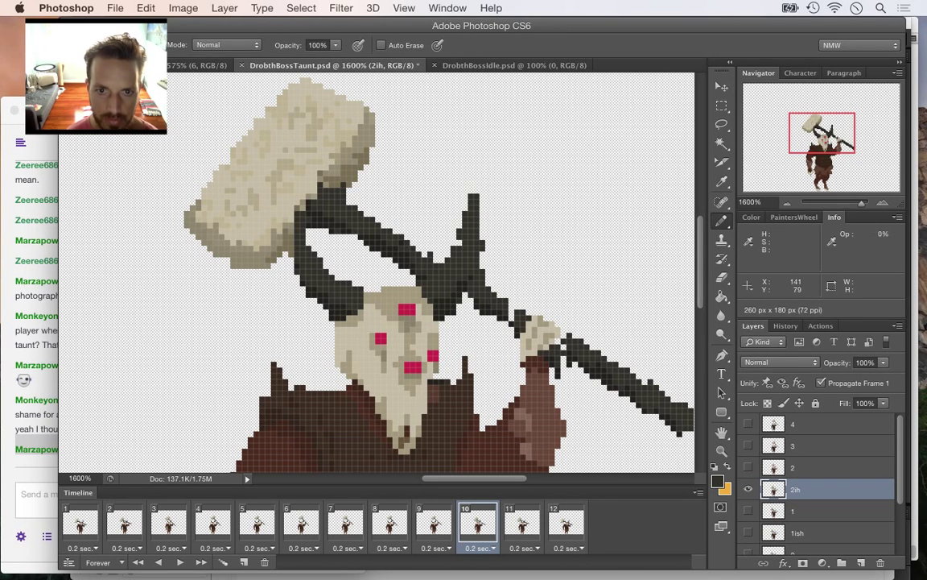
Rebuild the handle section between the horn and the gripping hand with sampled dark and lighter handle colours
{"action": "key", "text": "i"}
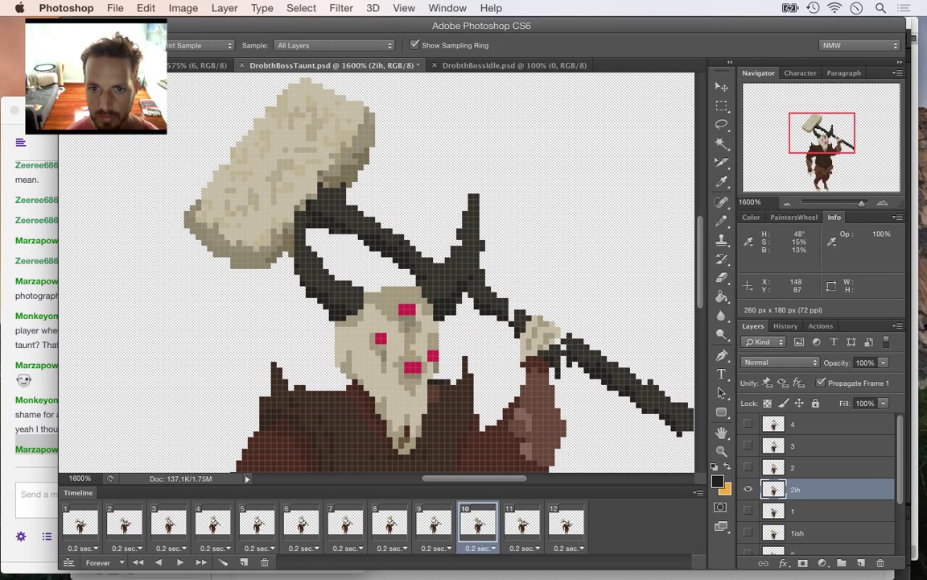
{"action": "key", "text": "b"}
{"action": "key", "text": "e"}
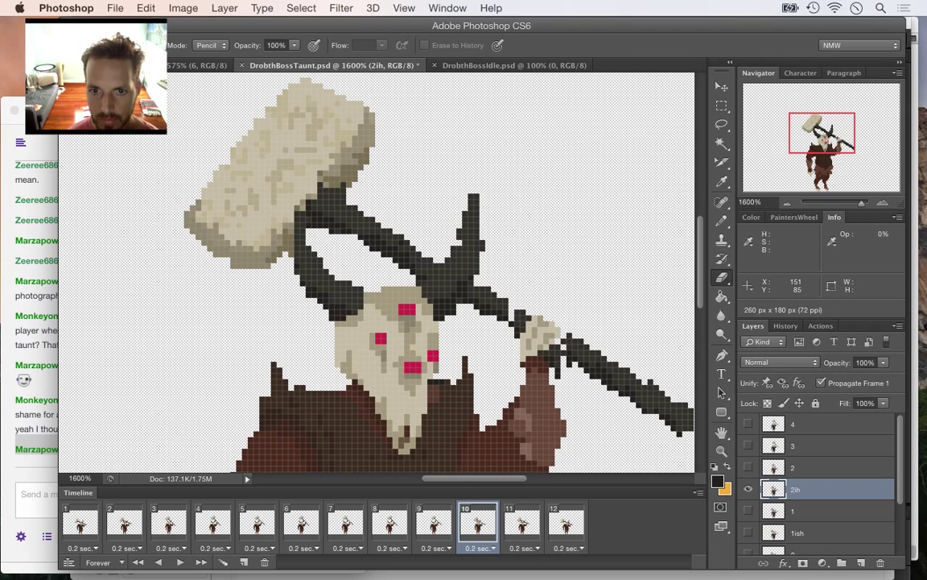
{"action": "key", "text": "b"}
{"action": "left_click", "coordinate": [455, 278], "text": "alt"}
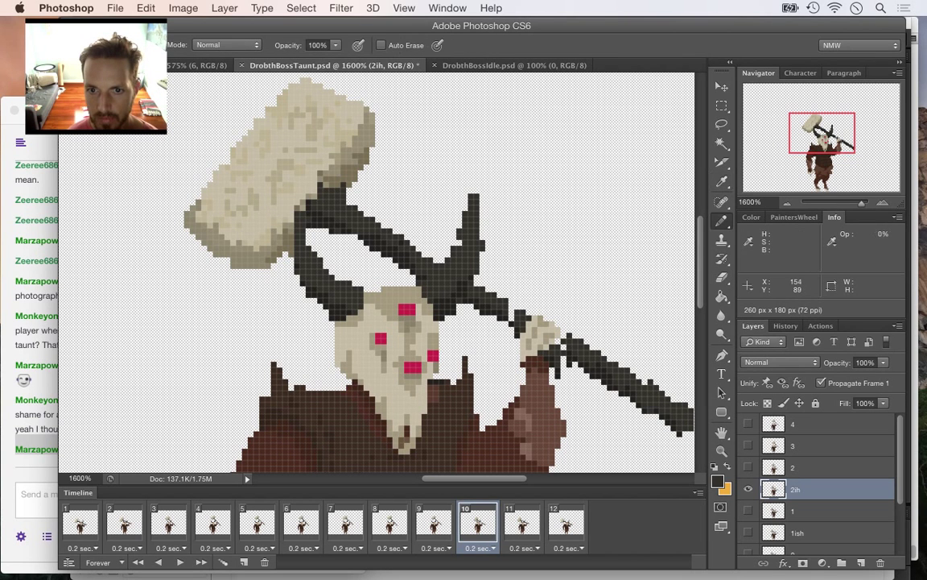
{"action": "left_click", "coordinate": [513, 327], "text": "alt"}
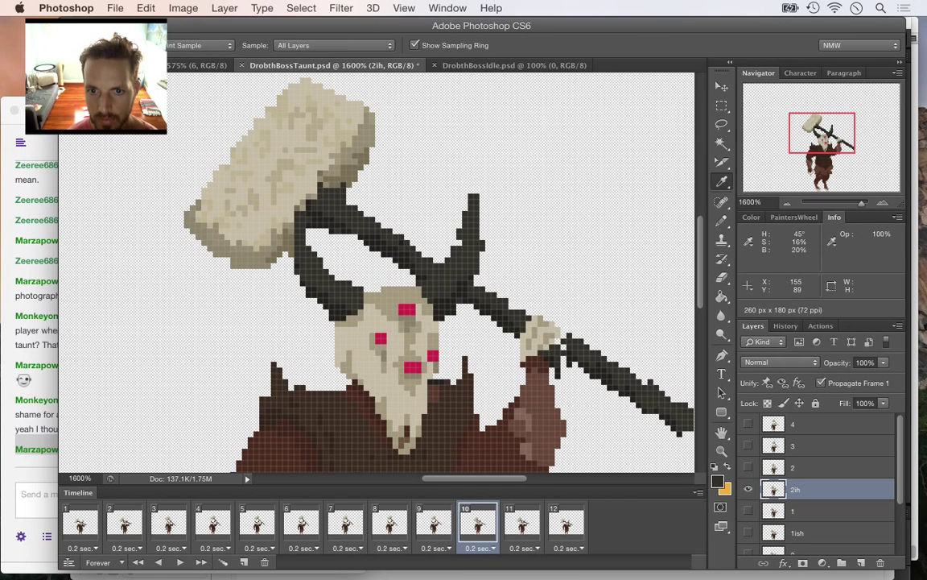
{"action": "key", "text": "e"}
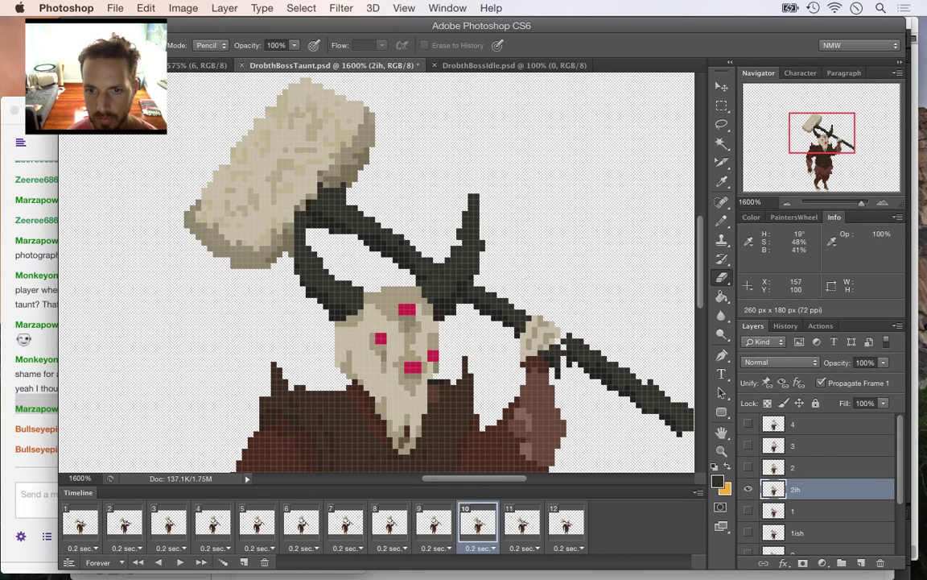
Switch to the Twitch chat in Safari, read the newest messages and return to Photoshop
{"action": "left_click", "coordinate": [37, 447]}
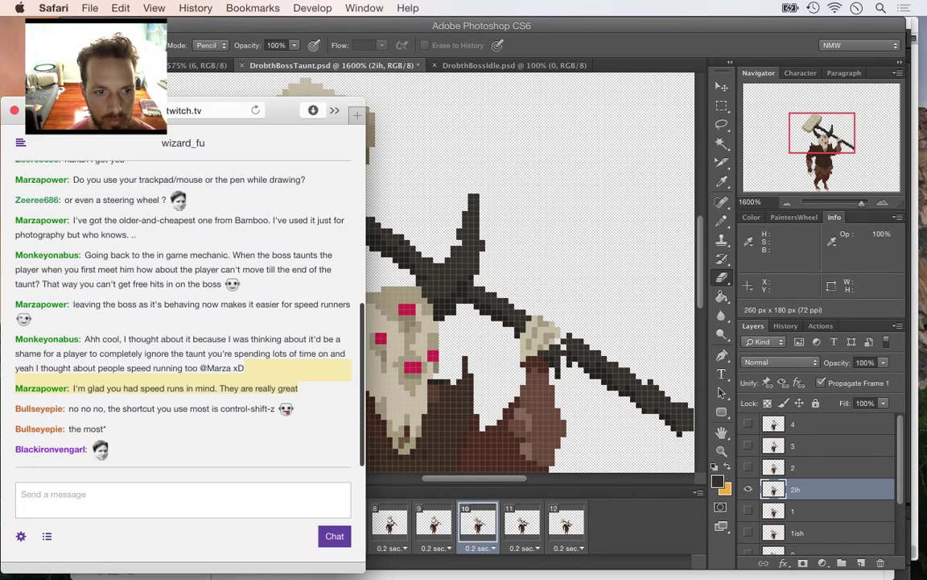
{"action": "left_click", "coordinate": [133, 451]}
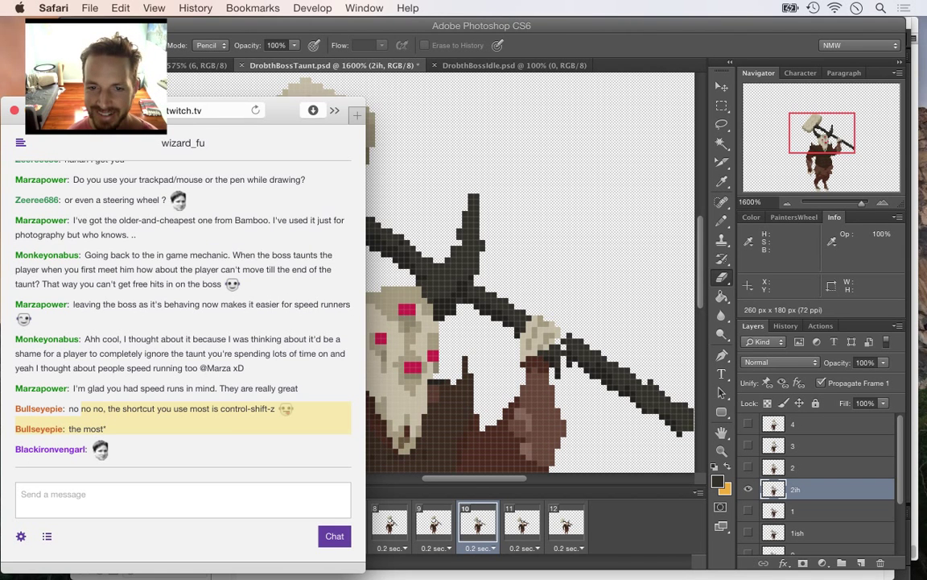
{"action": "key", "text": "super+Tab"}
Clean up the handle just beyond the gripping hand, removing stray pixels and filling gaps with the sampled handle colour
{"action": "scroll", "coordinate": [376, 272], "scroll_direction": "right", "scroll_amount": 4}
{"action": "key", "text": "b"}
{"action": "left_click", "coordinate": [424, 340], "text": "alt"}
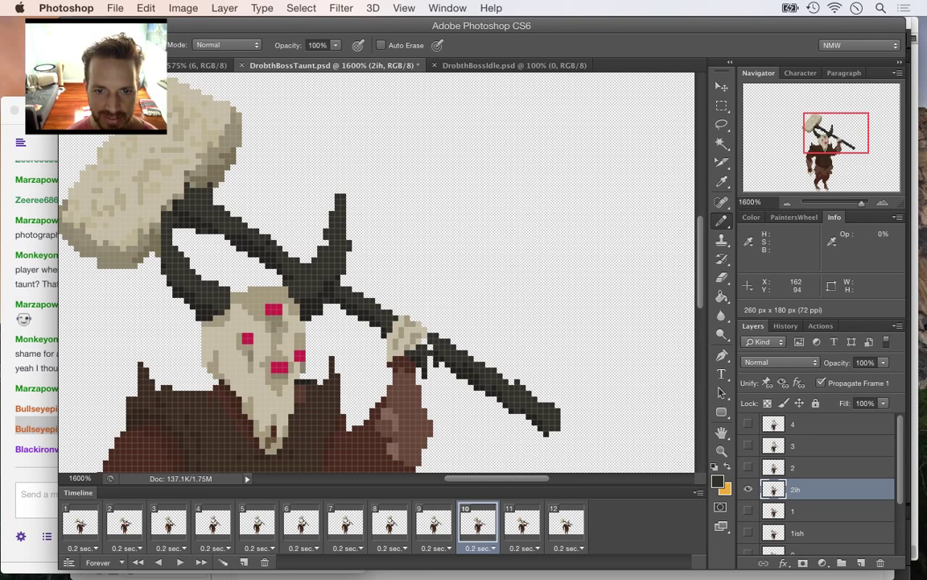
{"action": "key", "text": "e"}
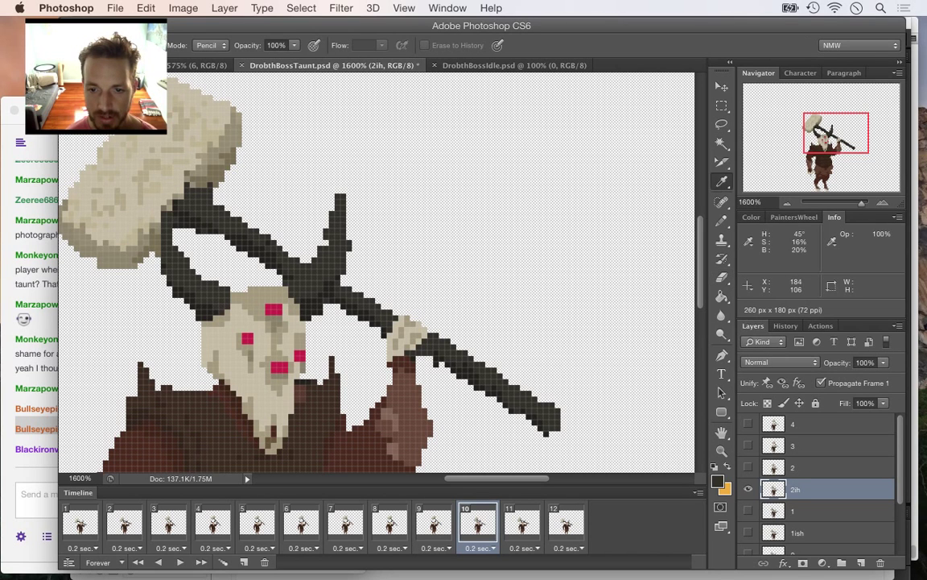
{"action": "key", "text": "b"}
{"action": "left_click", "coordinate": [460, 344]}
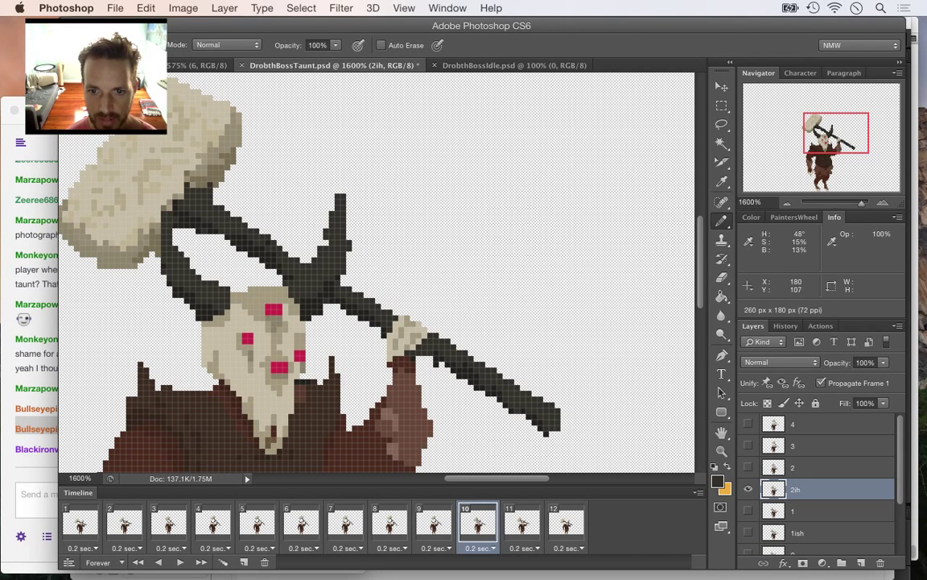
{"action": "key", "text": "e"}
Even out the lower edge of the handle's free end with the sampled darker shade and erase its stray pixels
{"action": "key", "text": "i"}
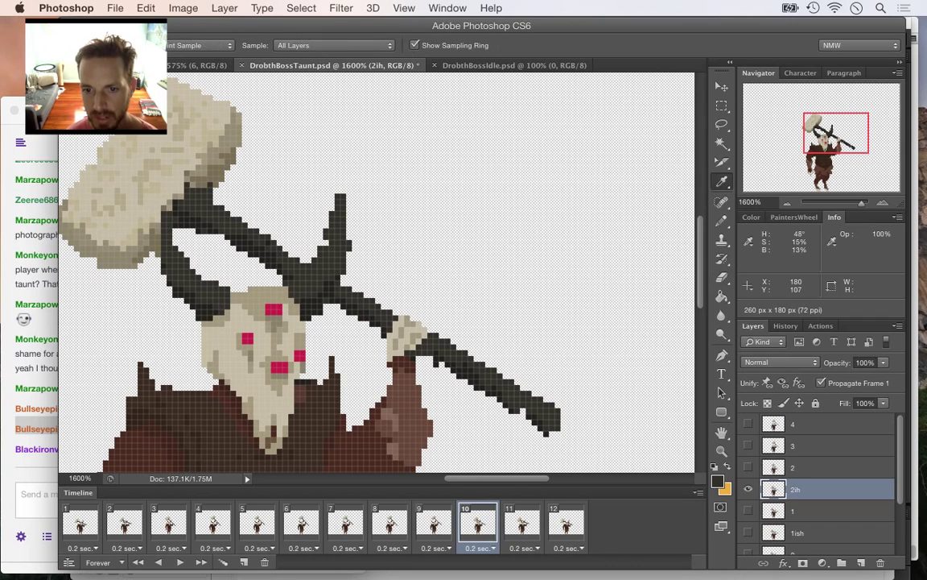
{"action": "left_click", "coordinate": [518, 409]}
{"action": "key", "text": "b"}
{"action": "left_click_drag", "start_coordinate": [523, 409], "coordinate": [471, 375]}
{"action": "key", "text": "e"}
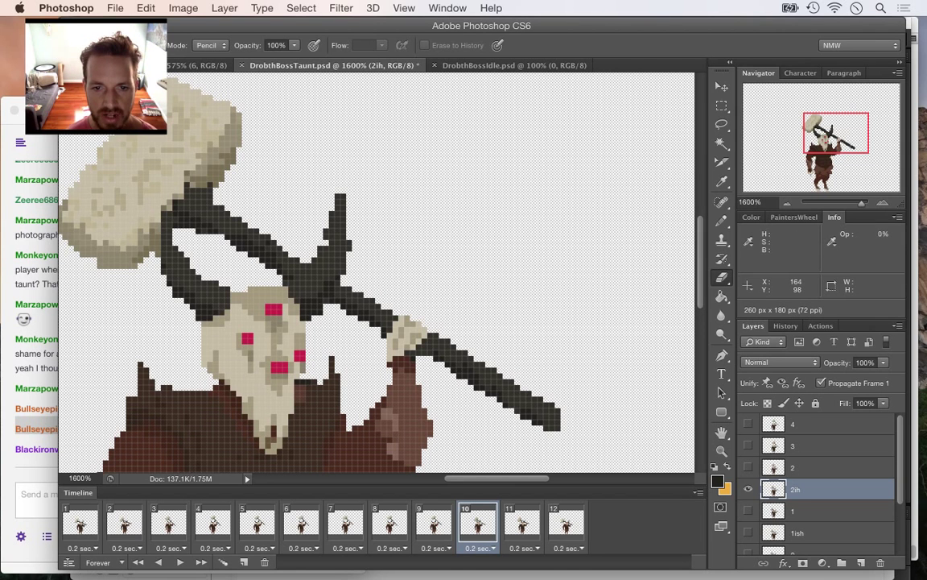
Retouch the handle's lower edge where it enters the gripping hand with the sampled dark shade
{"action": "key", "text": "i"}
{"action": "left_click", "coordinate": [390, 321]}
{"action": "key", "text": "b"}
{"action": "left_click", "coordinate": [398, 328]}
{"action": "key", "text": "e"}
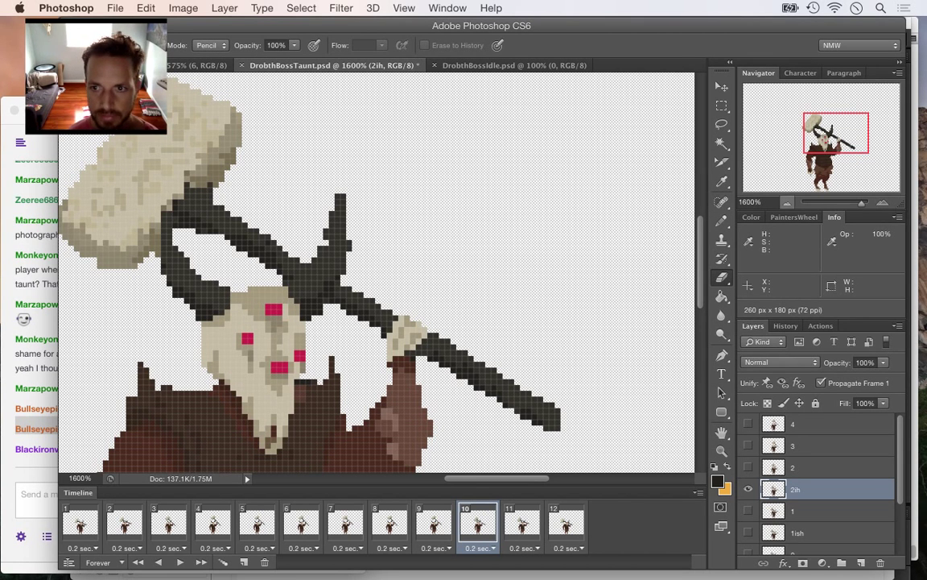
Play the taunt animation and compare the hammer and hand in frame 10 with frames 9 and 11
{"action": "key", "text": "super+minus"}
{"action": "key", "text": "super+minus"}
{"action": "key", "text": "super+minus"}
{"action": "key", "text": "super+minus"}
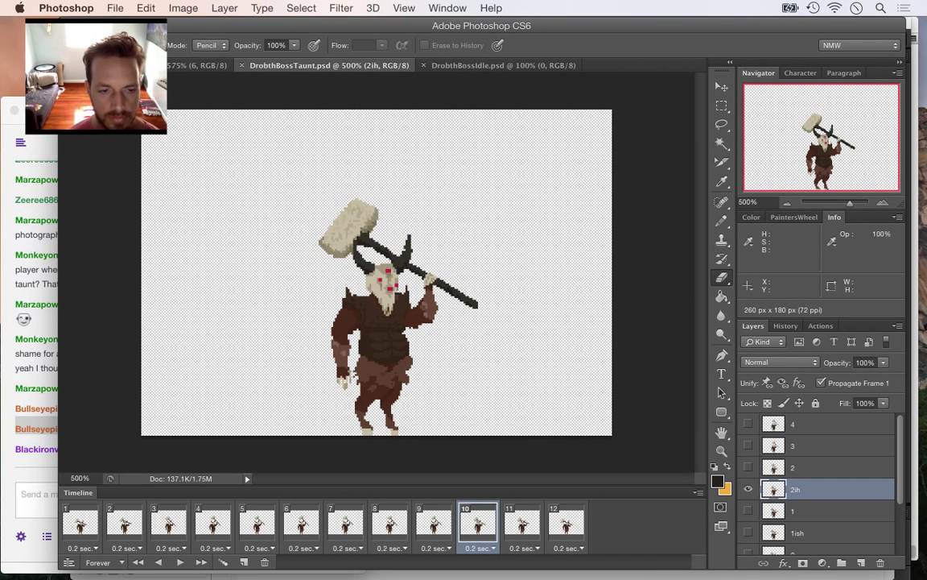
{"action": "left_click", "coordinate": [435, 524]}
{"action": "left_click", "coordinate": [478, 525]}
{"action": "left_click", "coordinate": [522, 524]}
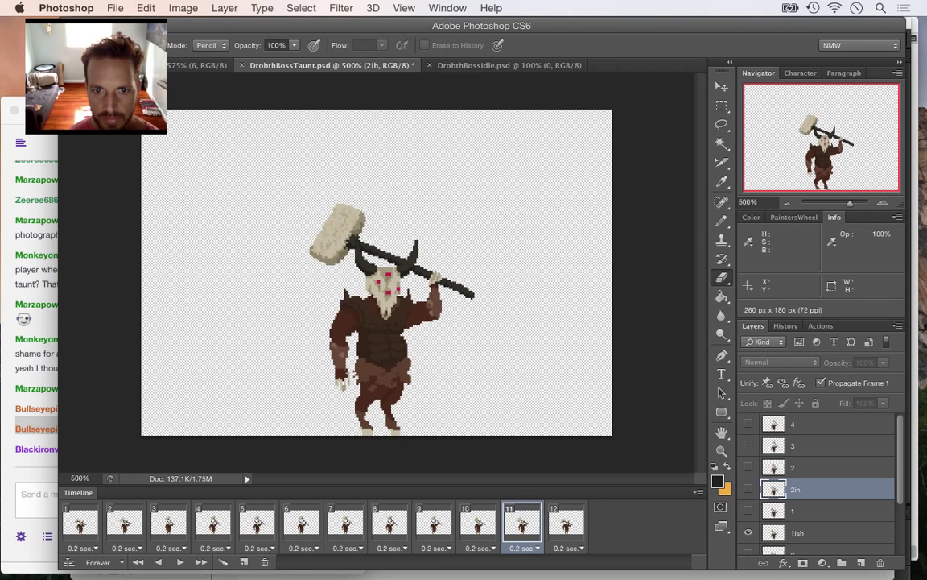
{"action": "key", "text": "space"}
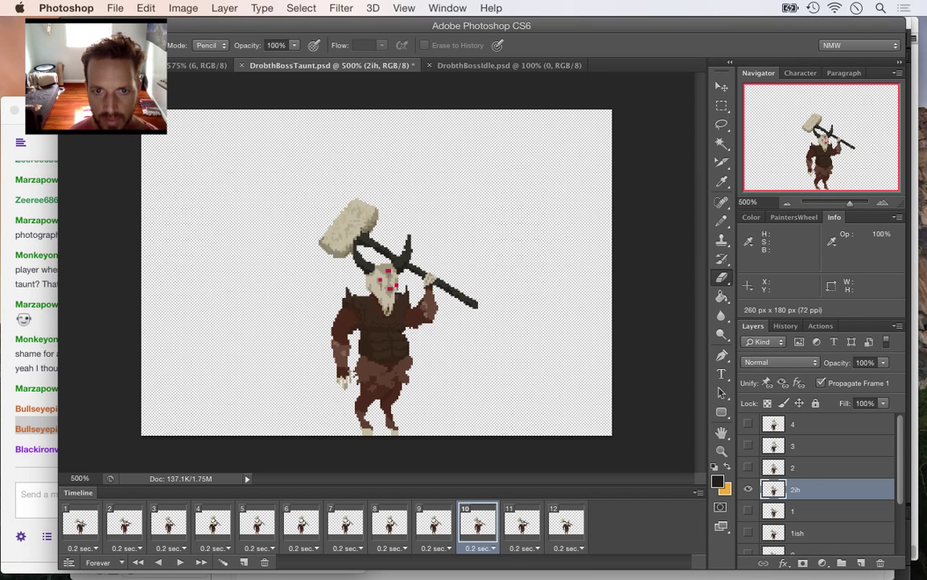
{"action": "key", "text": "space"}
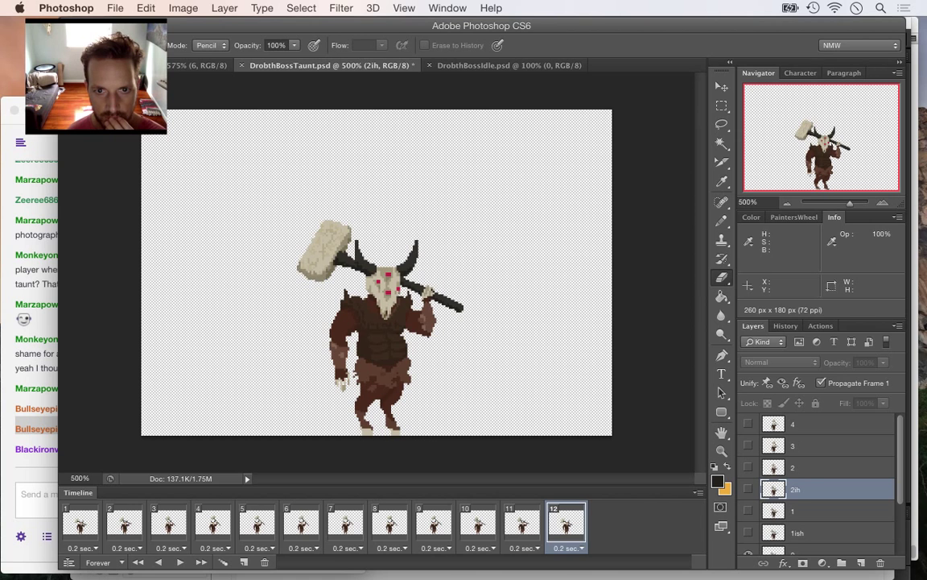
{"action": "left_click", "coordinate": [522, 525]}
{"action": "key", "text": "Left"}
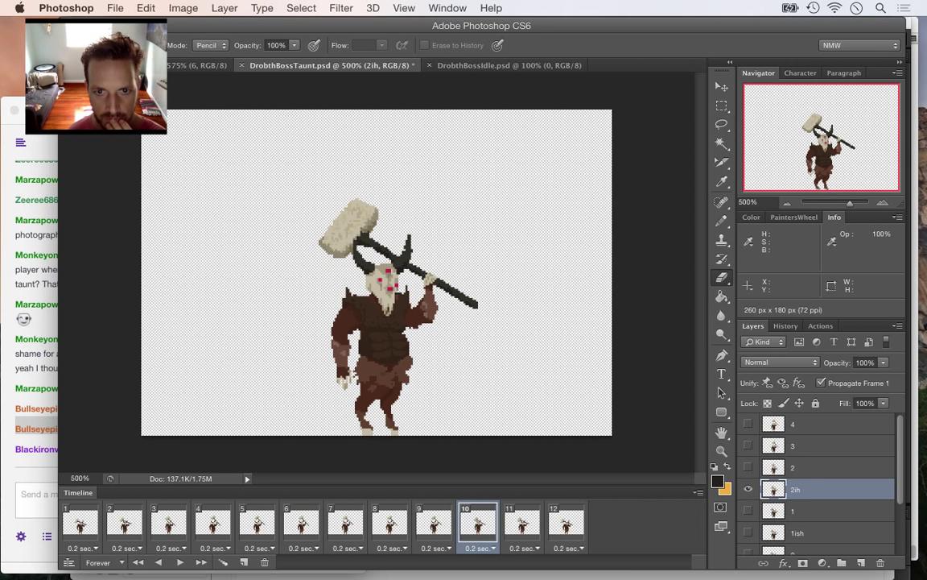
{"action": "key", "text": "Right"}
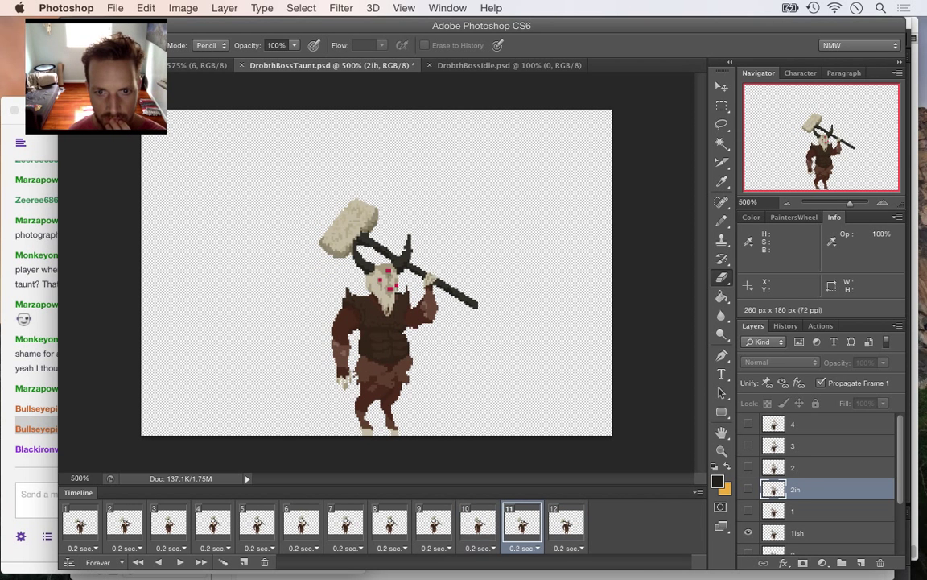
{"action": "key", "text": "Left"}
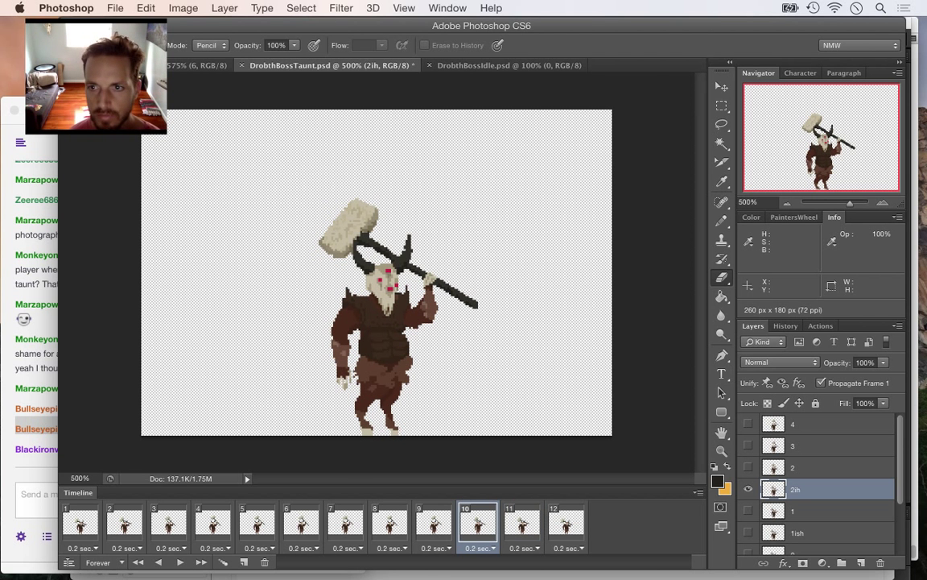
Erase the handle pixels directly beside the gripping hand and between the hand and the horn in frame 10
{"action": "key", "text": "super+equal"}
{"action": "key", "text": "super+equal"}
{"action": "key", "text": "super+equal"}
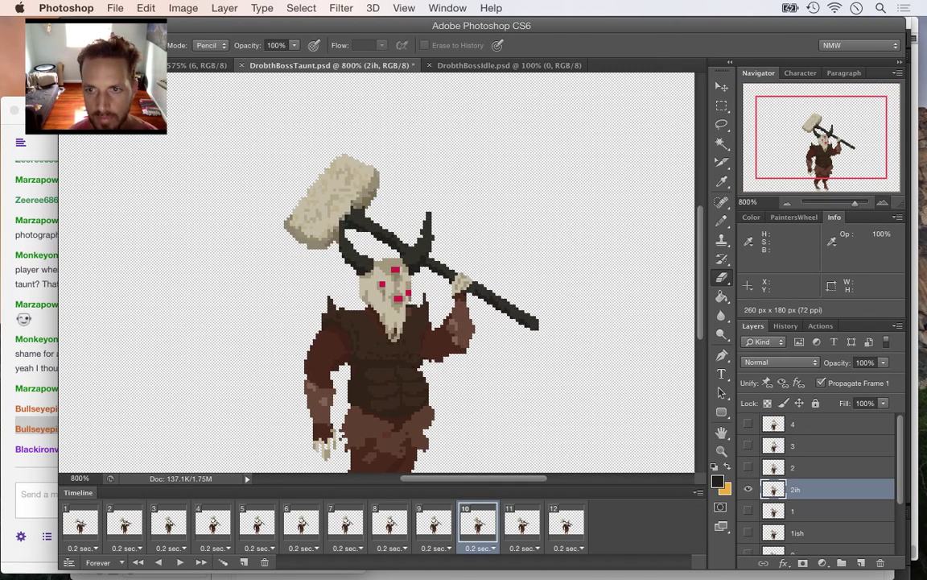
{"action": "key", "text": "super+equal"}
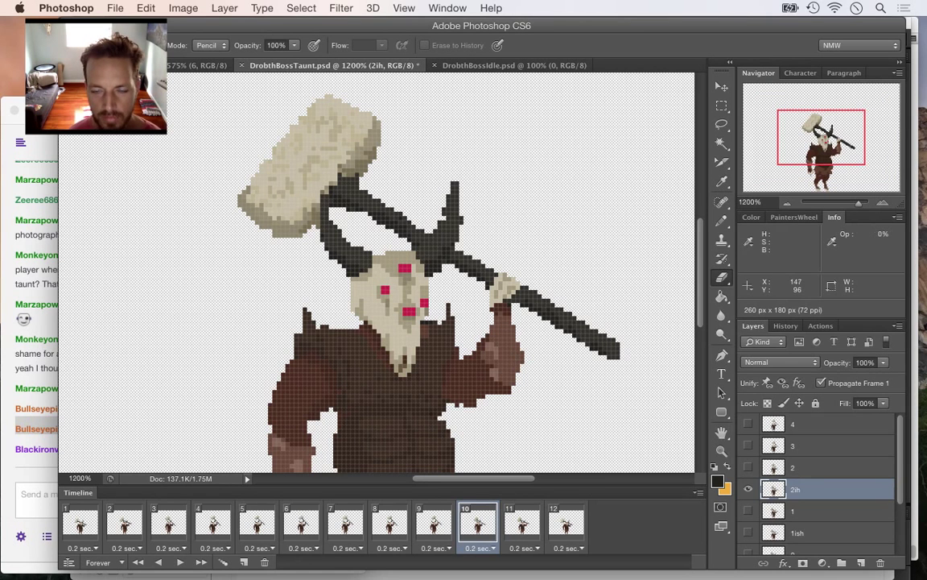
{"action": "mouse_move", "coordinate": [522, 299]}
{"action": "left_mouse_down"}
{"action": "mouse_move", "coordinate": [528, 291]}
{"action": "mouse_move", "coordinate": [535, 300]}
{"action": "left_mouse_up"}
{"action": "left_click", "coordinate": [529, 293]}
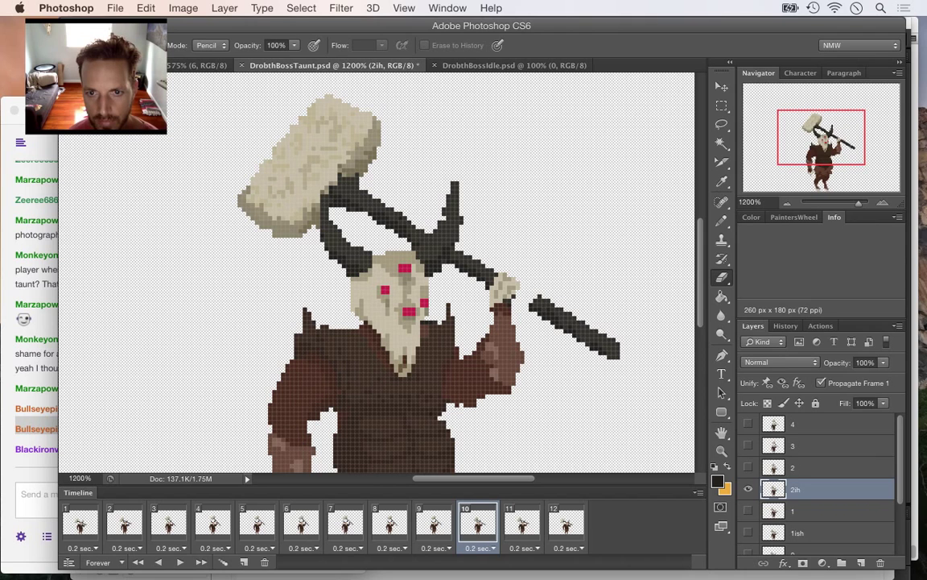
{"action": "left_click", "coordinate": [463, 267]}
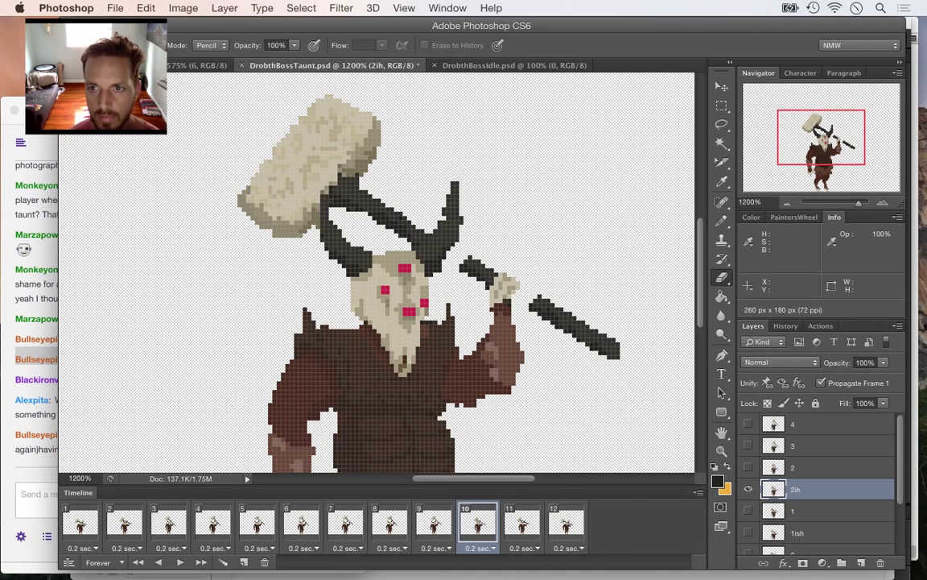
Switch to the Twitch chat in Safari, read the newest viewer messages and return to Photoshop
{"action": "left_click", "coordinate": [787, 203]}
{"action": "left_click", "coordinate": [34, 386]}
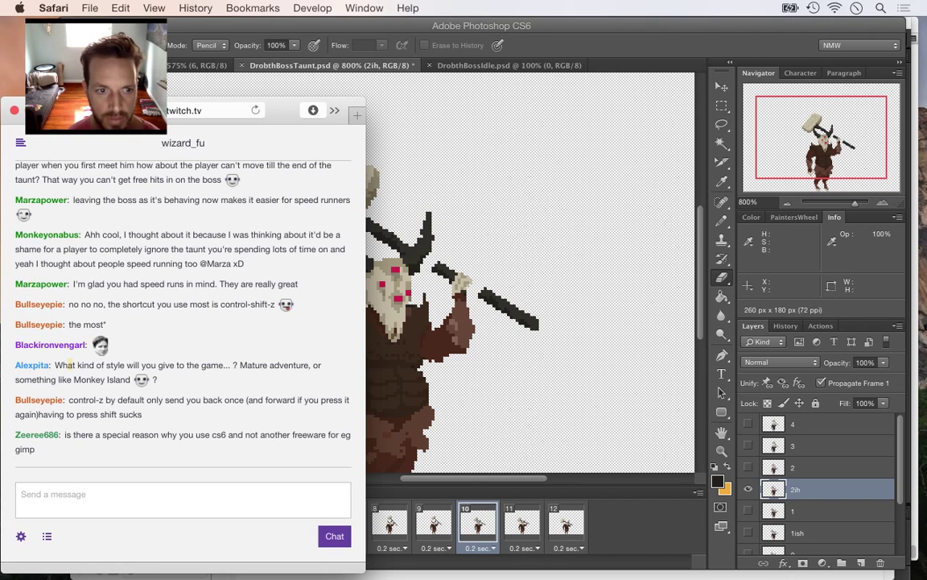
{"action": "left_click_drag", "start_coordinate": [73, 365], "coordinate": [126, 380]}
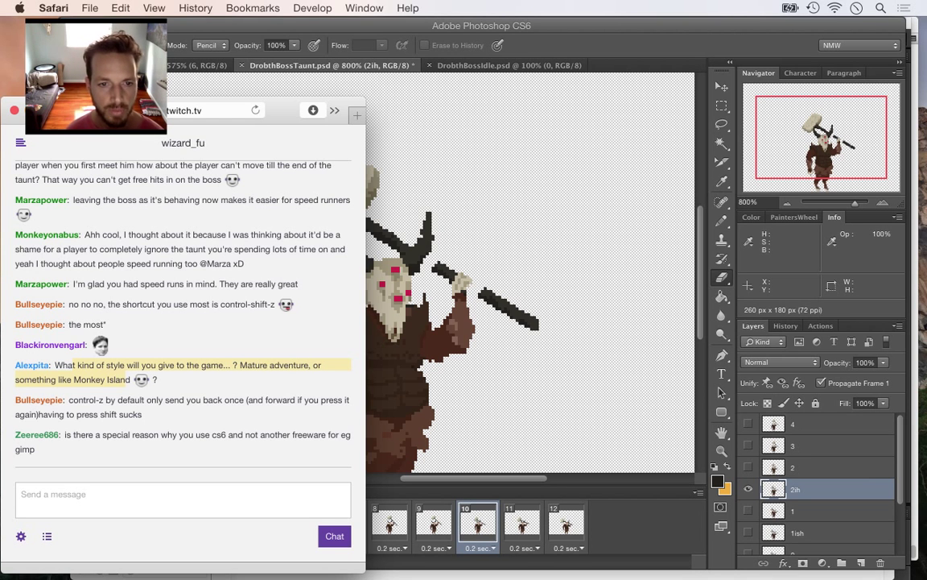
{"action": "left_click", "coordinate": [126, 380]}
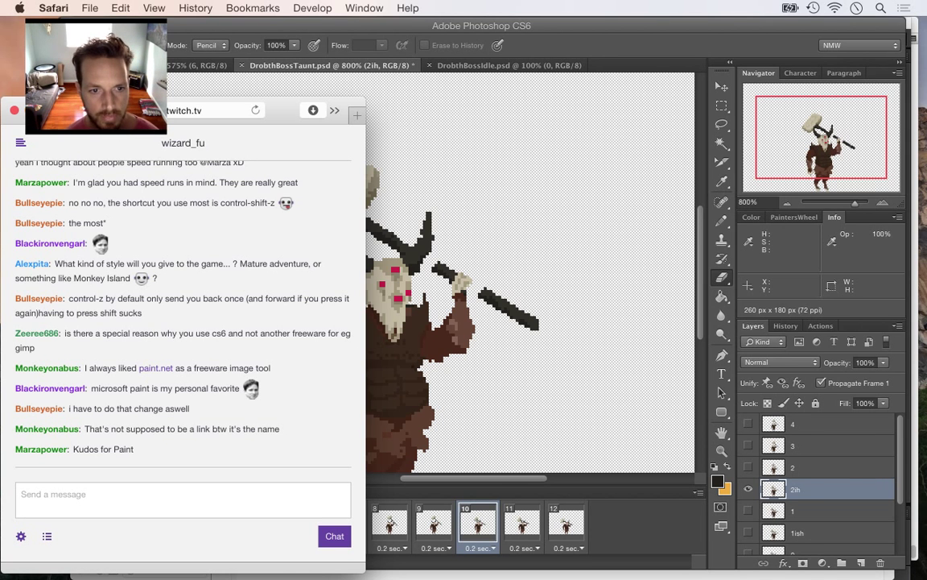
{"action": "mouse_move", "coordinate": [111, 429]}
{"action": "left_mouse_down"}
{"action": "mouse_move", "coordinate": [279, 429]}
{"action": "mouse_move", "coordinate": [281, 450]}
{"action": "left_mouse_up"}
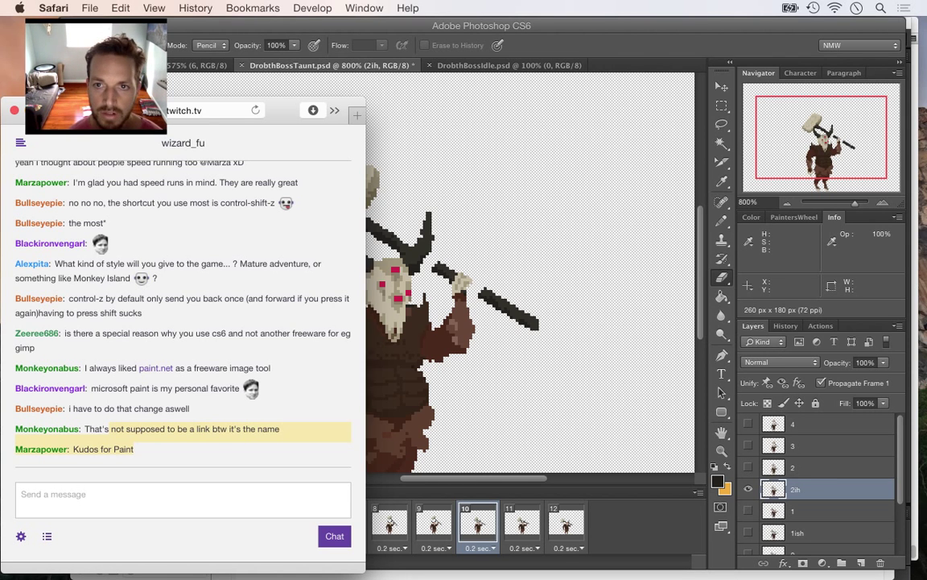
{"action": "key", "text": "super+Tab"}
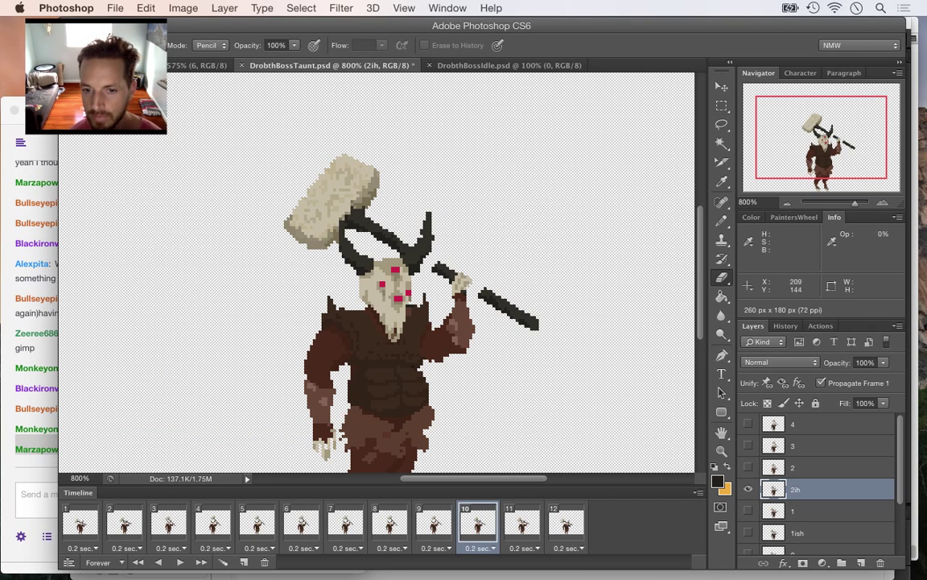
Compare frame 10 with frame 9, and select the hammer head and all the handle pieces in frame 10 with rectangular marquees
{"action": "left_click", "coordinate": [433, 524]}
{"action": "left_click", "coordinate": [478, 524]}
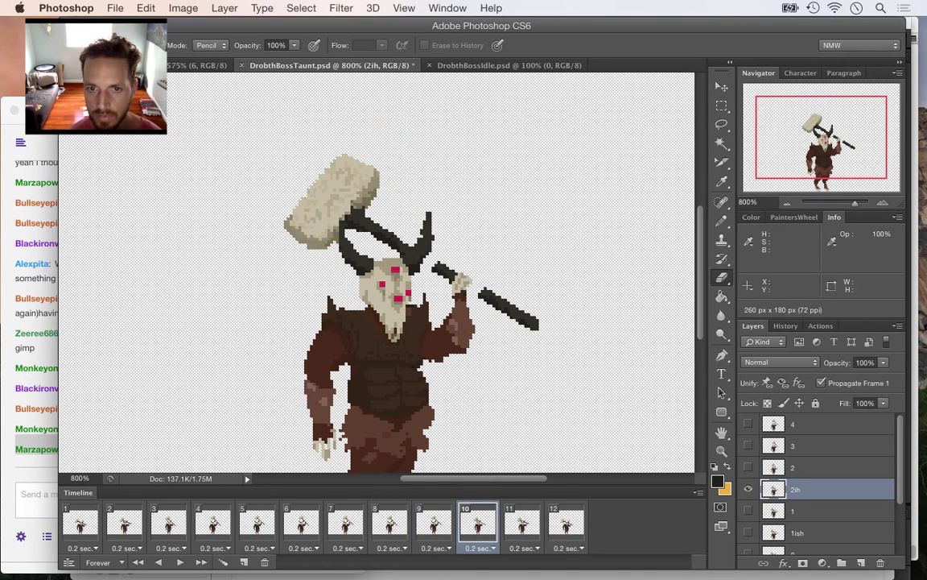
{"action": "key", "text": "Left"}
{"action": "key", "text": "Right"}
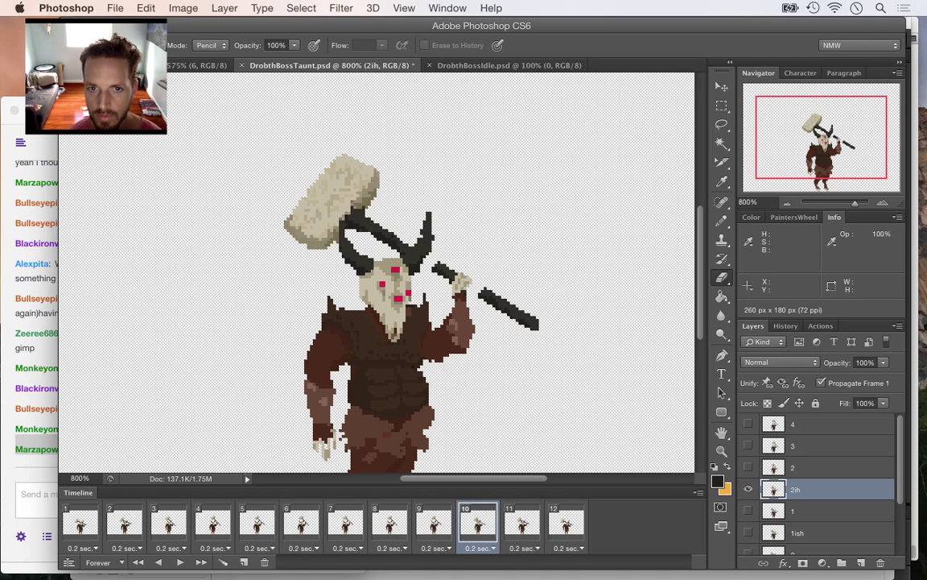
{"action": "key", "text": "m"}
{"action": "left_click_drag", "start_coordinate": [276, 151], "coordinate": [339, 263]}
{"action": "left_click_drag", "start_coordinate": [304, 123], "coordinate": [391, 219]}
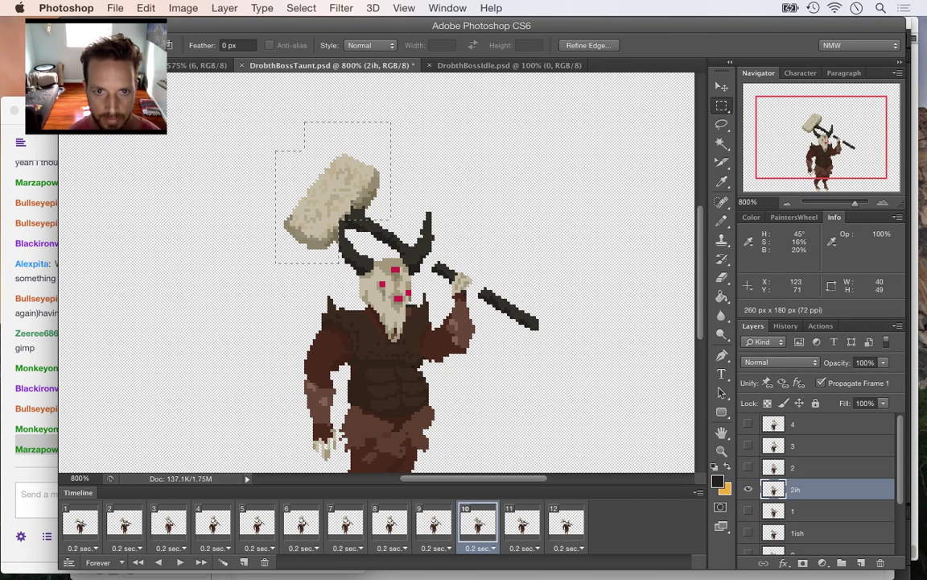
{"action": "mouse_move", "coordinate": [346, 212]}
{"action": "left_mouse_down"}
{"action": "mouse_move", "coordinate": [360, 230]}
{"action": "mouse_move", "coordinate": [385, 233]}
{"action": "mouse_move", "coordinate": [452, 285]}
{"action": "left_mouse_up"}
{"action": "left_click_drag", "start_coordinate": [561, 302], "coordinate": [508, 330]}
{"action": "left_click_drag", "start_coordinate": [479, 284], "coordinate": [524, 321]}
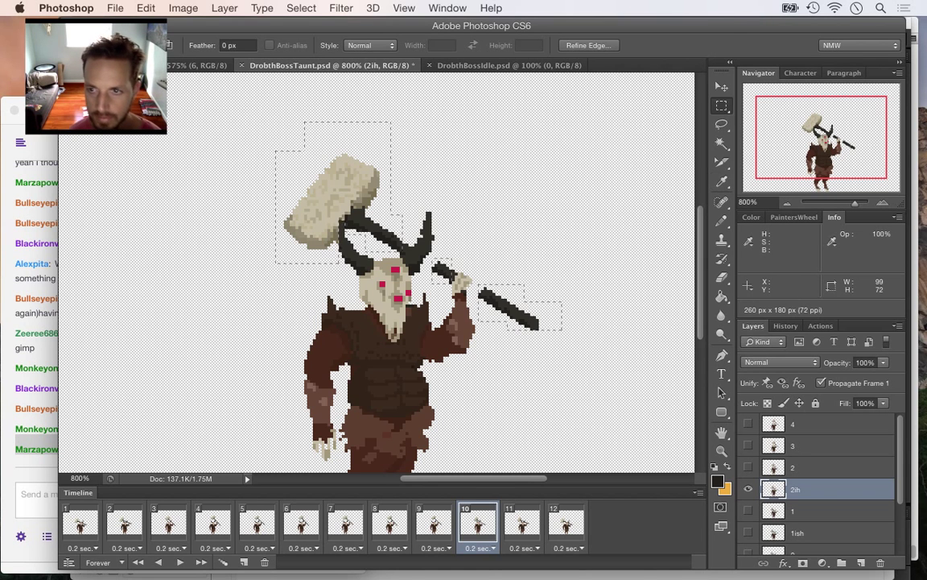
{"action": "key", "text": "super+equal"}
{"action": "key", "text": "w"}
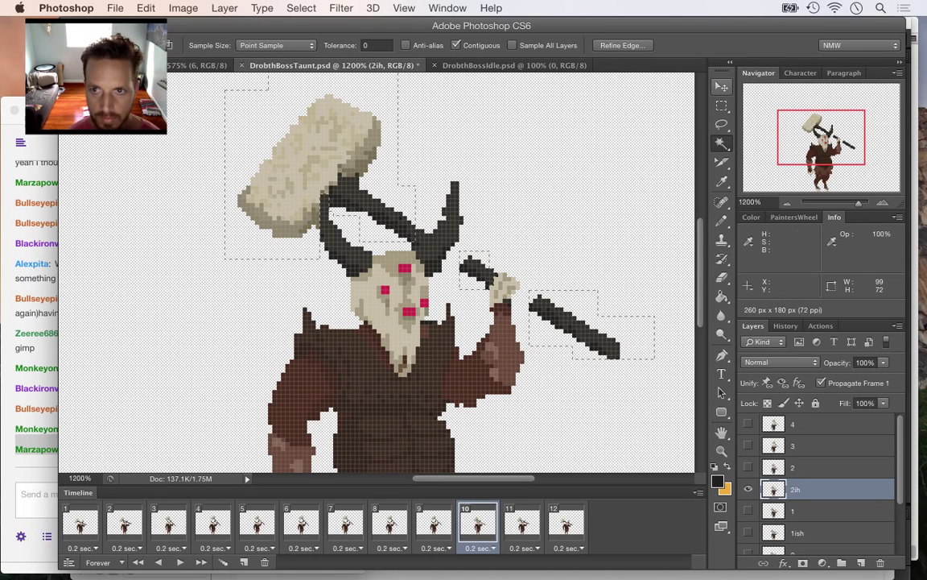
{"action": "key", "text": "m"}
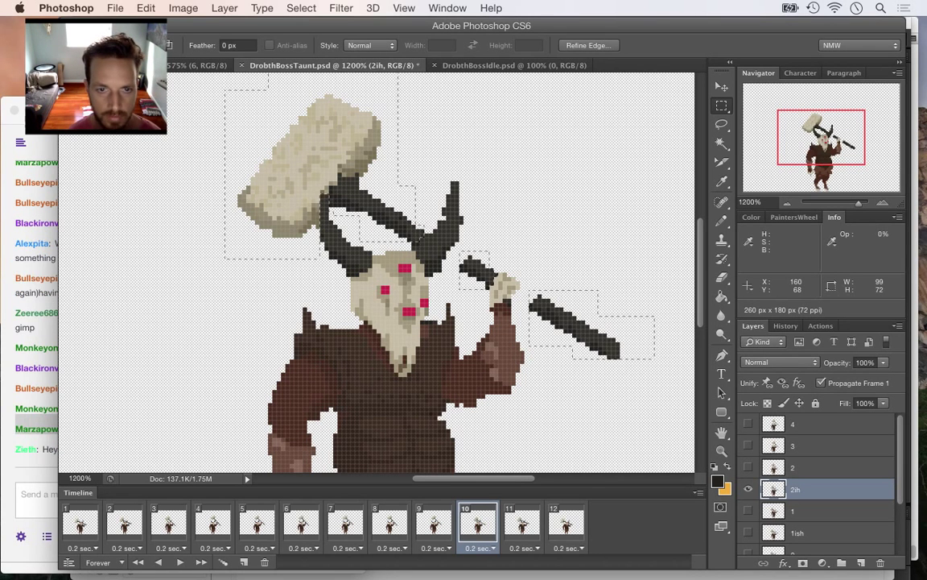
Shift the selected hammer pieces slightly up and to the left in frame 10, and compare layer 2ih with layer 1
{"action": "left_click", "coordinate": [788, 203]}
{"action": "left_click", "coordinate": [788, 203]}
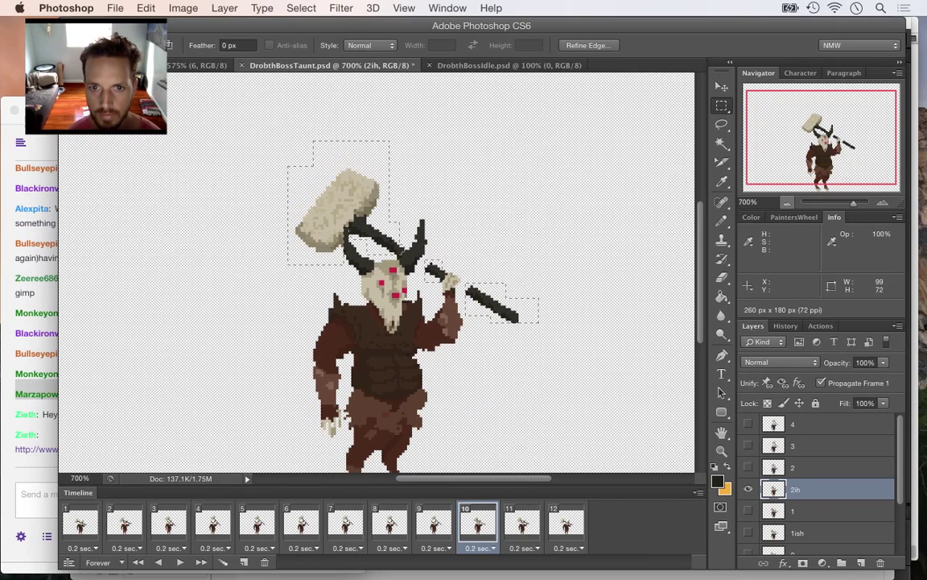
{"action": "key", "text": "v"}
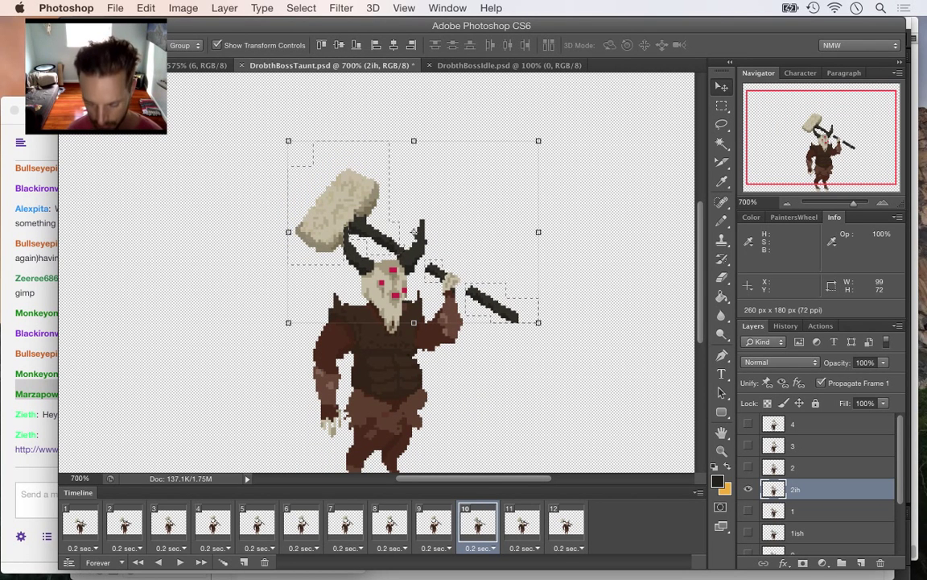
{"action": "key", "text": "super+Tab"}
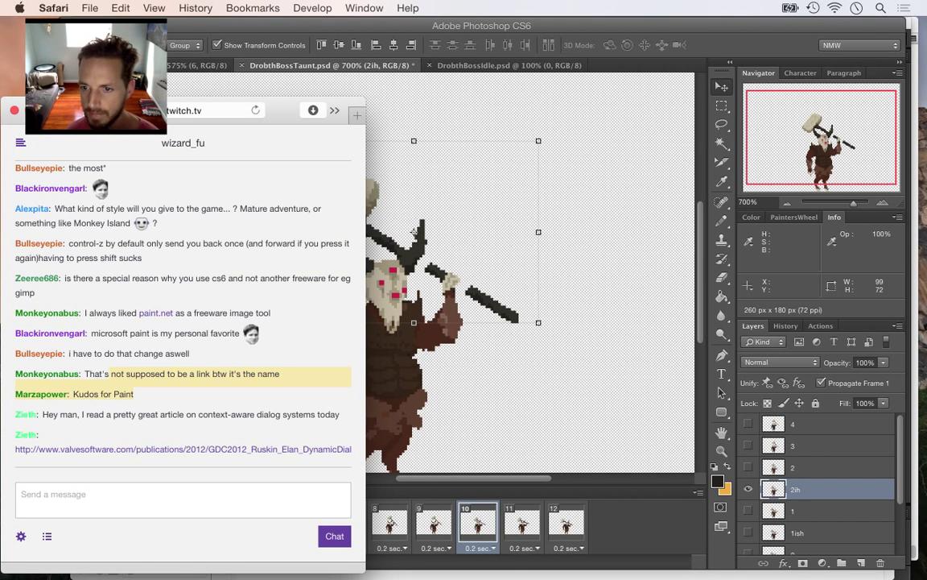
{"action": "key", "text": "super+Tab"}
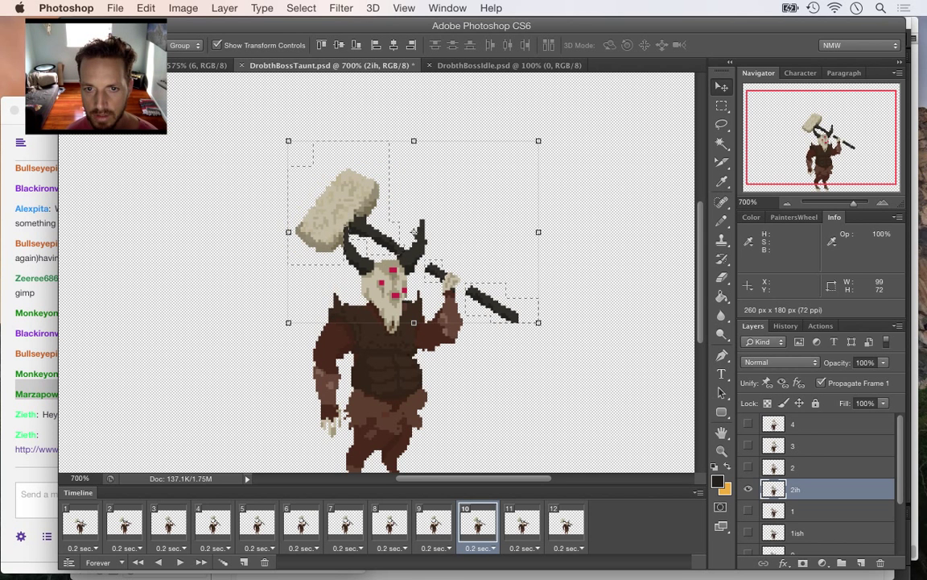
{"action": "key", "text": "ctrl+d"}
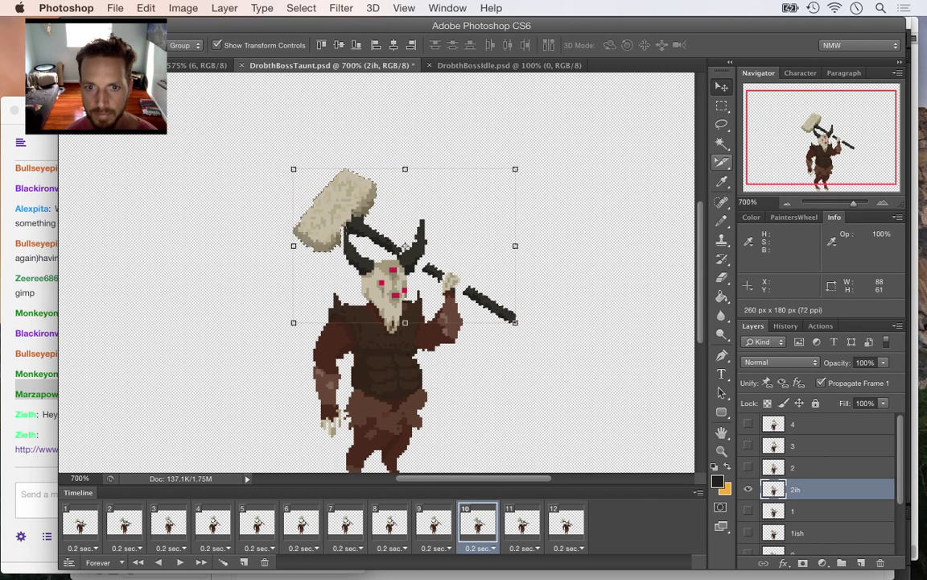
{"action": "left_click_drag", "start_coordinate": [402, 246], "coordinate": [396, 240]}
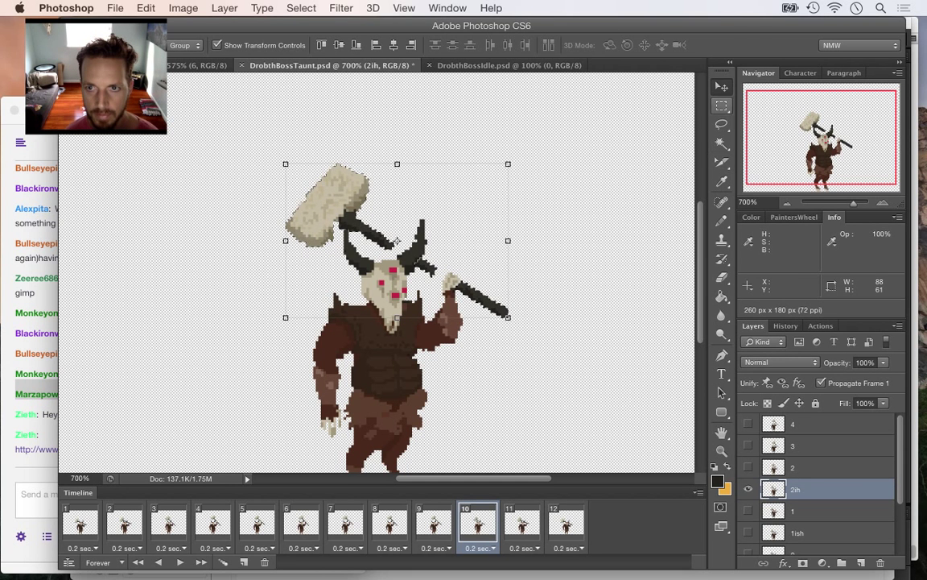
{"action": "left_click", "coordinate": [721, 107]}
{"action": "key", "text": "super+d"}
{"action": "left_click", "coordinate": [749, 489]}
{"action": "left_click", "coordinate": [749, 510]}
{"action": "left_click", "coordinate": [749, 511]}
{"action": "left_click", "coordinate": [748, 489]}
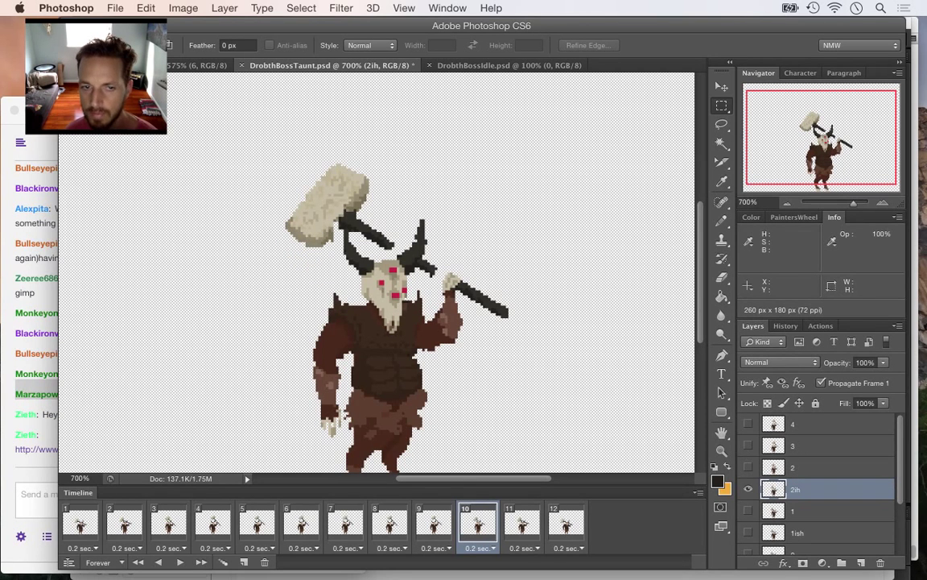
Copy the valvesoftware.com PDF link from the Twitch chat, load it in a new enlarged Safari window, and return to Photoshop
{"action": "left_click", "coordinate": [38, 449]}
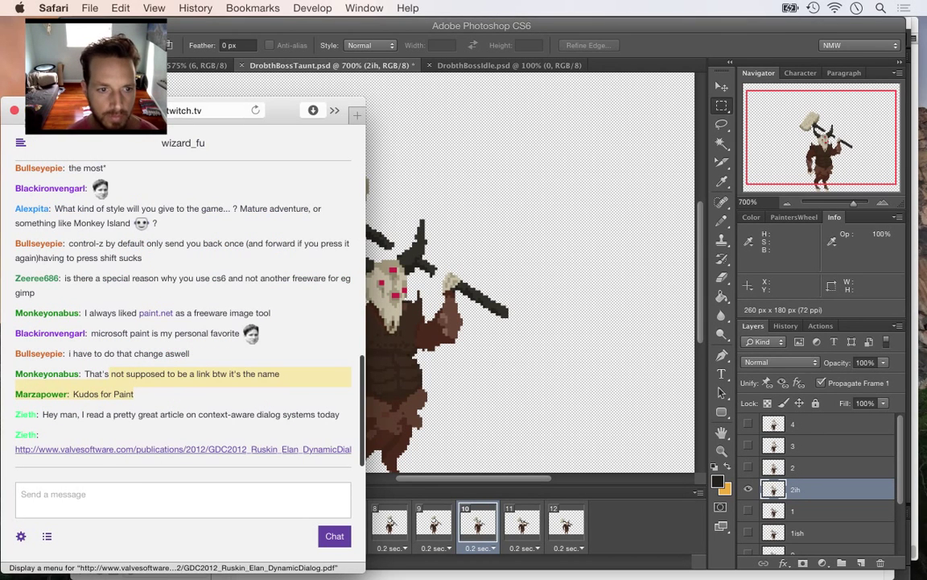
{"action": "left_click", "coordinate": [147, 449], "text": "ctrl"}
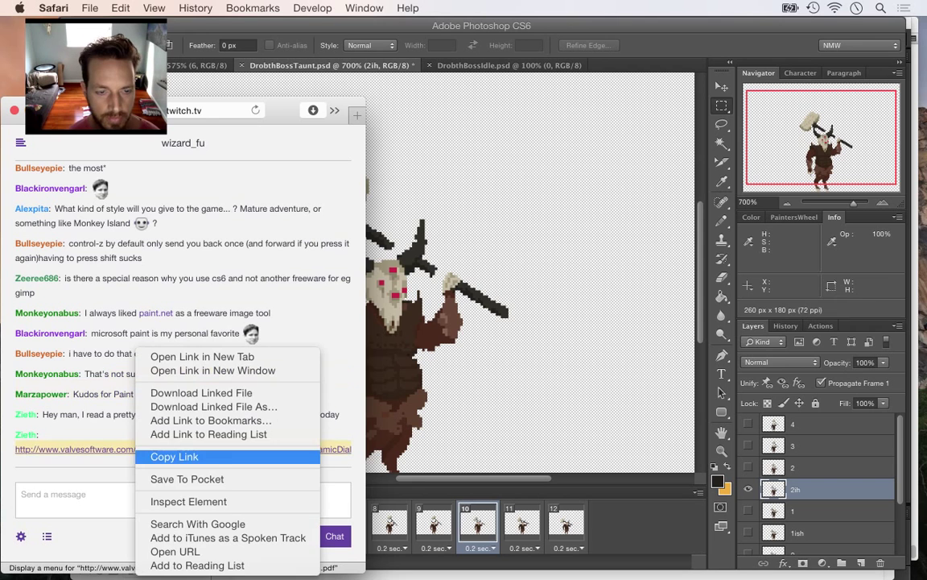
{"action": "left_click", "coordinate": [177, 456]}
{"action": "key", "text": "super"}
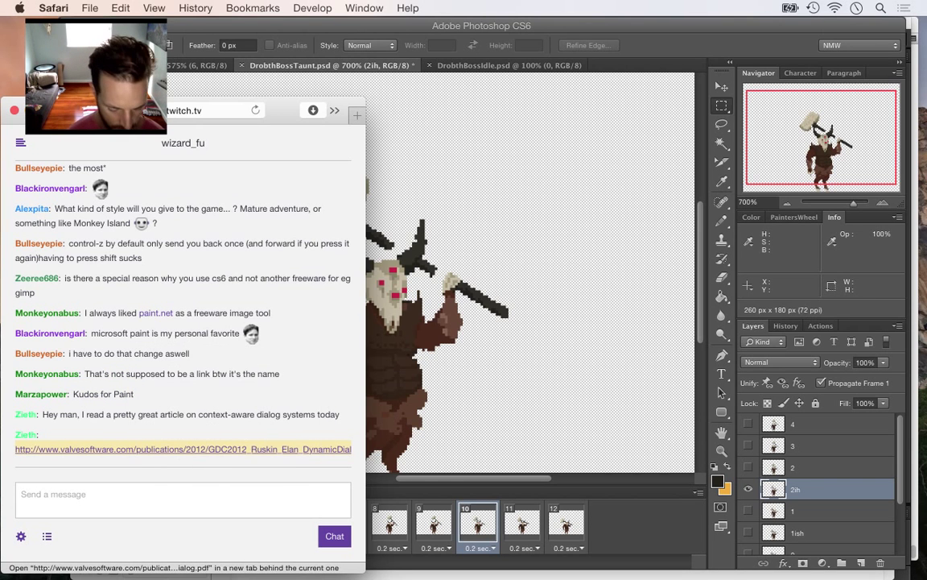
{"action": "key", "text": "super+n"}
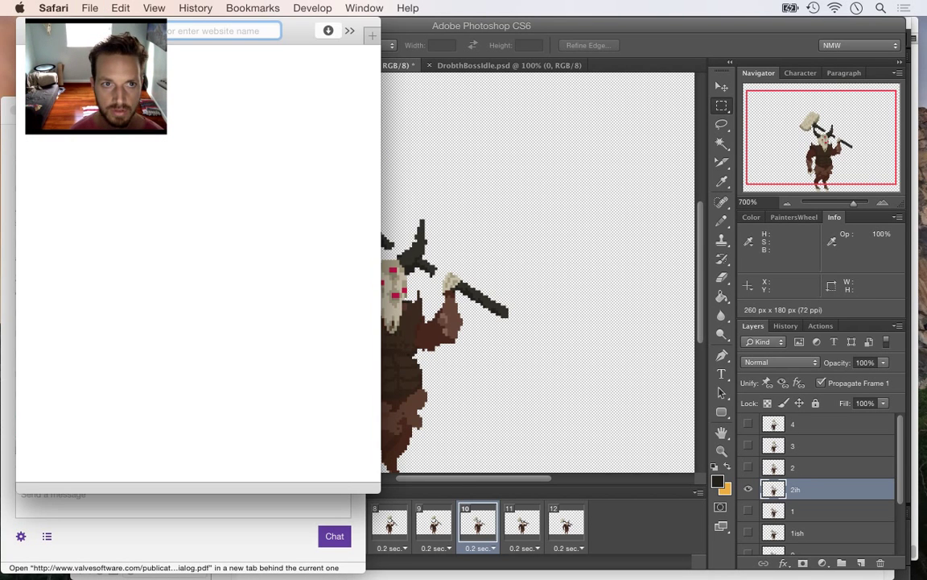
{"action": "key", "text": "super+v"}
{"action": "key", "text": "Return"}
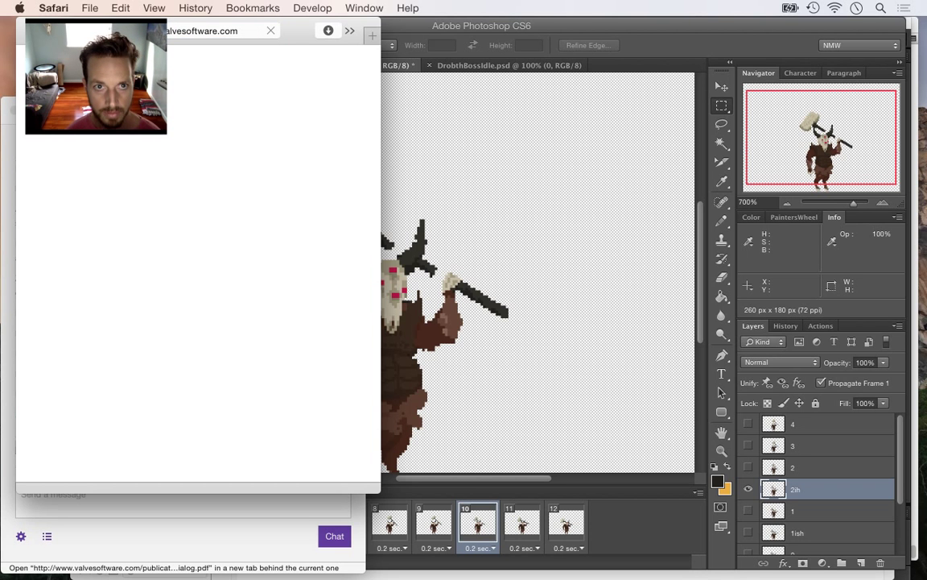
{"action": "left_click_drag", "start_coordinate": [380, 492], "coordinate": [748, 529]}
{"action": "left_click_drag", "start_coordinate": [580, 31], "coordinate": [677, 52]}
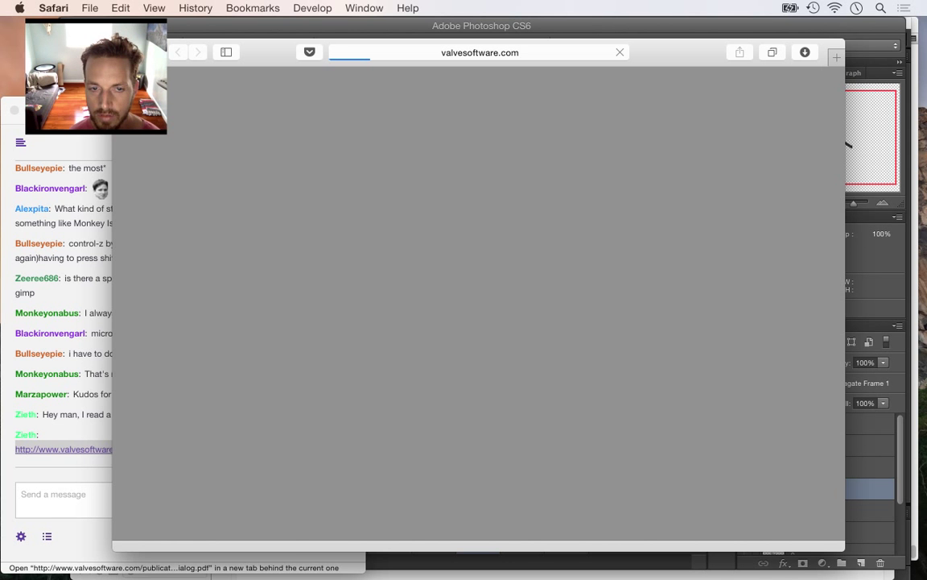
{"action": "key", "text": "super+Tab"}
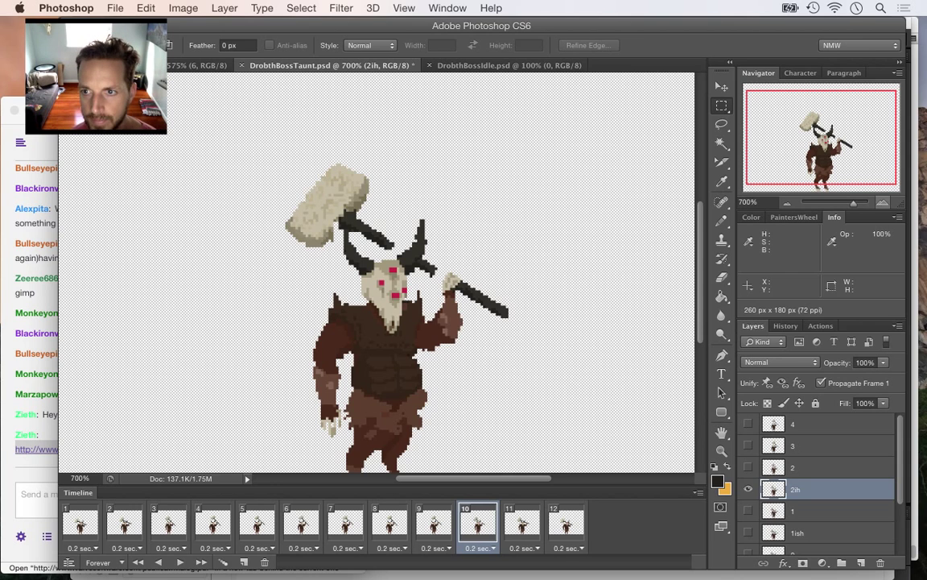
Sample the dark handle colour and pencil in the missing handle pixels where the shaft meets the boss's horn
{"action": "key", "text": "super+equal"}
{"action": "key", "text": "super+equal"}
{"action": "key", "text": "super+equal"}
{"action": "key", "text": "i"}
{"action": "left_click", "coordinate": [409, 209]}
{"action": "key", "text": "b"}
{"action": "mouse_move", "coordinate": [420, 211]}
{"action": "left_mouse_down"}
{"action": "mouse_move", "coordinate": [437, 223]}
{"action": "mouse_move", "coordinate": [413, 223]}
{"action": "left_mouse_up"}
{"action": "left_click", "coordinate": [355, 193], "text": "alt"}
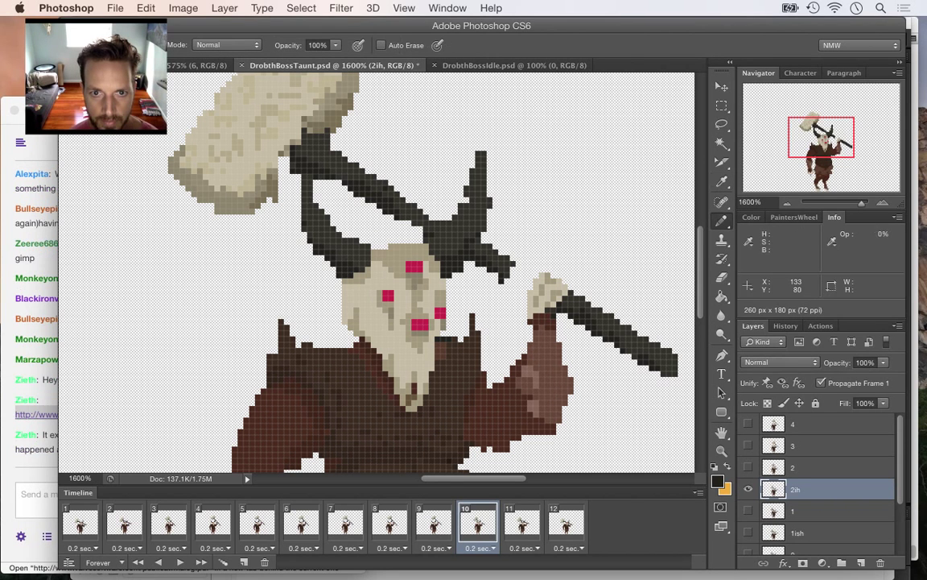
Switch to Safari, read the chat message explaining the dialog article, and bring the valvesoftware.com PDF window forward
{"action": "key", "text": "super+Tab"}
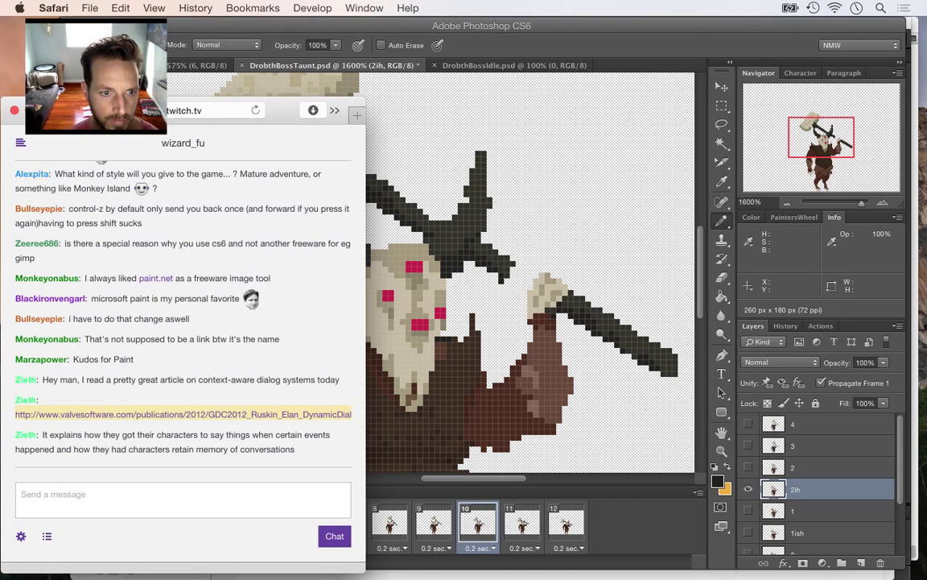
{"action": "left_click_drag", "start_coordinate": [84, 435], "coordinate": [229, 449]}
{"action": "key", "text": "super+Tab"}
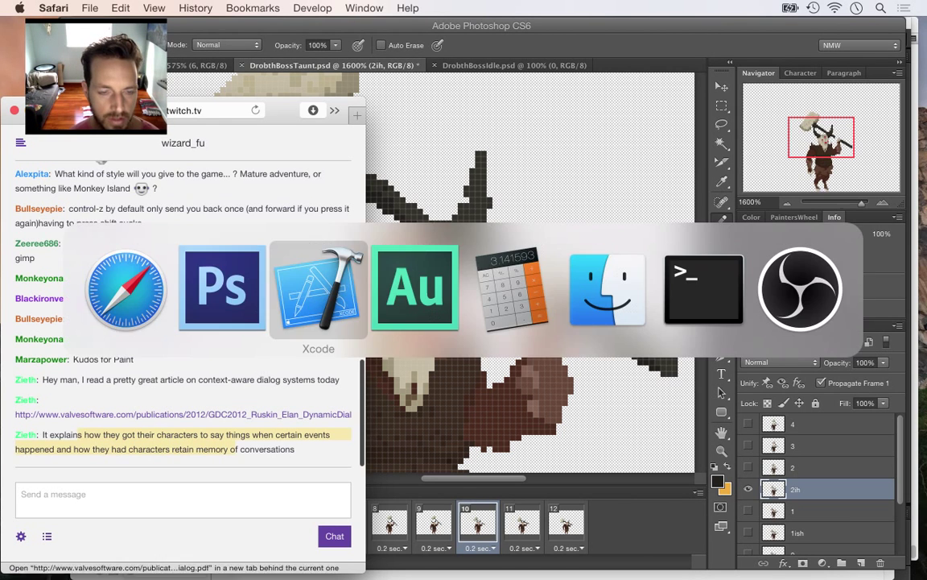
{"action": "key", "text": "super+Tab"}
{"action": "key", "text": "super+Tab"}
{"action": "key", "text": "super+Tab"}
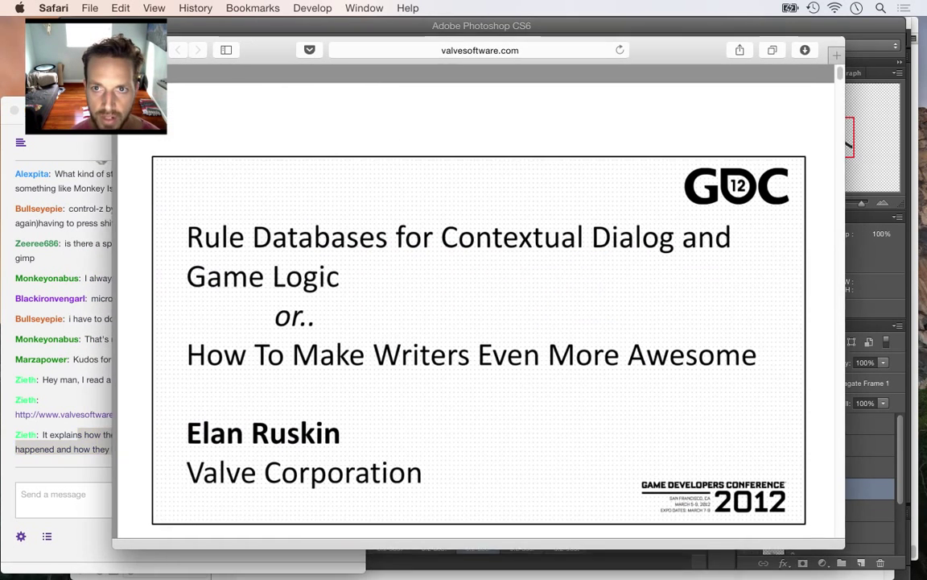
Look through the GDC 2012 slides on rule databases for contextual dialog, from the title slide to the TF2 examples
{"action": "left_click_drag", "start_coordinate": [753, 61], "coordinate": [766, 49]}
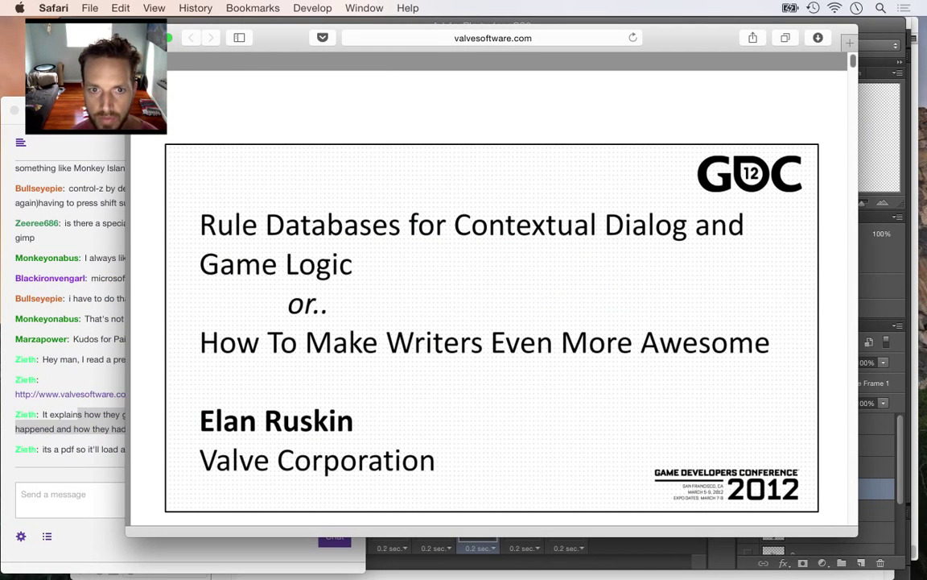
{"action": "scroll", "coordinate": [491, 294], "scroll_direction": "down", "scroll_amount": 7}
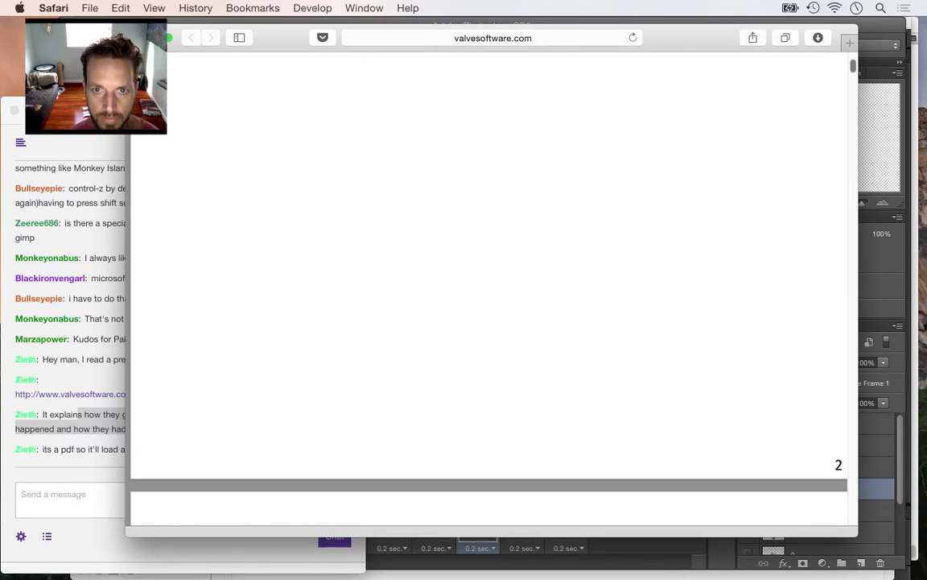
{"action": "scroll", "coordinate": [491, 294], "scroll_direction": "up", "scroll_amount": 7}
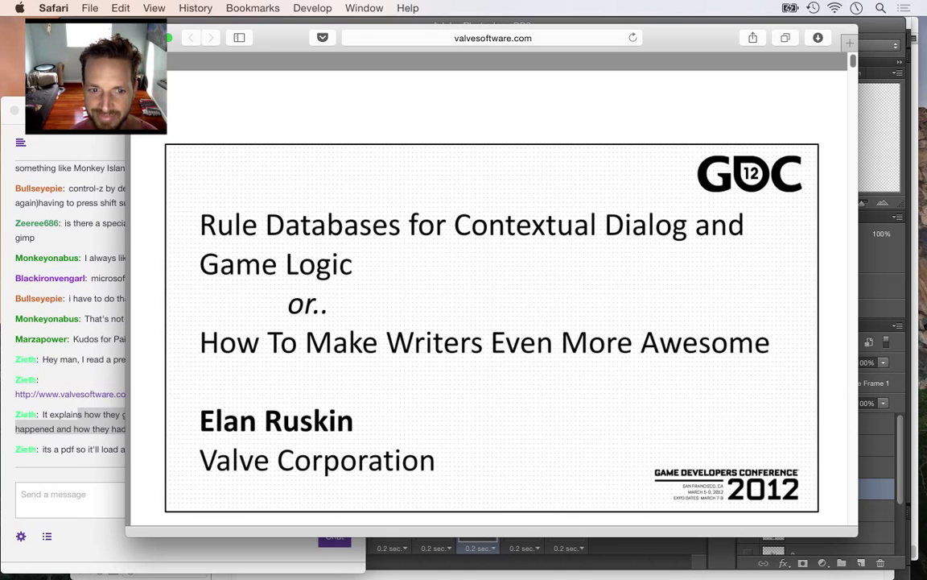
{"action": "scroll", "coordinate": [491, 322], "scroll_direction": "down", "scroll_amount": 5}
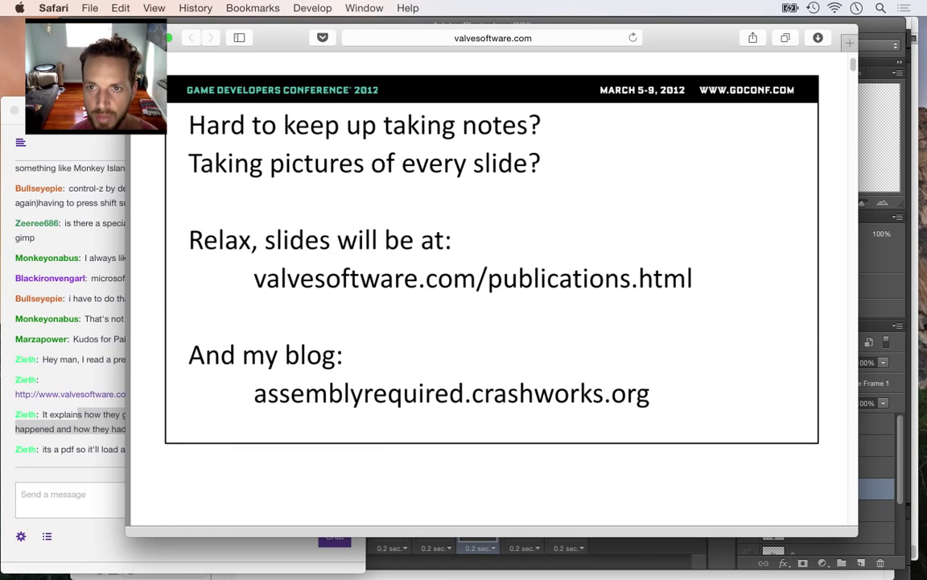
{"action": "left_click_drag", "start_coordinate": [692, 37], "coordinate": [692, 31]}
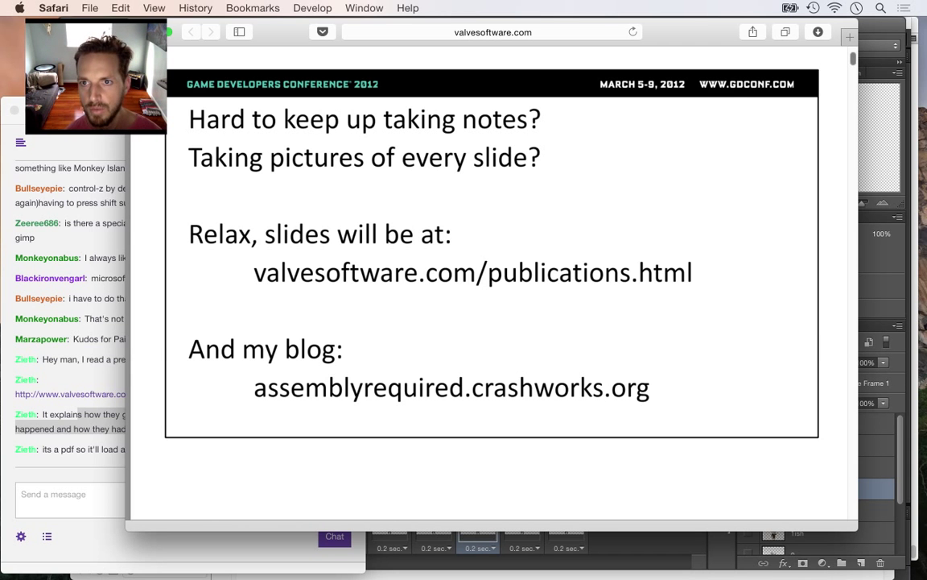
{"action": "scroll", "coordinate": [489, 281], "scroll_direction": "down", "scroll_amount": 12}
{"action": "scroll", "coordinate": [489, 282], "scroll_direction": "up", "scroll_amount": 14}
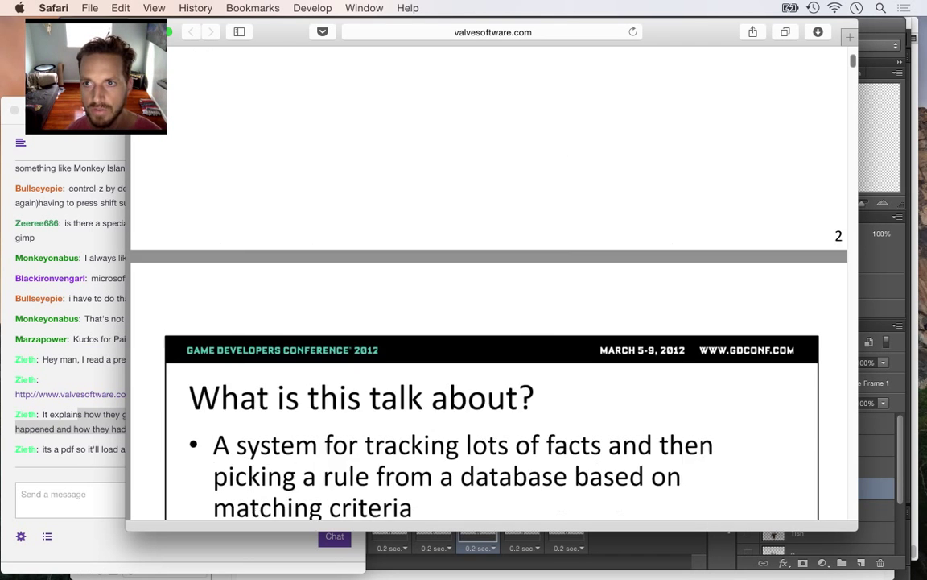
{"action": "scroll", "coordinate": [489, 282], "scroll_direction": "down", "scroll_amount": 10}
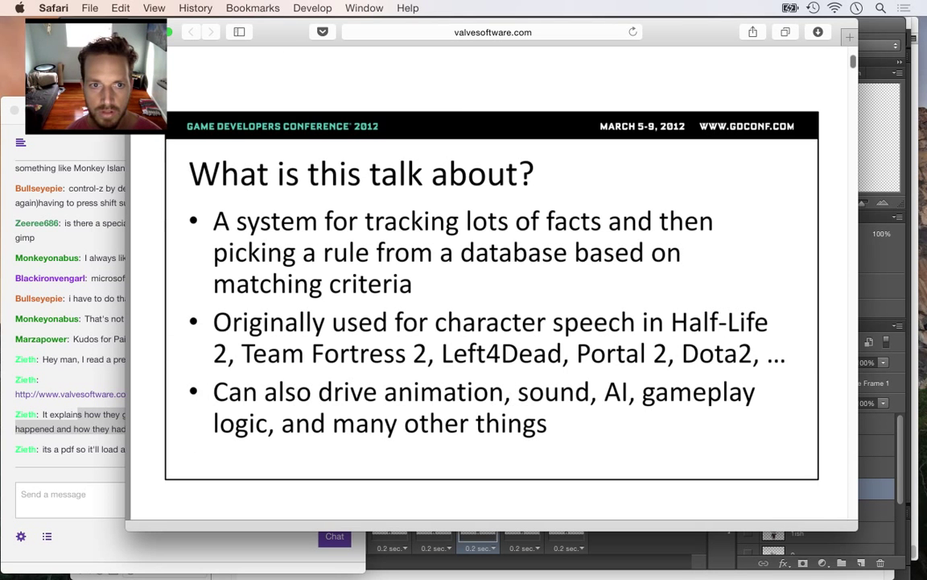
{"action": "scroll", "coordinate": [490, 282], "scroll_direction": "down", "scroll_amount": 15}
{"action": "scroll", "coordinate": [490, 282], "scroll_direction": "up", "scroll_amount": 5}
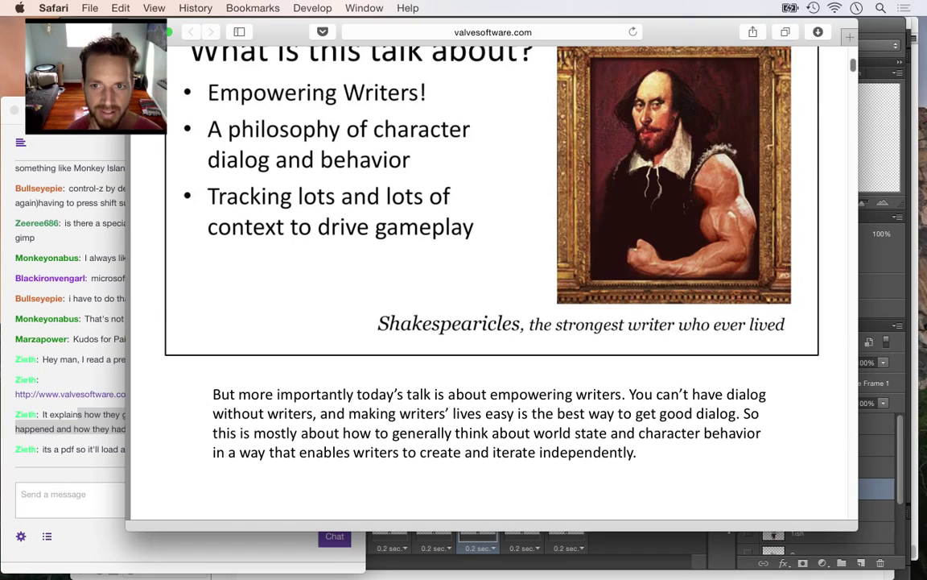
{"action": "scroll", "coordinate": [490, 282], "scroll_direction": "down", "scroll_amount": 20}
{"action": "scroll", "coordinate": [490, 281], "scroll_direction": "down", "scroll_amount": 20}
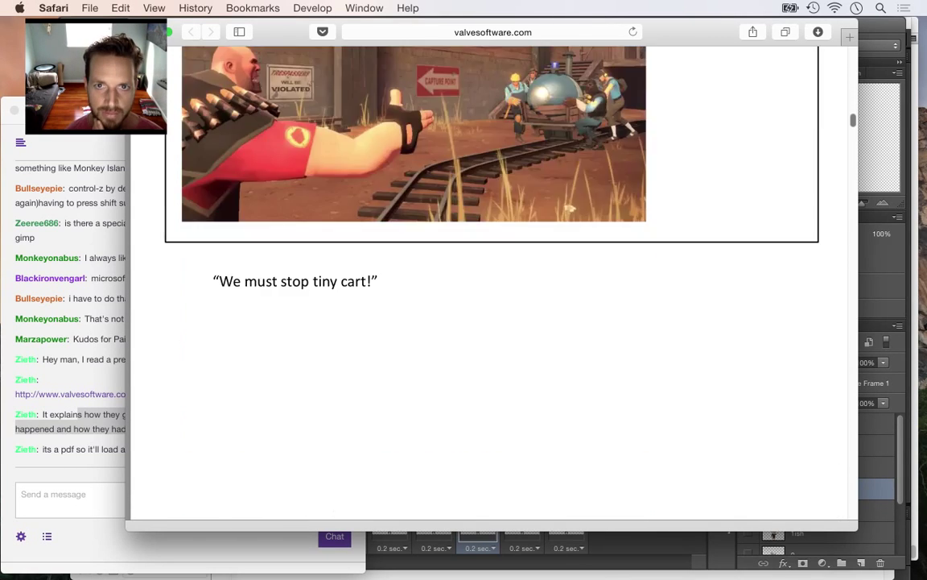
{"action": "scroll", "coordinate": [489, 281], "scroll_direction": "down", "scroll_amount": 10}
{"action": "key", "text": "super+l"}
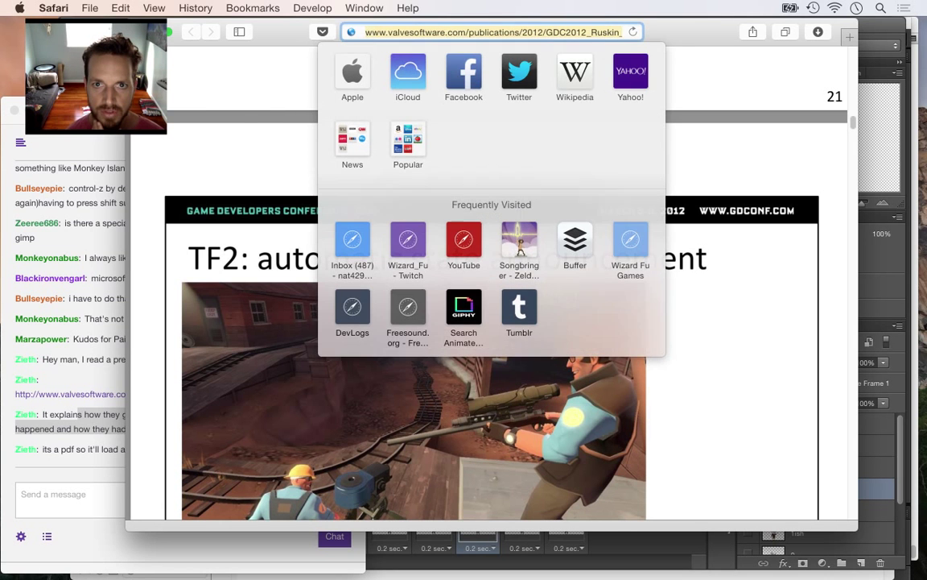
{"action": "left_click", "coordinate": [121, 9]}
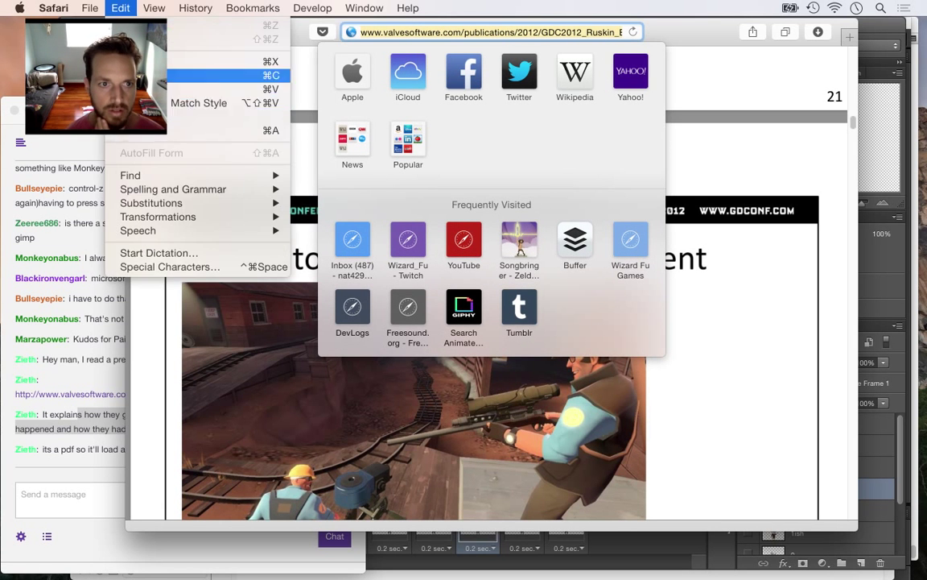
{"action": "mouse_move", "coordinate": [90, 8]}
{"action": "key", "text": "Escape"}
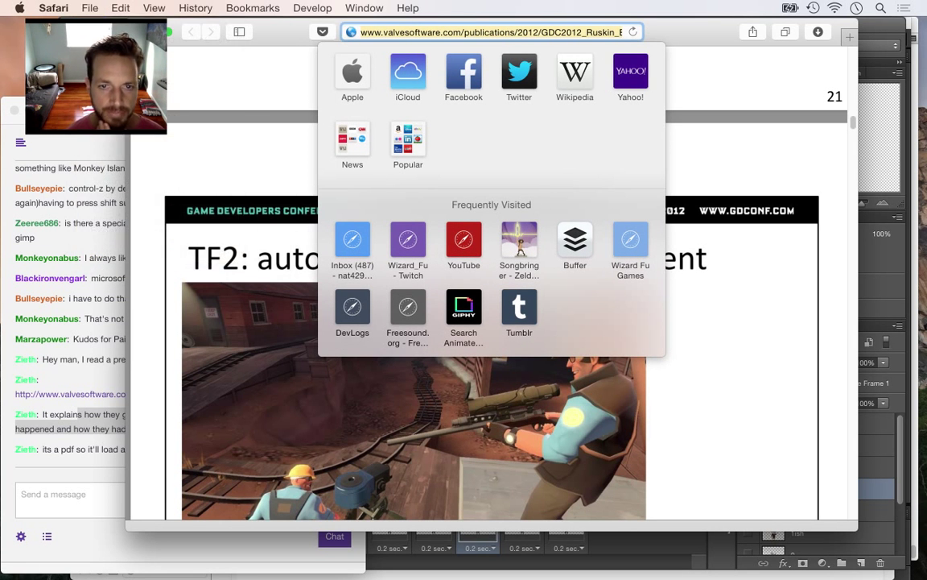
{"action": "key", "text": "super+s"}
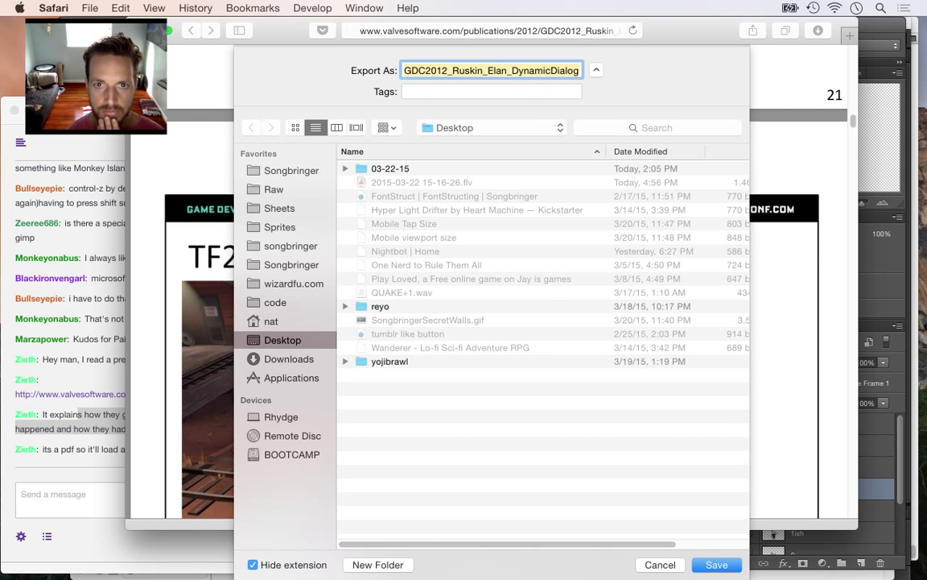
{"action": "key", "text": "Escape"}
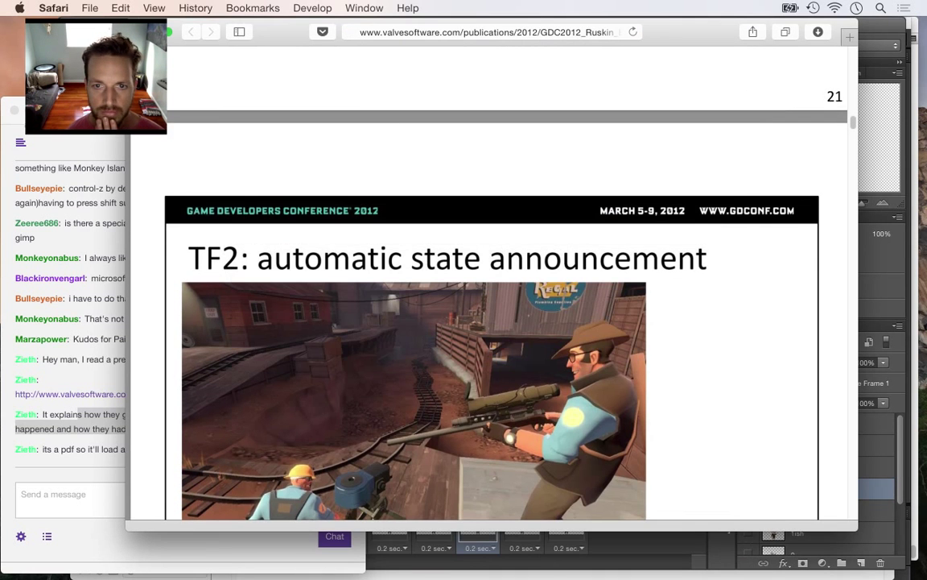
Read the latest chat message, close the valvesoftware.com PDF window, and return to Photoshop
{"action": "key", "text": "super+grave"}
{"action": "left_click", "coordinate": [77, 450]}
{"action": "left_click_drag", "start_coordinate": [76, 449], "coordinate": [97, 449]}
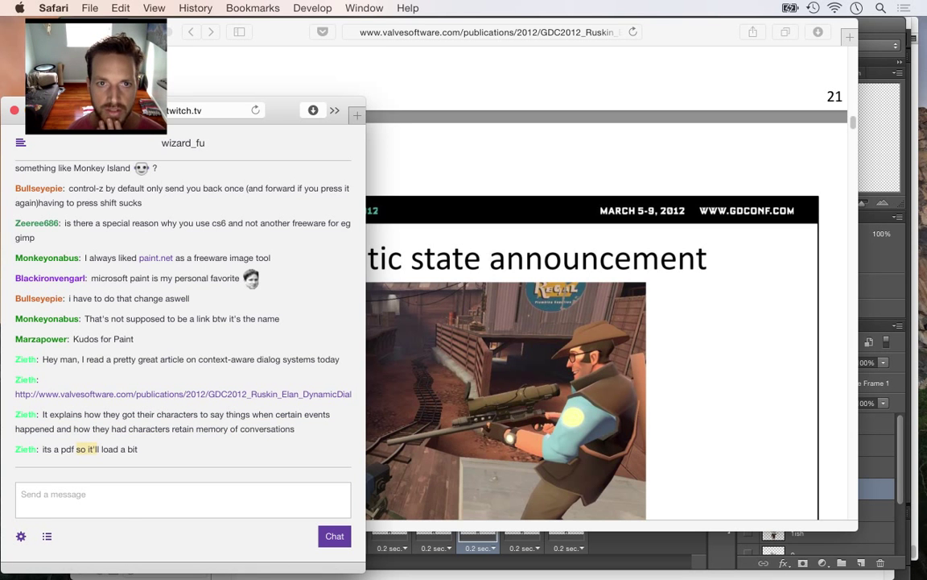
{"action": "key", "text": "super+grave"}
{"action": "key", "text": "super+w"}
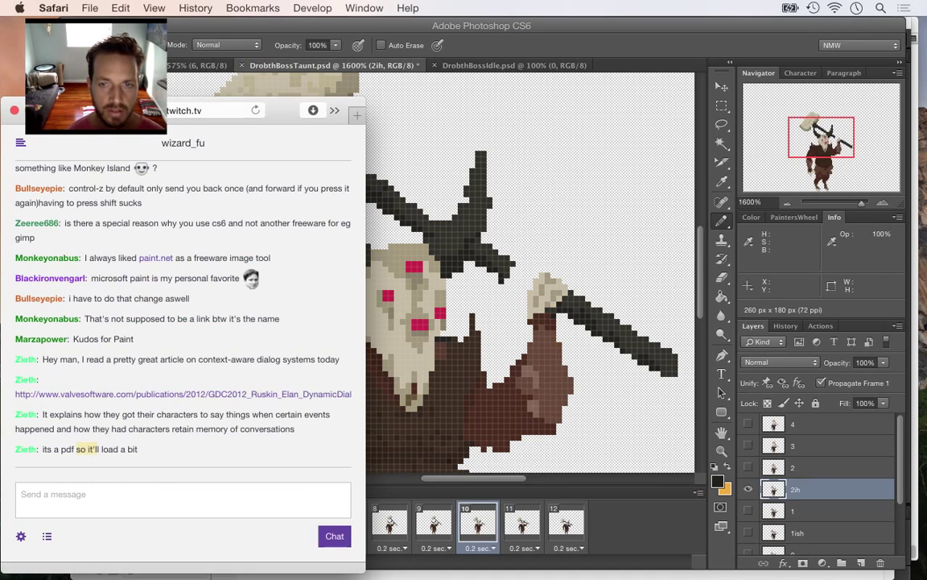
{"action": "key", "text": "super+Tab"}
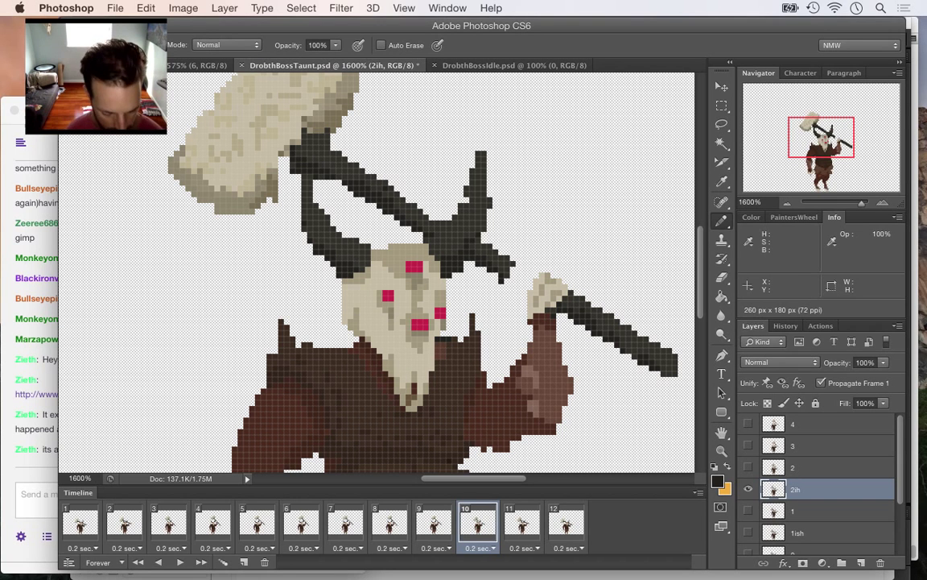
Sample the dark handle colours and pencil in the missing hammer shaft between the boss's horn and his raised hand
{"action": "key", "text": "i"}
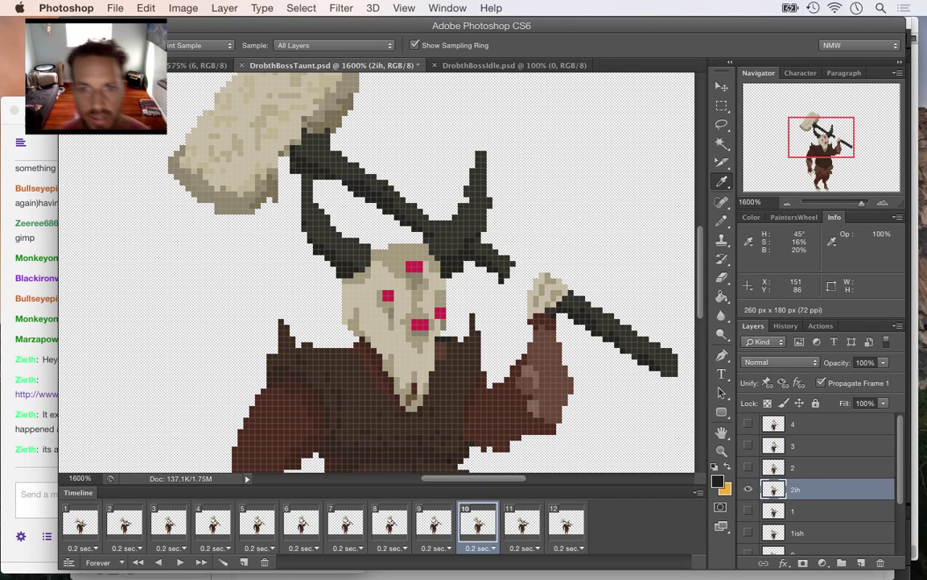
{"action": "left_click", "coordinate": [448, 234]}
{"action": "key", "text": "b"}
{"action": "mouse_move", "coordinate": [518, 270]}
{"action": "left_mouse_down"}
{"action": "mouse_move", "coordinate": [535, 276]}
{"action": "mouse_move", "coordinate": [513, 275]}
{"action": "left_mouse_up"}
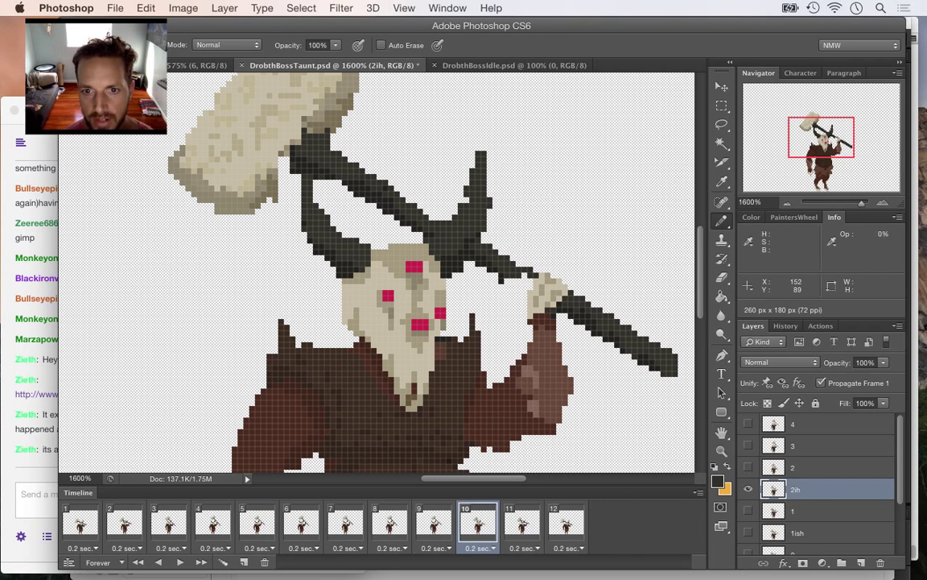
{"action": "key", "text": "i"}
{"action": "key", "text": "b"}
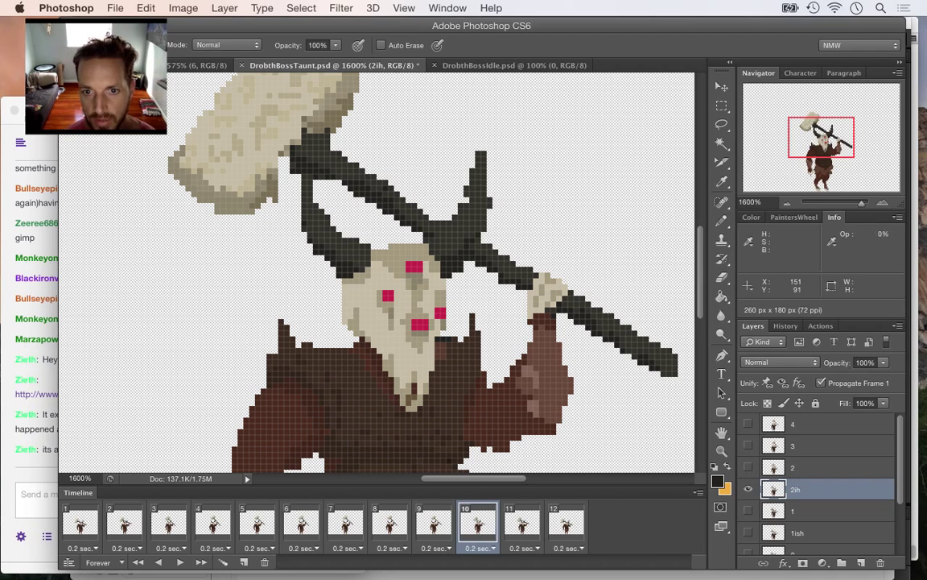
{"action": "key", "text": "e"}
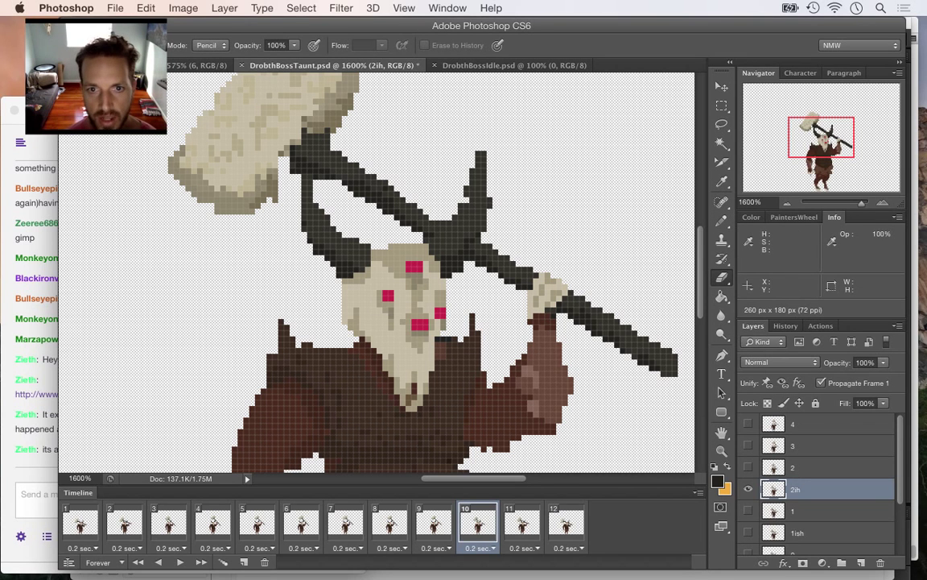
Sample the shaft's light and shadow tones and pencil touch-ups along the handle between the horn and the hammer head
{"action": "key", "text": "i"}
{"action": "left_click", "coordinate": [424, 217]}
{"action": "key", "text": "b"}
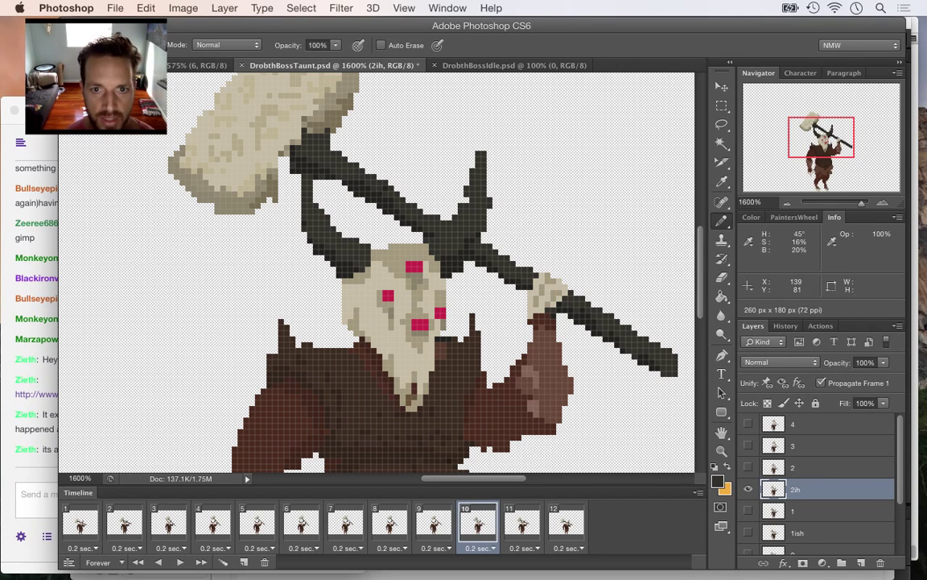
{"action": "key", "text": "i"}
{"action": "left_click", "coordinate": [387, 209]}
{"action": "key", "text": "b"}
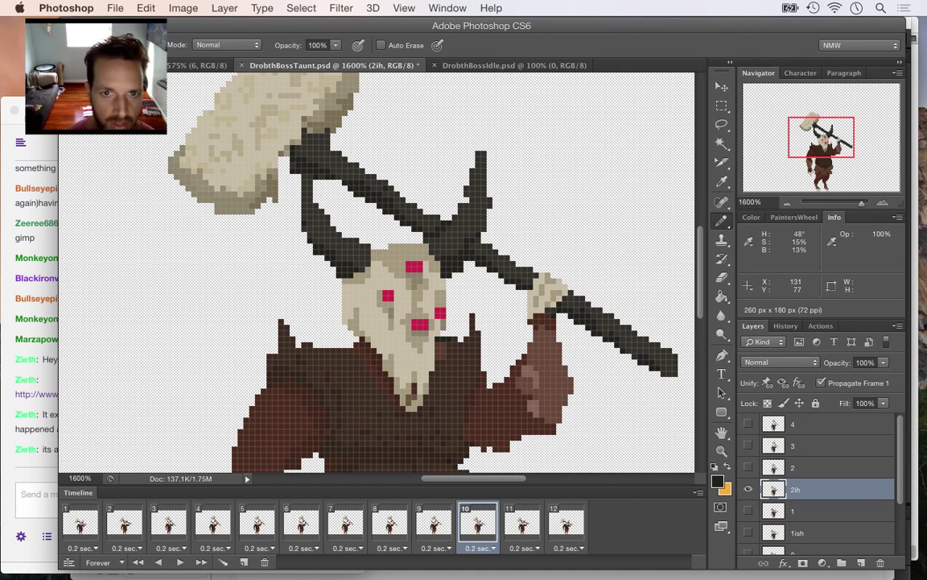
{"action": "left_click", "coordinate": [355, 177], "text": "alt"}
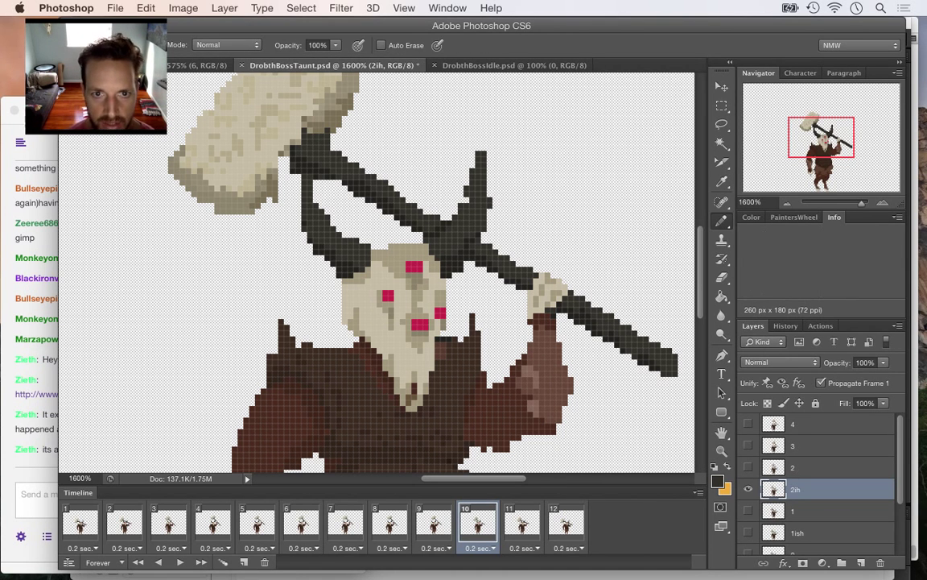
Check the whole pose, and sample the dark shadow colour where the handle meets the horn below the hammer head for pencilling
{"action": "key", "text": "super+minus"}
{"action": "key", "text": "super+minus"}
{"action": "key", "text": "super+minus"}
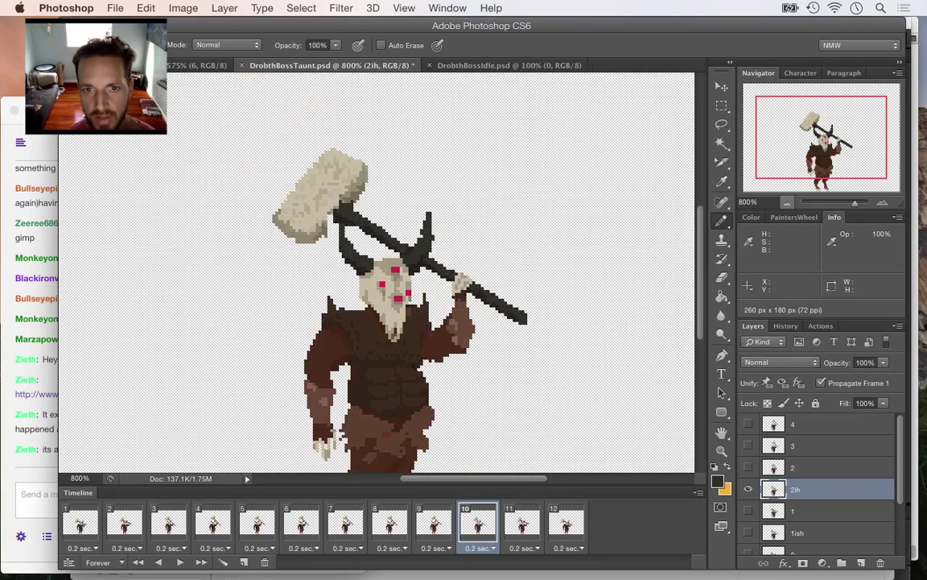
{"action": "key", "text": "e"}
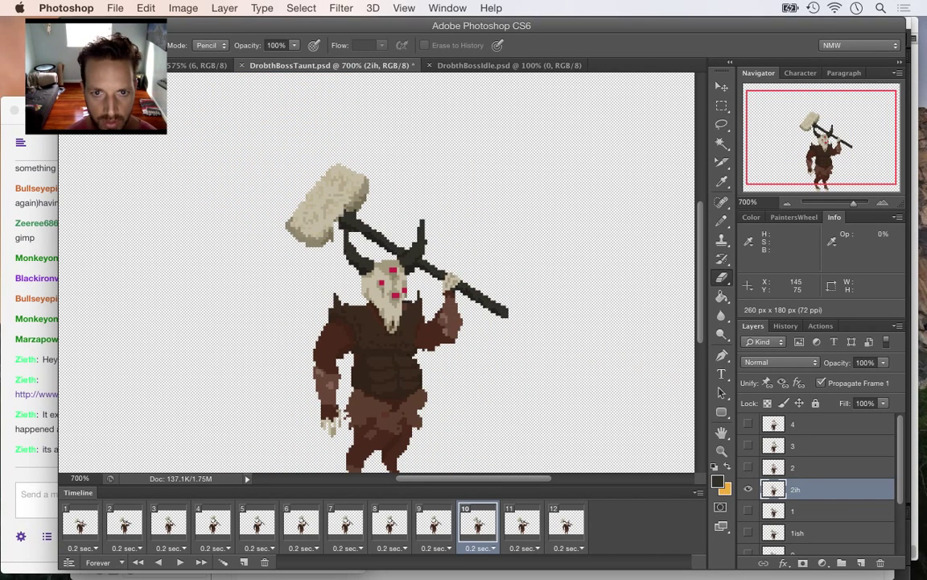
{"action": "key", "text": "b"}
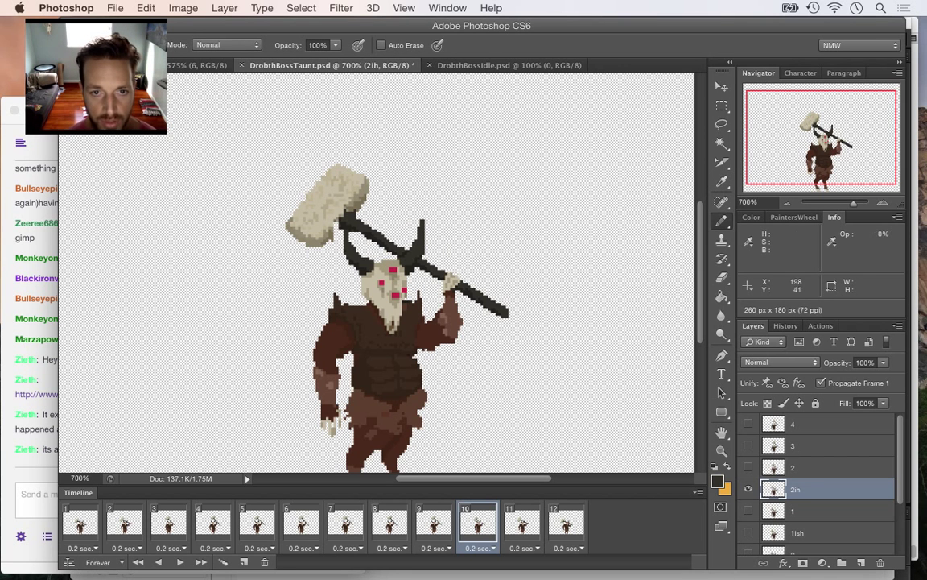
{"action": "key", "text": "i"}
{"action": "key", "text": "super+equal"}
{"action": "key", "text": "super+equal"}
{"action": "key", "text": "super+equal"}
{"action": "key", "text": "super+equal"}
{"action": "key", "text": "super+equal"}
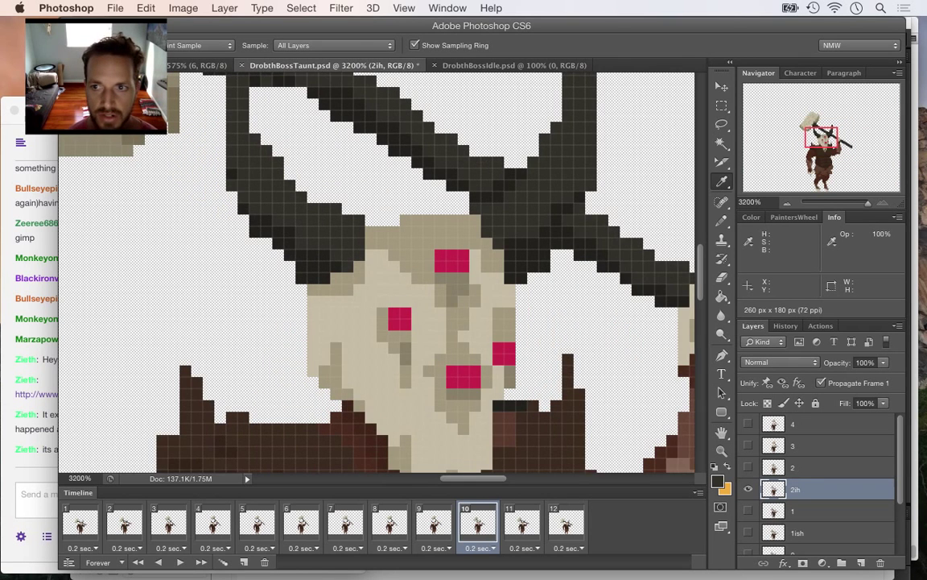
{"action": "scroll", "coordinate": [377, 272], "scroll_direction": "left", "scroll_amount": 2}
{"action": "scroll", "coordinate": [377, 272], "scroll_direction": "up", "scroll_amount": 4}
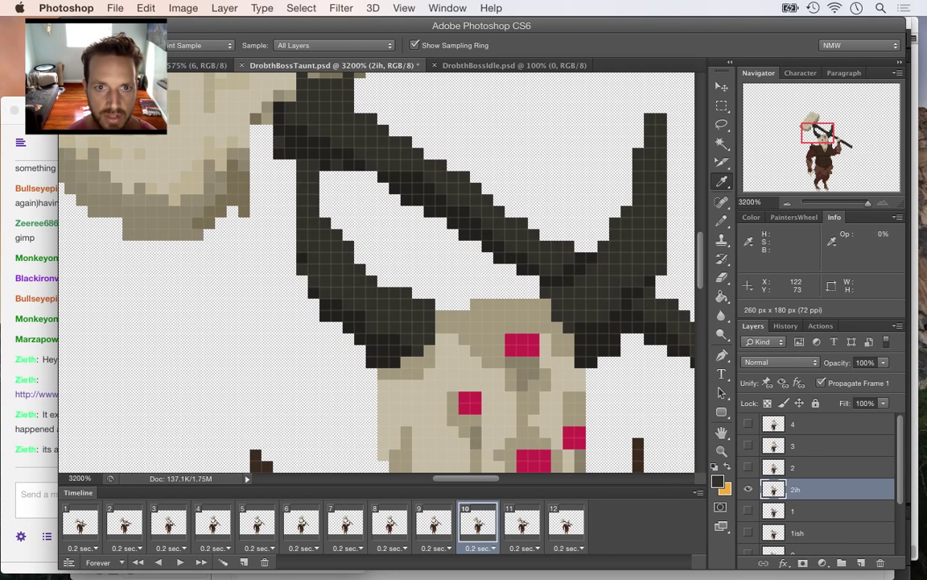
{"action": "left_click", "coordinate": [320, 153]}
{"action": "key", "text": "b"}
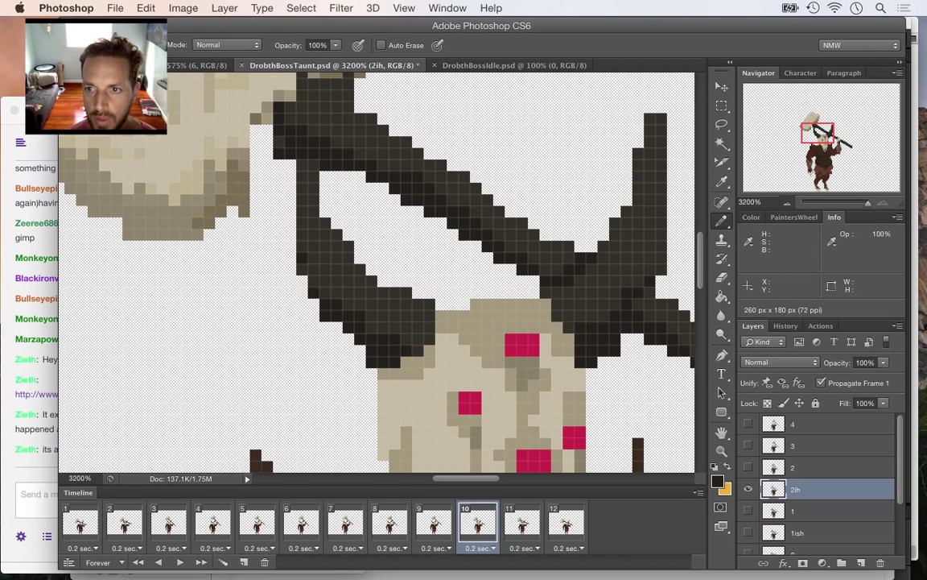
Sample the brown shadow colour of the hammer head and pencil it along the head's lower edge beside the handle
{"action": "key", "text": "super+minus"}
{"action": "key", "text": "super+minus"}
{"action": "key", "text": "super+minus"}
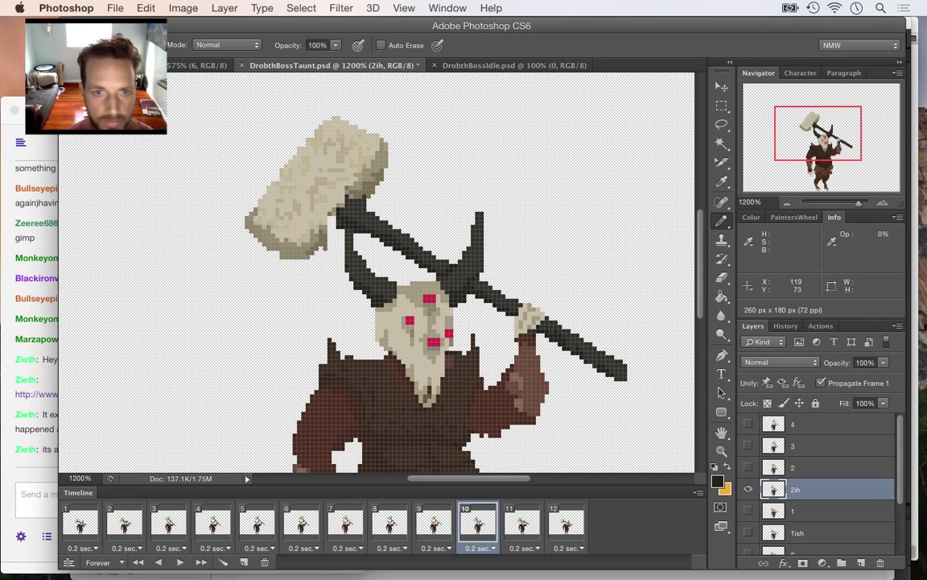
{"action": "left_click", "coordinate": [324, 234], "text": "alt"}
{"action": "left_click_drag", "start_coordinate": [331, 220], "coordinate": [327, 229]}
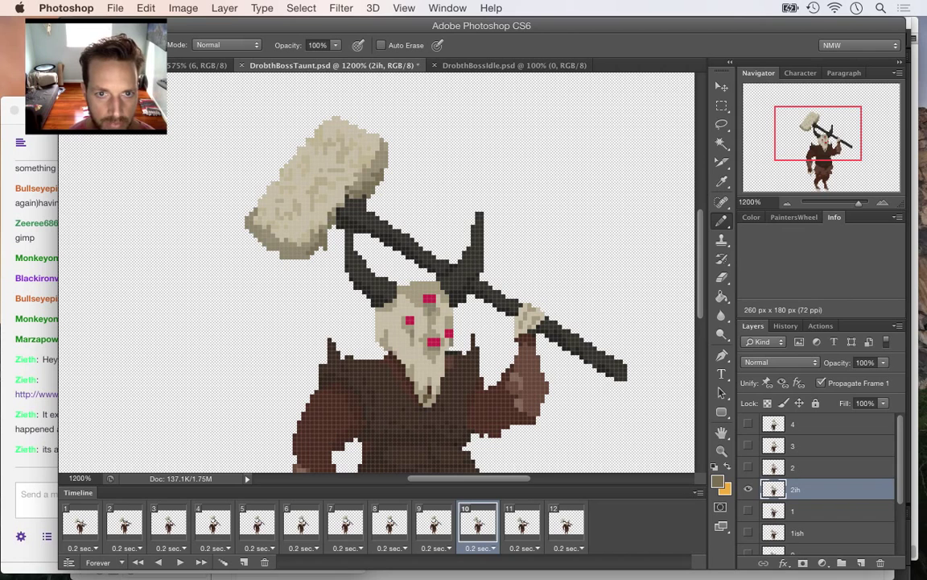
Sample the dark handle and light brown head tones, touch up where the hammer's handle meets its head, and save the file
{"action": "key", "text": "e"}
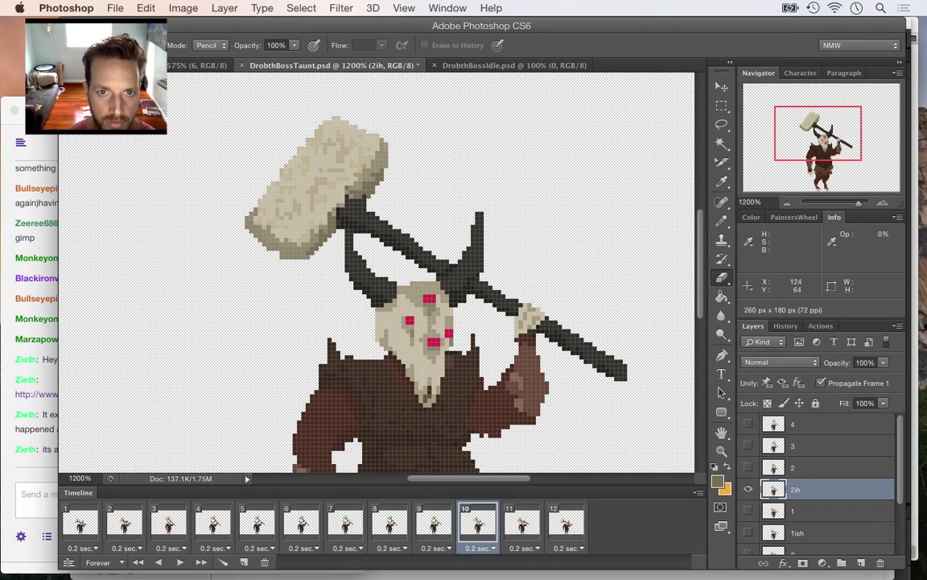
{"action": "key", "text": "b"}
{"action": "left_click", "coordinate": [353, 198], "text": "alt"}
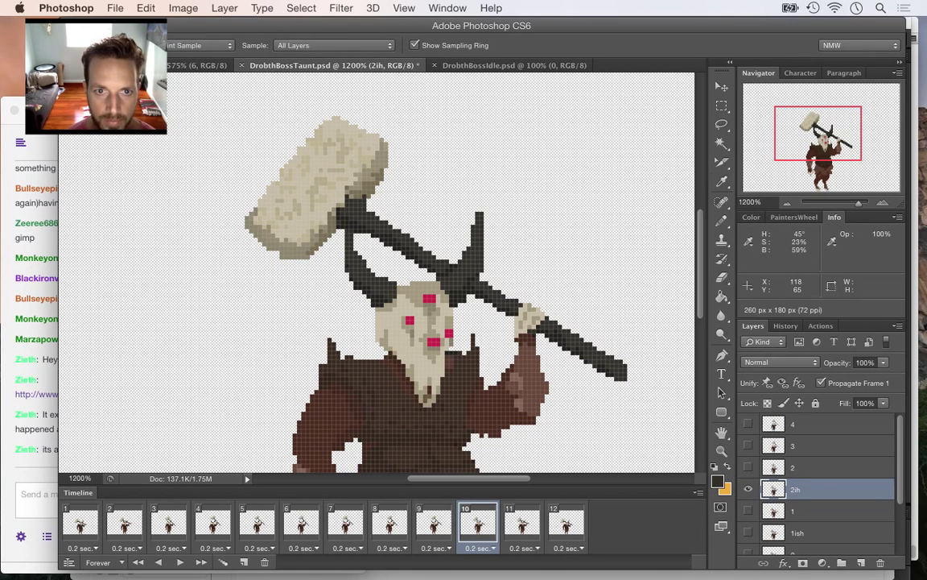
{"action": "left_click", "coordinate": [349, 194], "text": "alt"}
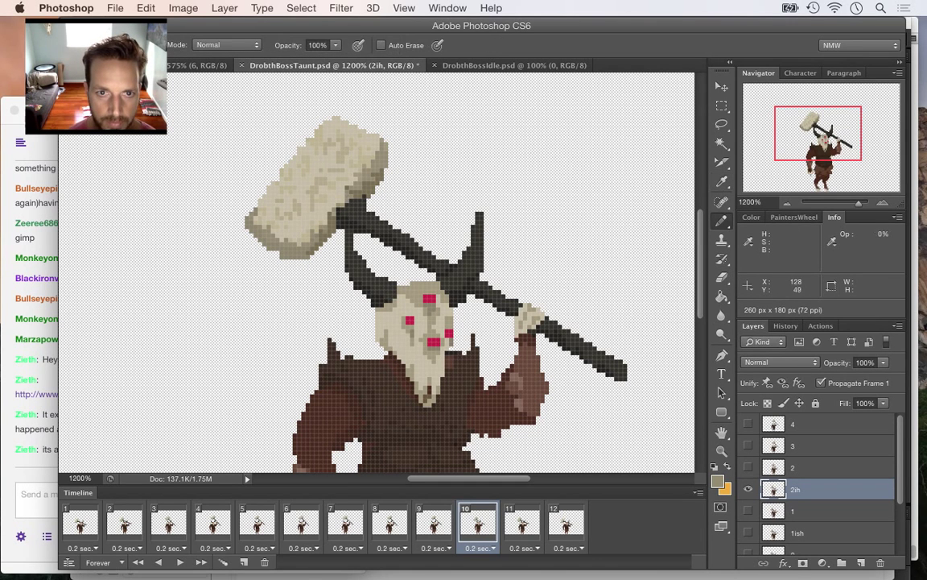
{"action": "left_click", "coordinate": [787, 203]}
{"action": "left_click", "coordinate": [787, 203]}
{"action": "left_click", "coordinate": [788, 203]}
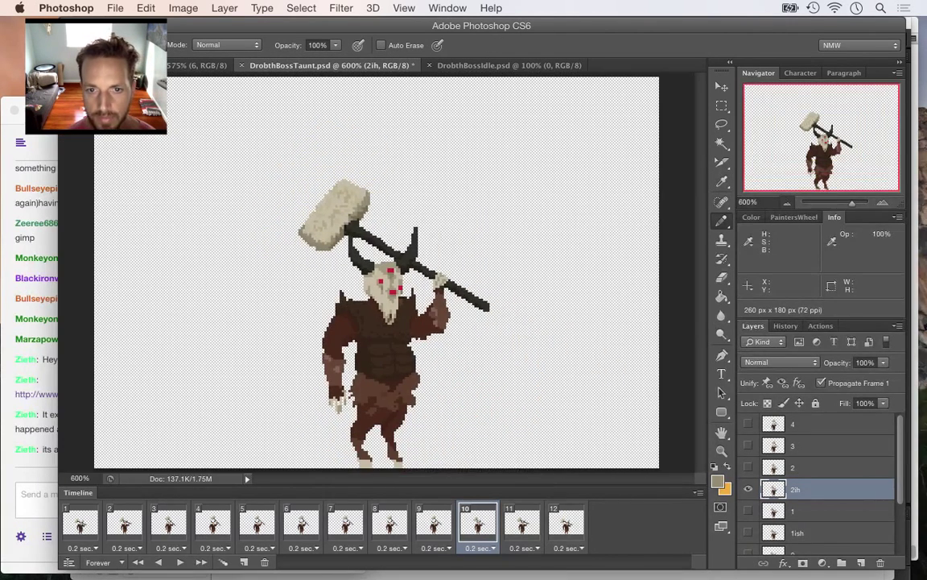
{"action": "key", "text": "super+s"}
Compare the 2ih in-between pose with layer 2, and check it against animation frames 9 to 12
{"action": "left_click", "coordinate": [749, 488]}
{"action": "left_click", "coordinate": [748, 467]}
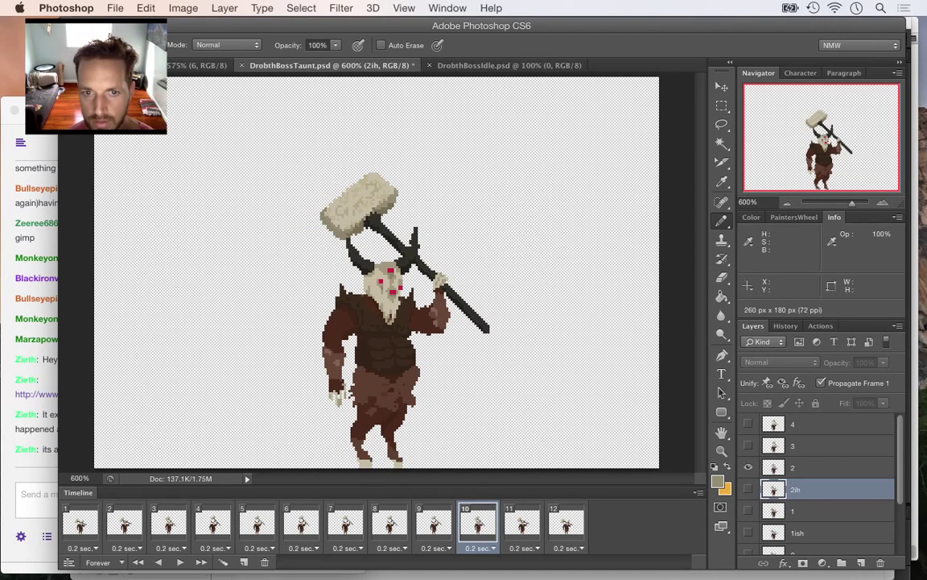
{"action": "left_click", "coordinate": [749, 489]}
{"action": "left_click", "coordinate": [749, 467]}
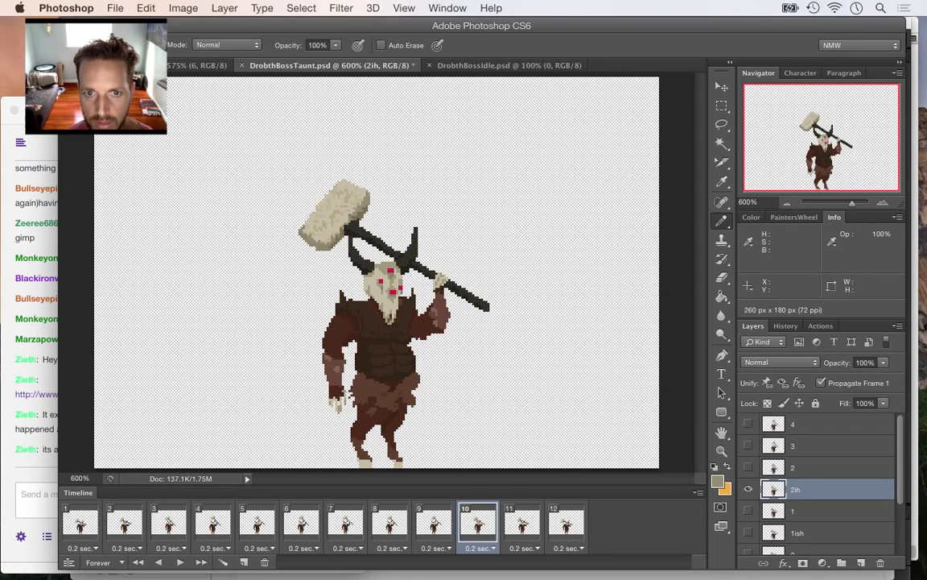
{"action": "left_click", "coordinate": [434, 524]}
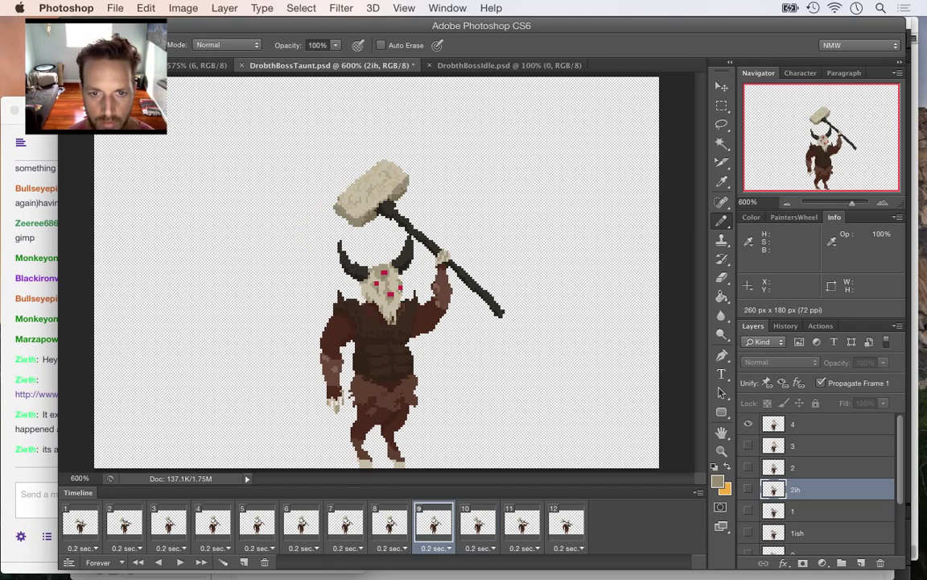
{"action": "left_click", "coordinate": [478, 524]}
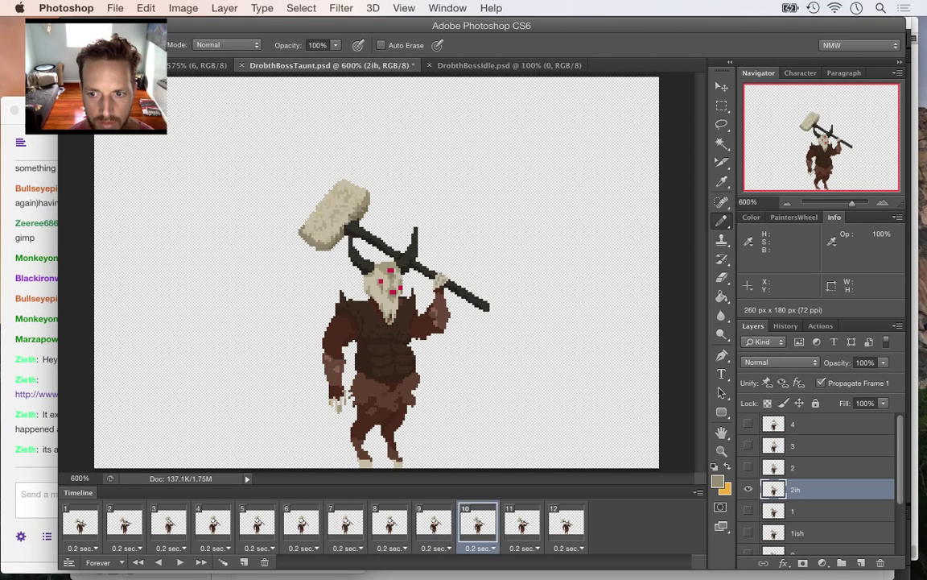
{"action": "left_click", "coordinate": [523, 524]}
{"action": "left_click", "coordinate": [567, 524]}
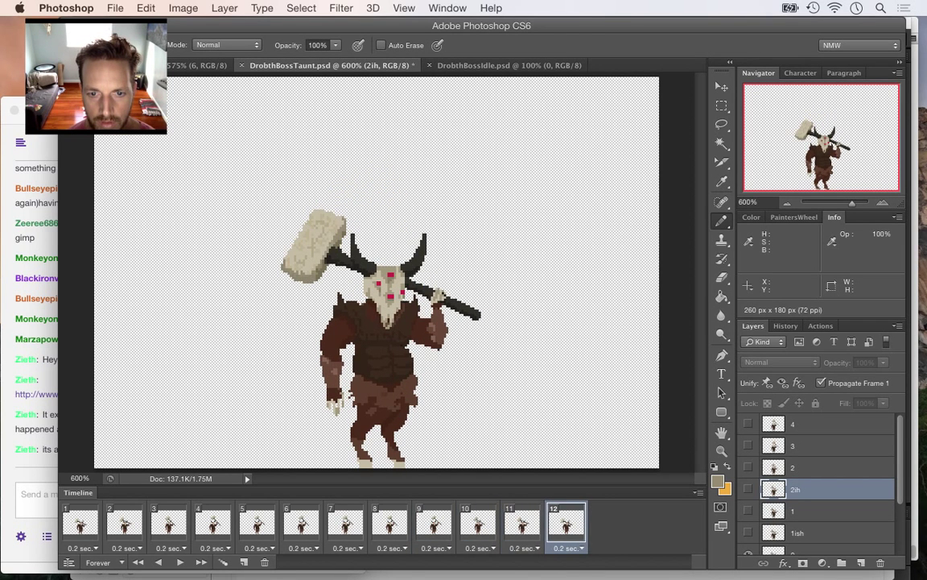
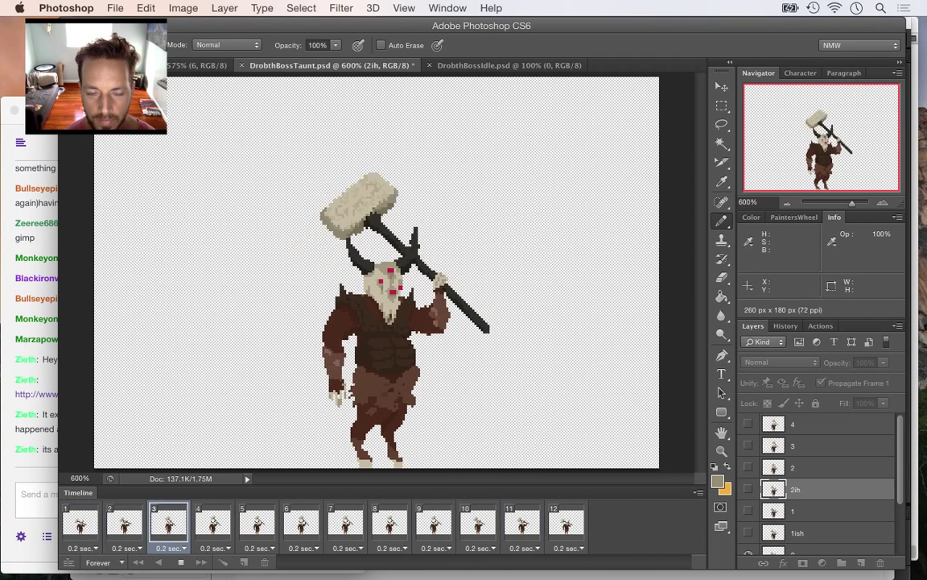
Play back the taunt animation and flip between frames 9, 10 and 11 to judge the hammer's motion
{"action": "key", "text": "space"}
{"action": "left_click", "coordinate": [434, 525]}
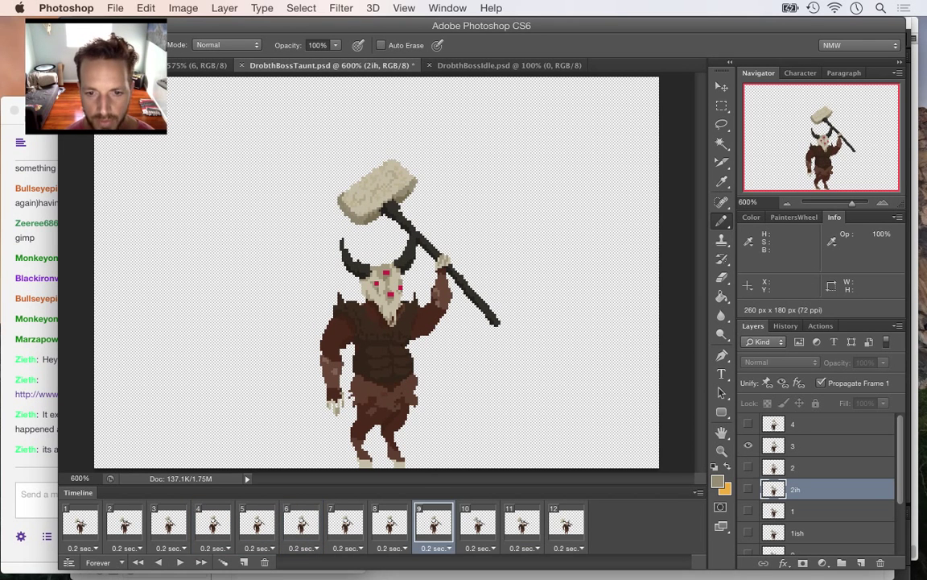
{"action": "left_click", "coordinate": [478, 524]}
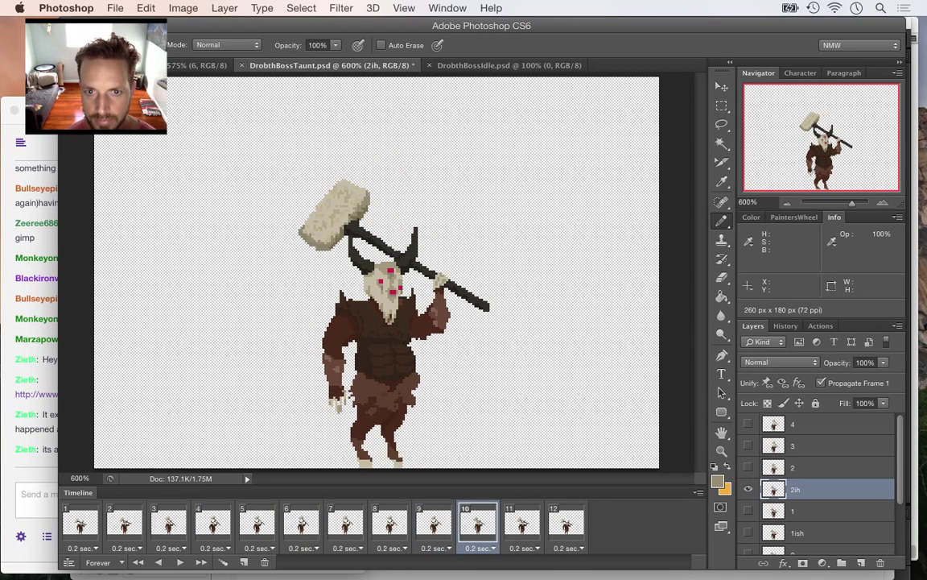
{"action": "key", "text": "space"}
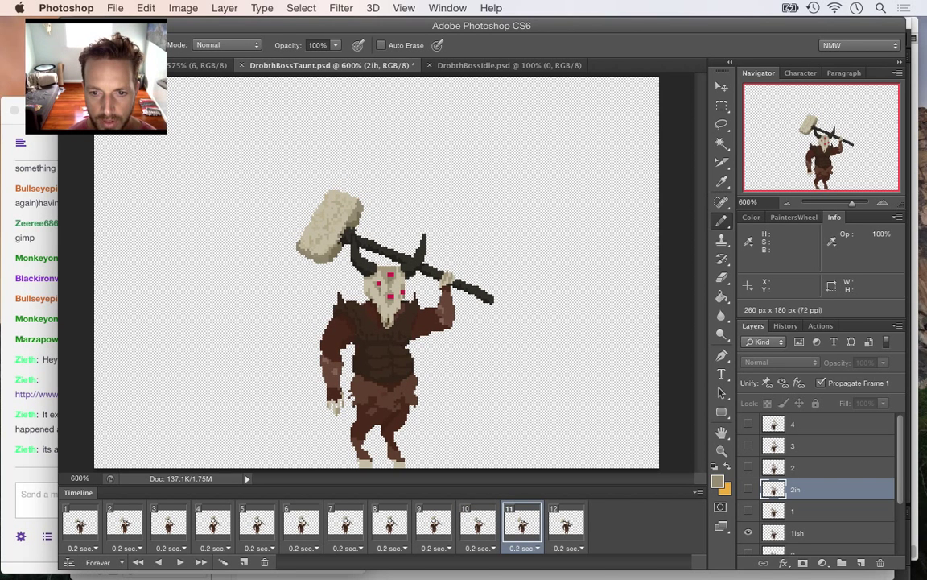
{"action": "left_click", "coordinate": [478, 525]}
{"action": "key", "text": "space"}
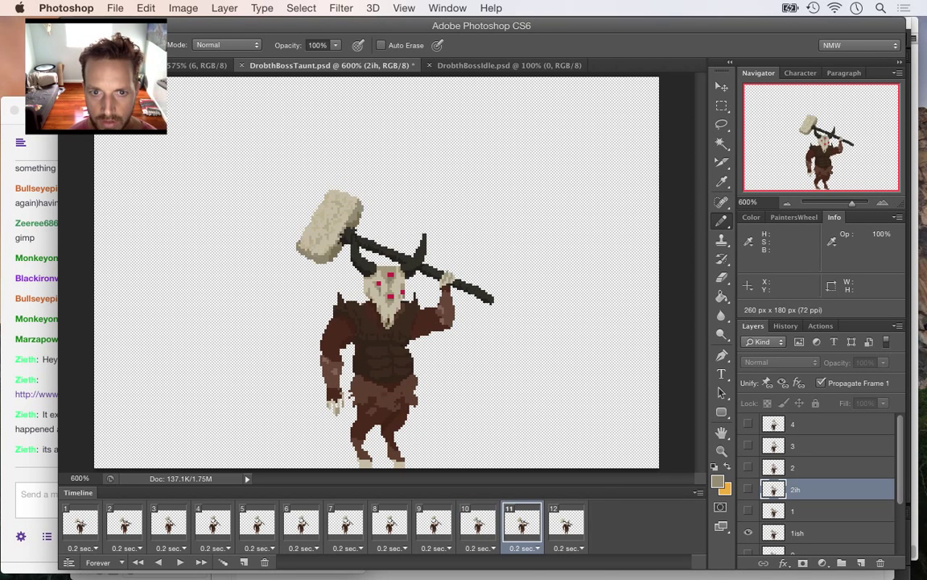
{"action": "key", "text": "space"}
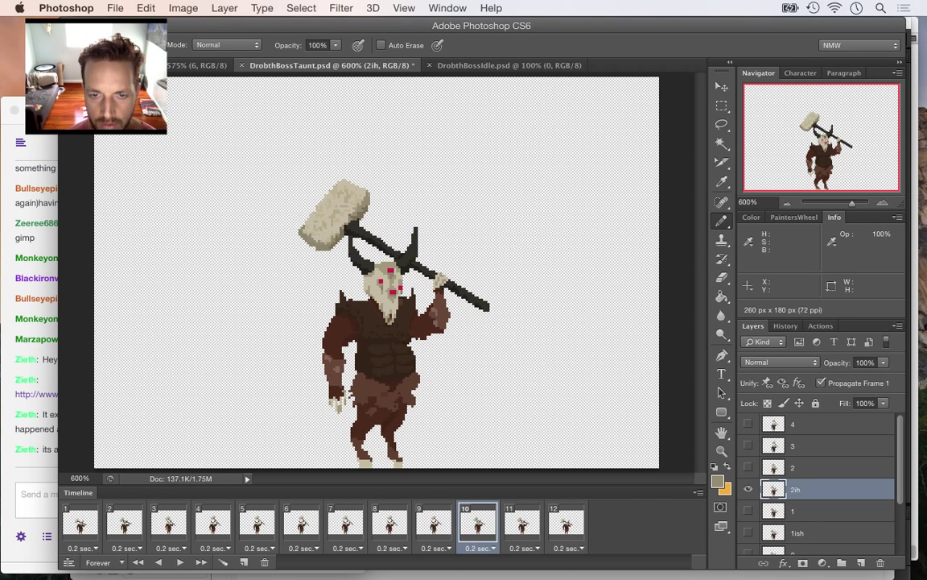
{"action": "key", "text": "space"}
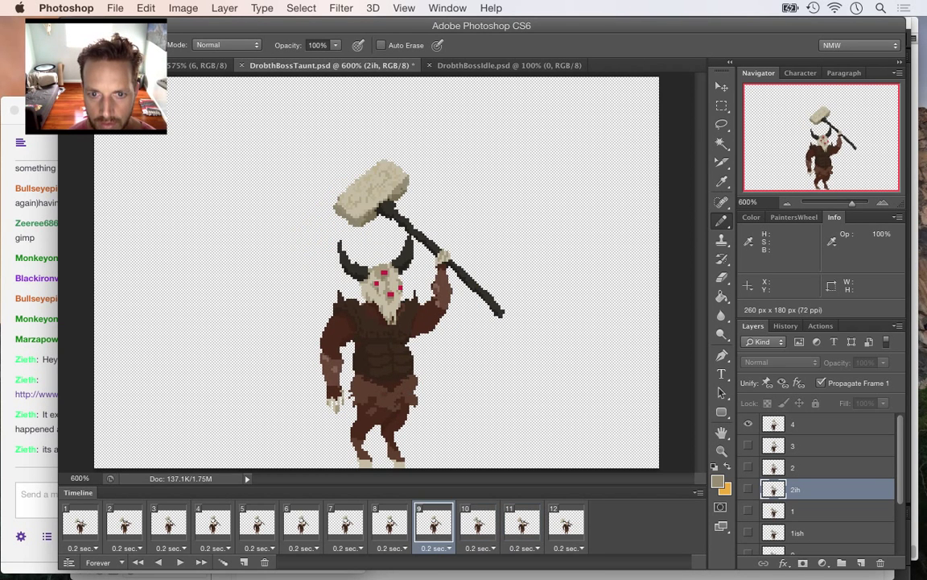
{"action": "key", "text": "space"}
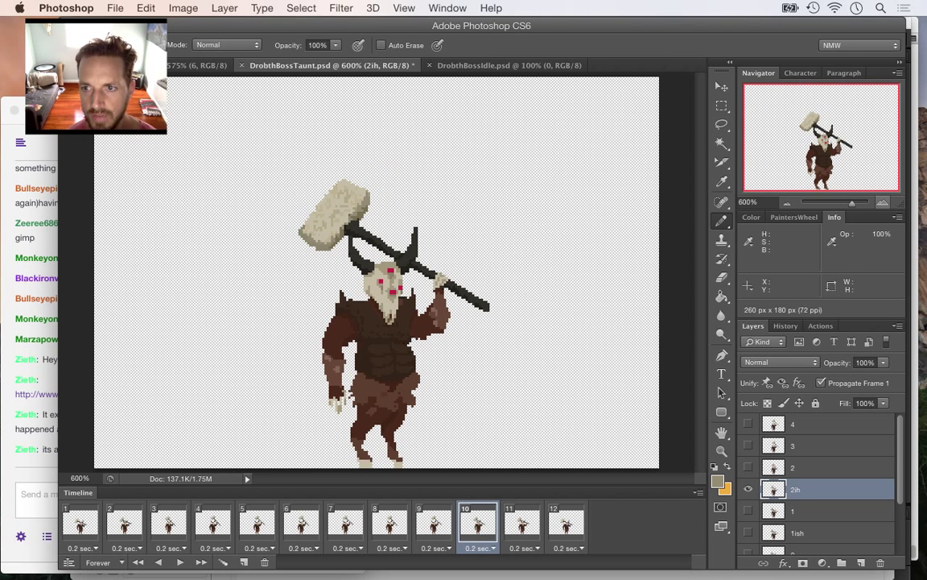
Marquee-select the hammer head, its handle and the boss's raised forearm on layer 2ih, leaving the horns out
{"action": "key", "text": "super+plus"}
{"action": "key", "text": "super+plus"}
{"action": "key", "text": "super+plus"}
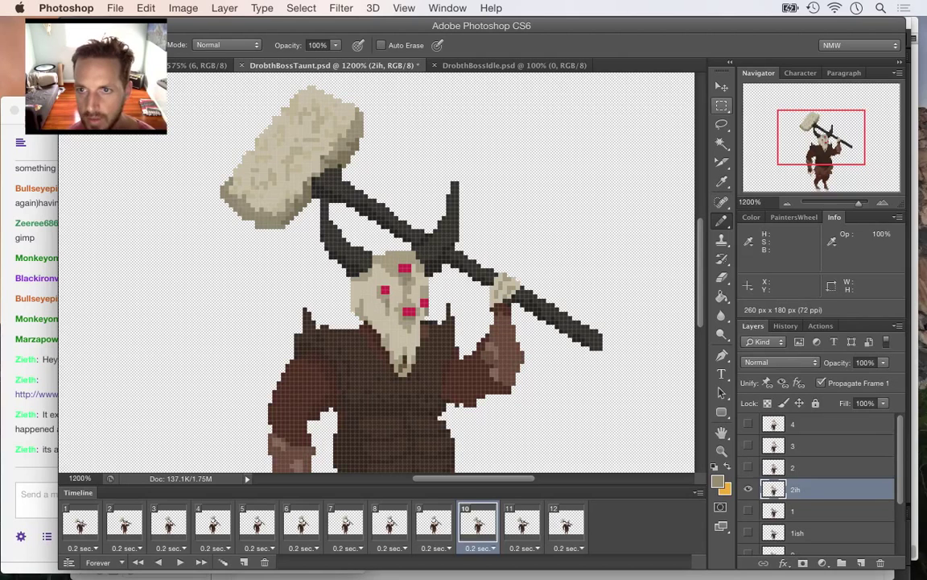
{"action": "key", "text": "m"}
{"action": "left_click_drag", "start_coordinate": [620, 408], "coordinate": [507, 292]}
{"action": "left_click_drag", "start_coordinate": [457, 269], "coordinate": [447, 251]}
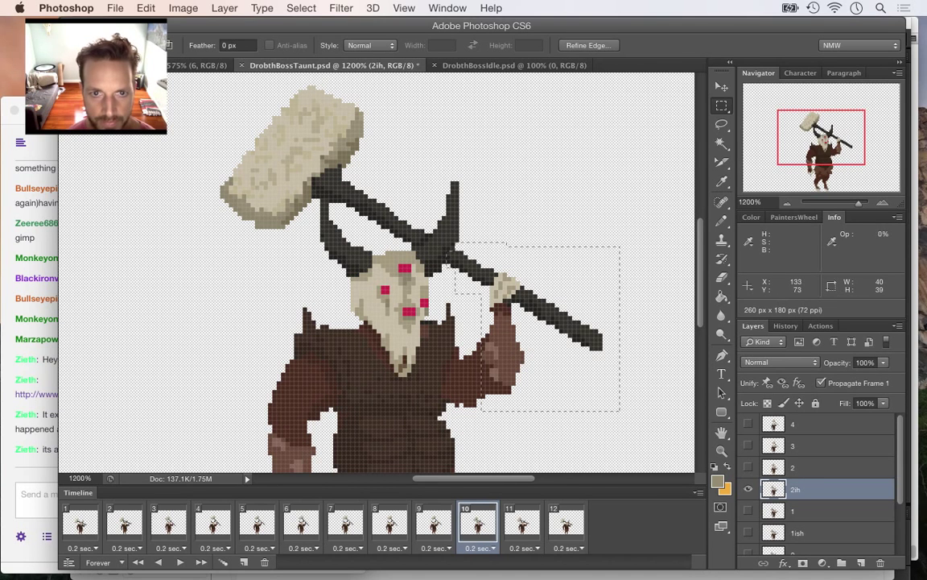
{"action": "left_click_drag", "start_coordinate": [246, 86], "coordinate": [394, 189]}
{"action": "left_click_drag", "start_coordinate": [194, 145], "coordinate": [318, 238]}
{"action": "left_click_drag", "start_coordinate": [327, 190], "coordinate": [424, 233]}
{"action": "left_click_drag", "start_coordinate": [323, 189], "coordinate": [336, 210]}
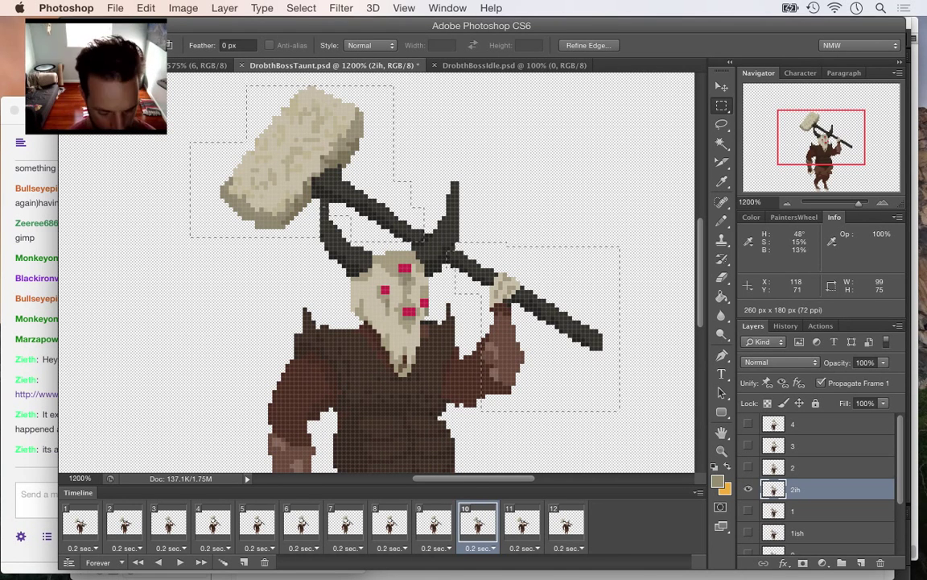
{"action": "mouse_move", "coordinate": [335, 186]}
{"action": "left_mouse_down"}
{"action": "mouse_move", "coordinate": [335, 172]}
{"action": "mouse_move", "coordinate": [328, 191]}
{"action": "left_mouse_up"}
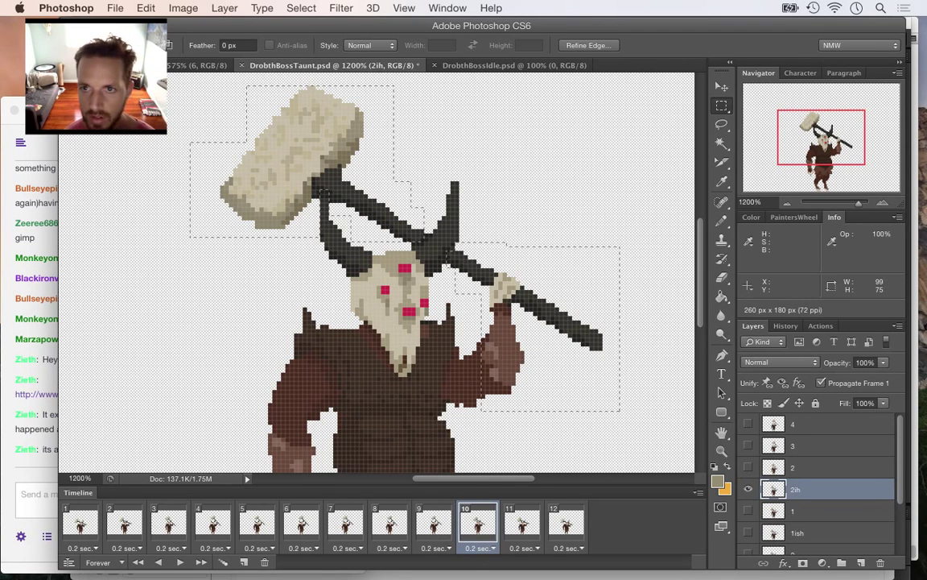
Nudge the selected hammer and forearm up two pixels, with layer 2 shown as a position reference
{"action": "key", "text": "v"}
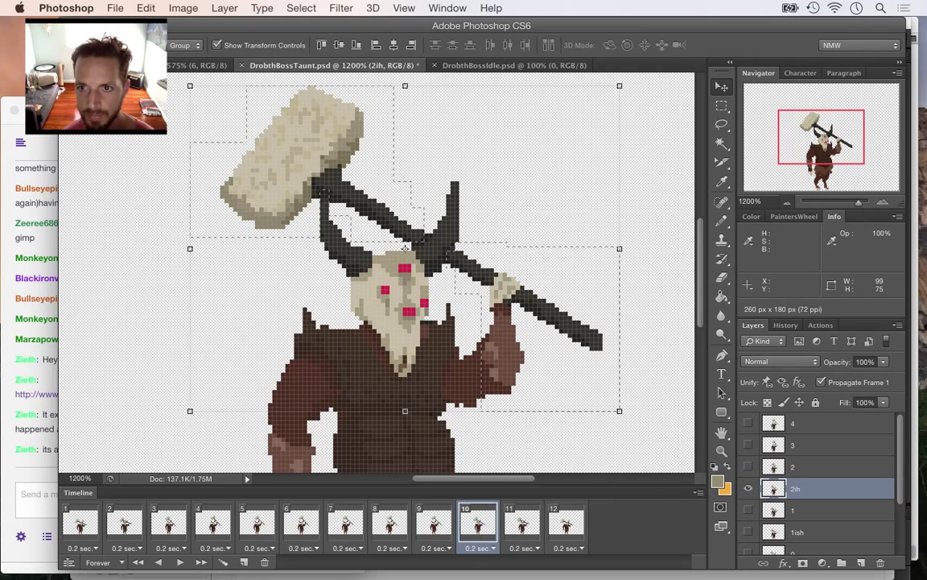
{"action": "key", "text": "super+minus"}
{"action": "key", "text": "super+minus"}
{"action": "key", "text": "Up"}
{"action": "key", "text": "Up"}
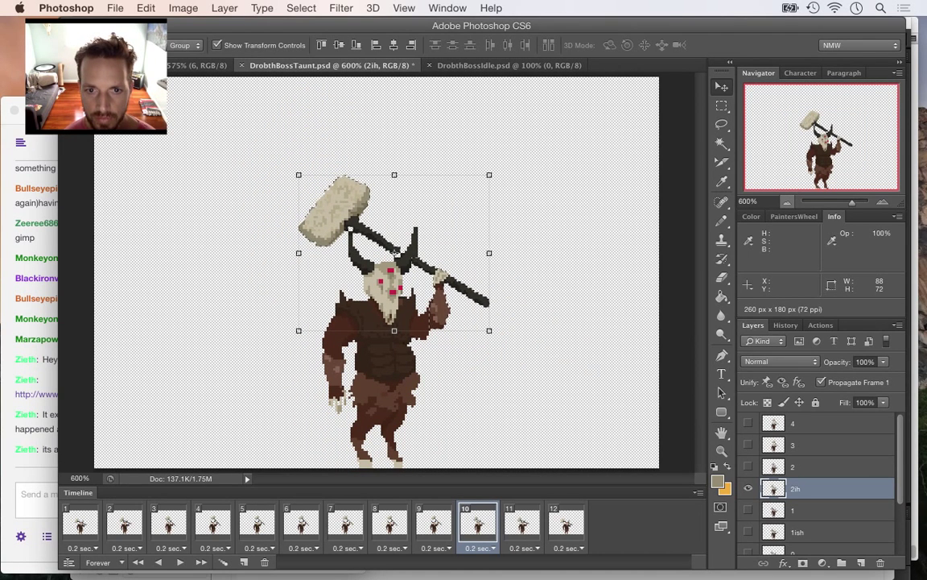
{"action": "key", "text": "Up"}
{"action": "left_click", "coordinate": [748, 467]}
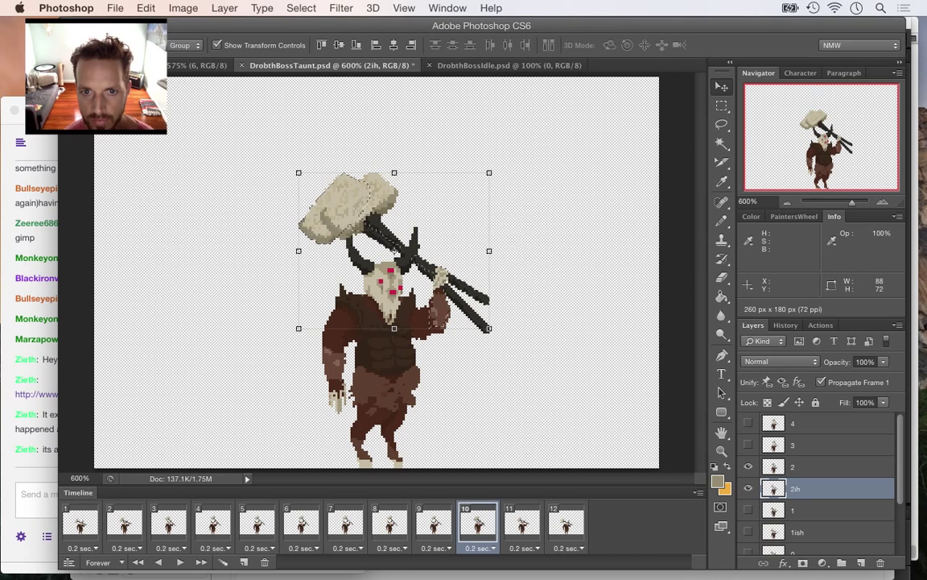
{"action": "key", "text": "Down"}
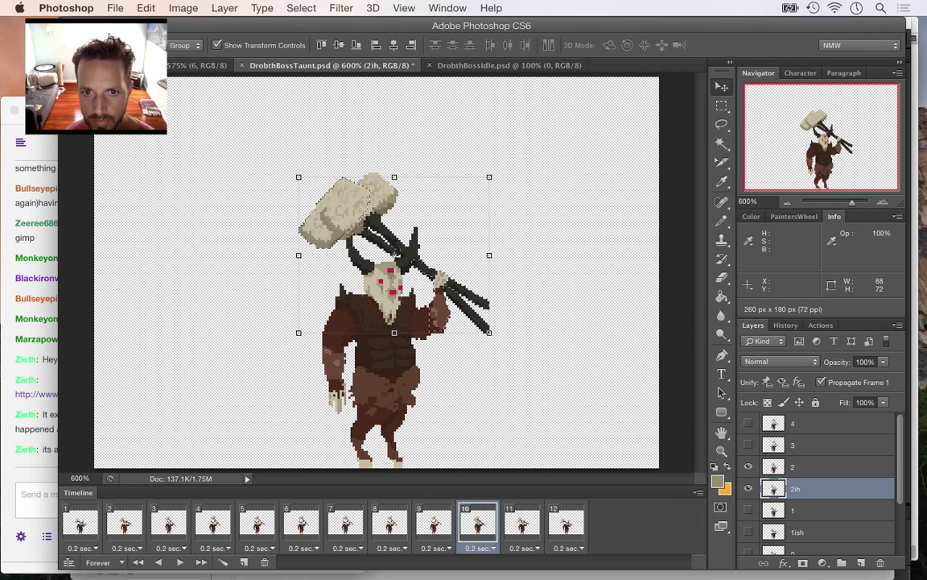
{"action": "key", "text": "Up"}
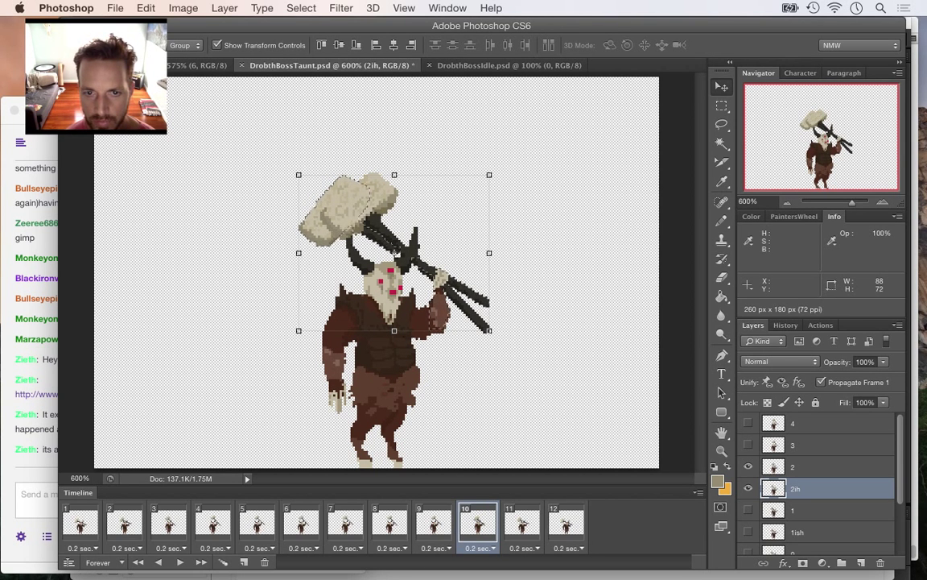
Compare the selection with the poses on layers 2 and 3, nudge it slightly higher, and hide both reference layers
{"action": "left_click", "coordinate": [748, 467]}
{"action": "left_click", "coordinate": [749, 467]}
{"action": "left_click", "coordinate": [749, 467]}
{"action": "left_click", "coordinate": [748, 467]}
{"action": "left_click", "coordinate": [748, 446]}
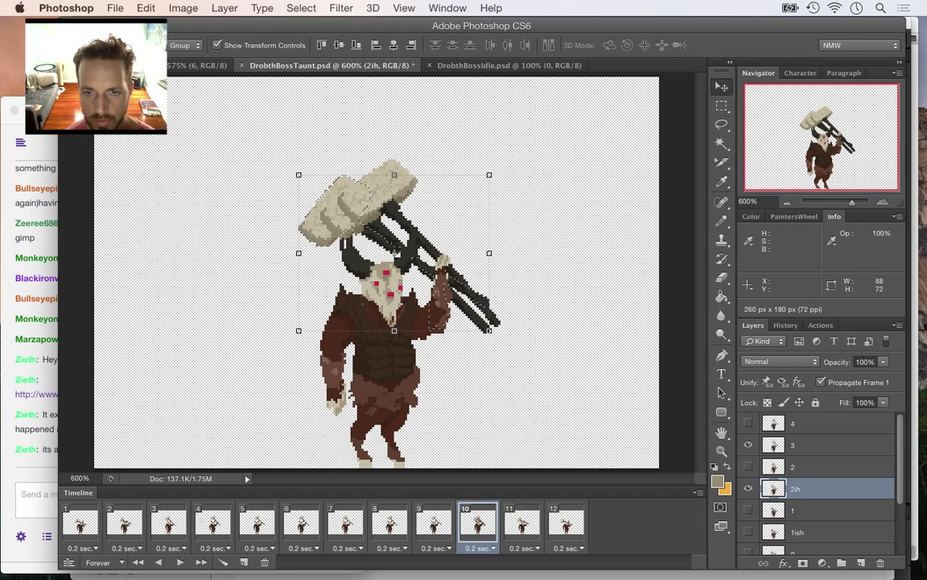
{"action": "key", "text": "Delete"}
{"action": "key", "text": "Up"}
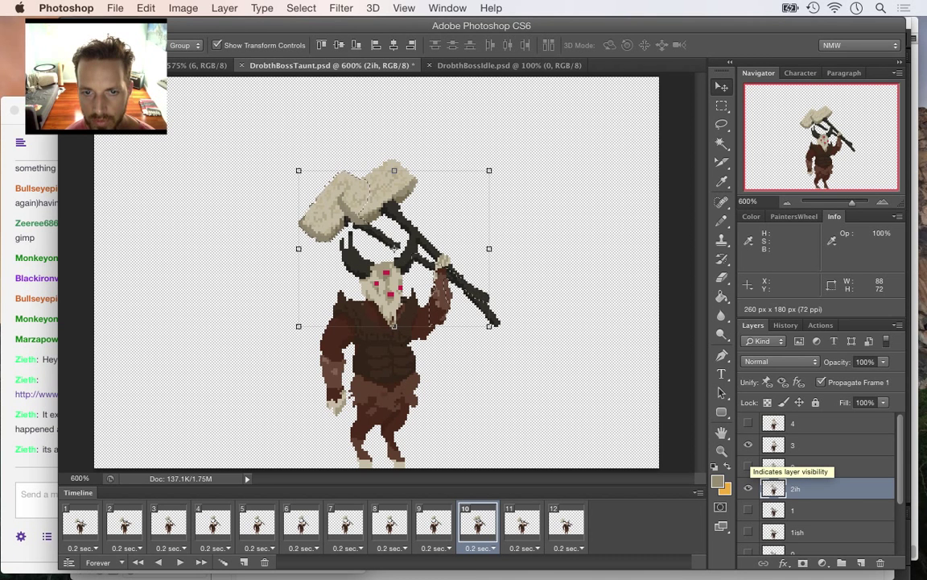
{"action": "left_click", "coordinate": [747, 444]}
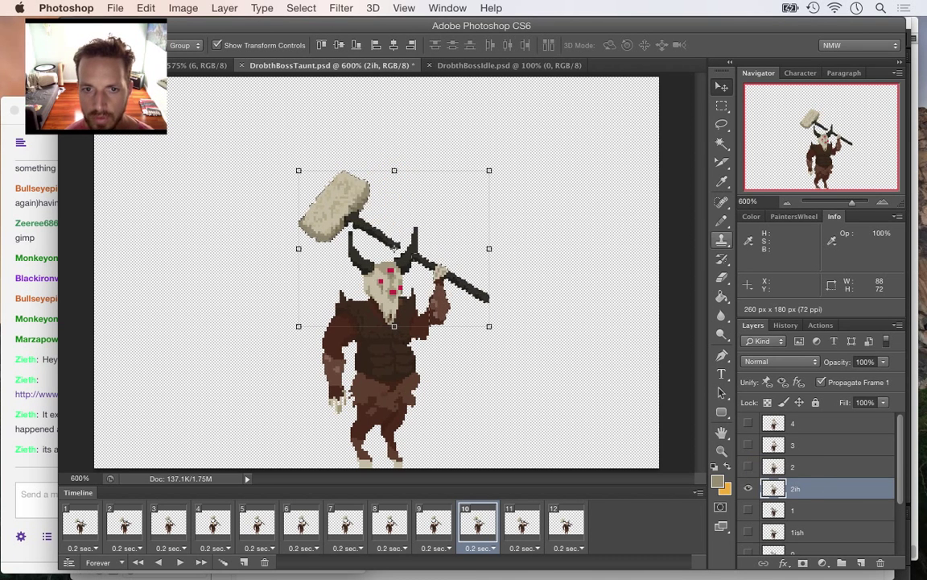
Clear the selection and clean up the raised arm's underside and elbow with sampled dark brown pixels, erasing strays
{"action": "key", "text": "super+plus"}
{"action": "key", "text": "super+plus"}
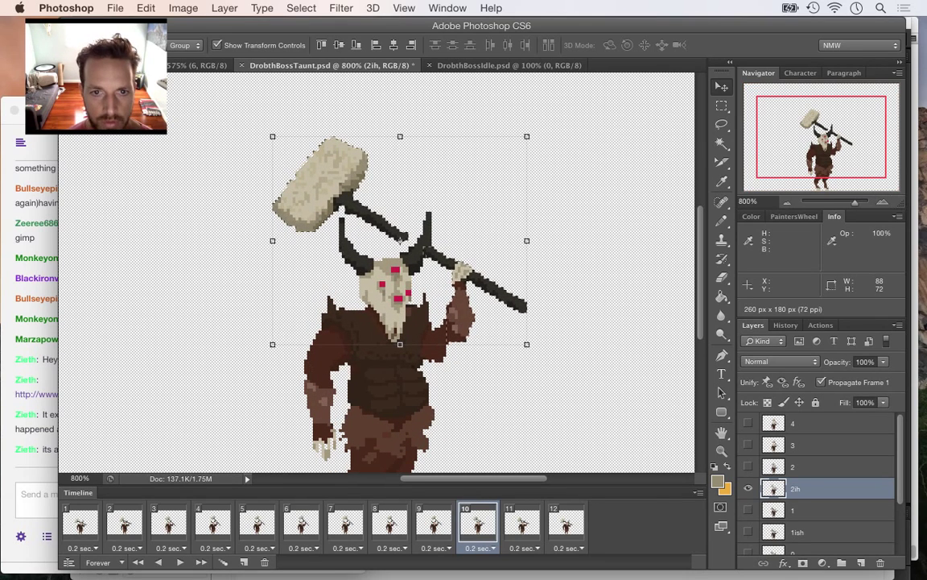
{"action": "key", "text": "m"}
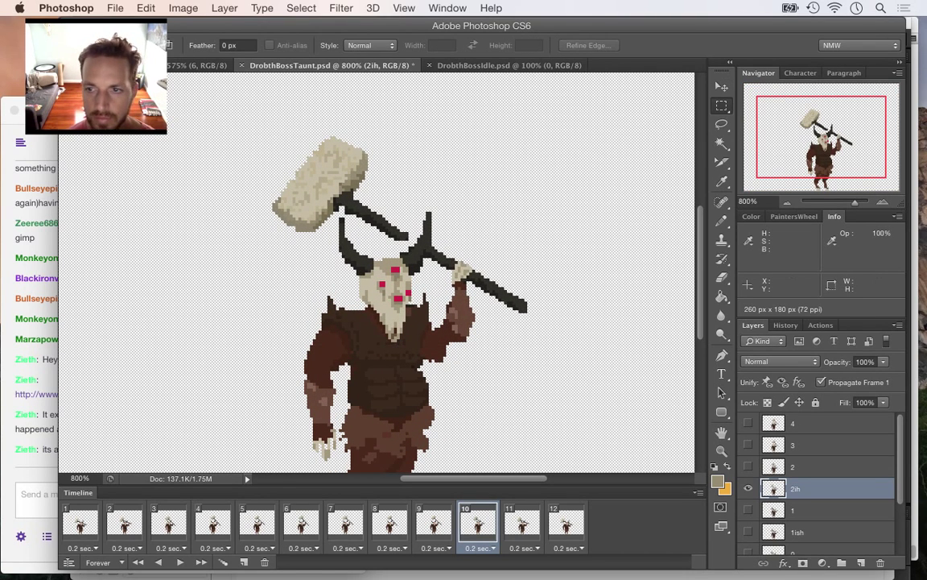
{"action": "key", "text": "super+plus"}
{"action": "key", "text": "super+plus"}
{"action": "key", "text": "b"}
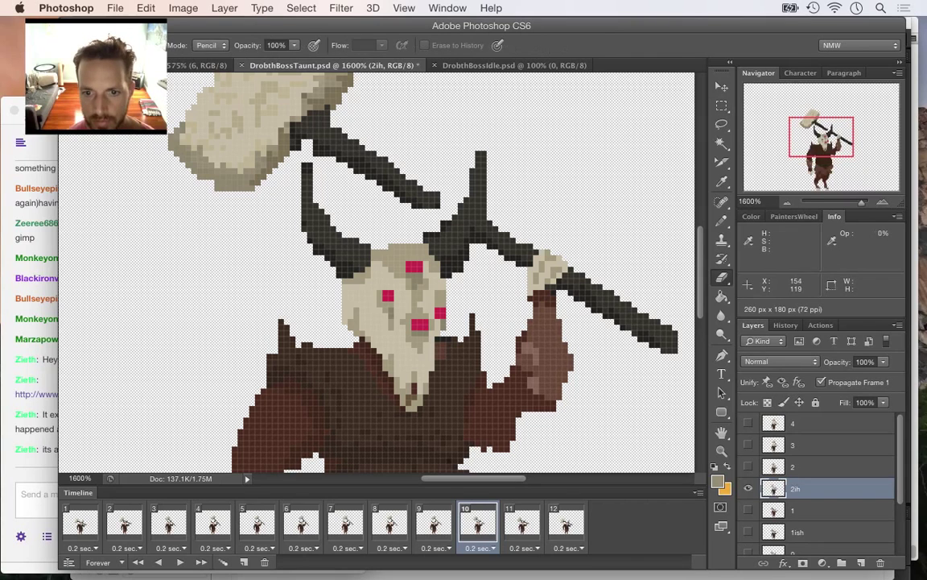
{"action": "key", "text": "b"}
{"action": "left_click", "coordinate": [454, 386], "text": "alt"}
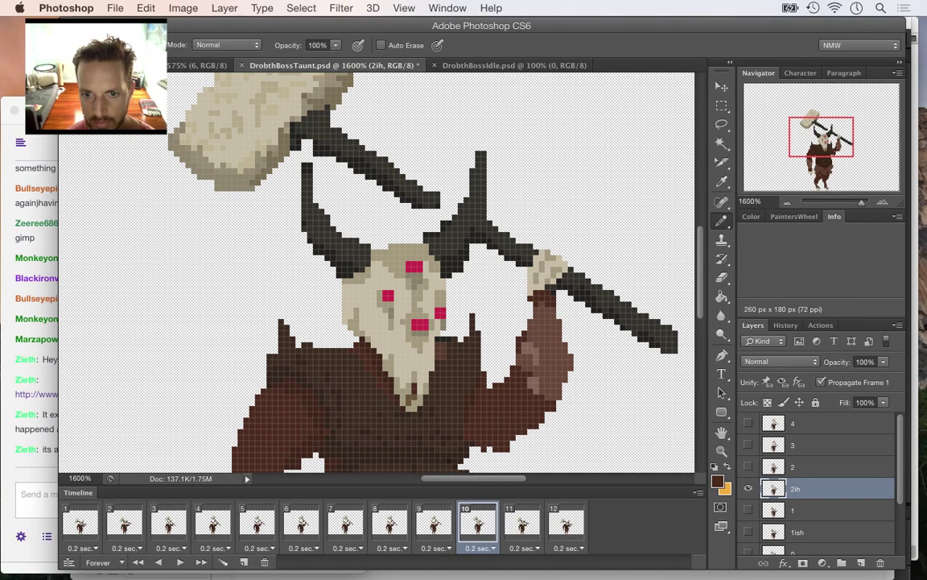
{"action": "key", "text": "e"}
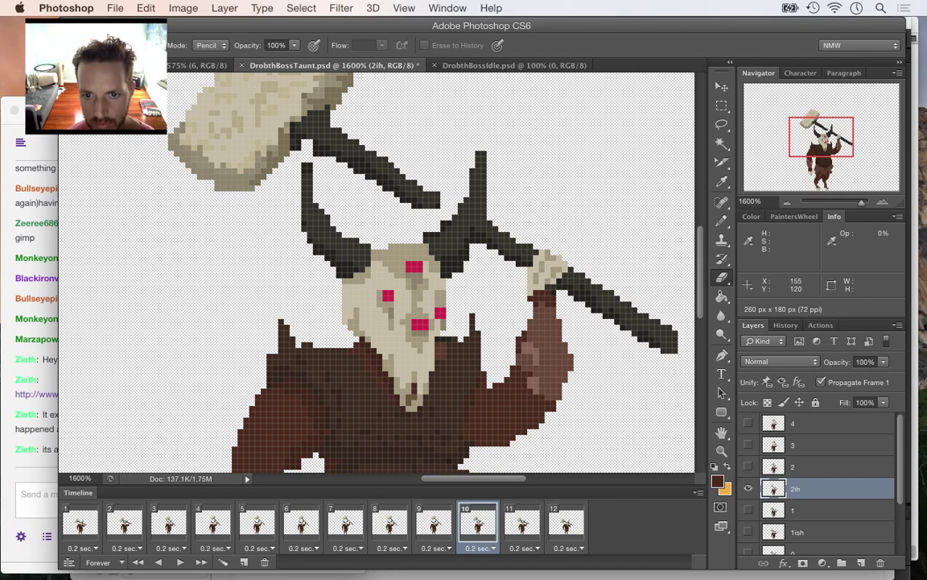
{"action": "key", "text": "i"}
{"action": "left_click", "coordinate": [499, 412]}
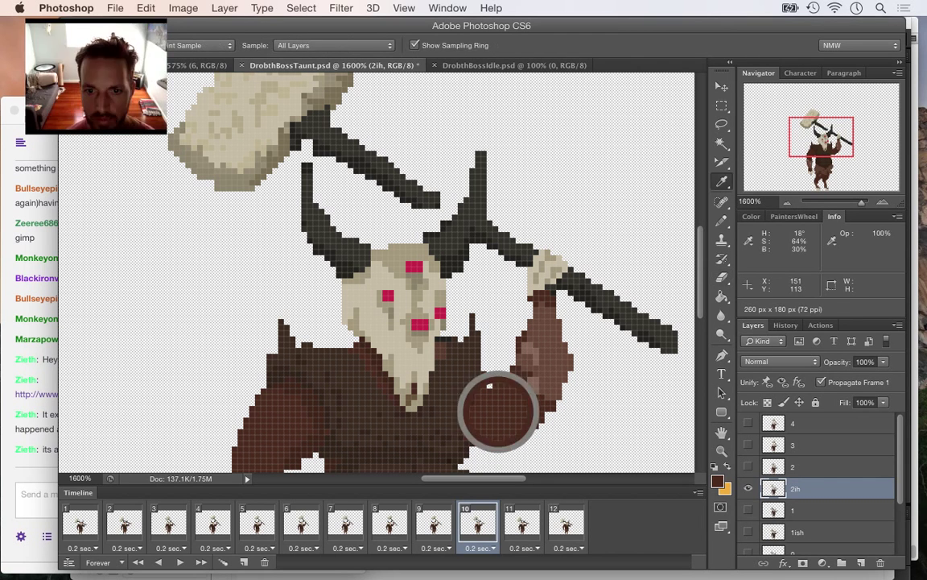
{"action": "key", "text": "b"}
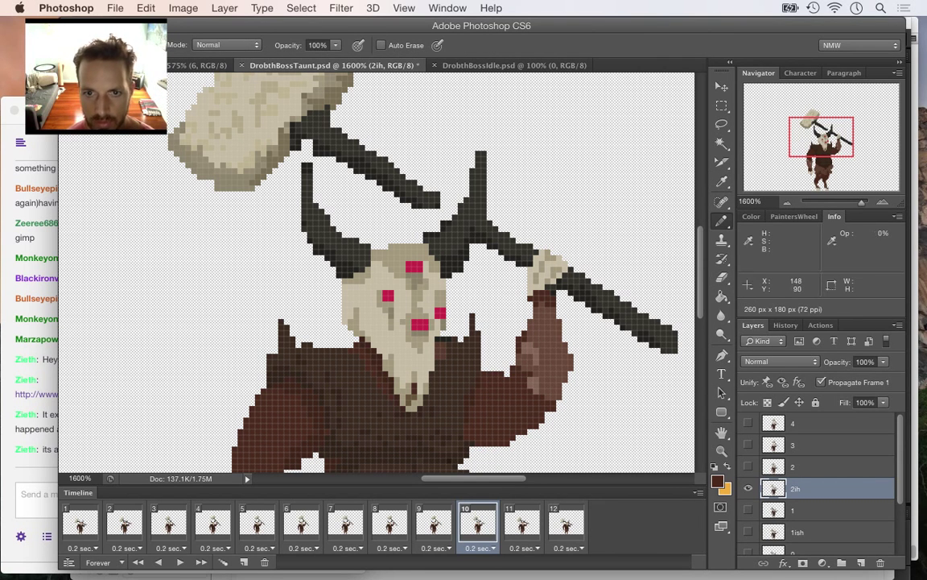
Fill the gap in the hammer handle beside the boss's horn with dark pixels sampled from the handle
{"action": "left_click", "coordinate": [435, 199], "text": "alt"}
{"action": "left_click_drag", "start_coordinate": [442, 196], "coordinate": [449, 204]}
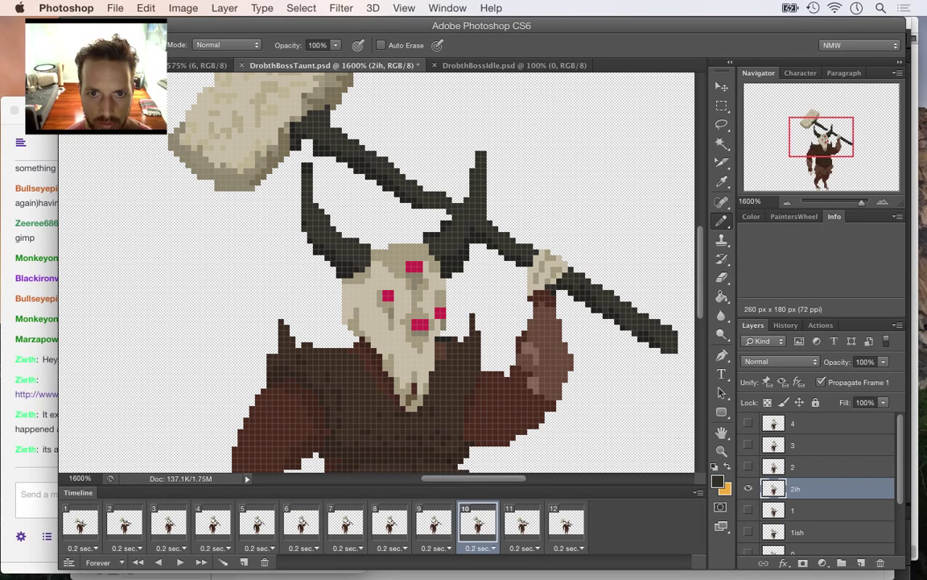
{"action": "key", "text": "alt"}
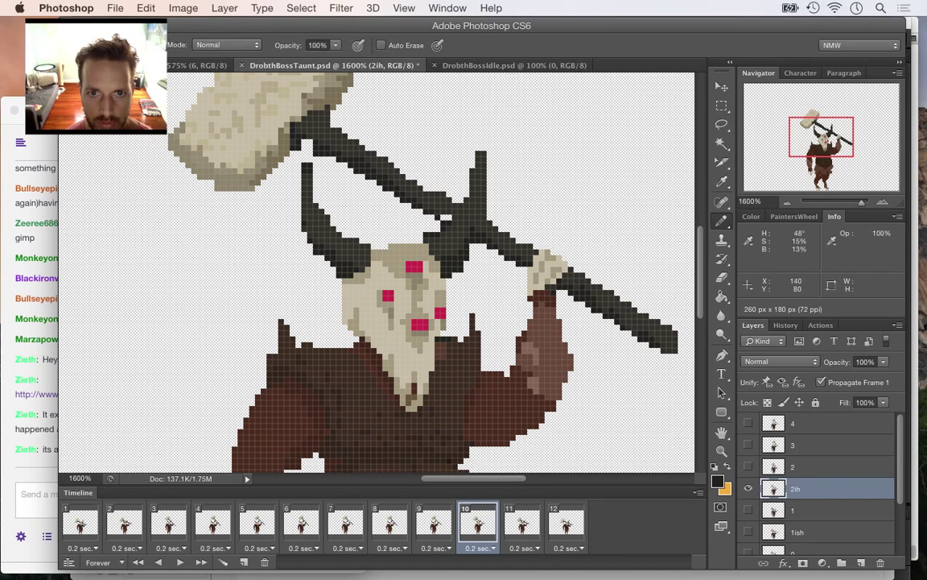
{"action": "key", "text": "alt"}
{"action": "left_click", "coordinate": [375, 183], "text": "alt"}
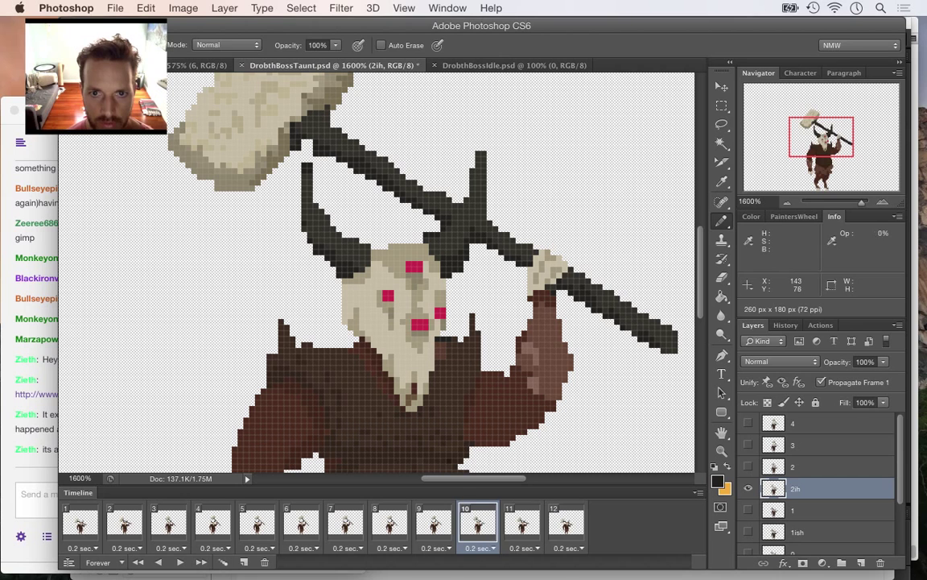
Fill the notch where the handle meets the hammer head with sampled dark handle pixels
{"action": "scroll", "coordinate": [376, 272], "scroll_direction": "up", "scroll_amount": 3}
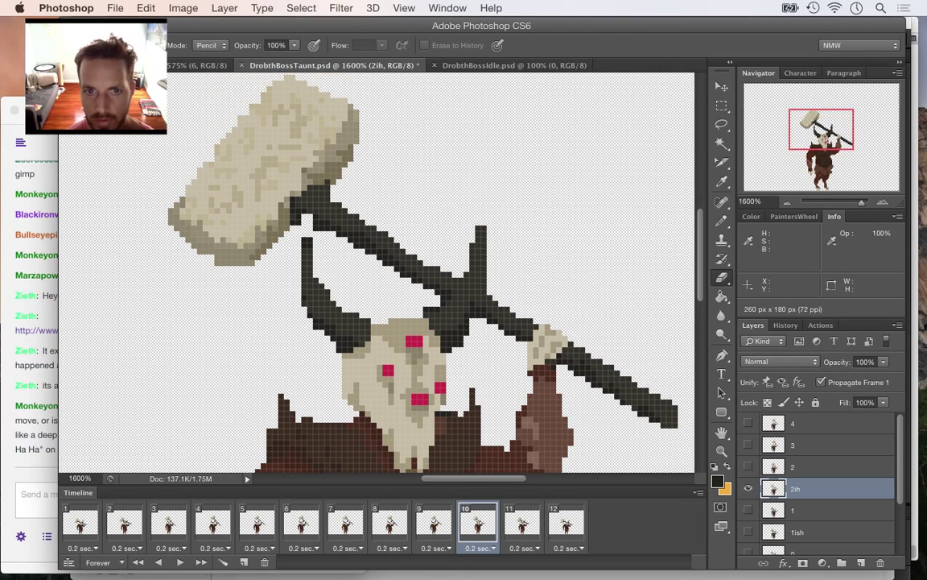
{"action": "key", "text": "b"}
{"action": "left_click", "coordinate": [297, 216], "text": "alt"}
{"action": "left_click_drag", "start_coordinate": [305, 222], "coordinate": [310, 216]}
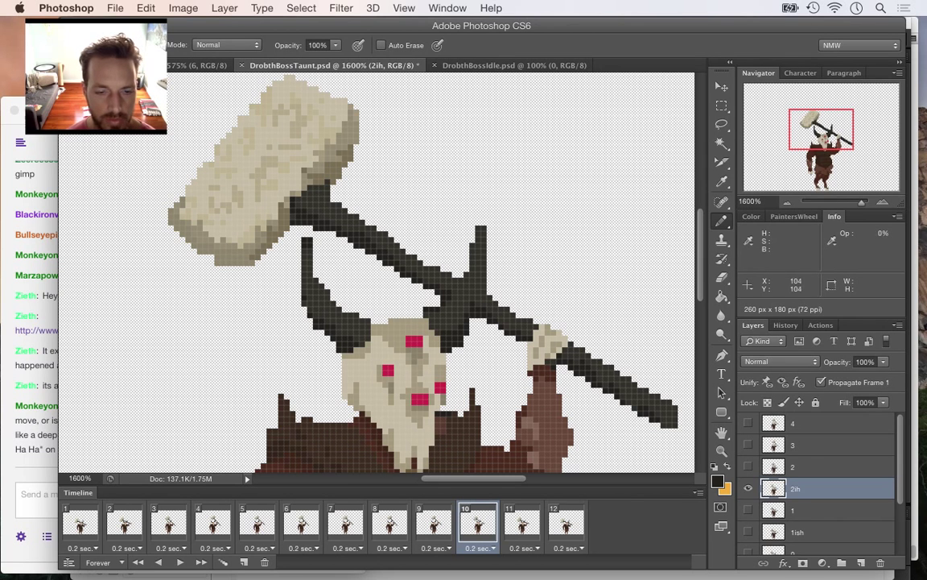
View the whole boss sprite and save DrobthBossTaunt.psd
{"action": "key", "text": "super+minus"}
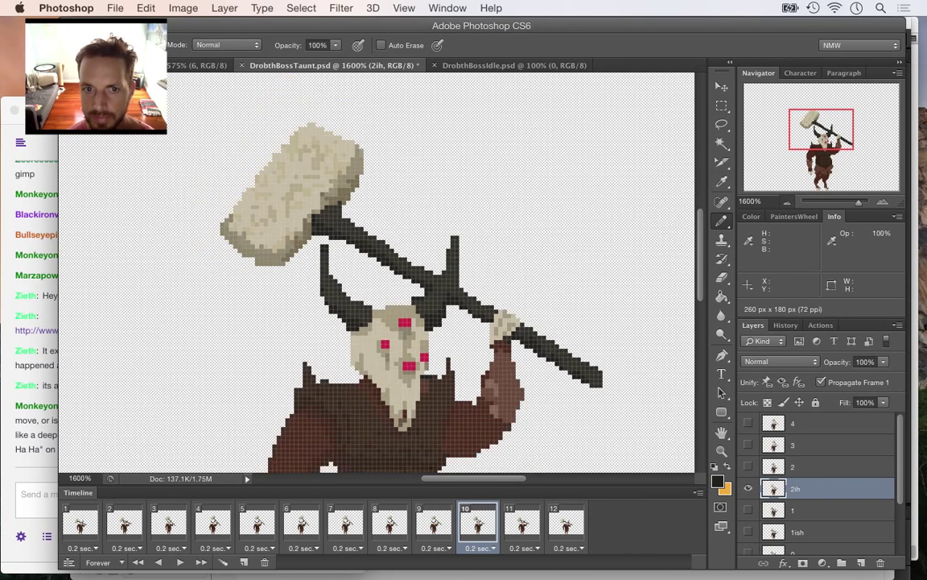
{"action": "left_click", "coordinate": [788, 202]}
{"action": "left_click", "coordinate": [787, 202]}
{"action": "left_click", "coordinate": [787, 202]}
{"action": "left_click", "coordinate": [787, 202]}
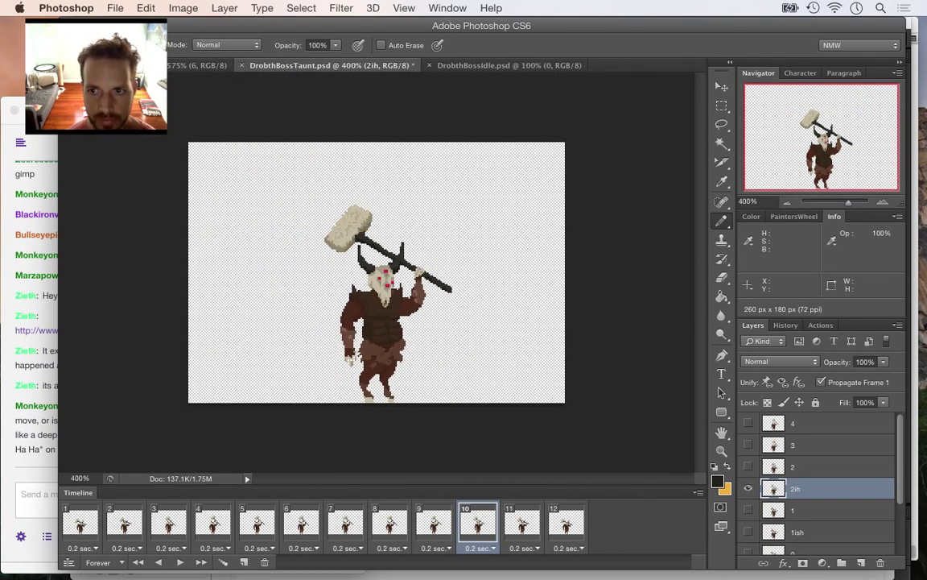
{"action": "left_click", "coordinate": [869, 202]}
{"action": "left_click_drag", "start_coordinate": [868, 202], "coordinate": [850, 202]}
{"action": "key", "text": "super+s"}
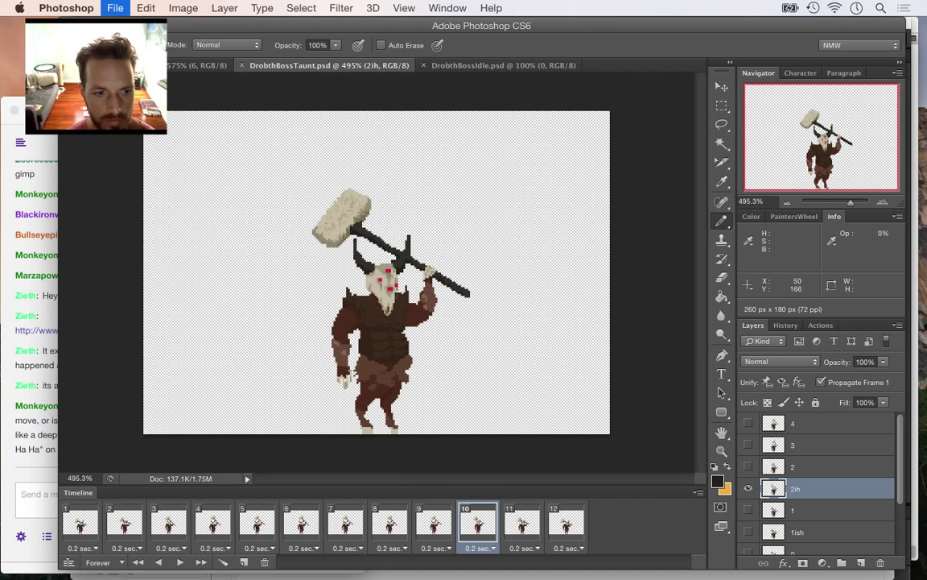
Switch to the Twitch chat in Safari, read the viewers' latest messages about the taunt, and return to Photoshop
{"action": "key", "text": "super+Tab"}
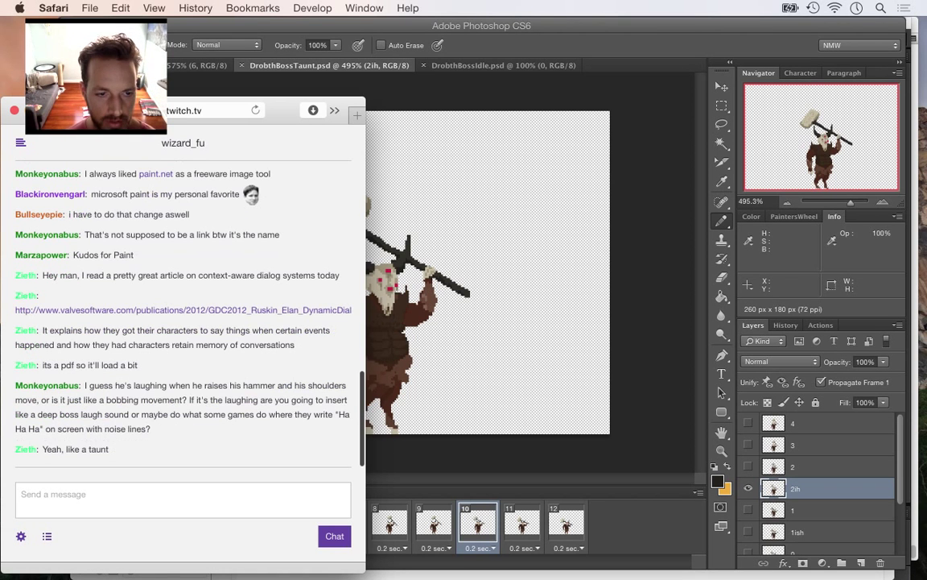
{"action": "left_click_drag", "start_coordinate": [108, 385], "coordinate": [109, 450]}
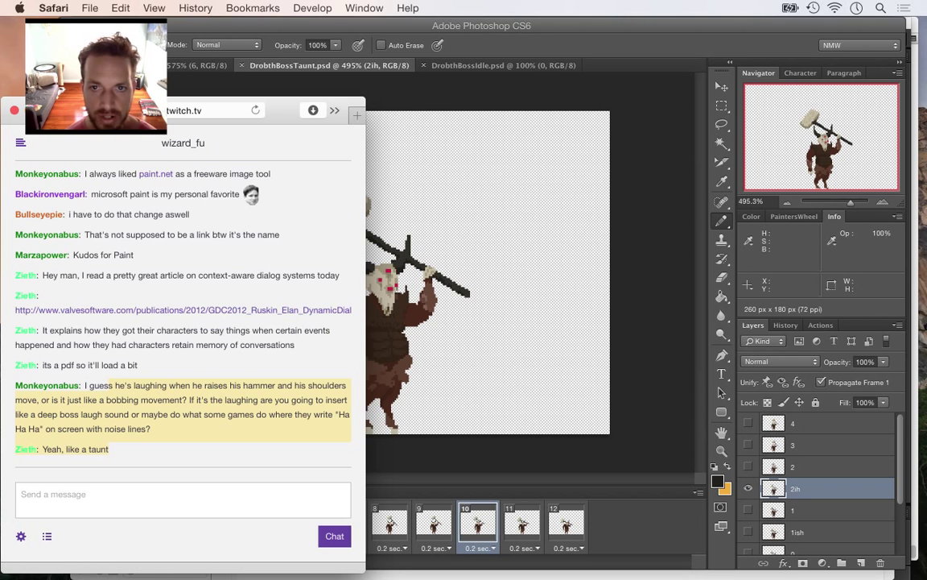
{"action": "key", "text": "super+Tab"}
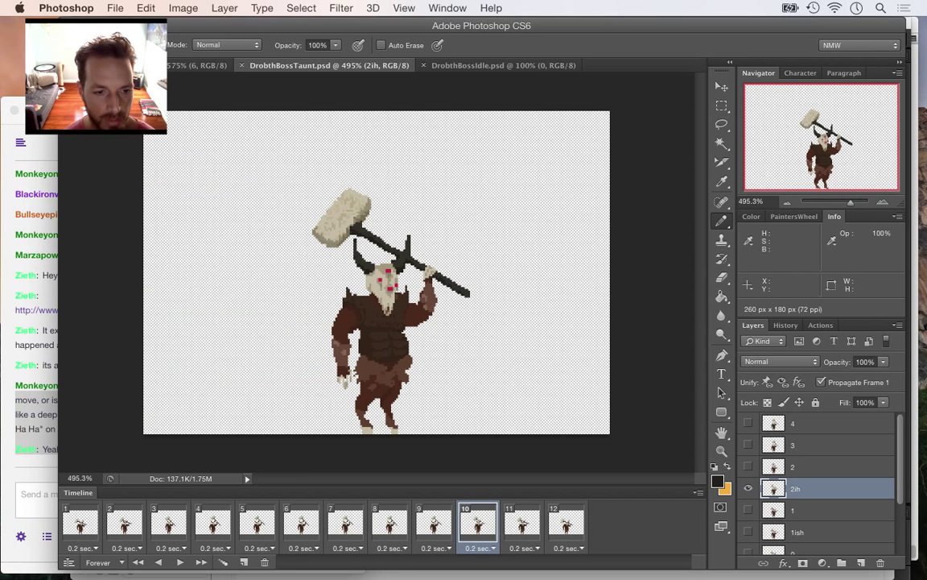
Play the taunt animation from frame 1, stop it, and step through the hammer-lowering poses in frames 9 to 12
{"action": "left_click", "coordinate": [81, 524]}
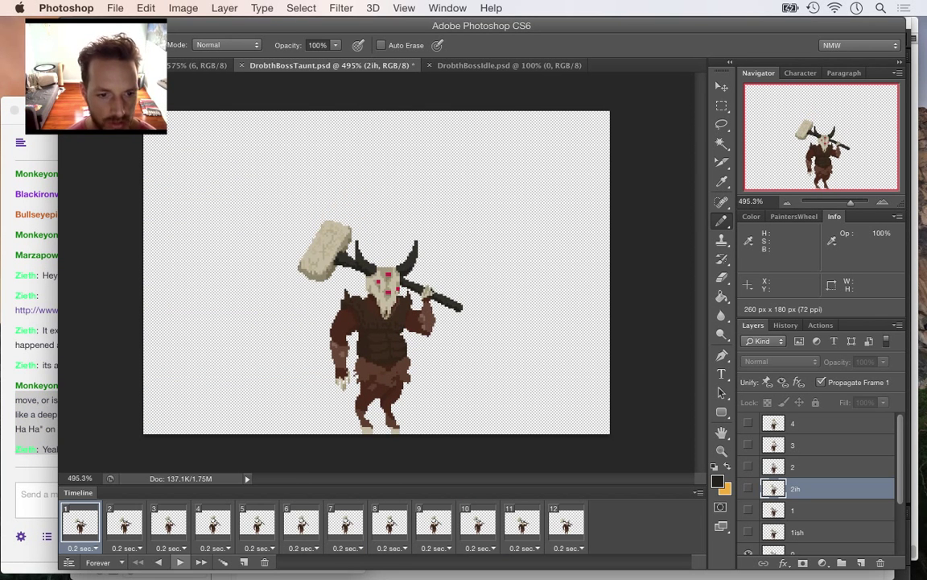
{"action": "key", "text": "space"}
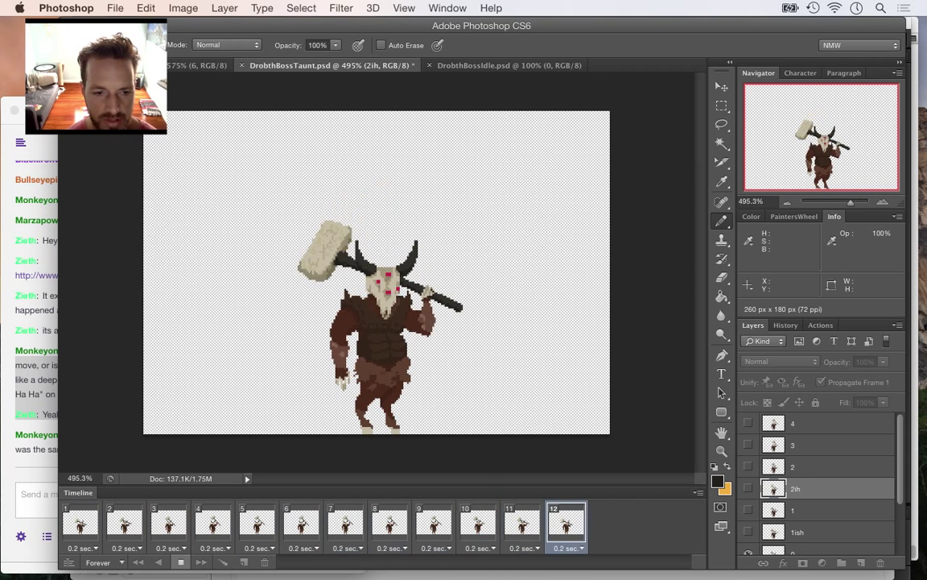
{"action": "key", "text": "space"}
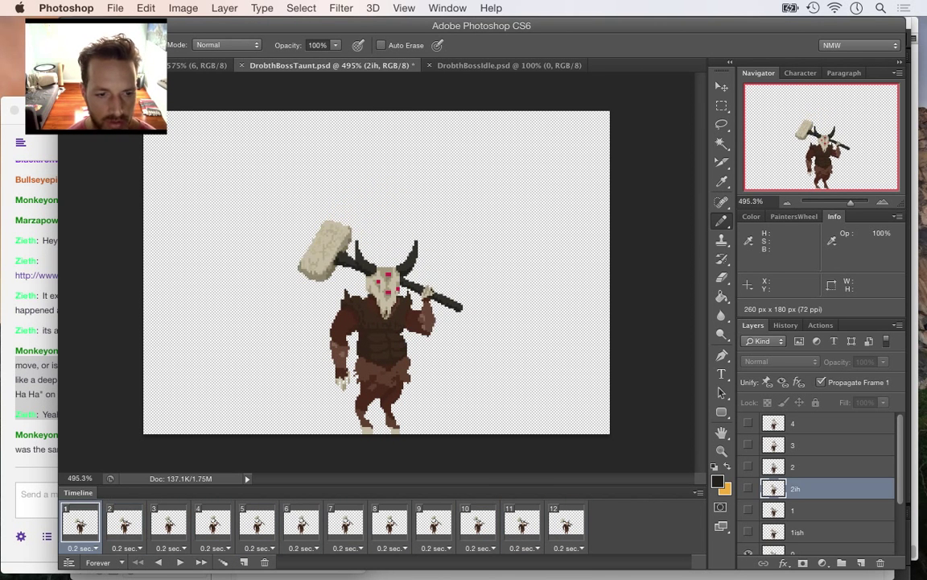
{"action": "left_click", "coordinate": [434, 523]}
{"action": "left_click", "coordinate": [478, 523]}
{"action": "left_click", "coordinate": [522, 523]}
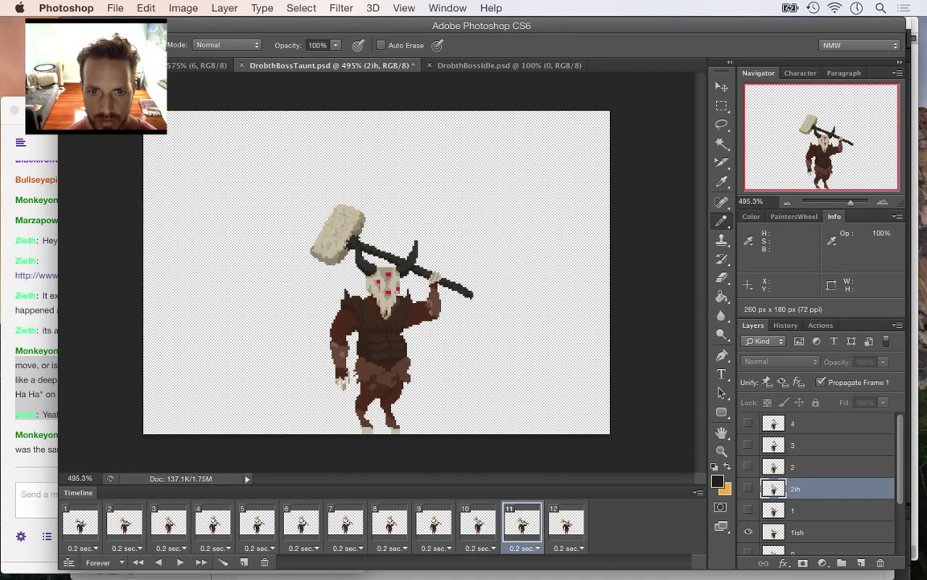
{"action": "left_click", "coordinate": [567, 523]}
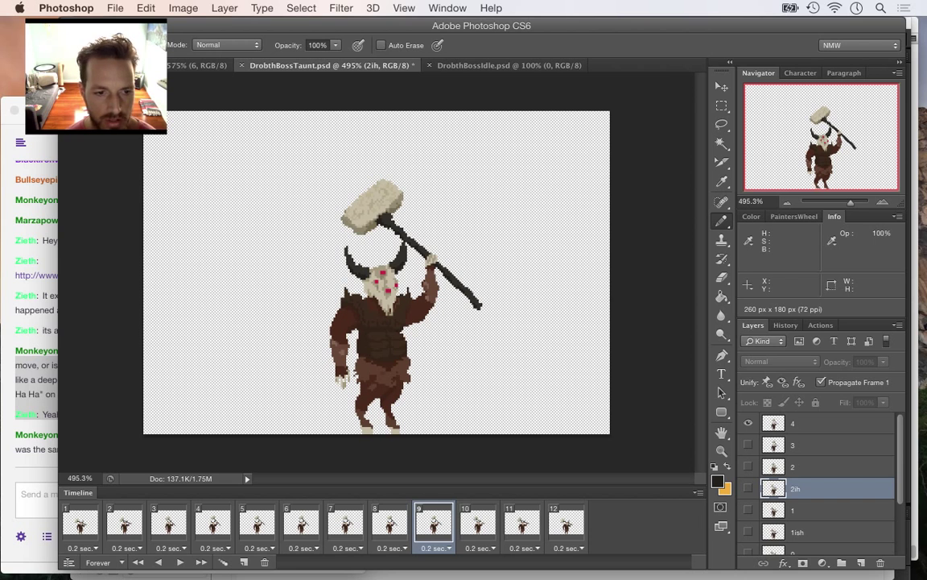
Replay from frame 1 and step through frames 4 to 9 to compare the raised-hammer poses on layers 3 and 4
{"action": "left_click", "coordinate": [81, 523]}
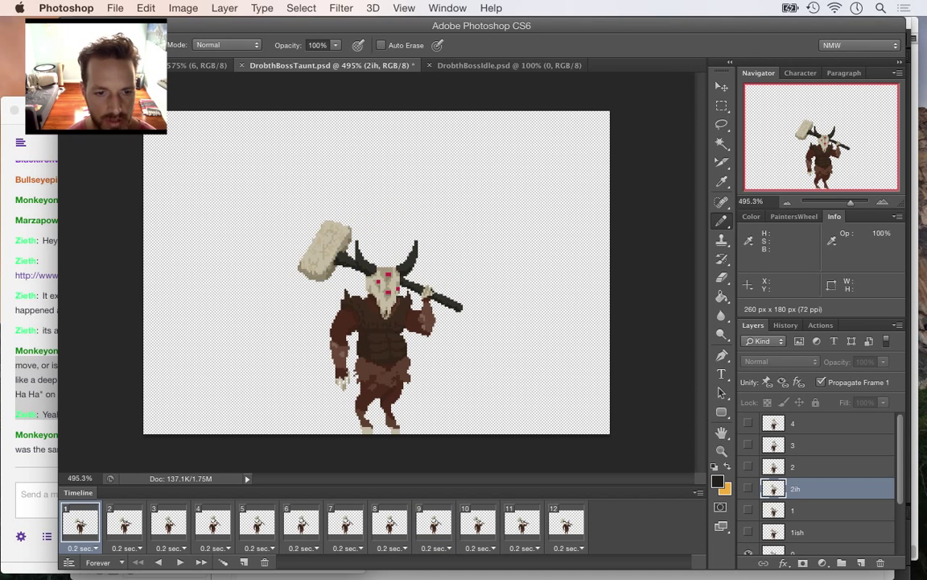
{"action": "key", "text": "space"}
{"action": "left_click", "coordinate": [257, 523]}
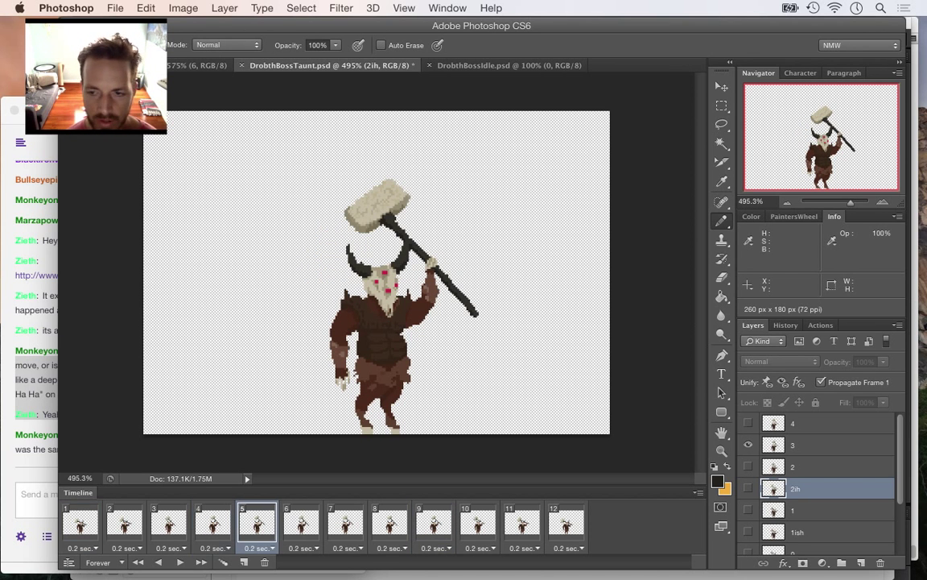
{"action": "left_click", "coordinate": [213, 523]}
{"action": "left_click", "coordinate": [257, 524]}
{"action": "key", "text": "Right"}
{"action": "key", "text": "Right"}
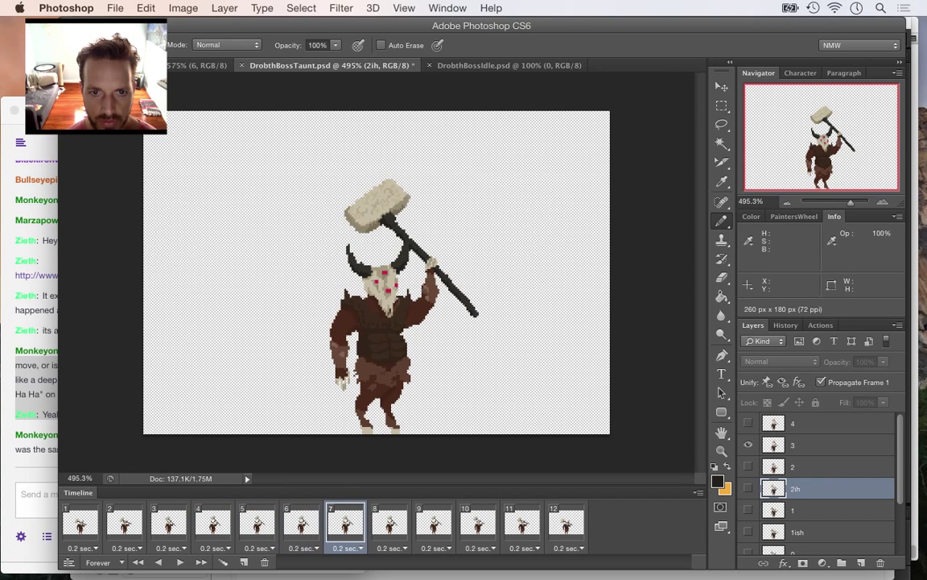
{"action": "key", "text": "Right"}
{"action": "key", "text": "Right"}
{"action": "key", "text": "Left"}
{"action": "key", "text": "Right"}
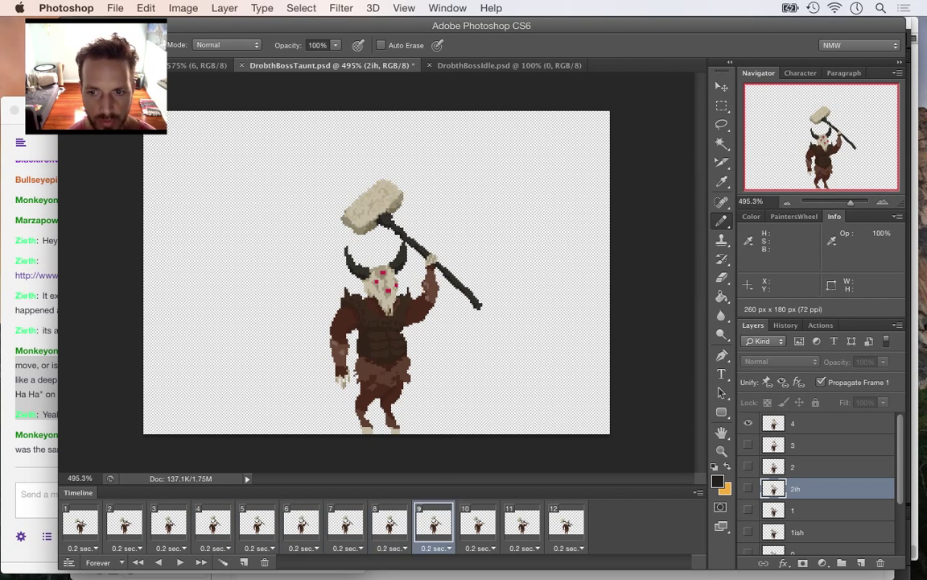
Try shortening the raised-hammer section by deleting four middle frames, and step through the remaining frames
{"action": "left_click_drag", "start_coordinate": [434, 523], "coordinate": [264, 562]}
{"action": "left_click_drag", "start_coordinate": [390, 523], "coordinate": [264, 562]}
{"action": "left_click_drag", "start_coordinate": [346, 523], "coordinate": [264, 562]}
{"action": "left_click_drag", "start_coordinate": [301, 523], "coordinate": [264, 562]}
{"action": "key", "text": "Left"}
{"action": "key", "text": "Left"}
{"action": "key", "text": "Left"}
{"action": "key", "text": "Right"}
{"action": "key", "text": "Right"}
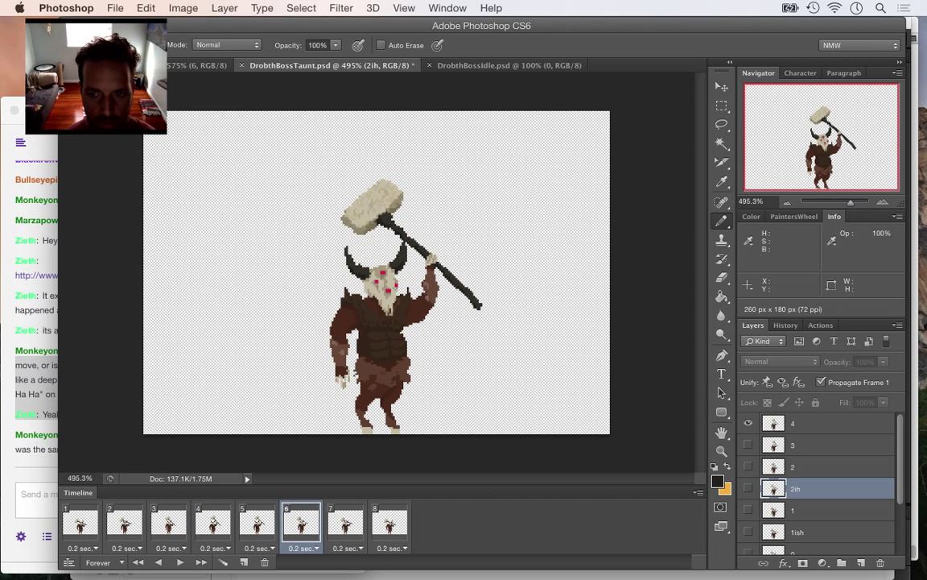
{"action": "key", "text": "Right"}
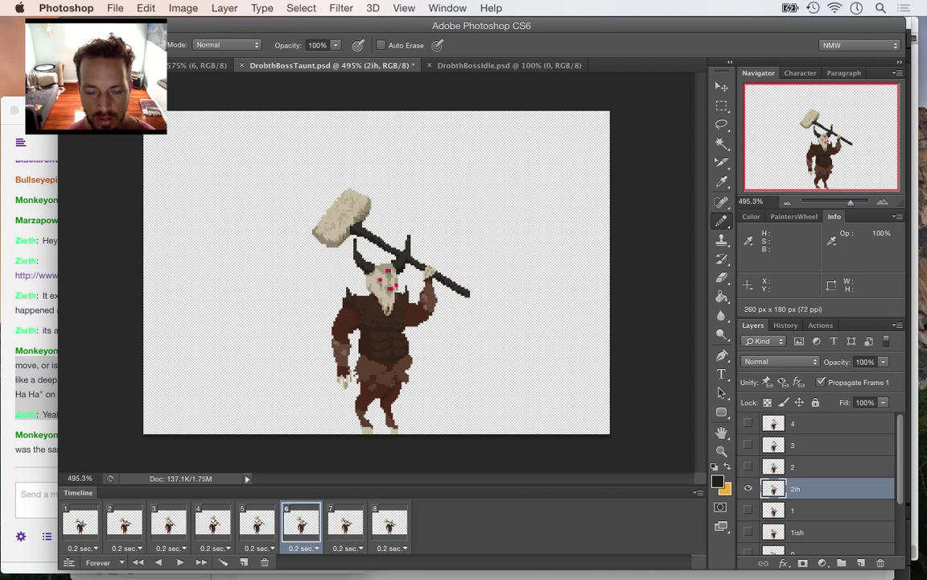
Step back through the history to undo the frame deletions and restore the twelve-frame timeline
{"action": "key", "text": "alt+shift+super+f"}
{"action": "key", "text": "alt+shift+super+f"}
{"action": "key", "text": "alt+shift+super+f"}
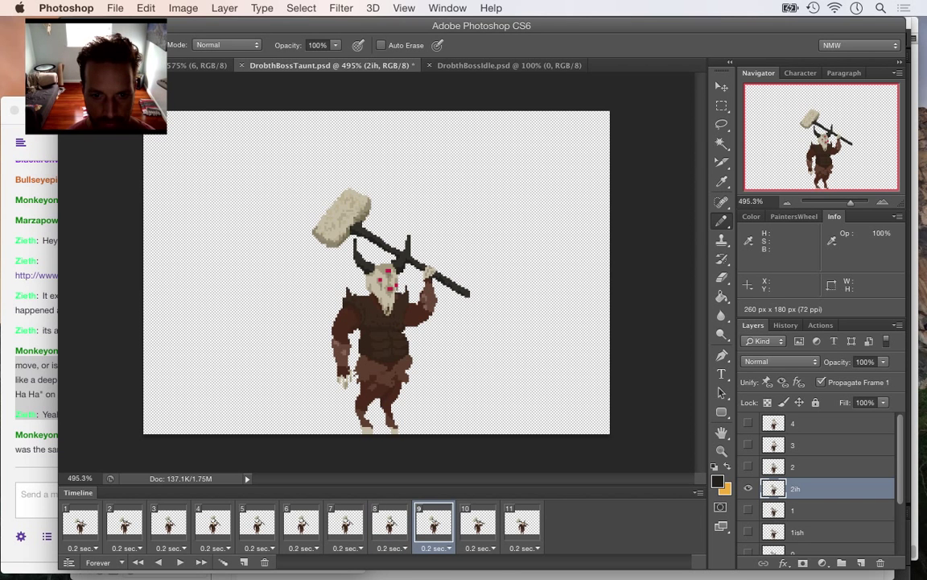
{"action": "key", "text": "super+alt+d"}
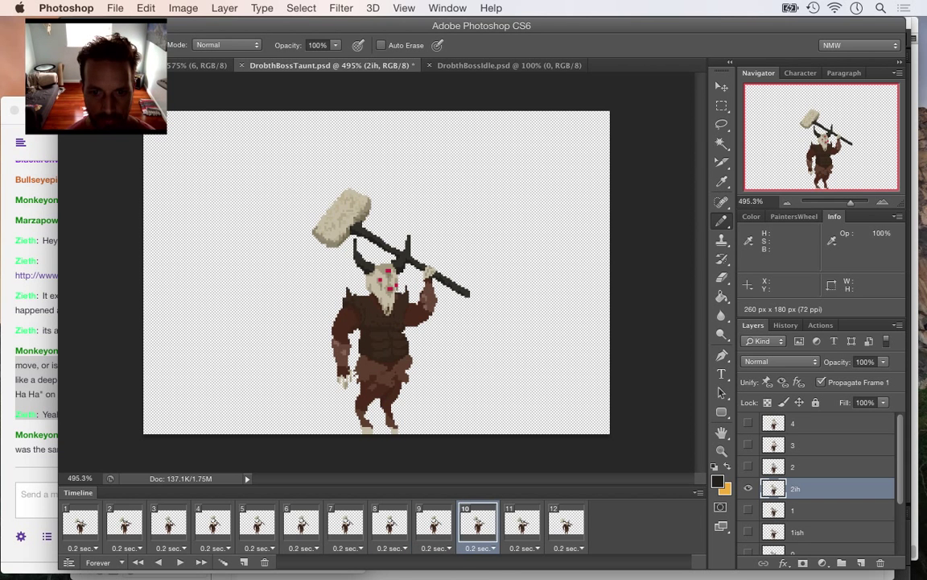
Toggle the last frame deletion on and off, flipping between frames 7, 8 and 9 to compare the hammer poses
{"action": "key", "text": "super+z"}
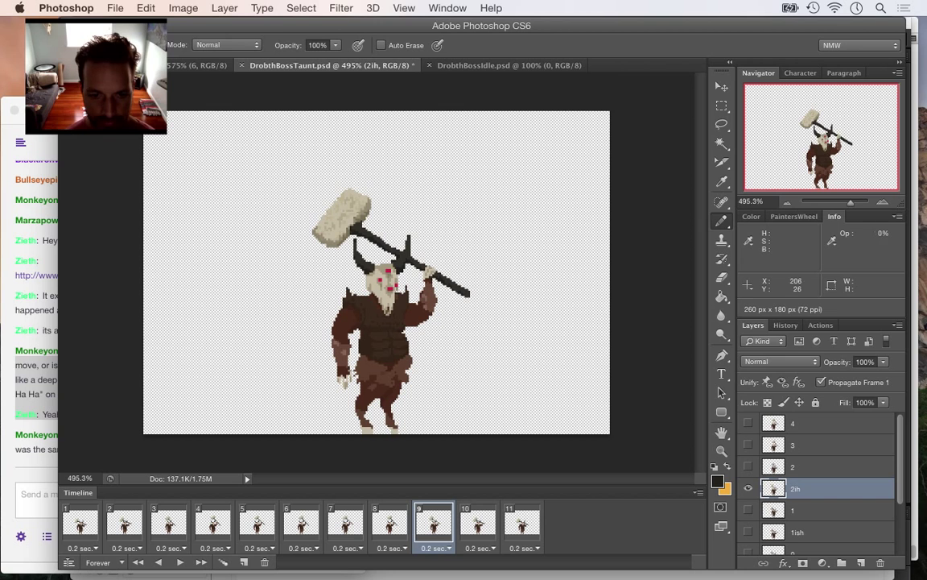
{"action": "left_click", "coordinate": [345, 524]}
{"action": "left_click", "coordinate": [390, 524]}
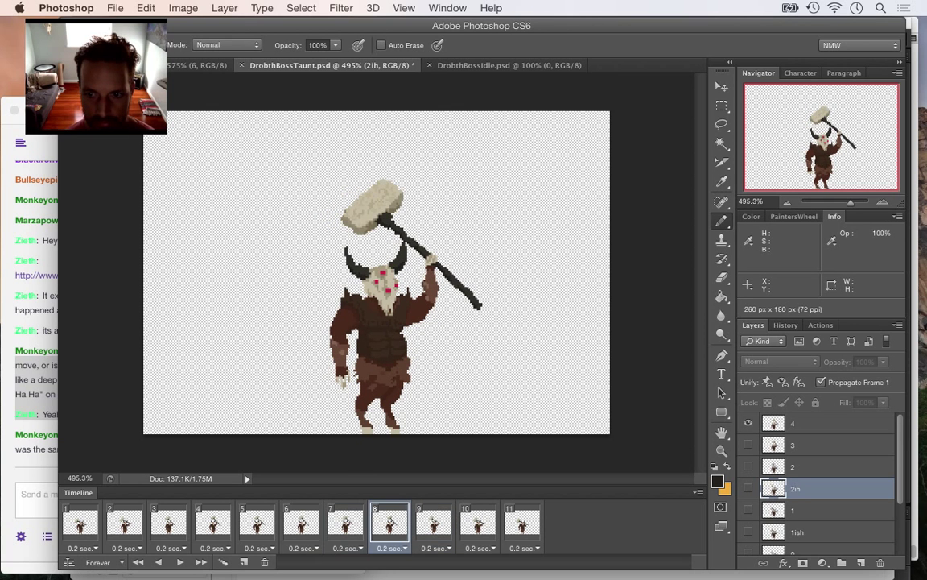
{"action": "left_click", "coordinate": [434, 525]}
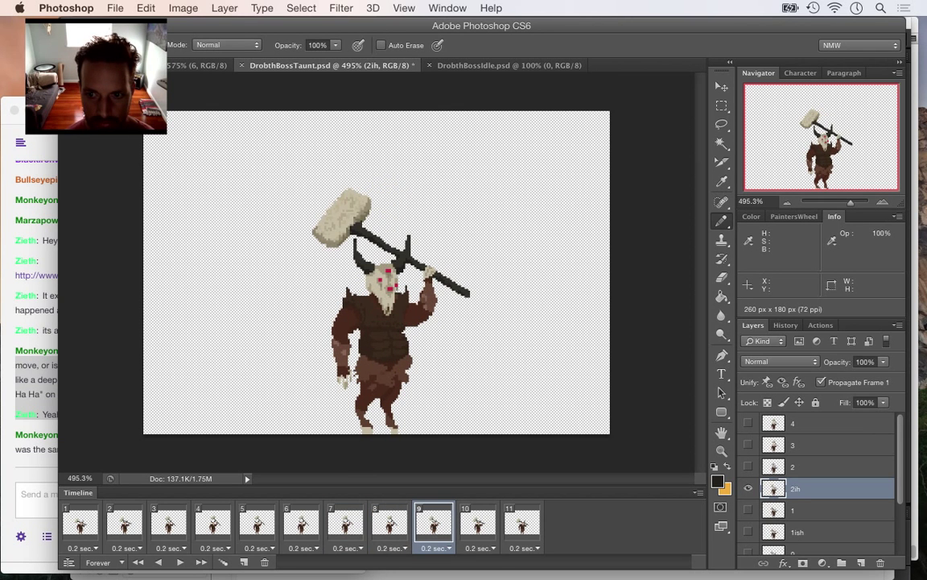
{"action": "key", "text": "super+z"}
{"action": "left_click", "coordinate": [389, 524]}
{"action": "left_click", "coordinate": [434, 524]}
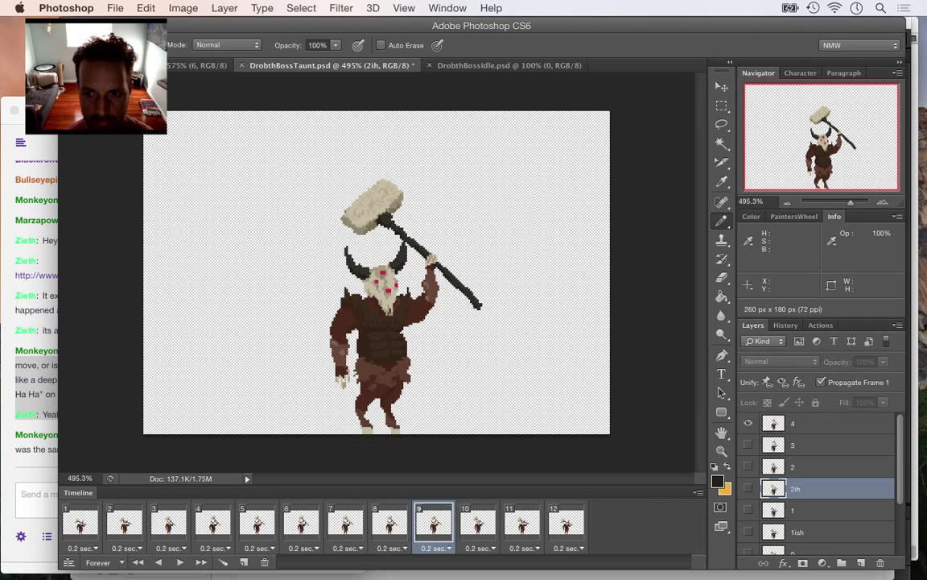
Flip through frames 5 to 8 to compare the raised-hammer poses
{"action": "left_click", "coordinate": [258, 524]}
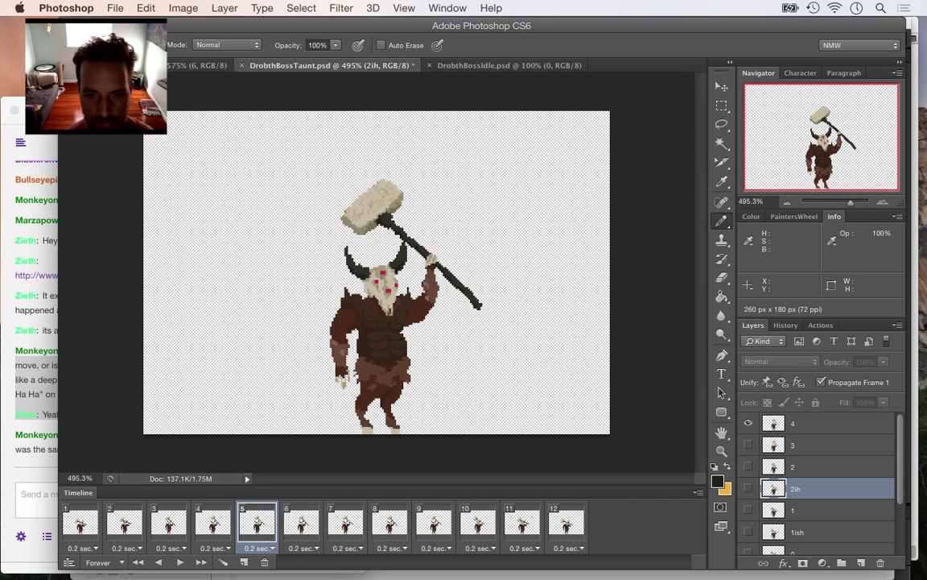
{"action": "left_click", "coordinate": [302, 524]}
{"action": "left_click", "coordinate": [346, 524]}
{"action": "left_click", "coordinate": [389, 524]}
{"action": "left_click", "coordinate": [345, 524]}
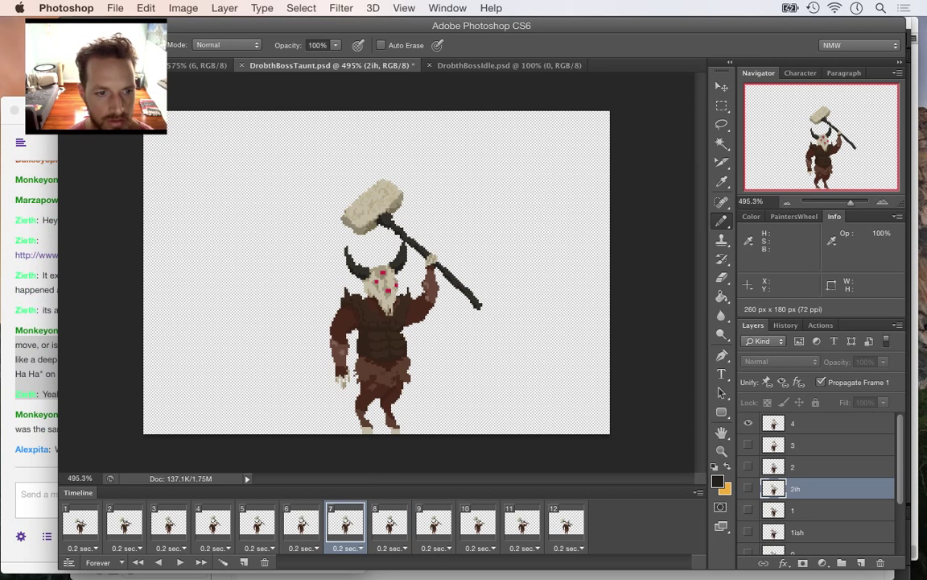
Switch to the Twitch chat in Safari, read the messages about the hammer-bobbing laugh, and return to Photoshop
{"action": "key", "text": "super+Tab"}
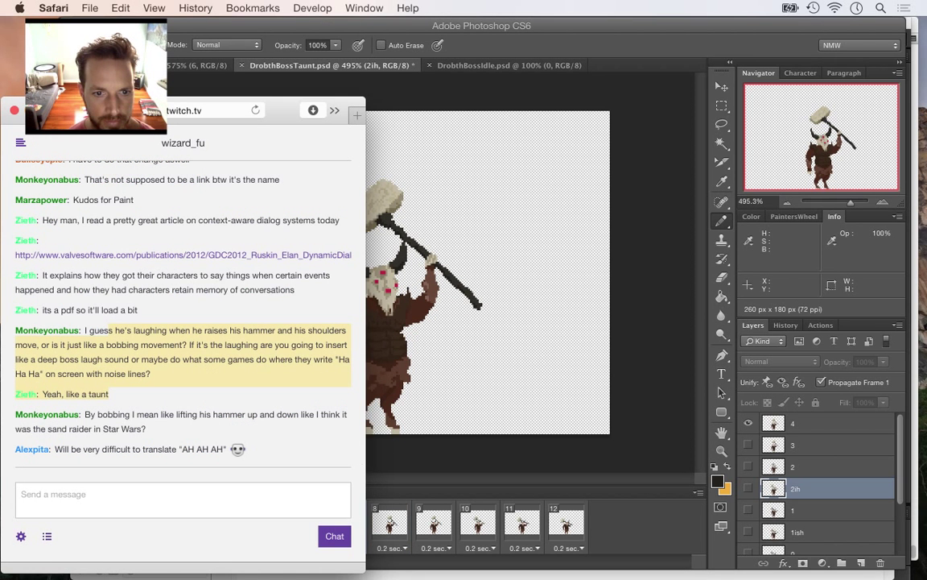
{"action": "left_click", "coordinate": [97, 415]}
{"action": "left_click_drag", "start_coordinate": [97, 415], "coordinate": [146, 429]}
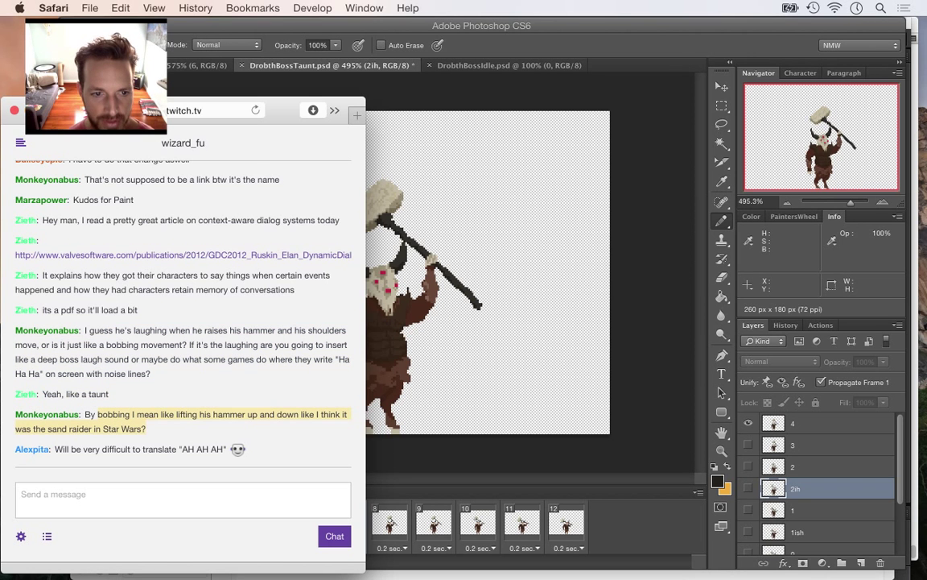
{"action": "left_click_drag", "start_coordinate": [93, 429], "coordinate": [227, 429]}
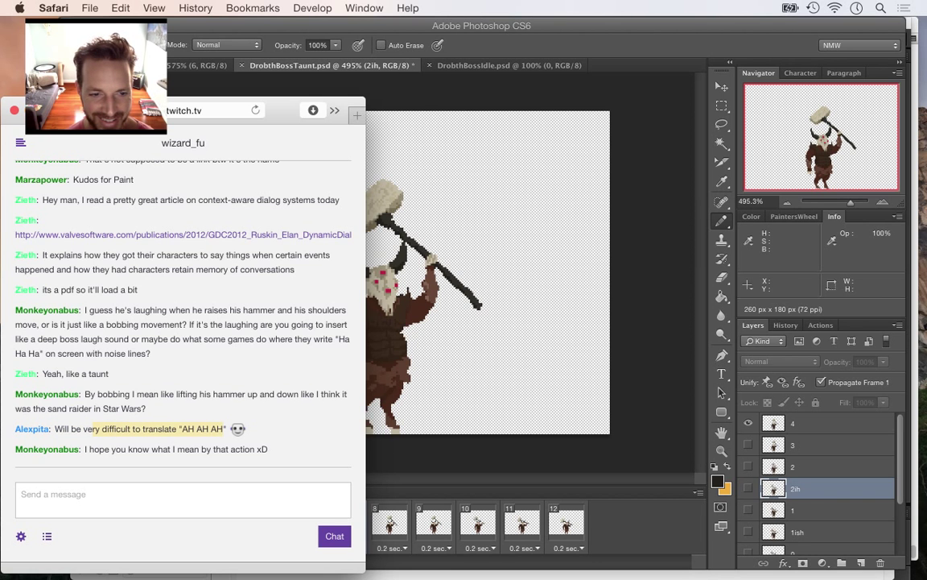
{"action": "left_click", "coordinate": [226, 429]}
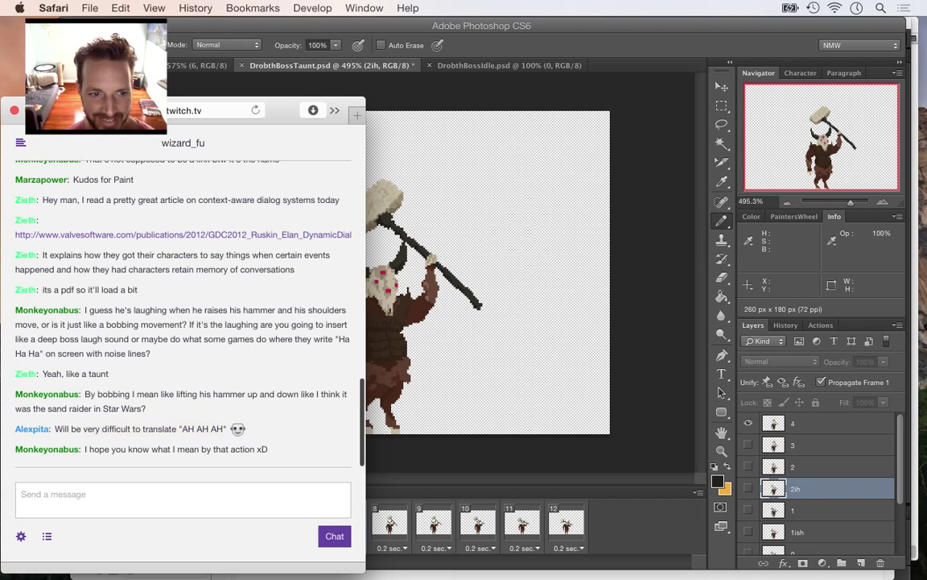
{"action": "left_click_drag", "start_coordinate": [125, 395], "coordinate": [153, 475]}
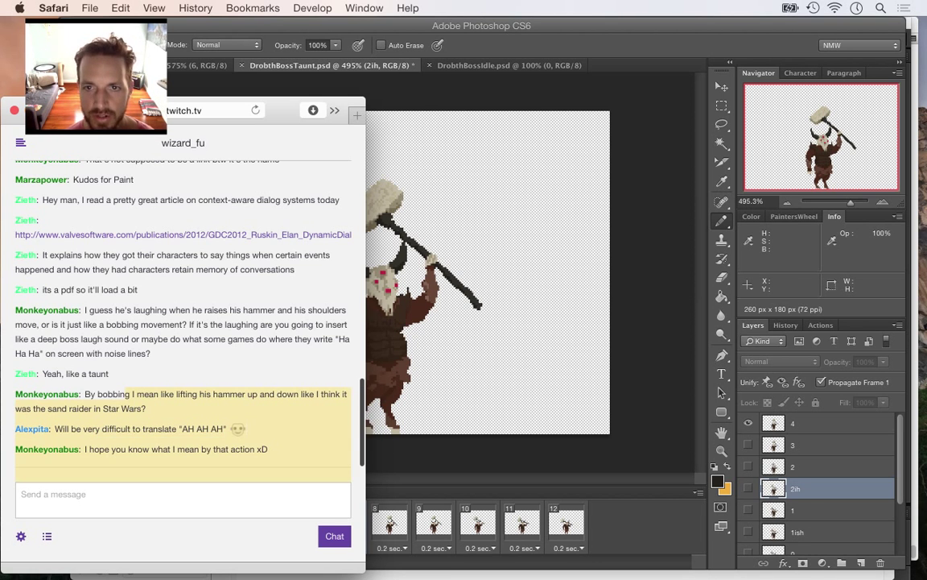
{"action": "key", "text": "super+Tab"}
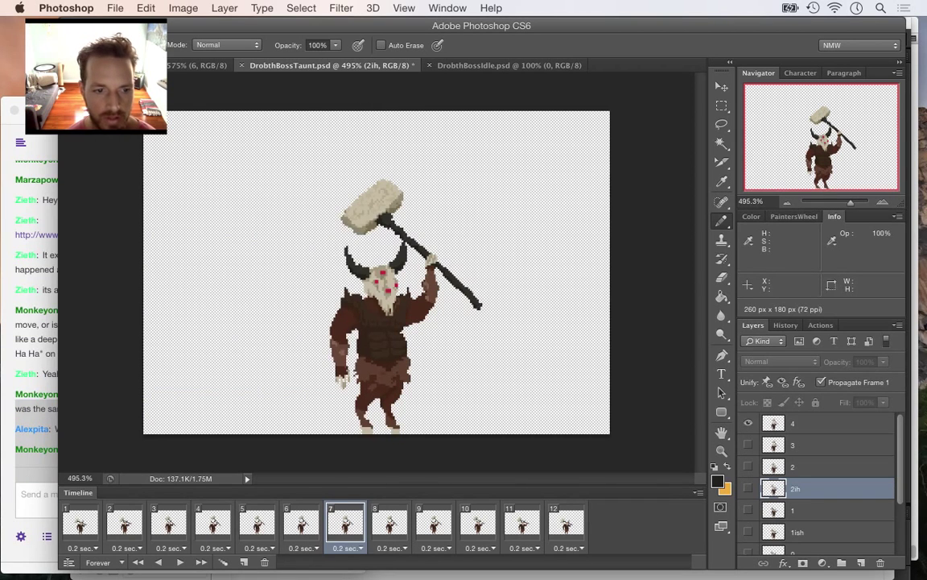
{"action": "key", "text": "super+Tab"}
{"action": "key", "text": "super+Tab"}
{"action": "key", "text": "super+Tab"}
{"action": "key", "text": "super+shift+Tab"}
{"action": "key", "text": "super+shift+Tab"}
{"action": "key", "text": "super+Tab"}
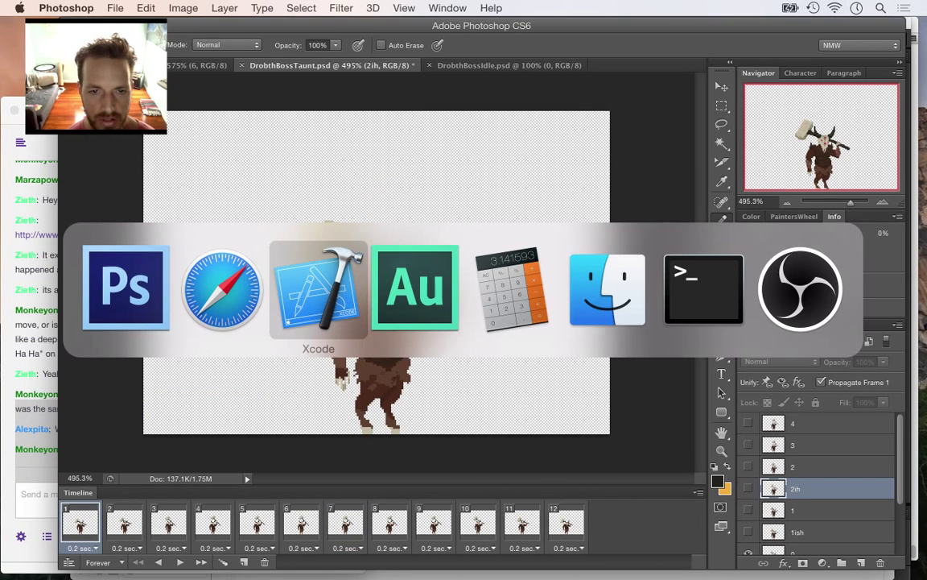
{"action": "key", "text": "super+shift+Tab"}
{"action": "key", "text": "super+shift+Tab"}
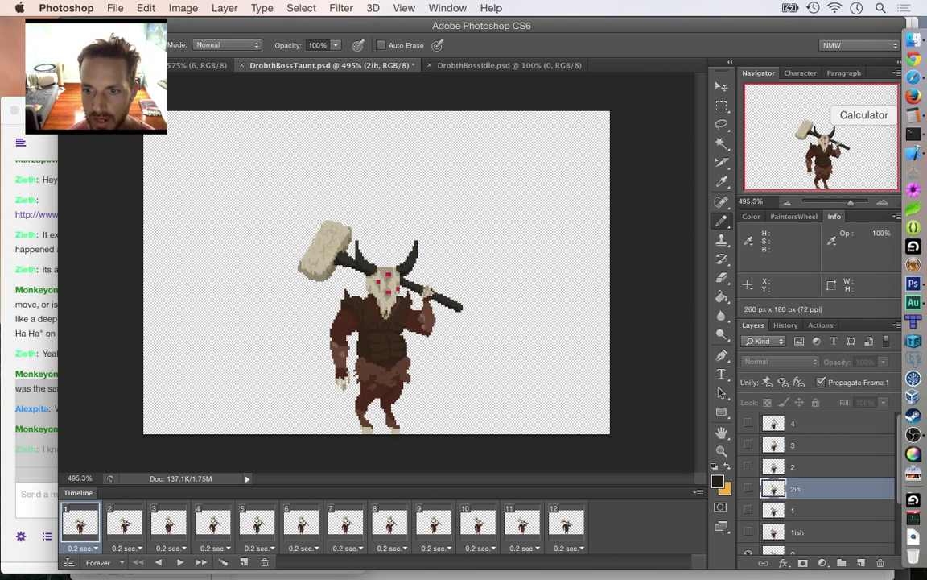
Open Calculator and multiply 12 frames by .2 seconds to work out the taunt's total duration
{"action": "left_click", "coordinate": [922, 114]}
{"action": "key", "text": "Escape"}
{"action": "type", "text": "12"}
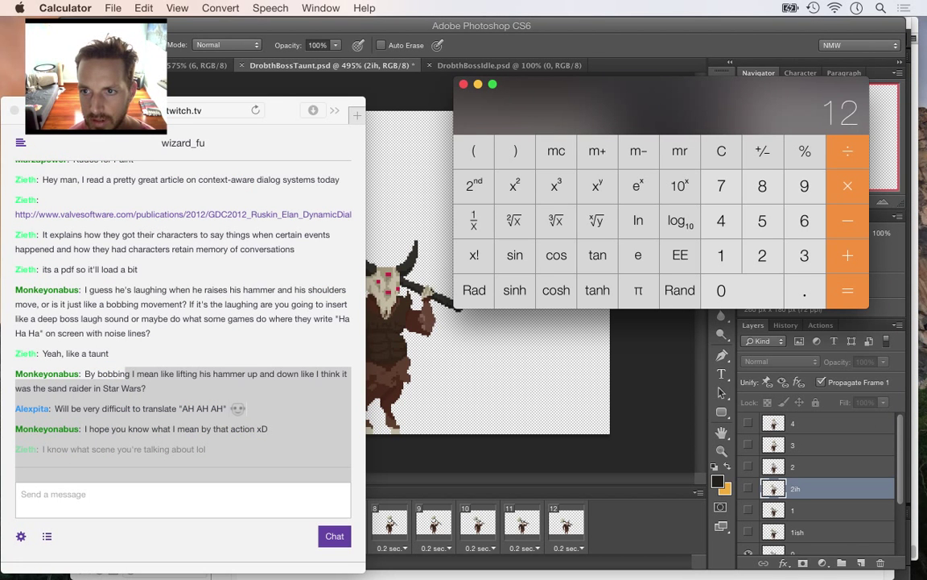
{"action": "type", "text": "*.2"}
{"action": "key", "text": "Return"}
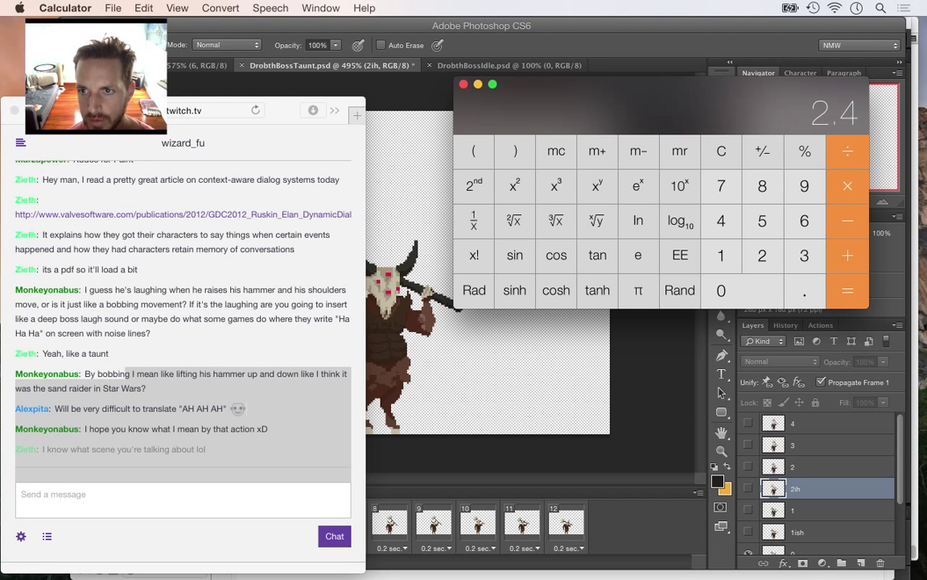
Check the Twitch chat in Safari for new messages and return to Photoshop
{"action": "key", "text": "super+Tab"}
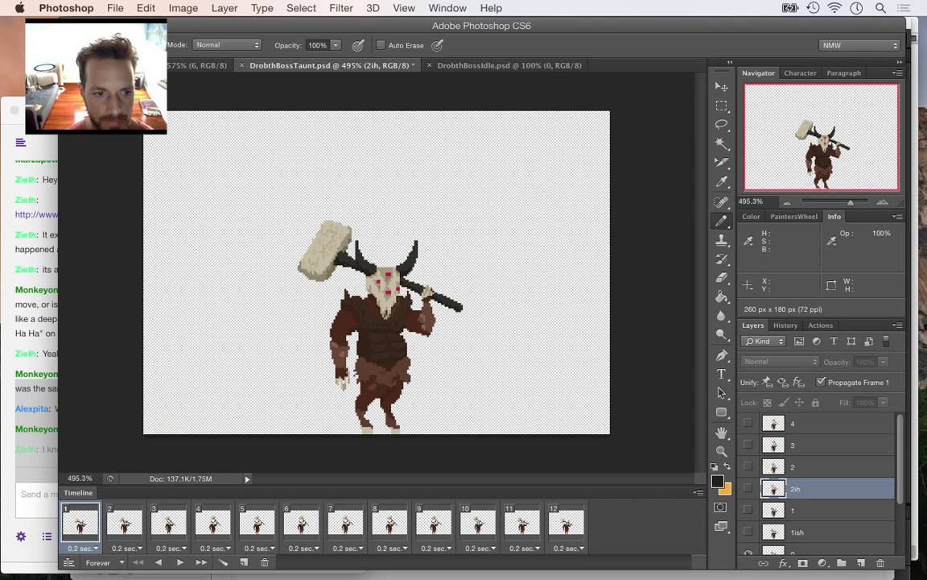
{"action": "key", "text": "super+Tab"}
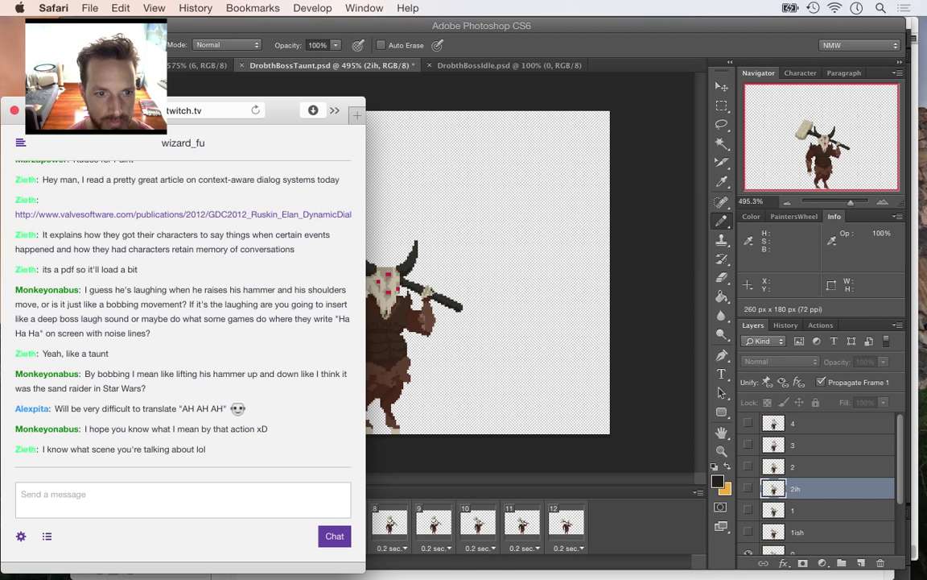
{"action": "key", "text": "super+Tab"}
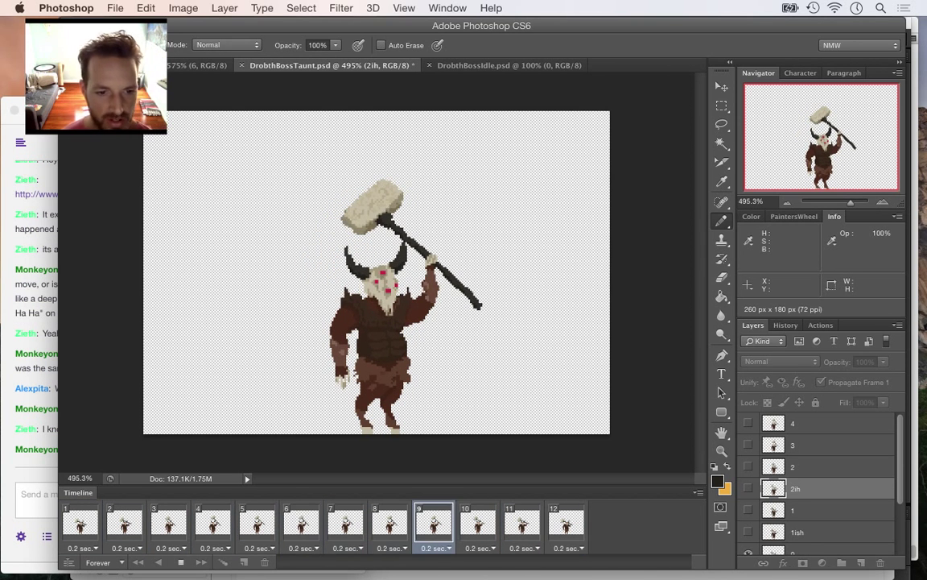
Play the twelve-frame taunt animation repeatedly to judge its timing, and stop the playback
{"action": "key", "text": "space"}
{"action": "key", "text": "space"}
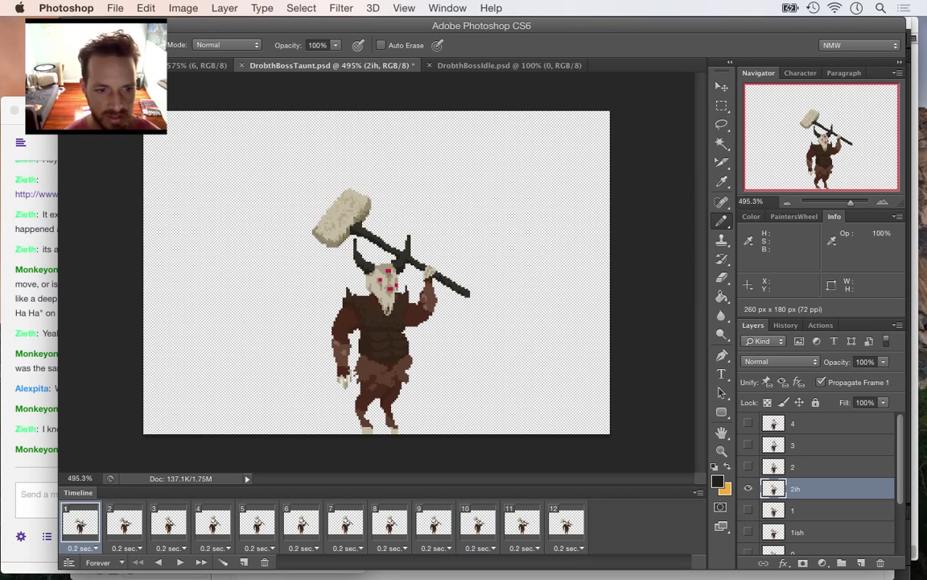
{"action": "key", "text": "space"}
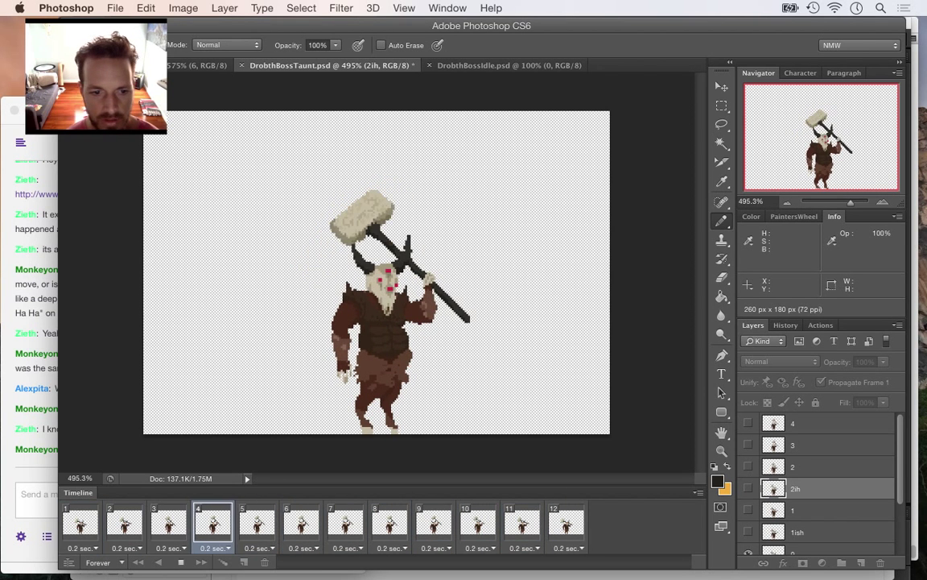
{"action": "key", "text": "space"}
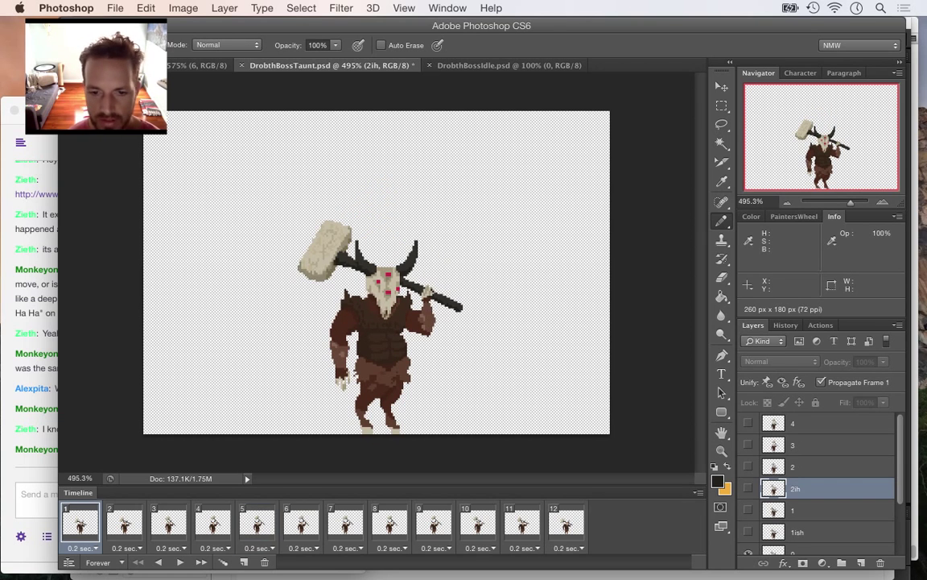
Set the delay of all twelve timeline frames to 0.1 seconds and save the document
{"action": "left_click", "coordinate": [566, 525], "text": "shift"}
{"action": "left_click", "coordinate": [569, 548]}
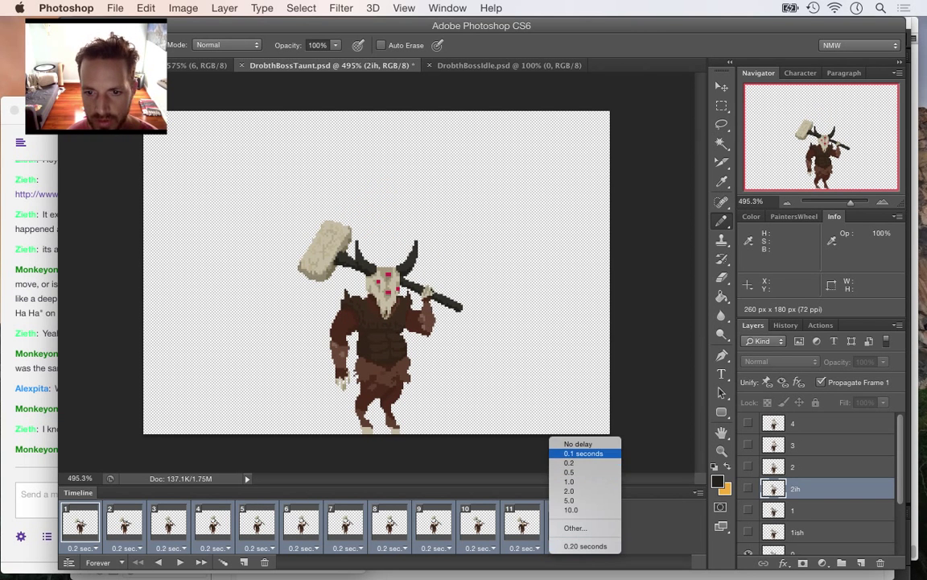
{"action": "left_click", "coordinate": [583, 453]}
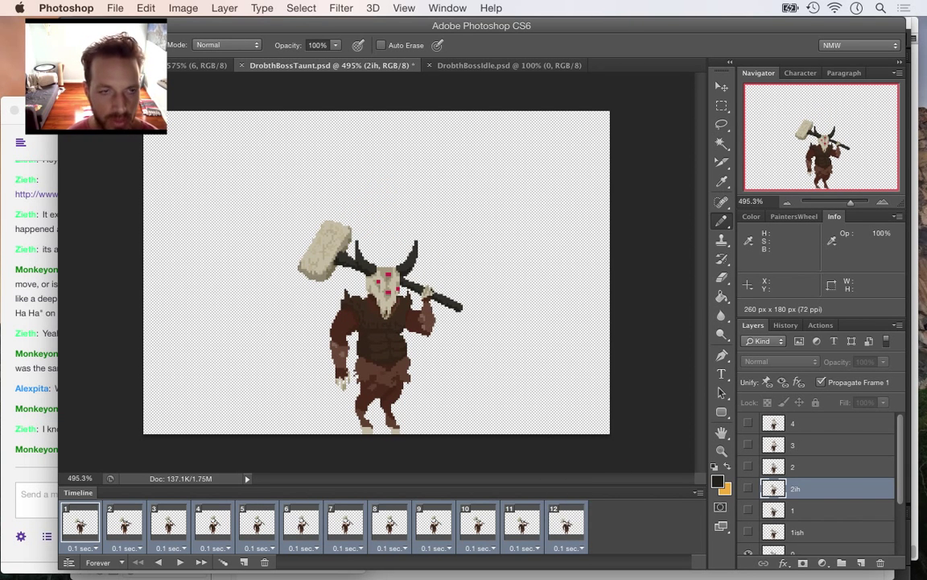
{"action": "left_click", "coordinate": [115, 8]}
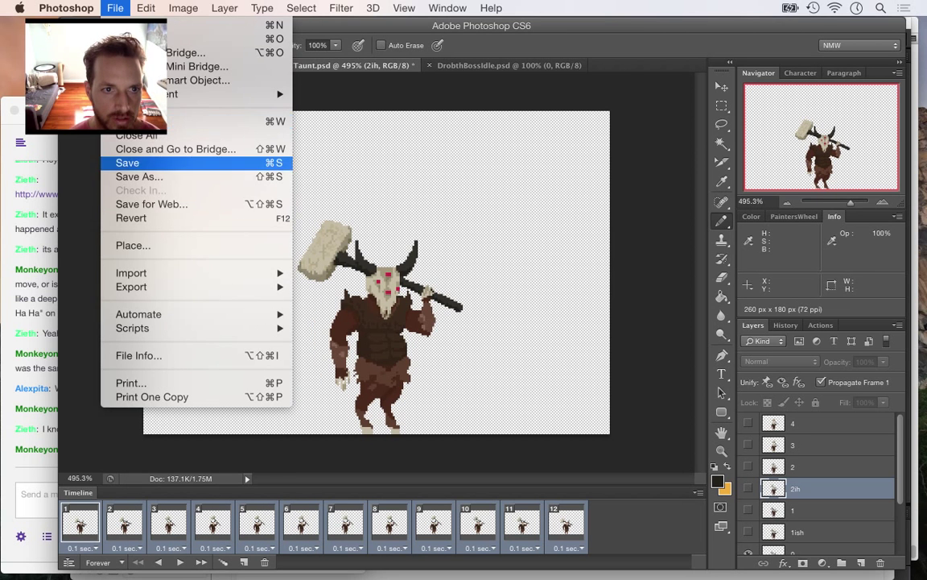
{"action": "left_click", "coordinate": [127, 163]}
Render all frames as a PNG image sequence named DrobthBossTaunt.png, at 260 x 180 document size and 10 fps, into the Foes folder
{"action": "left_click", "coordinate": [115, 8]}
{"action": "mouse_move", "coordinate": [131, 286]}
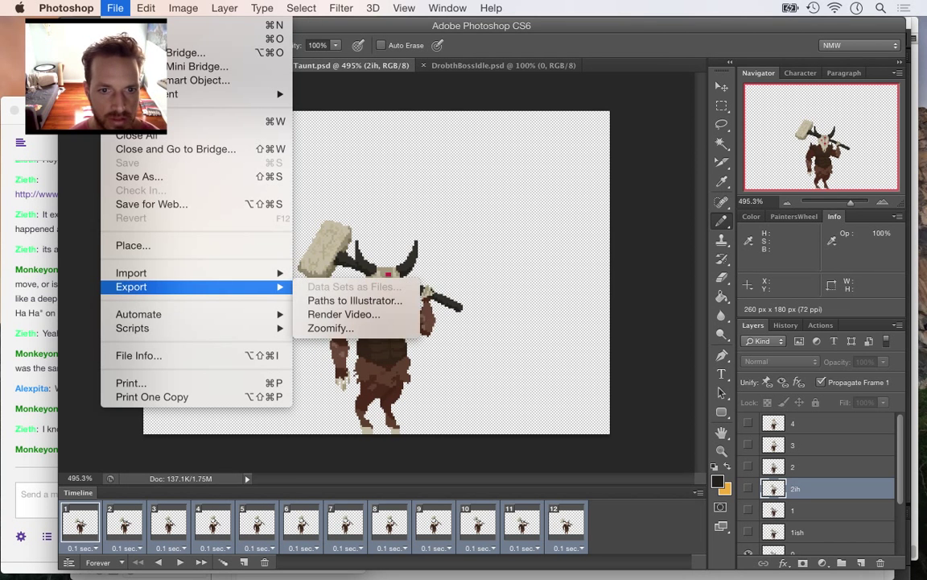
{"action": "left_click", "coordinate": [343, 314]}
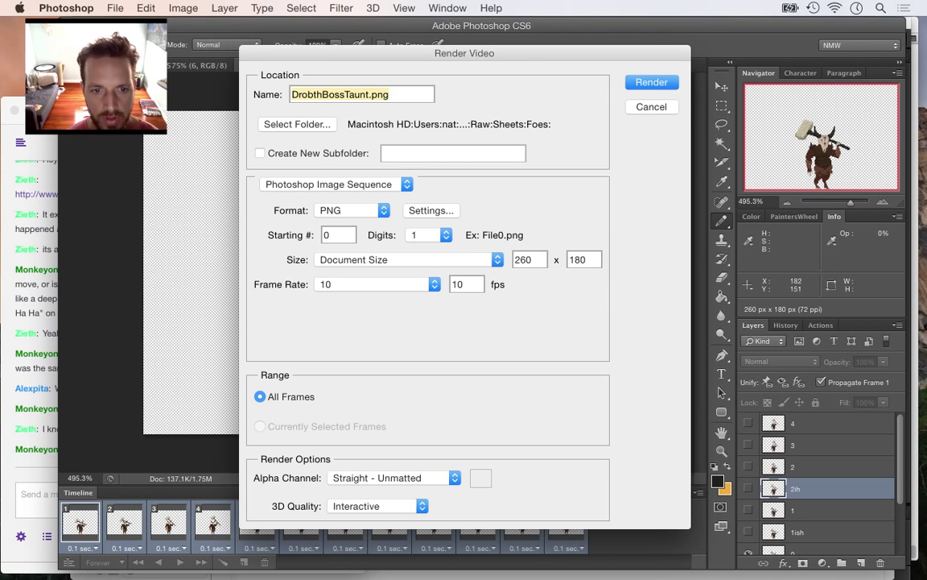
{"action": "key", "text": "Return"}
{"action": "key", "text": "Return"}
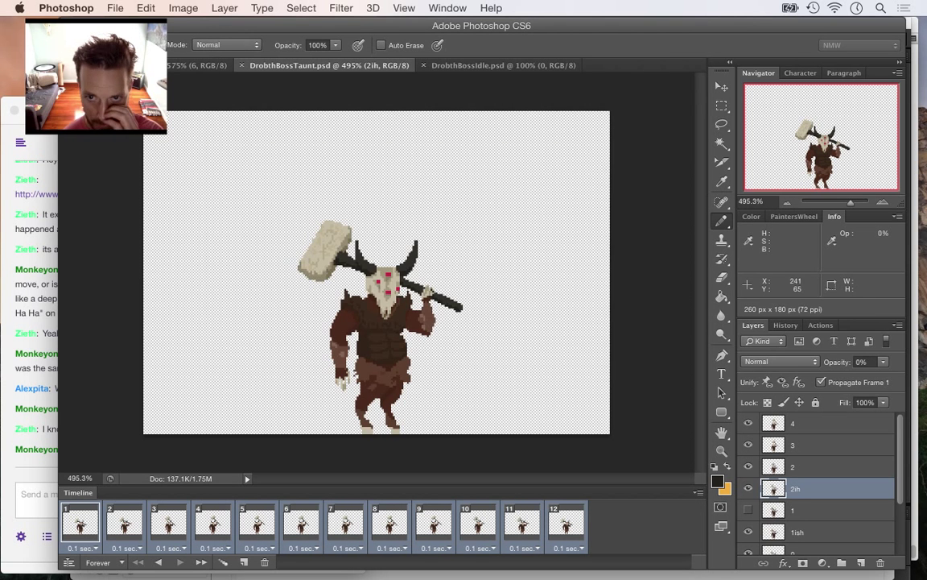
Switch to Finder and open the Foes folder inside Sheets in a new window
{"action": "key", "text": "super+Tab"}
{"action": "key", "text": "super+Tab"}
{"action": "key", "text": "super+Tab"}
{"action": "key", "text": "super+Tab"}
{"action": "key", "text": "super+Tab"}
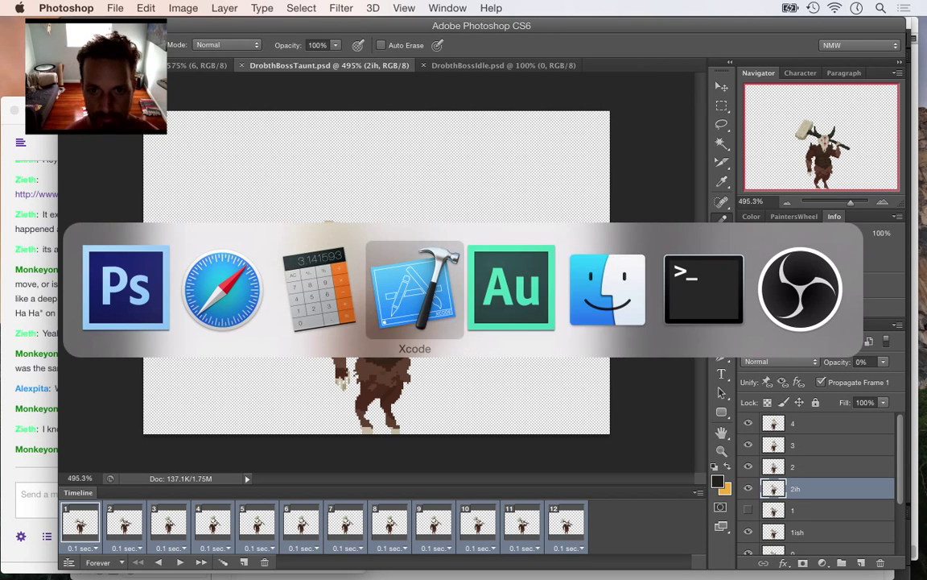
{"action": "key", "text": "super+grave"}
{"action": "key", "text": "super+grave"}
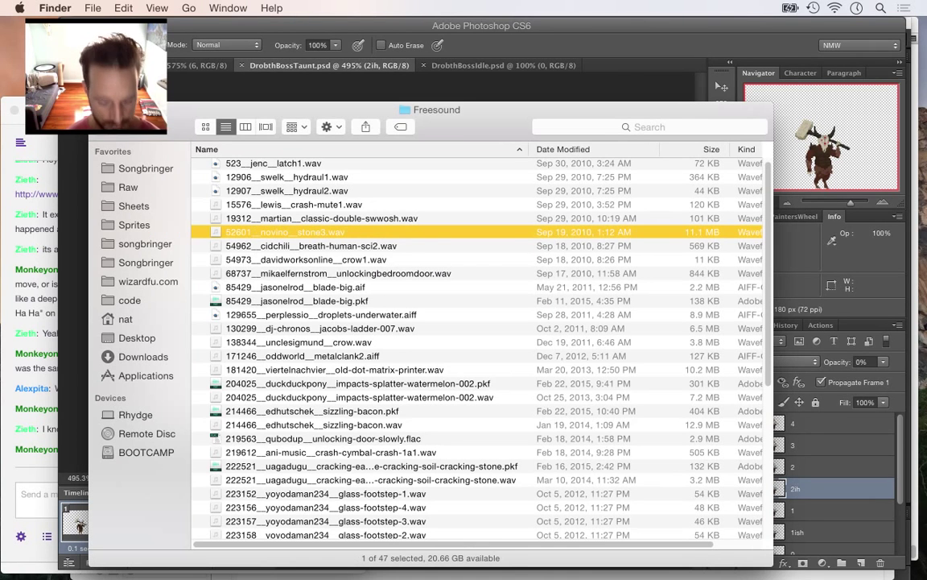
{"action": "key", "text": "super+n"}
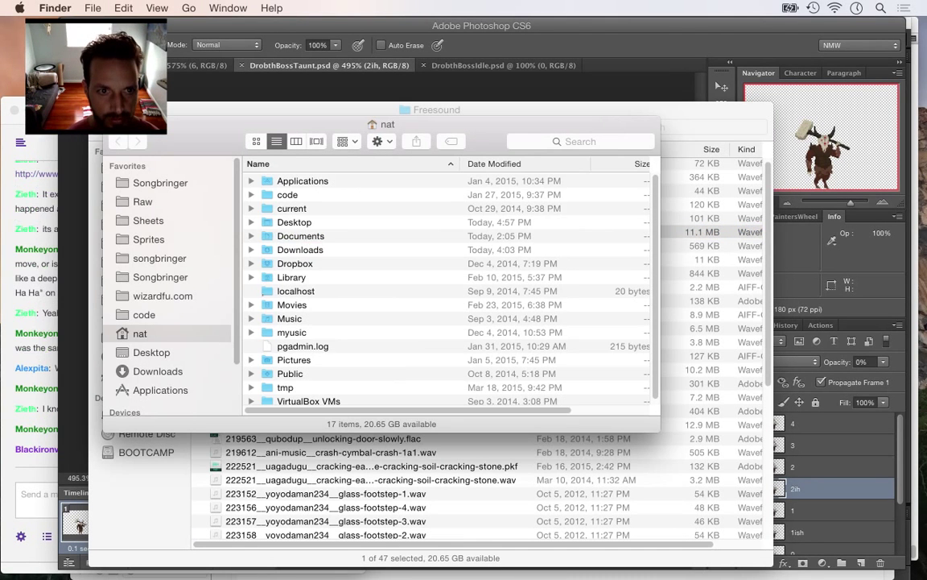
{"action": "left_click", "coordinate": [148, 221]}
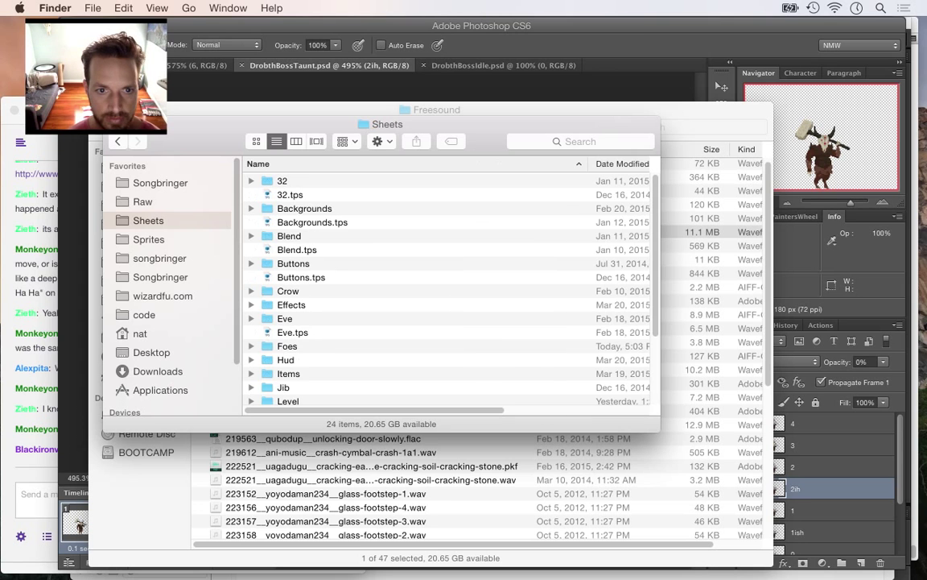
{"action": "double_click", "coordinate": [287, 347]}
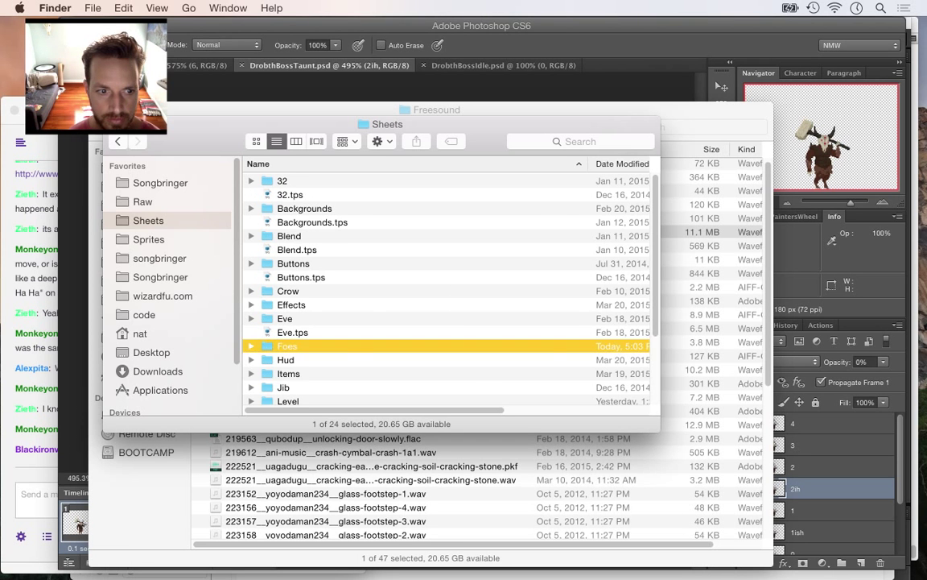
Enlarge the Foes window and find the rendered DrobthBossTaunt PNG frames in the file list
{"action": "left_click_drag", "start_coordinate": [659, 432], "coordinate": [731, 529]}
{"action": "left_click_drag", "start_coordinate": [727, 246], "coordinate": [727, 292]}
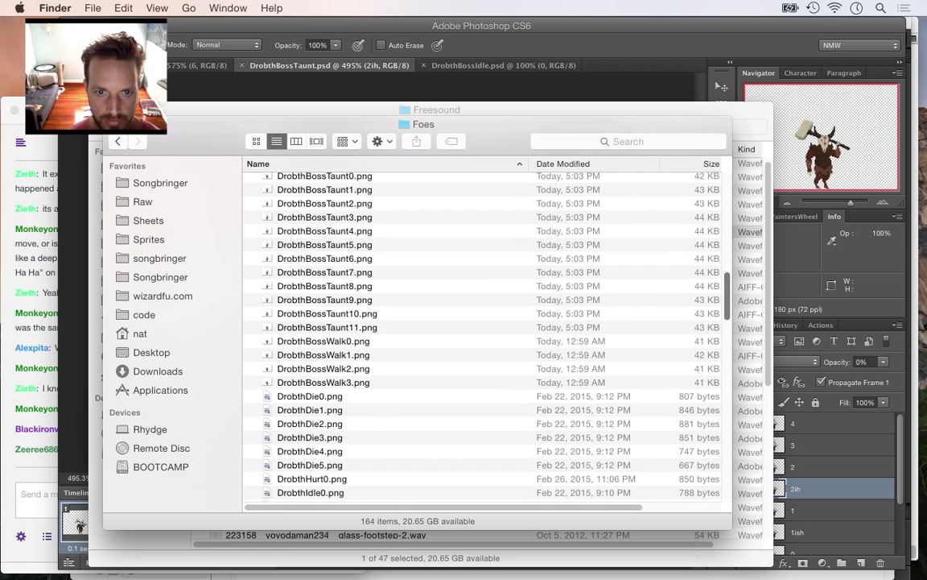
{"action": "scroll", "coordinate": [483, 338], "scroll_direction": "up", "scroll_amount": 3}
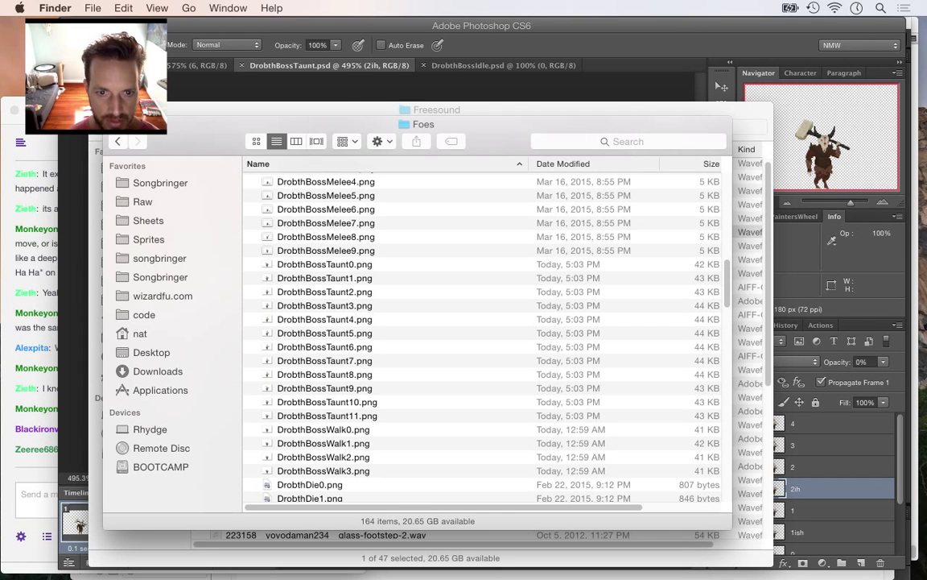
Switch to the Twitch chat in Safari and read the two newest messages
{"action": "left_click", "coordinate": [34, 354]}
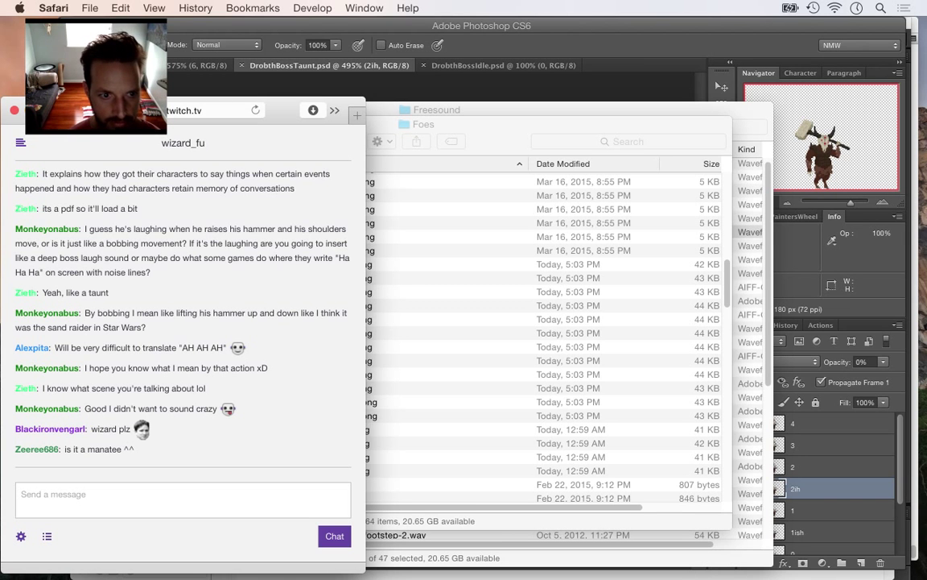
{"action": "left_click_drag", "start_coordinate": [103, 429], "coordinate": [134, 449]}
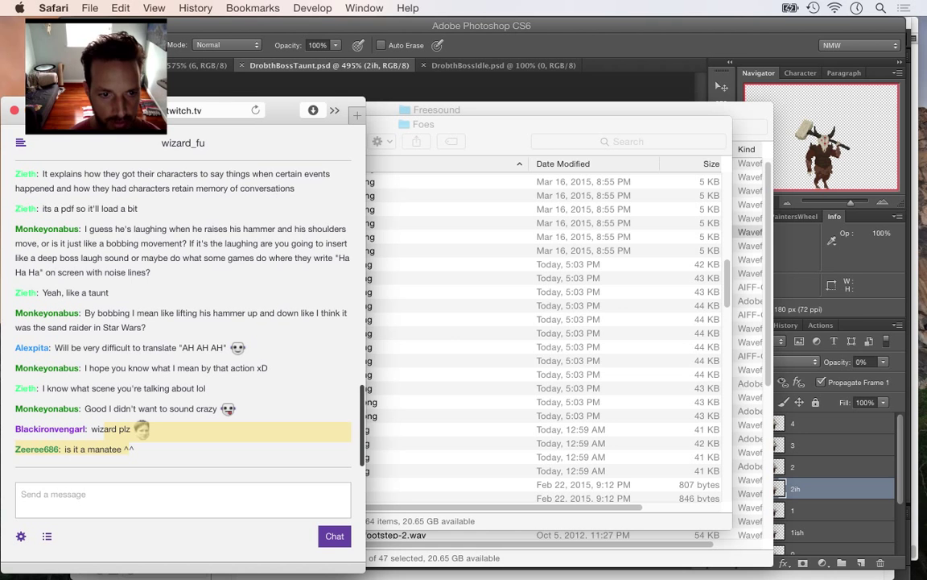
Switch to Xcode and open the DrobthBoss.plist profile from the Profiles folder of the Songbringer assets
{"action": "key", "text": "super+Tab"}
{"action": "key", "text": "super+Tab"}
{"action": "key", "text": "super+Tab"}
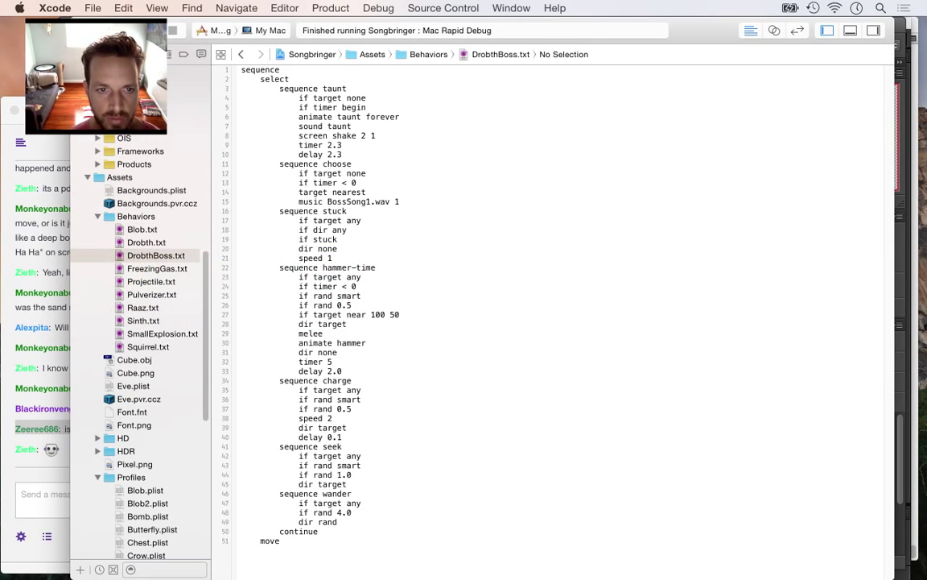
{"action": "scroll", "coordinate": [141, 322], "scroll_direction": "up", "scroll_amount": 15}
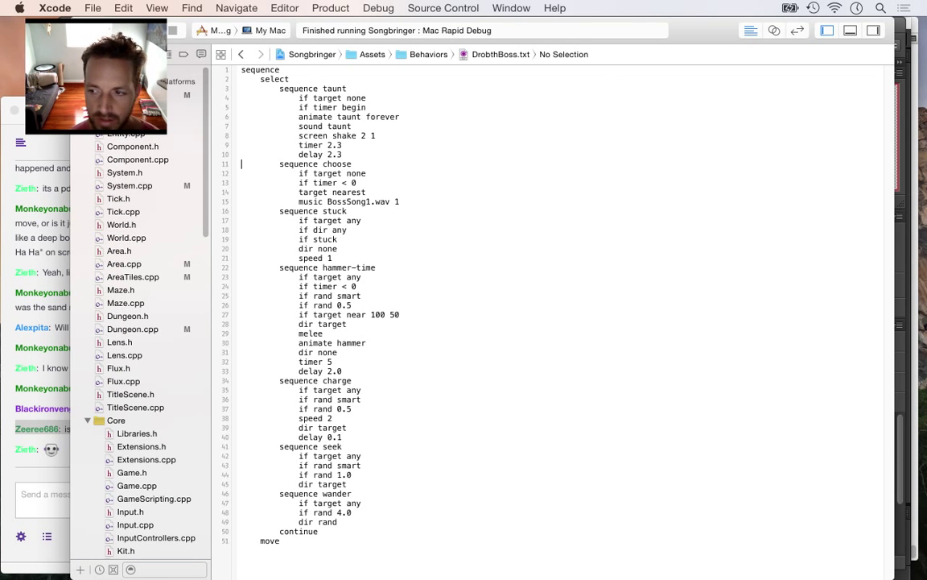
{"action": "scroll", "coordinate": [141, 322], "scroll_direction": "down", "scroll_amount": 15}
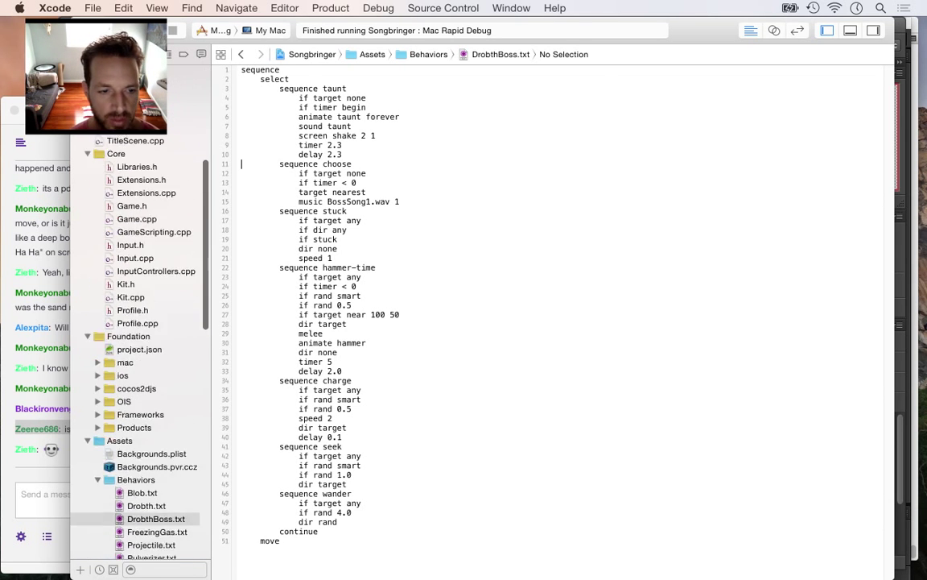
{"action": "scroll", "coordinate": [141, 322], "scroll_direction": "down", "scroll_amount": 10}
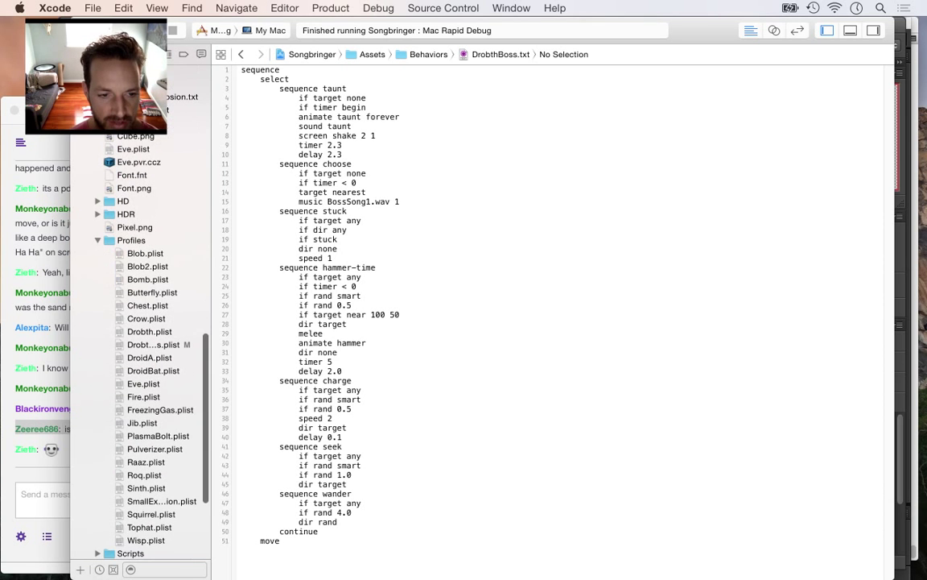
{"action": "scroll", "coordinate": [141, 322], "scroll_direction": "up", "scroll_amount": 3}
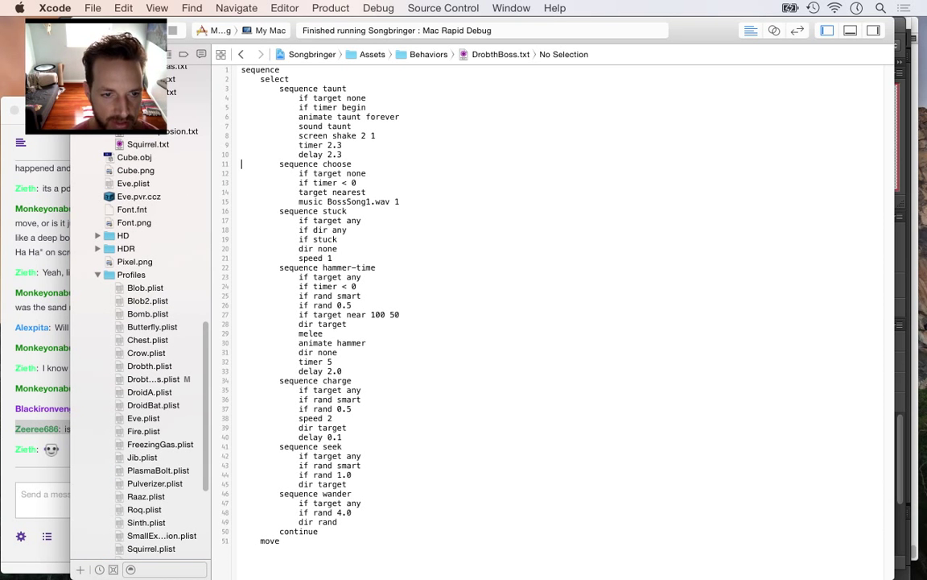
{"action": "left_click", "coordinate": [153, 379]}
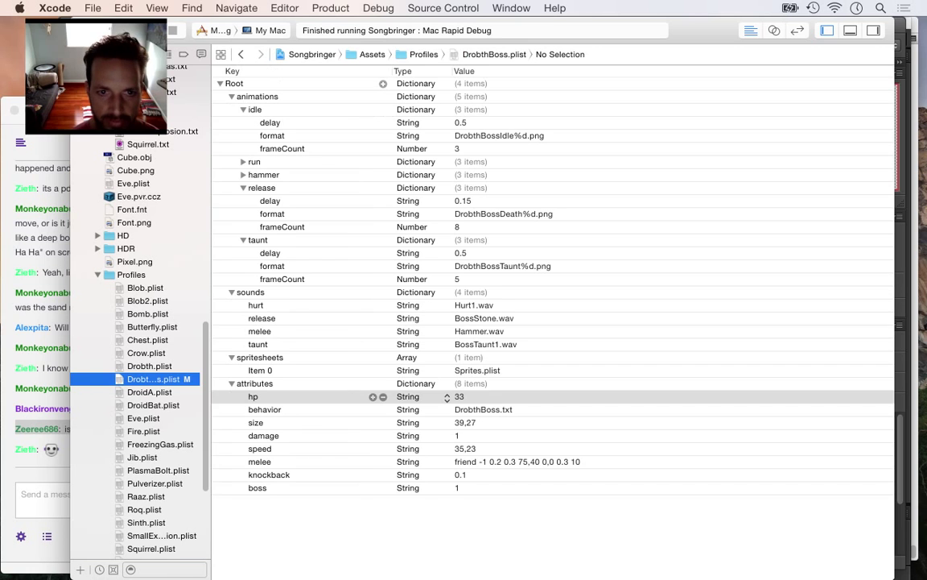
Set the taunt animation's frameCount to 12 and its delay to 0.2
{"action": "left_click", "coordinate": [458, 227]}
{"action": "left_click", "coordinate": [457, 279]}
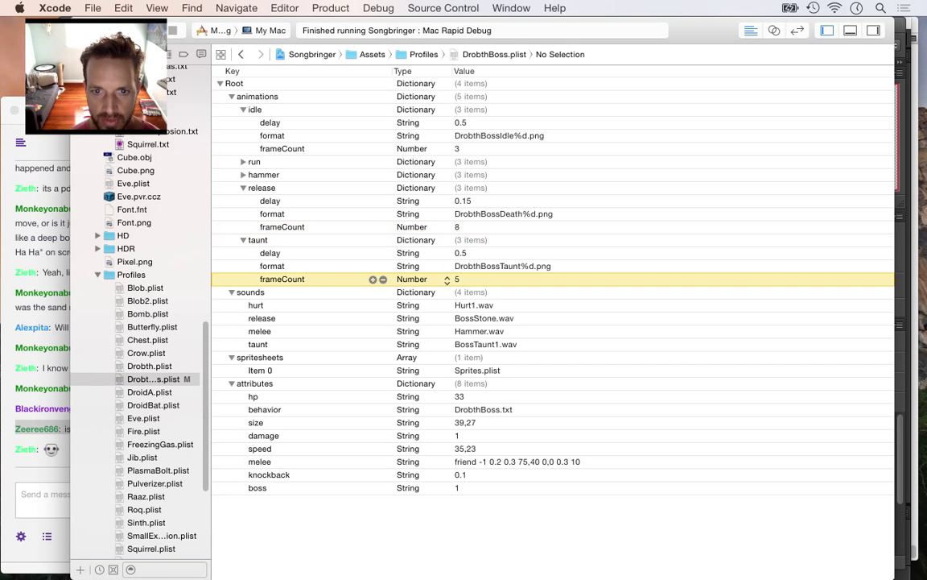
{"action": "double_click", "coordinate": [458, 279]}
{"action": "type", "text": "12"}
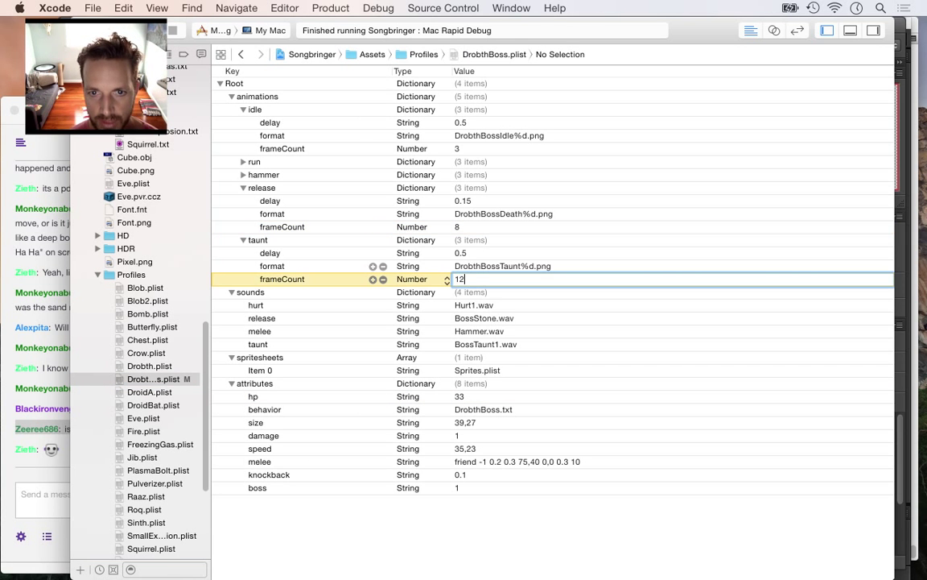
{"action": "double_click", "coordinate": [460, 253]}
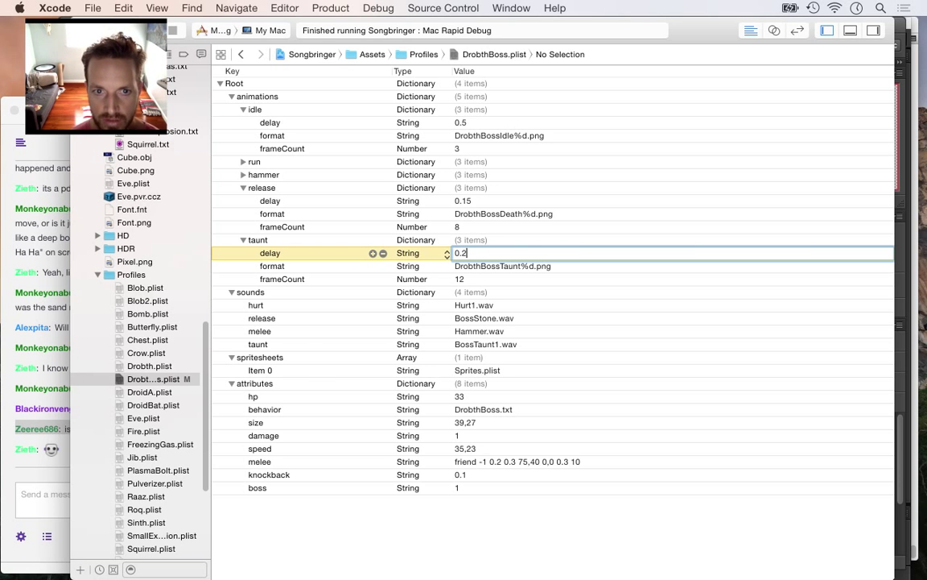
{"action": "key", "text": "Return"}
Build and run Songbringer with the sound volume raised, and quit the game at the title scene
{"action": "key", "text": "super+r"}
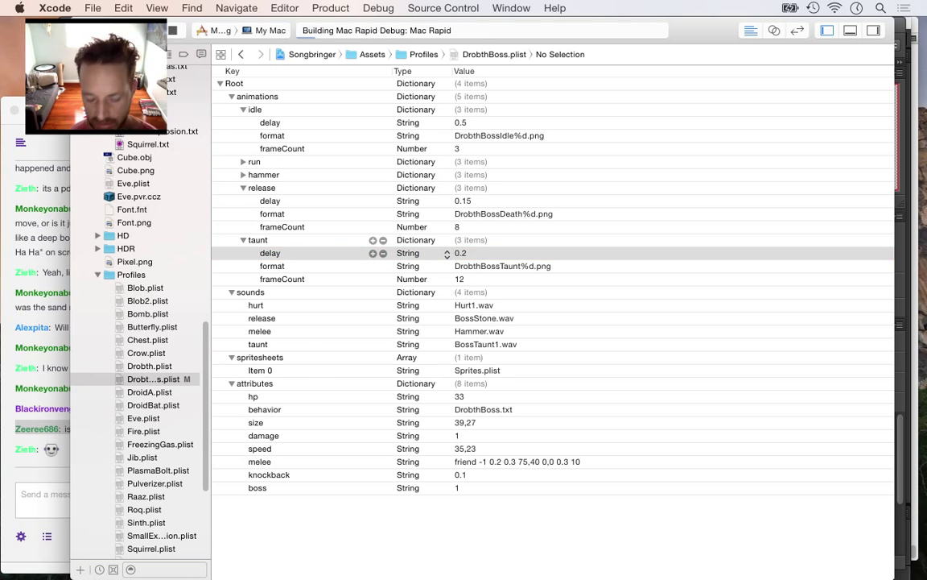
{"action": "key", "text": "XF86AudioRaiseVolume"}
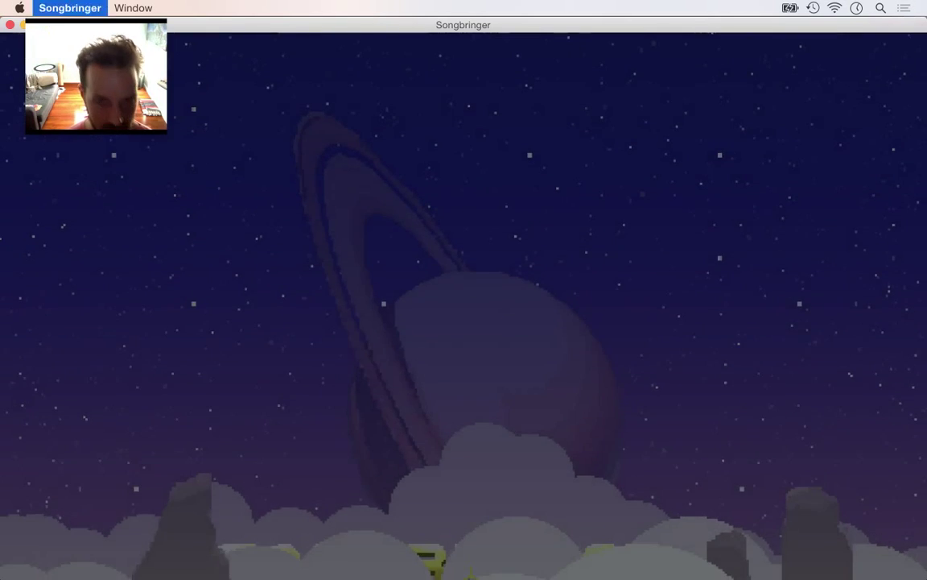
{"action": "key", "text": "super+q"}
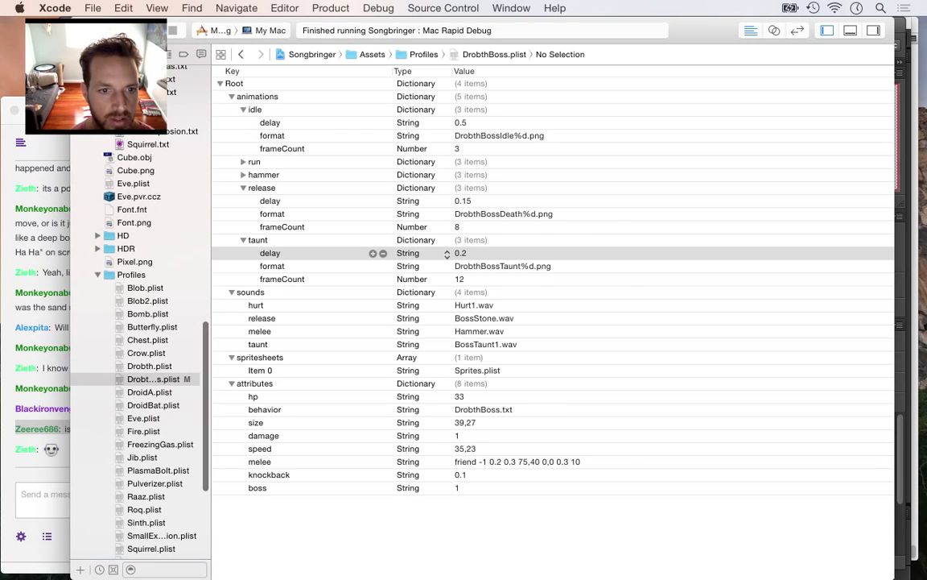
Set the kSkipMenu define to 1 in Constants.h and rebuild the project
{"action": "scroll", "coordinate": [141, 314], "scroll_direction": "up", "scroll_amount": 15}
{"action": "left_click", "coordinate": [137, 95]}
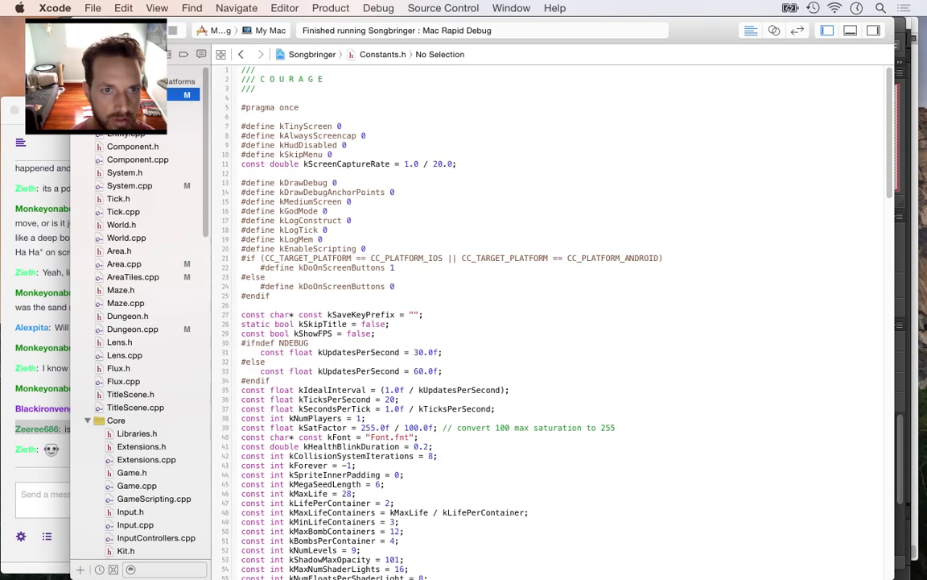
{"action": "left_click", "coordinate": [333, 155]}
{"action": "key", "text": "BackSpace"}
{"action": "type", "text": "1"}
{"action": "key", "text": "super+r"}
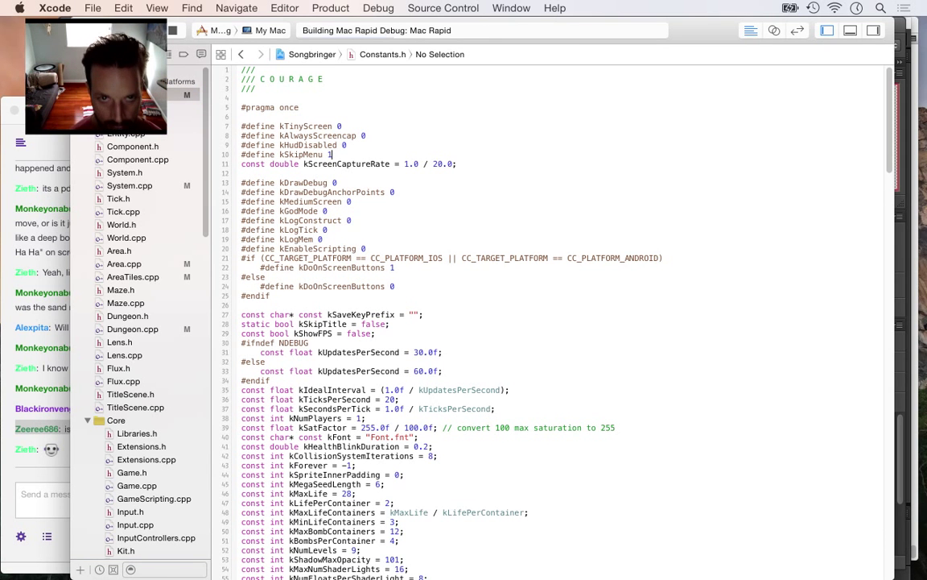
Switch to Terminal and list the saved game data with the command songbringer read
{"action": "key", "text": "super+Tab"}
{"action": "key", "text": "super+Tab"}
{"action": "key", "text": "super+Tab"}
{"action": "key", "text": "super+Tab"}
{"action": "key", "text": "super+Tab"}
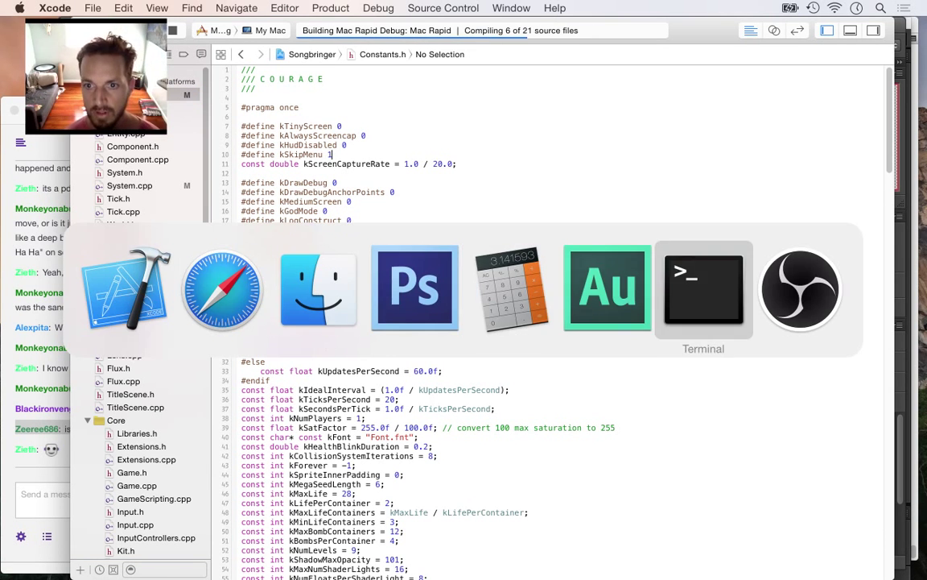
{"action": "key", "text": "Up"}
{"action": "key", "text": "Return"}
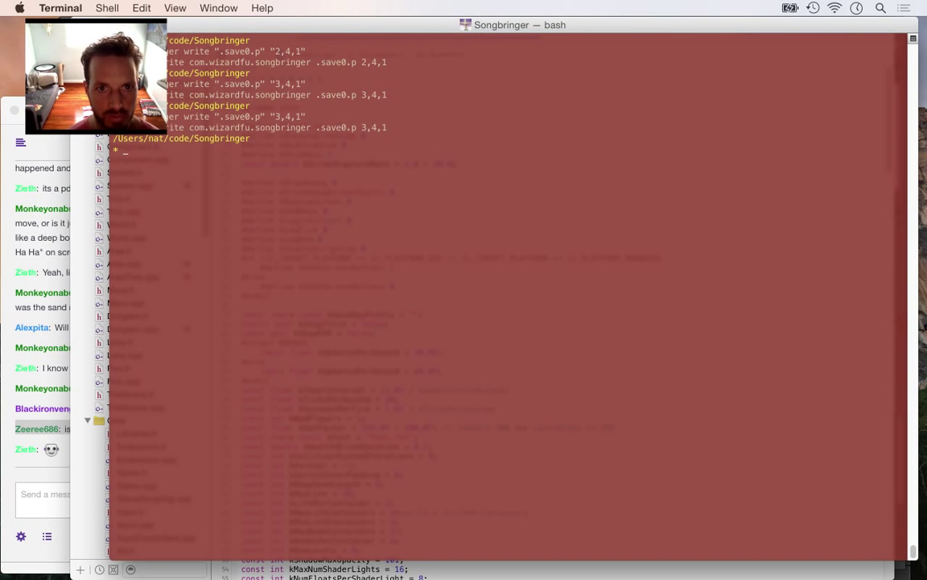
{"action": "type", "text": "songbringer re"}
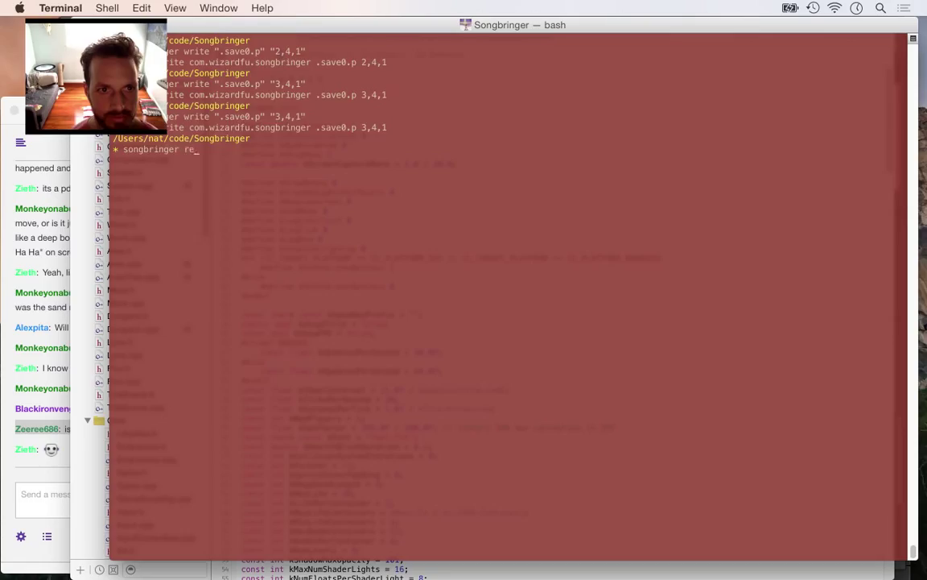
{"action": "type", "text": "ad"}
{"action": "key", "text": "Return"}
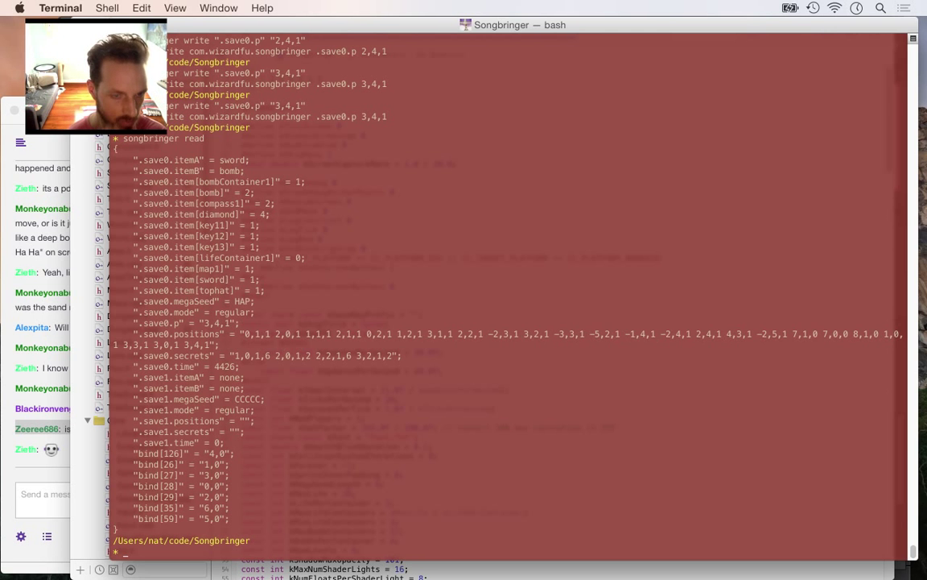
Return to Xcode, run Songbringer to watch the boss's taunt animation in the boss room, and quit the game
{"action": "key", "text": "super+Tab"}
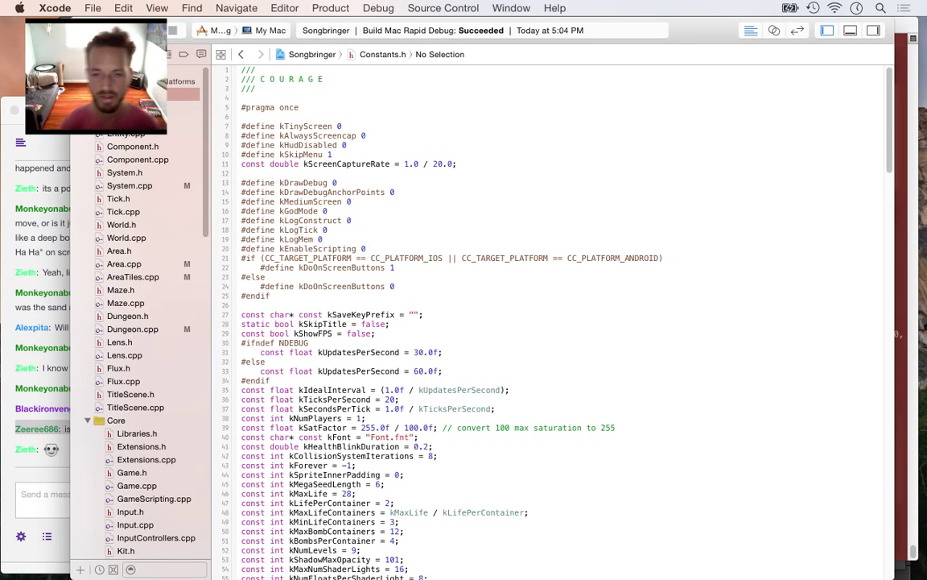
{"action": "key", "text": "super+r"}
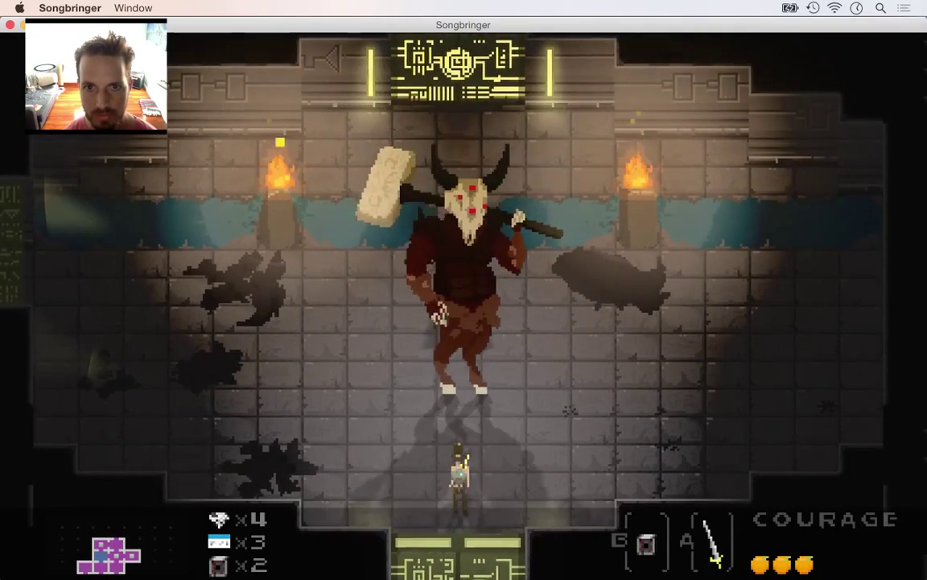
{"action": "key", "text": "super+q"}
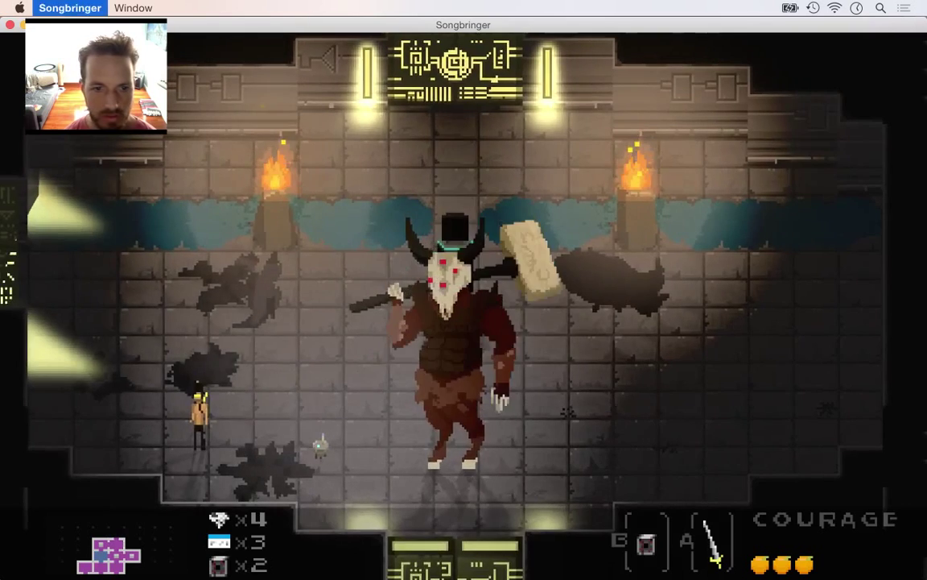
{"action": "key", "text": "super+q"}
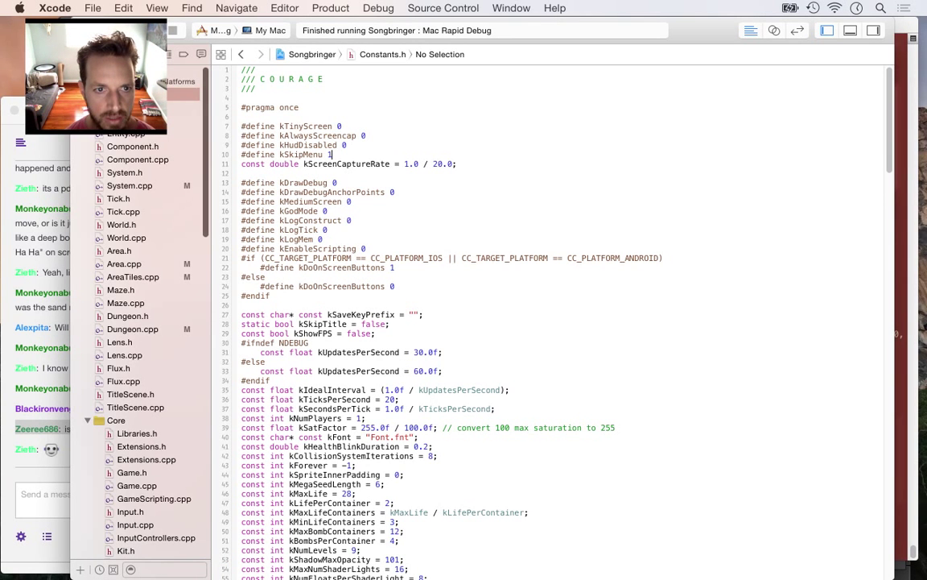
Set the taunt animation's delay to 0.25 in DrobthBoss.plist
{"action": "scroll", "coordinate": [140, 346], "scroll_direction": "down", "scroll_amount": 15}
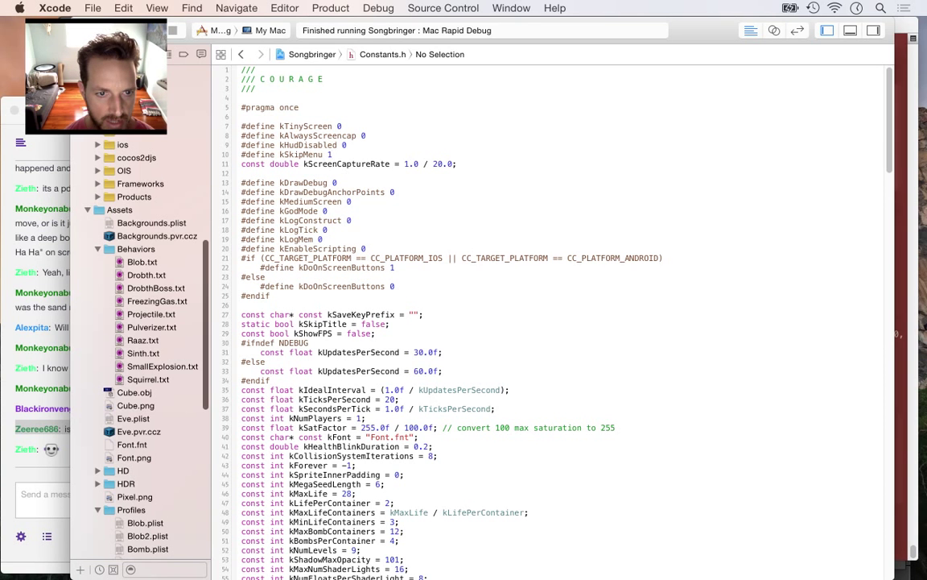
{"action": "scroll", "coordinate": [149, 405], "scroll_direction": "down", "scroll_amount": 8}
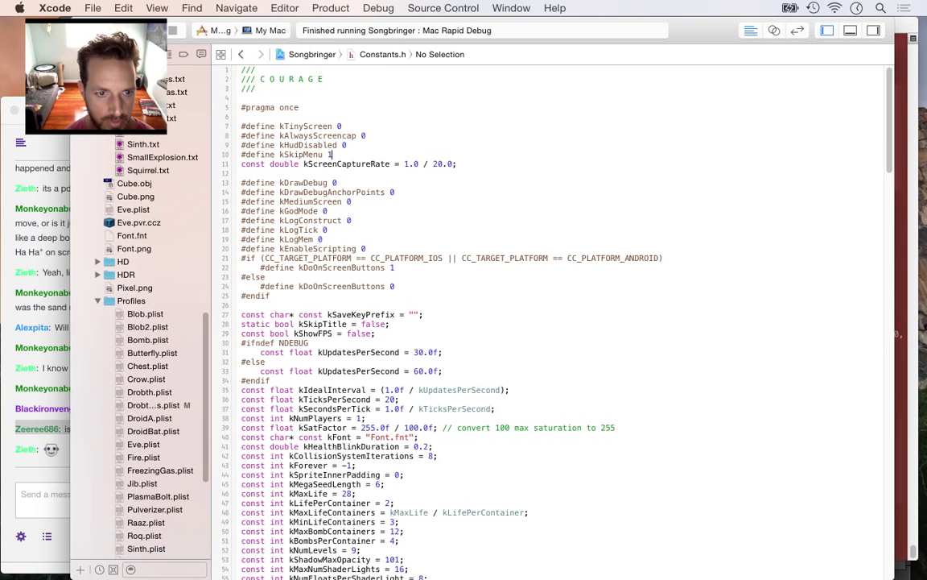
{"action": "left_click", "coordinate": [151, 405]}
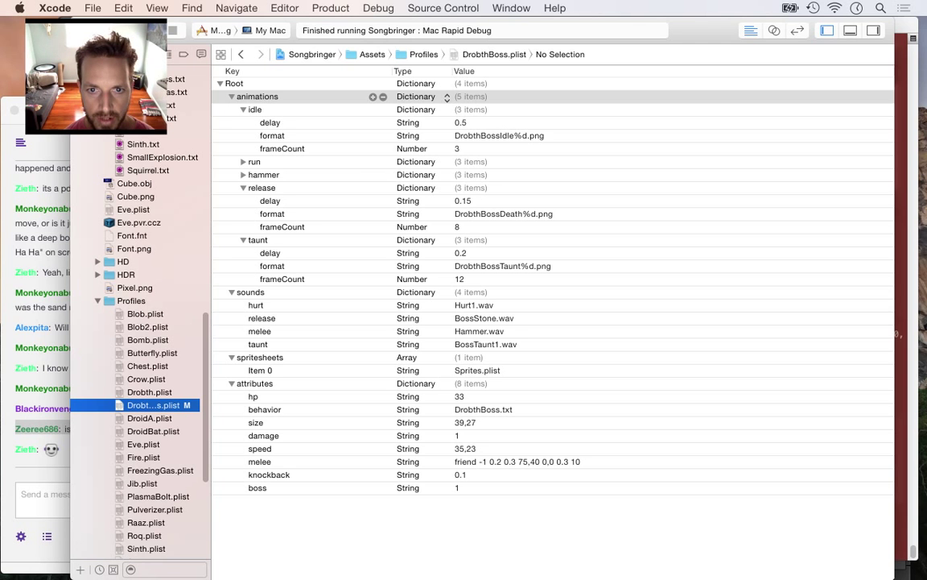
{"action": "double_click", "coordinate": [461, 253]}
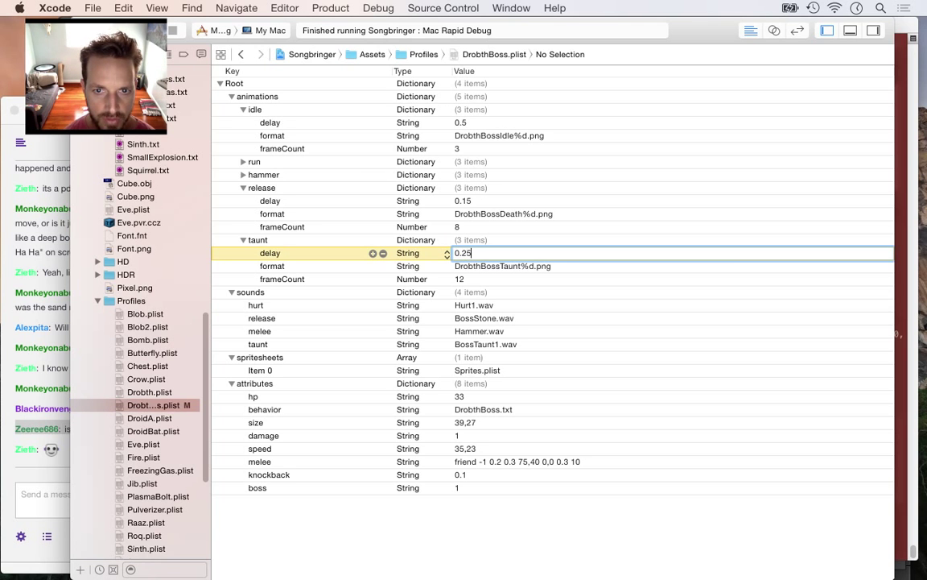
{"action": "key", "text": "Return"}
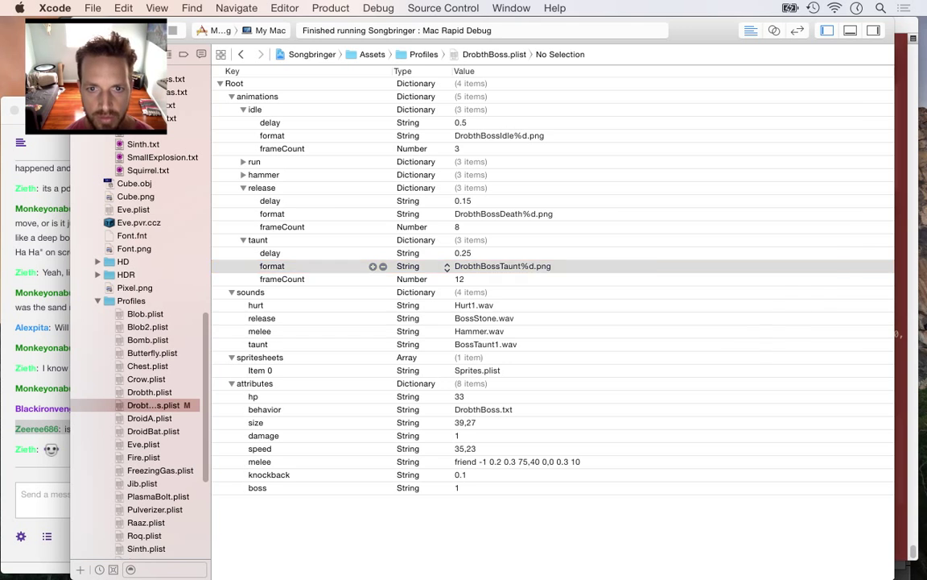
Switch to Calculator and compute the taunt's total duration as 0.25 times 12
{"action": "key", "text": "super+Tab"}
{"action": "key", "text": "super+Tab"}
{"action": "key", "text": "super+Tab"}
{"action": "key", "text": "super+Tab"}
{"action": "key", "text": "super+Tab"}
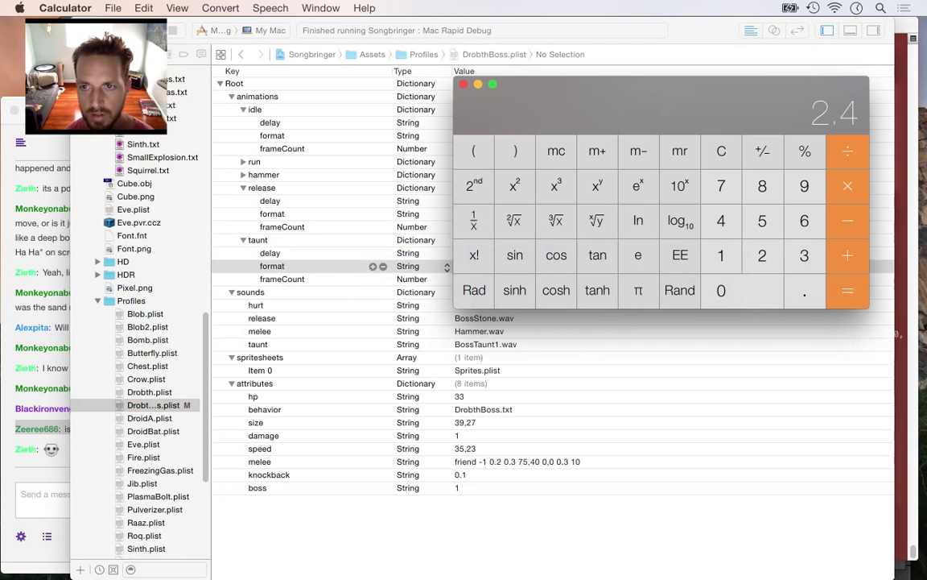
{"action": "key", "text": "Escape"}
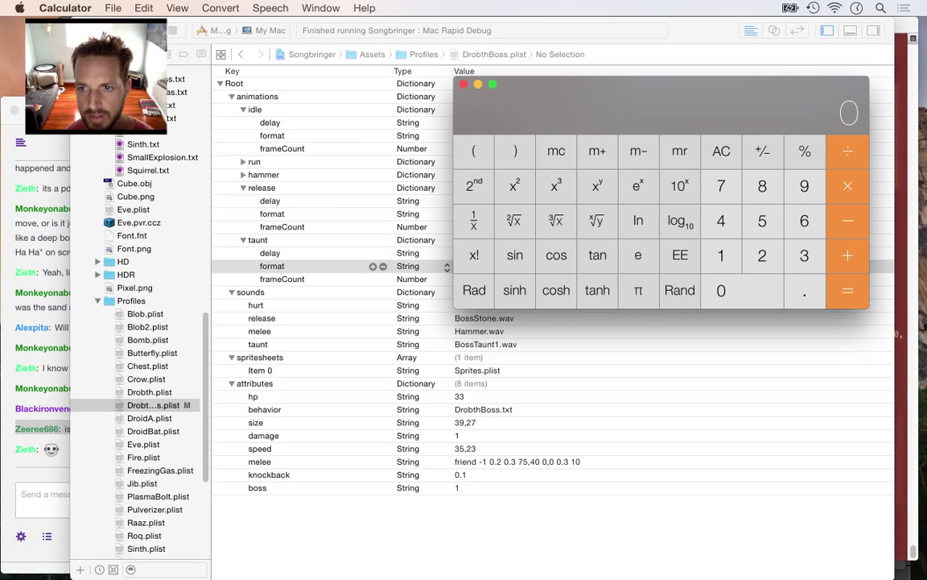
{"action": "type", "text": "."}
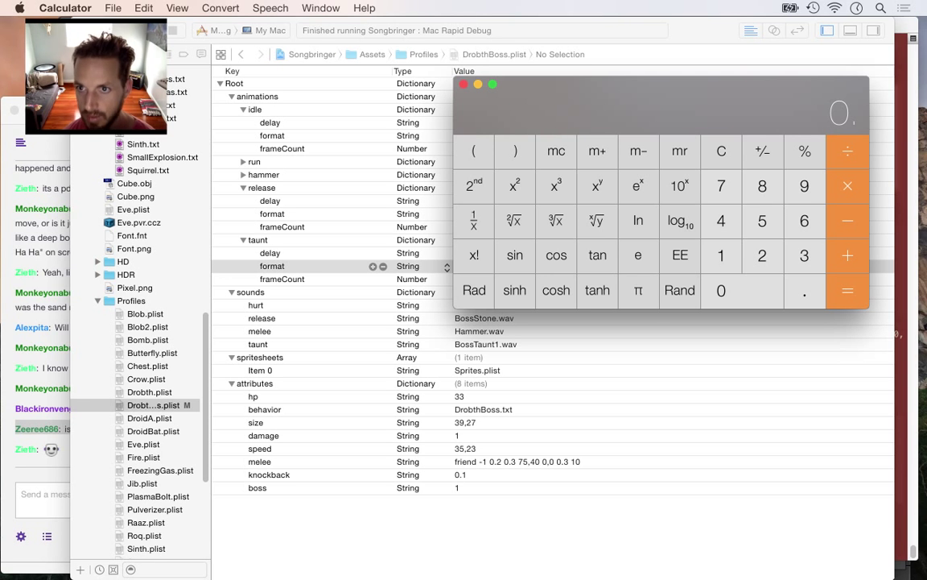
{"action": "type", "text": "25"}
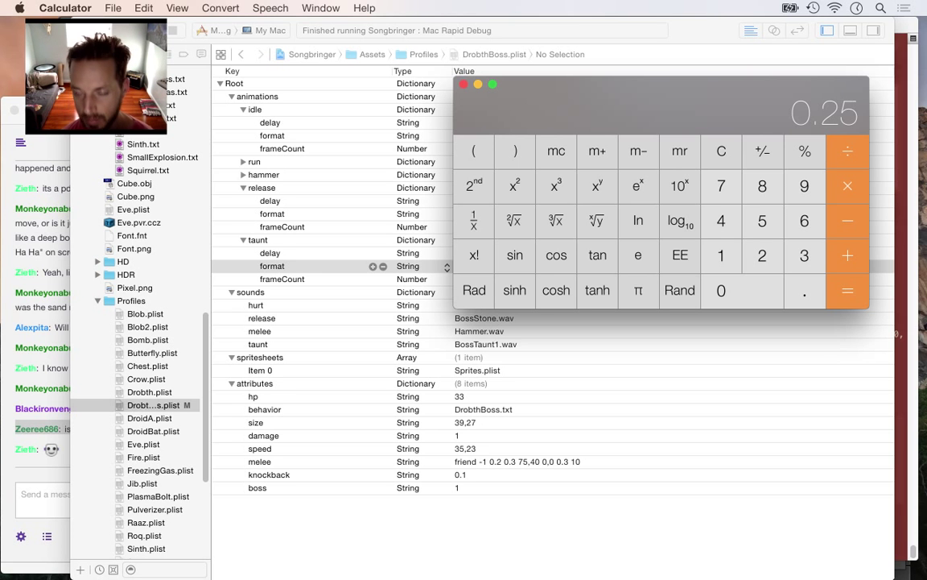
{"action": "type", "text": "*12="}
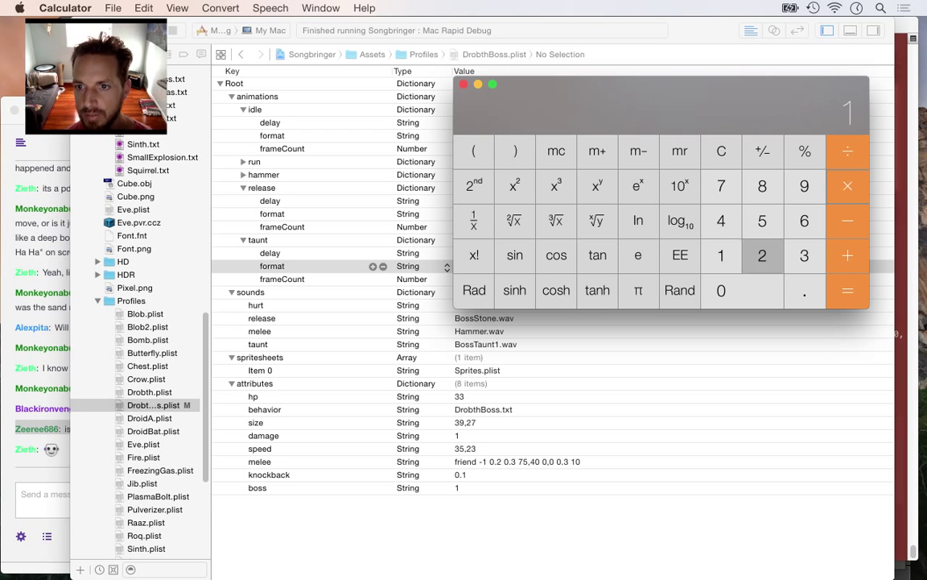
Clear the calculator and divide 2.6 by 12 to get a per-frame delay
{"action": "key", "text": "Escape"}
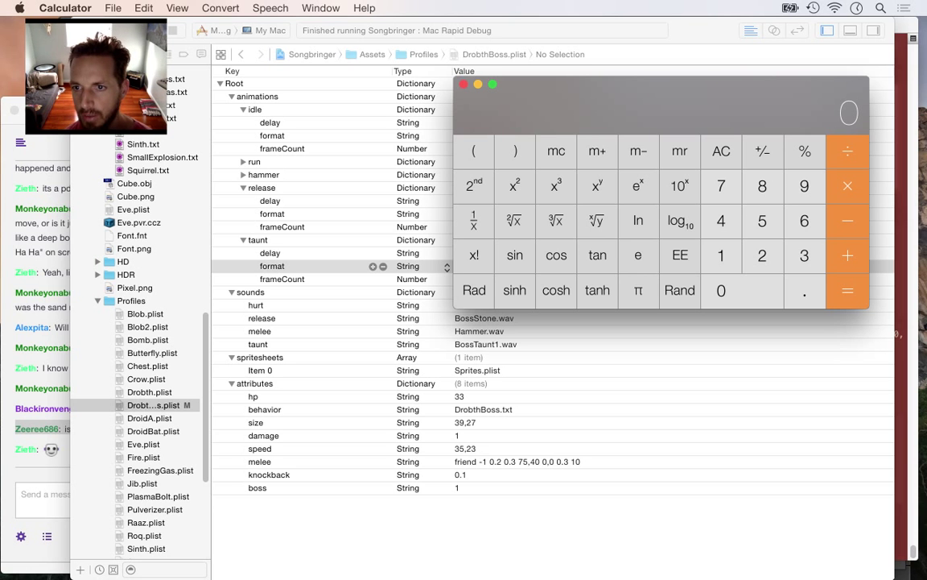
{"action": "type", "text": "2.6"}
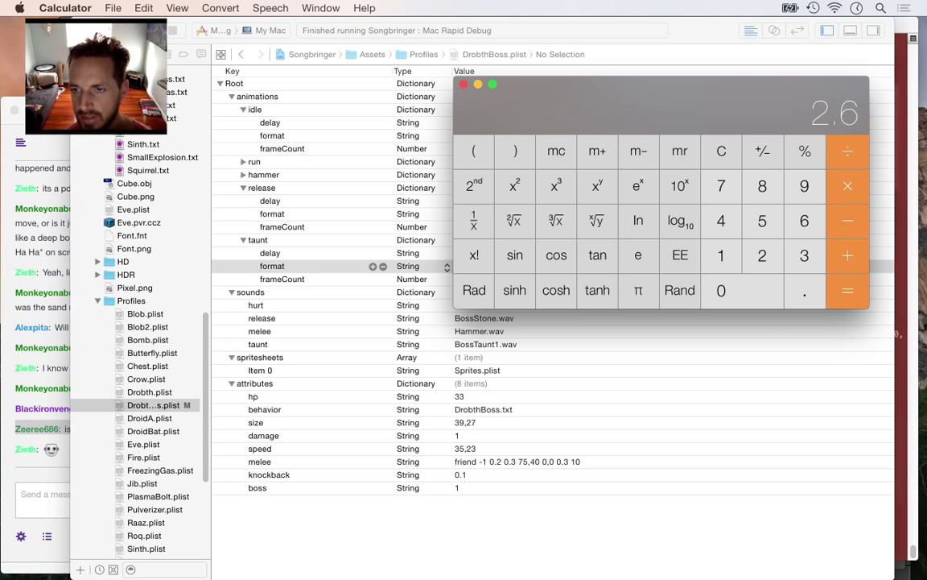
{"action": "type", "text": "/12"}
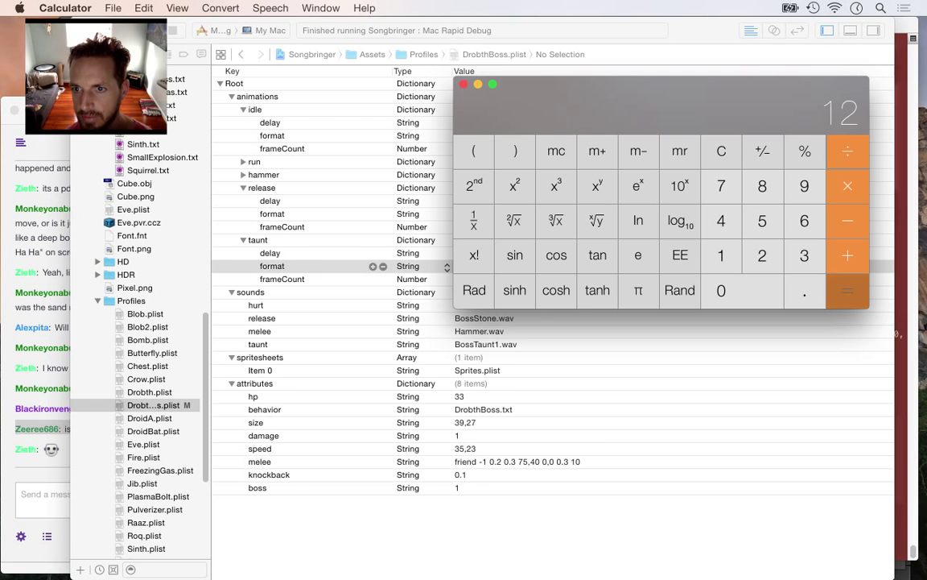
Finish the calculation, return to Xcode, and set the taunt animation's delay to 0.21667 in DrobthBoss.plist
{"action": "key", "text": "Return"}
{"action": "left_click_drag", "start_coordinate": [704, 31], "coordinate": [701, 31]}
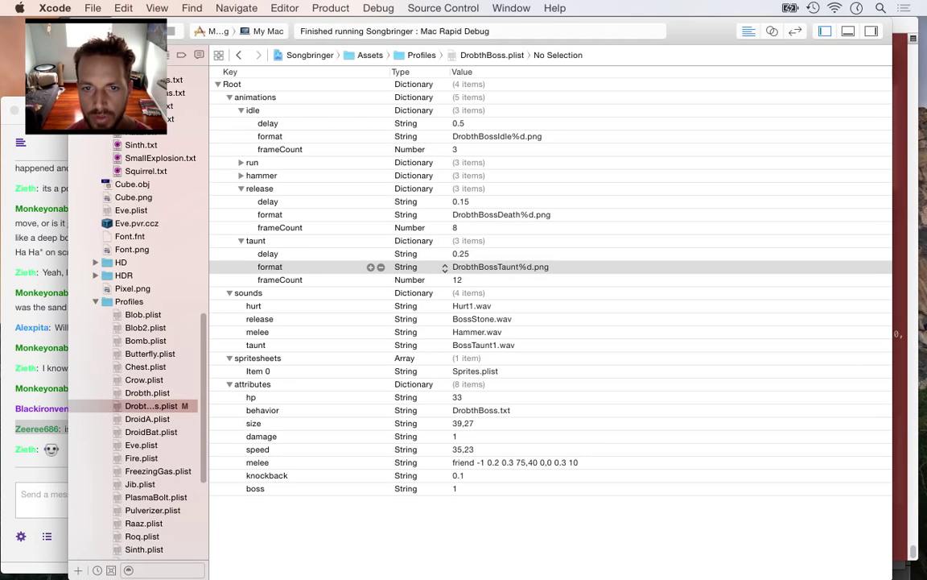
{"action": "double_click", "coordinate": [474, 253]}
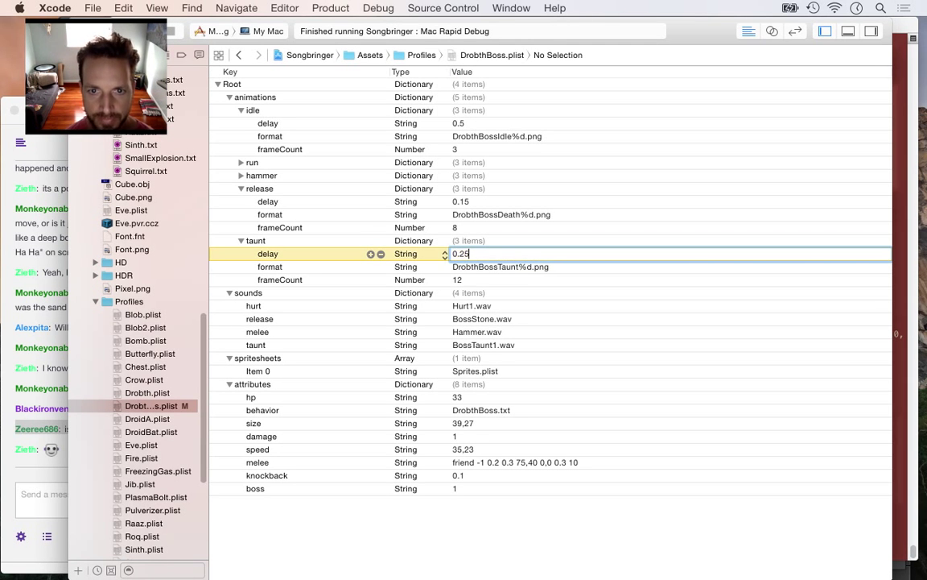
{"action": "type", "text": "0.2166"}
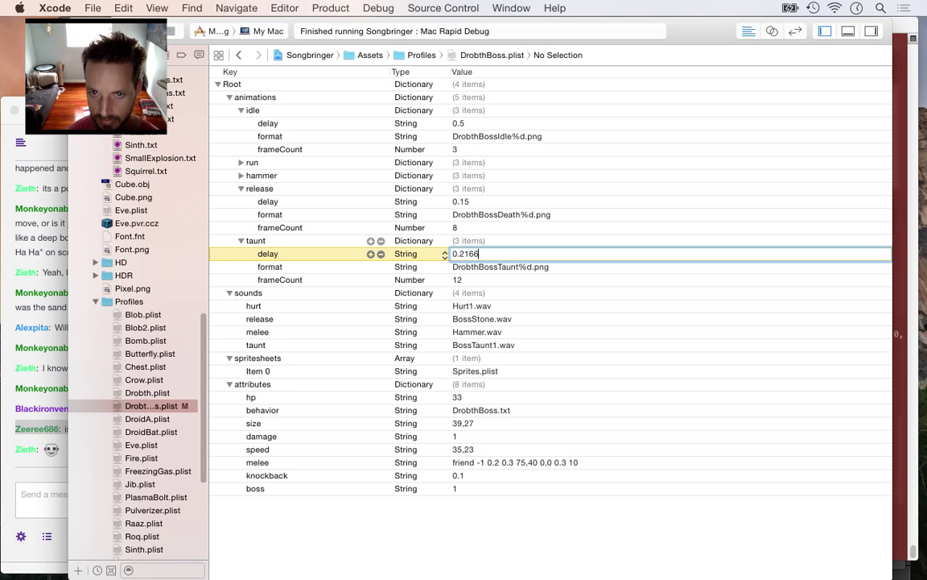
{"action": "type", "text": "7"}
{"action": "key", "text": "Tab"}
Run Songbringer and fight the Drobth boss with the sword to test the taunt animation's timing
{"action": "key", "text": "cmd+r"}
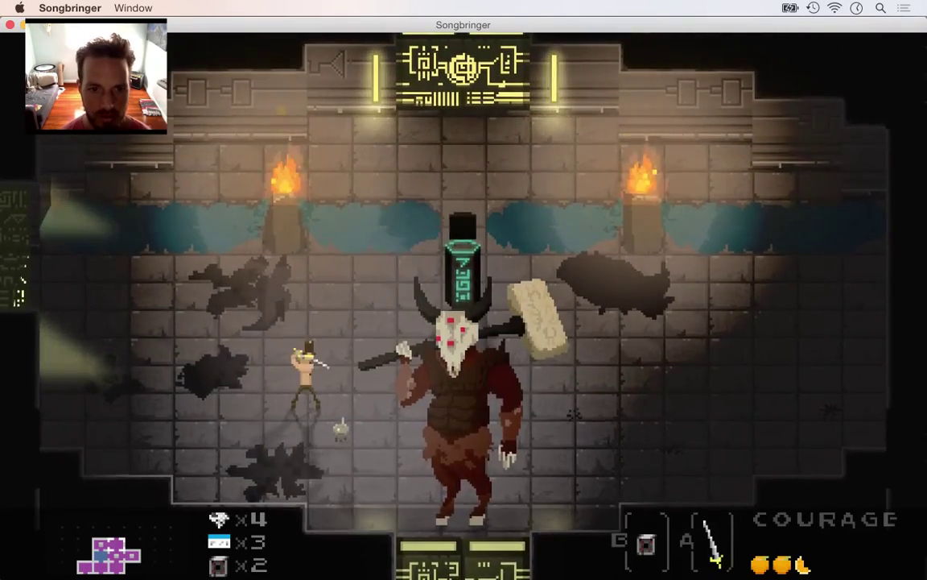
{"action": "key", "text": "Left"}
{"action": "key", "text": "a"}
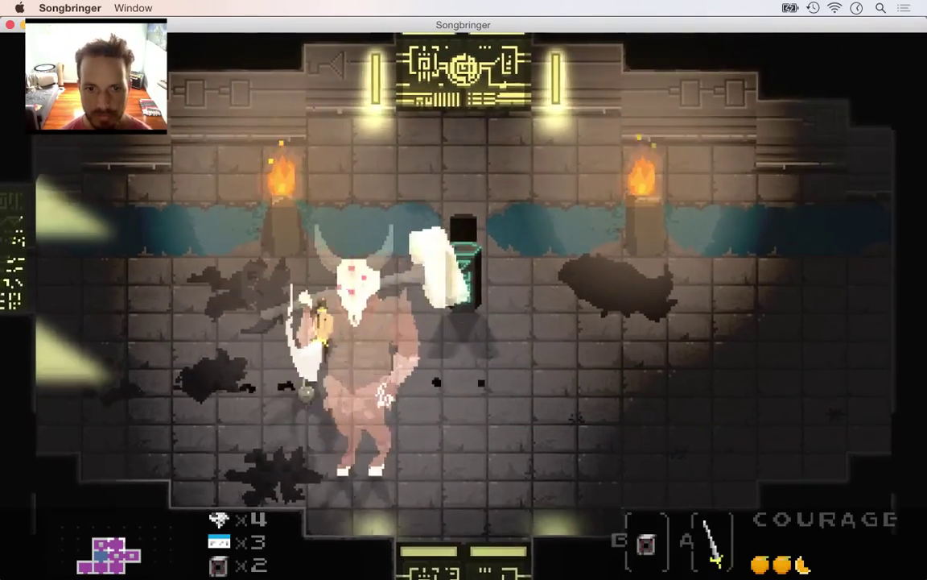
{"action": "key", "text": "Up"}
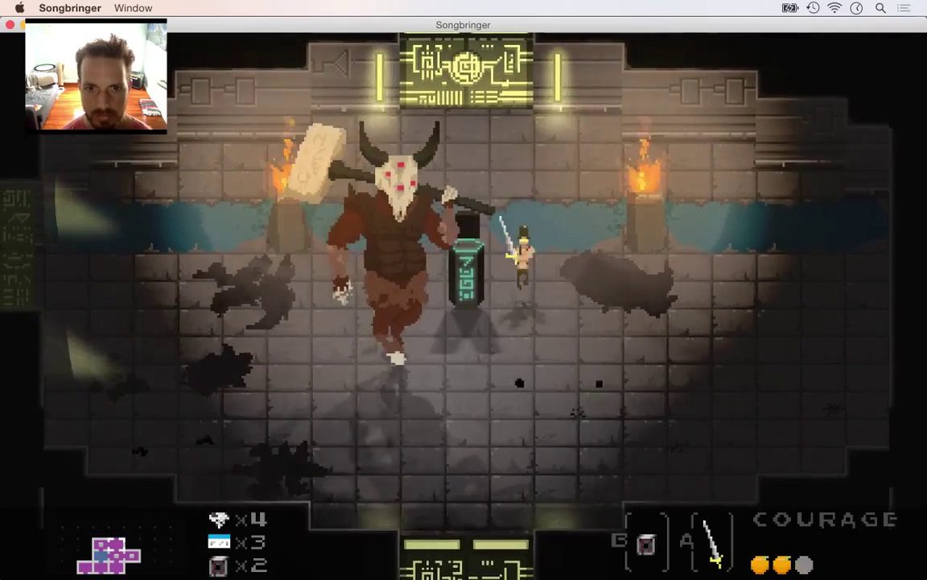
{"action": "key", "text": "Down"}
{"action": "key", "text": "a"}
{"action": "key", "text": "Left"}
{"action": "key", "text": "Down"}
{"action": "key", "text": "Up"}
{"action": "key", "text": "a"}
{"action": "key", "text": "a"}
{"action": "key", "text": "a"}
{"action": "key", "text": "Up"}
{"action": "key", "text": "a"}
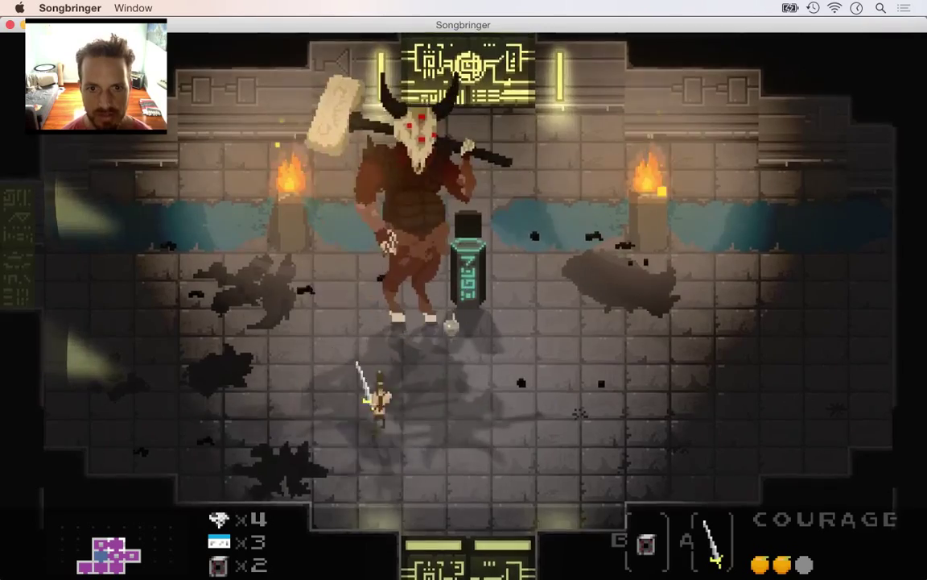
{"action": "key", "text": "Up"}
{"action": "key", "text": "a"}
{"action": "key", "text": "Down"}
{"action": "key", "text": "Left"}
{"action": "key", "text": "Up"}
{"action": "key", "text": "a"}
{"action": "key", "text": "Down"}
{"action": "key", "text": "Left"}
{"action": "key", "text": "a"}
{"action": "key", "text": "Up"}
{"action": "key", "text": "a"}
{"action": "key", "text": "a"}
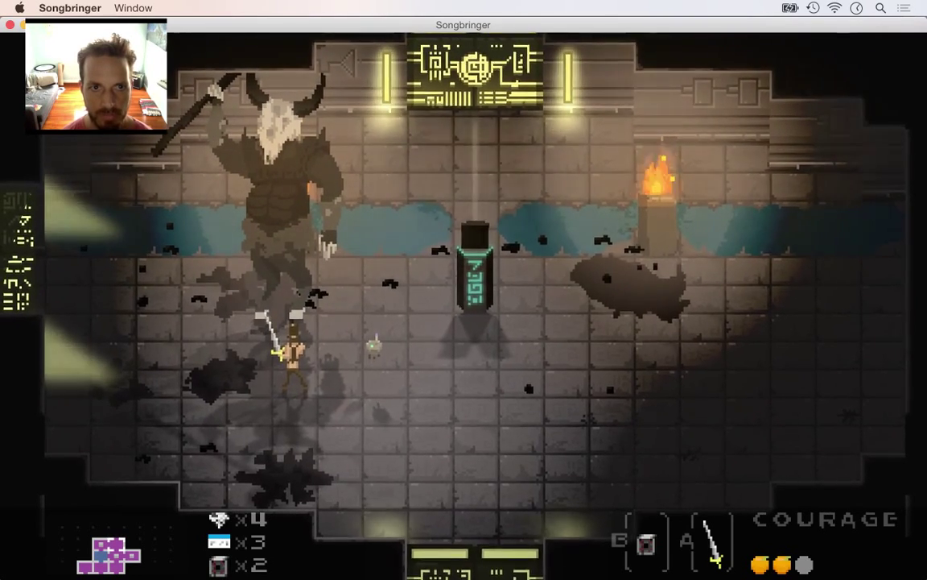
Walk the player around the defeated boss and across the room to inspect its final pose from several sides
{"action": "key", "text": "Up"}
{"action": "key", "text": "Left"}
{"action": "key", "text": "Right"}
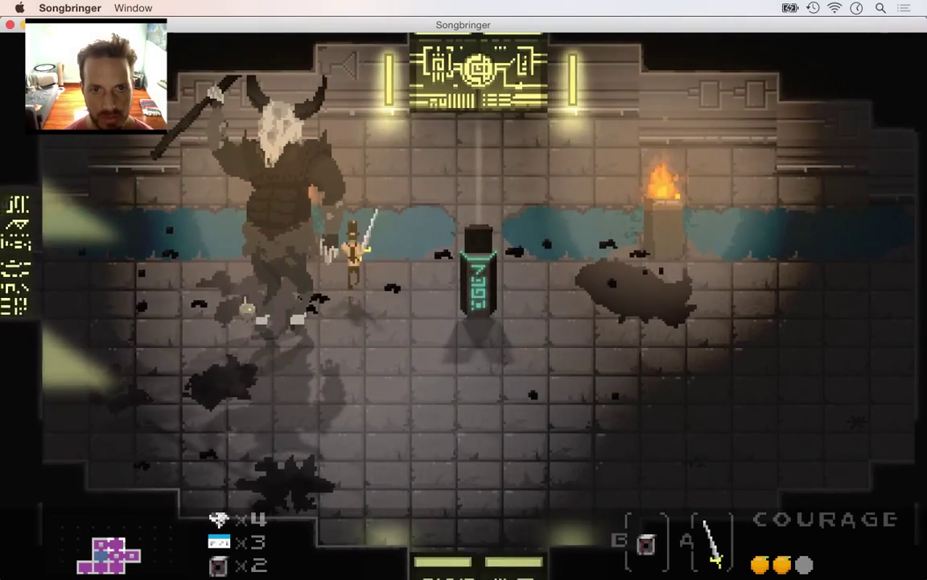
{"action": "key", "text": "Up"}
{"action": "key", "text": "Left"}
{"action": "key", "text": "Up"}
{"action": "key", "text": "Left"}
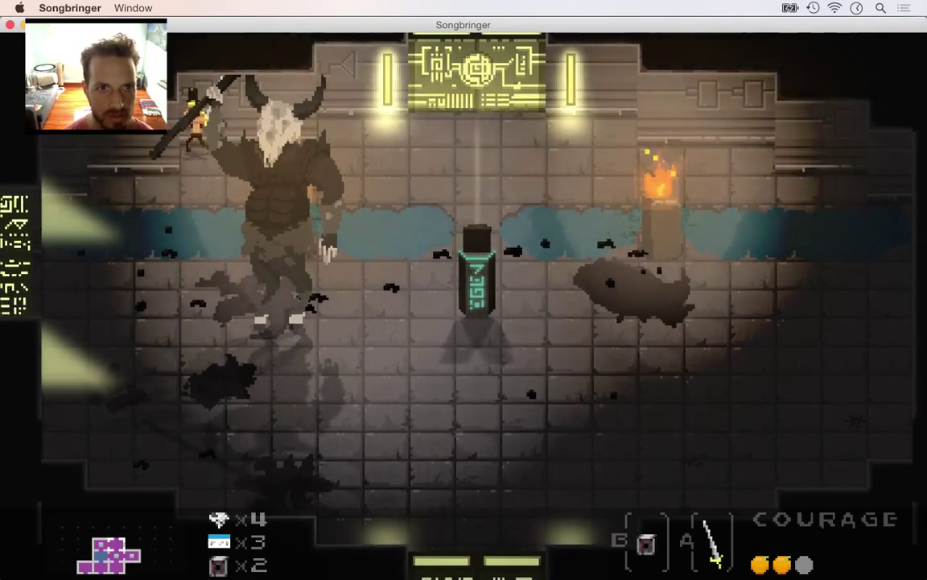
{"action": "key", "text": "Right"}
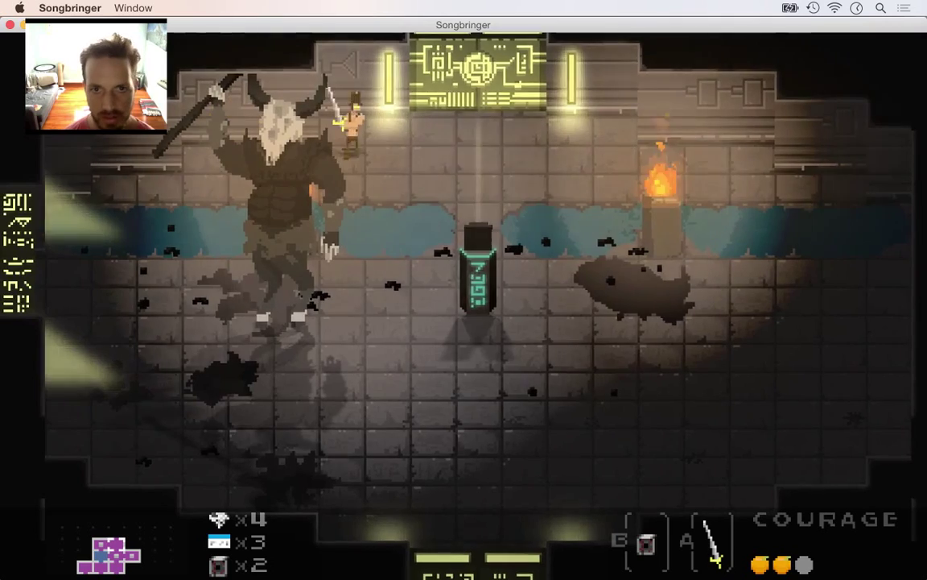
{"action": "key", "text": "Down"}
{"action": "key", "text": "Right"}
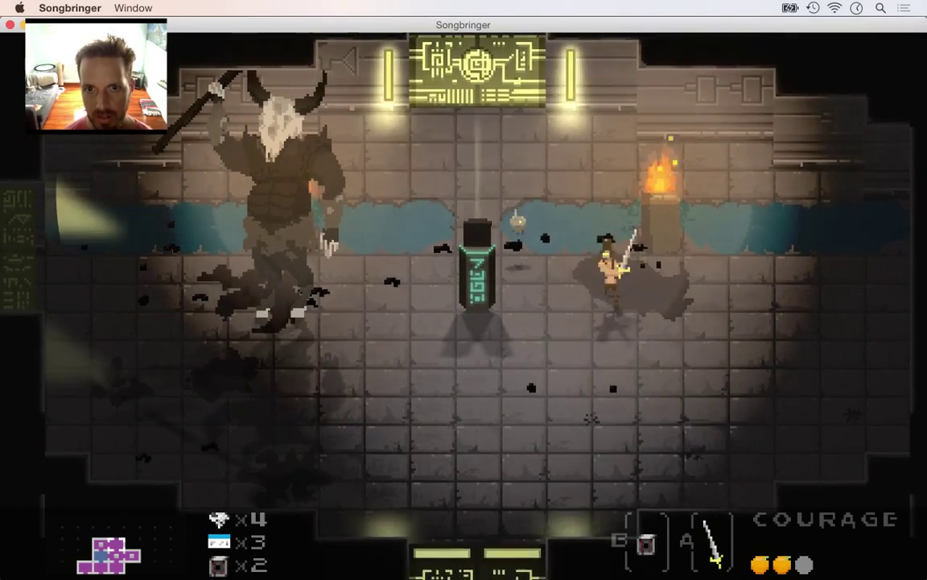
Strike the glowing pillar at the room's centre with the sword and quit the game
{"action": "key", "text": "Left"}
{"action": "key", "text": "a"}
{"action": "key", "text": "a"}
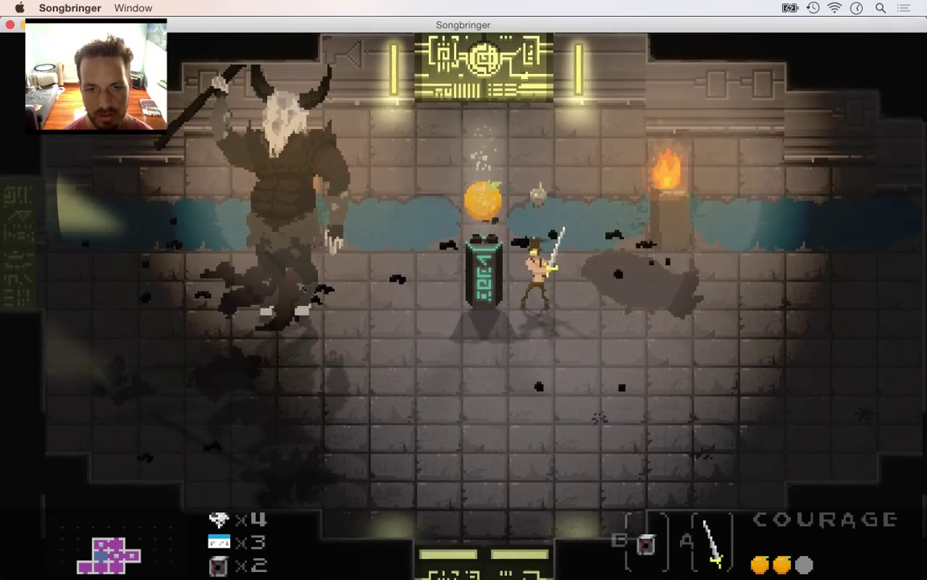
{"action": "key", "text": "Down"}
{"action": "key", "text": "super+q"}
{"action": "key", "text": "super+period"}
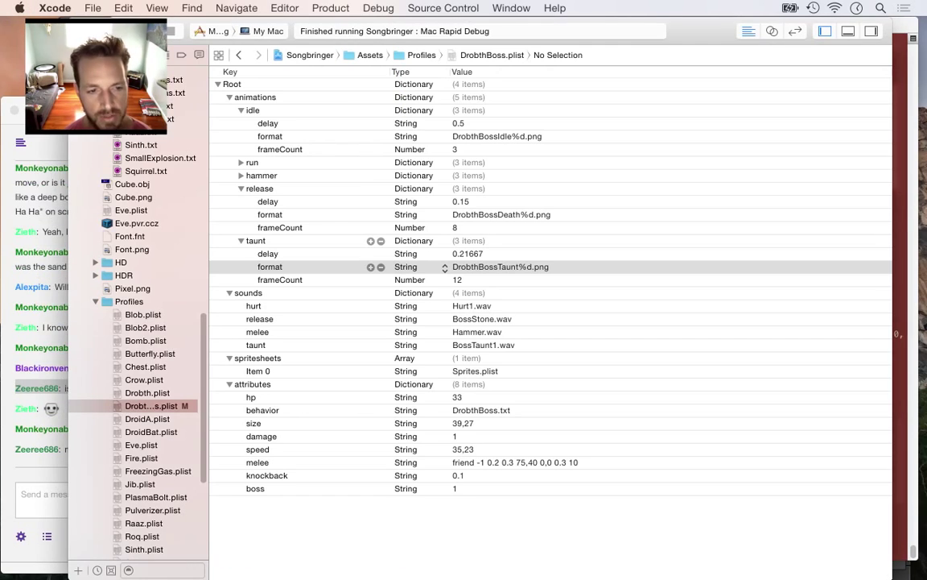
Switch to Safari, highlight the latest Twitch chat comments about the boss's growl, and return to Xcode
{"action": "key", "text": "super+Tab"}
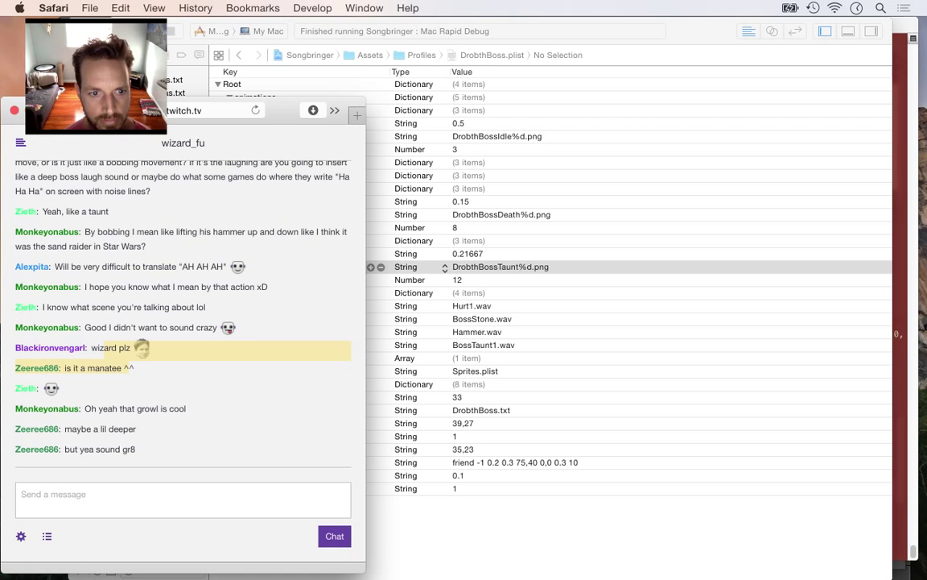
{"action": "scroll", "coordinate": [184, 322], "scroll_direction": "down", "scroll_amount": 1}
{"action": "left_click_drag", "start_coordinate": [117, 409], "coordinate": [136, 450]}
{"action": "key", "text": "super+Tab"}
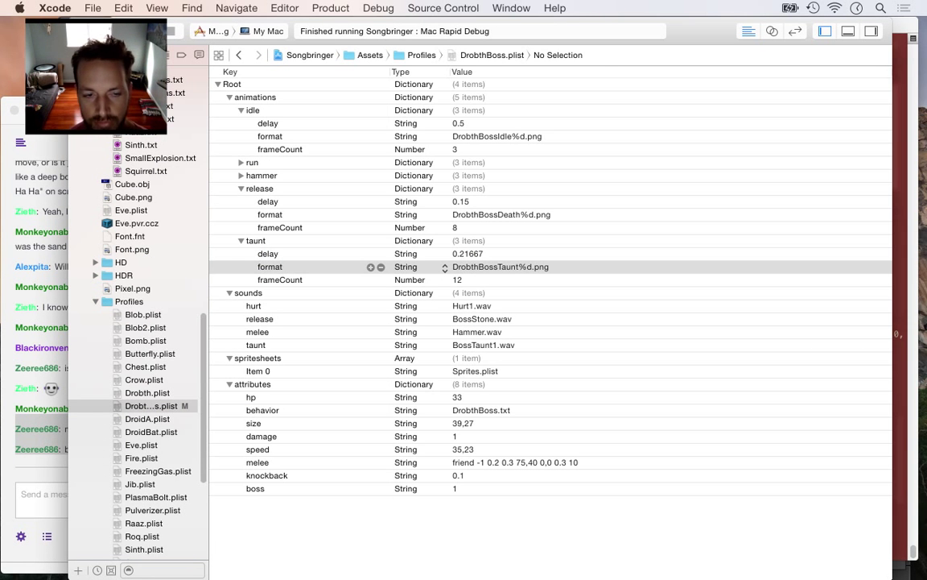
Run Songbringer again and move the player around the boss room, dodging the boss without attacking, to observe its taunt and movement
{"action": "scroll", "coordinate": [133, 322], "scroll_direction": "up", "scroll_amount": 10}
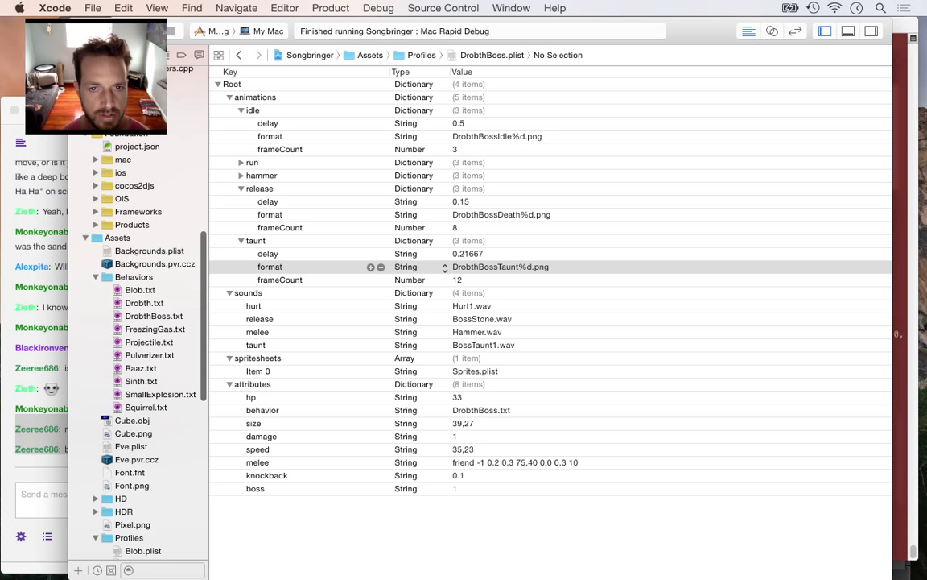
{"action": "key", "text": "super+r"}
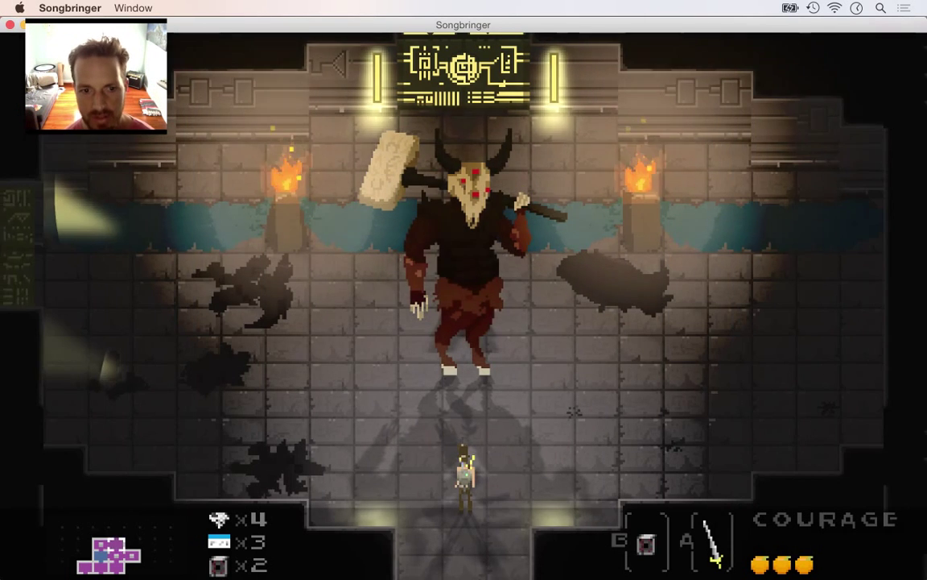
{"action": "key", "text": "Left"}
{"action": "key", "text": "Up"}
{"action": "key", "text": "Left"}
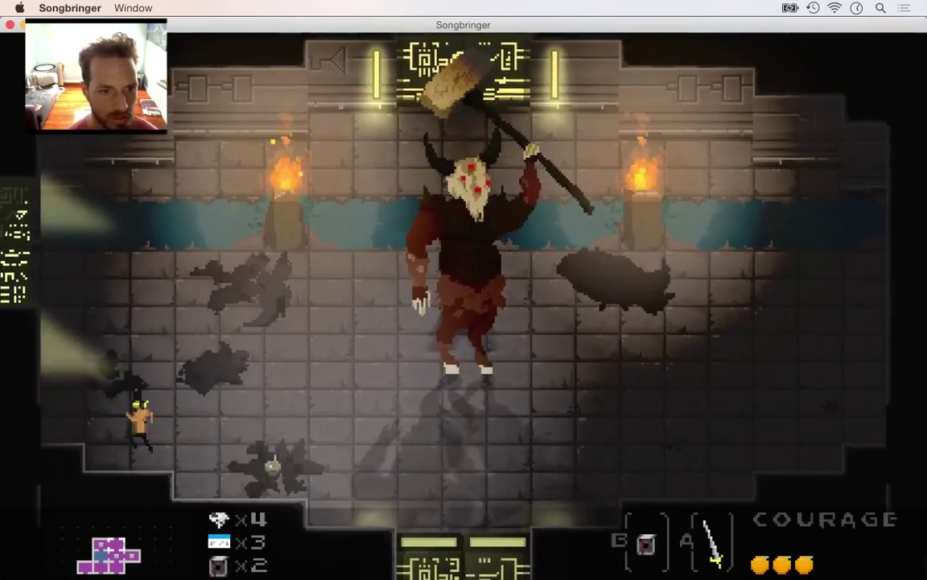
{"action": "key", "text": "Right"}
{"action": "key", "text": "Left"}
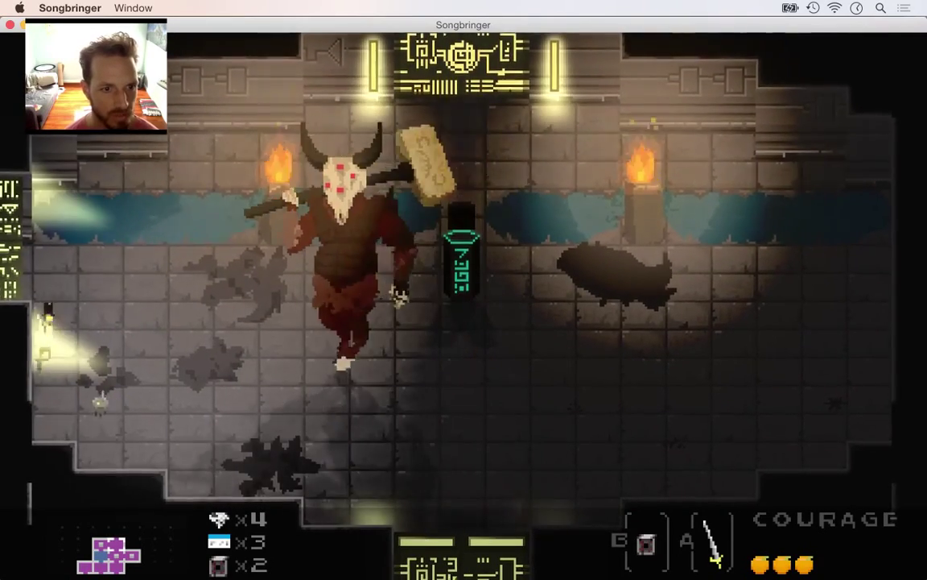
{"action": "key", "text": "Down"}
{"action": "key", "text": "Right"}
{"action": "key", "text": "Down"}
{"action": "key", "text": "Right"}
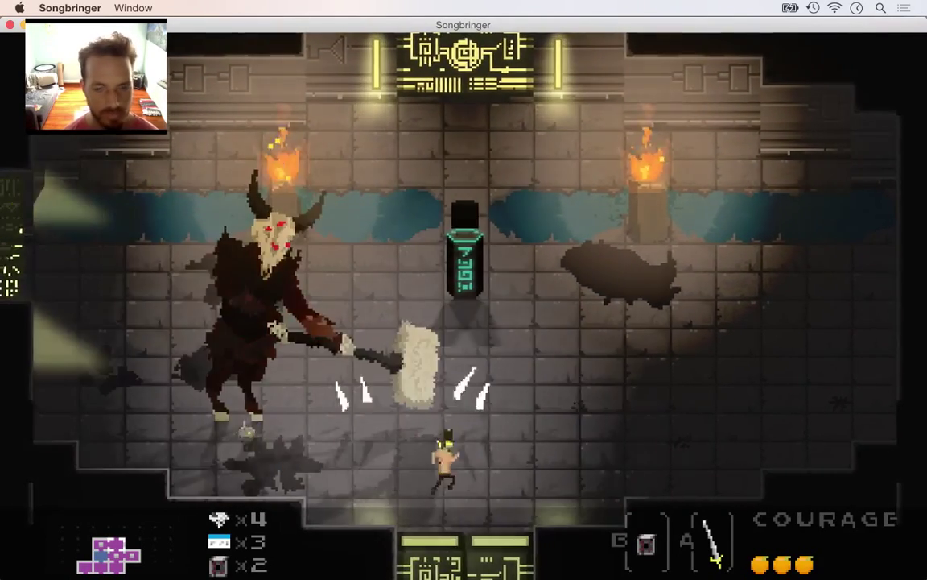
{"action": "key", "text": "Up"}
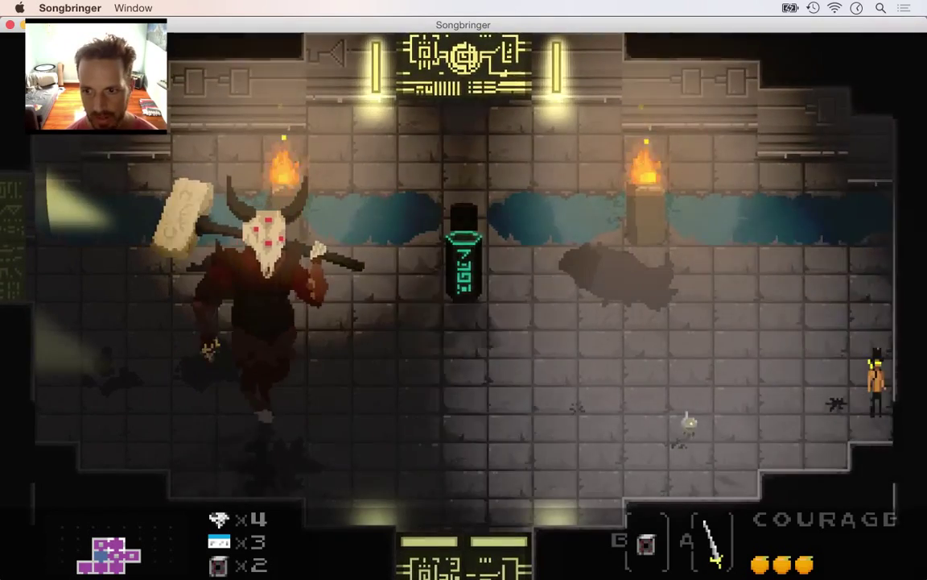
{"action": "key", "text": "Left"}
{"action": "key", "text": "Left"}
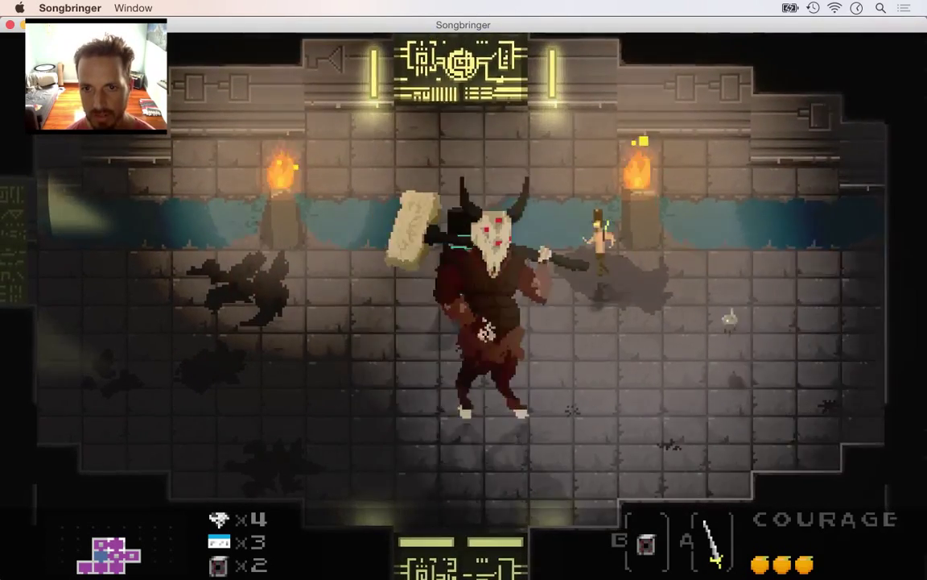
{"action": "key", "text": "Up"}
{"action": "key", "text": "Left"}
{"action": "key", "text": "Left"}
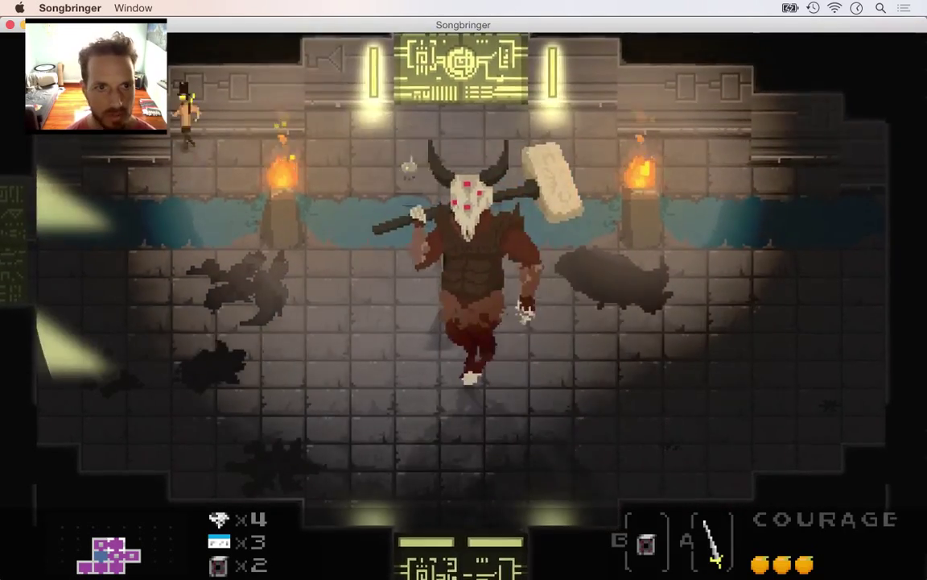